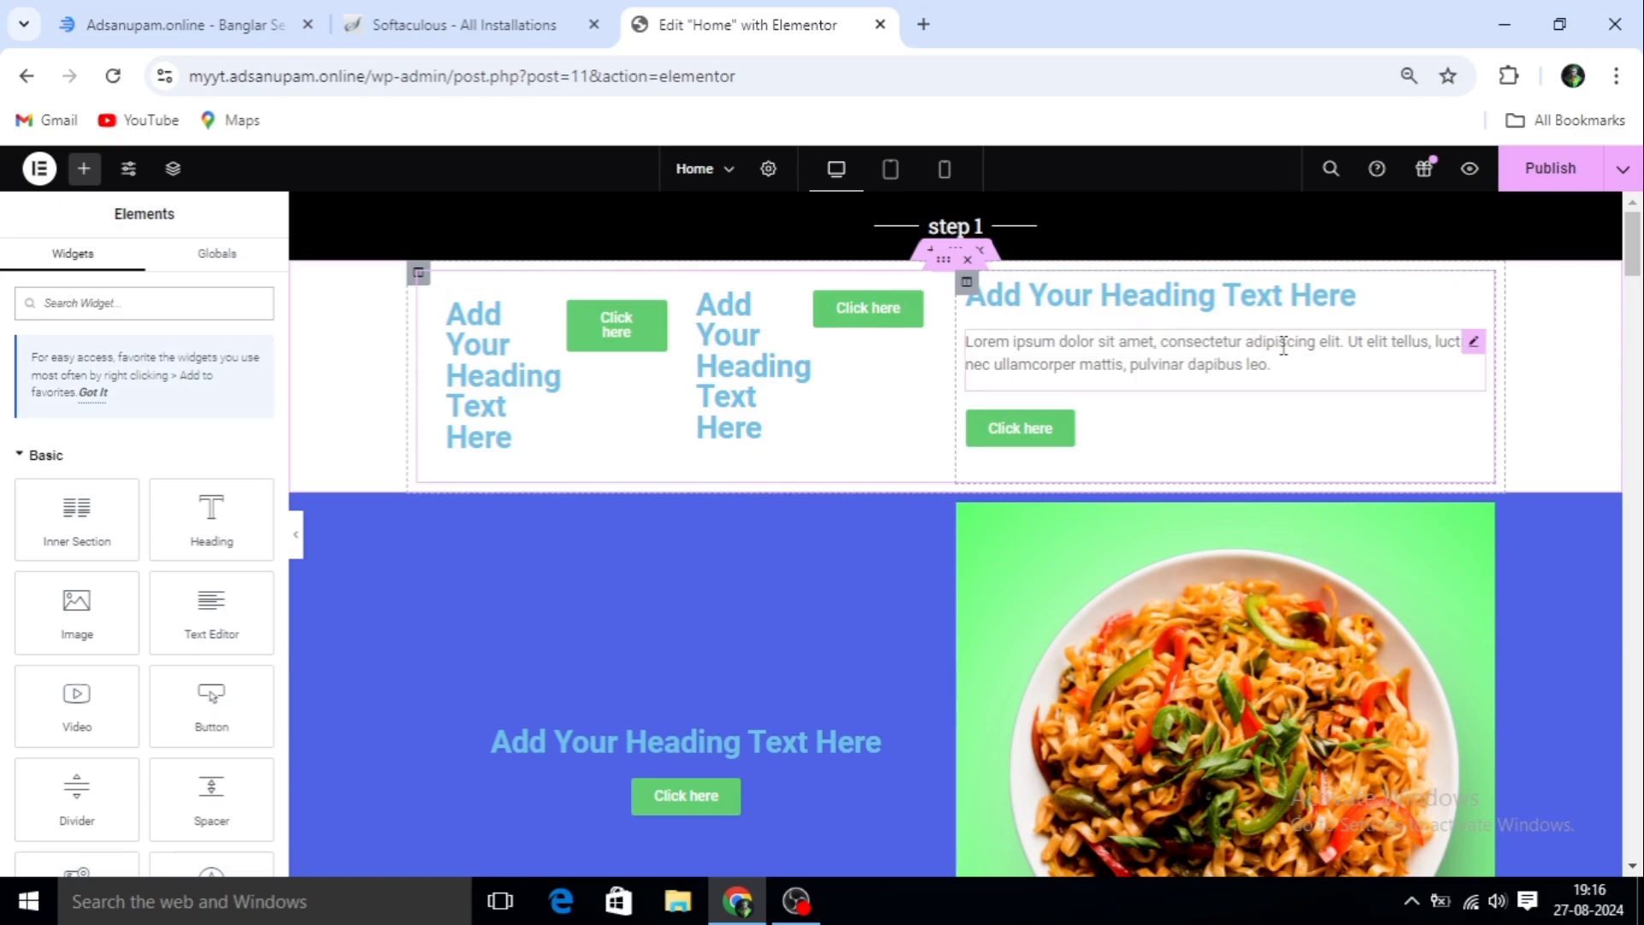
Examine the finished example layouts in the step 1 to step 4 sections of the Home page
scroll(1284, 364, down, 4)
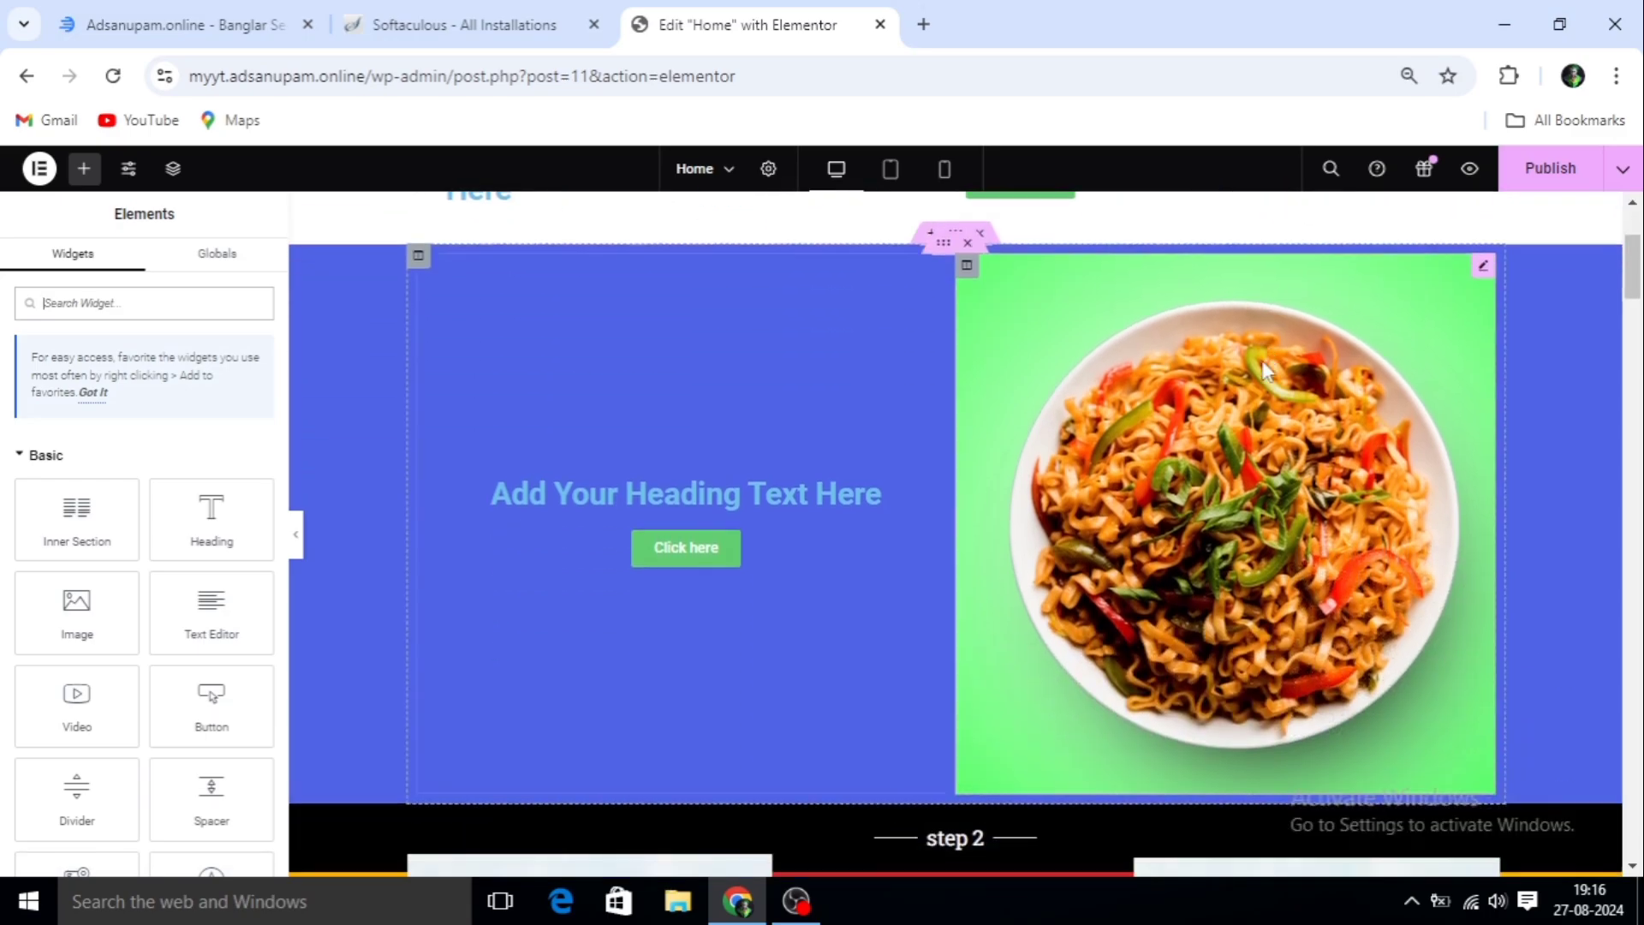
scroll(983, 411, up, 4)
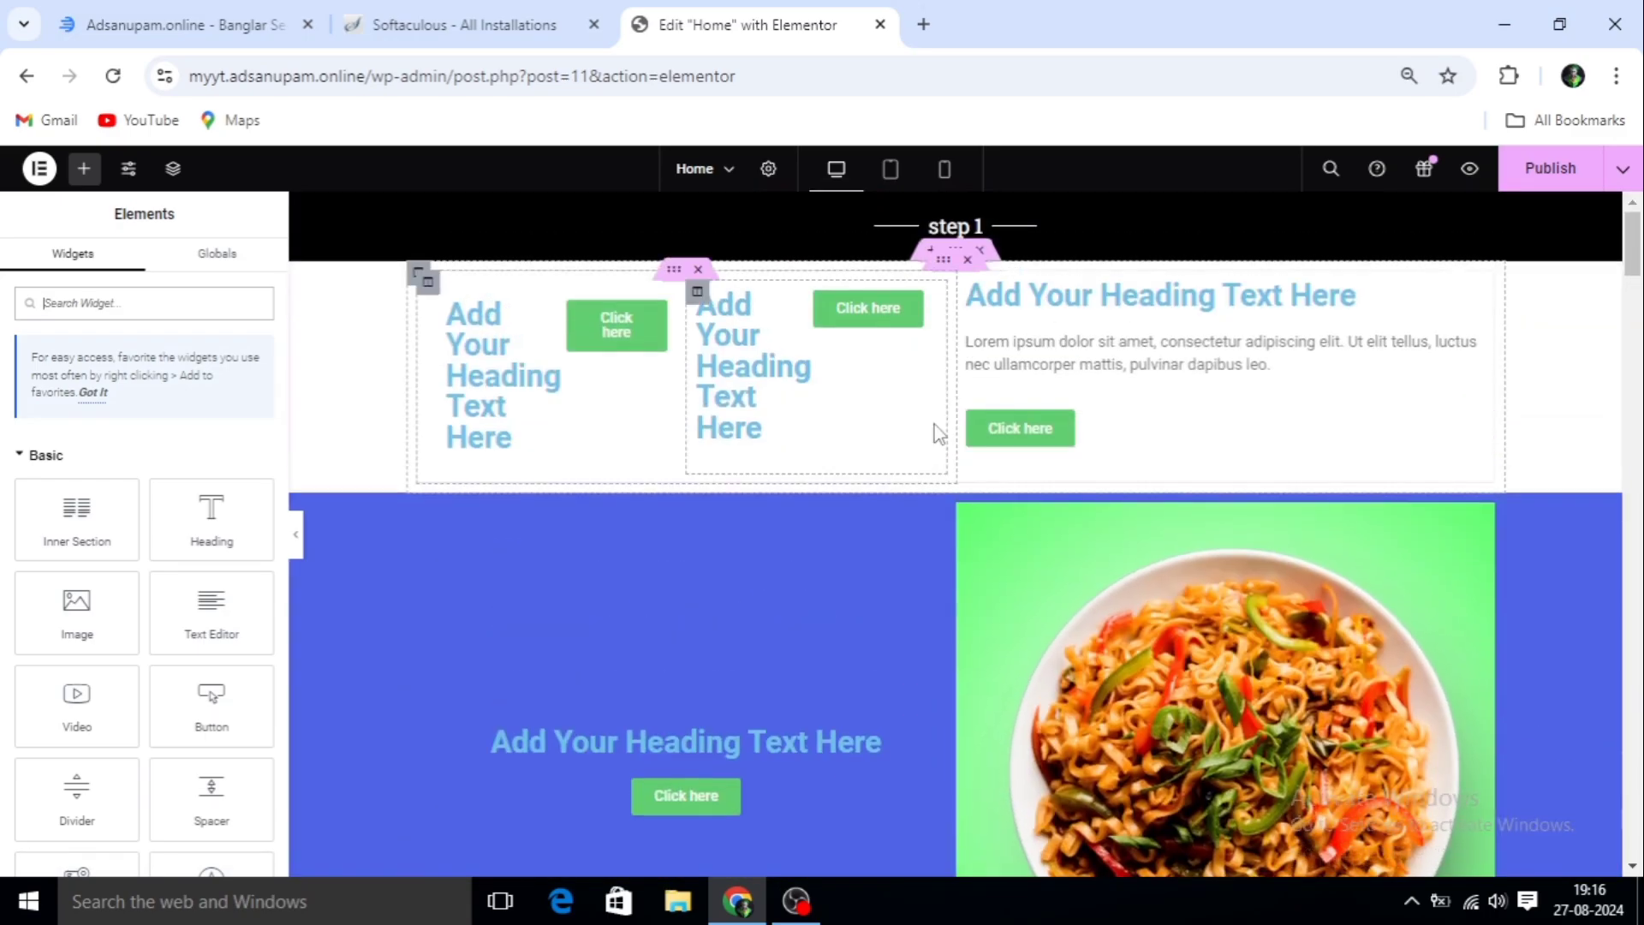
scroll(942, 531, down, 4)
scroll(953, 534, down, 4)
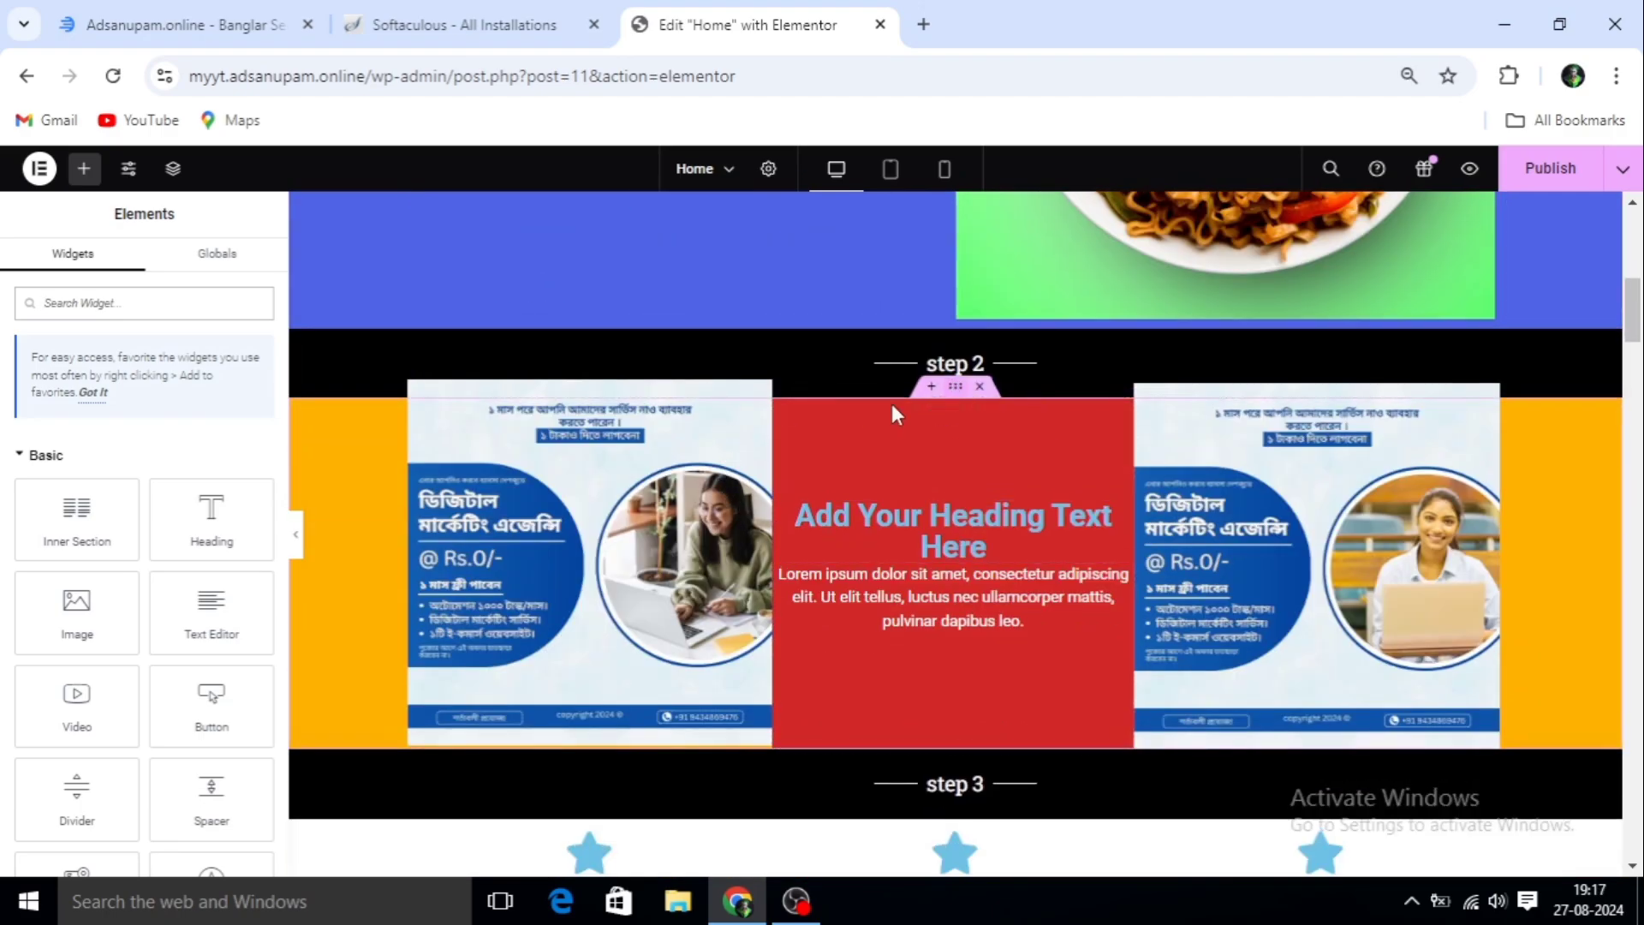
scroll(946, 418, down, 4)
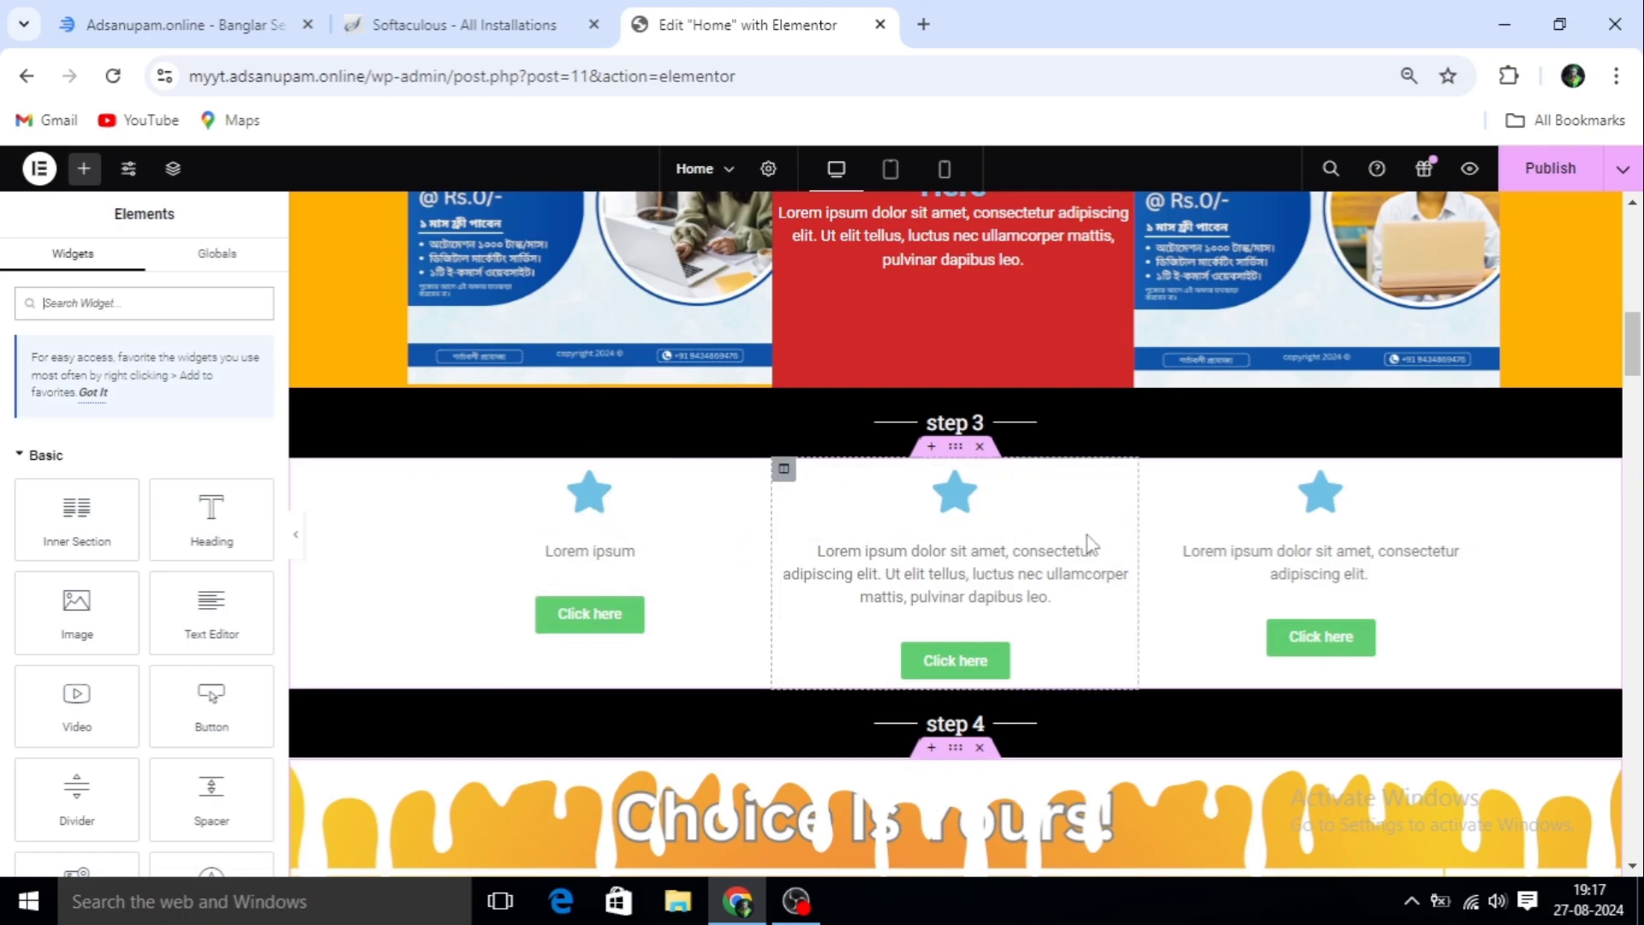
scroll(927, 706, down, 3)
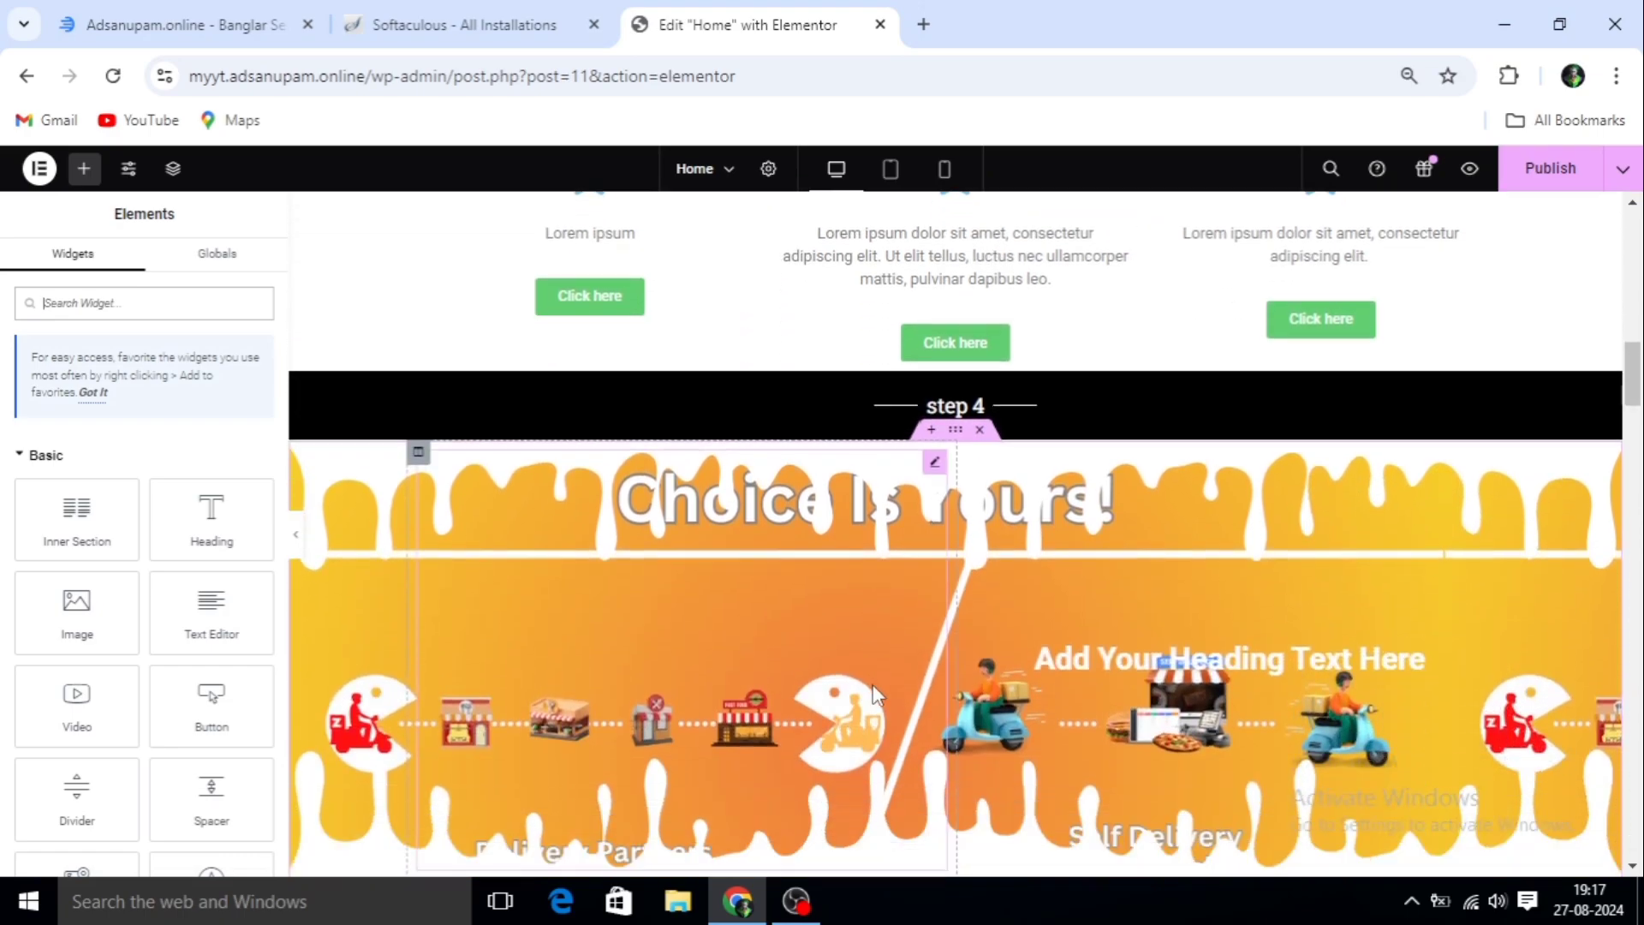
scroll(872, 685, down, 2)
scroll(910, 588, down, 1)
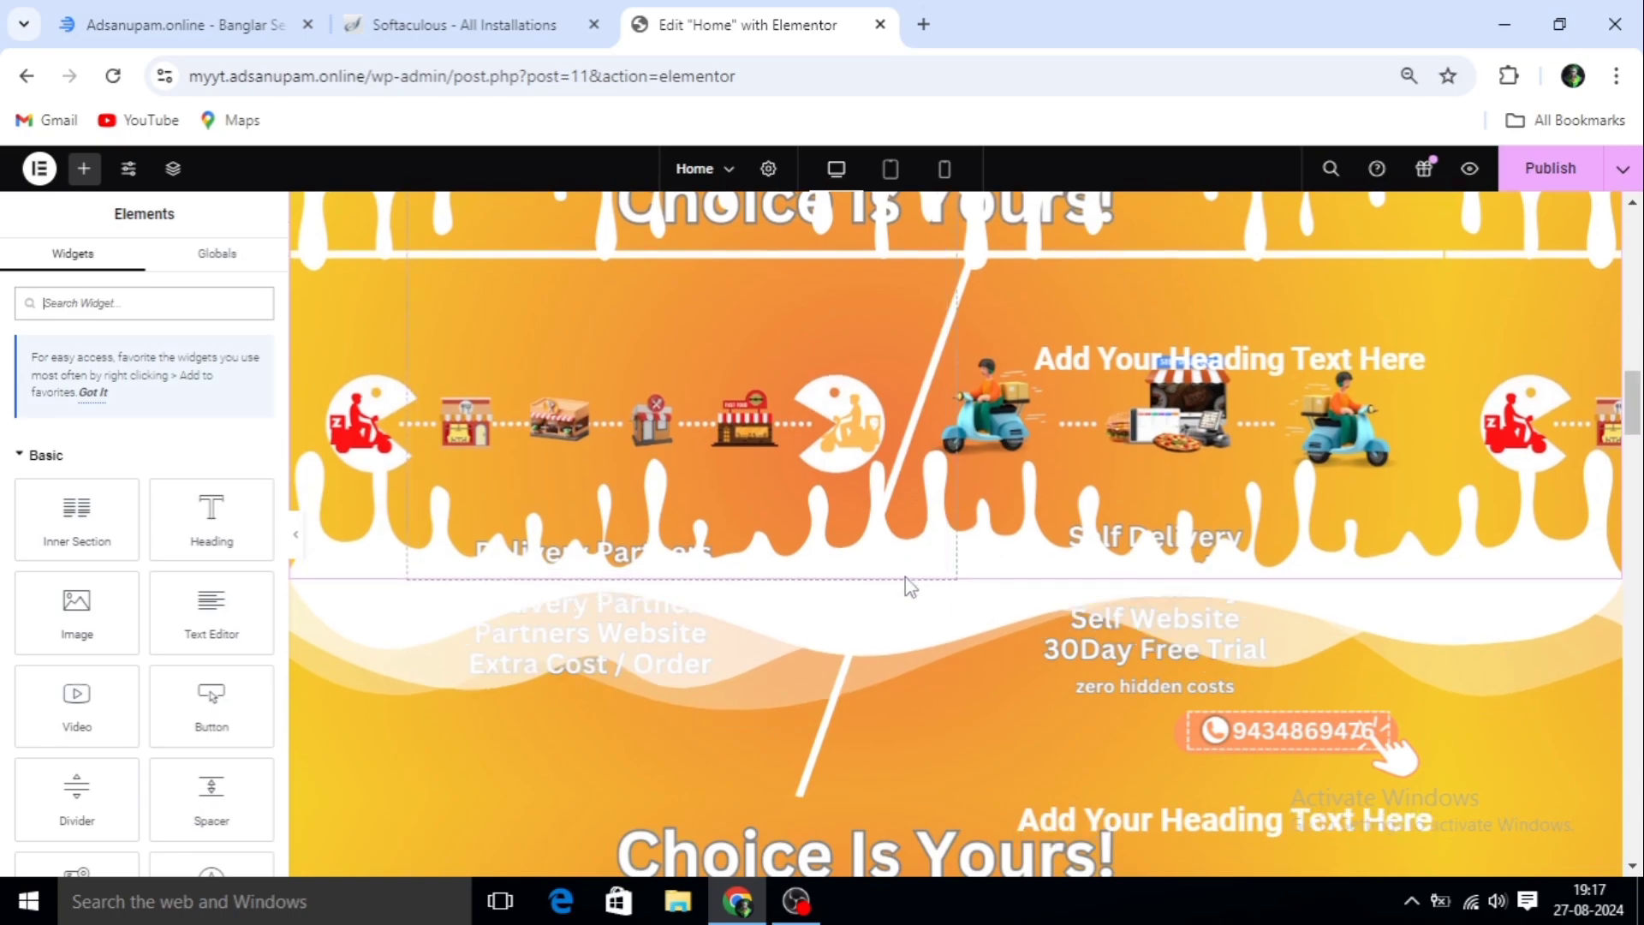
scroll(909, 588, down, 2)
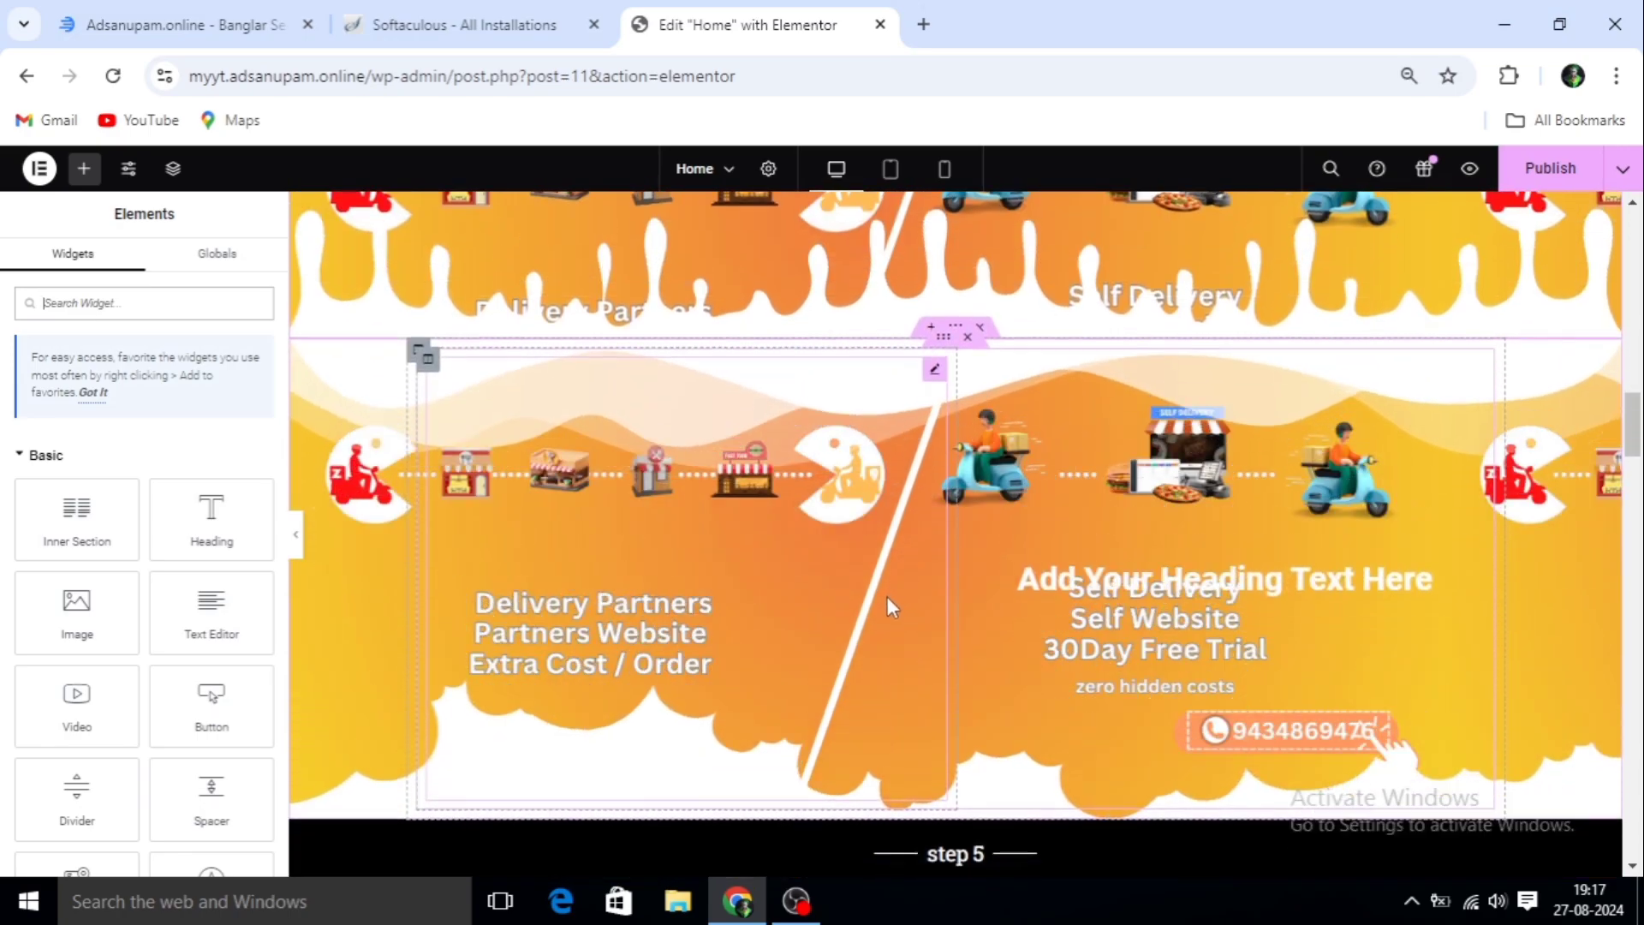
scroll(887, 599, down, 1)
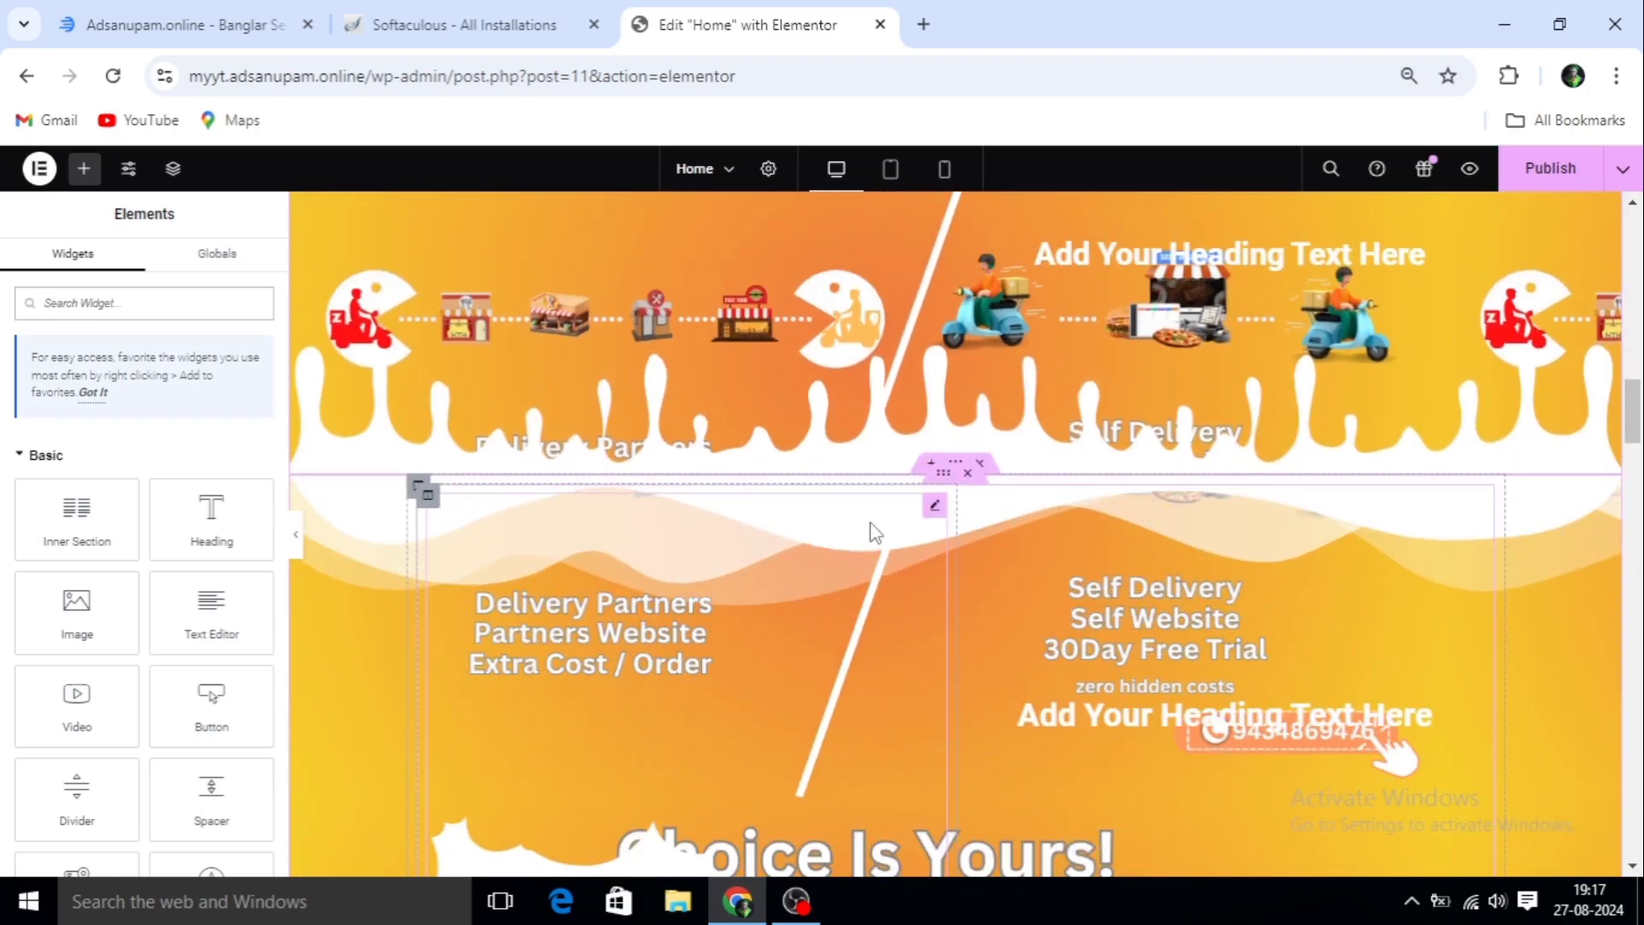
Examine the example layouts in the step 5 and step 6 sections, including their two- and three-column image rows
scroll(900, 536, down, 5)
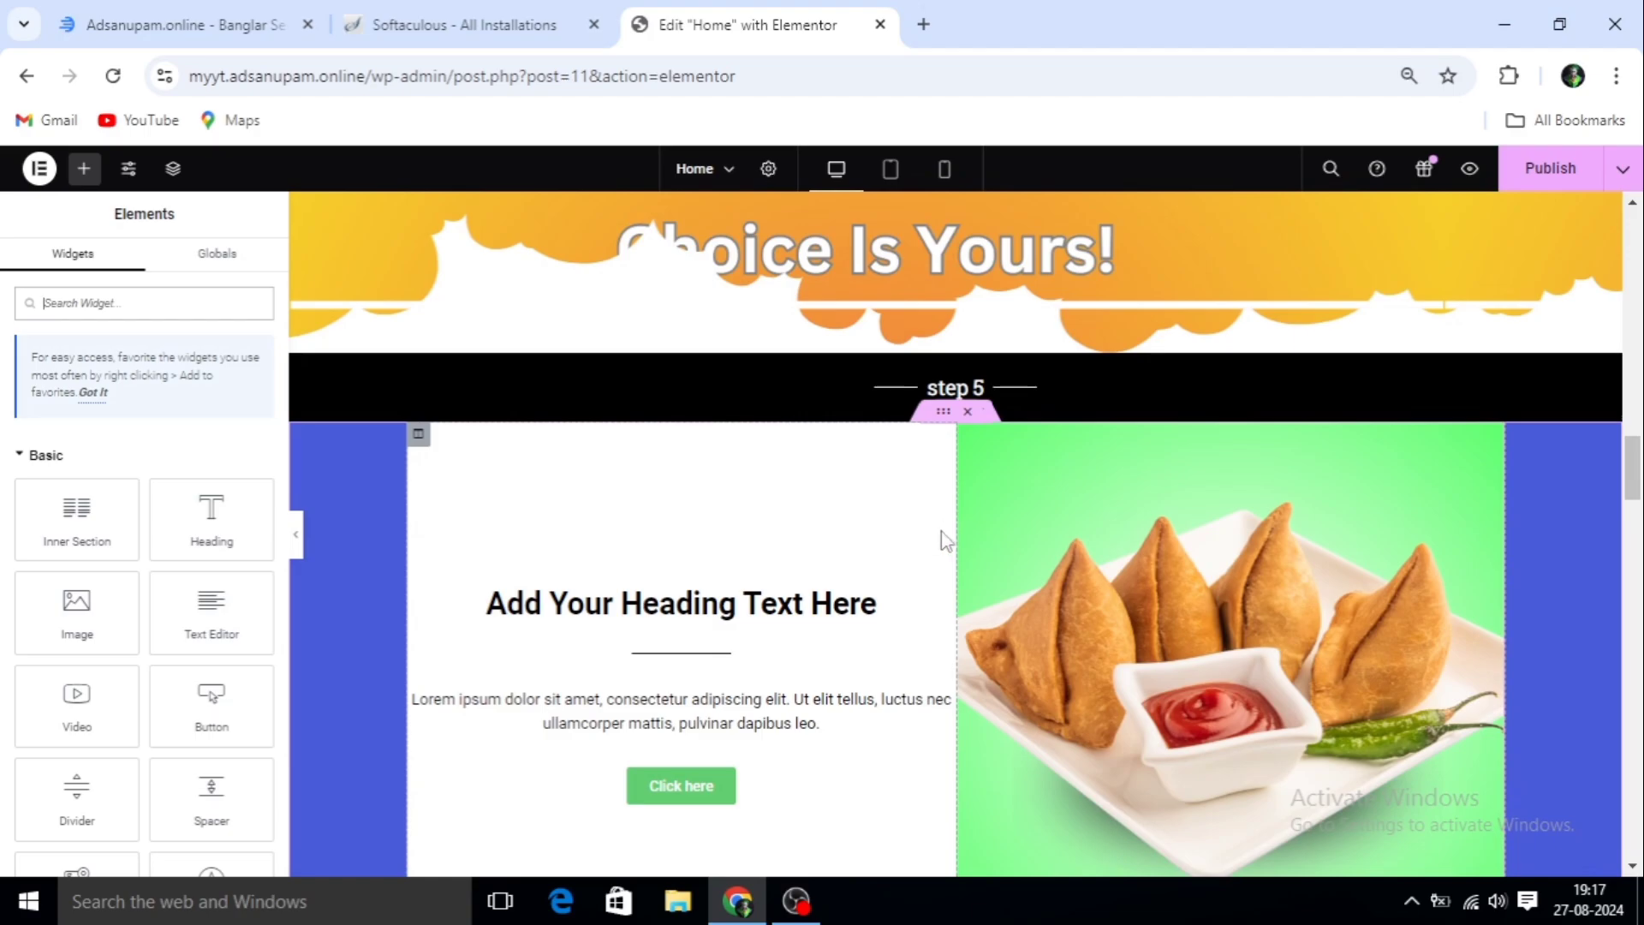
scroll(946, 539, down, 3)
scroll(985, 513, down, 12)
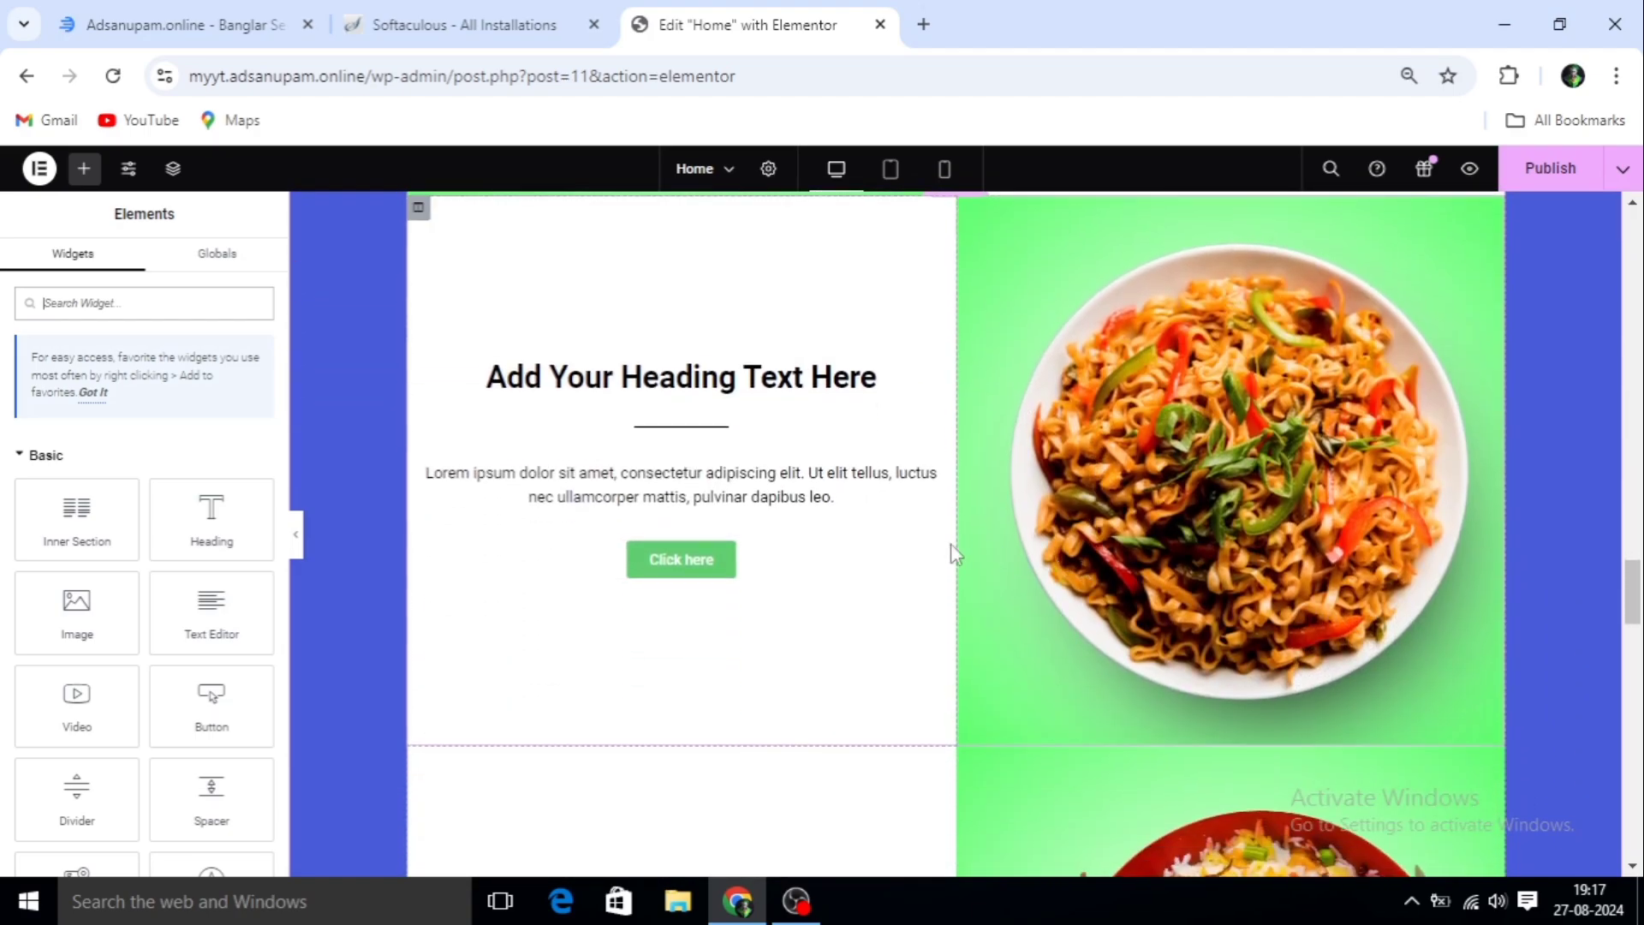
scroll(952, 545, down, 6)
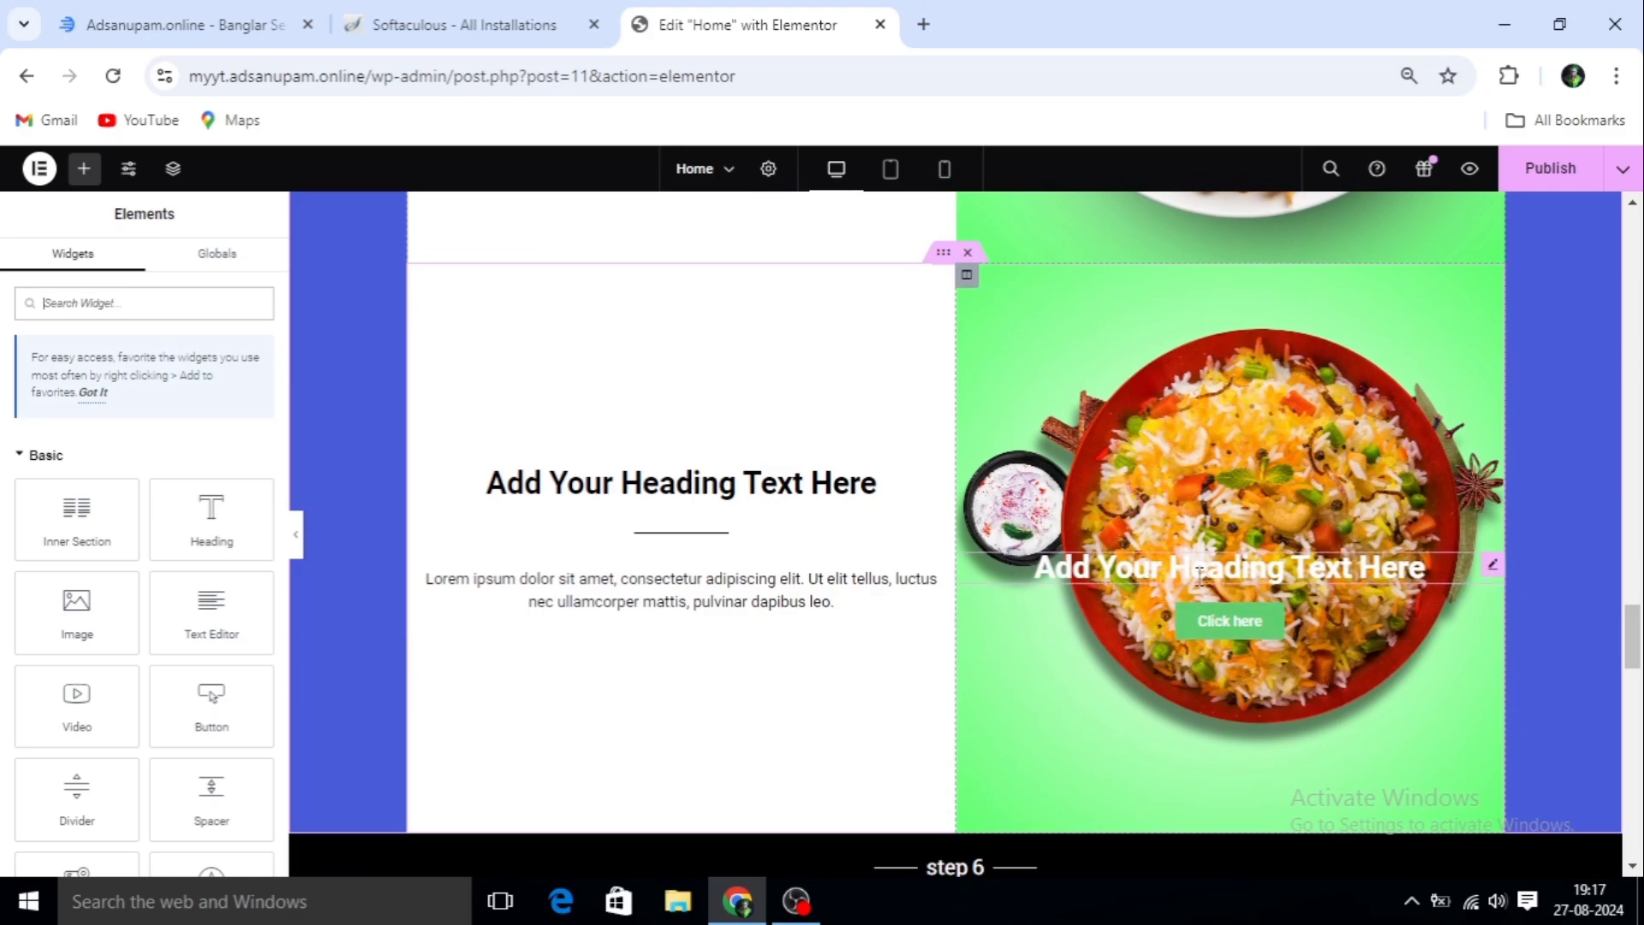
scroll(1156, 533, down, 3)
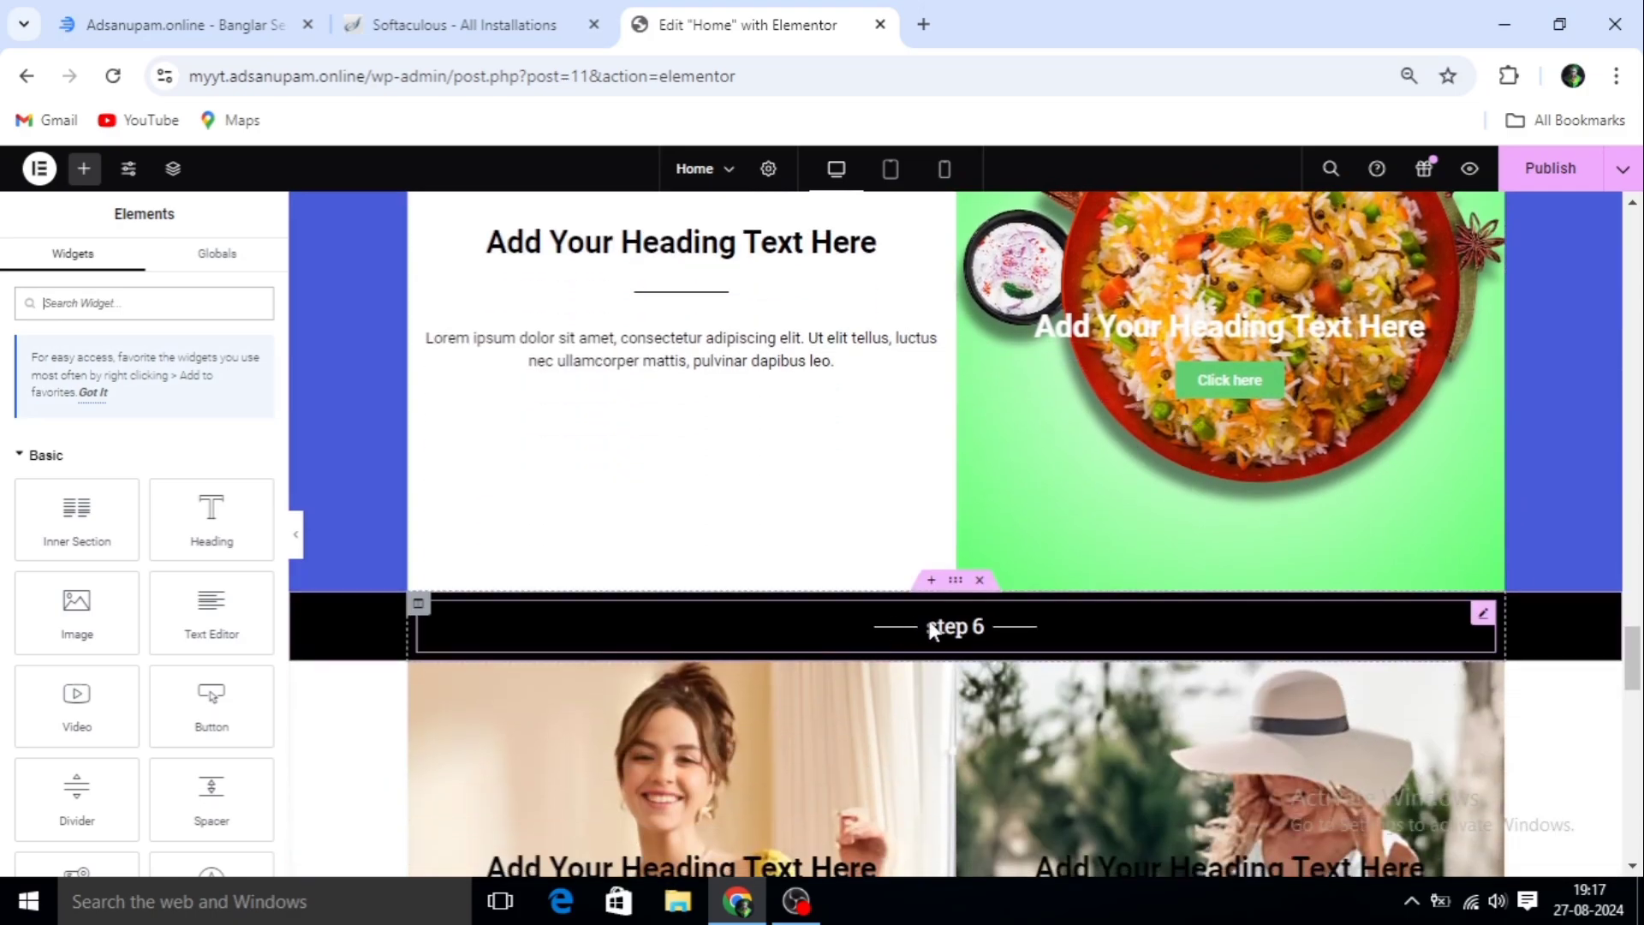
scroll(942, 633, down, 5)
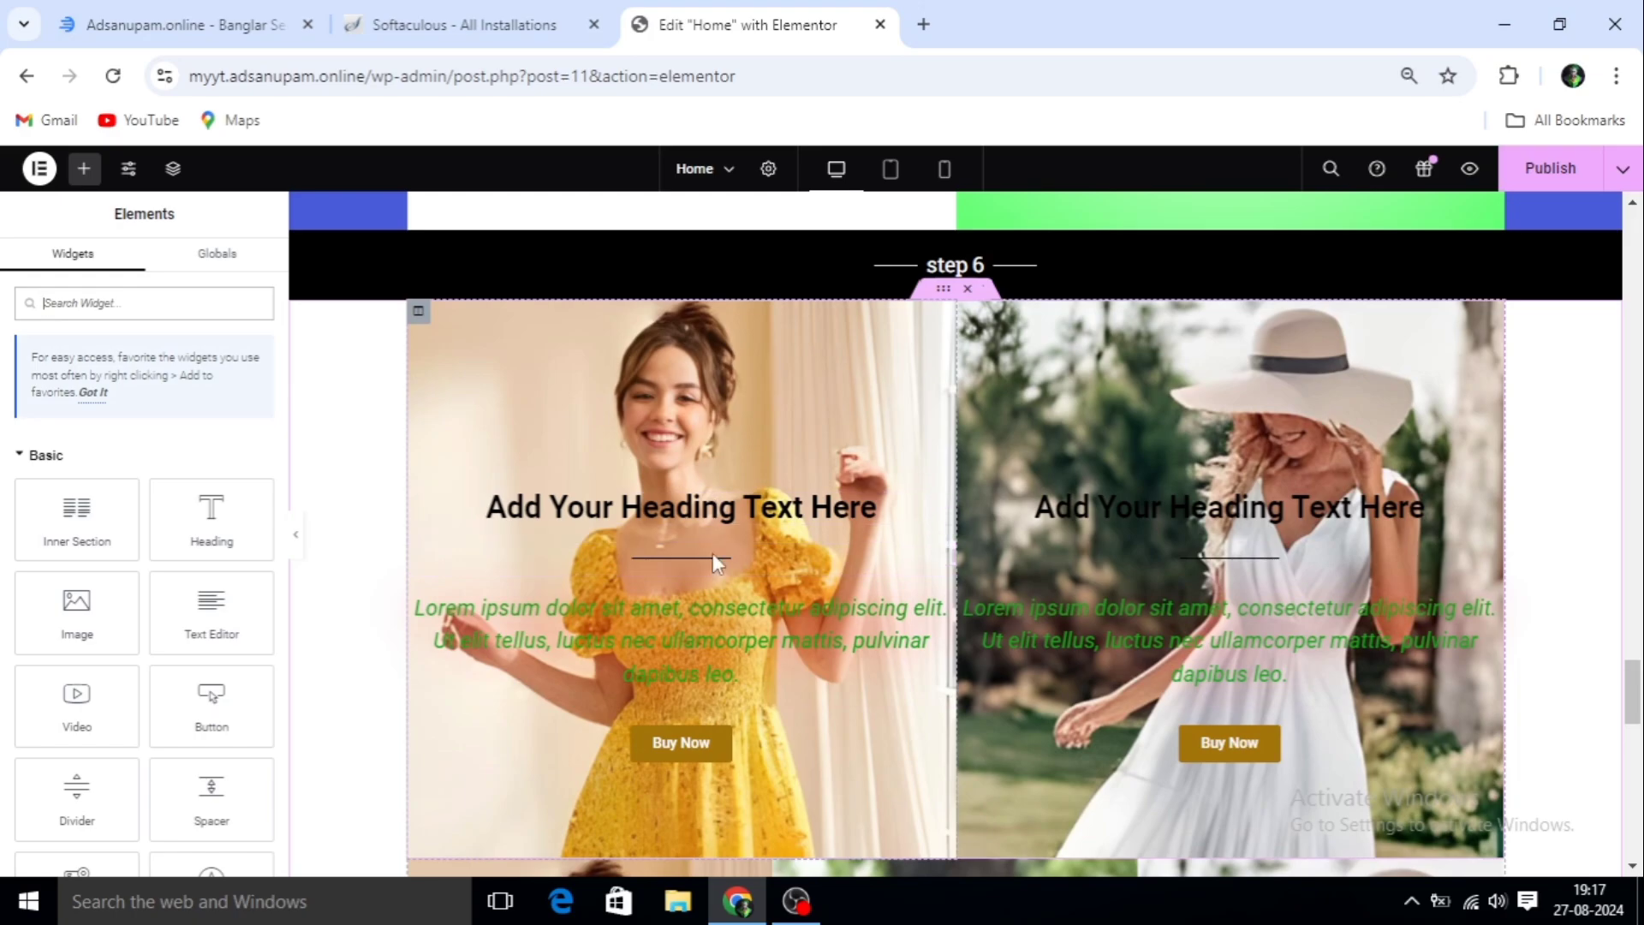
scroll(752, 735, down, 8)
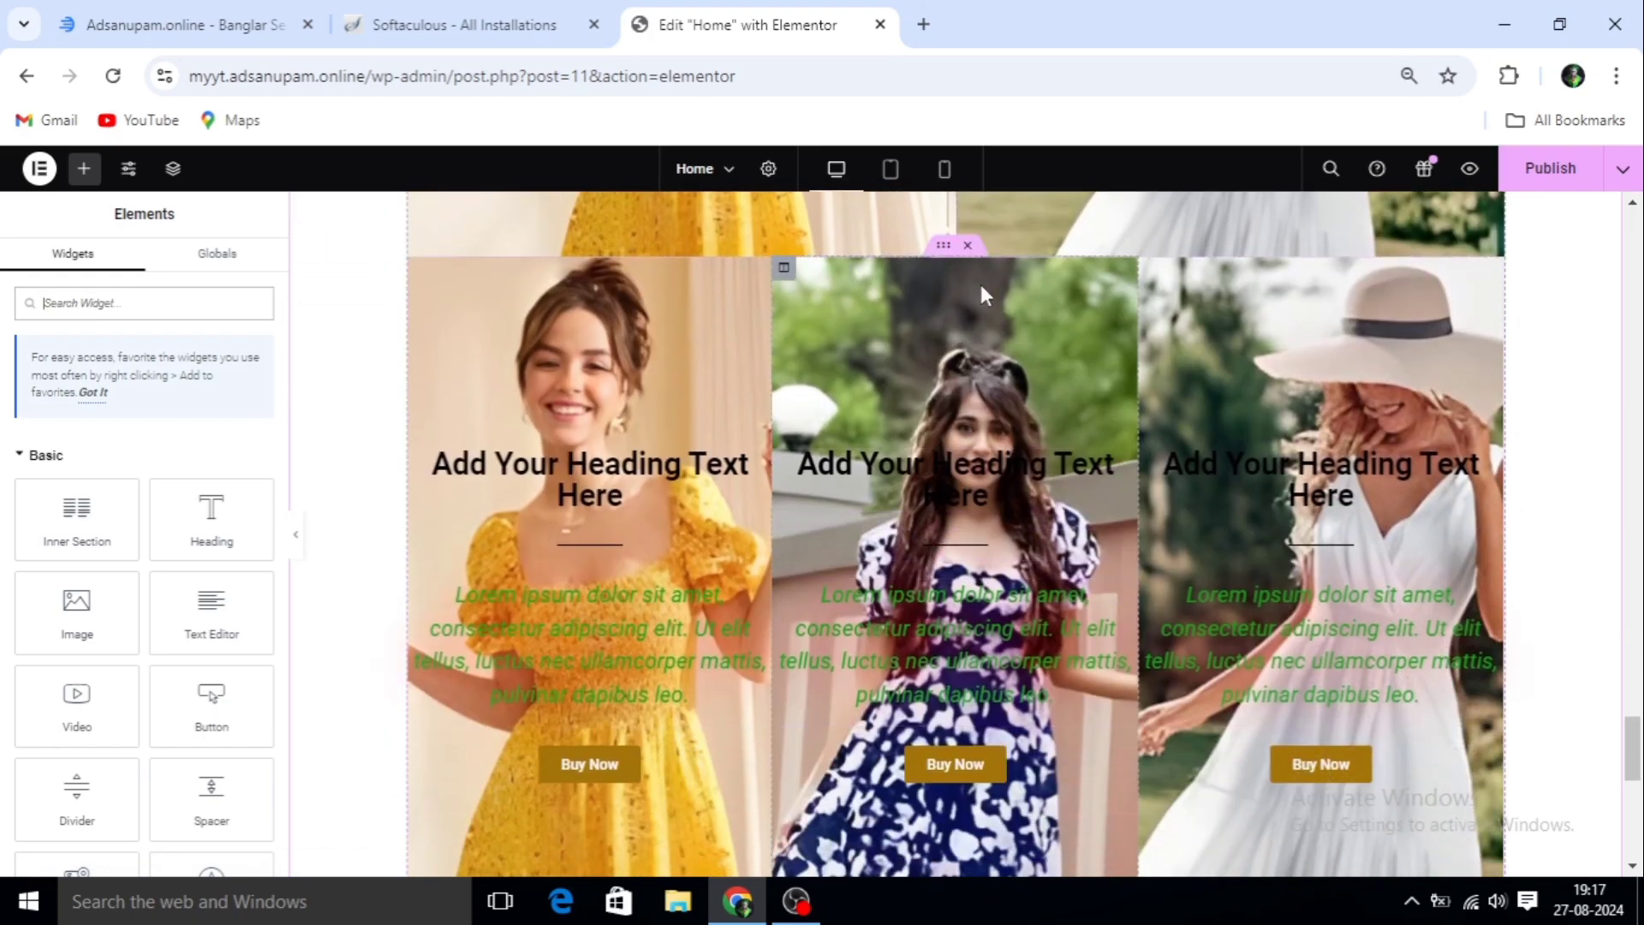
scroll(865, 368, up, 5)
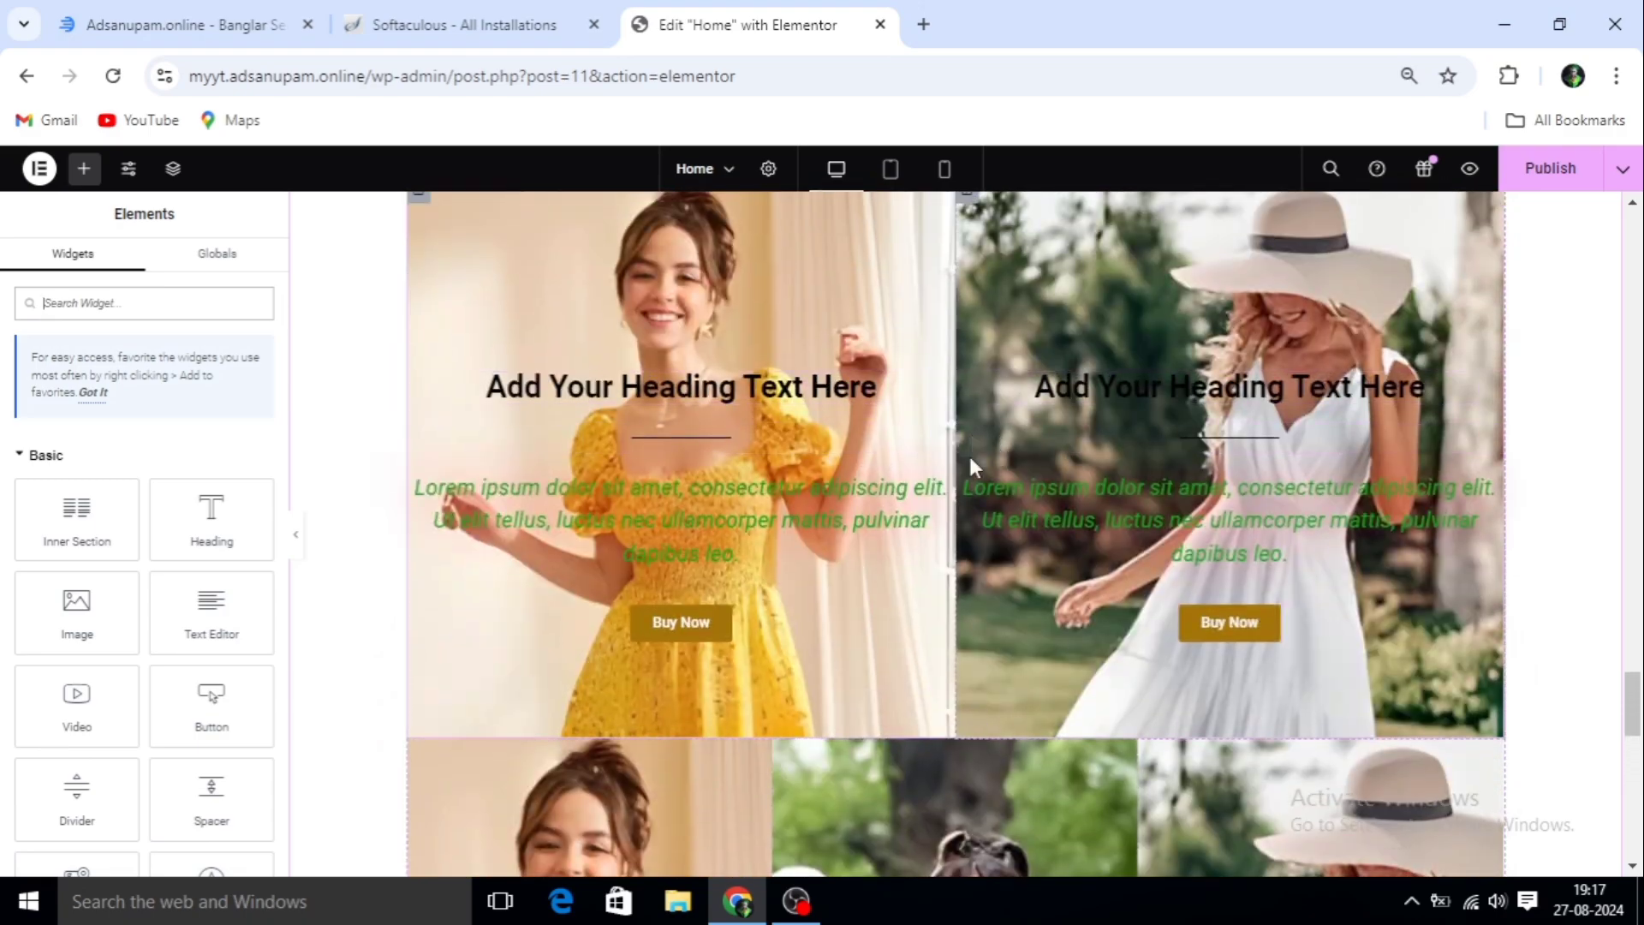
scroll(960, 548, down, 5)
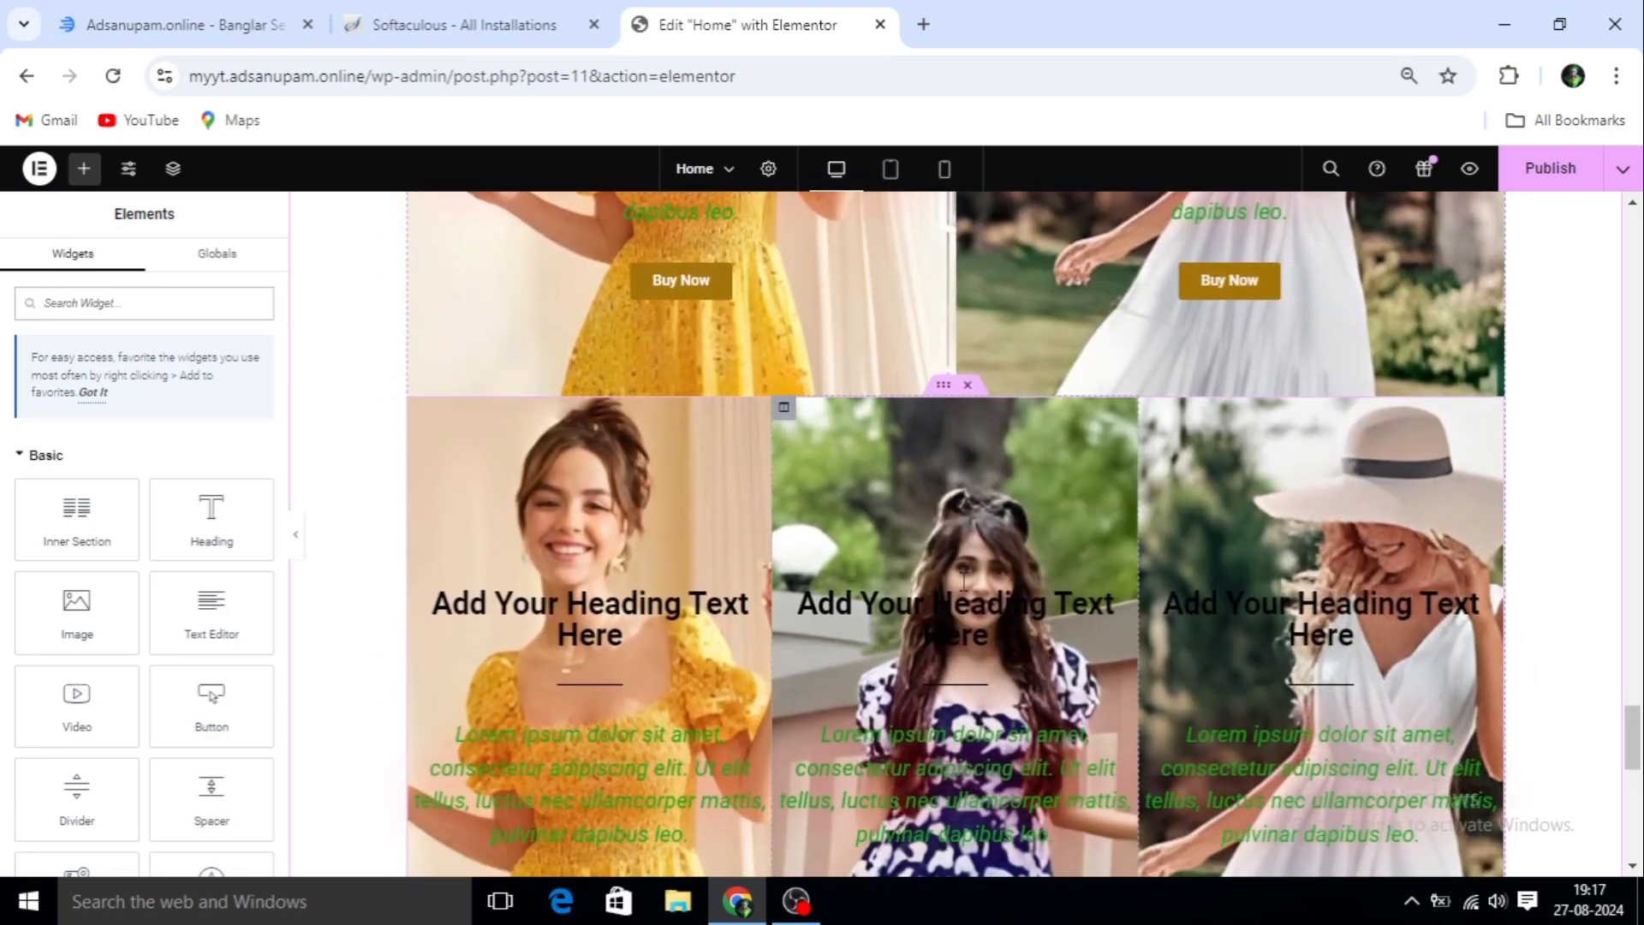
scroll(958, 589, down, 4)
scroll(955, 590, up, 4)
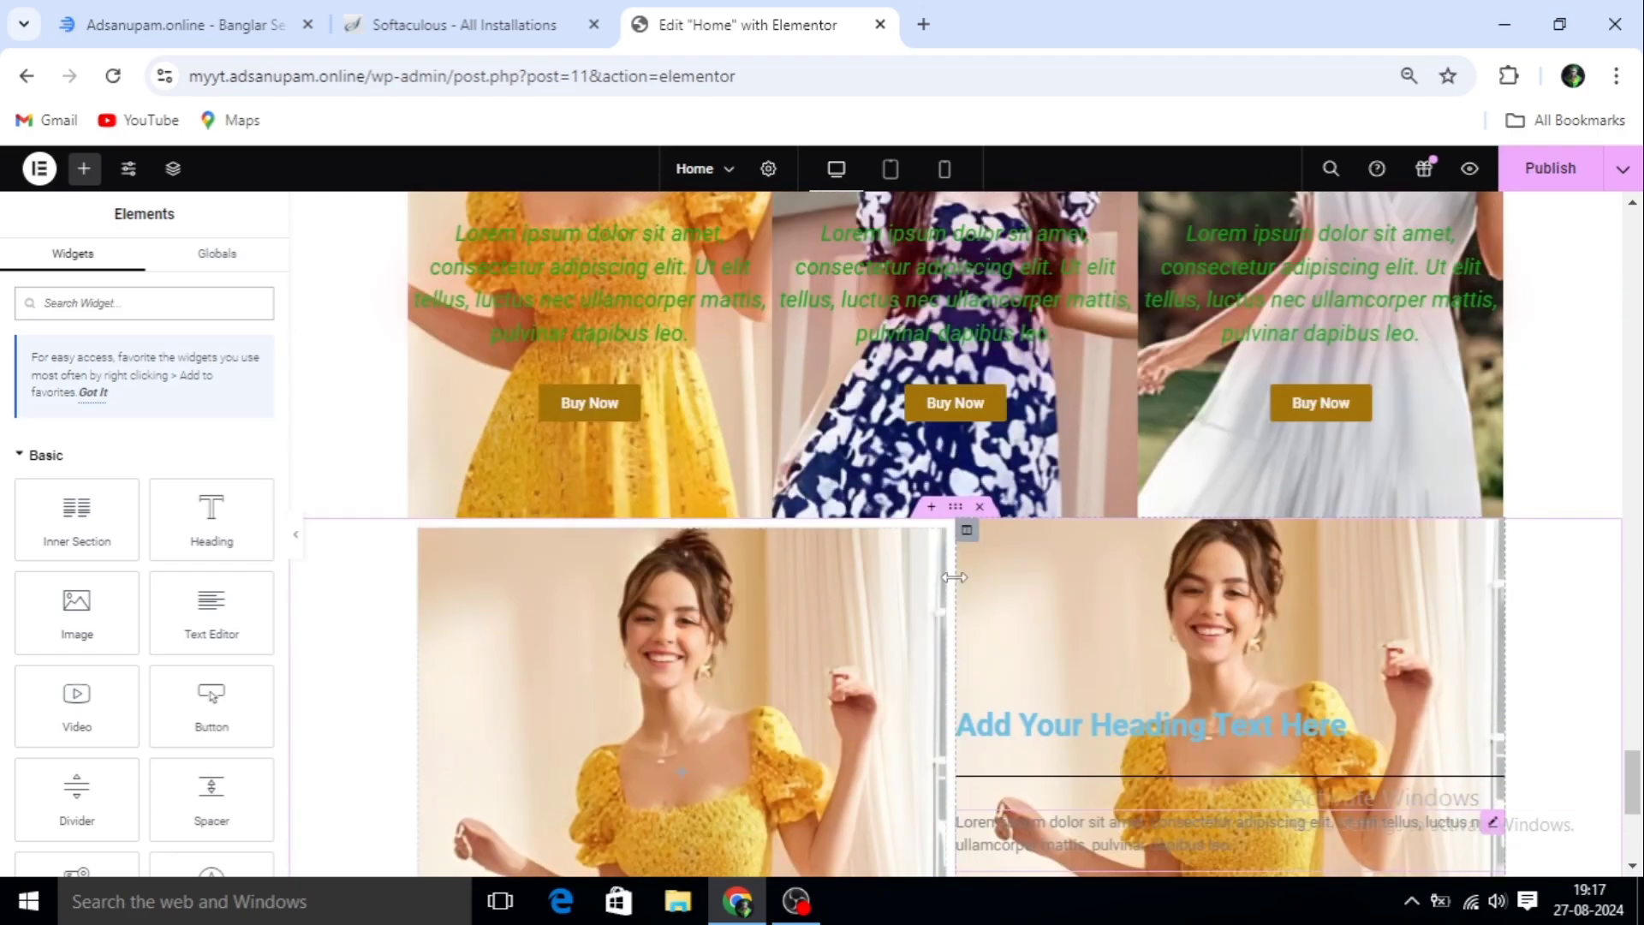
scroll(952, 591, up, 9)
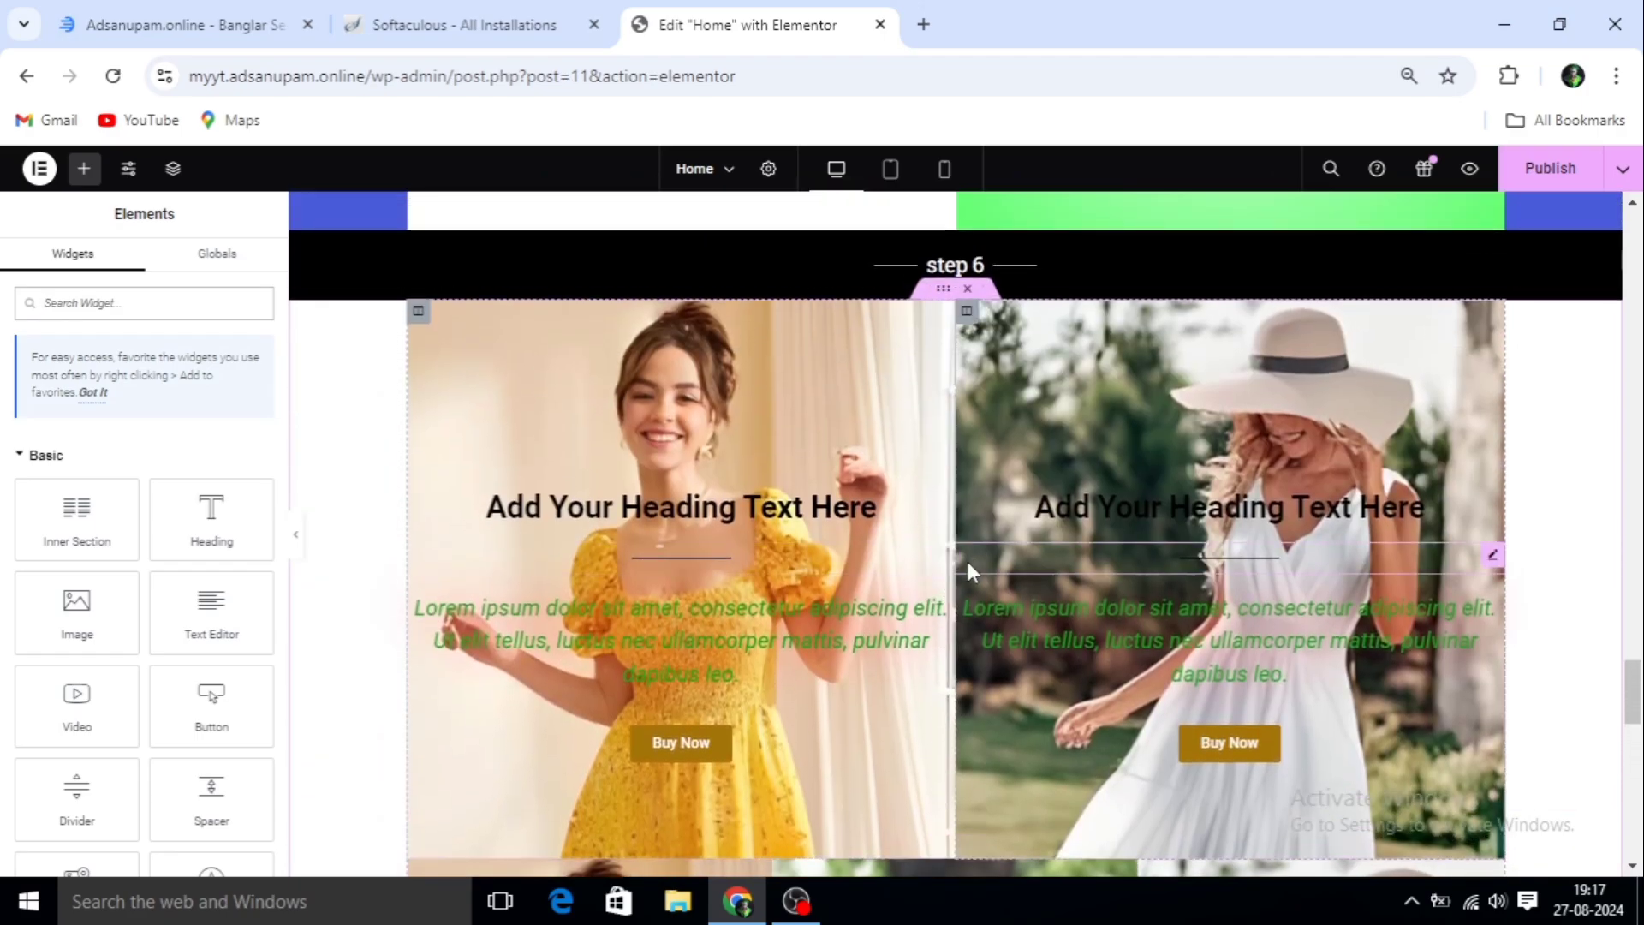
scroll(970, 558, up, 9)
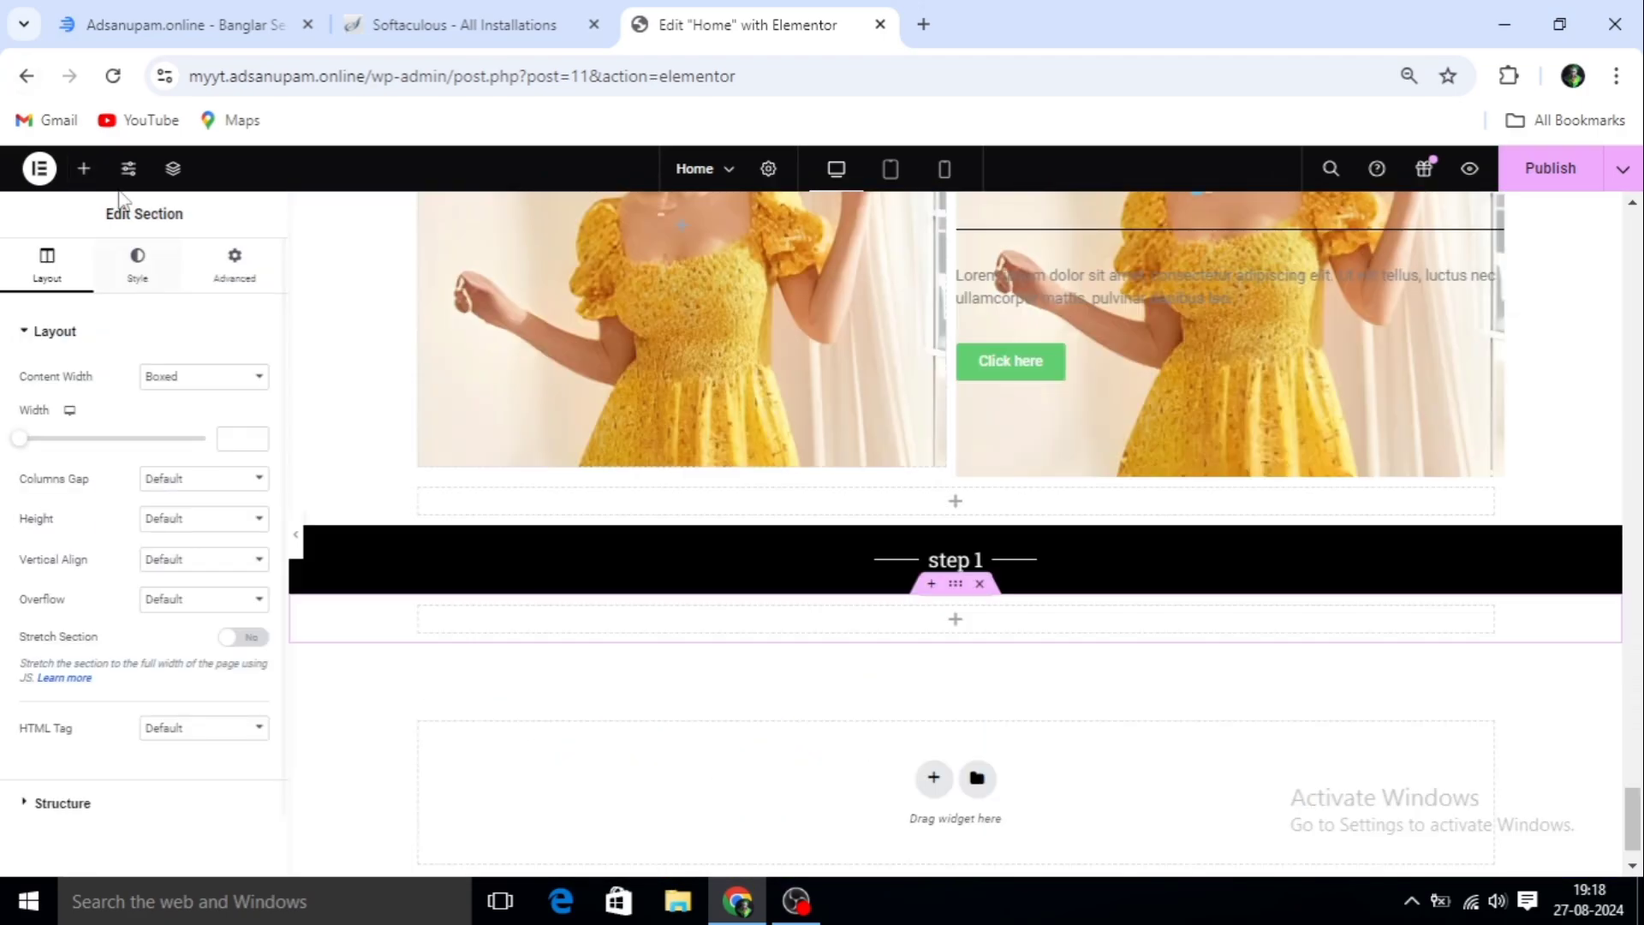
Nest three two-column inner sections in the empty section below the page-end step 1 banner, each within the previous one's first column
click(83, 169)
drag(76, 514, 926, 629)
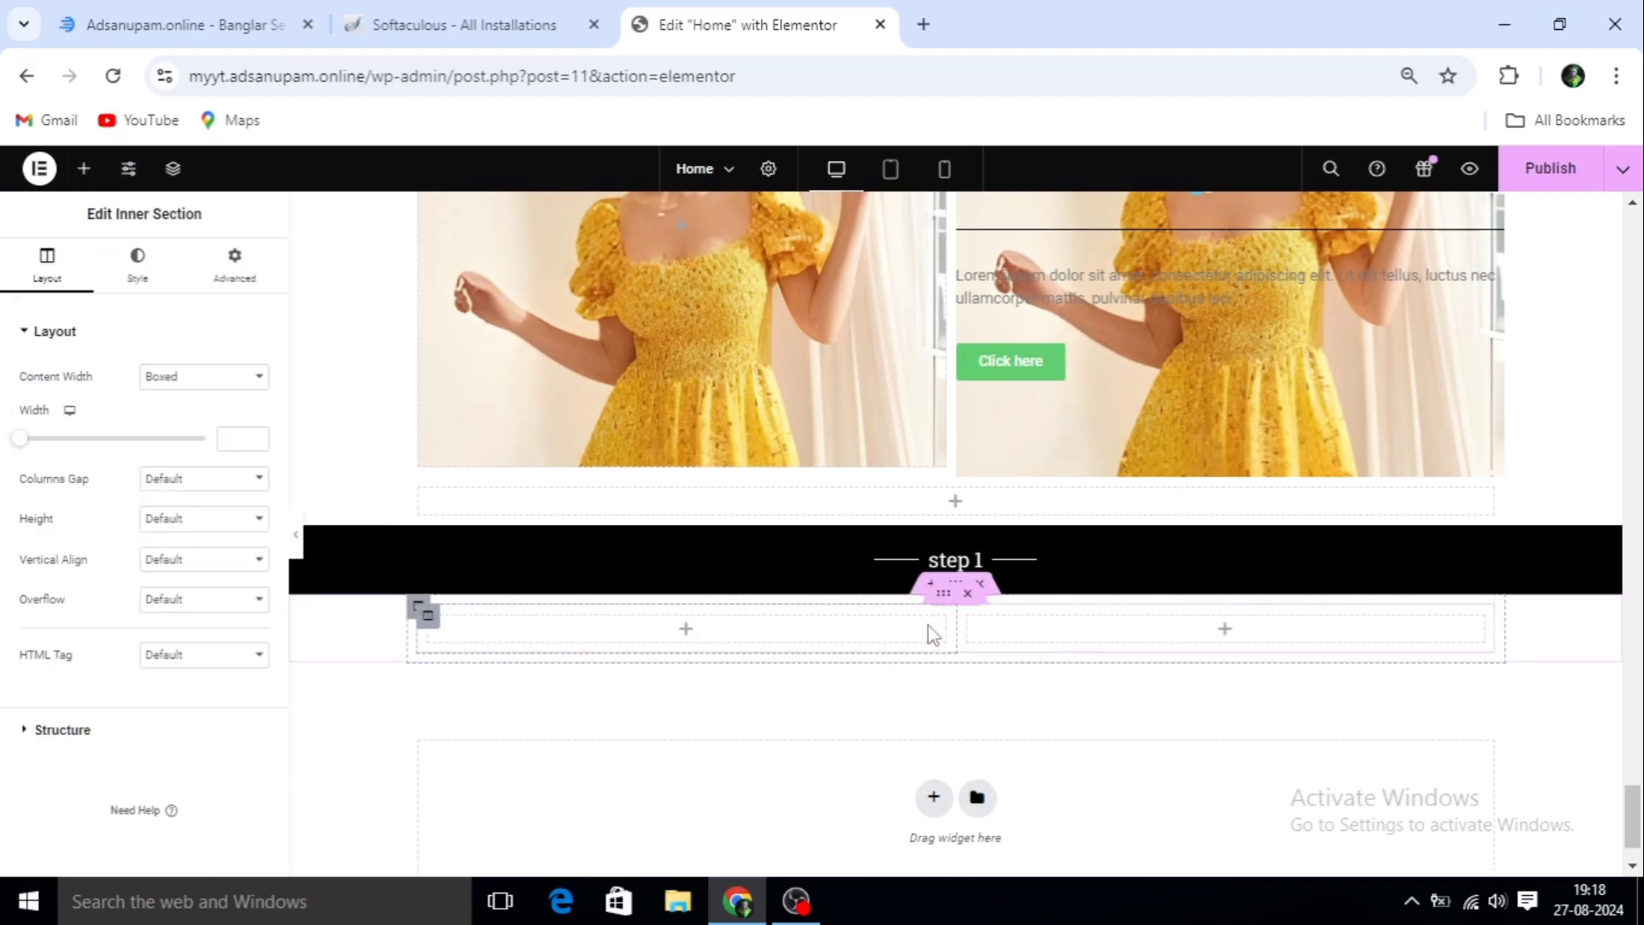
click(686, 634)
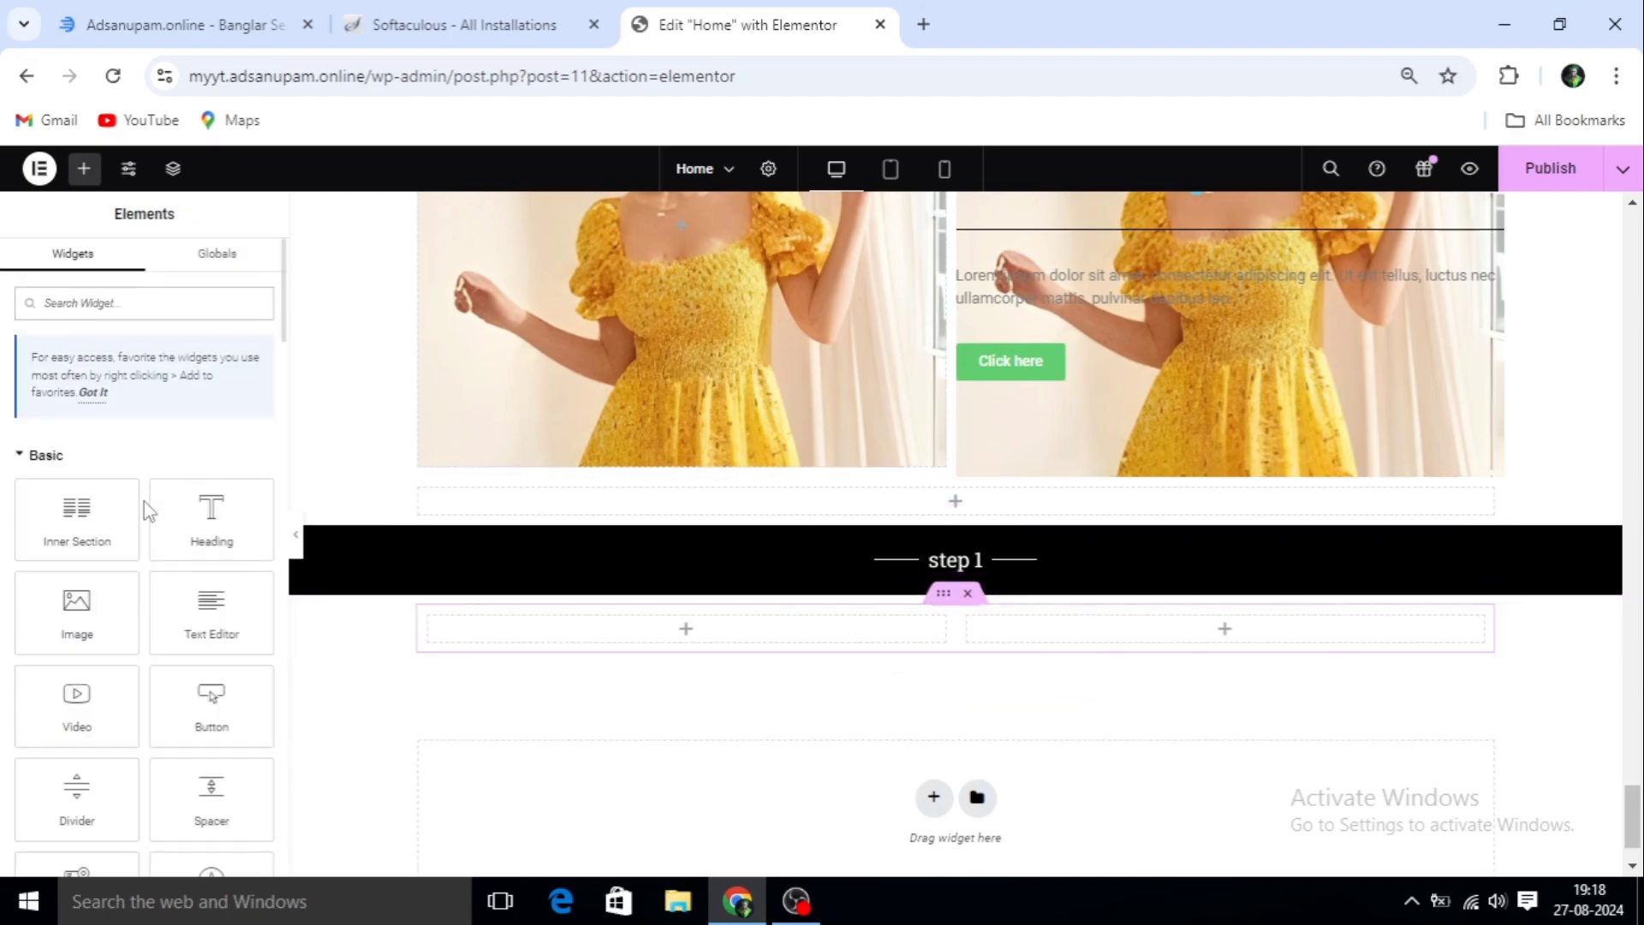
click(102, 509)
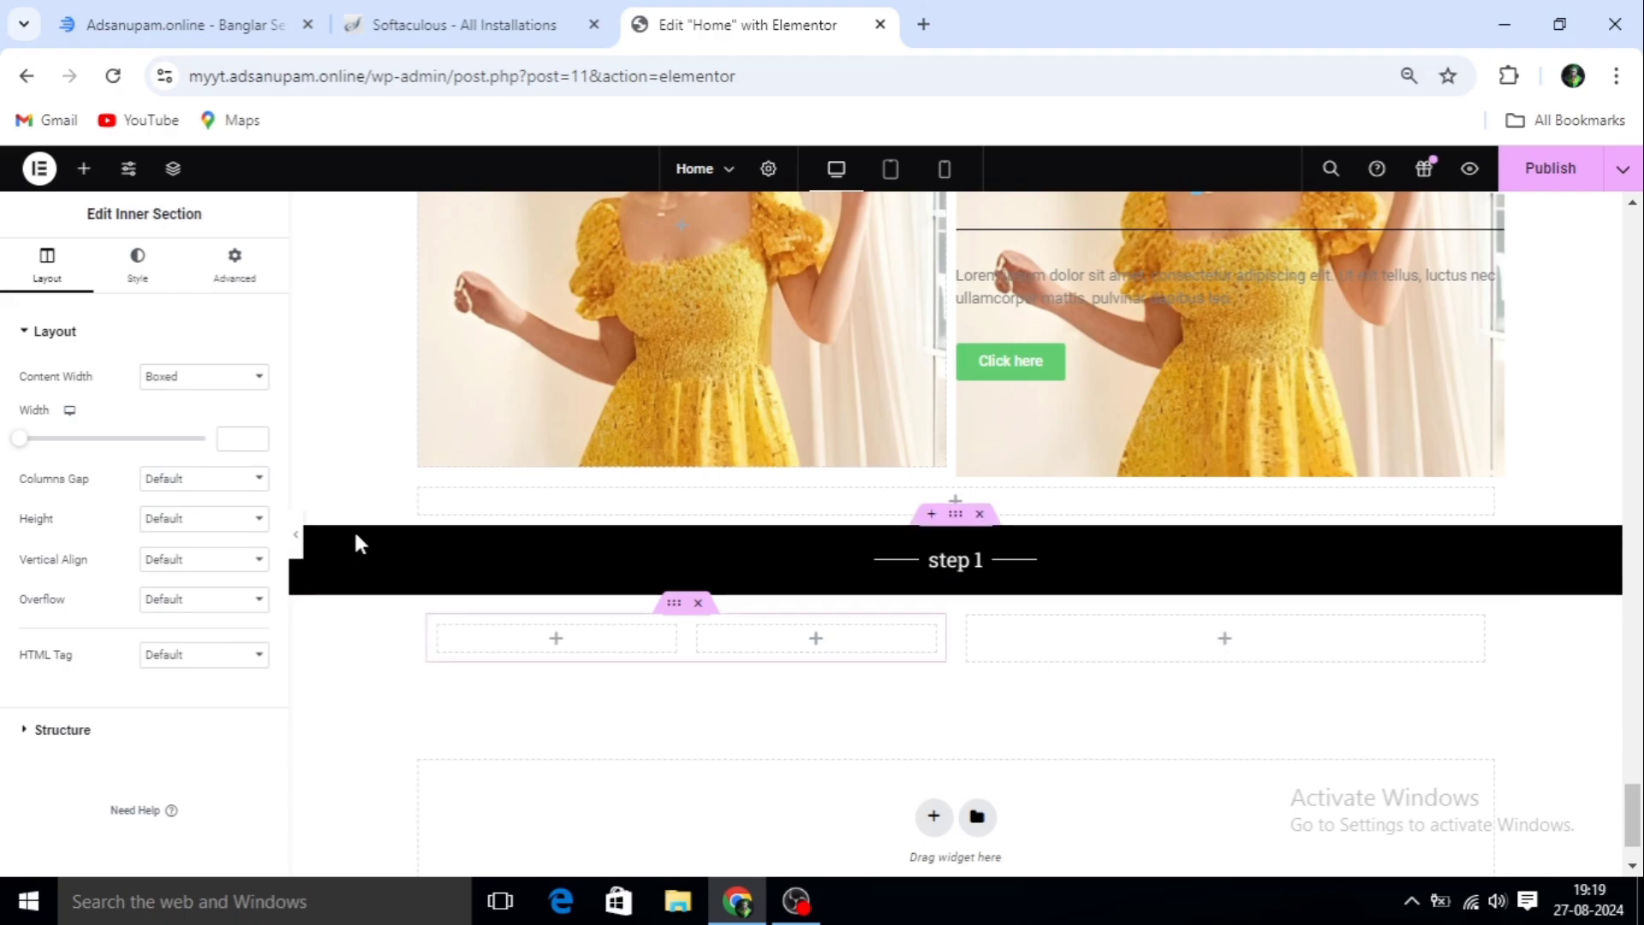
click(569, 640)
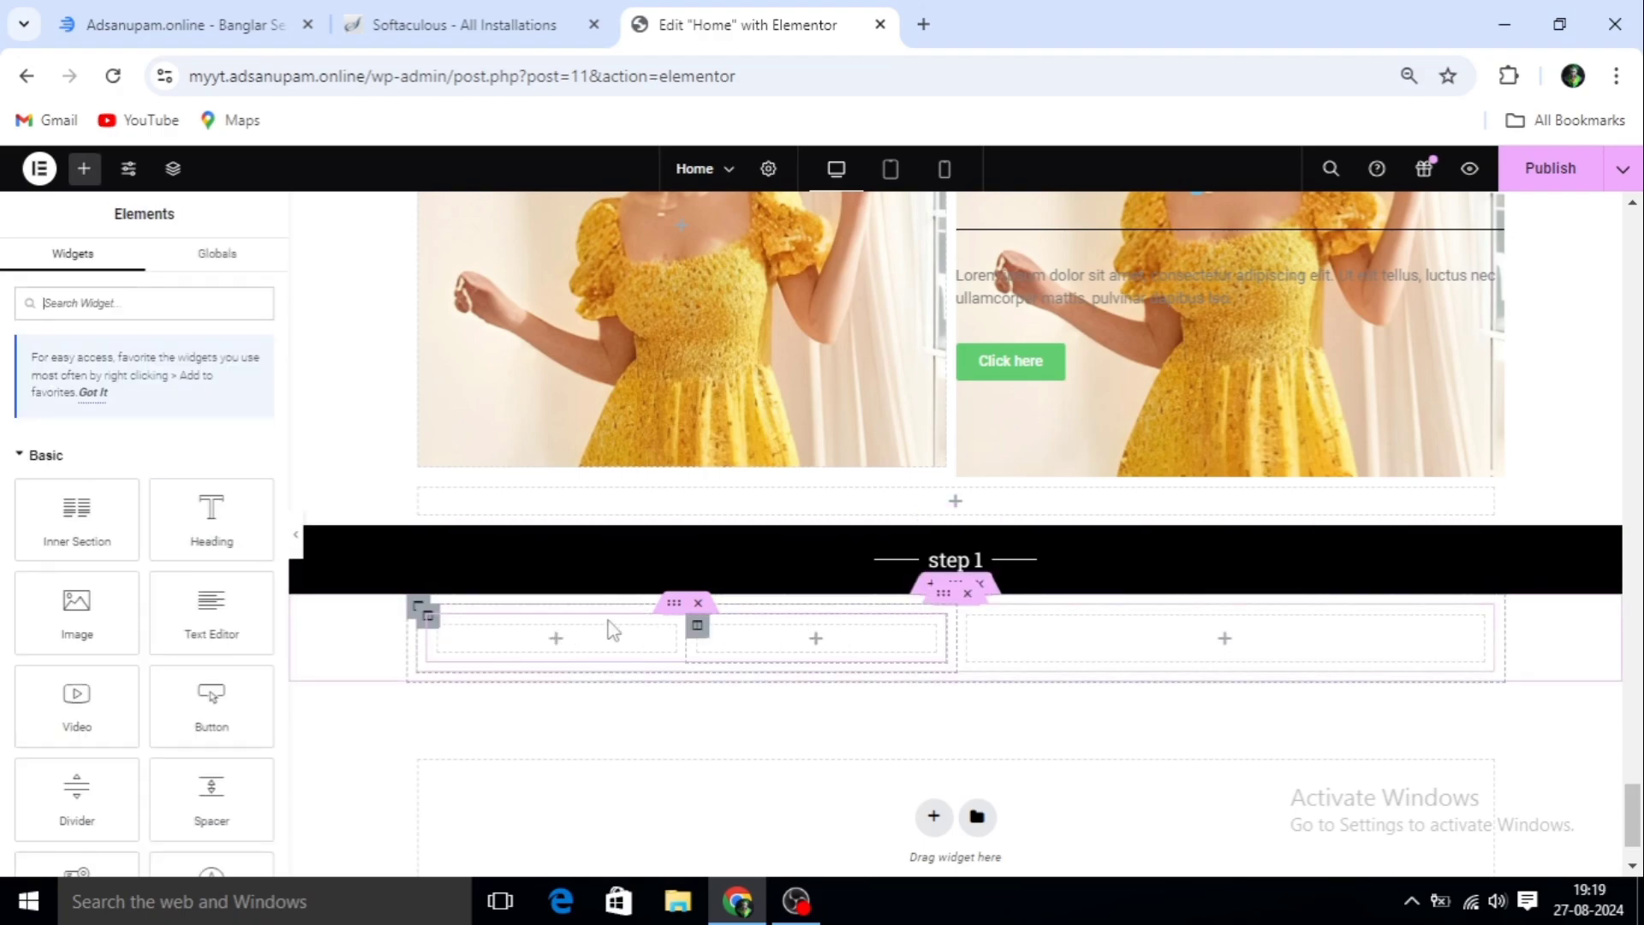
click(72, 528)
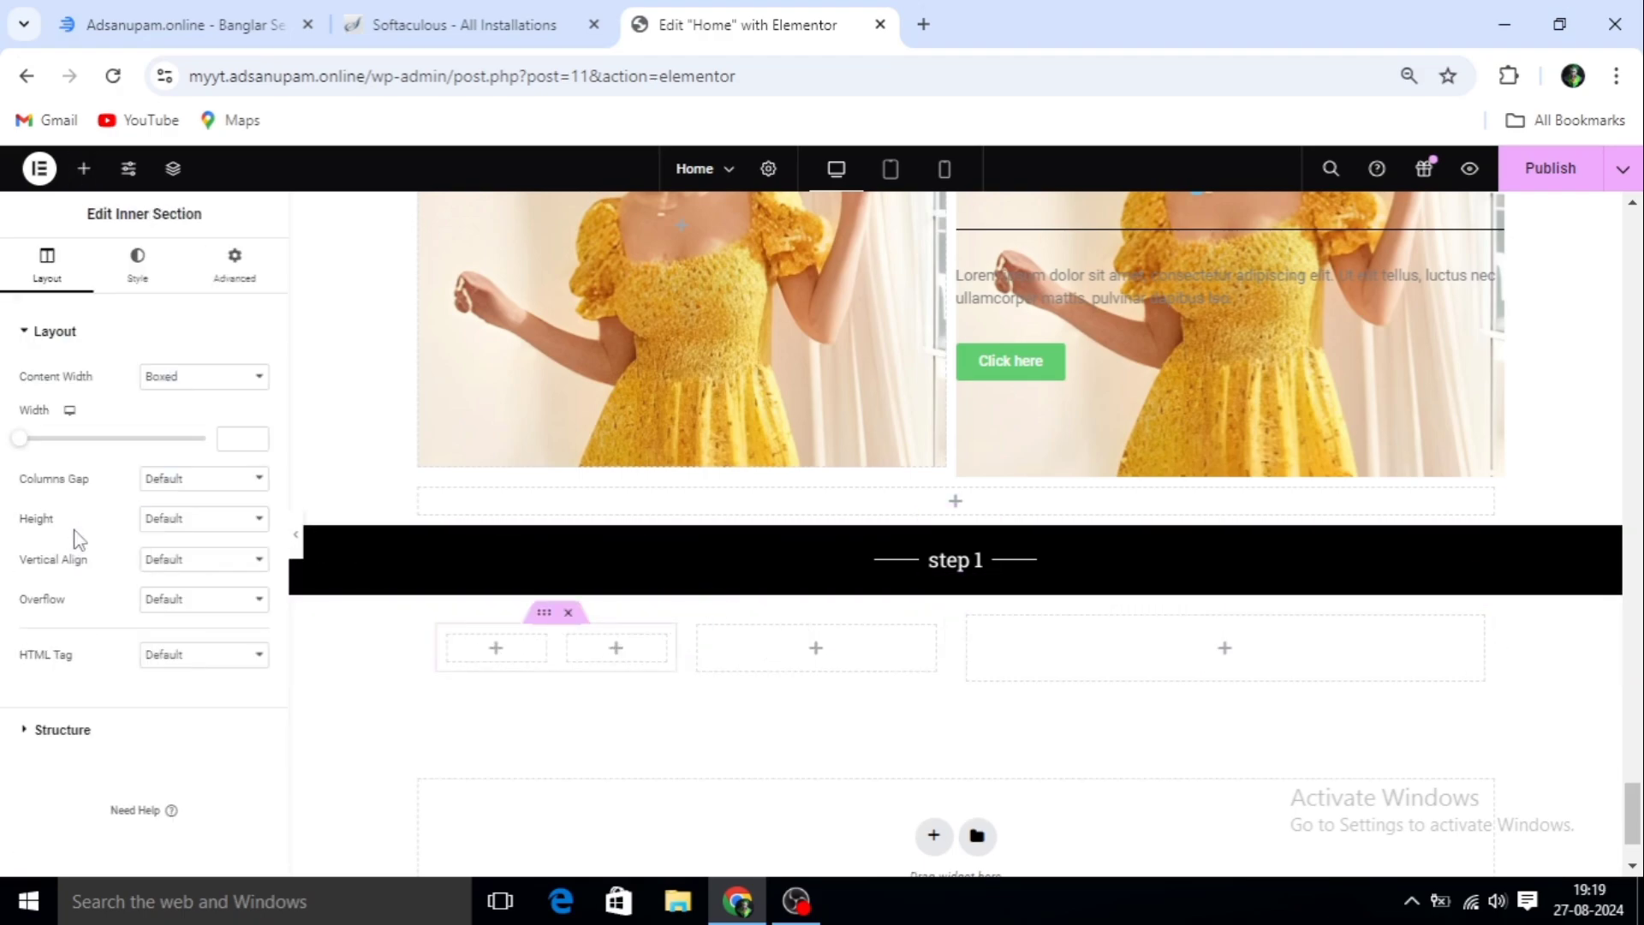
Add a Heading widget to the first innermost column and a Button widget to the innermost column beside it
click(496, 652)
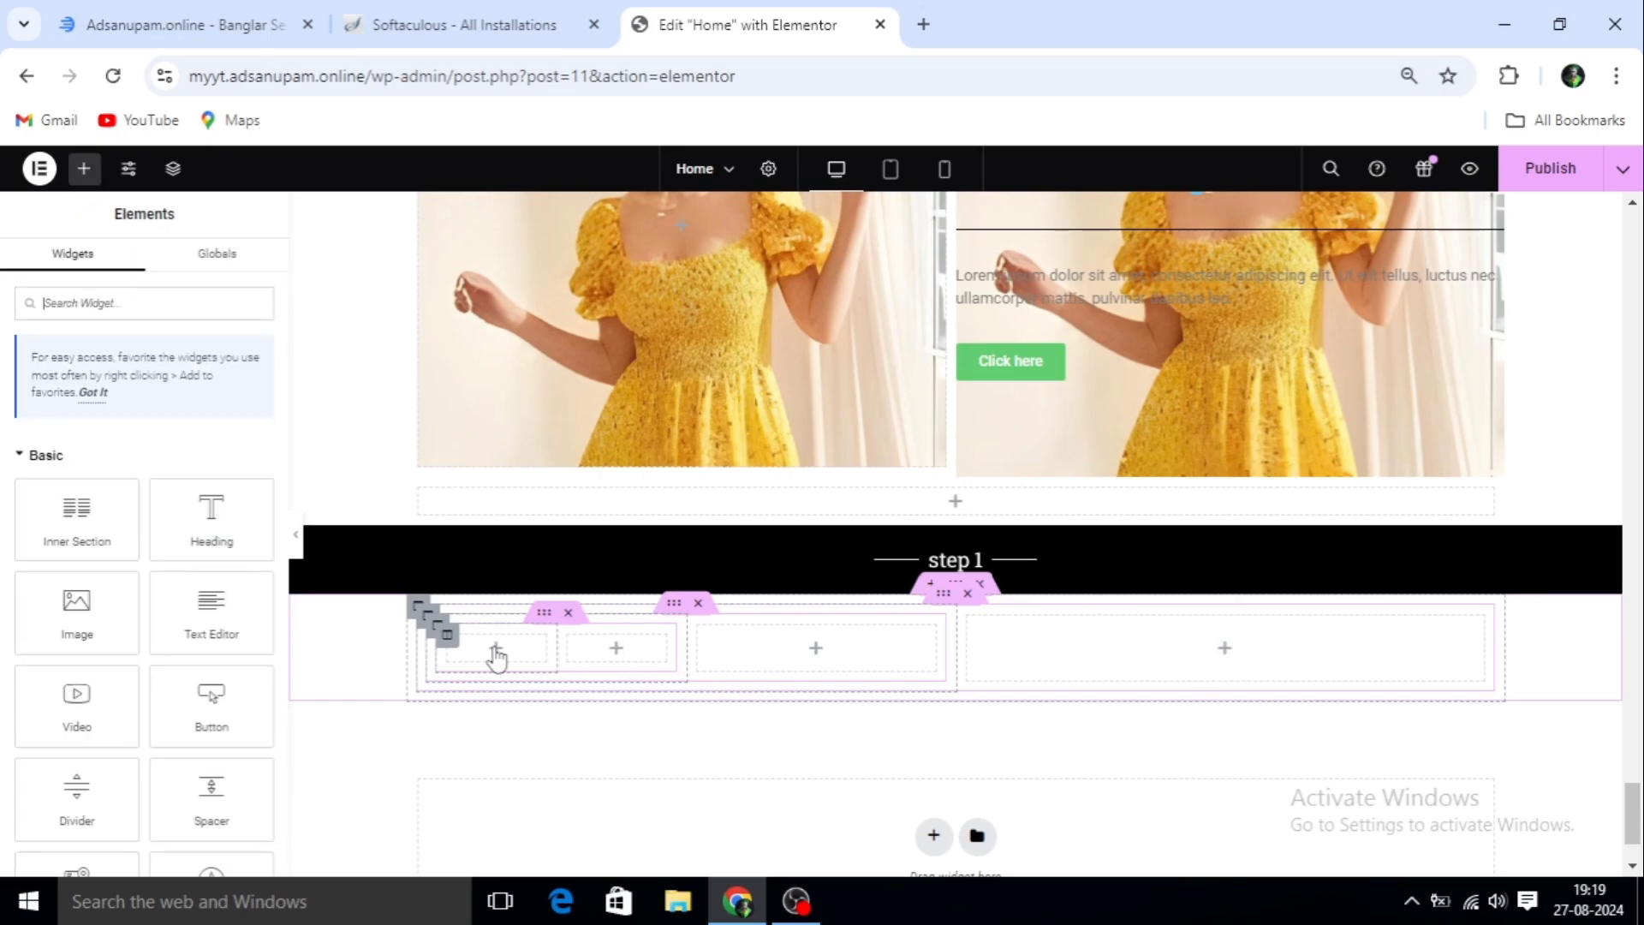
drag(195, 525, 492, 644)
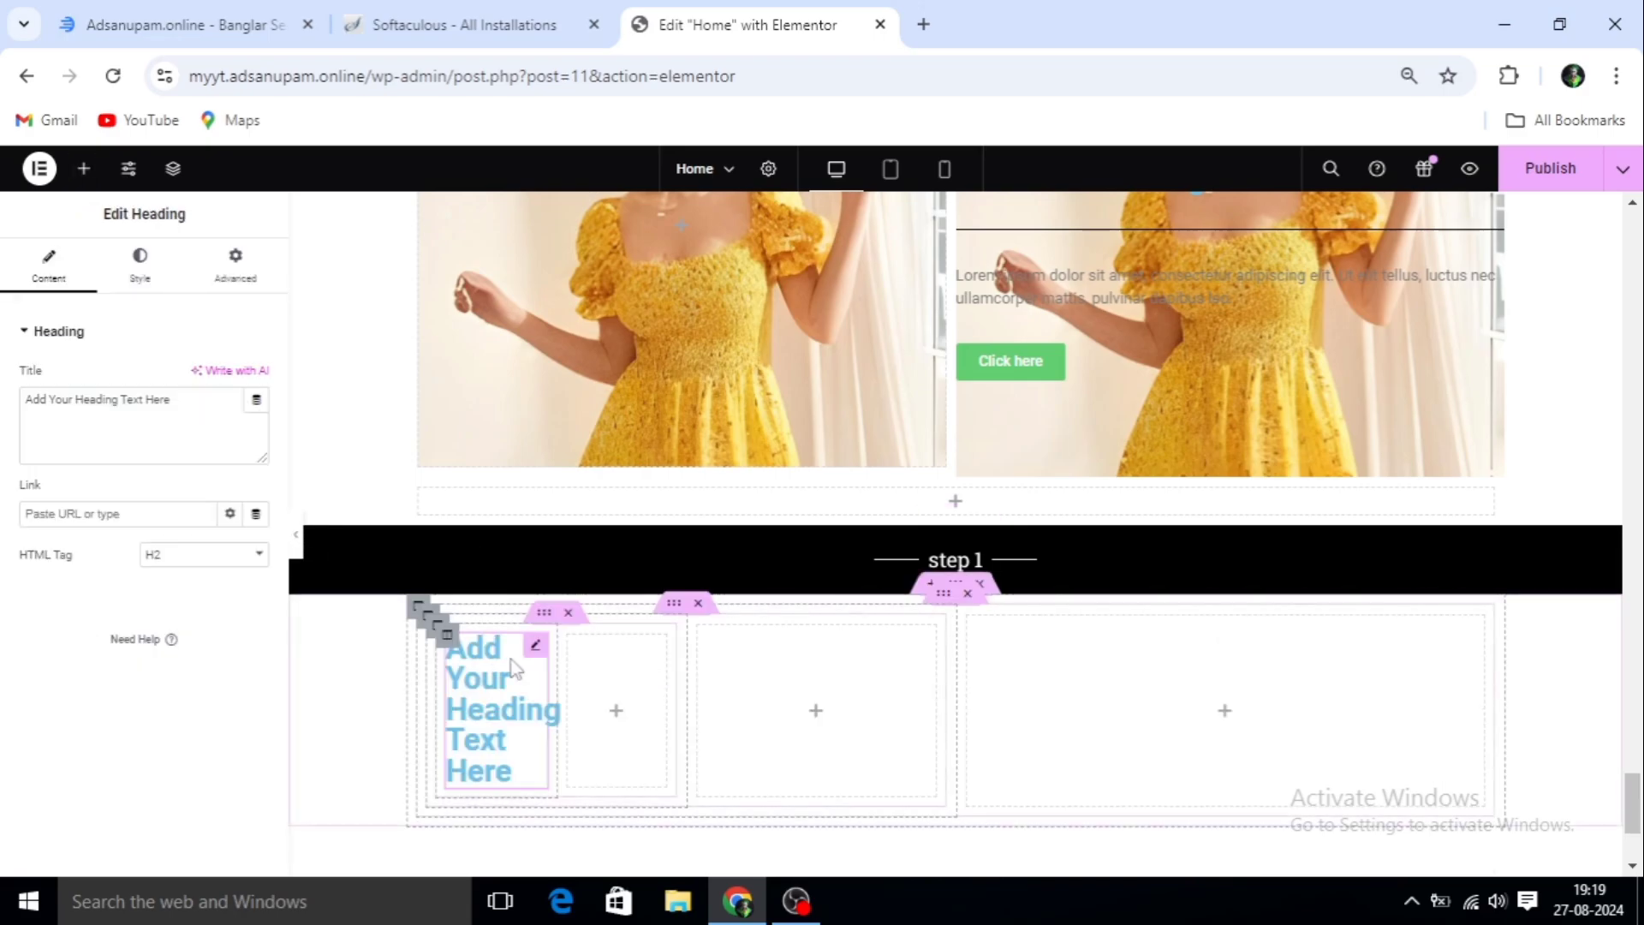
click(617, 715)
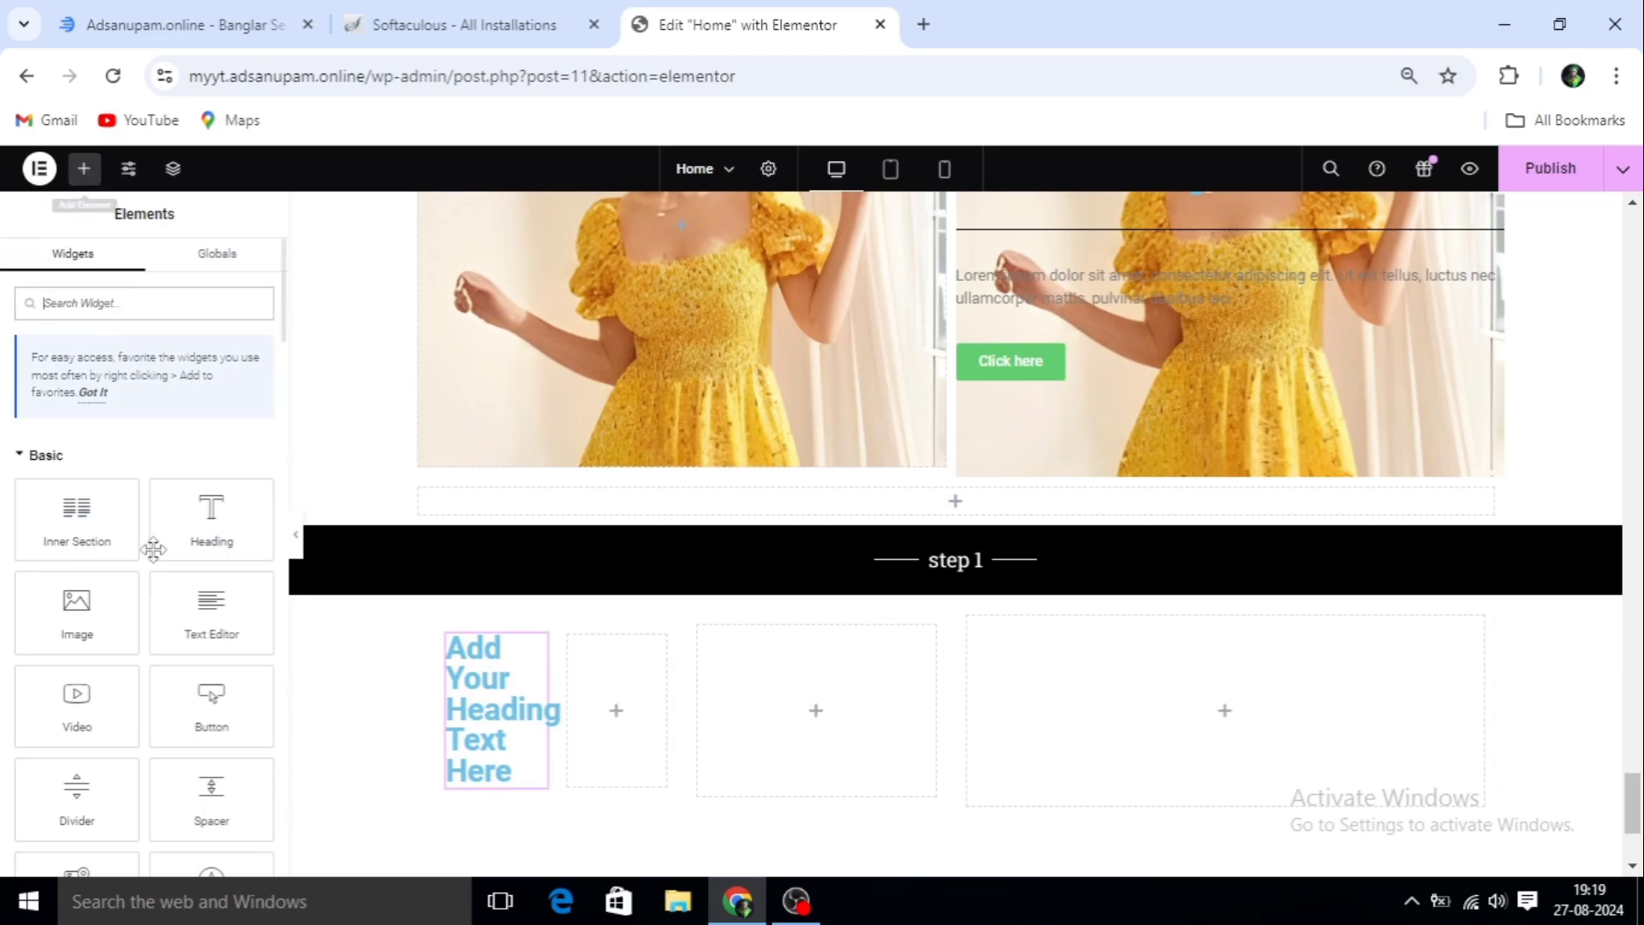
drag(212, 698, 604, 710)
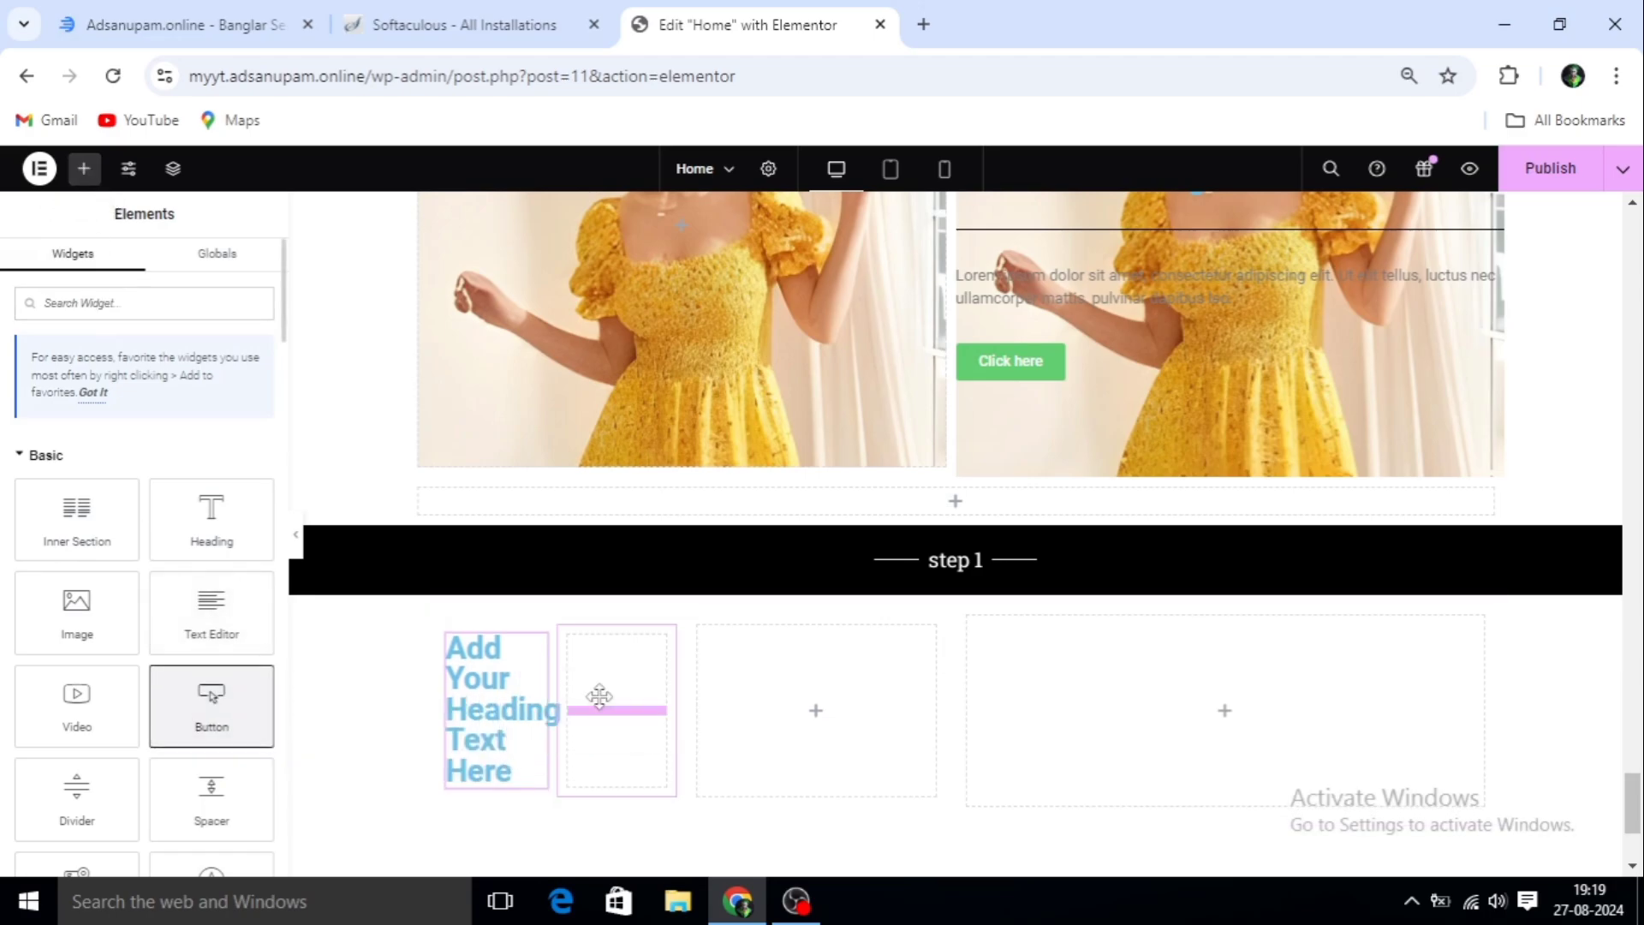
Add a Heading widget with a Button widget beneath it in the empty column beside the innermost section
click(816, 715)
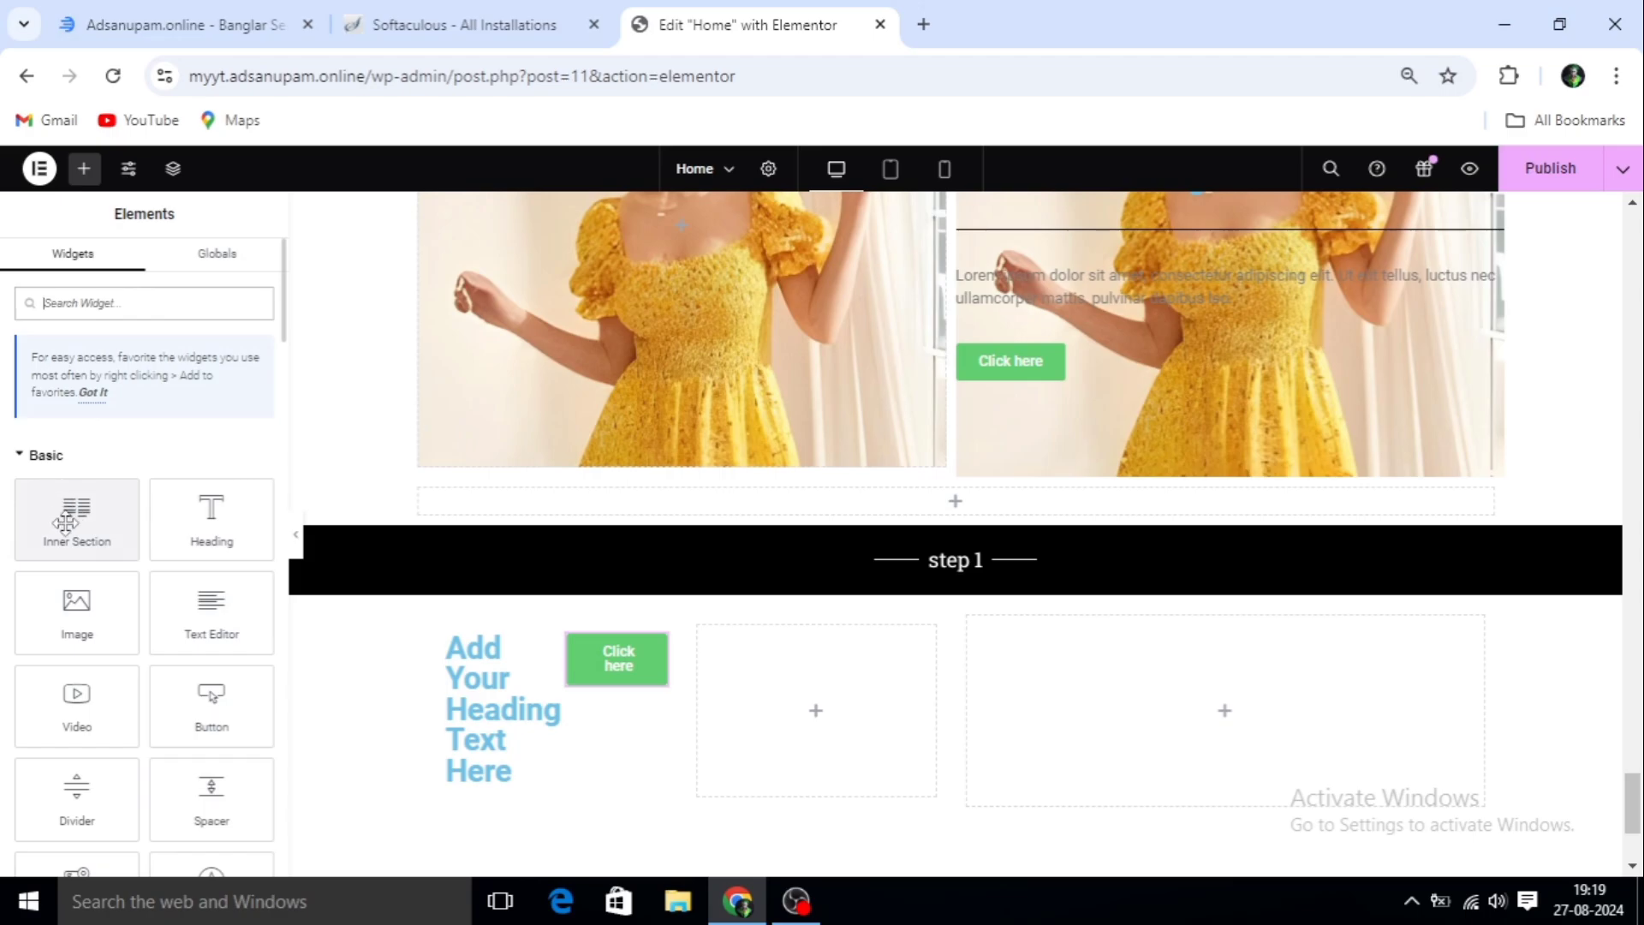
drag(212, 518, 786, 689)
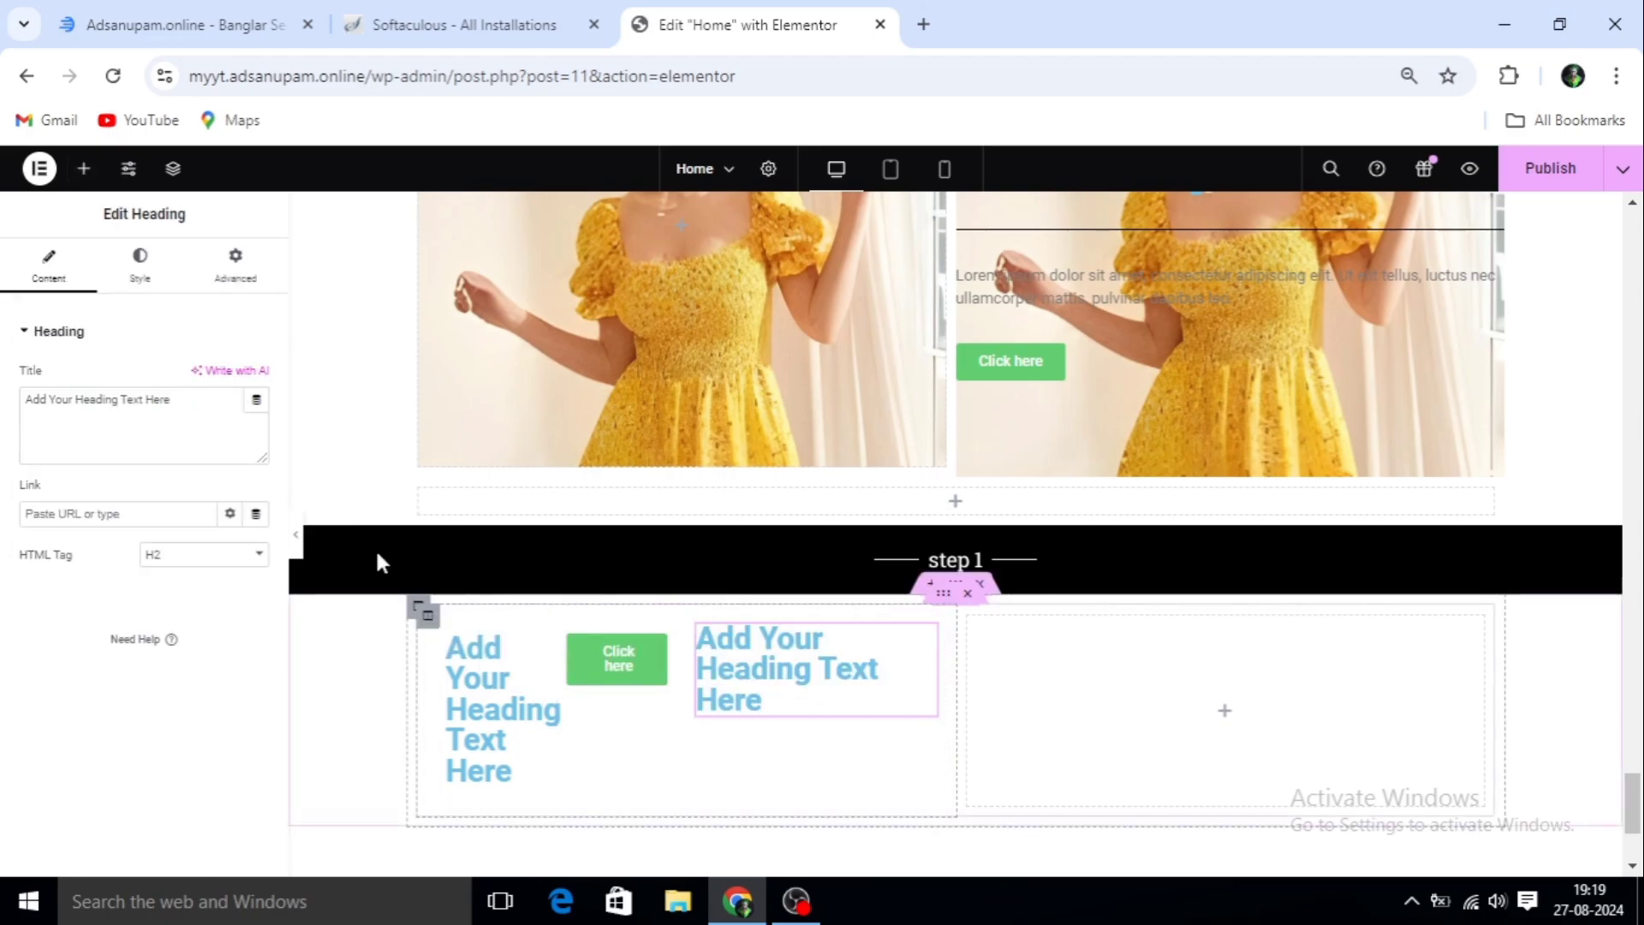
click(85, 171)
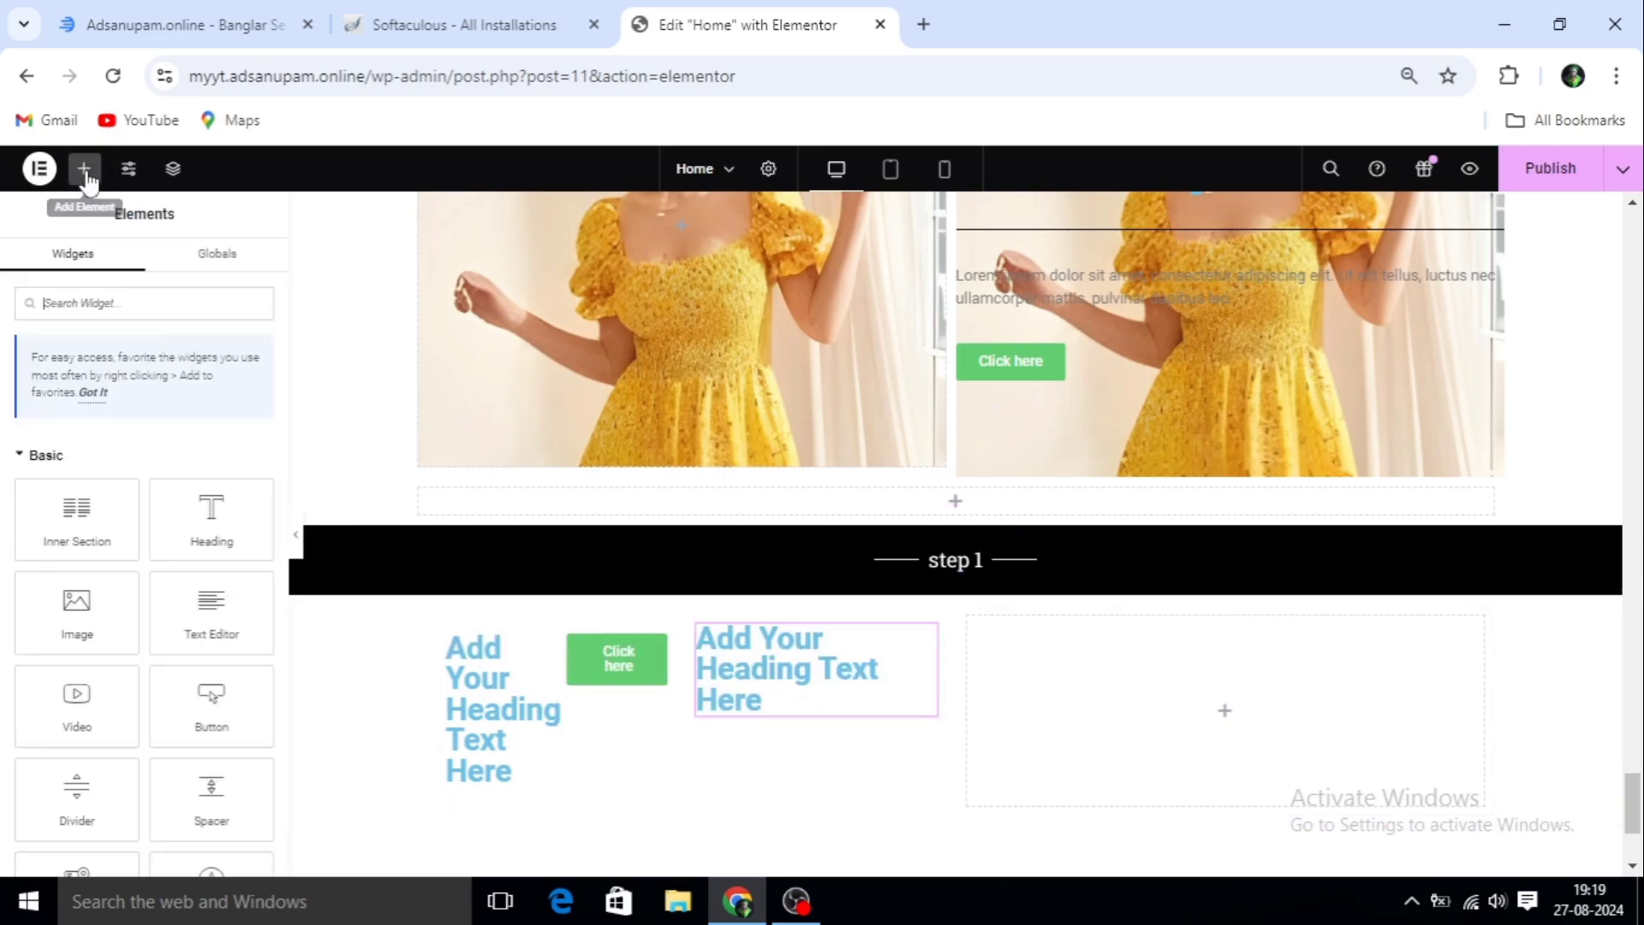
drag(192, 713, 801, 714)
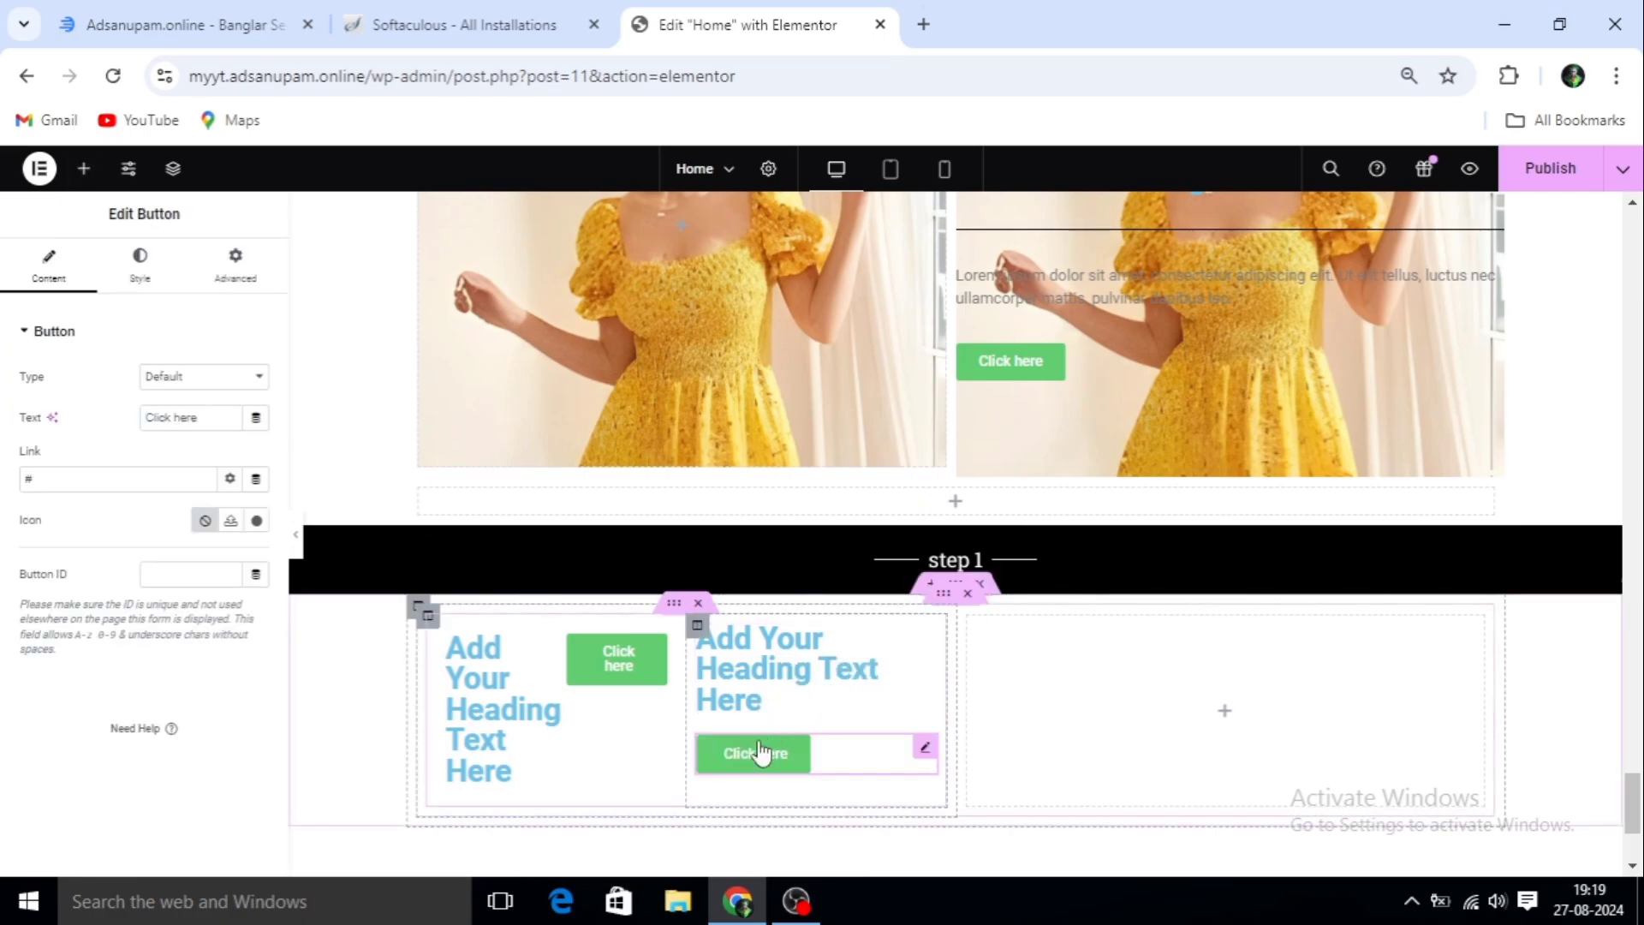
Adjust the width split between the innermost heading and button columns to about 50% each
scroll(616, 622, down, 1)
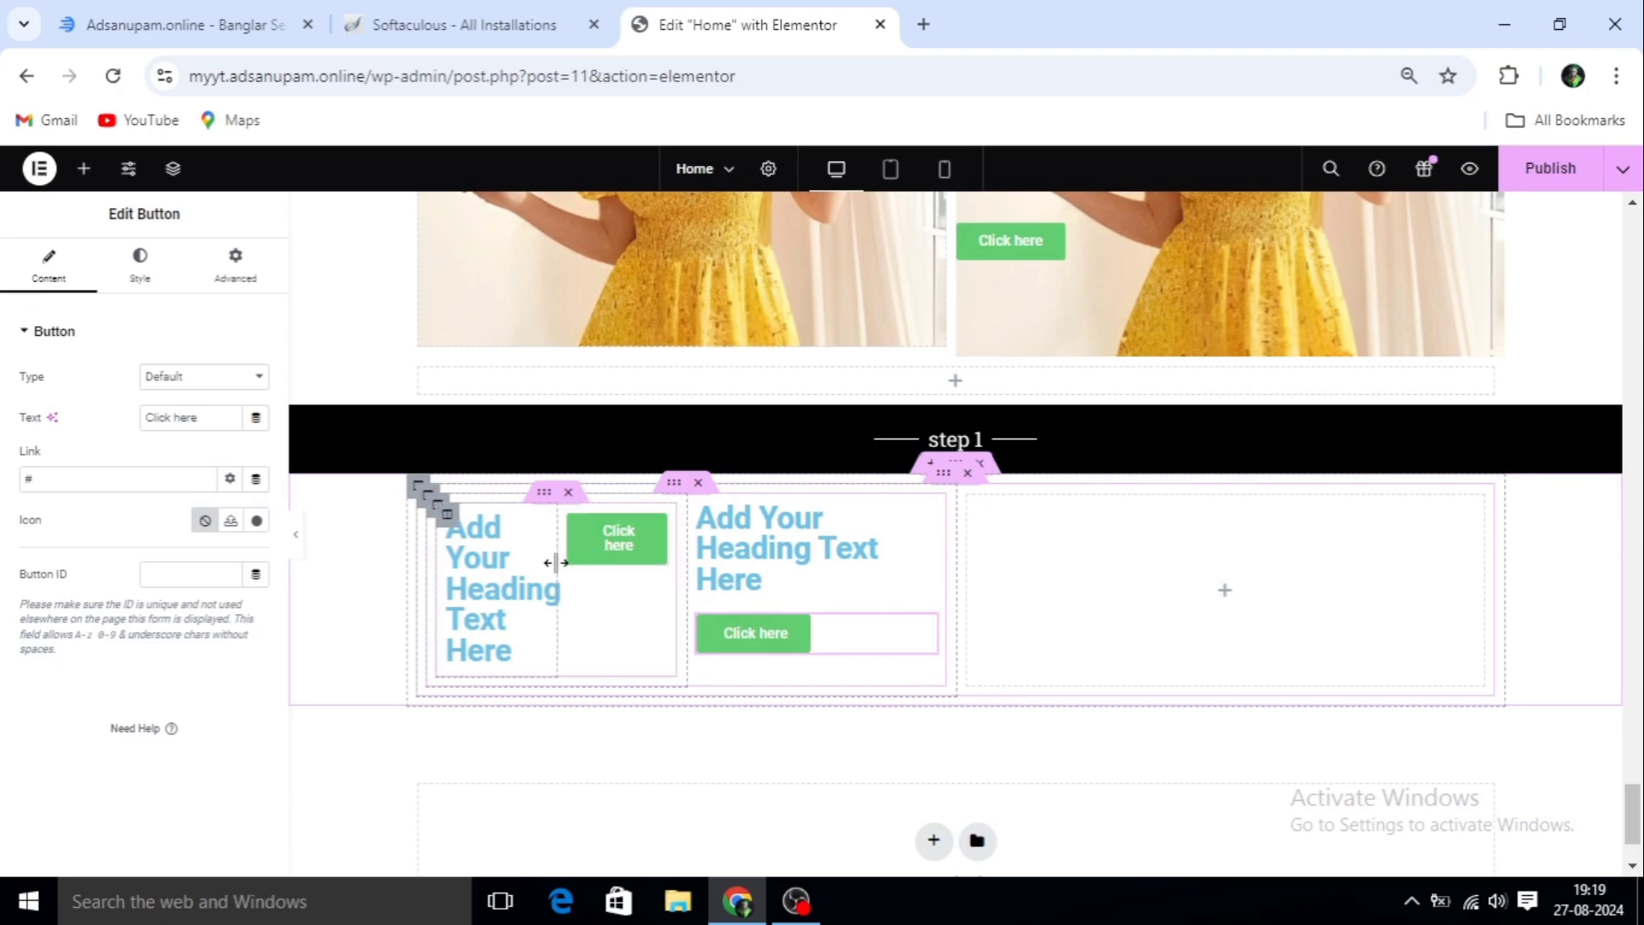
mouse_move(555, 563)
mouse_down()
mouse_move(590, 574)
mouse_move(557, 566)
mouse_move(580, 582)
mouse_move(548, 587)
mouse_move(656, 572)
mouse_move(564, 570)
mouse_up()
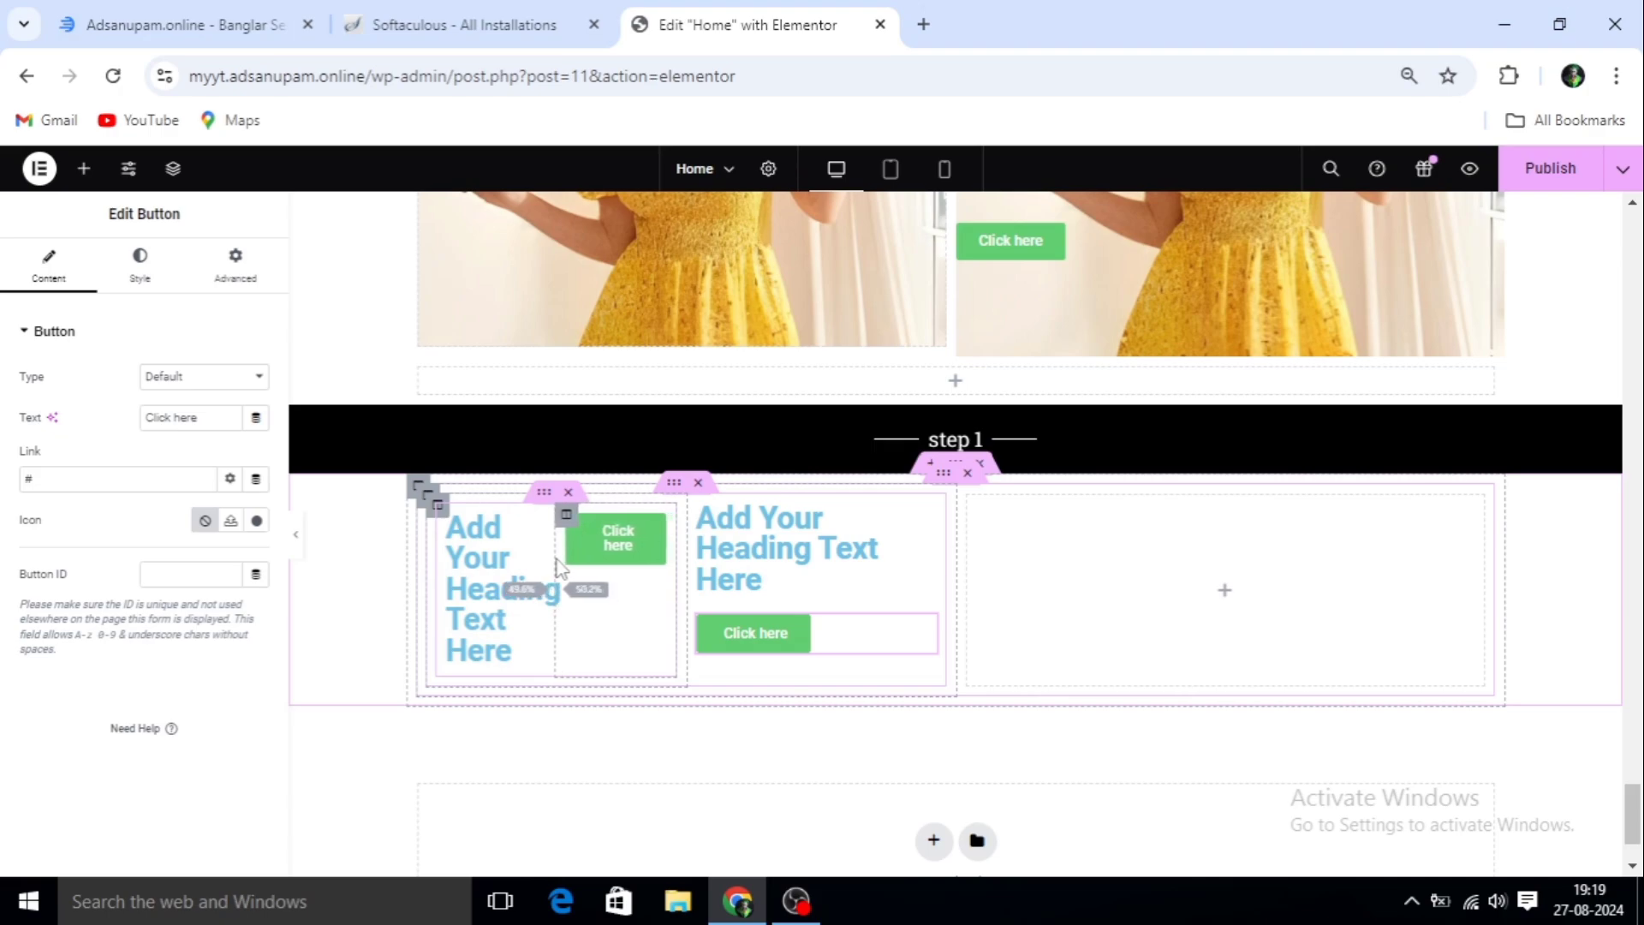
drag(558, 568, 553, 564)
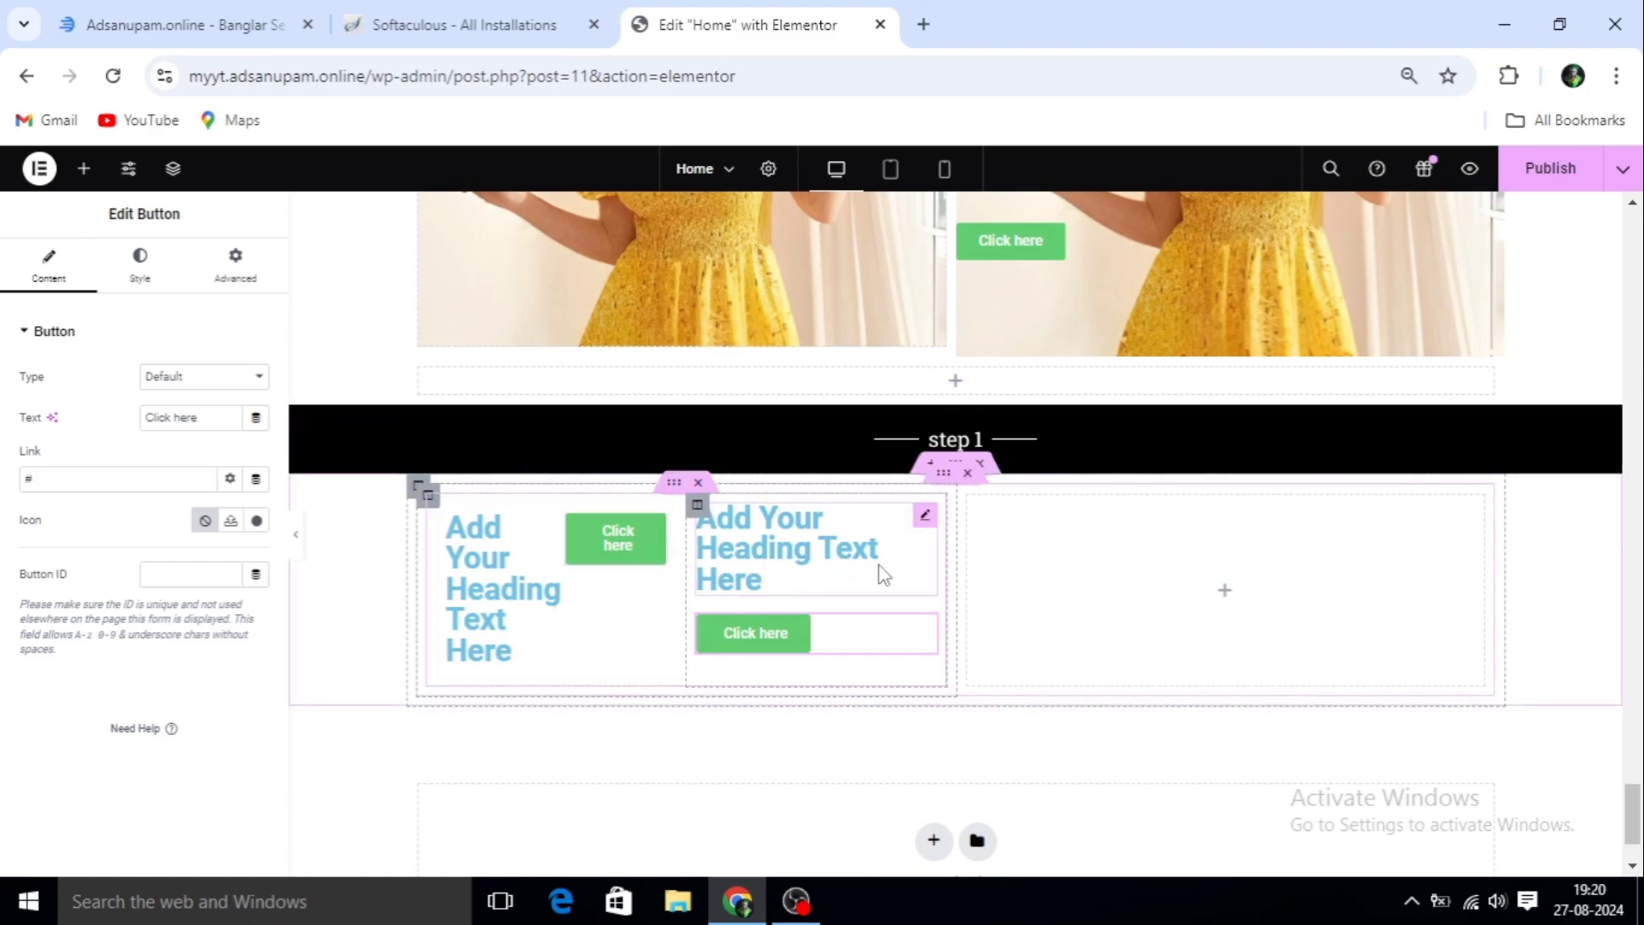
Narrow the heading and button widgets in the second column to about half the column's width so they sit side by side
click(923, 562)
drag(890, 557, 815, 557)
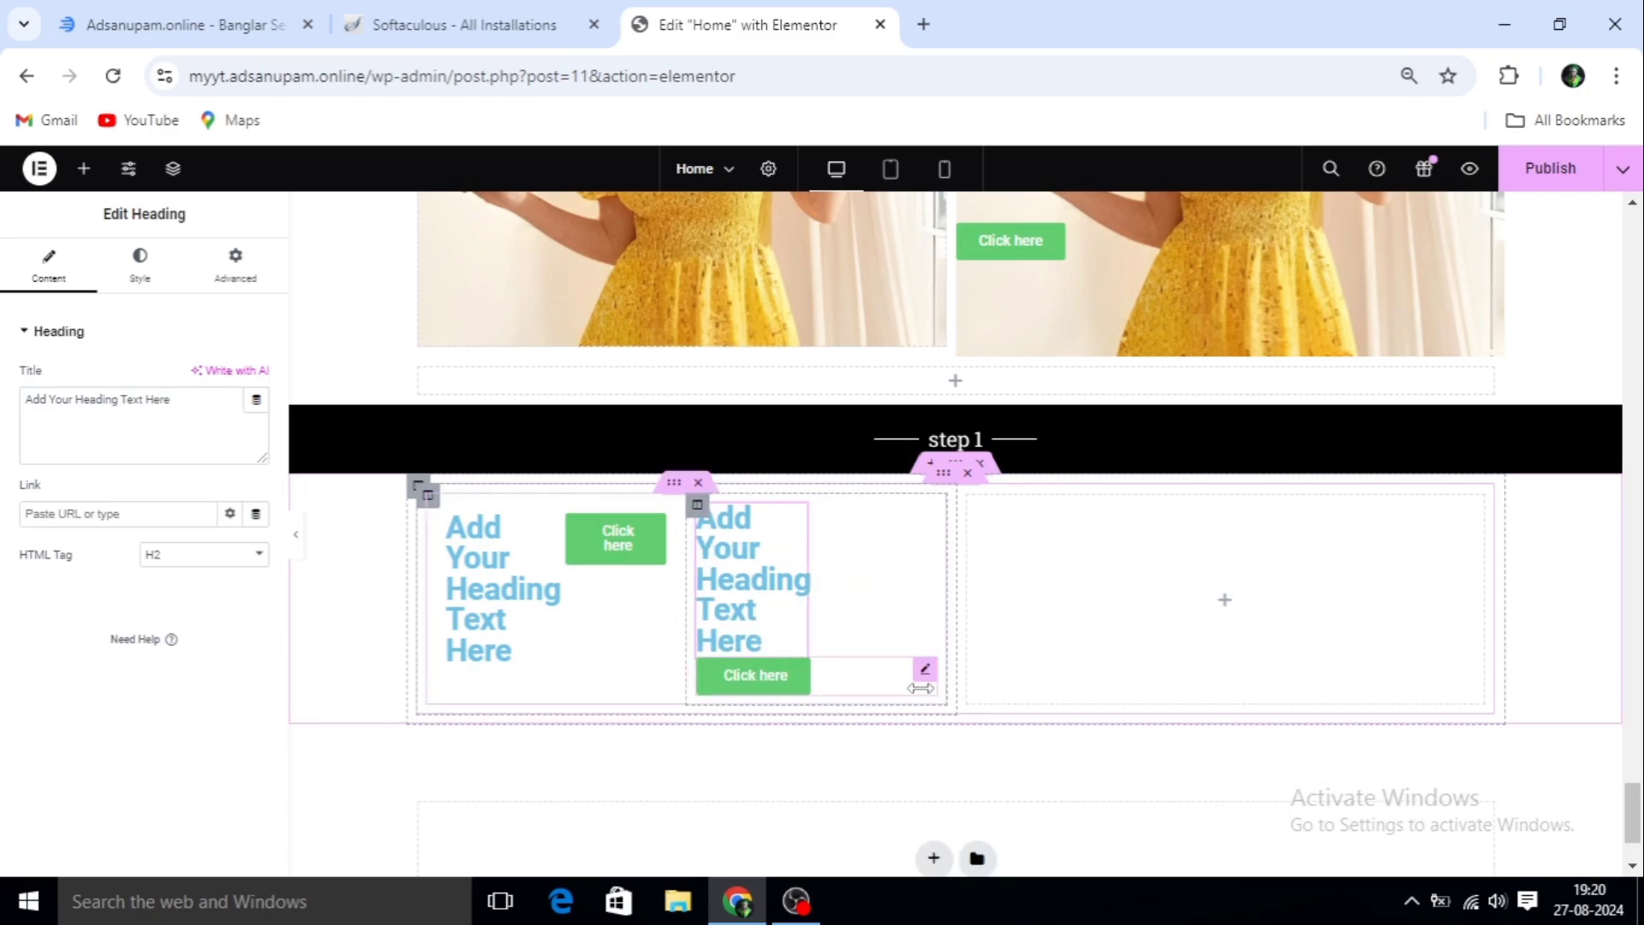
drag(921, 688, 819, 695)
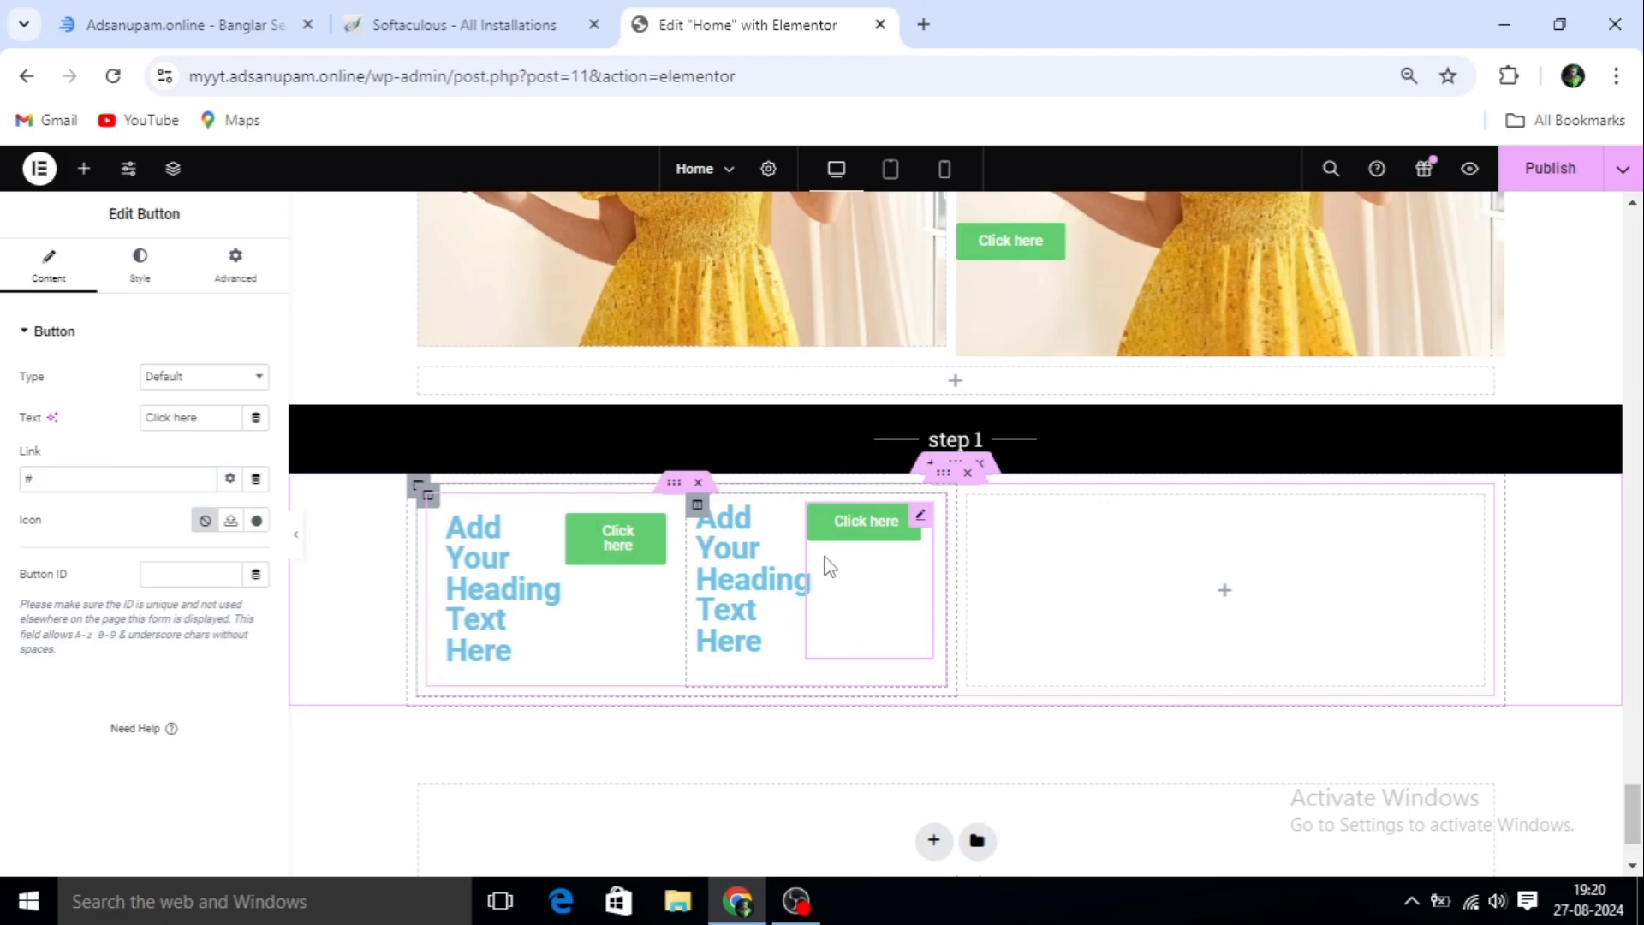
Preview the page-end step 1 layout and the sections above it without editing outlines, and return to editing
scroll(822, 564, down, 2)
scroll(775, 577, up, 3)
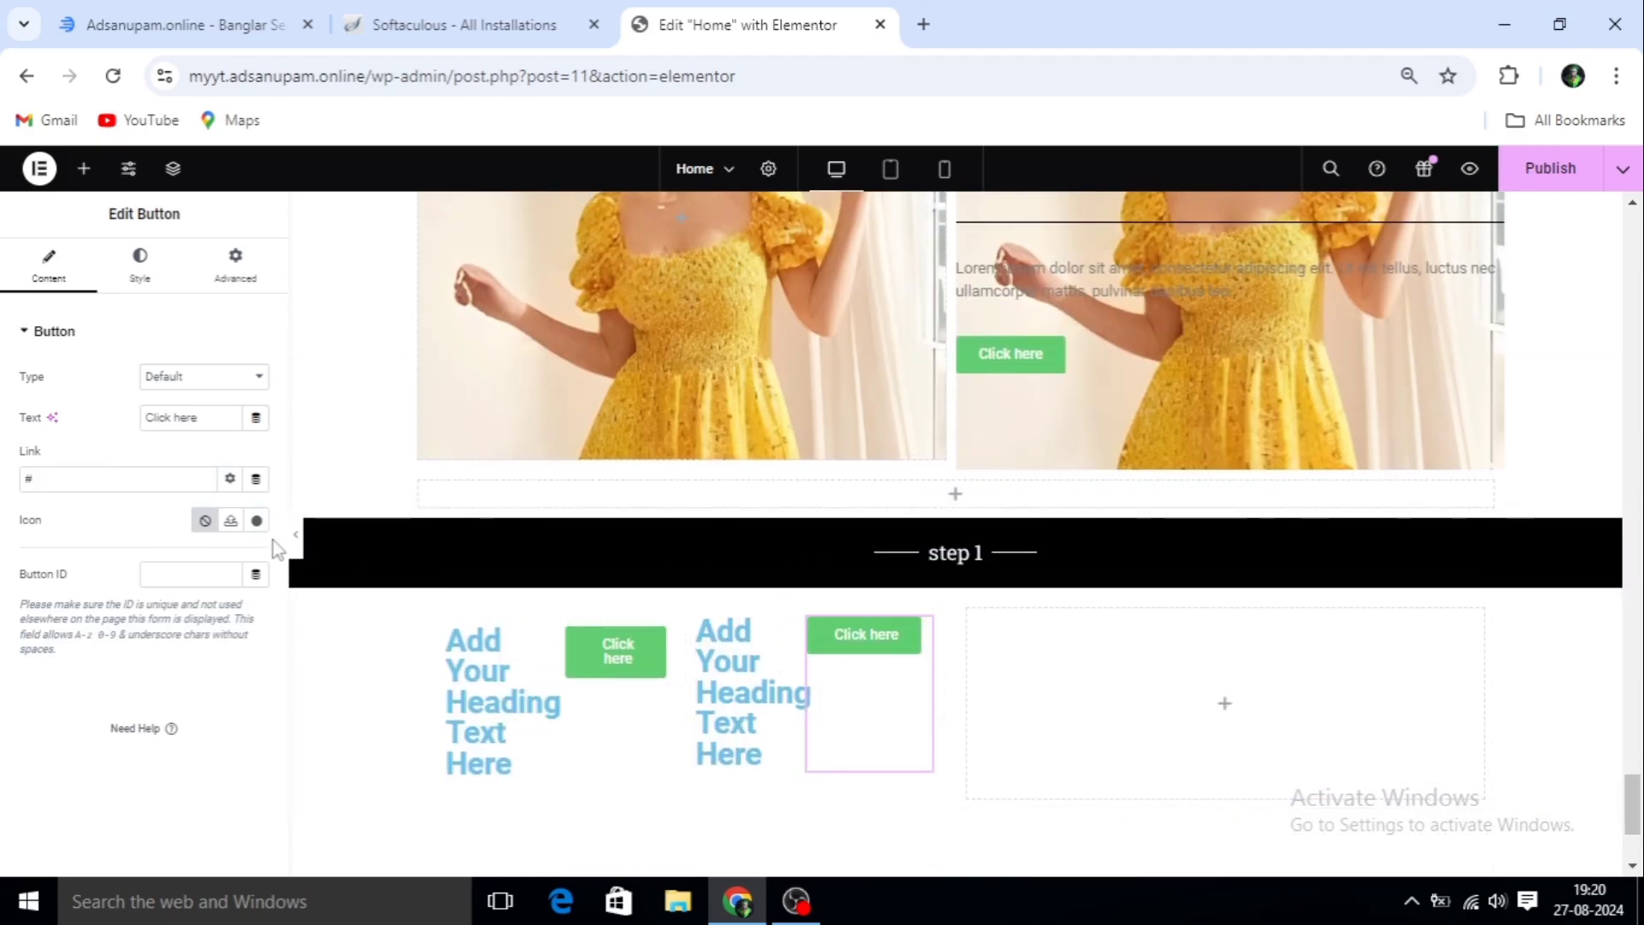
scroll(300, 545, up, 1)
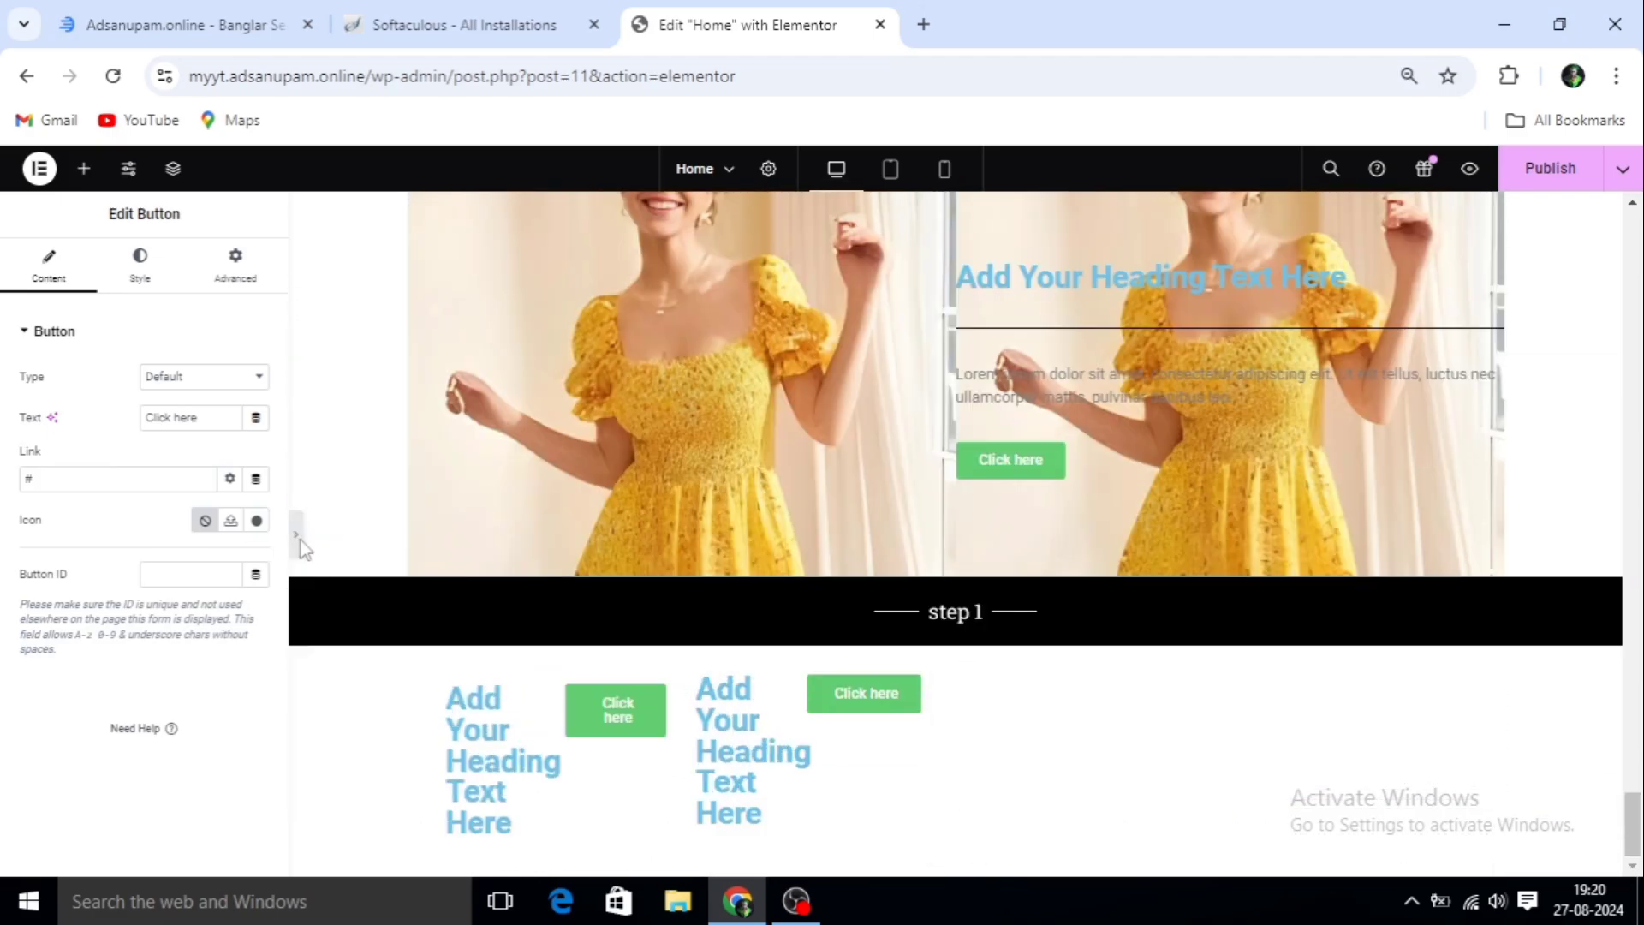
click(297, 538)
scroll(613, 610, up, 2)
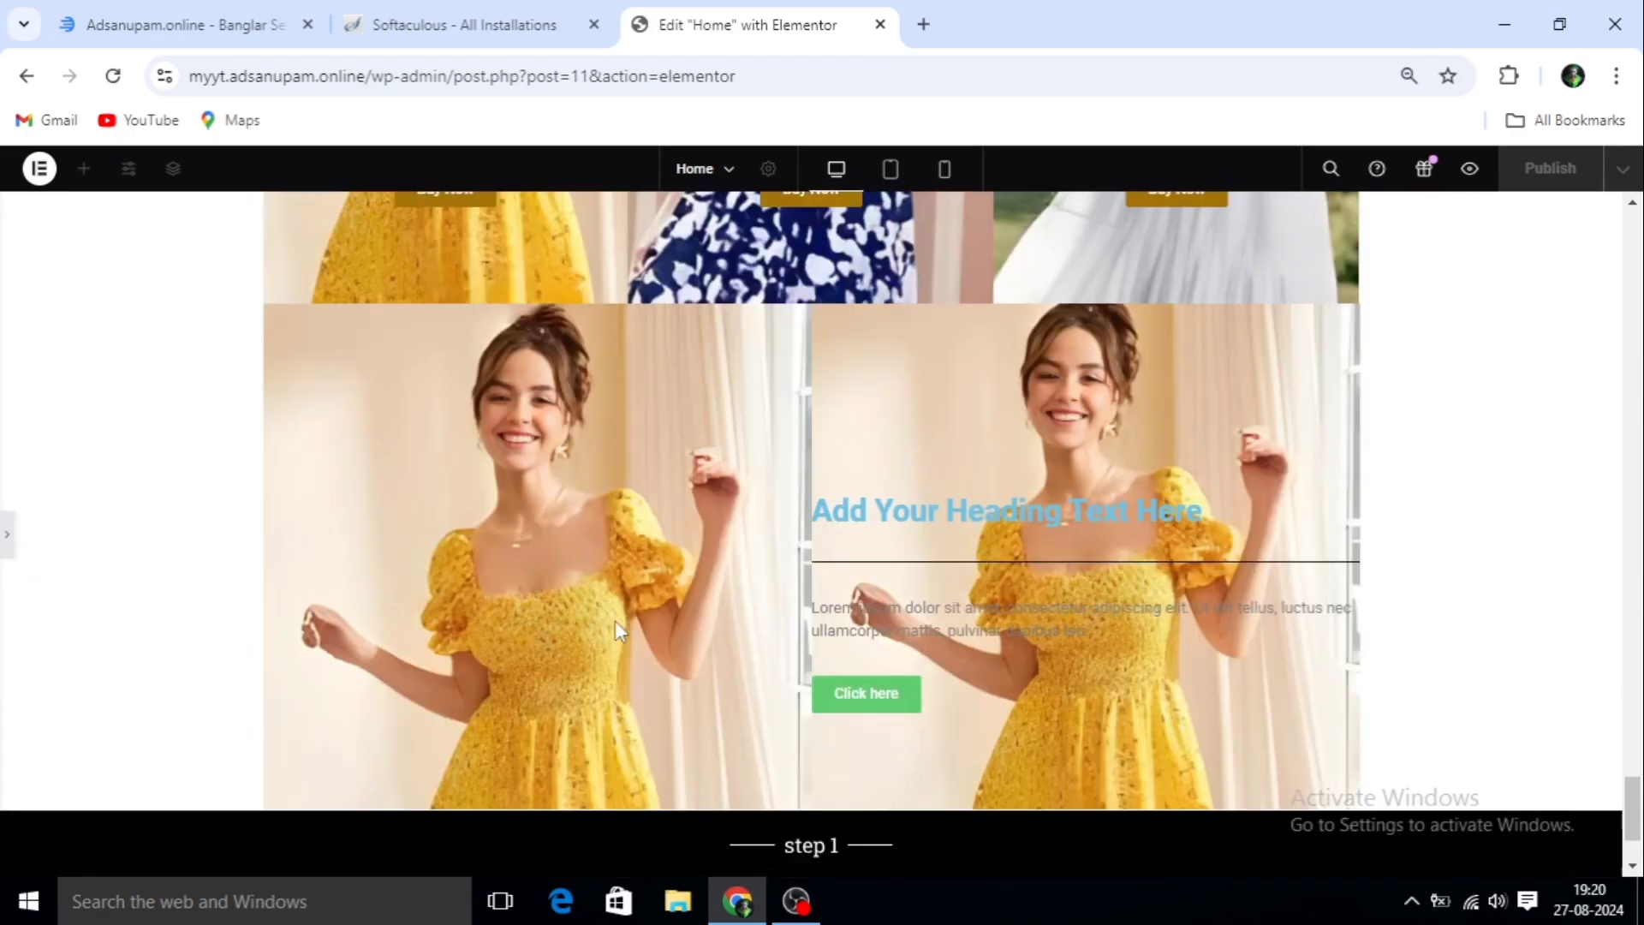
scroll(615, 620, down, 2)
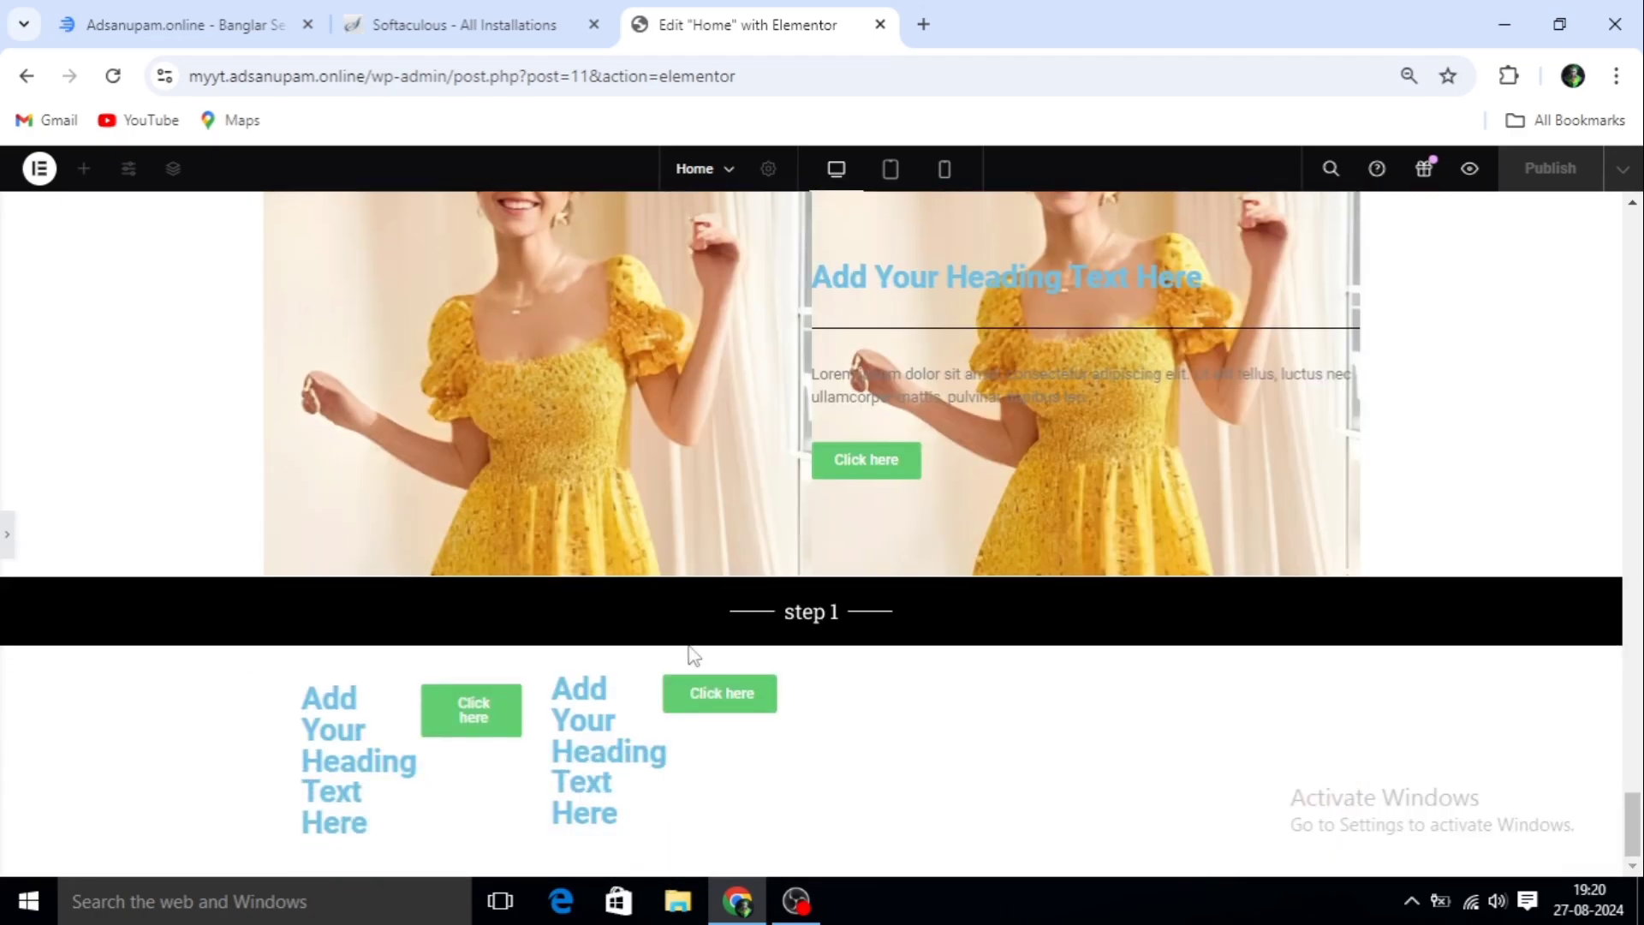
click(10, 540)
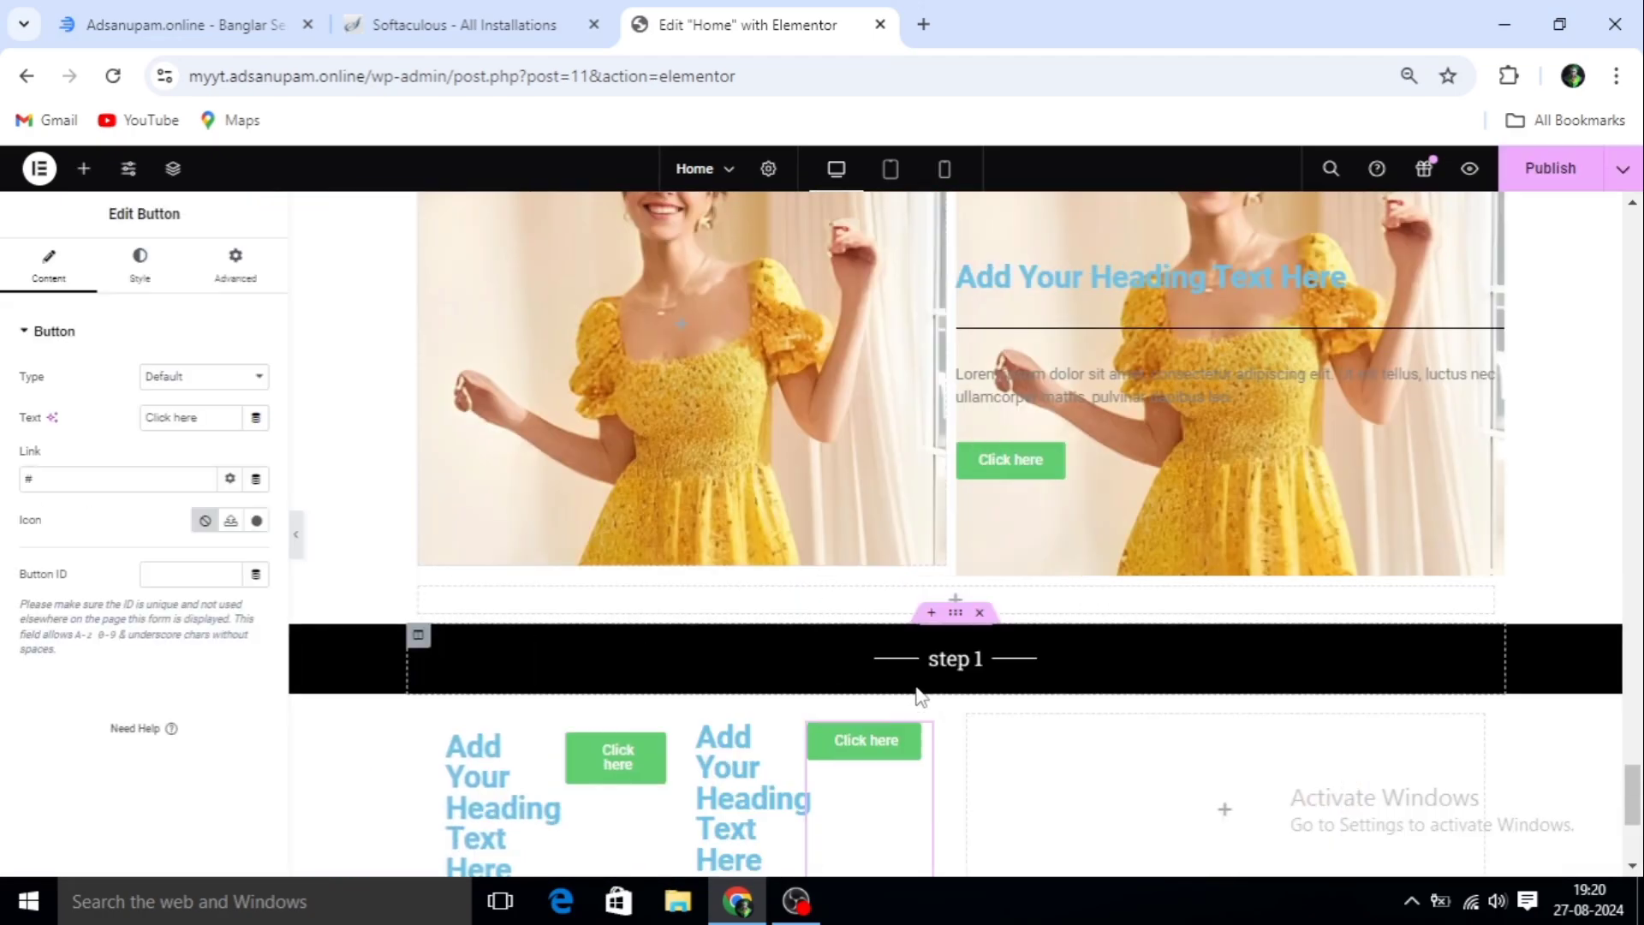
Fill the empty outer column beside the nested sections with a stacked Heading, Text Editor and Button widget
scroll(908, 677, down, 4)
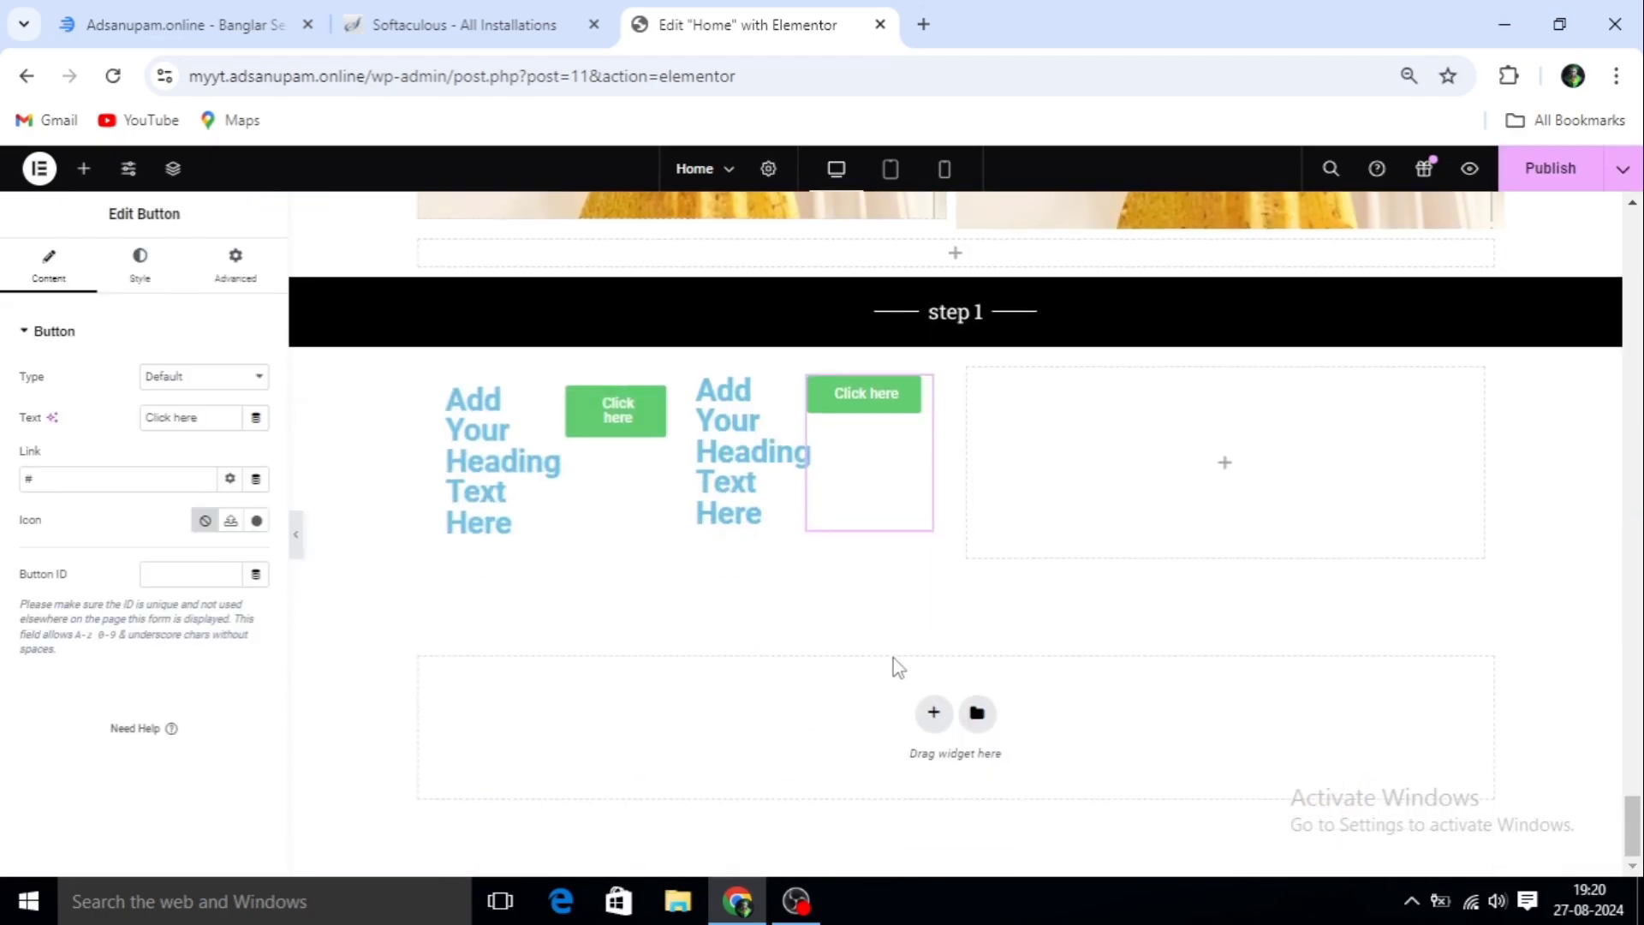
click(1226, 470)
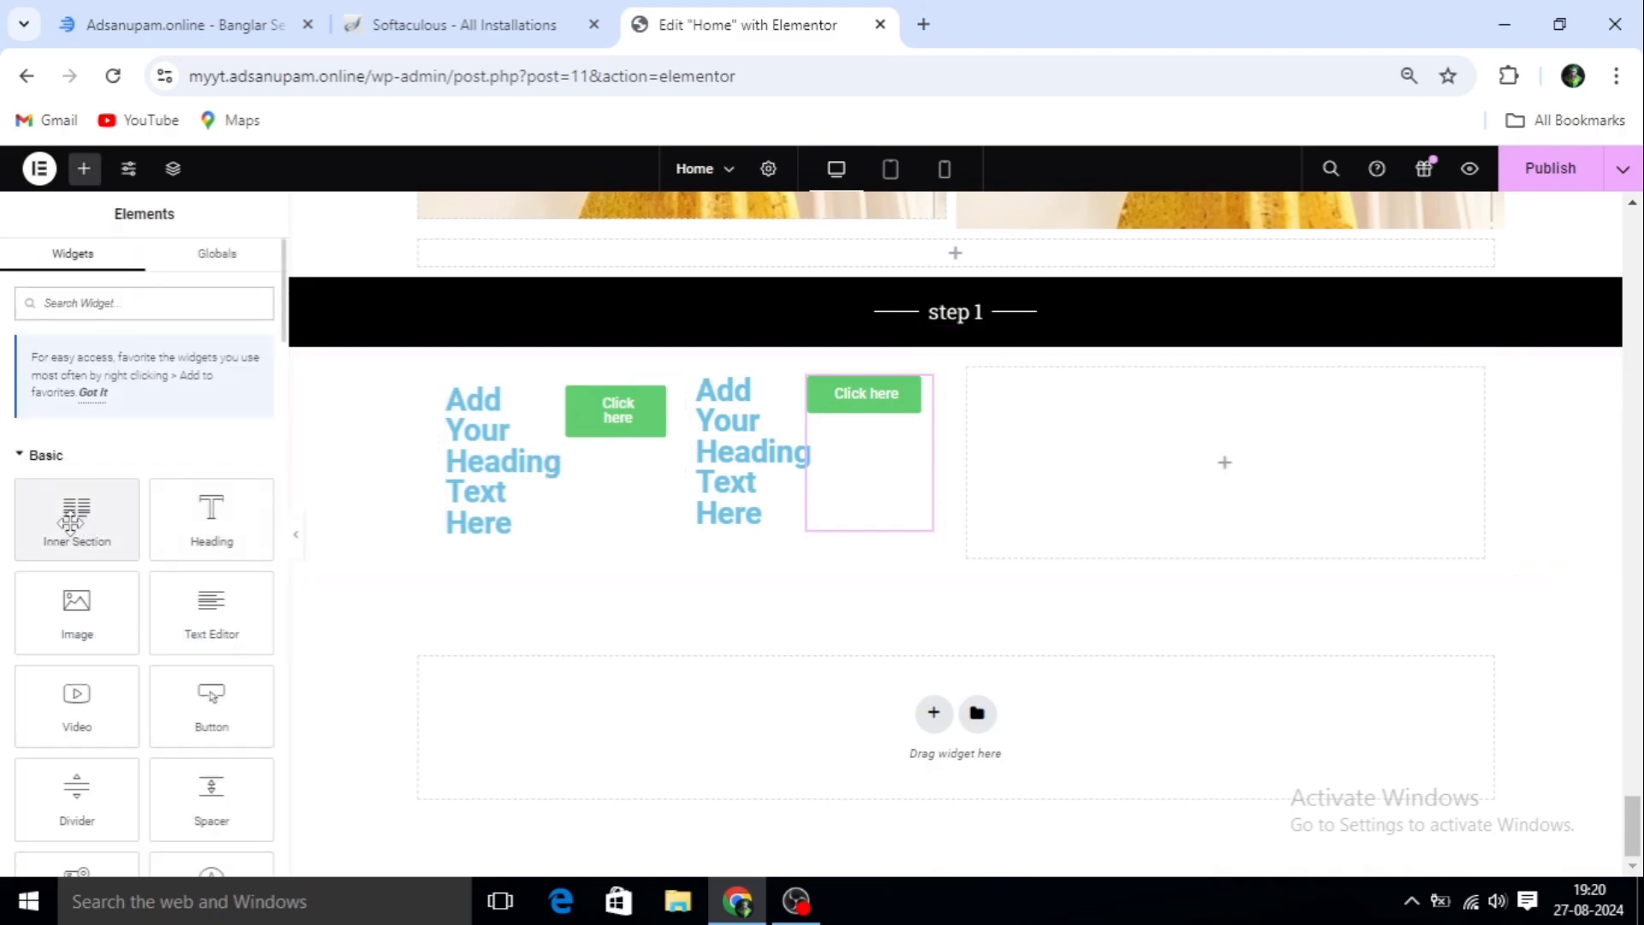
drag(212, 514, 1237, 437)
click(84, 168)
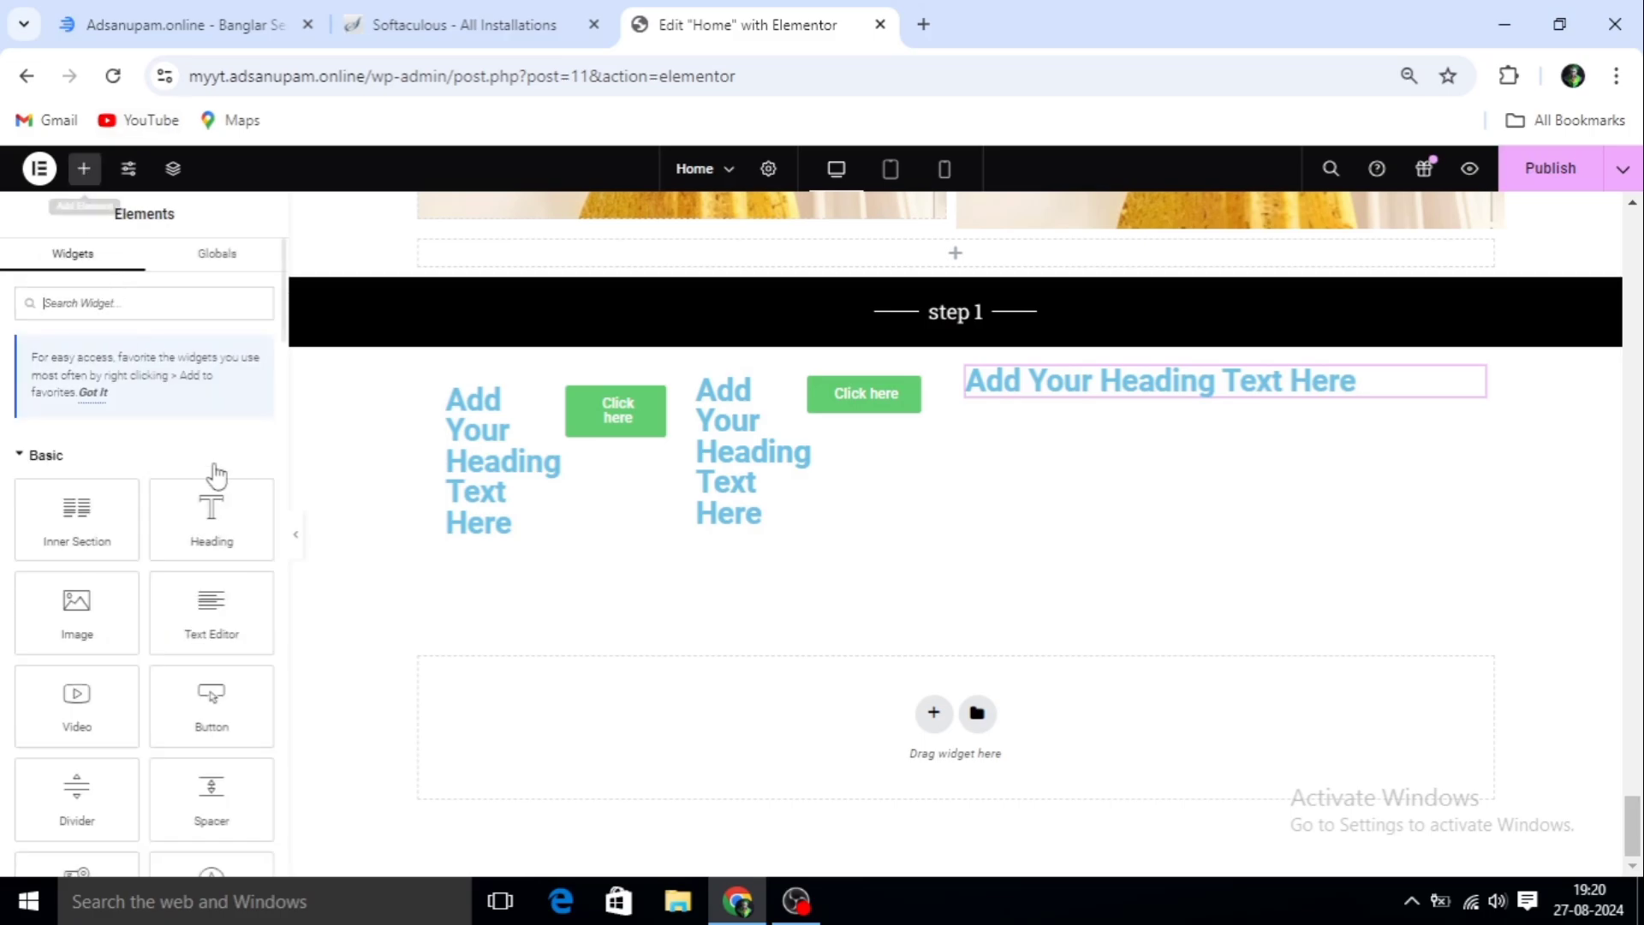
drag(216, 618, 1230, 463)
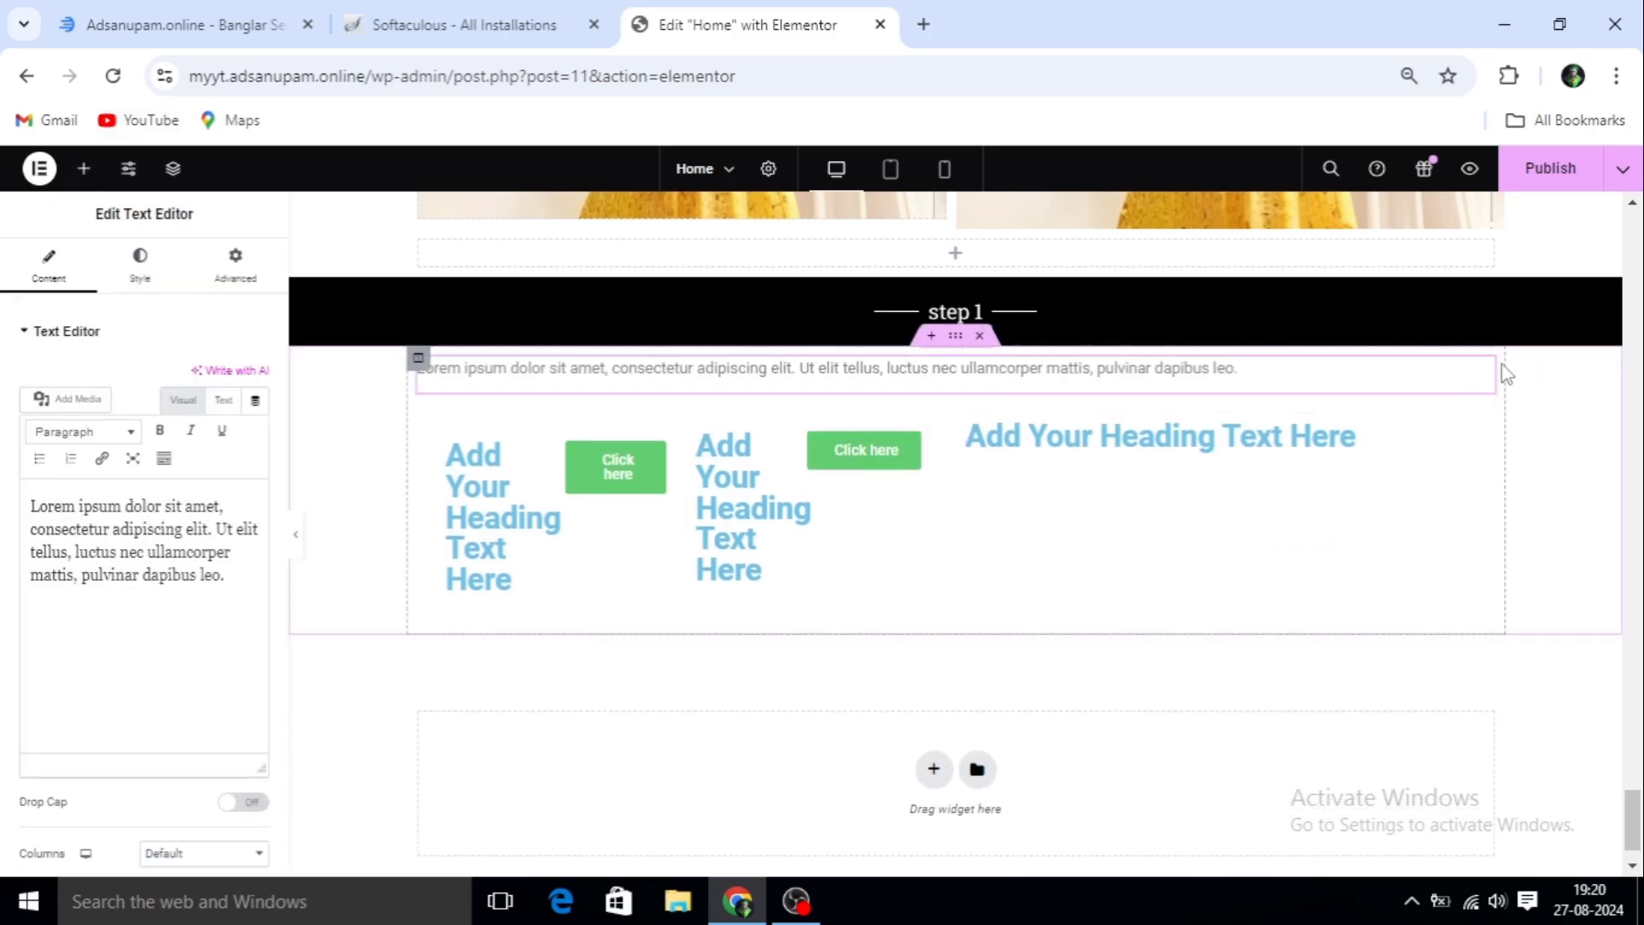
drag(1488, 377, 1139, 424)
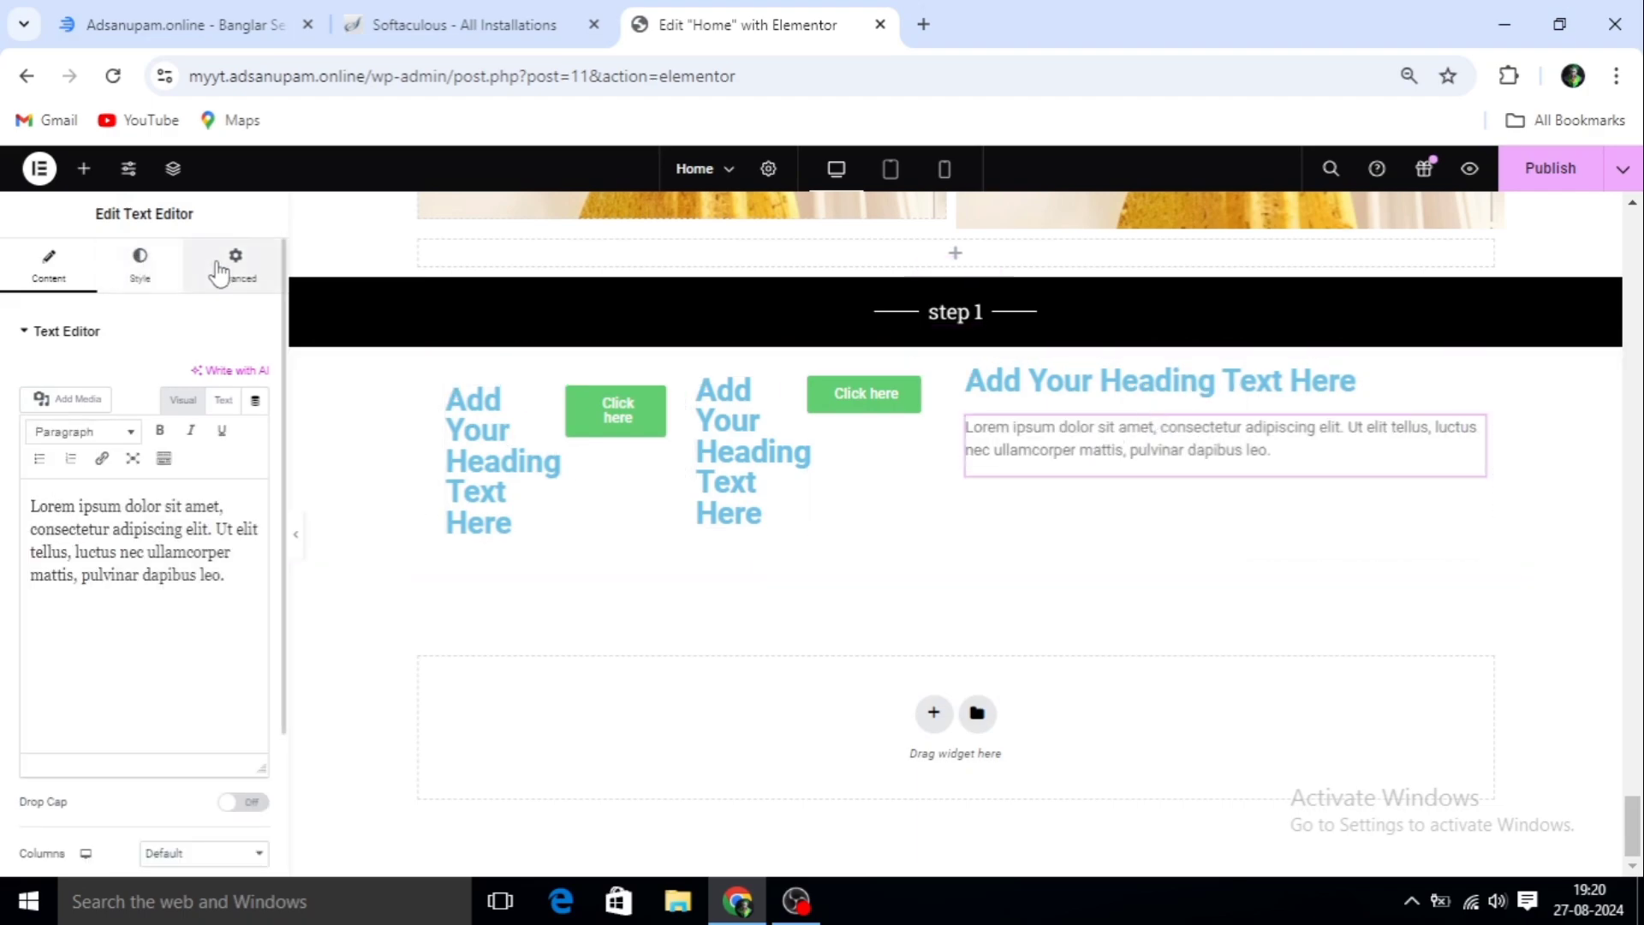
click(94, 181)
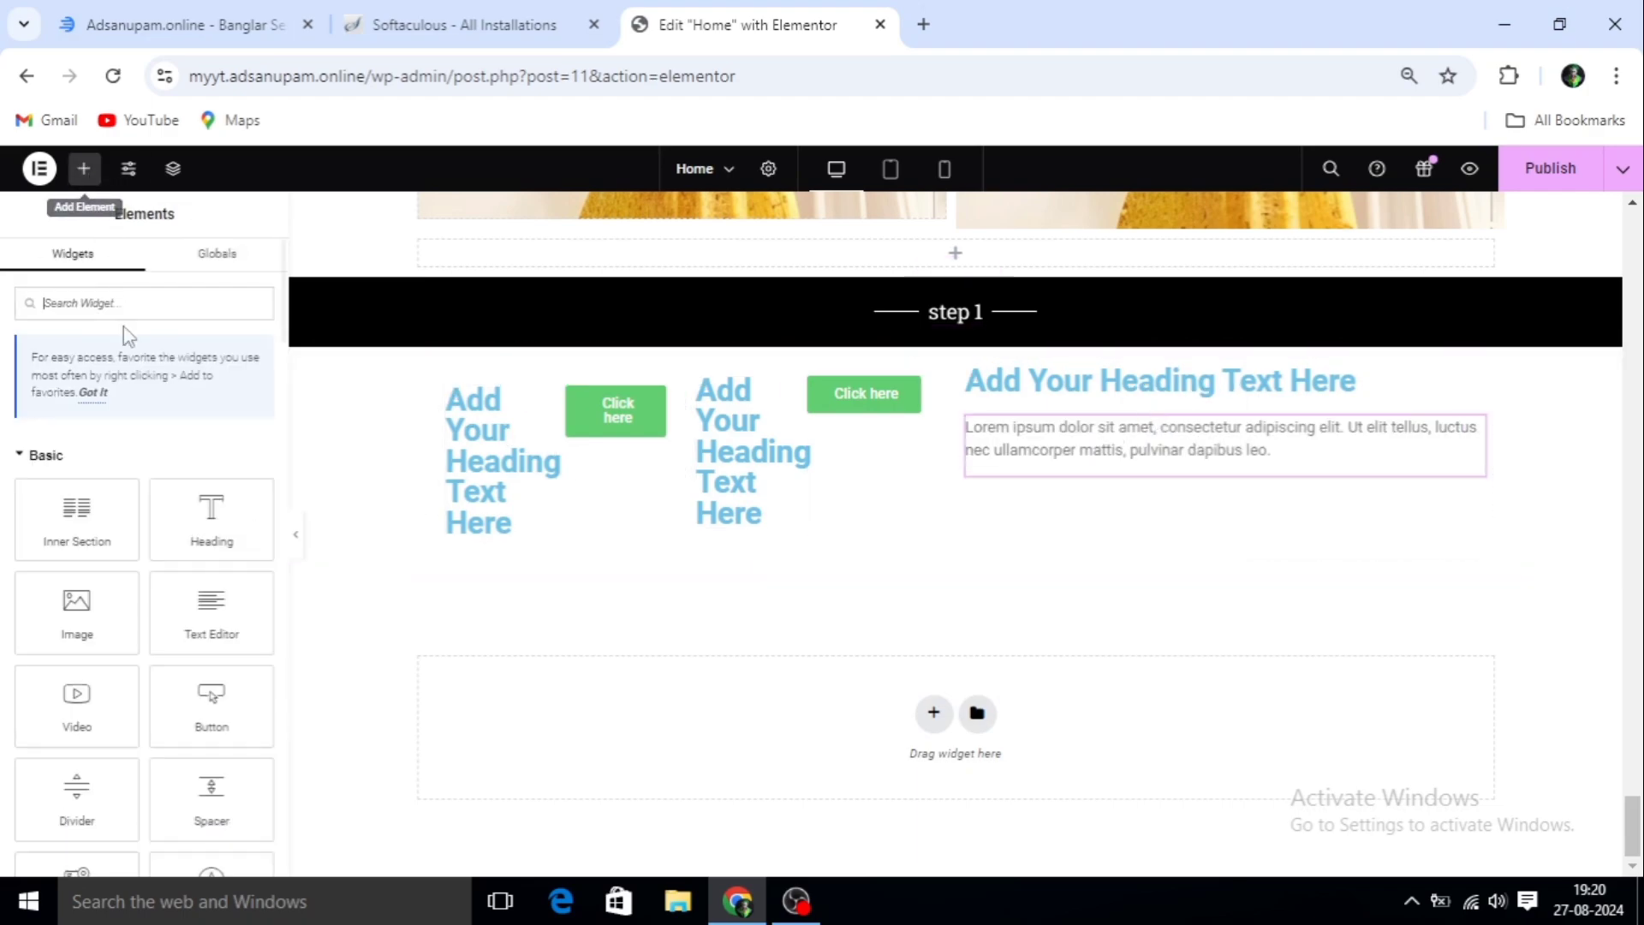
drag(214, 695, 1204, 471)
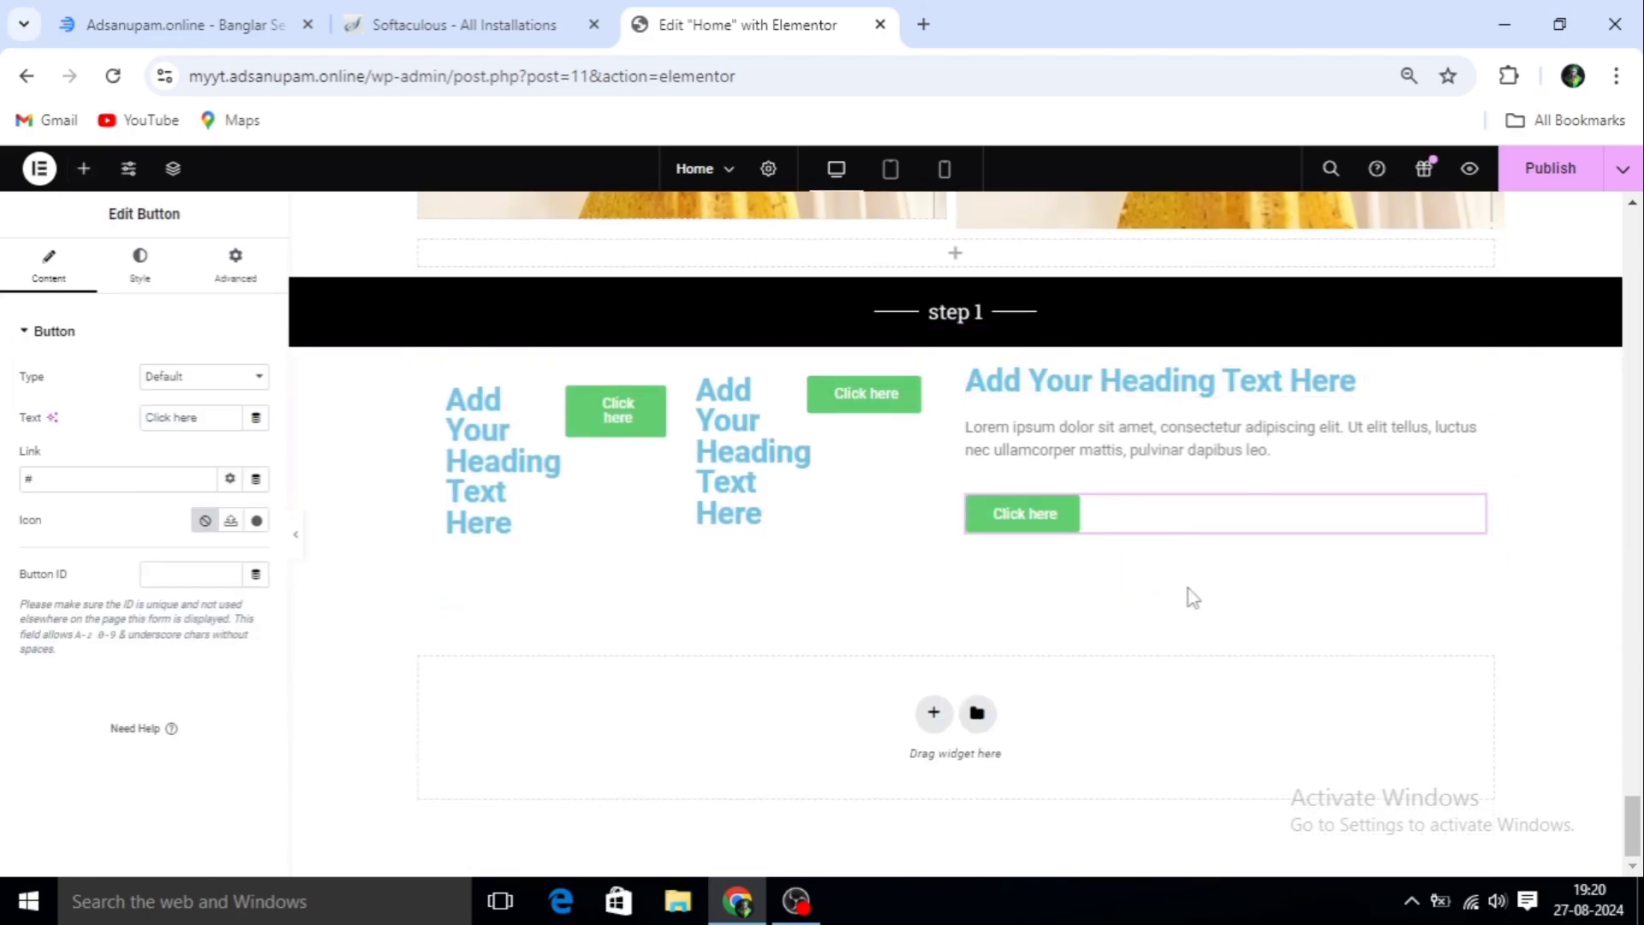
Set the column holding the heading, text and button to Middle vertical alignment and Center horizontal alignment
scroll(1080, 462, up, 1)
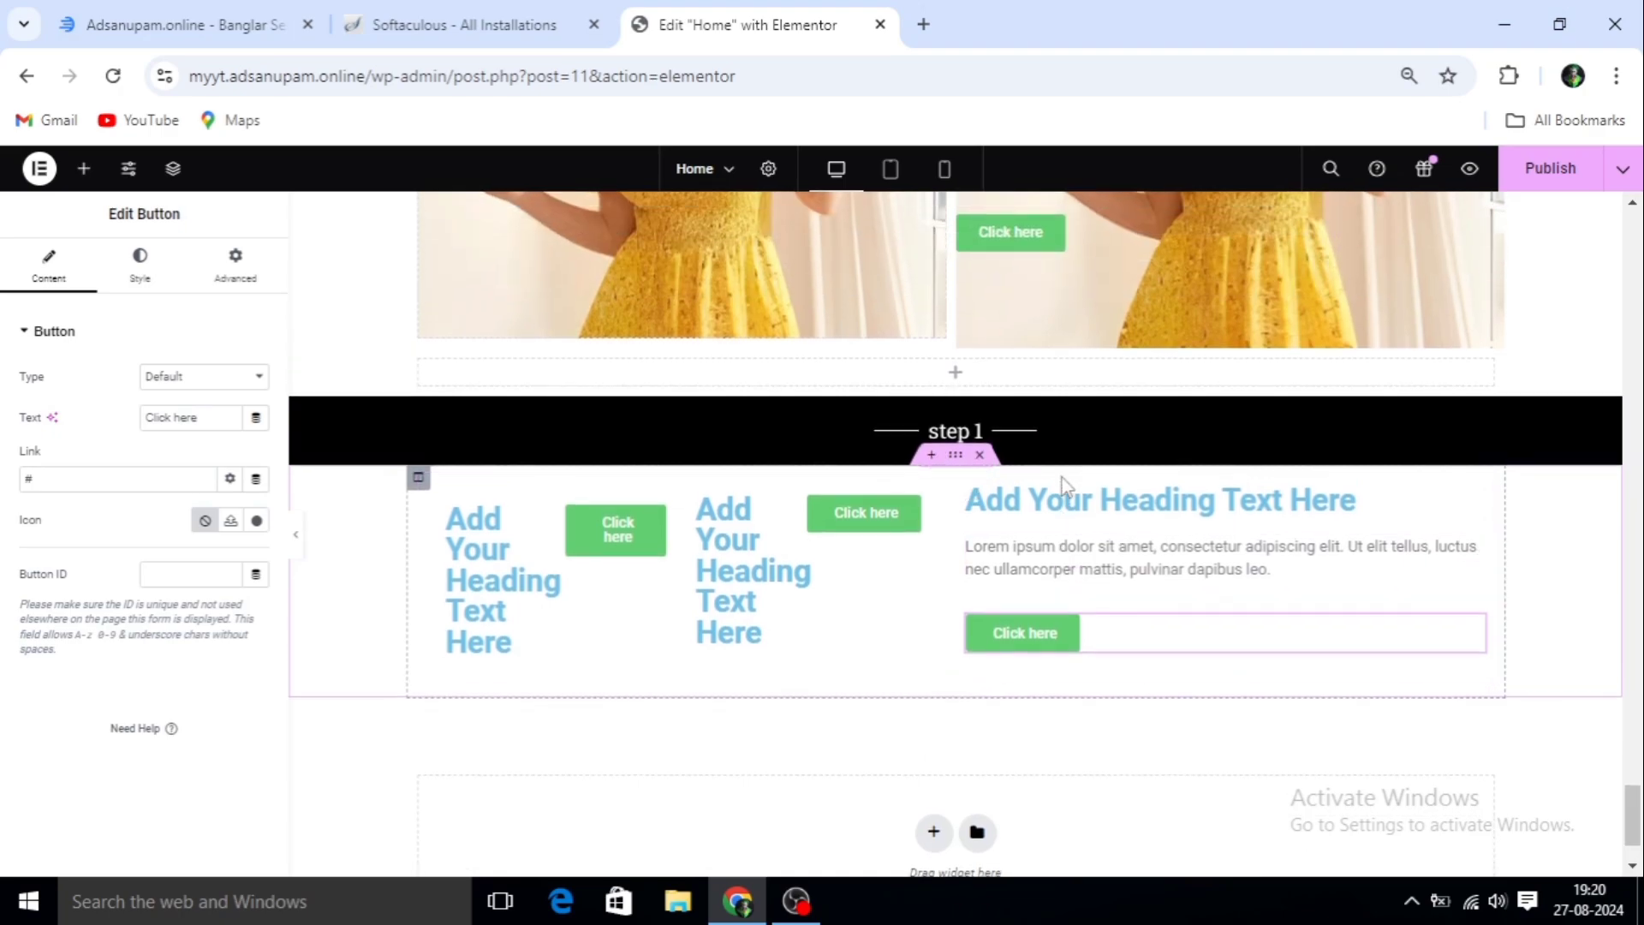
scroll(1063, 484, down, 1)
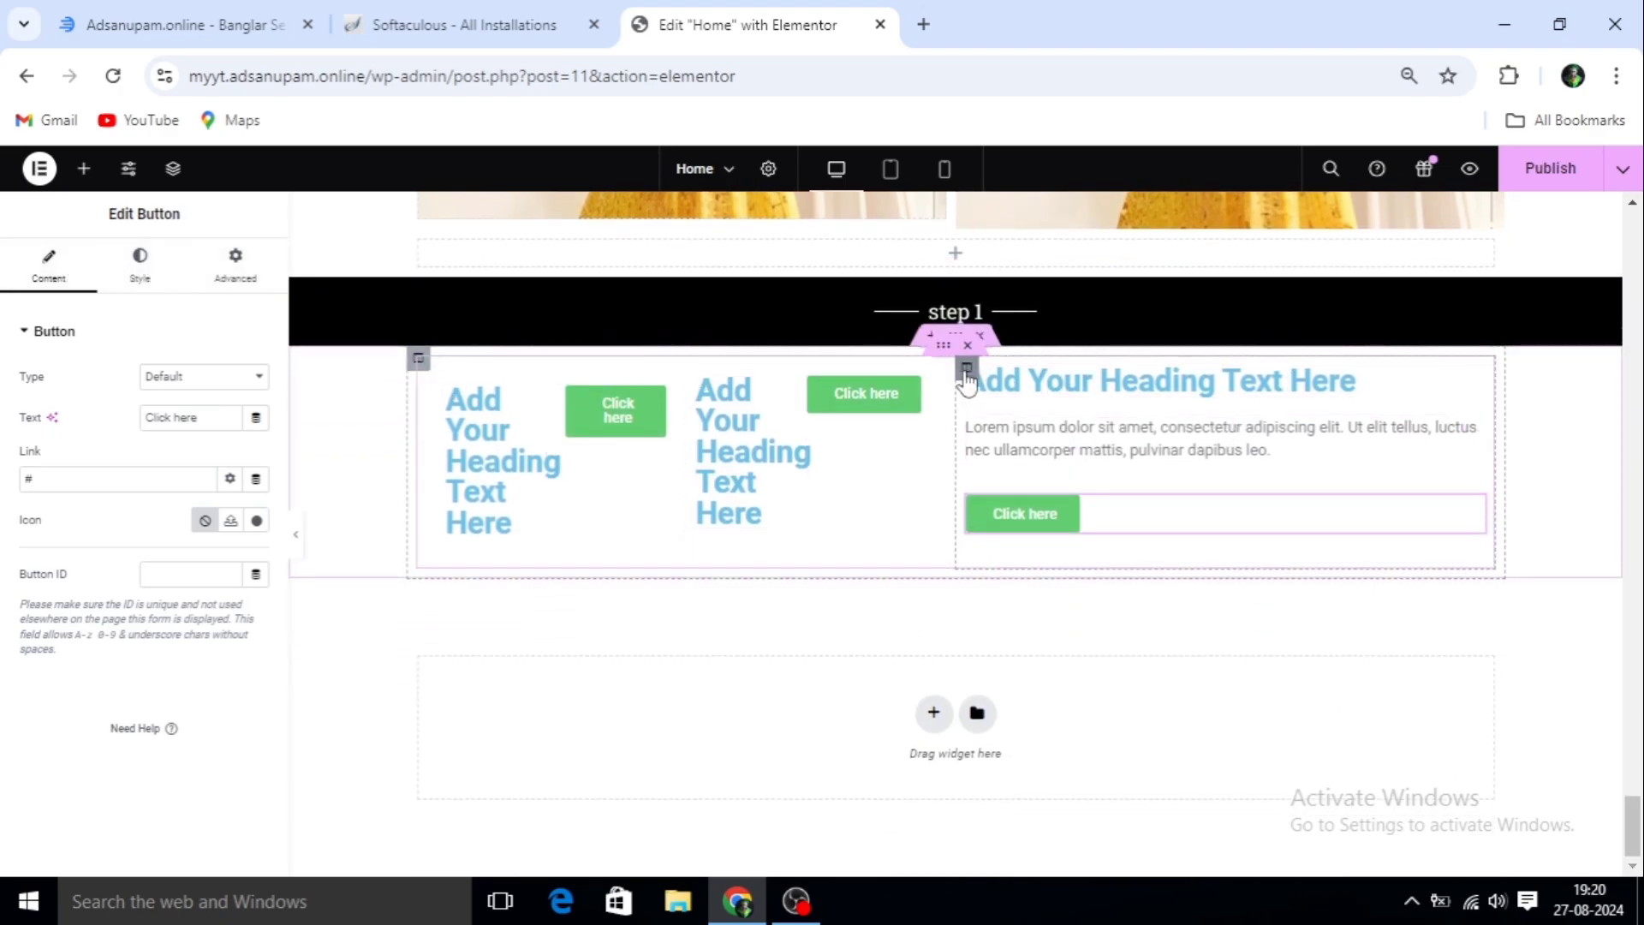
click(966, 370)
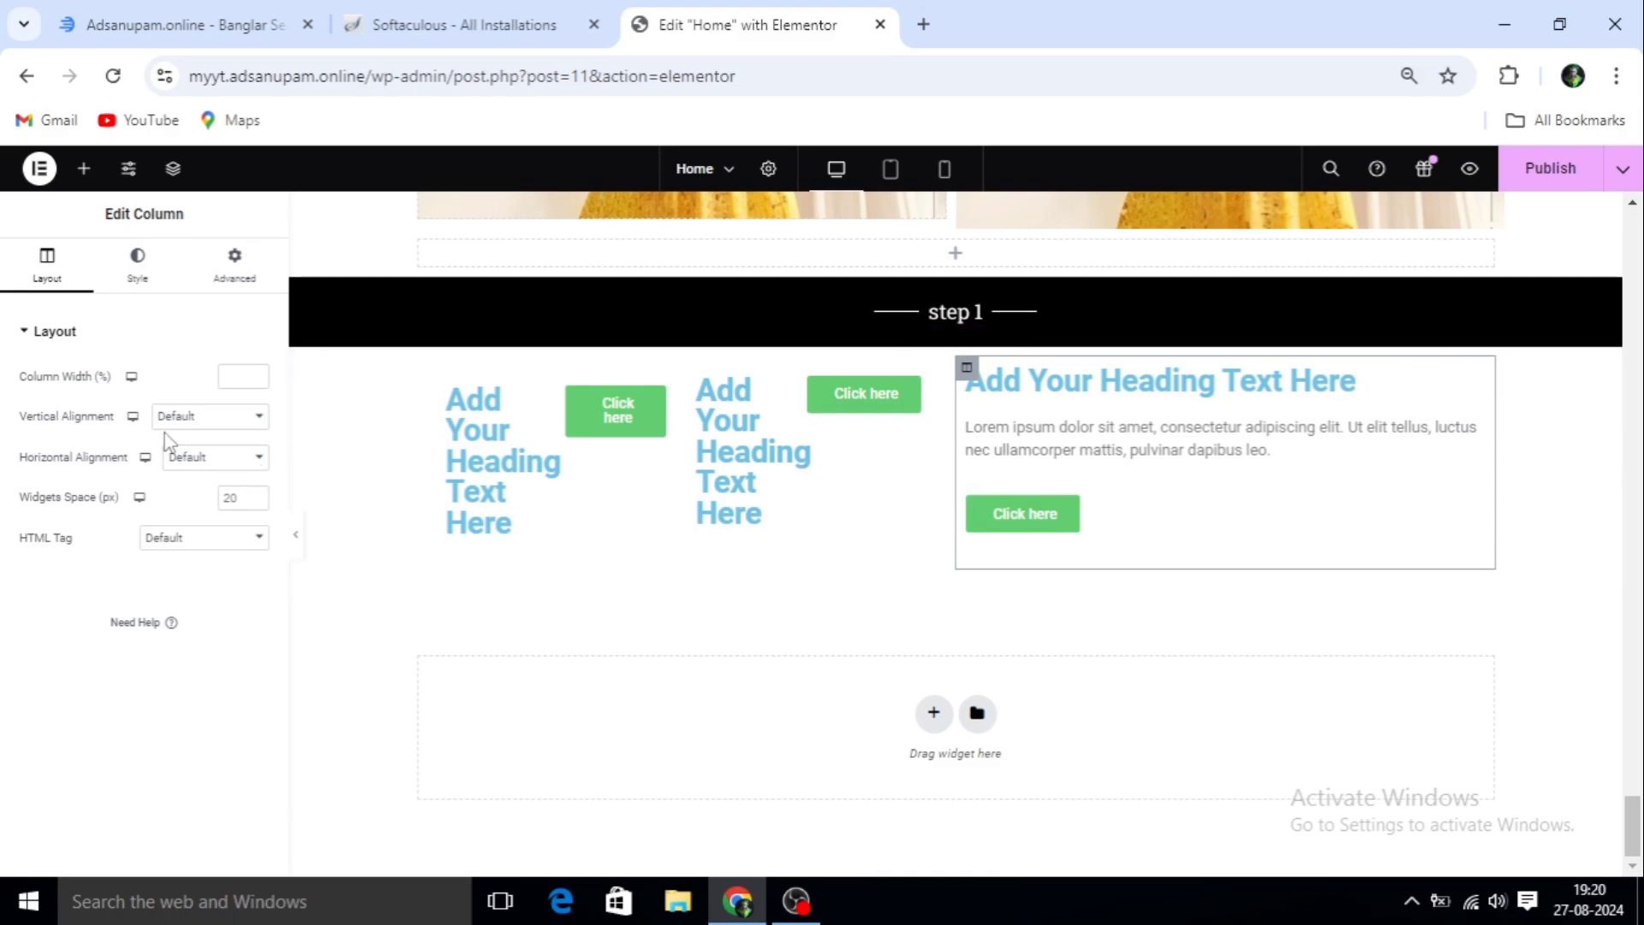
click(262, 417)
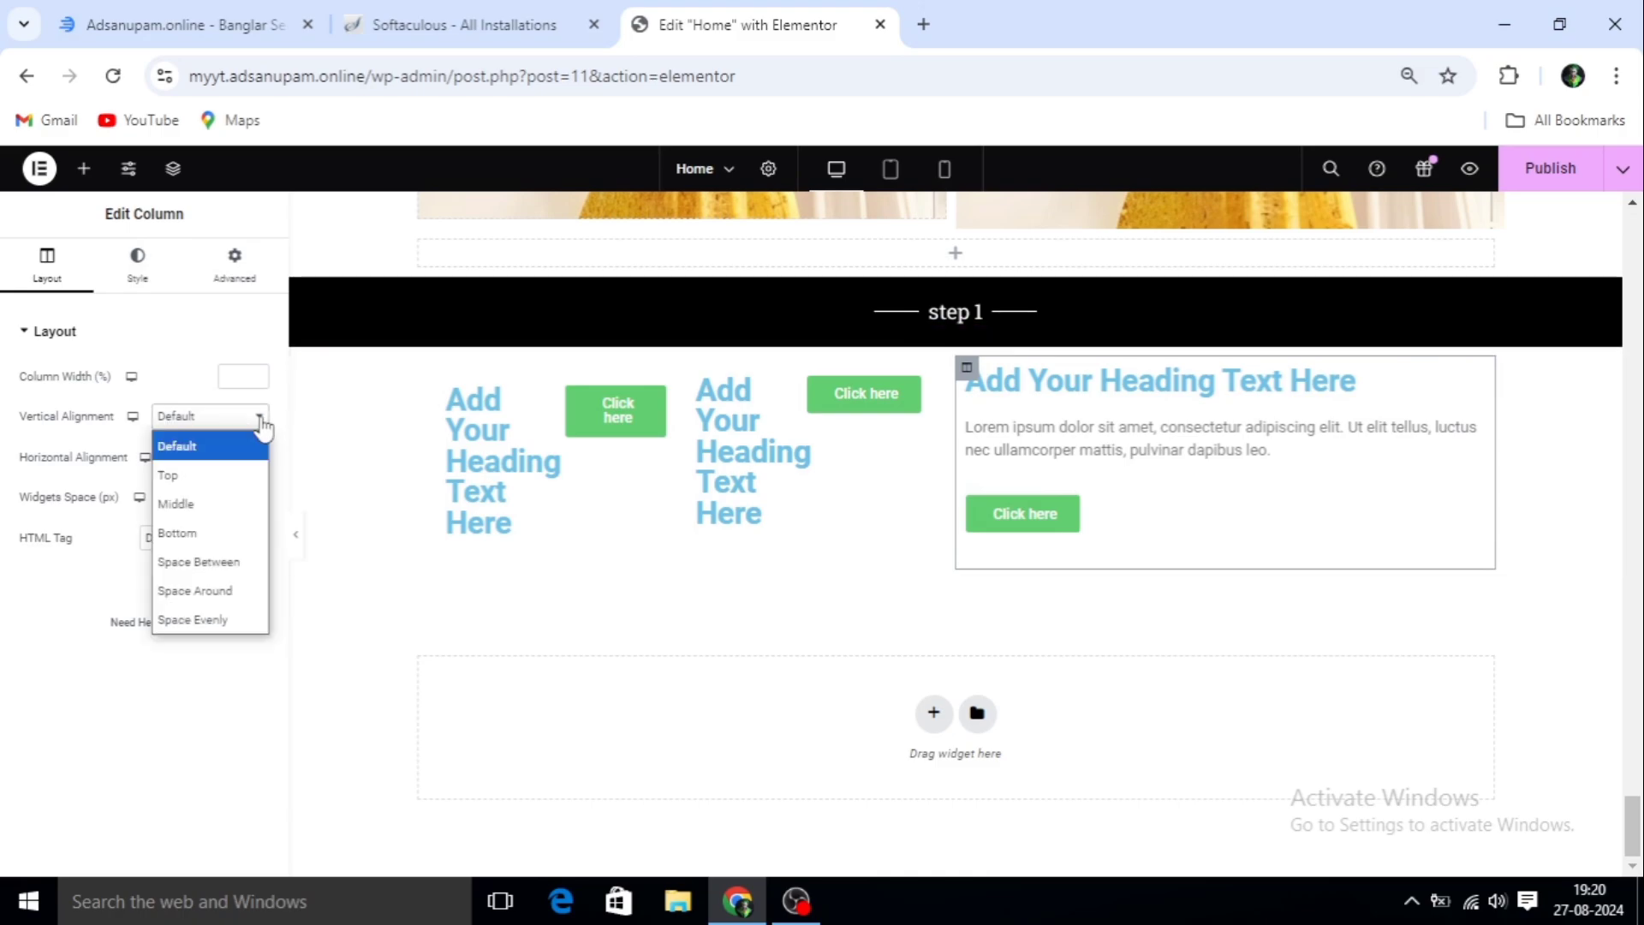
click(179, 503)
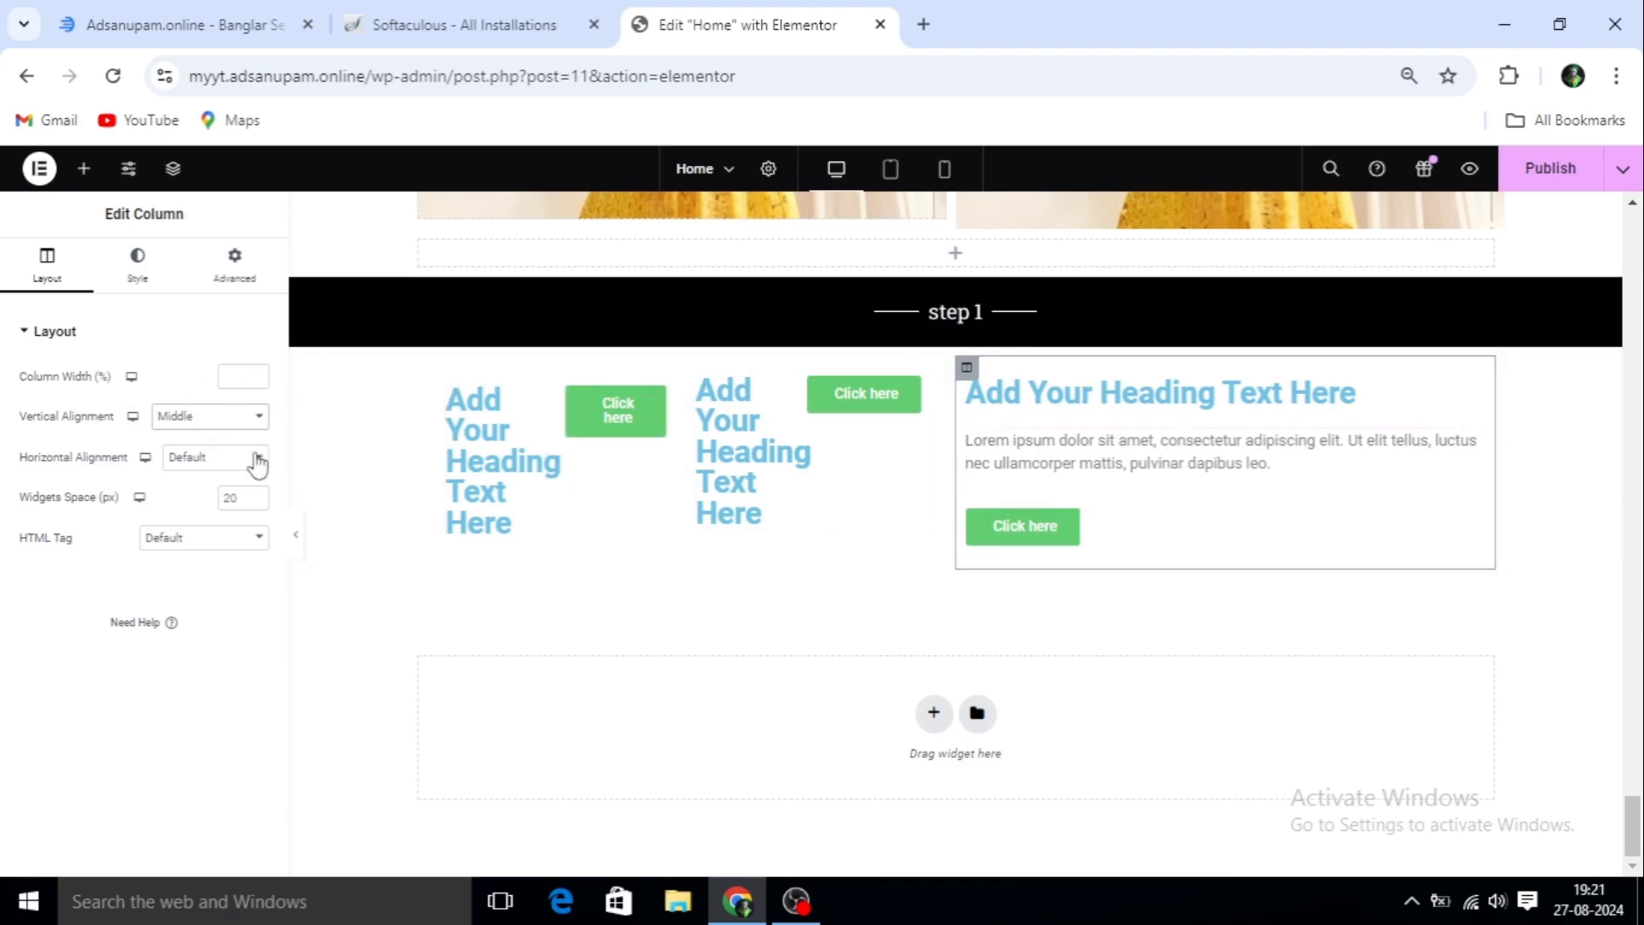
click(258, 458)
click(195, 543)
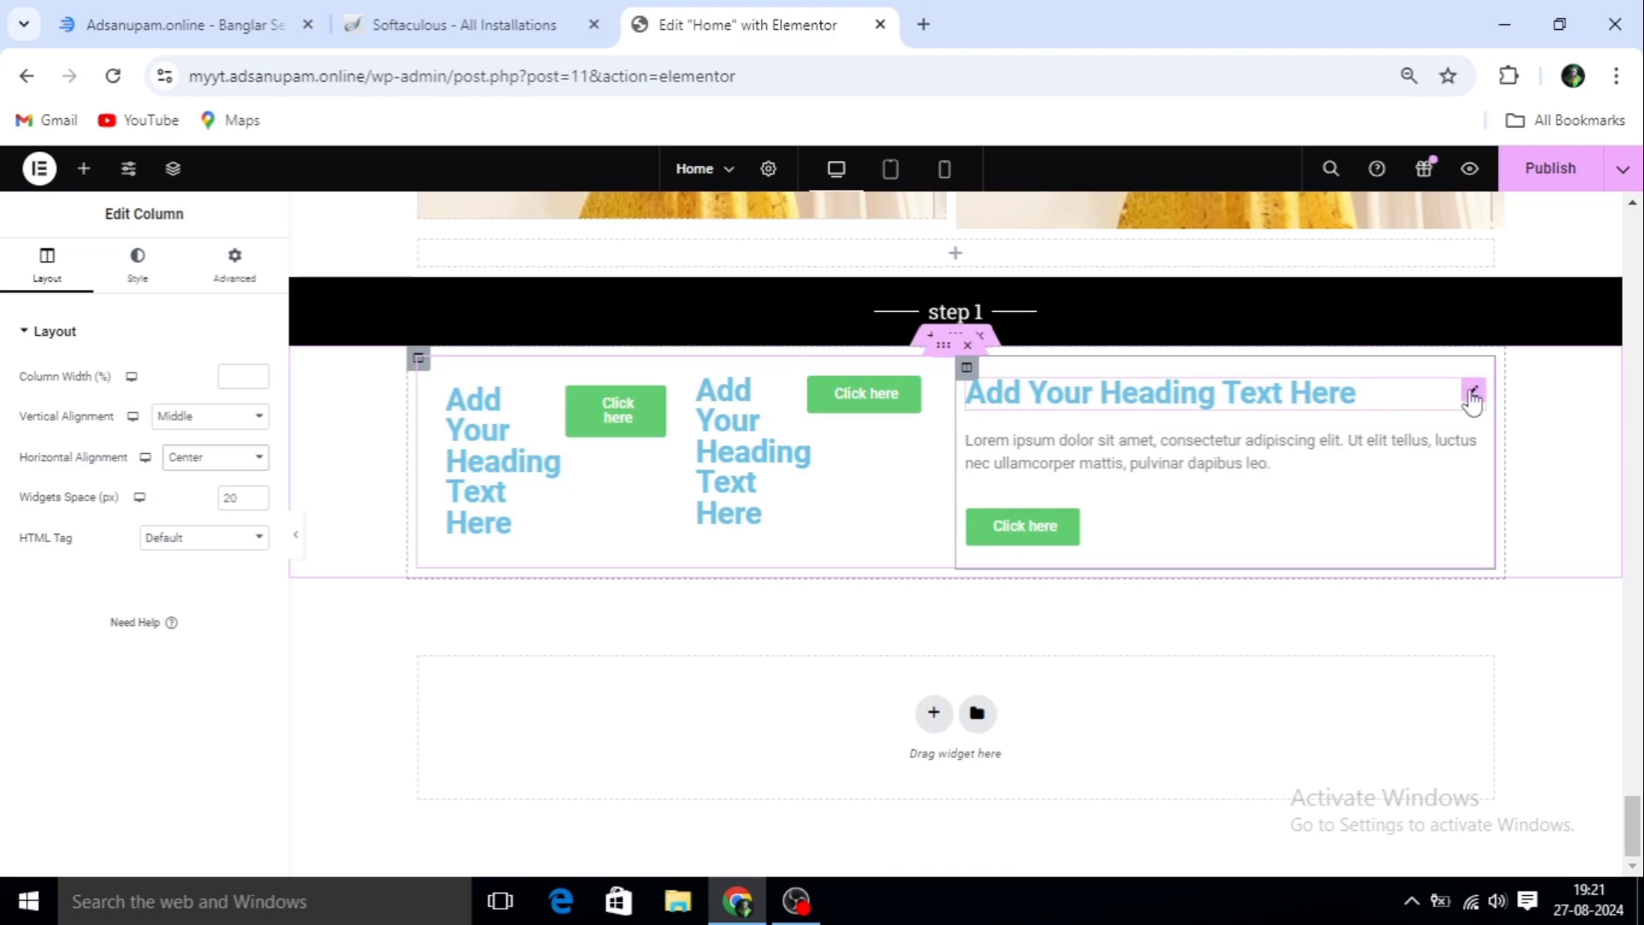
Center-align the heading and the text paragraph in the outer column
click(1473, 395)
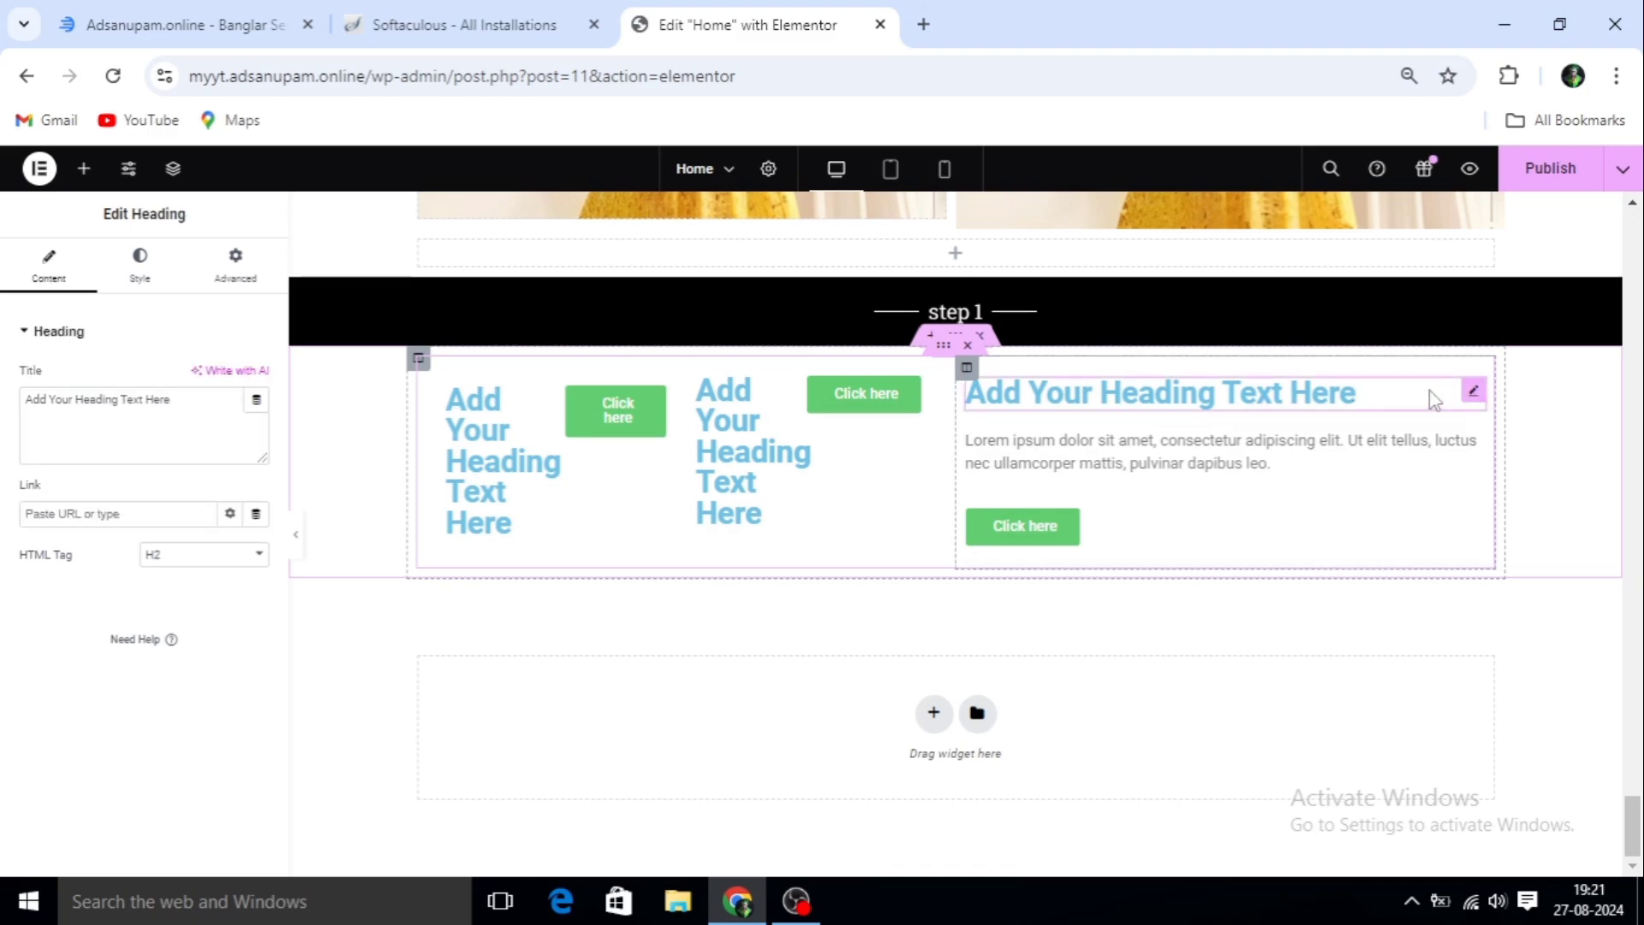
click(142, 266)
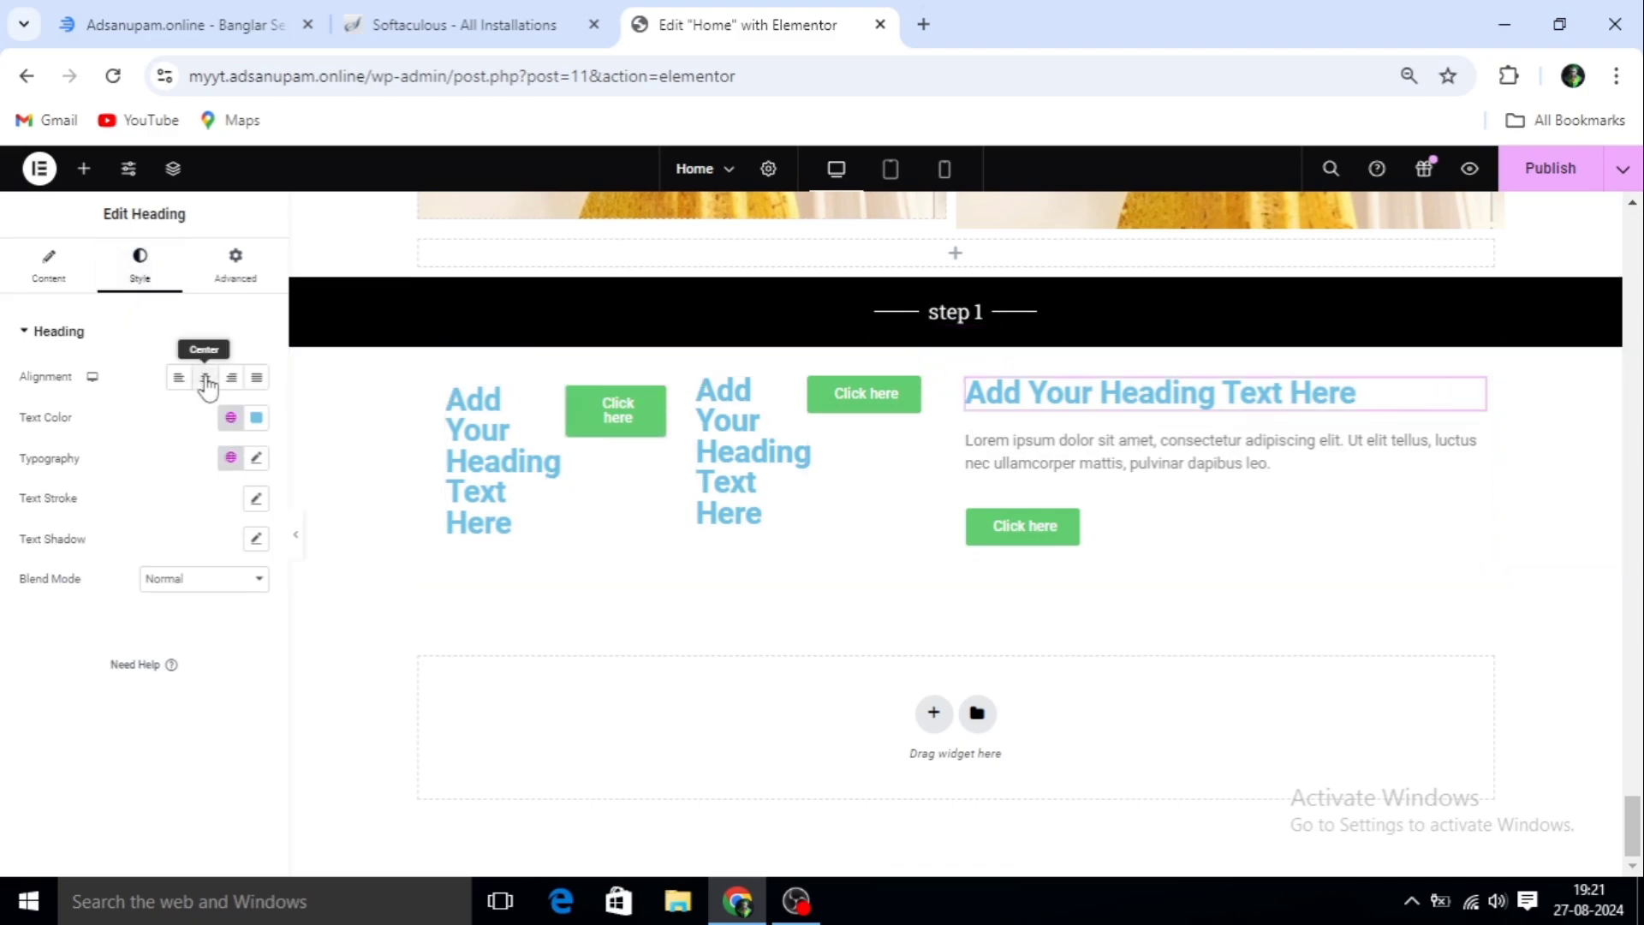
click(205, 378)
click(1475, 442)
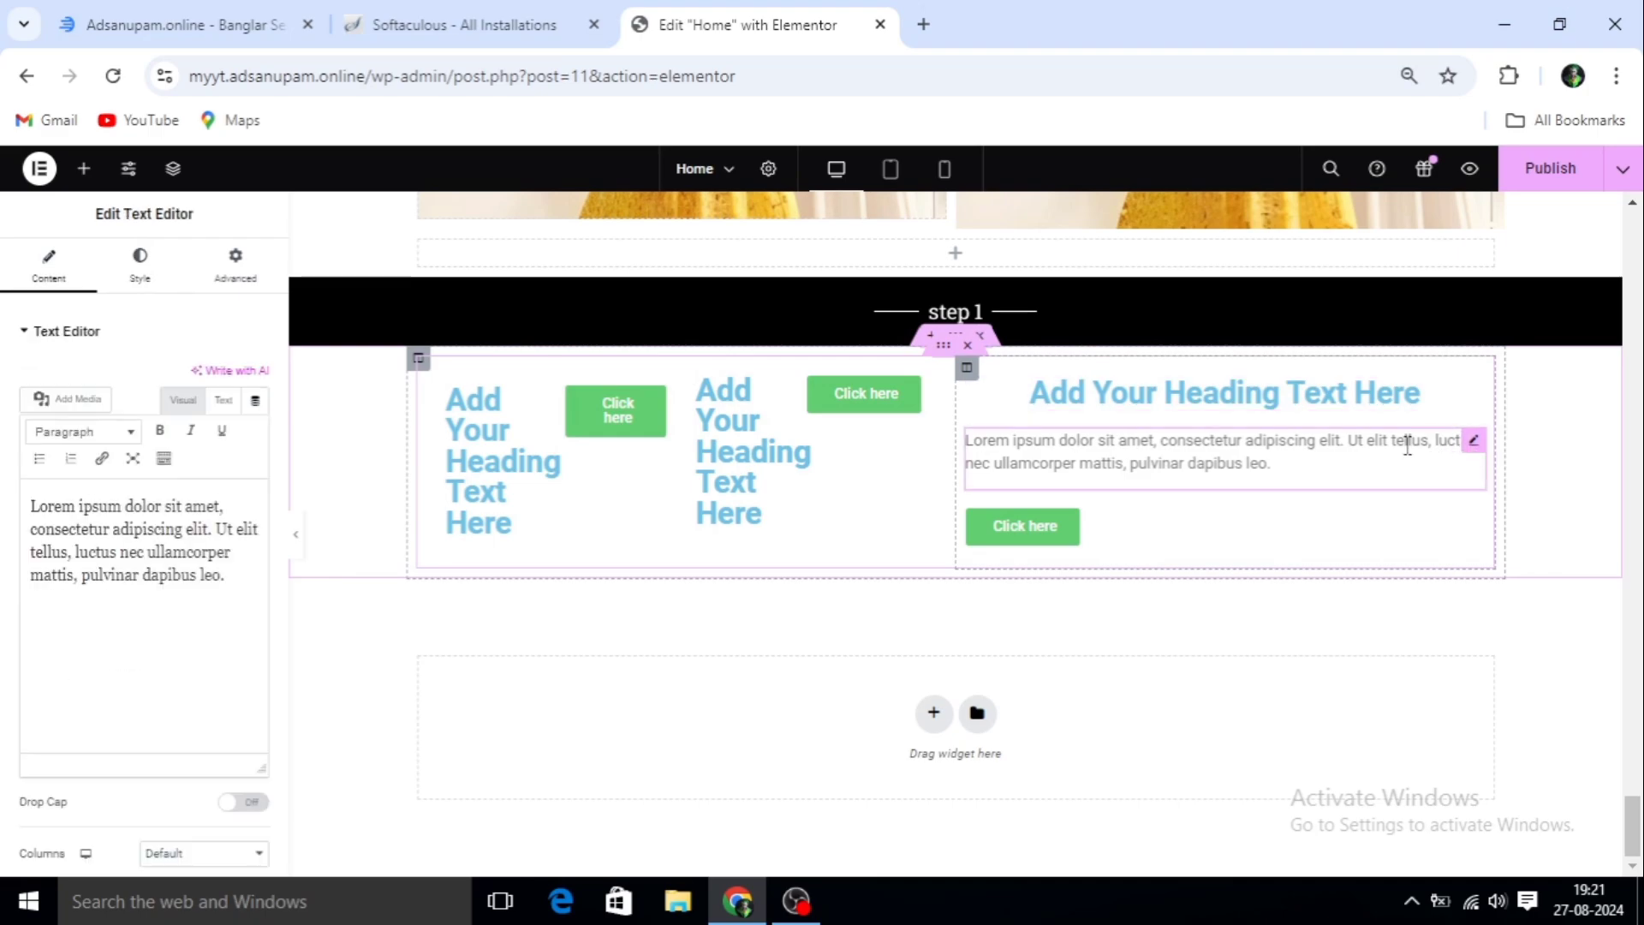
click(140, 261)
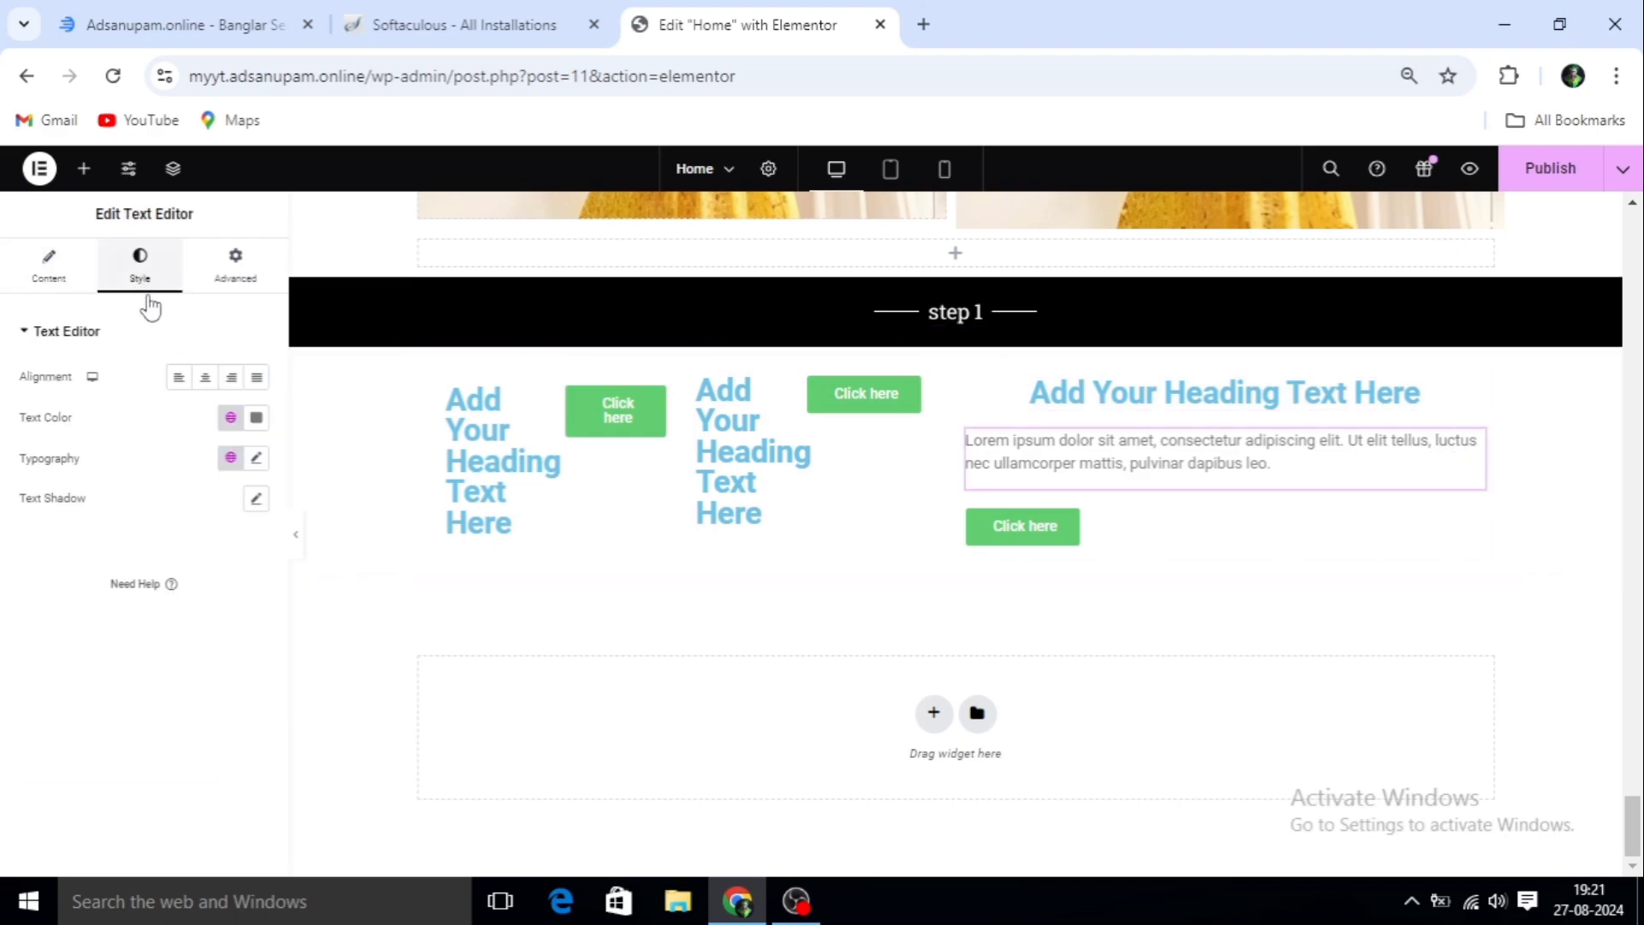
click(202, 384)
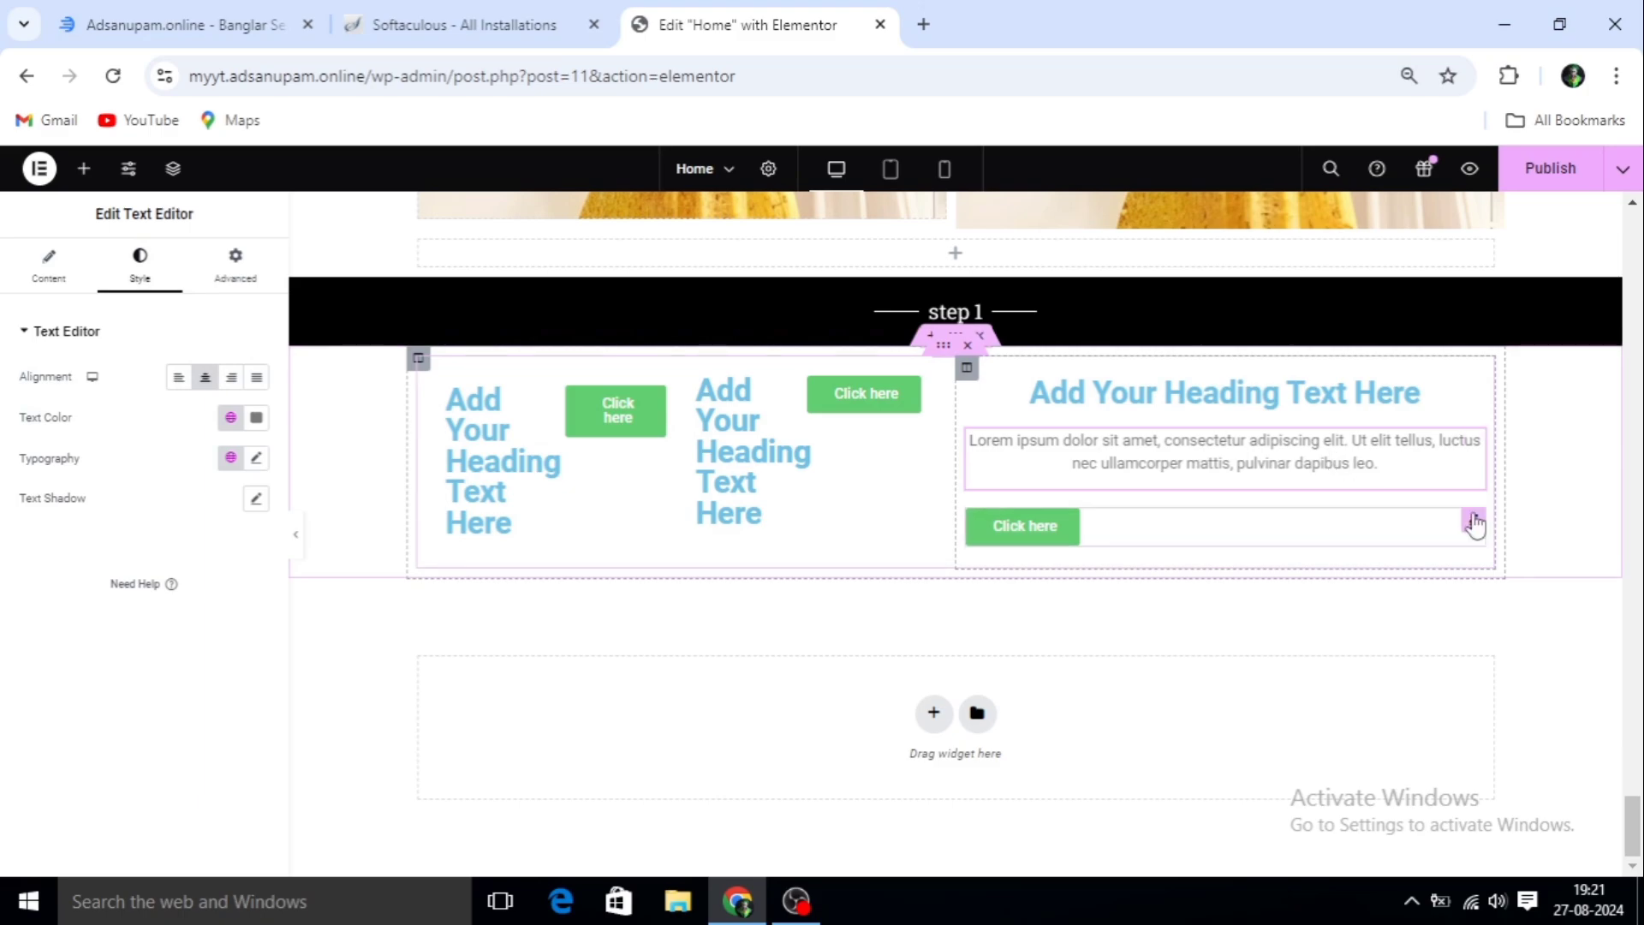
Set the position of the button beneath the text paragraph to center
click(1475, 522)
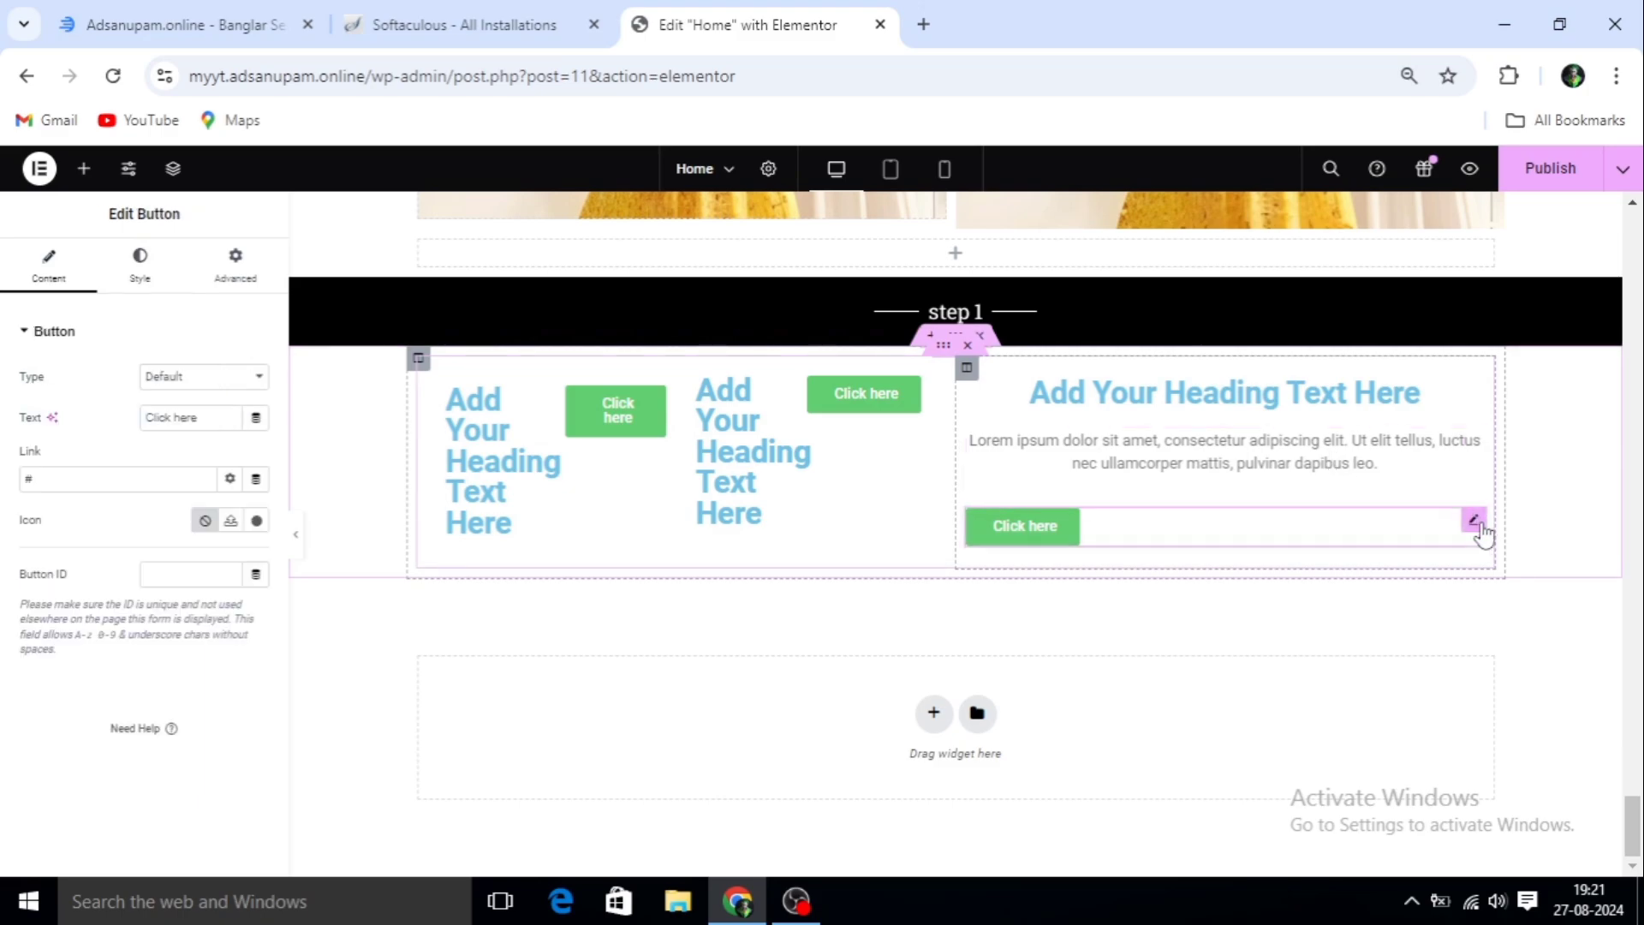
click(143, 281)
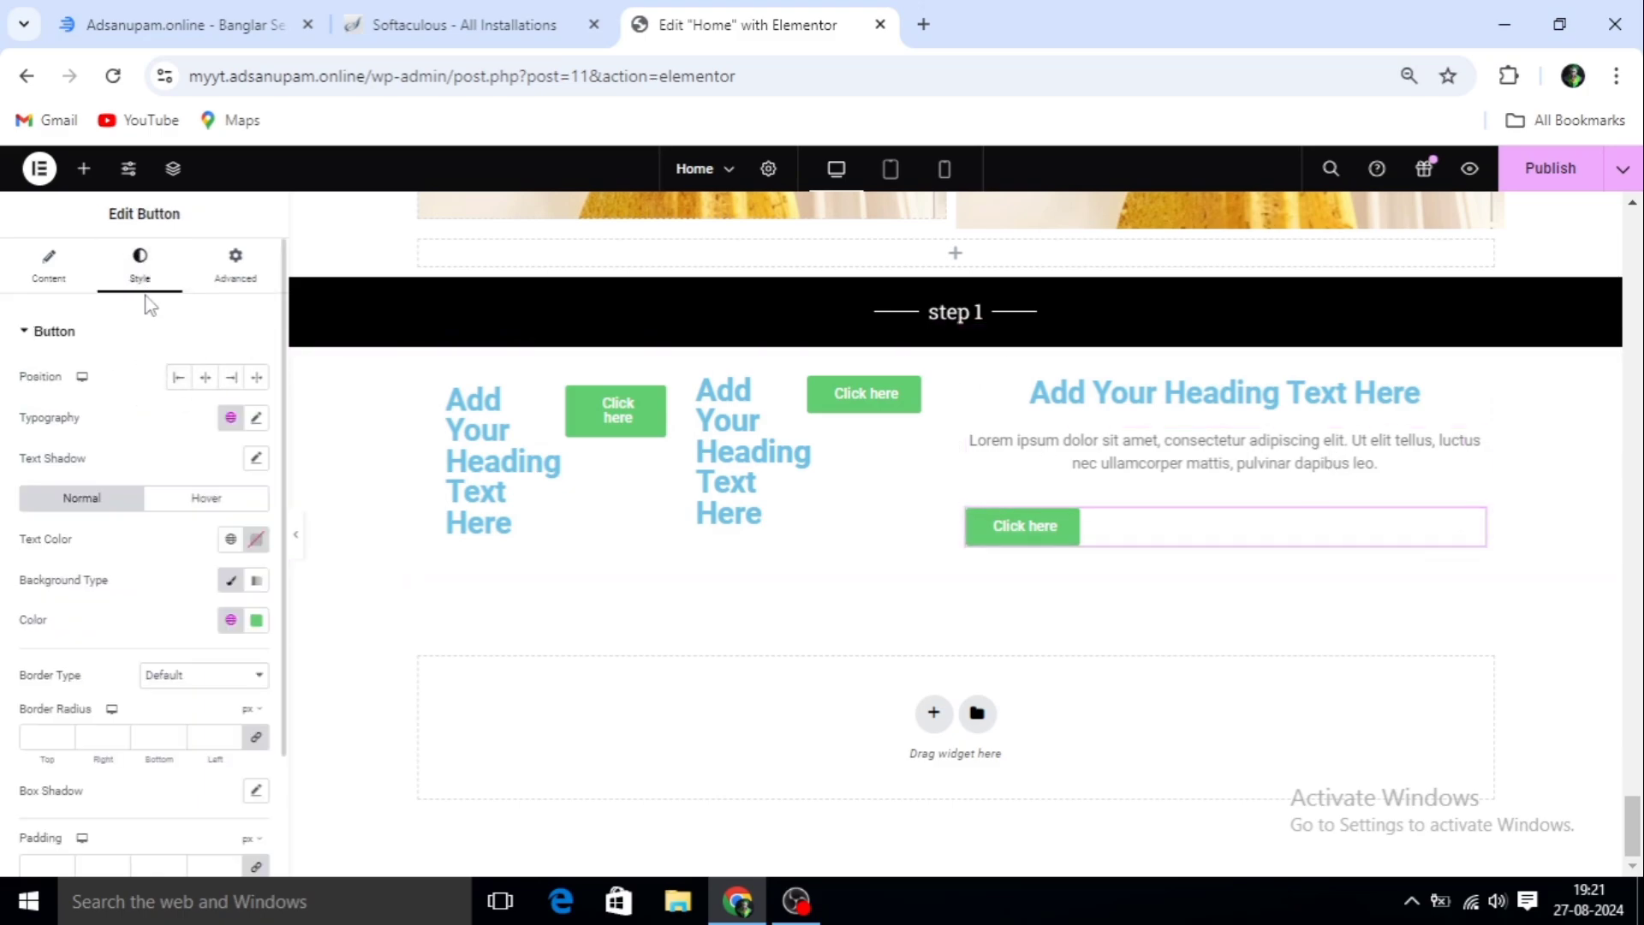
click(206, 377)
click(934, 713)
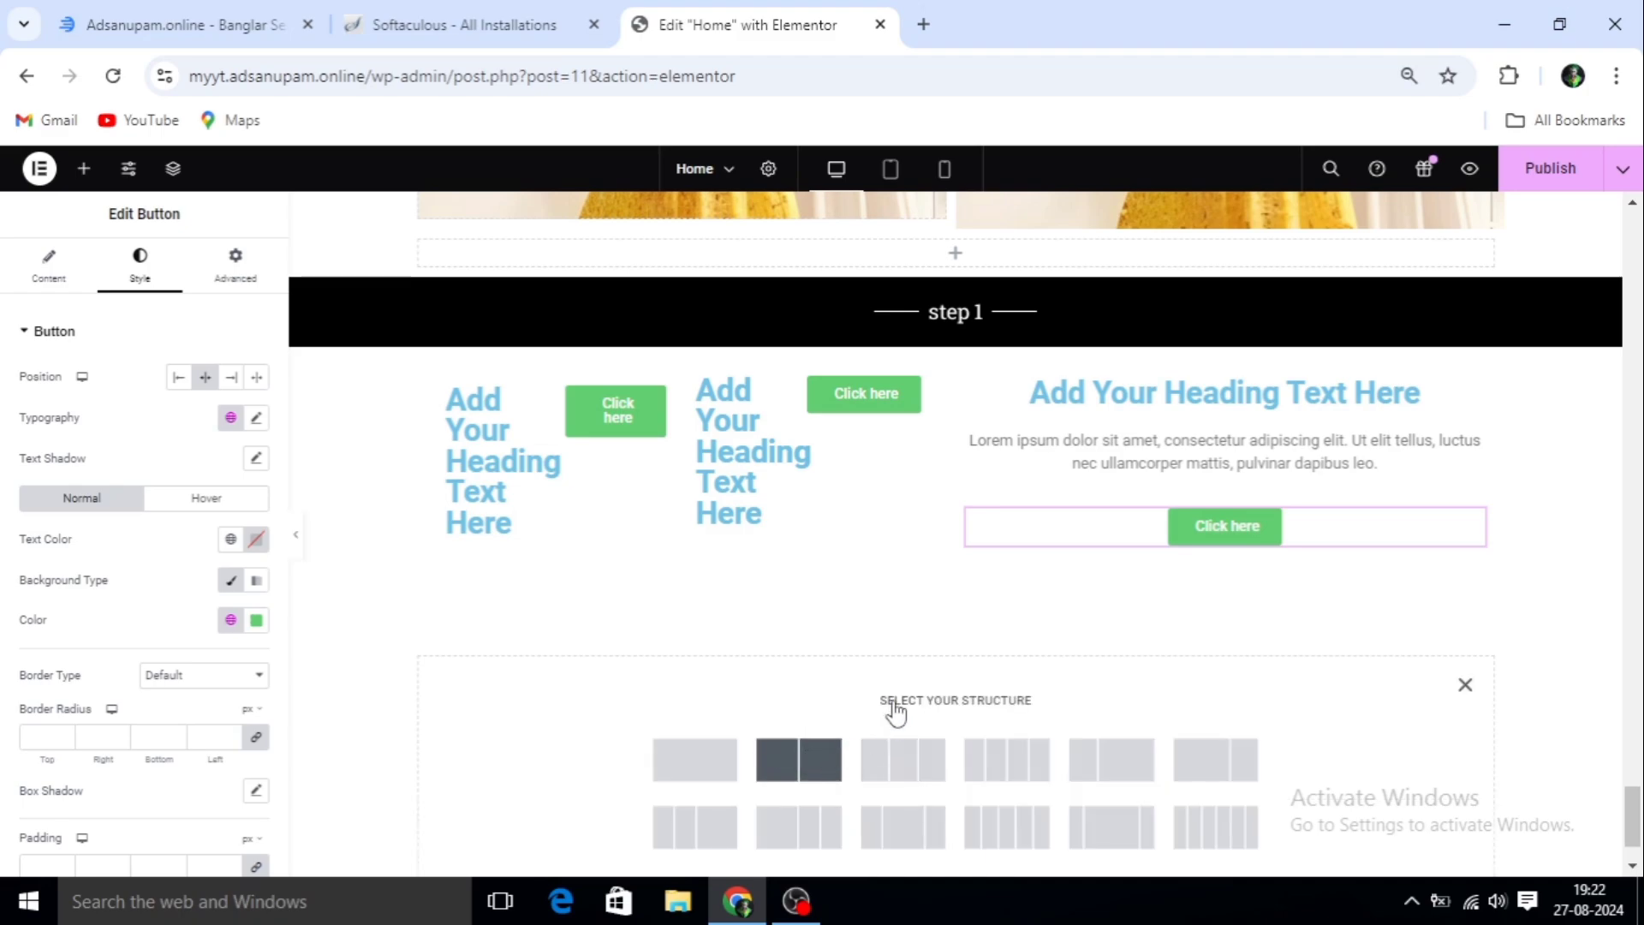
click(810, 759)
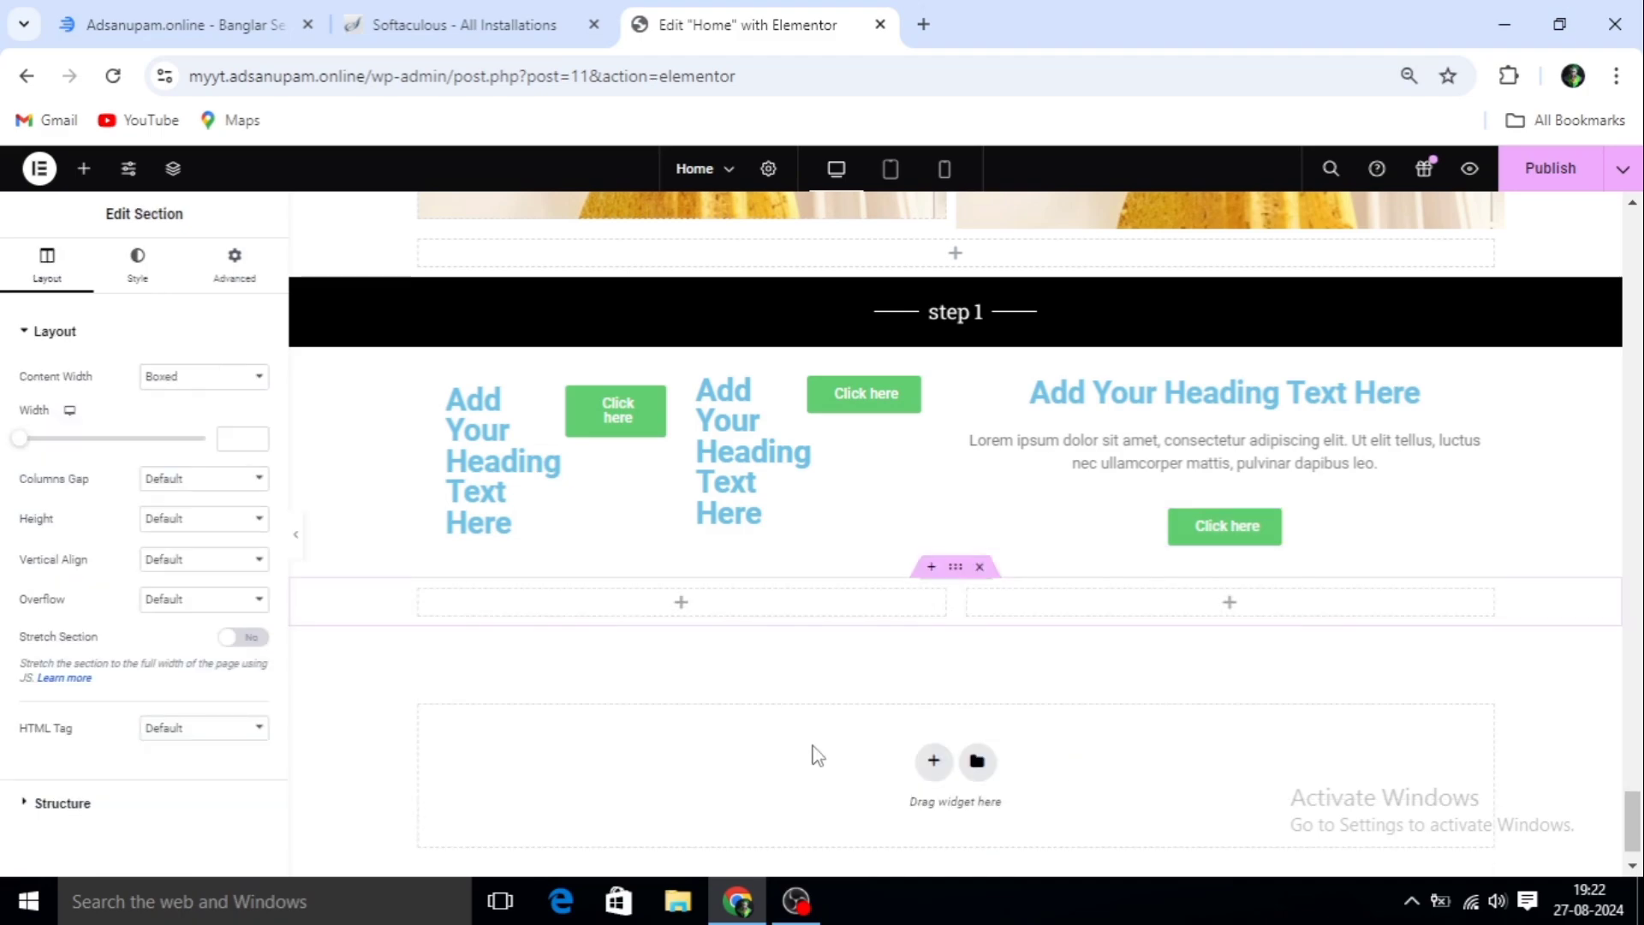
click(979, 566)
Add a single-column section at the end of the page and place a two-column inner section inside it
click(934, 711)
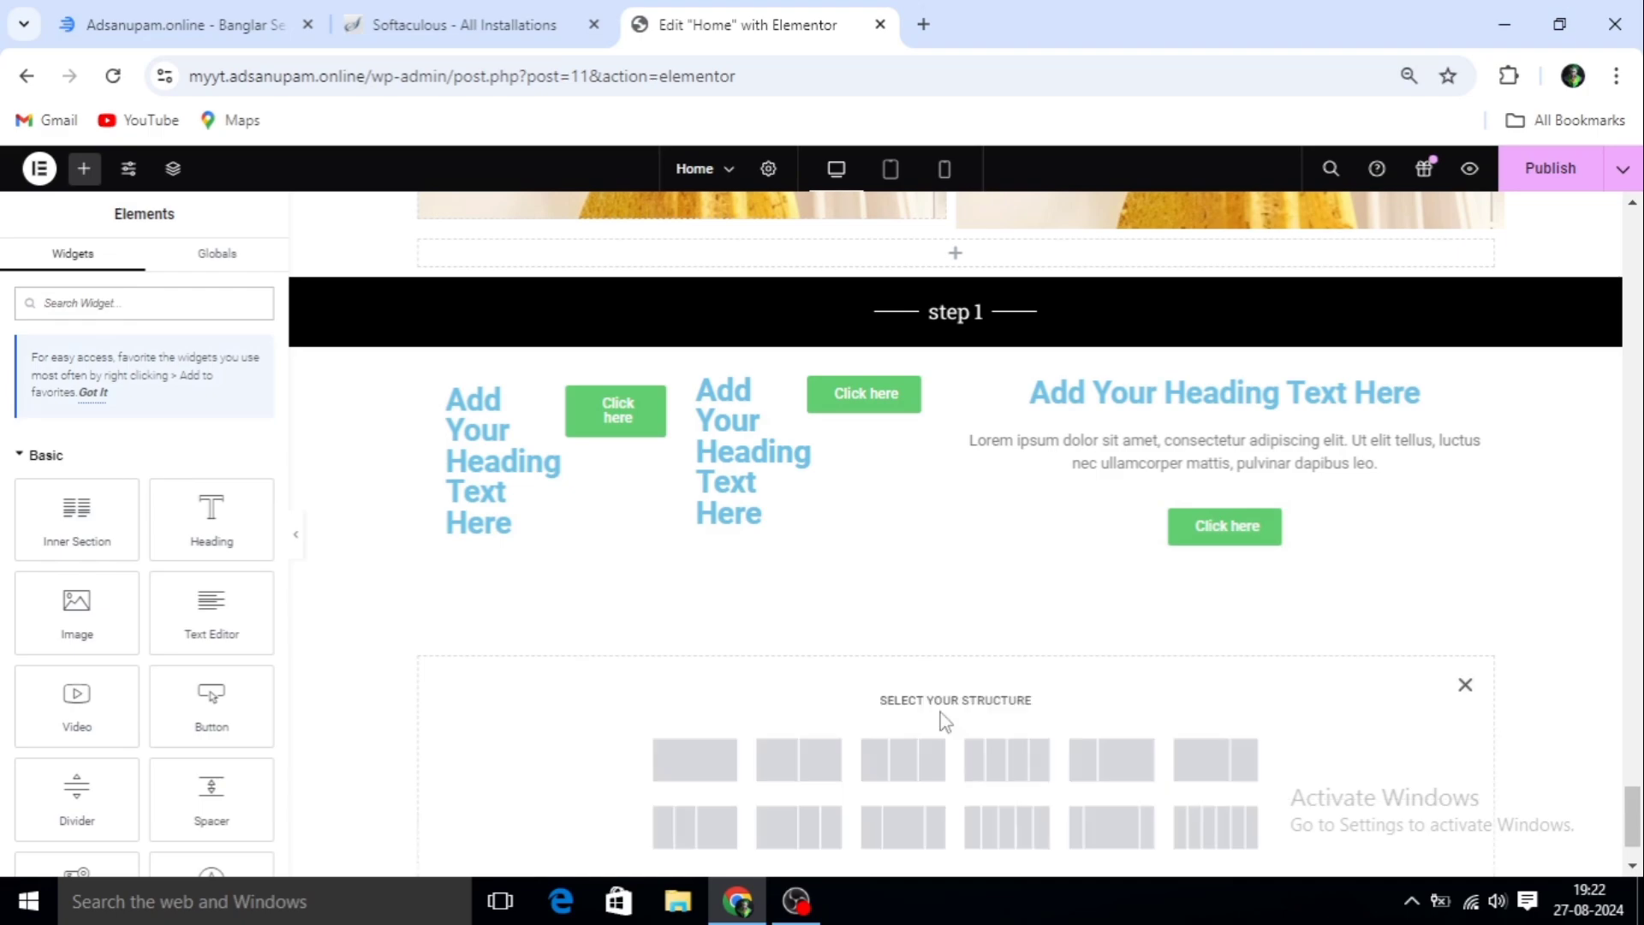
click(694, 759)
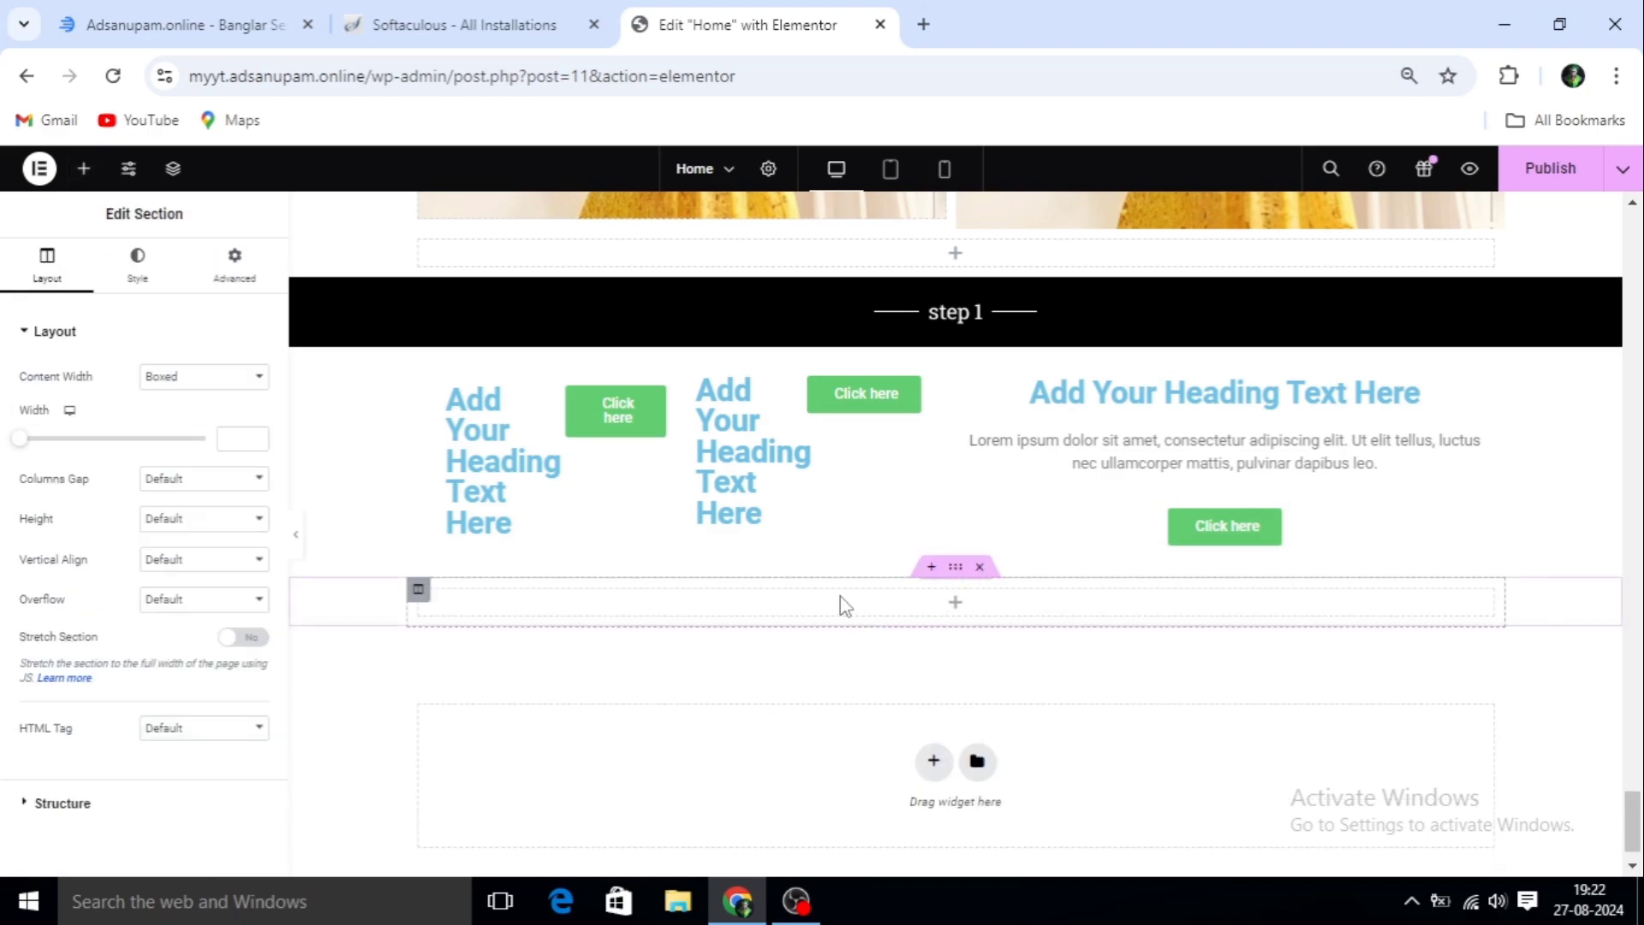
click(84, 169)
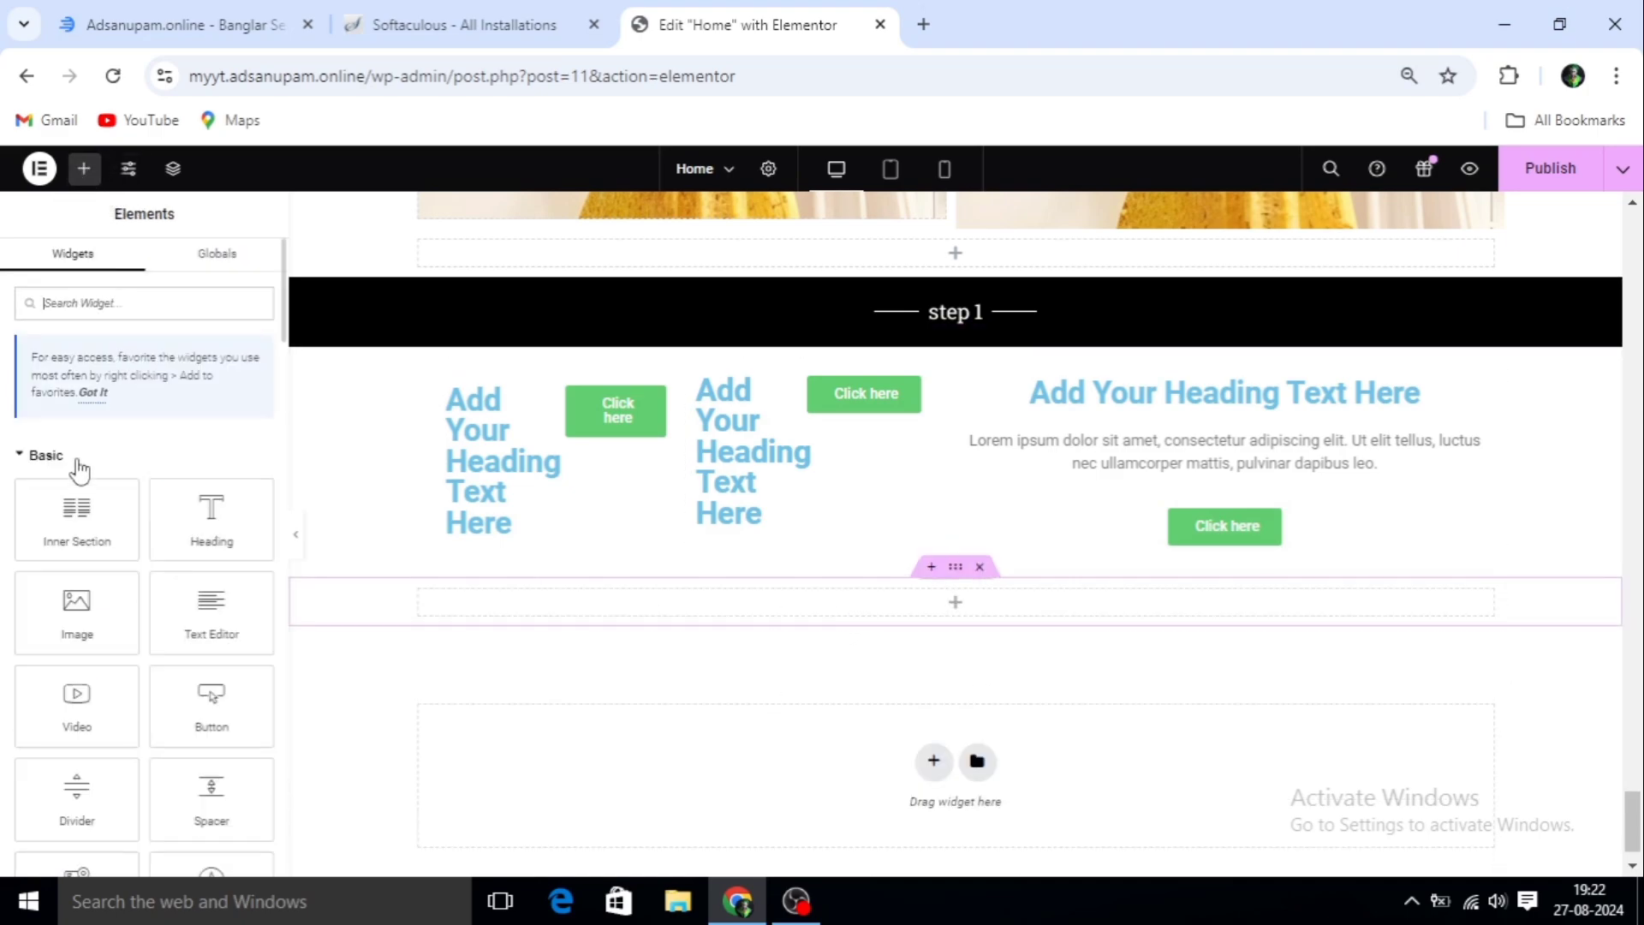
drag(77, 514, 955, 605)
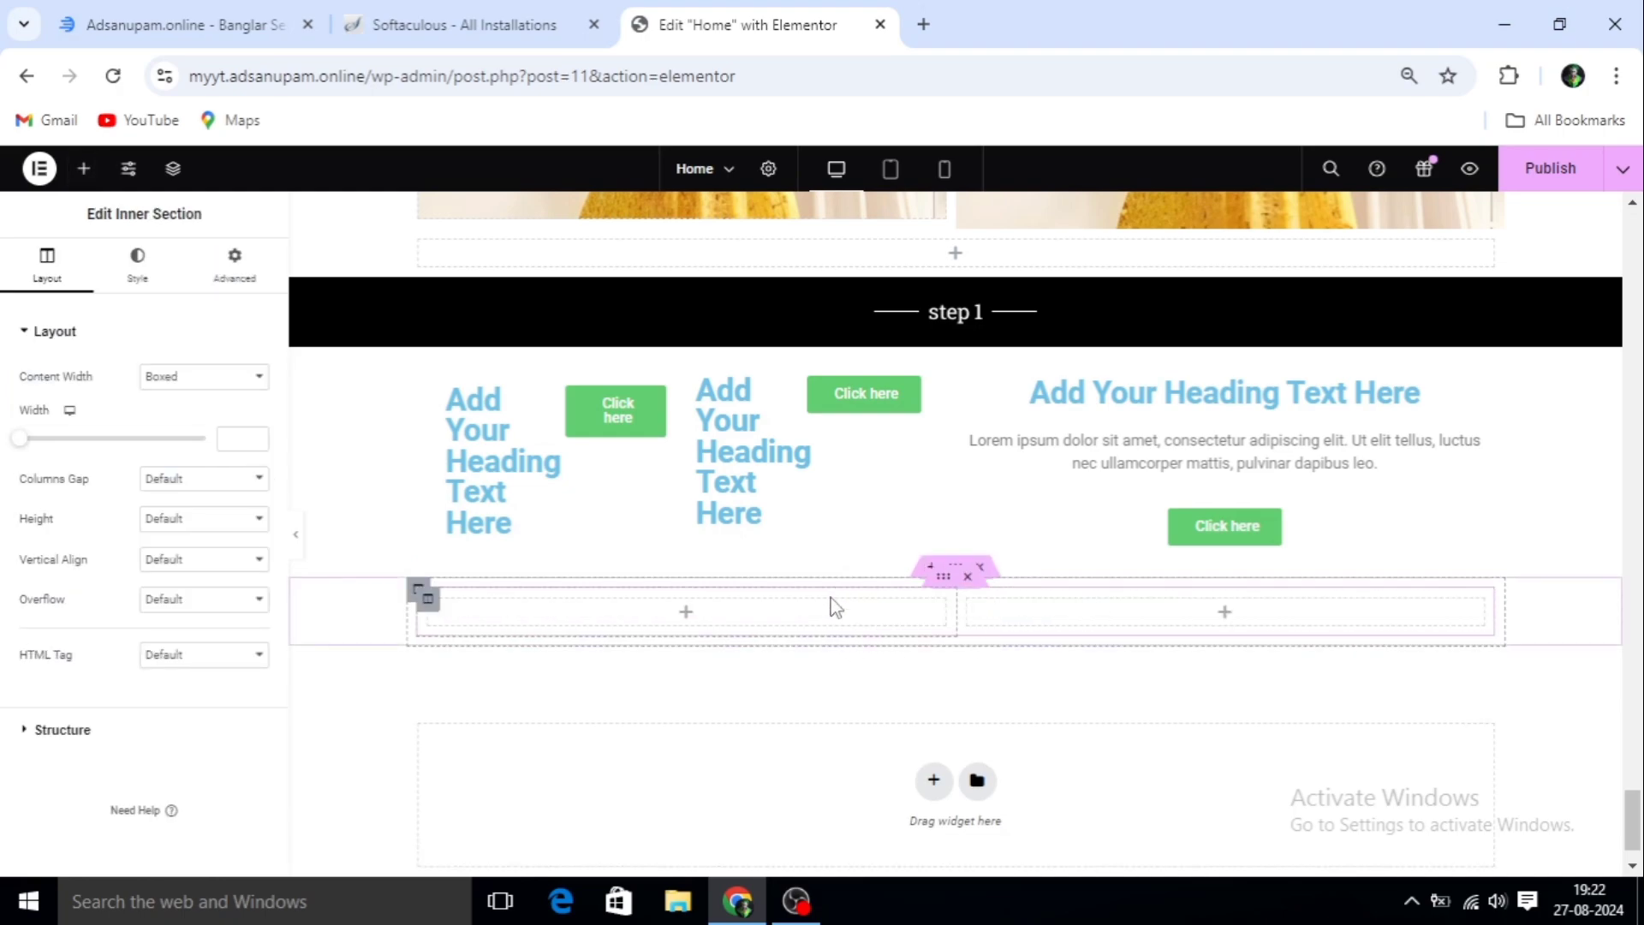
Add a heading, a text paragraph beneath it and a button below that to the new inner section's first column
click(686, 615)
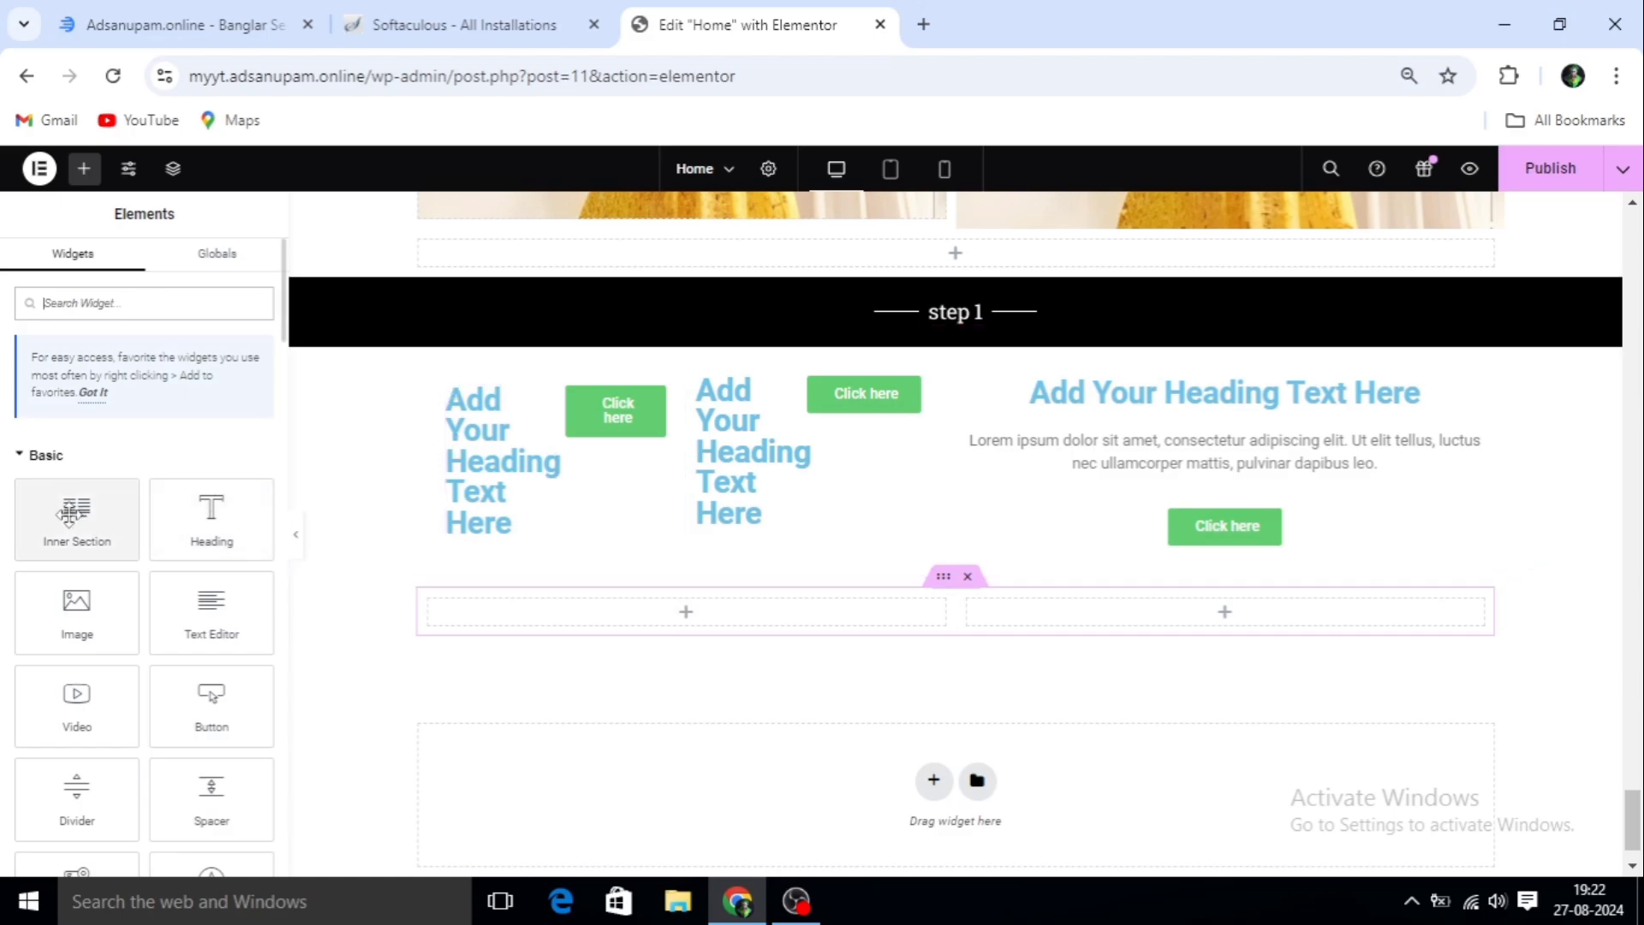
drag(211, 517, 679, 622)
click(81, 171)
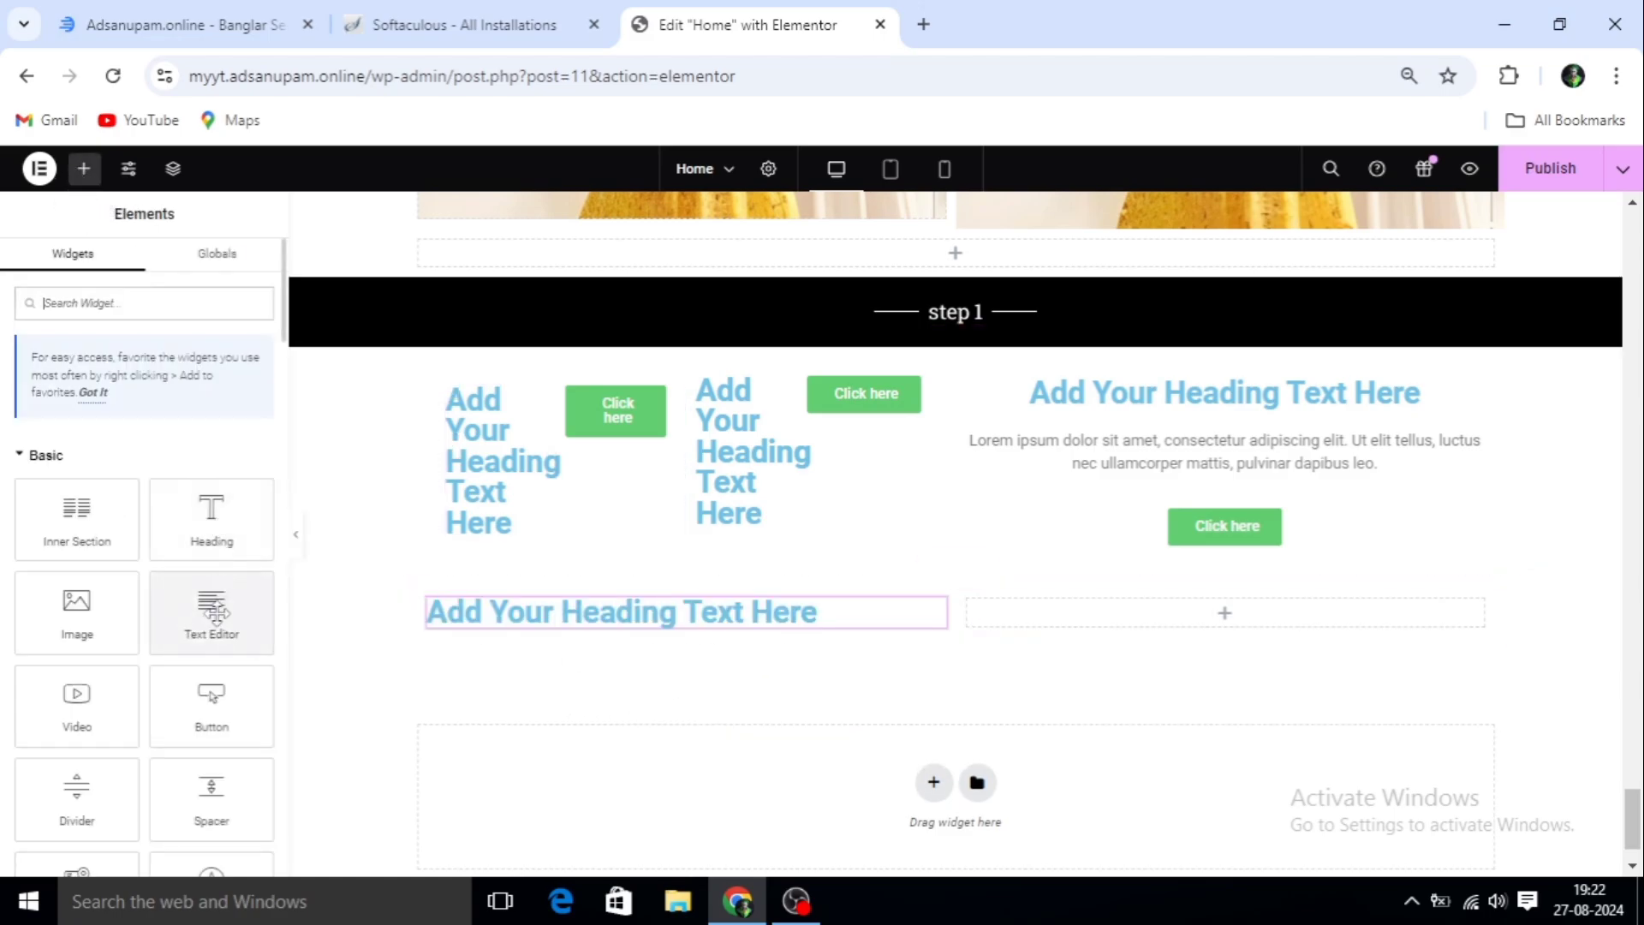
drag(212, 610, 622, 641)
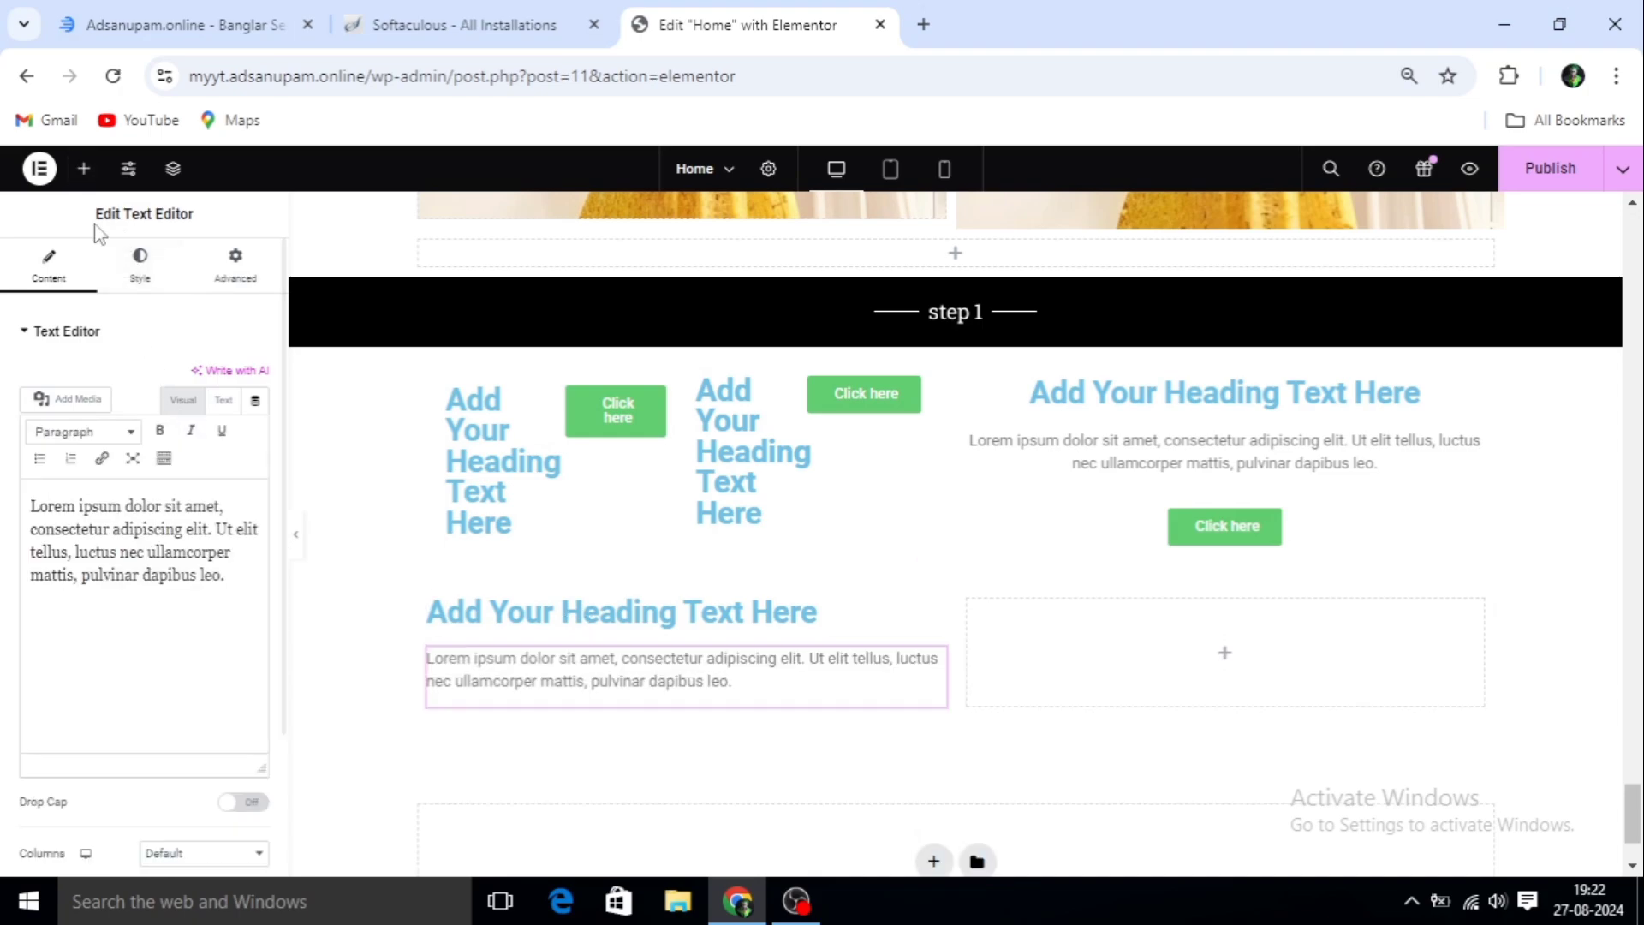
click(87, 171)
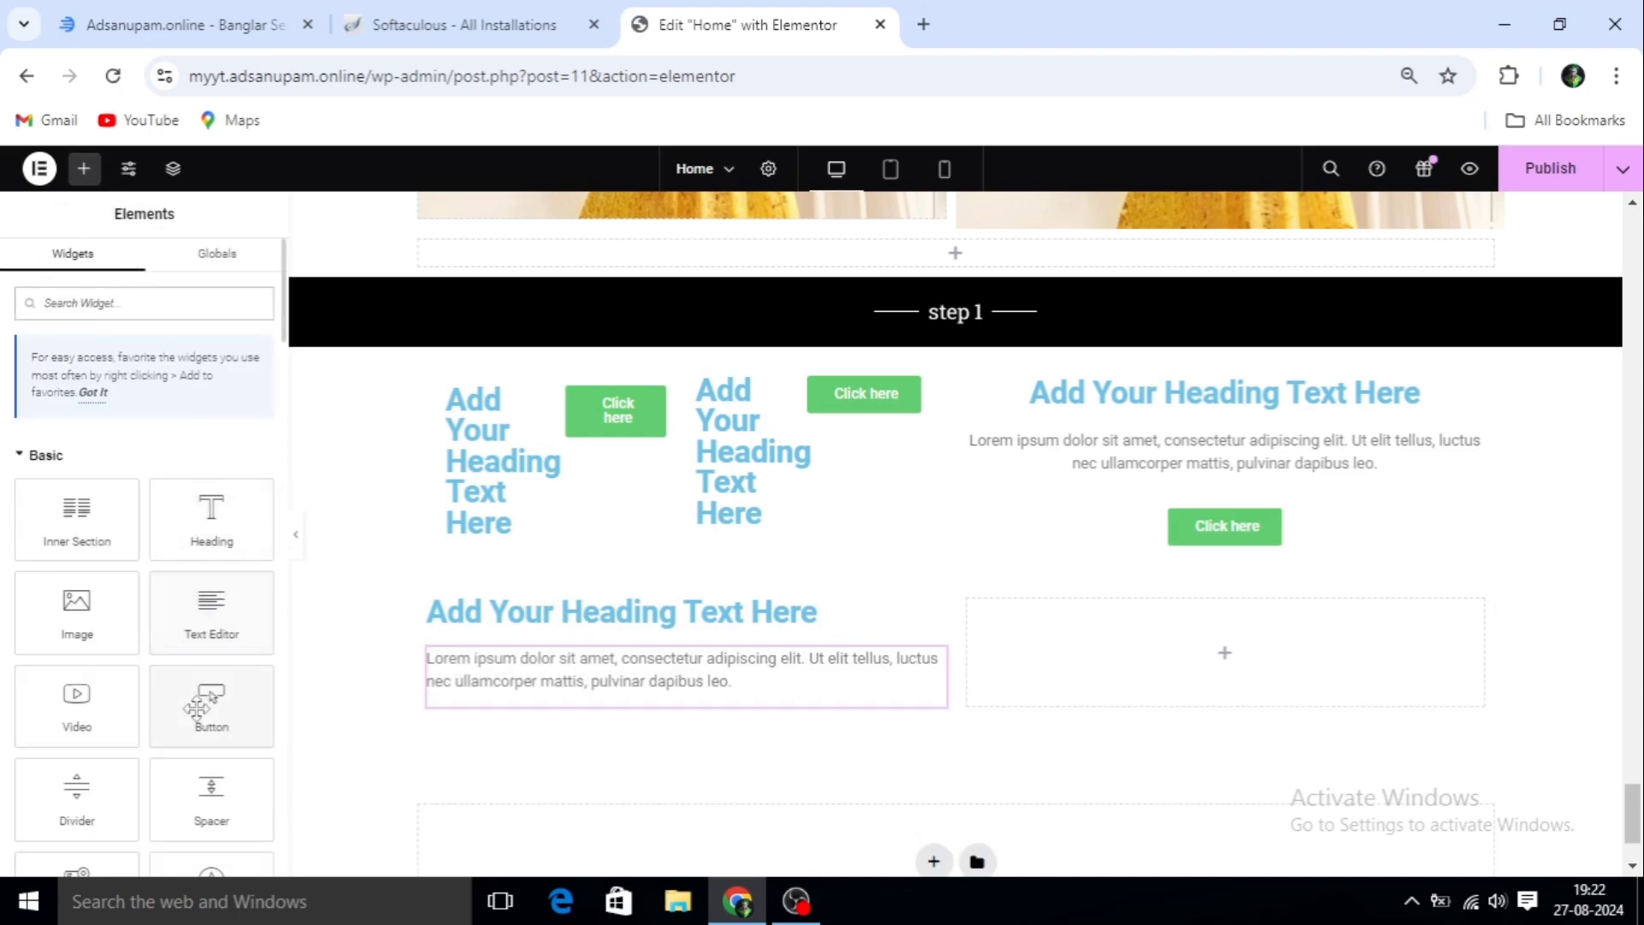
drag(206, 702, 716, 709)
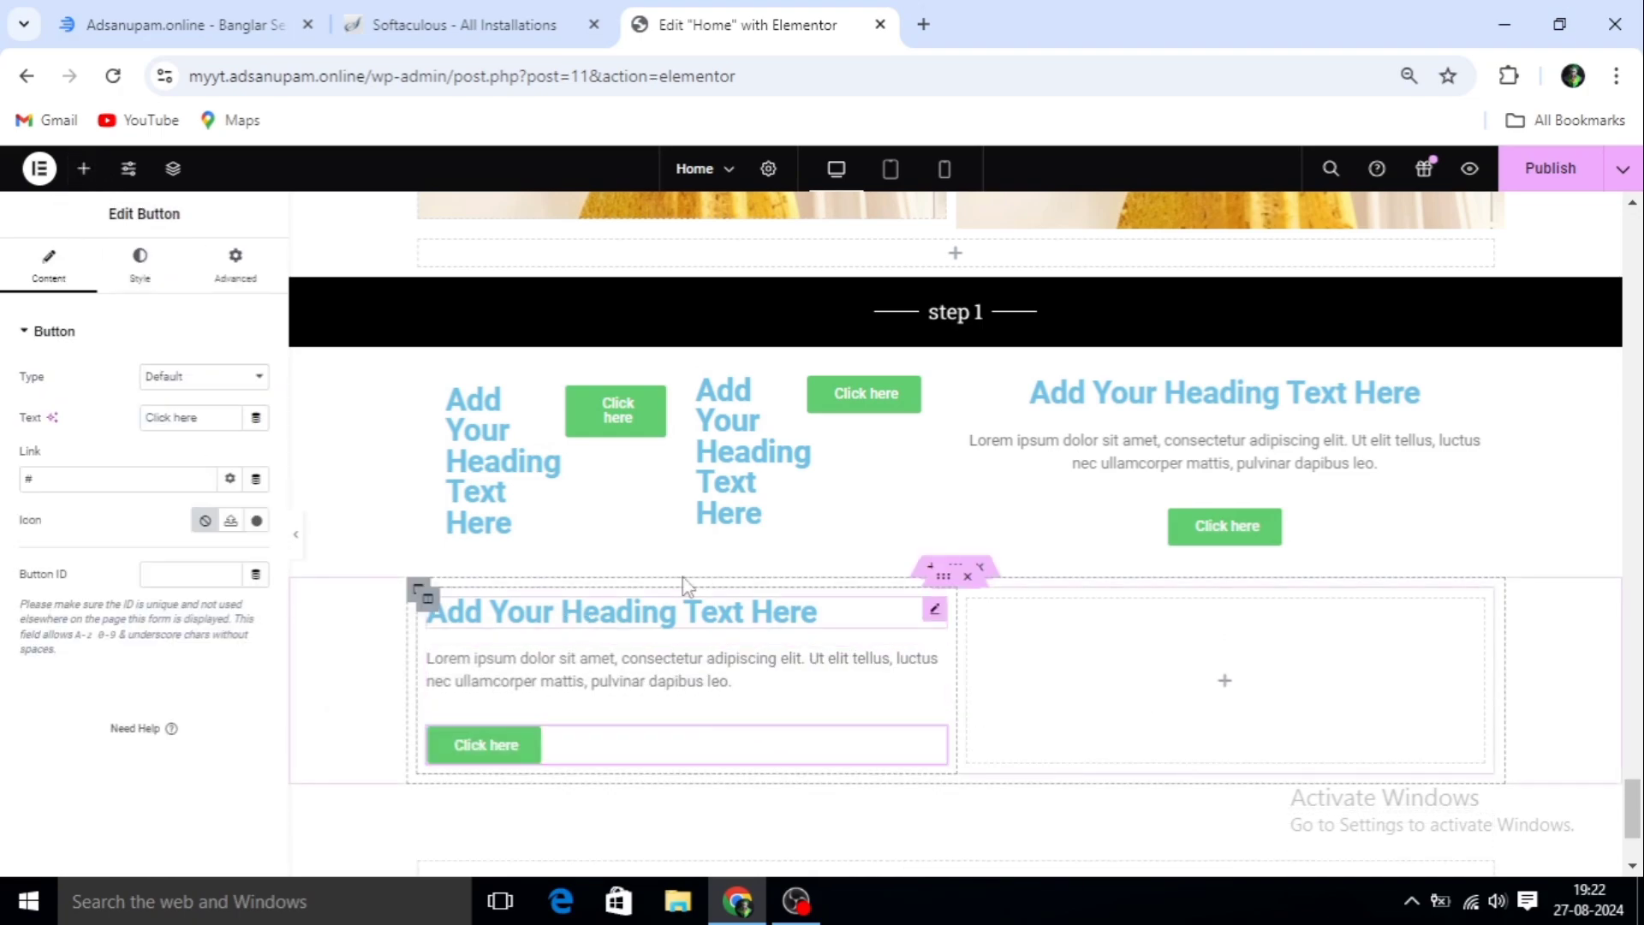
Add an image to the inner section's empty second column and use the rice dish picture 2.png from the media library
scroll(908, 599, down, 2)
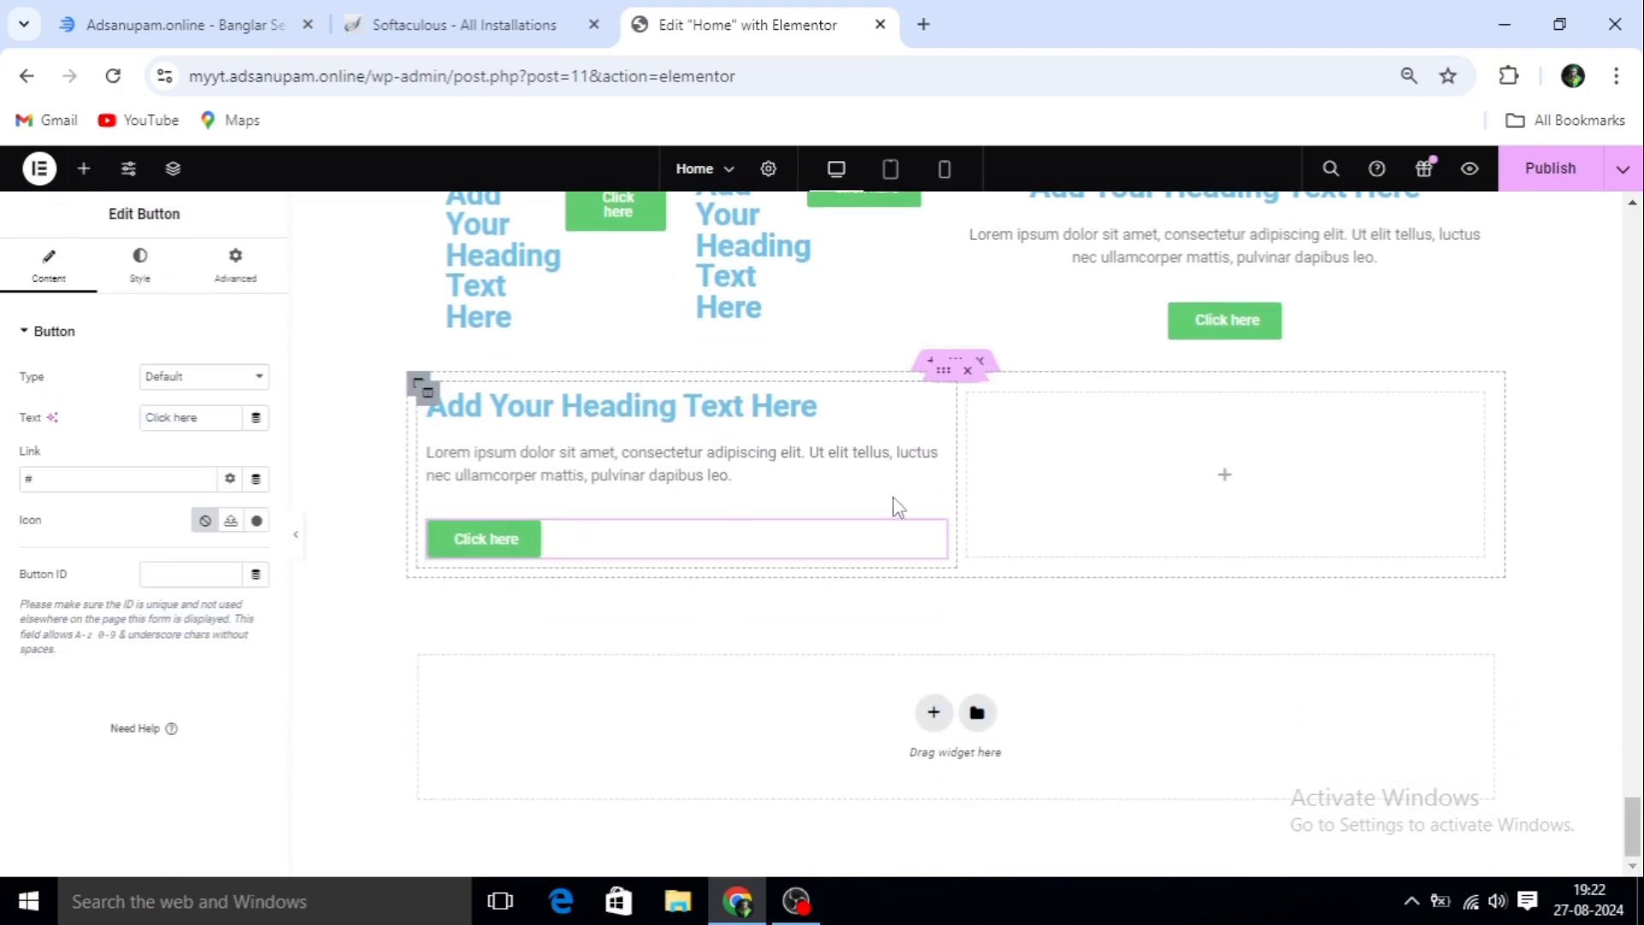
click(1227, 484)
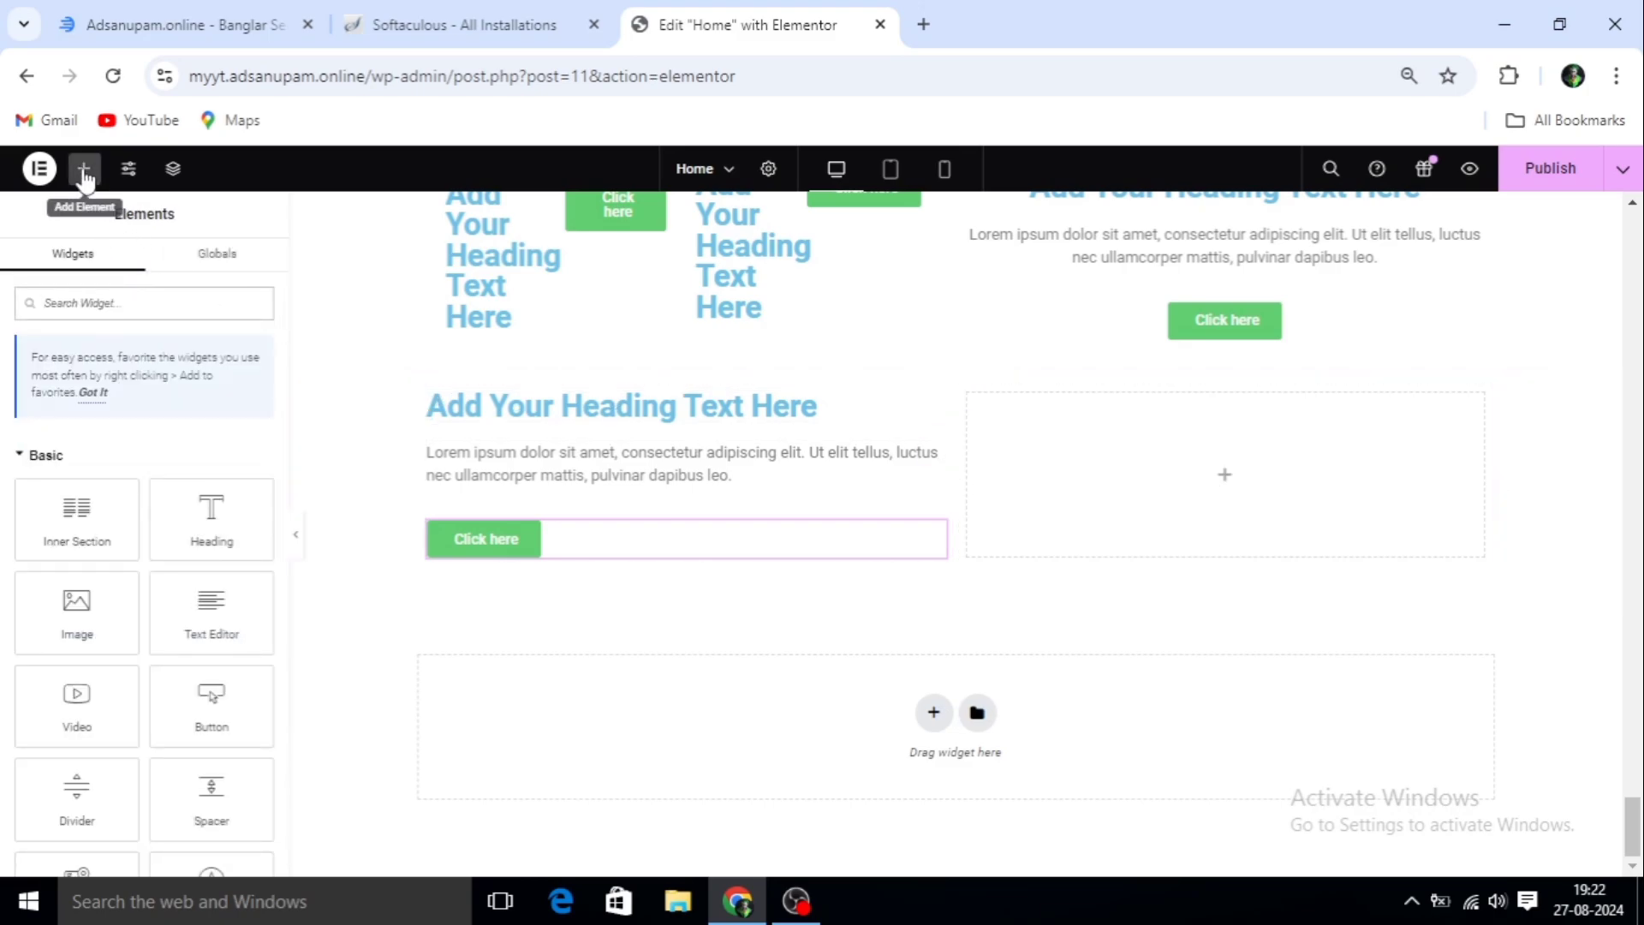
drag(77, 612, 1222, 499)
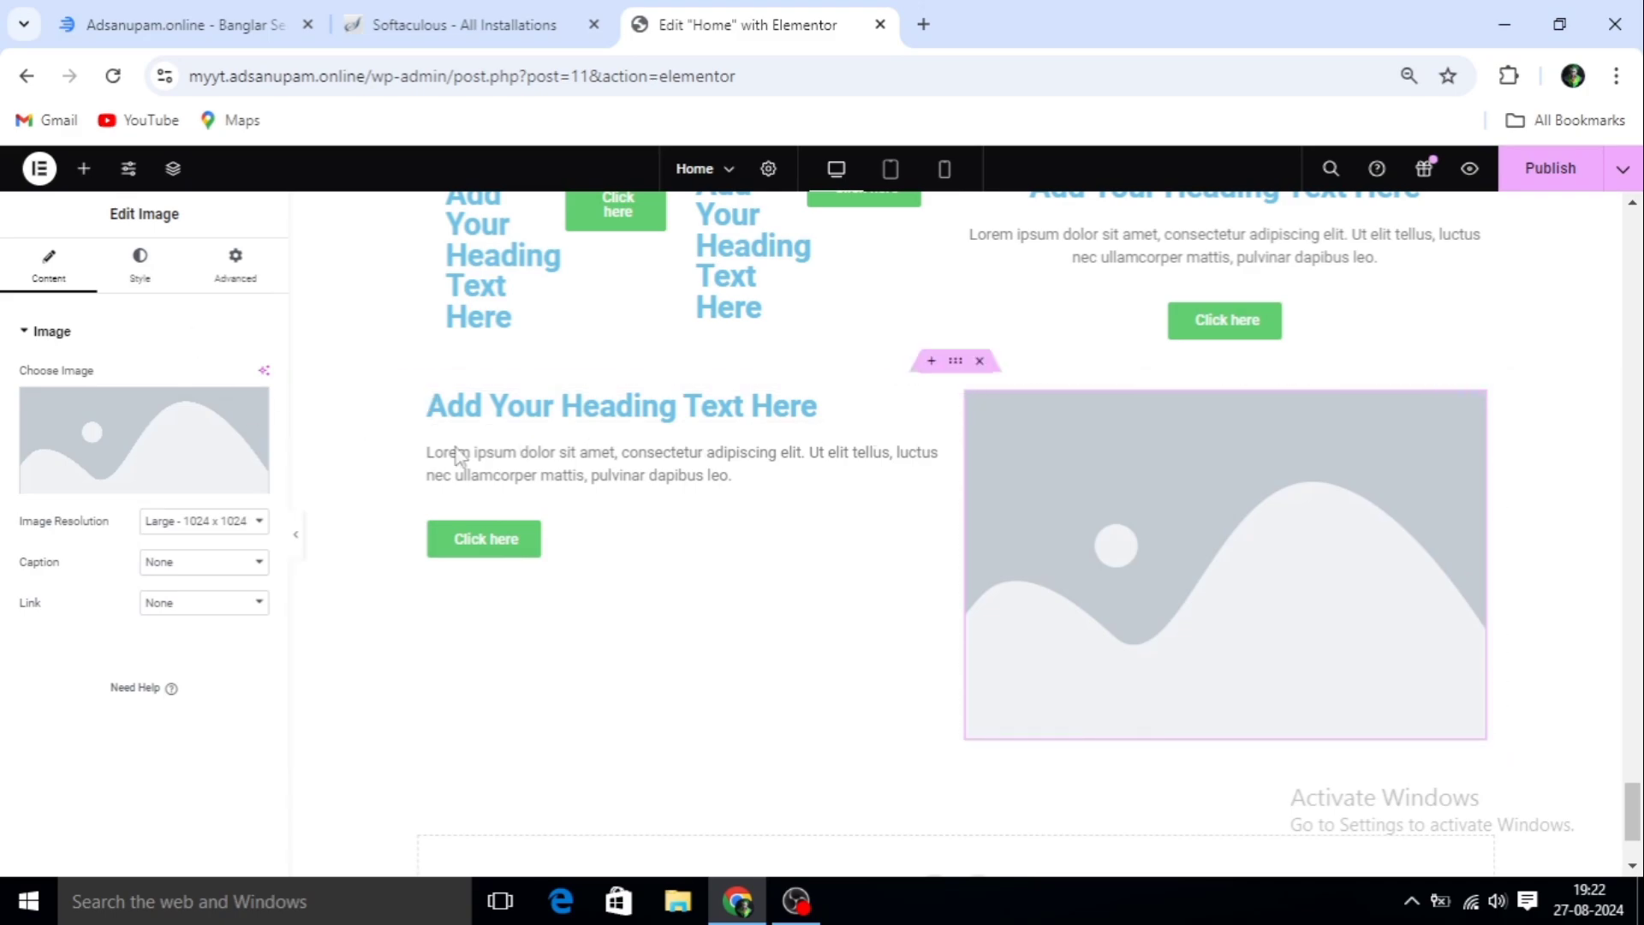
scroll(1031, 702, down, 1)
scroll(973, 708, up, 1)
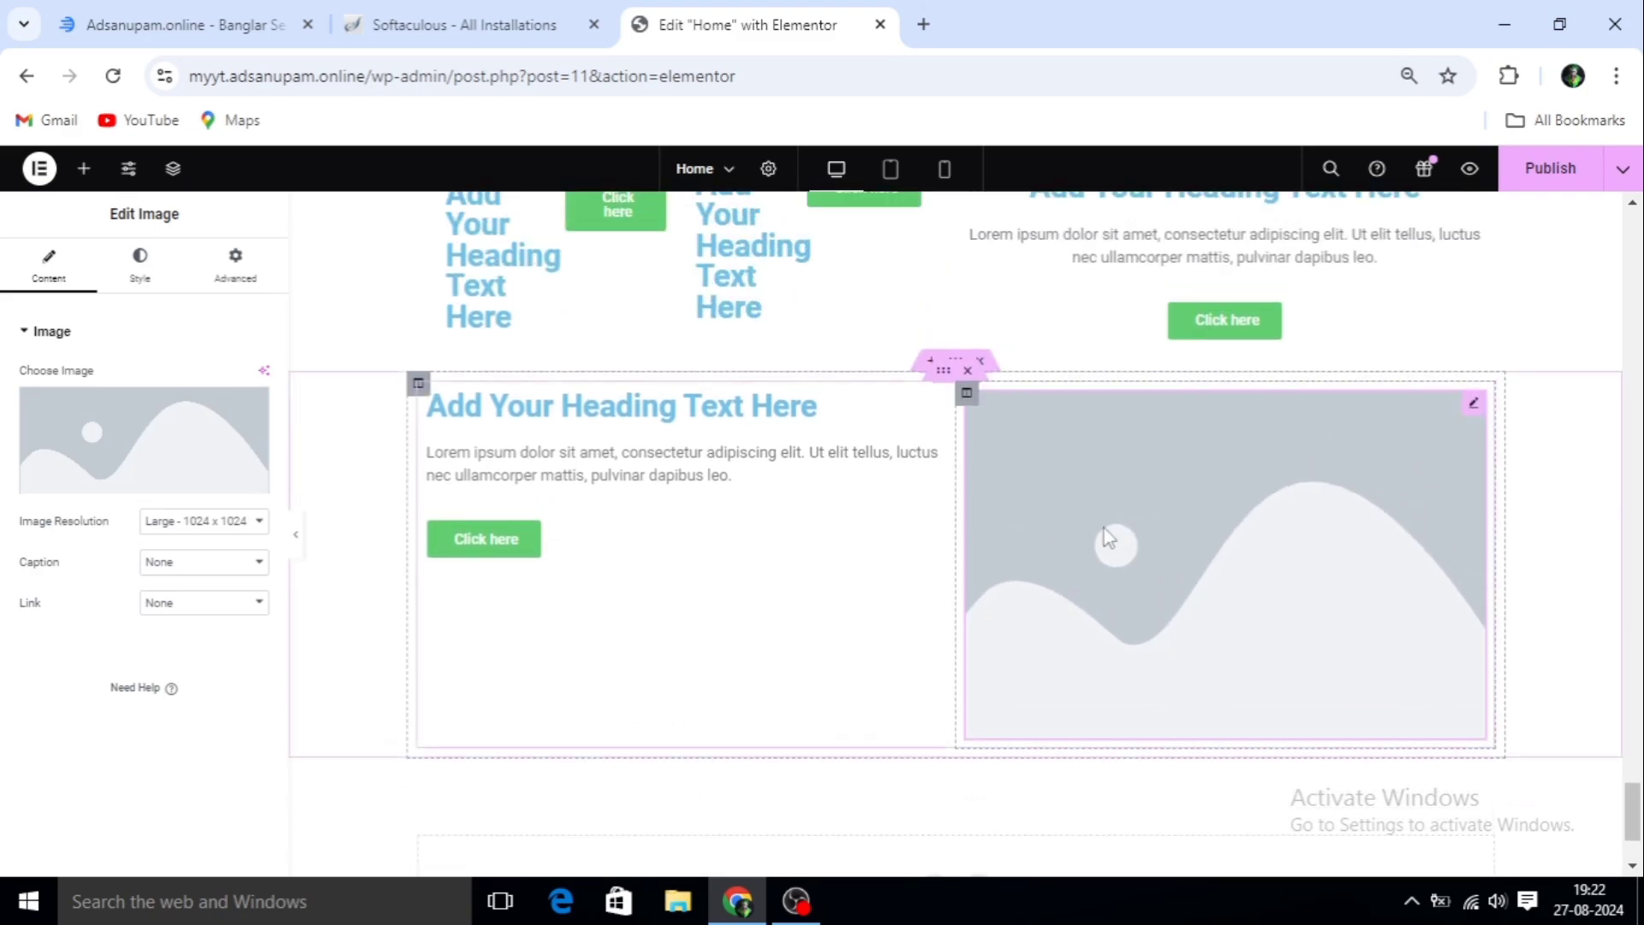
click(135, 483)
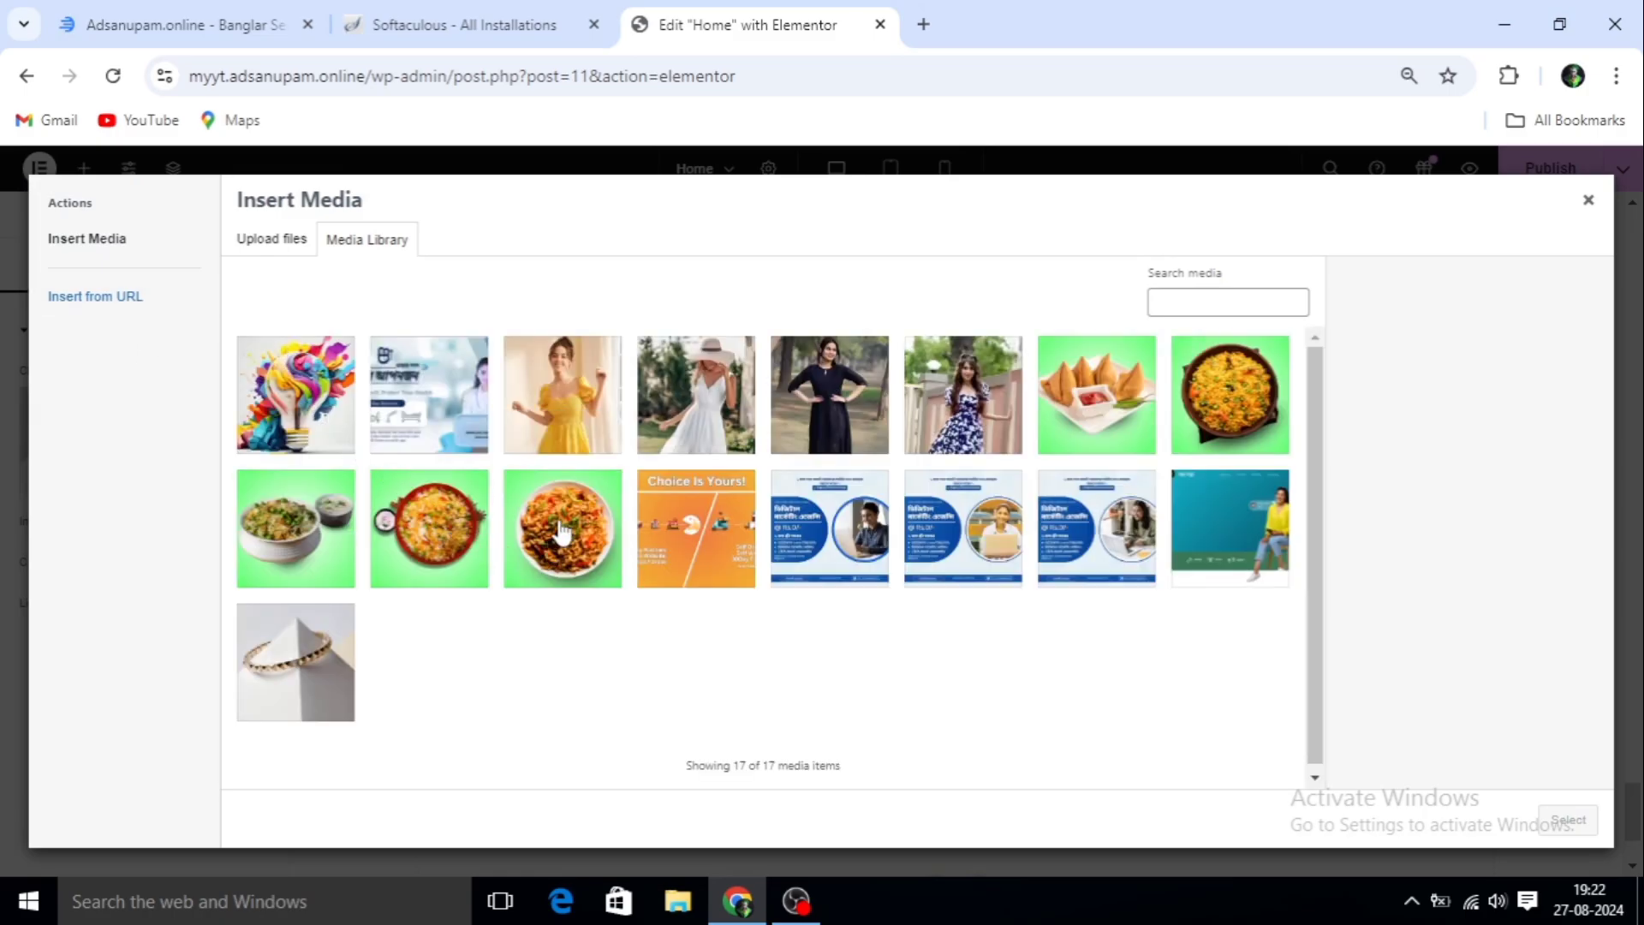
click(438, 538)
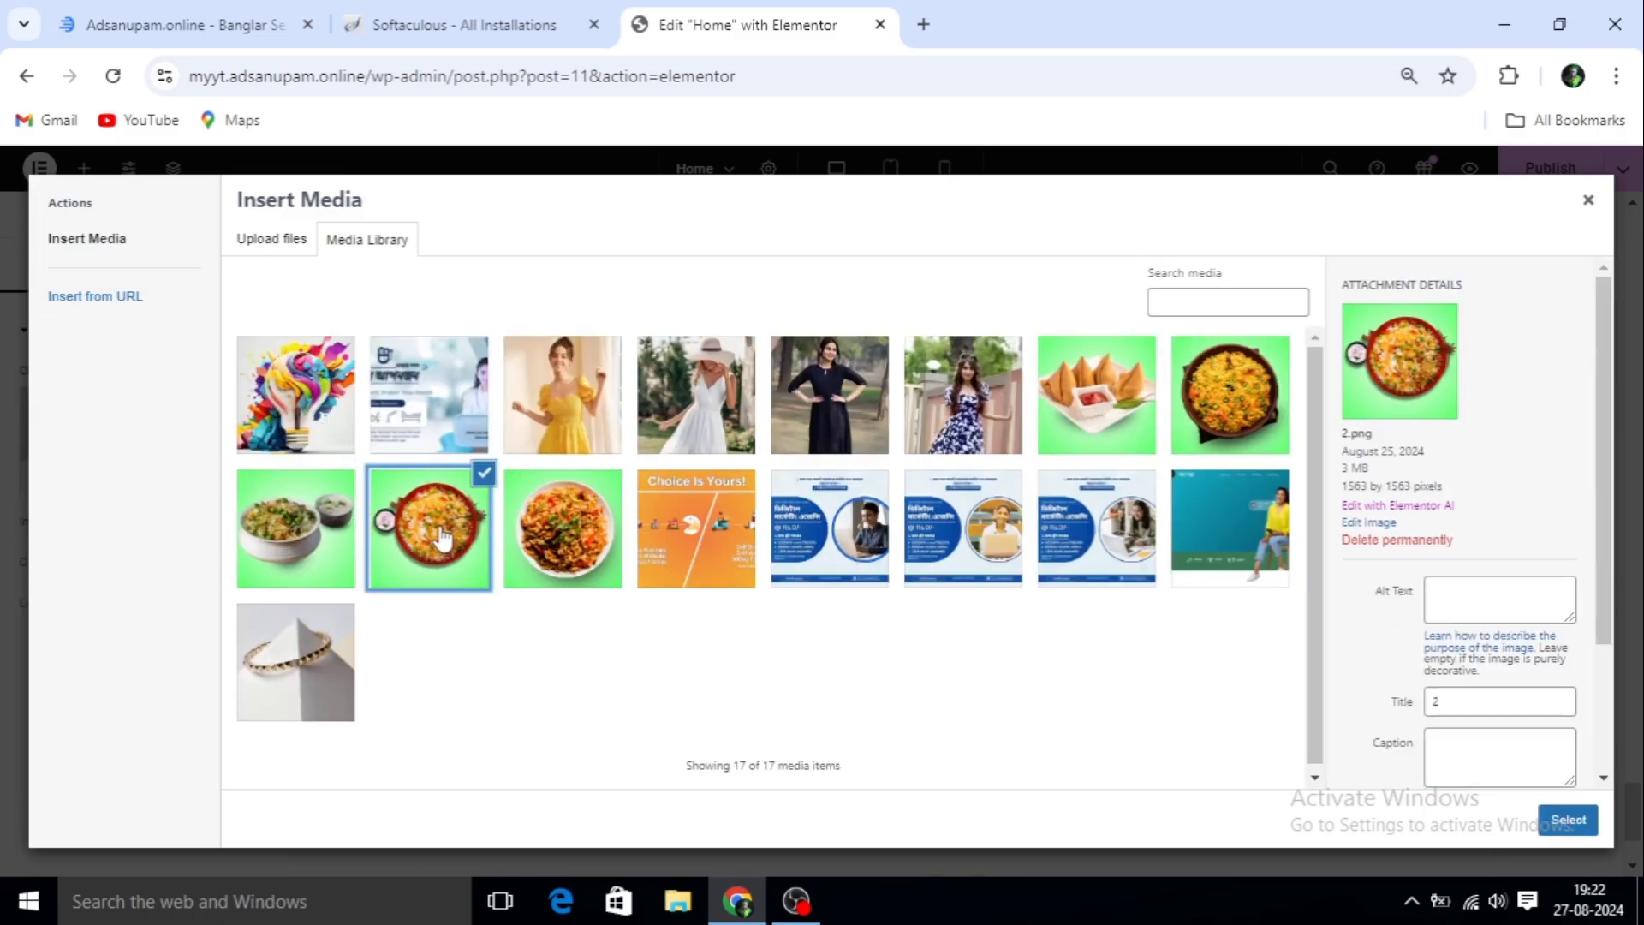
click(1547, 812)
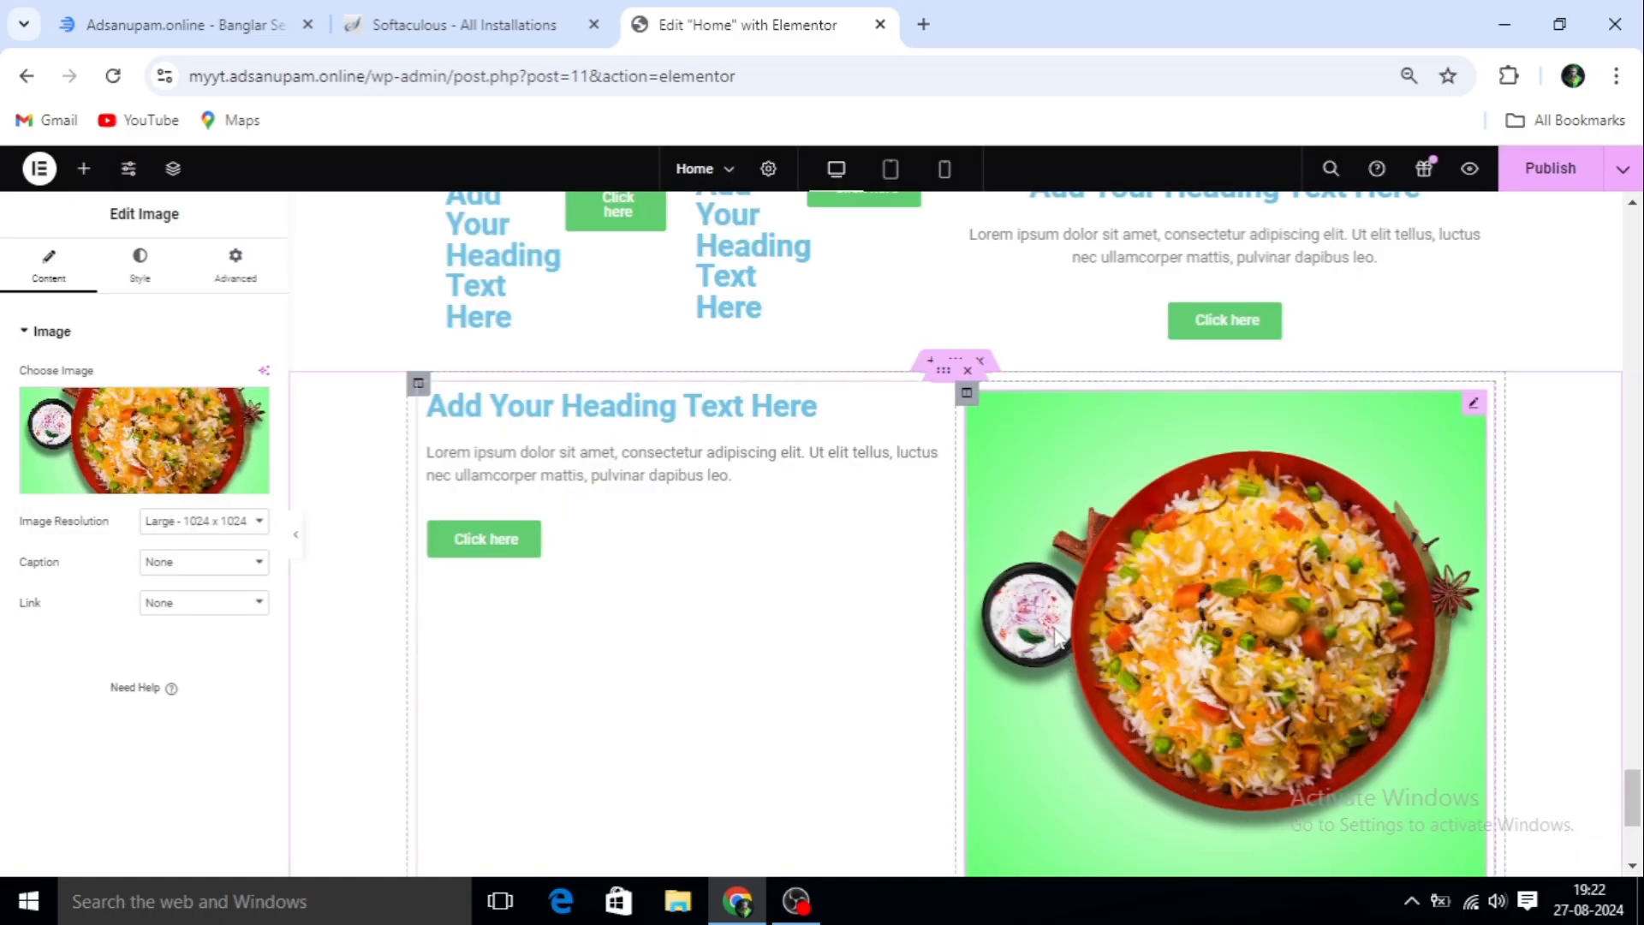
Set the inner section's first column to Middle vertical alignment and Center horizontal alignment
scroll(1056, 638, down, 3)
scroll(1055, 638, up, 2)
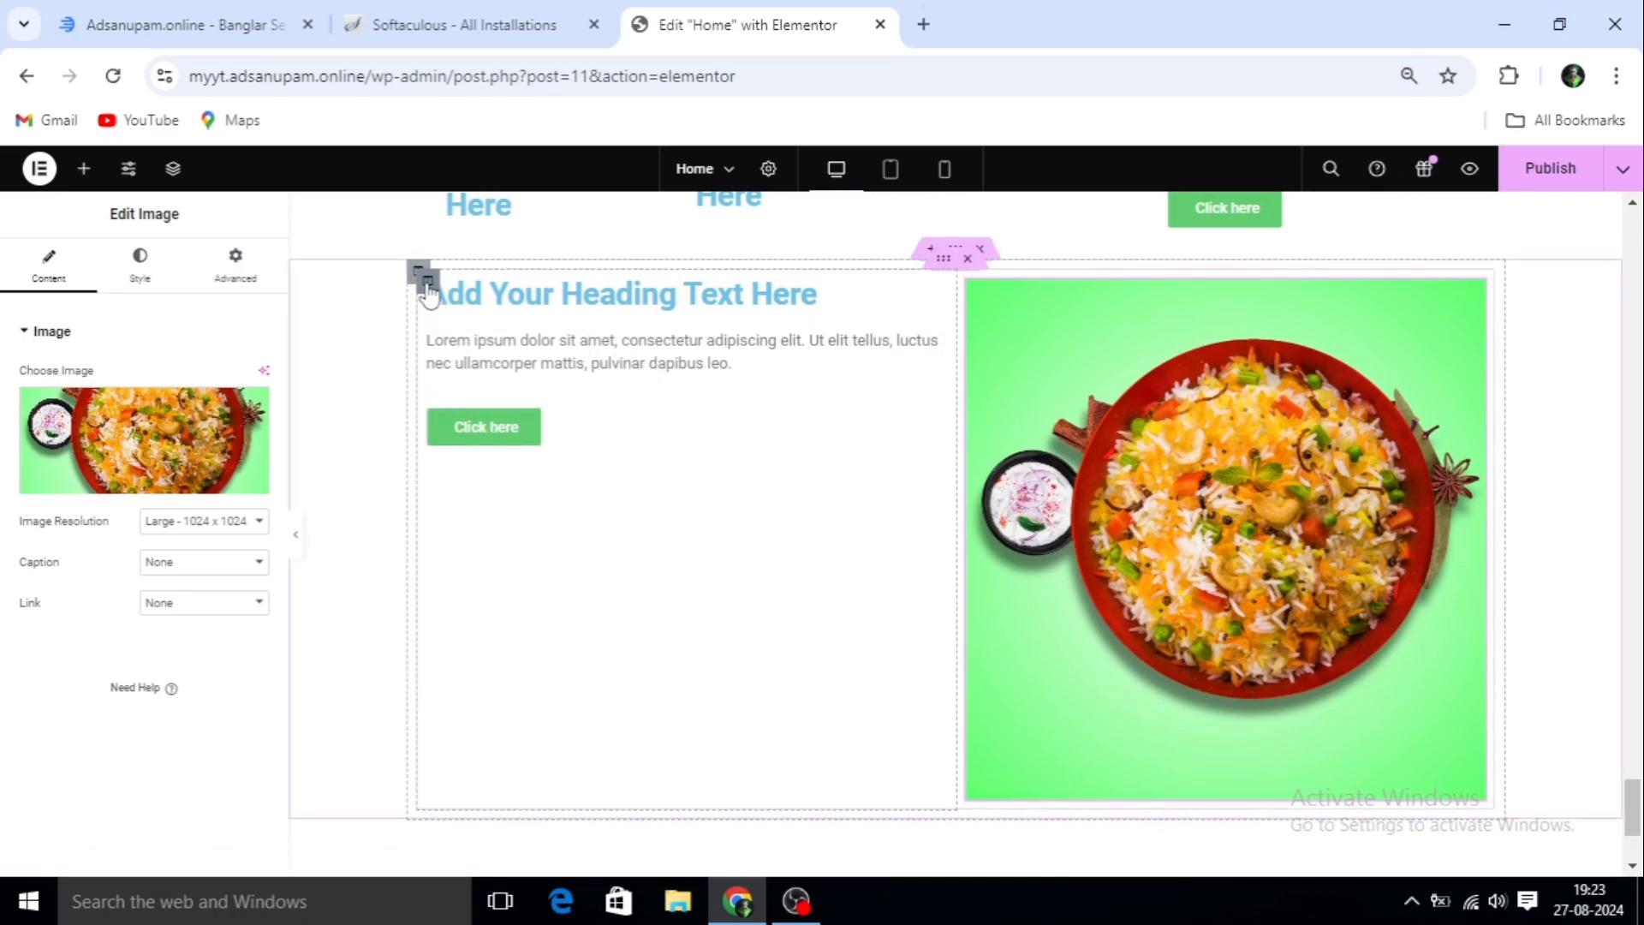
click(425, 283)
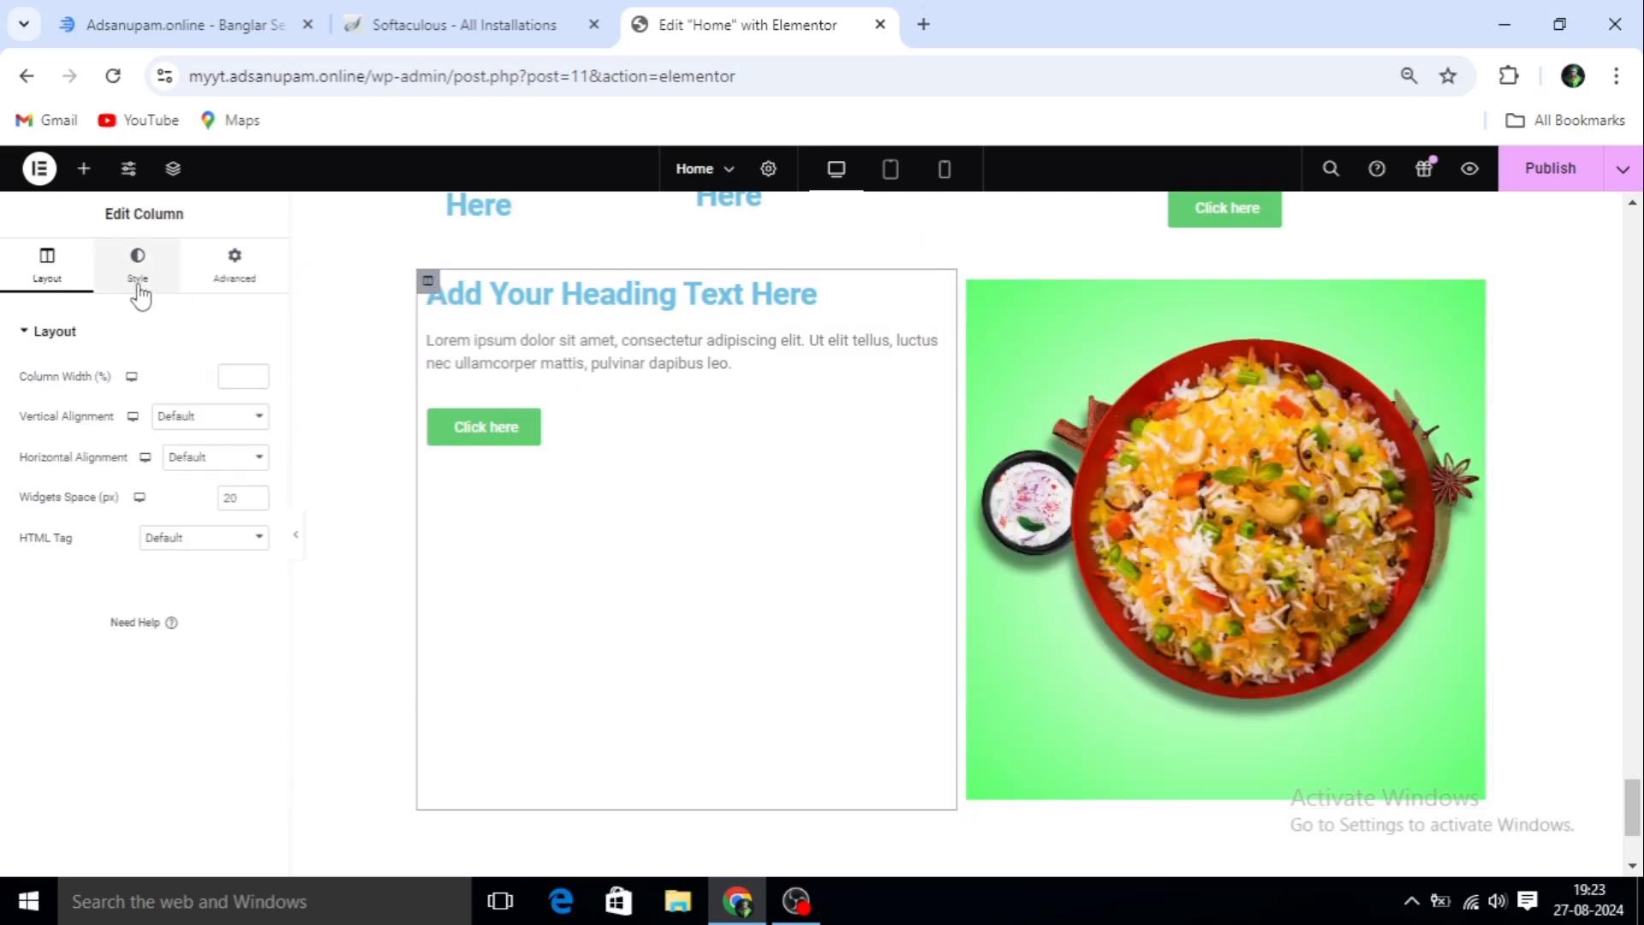
click(261, 418)
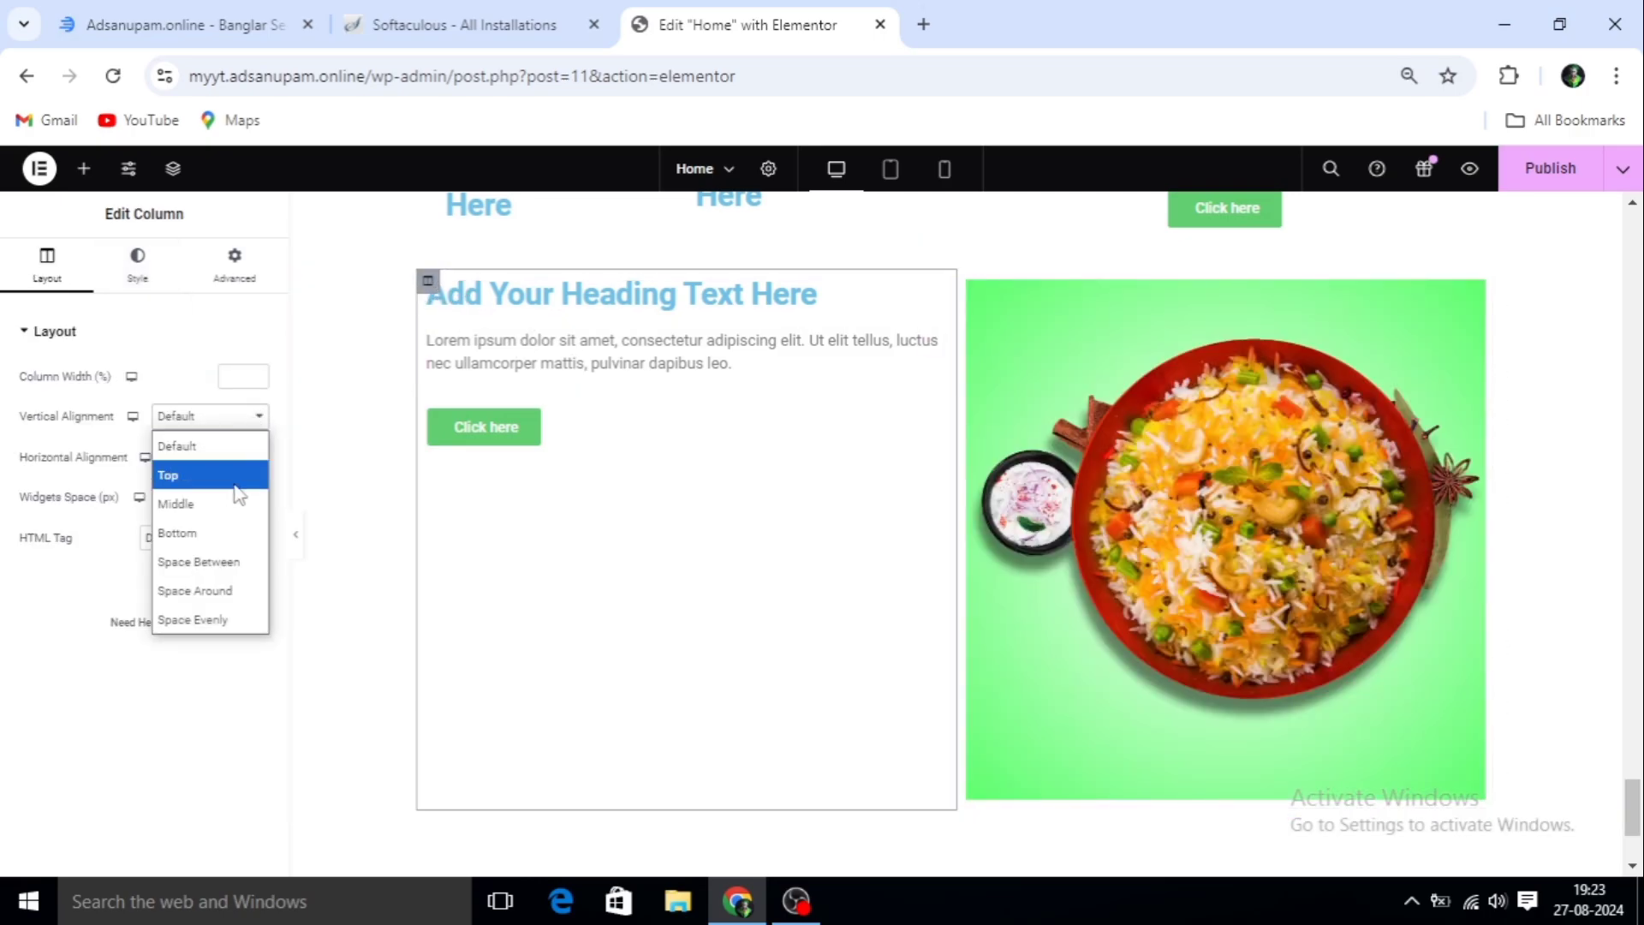
click(210, 506)
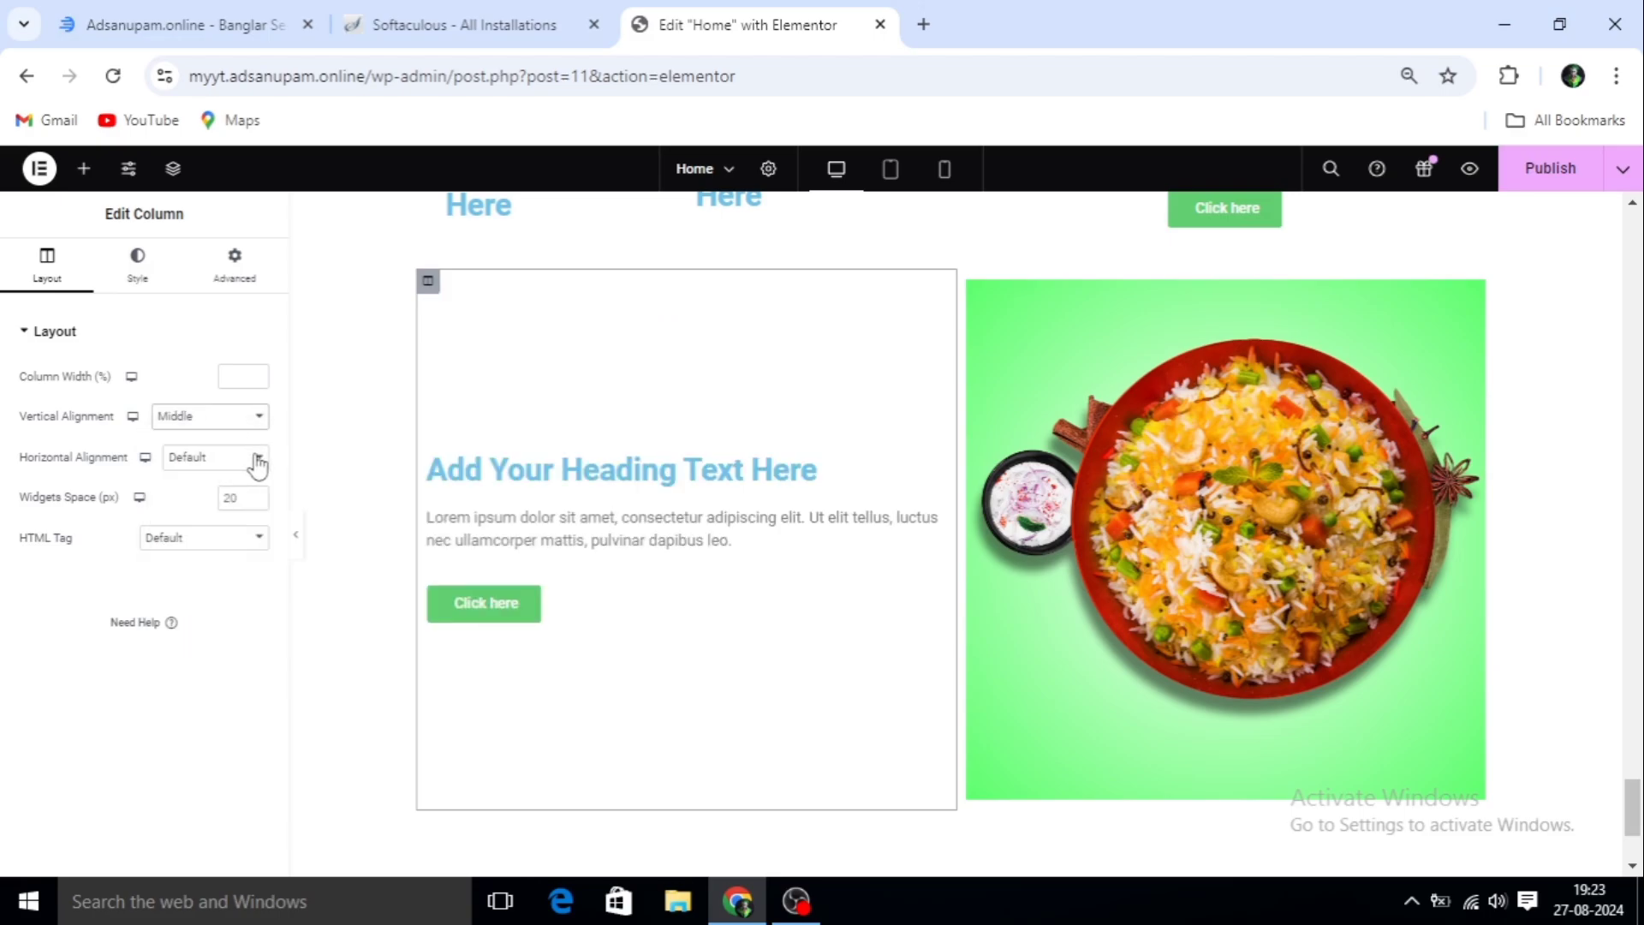
click(258, 458)
click(207, 545)
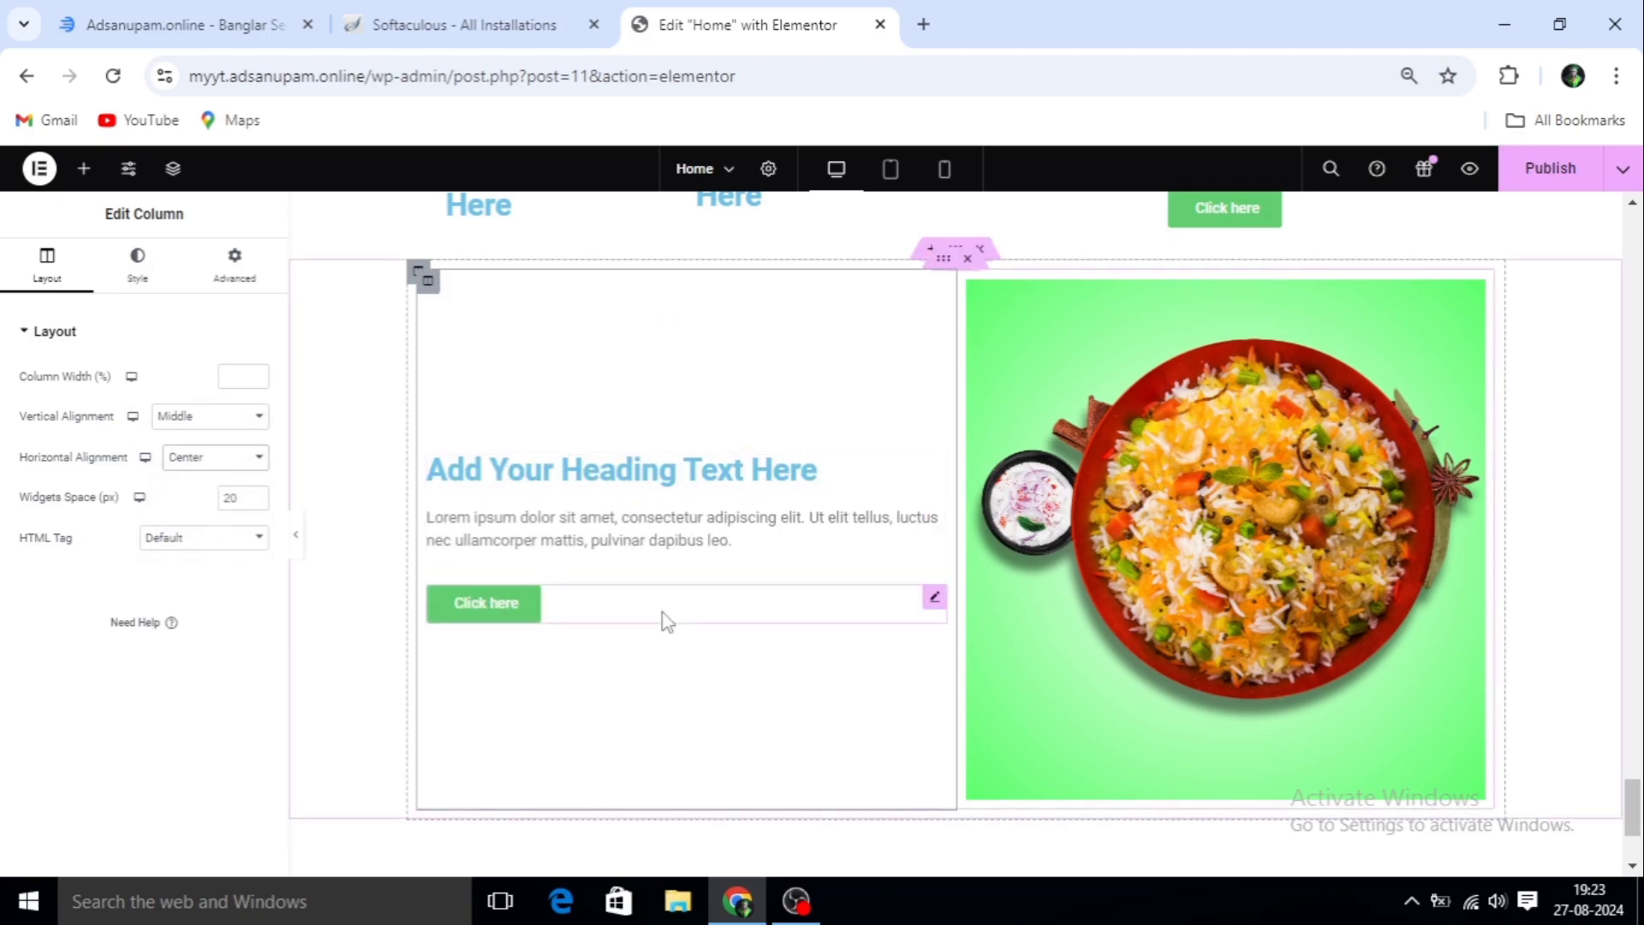
Center-align the heading and the text paragraph beside the rice dish image
click(934, 470)
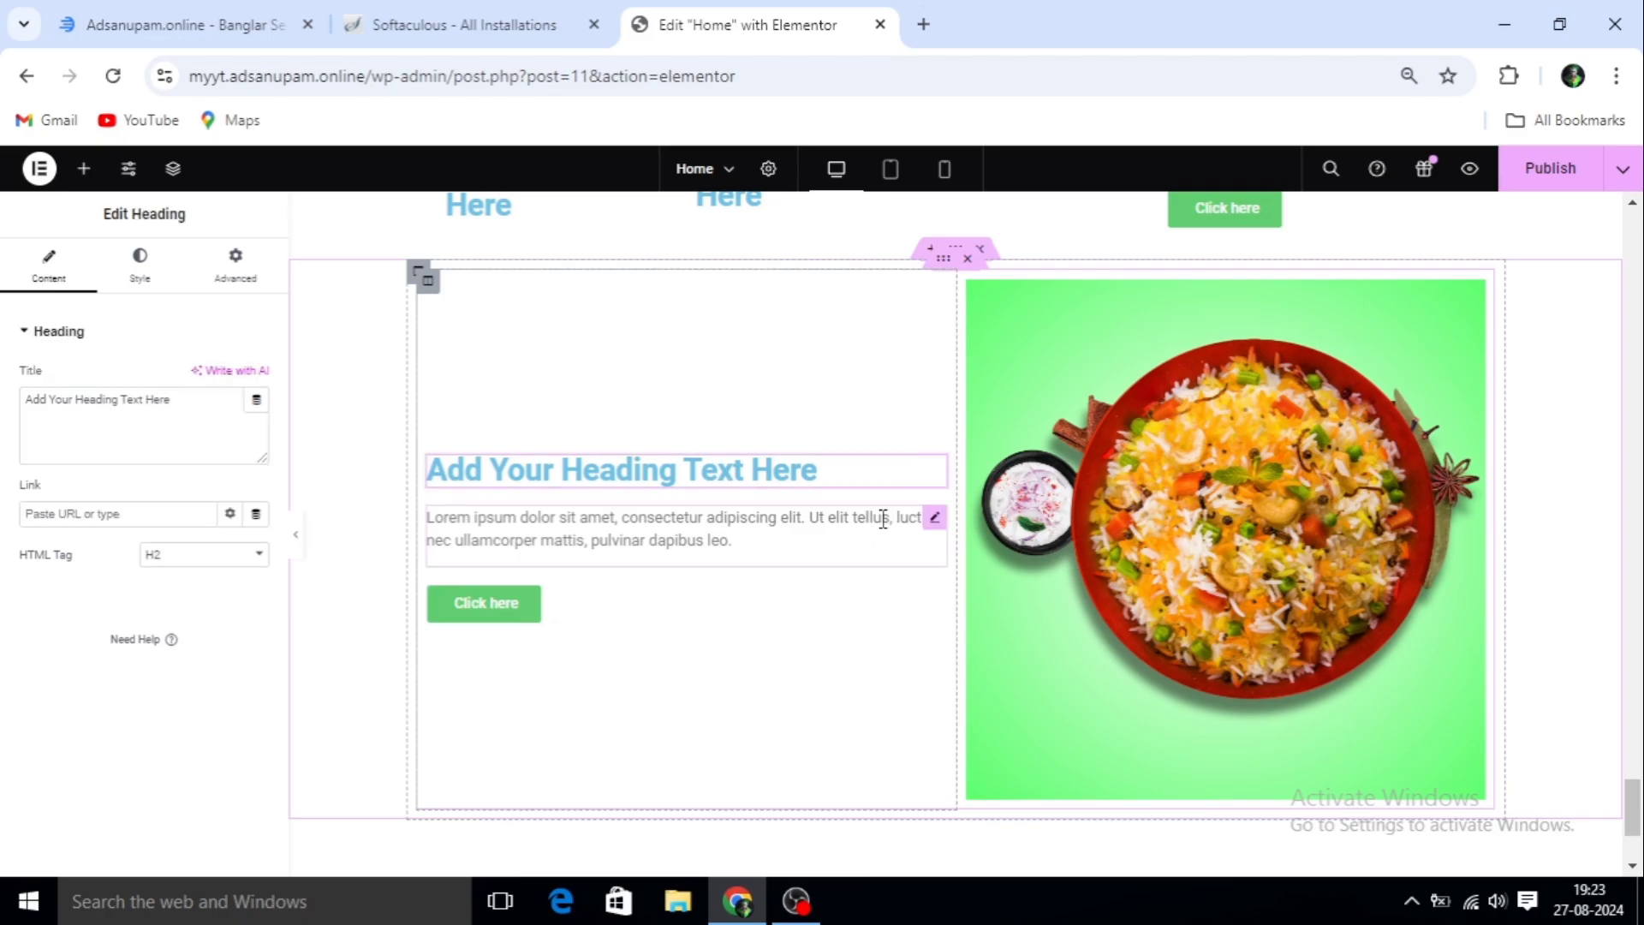
click(135, 267)
click(205, 380)
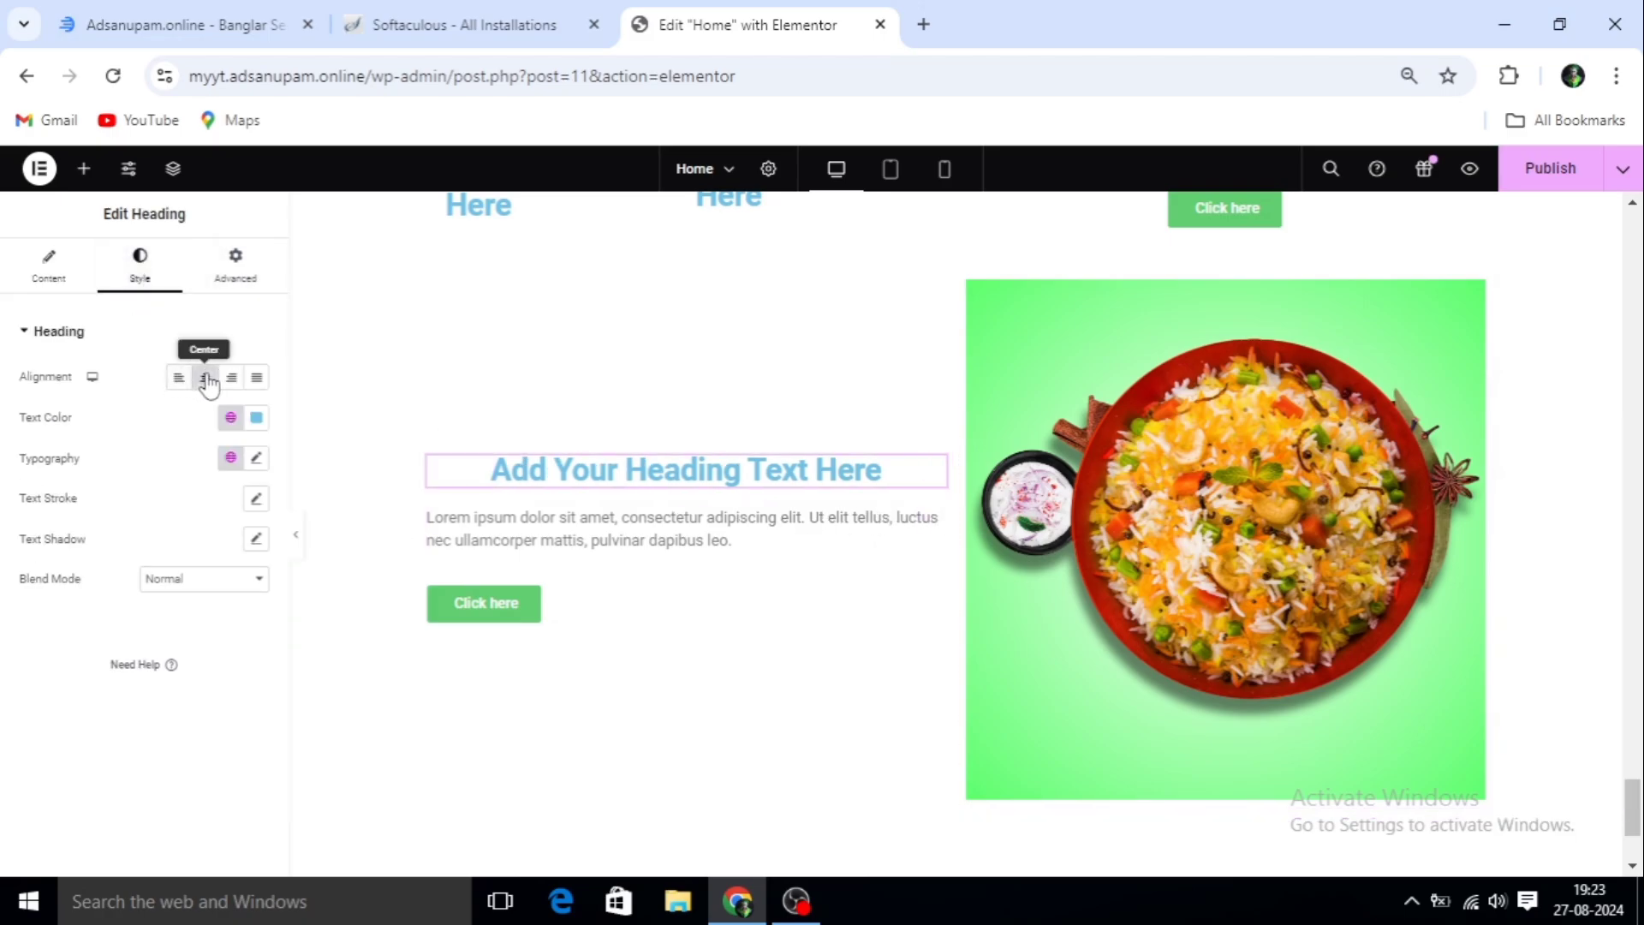
click(937, 521)
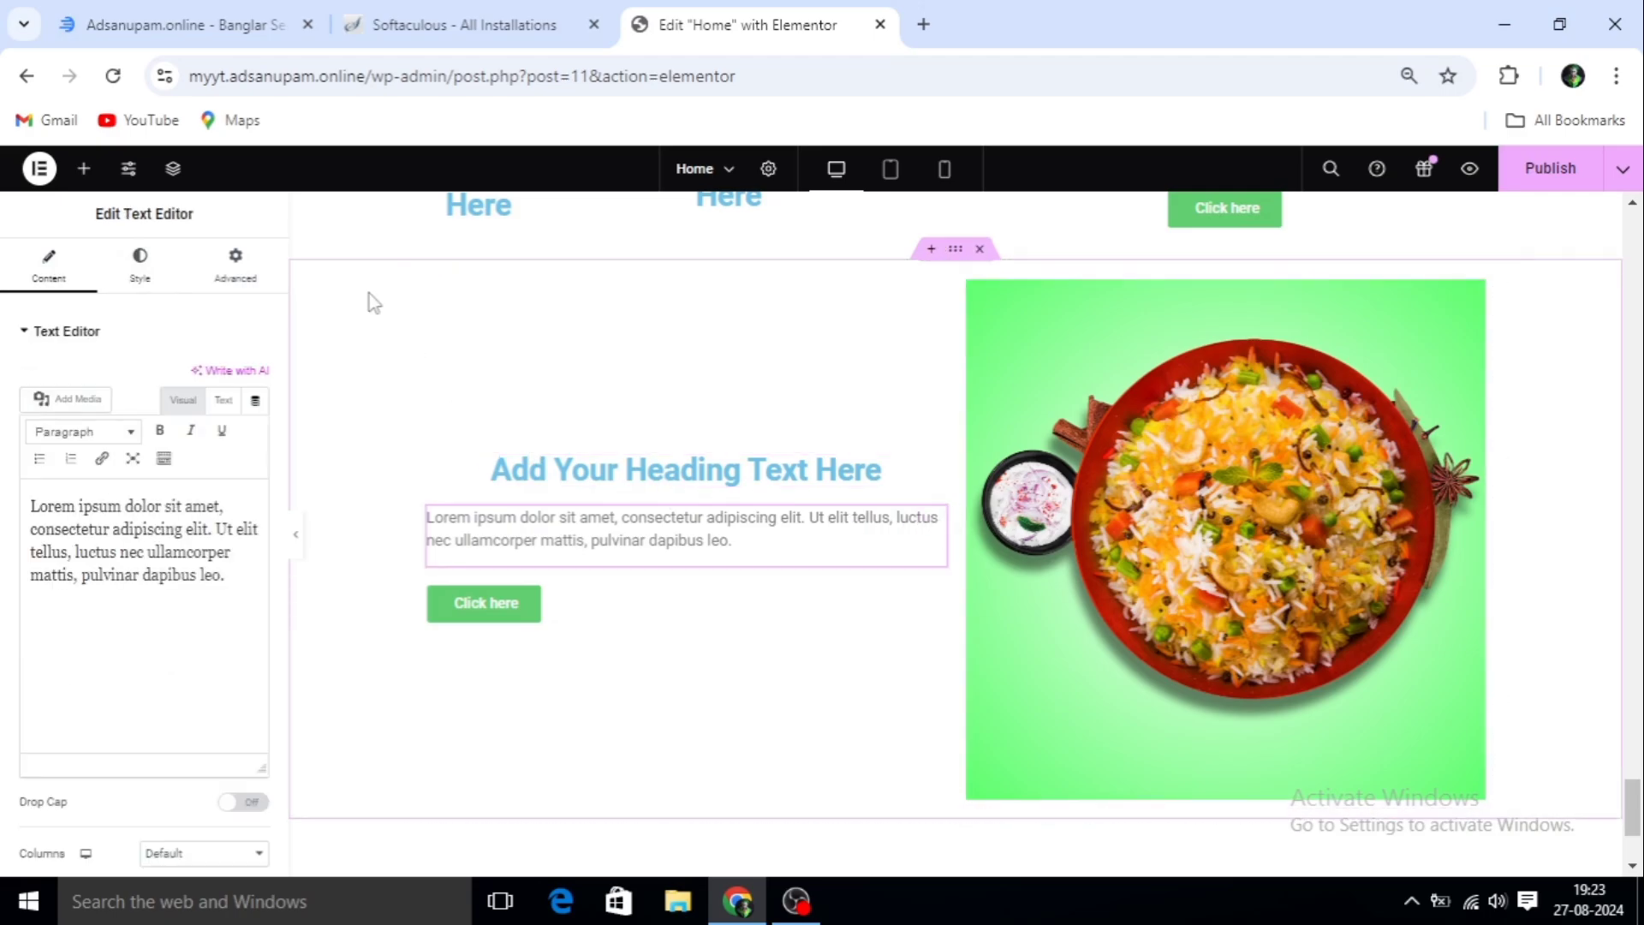
click(141, 270)
click(206, 378)
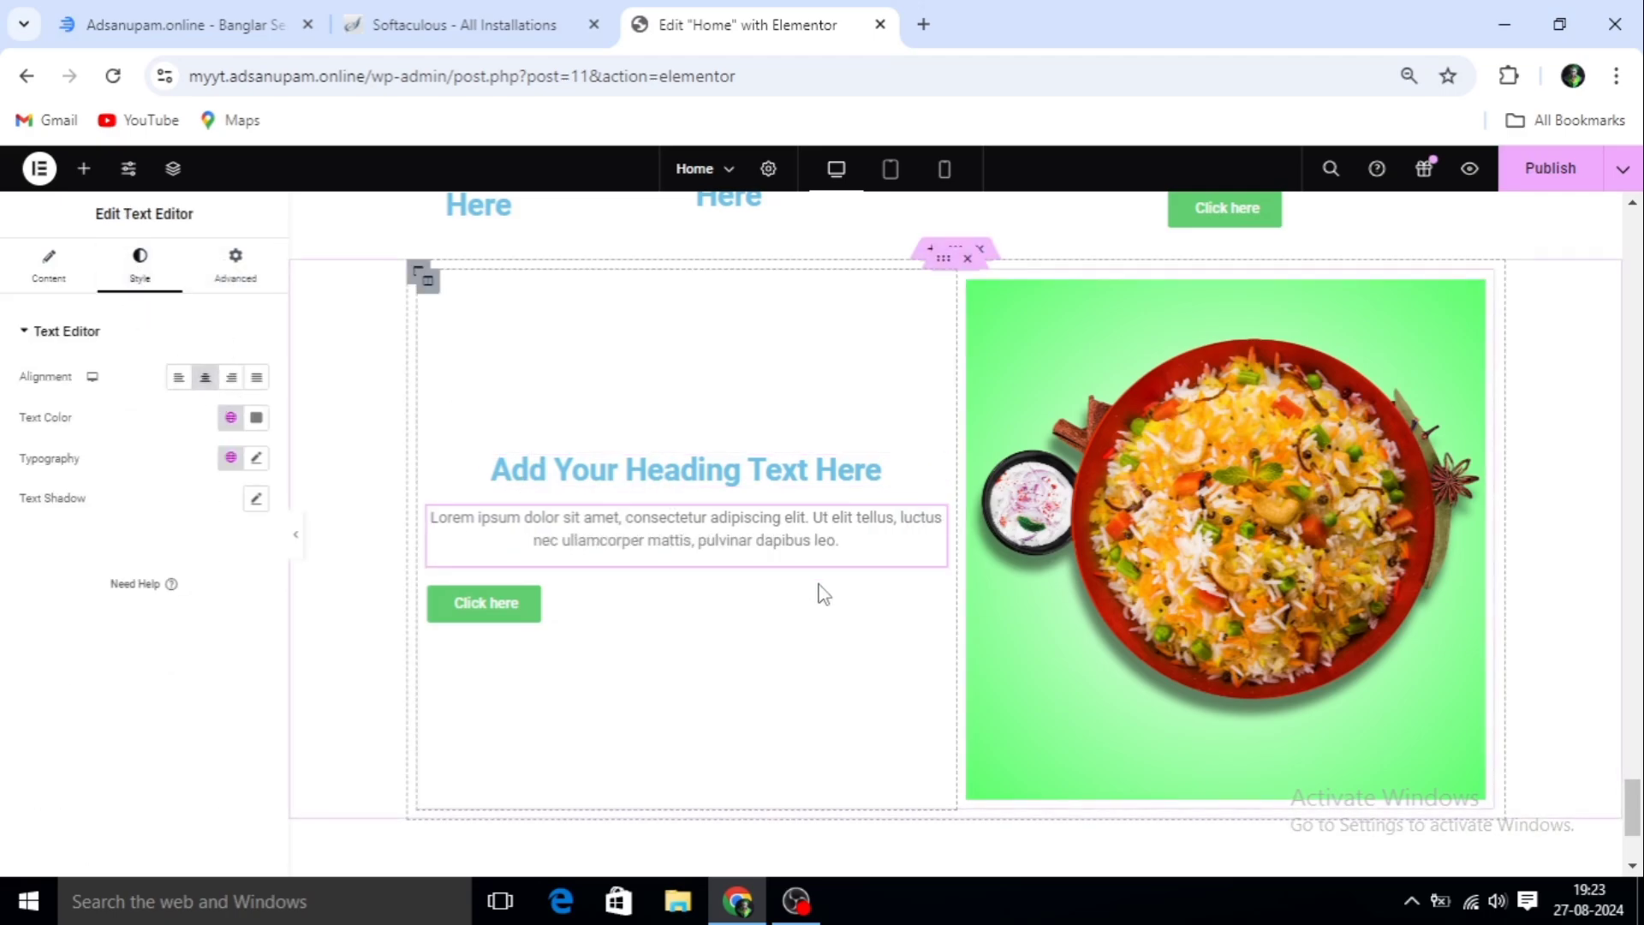
Set the position of the button beside the rice dish image to center
click(910, 608)
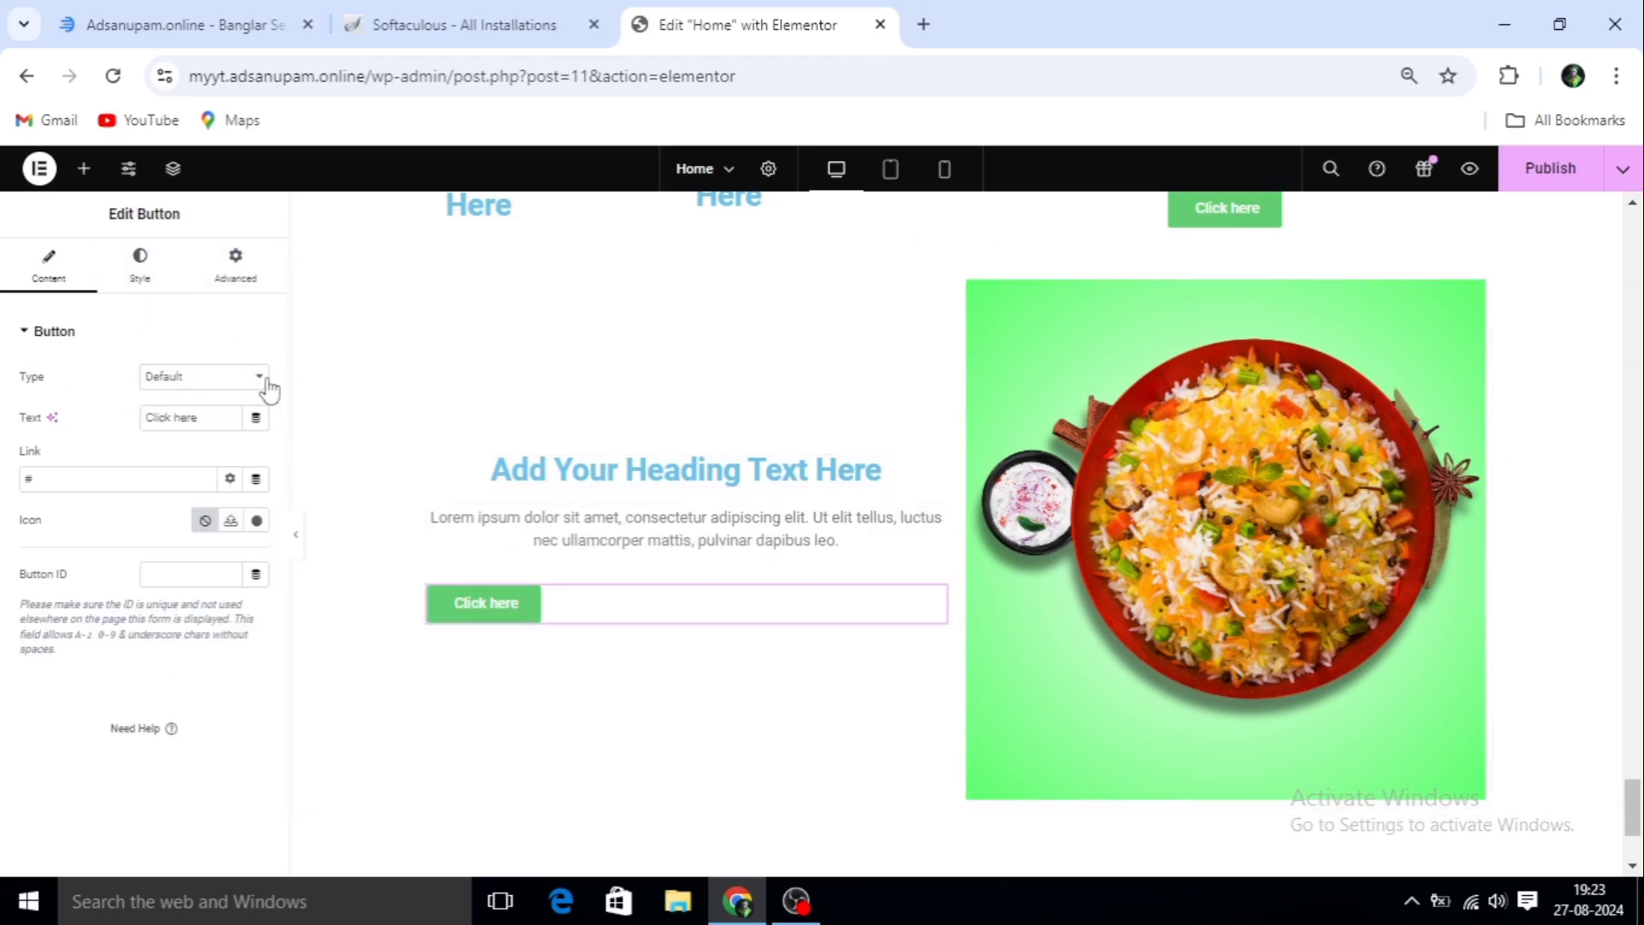
click(261, 379)
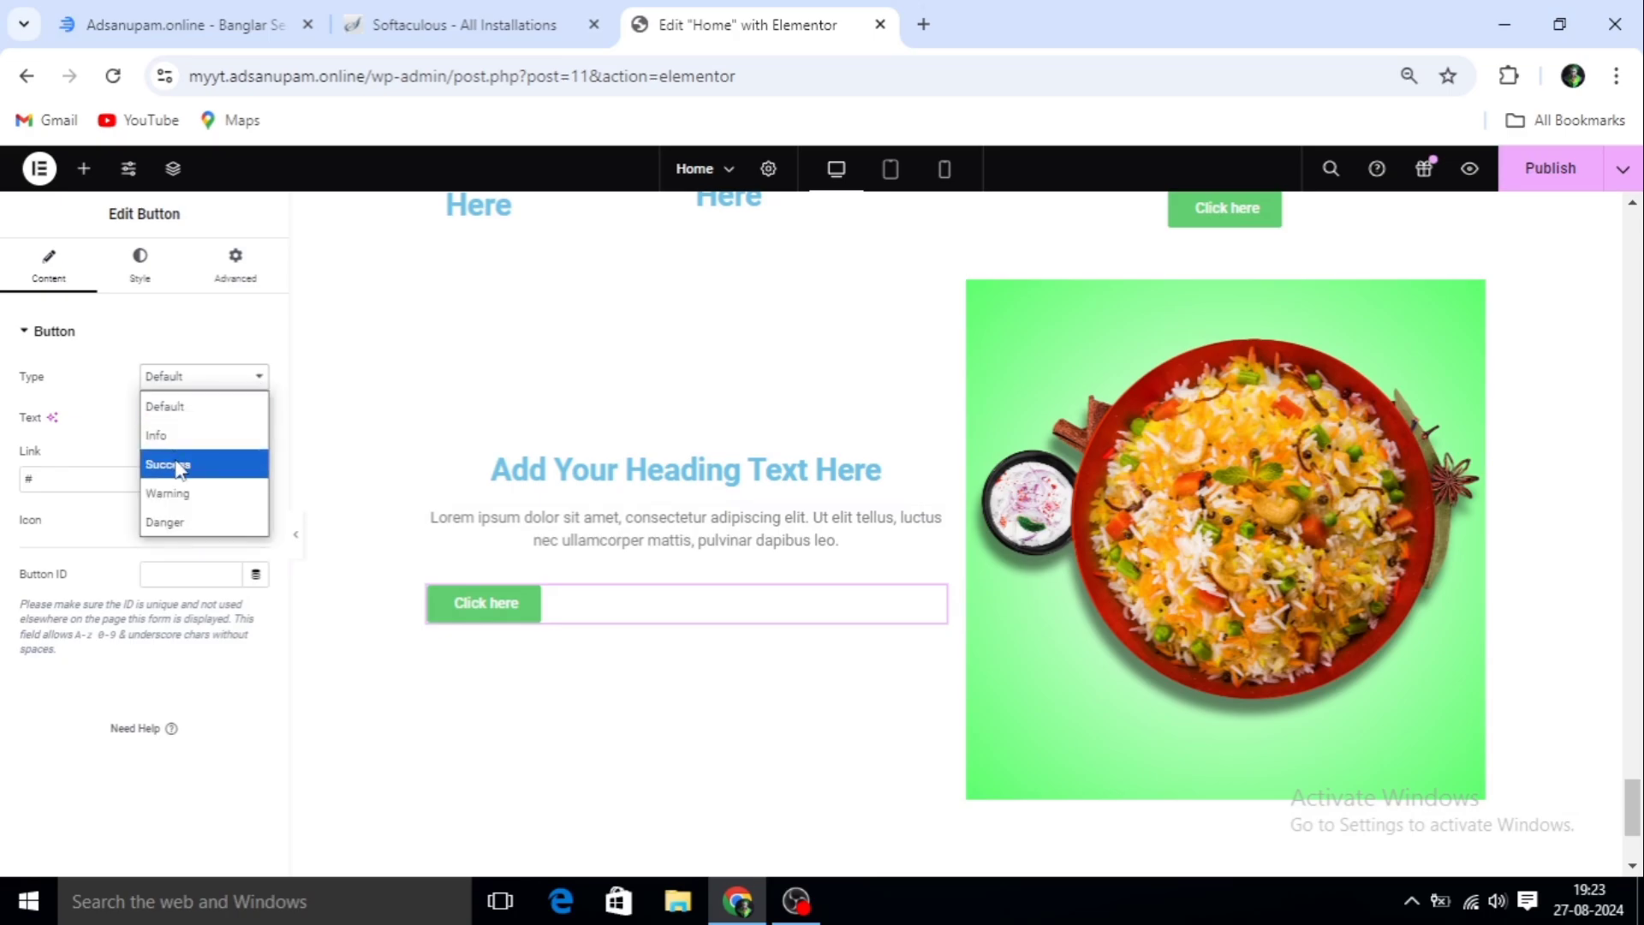
click(160, 287)
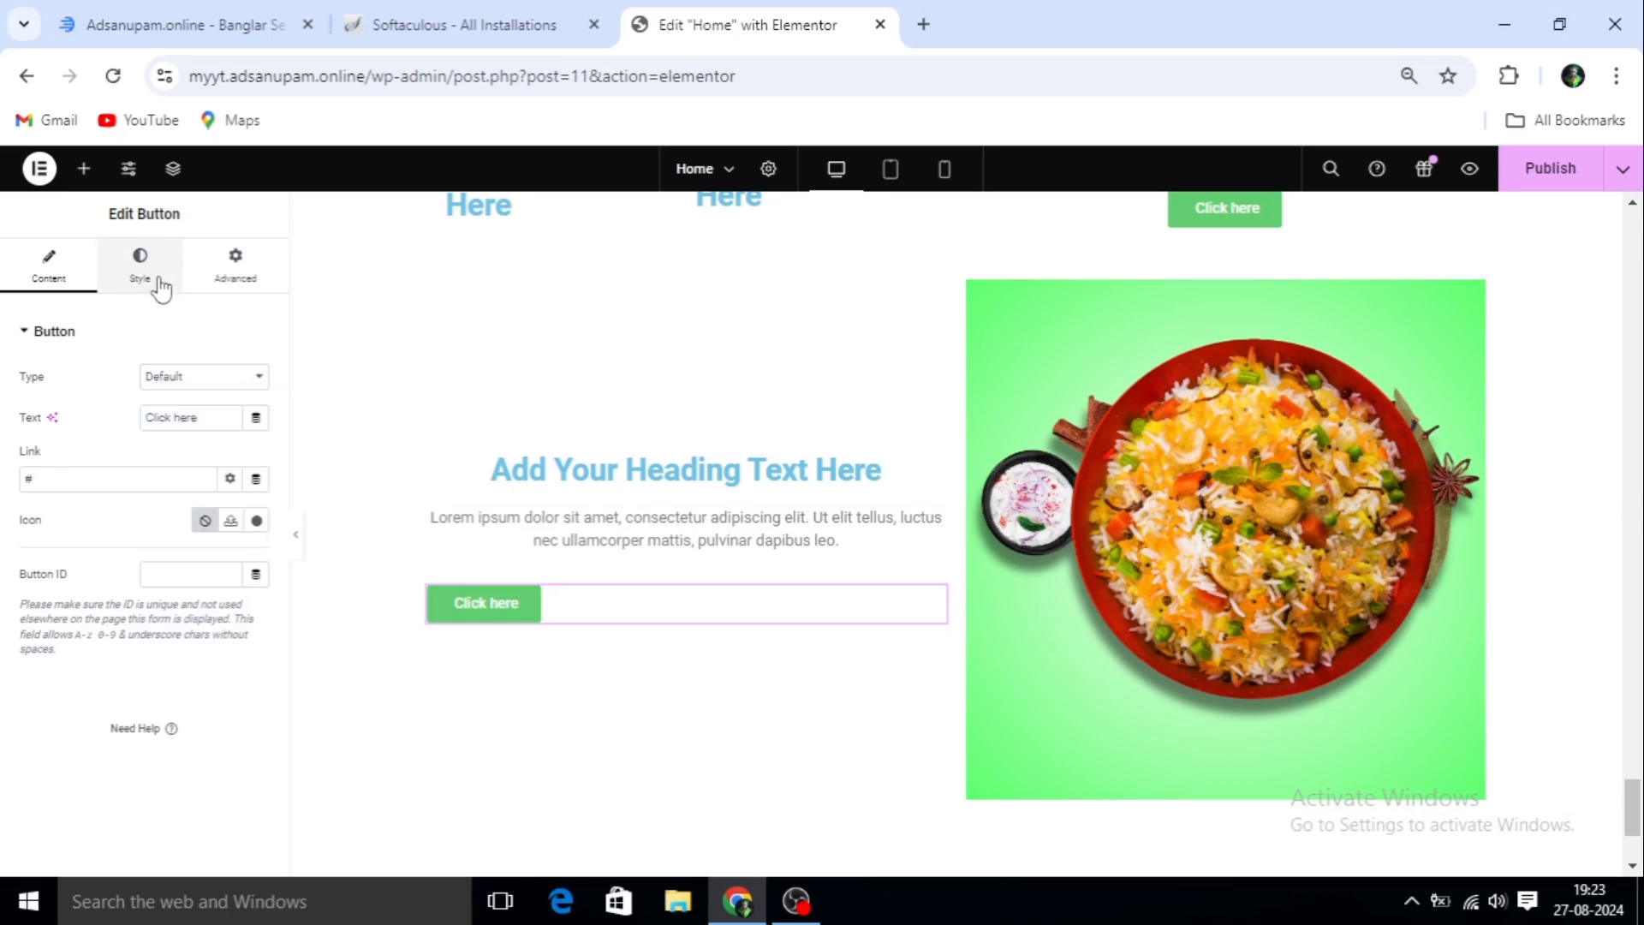
click(142, 266)
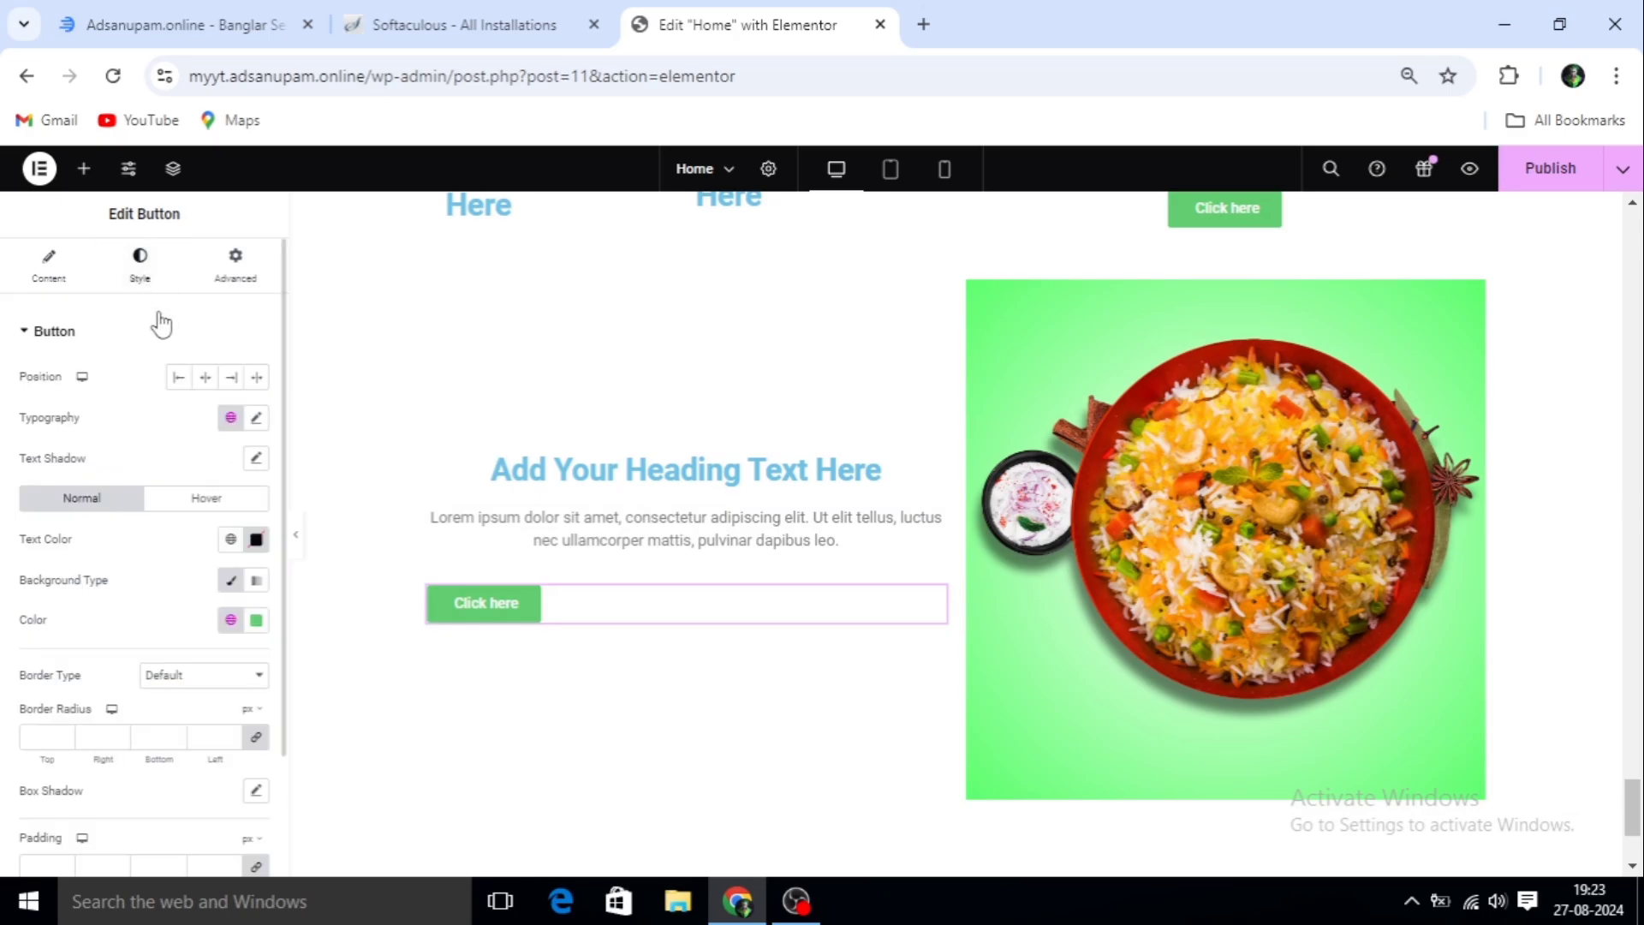
click(204, 377)
Give the inner section holding the rice dish image a classic background in a solid medium blue
scroll(748, 503, down, 3)
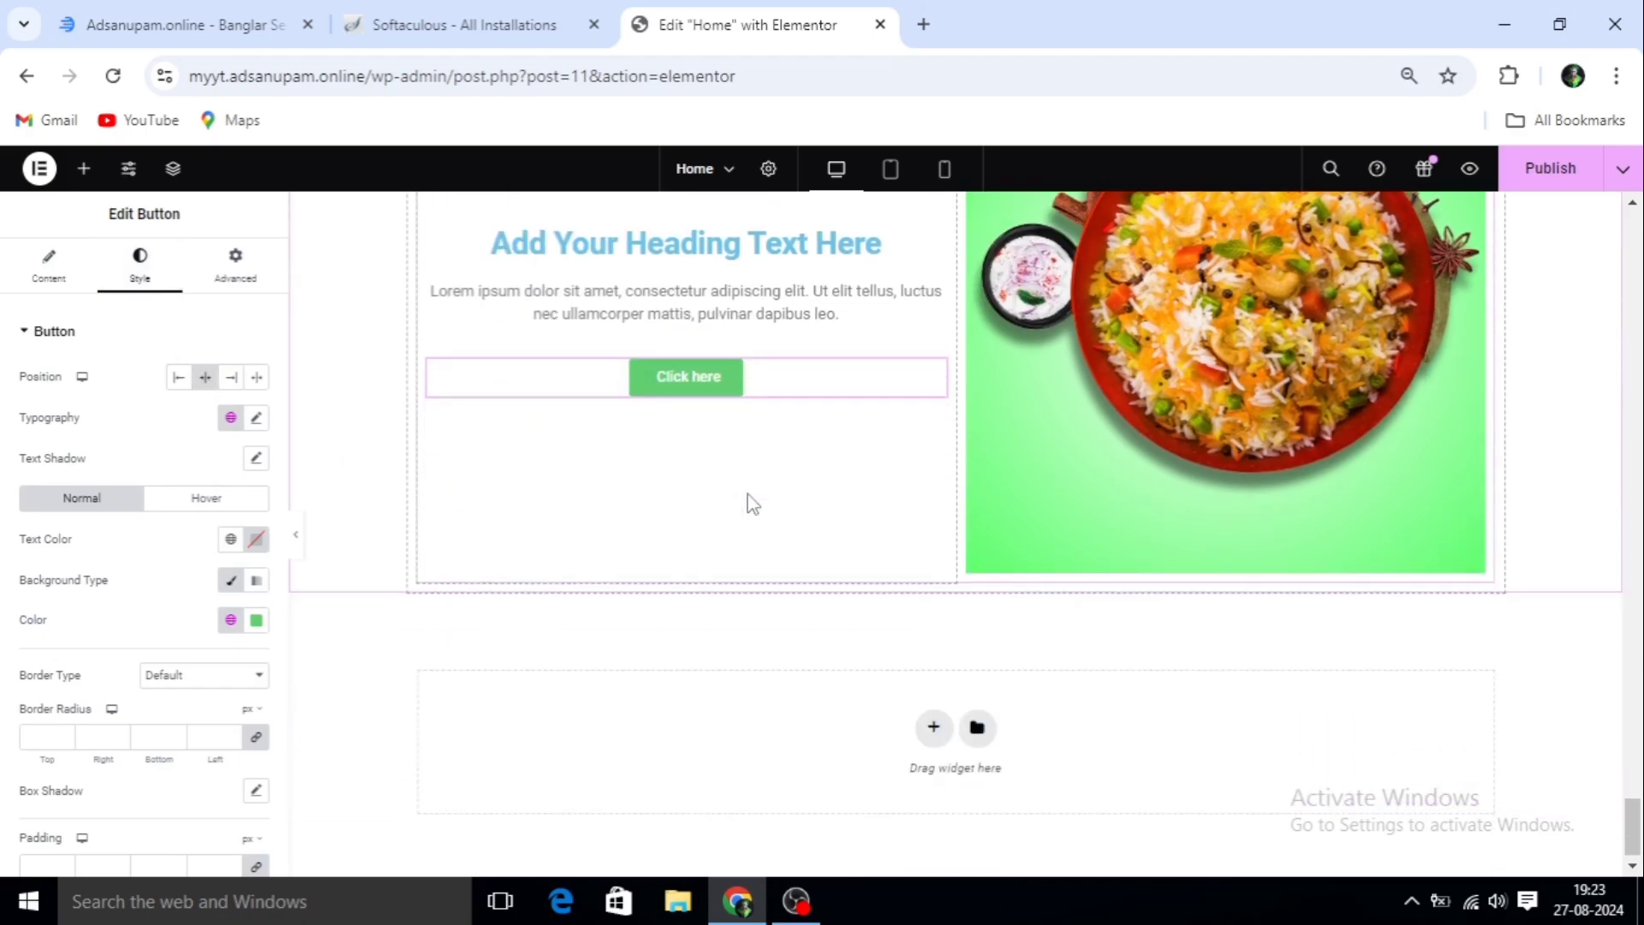
scroll(757, 499, up, 4)
scroll(891, 565, down, 3)
scroll(908, 540, up, 3)
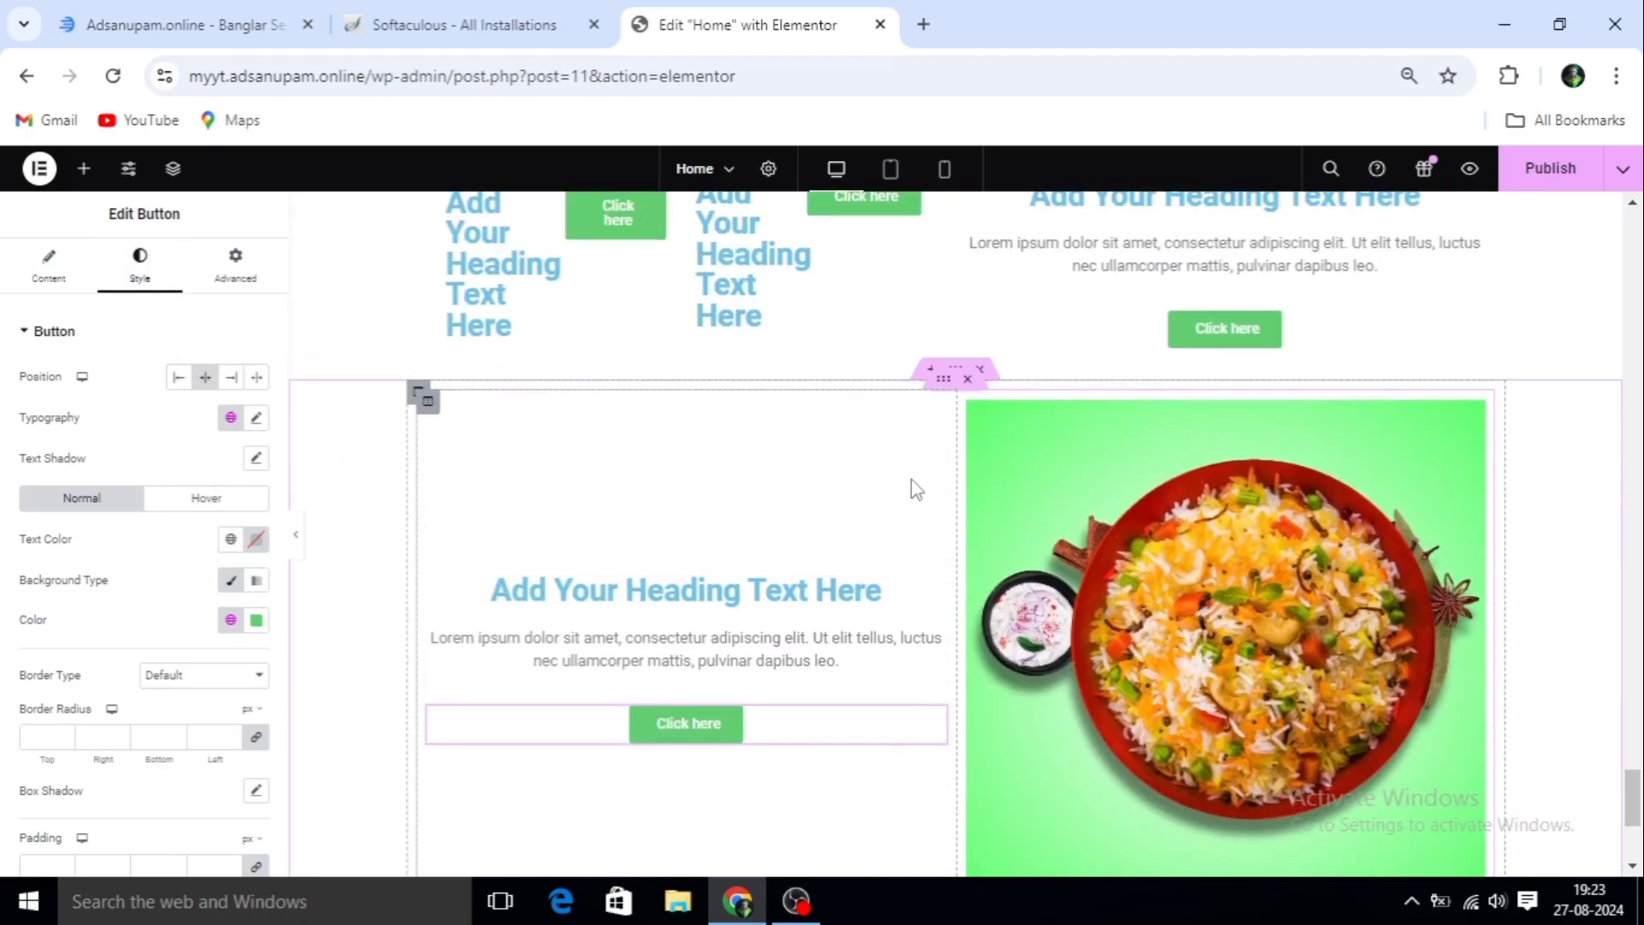
click(943, 379)
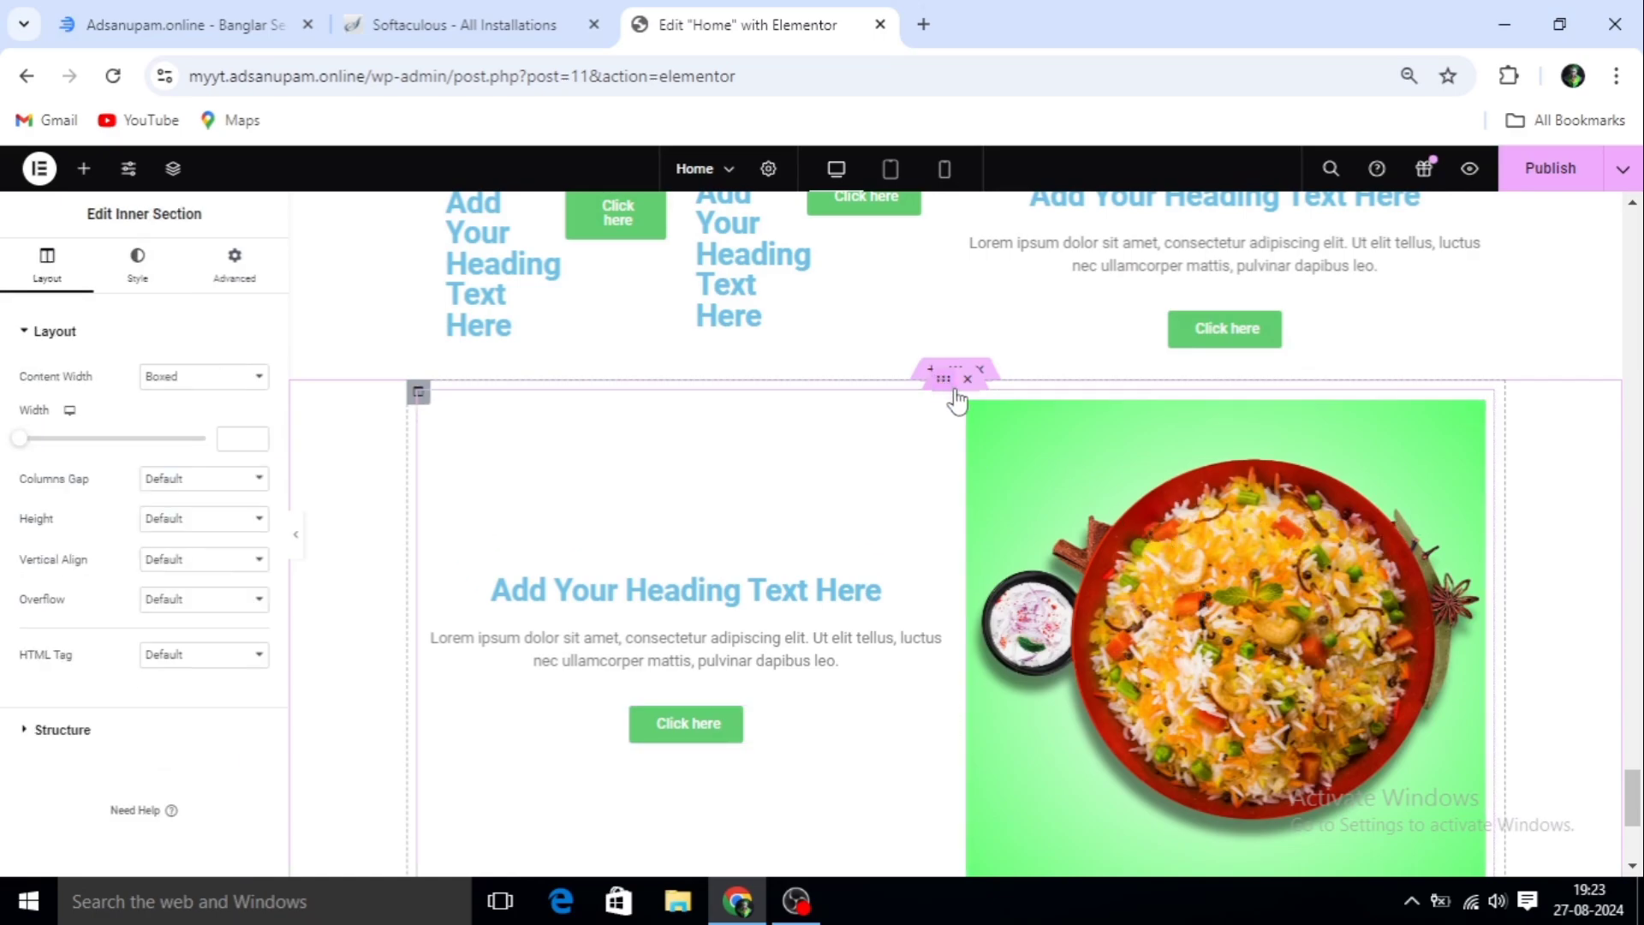
click(141, 272)
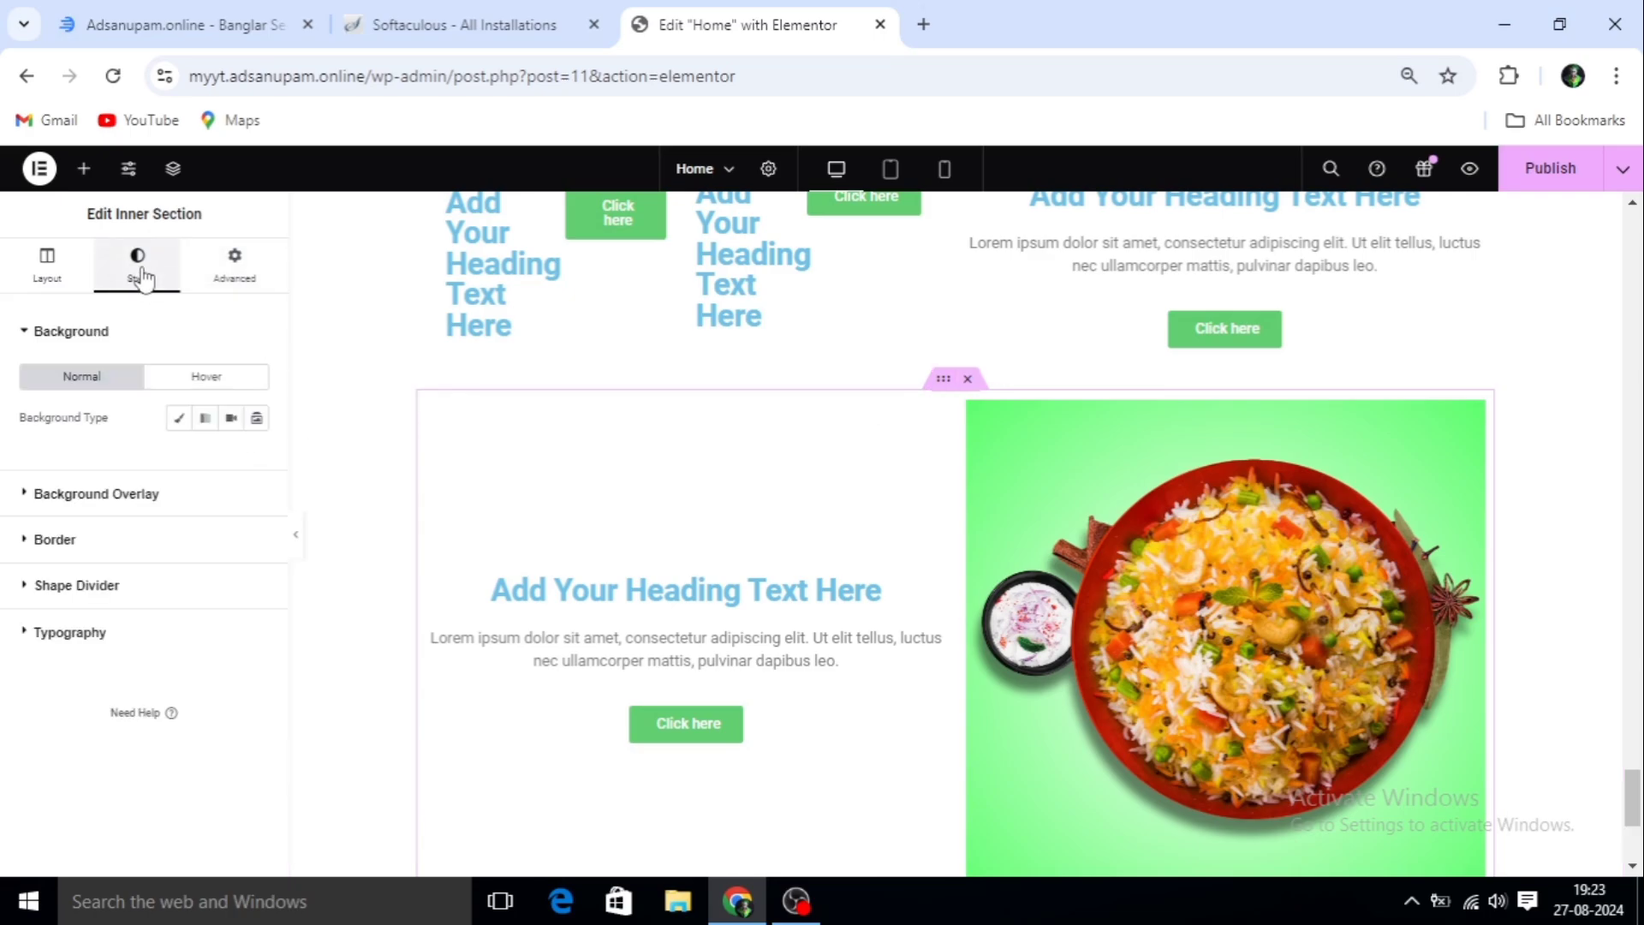
click(180, 420)
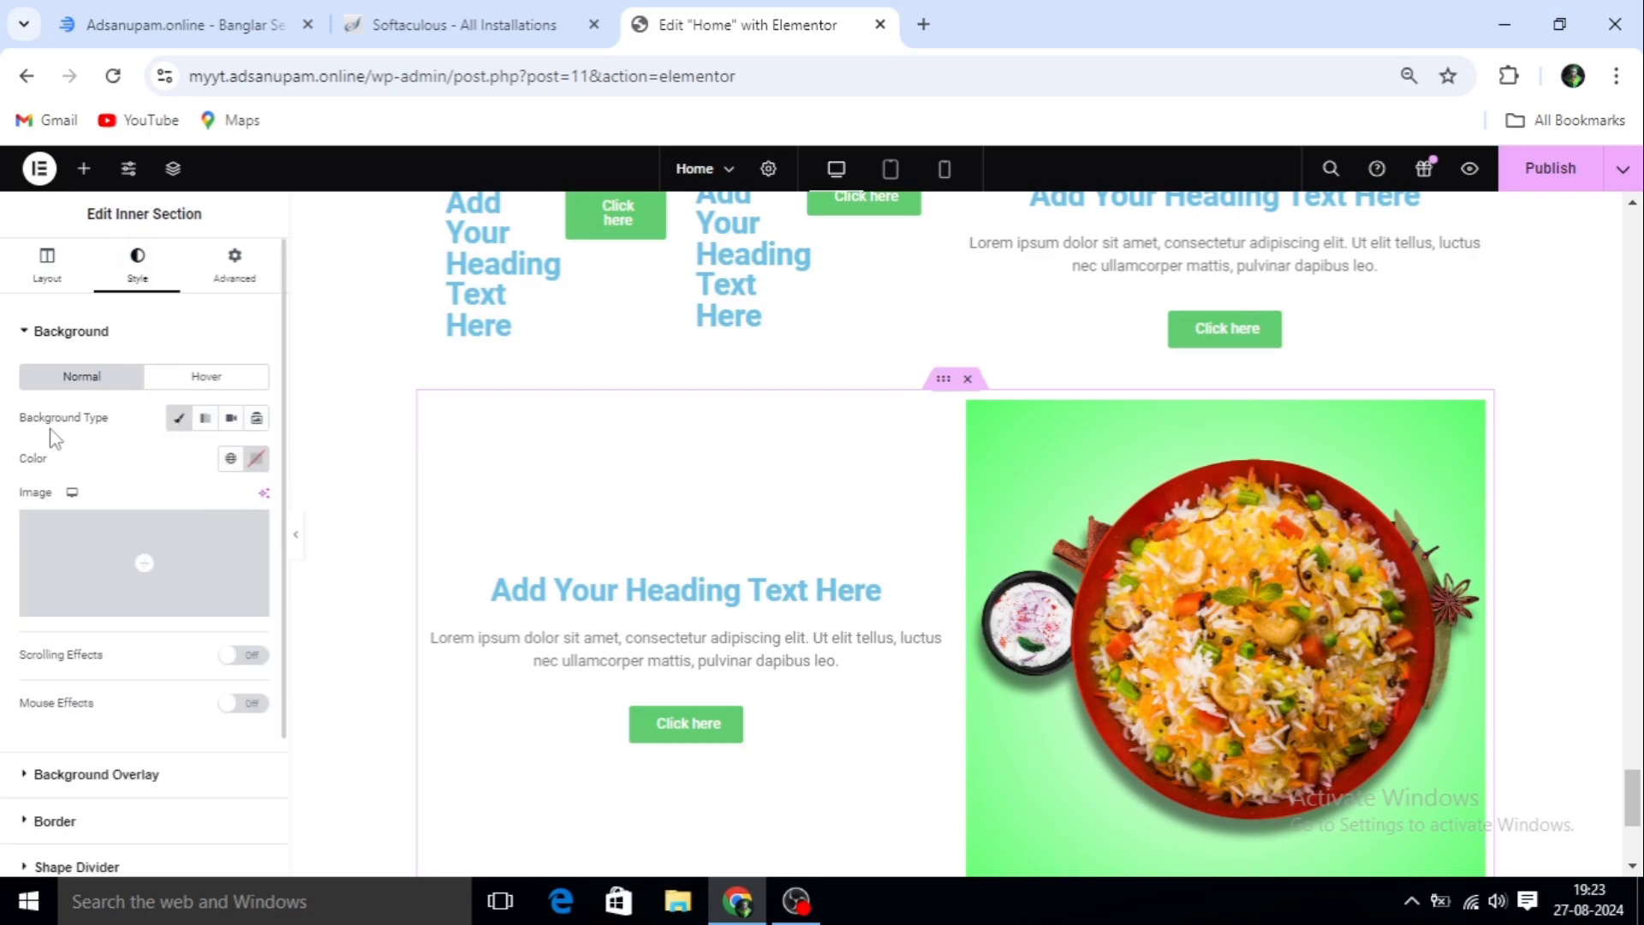
click(256, 460)
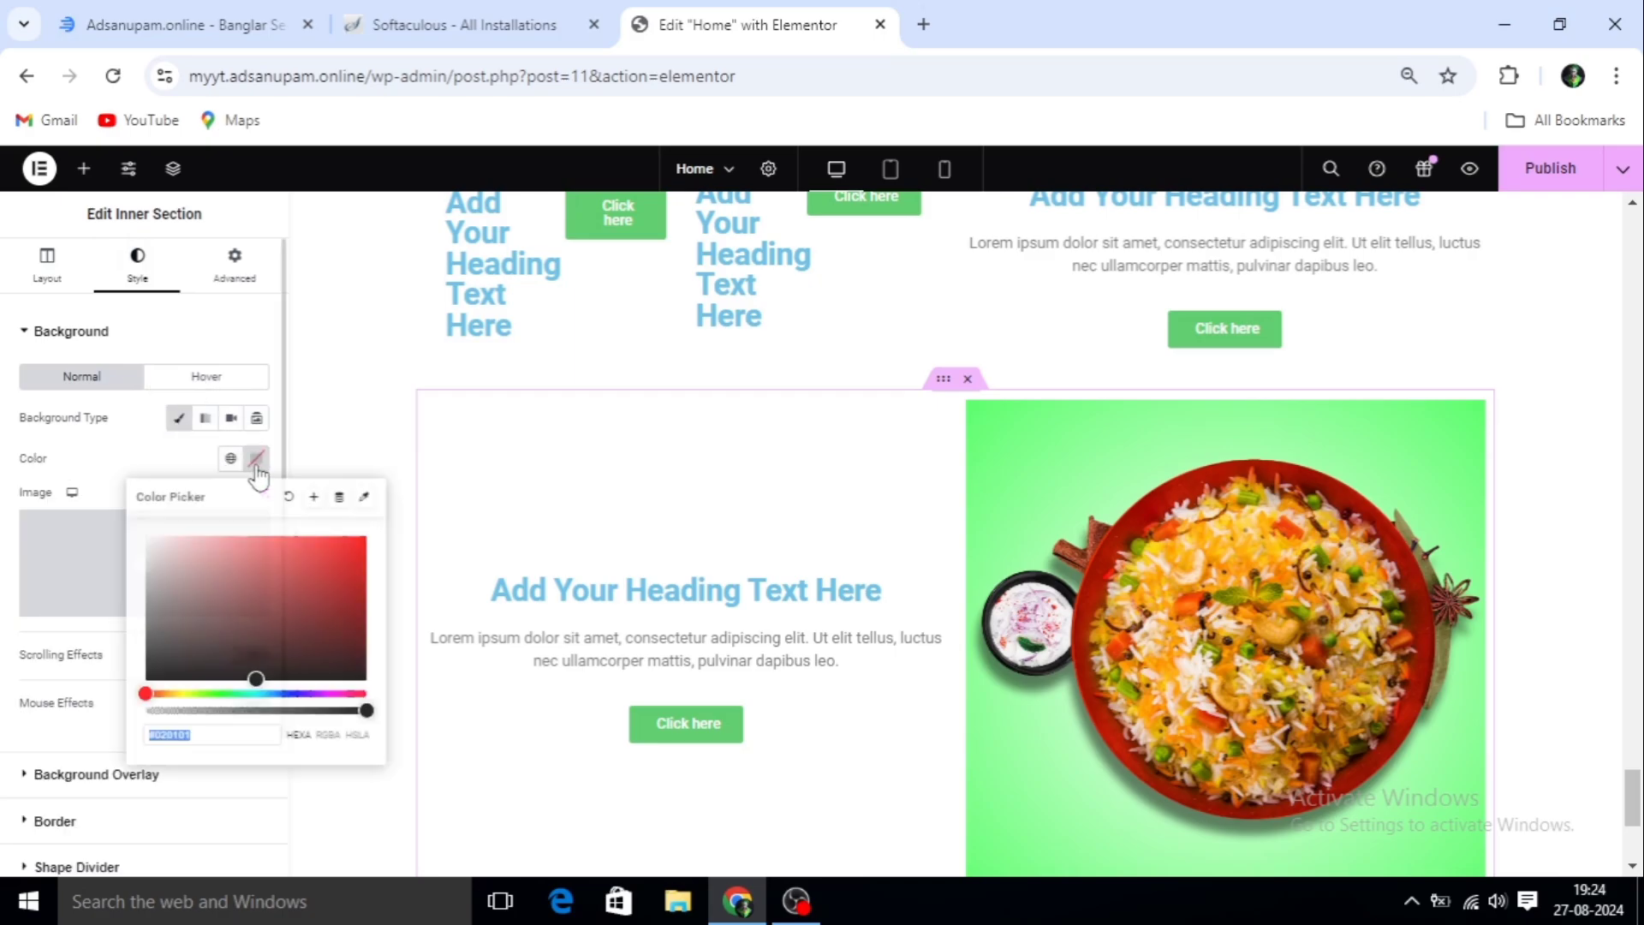
drag(264, 676, 275, 653)
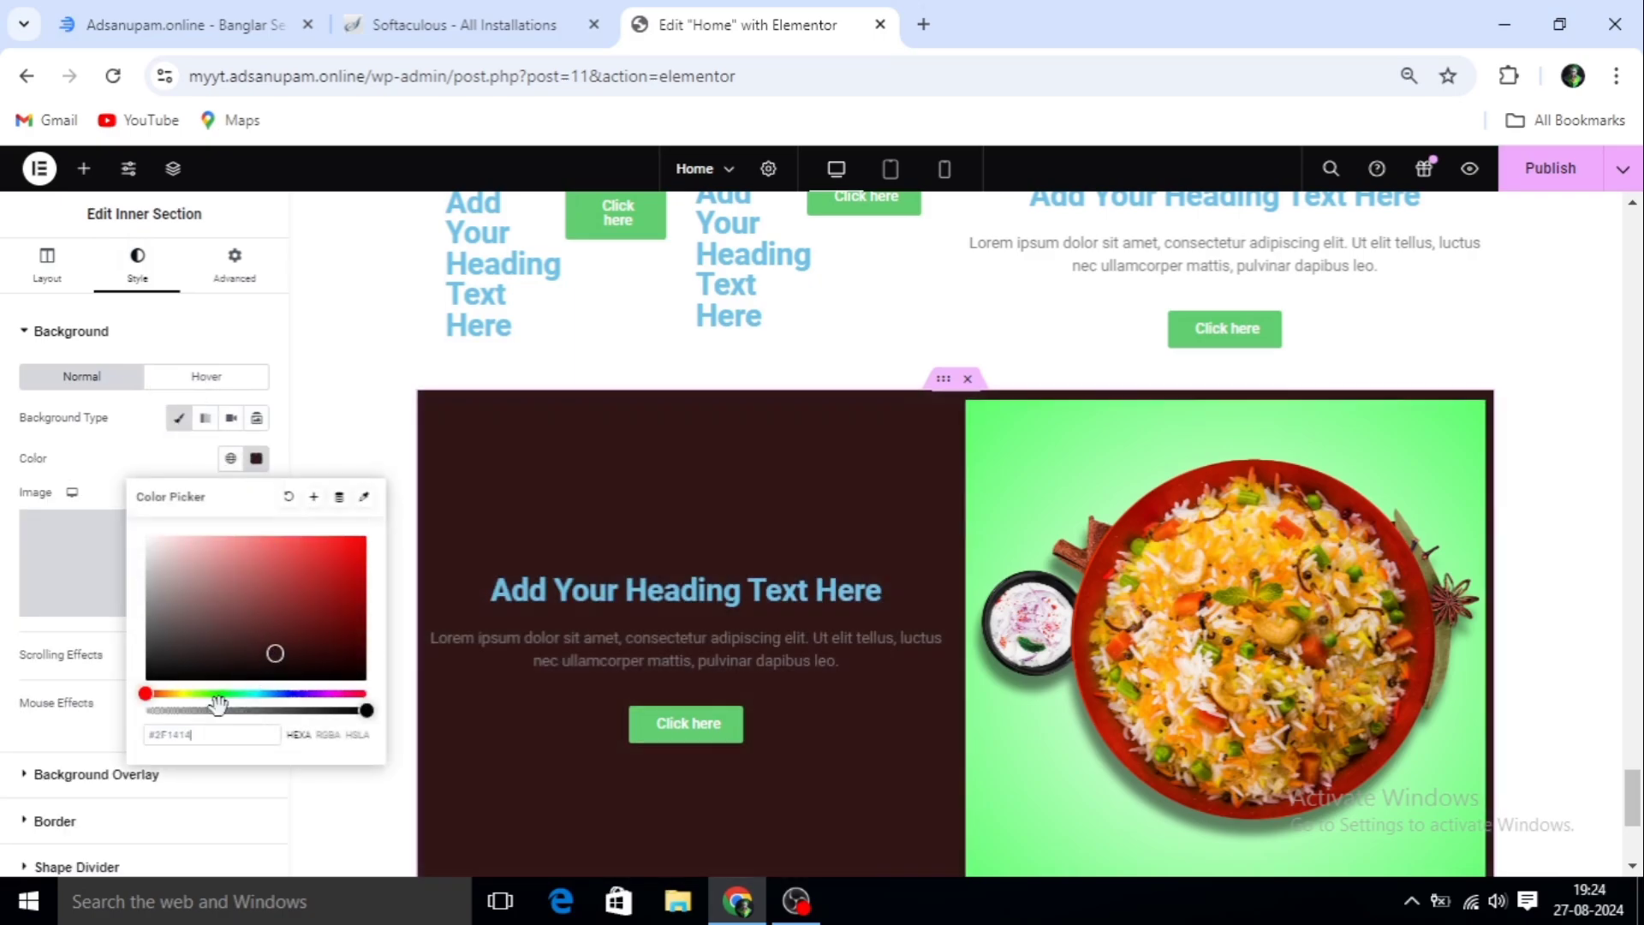
click(280, 694)
drag(273, 655, 303, 573)
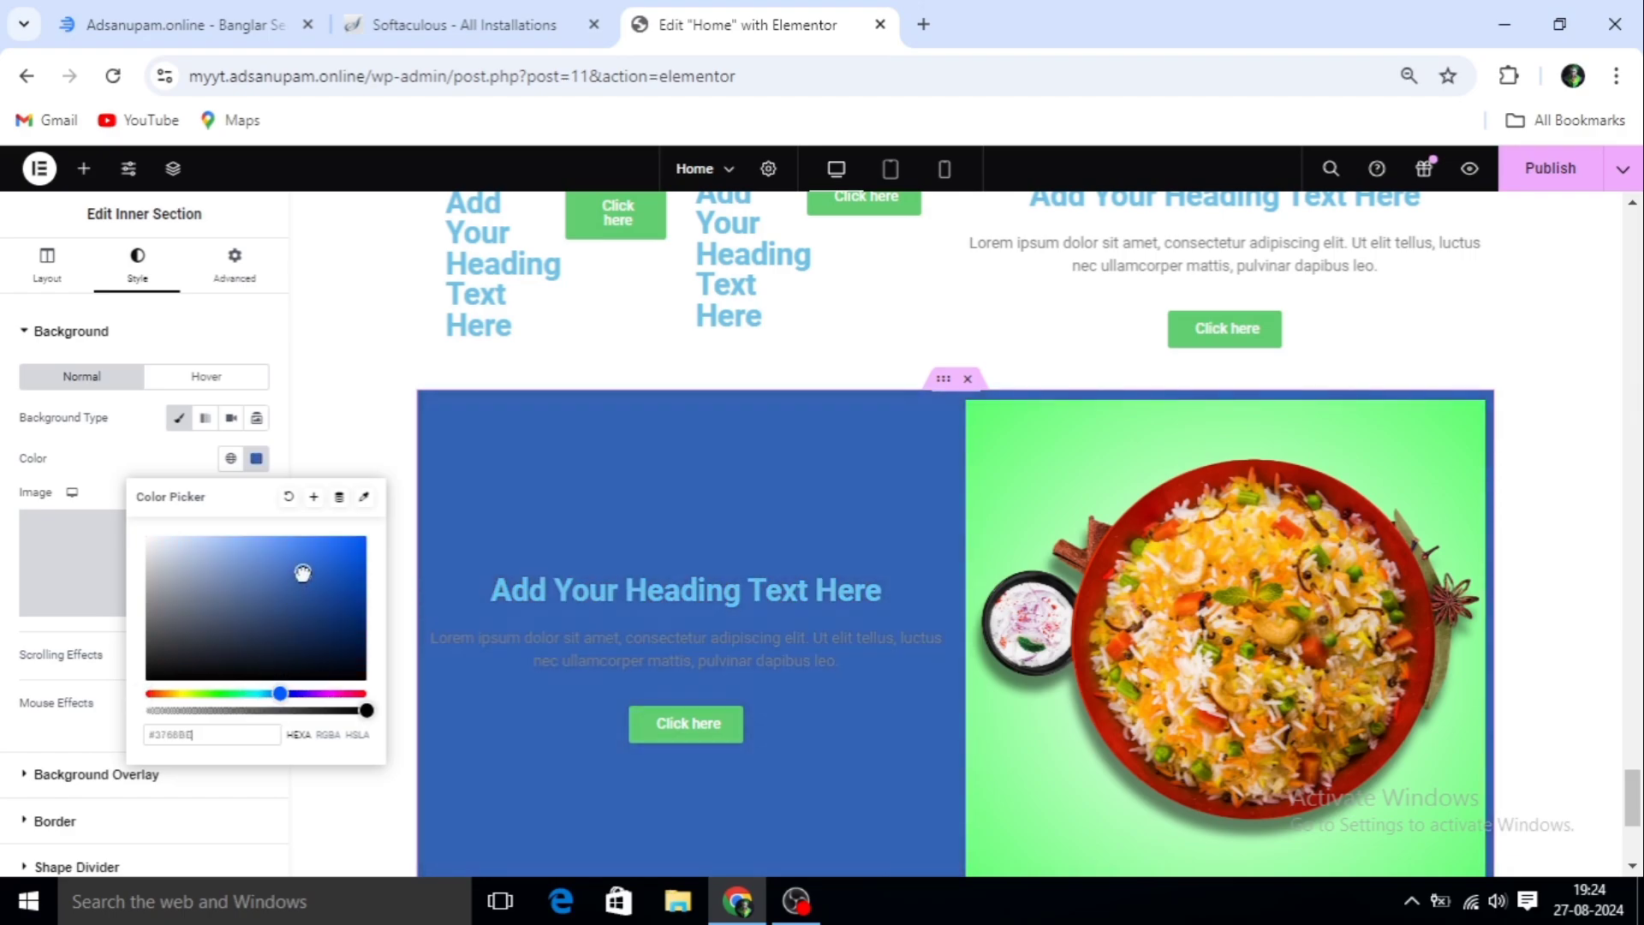
scroll(962, 478, down, 3)
scroll(1064, 610, up, 3)
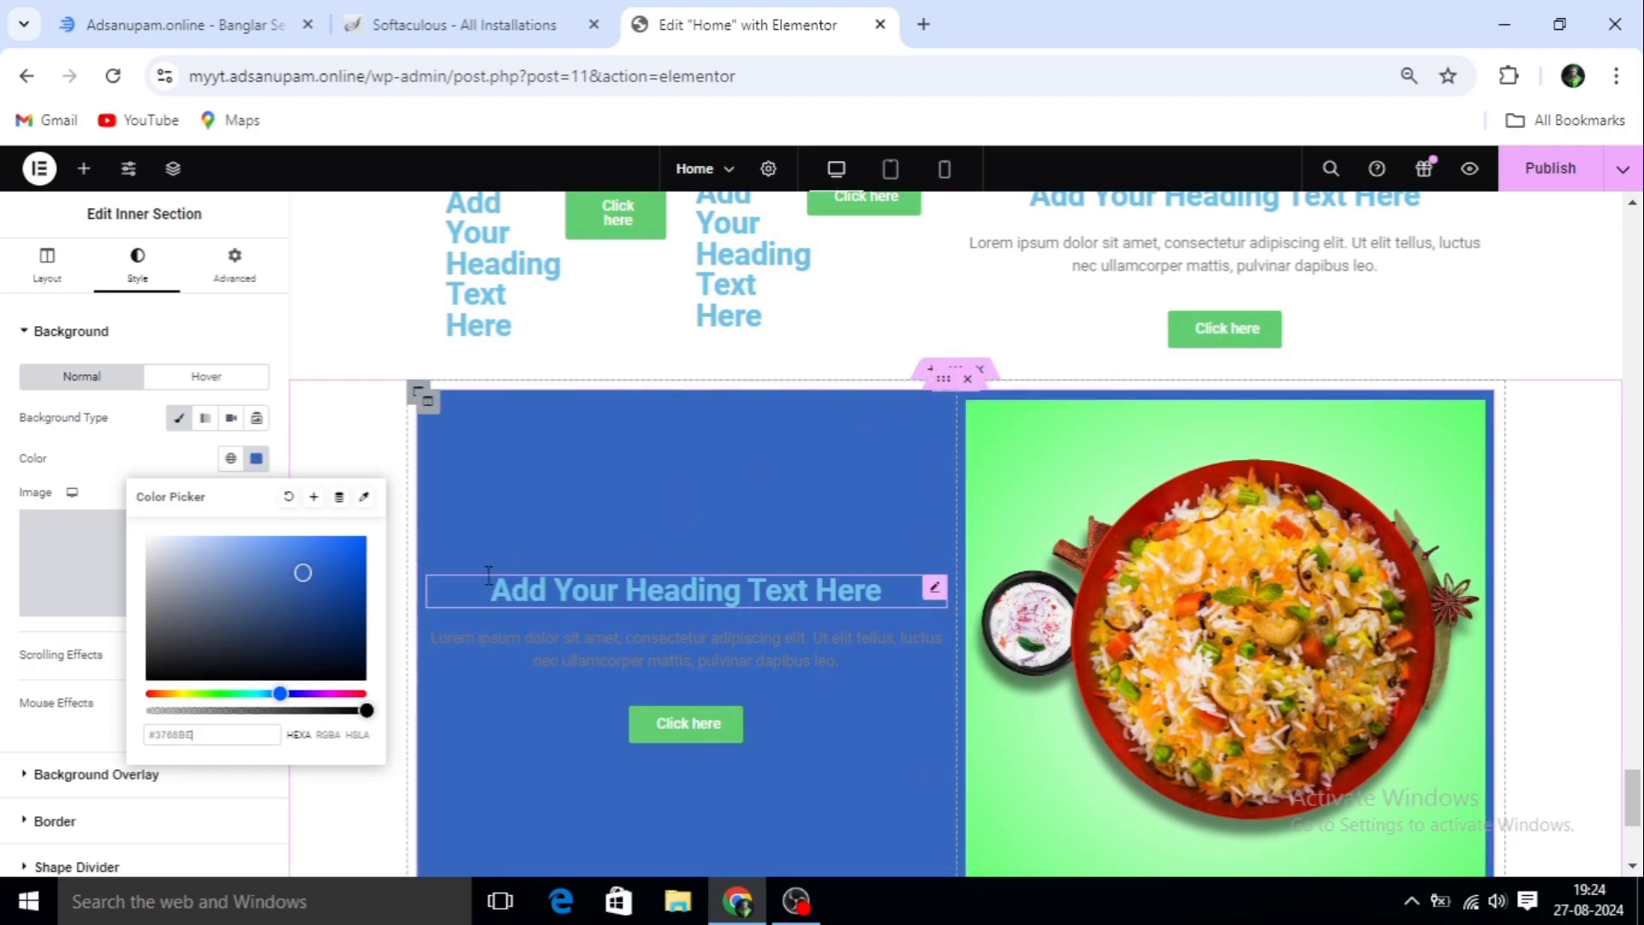
click(301, 445)
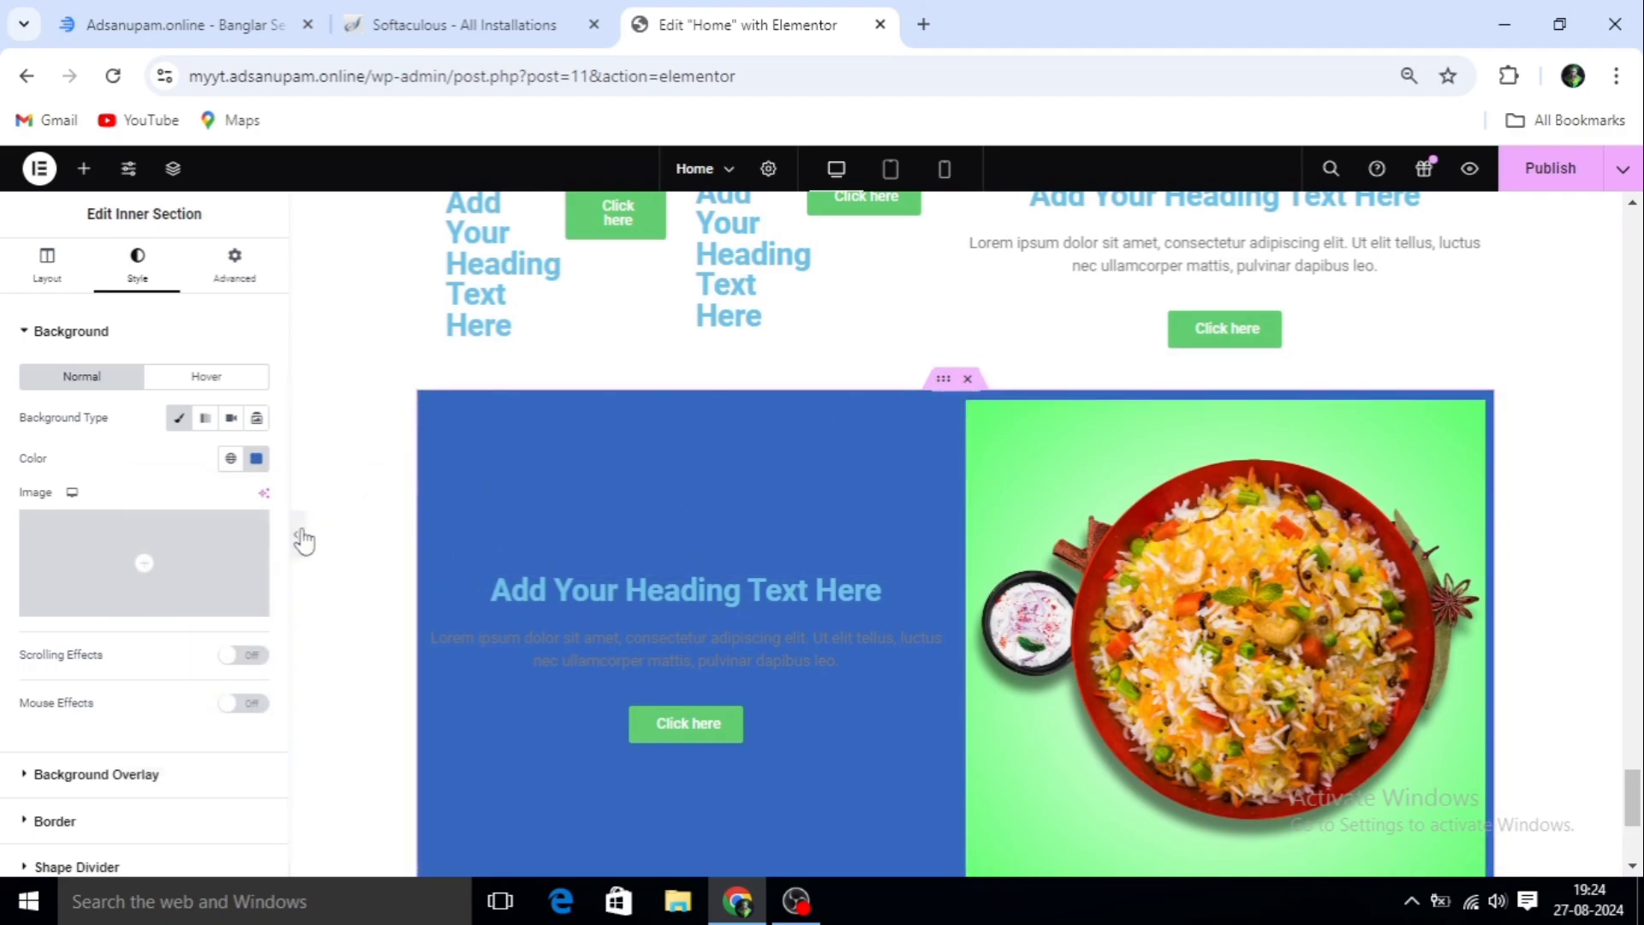
Give the outer section around the blue rice dish inner section a classic background in a solid dark teal
click(296, 543)
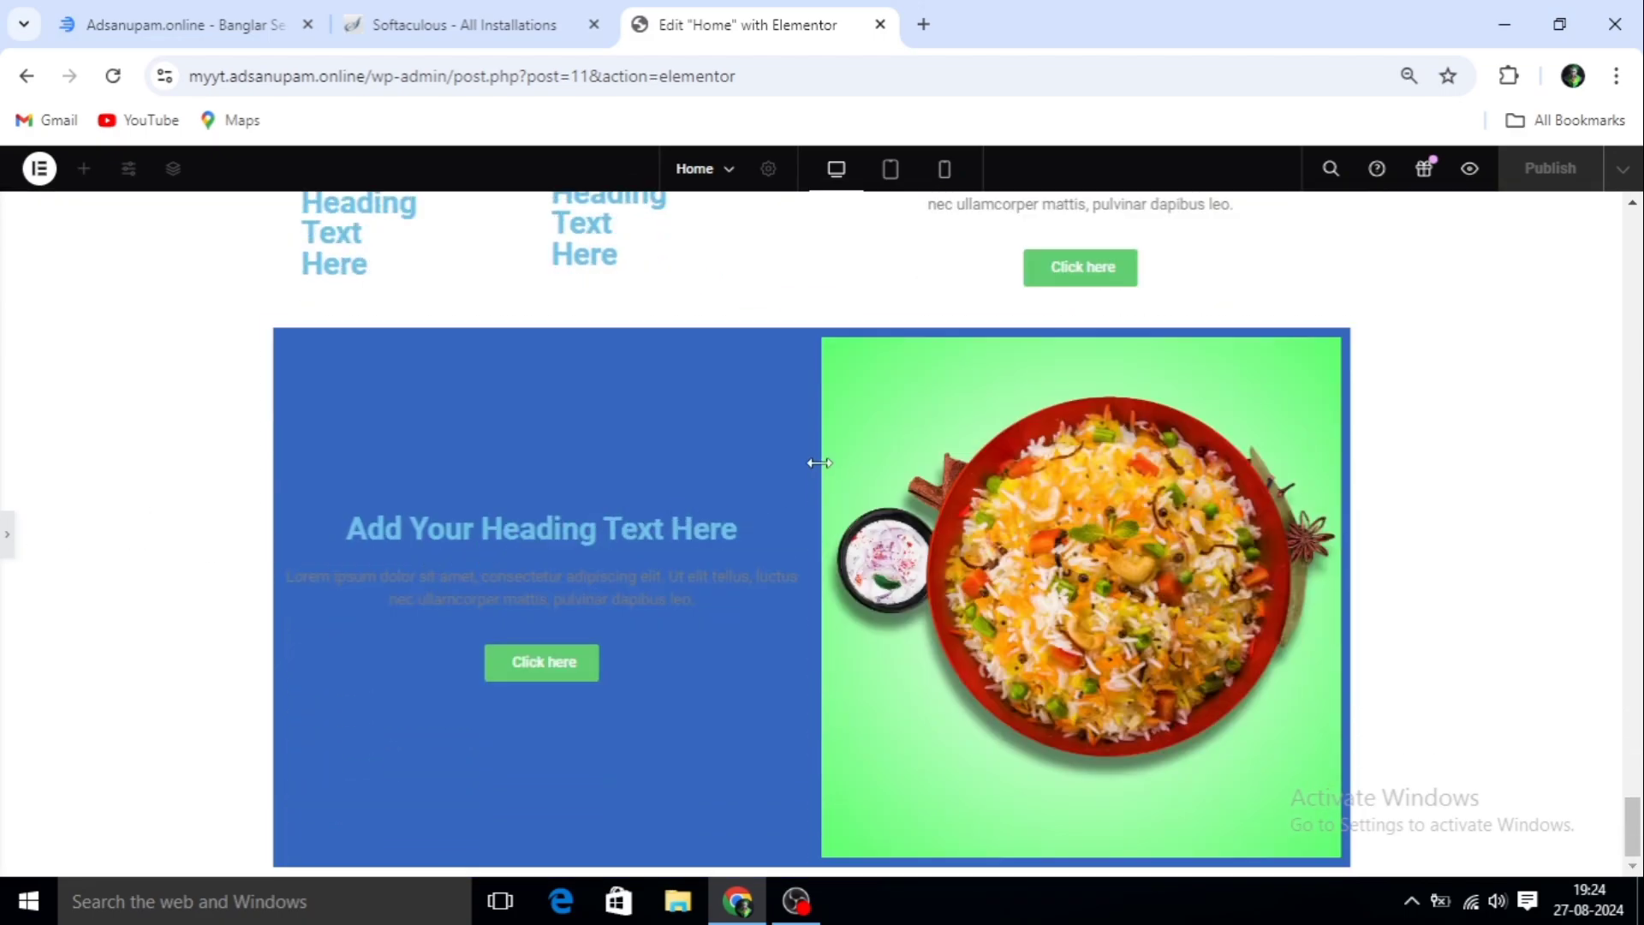
click(11, 536)
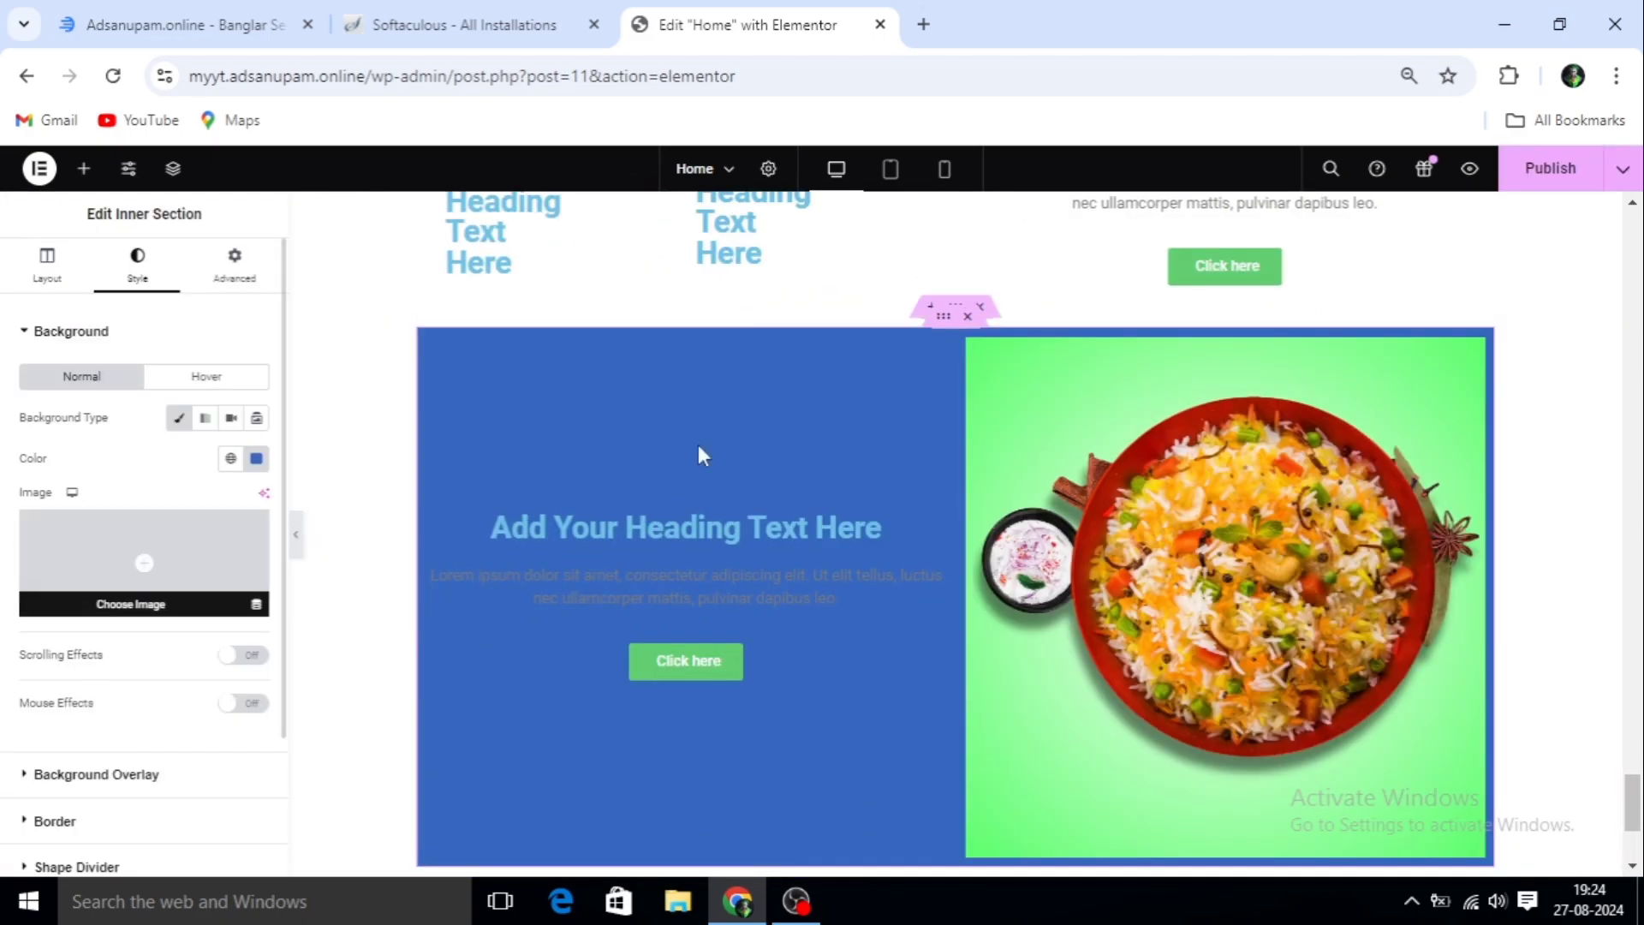
click(958, 308)
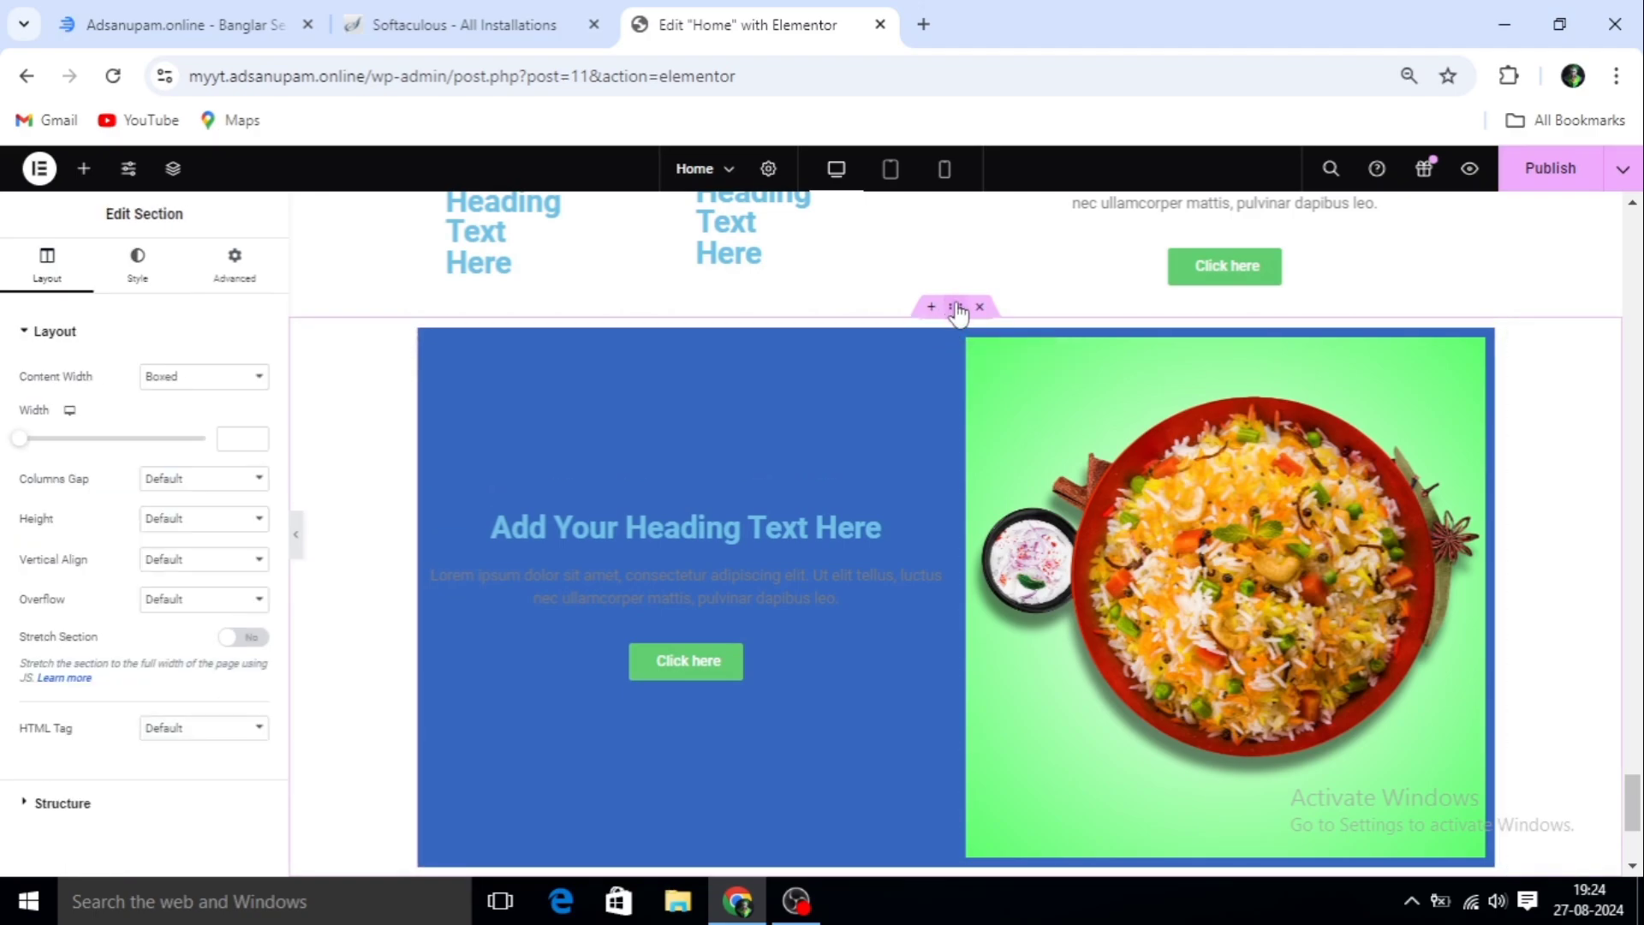
click(140, 280)
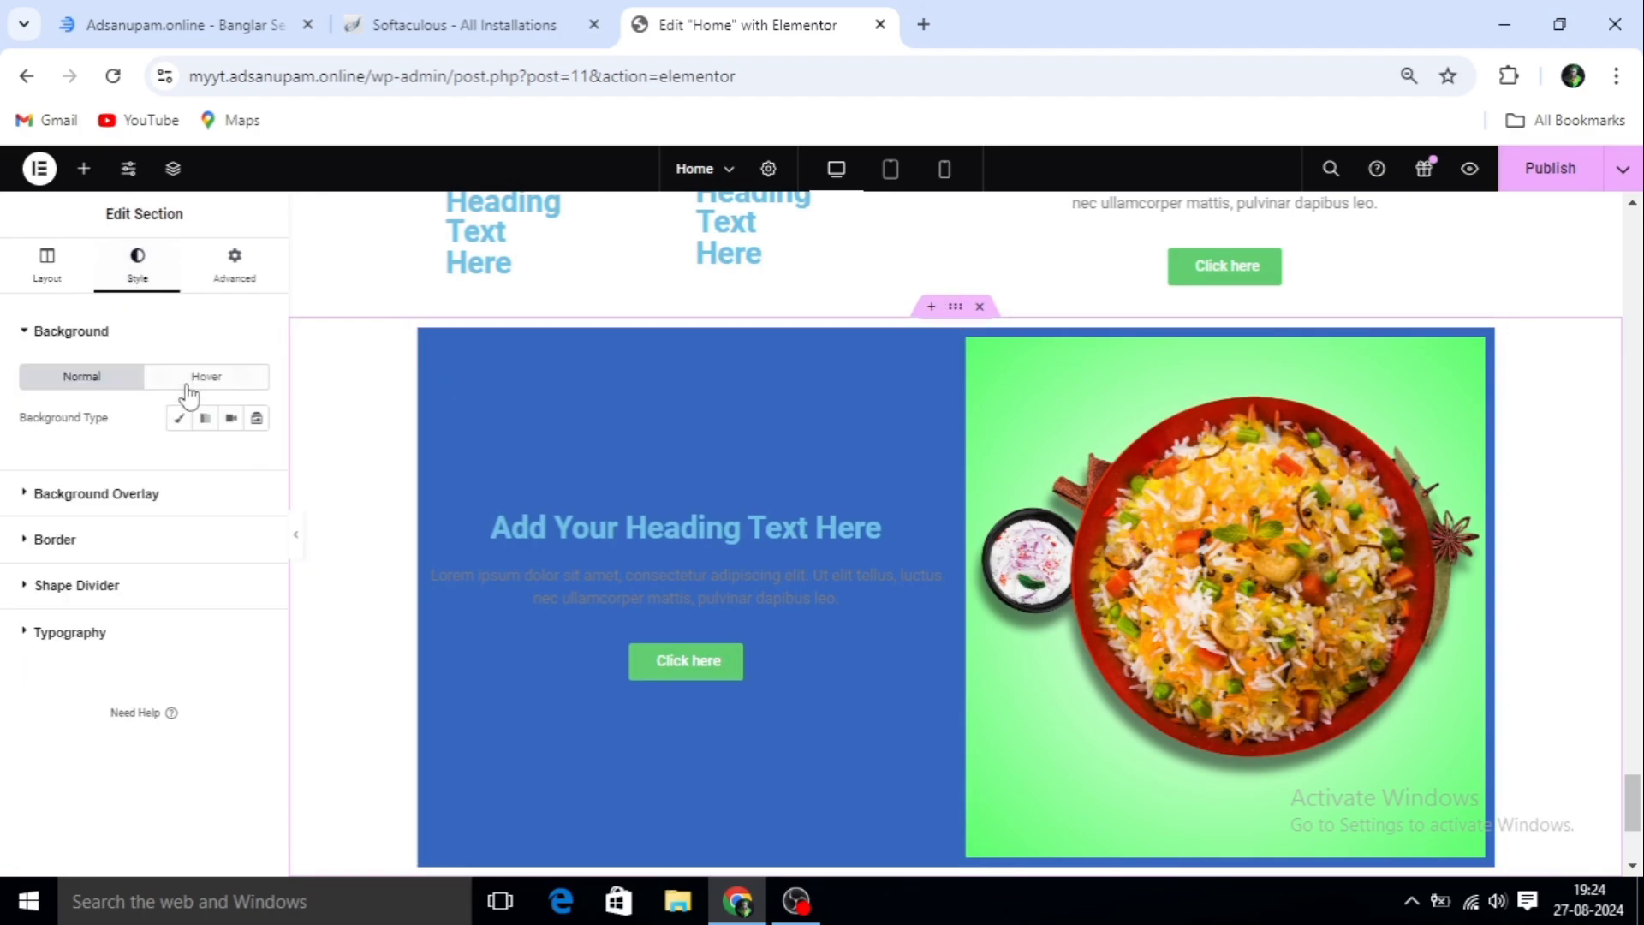
click(177, 419)
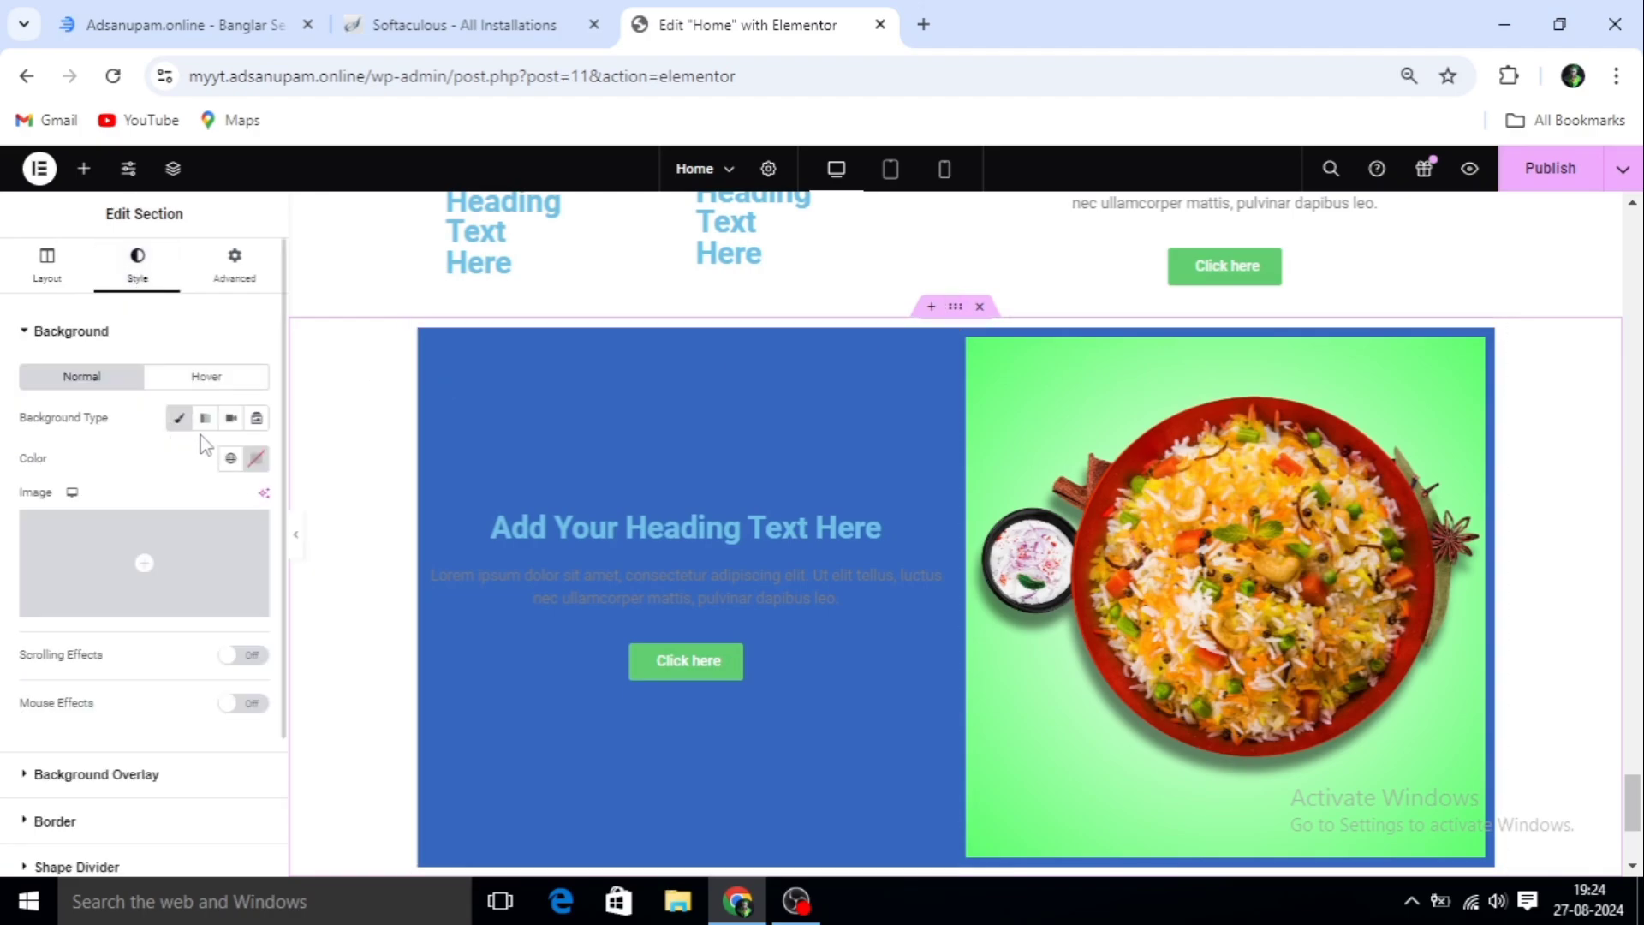
click(254, 460)
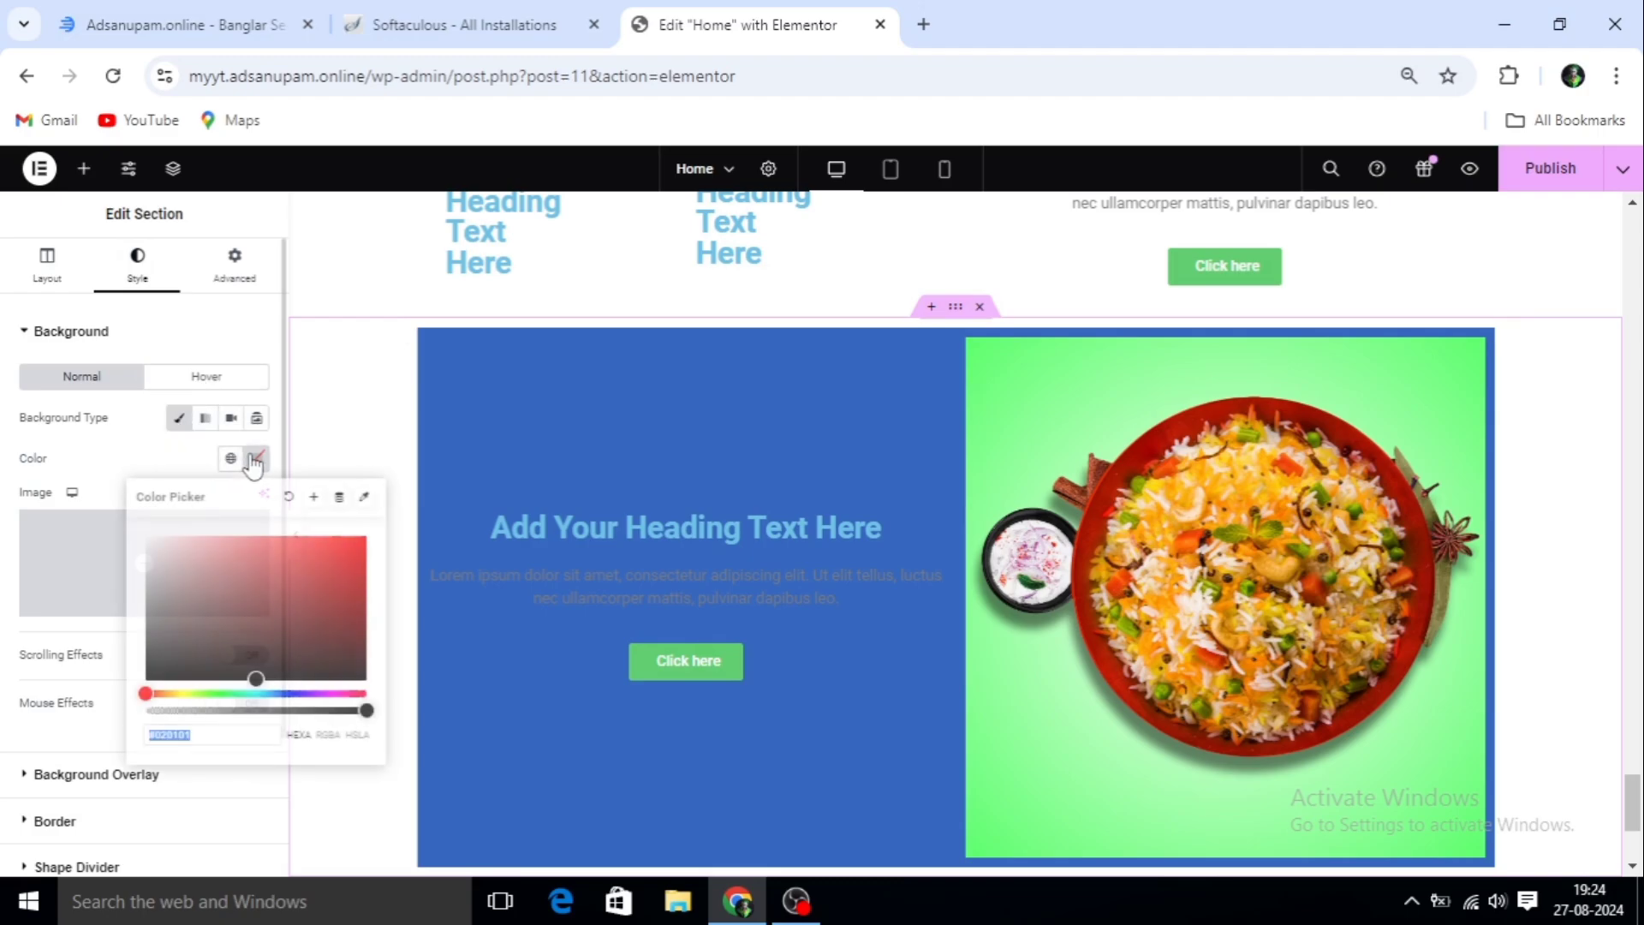
click(255, 682)
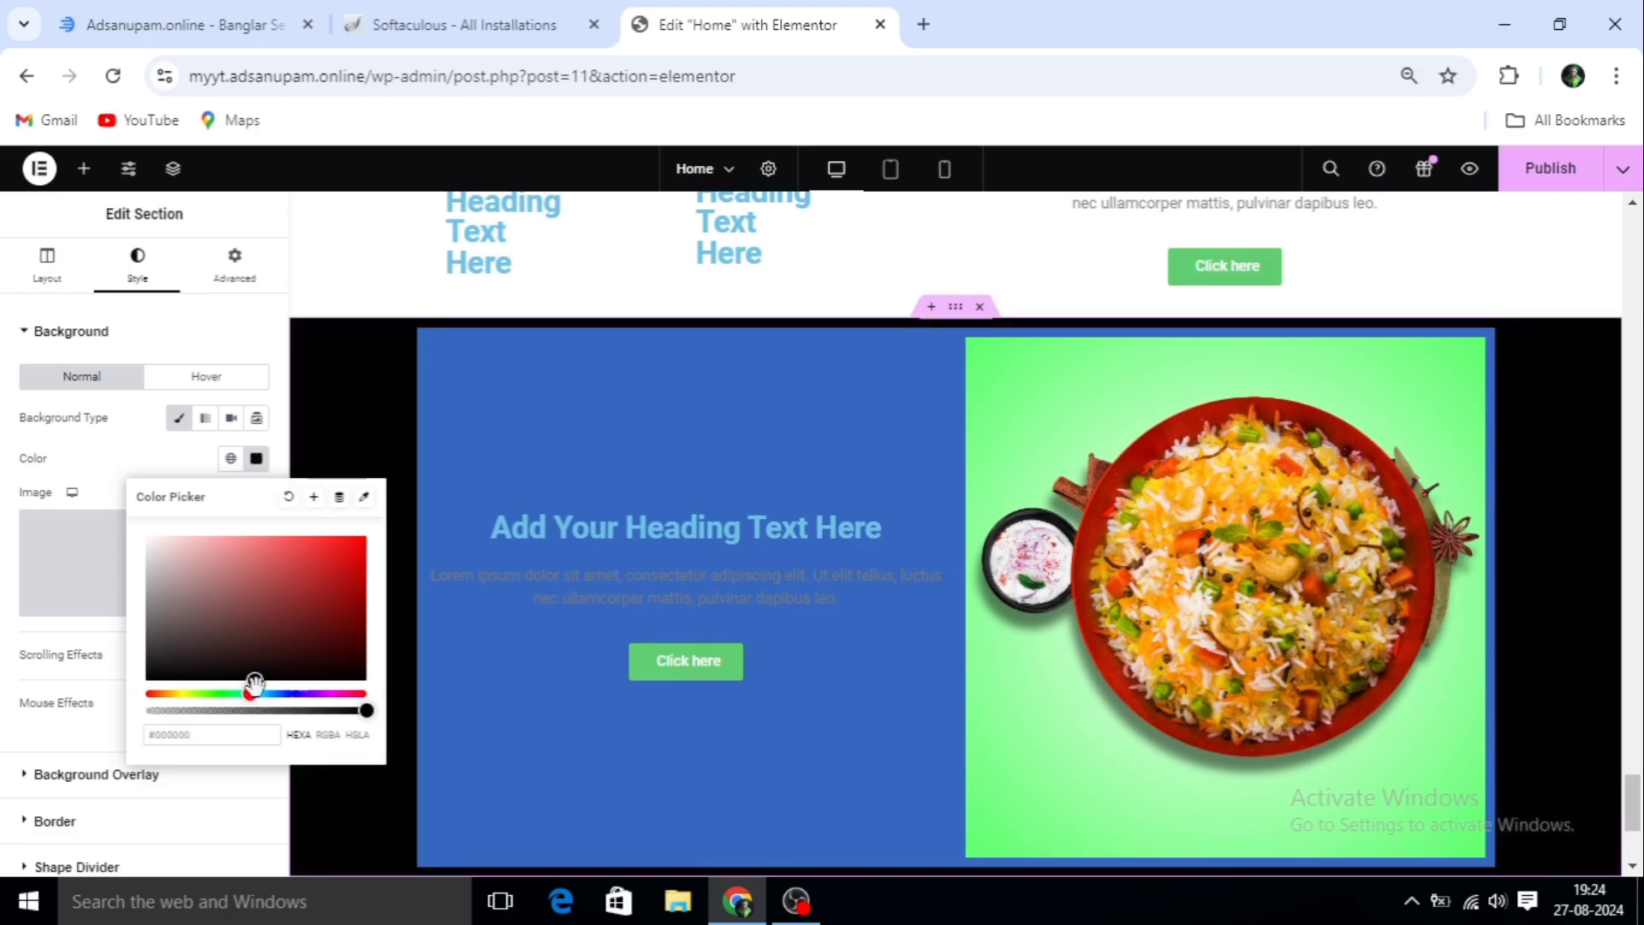
mouse_move(255, 682)
mouse_down()
mouse_move(295, 621)
mouse_move(271, 650)
mouse_up()
click(254, 695)
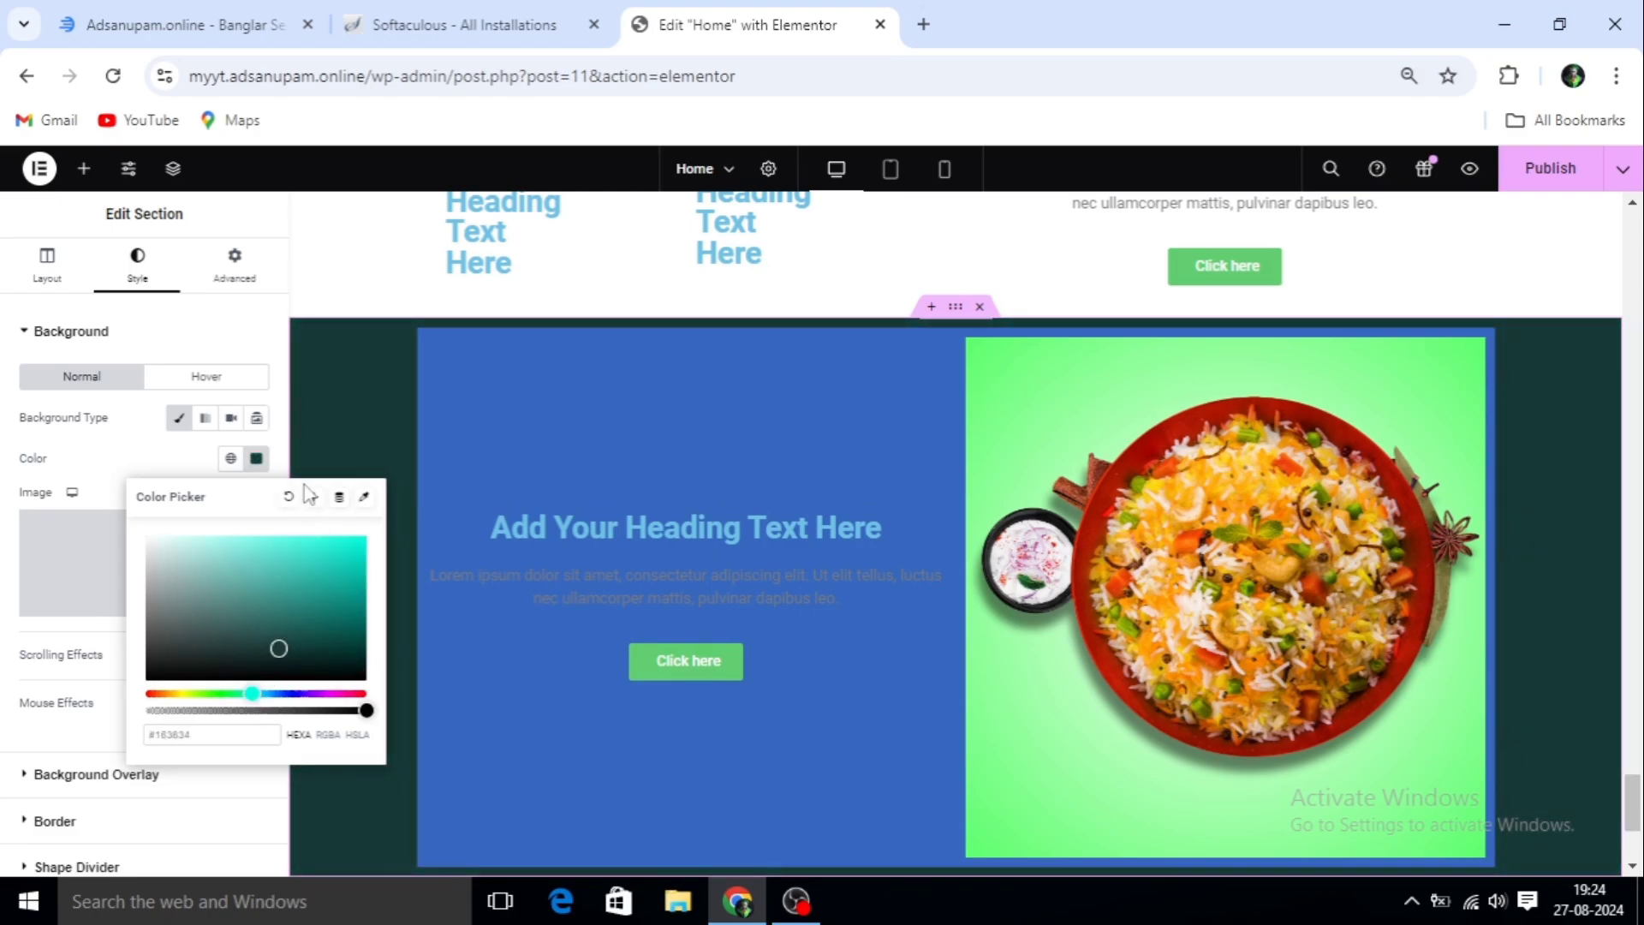
click(337, 425)
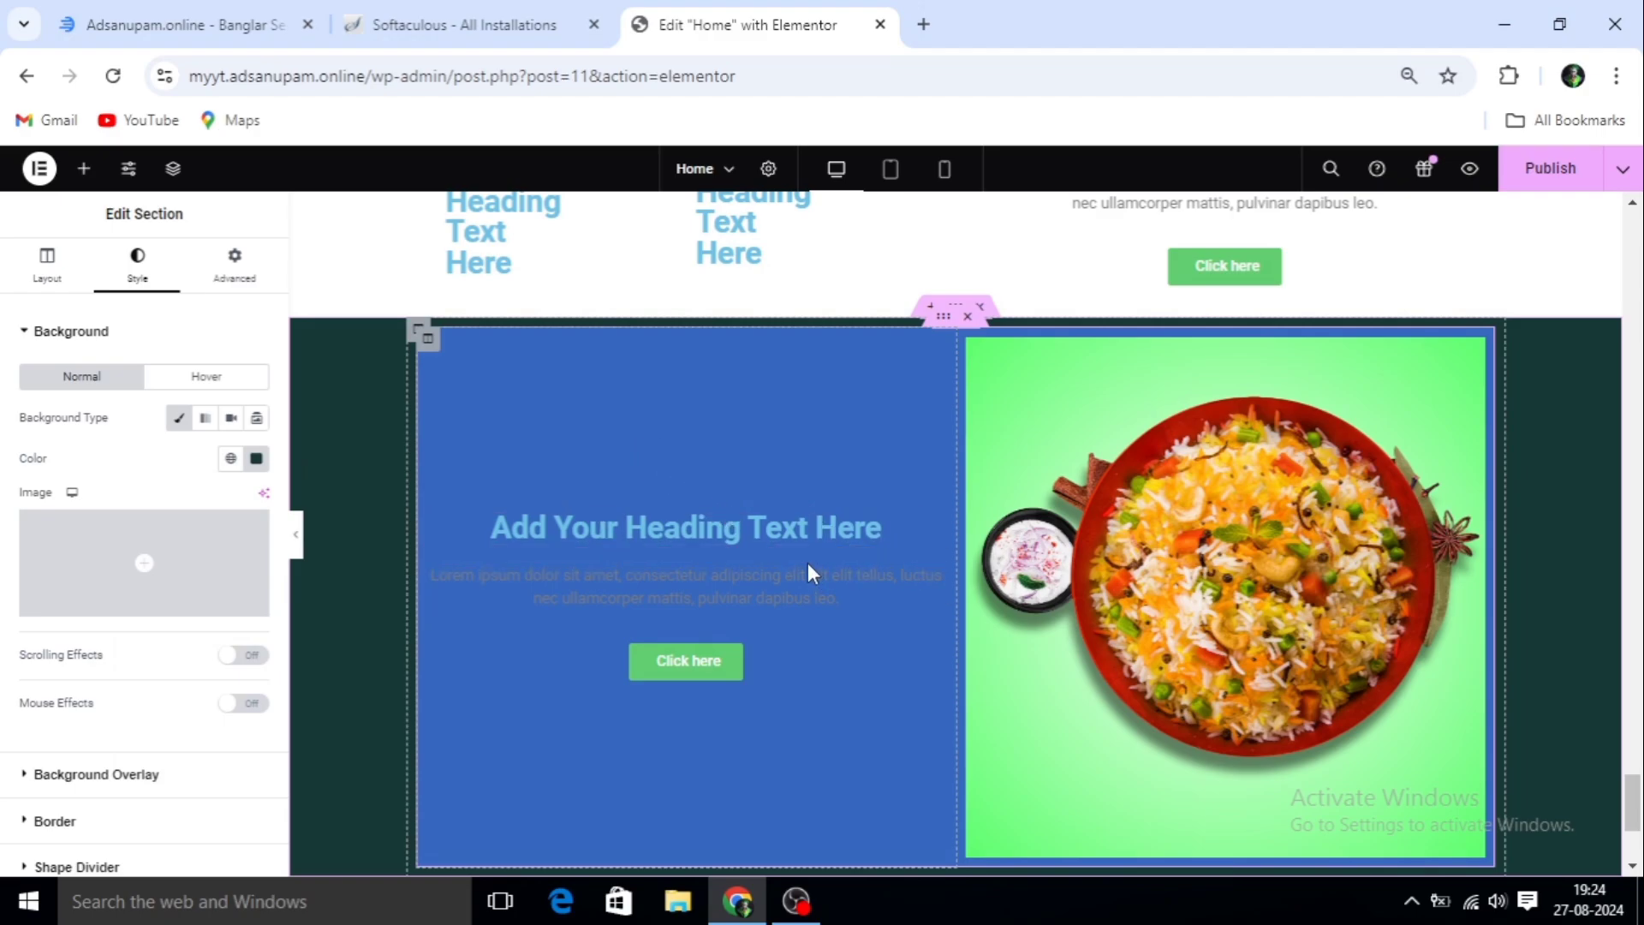
Set the text color of the heading beside the rice dish image to white (#FFFFFF)
click(937, 526)
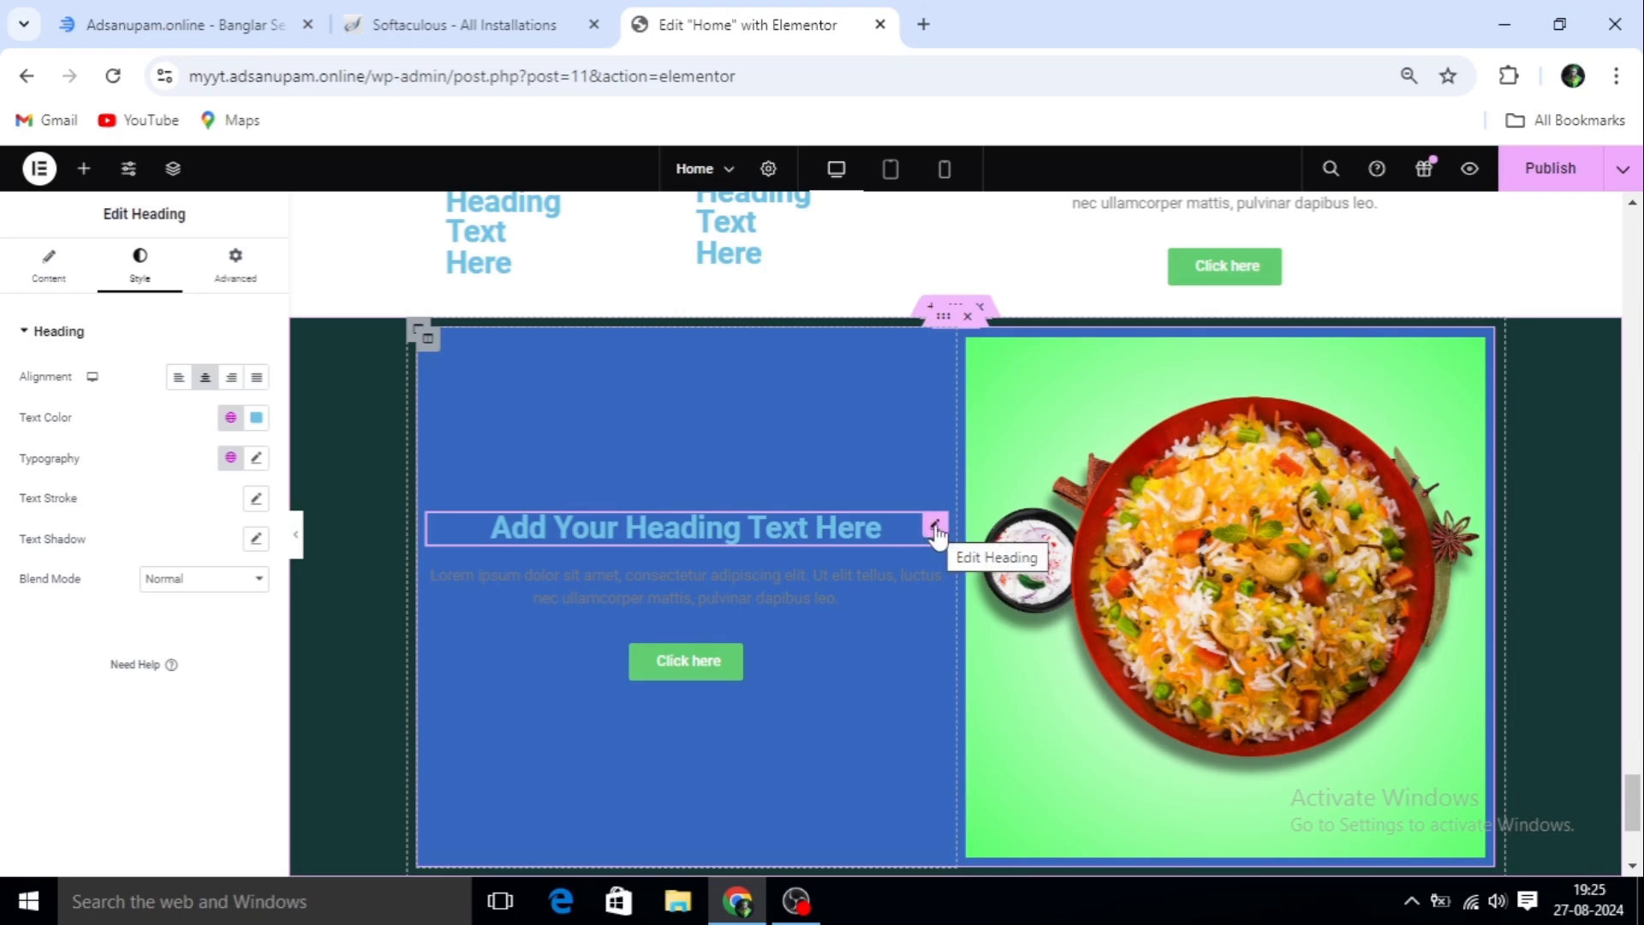
click(255, 419)
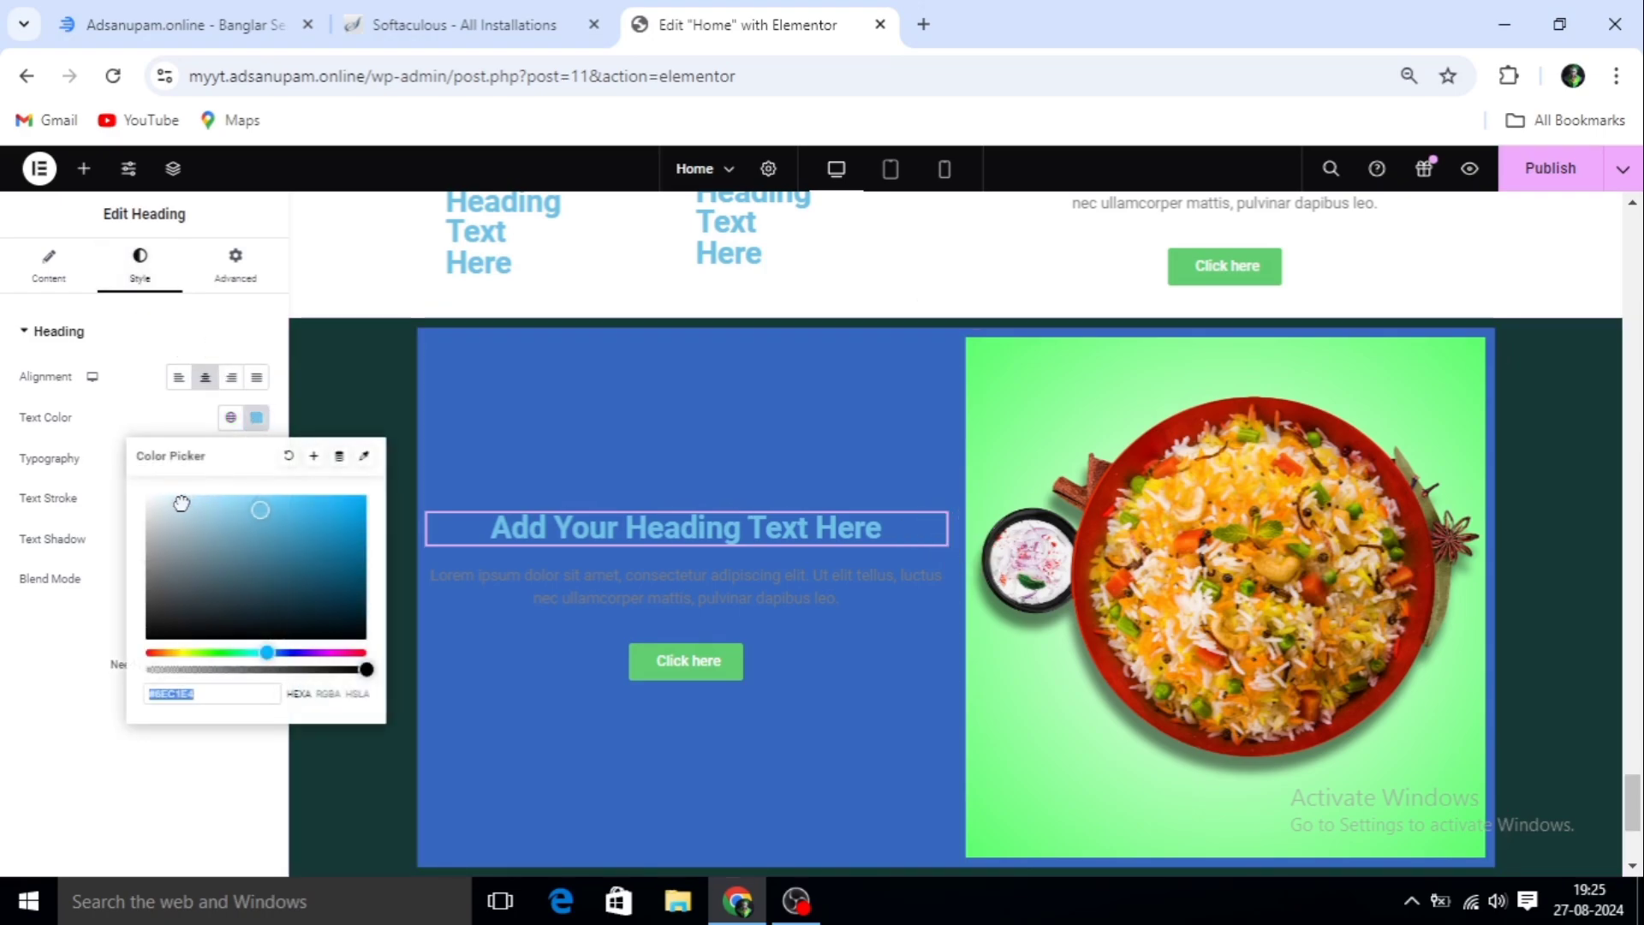
drag(181, 504, 135, 500)
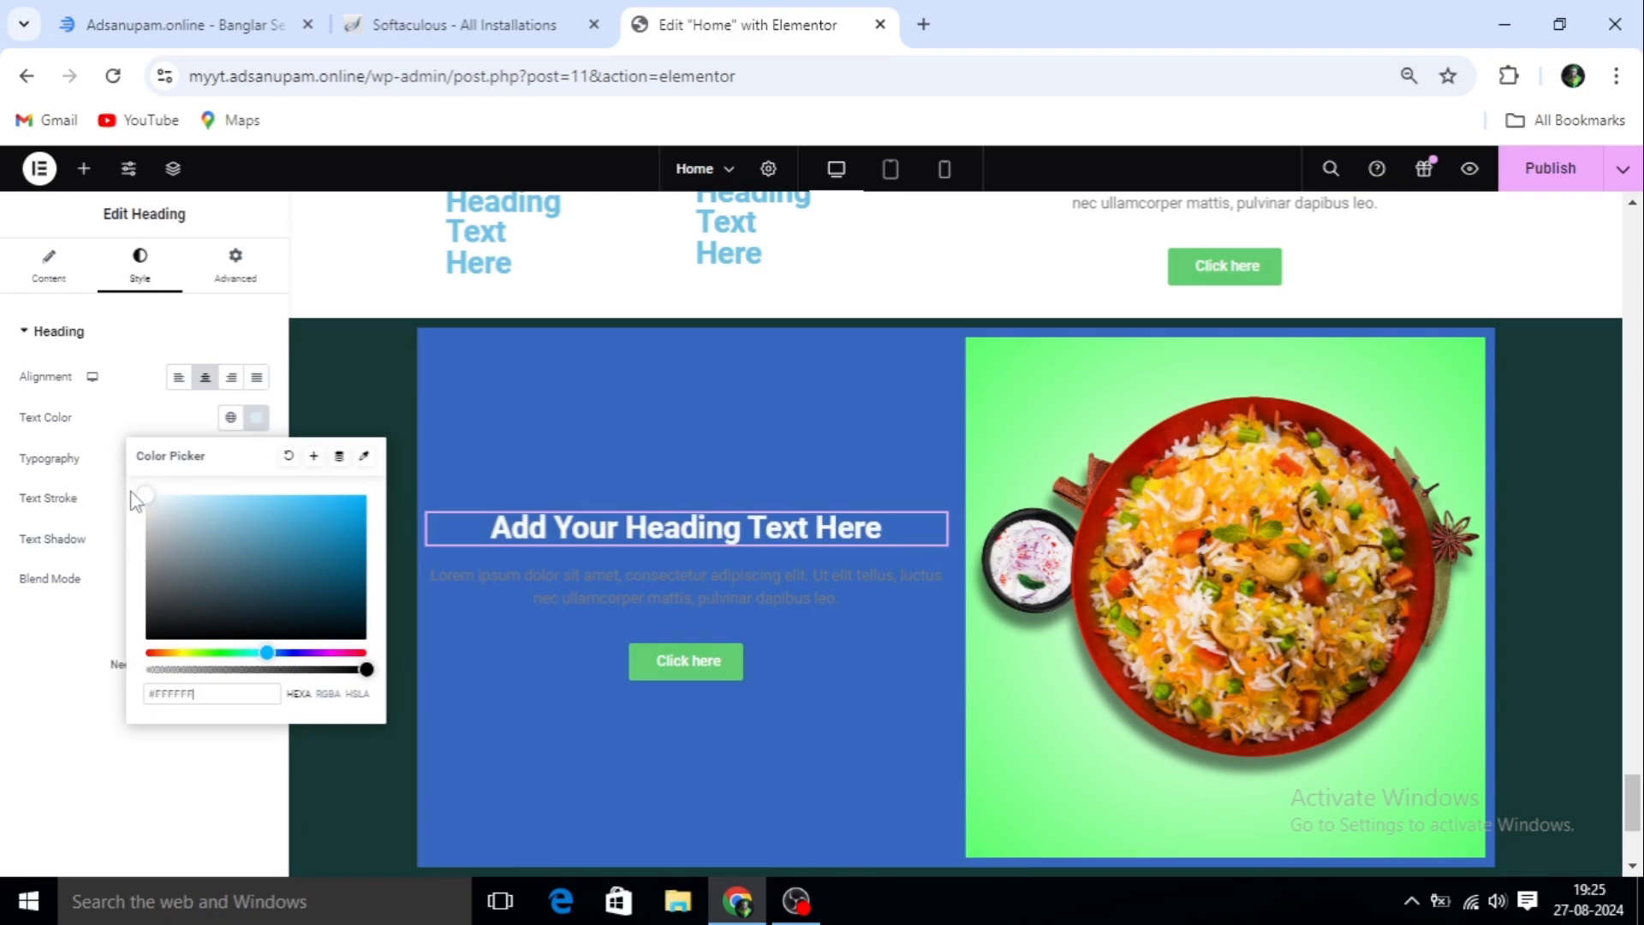
Set the text color of the paragraph beside the rice dish image to white (#FFFFFF)
click(935, 583)
click(936, 584)
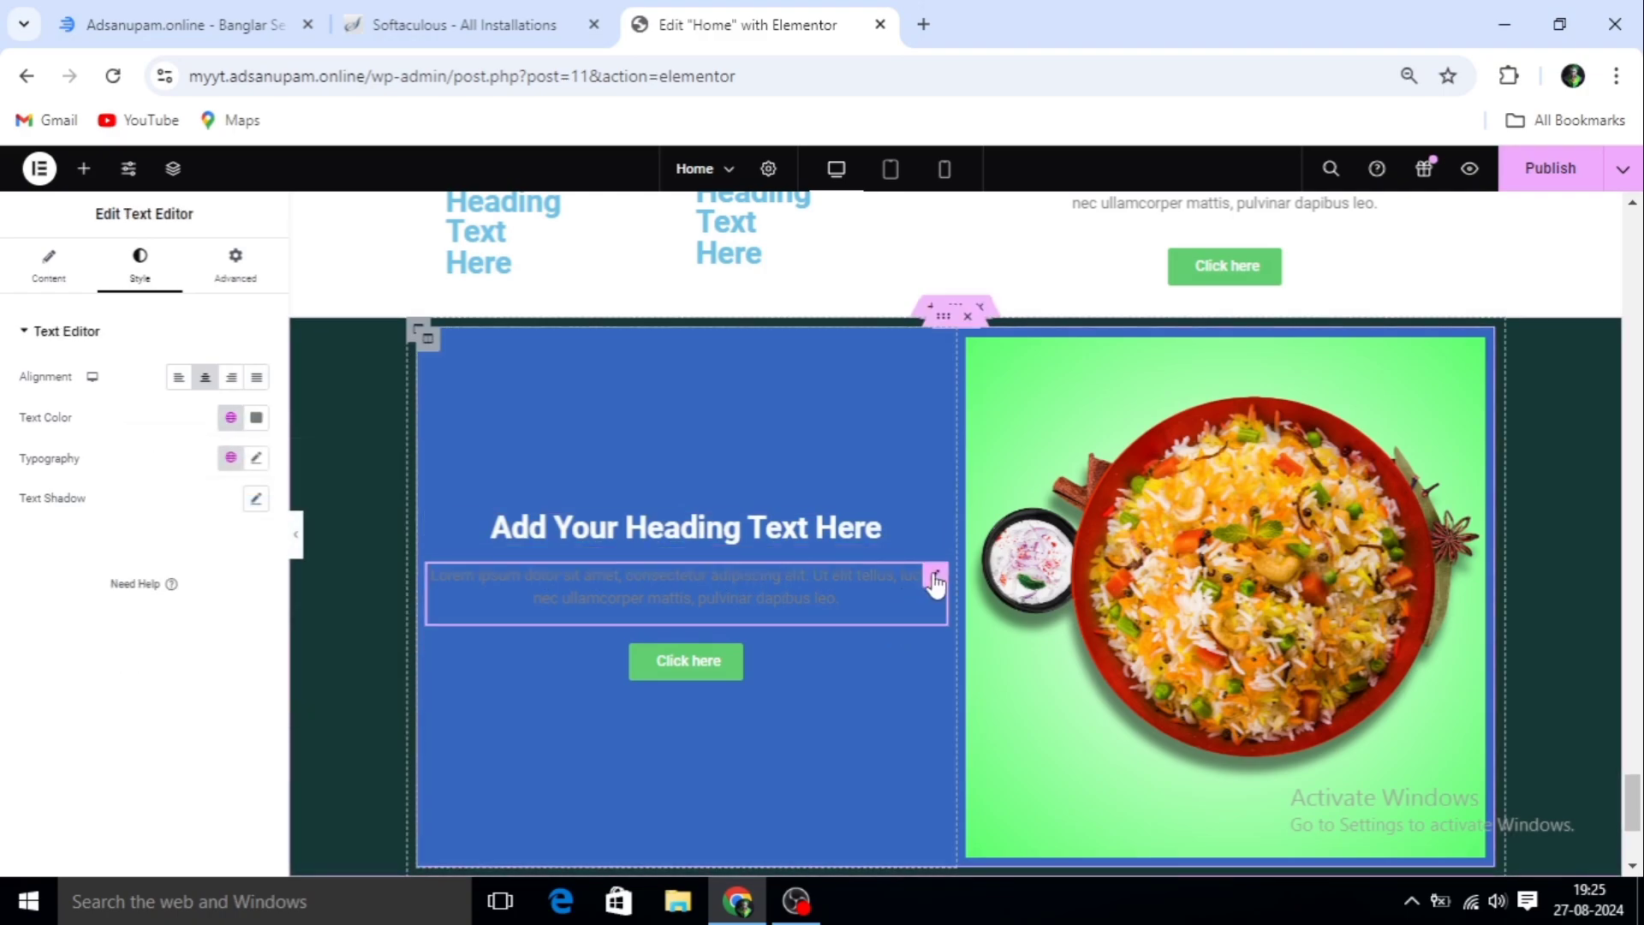
click(256, 419)
mouse_move(147, 569)
mouse_down()
mouse_move(161, 543)
mouse_move(135, 482)
mouse_up()
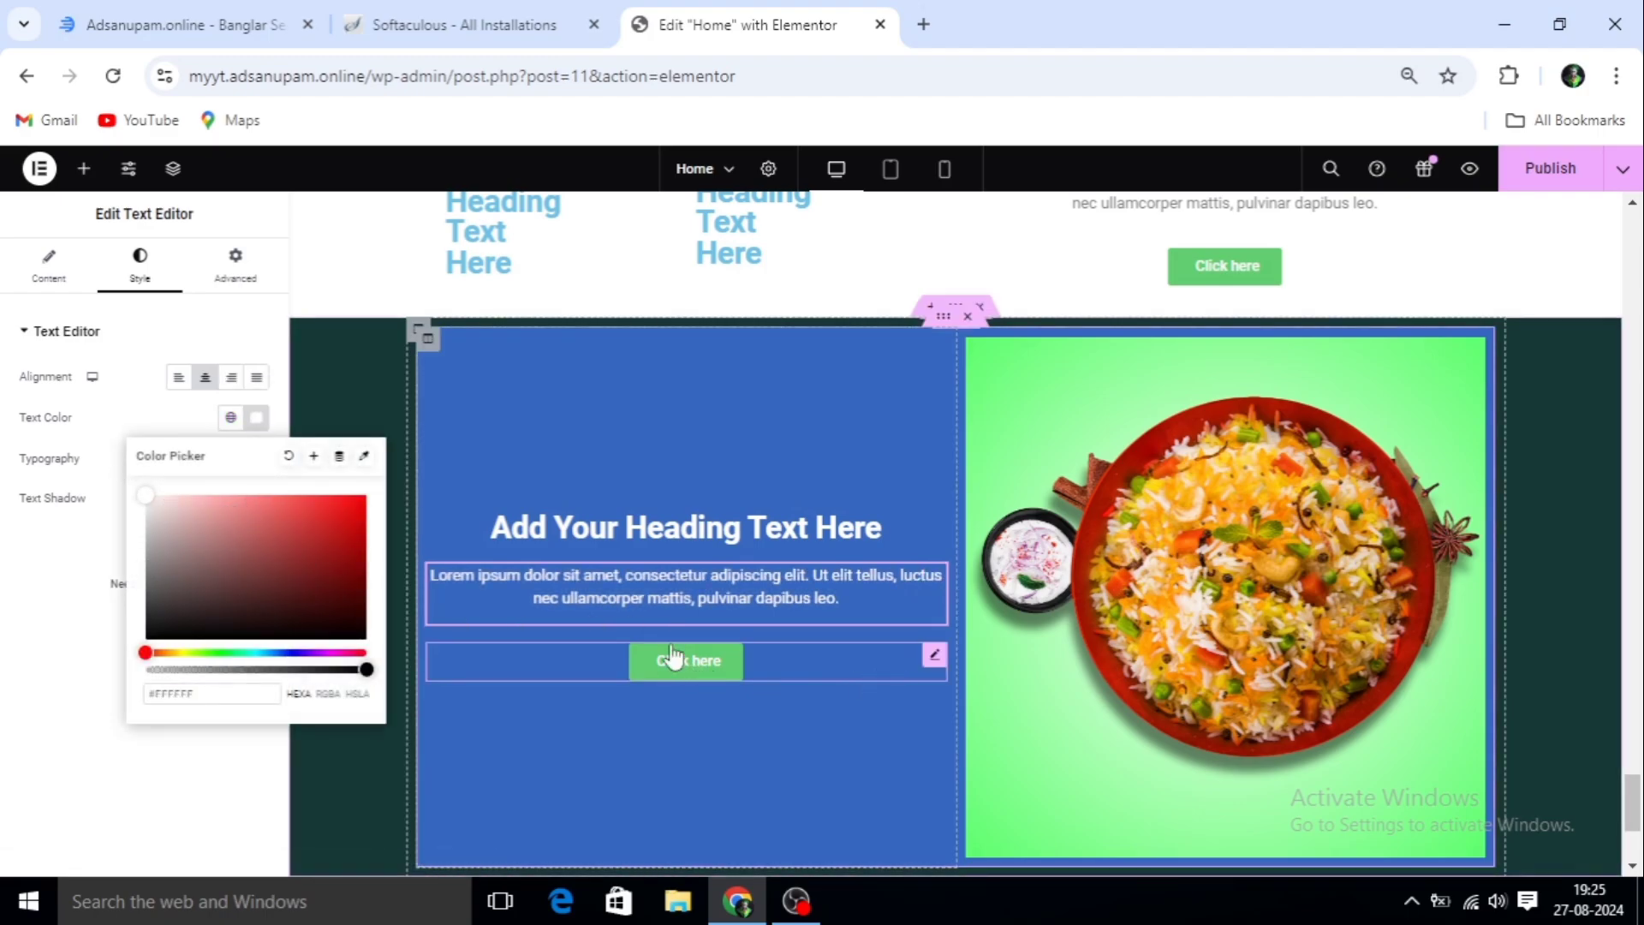
scroll(739, 527, down, 2)
scroll(739, 527, up, 2)
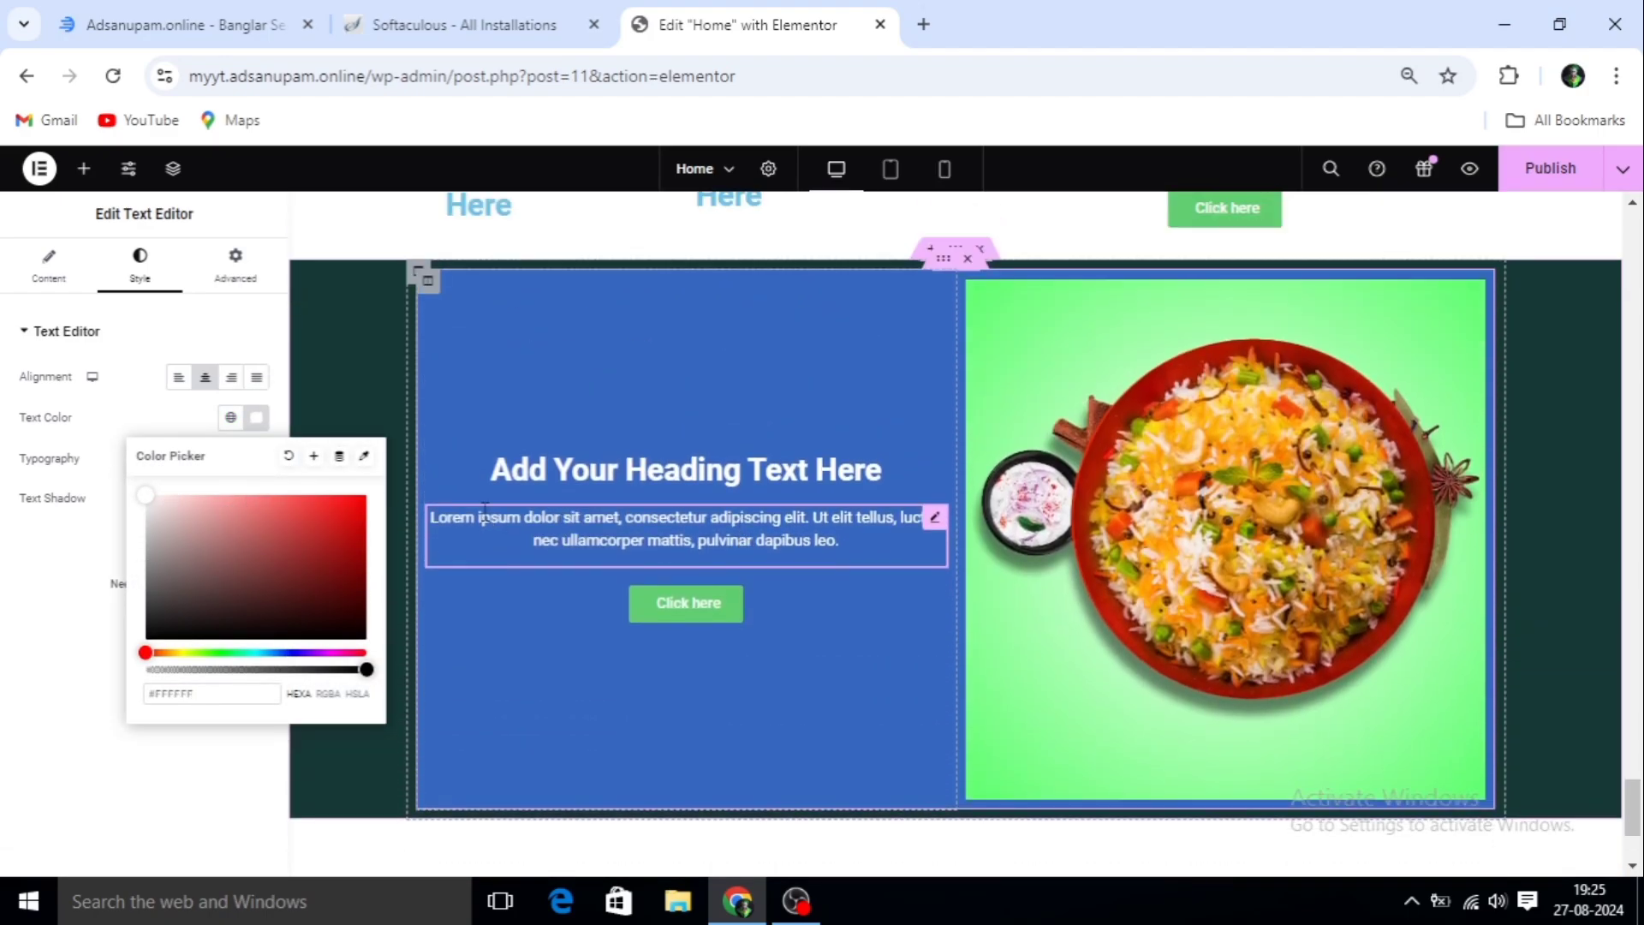
click(346, 357)
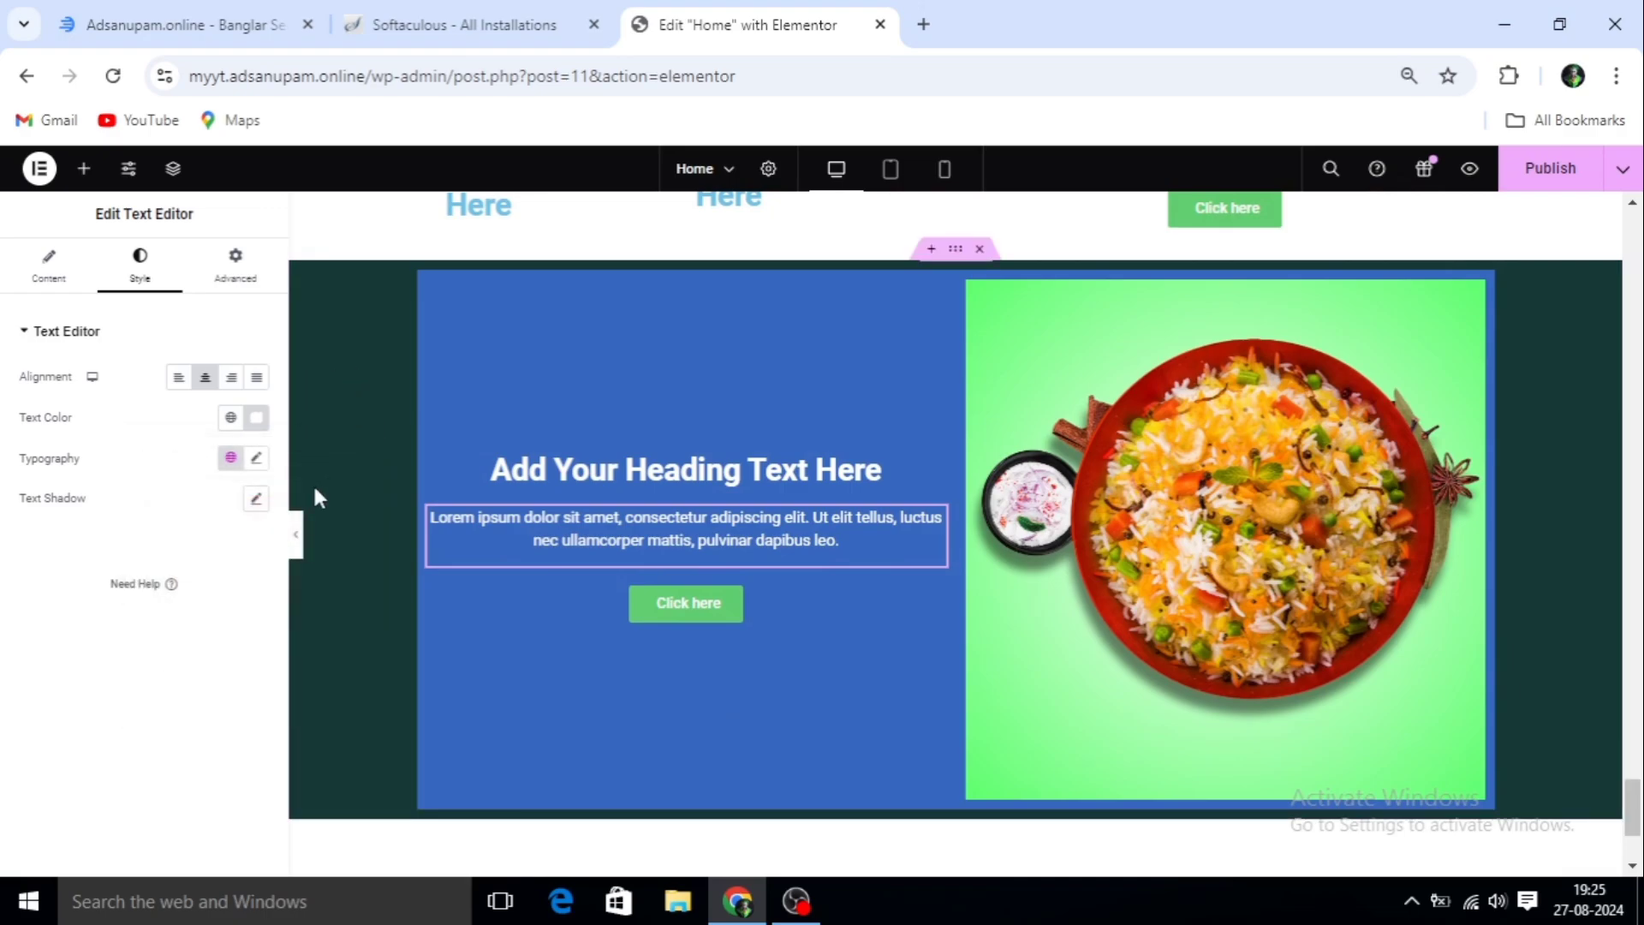
click(297, 537)
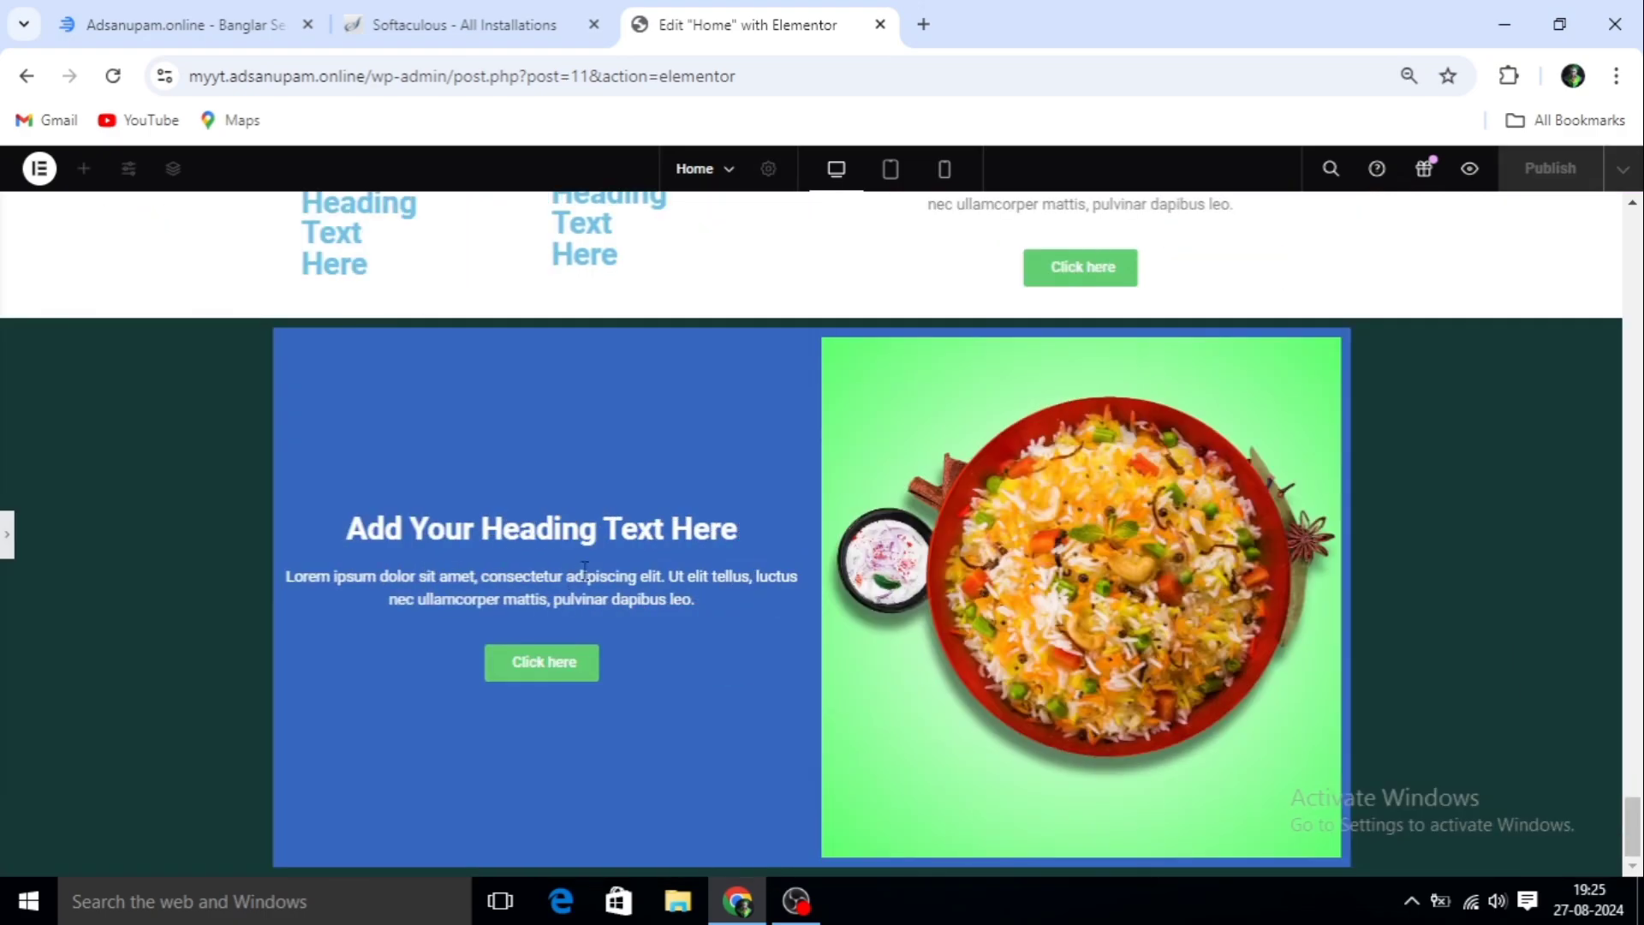
scroll(585, 570, up, 5)
scroll(600, 548, down, 5)
scroll(606, 529, up, 3)
scroll(607, 531, down, 3)
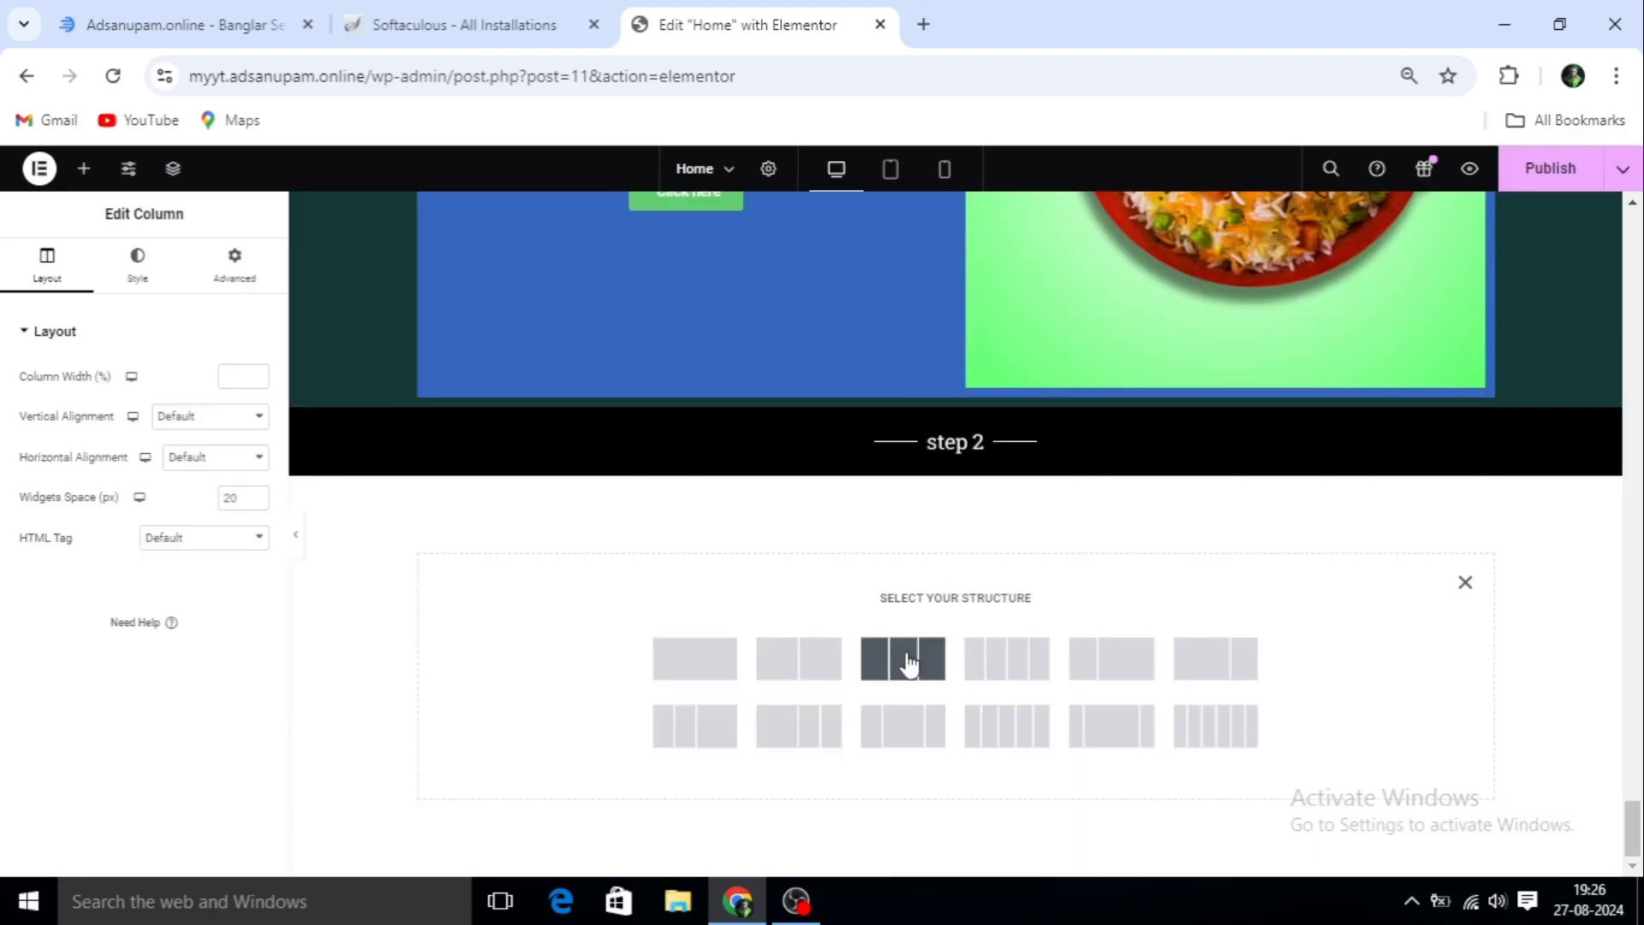
Add a section with three equal columns below the "step 2" divider and place Image widgets in its first and third columns
click(910, 663)
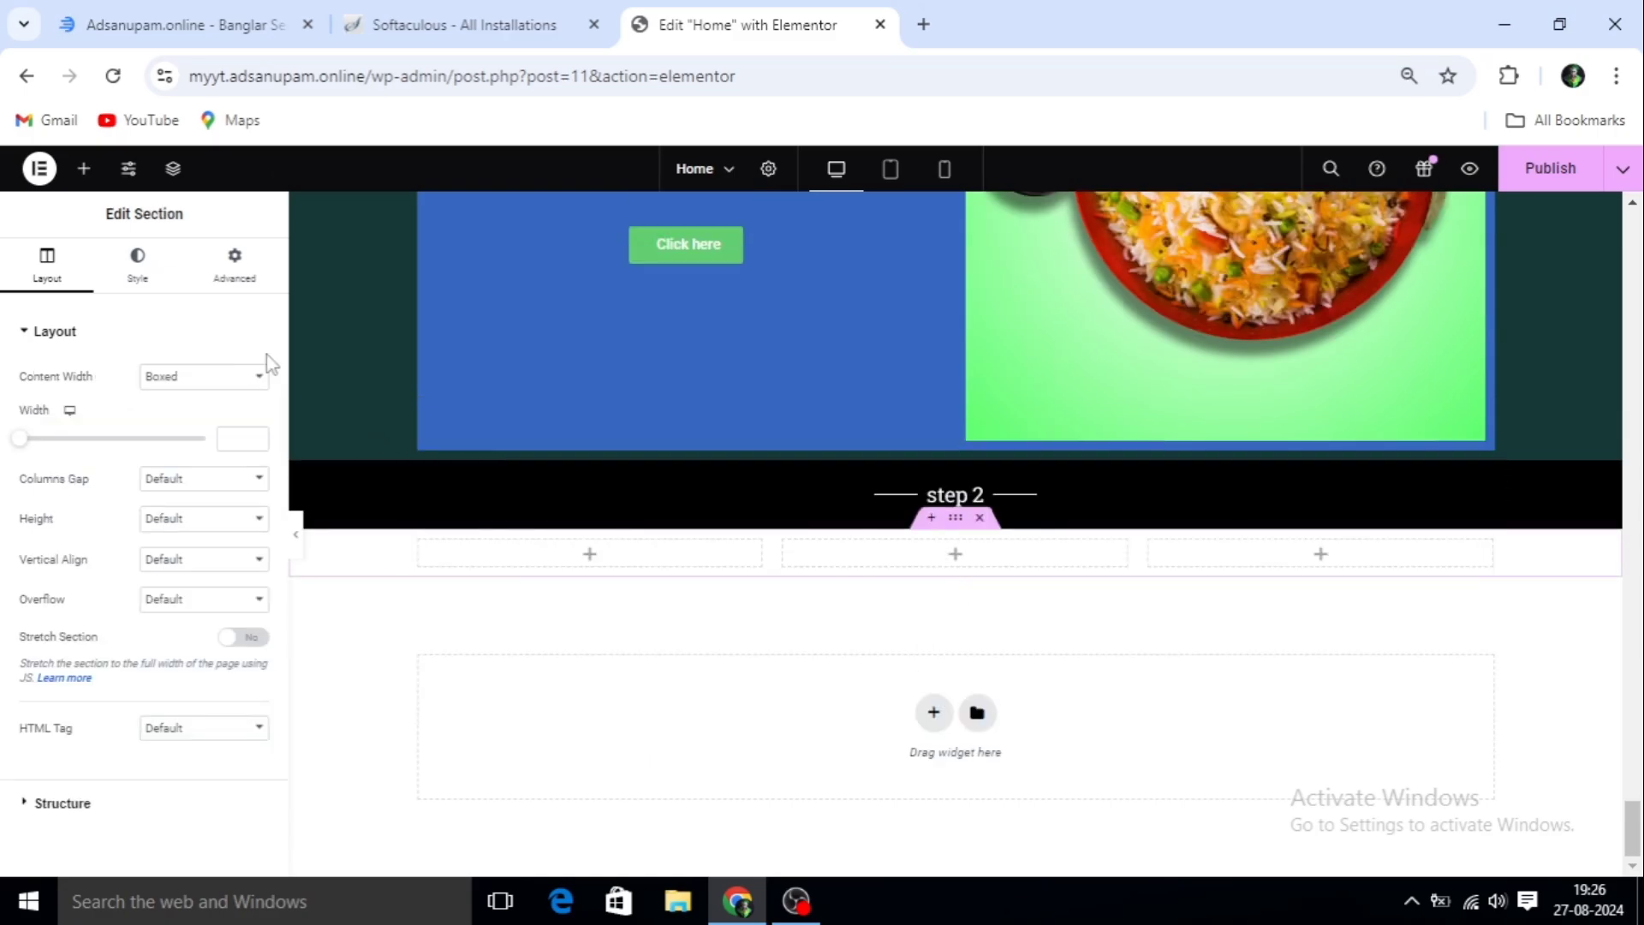
click(591, 555)
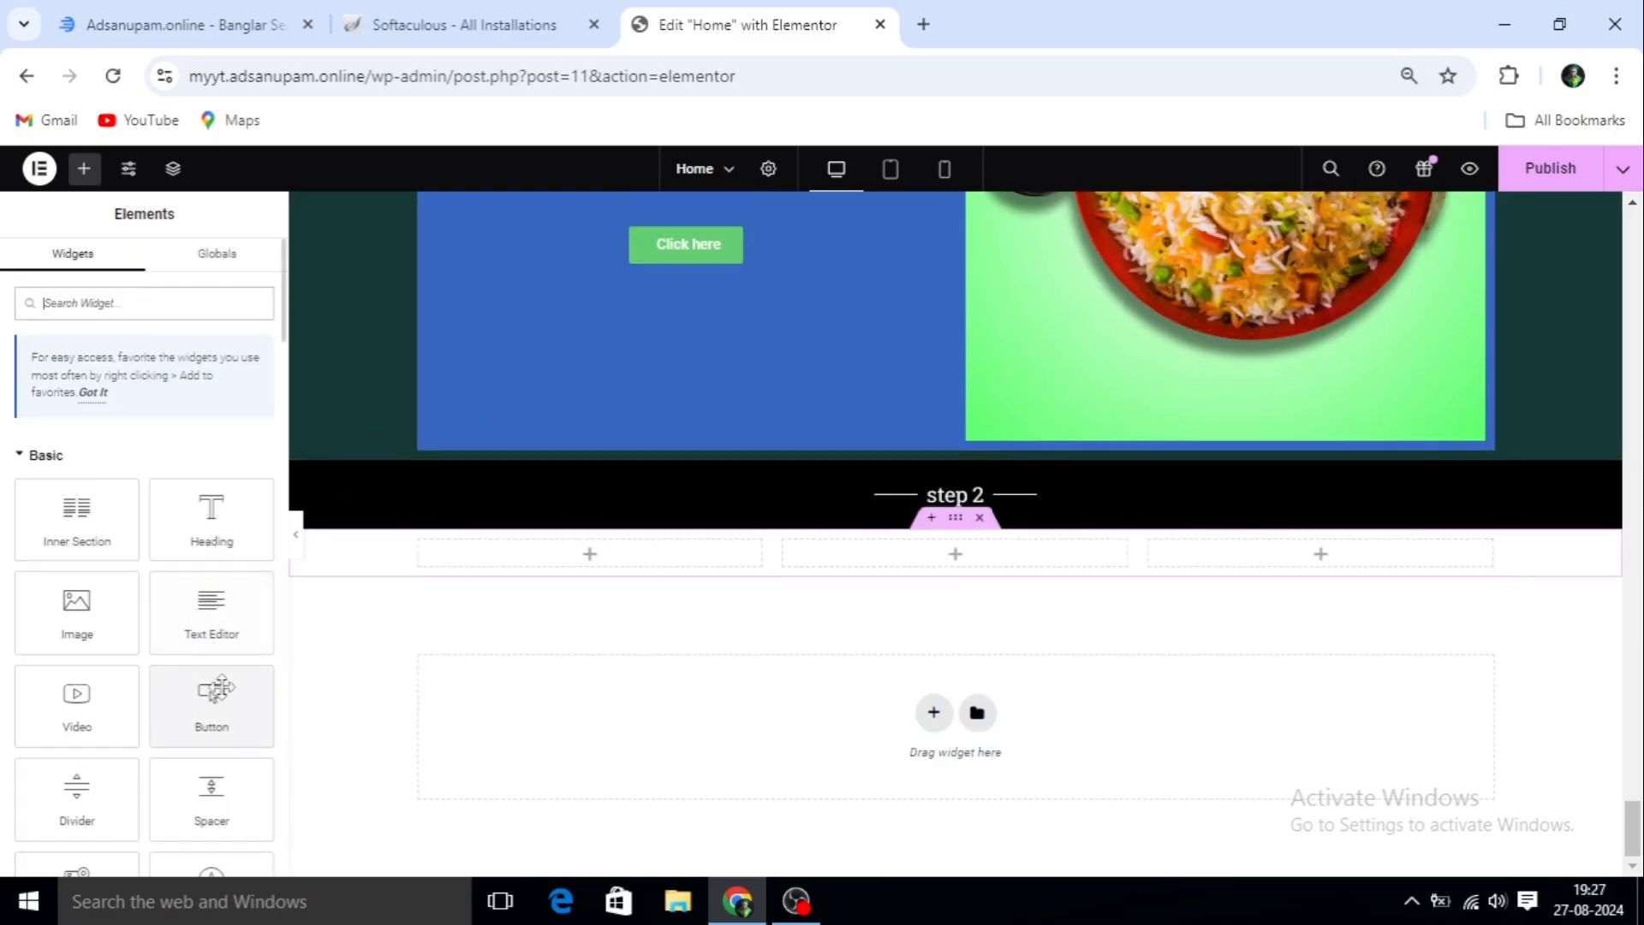
drag(86, 609, 588, 569)
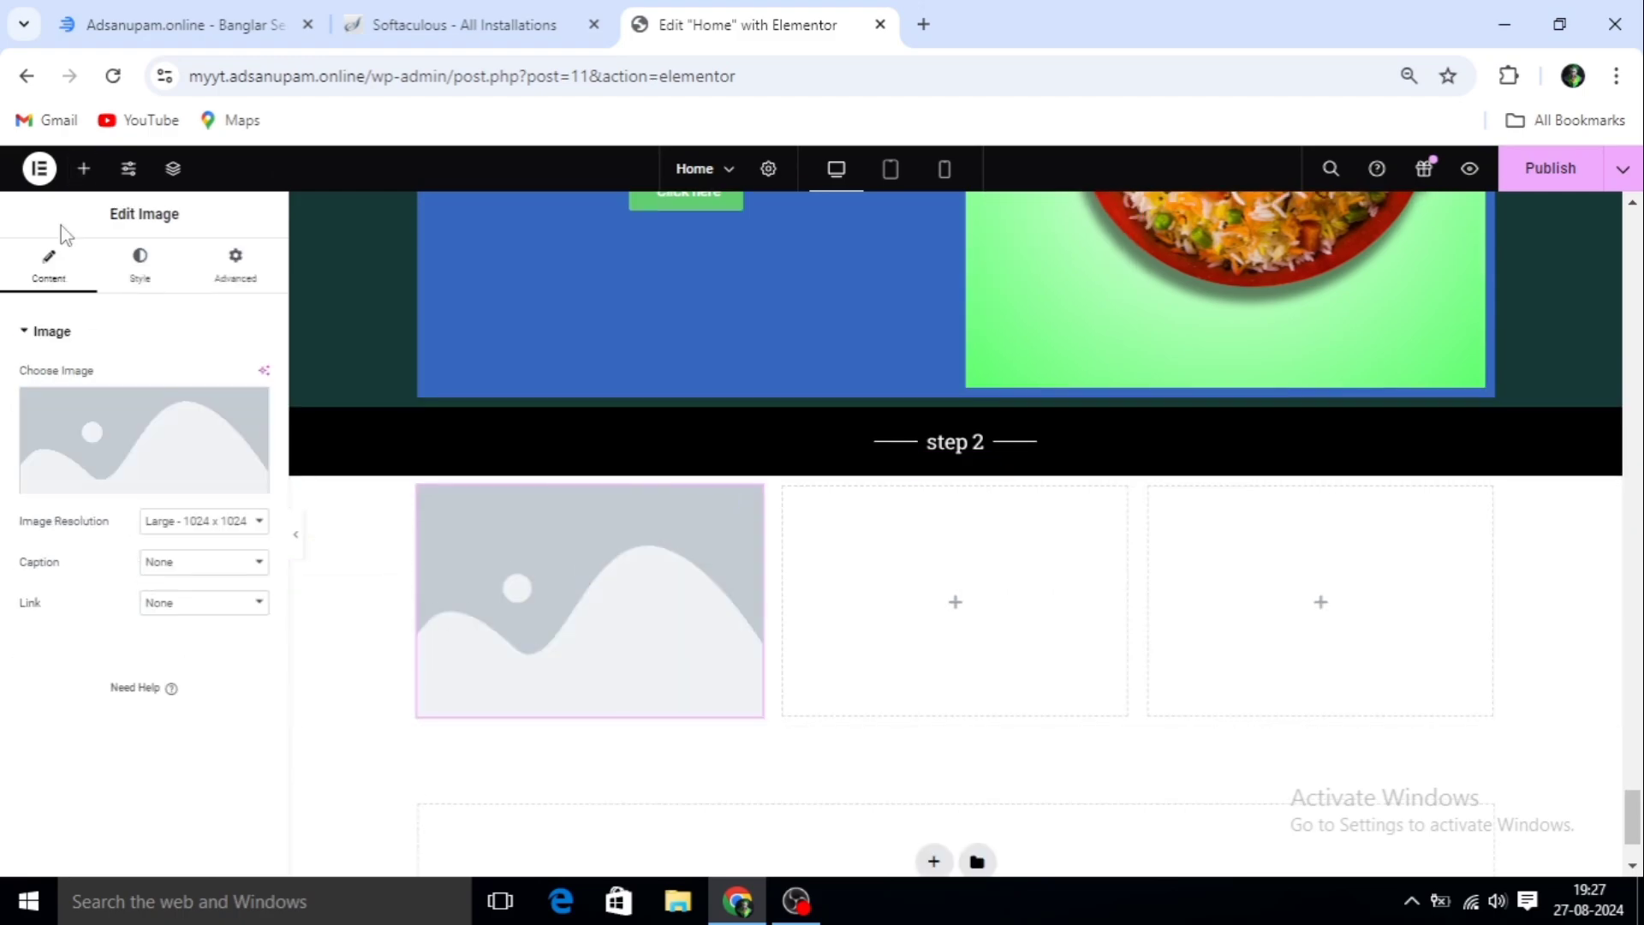
click(84, 168)
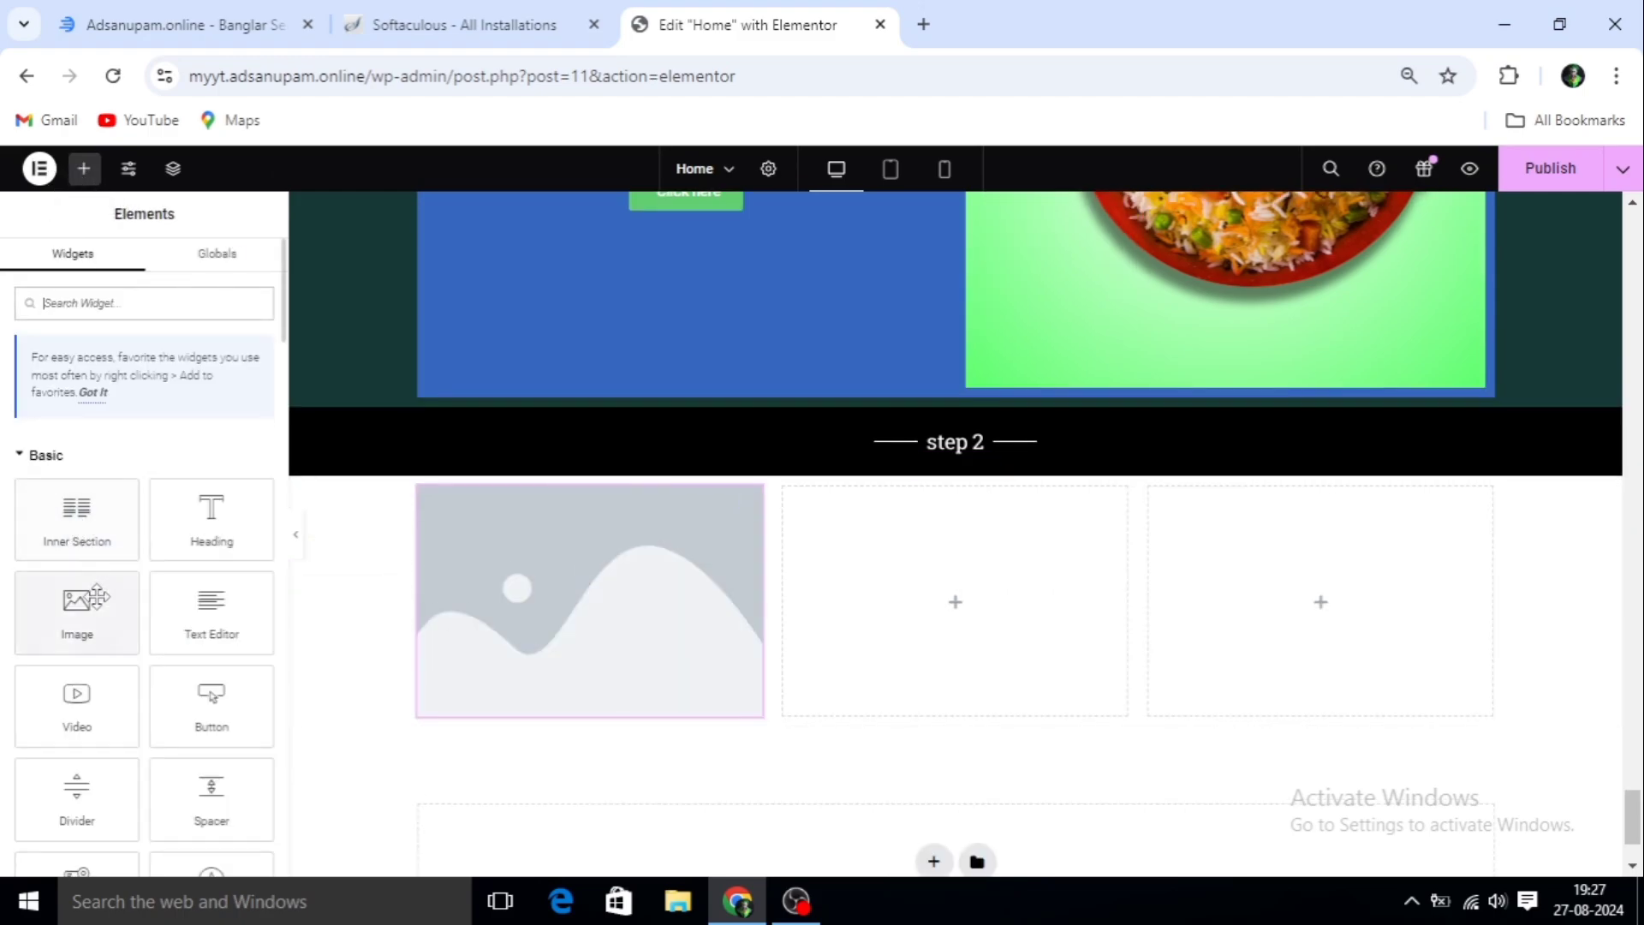
drag(77, 610, 1345, 600)
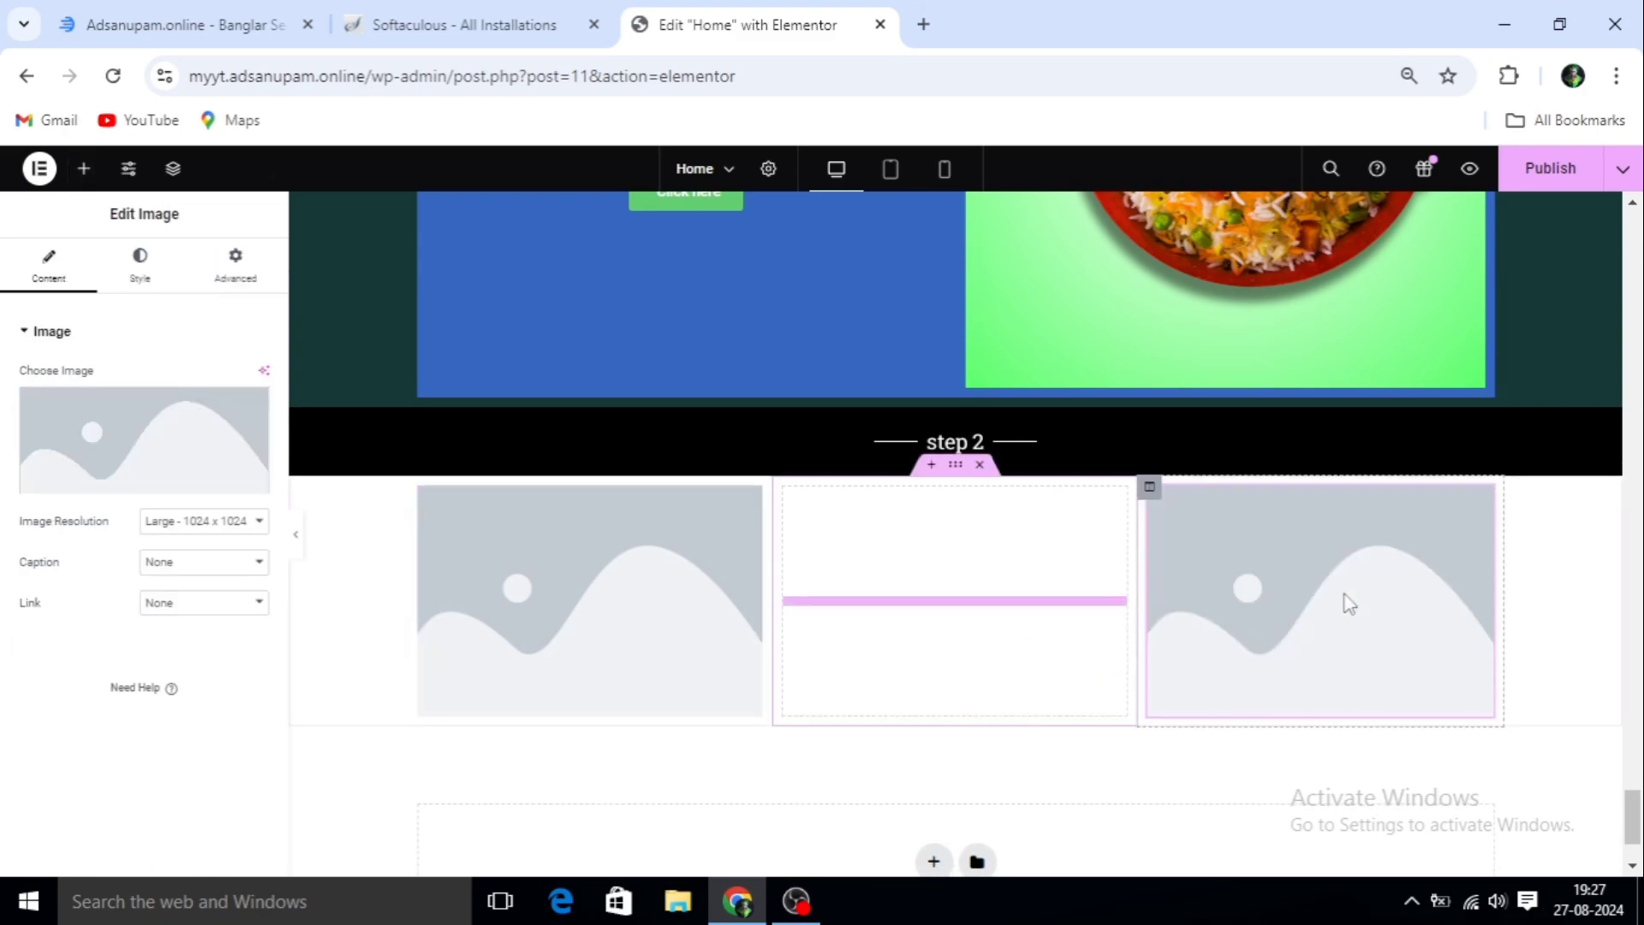
Fill the middle column of the three-column section with a Heading, a Text Editor and a Button widget, stacked in that order
click(84, 168)
drag(209, 522, 956, 597)
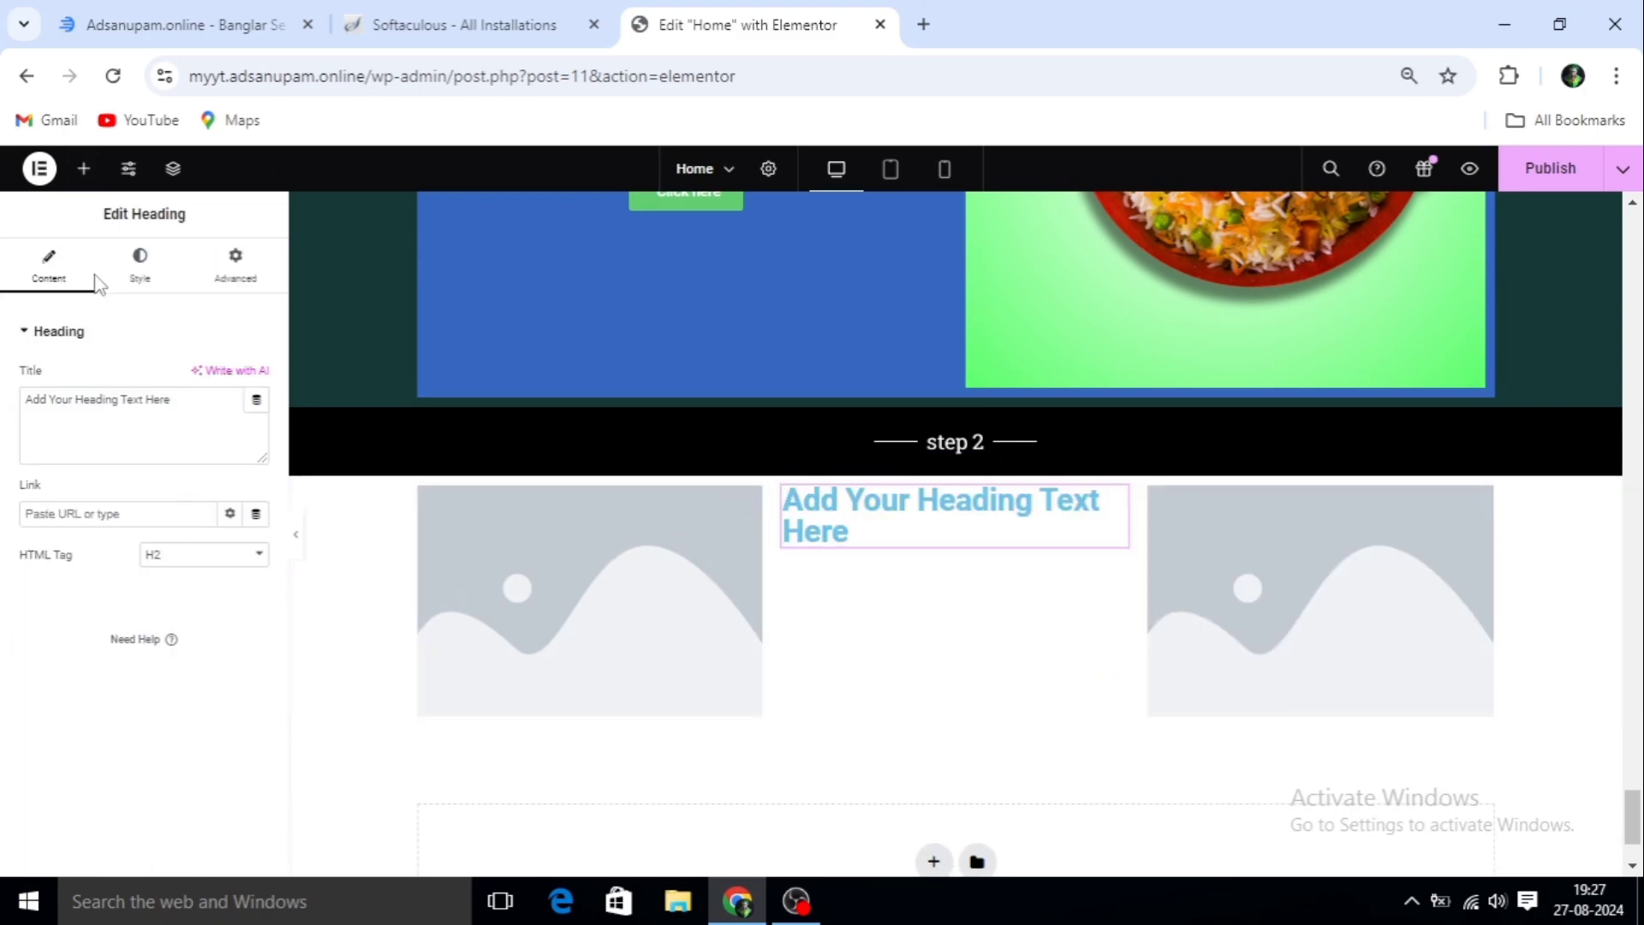
click(85, 168)
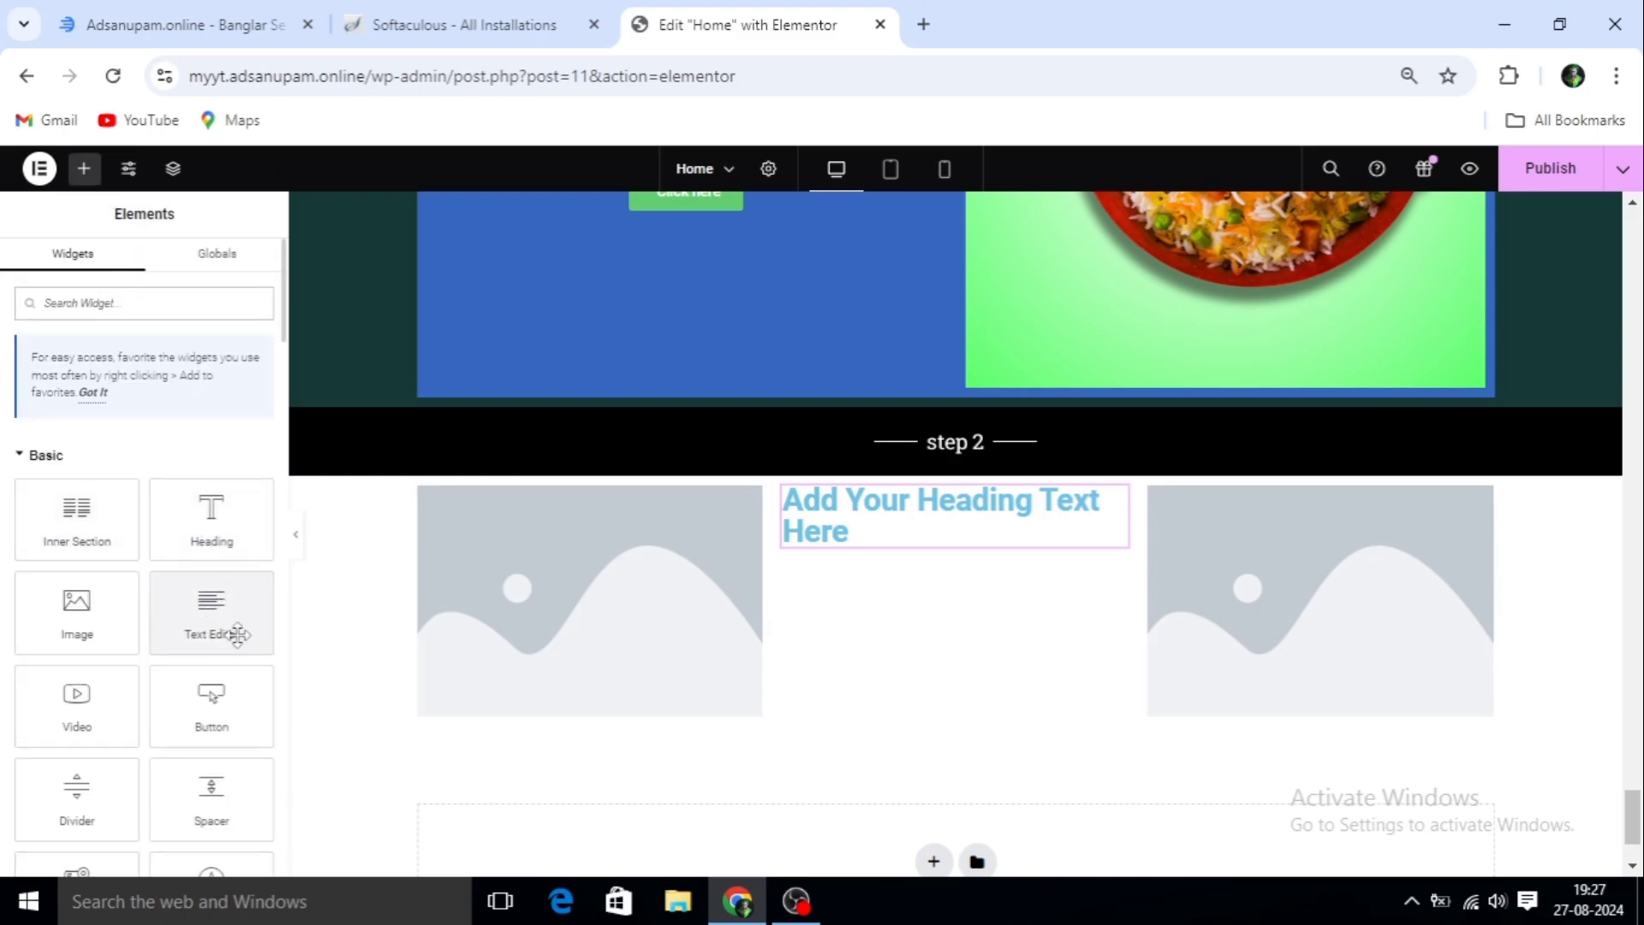
drag(229, 630, 946, 557)
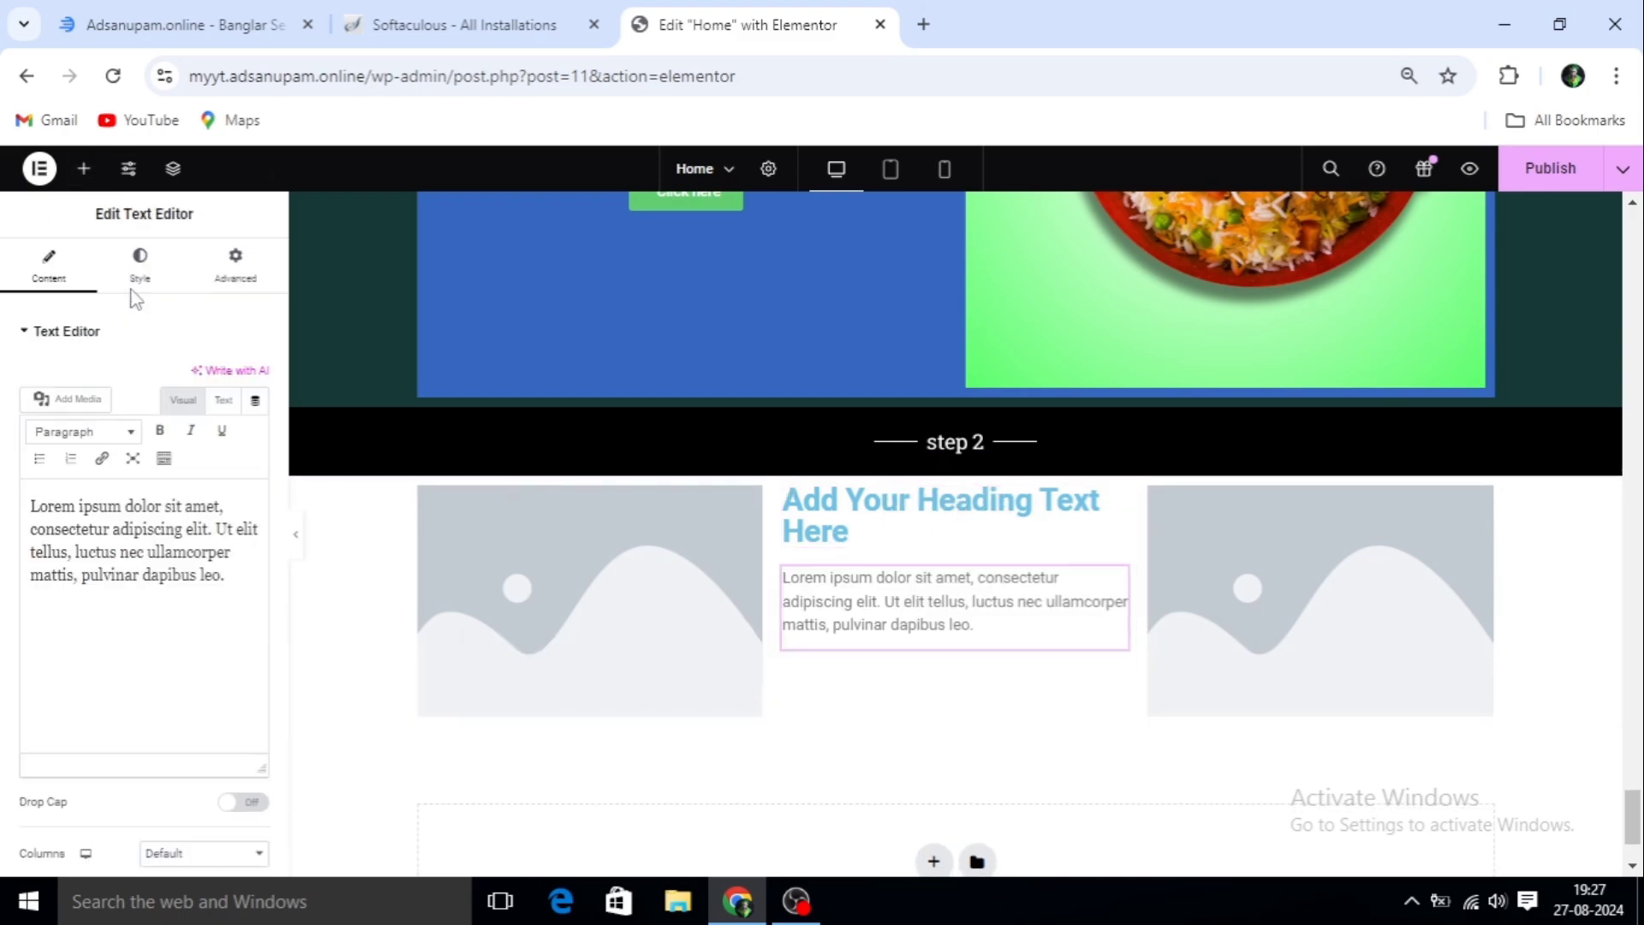
click(83, 168)
drag(212, 701, 920, 658)
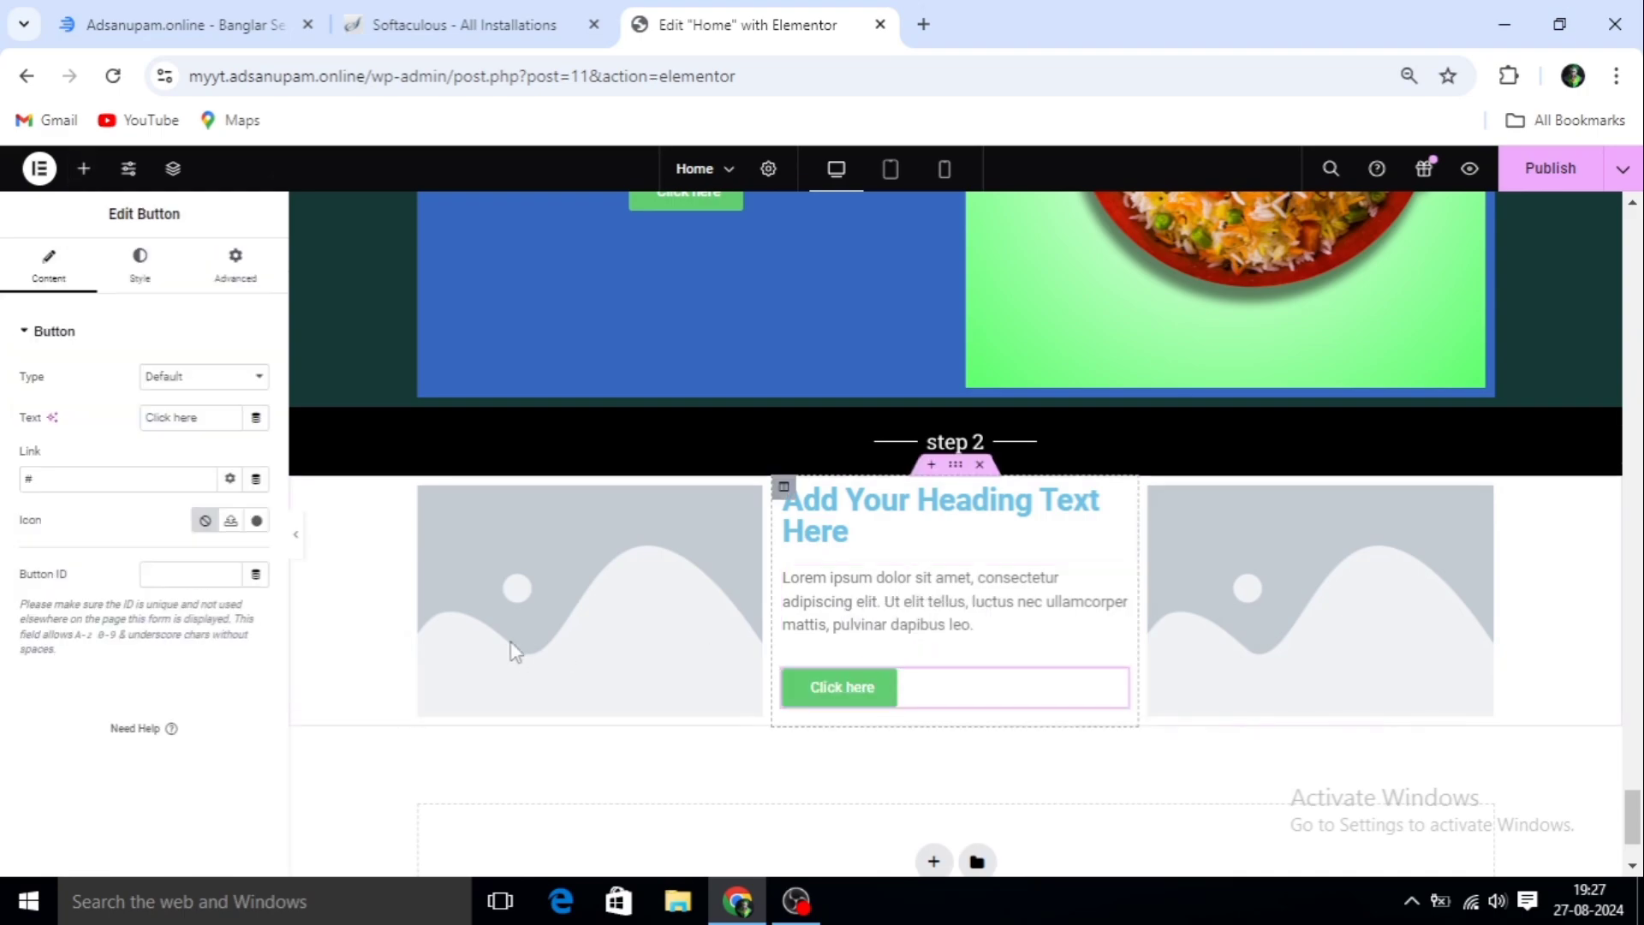
Set the first column's image to 4-scaled.jpg from the media library
click(565, 615)
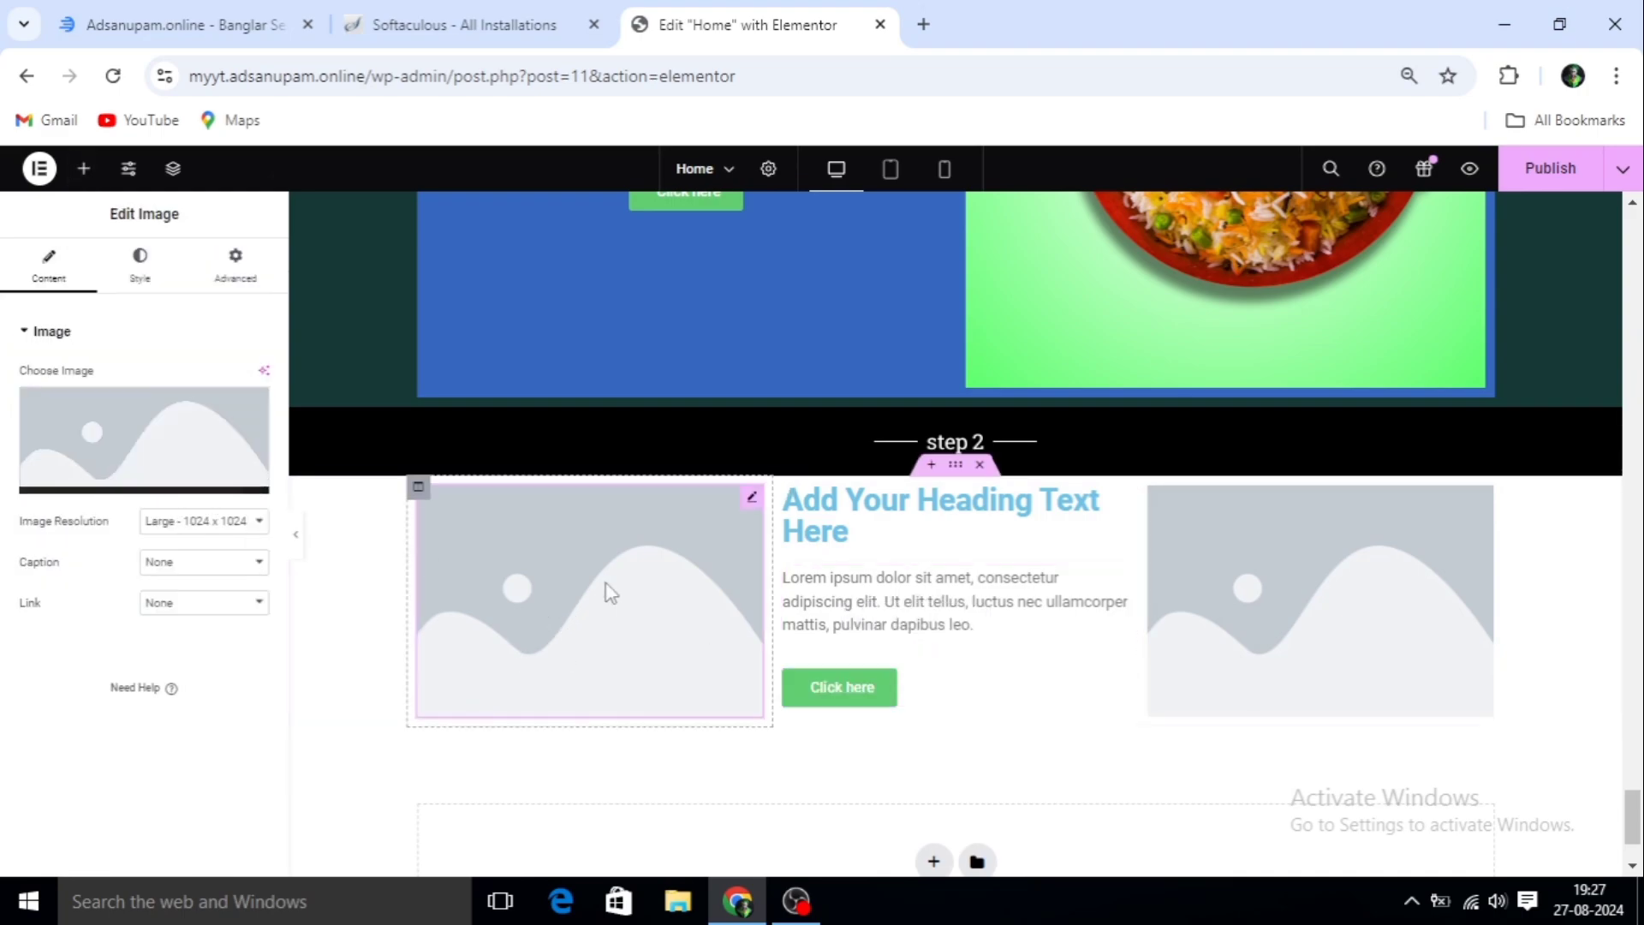
drag(606, 591, 598, 606)
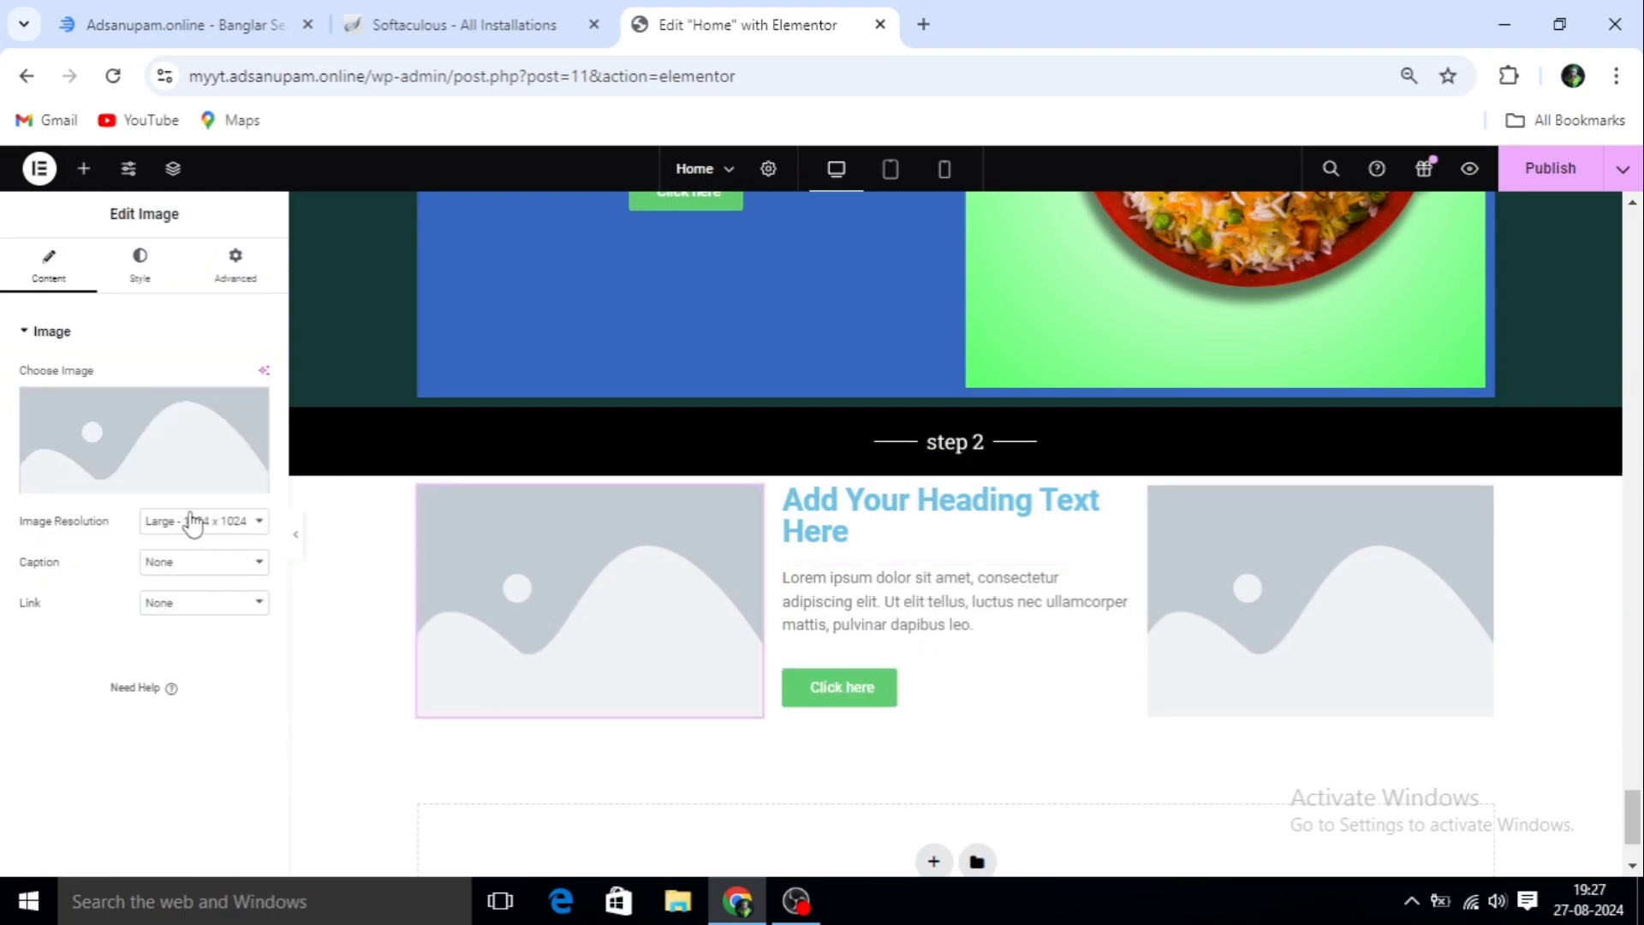
click(112, 480)
click(417, 526)
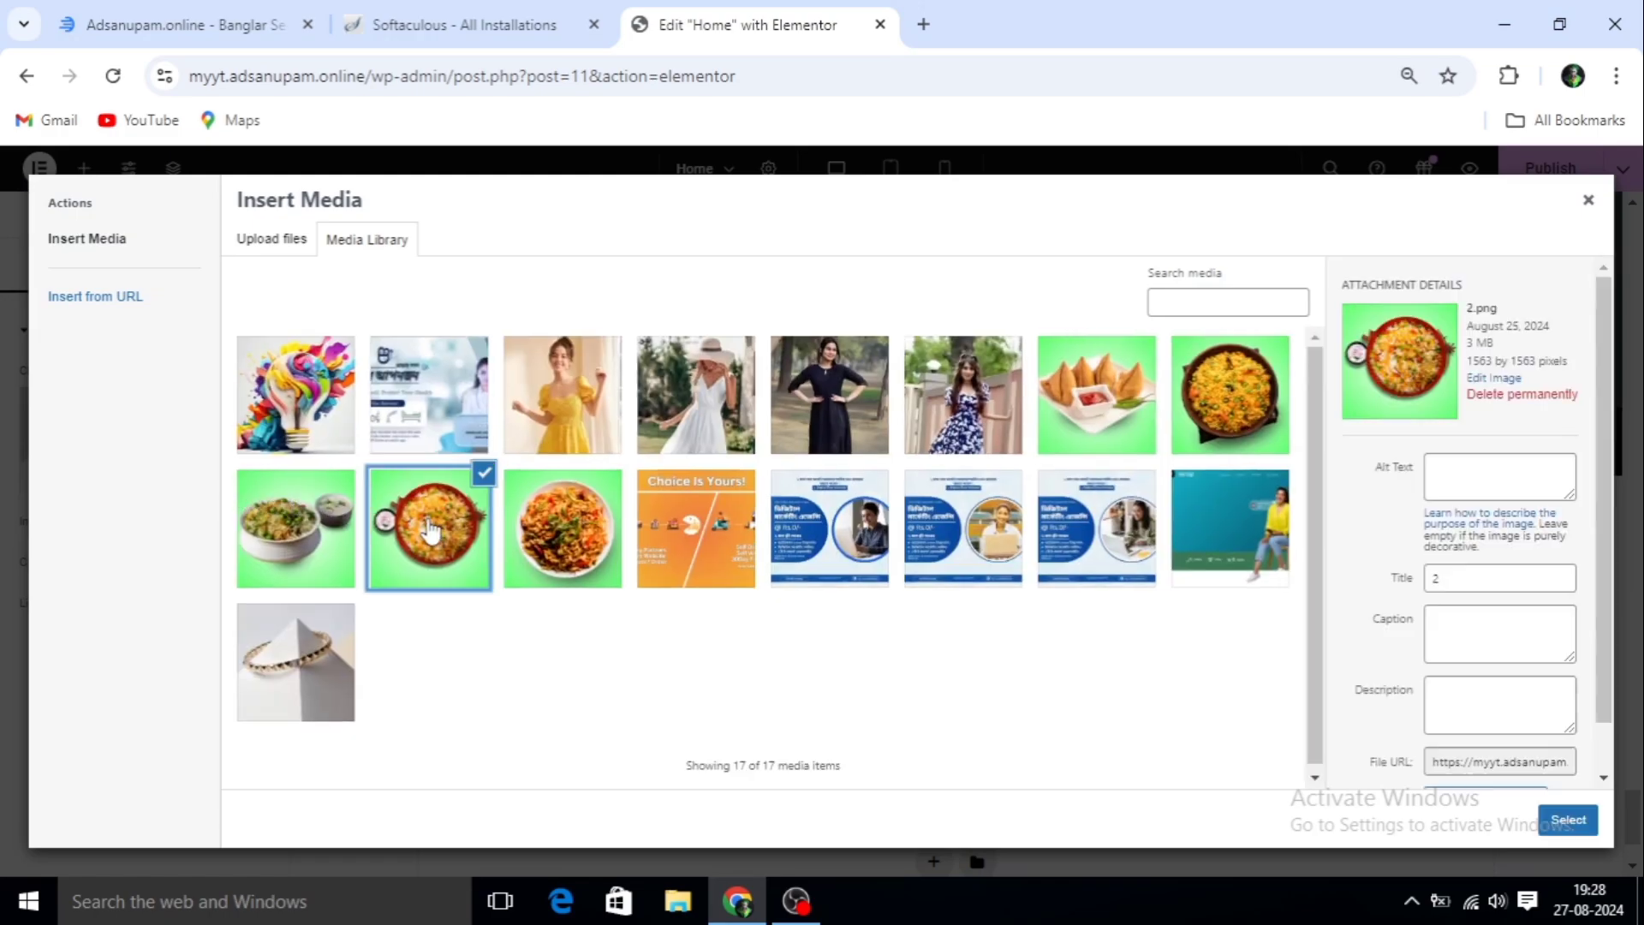
click(825, 518)
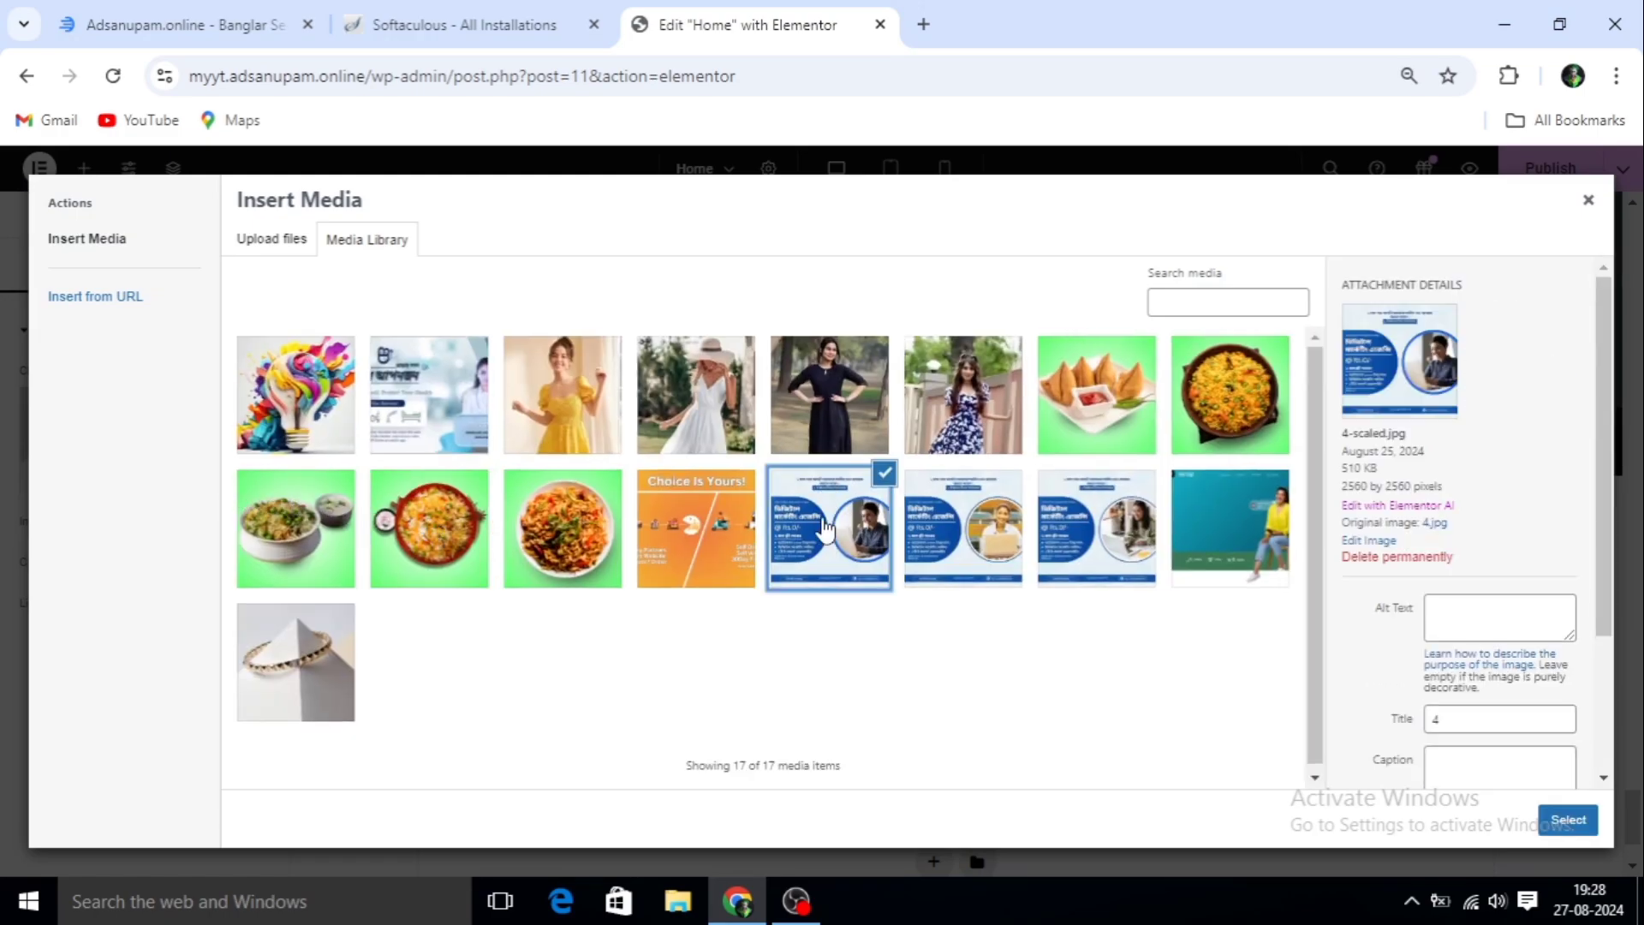
click(1569, 819)
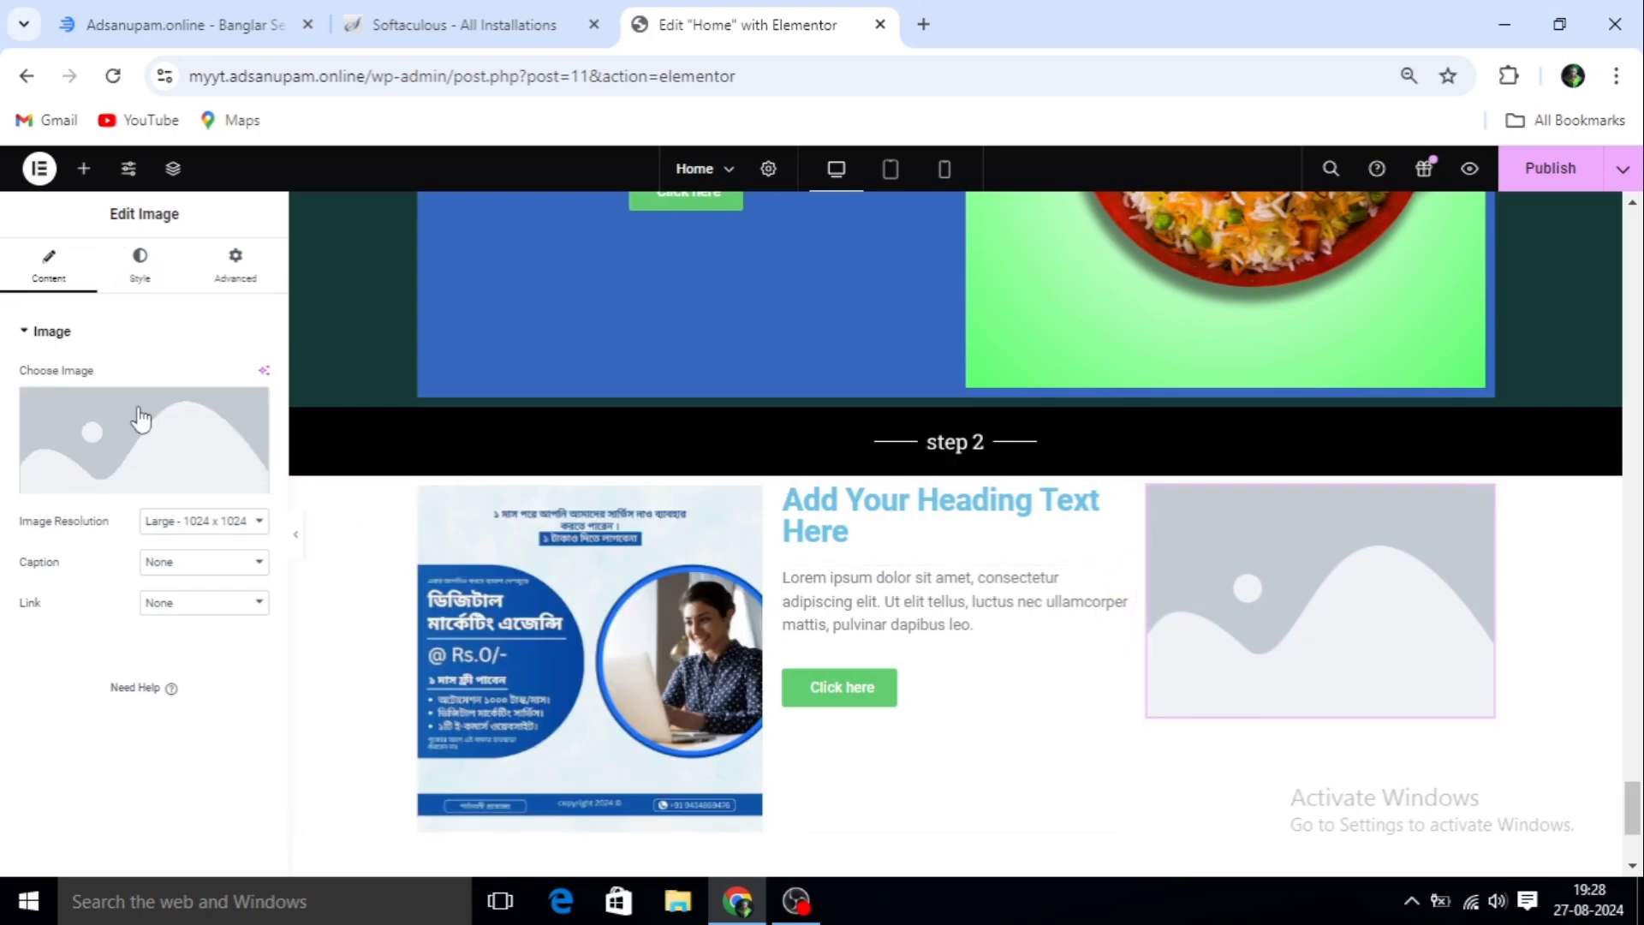
Set the third column's image to the blue digital marketing poster with the woman in yellow from the media library
click(146, 481)
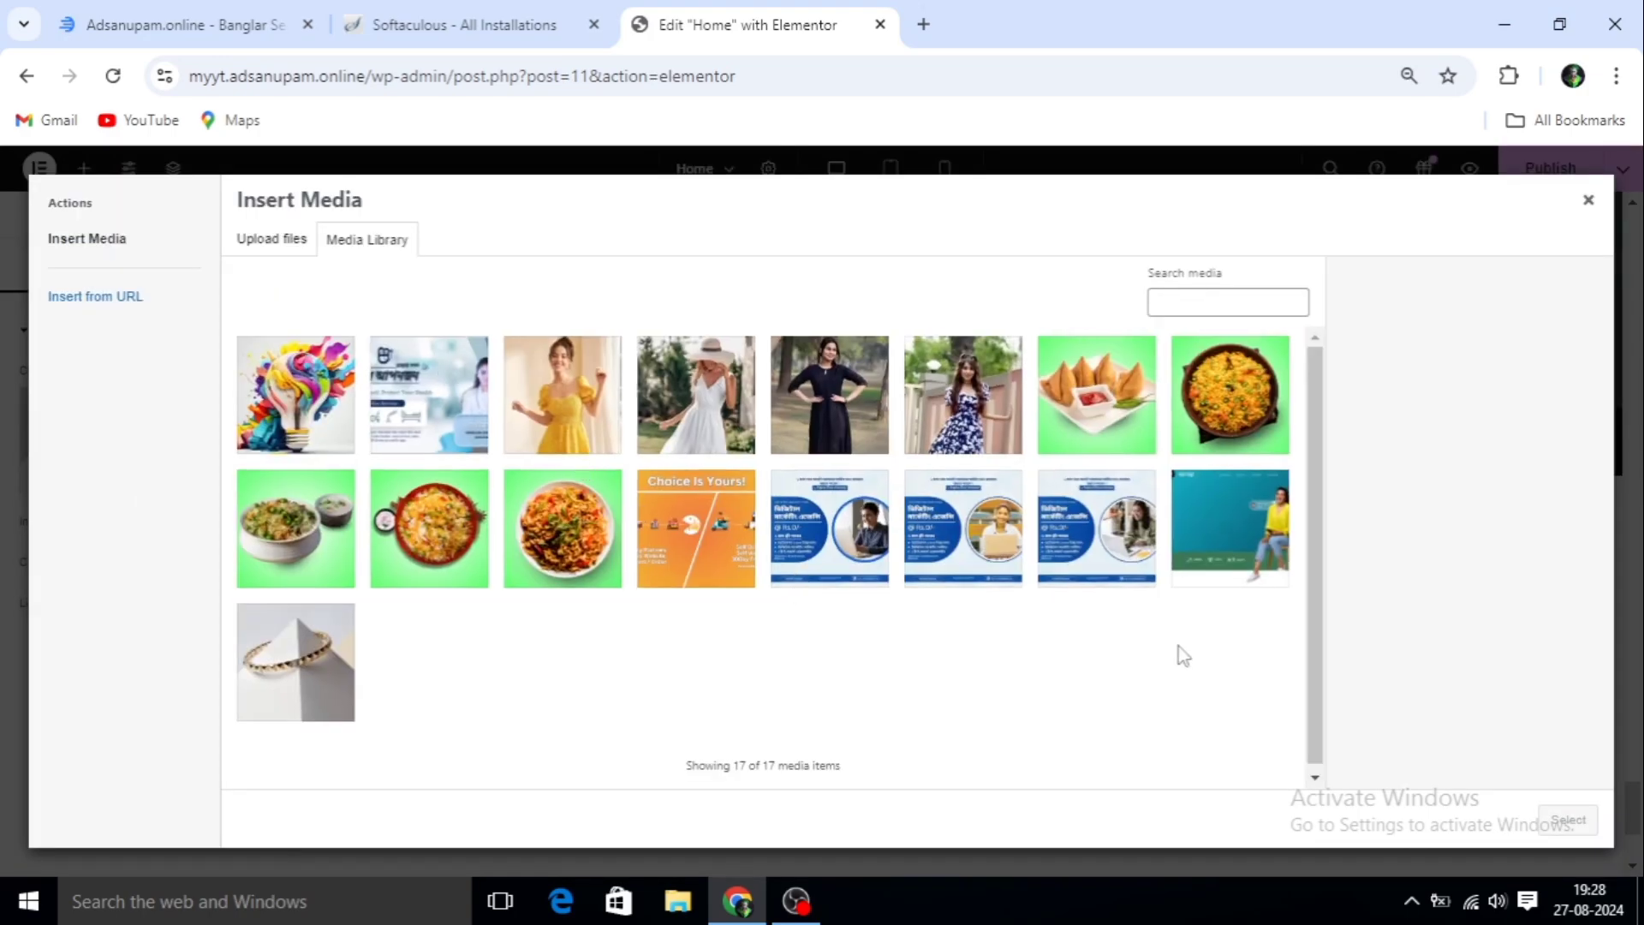
click(995, 570)
click(1572, 824)
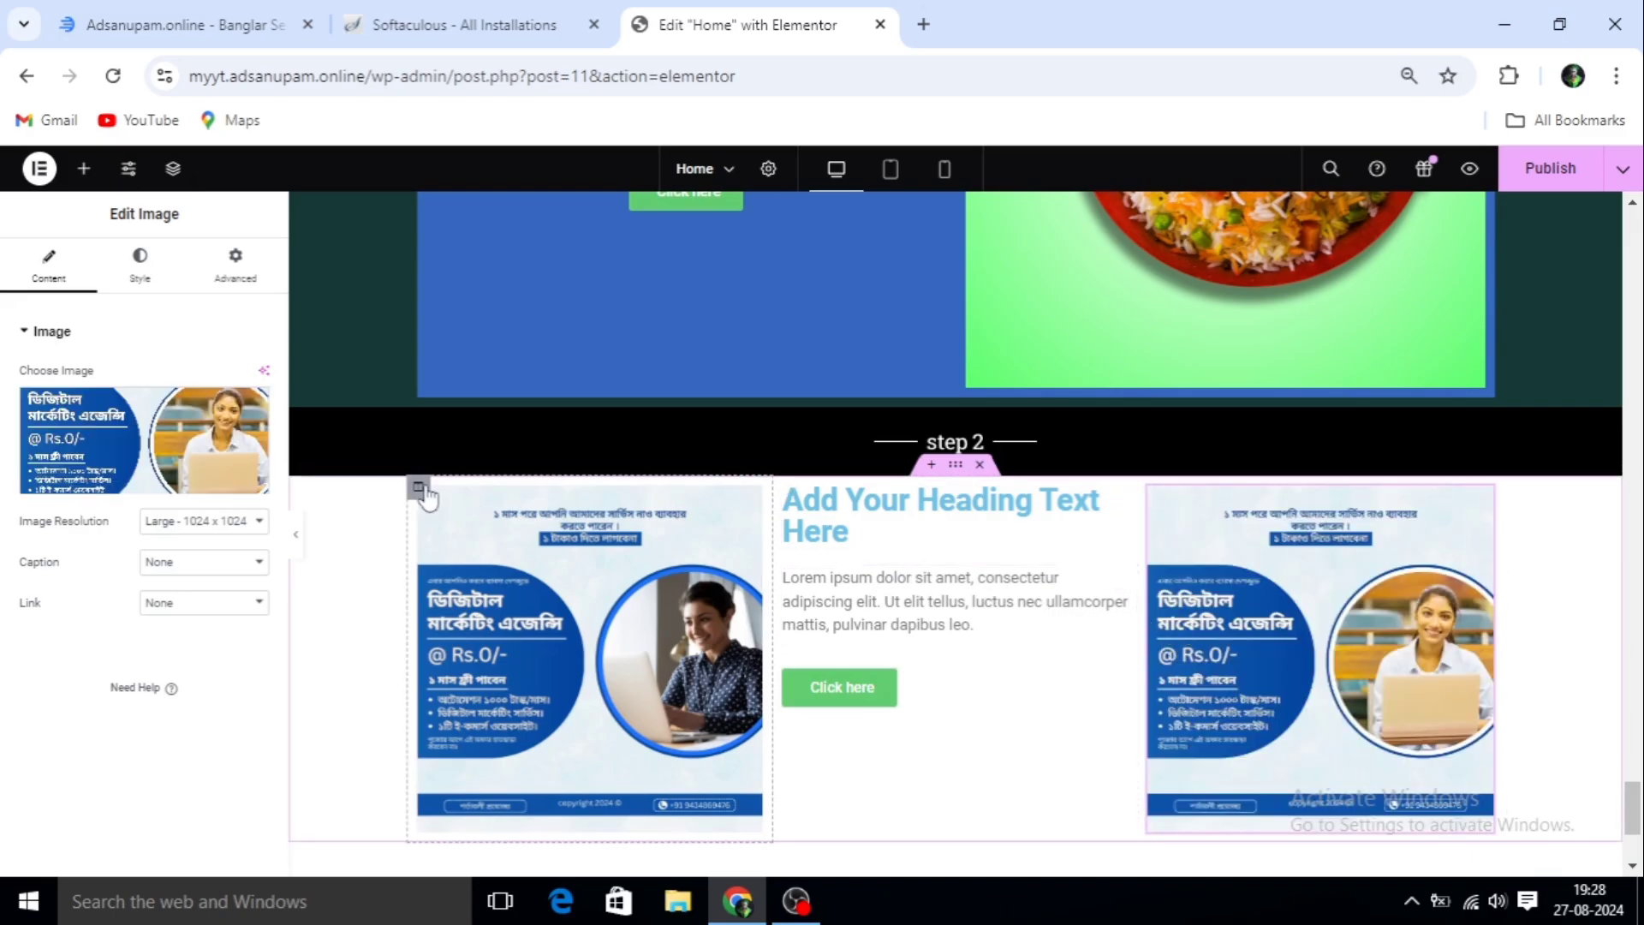
Give the three-column section below the "step 2" divider a classic background in bright blue, #344DFF
click(419, 489)
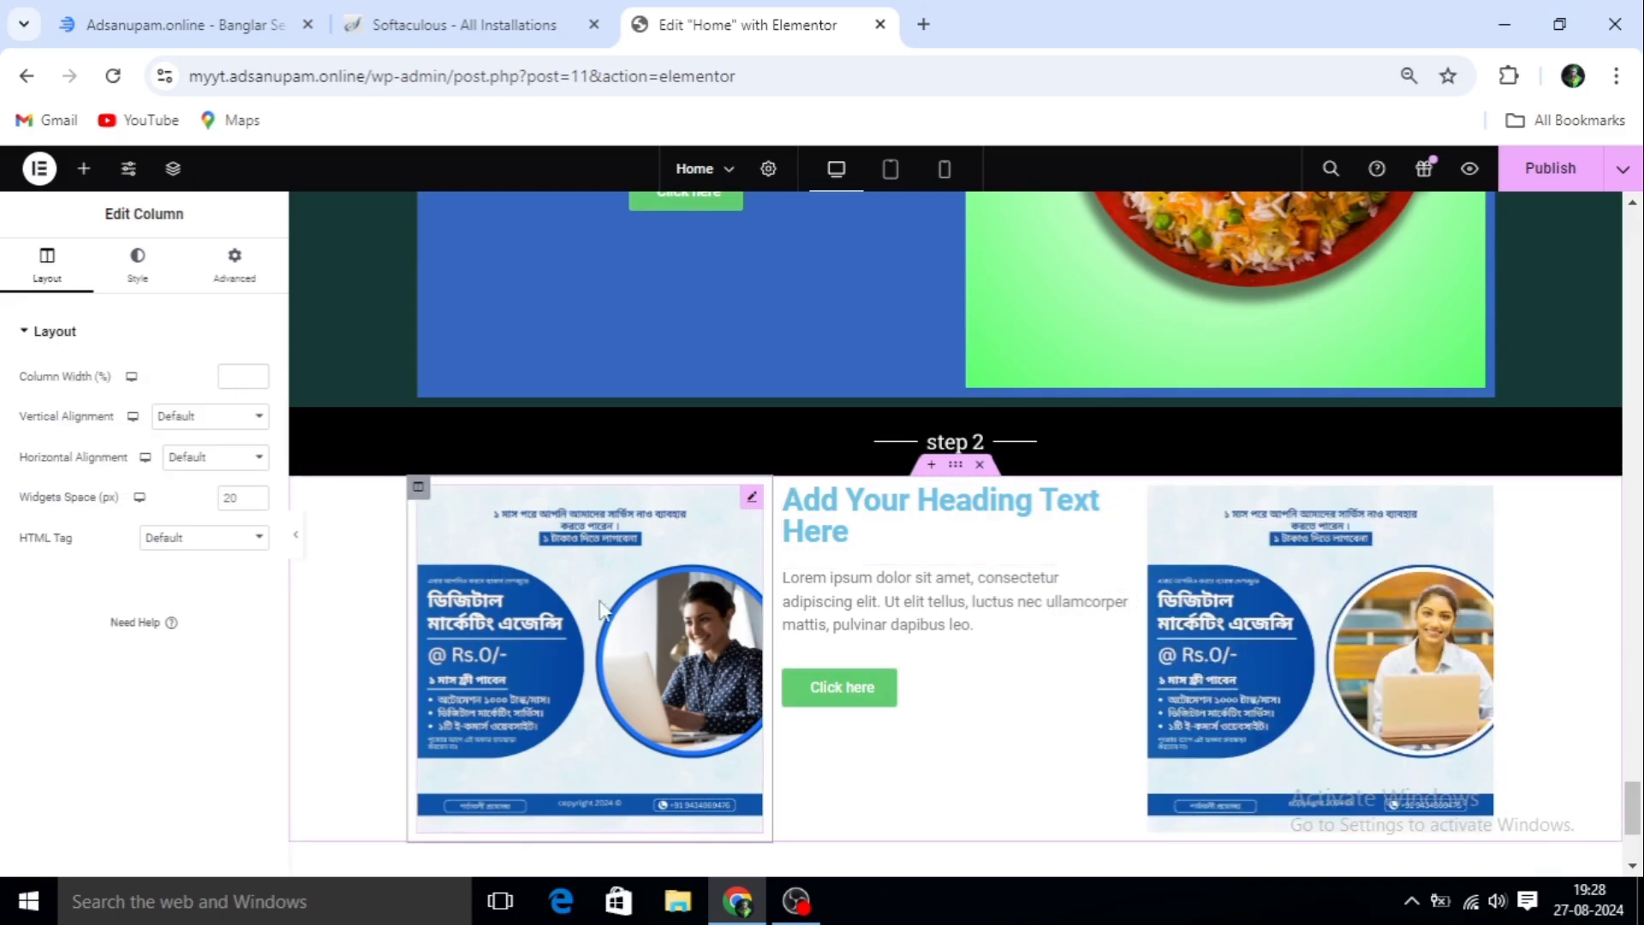
click(956, 470)
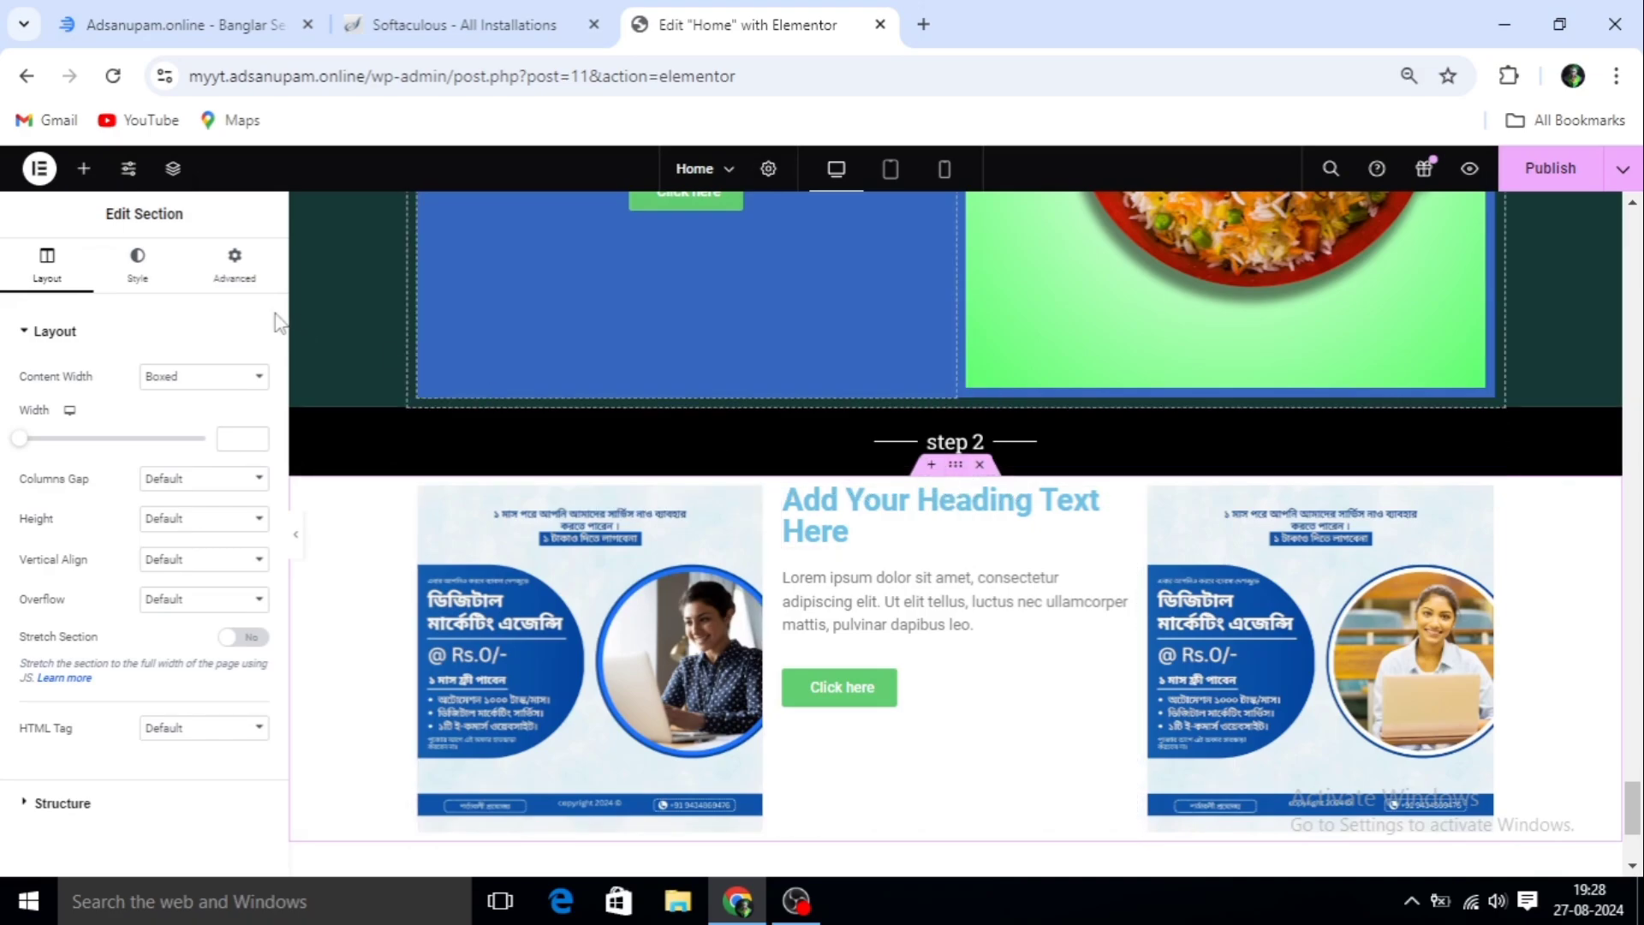
click(135, 273)
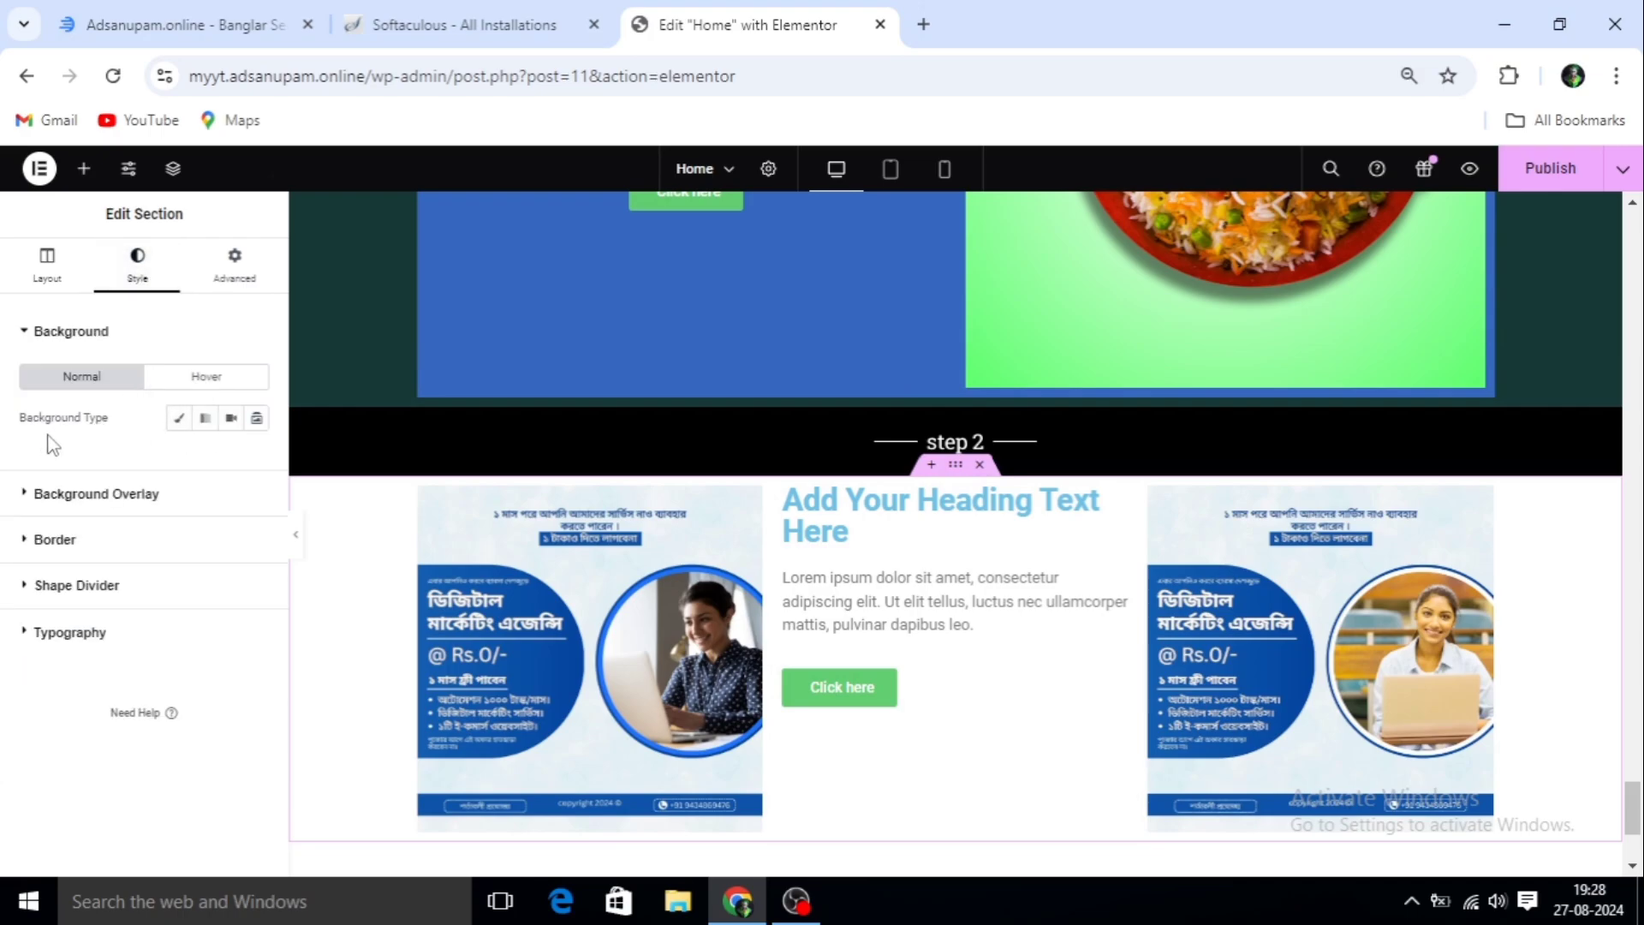
click(179, 420)
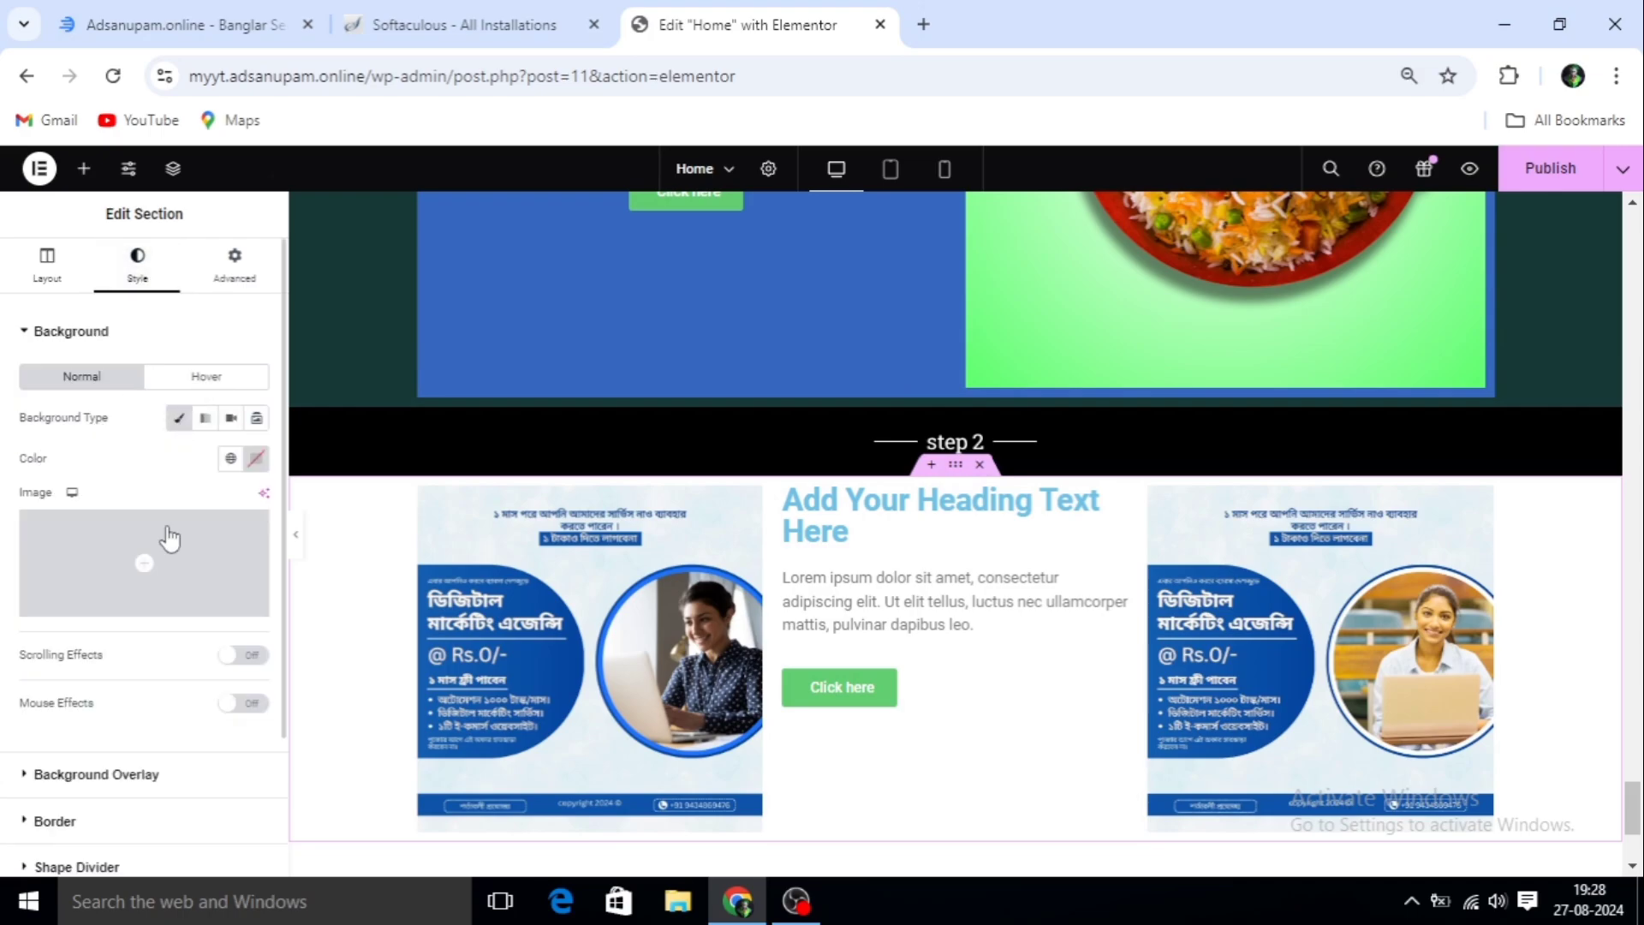
click(257, 460)
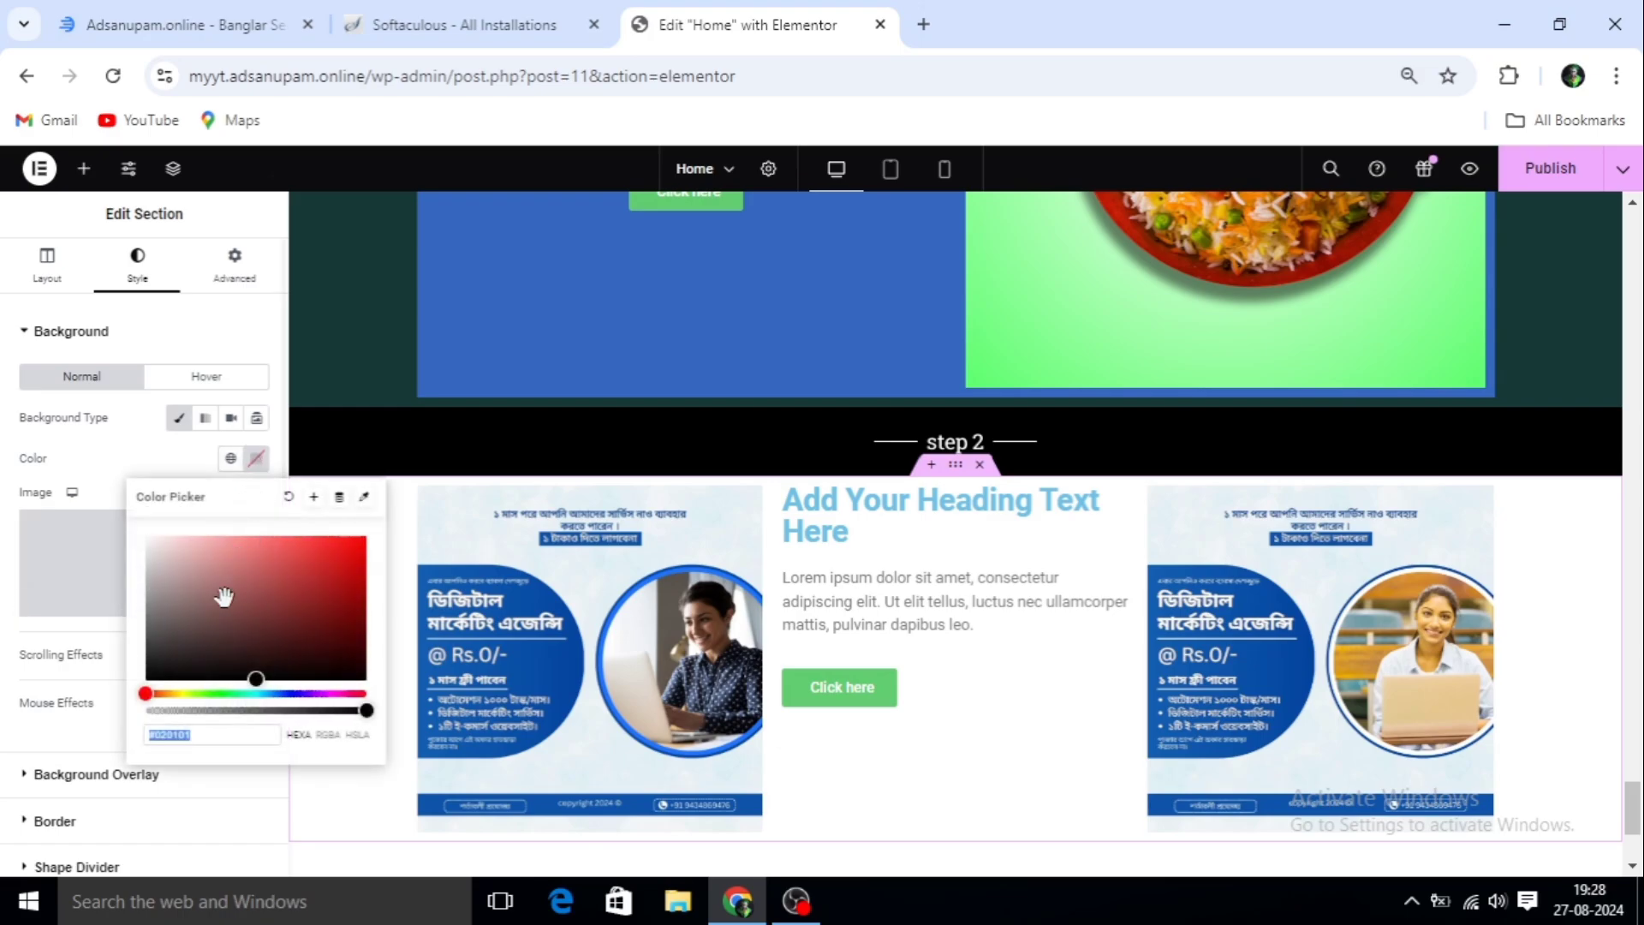
drag(256, 710, 103, 712)
click(103, 713)
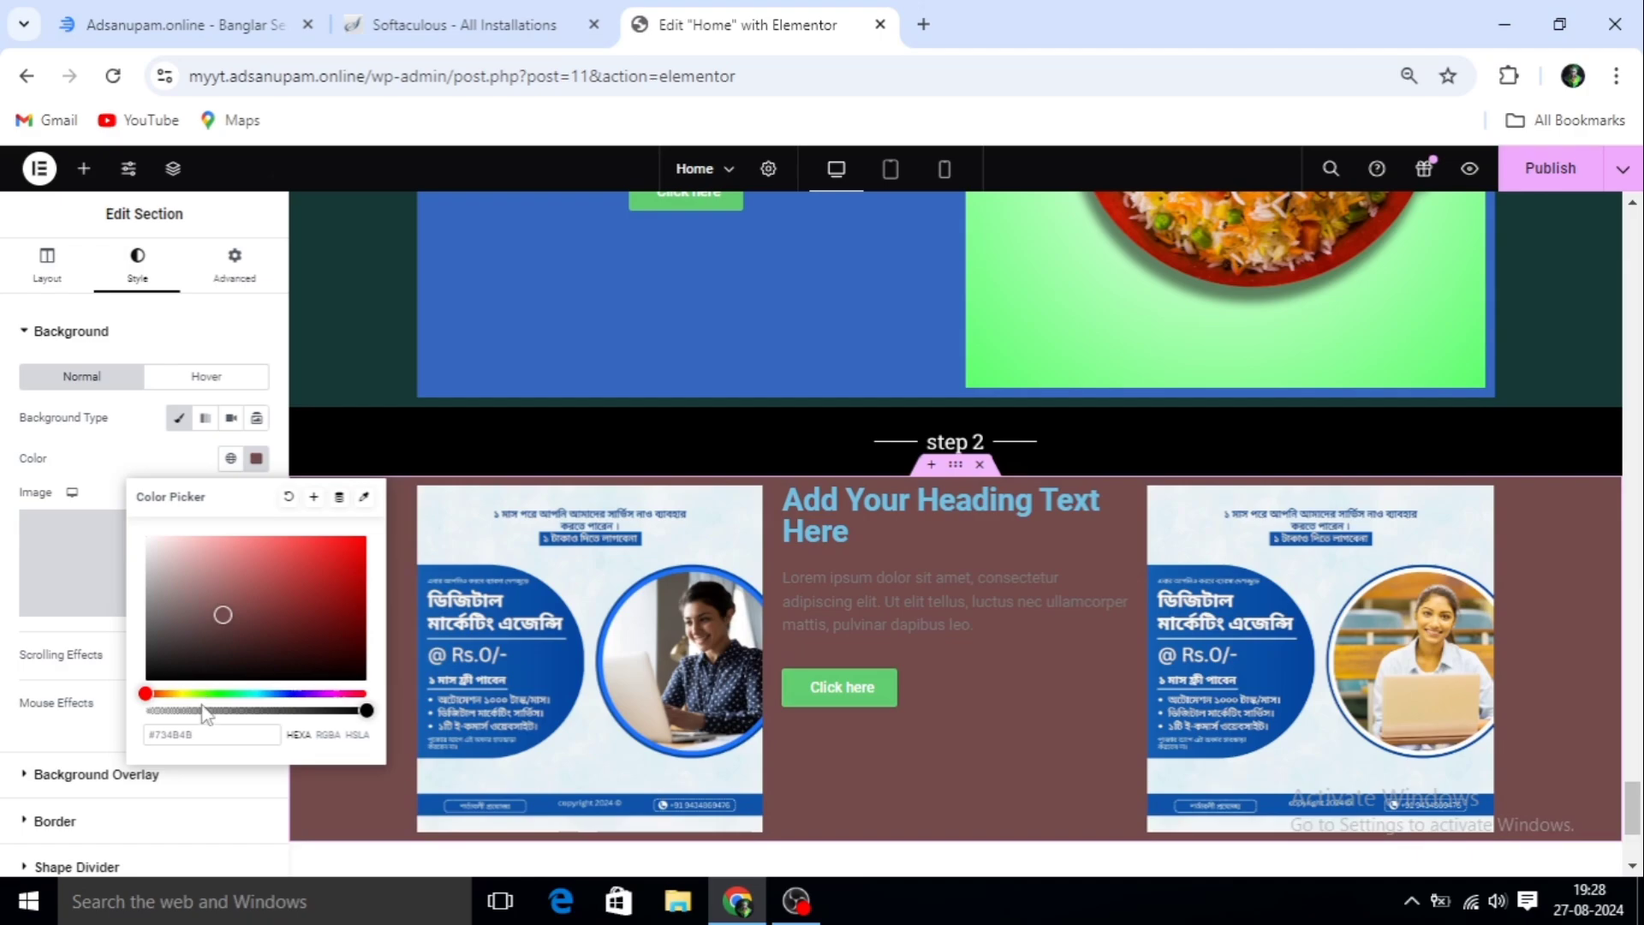
click(289, 693)
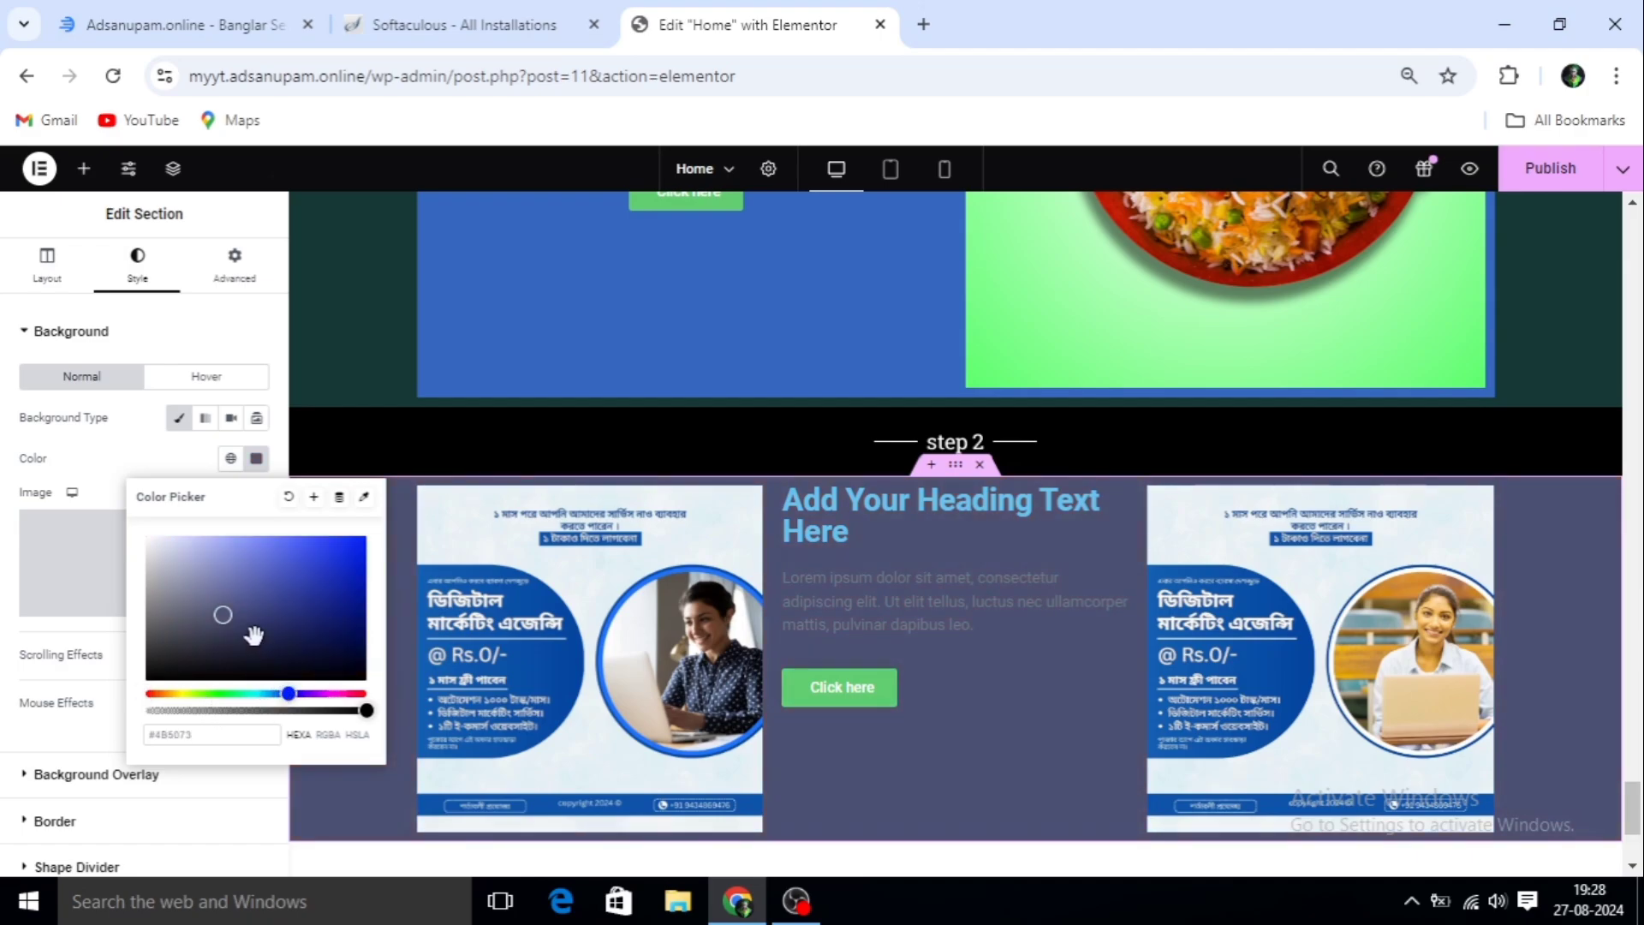
drag(275, 595, 322, 536)
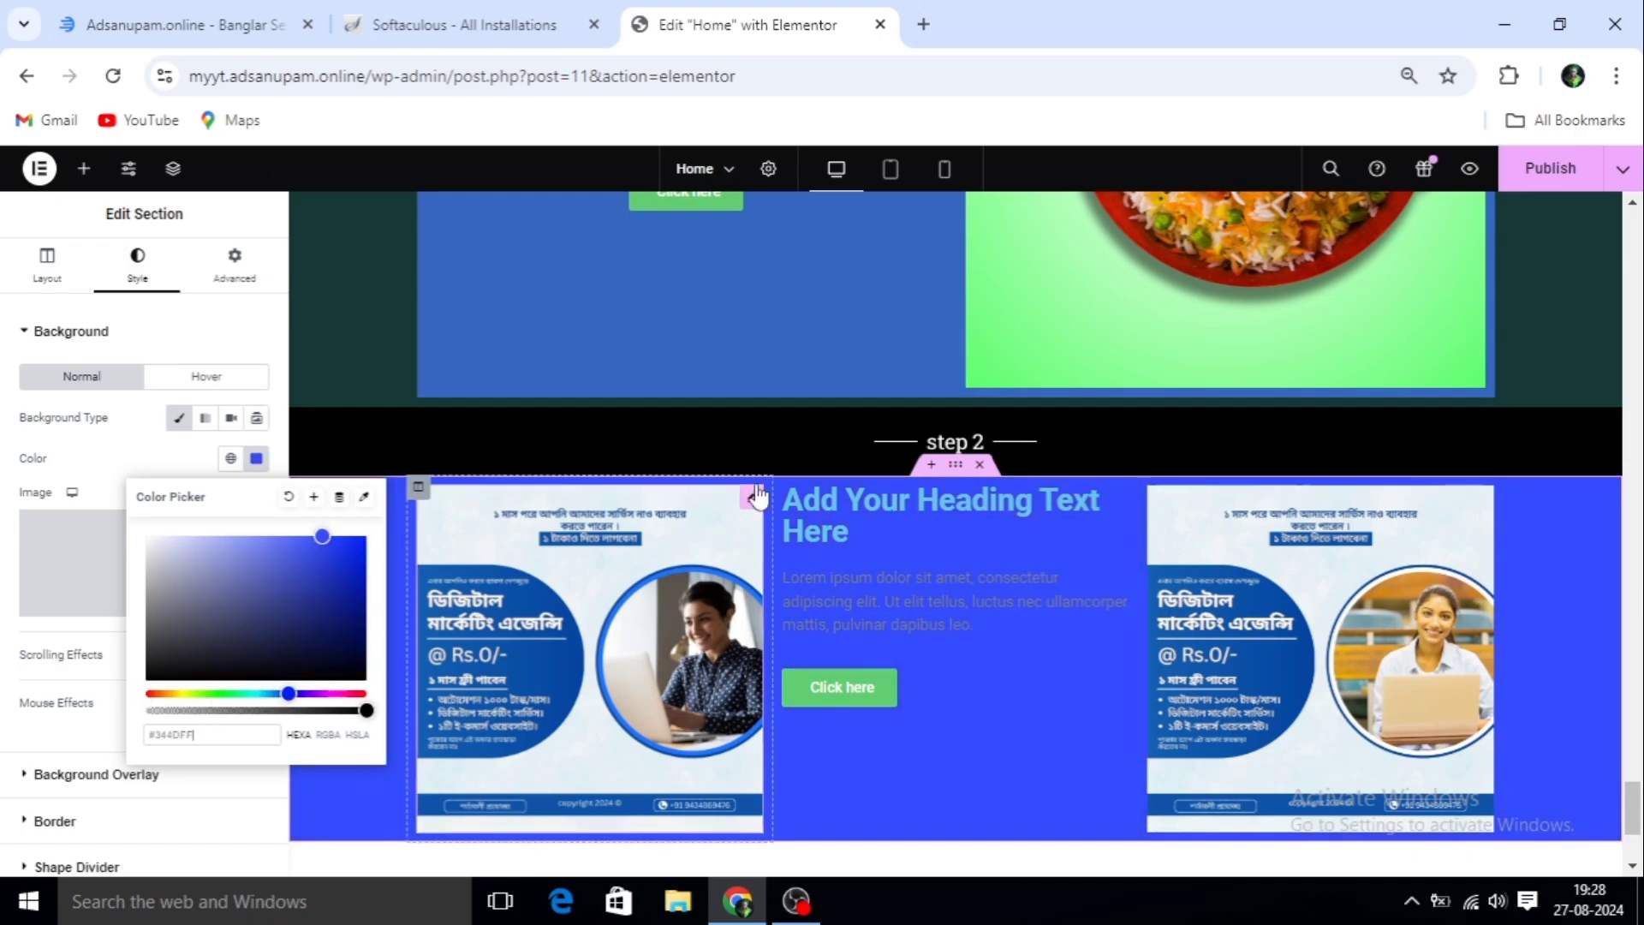
Set the text color of the middle column's lorem ipsum paragraph to white, #FFFFFF
click(1119, 580)
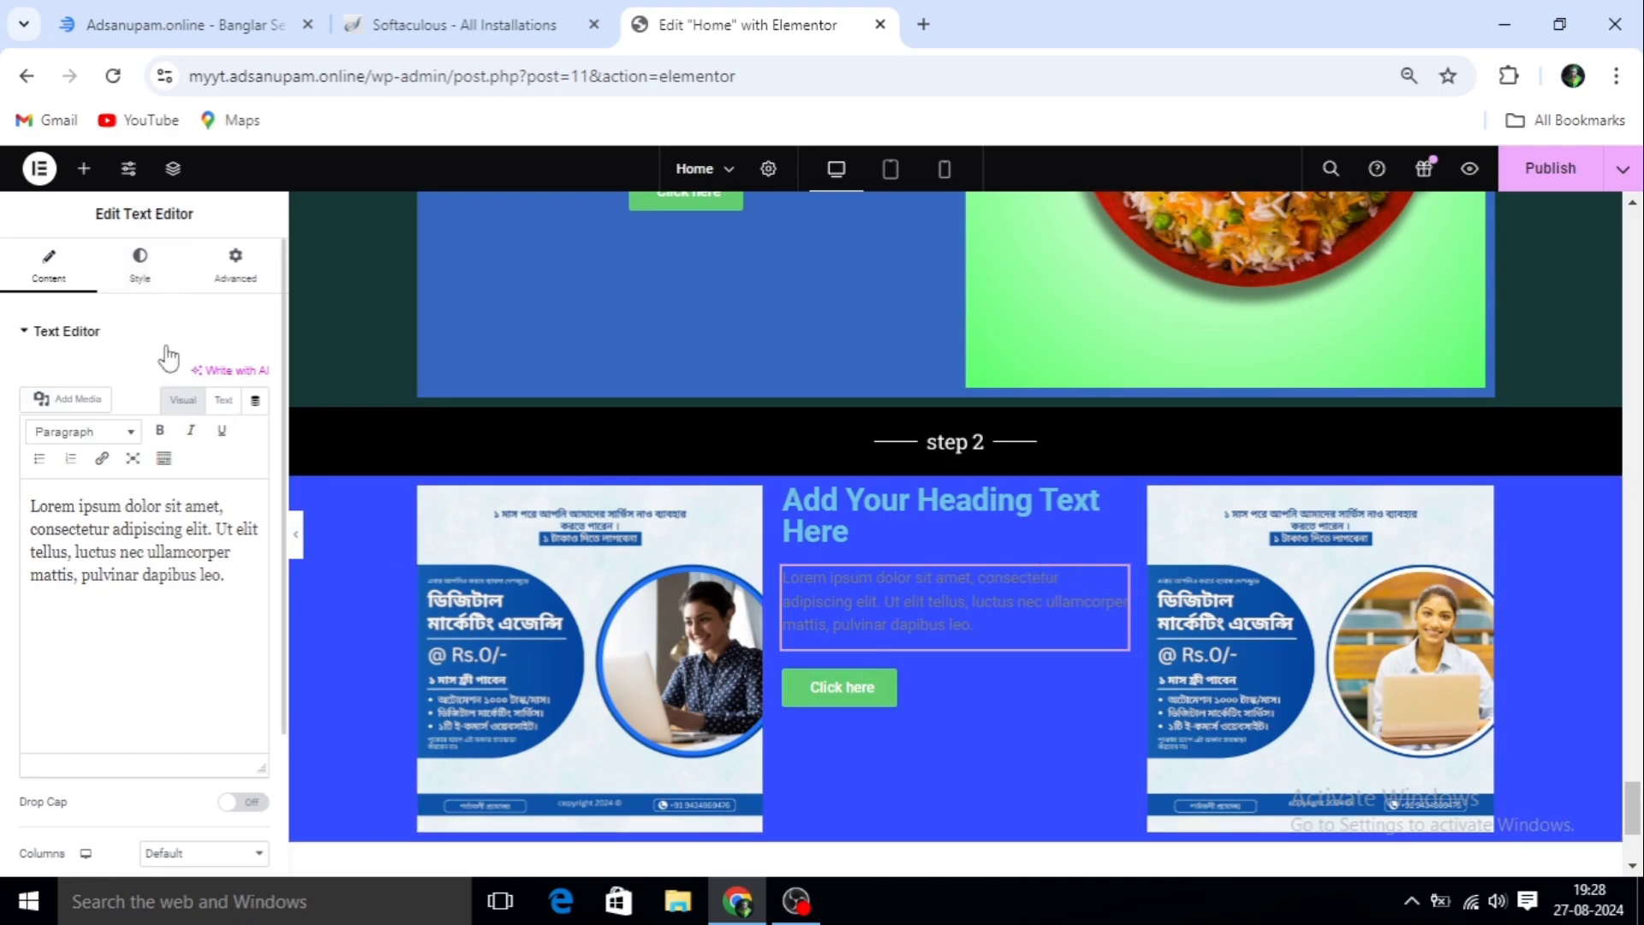
click(137, 287)
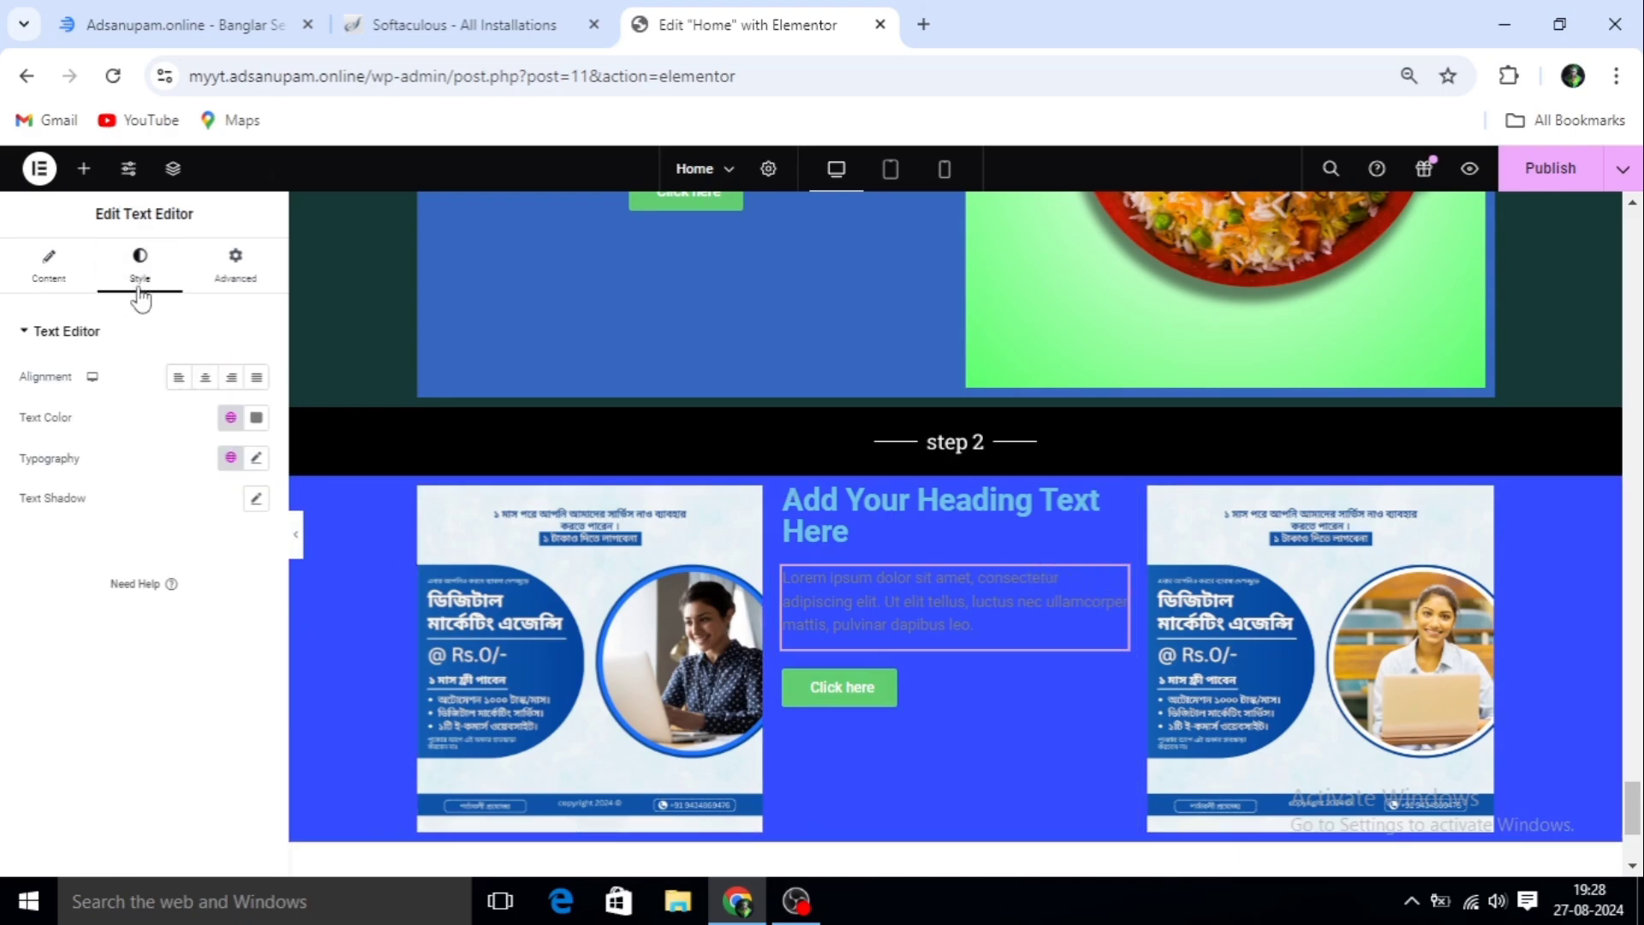
click(256, 418)
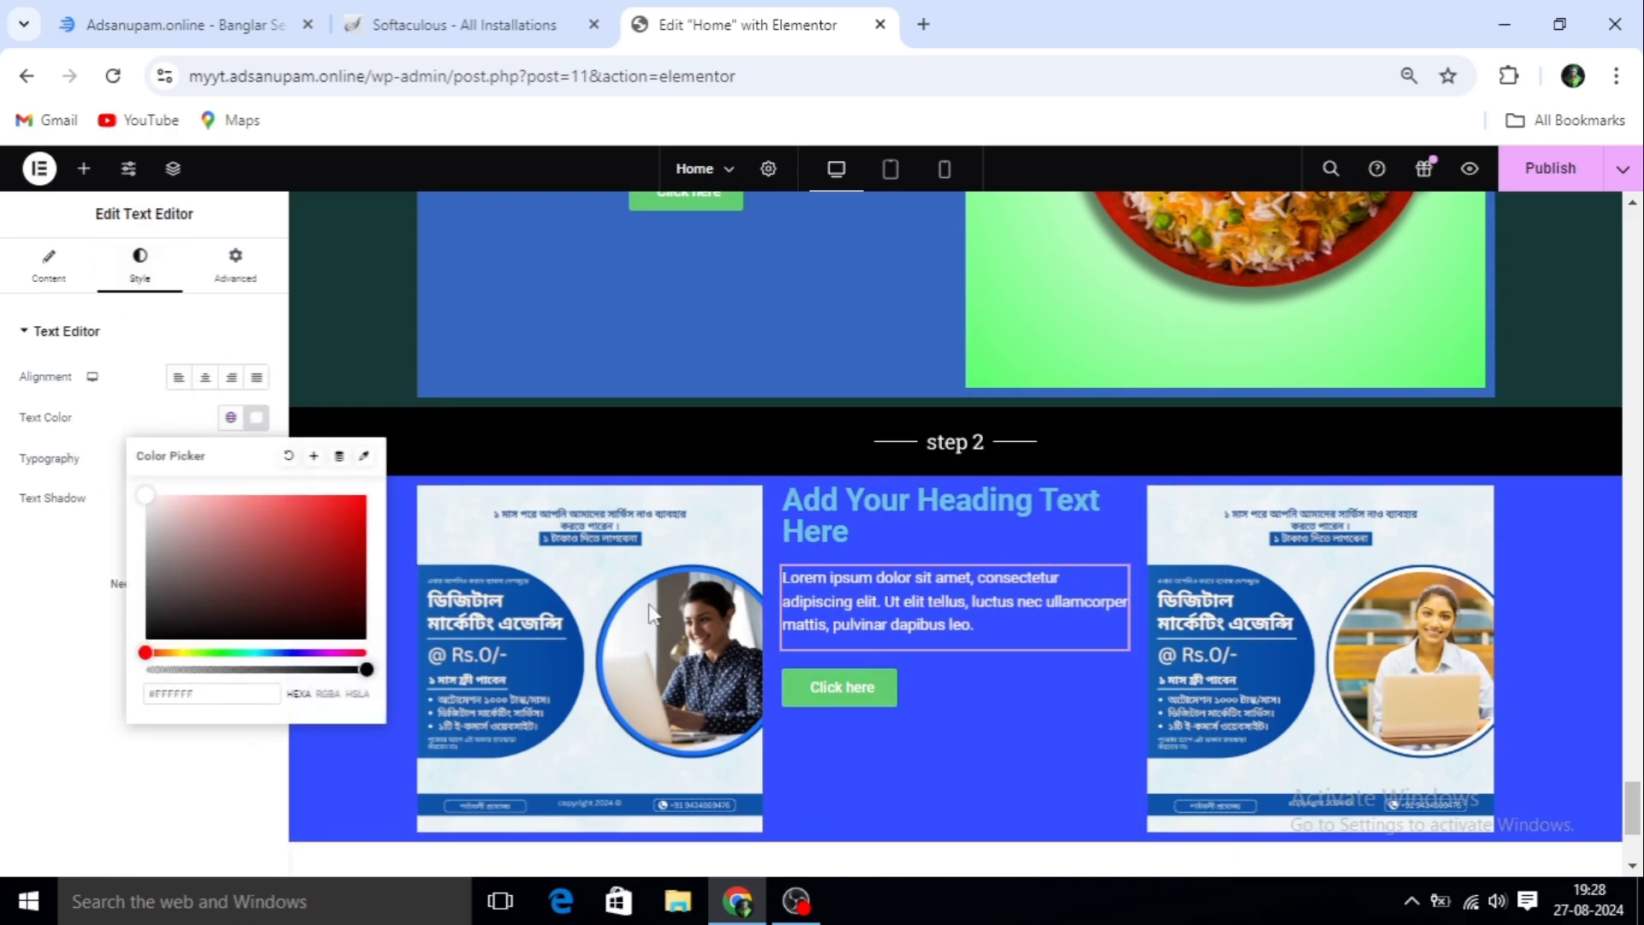
Set the text color of the middle column's "Add Your Heading Text Here" heading to white
click(809, 514)
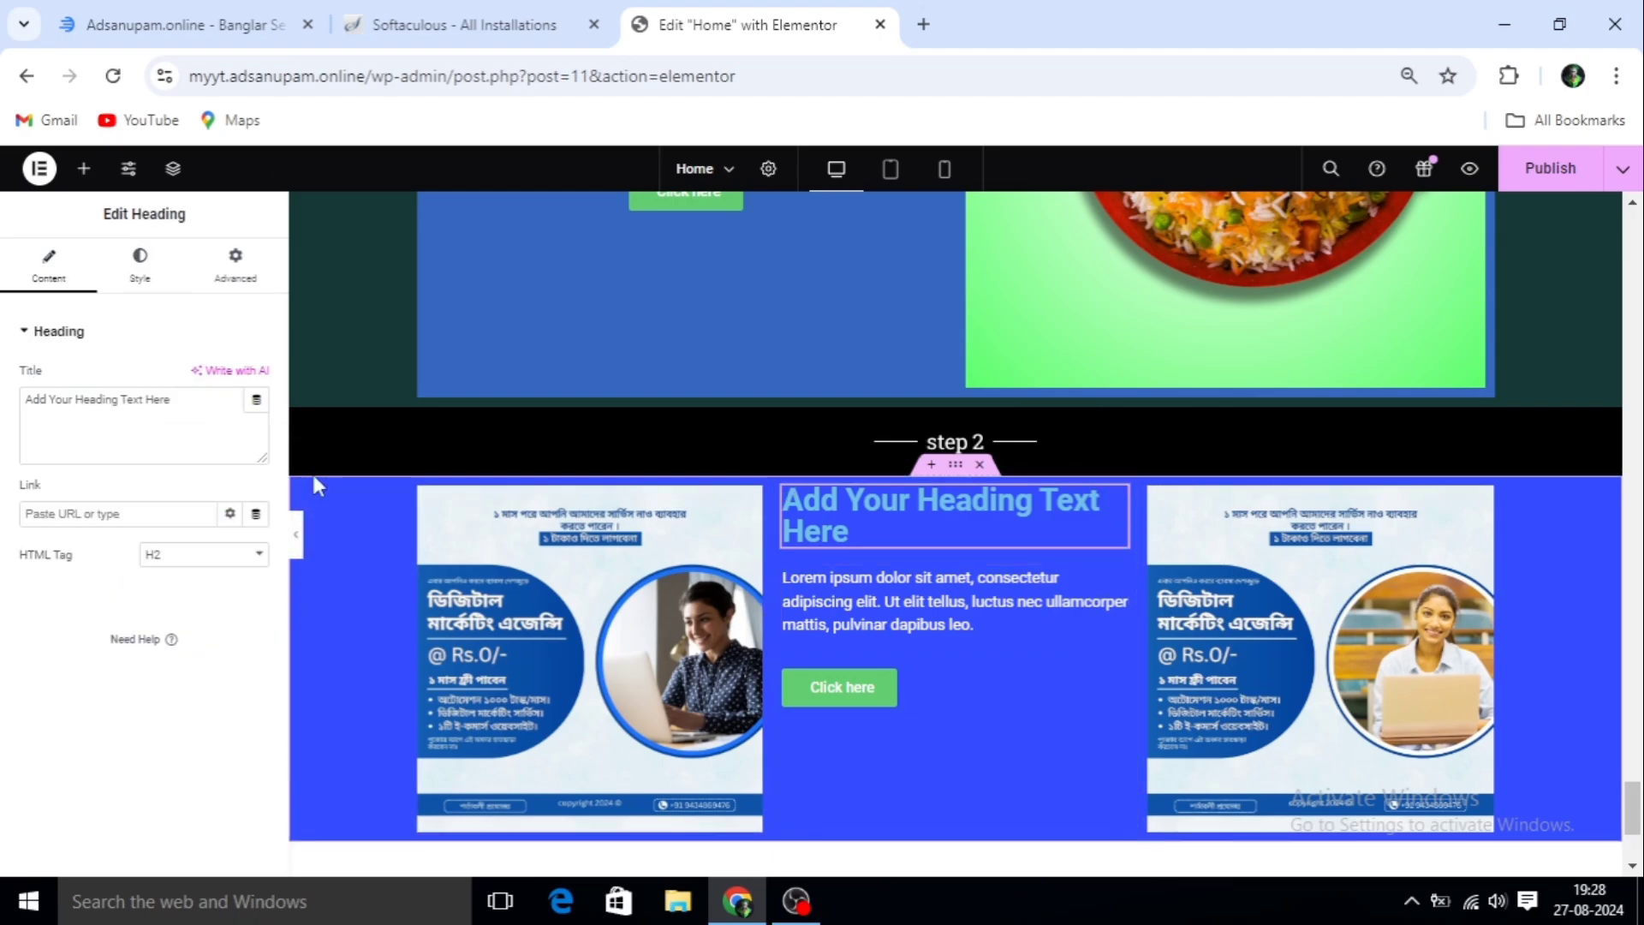
click(137, 272)
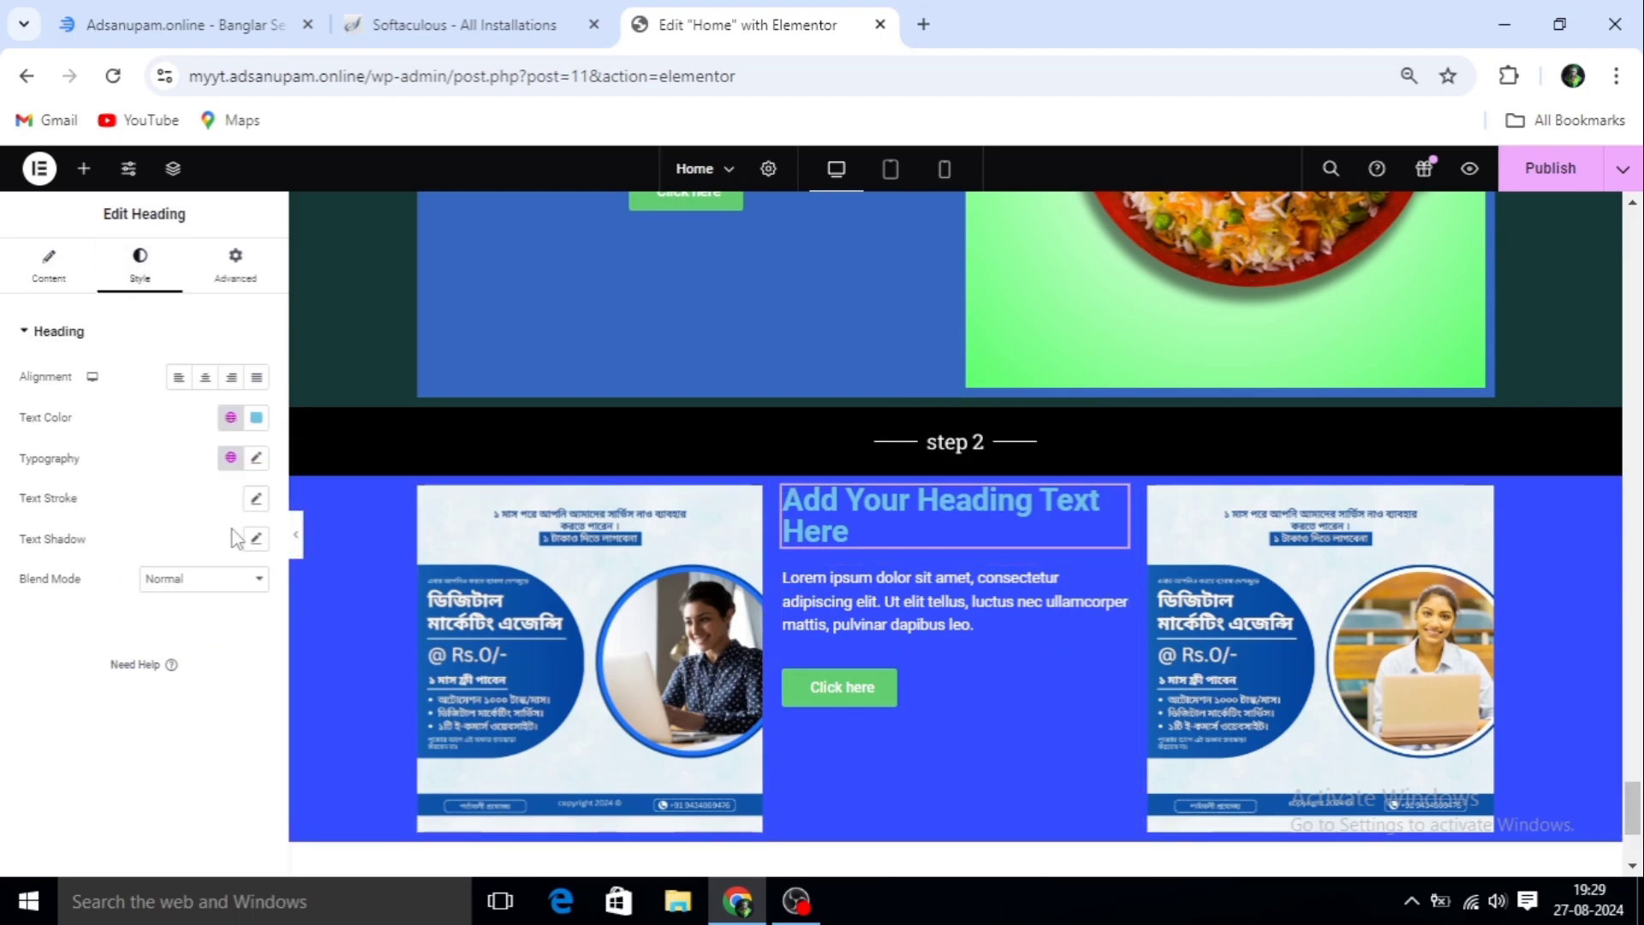
click(257, 418)
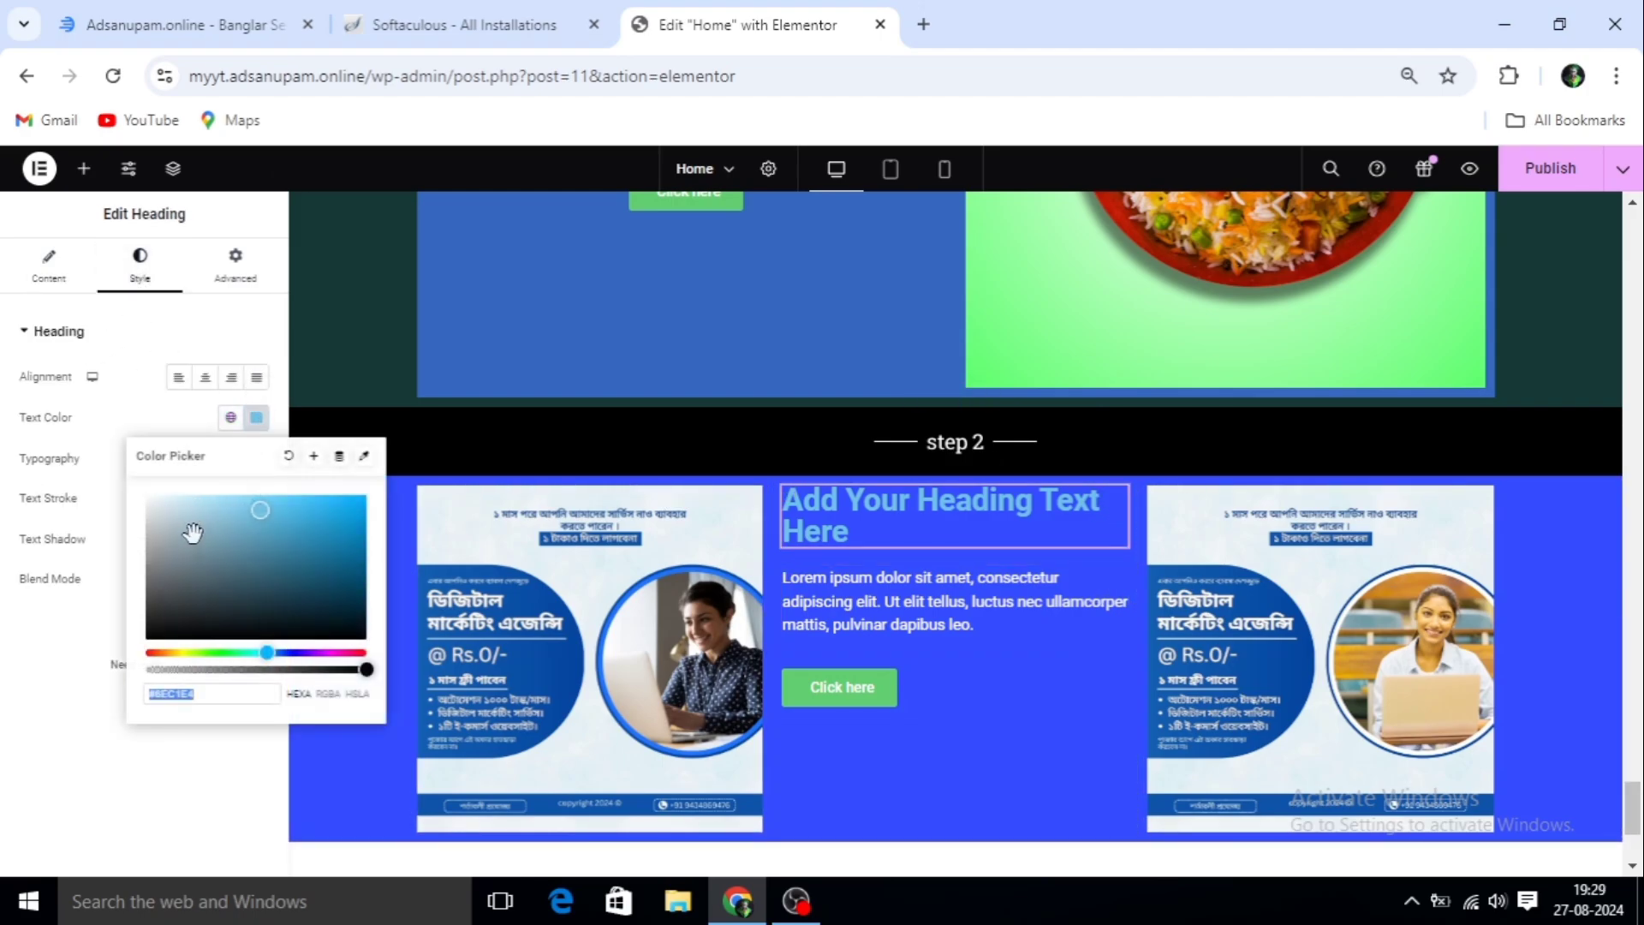
click(398, 599)
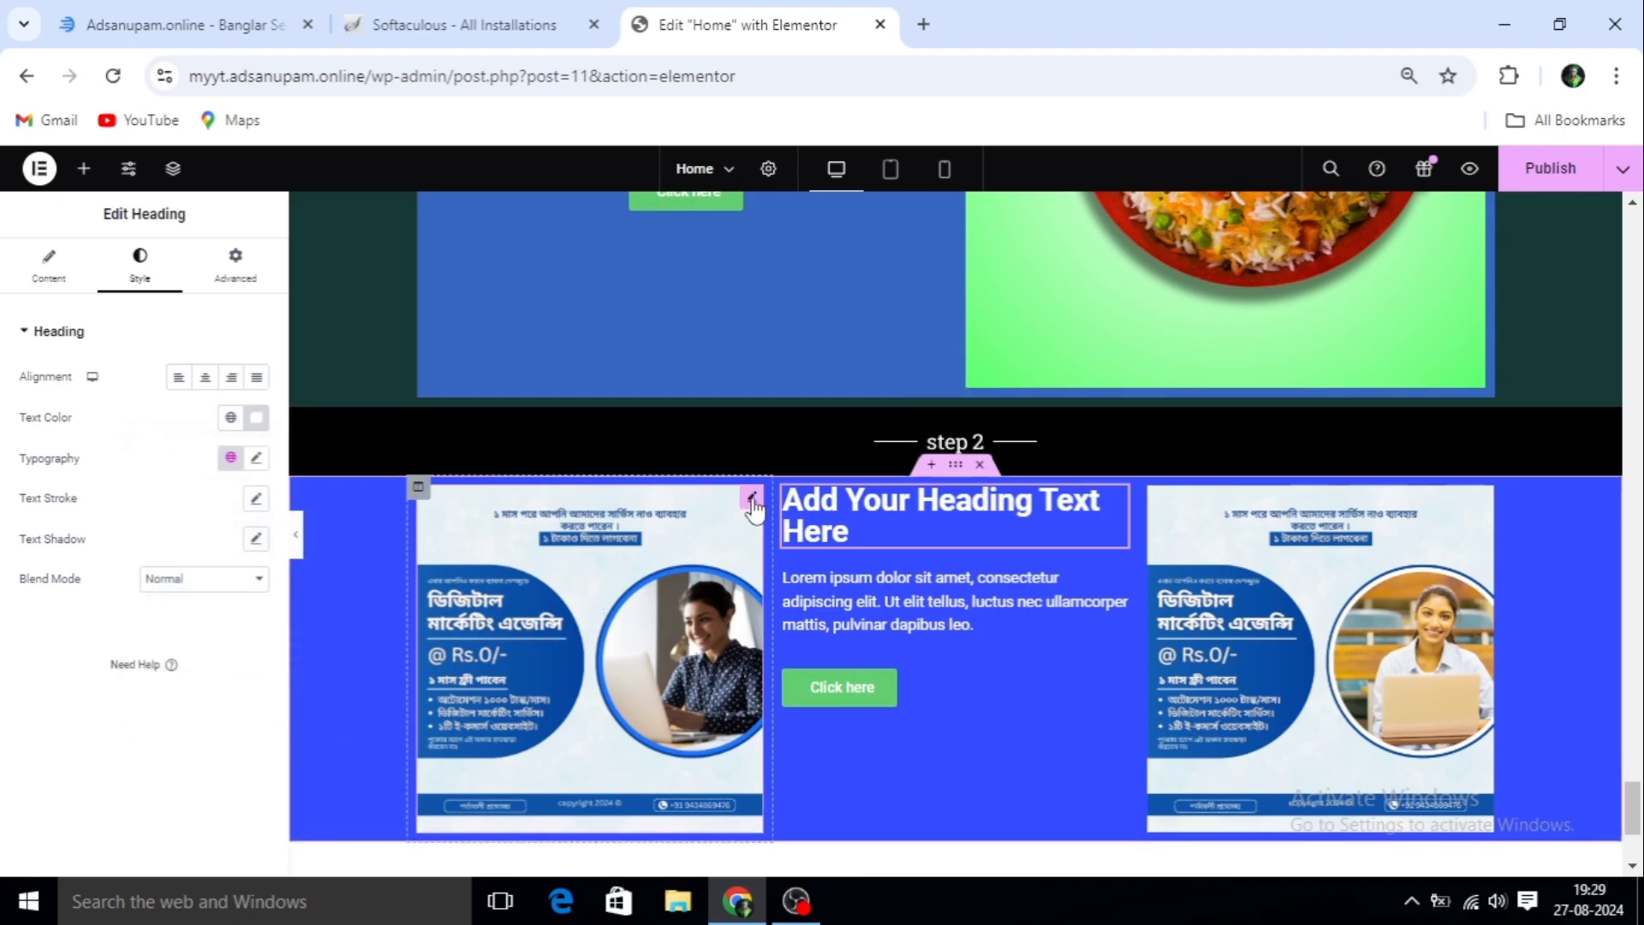
Try a linked margin of -6 px on all sides of the first image column, and clear it again
click(418, 486)
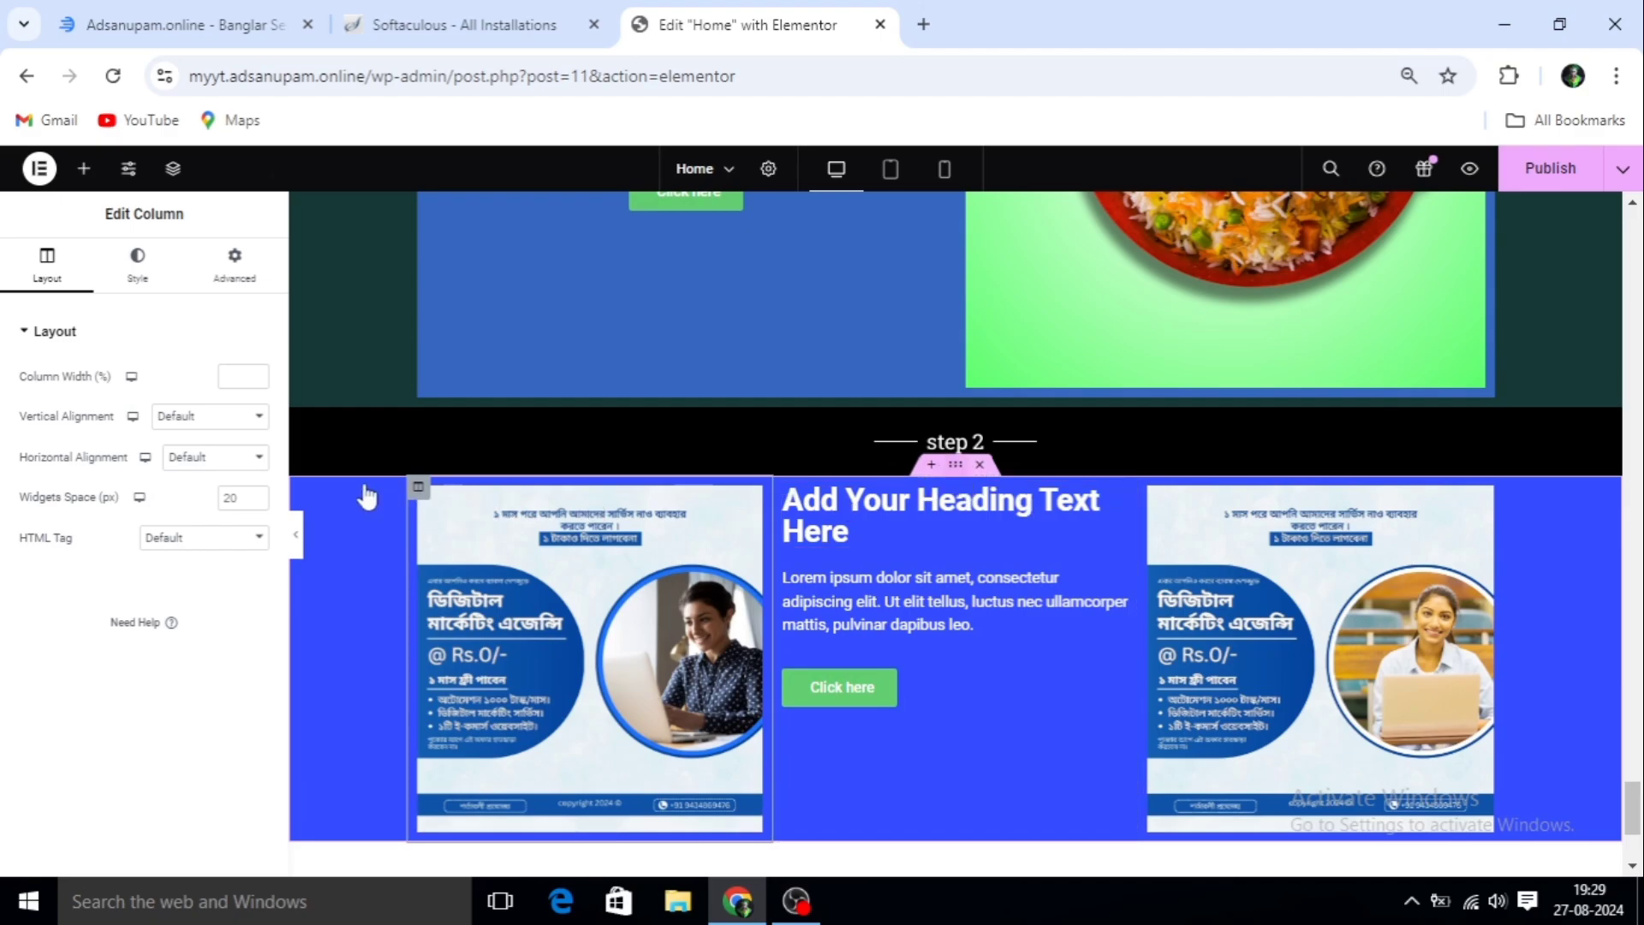
click(418, 488)
click(419, 488)
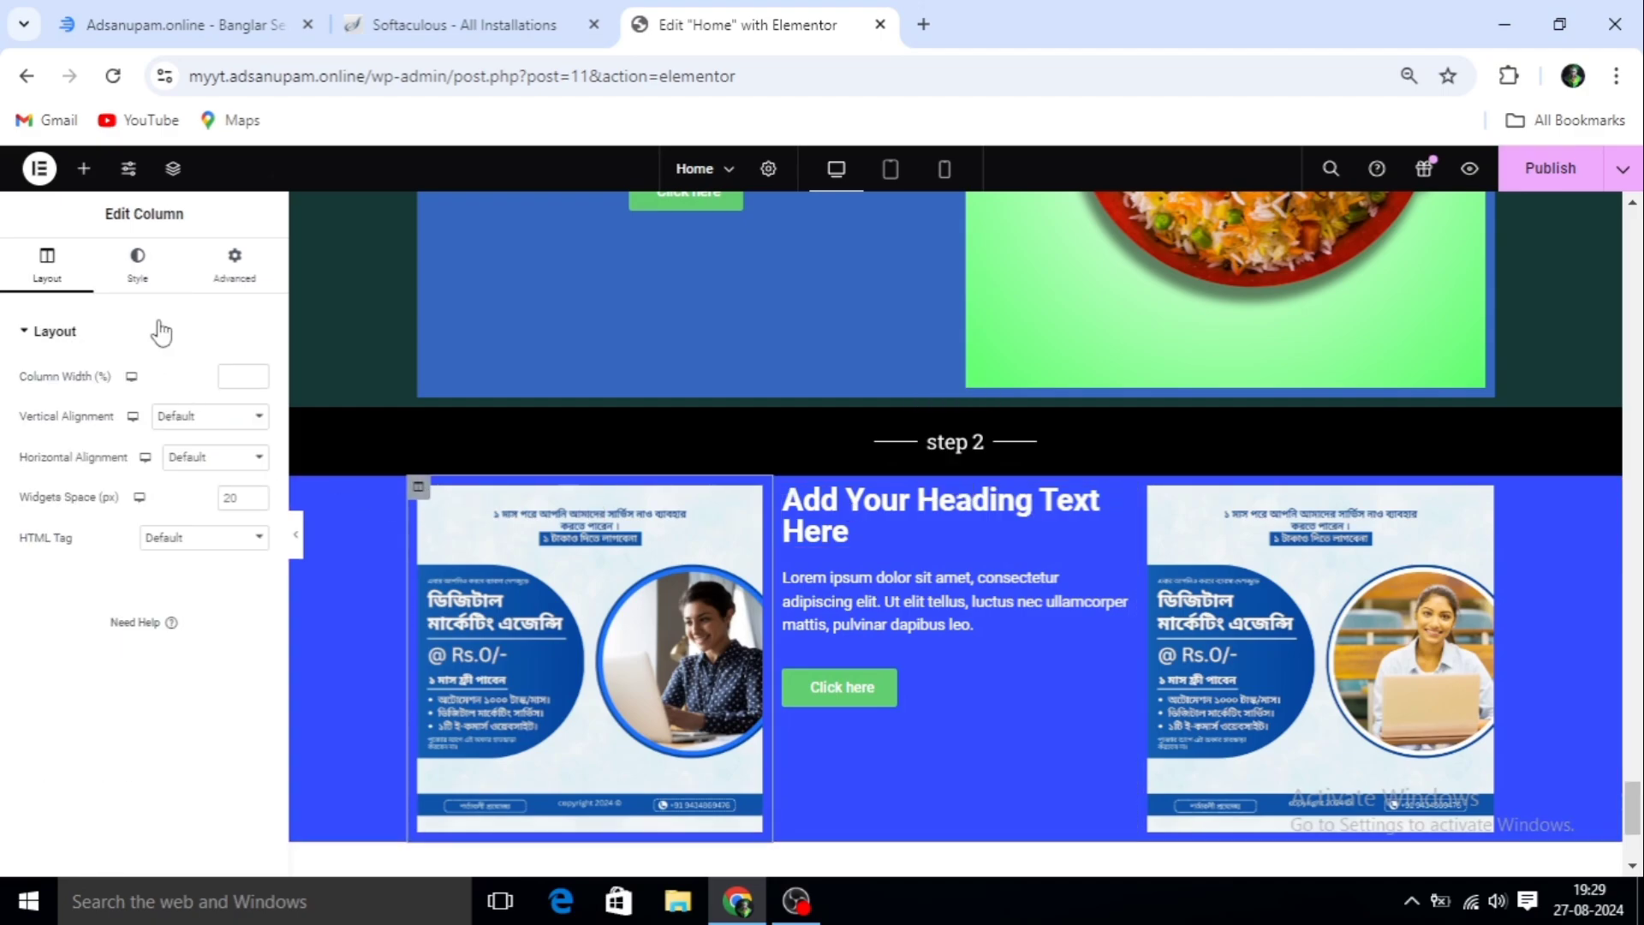
click(149, 274)
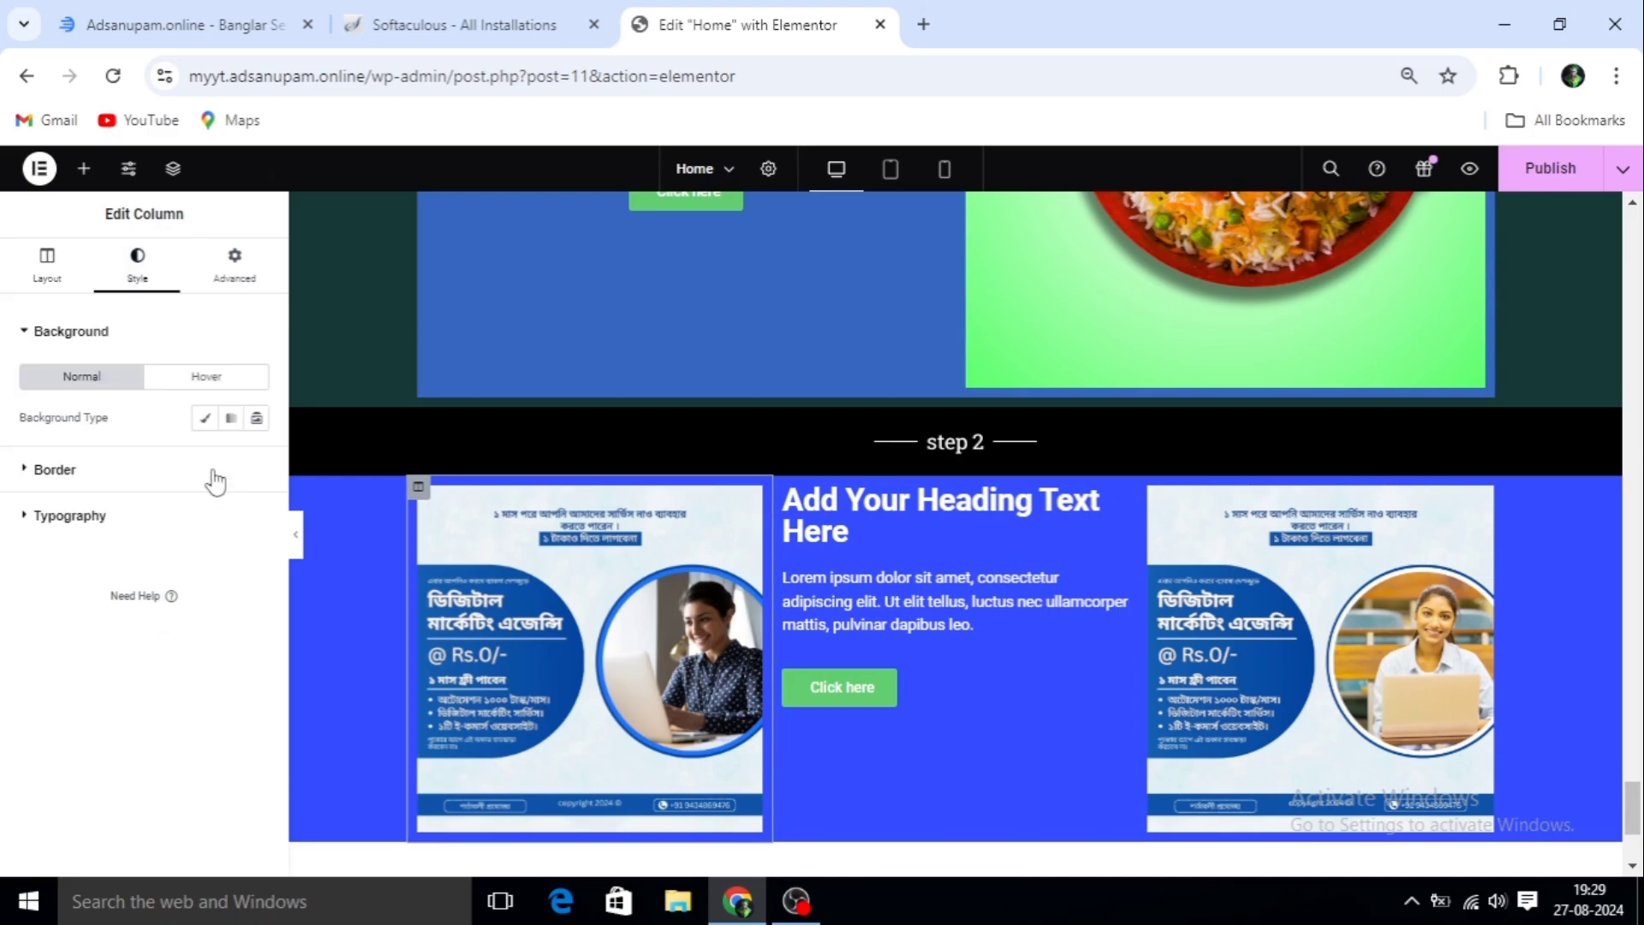
click(236, 273)
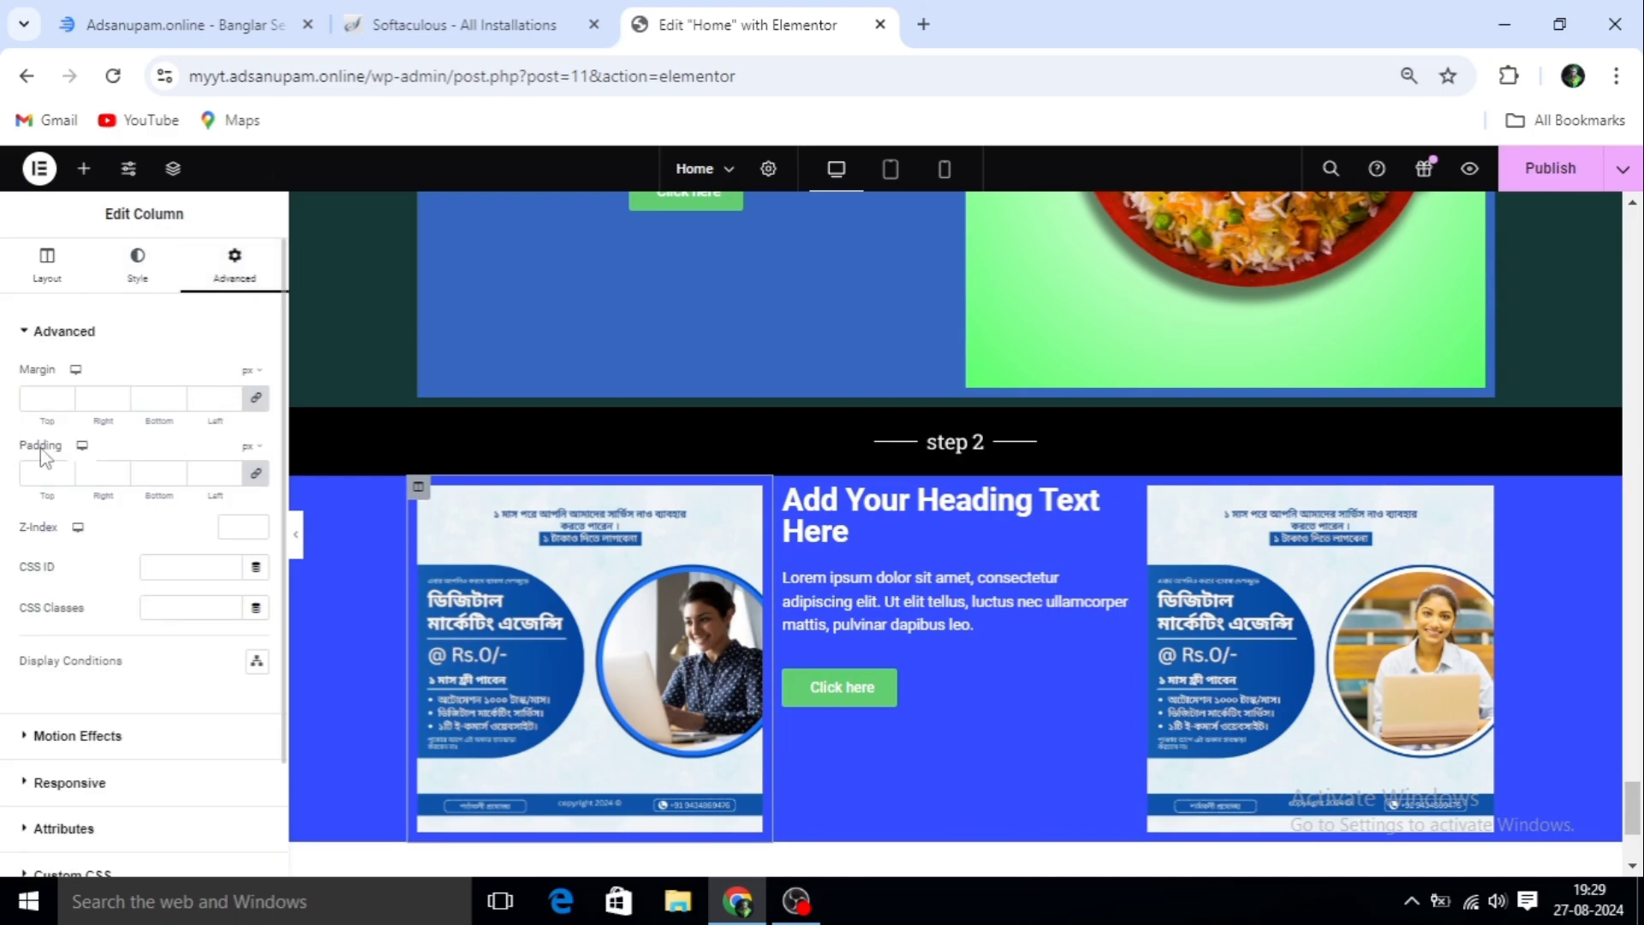
click(66, 403)
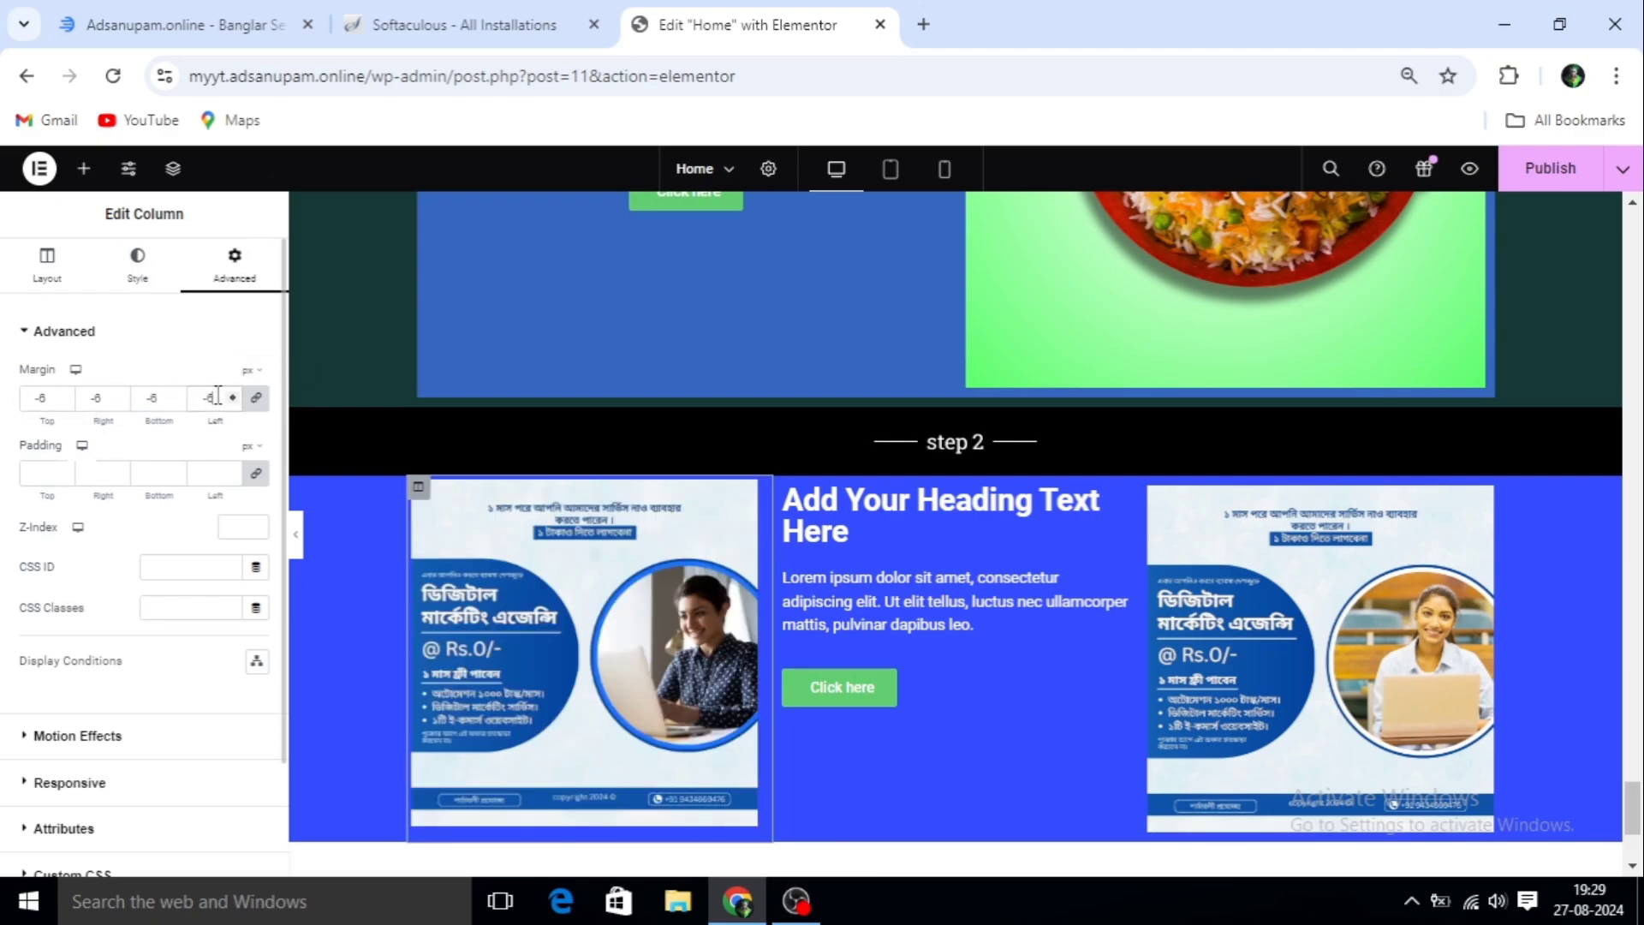
key(BackSpace)
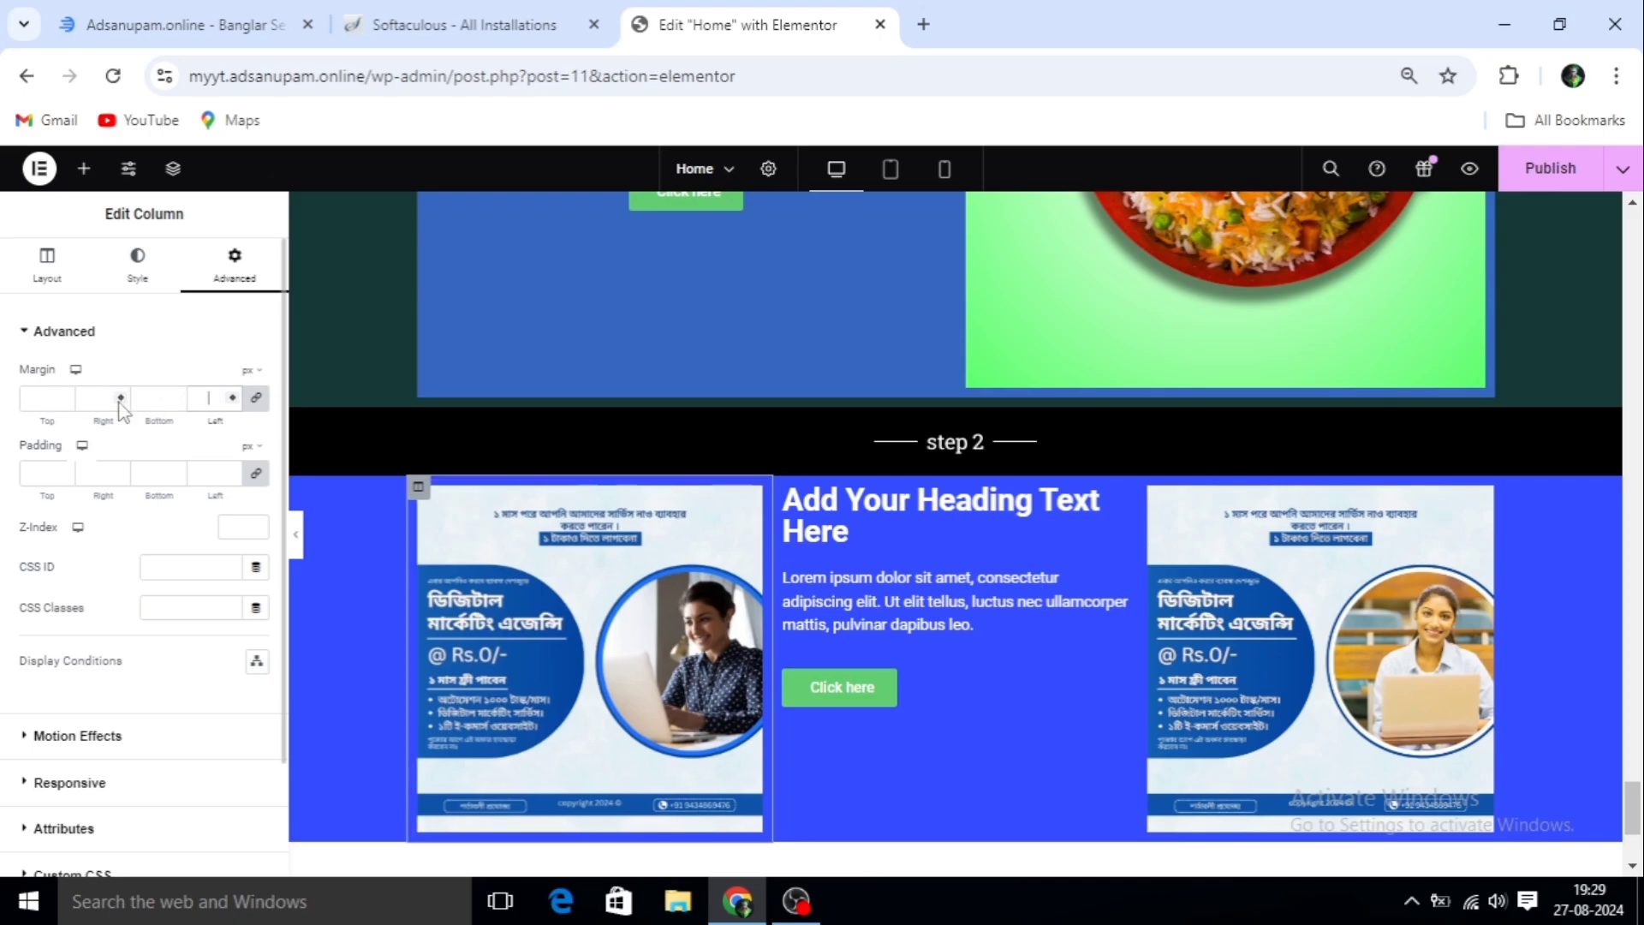
Unlink the first image column's margin values and set only its top margin to -19 px
click(263, 402)
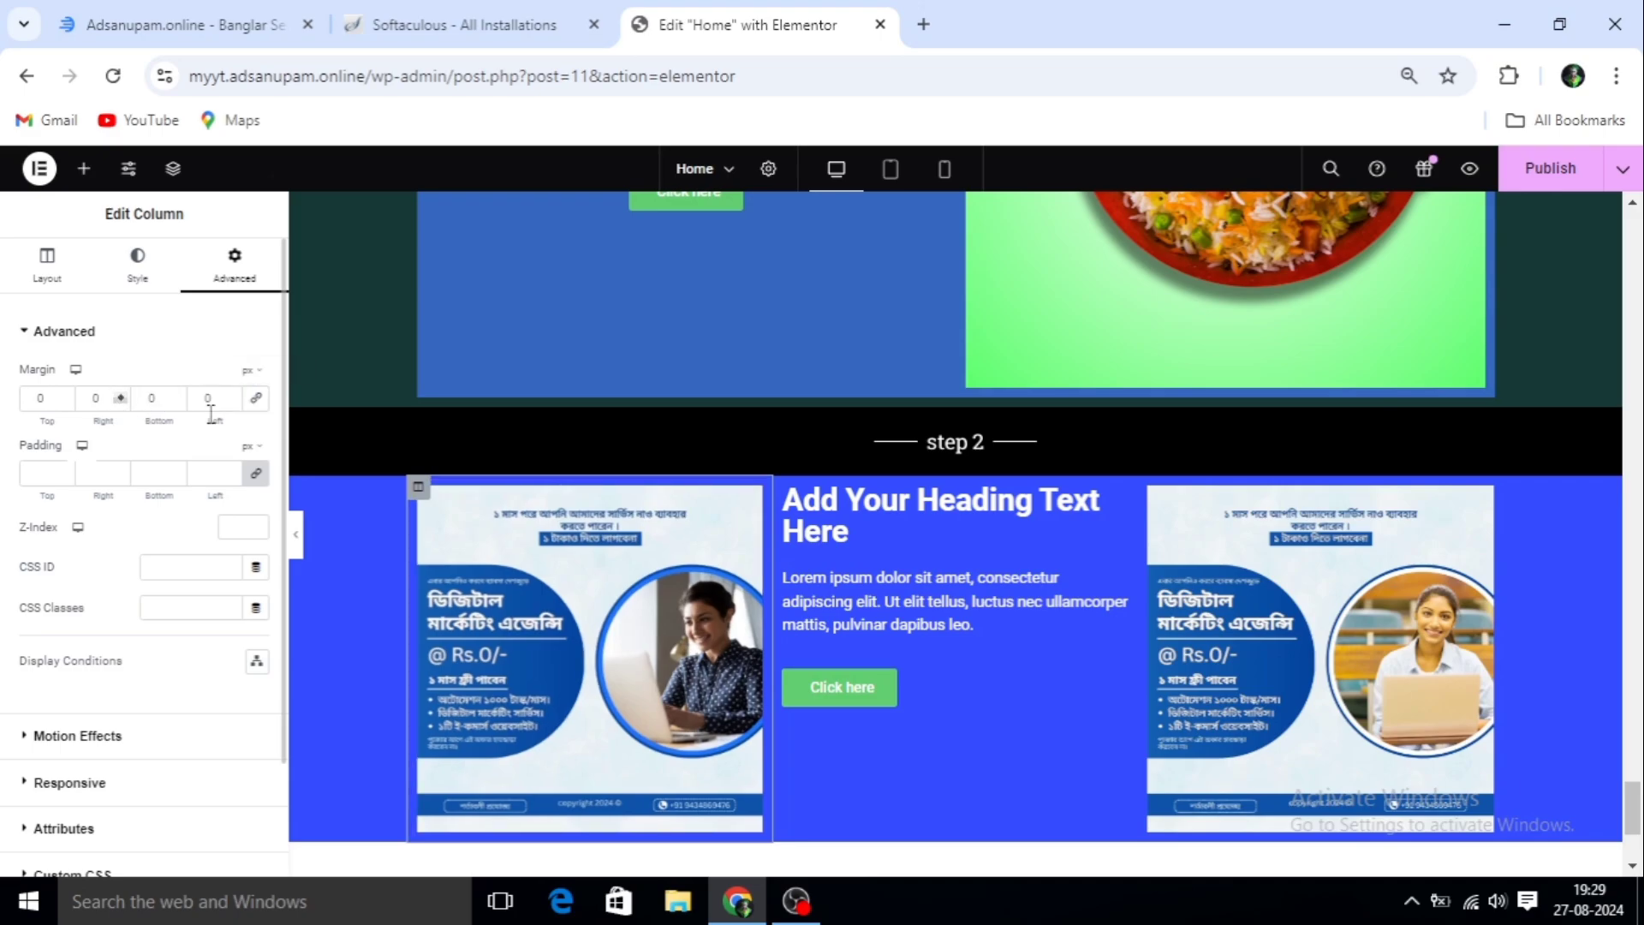
click(64, 395)
click(63, 395)
click(67, 402)
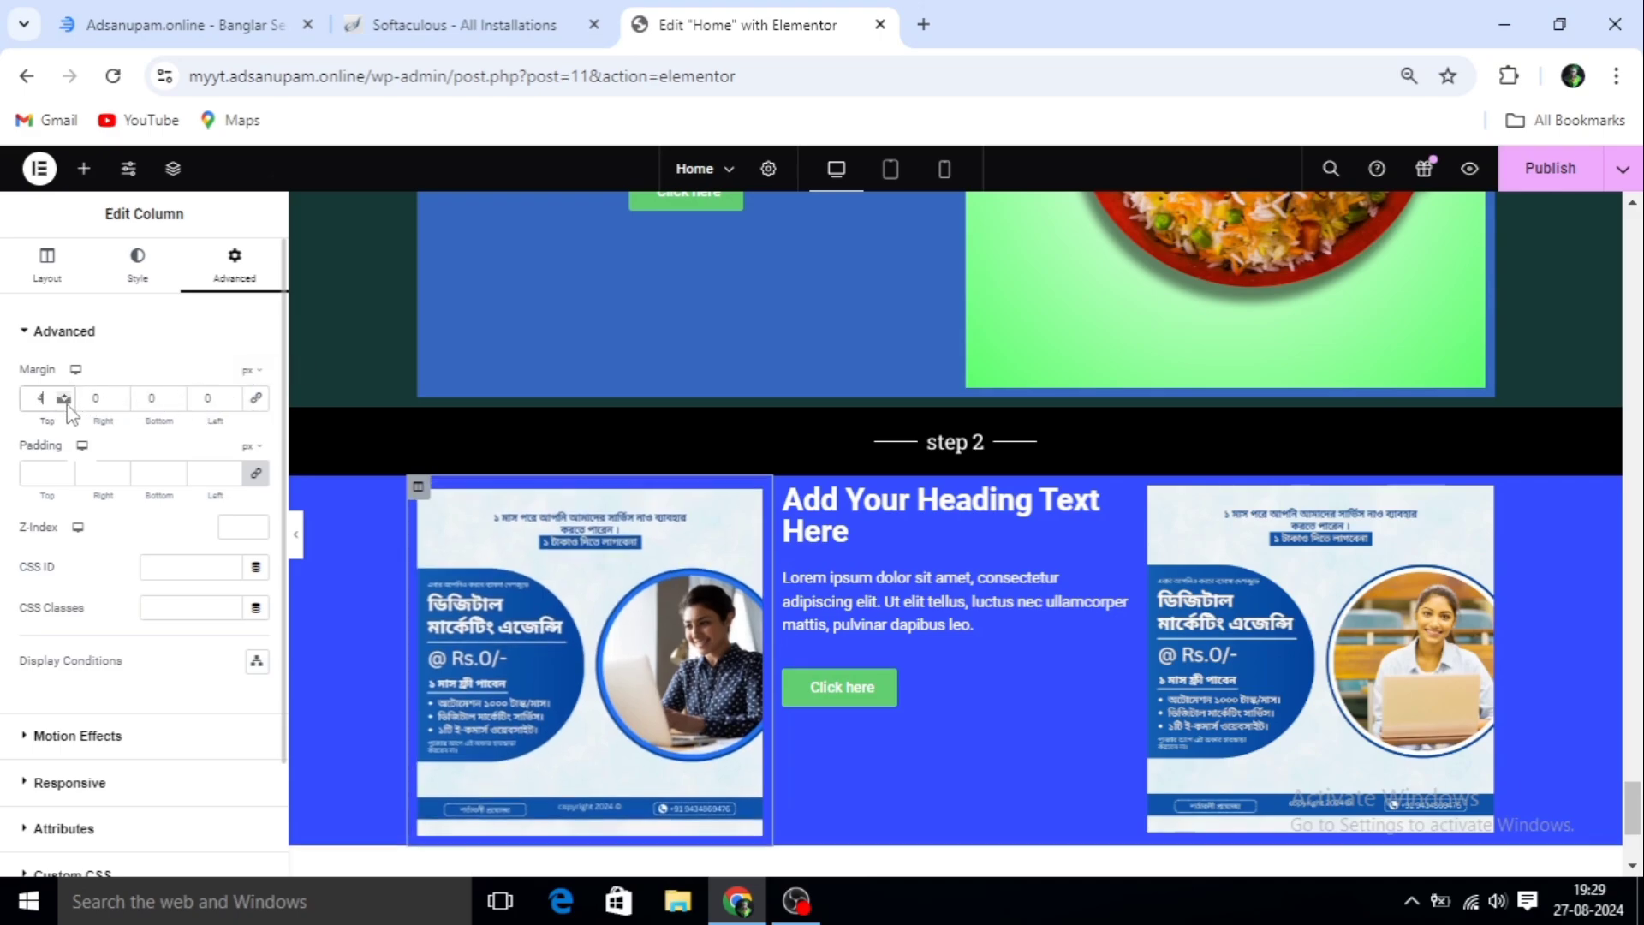
click(68, 404)
drag(68, 403, 68, 403)
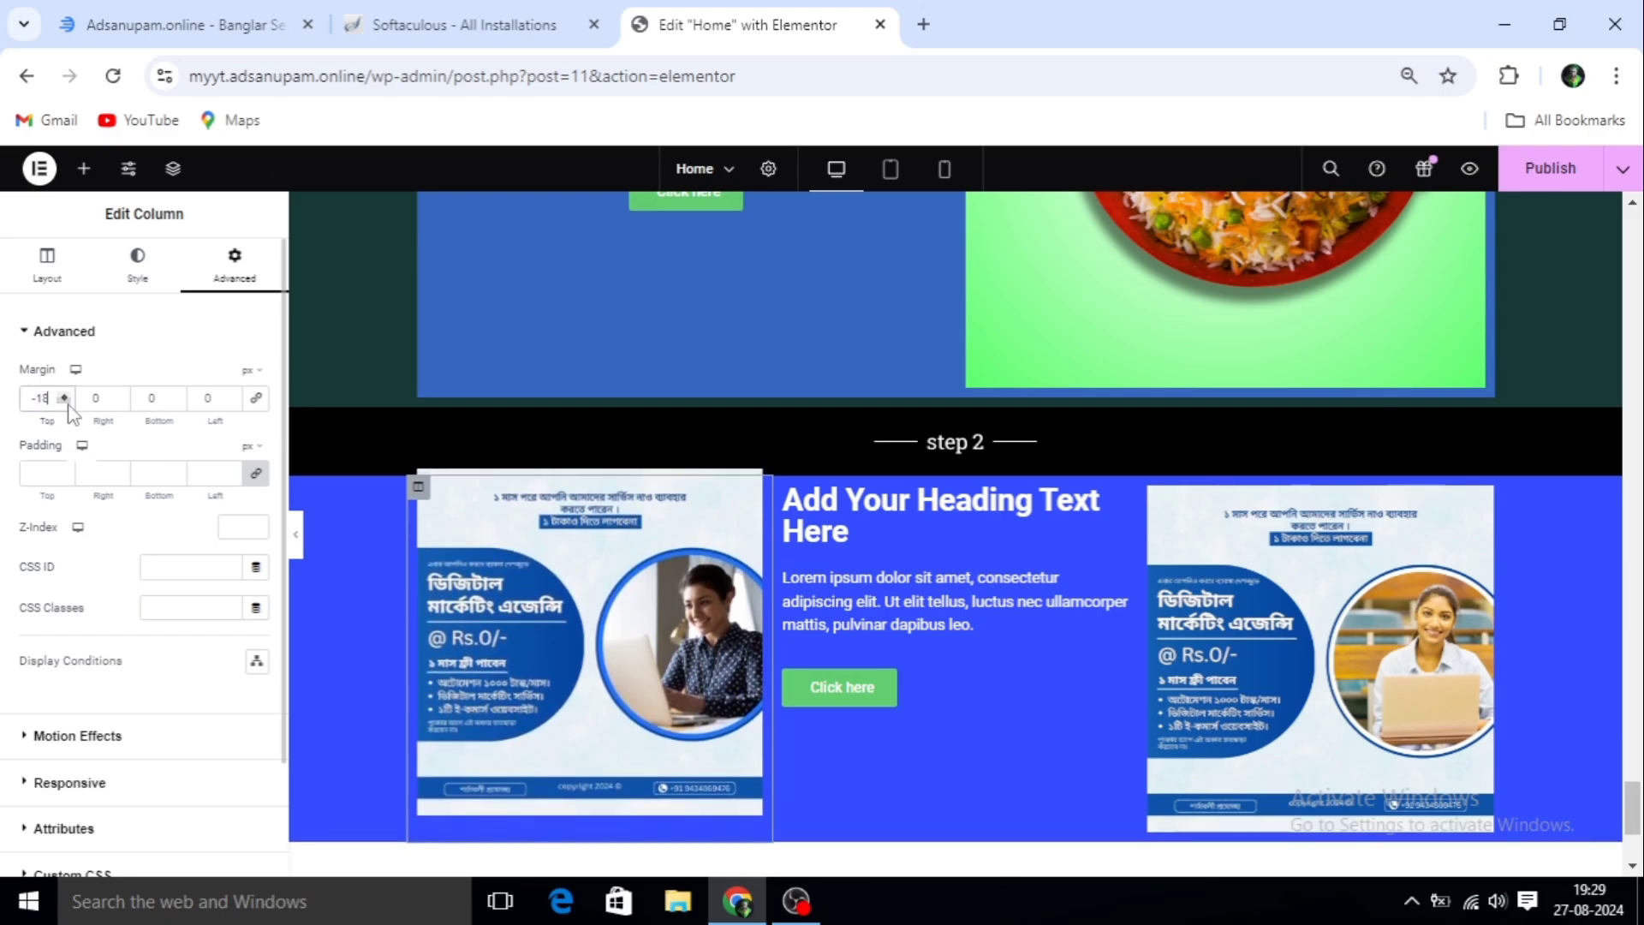
click(68, 404)
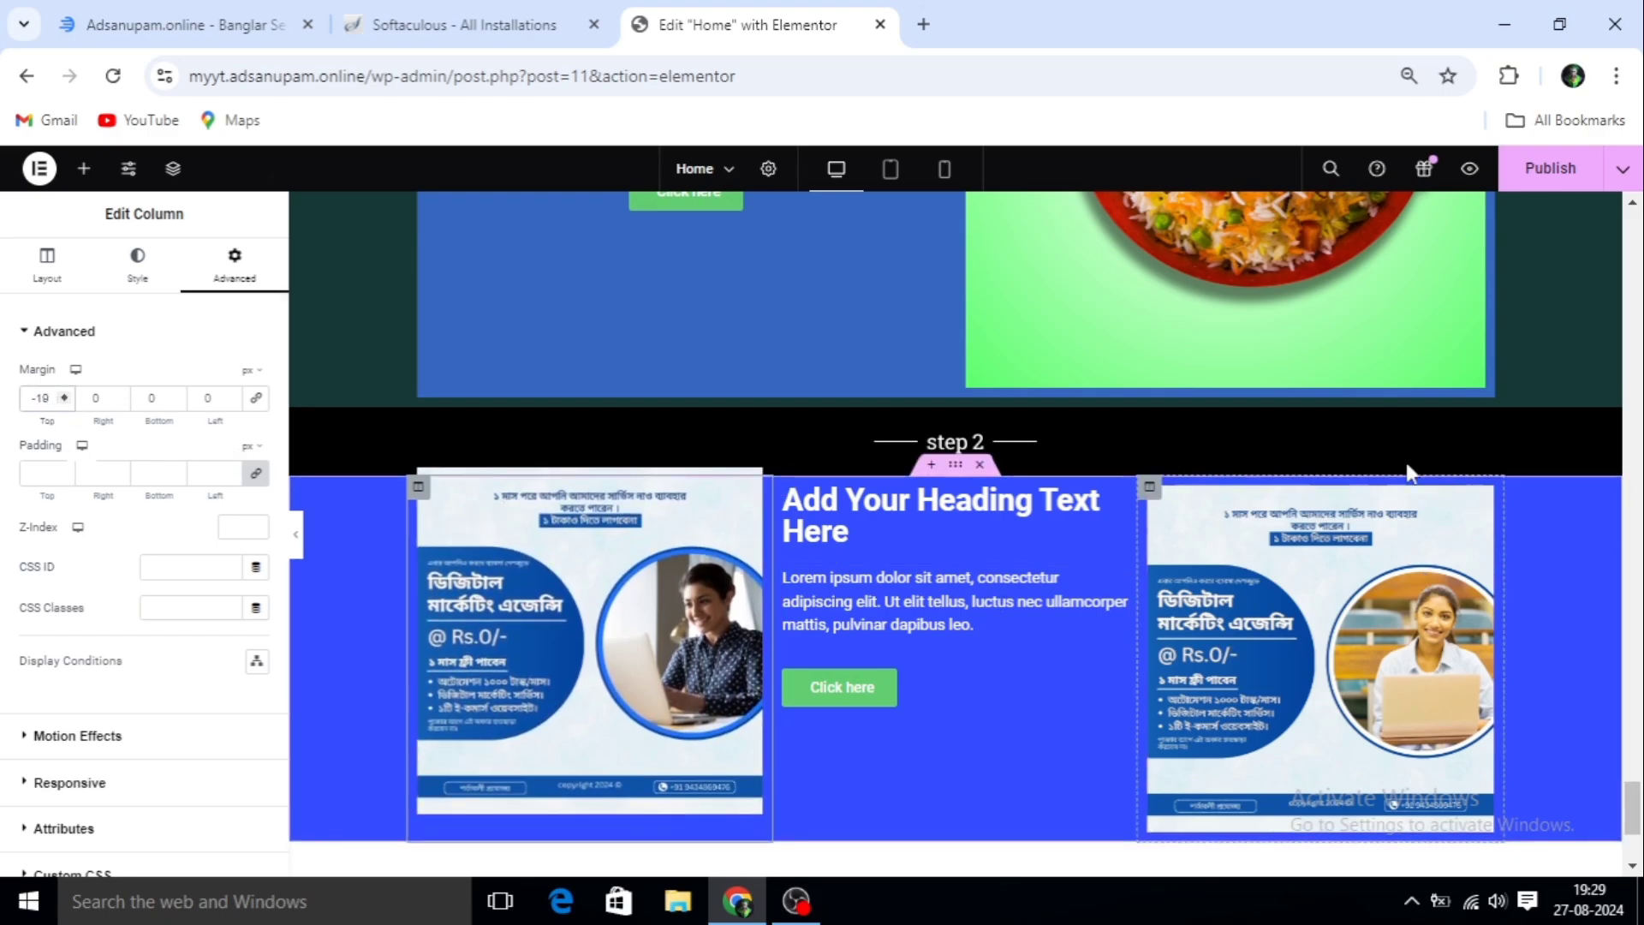
Set the third image column's top margin to -22 px with the margin values unlinked
click(1150, 487)
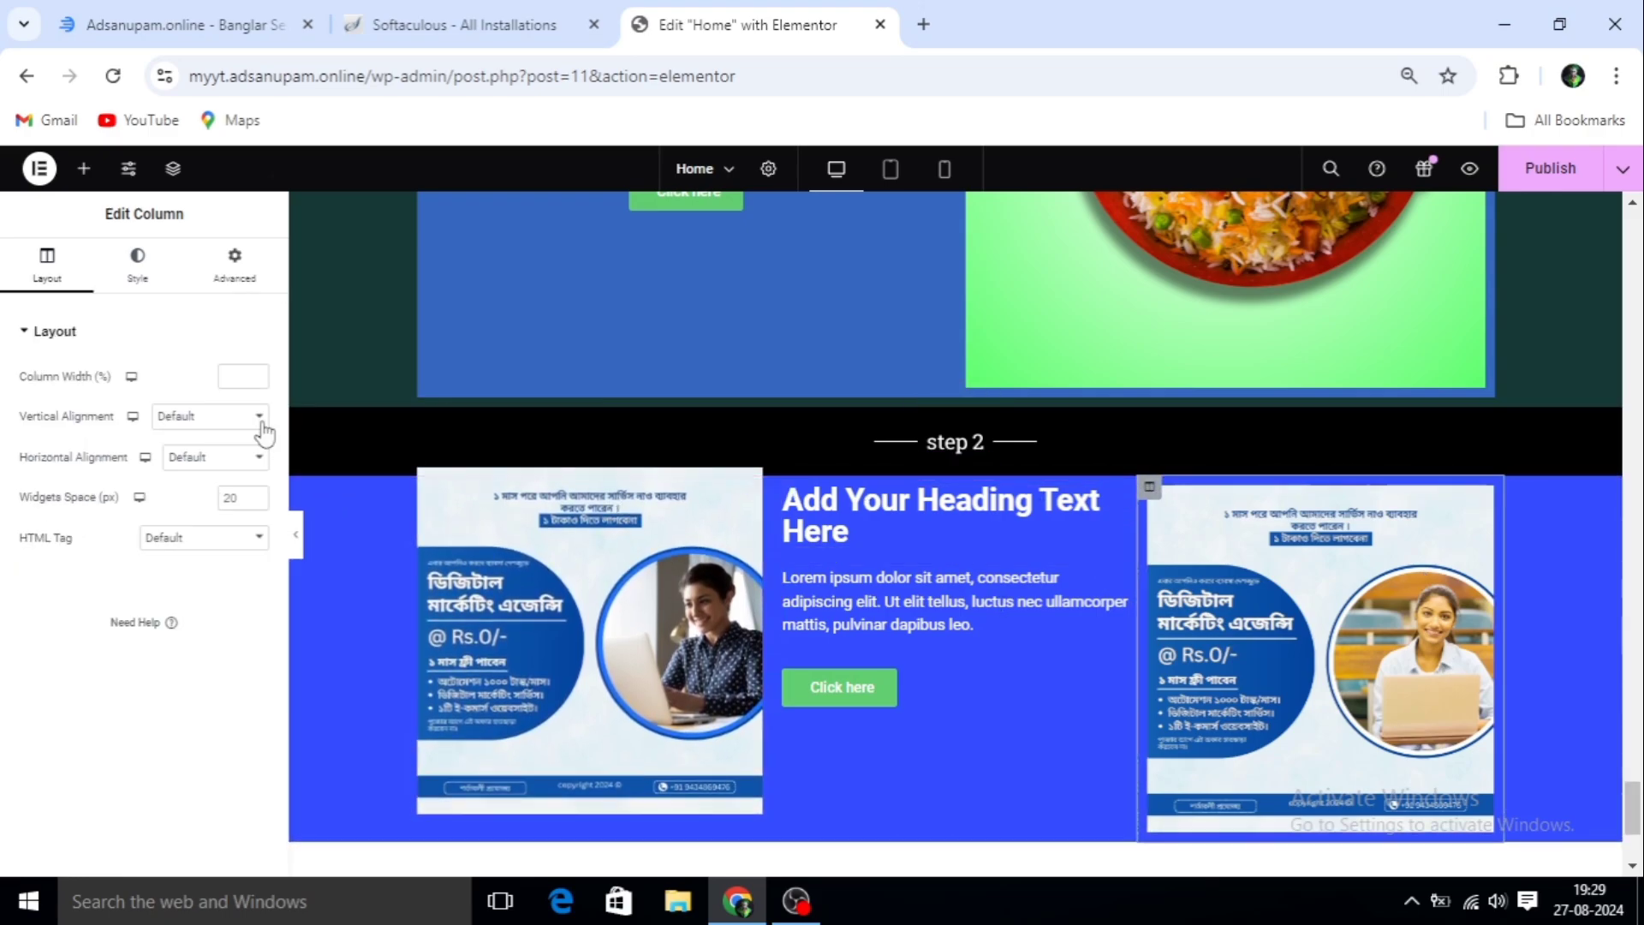
click(218, 286)
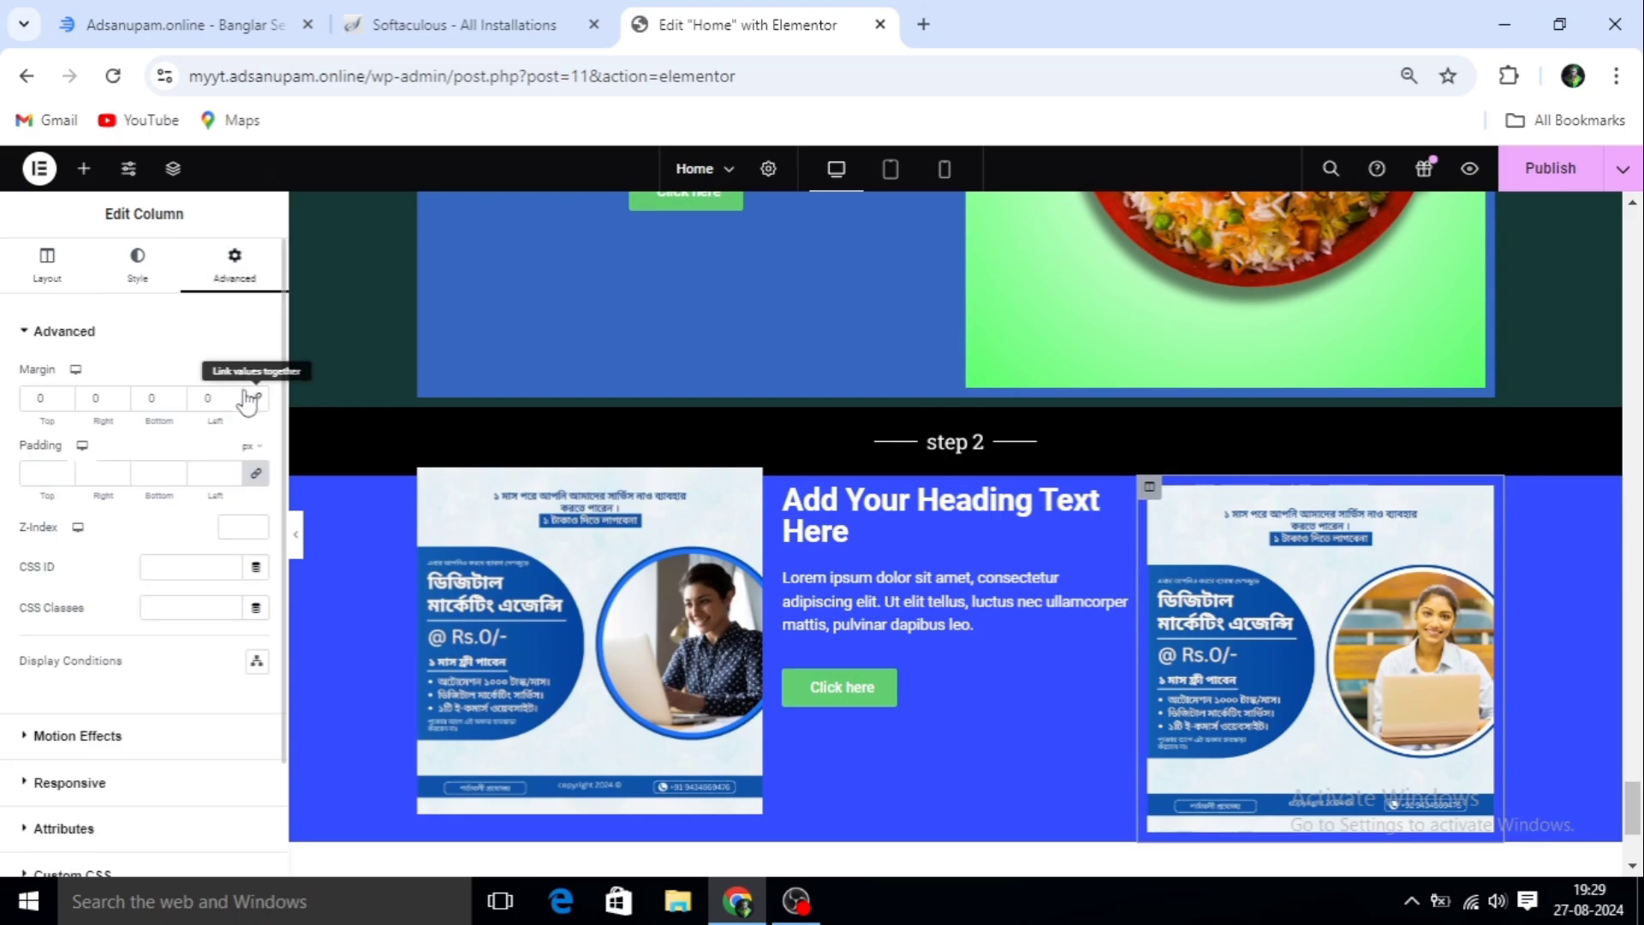
drag(64, 402, 63, 402)
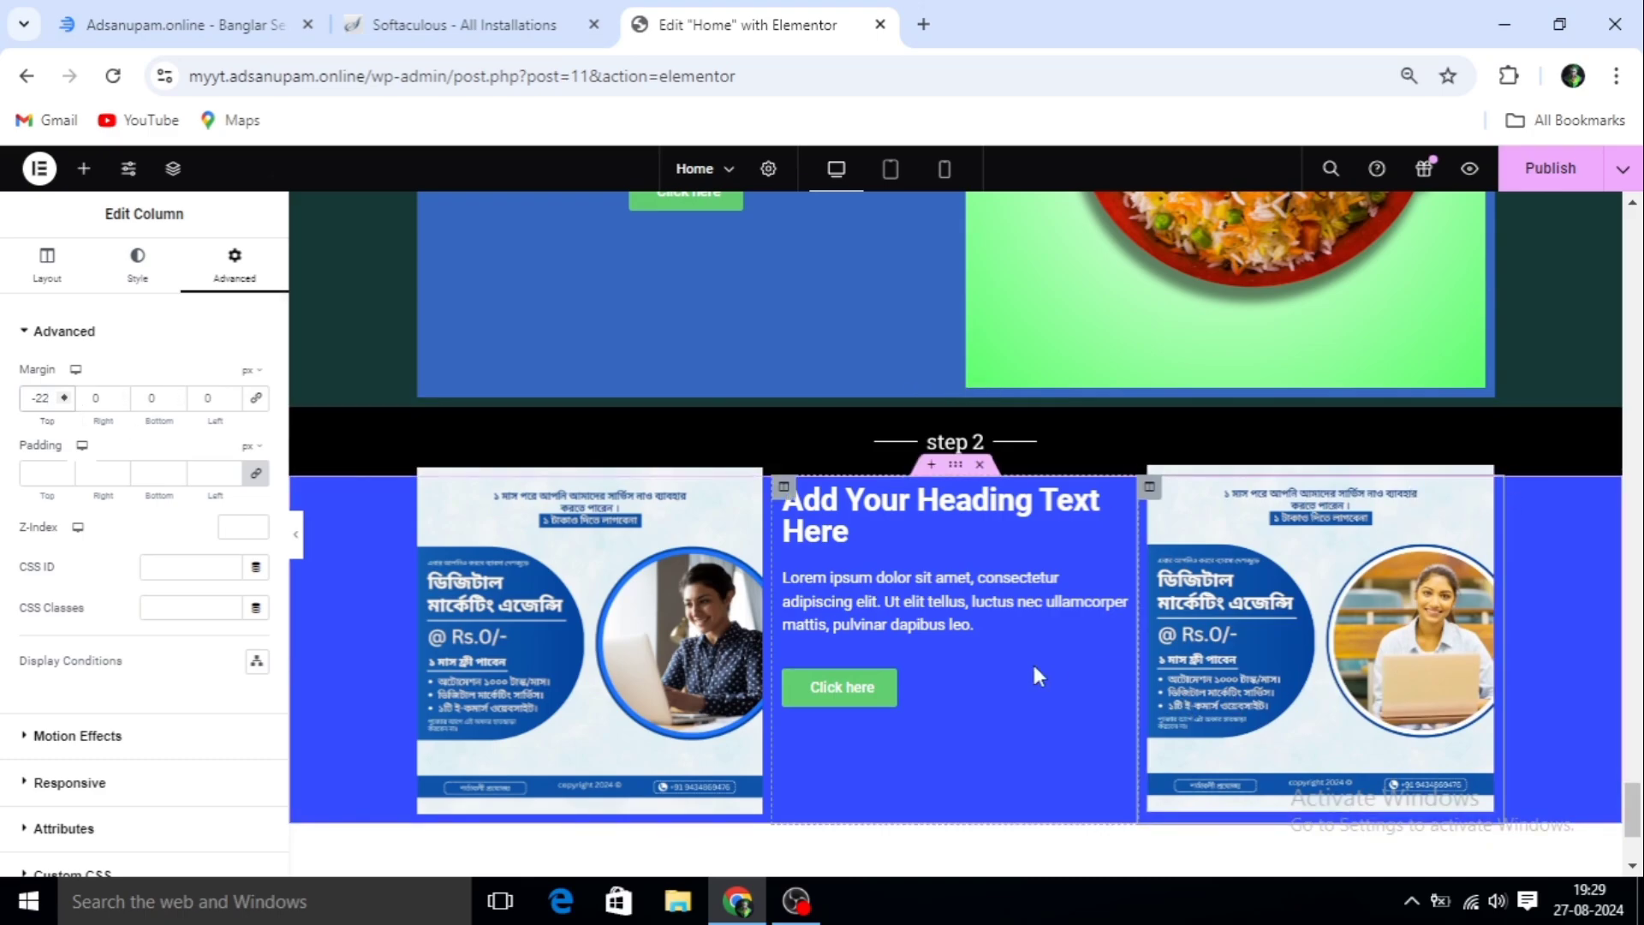
scroll(1031, 661, down, 3)
scroll(1025, 675, up, 3)
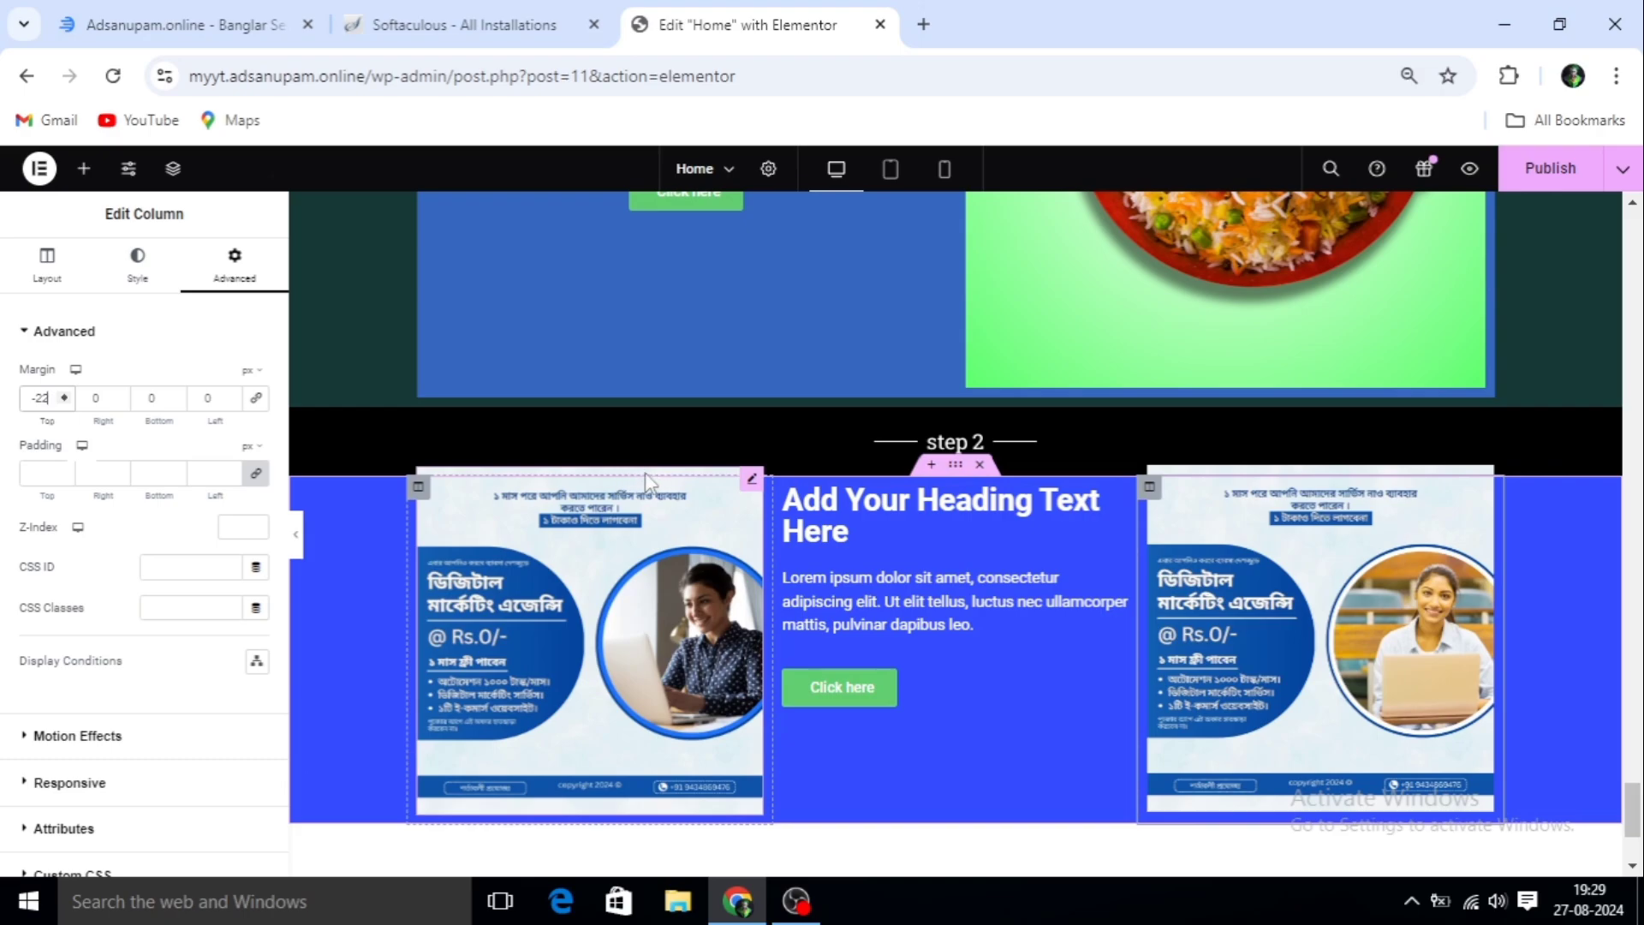
Open the three-column section's layout settings and check the page design with the editing panel temporarily hidden
click(958, 470)
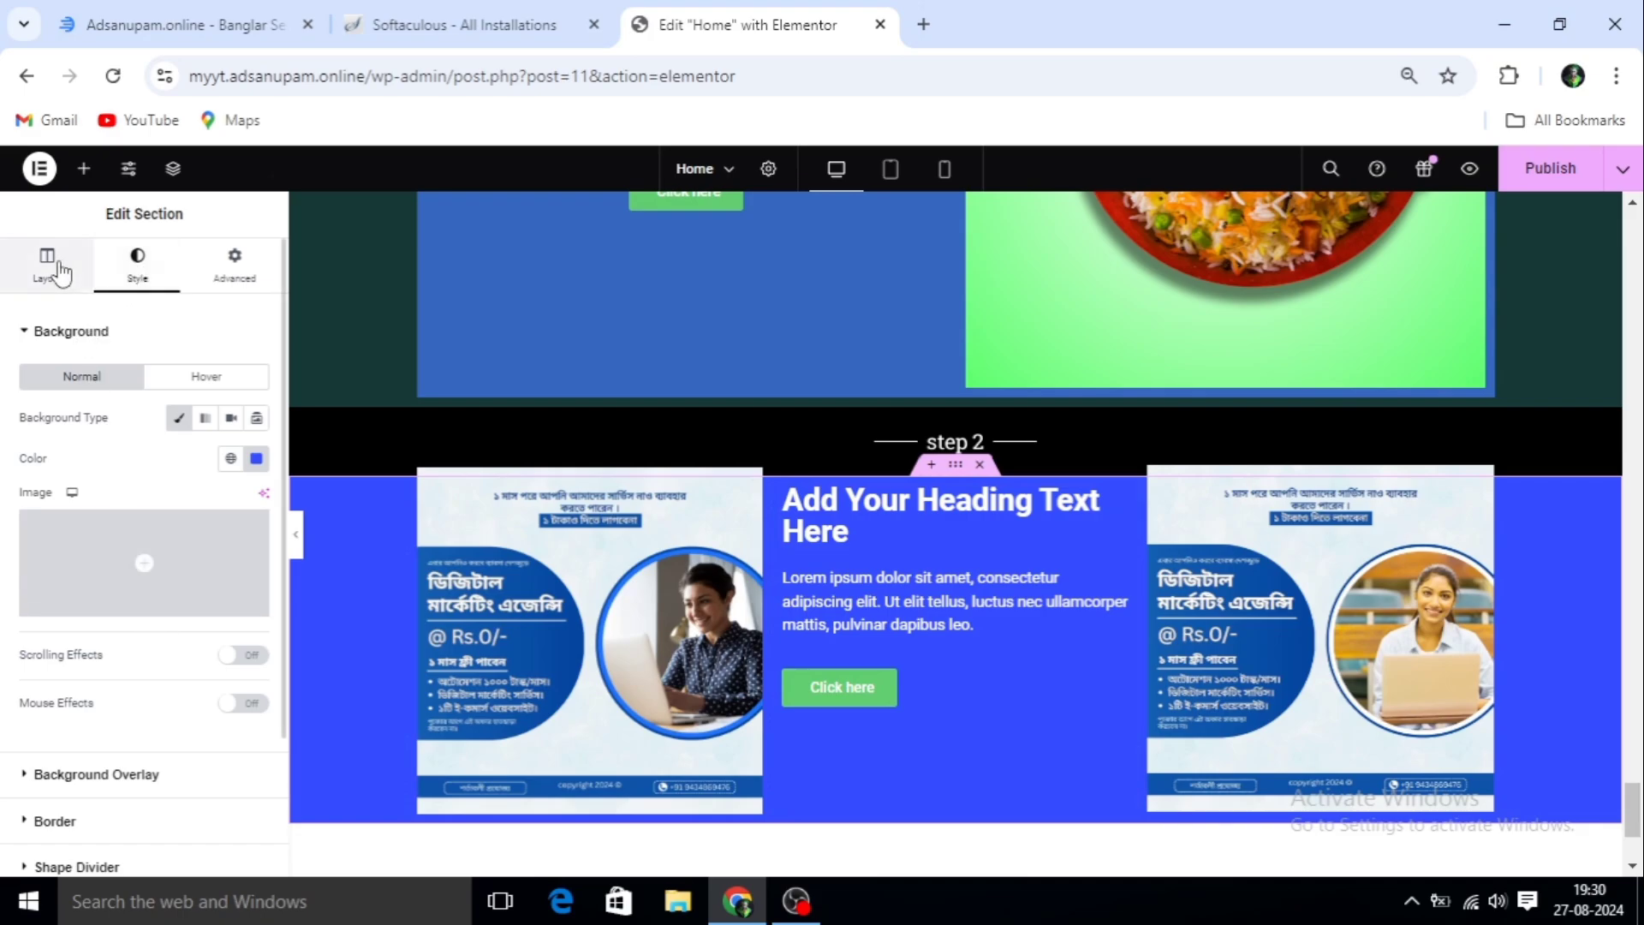
click(60, 270)
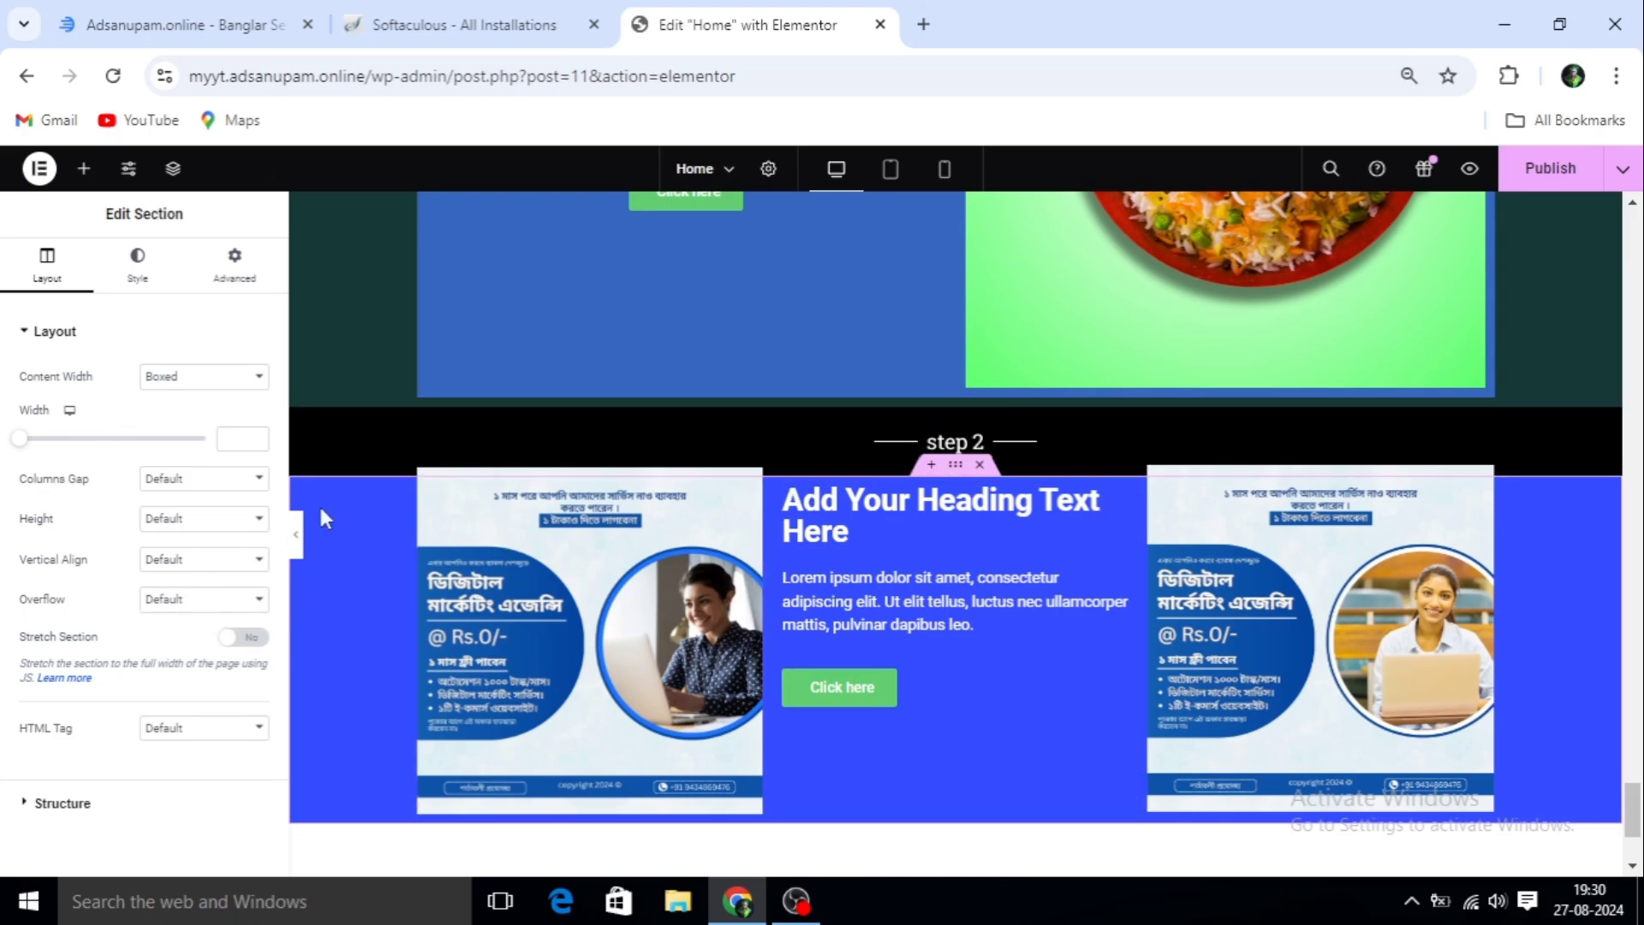
scroll(299, 541, up, 1)
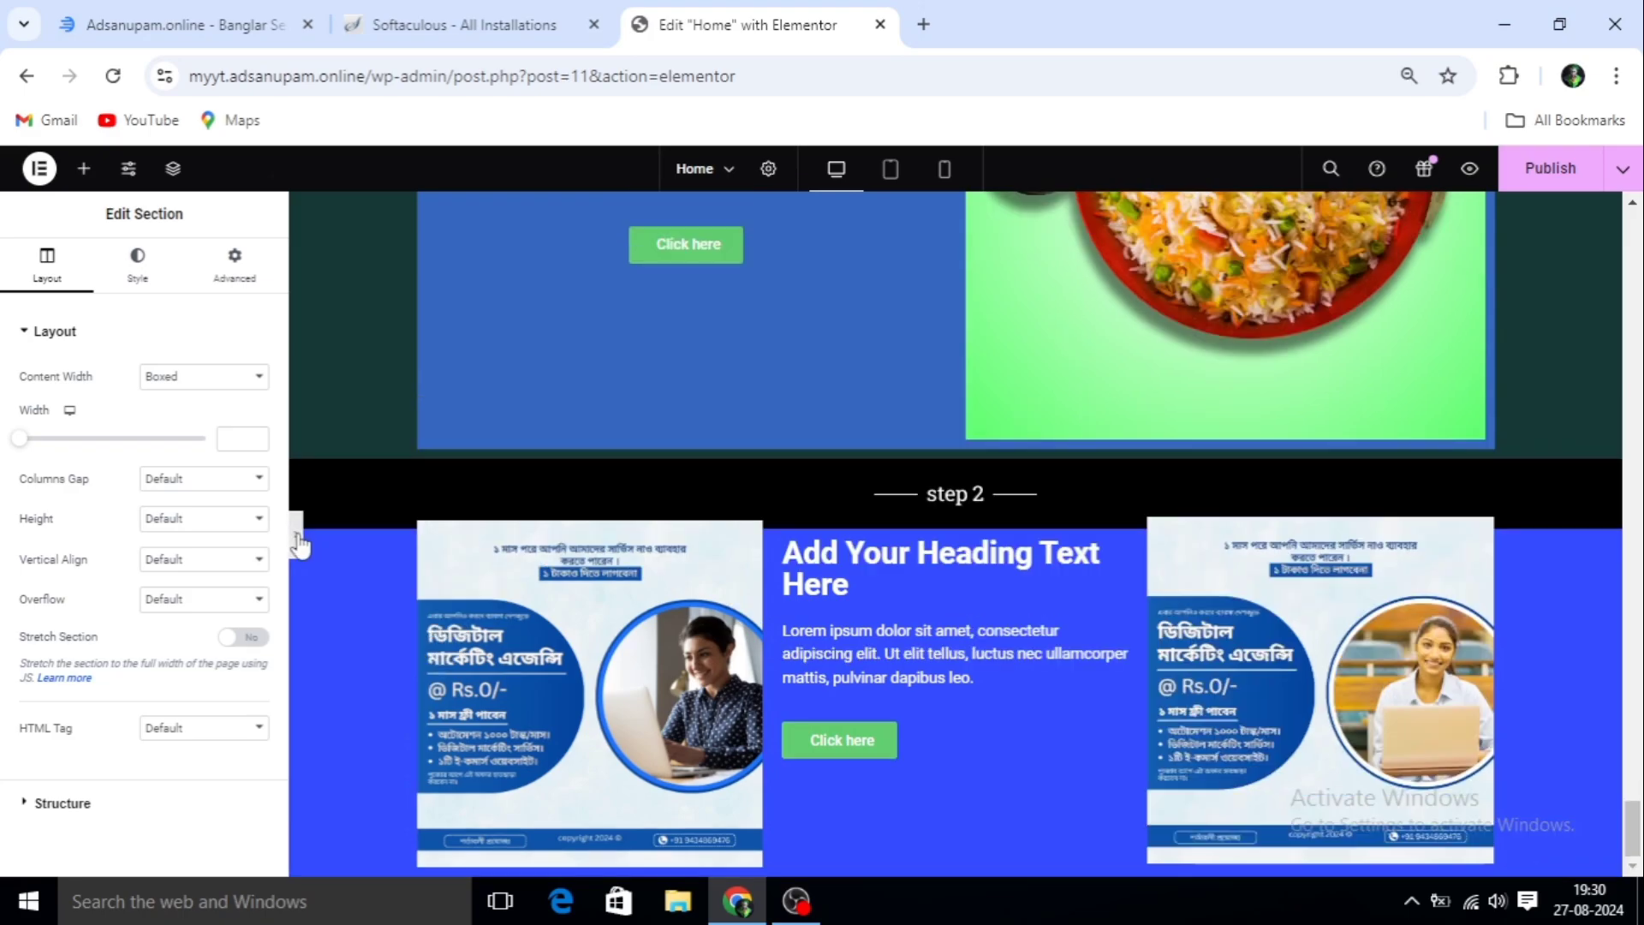
click(298, 539)
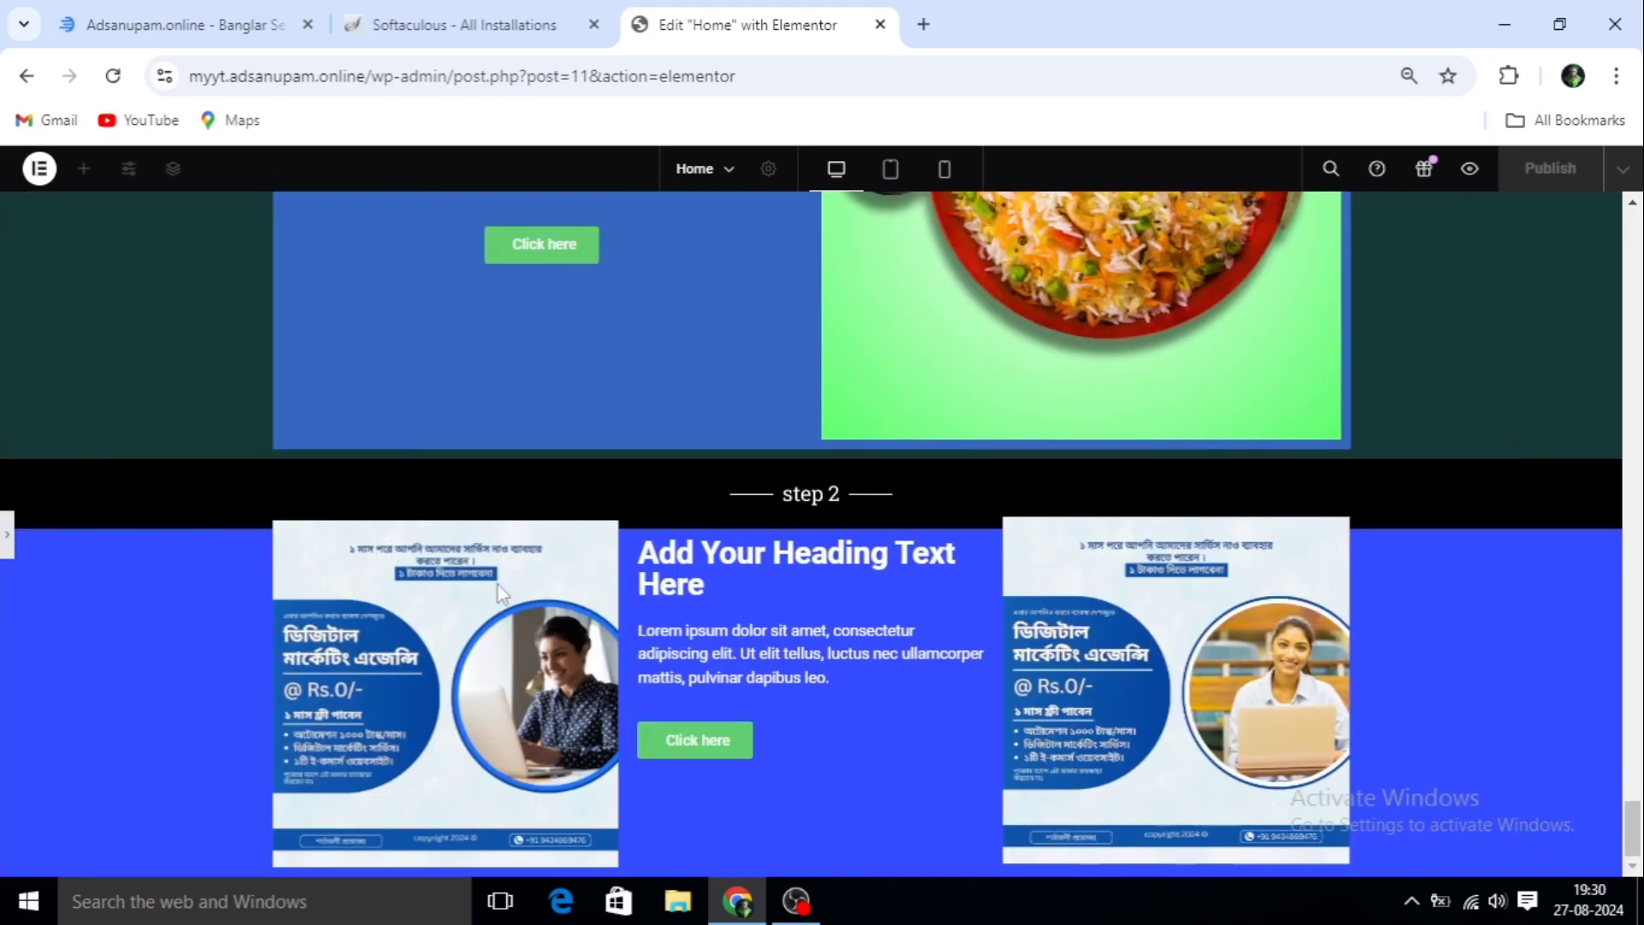
scroll(942, 617, up, 3)
scroll(985, 582, down, 3)
click(753, 567)
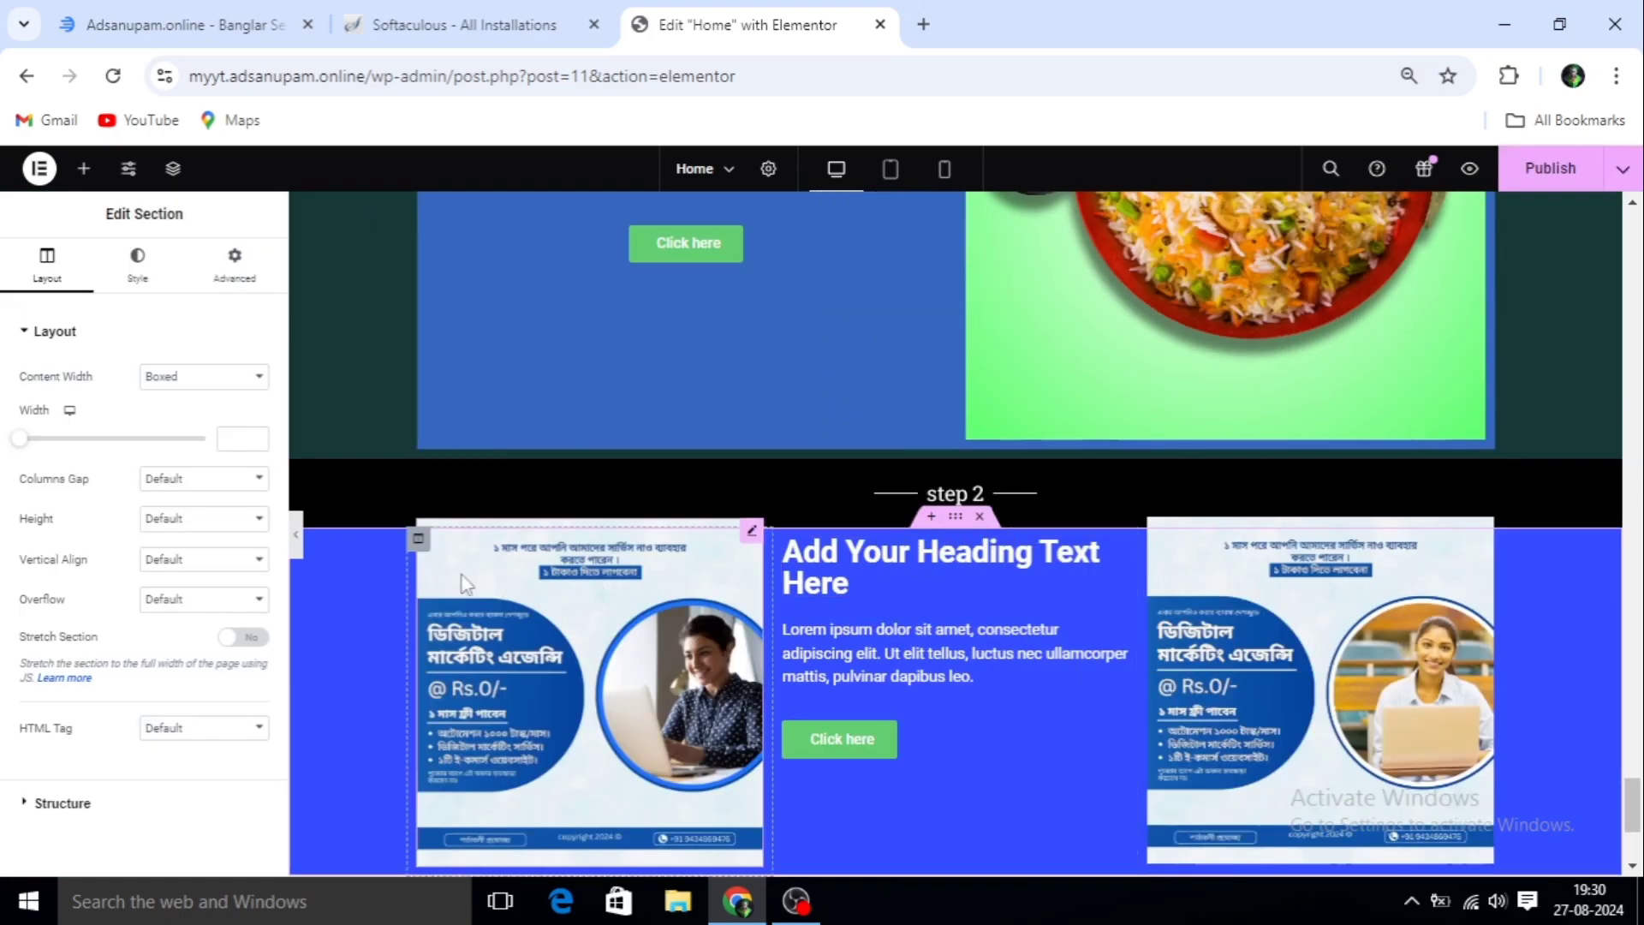
Set the blue three-column section's Overflow to Hidden and check the image edges with the editing panel temporarily hidden
click(260, 601)
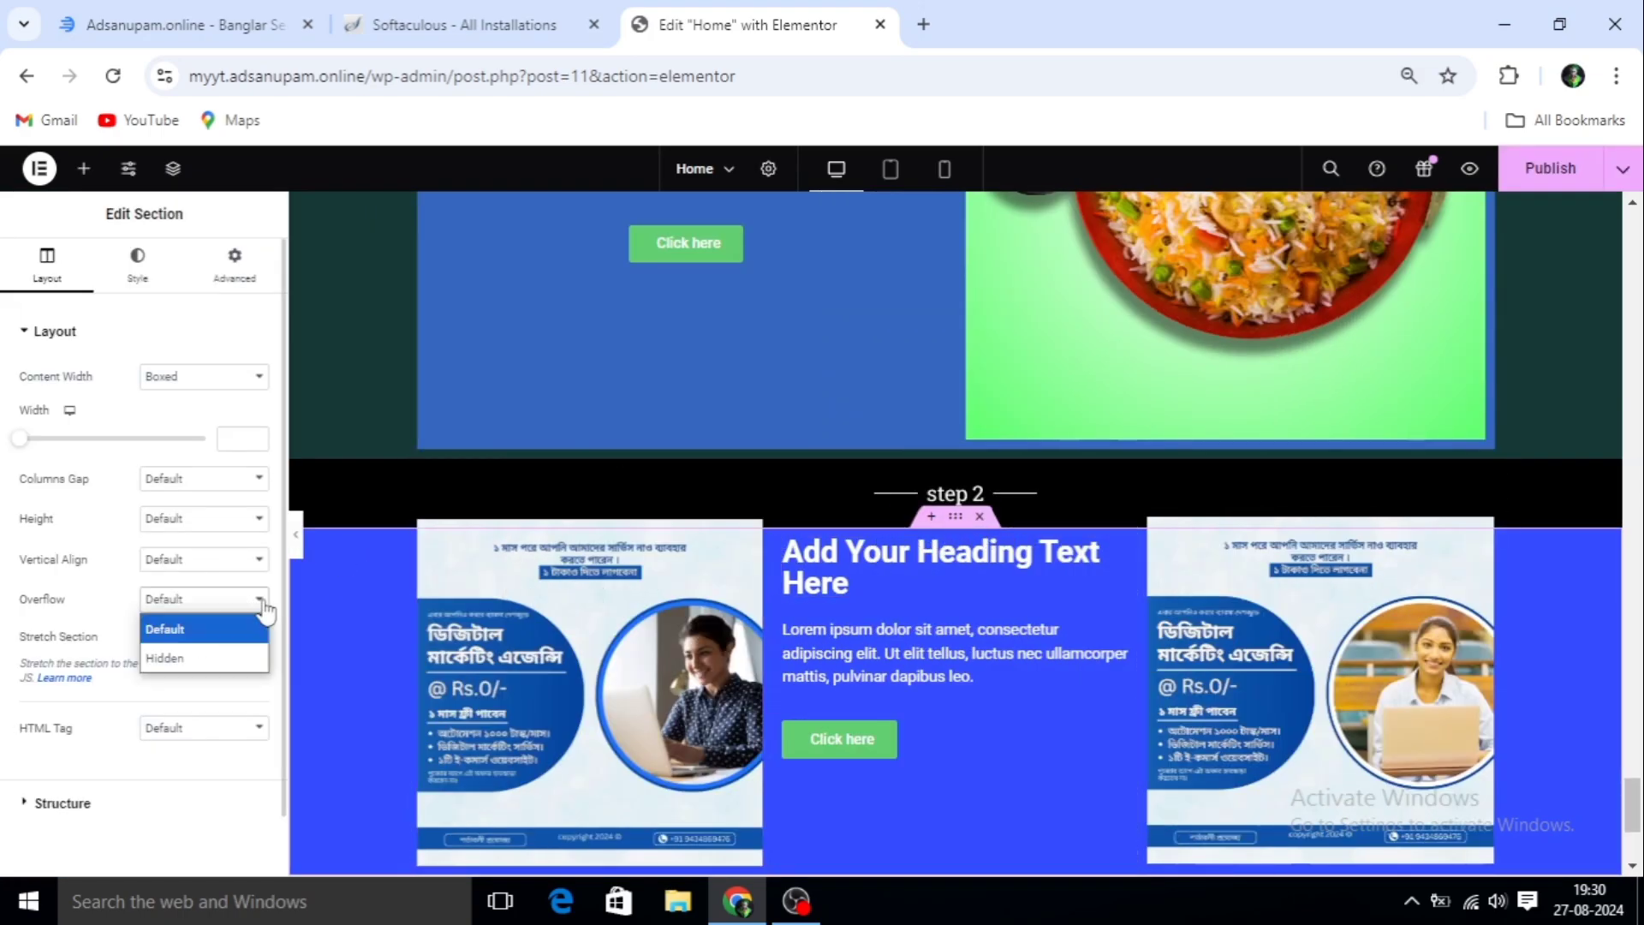
click(197, 660)
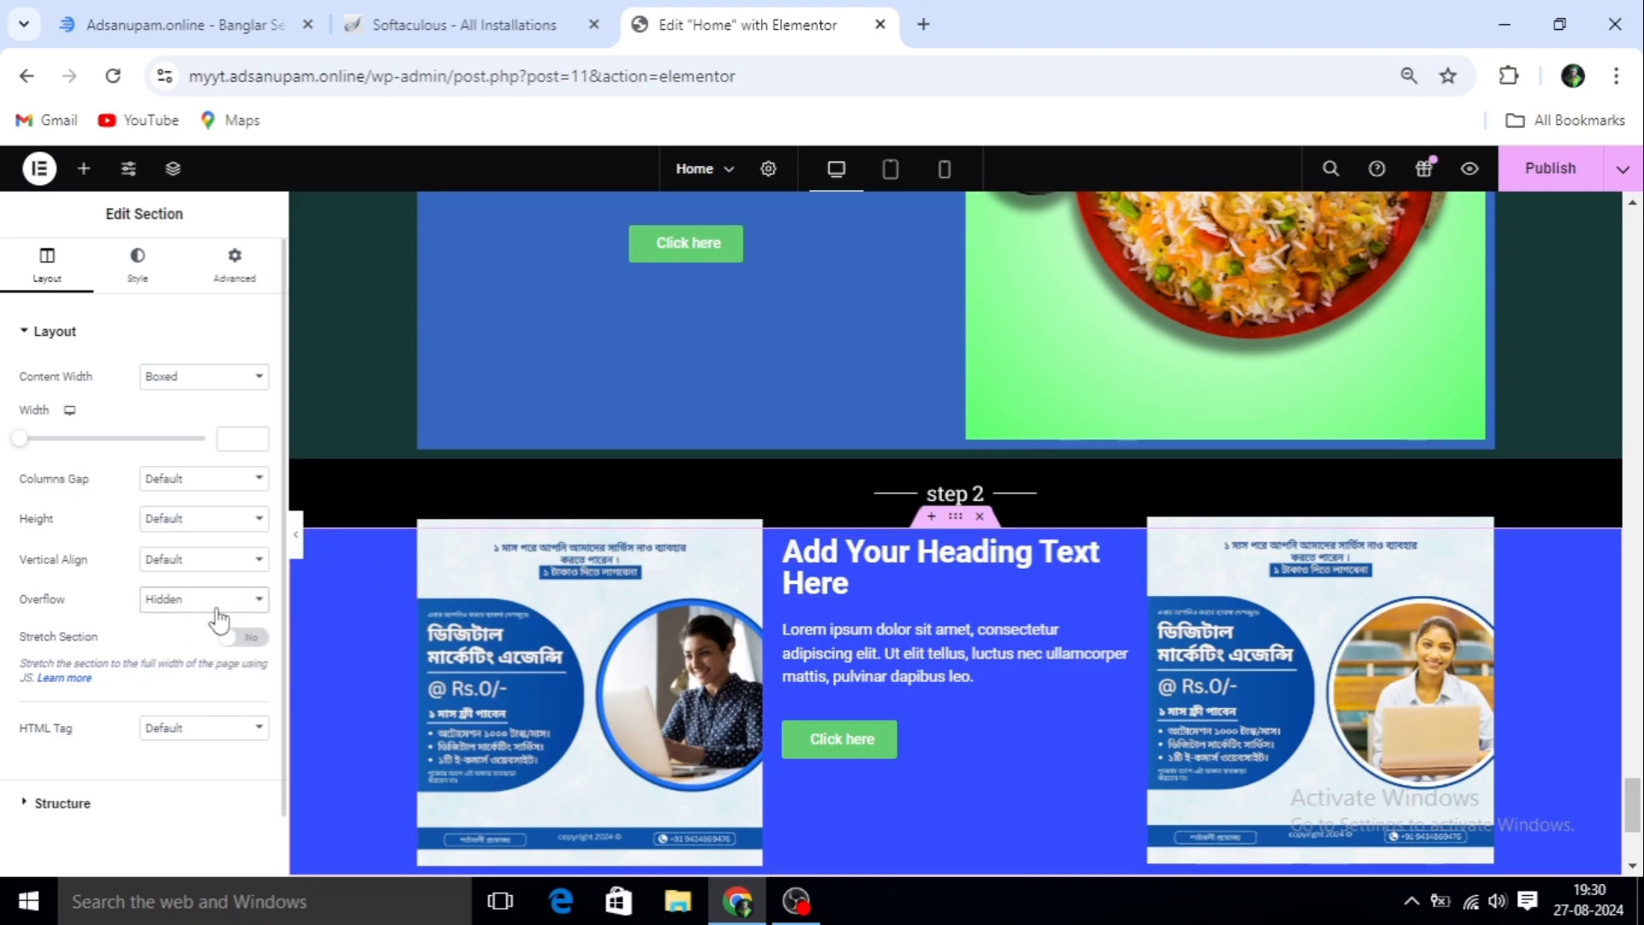
click(297, 538)
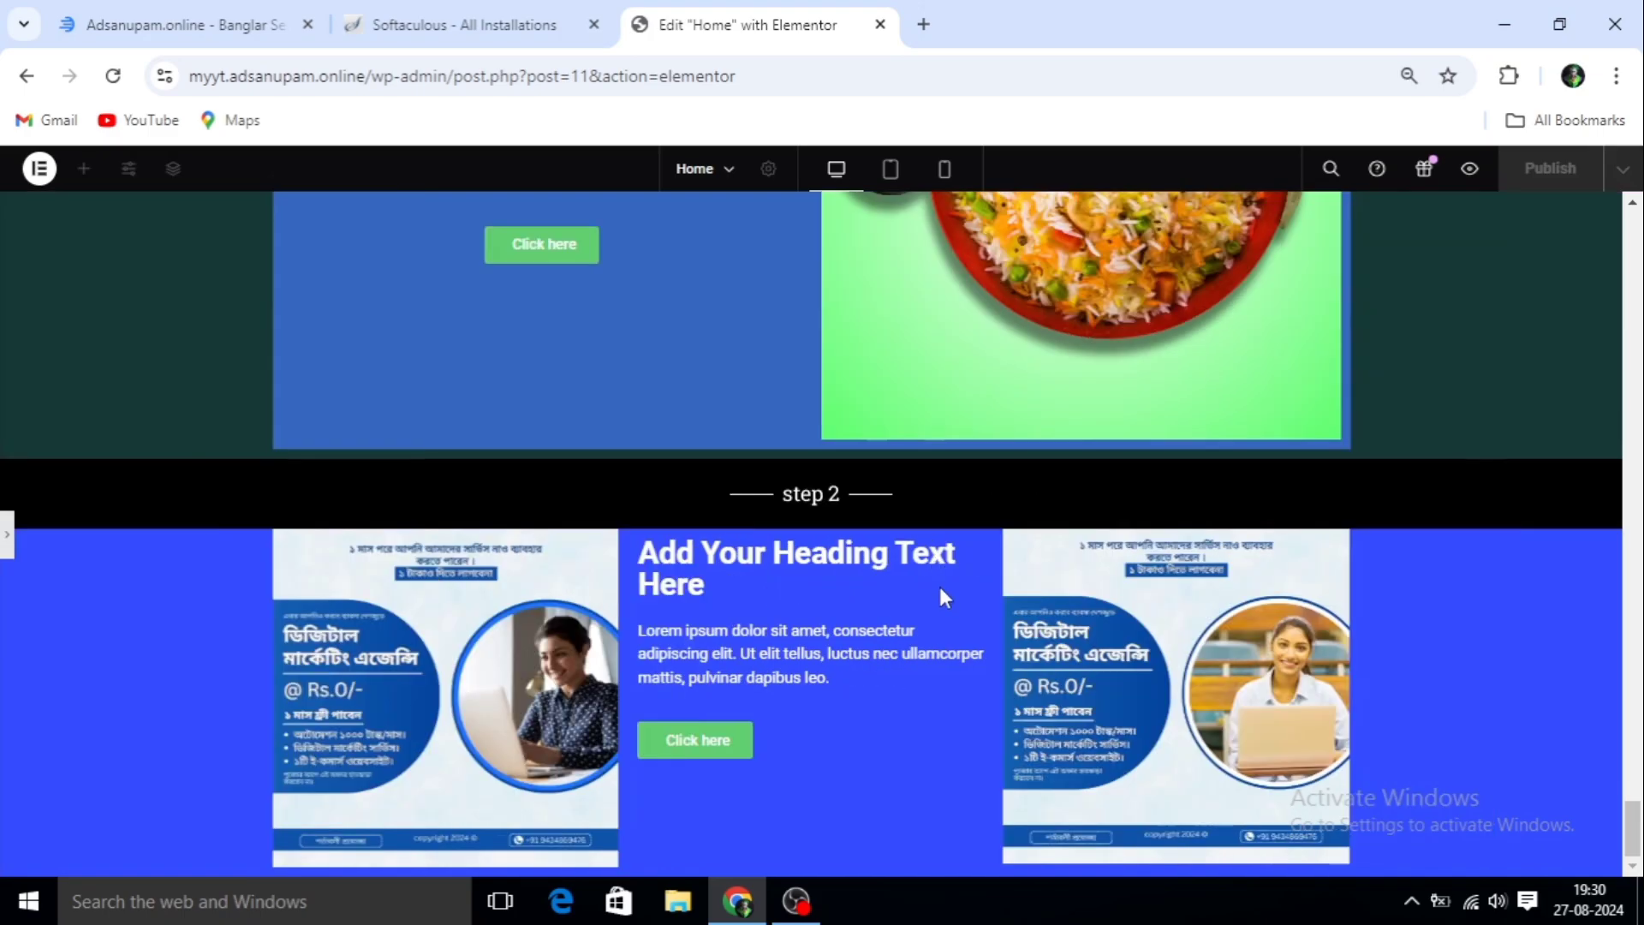
scroll(775, 593, up, 1)
scroll(729, 591, down, 1)
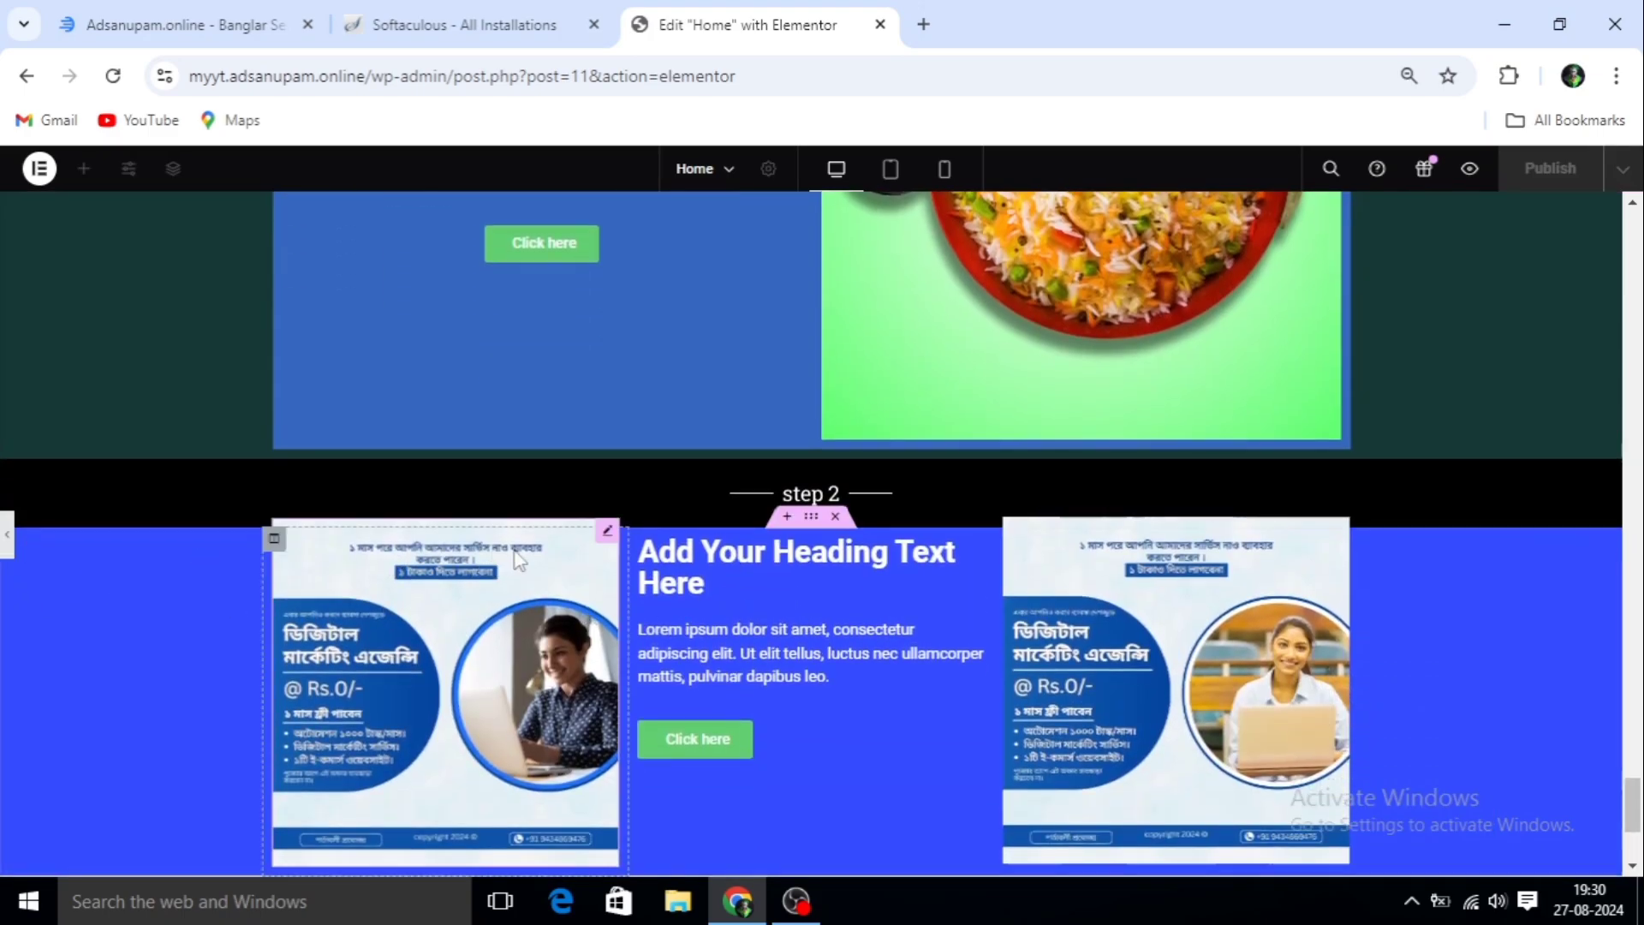
scroll(813, 572, down, 3)
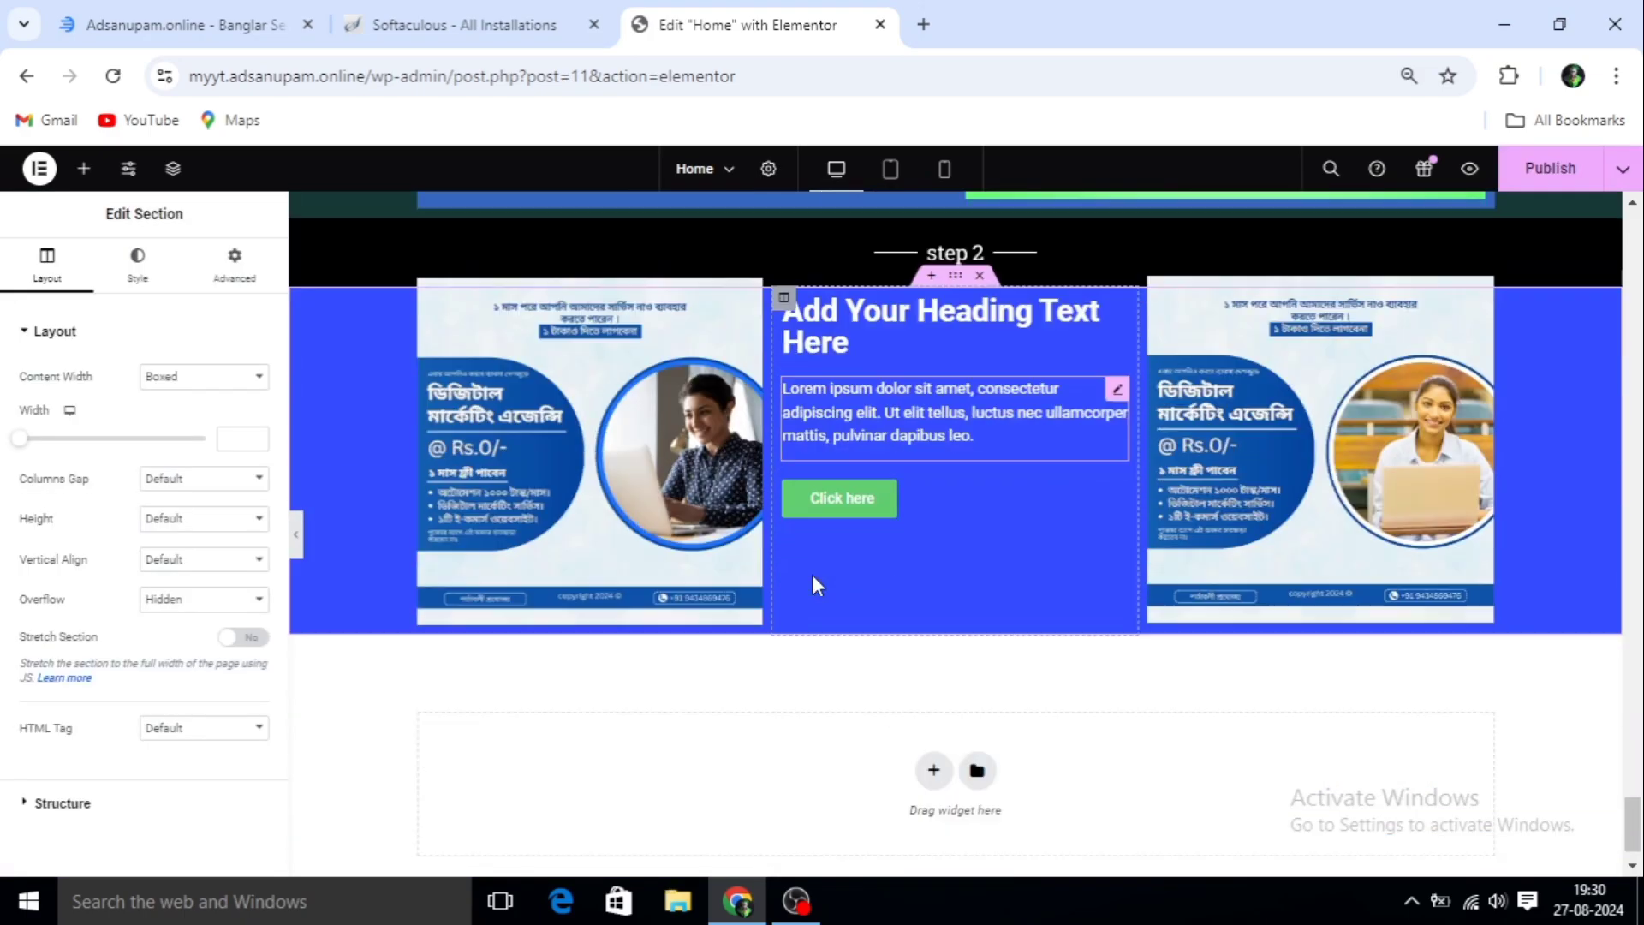
Return the blue section's Overflow to Default and compare the design with the editing panel temporarily hidden
click(249, 600)
click(221, 630)
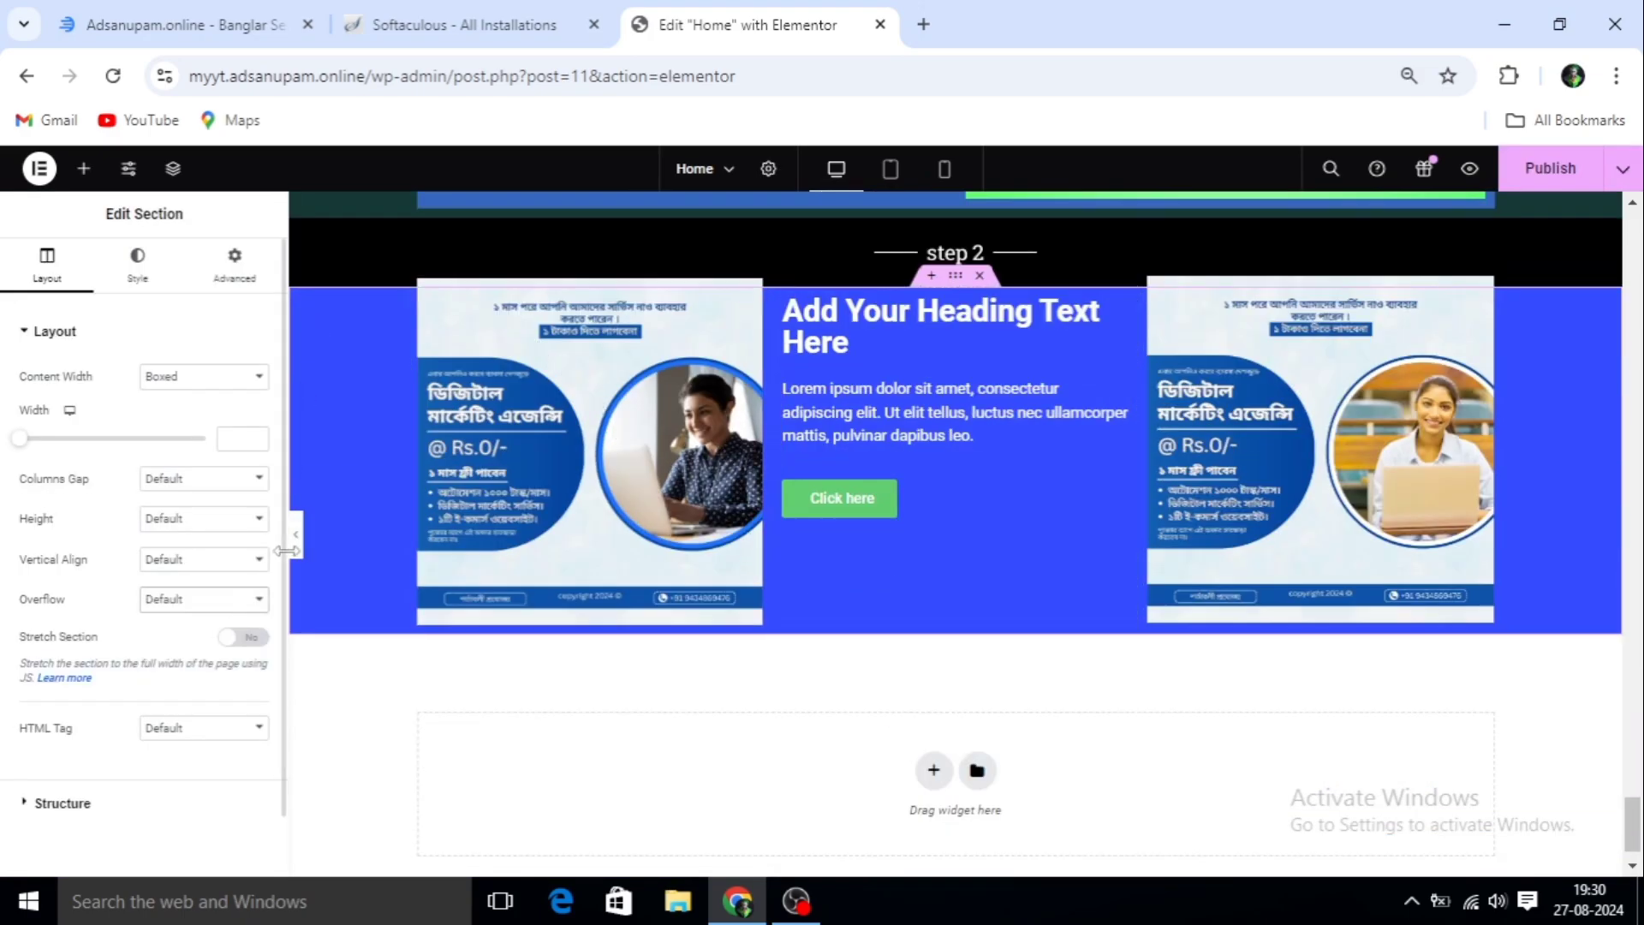
scroll(298, 547, up, 3)
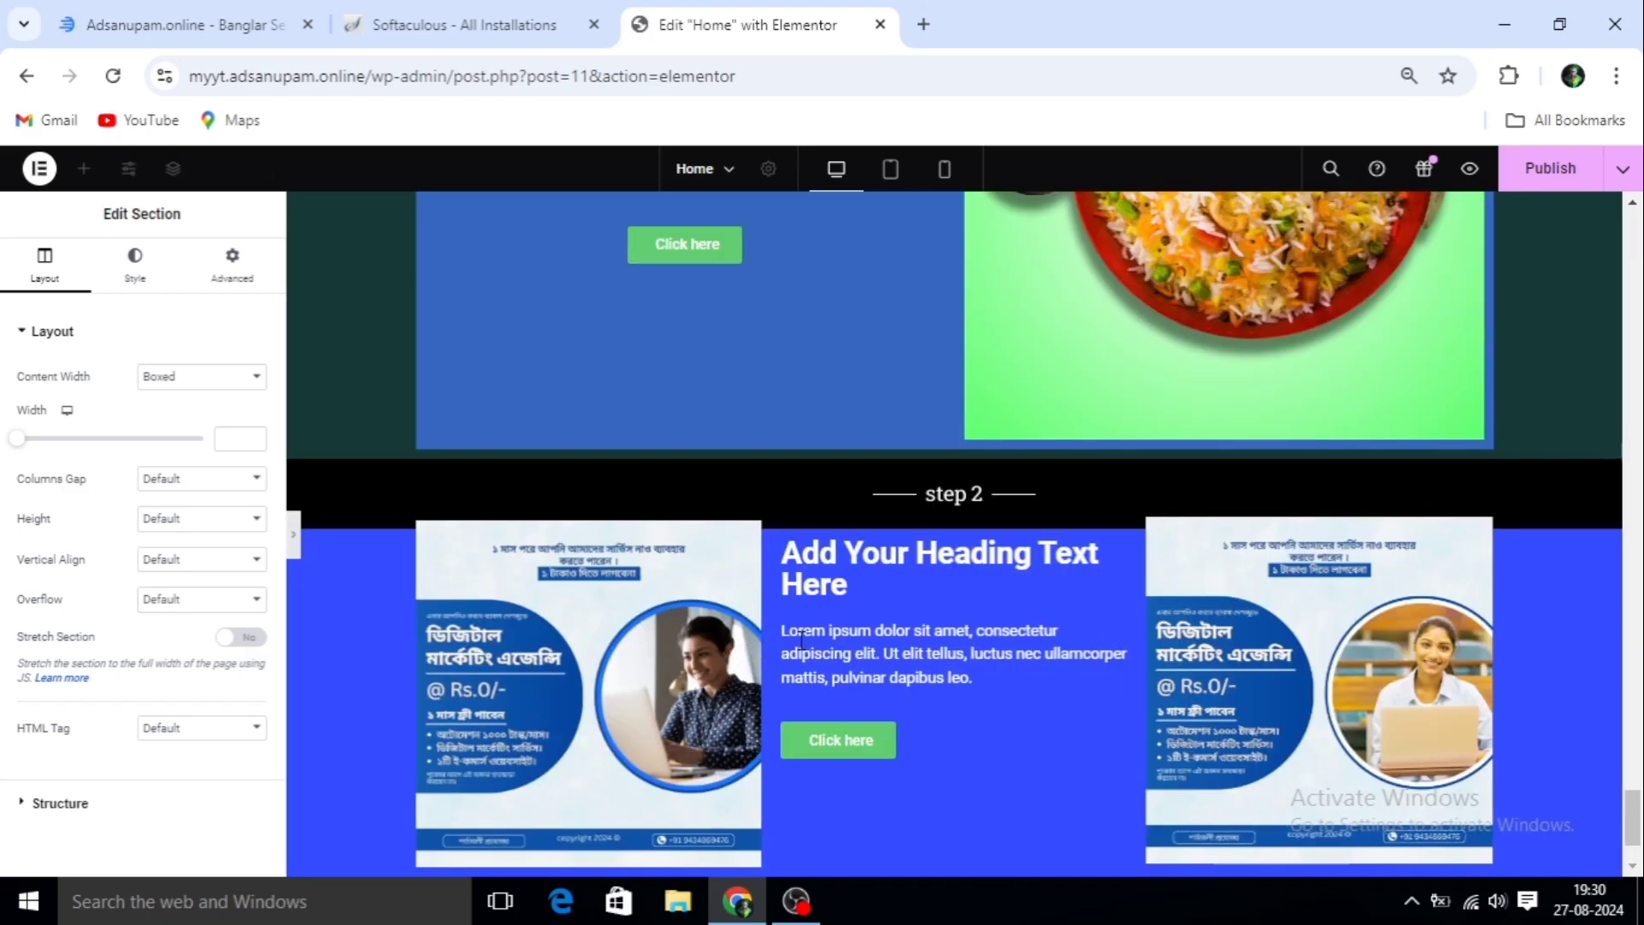
key(ctrl+p)
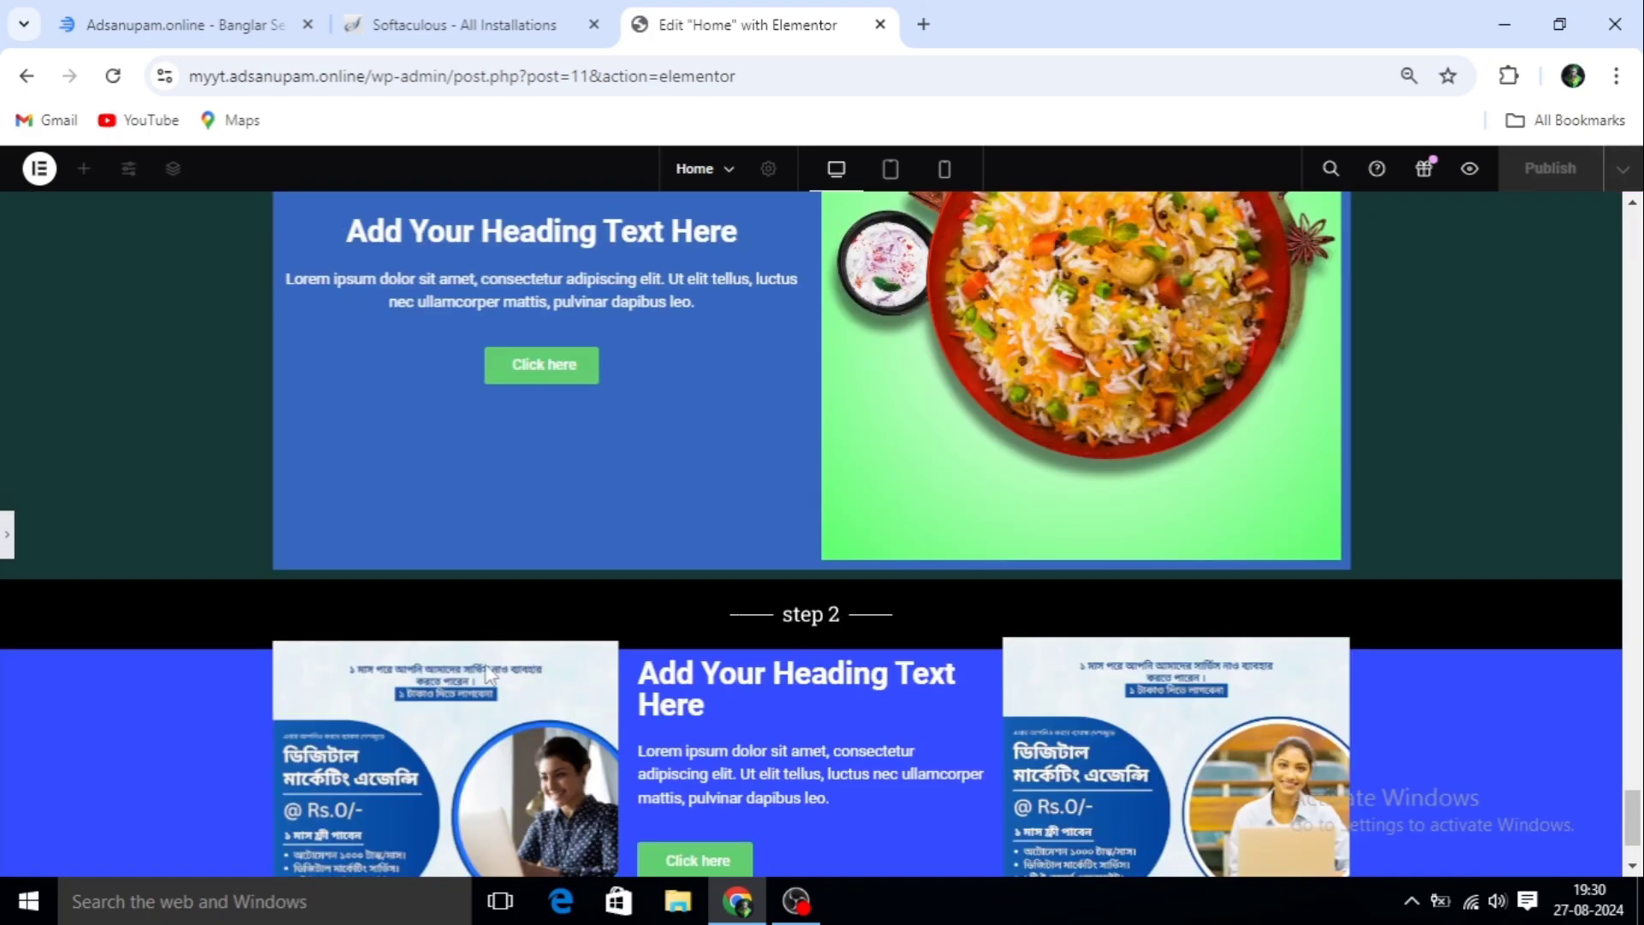
click(9, 535)
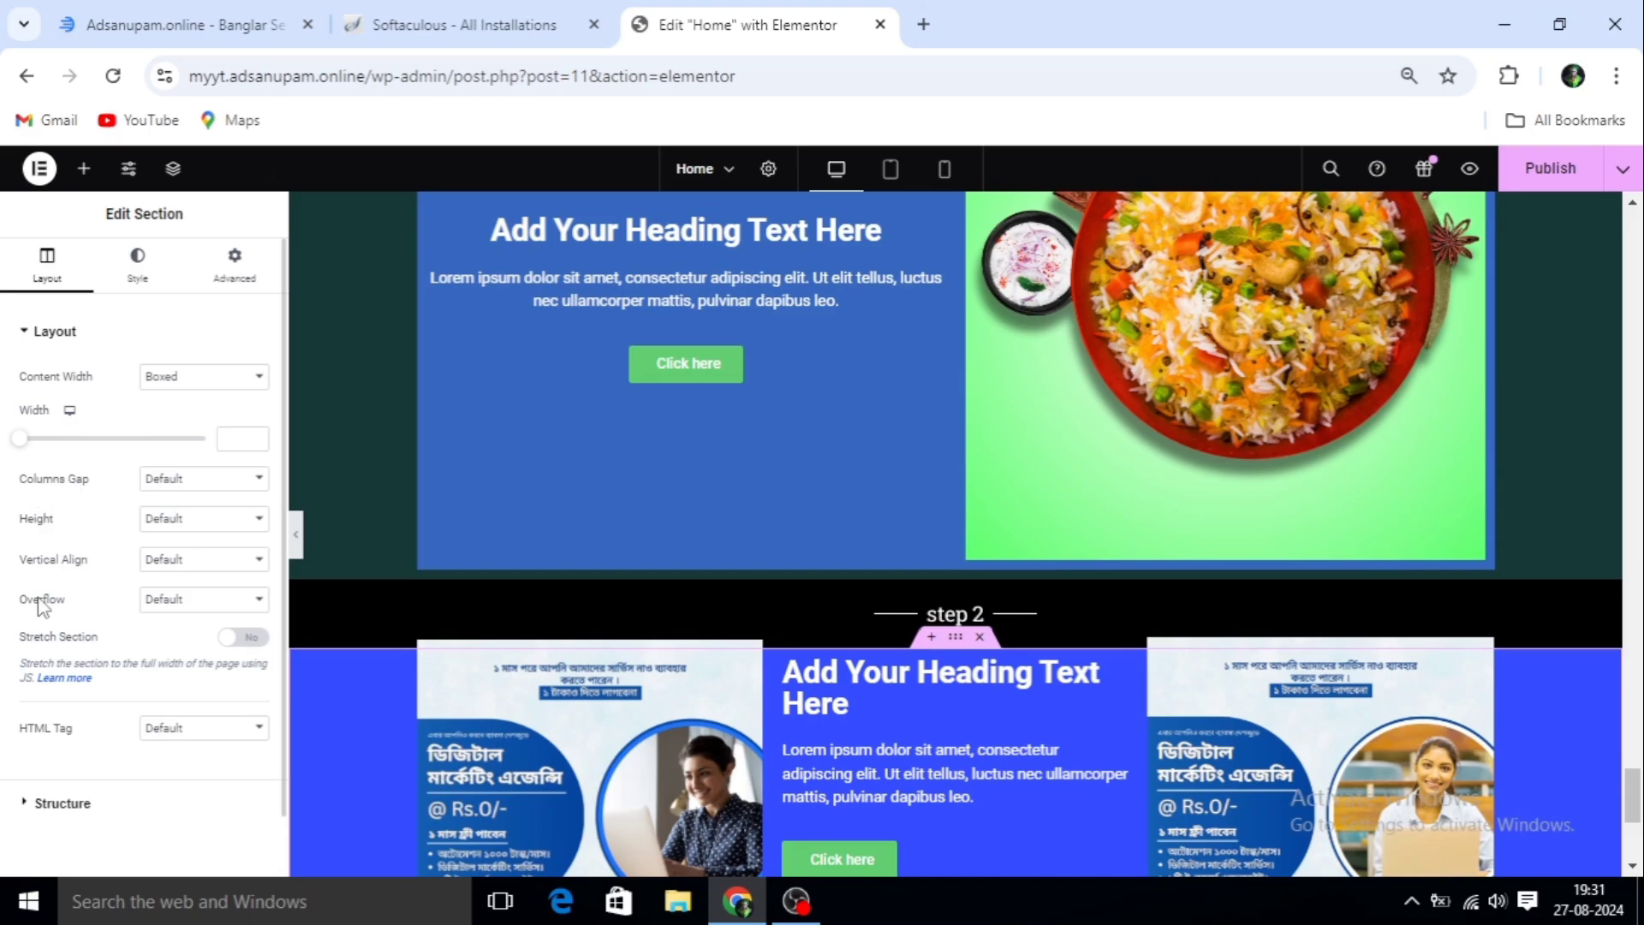
Set the blue section's Overflow to Hidden again and review the result with the editing panel temporarily hidden
click(260, 601)
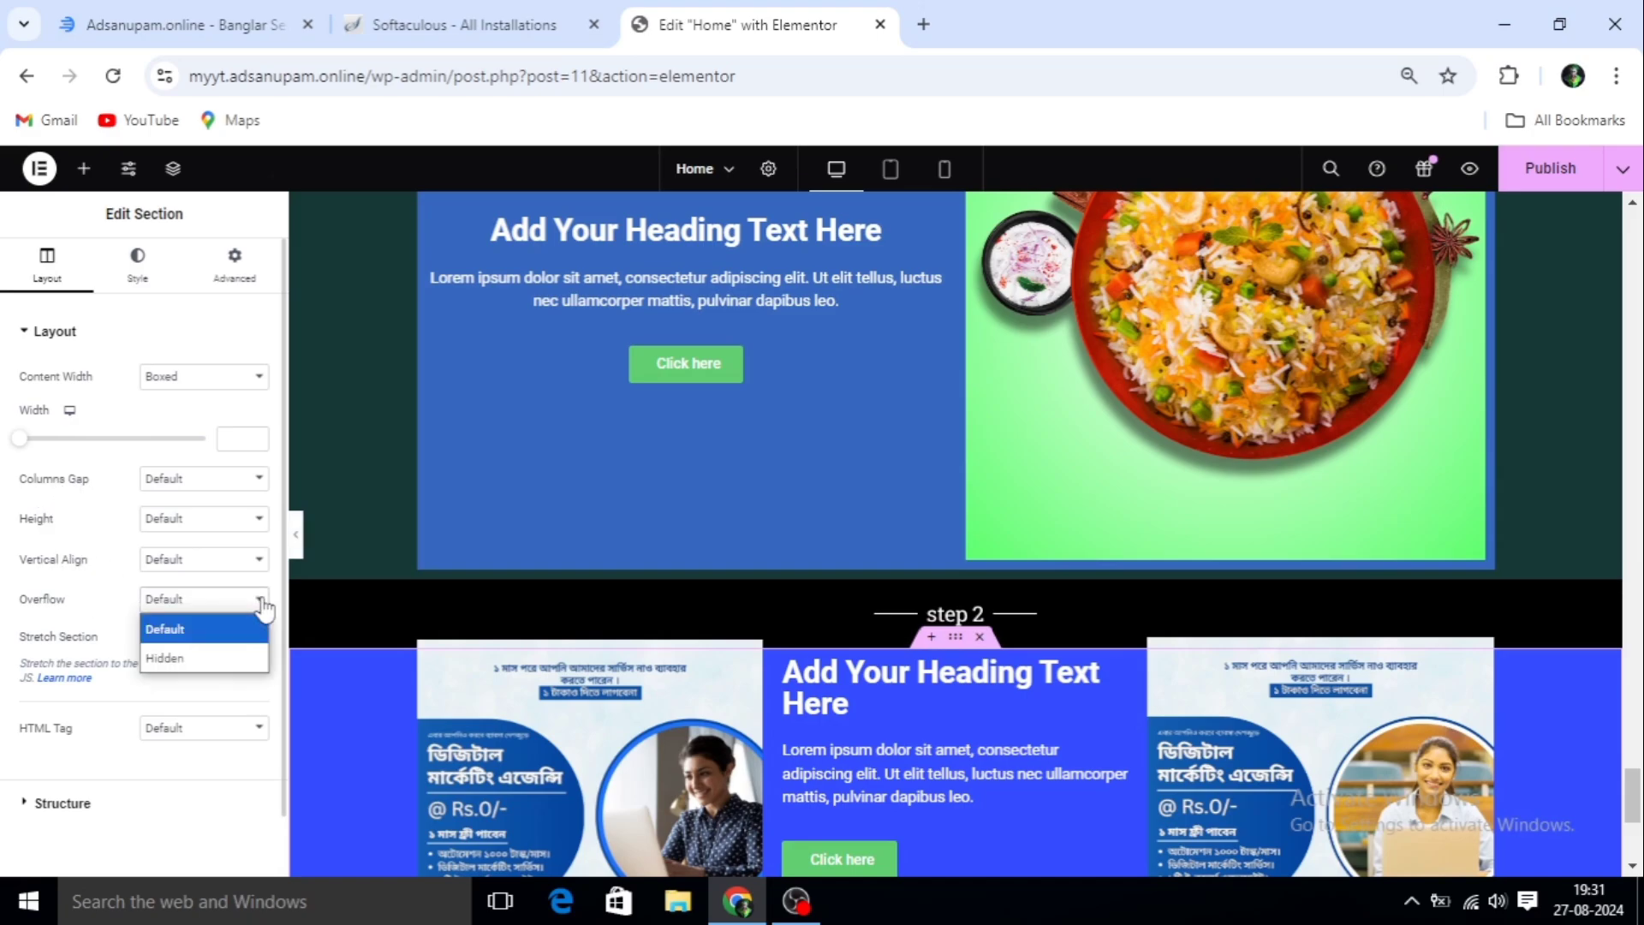
click(198, 658)
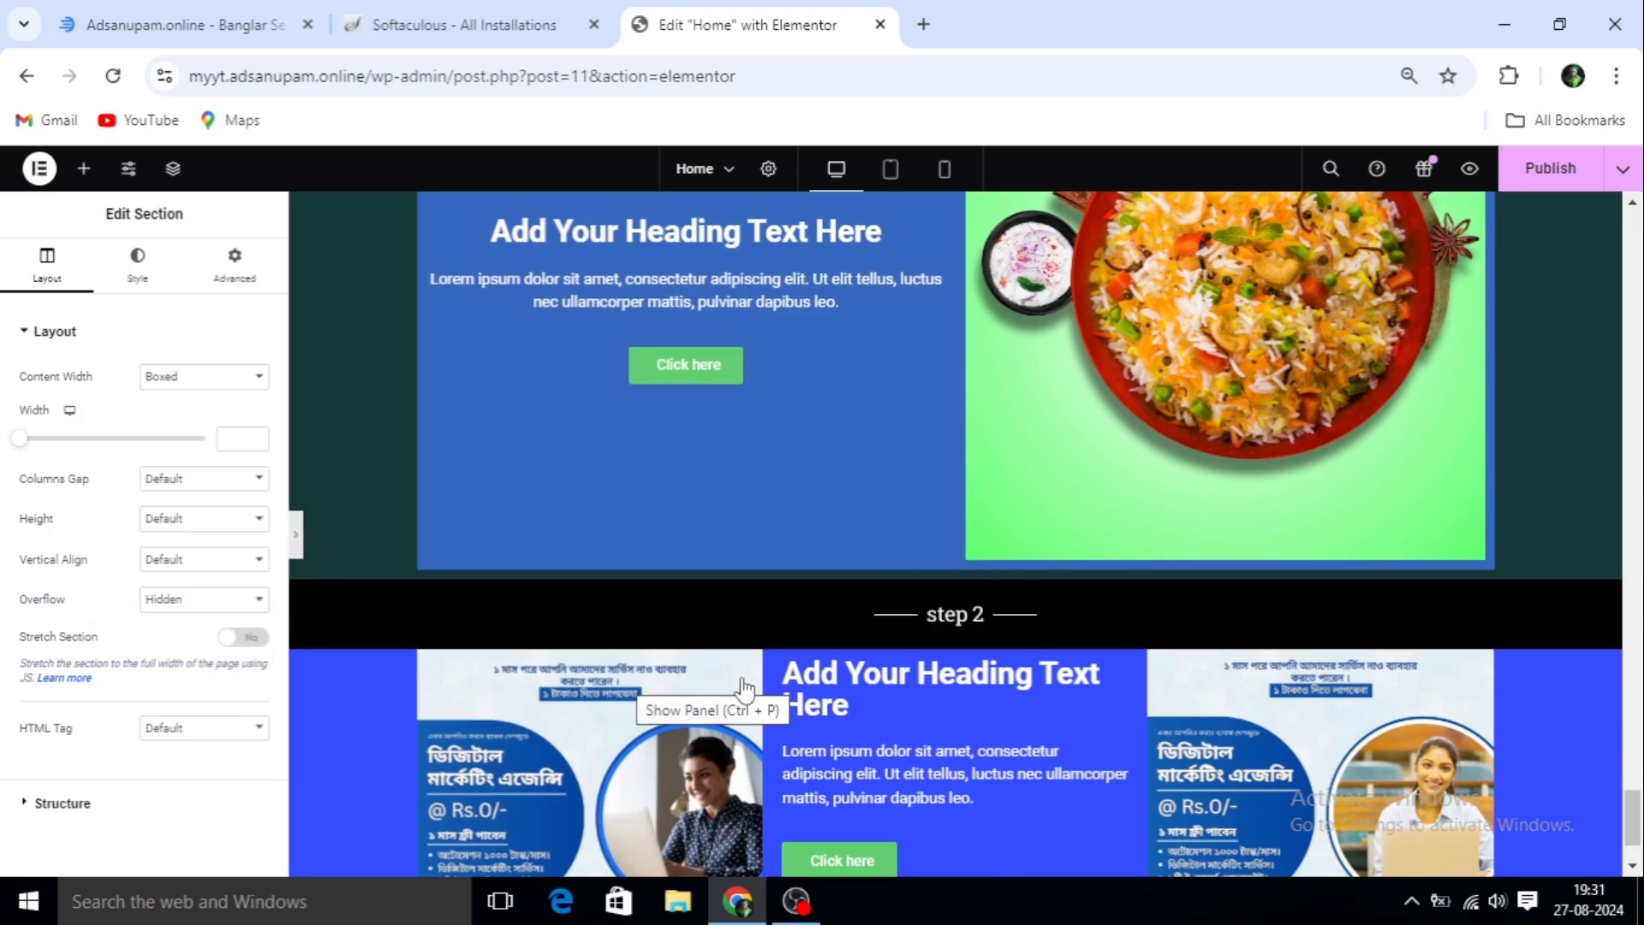
key(ctrl+p)
scroll(896, 668, down, 2)
scroll(917, 655, up, 2)
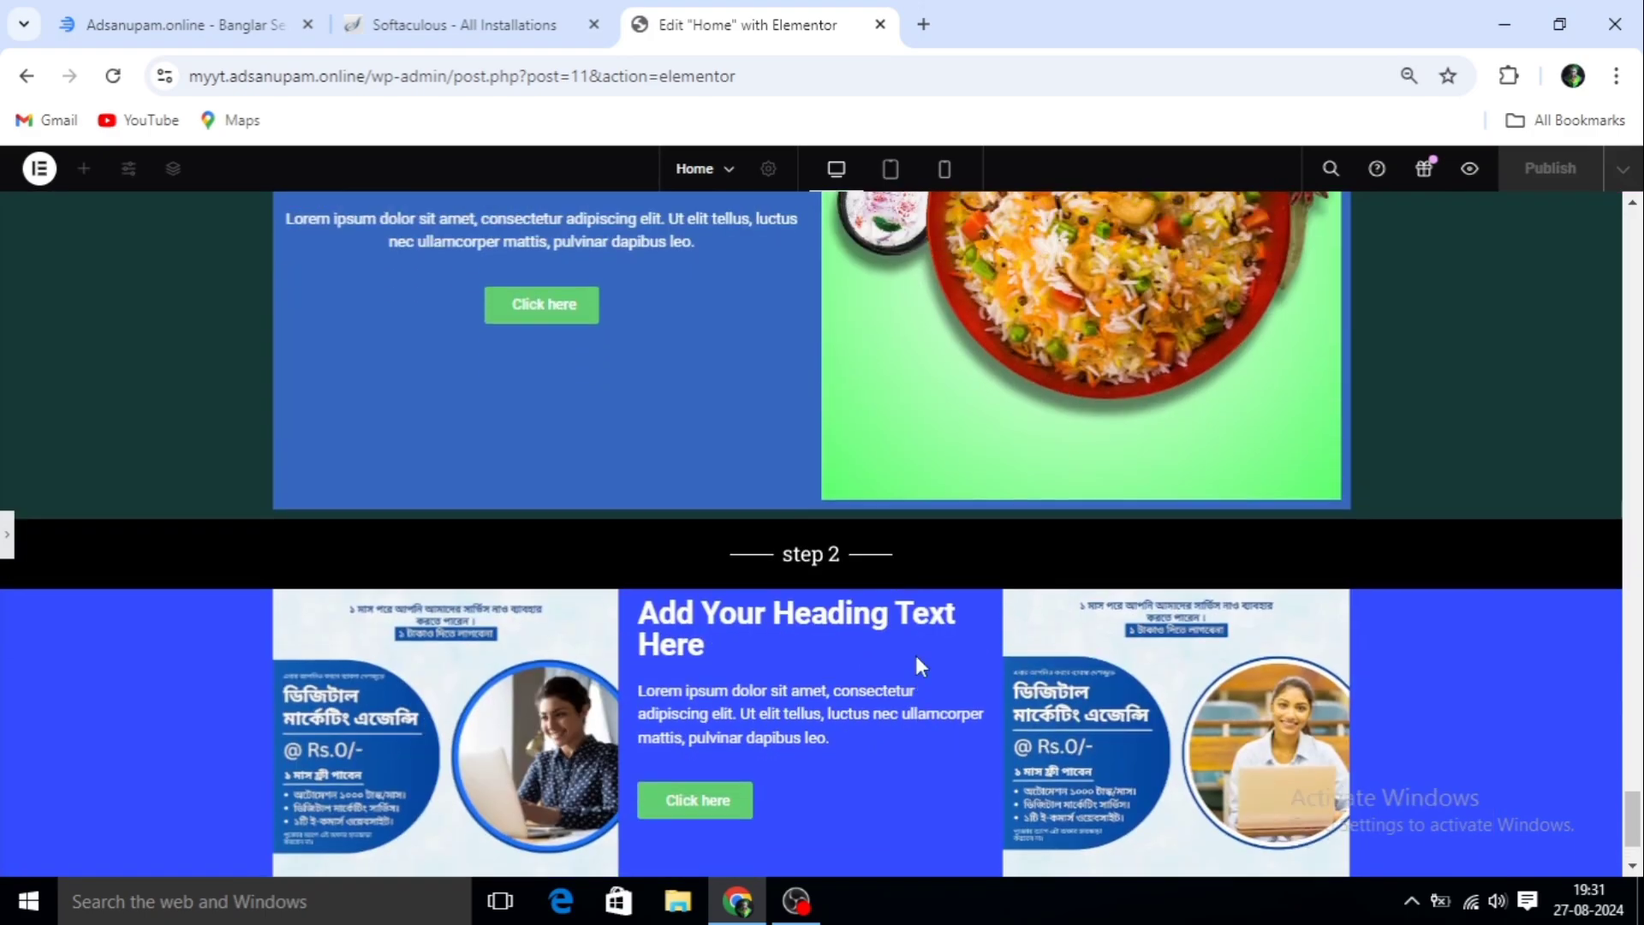
scroll(375, 567, down, 2)
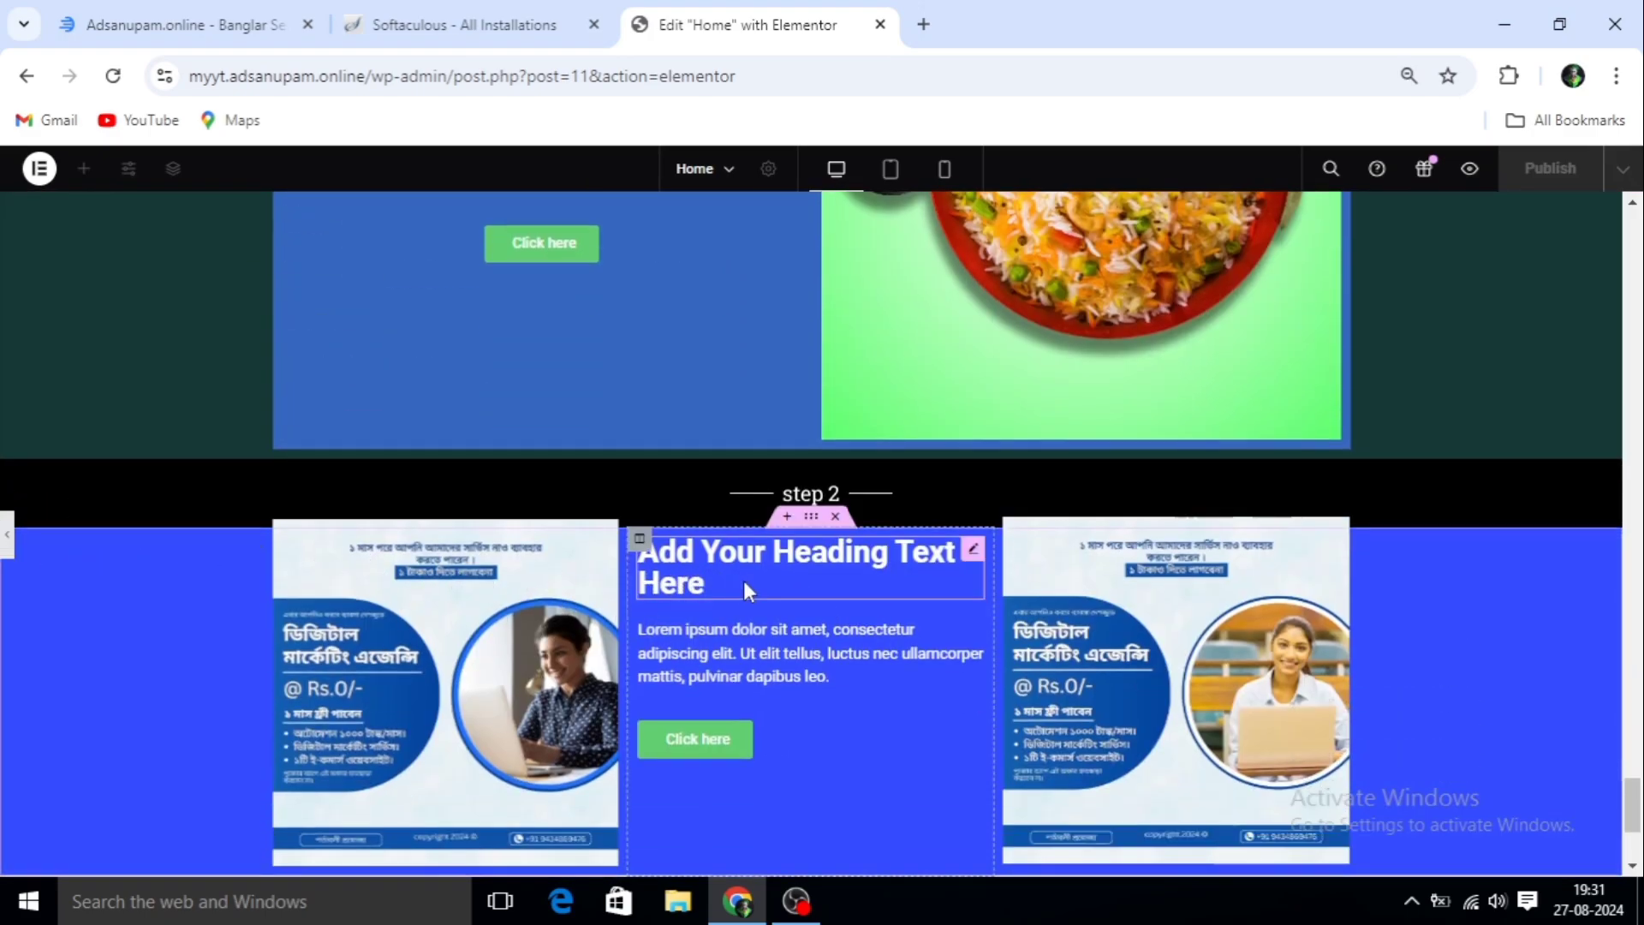
key(ctrl+p)
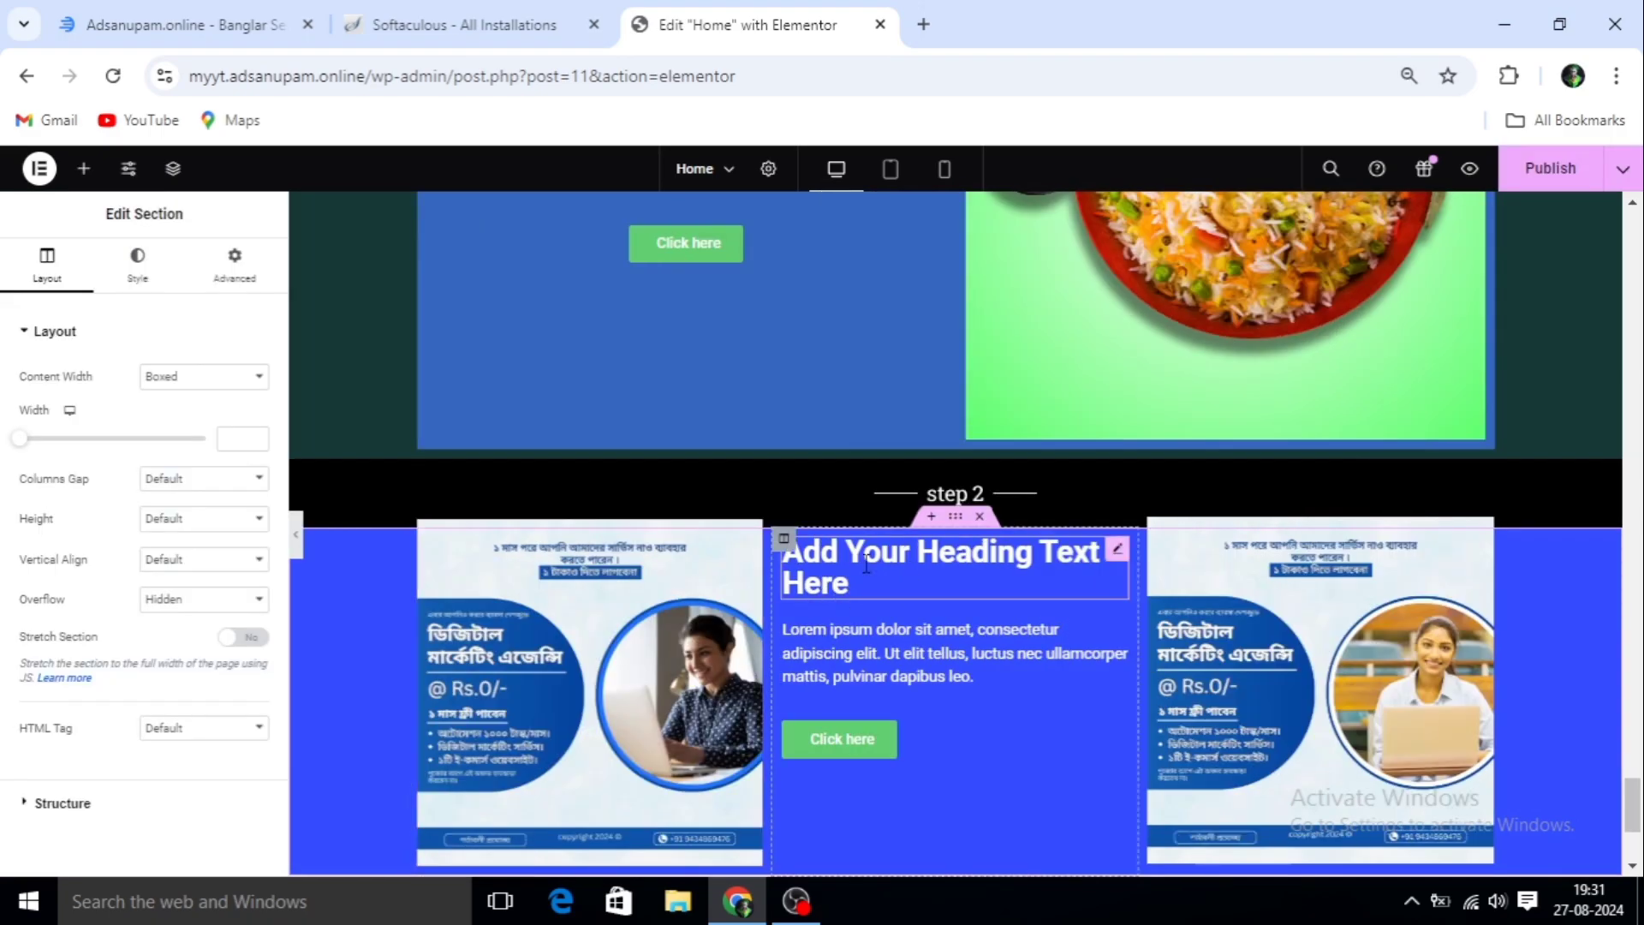
Add a new section with three equal columns below the "step 3" divider
scroll(866, 565, down, 4)
scroll(990, 290, up, 3)
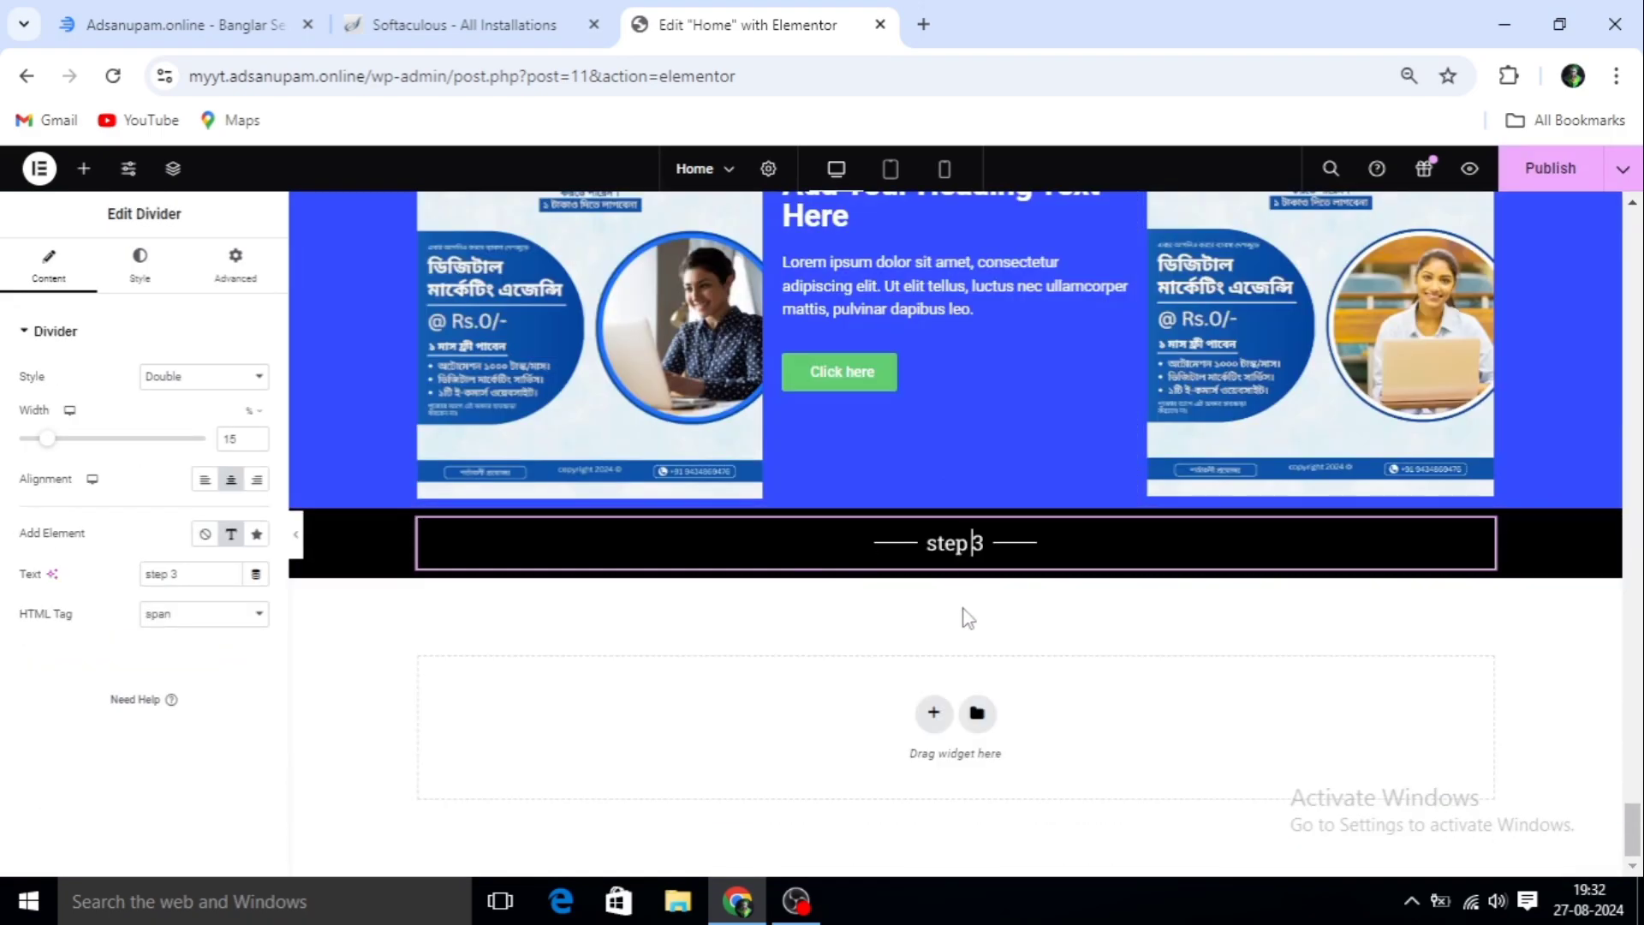
click(933, 714)
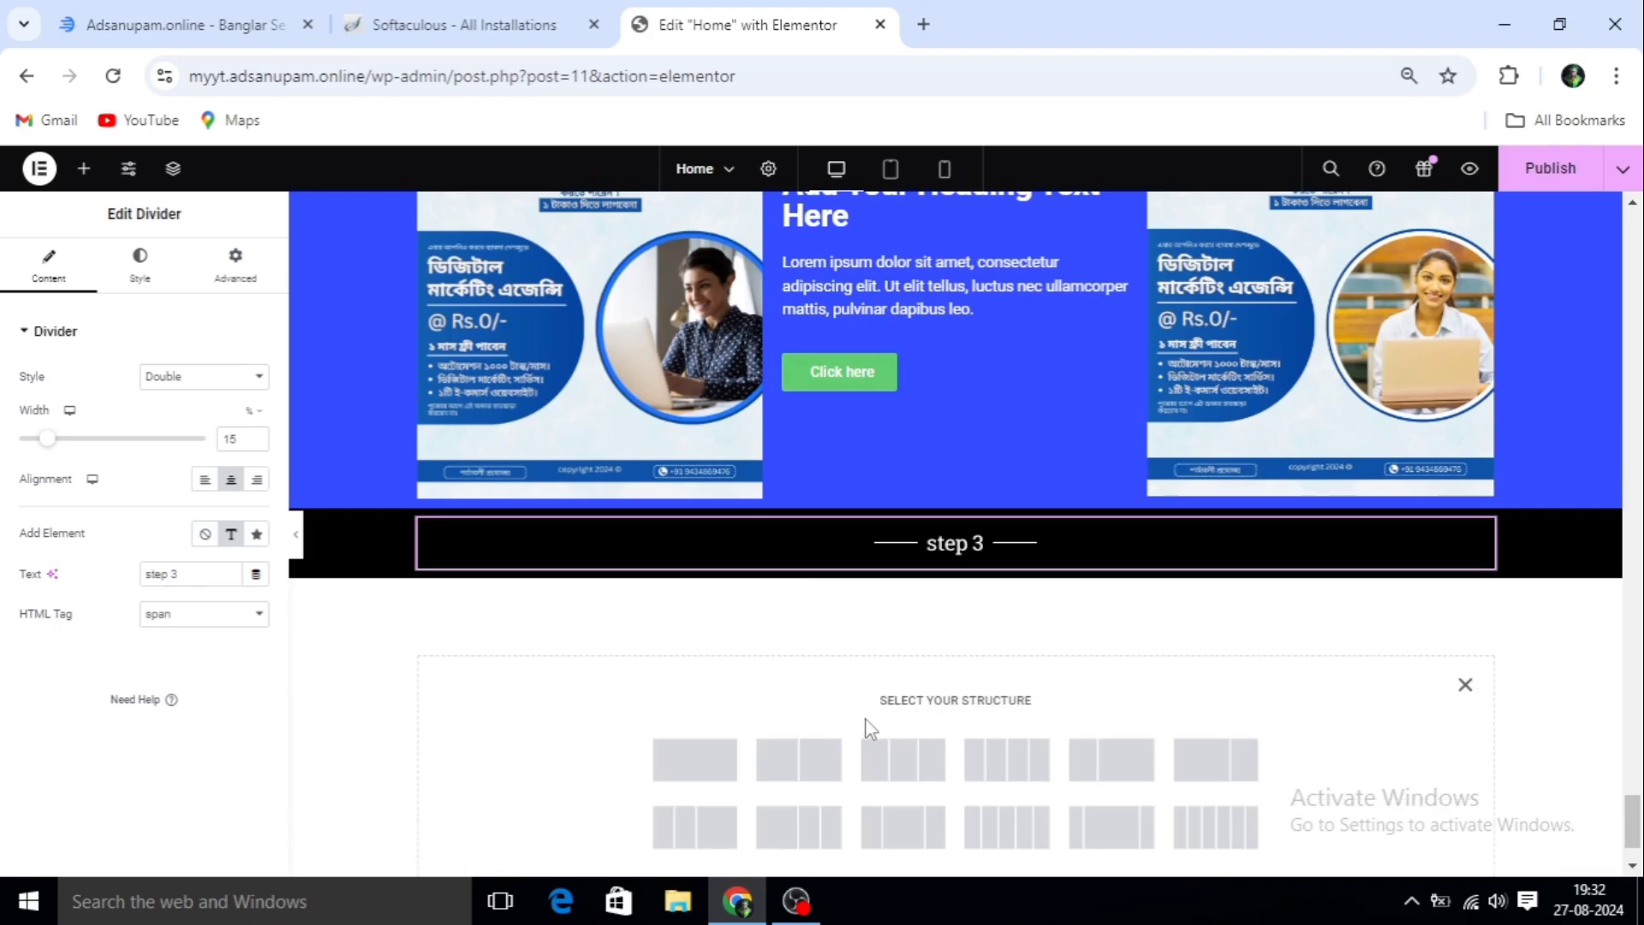
click(903, 760)
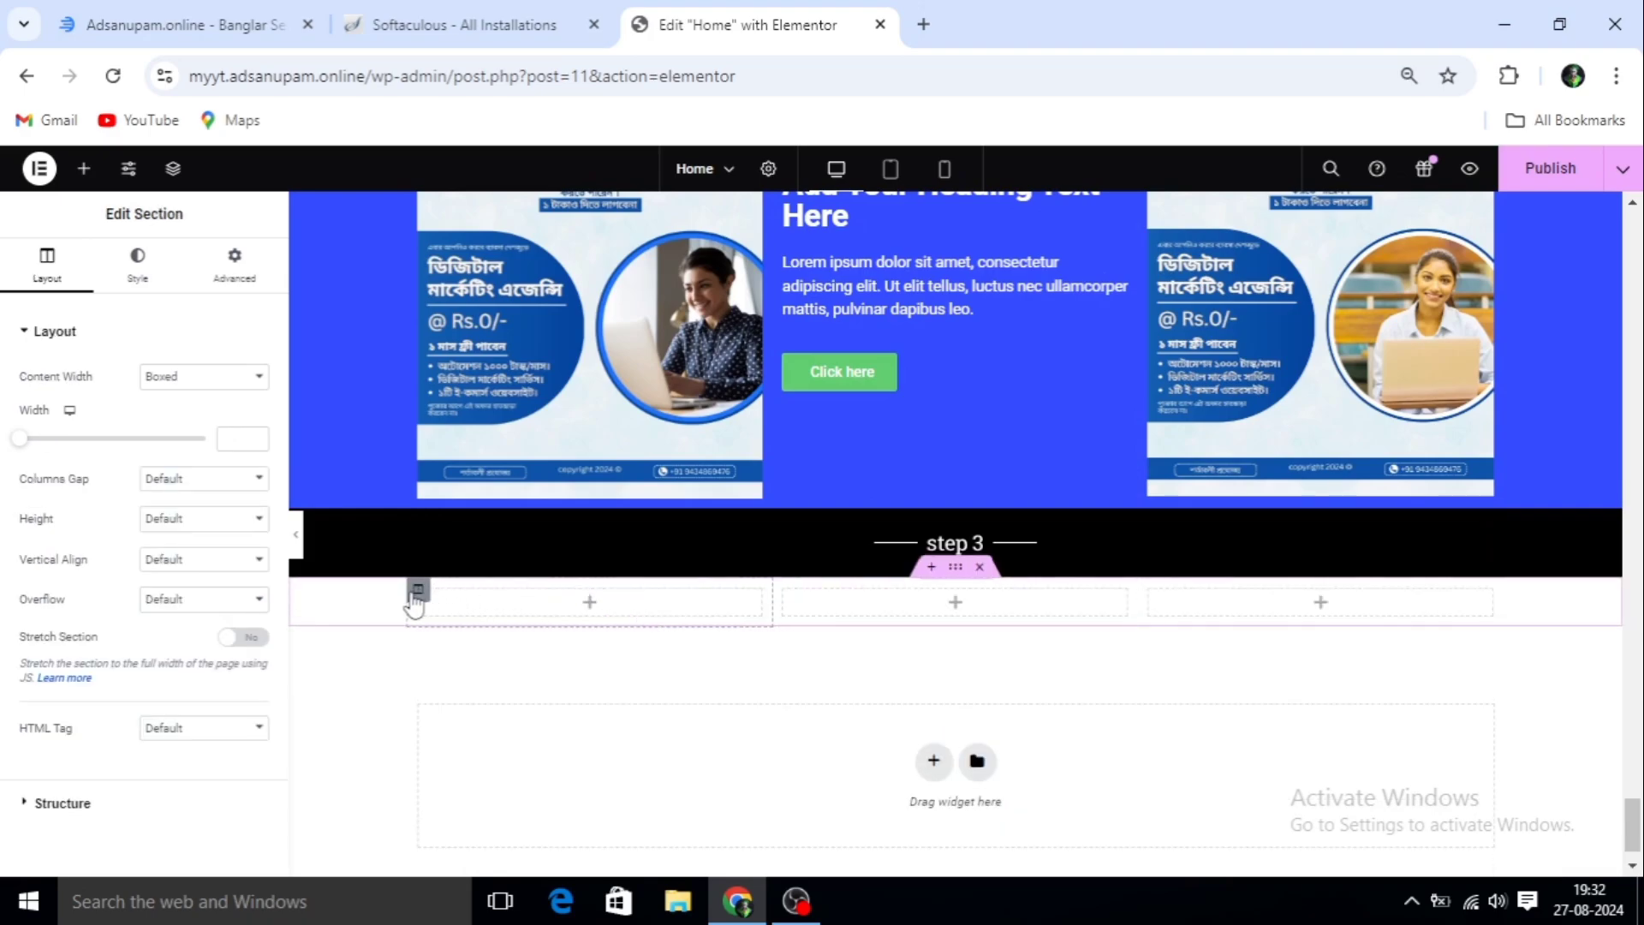
Place an Icon widget in the first column of the new three-column section
click(84, 169)
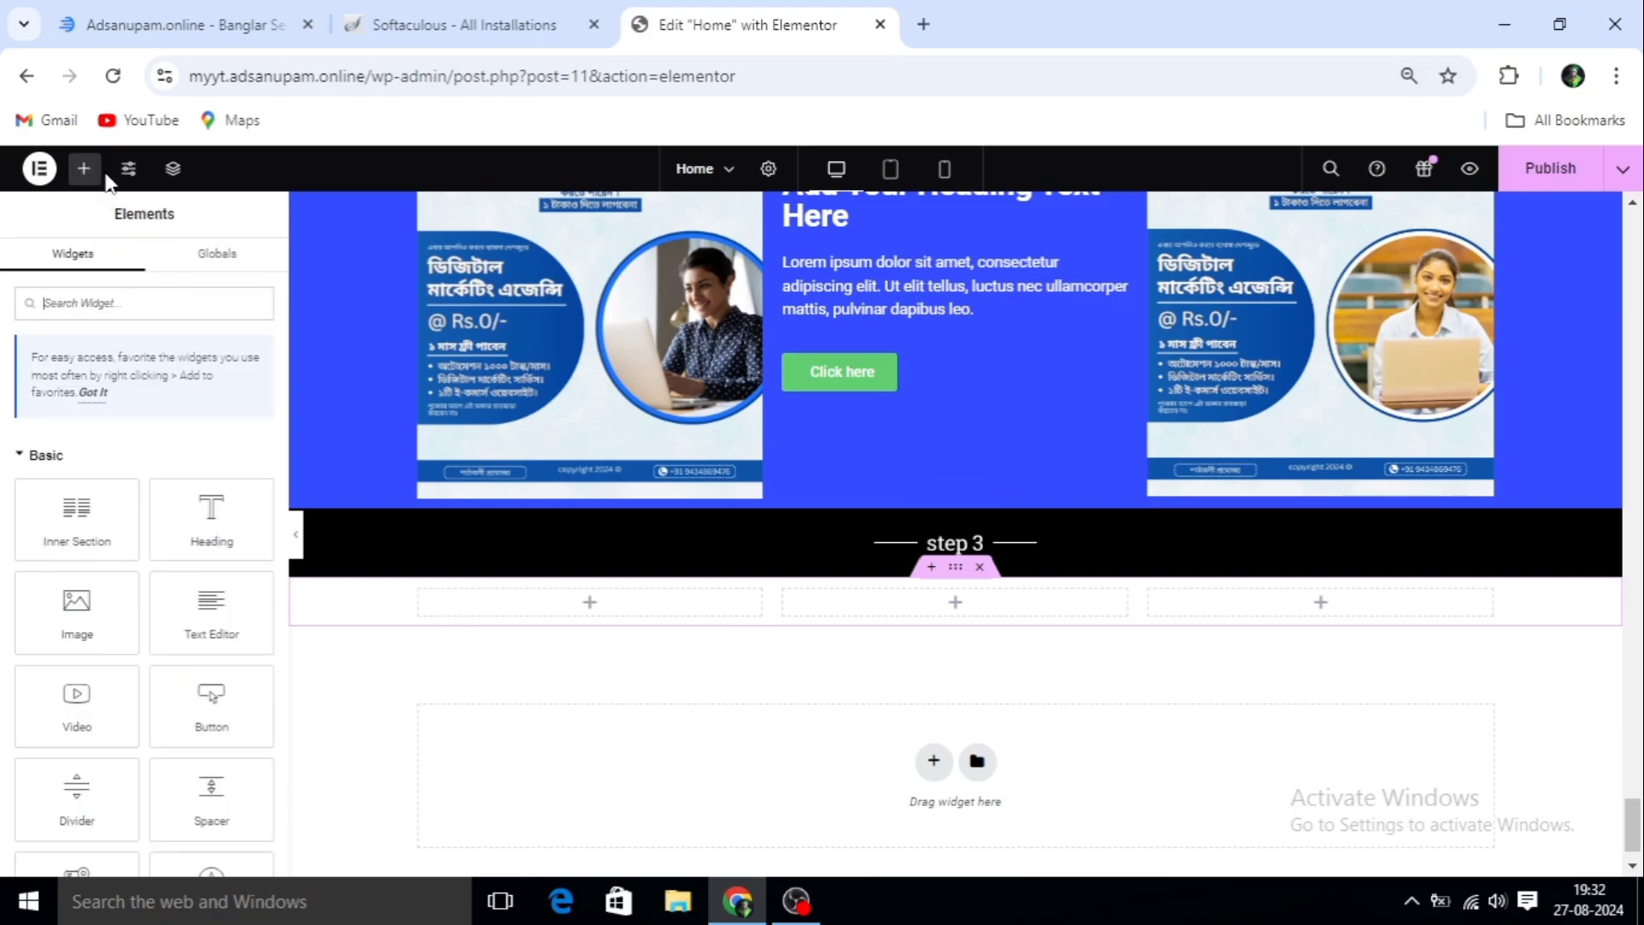
scroll(203, 736, down, 3)
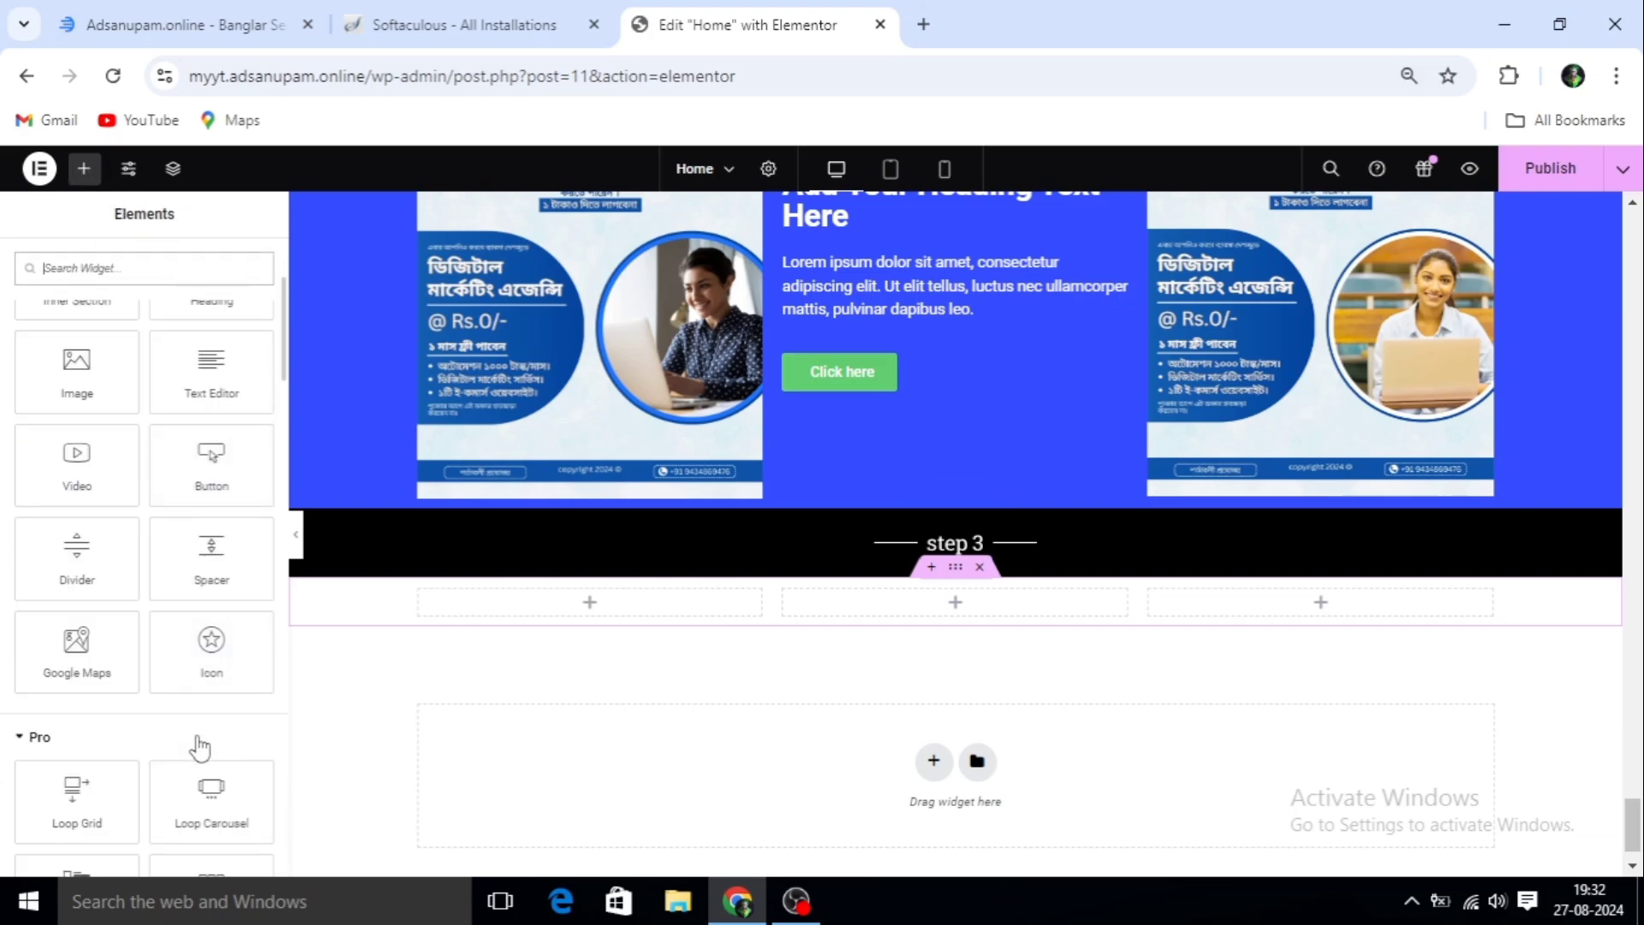
drag(209, 646, 592, 605)
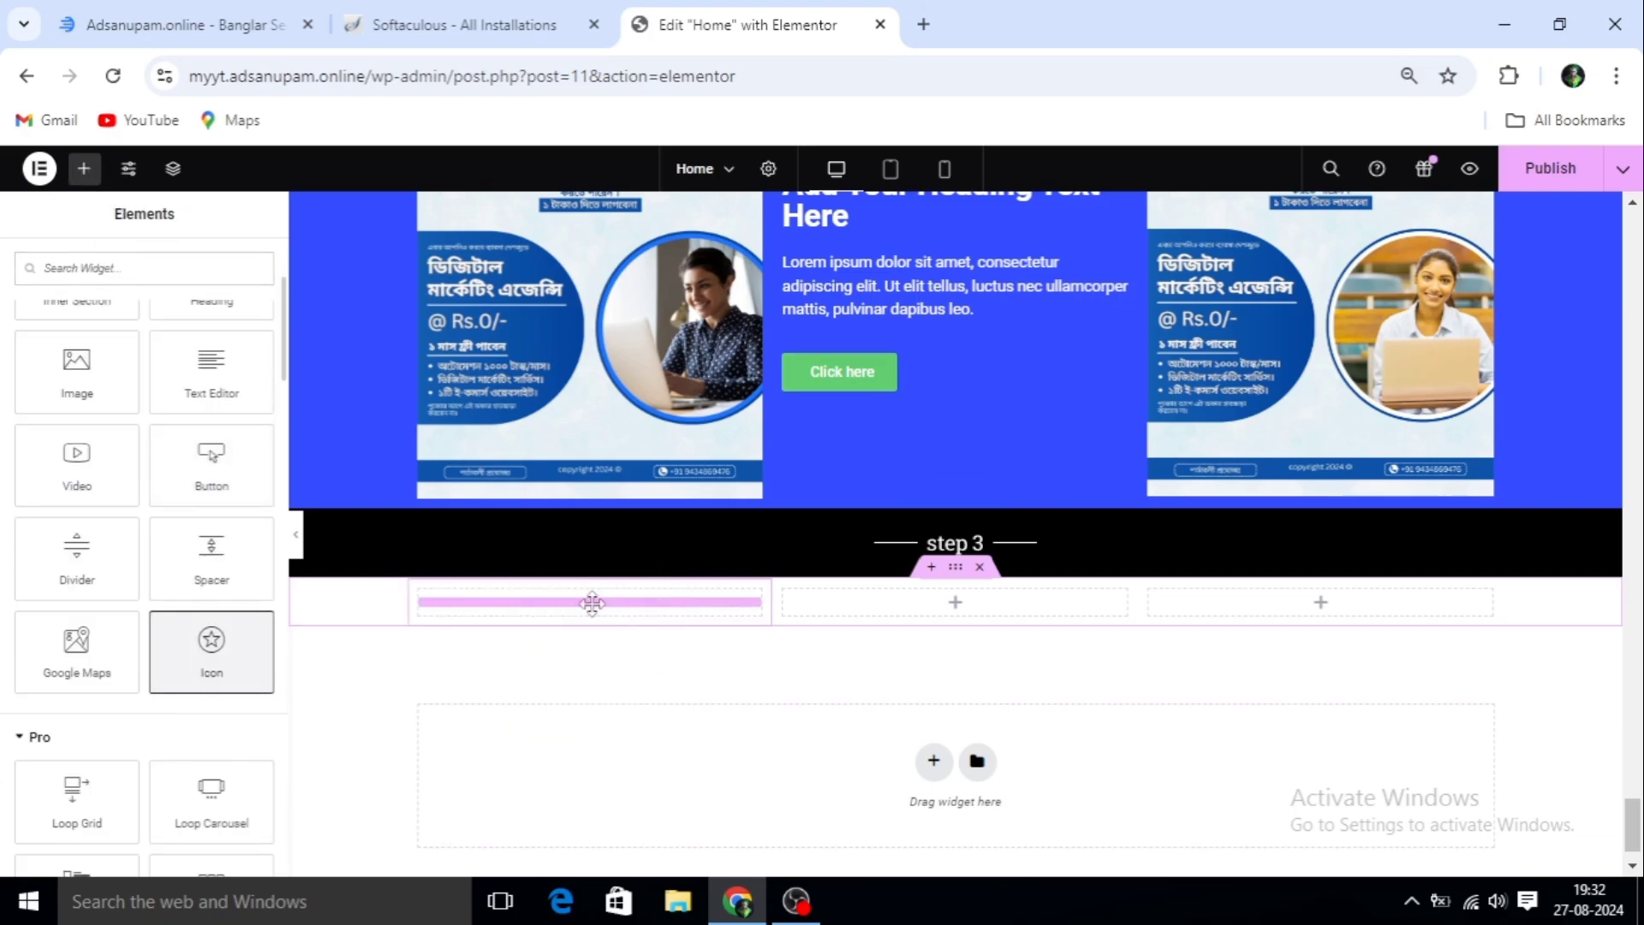
Add a Text Editor widget and a Button widget below the star icon in the first column
click(83, 168)
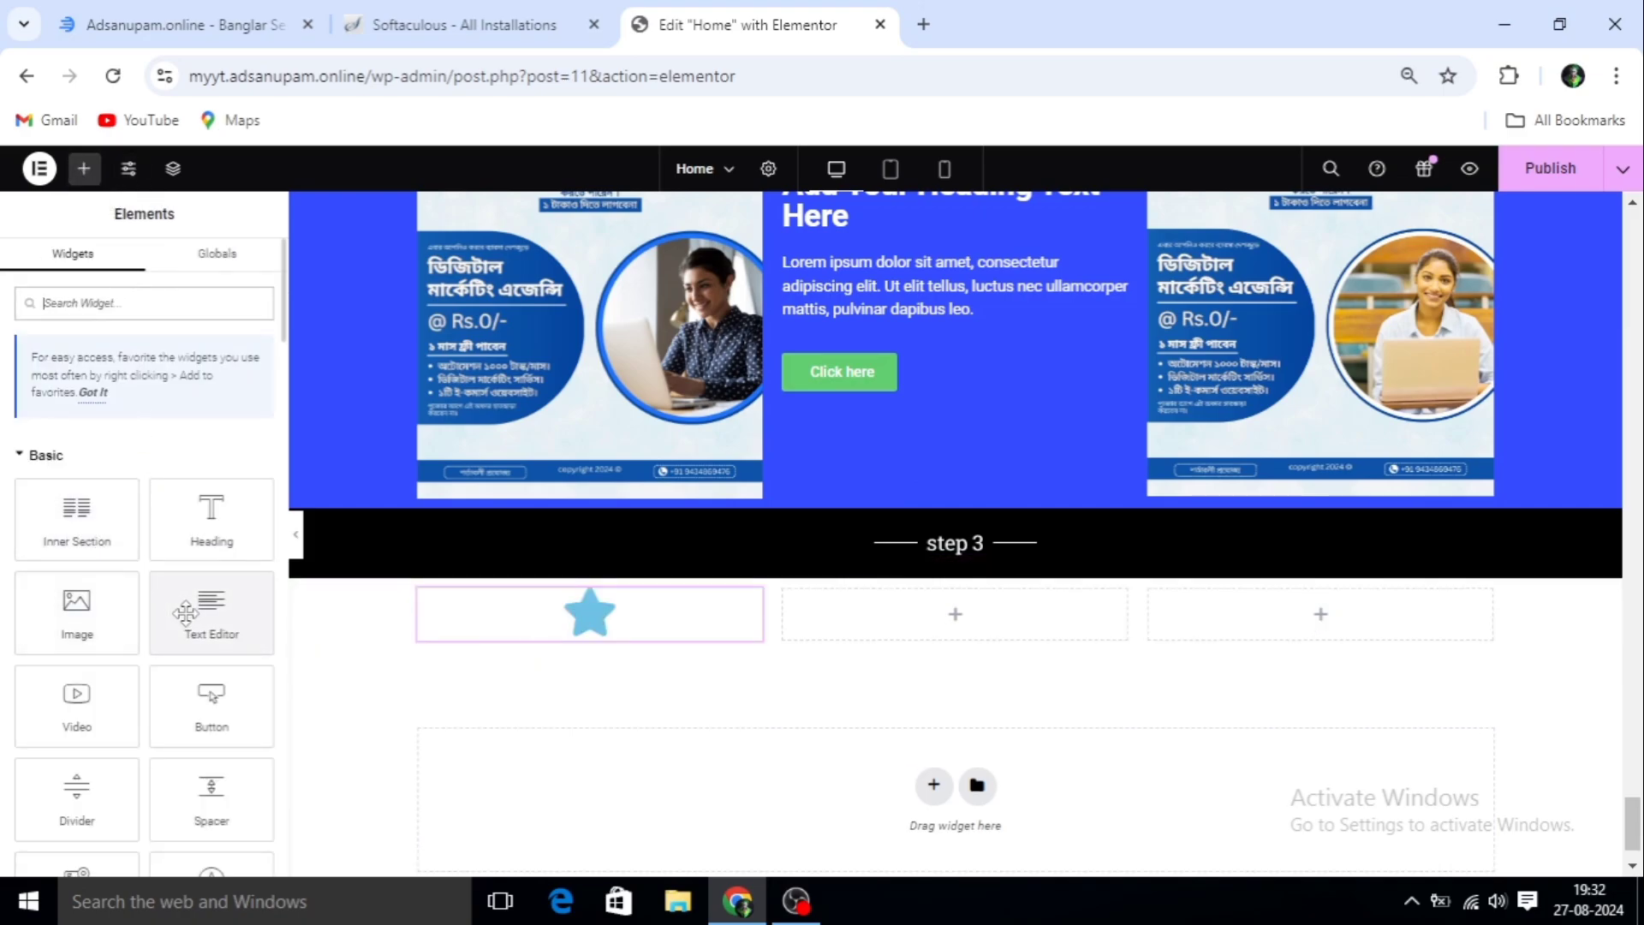
drag(211, 612, 591, 647)
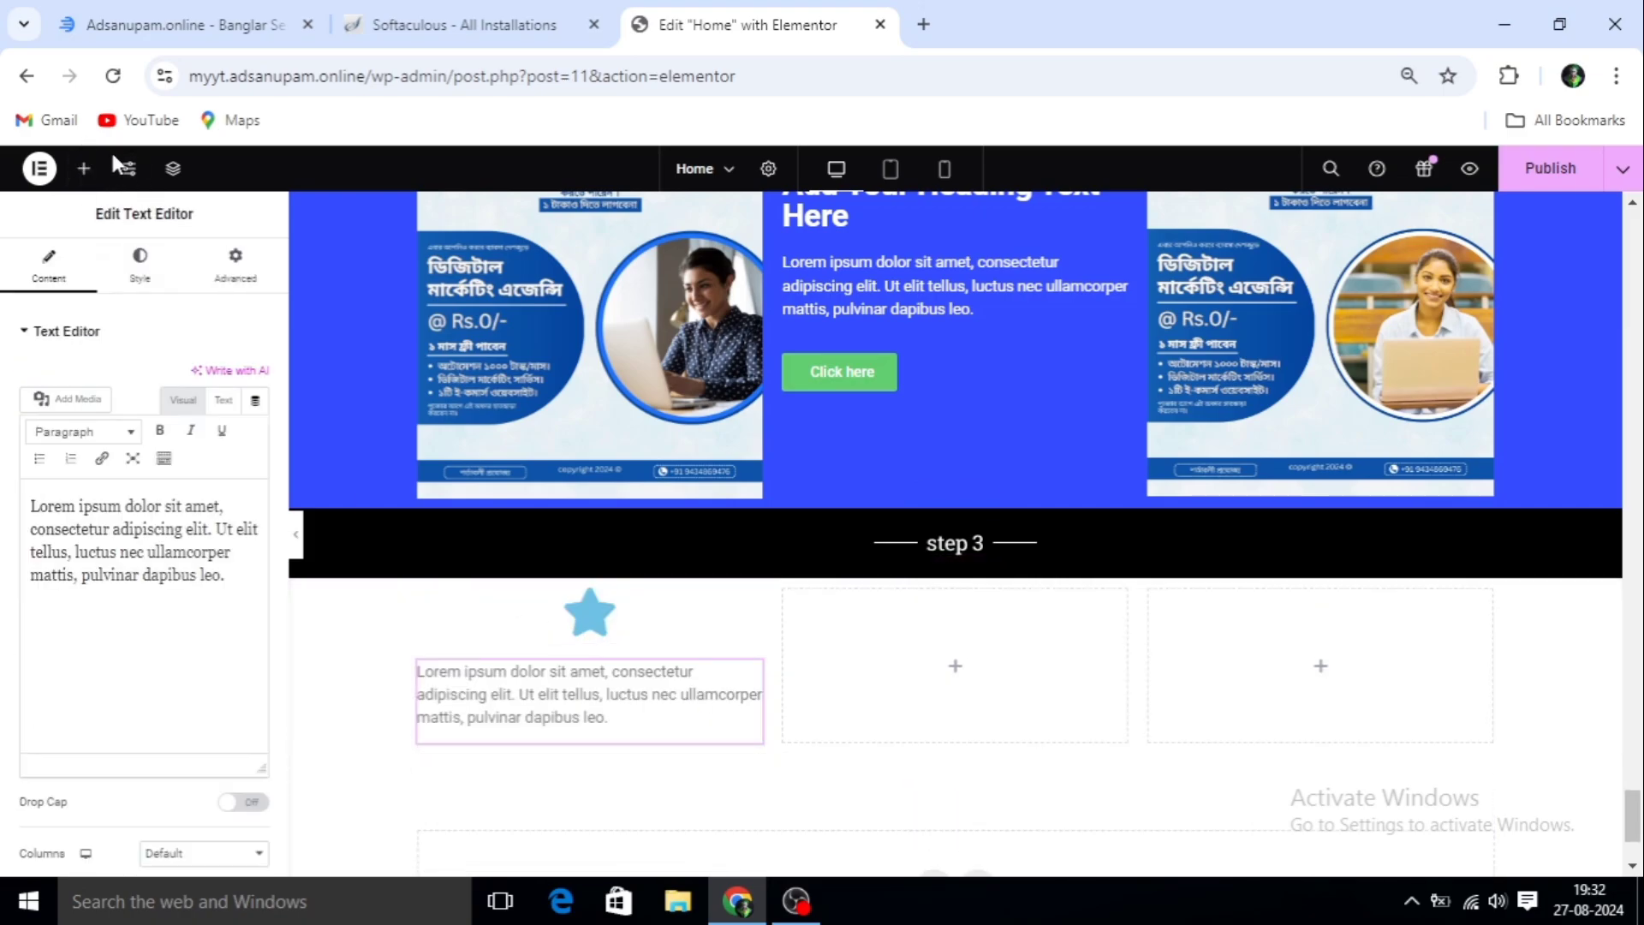
click(84, 168)
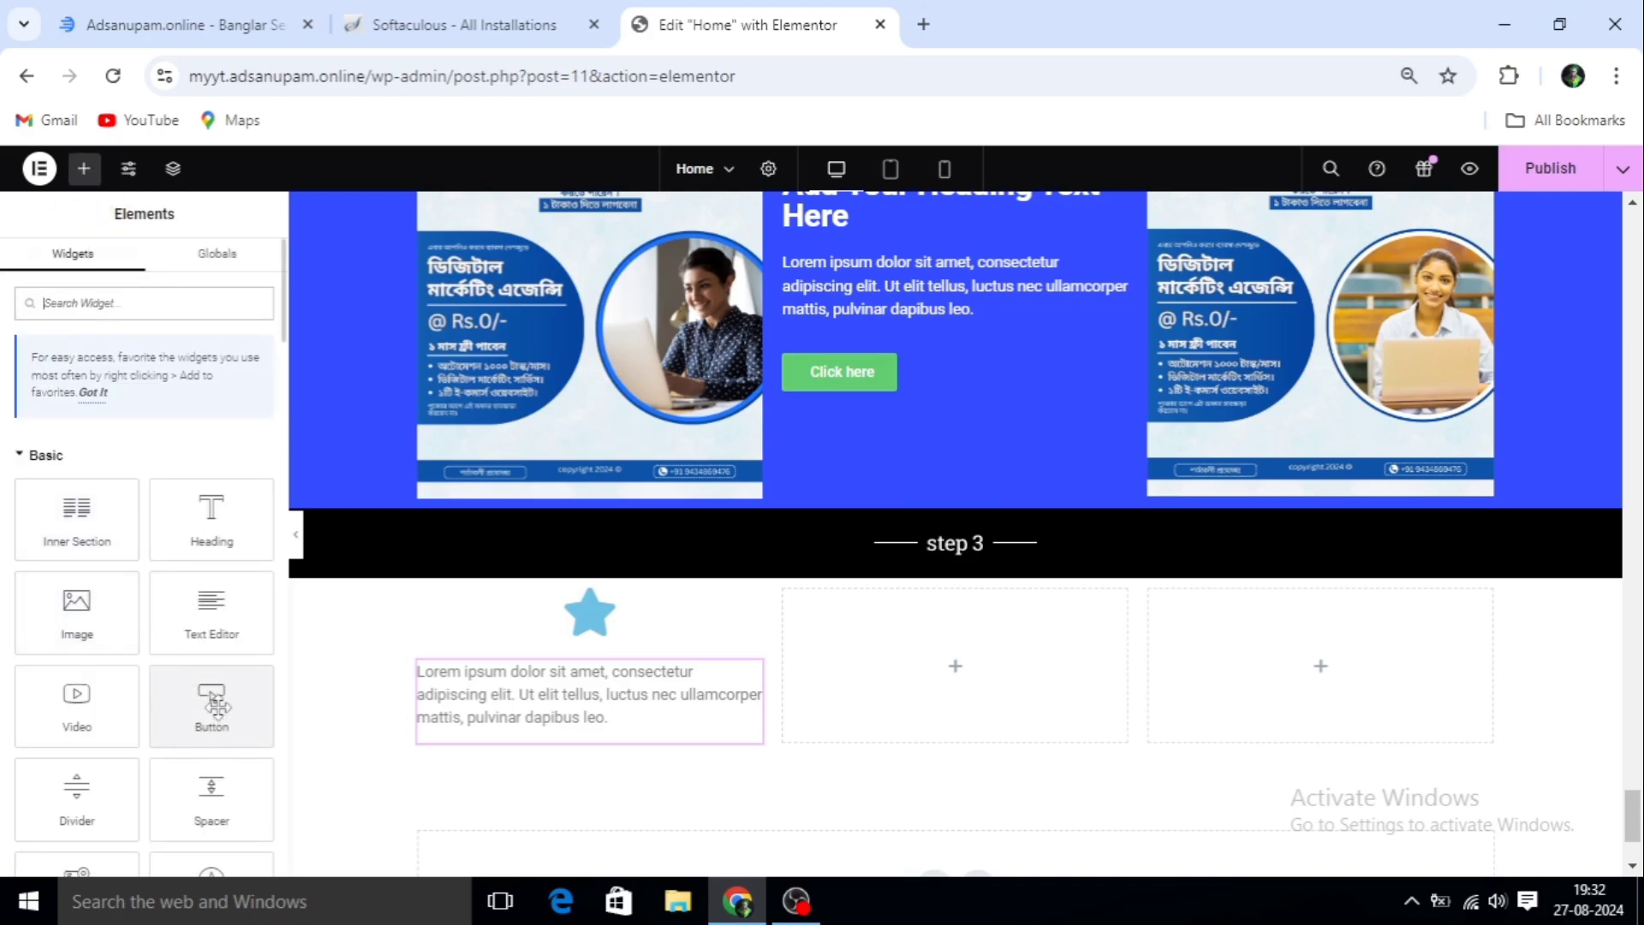
drag(214, 707, 548, 726)
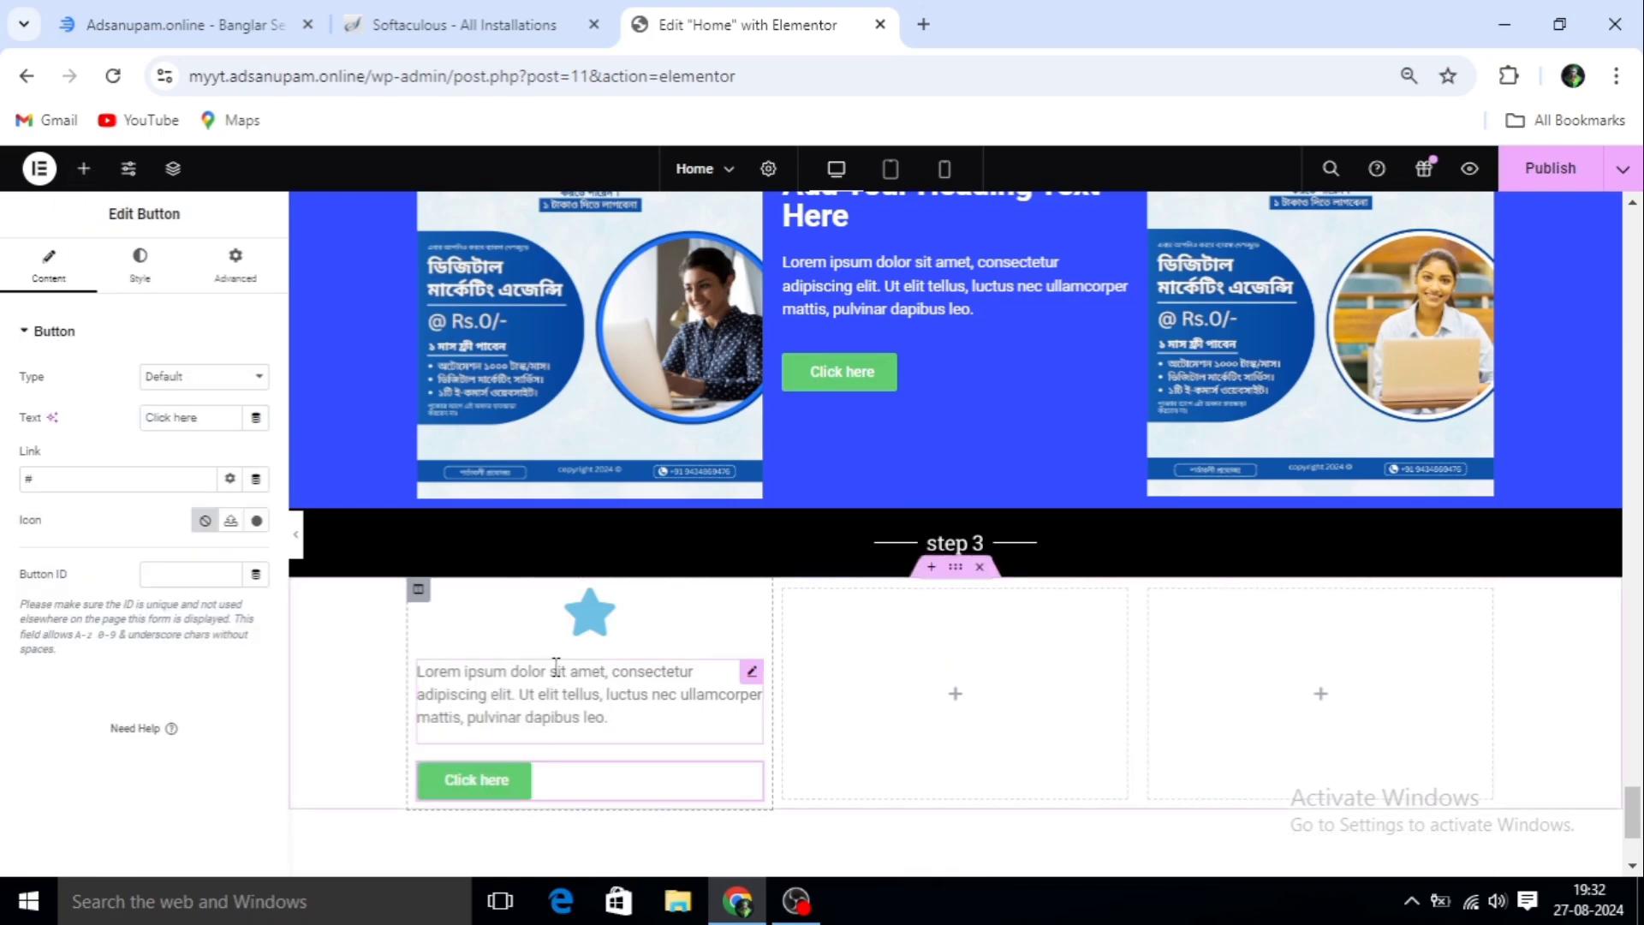
scroll(552, 664, down, 3)
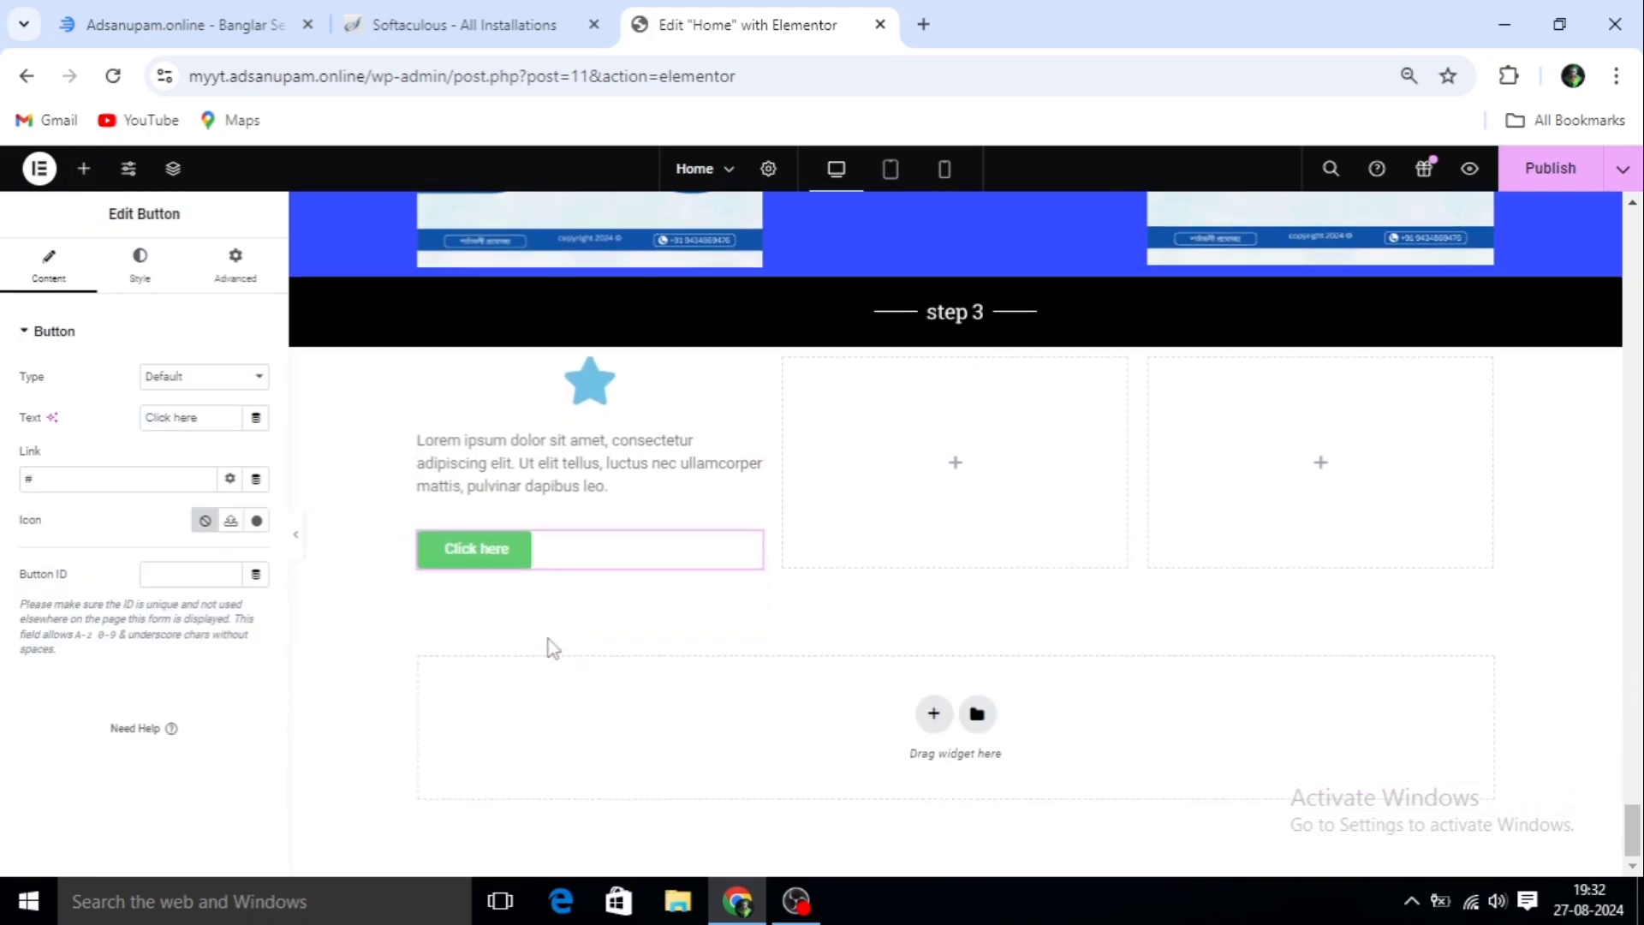
Place an Icon widget in the empty middle column of the step 3 section
click(83, 171)
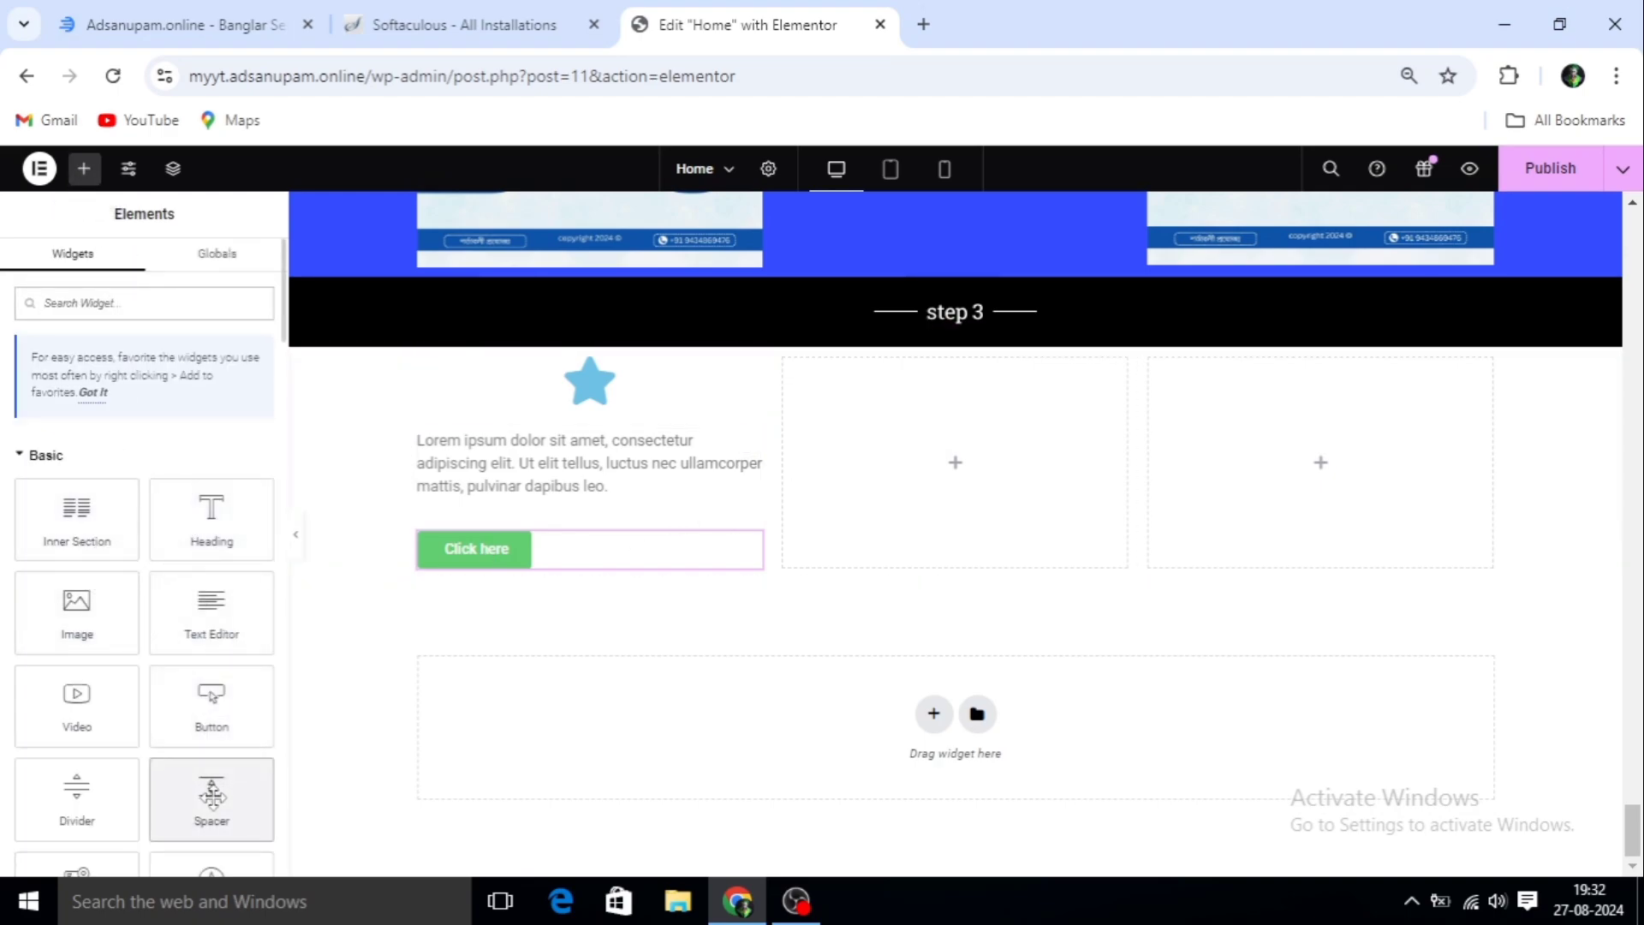
drag(210, 796, 947, 455)
scroll(771, 557, up, 3)
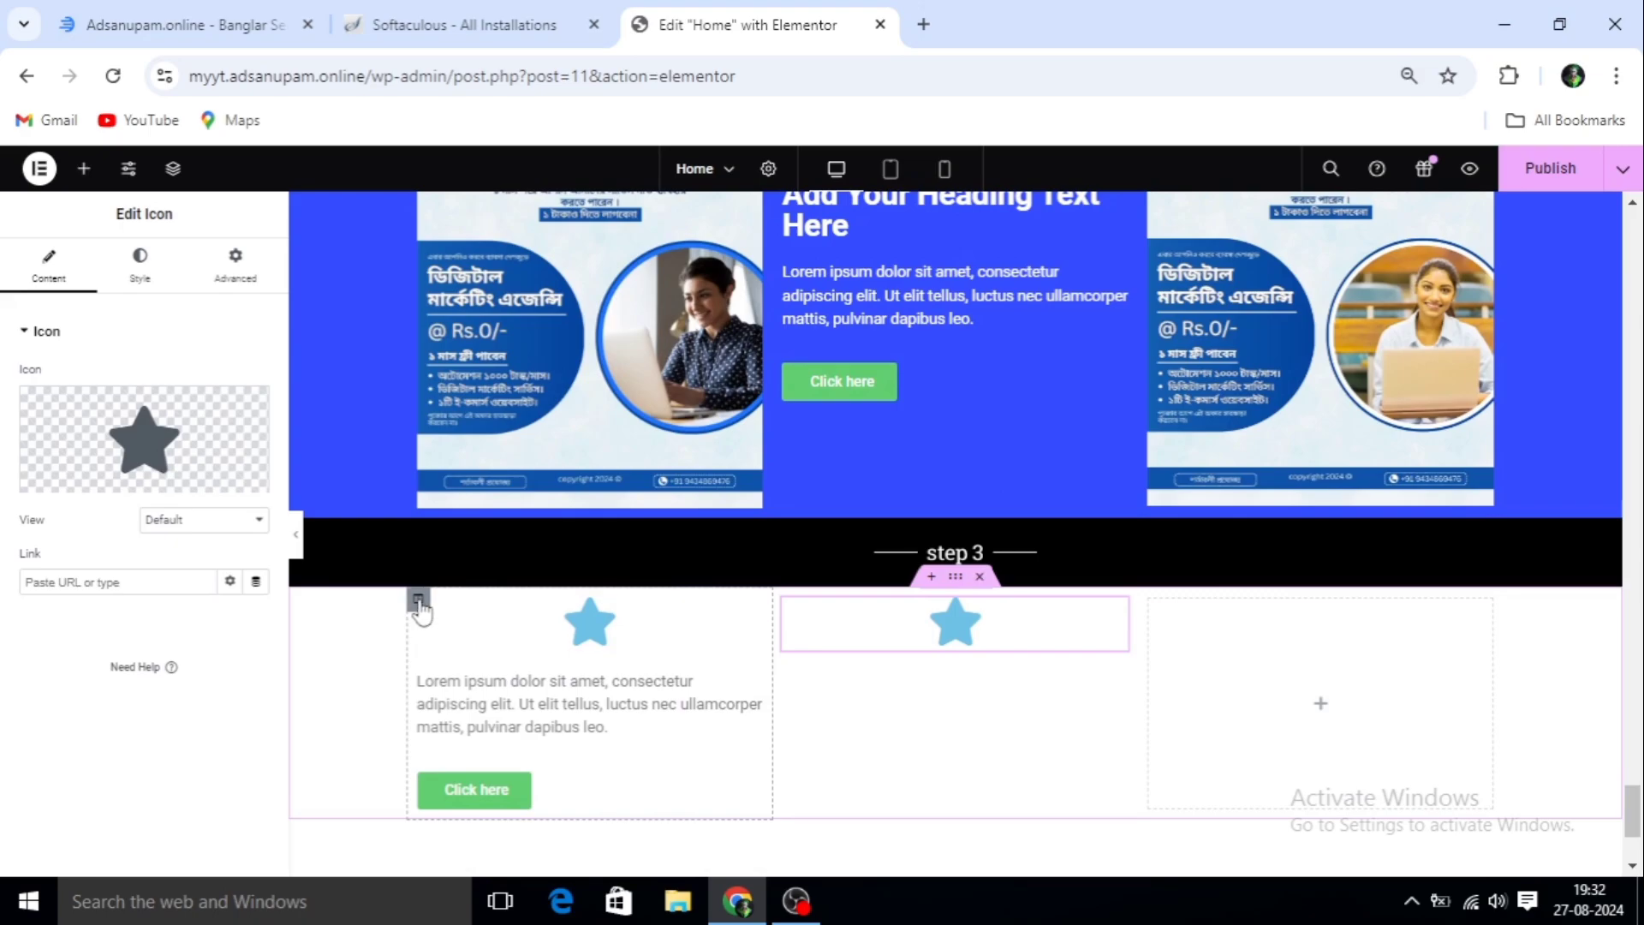
Duplicate the completed first column and delete the column that holds only a star icon
right_click(420, 605)
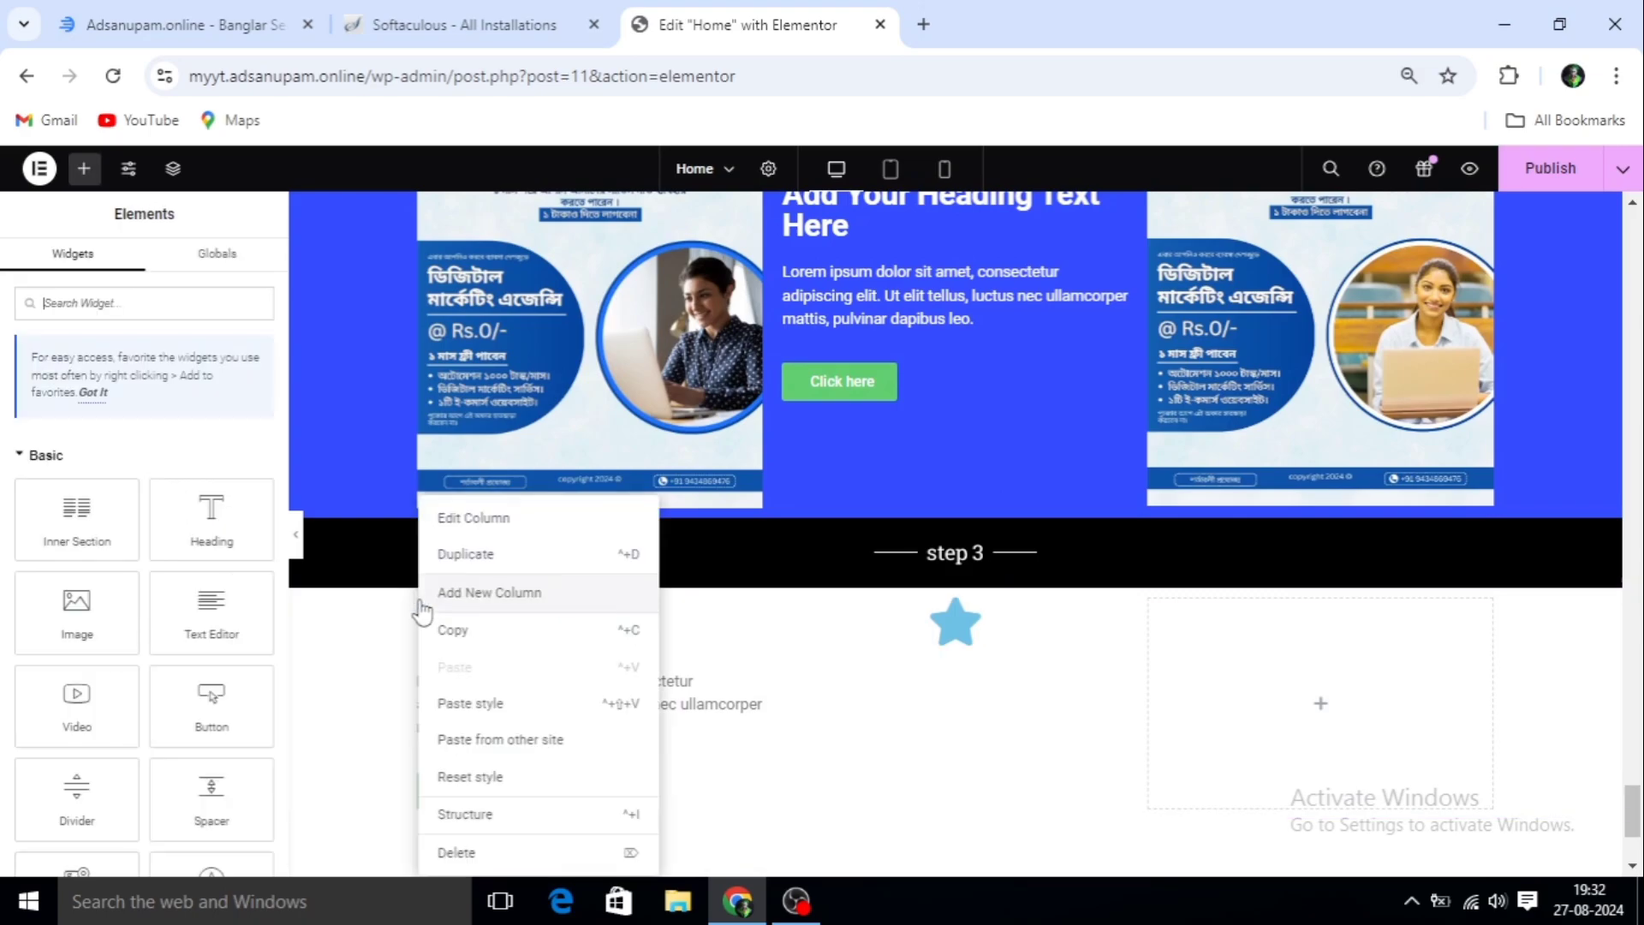
click(456, 556)
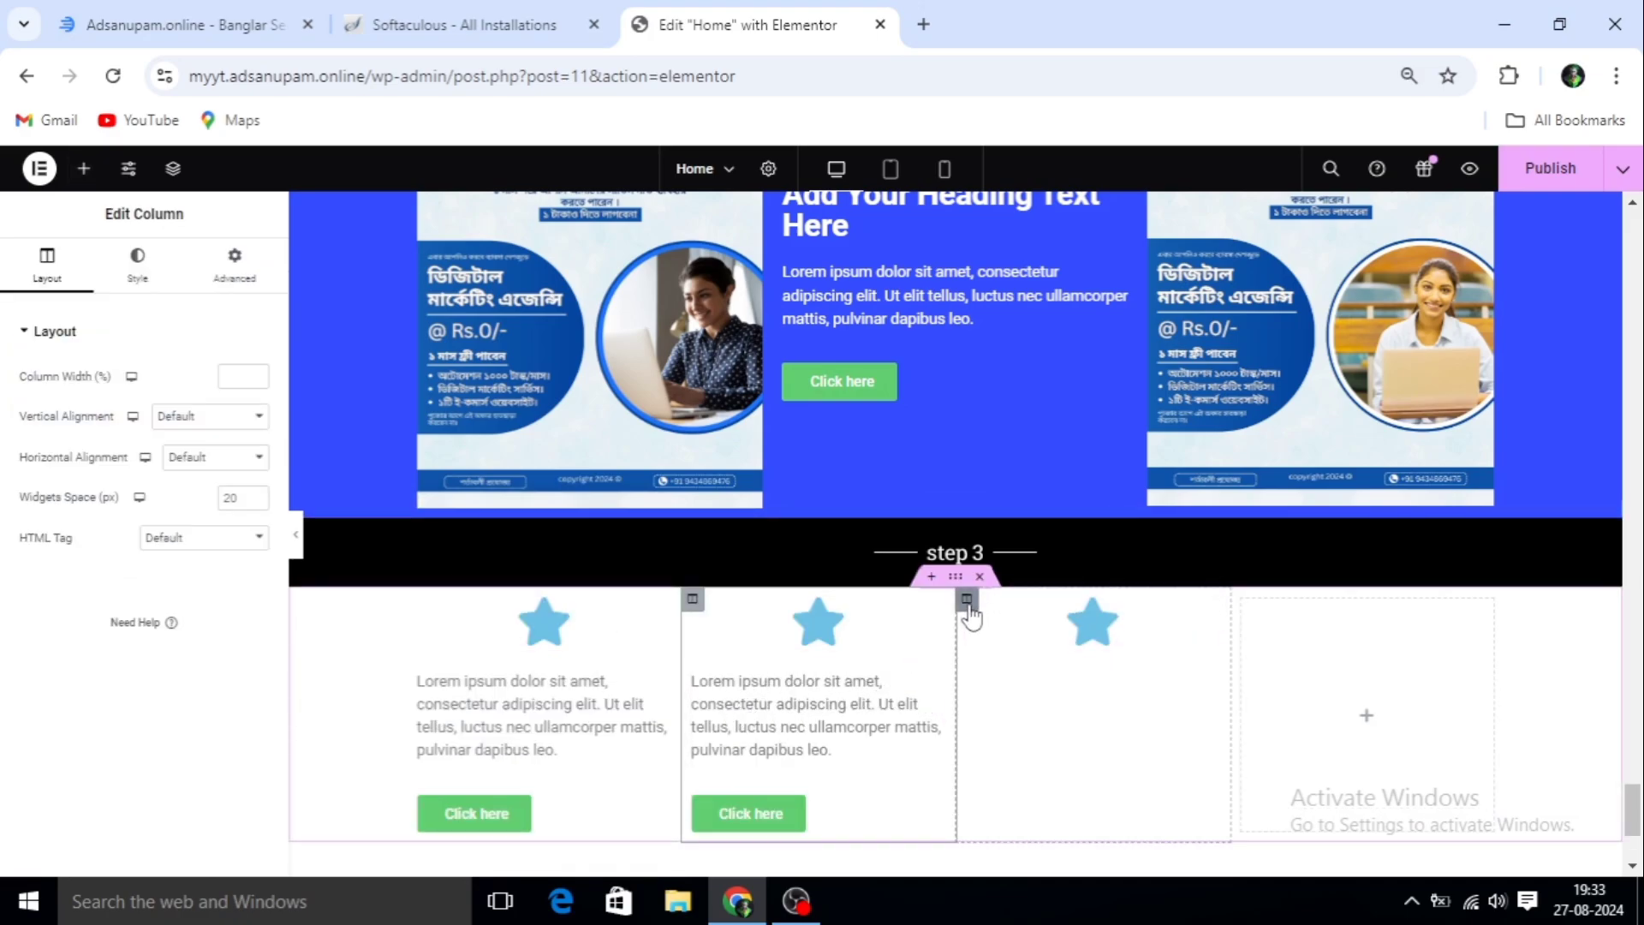
right_click(969, 600)
click(1013, 853)
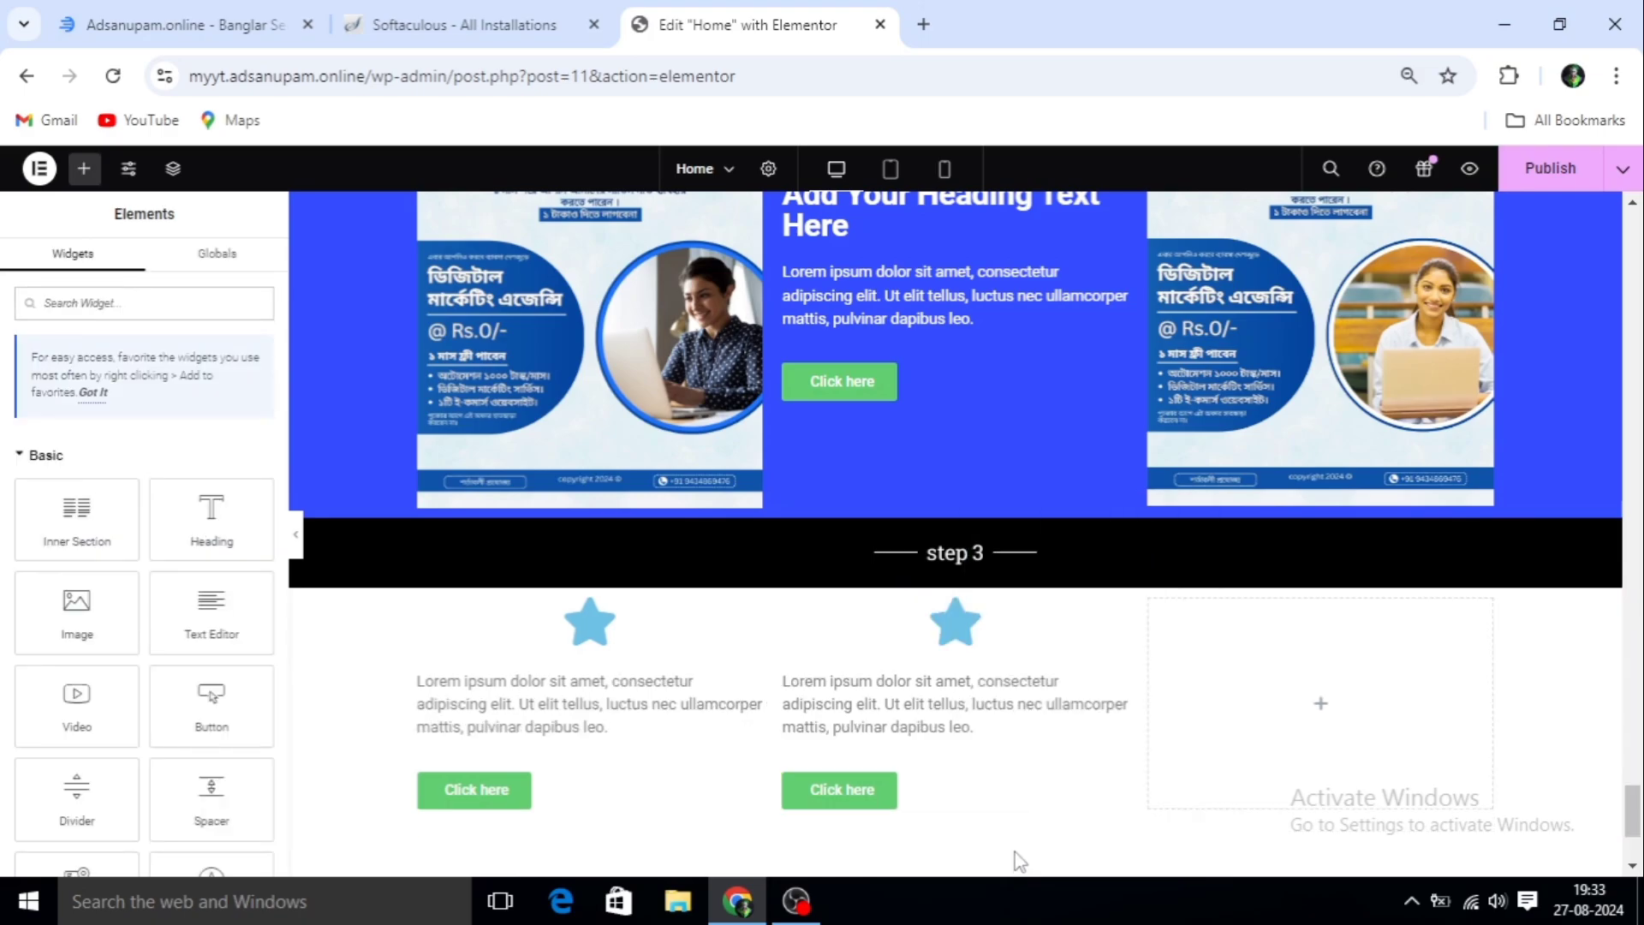
Try the Default and Top vertical alignments on the orange three-column section of step 3
scroll(905, 714, down, 3)
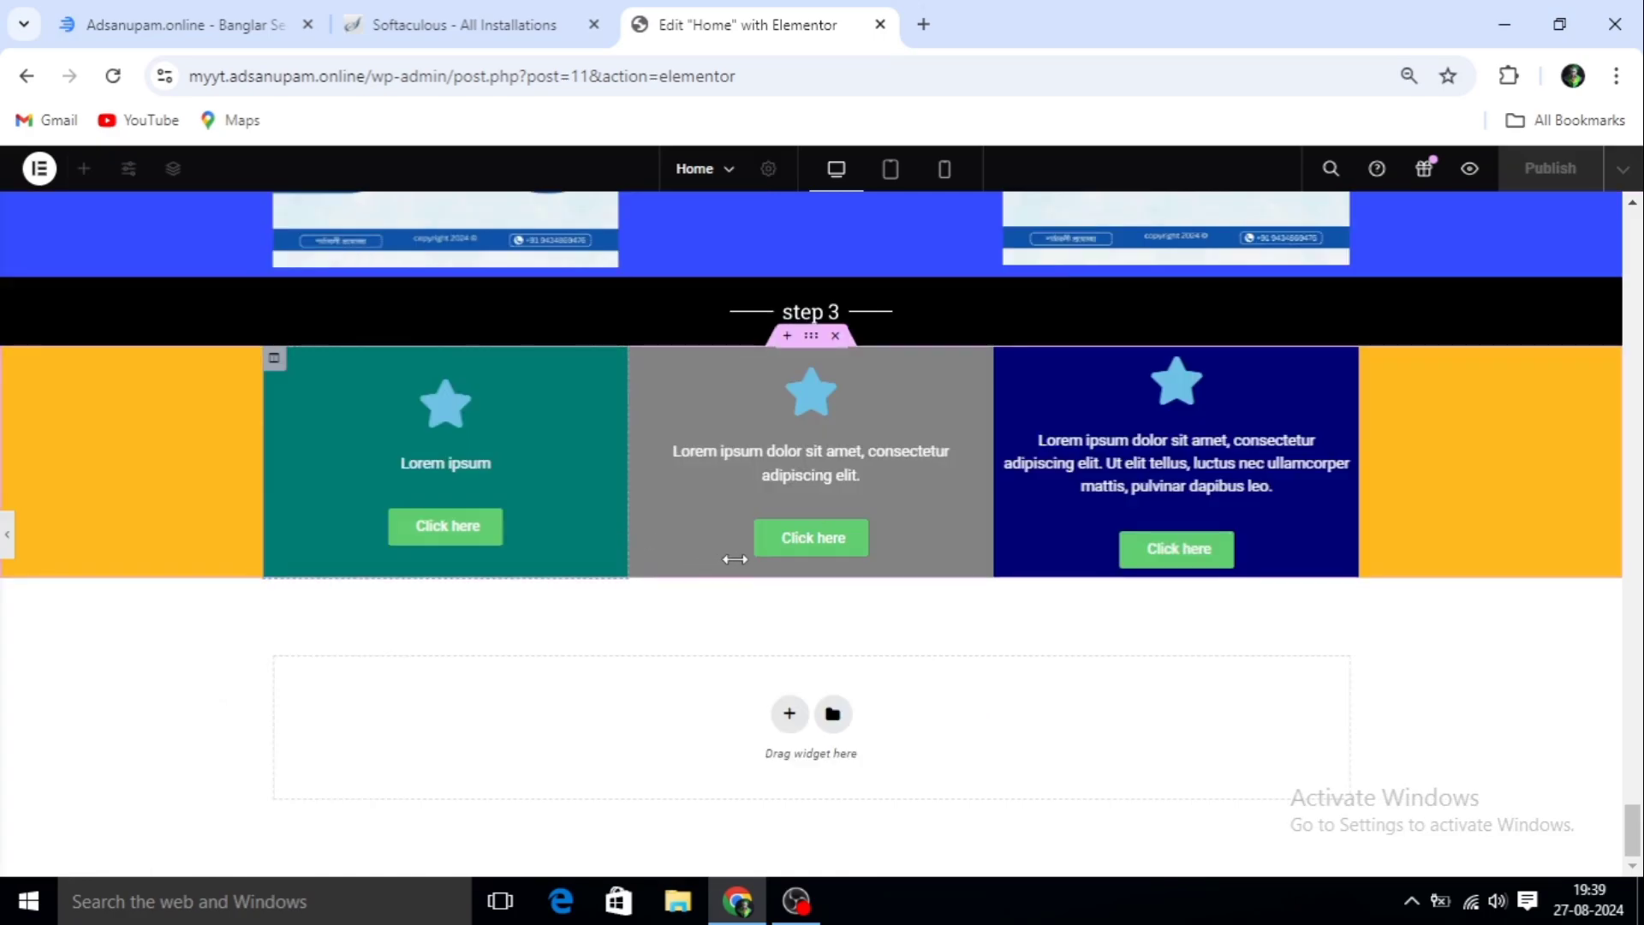
click(814, 344)
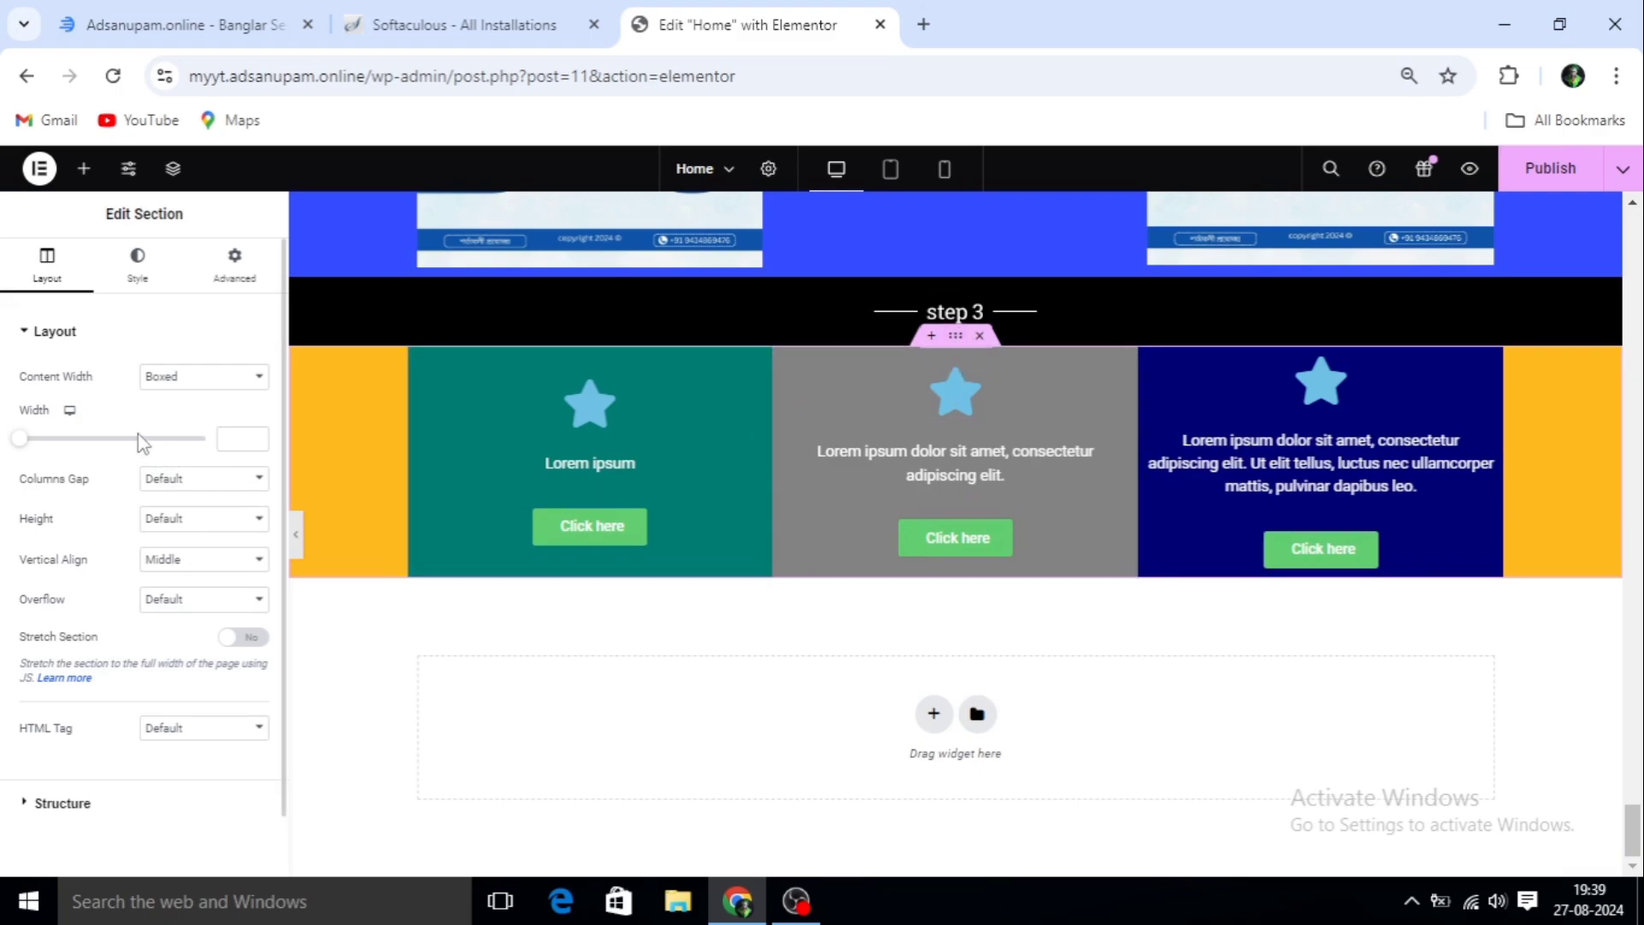
click(133, 278)
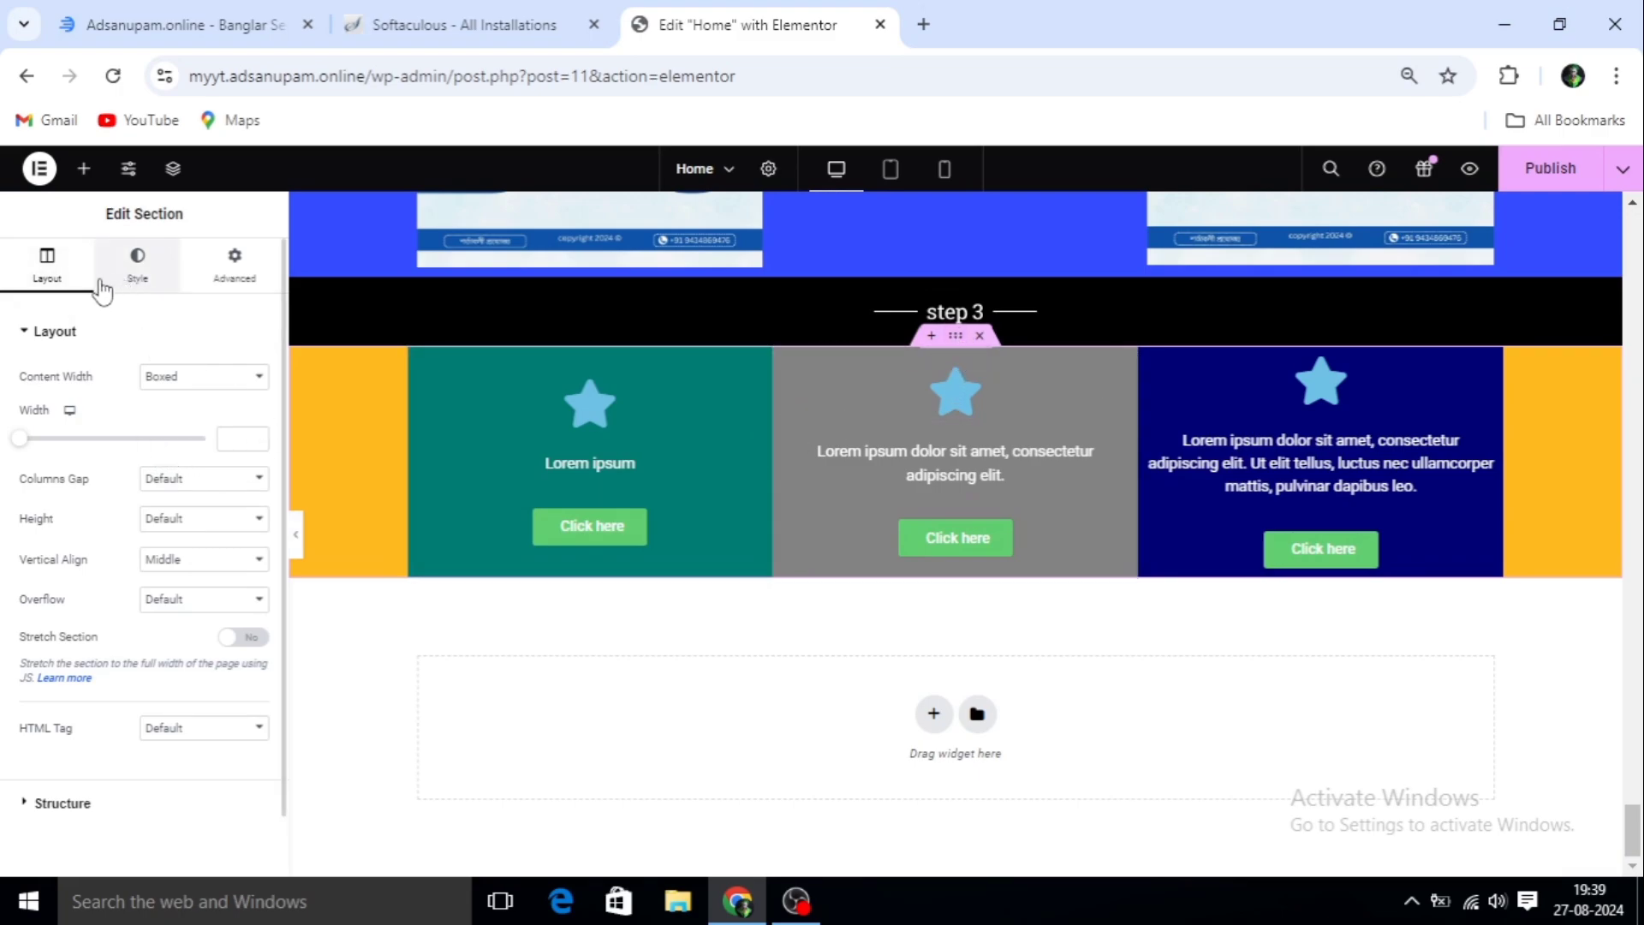
click(49, 290)
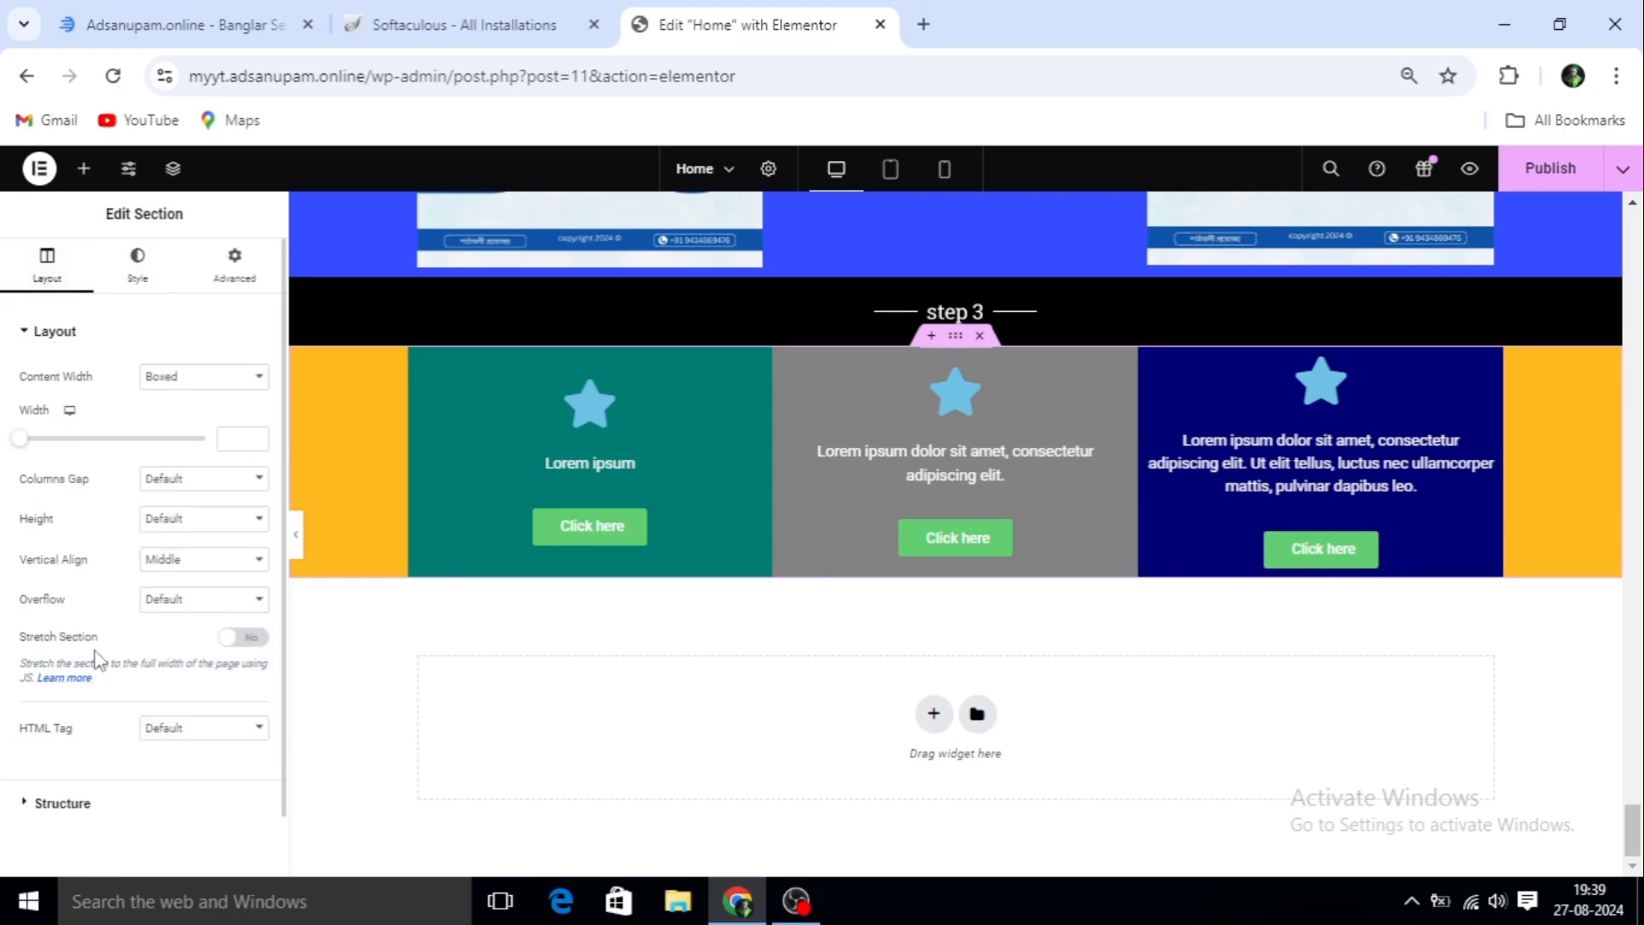
click(261, 566)
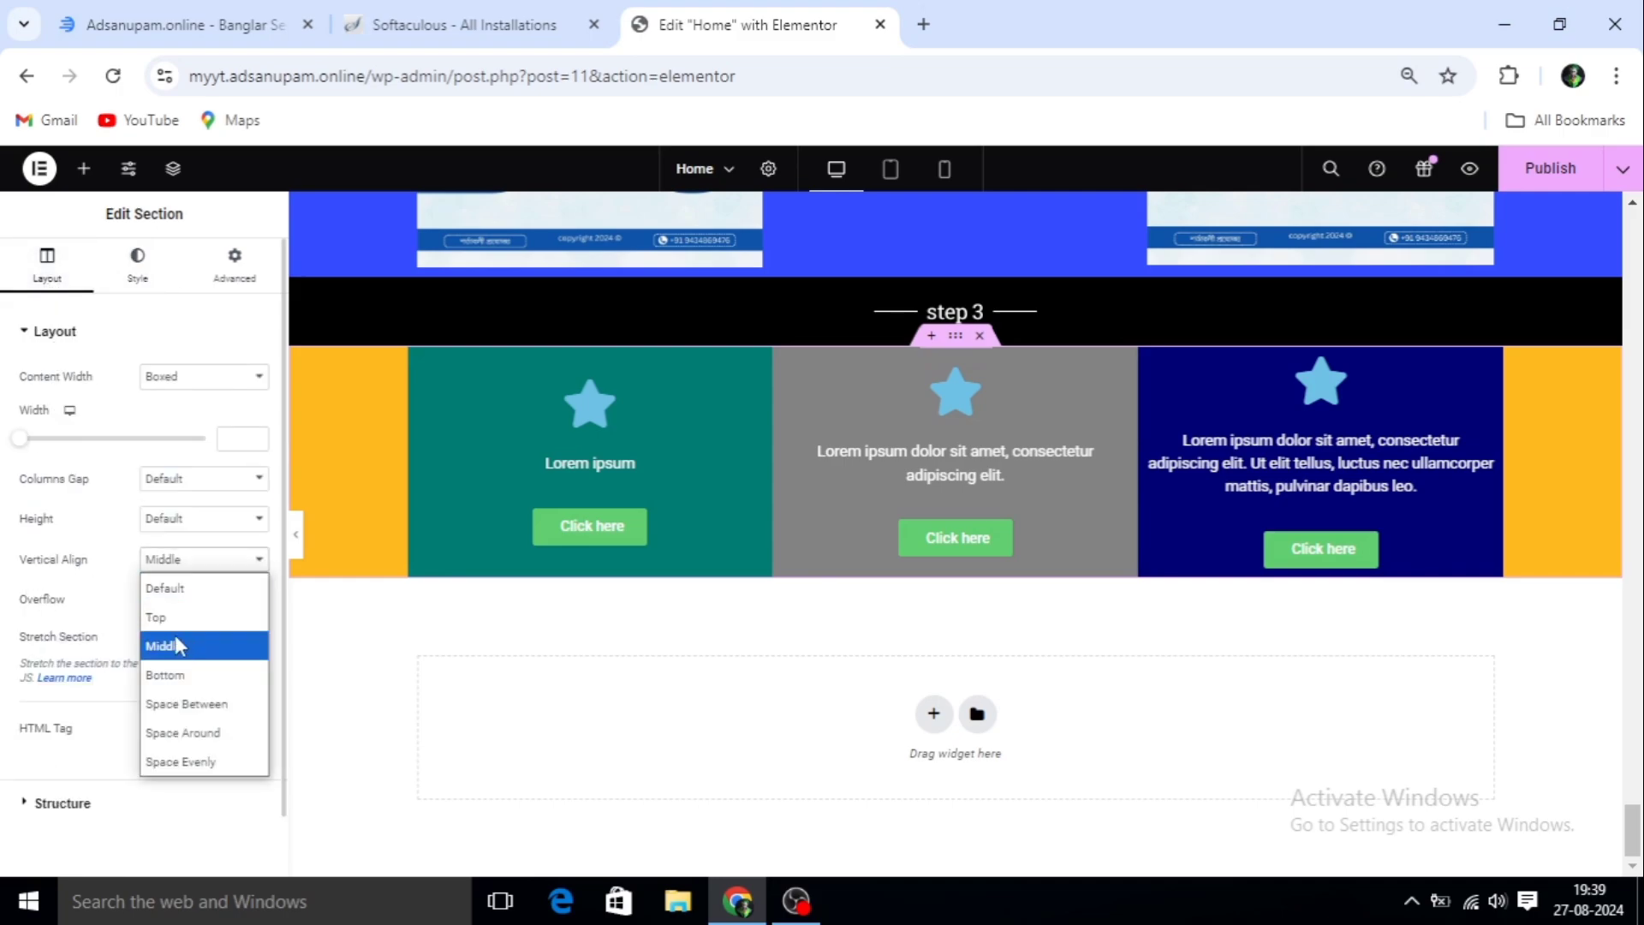
click(167, 589)
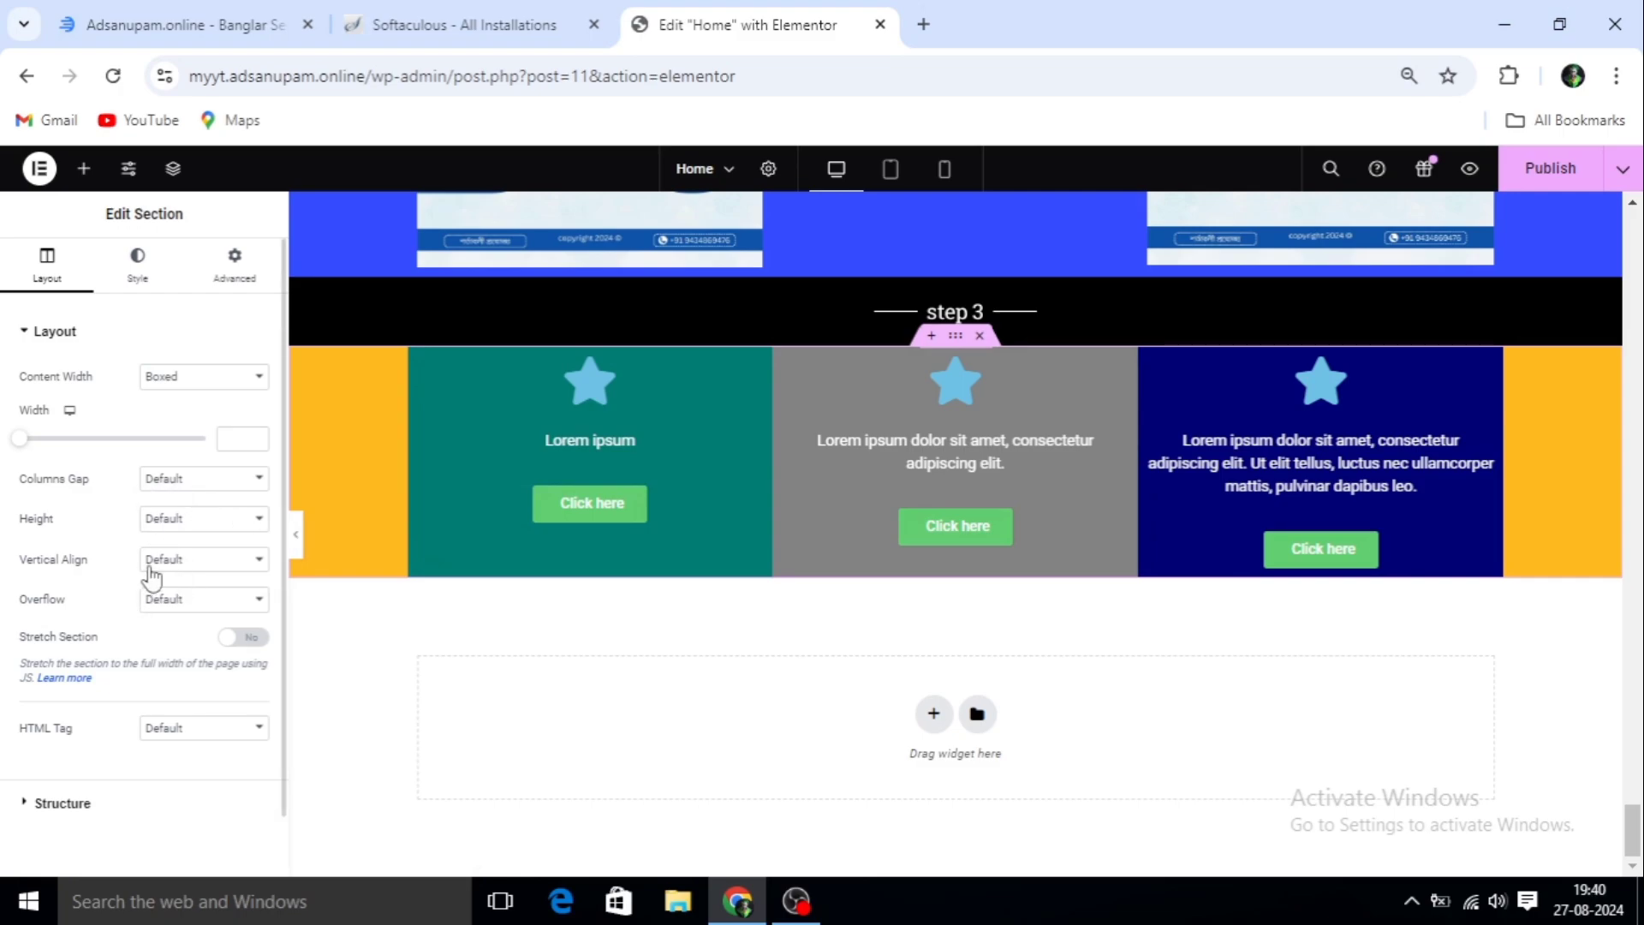
click(259, 565)
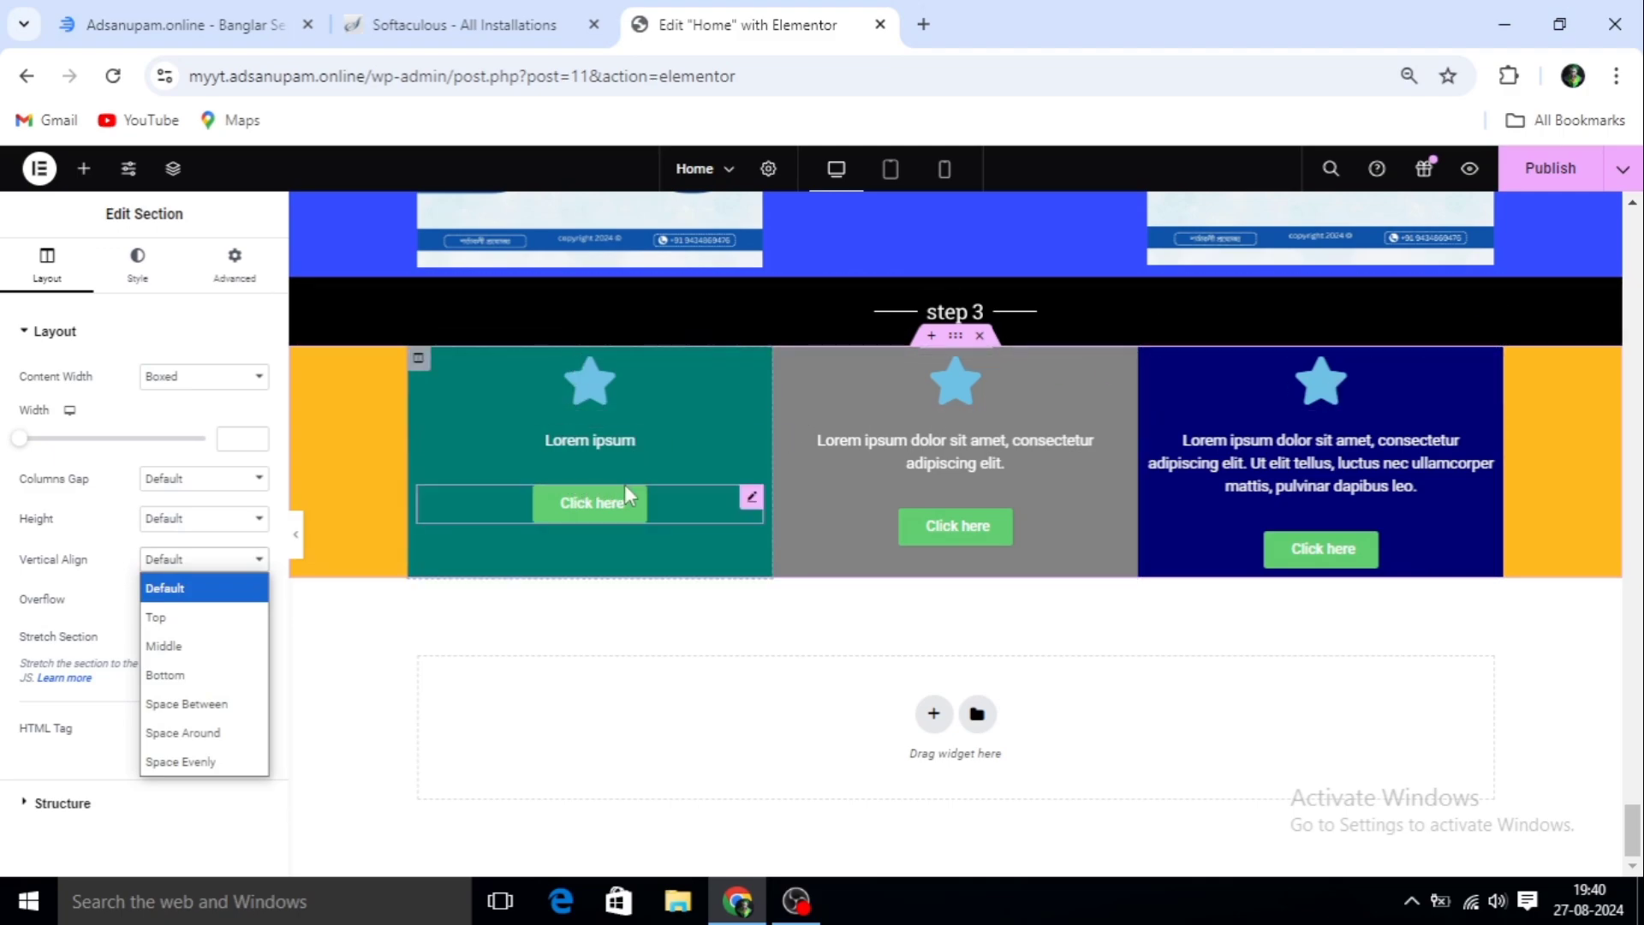
click(172, 618)
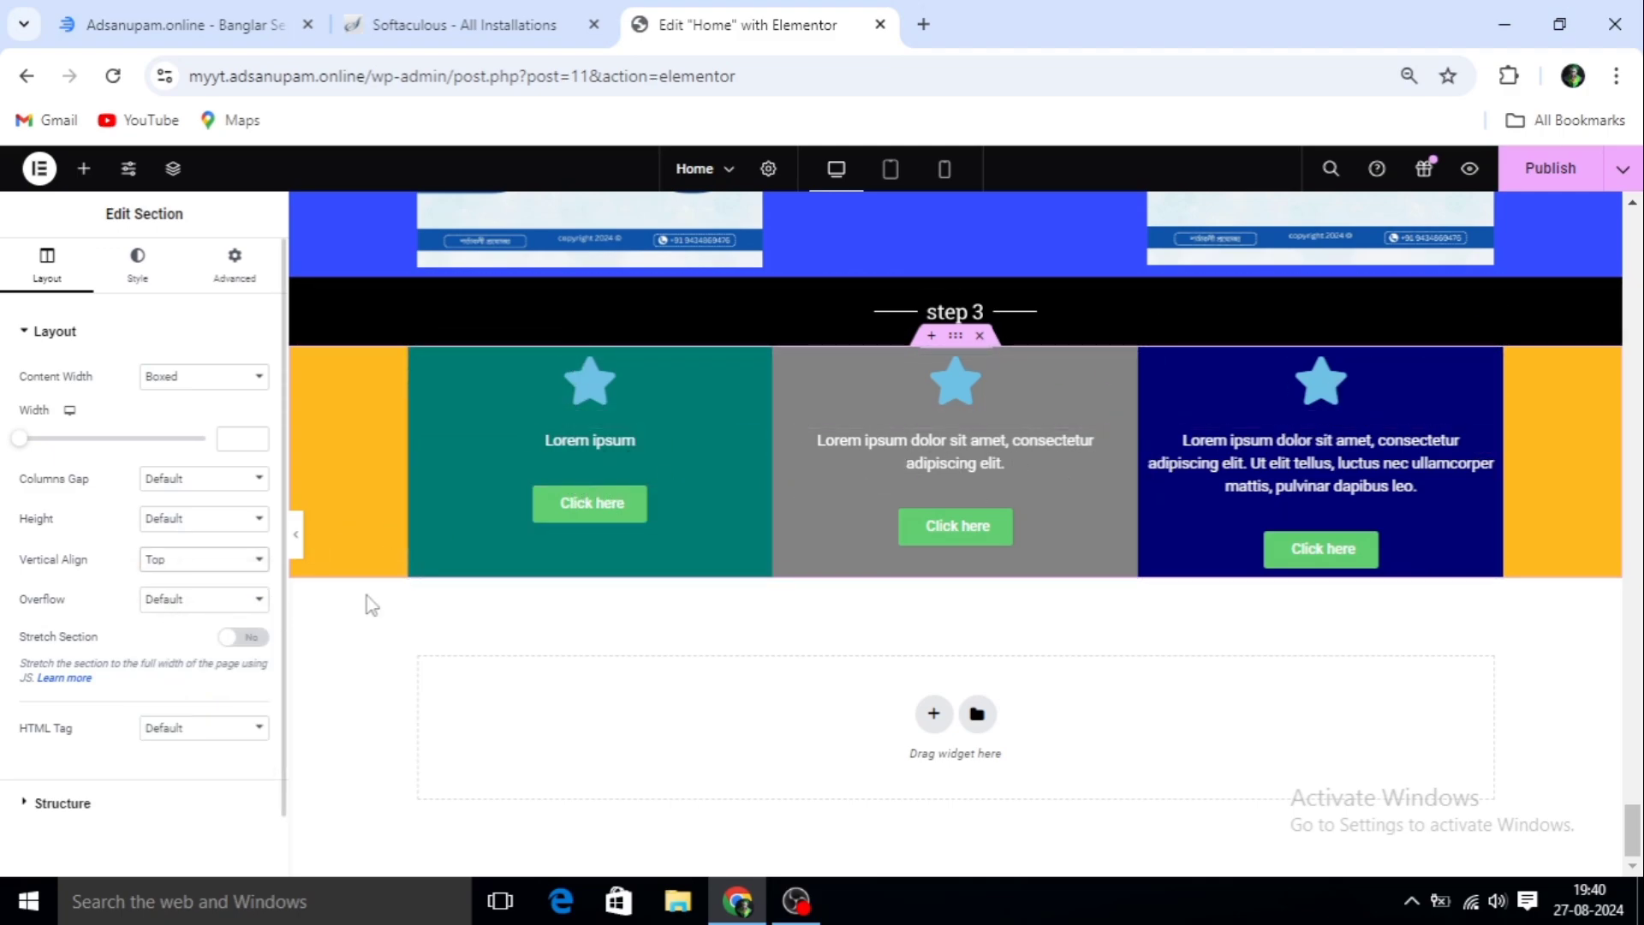
Try the Middle and Bottom vertical alignments on the three-column section
click(257, 561)
click(193, 647)
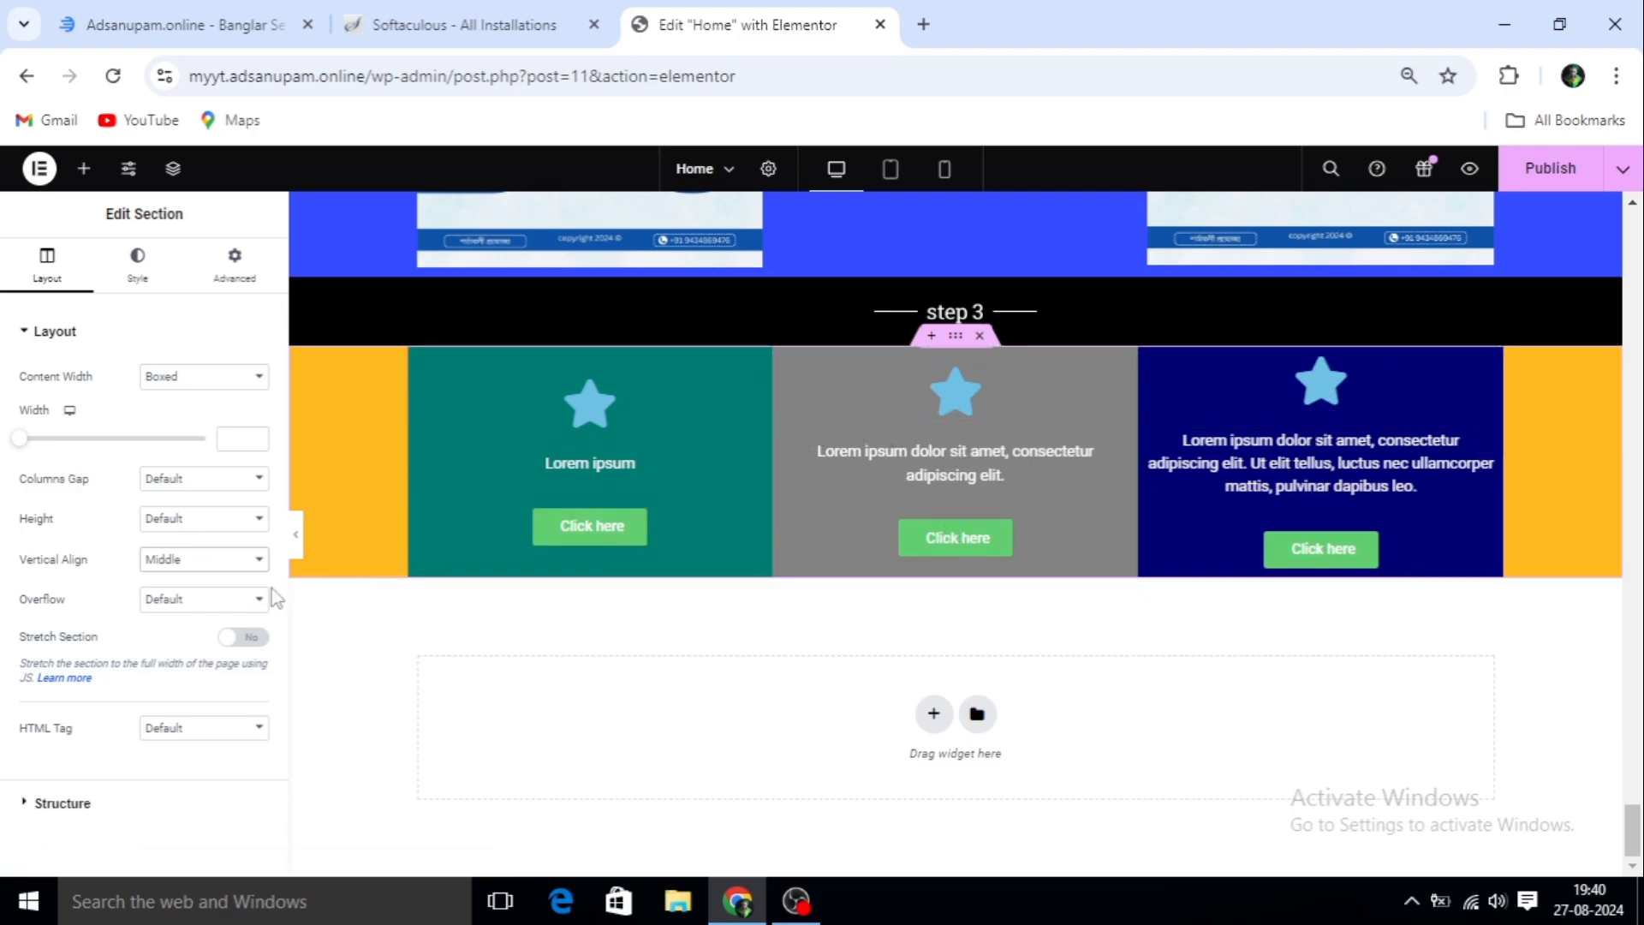
click(257, 565)
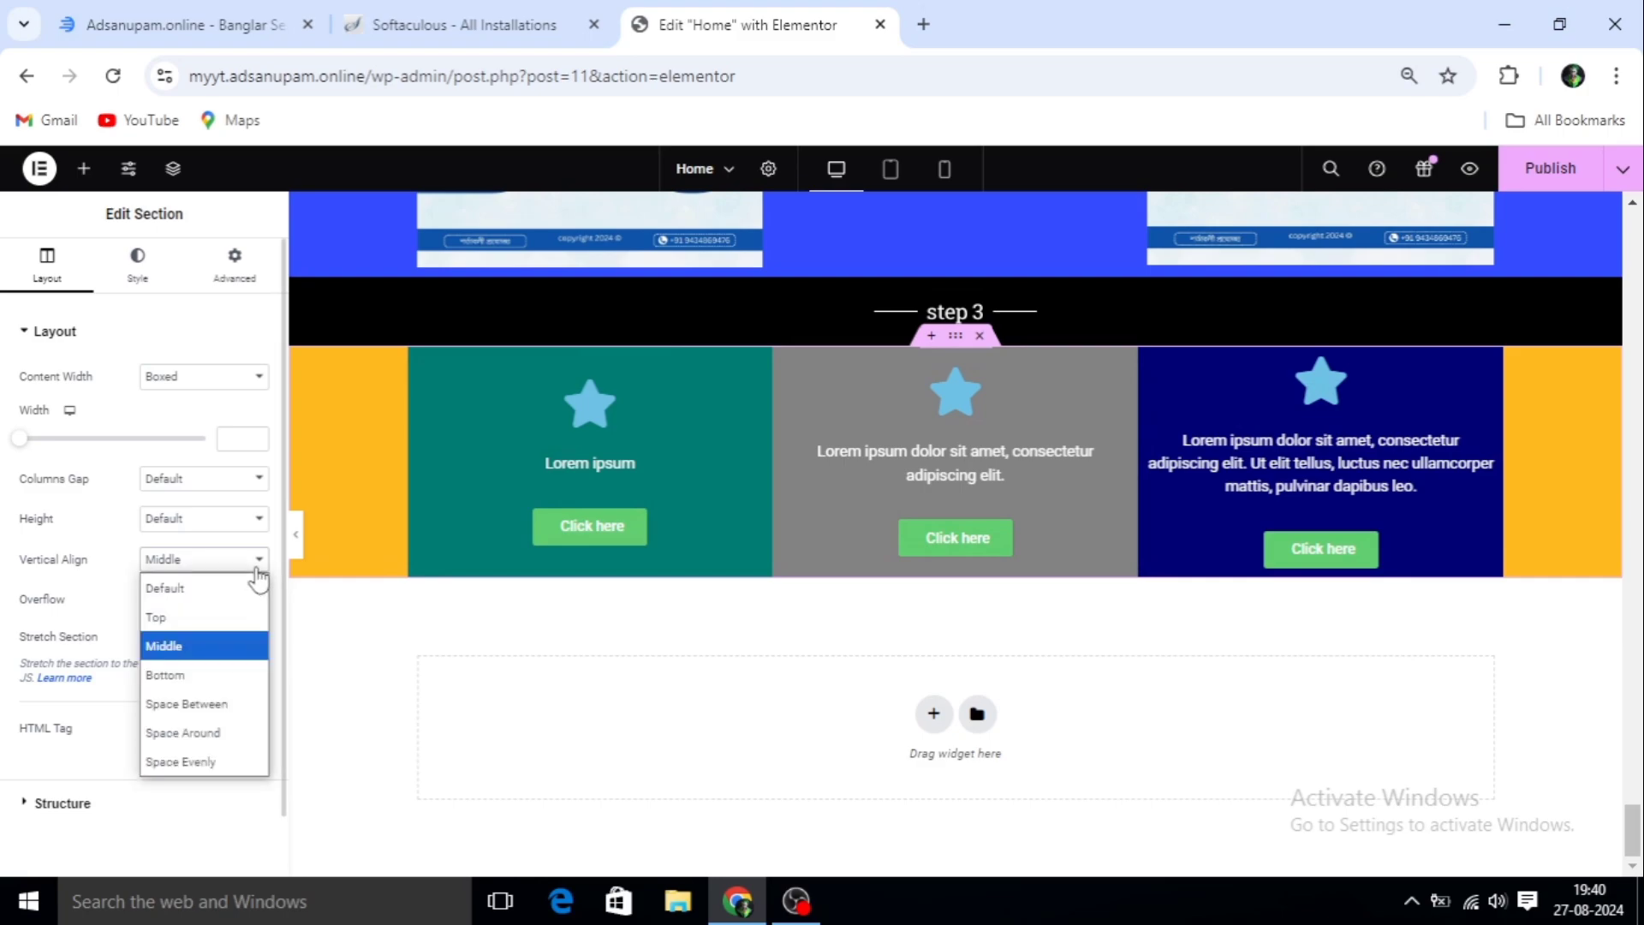
click(199, 677)
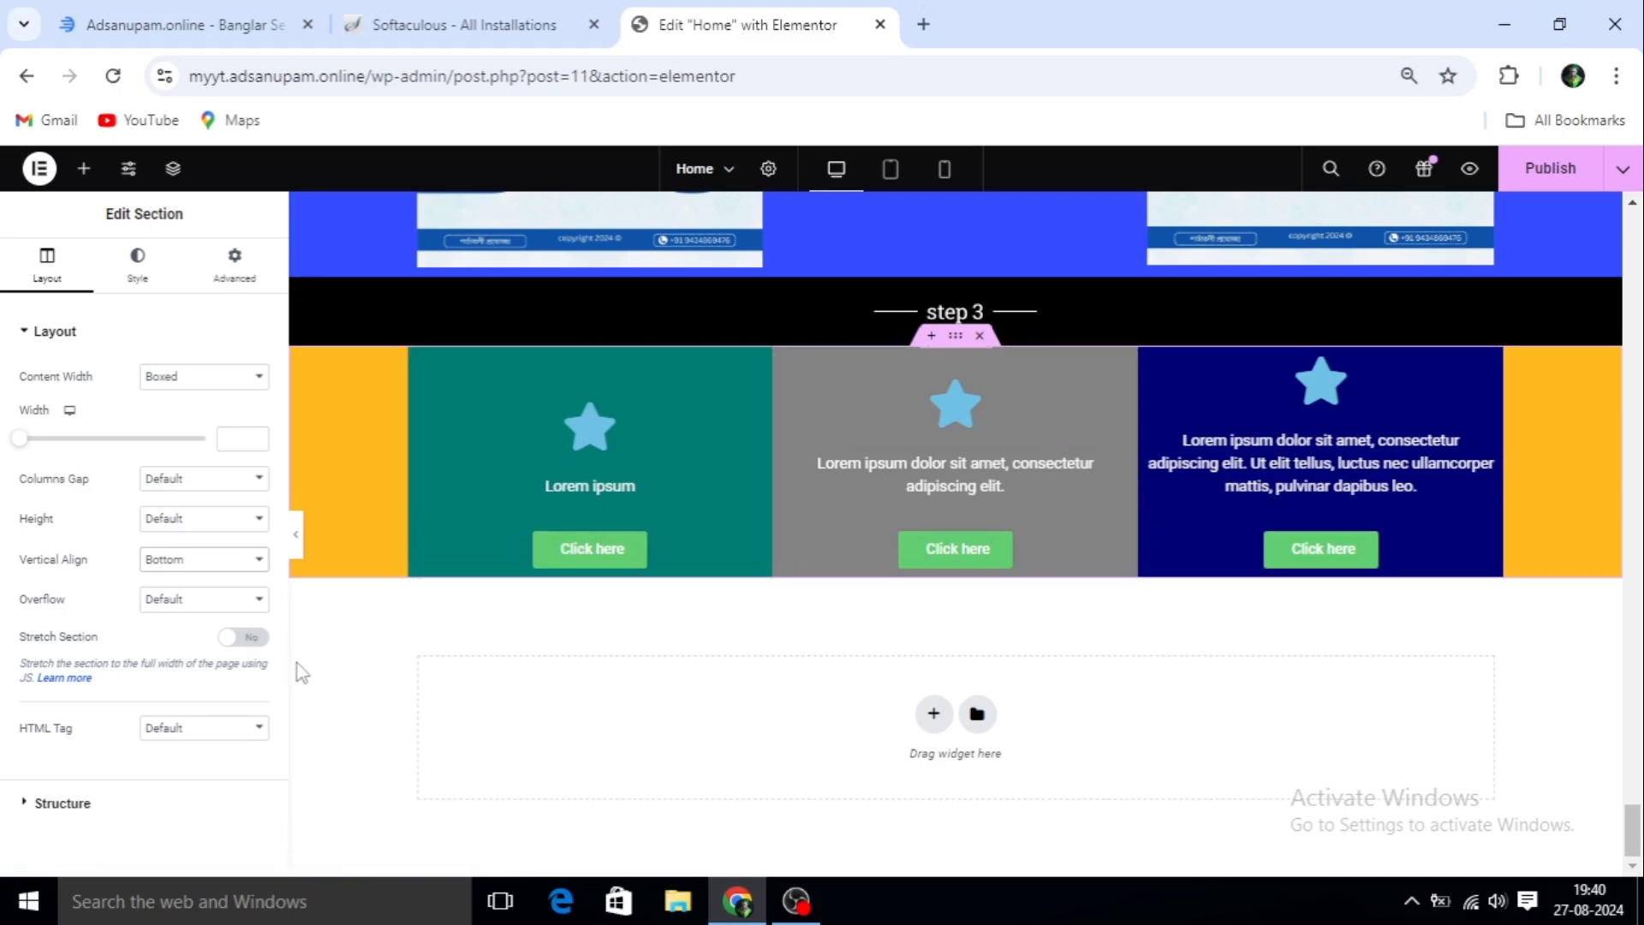
Try the Space Between and Space Around vertical alignments on the three-column section
scroll(227, 555, down, 1)
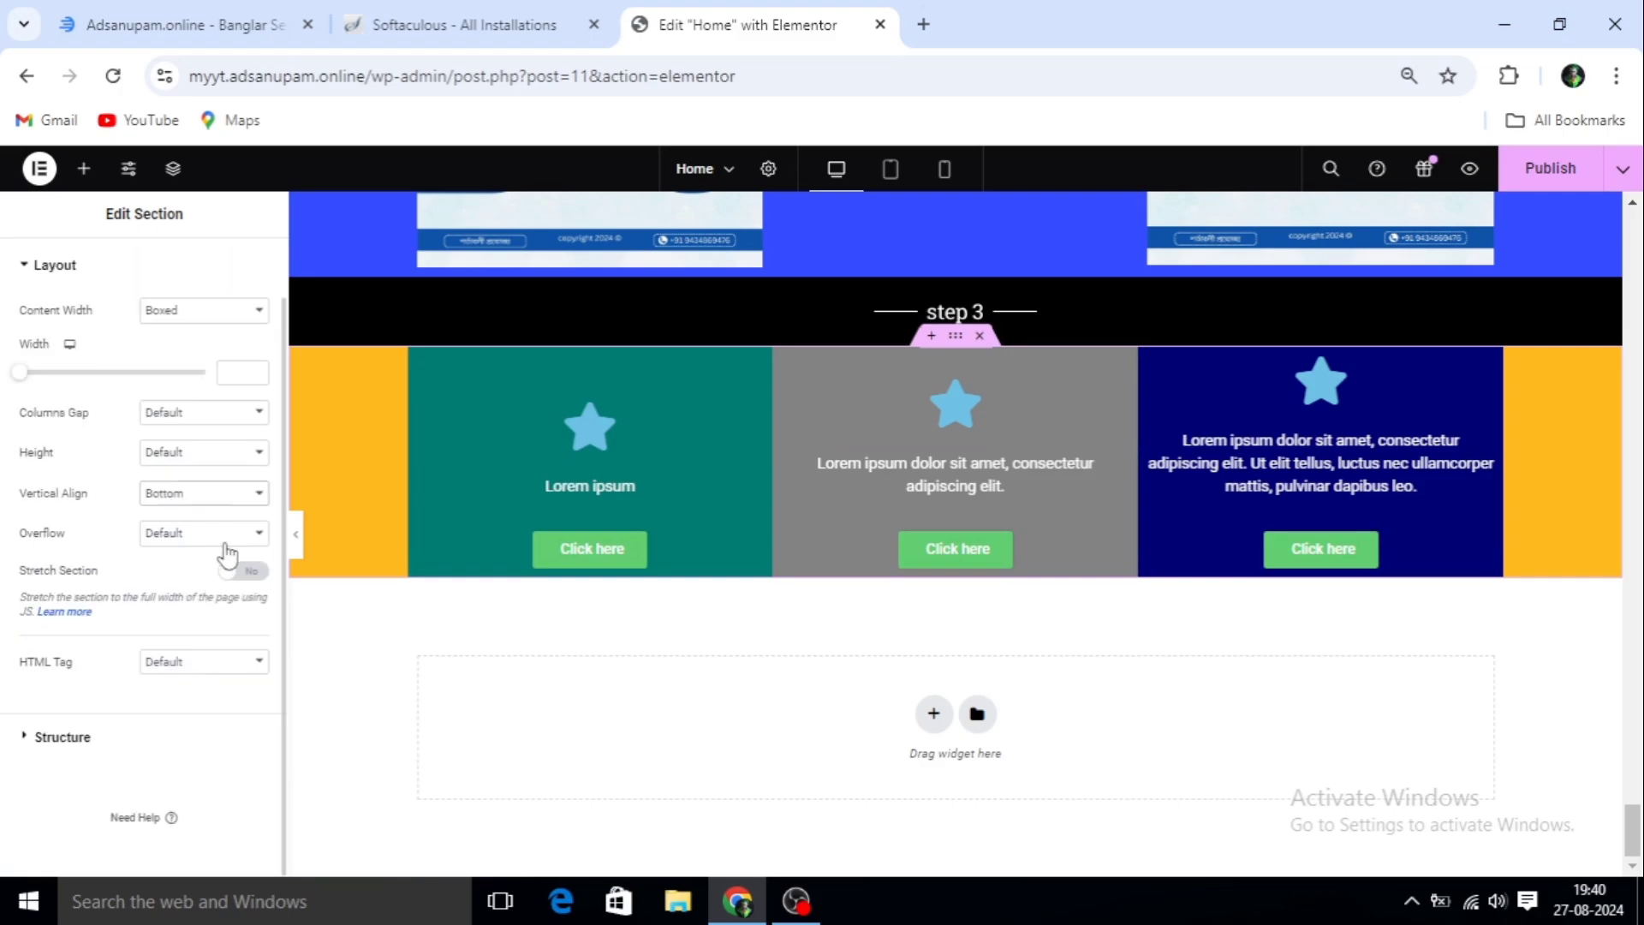
click(259, 495)
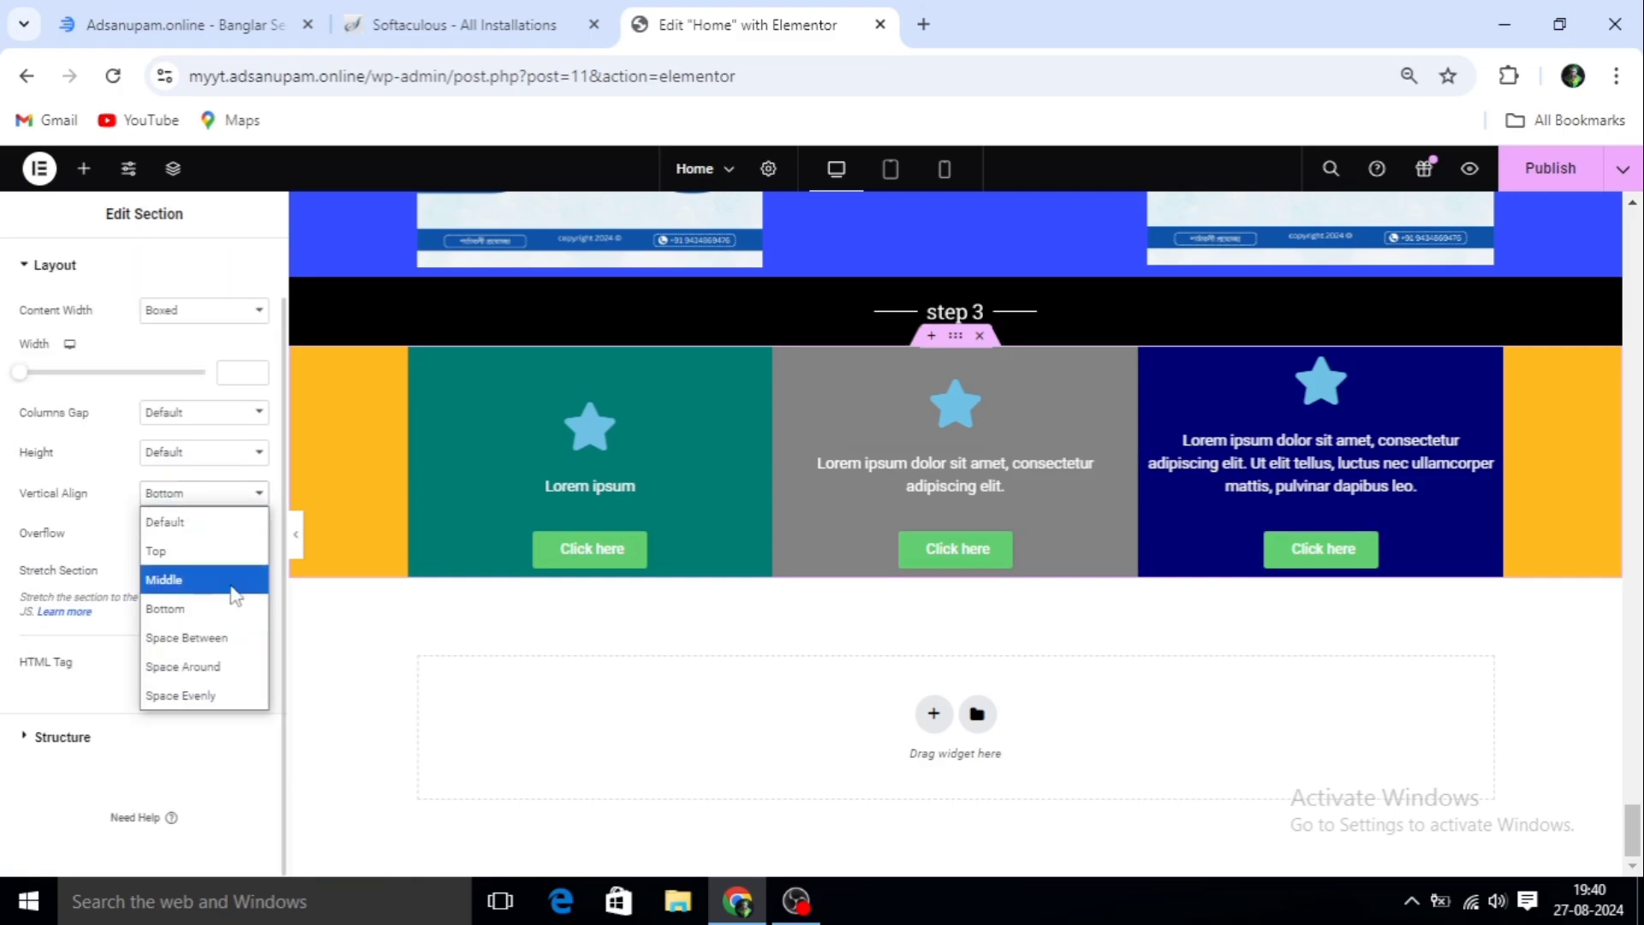
click(186, 644)
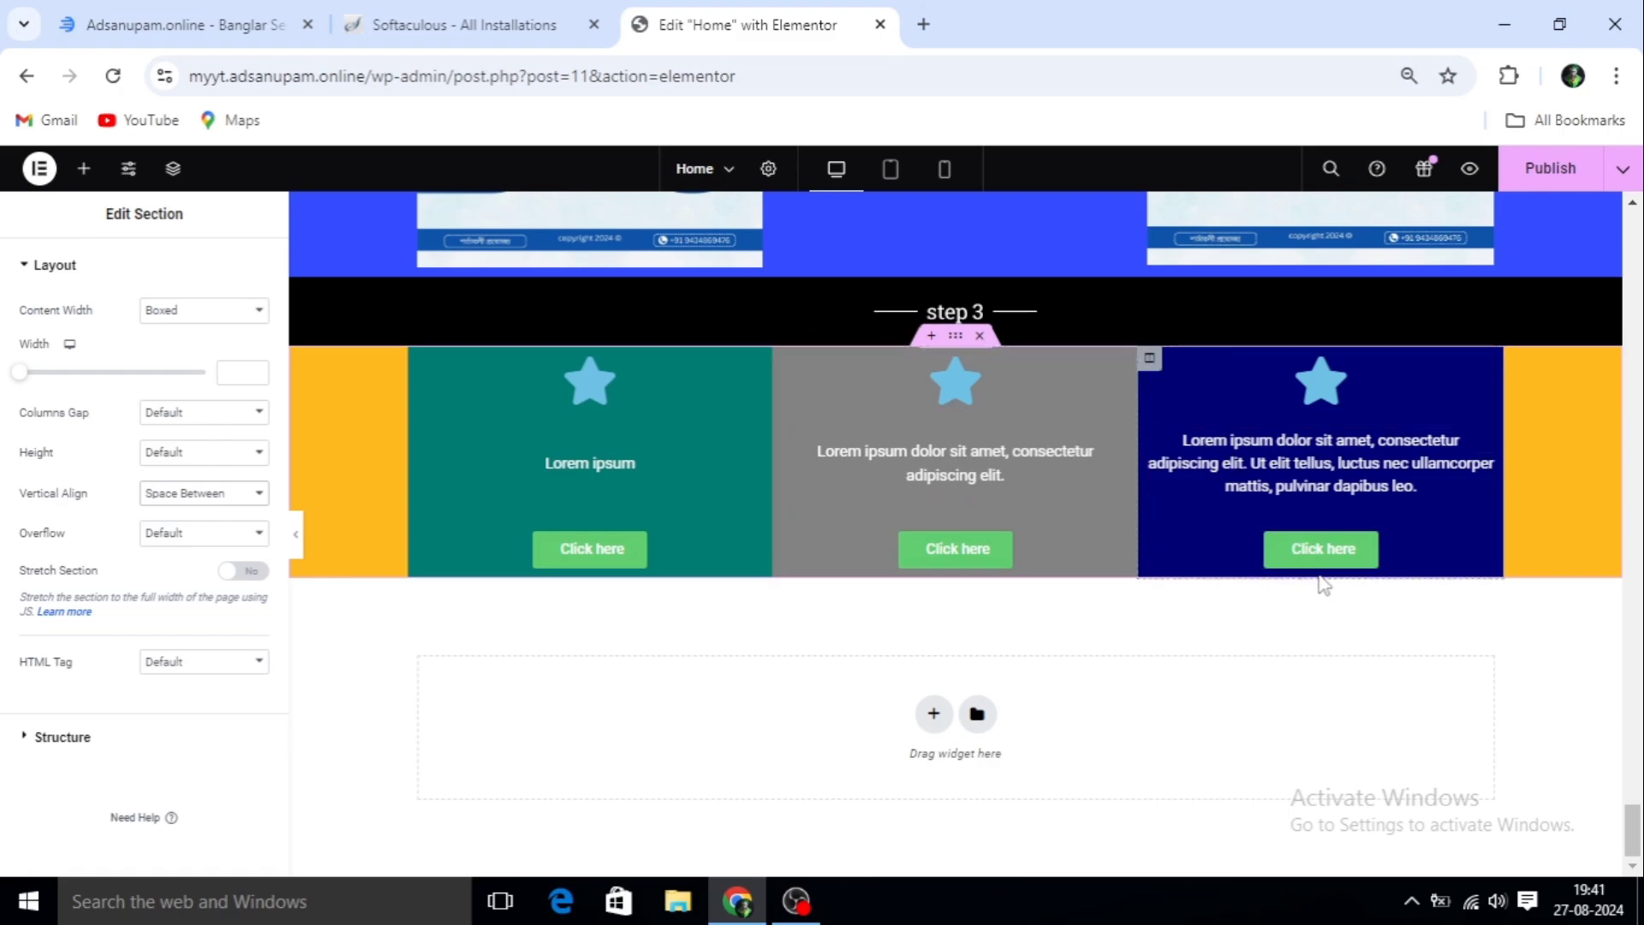
click(255, 496)
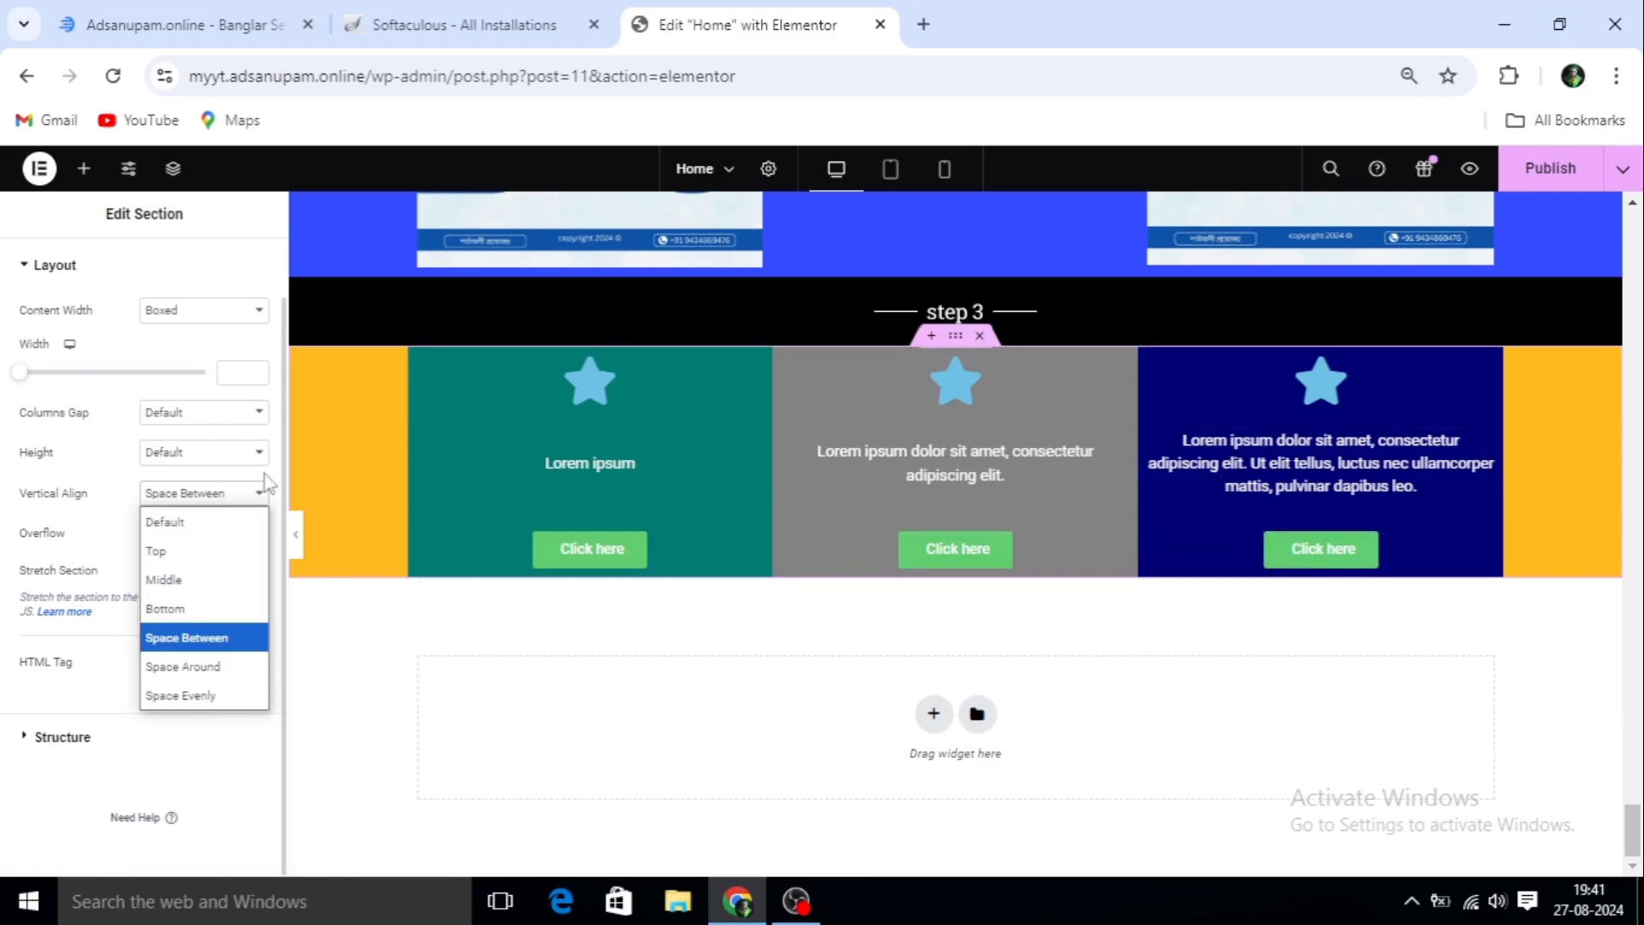
click(202, 673)
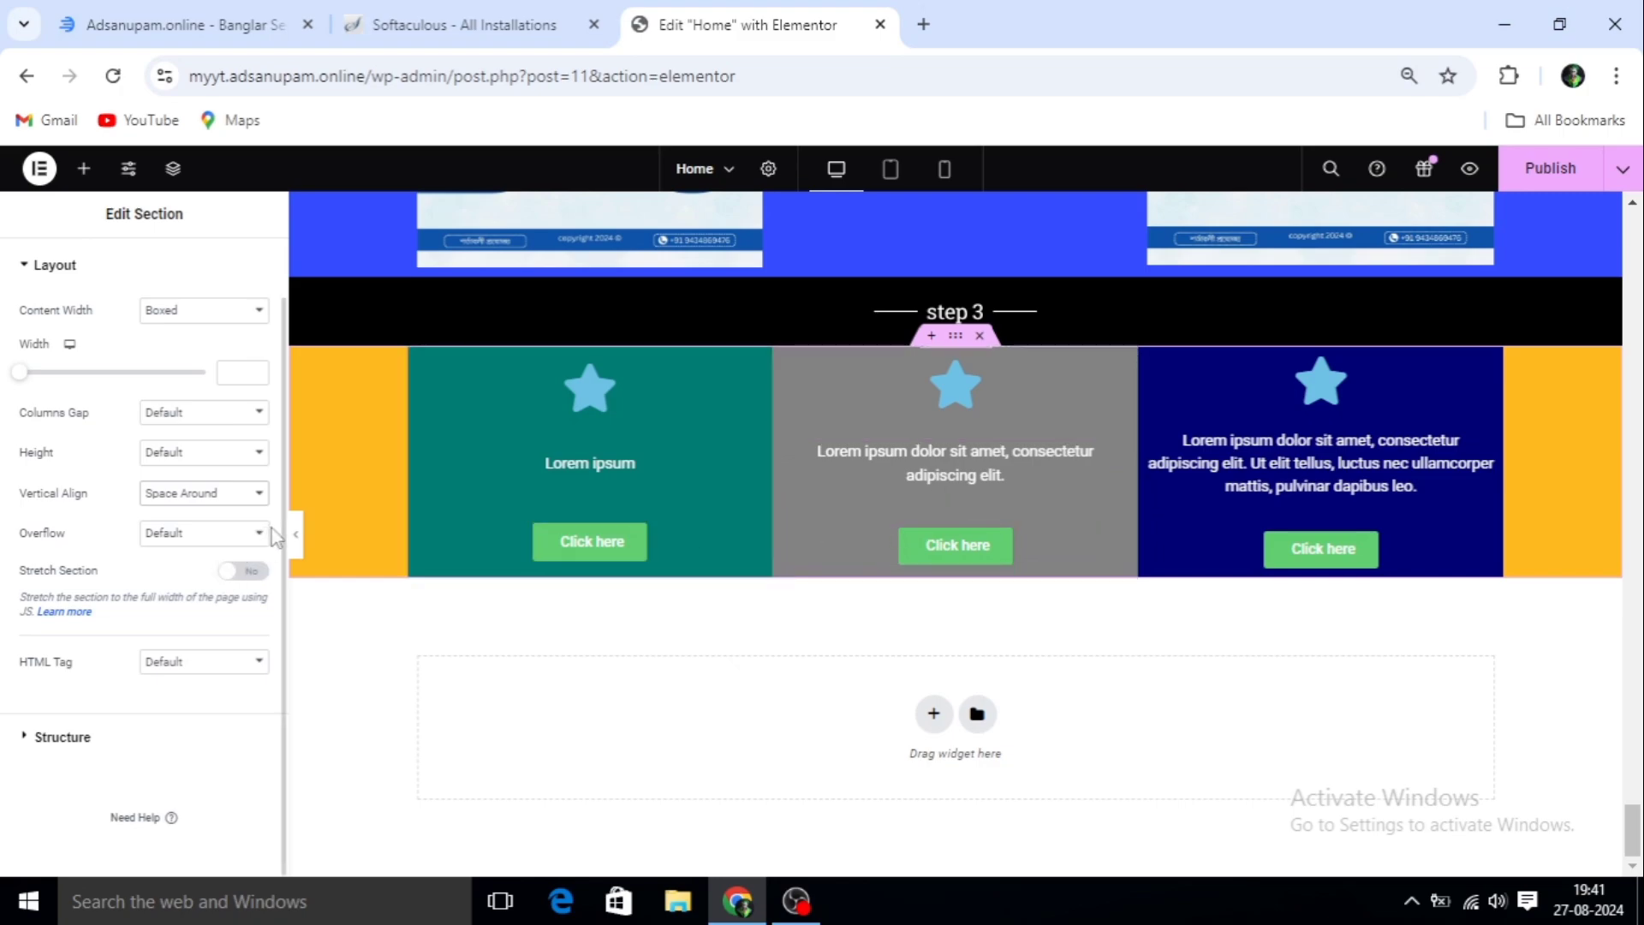
Set the three-column section's vertical alignment to Space Evenly and review the icons, texts and buttons in its columns
click(260, 494)
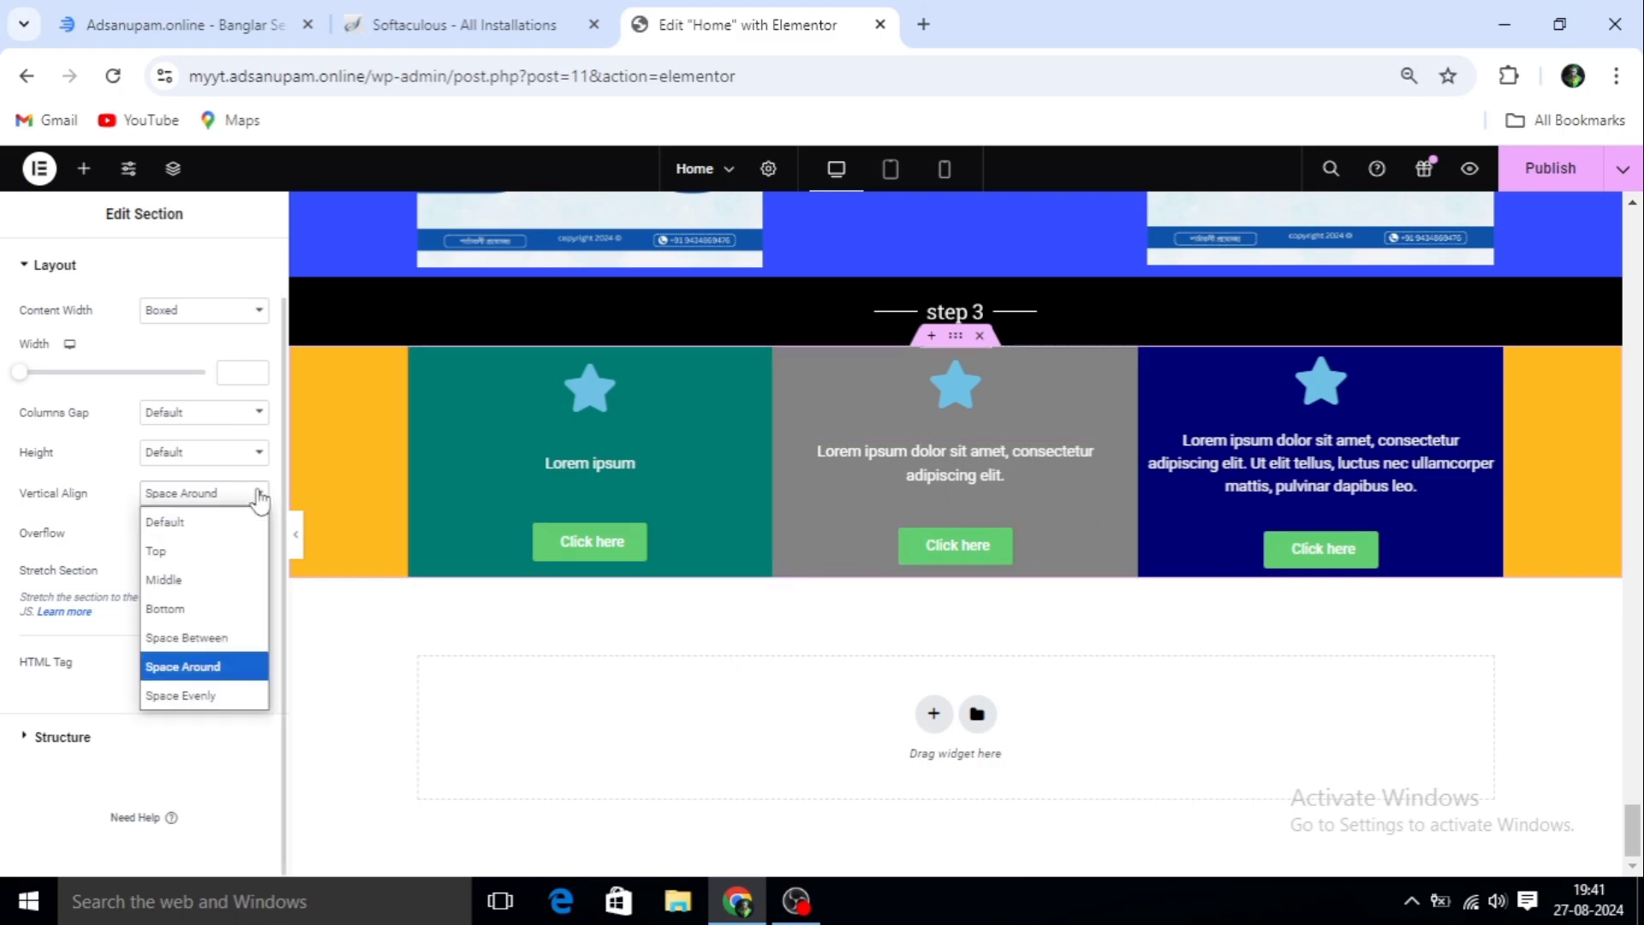
click(189, 697)
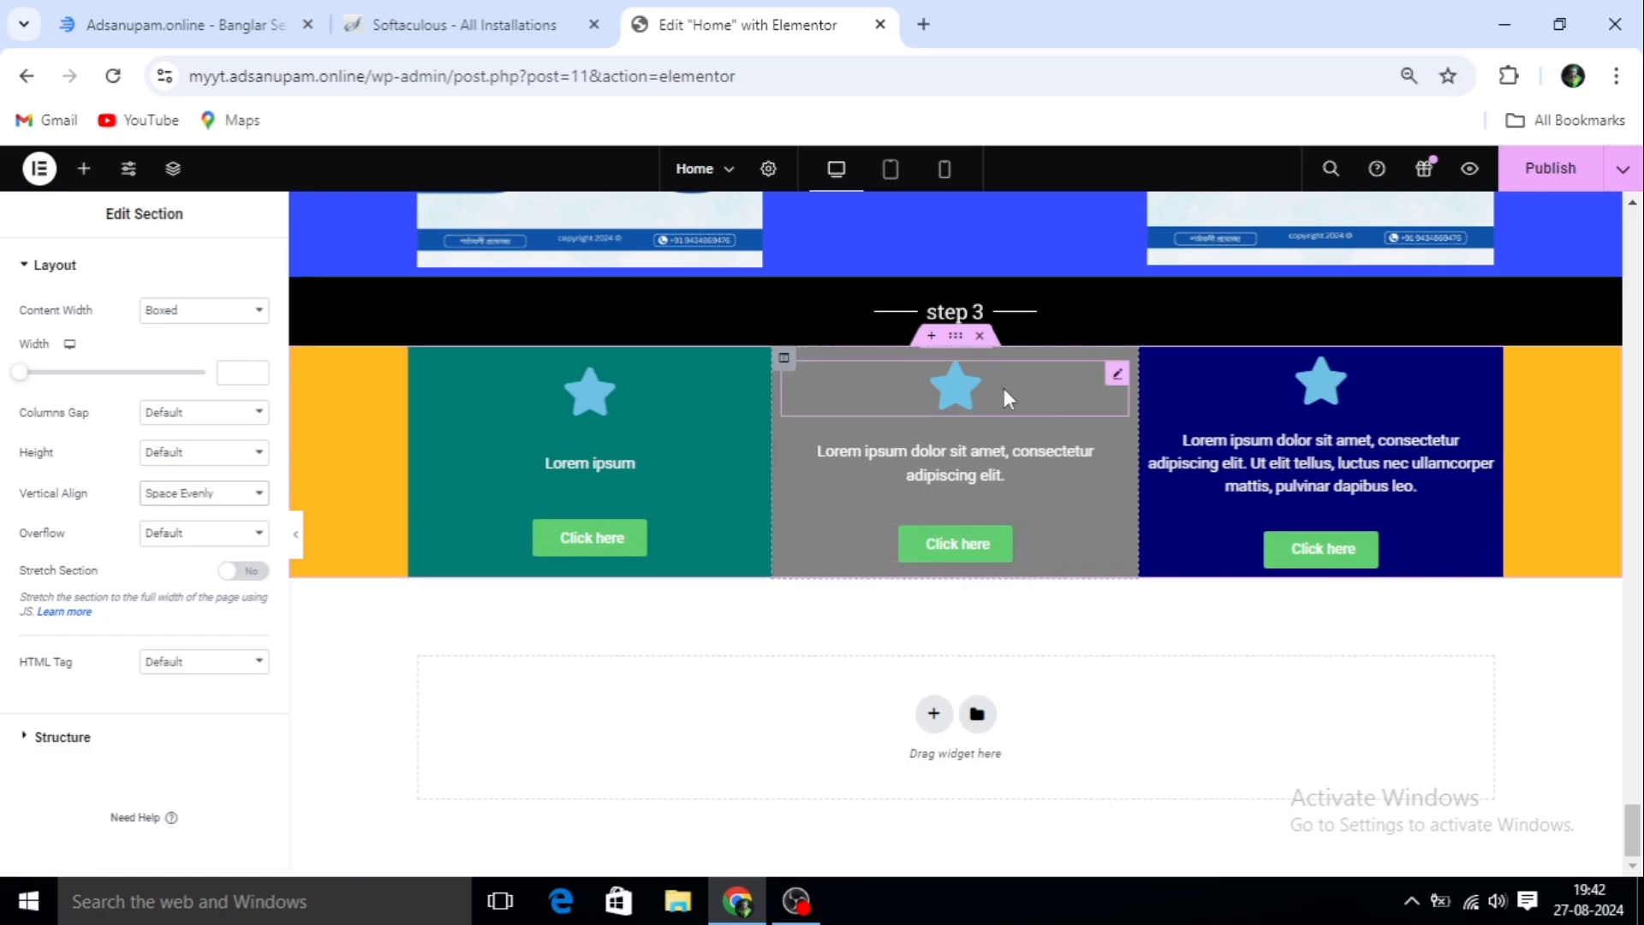
scroll(929, 476, up, 1)
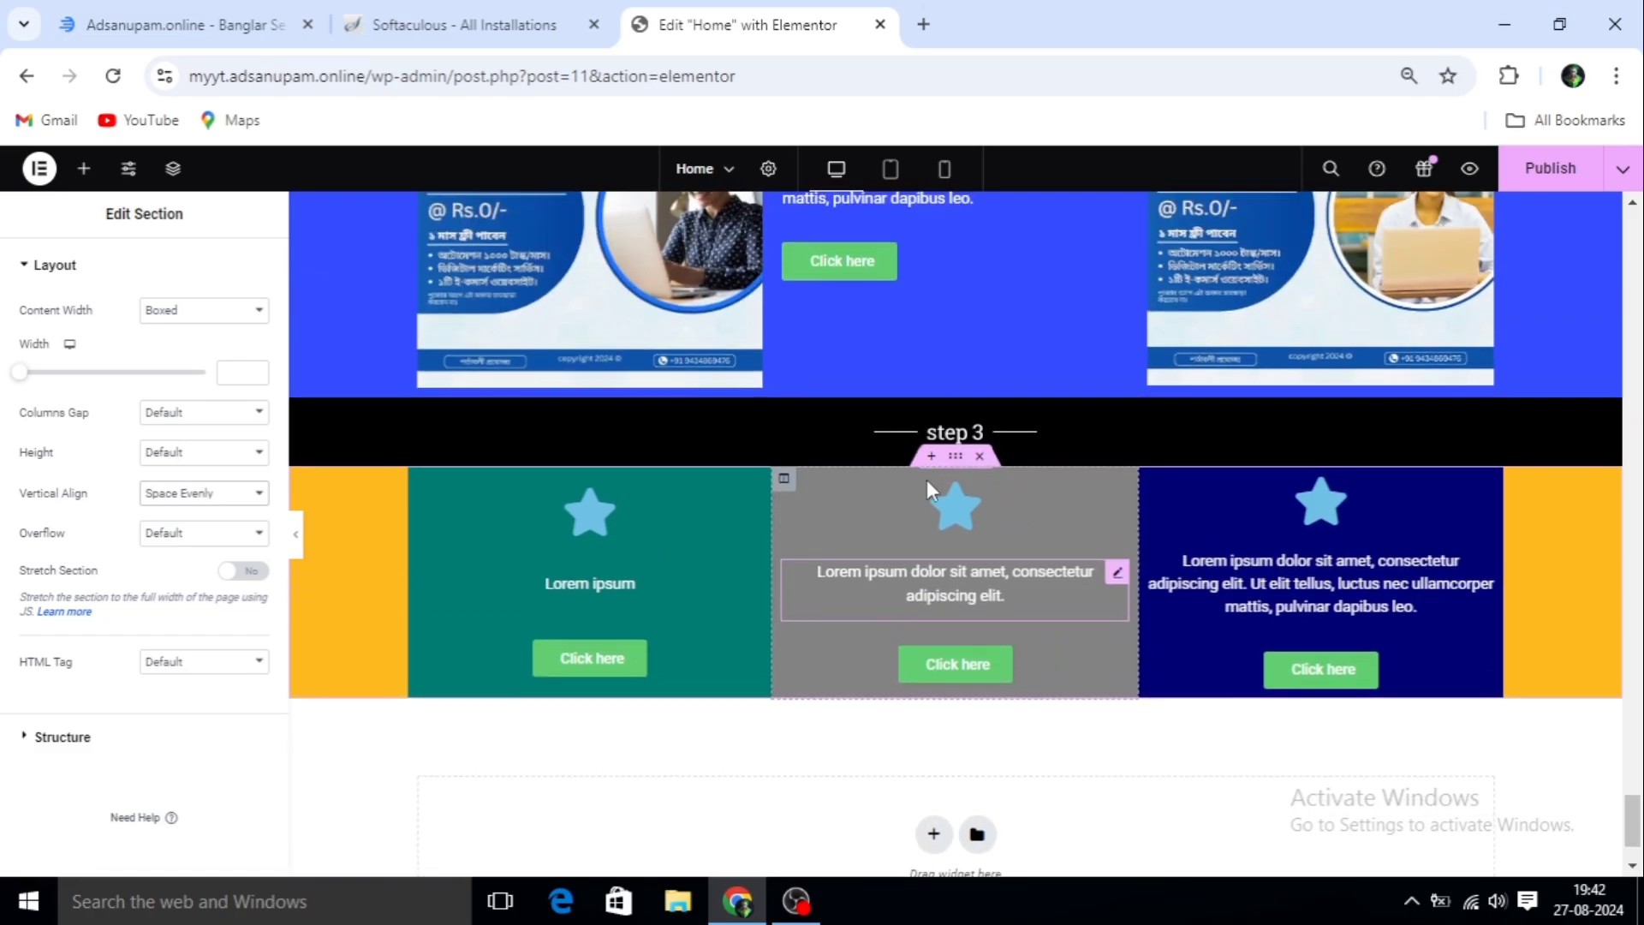
scroll(930, 482, down, 1)
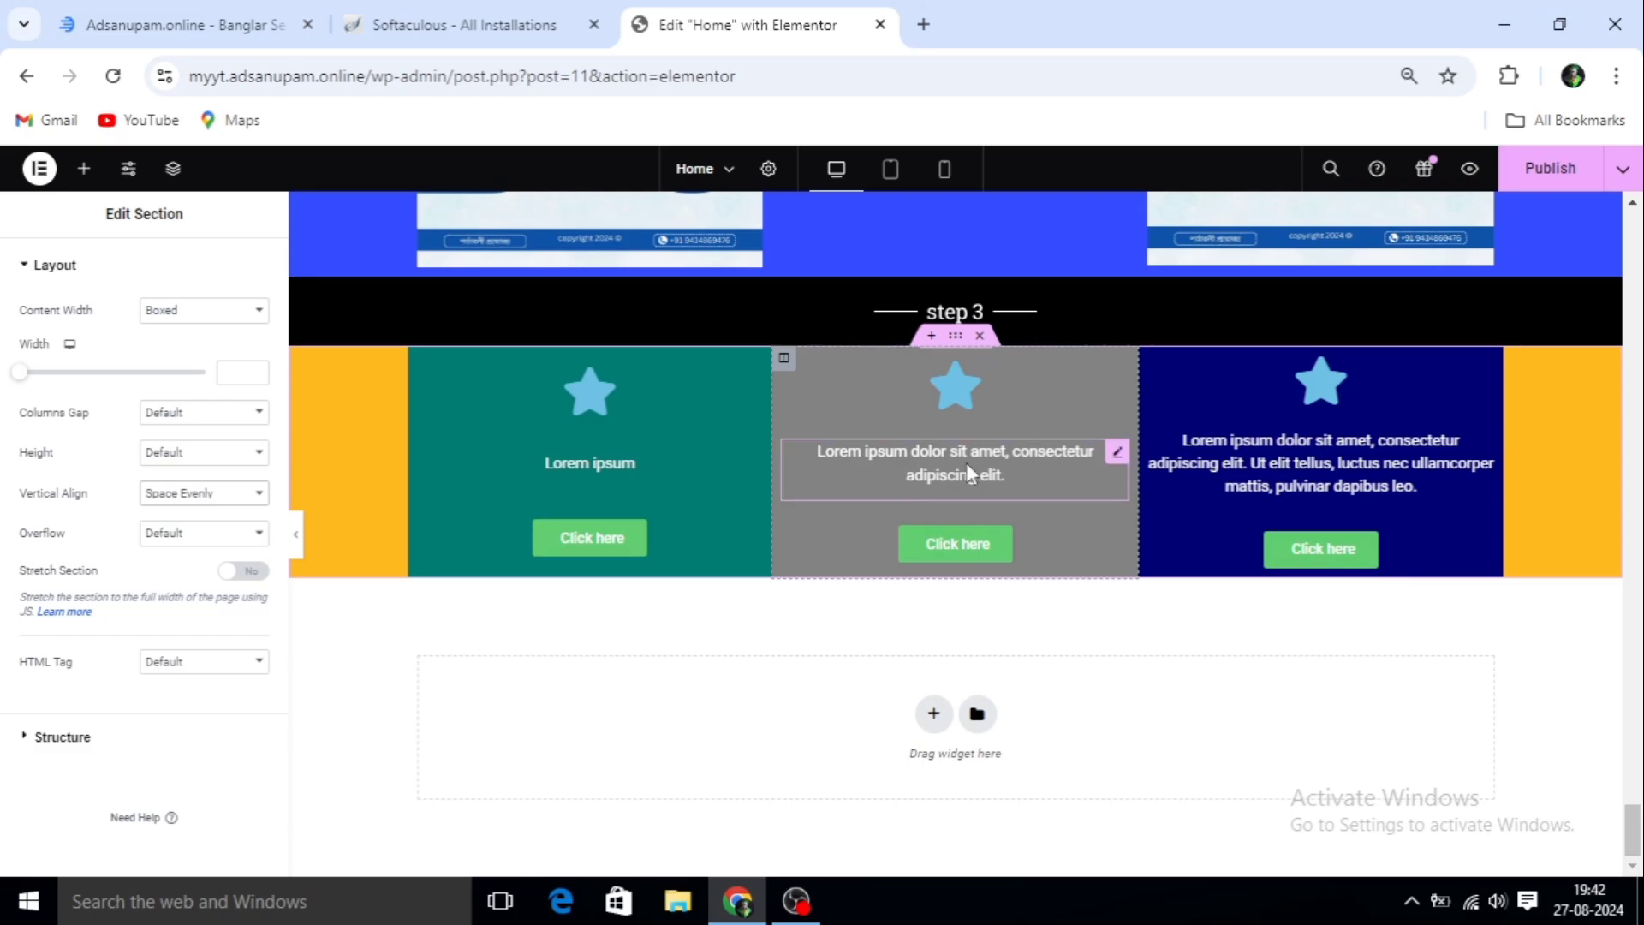
scroll(966, 465, up, 2)
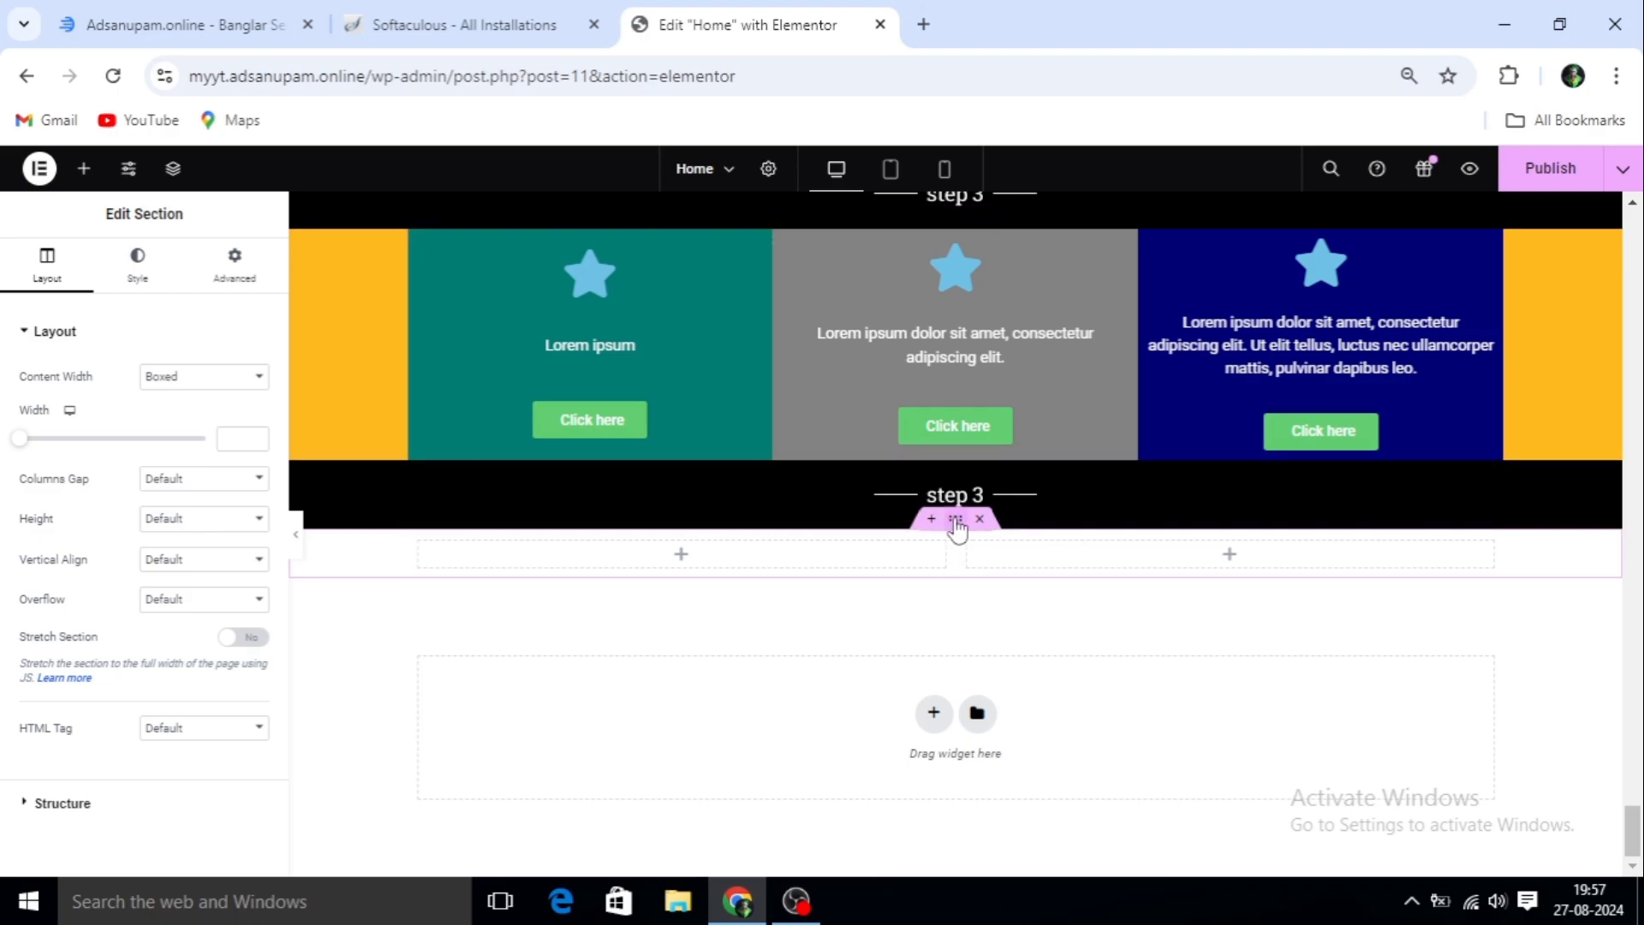
Give the empty two-column section a Classic background with the image Restaurent-2.png from the media library
click(139, 282)
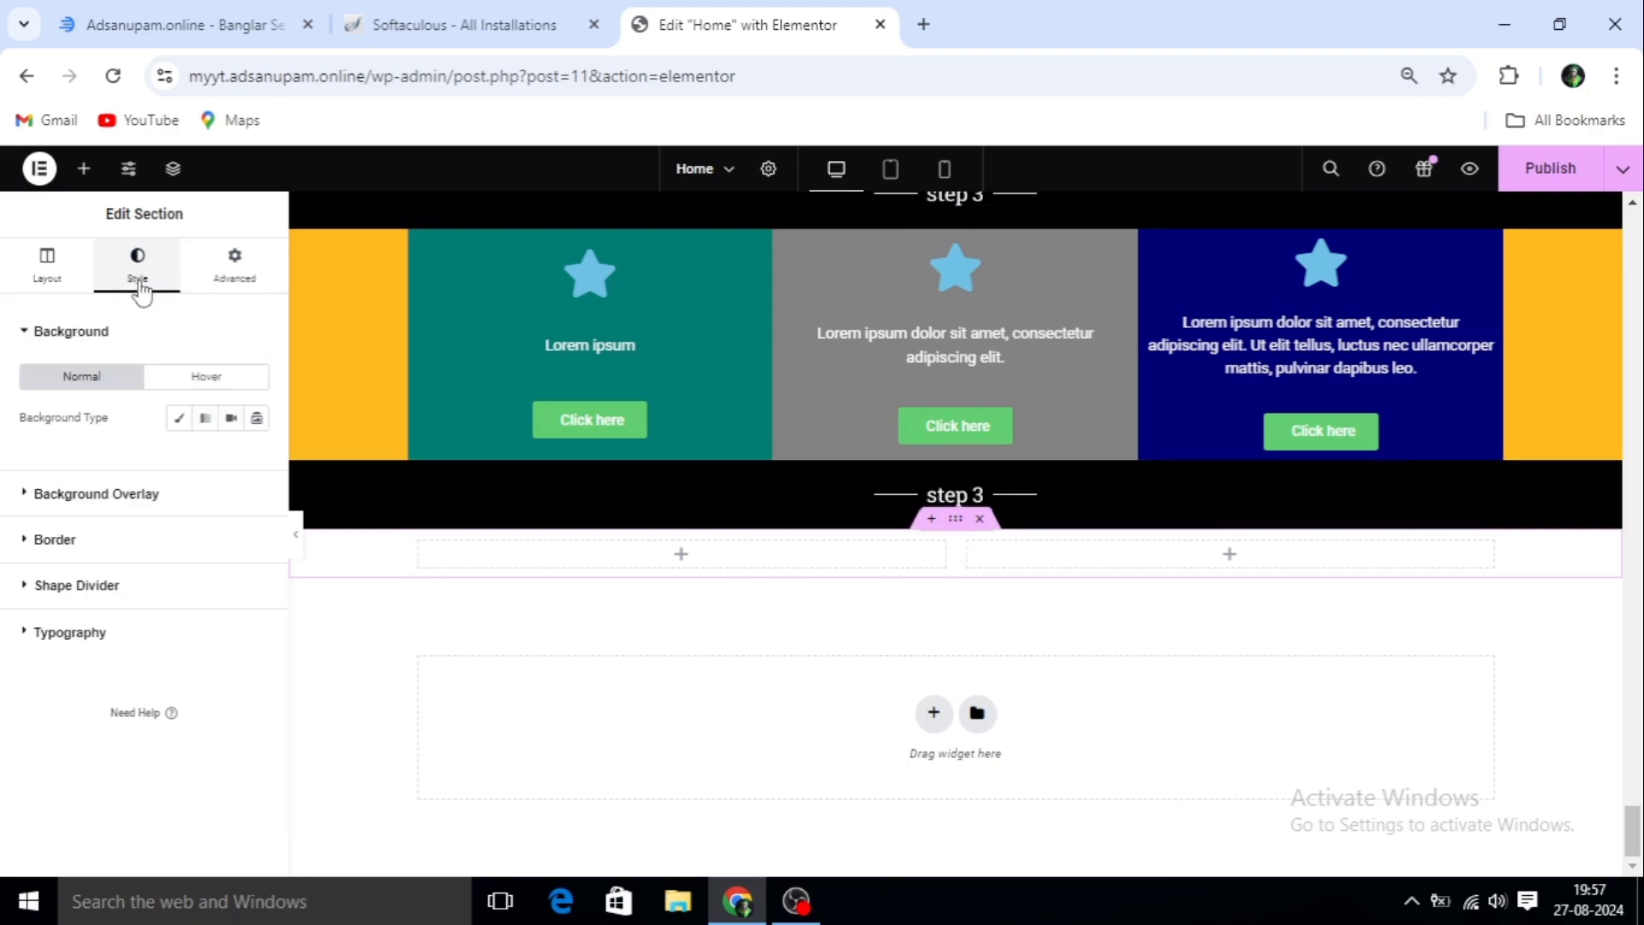
click(180, 418)
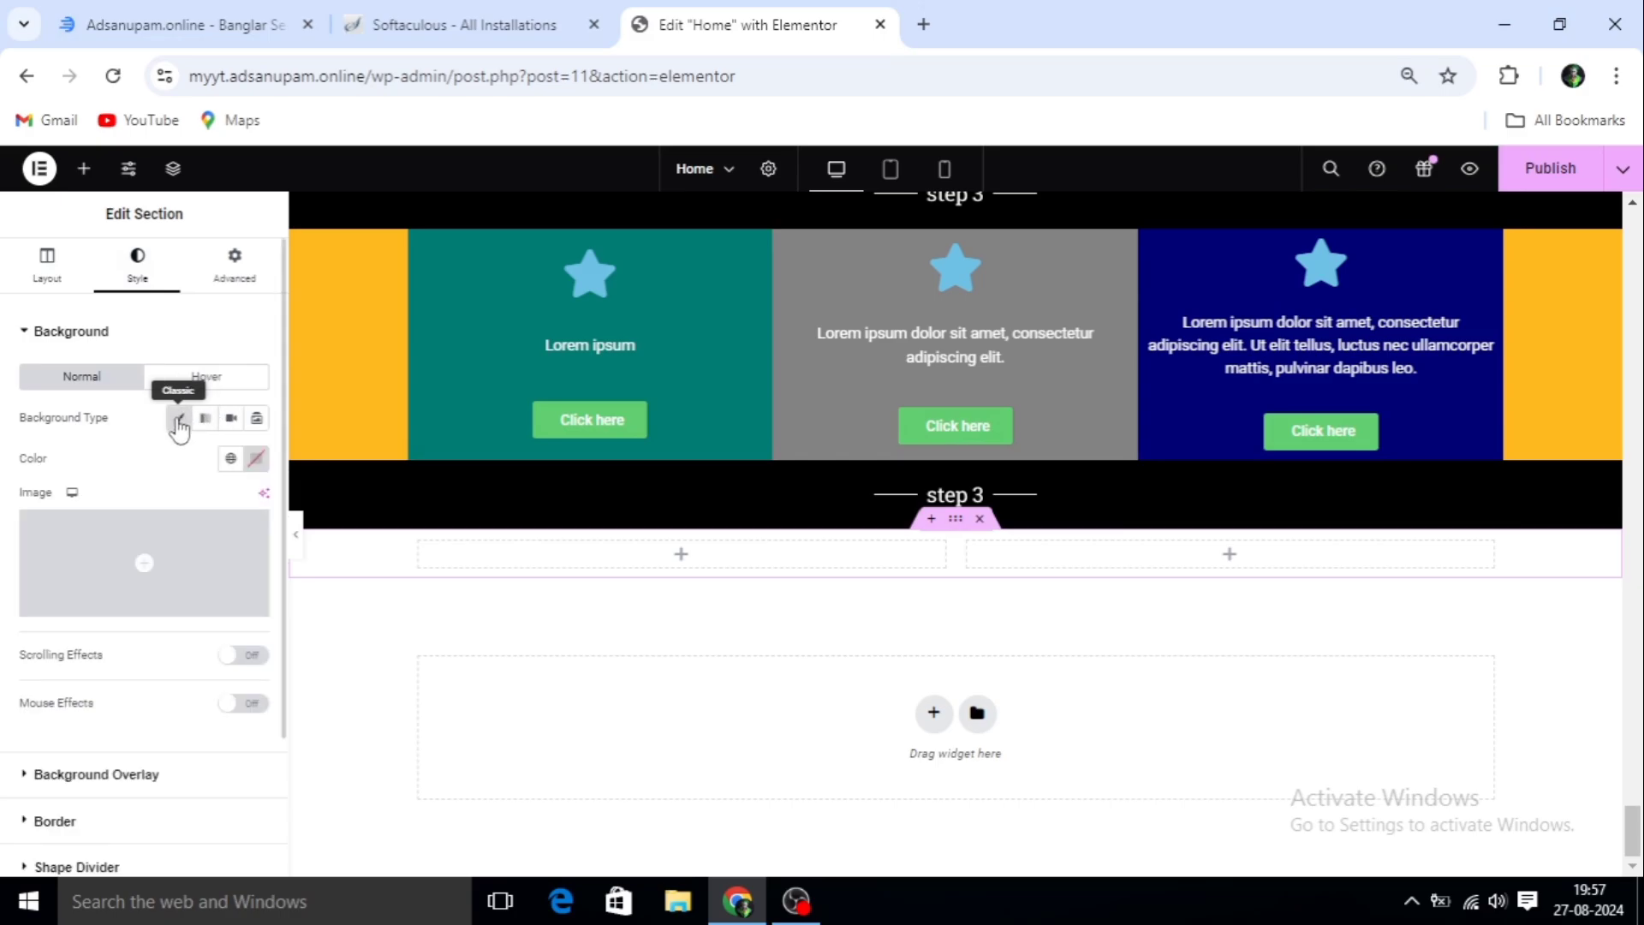
click(147, 571)
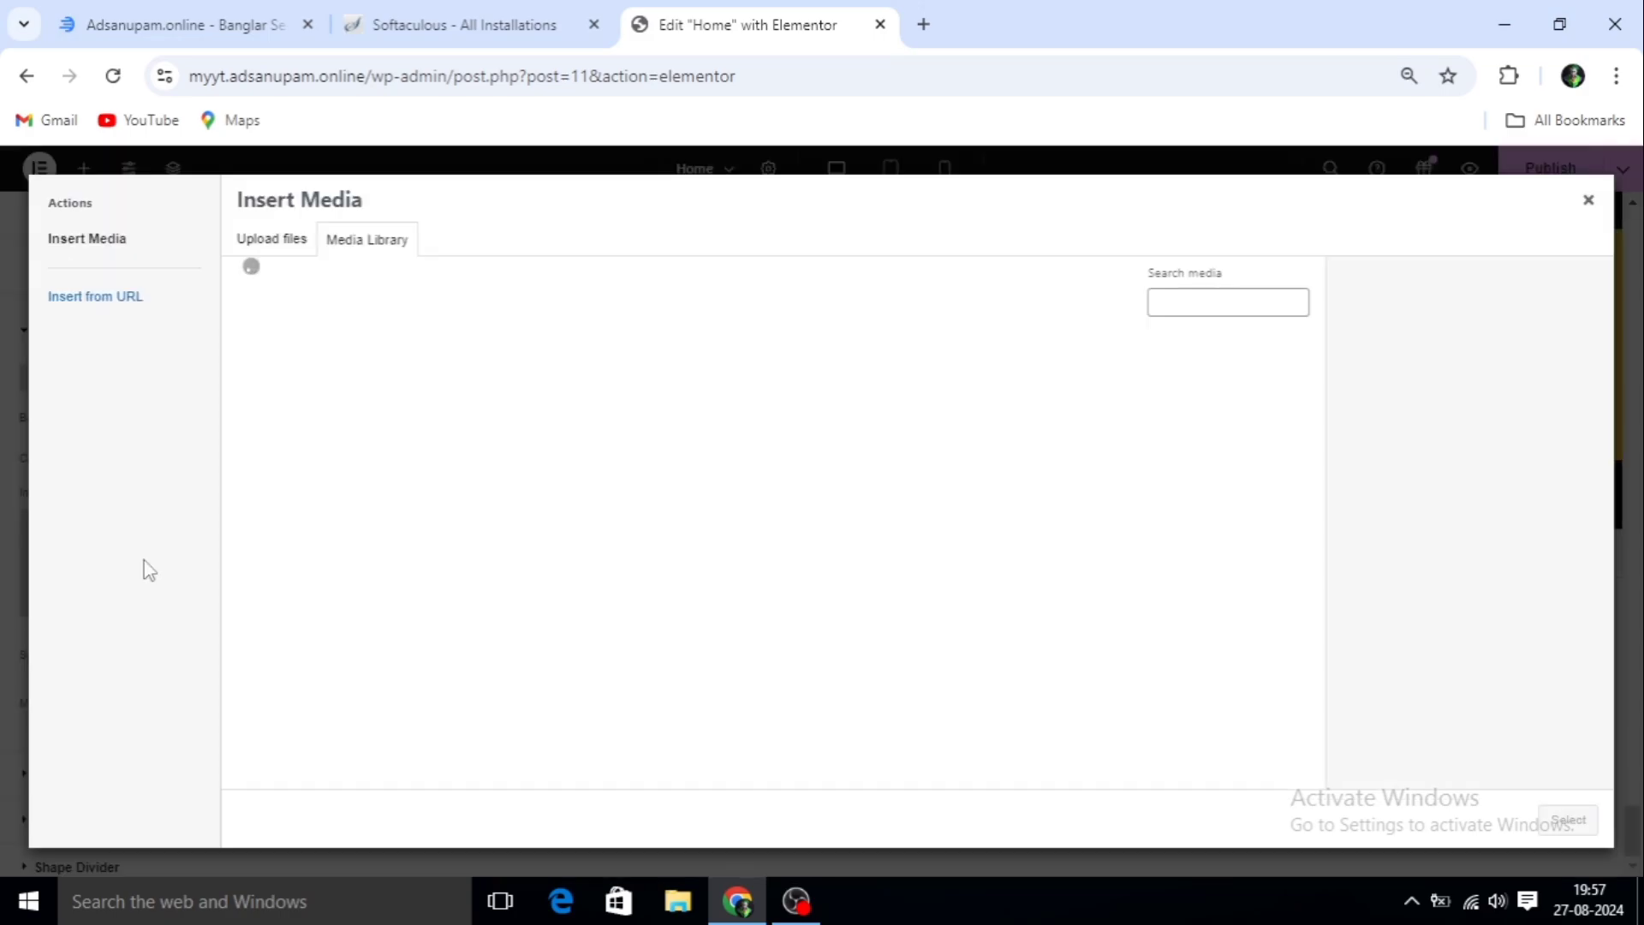
click(685, 514)
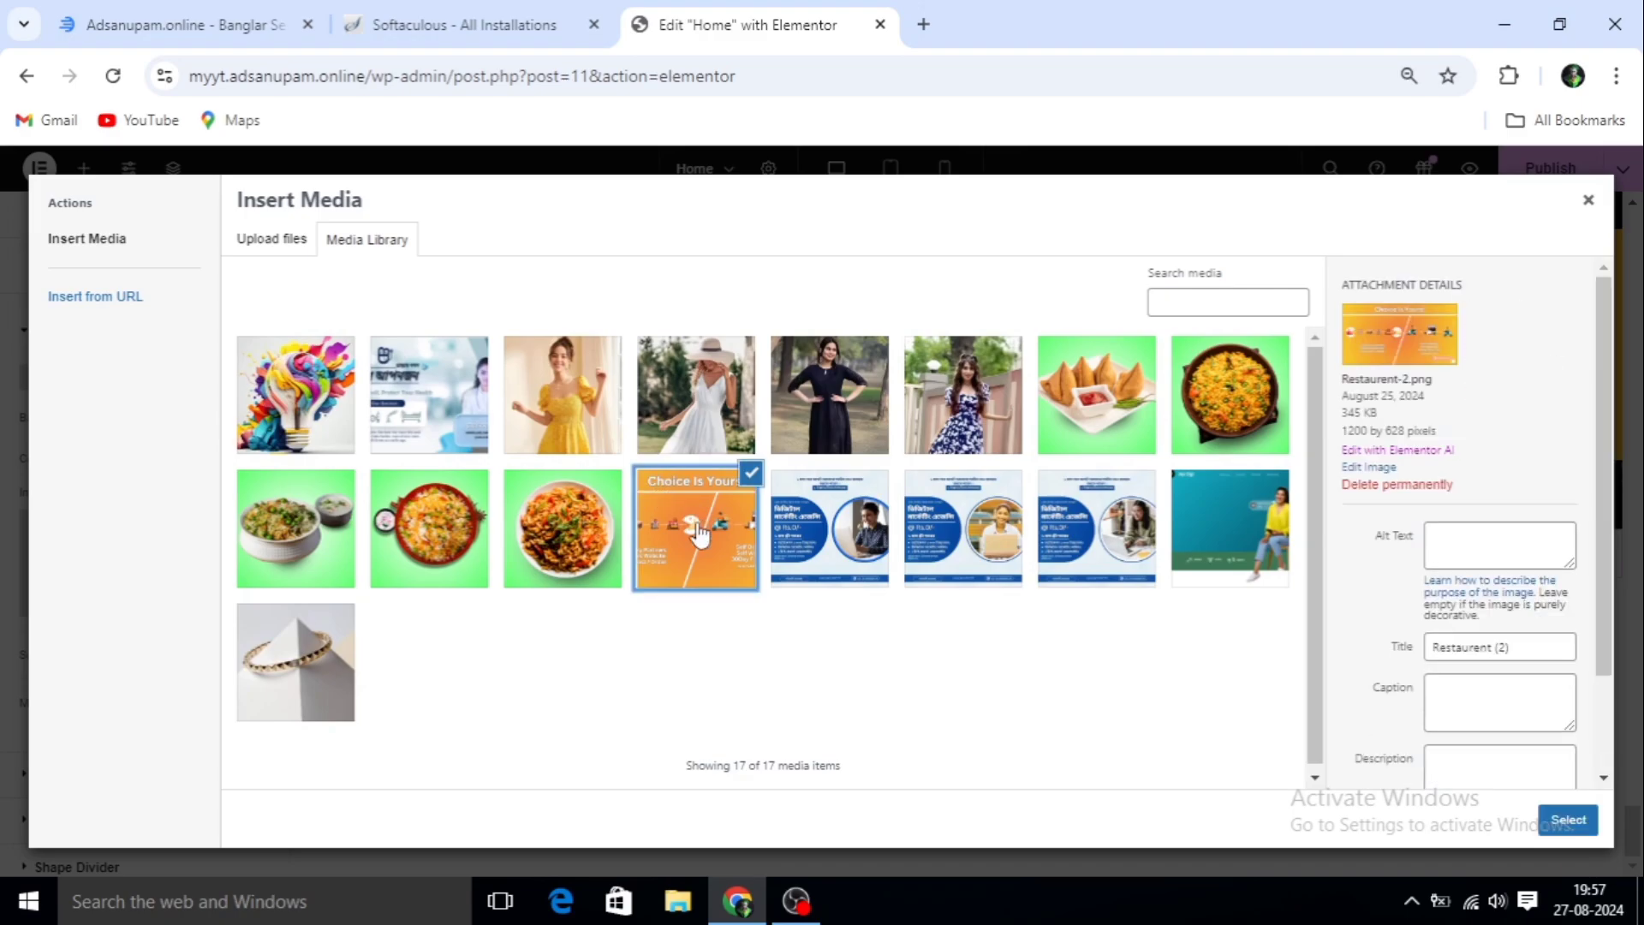
click(1570, 822)
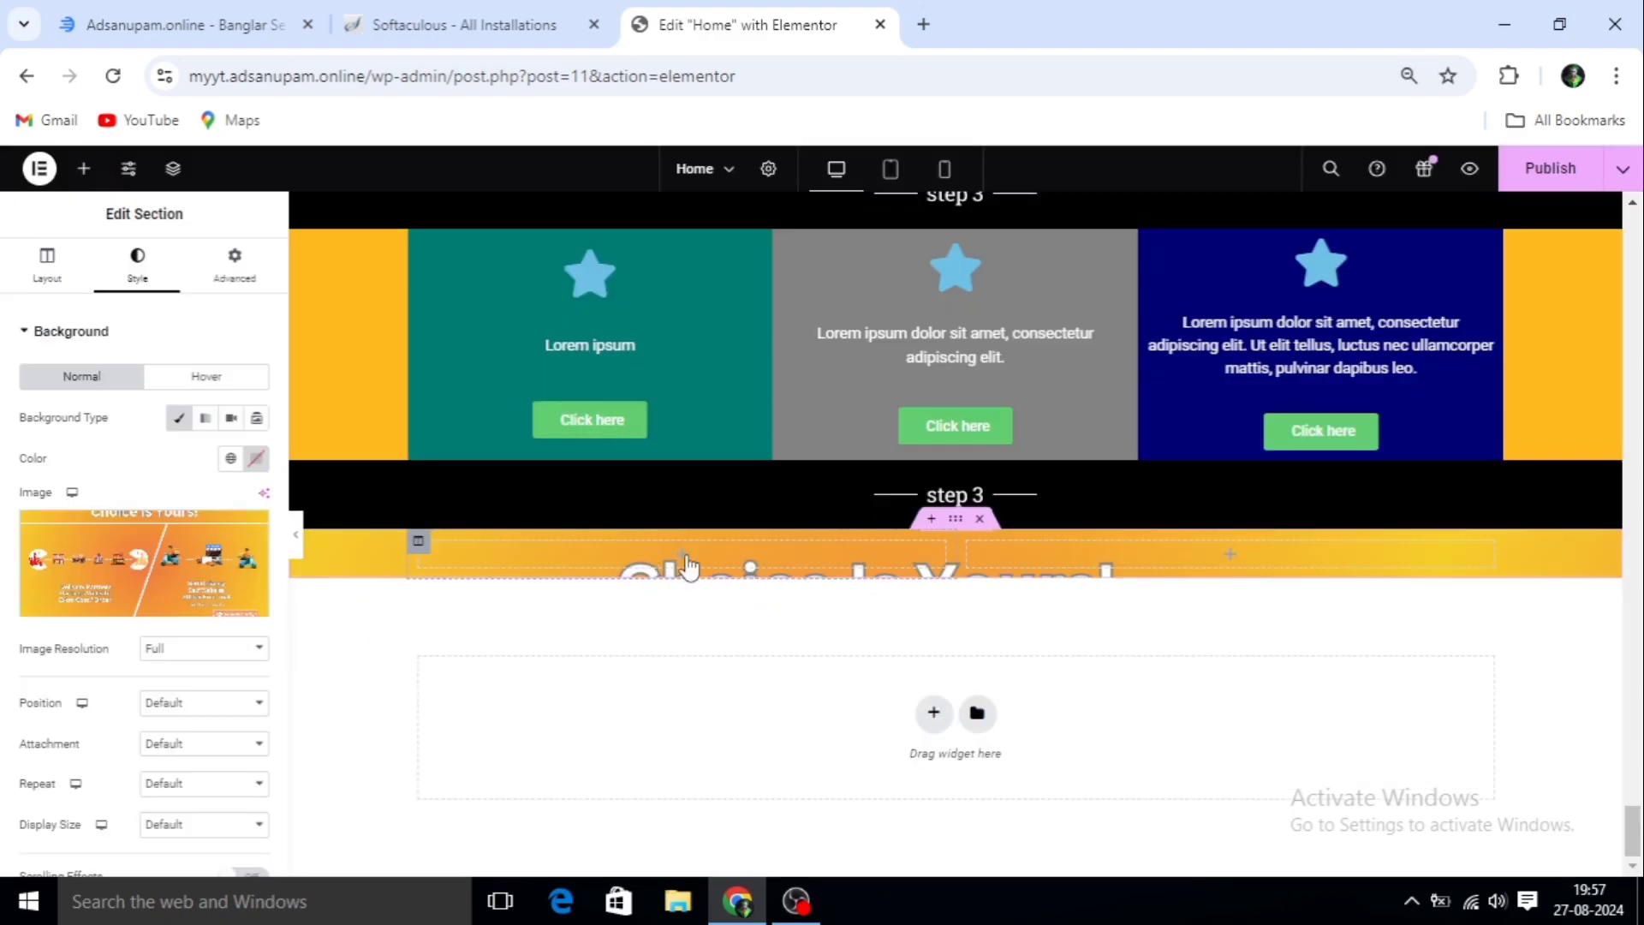
Add a Heading widget to the second column and a Spacer widget to the first column of the image-background section
click(1231, 557)
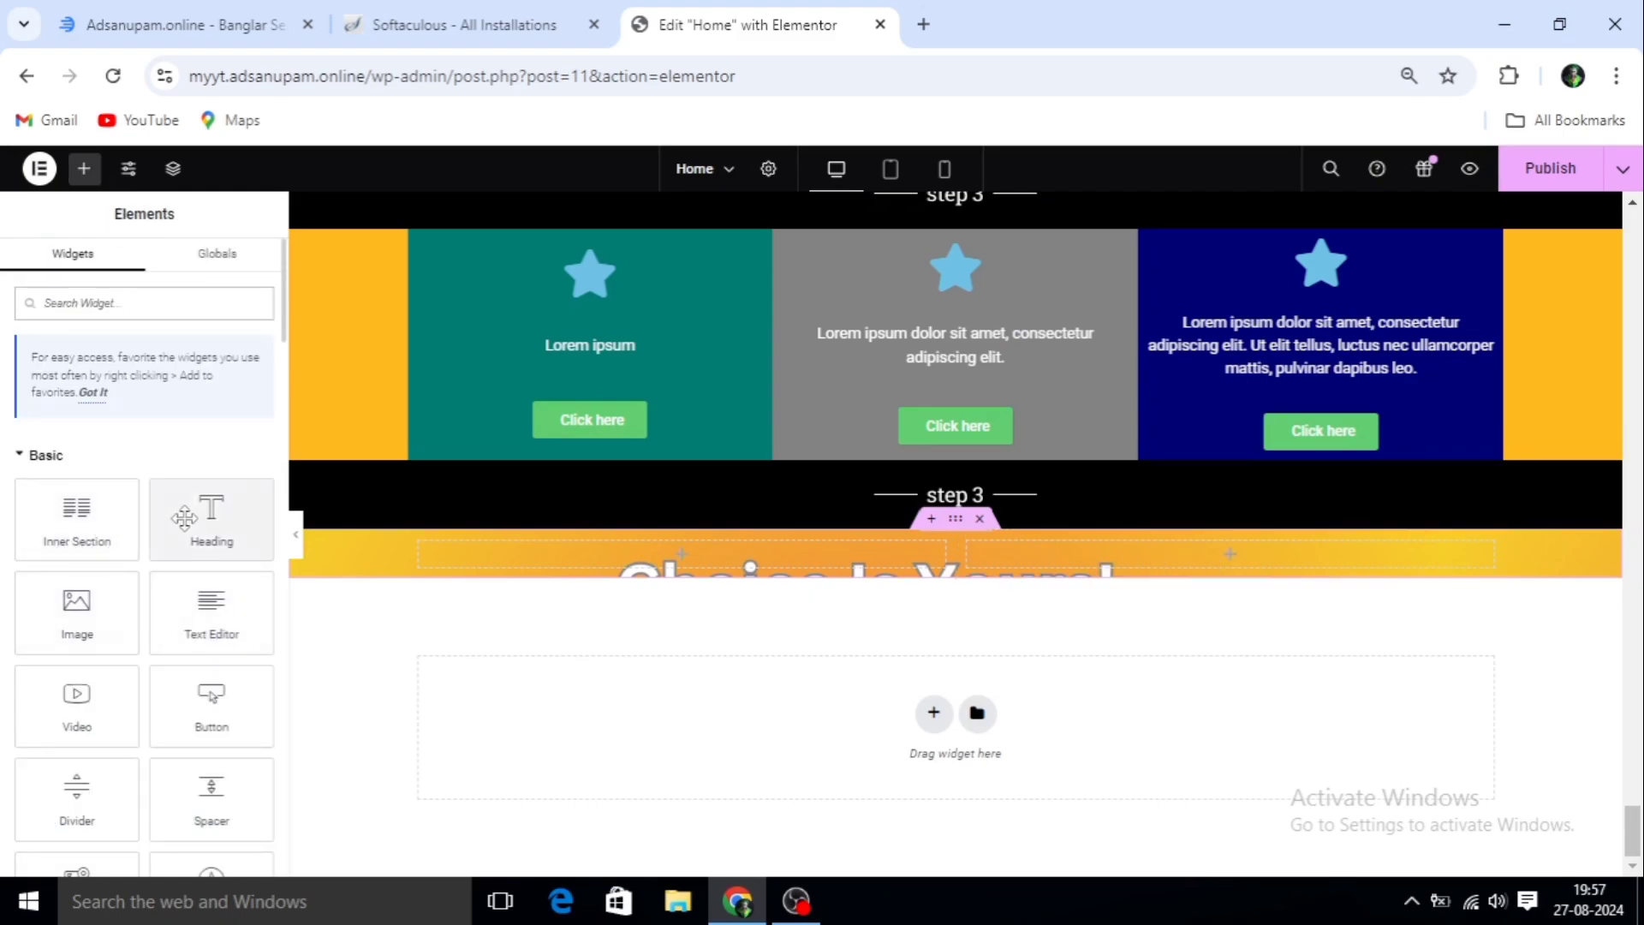
drag(212, 518, 1241, 554)
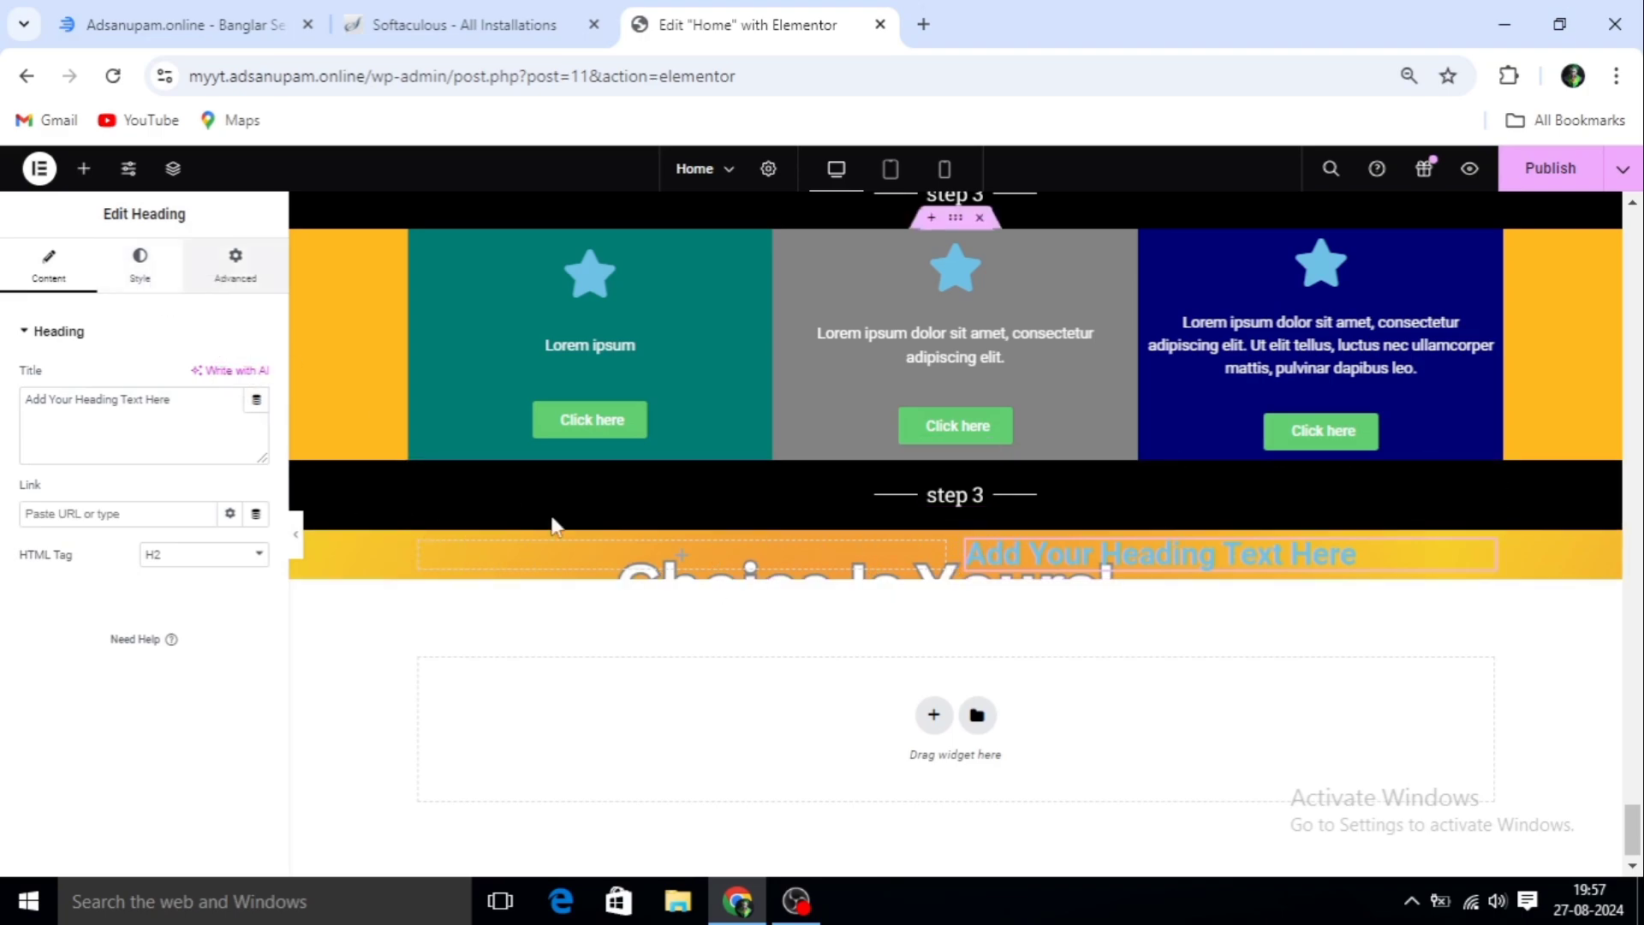
click(682, 559)
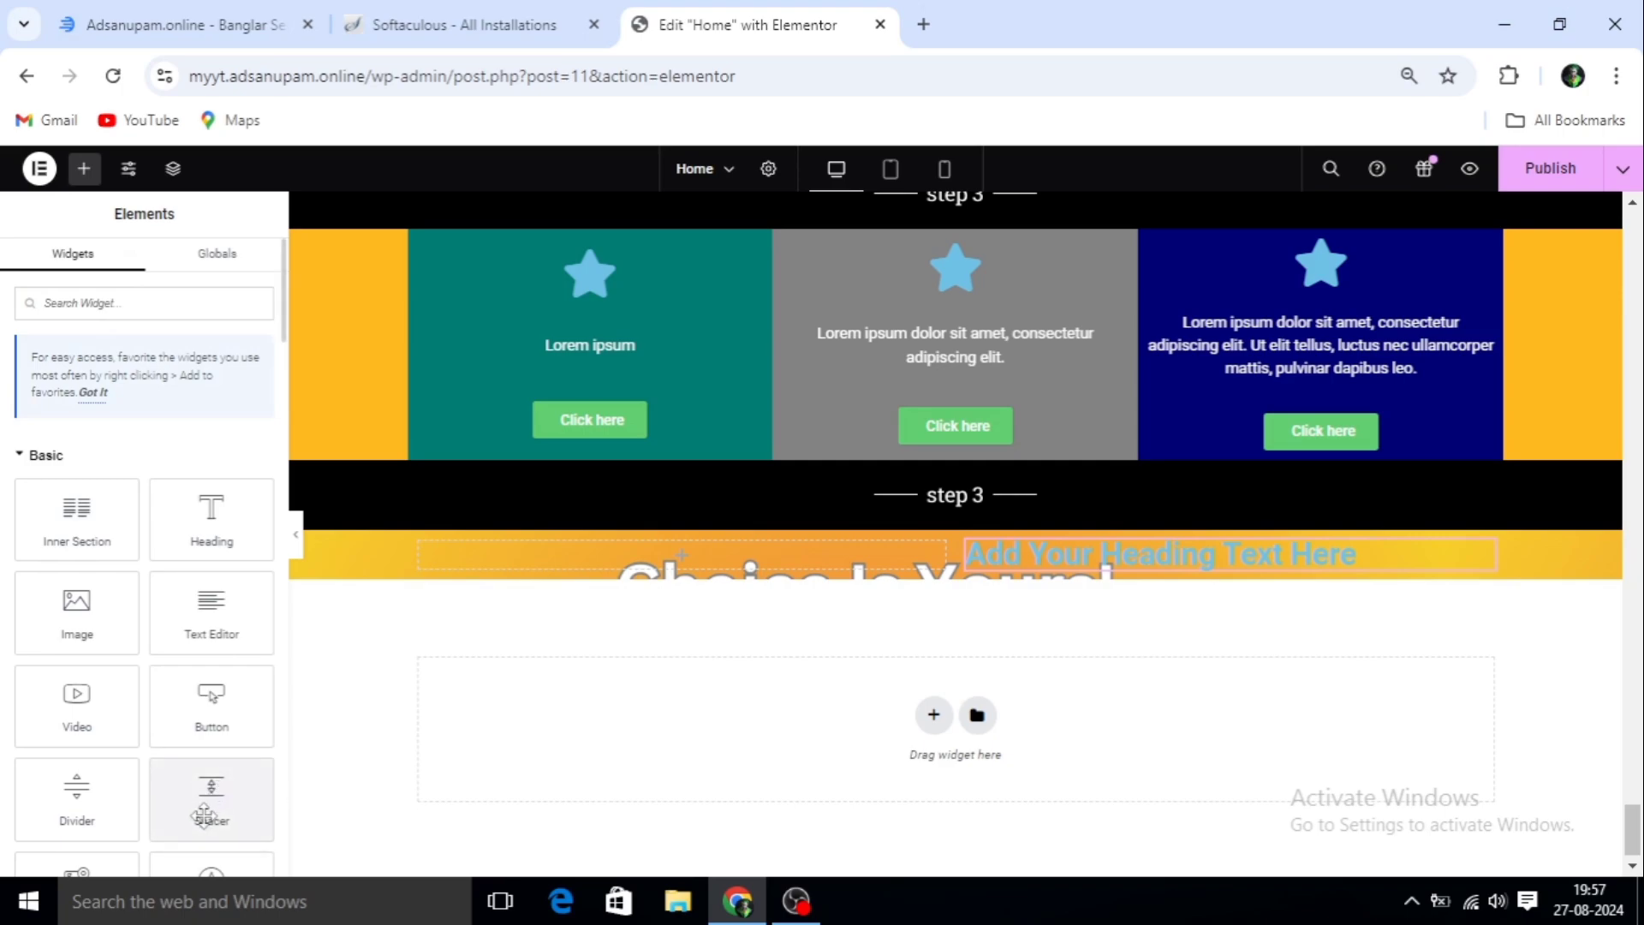
drag(204, 813, 685, 561)
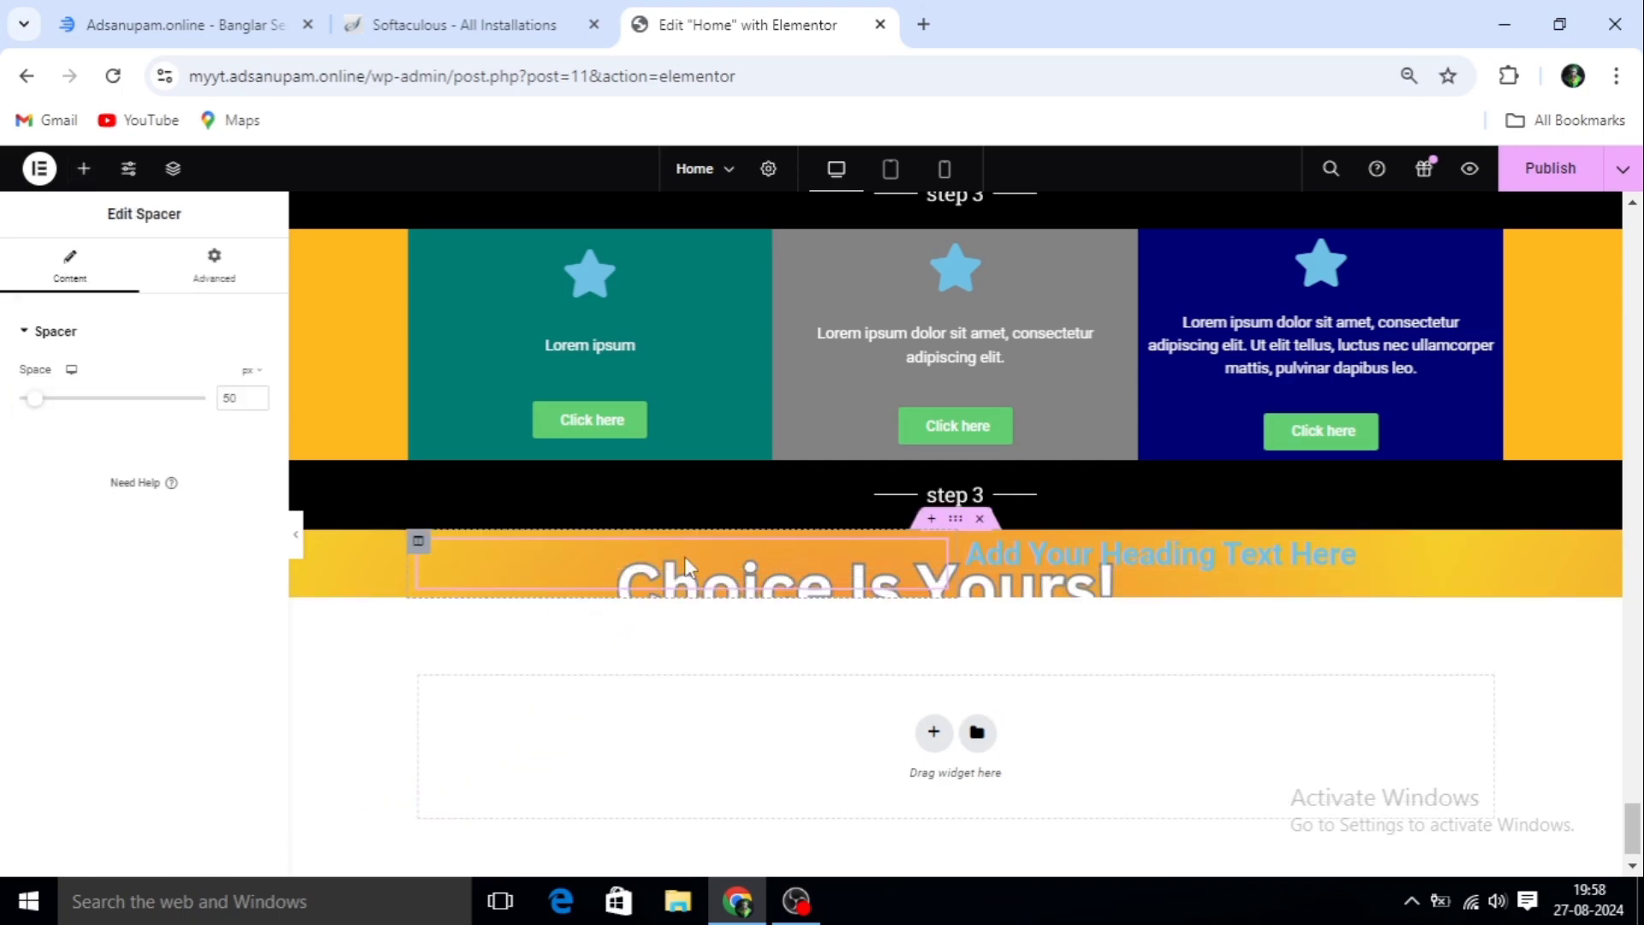
Increase the spacer's space to about 431 px so the section shows more of its background image
drag(36, 400, 148, 412)
scroll(789, 531, down, 4)
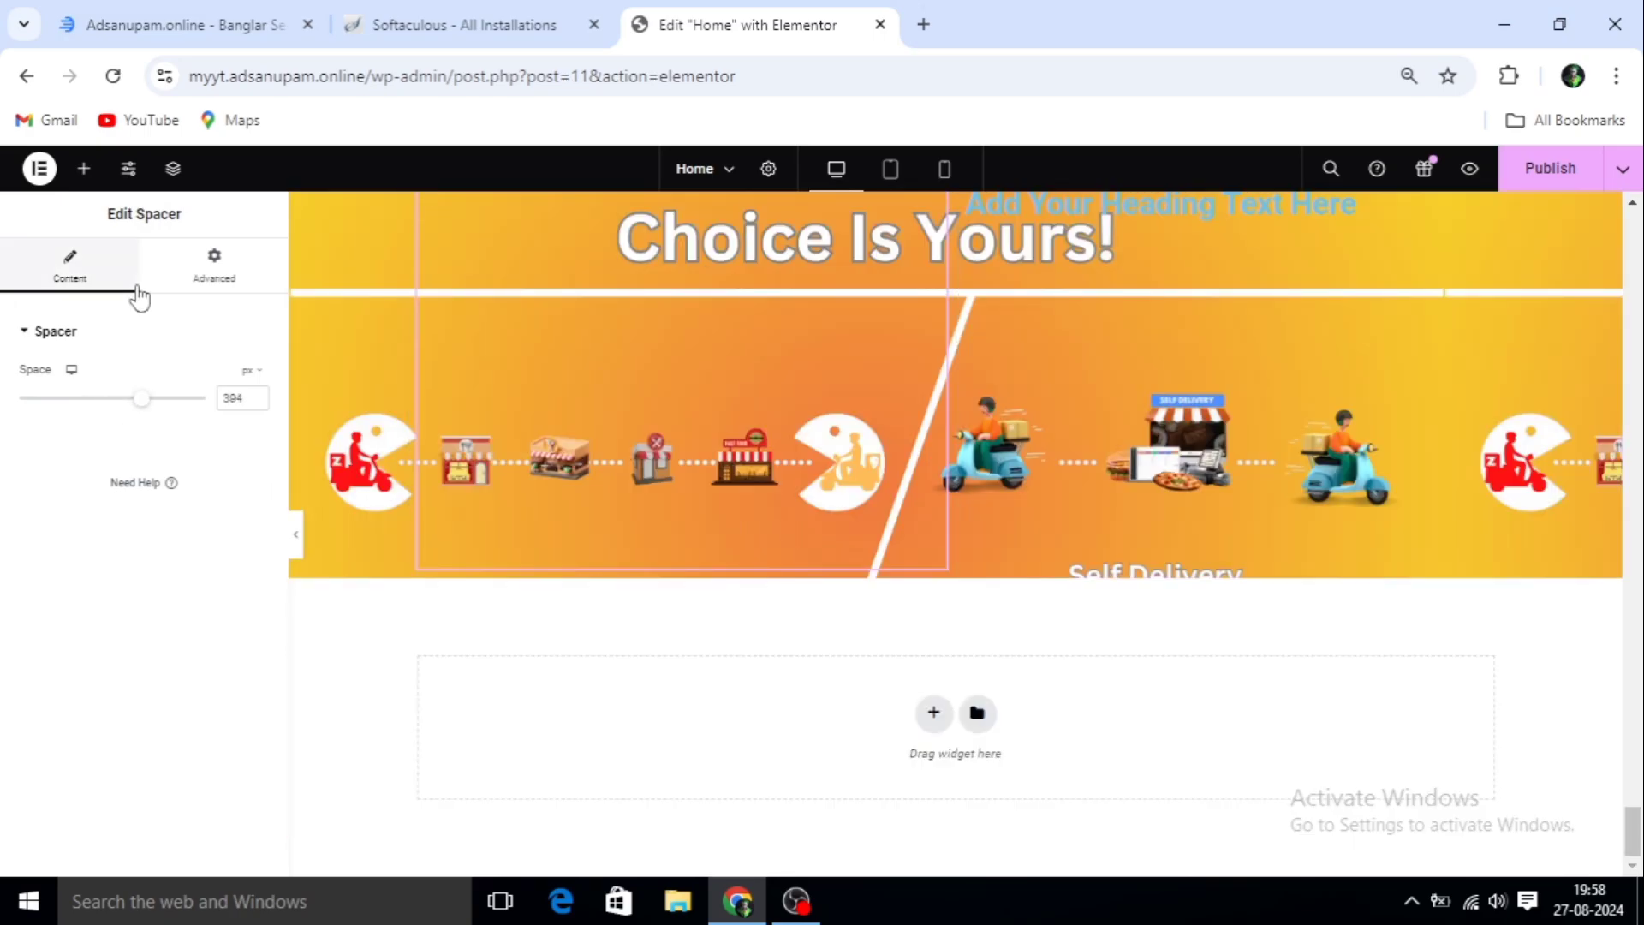
drag(144, 407, 155, 408)
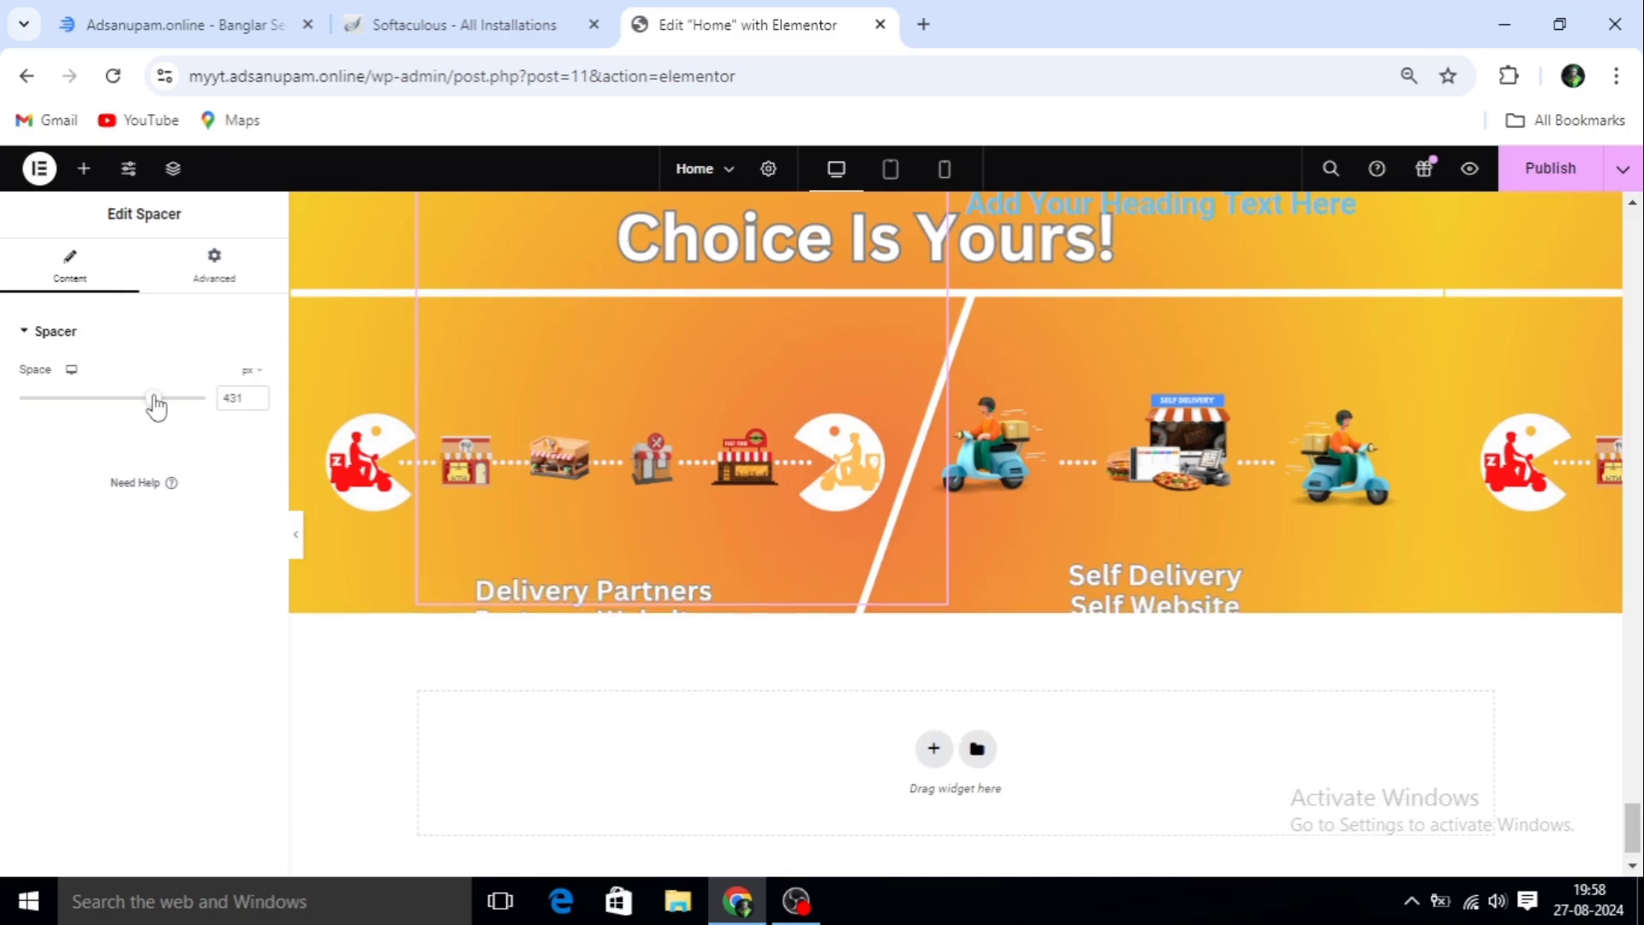
Open the settings of the image-background section below step 3 and look through its Advanced options
scroll(755, 517, up, 2)
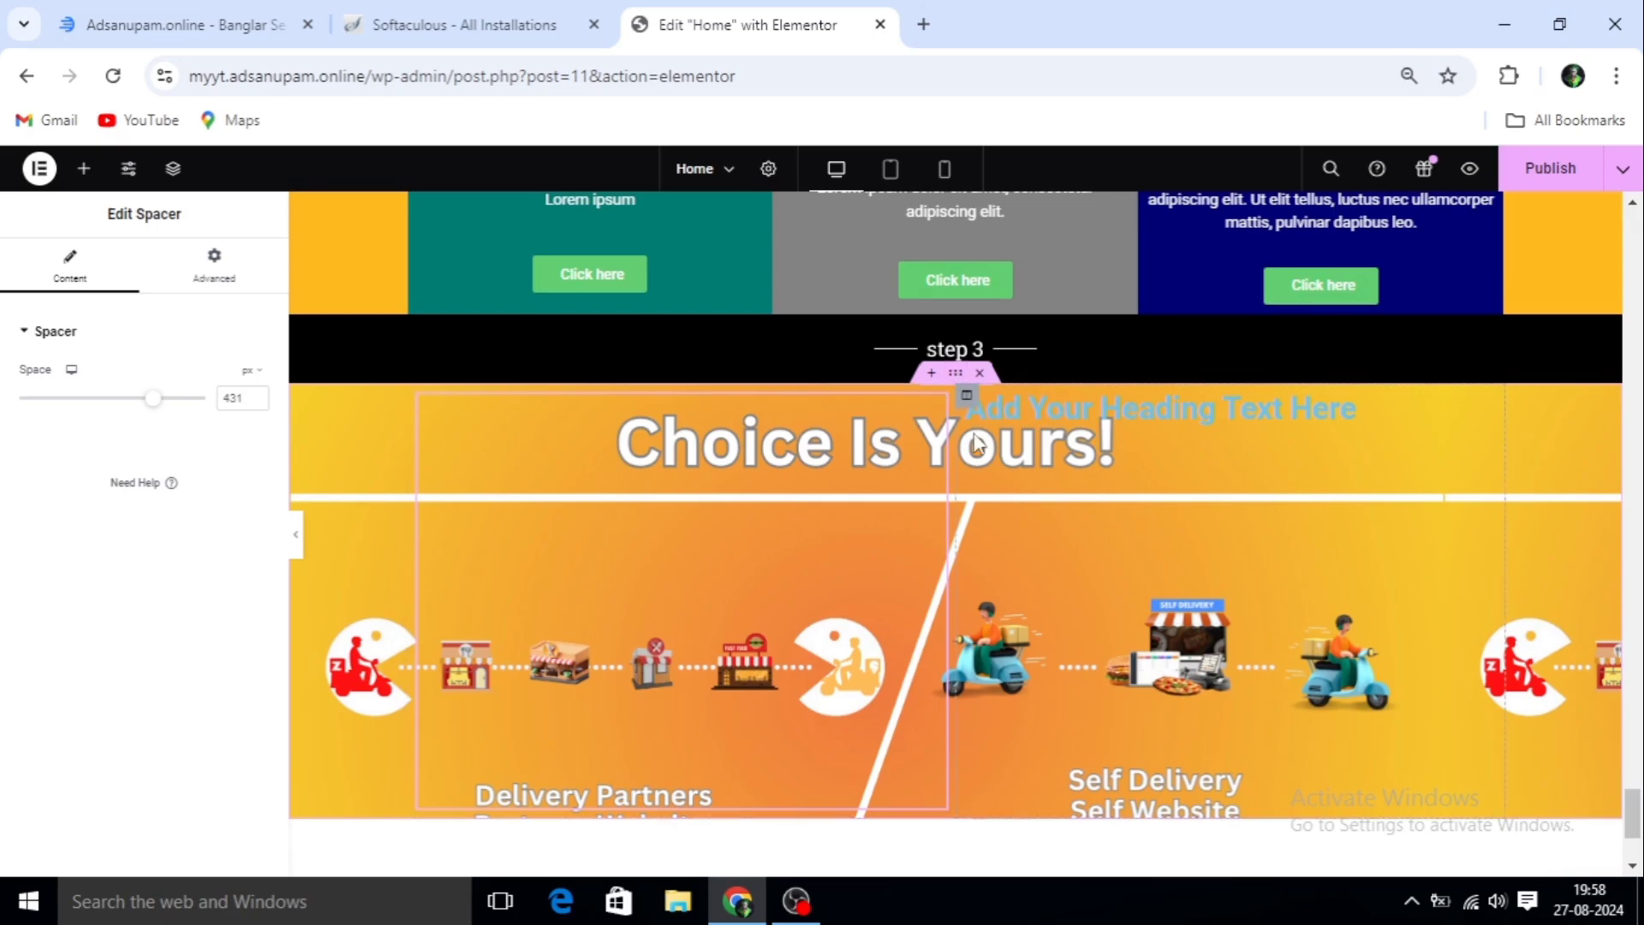
scroll(972, 432, down, 2)
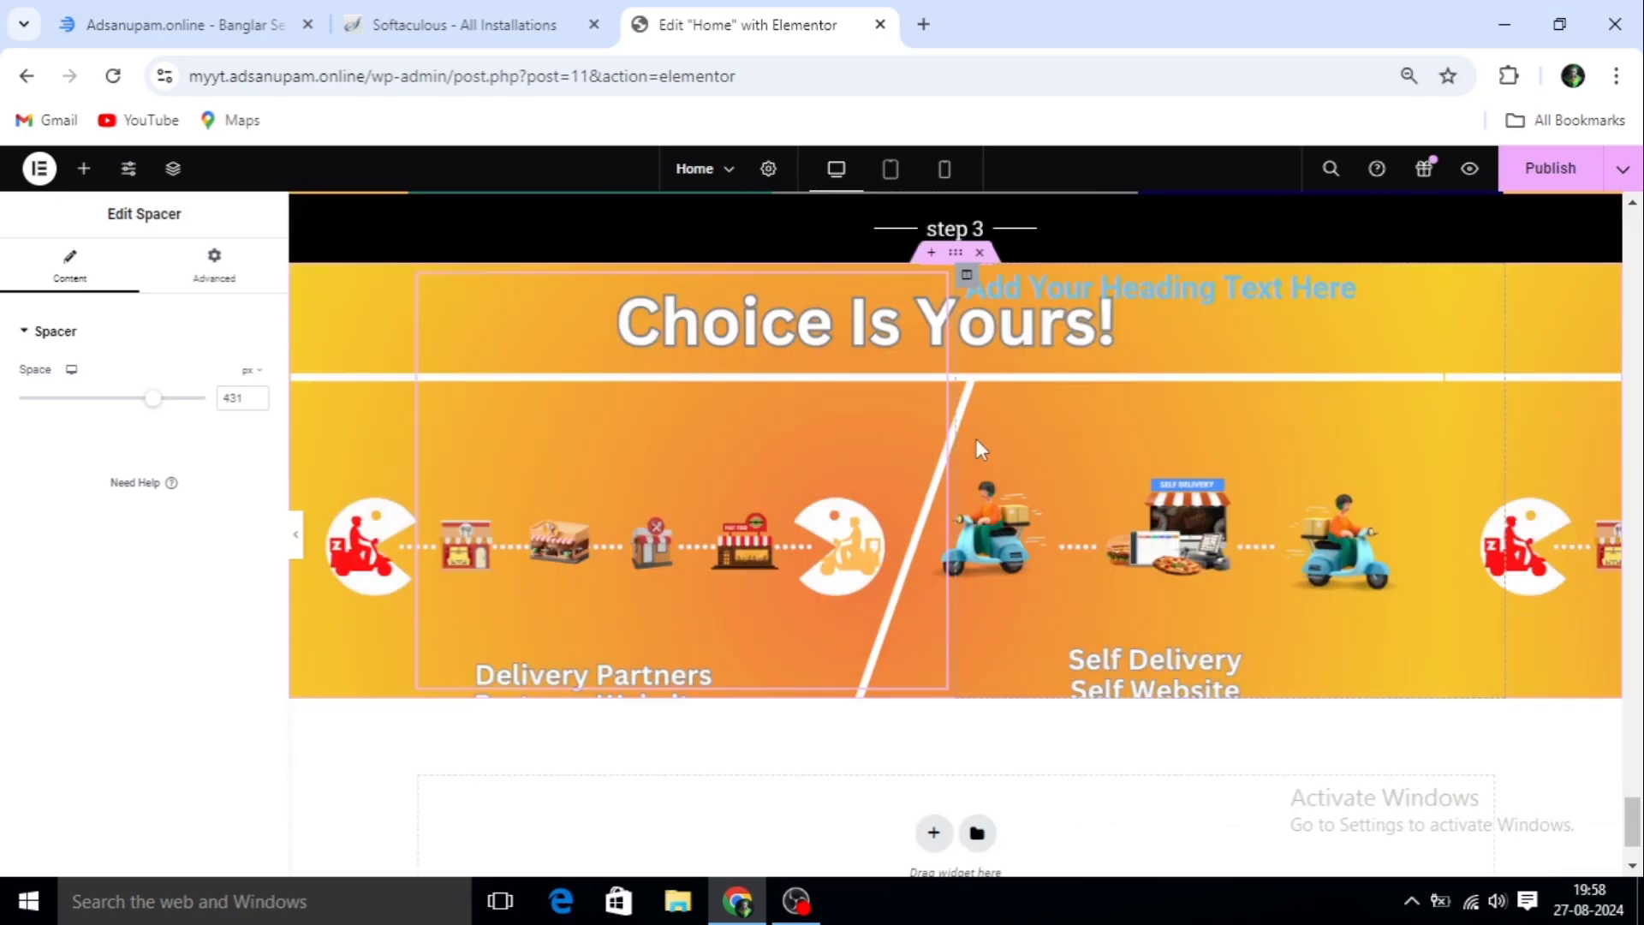
click(957, 254)
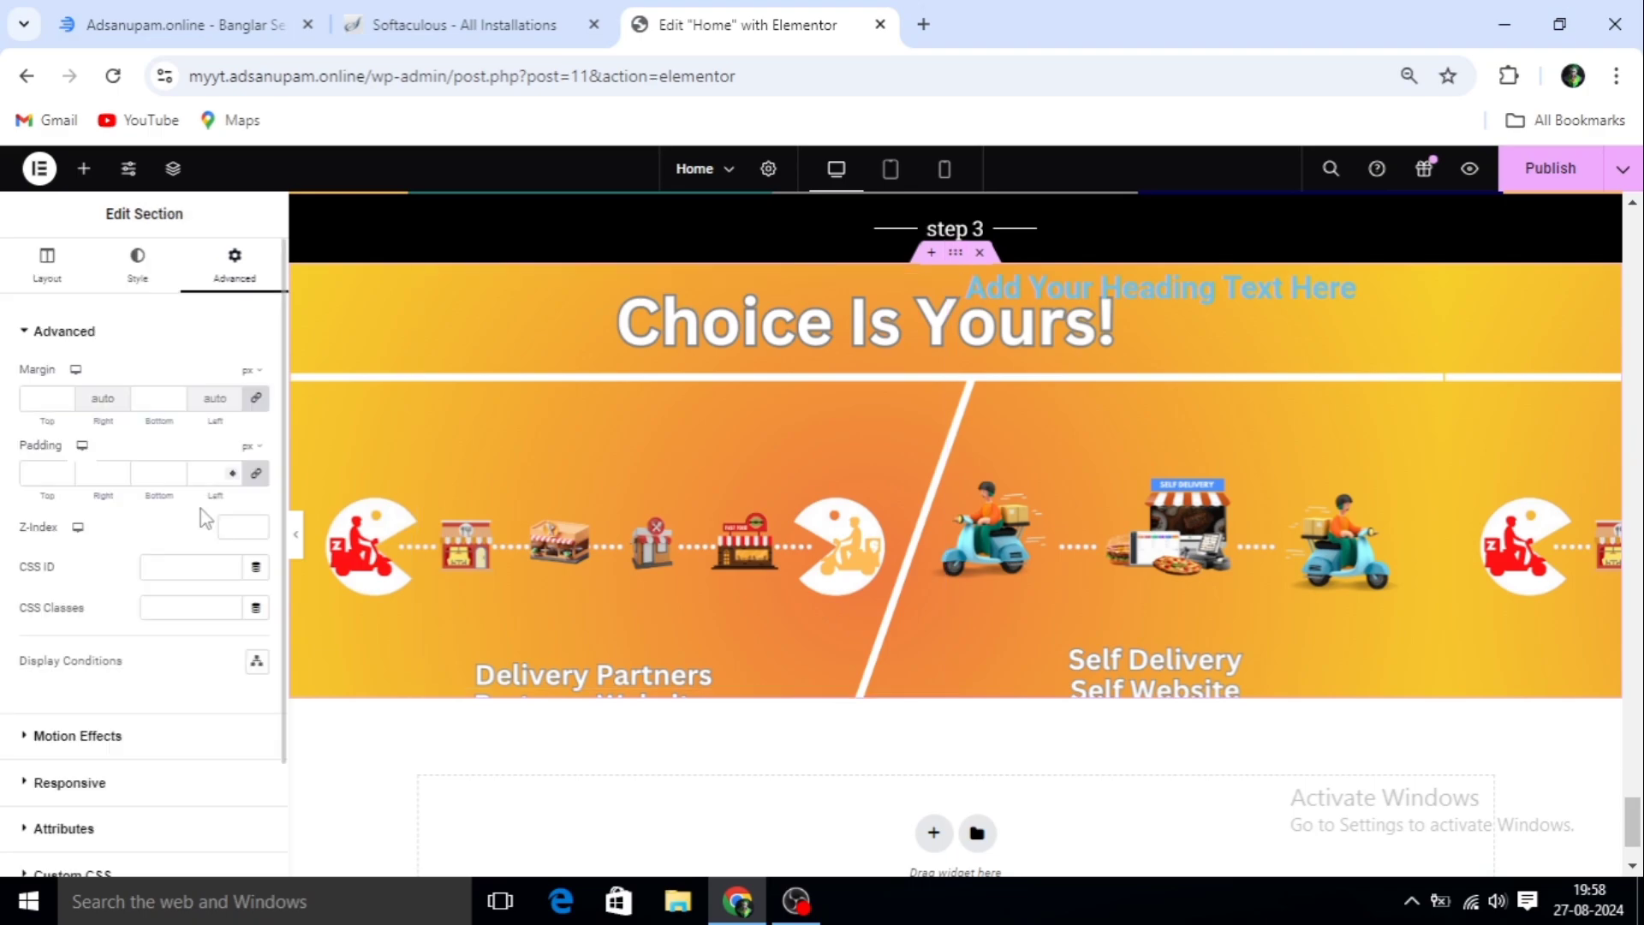
scroll(89, 773, down, 2)
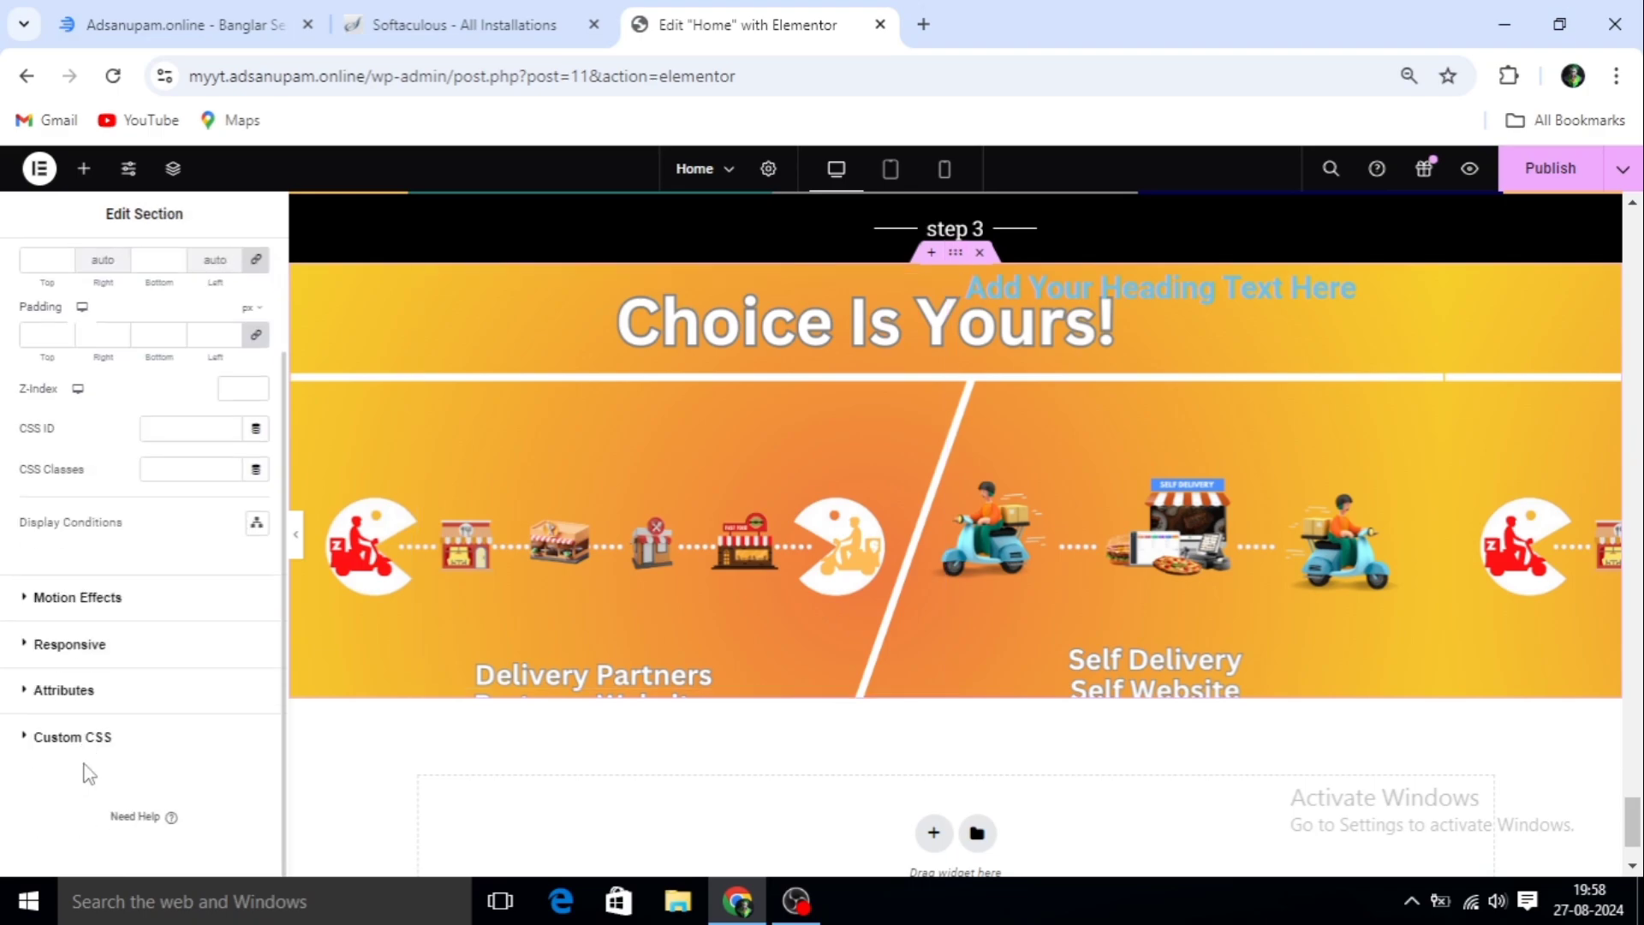
scroll(90, 773, up, 2)
scroll(89, 773, down, 2)
scroll(89, 773, up, 2)
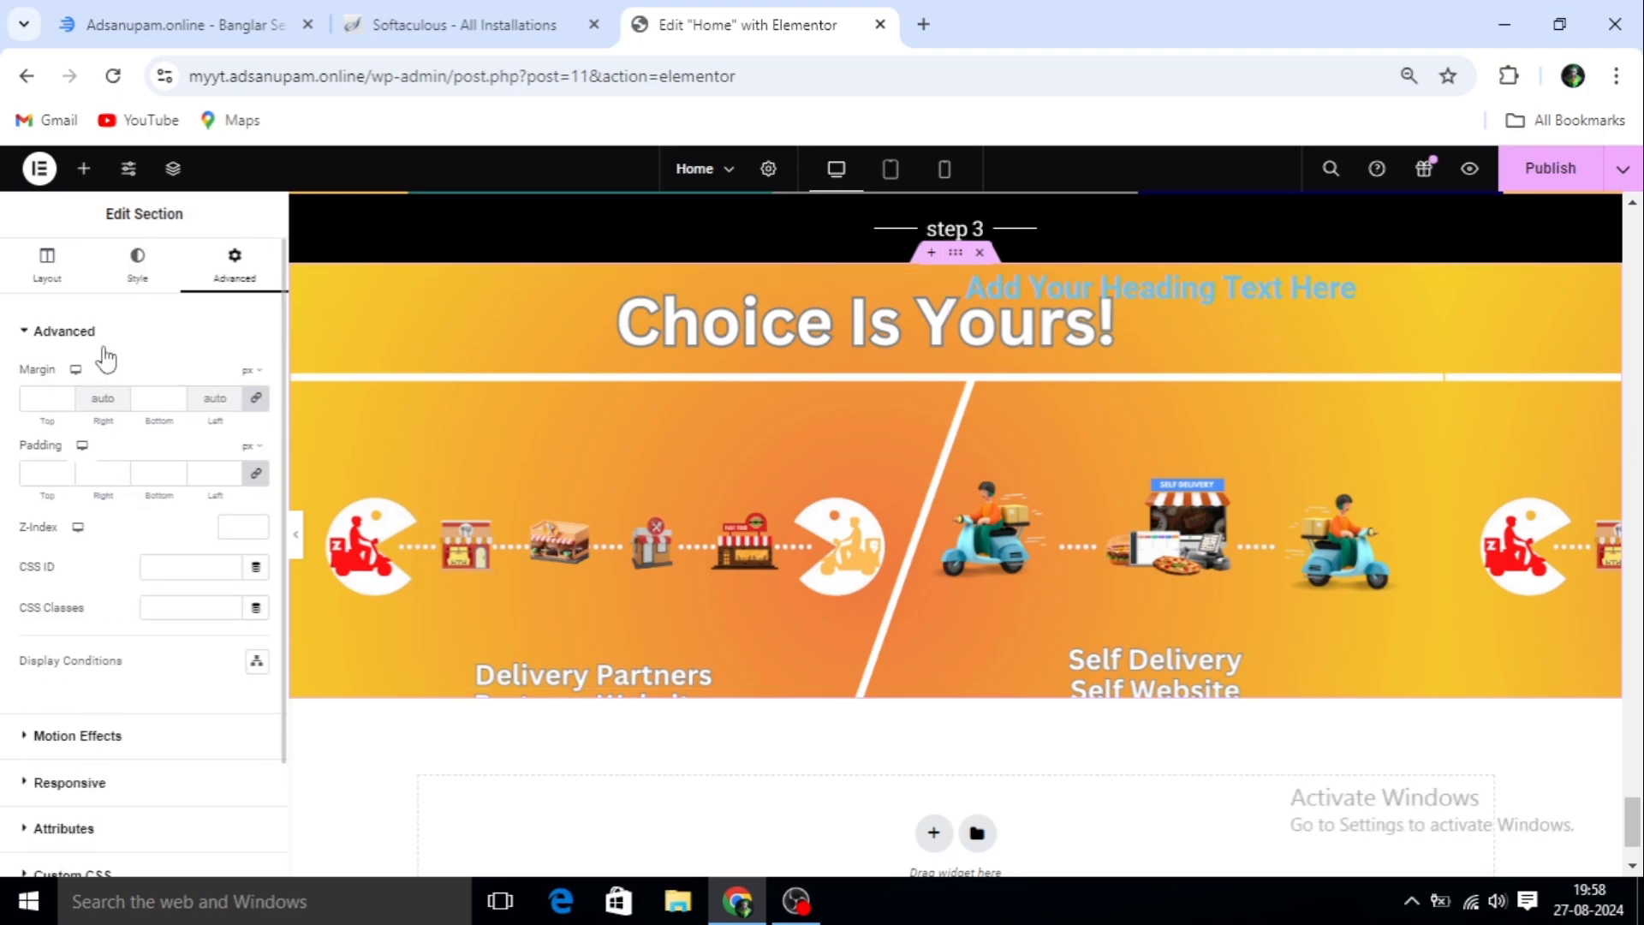
Apply a Mountains shape divider to the top edge of the image-background section
click(136, 284)
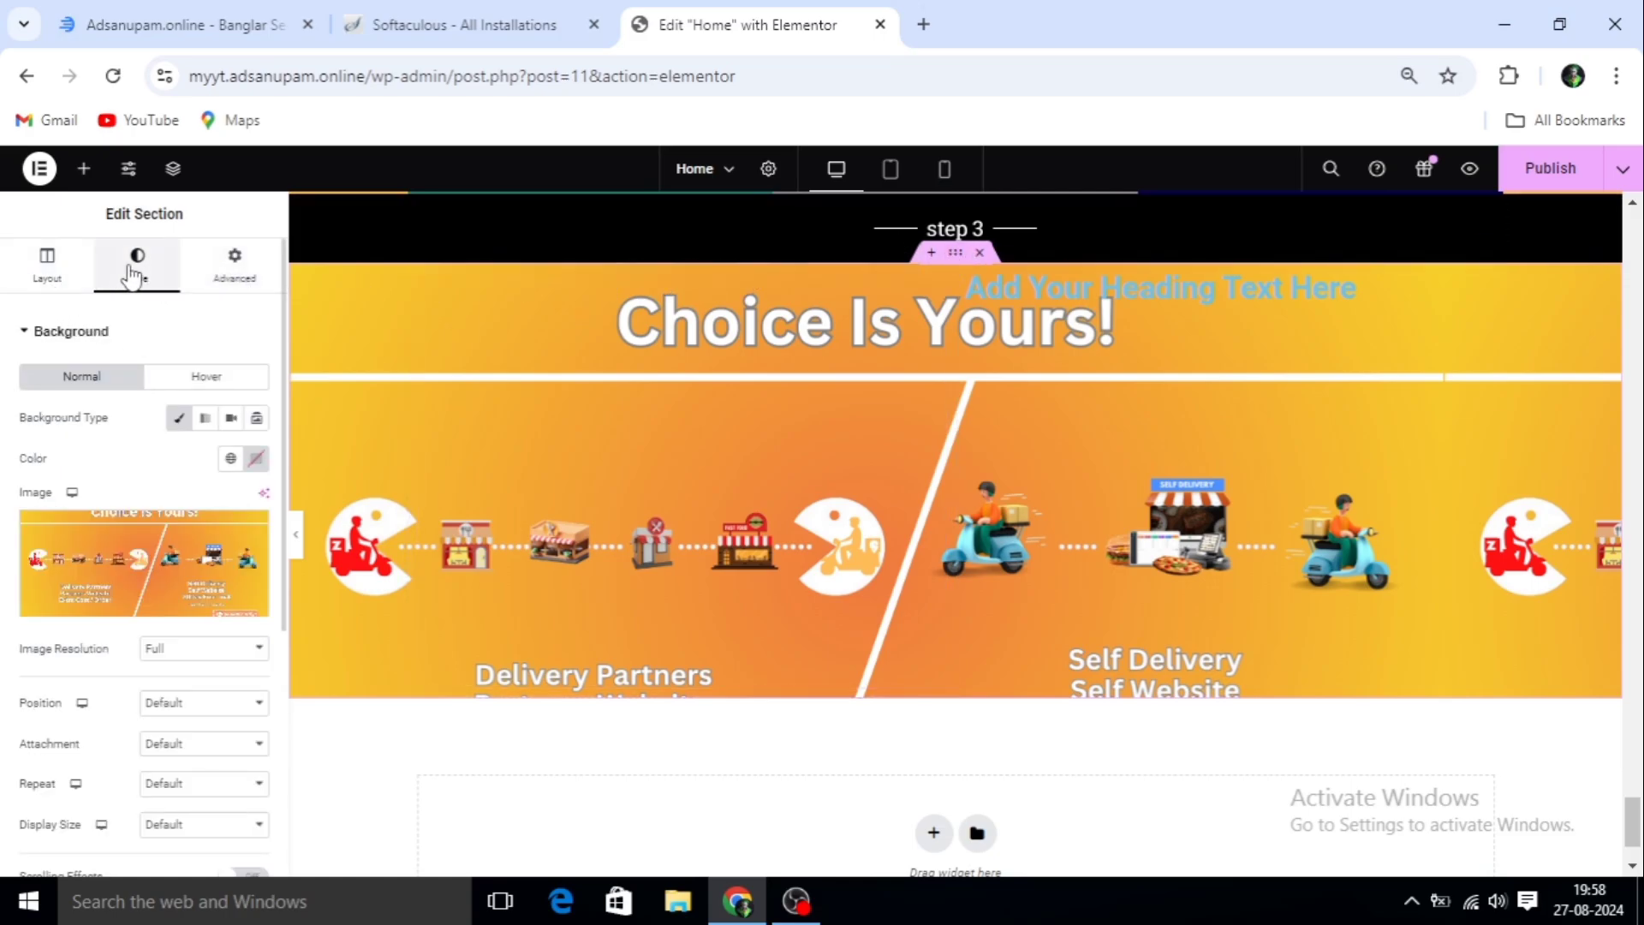
scroll(130, 548, down, 3)
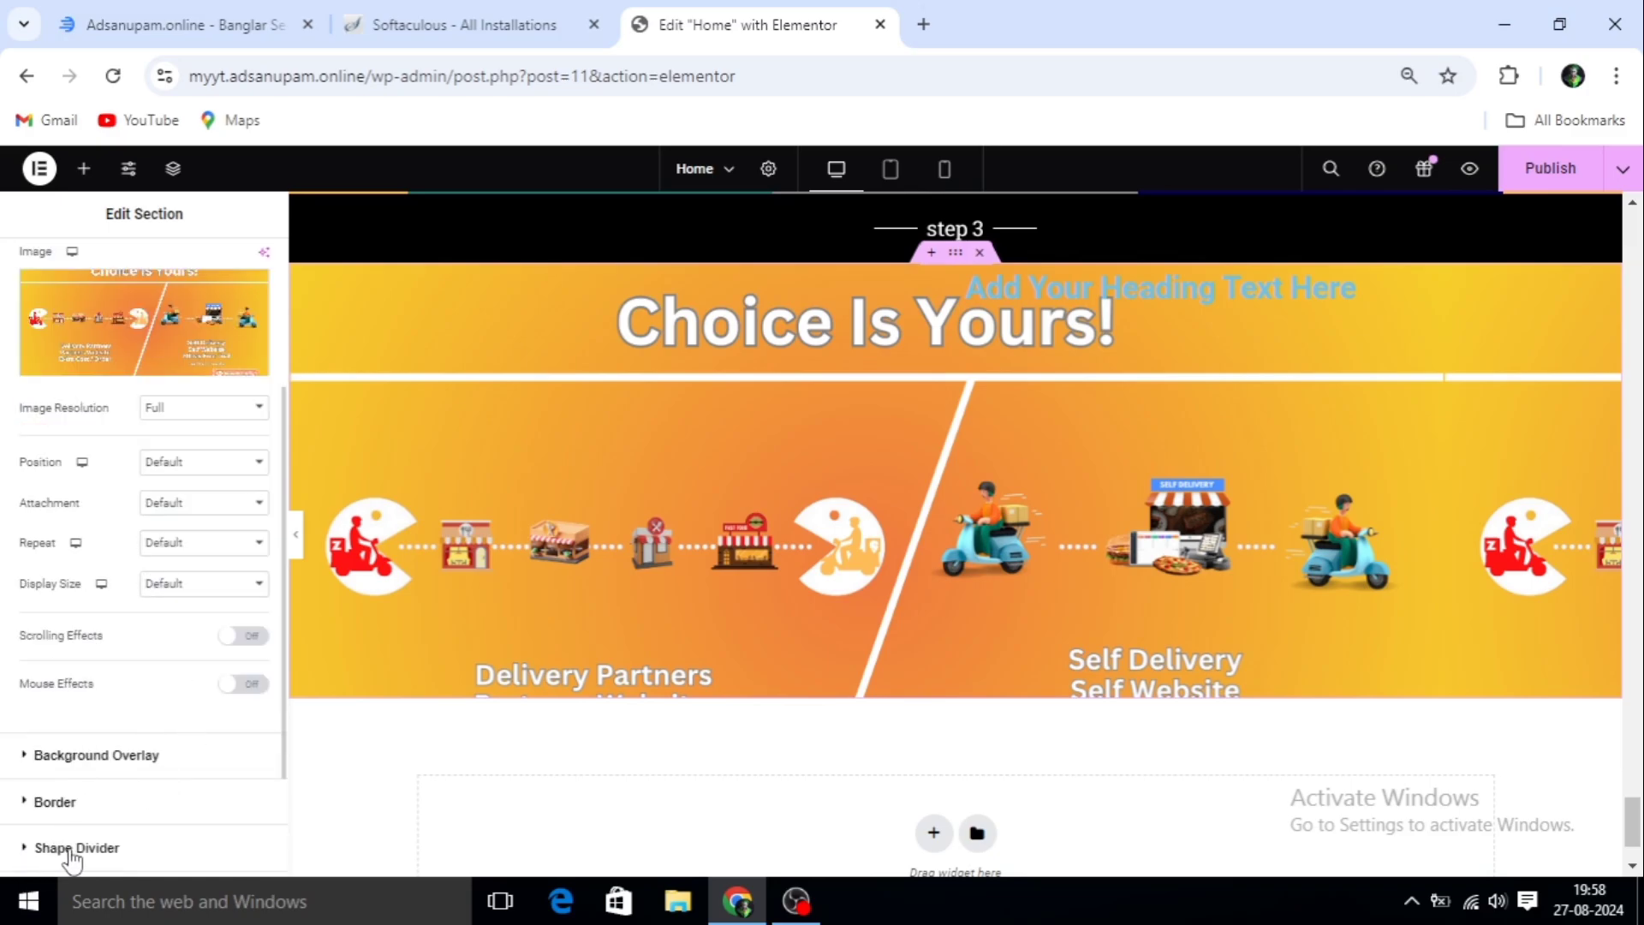
scroll(85, 848, down, 2)
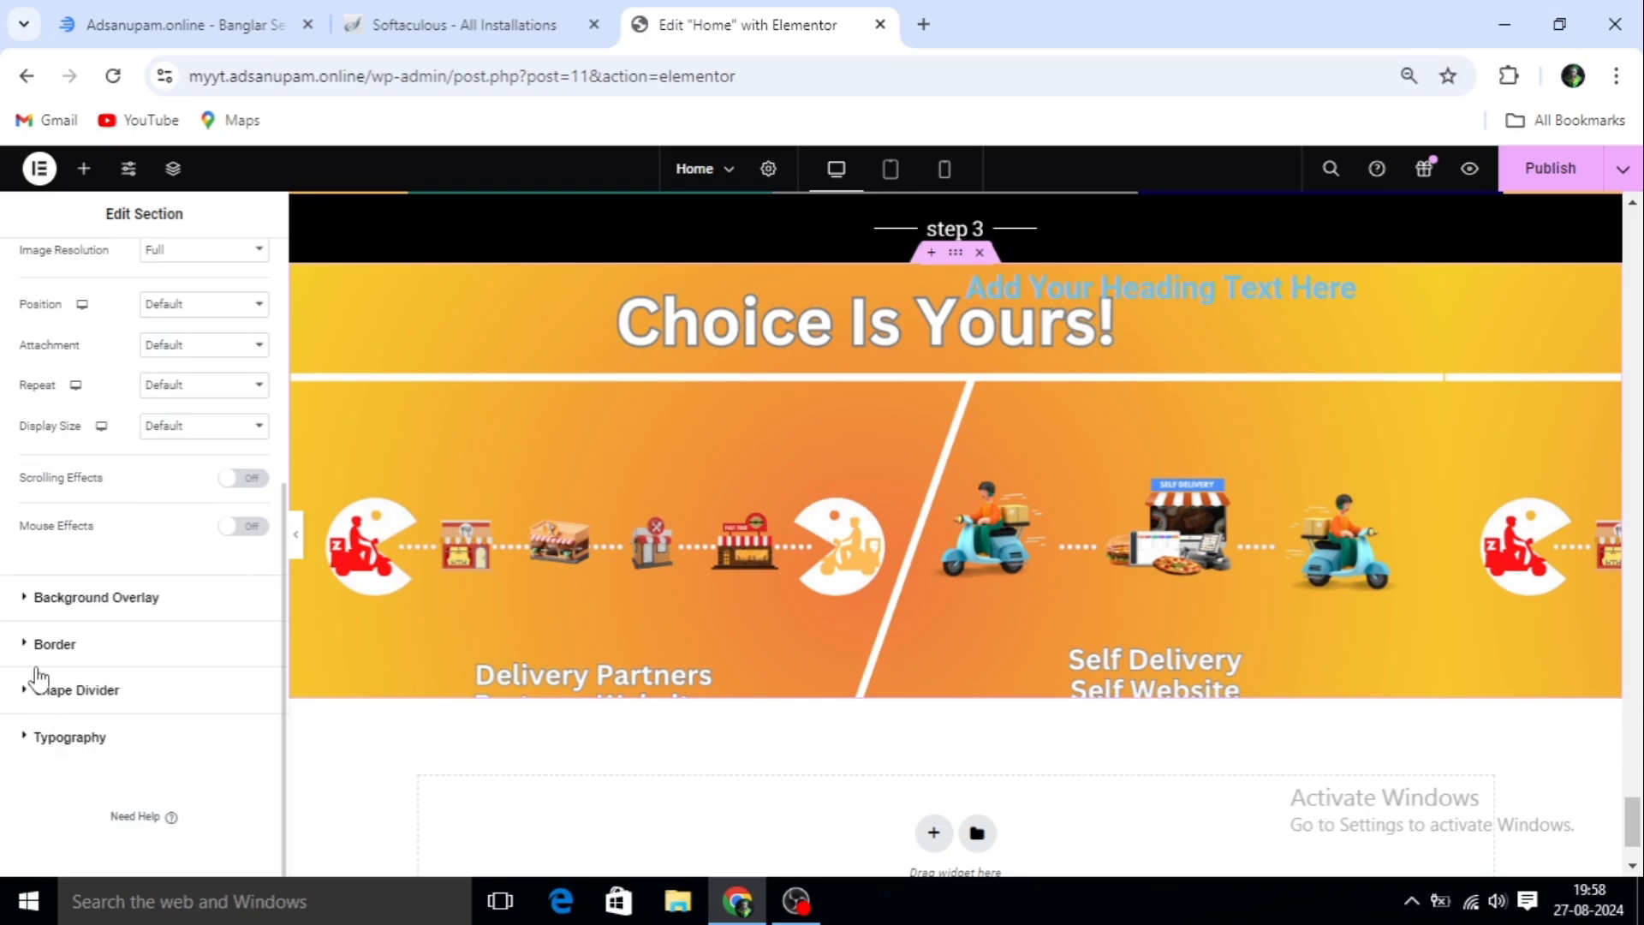
scroll(56, 713, up, 1)
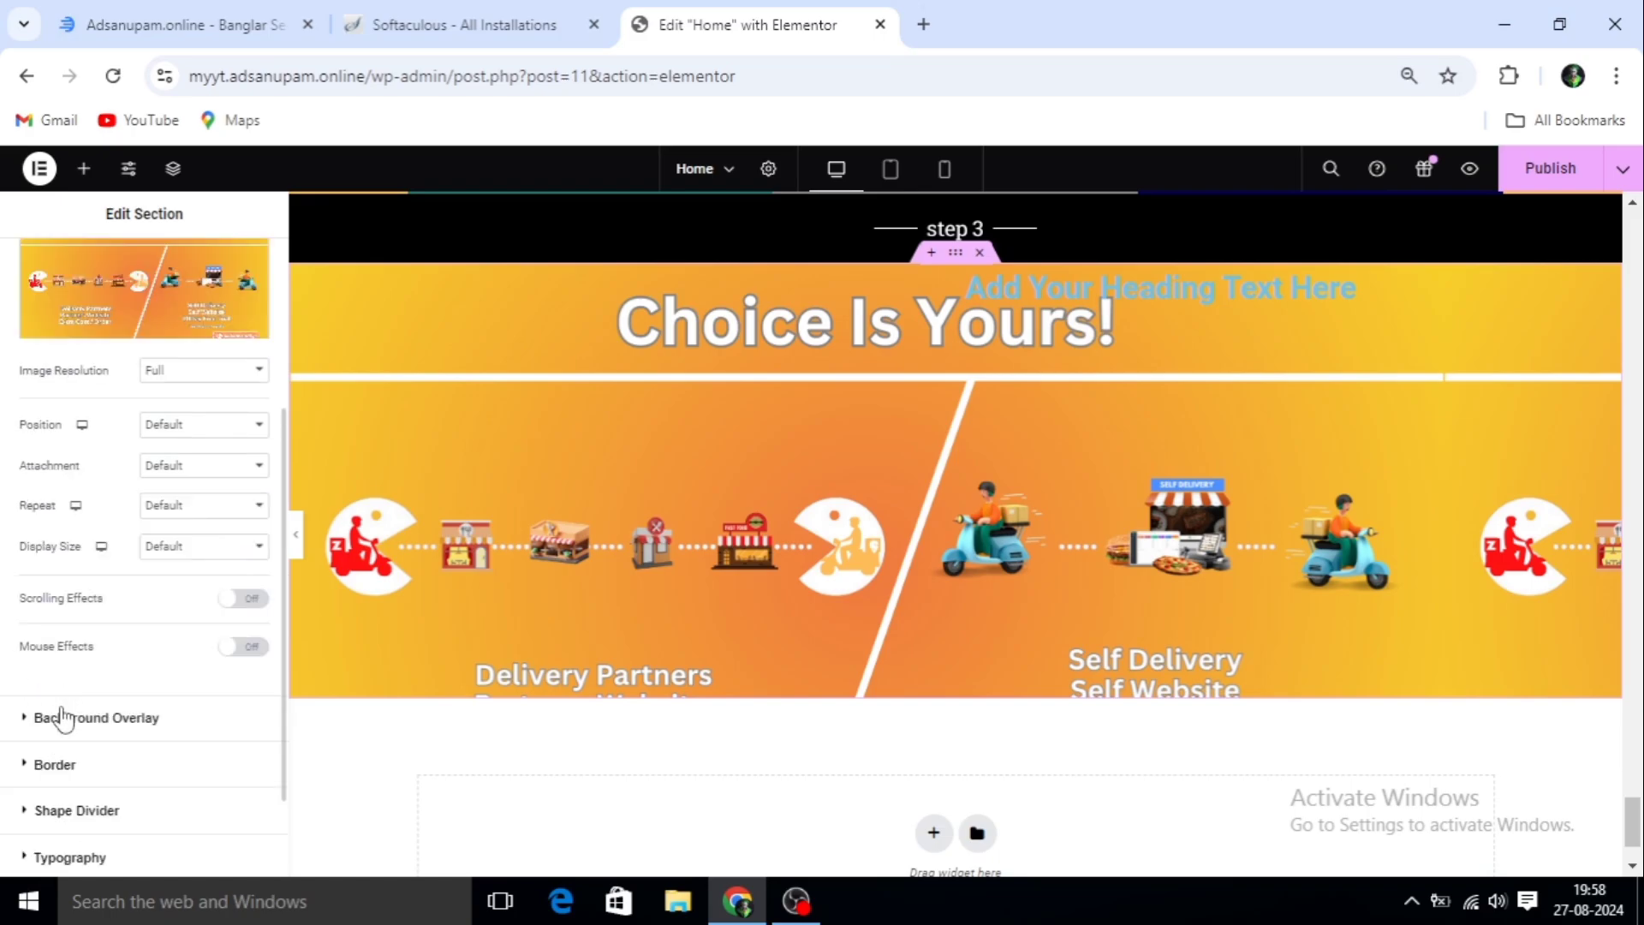
click(177, 807)
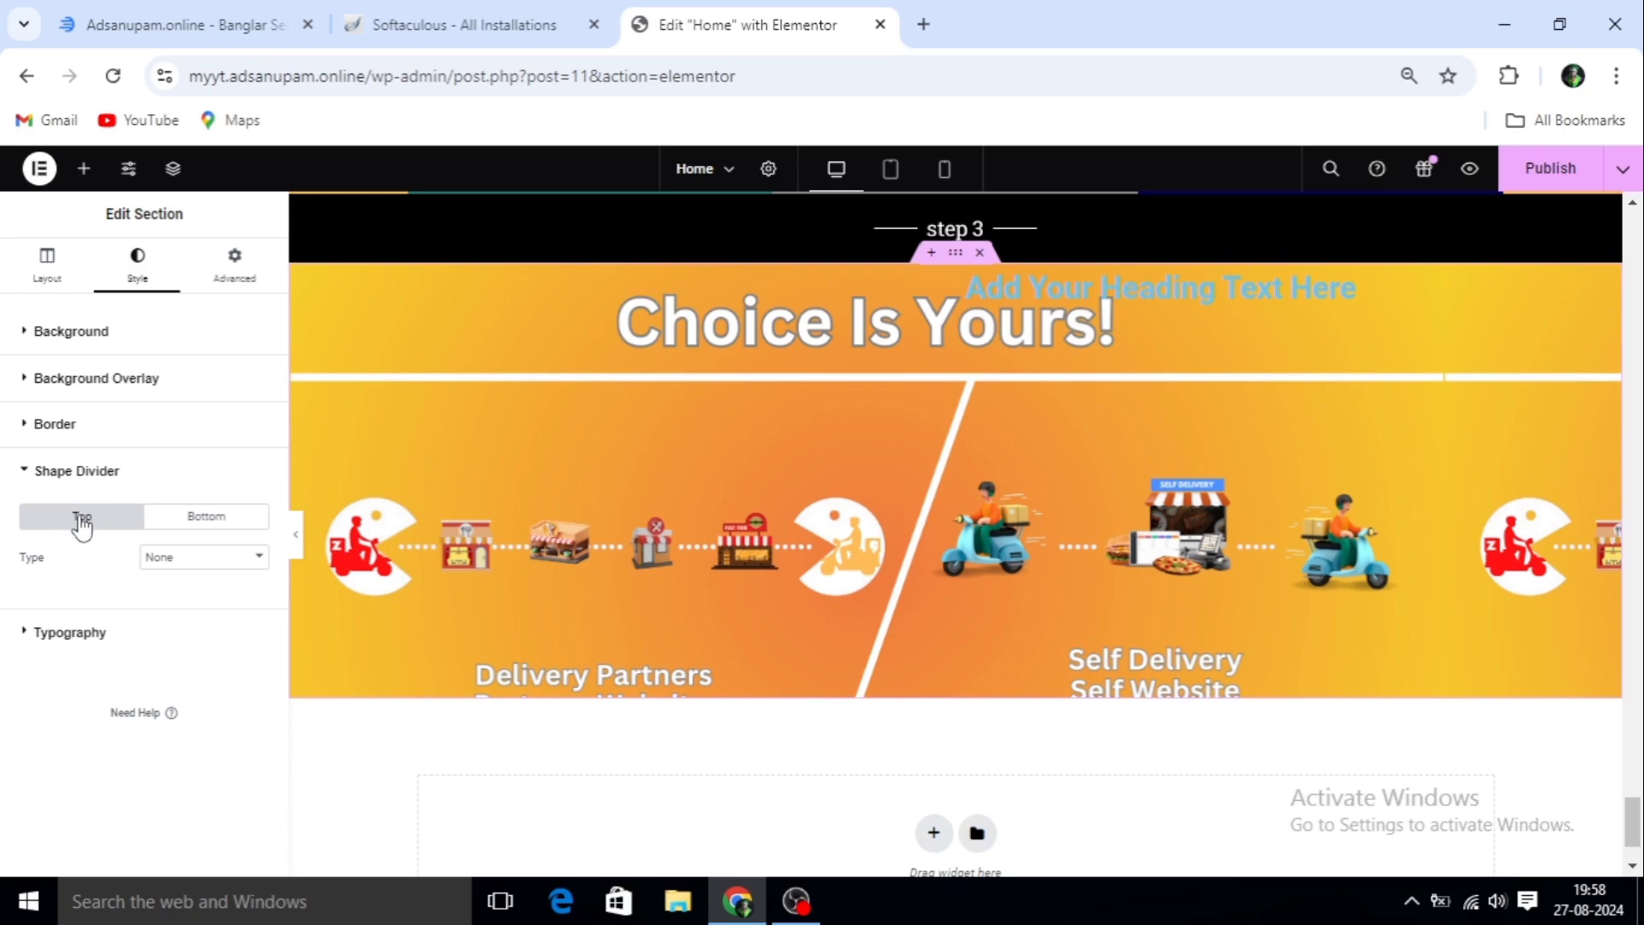
click(261, 563)
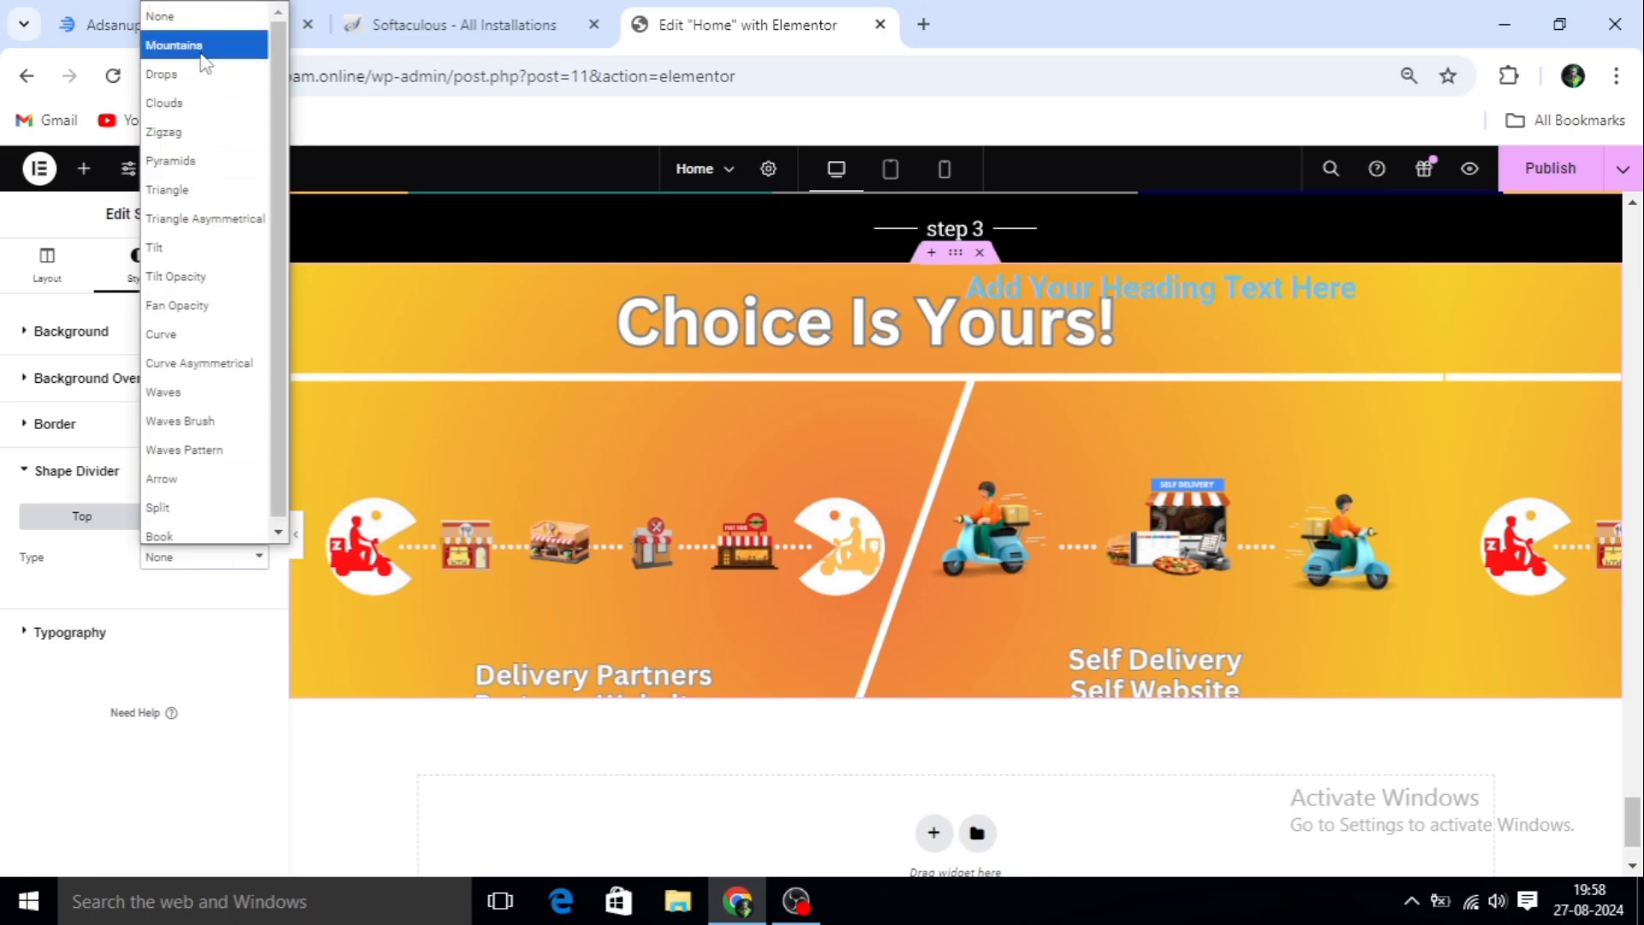
click(204, 46)
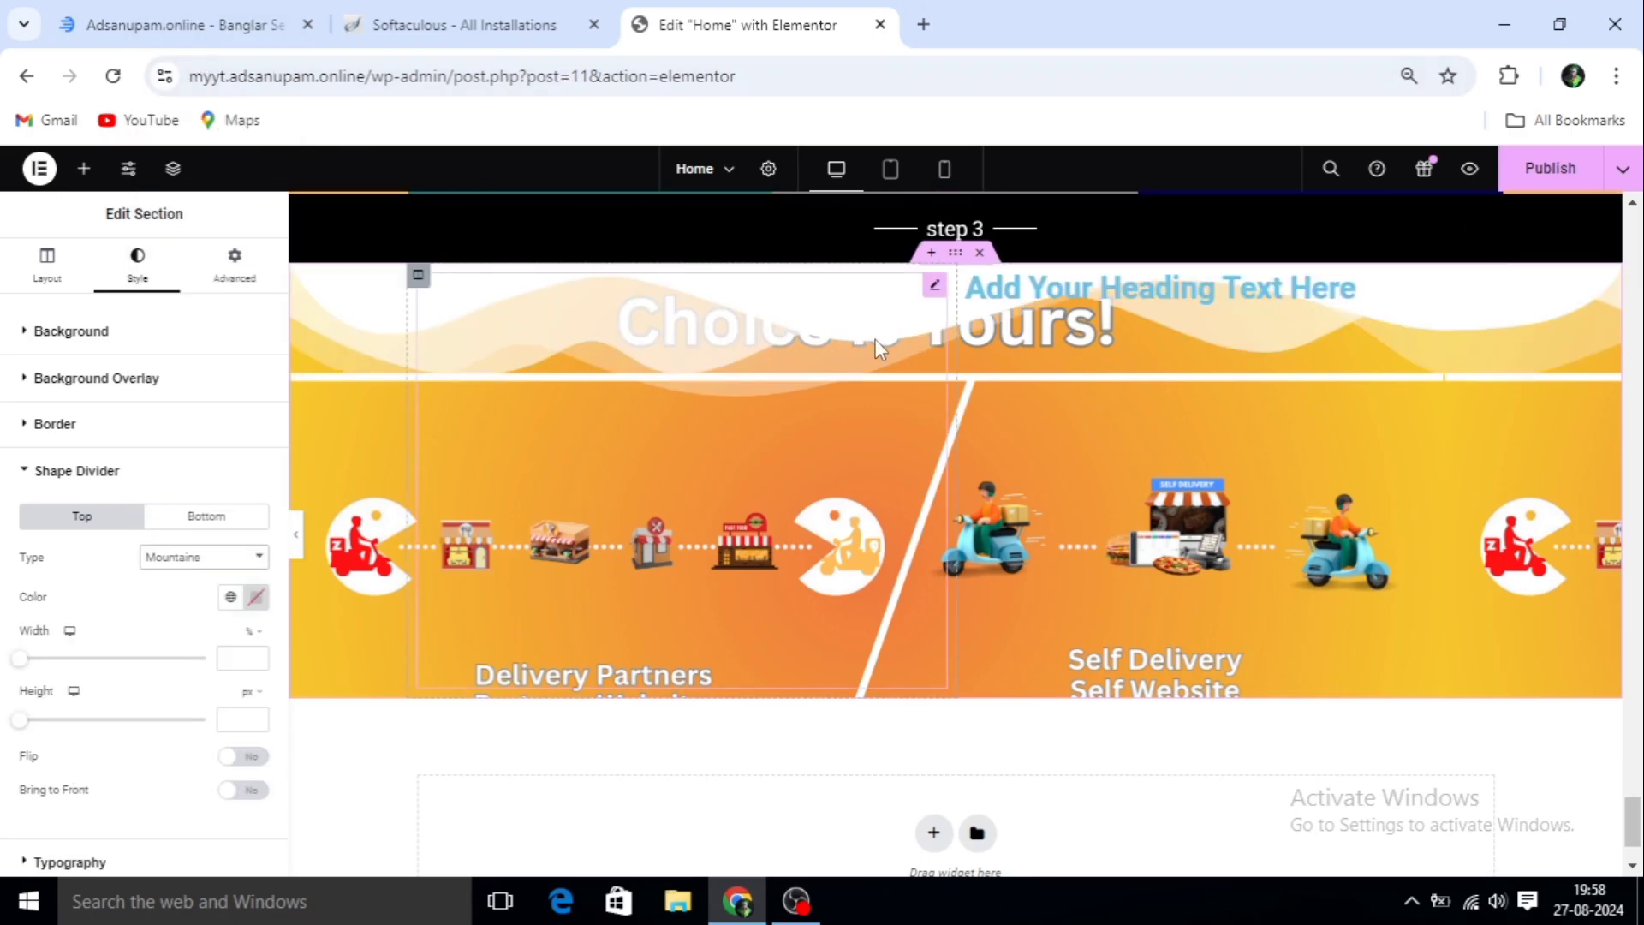
Add a Drops shape divider to the bottom edge of the image-background section
click(206, 516)
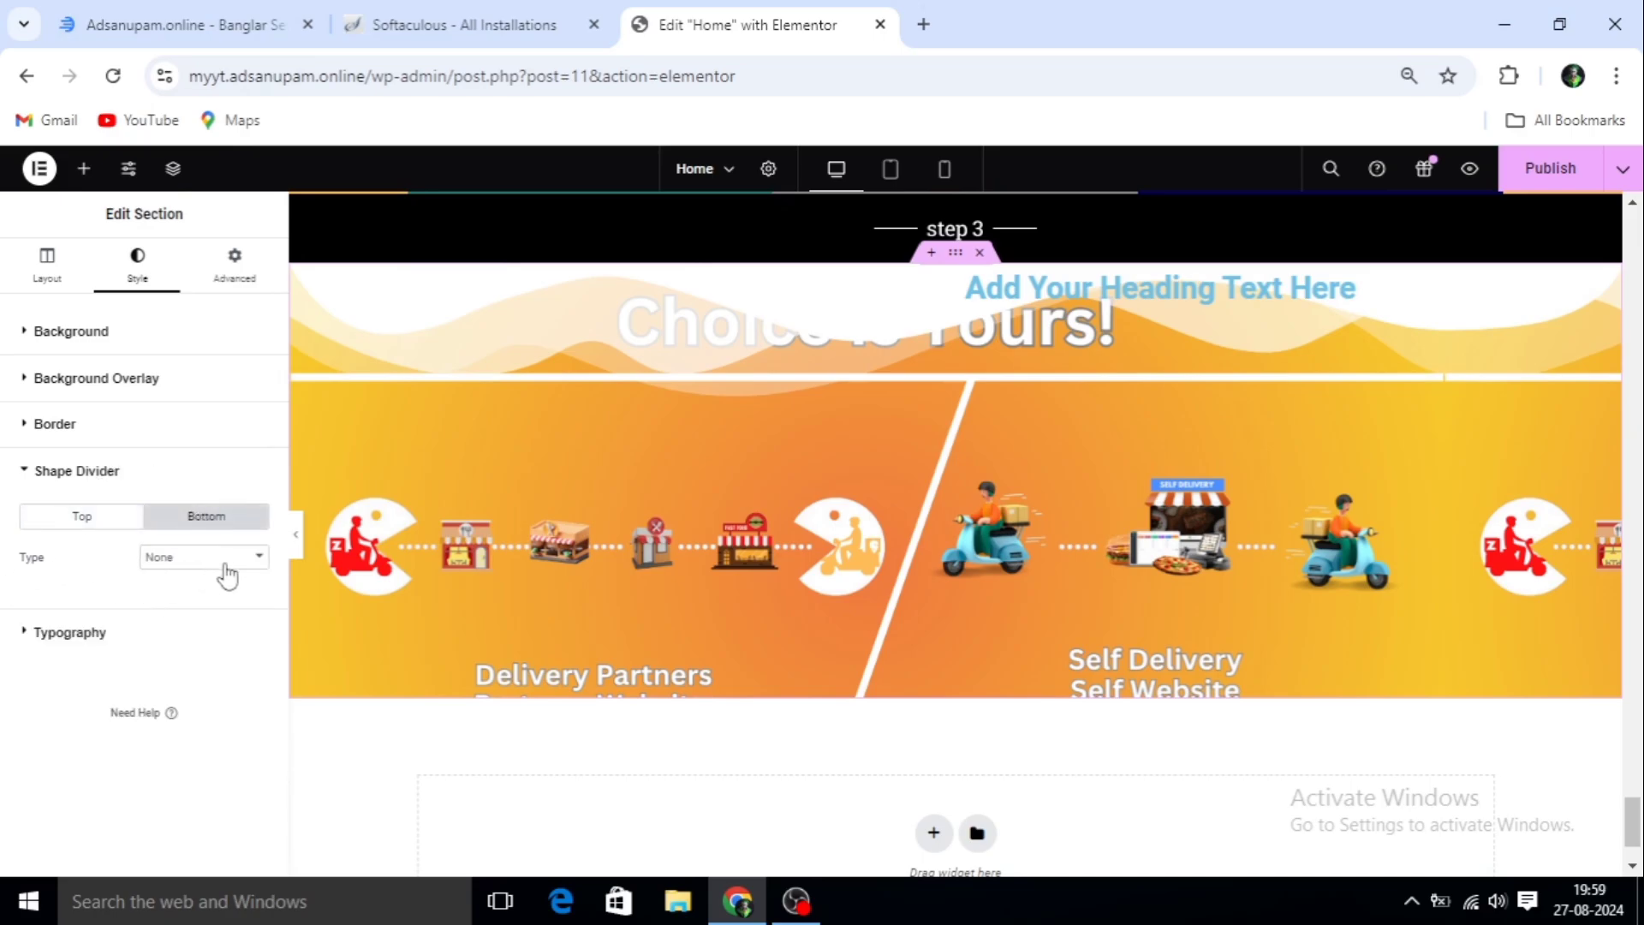
click(259, 561)
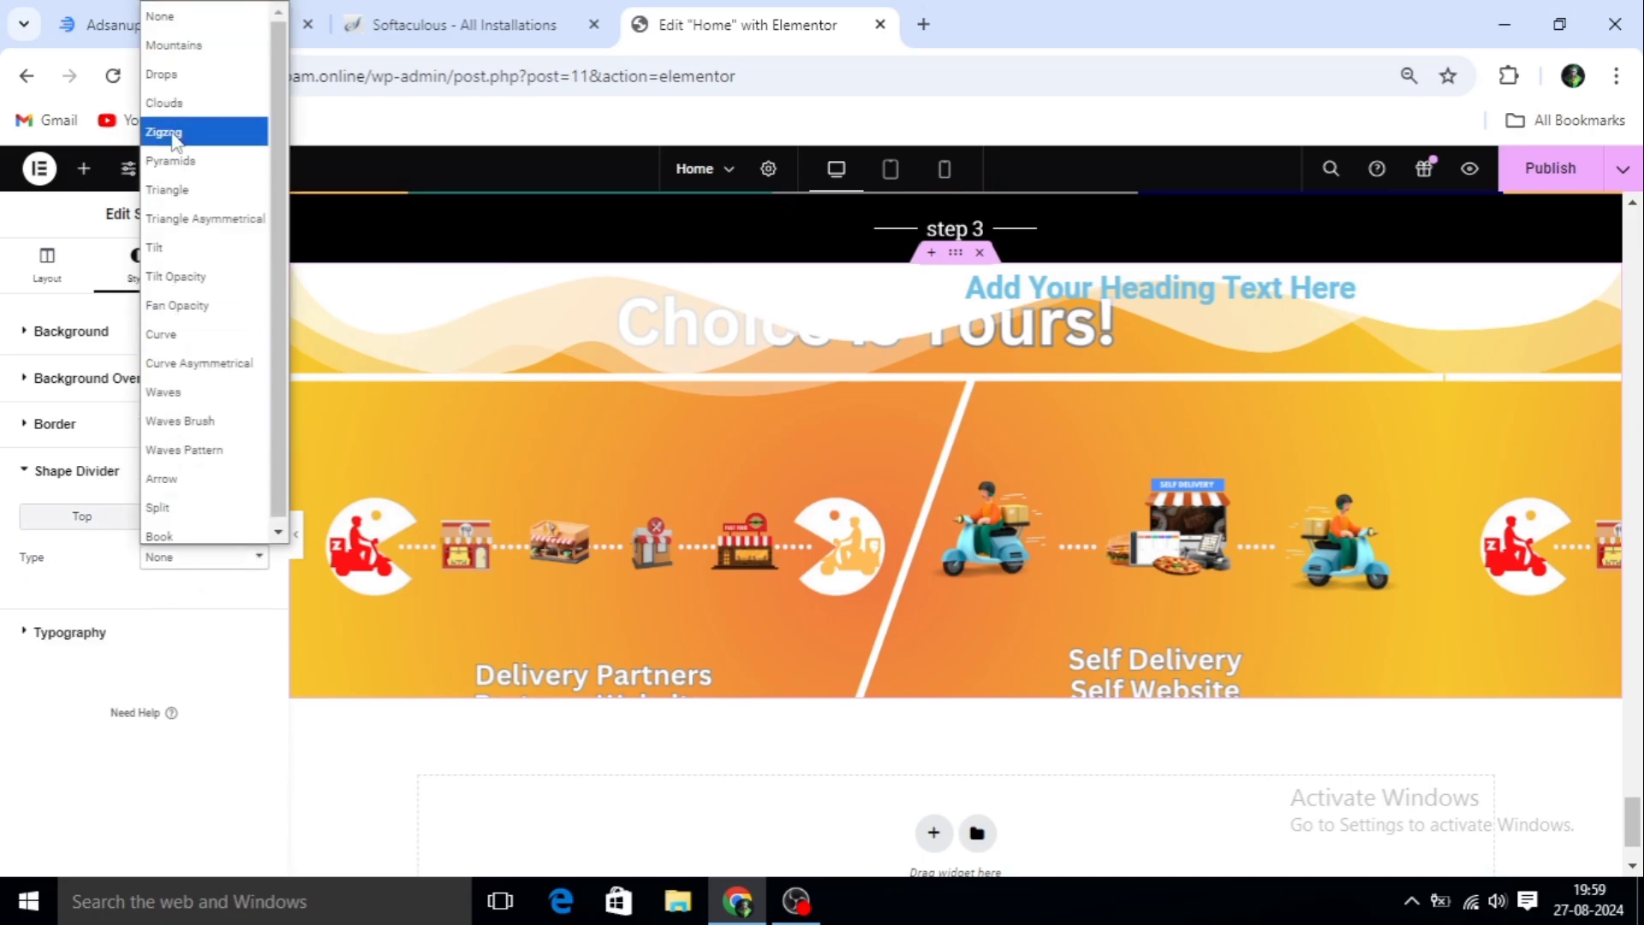
click(167, 74)
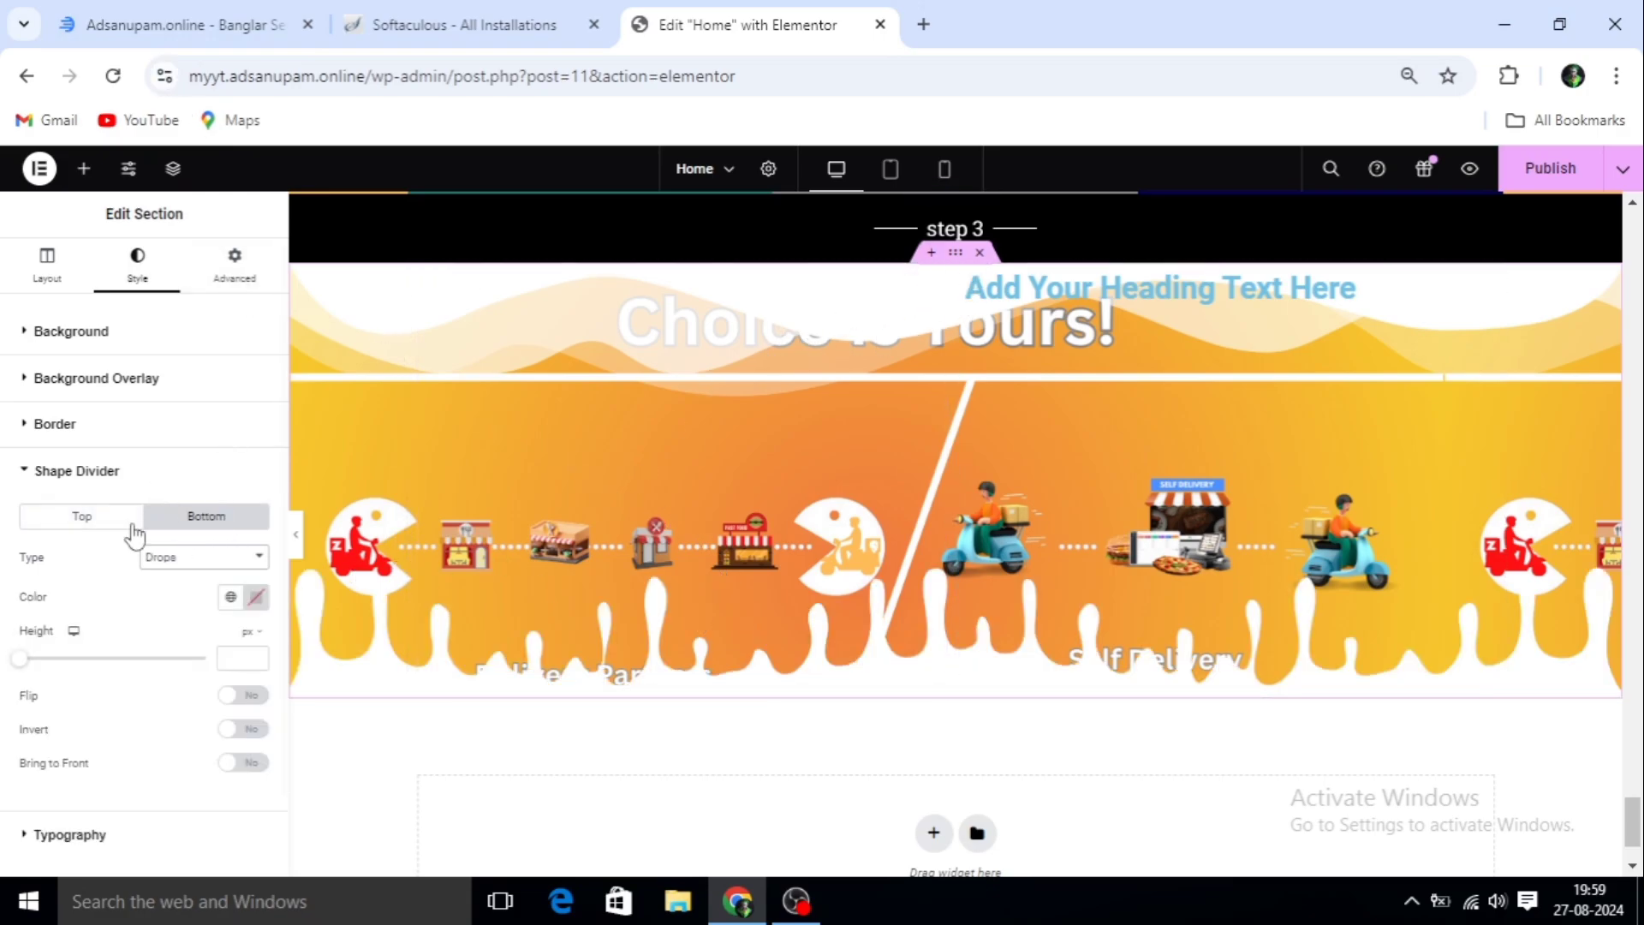
Change the section's top shape divider type to Drops and review both divider edges on the page
click(79, 520)
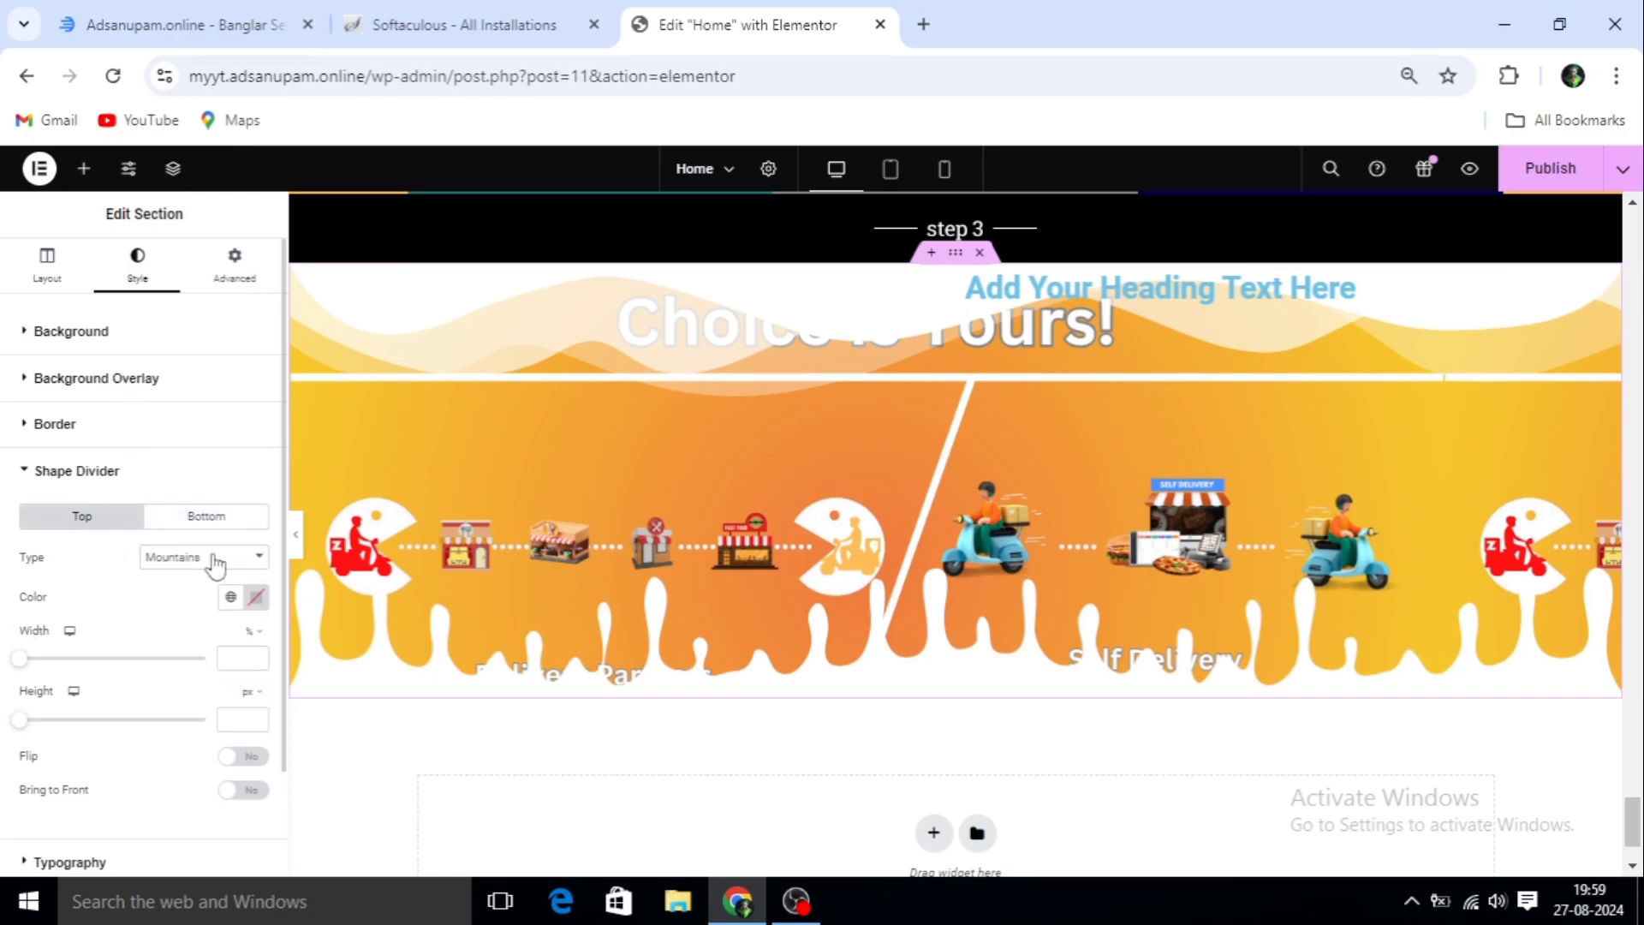
click(257, 557)
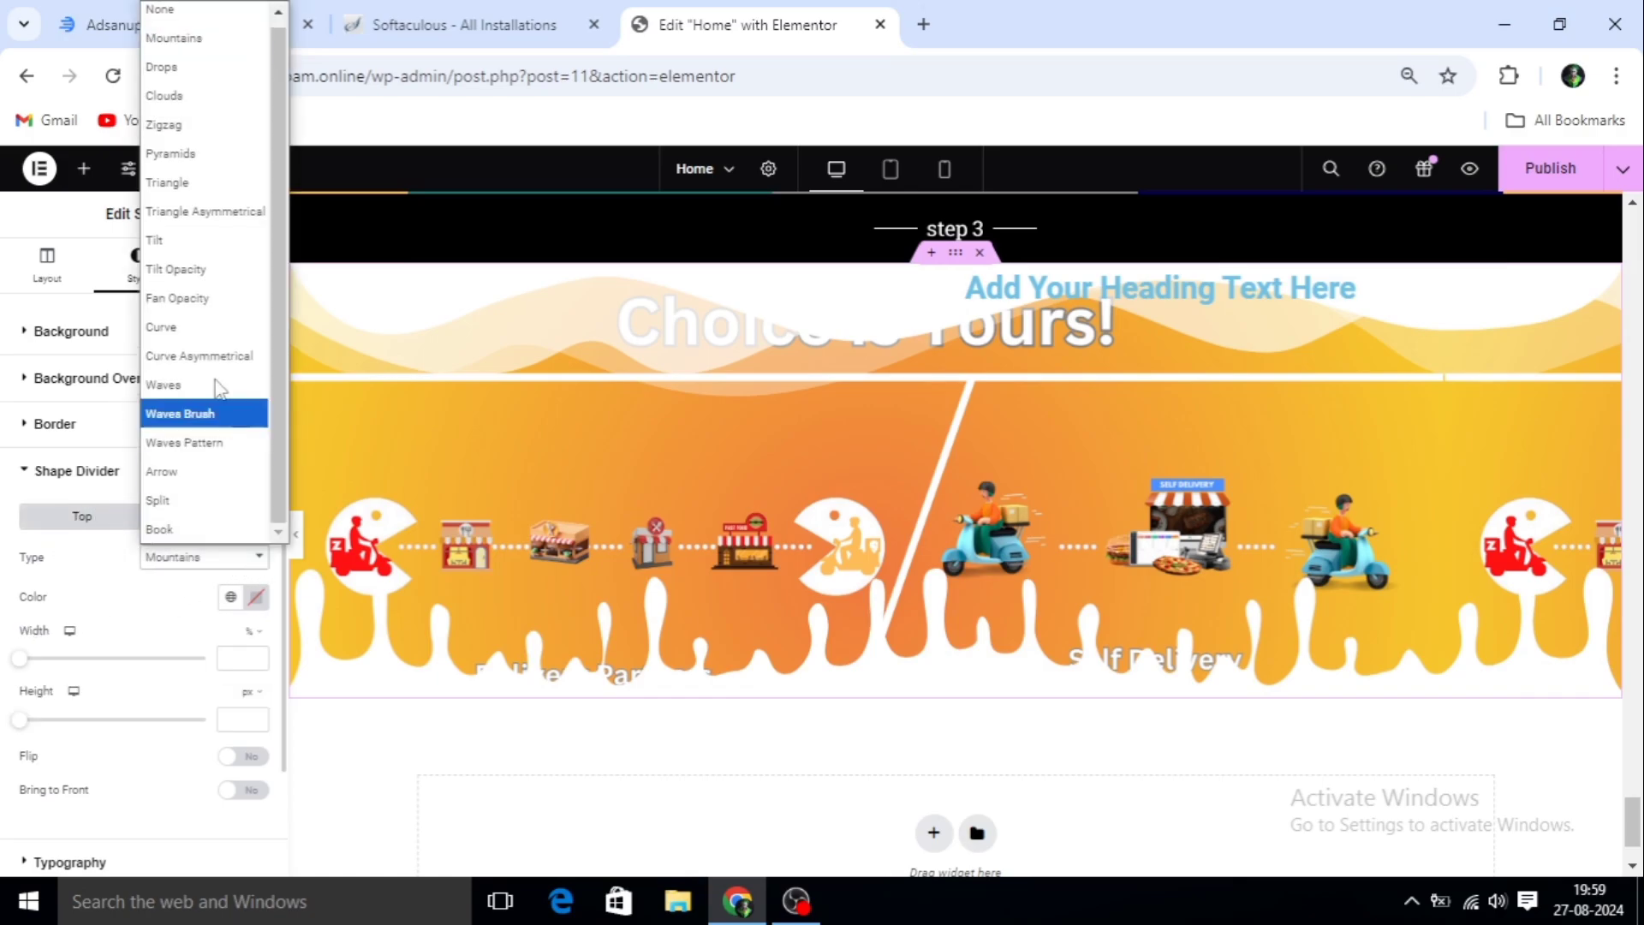
click(179, 69)
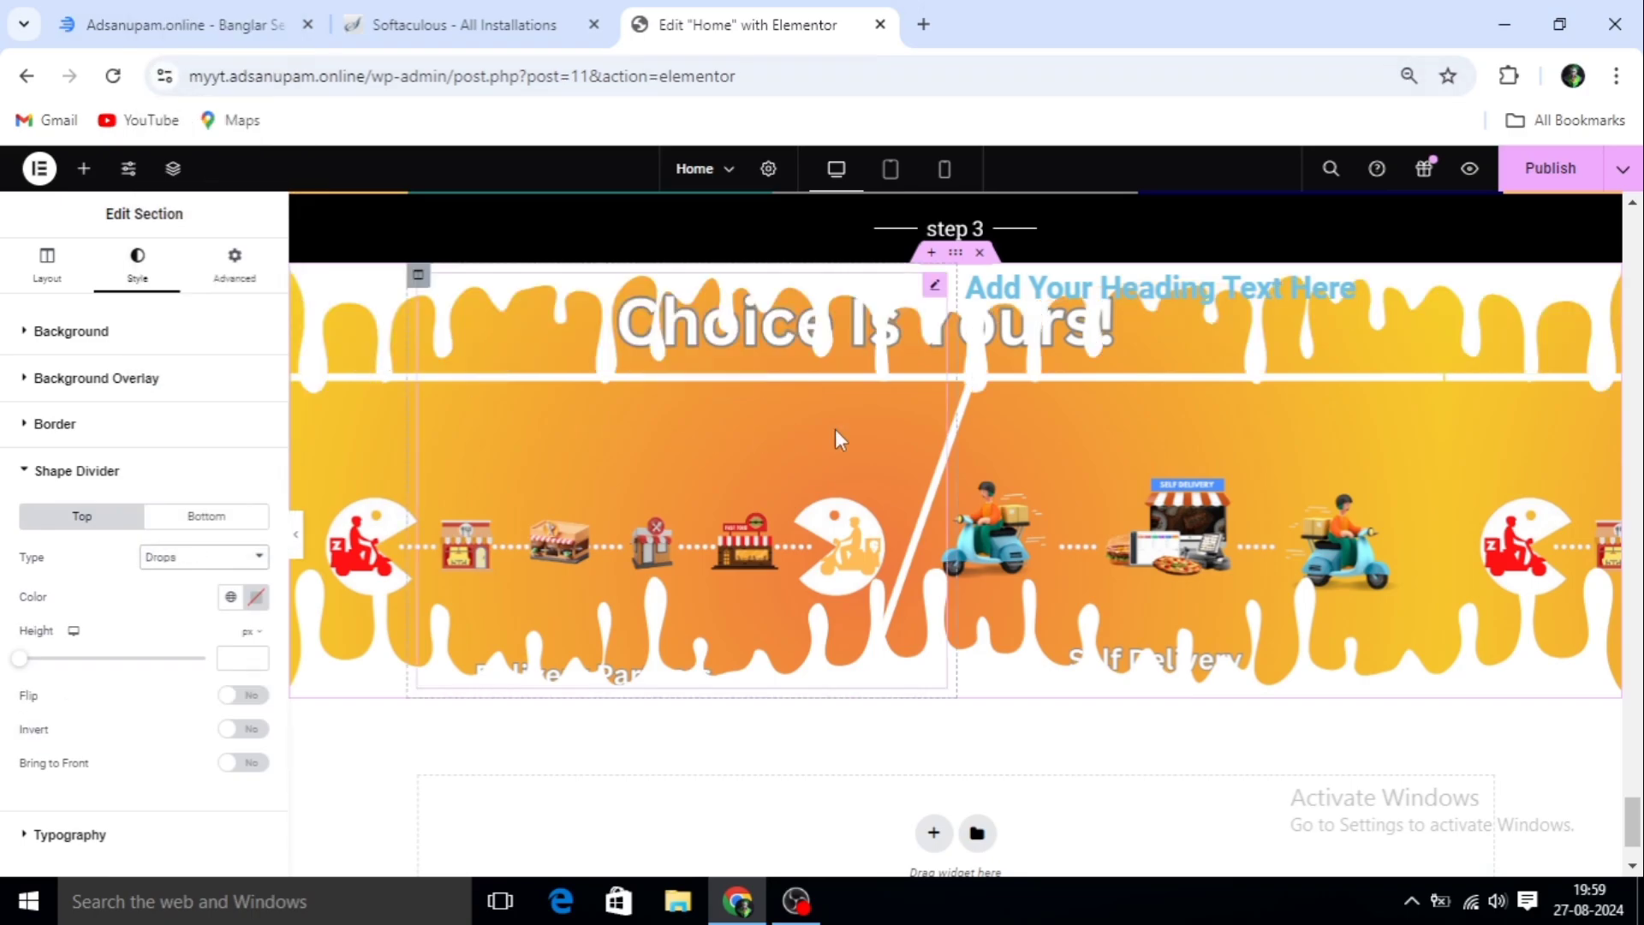
scroll(799, 486, up, 5)
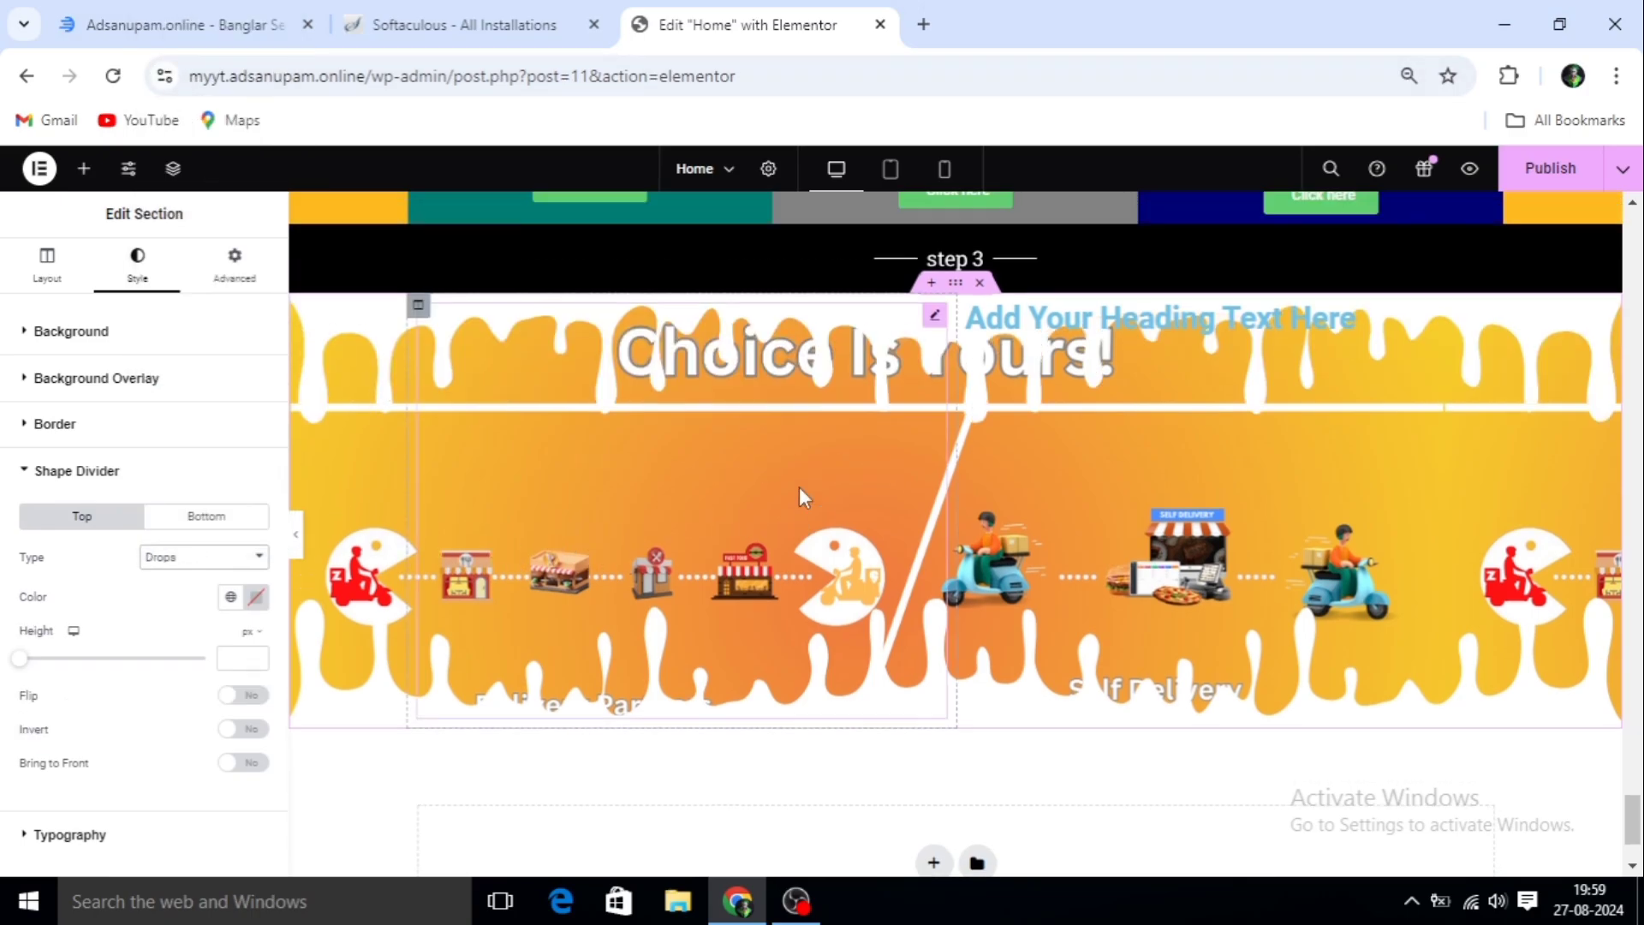
scroll(803, 490, down, 6)
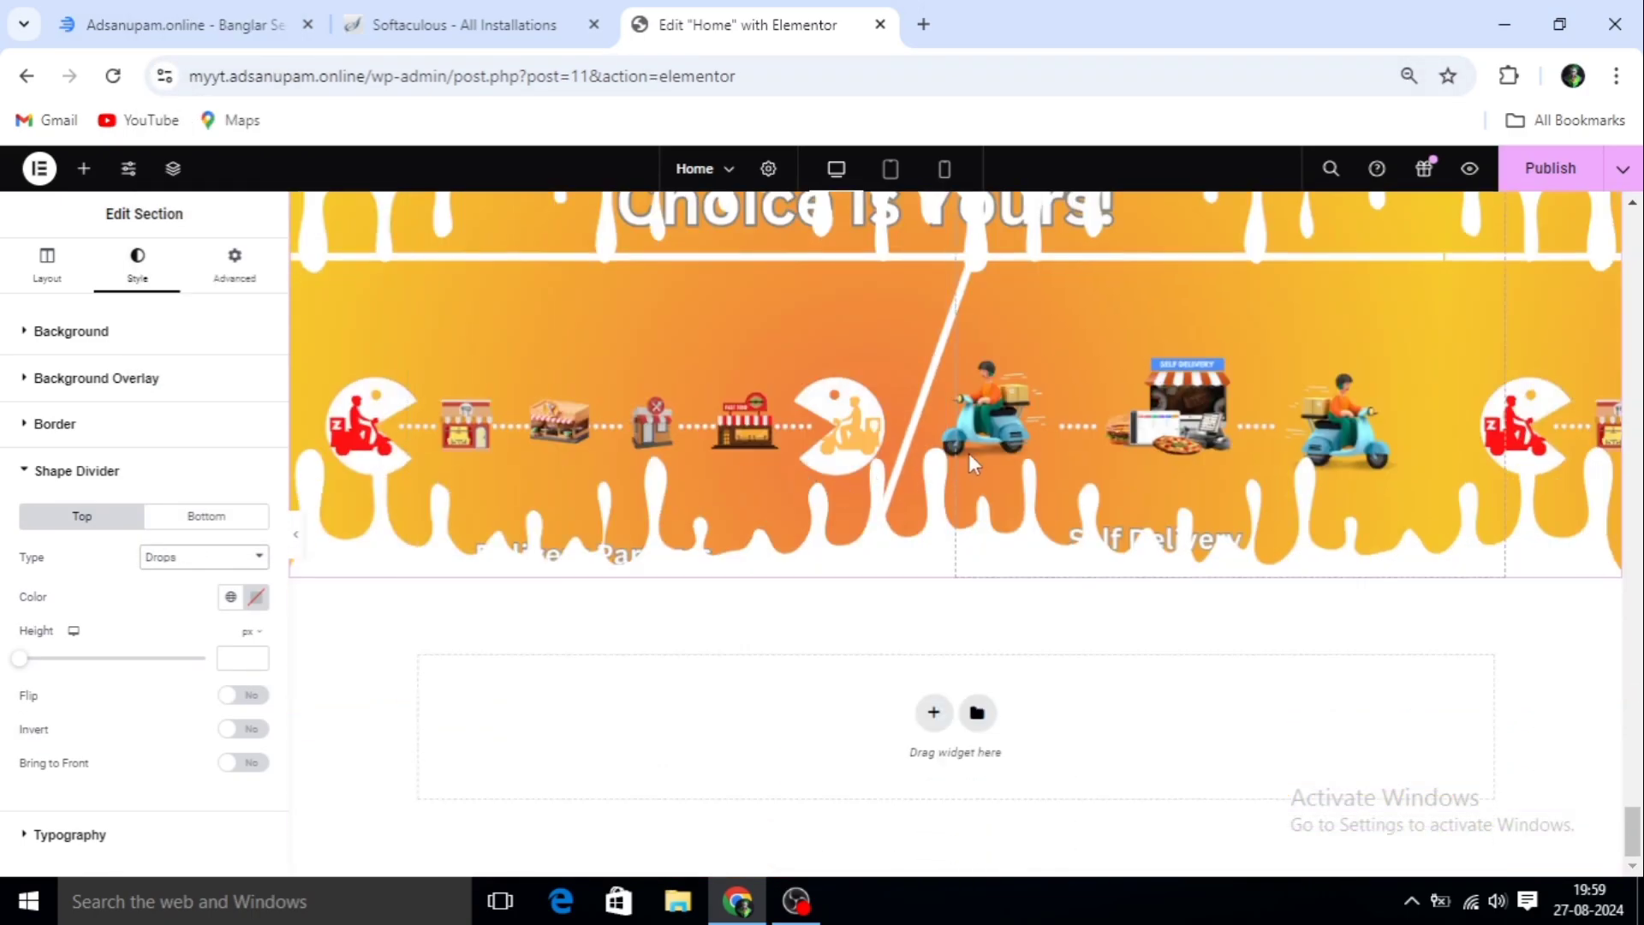
scroll(969, 454, up, 1)
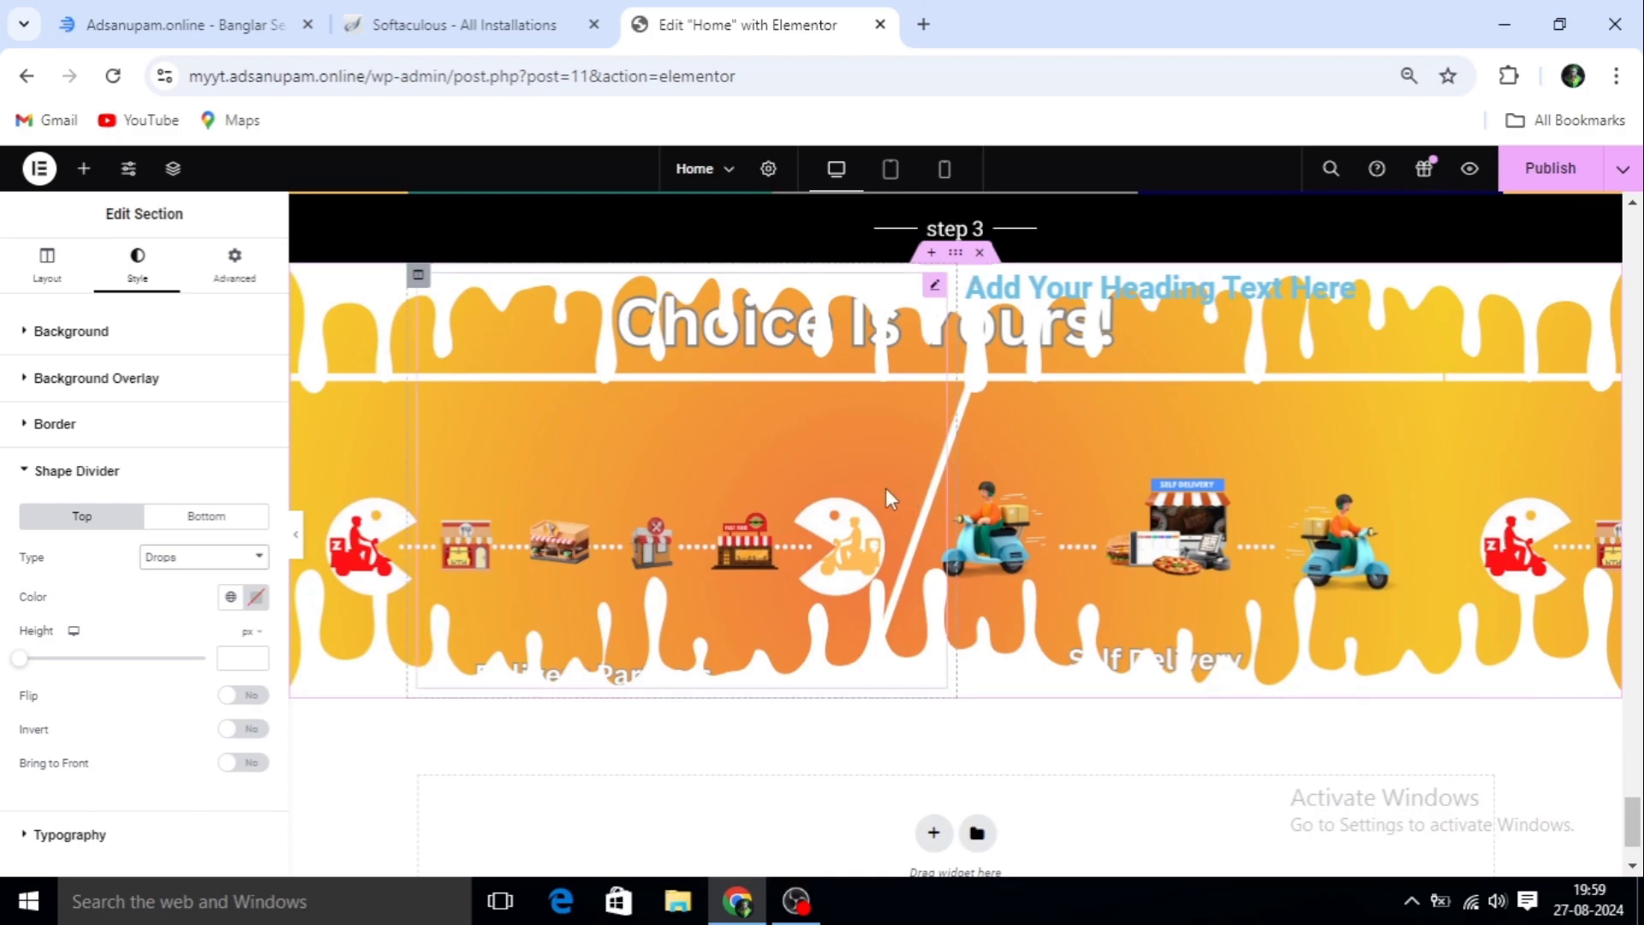
scroll(885, 486, up, 1)
scroll(169, 587, down, 1)
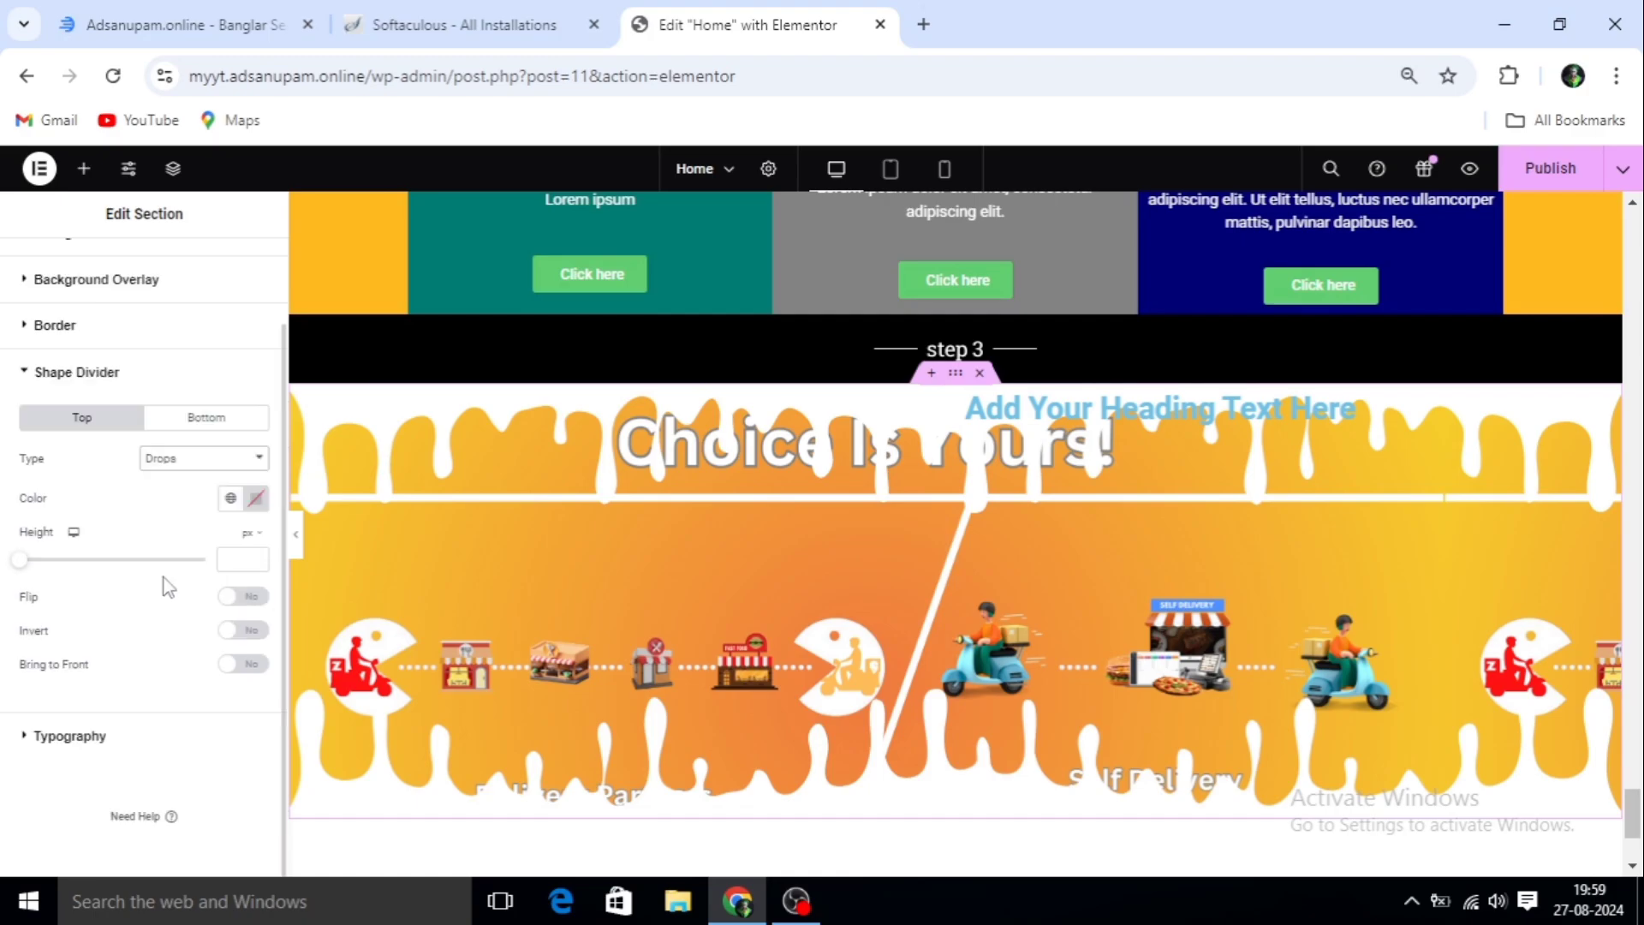
Try the Flip option and a custom height on the top Drops divider, resetting both to their defaults
click(240, 598)
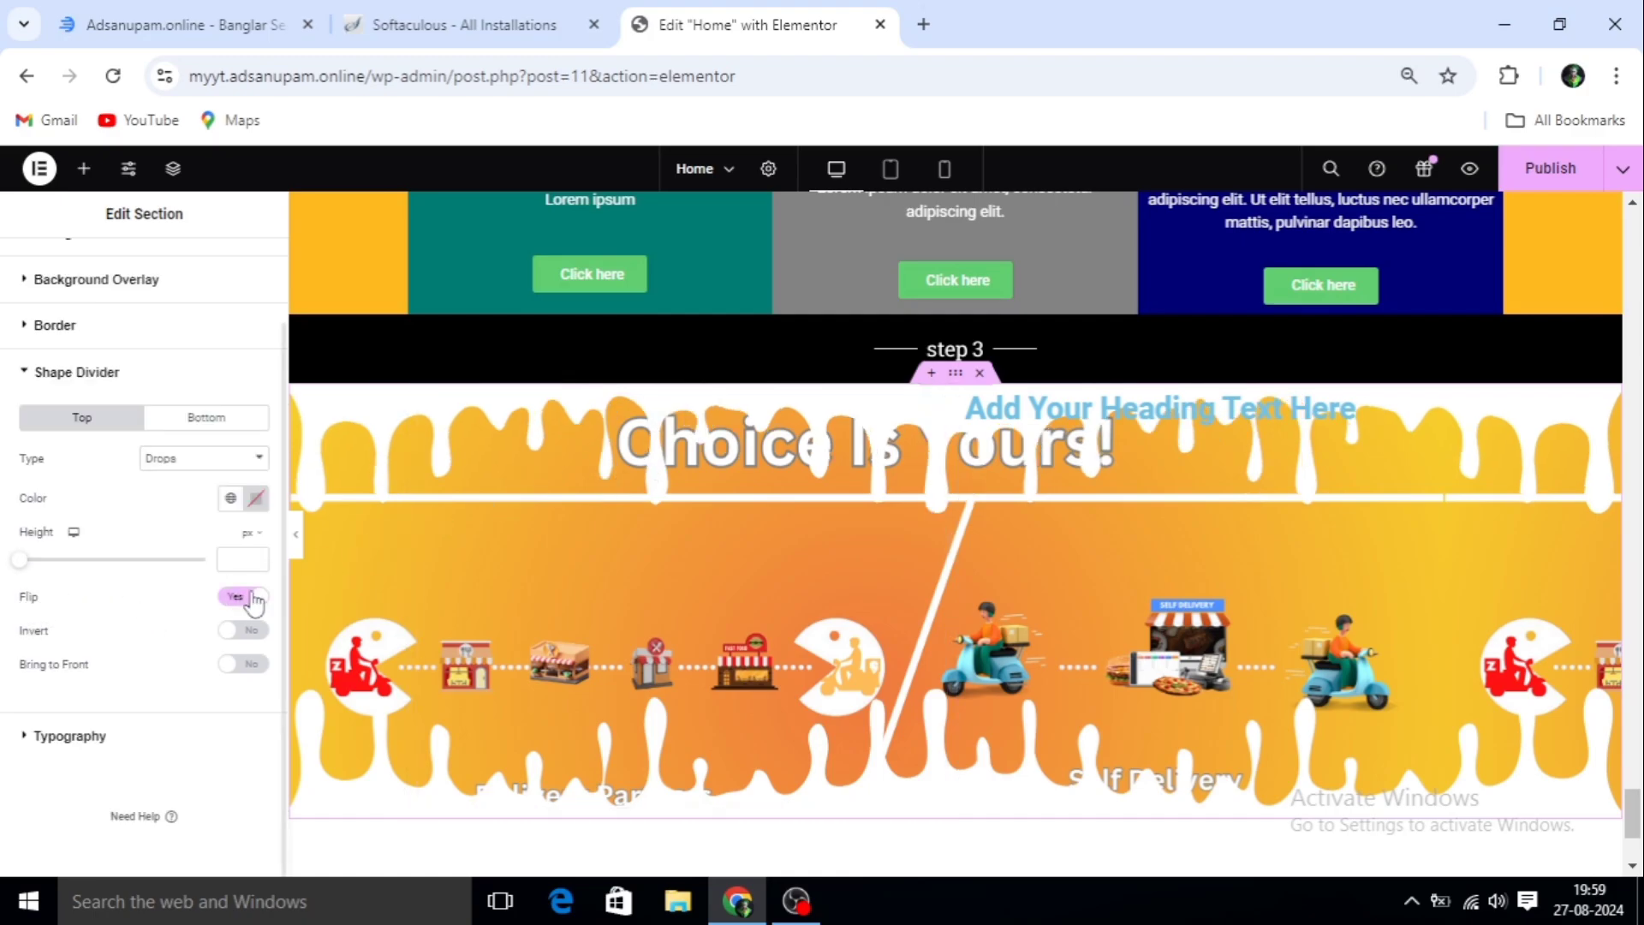
click(246, 598)
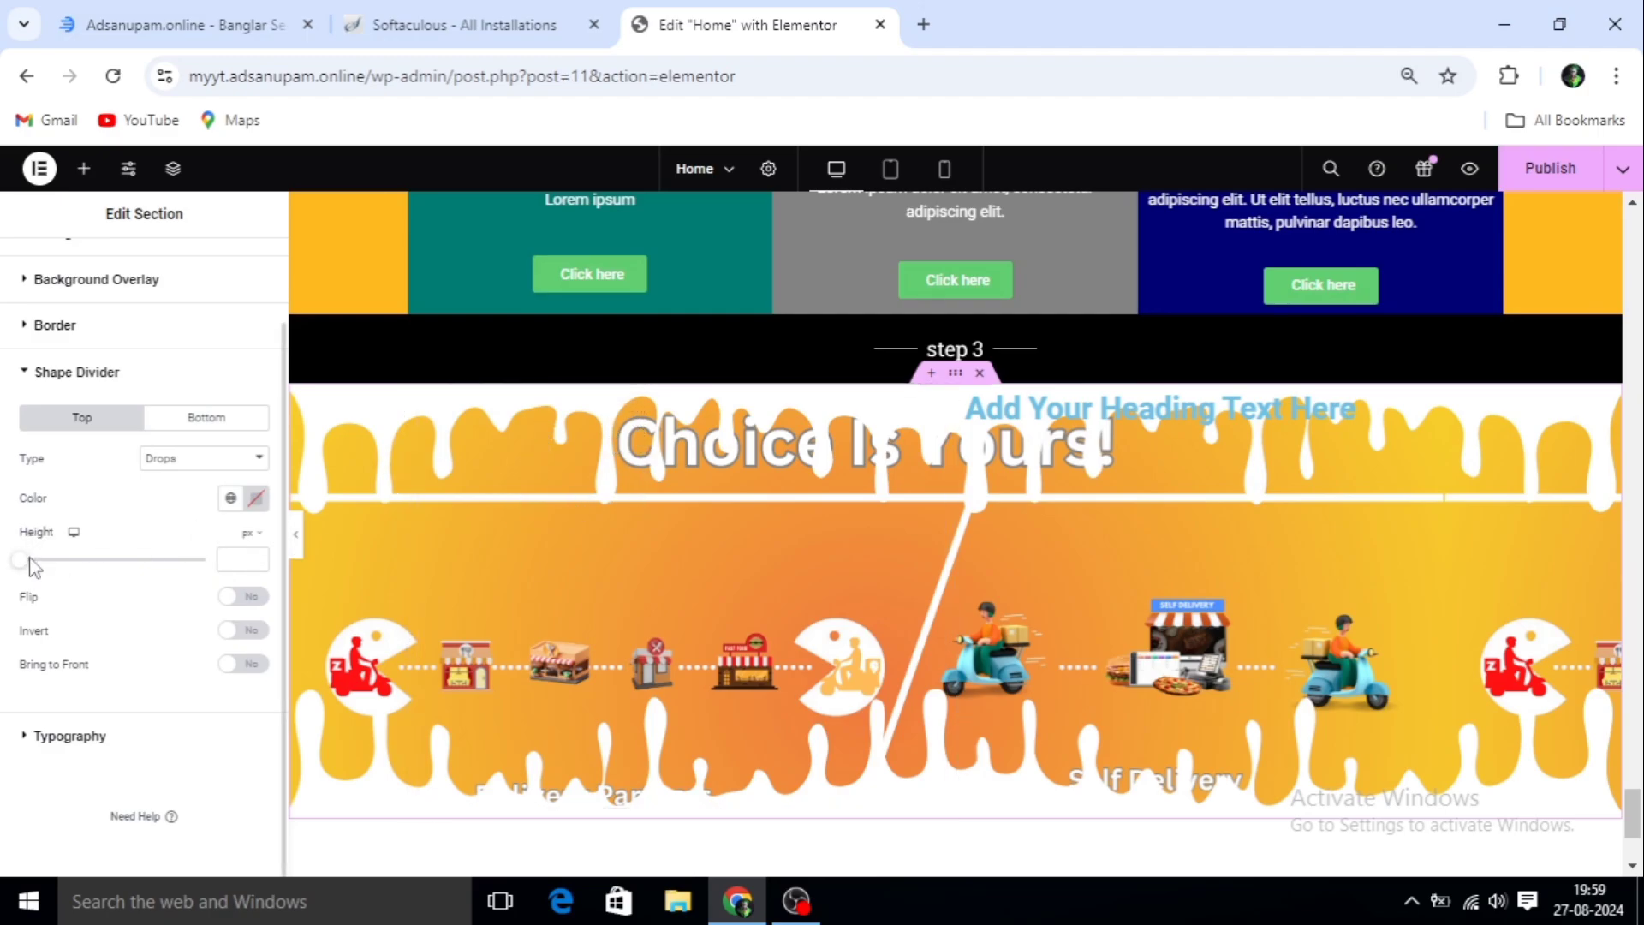
drag(21, 561, 69, 561)
drag(244, 560, 206, 576)
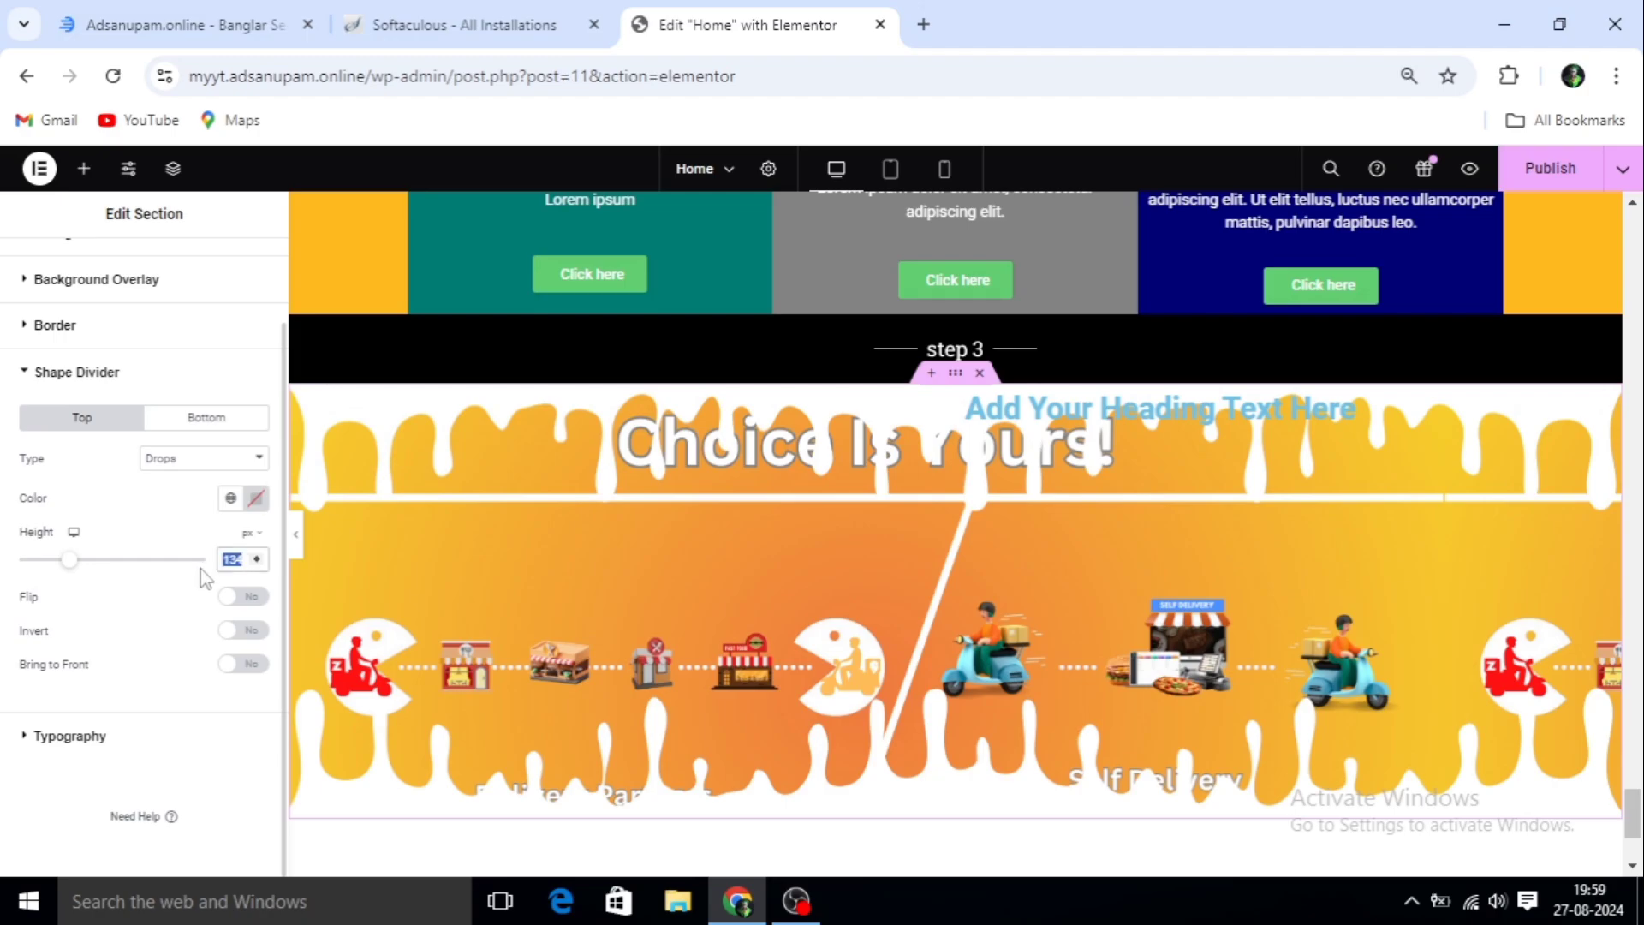
key(BackSpace)
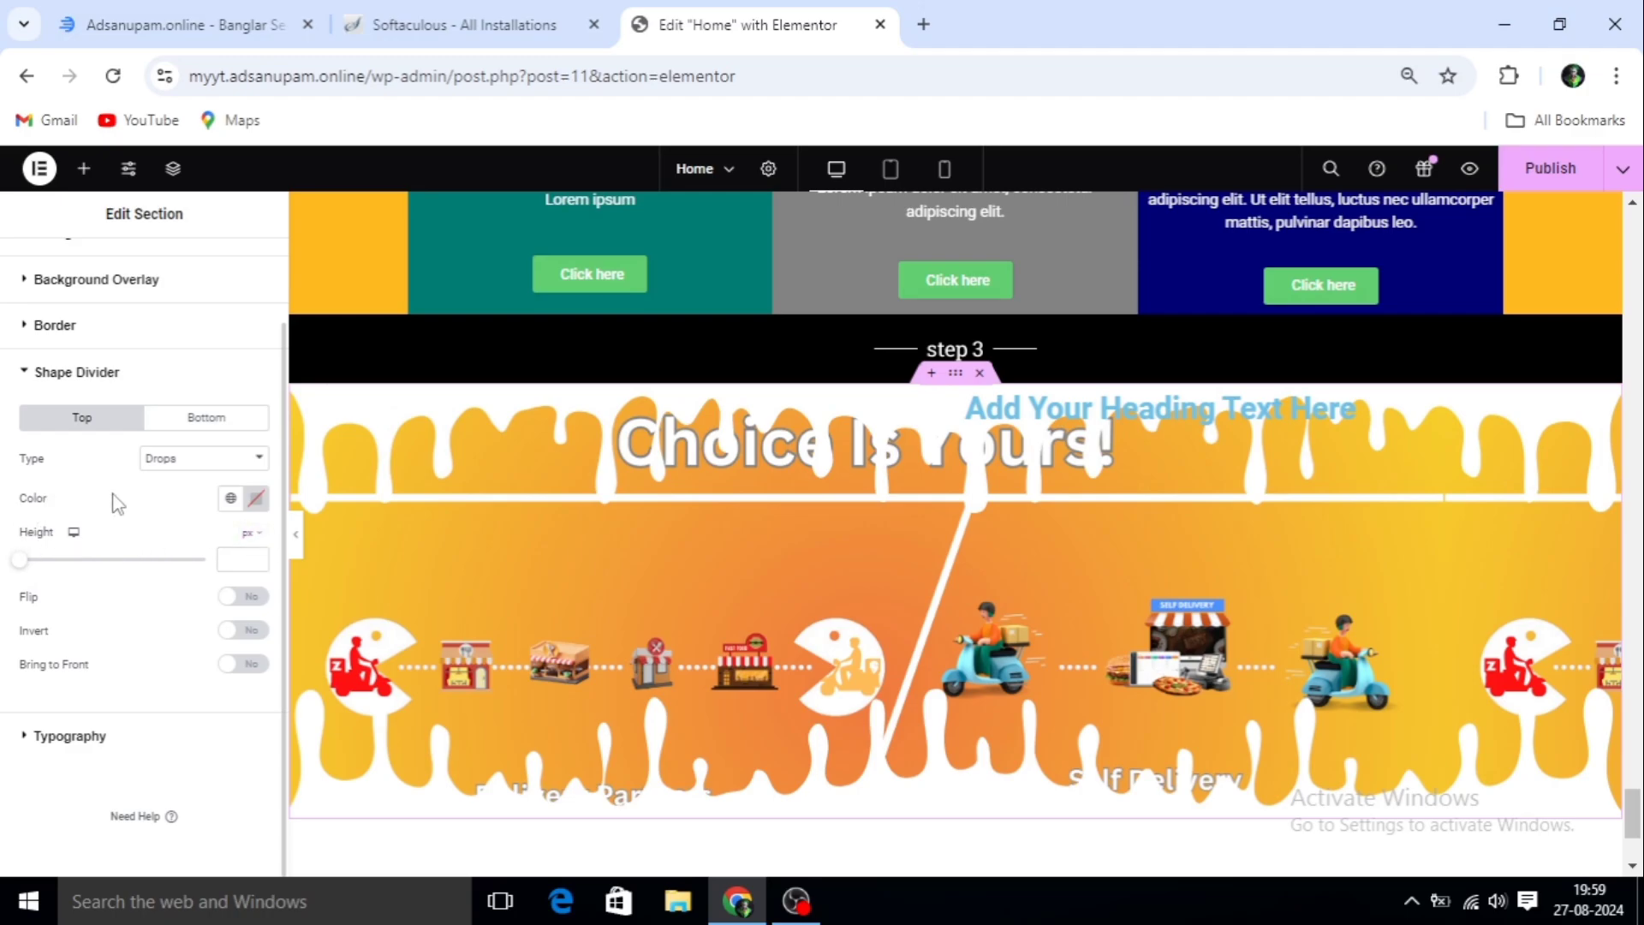
Color the section's top Drops divider a light red
click(255, 498)
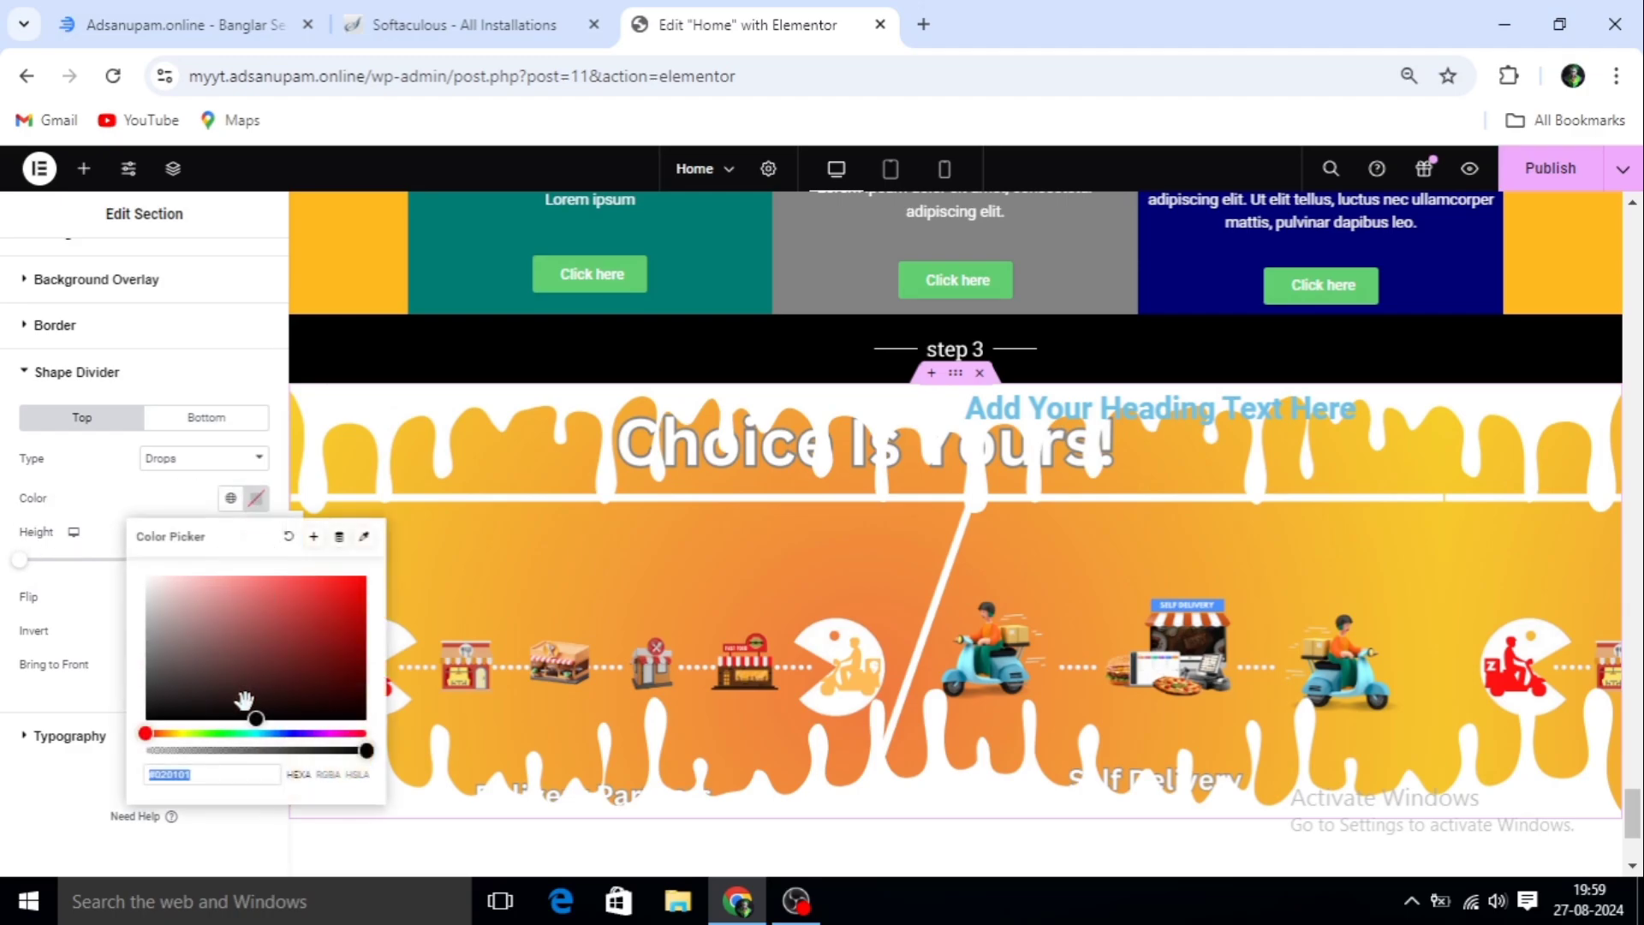
mouse_move(244, 701)
mouse_down()
mouse_move(351, 594)
mouse_move(337, 607)
mouse_up()
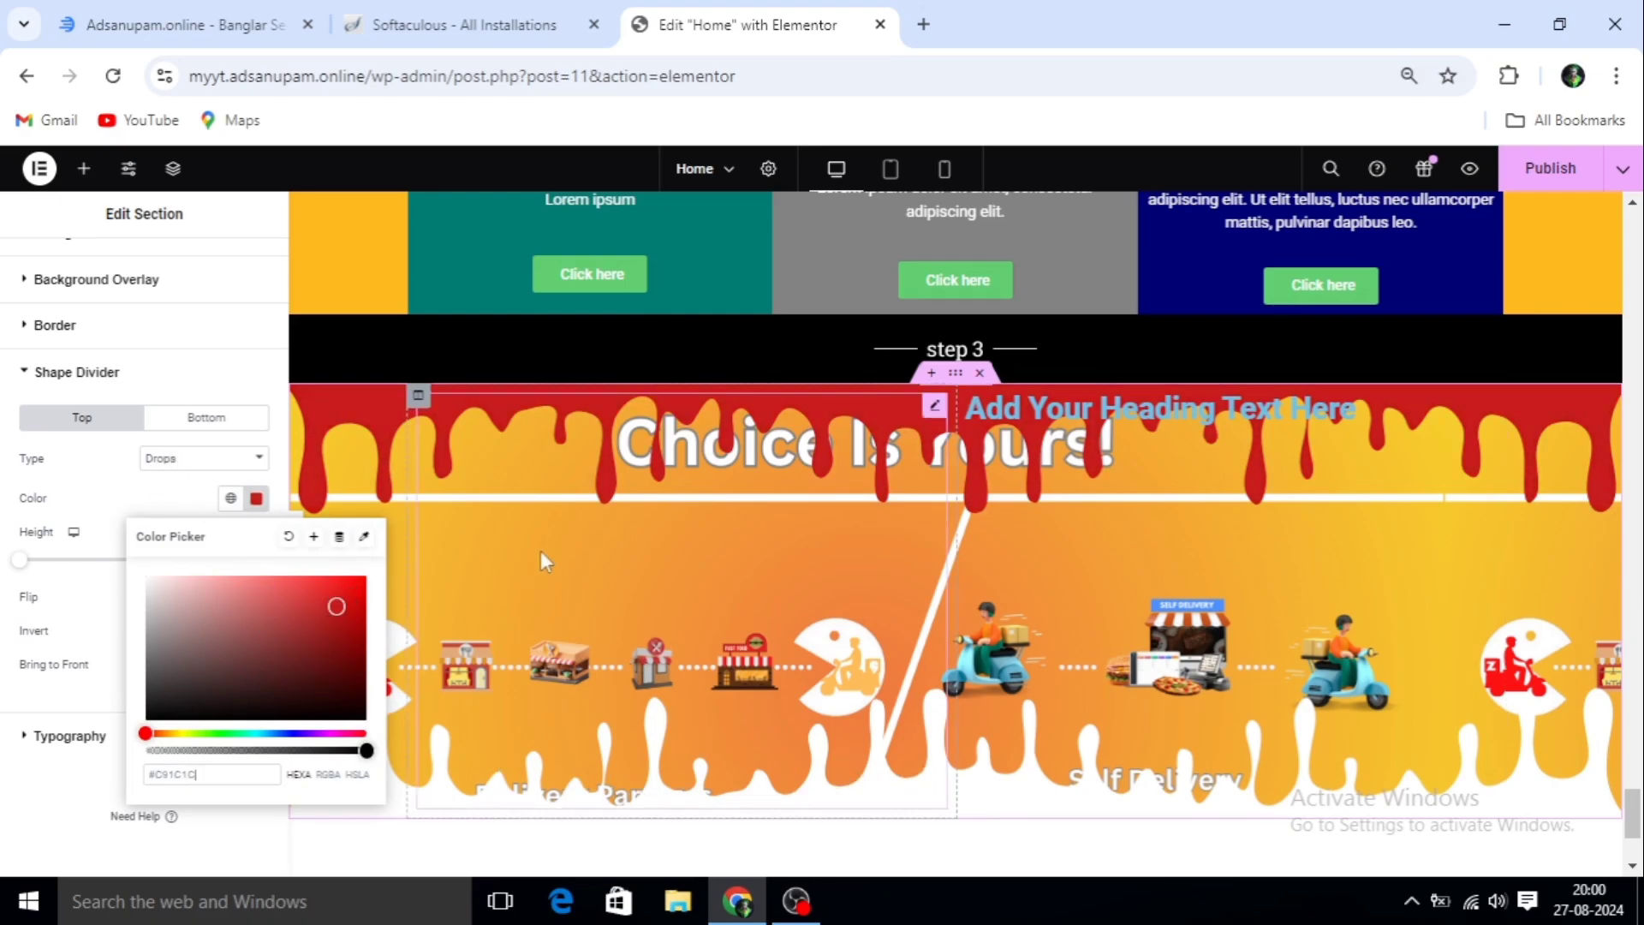
mouse_move(341, 606)
mouse_down()
mouse_move(288, 589)
mouse_move(304, 590)
mouse_up()
Color the section's bottom Drops divider blue (#012CBA) and review the section with both colored dividers
click(209, 418)
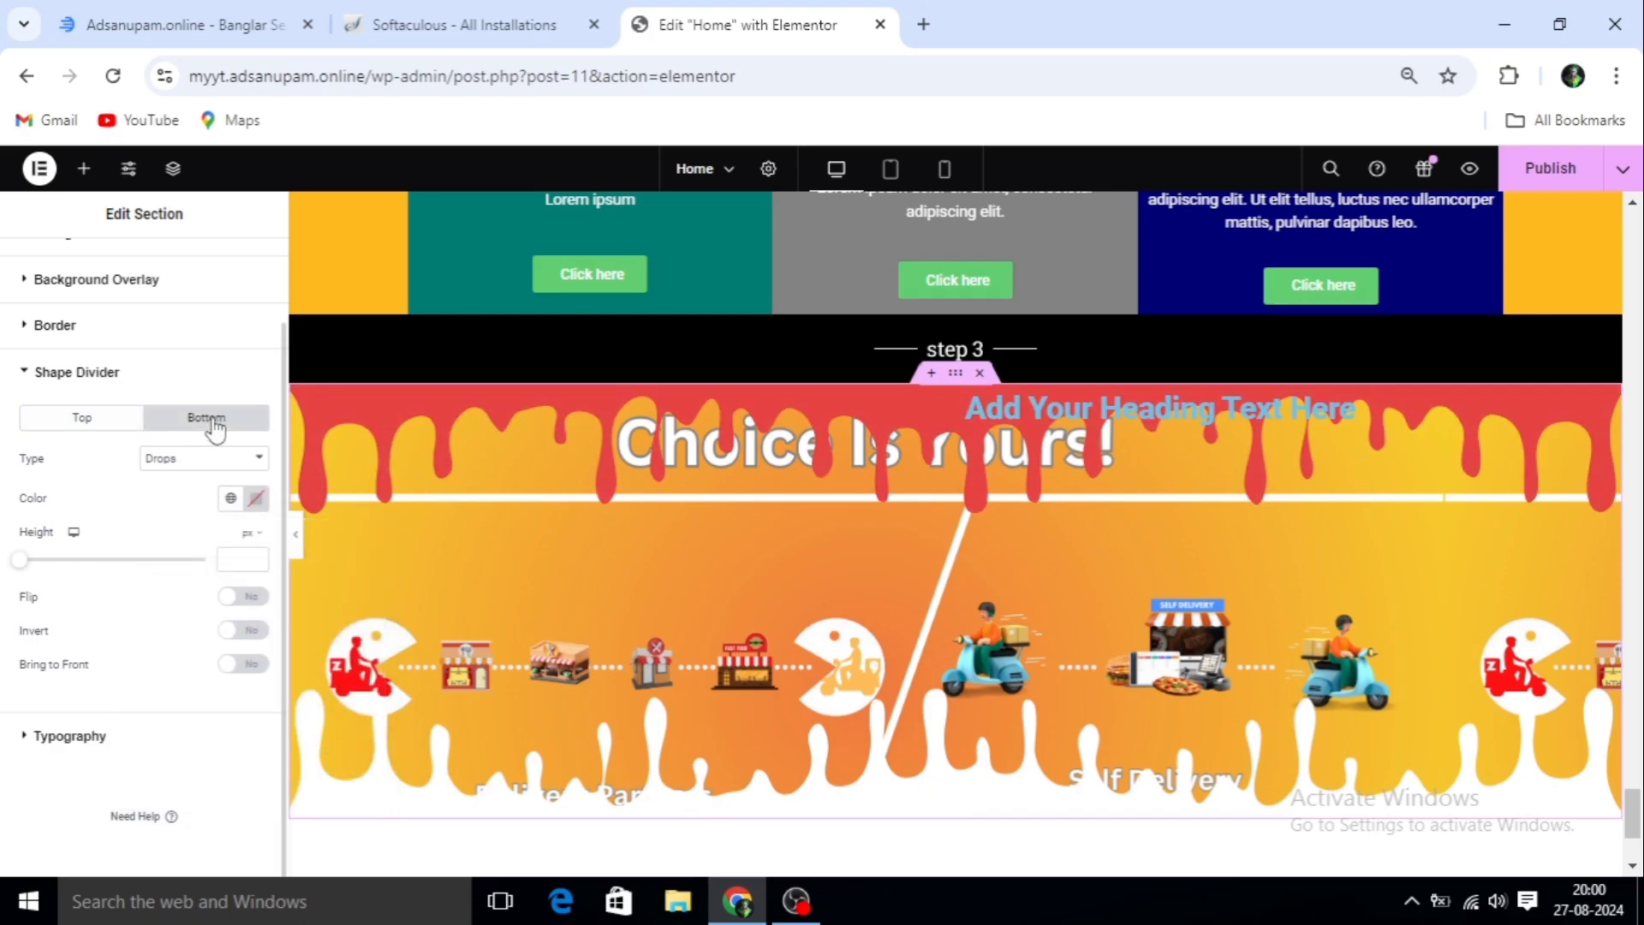
click(255, 498)
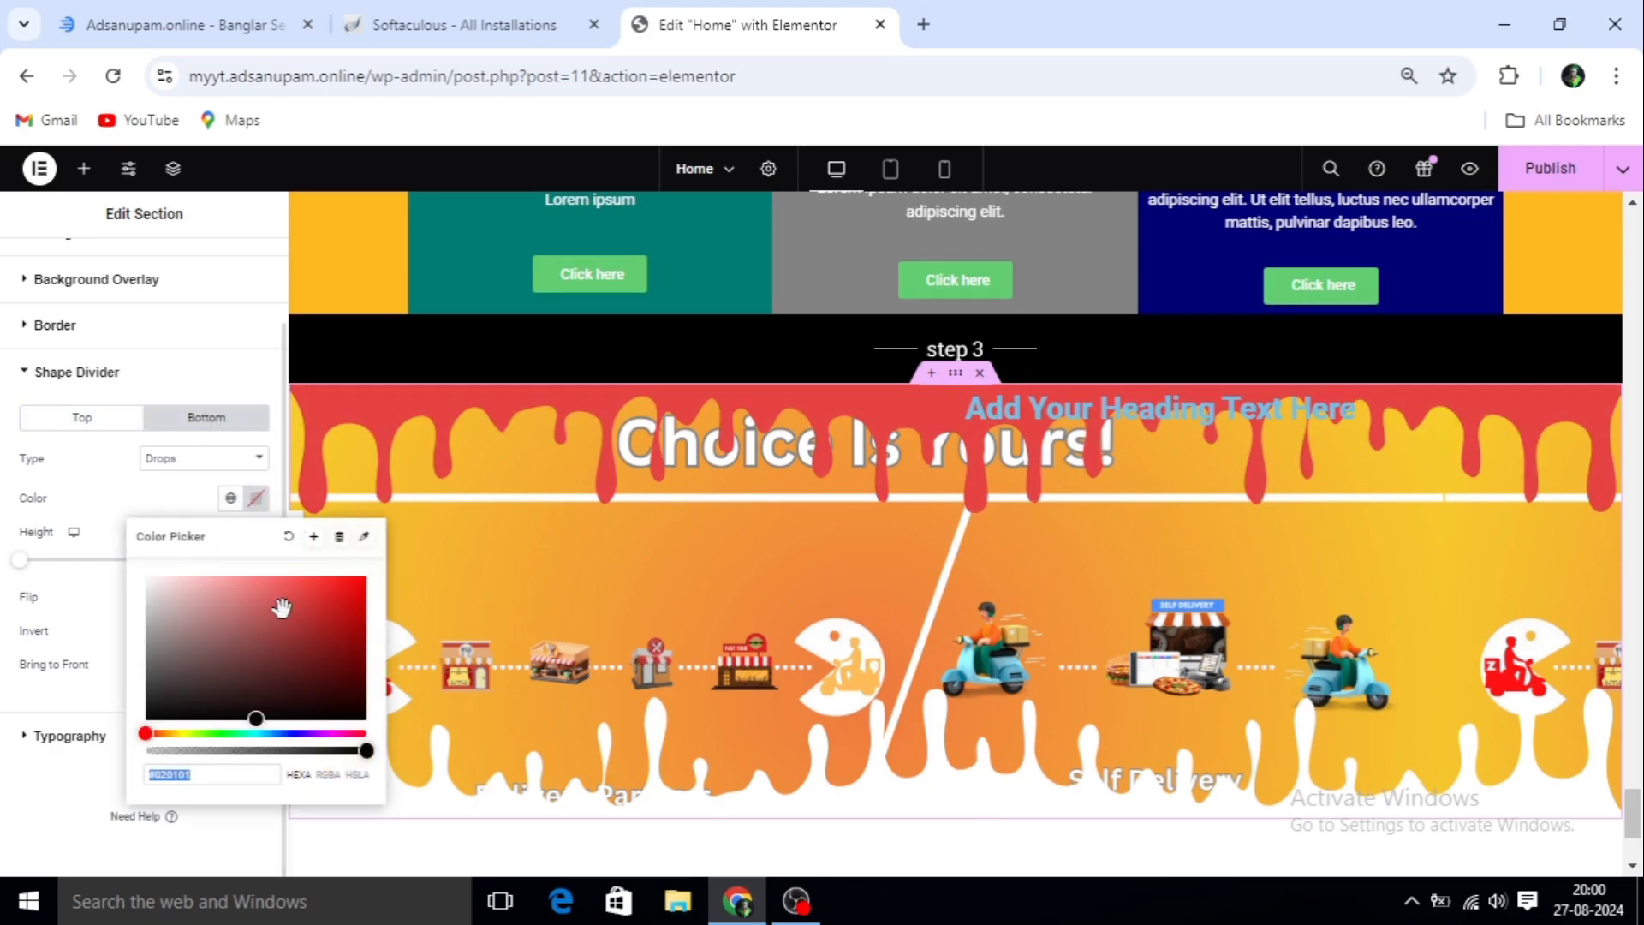
click(286, 733)
drag(257, 719, 367, 613)
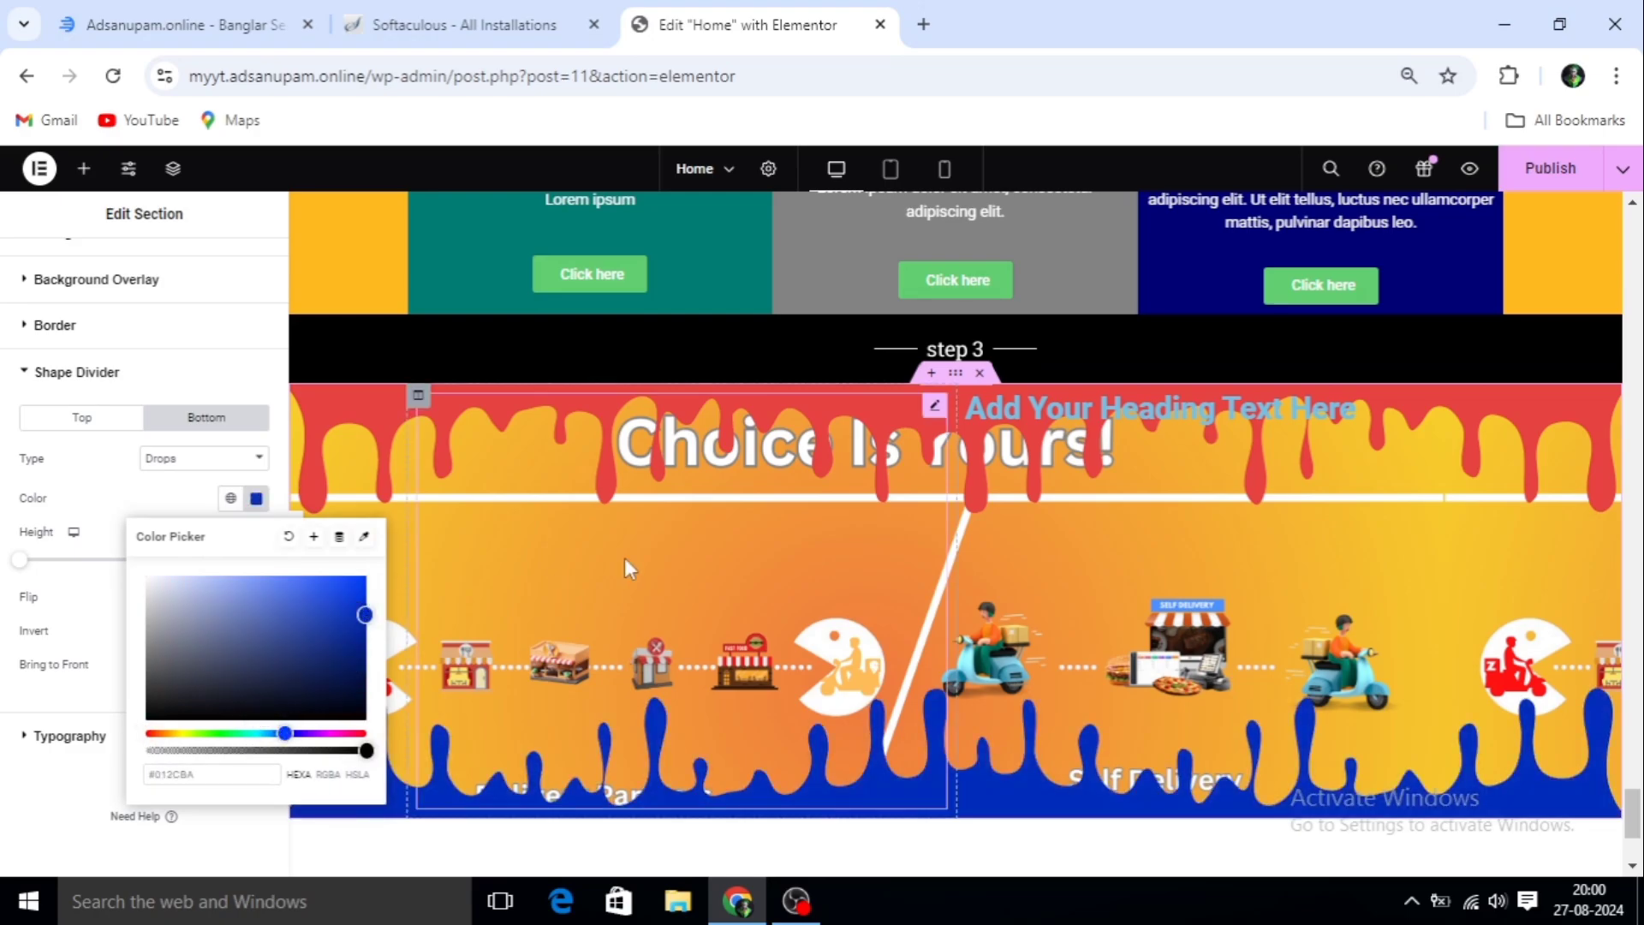
scroll(624, 558, down, 3)
click(497, 631)
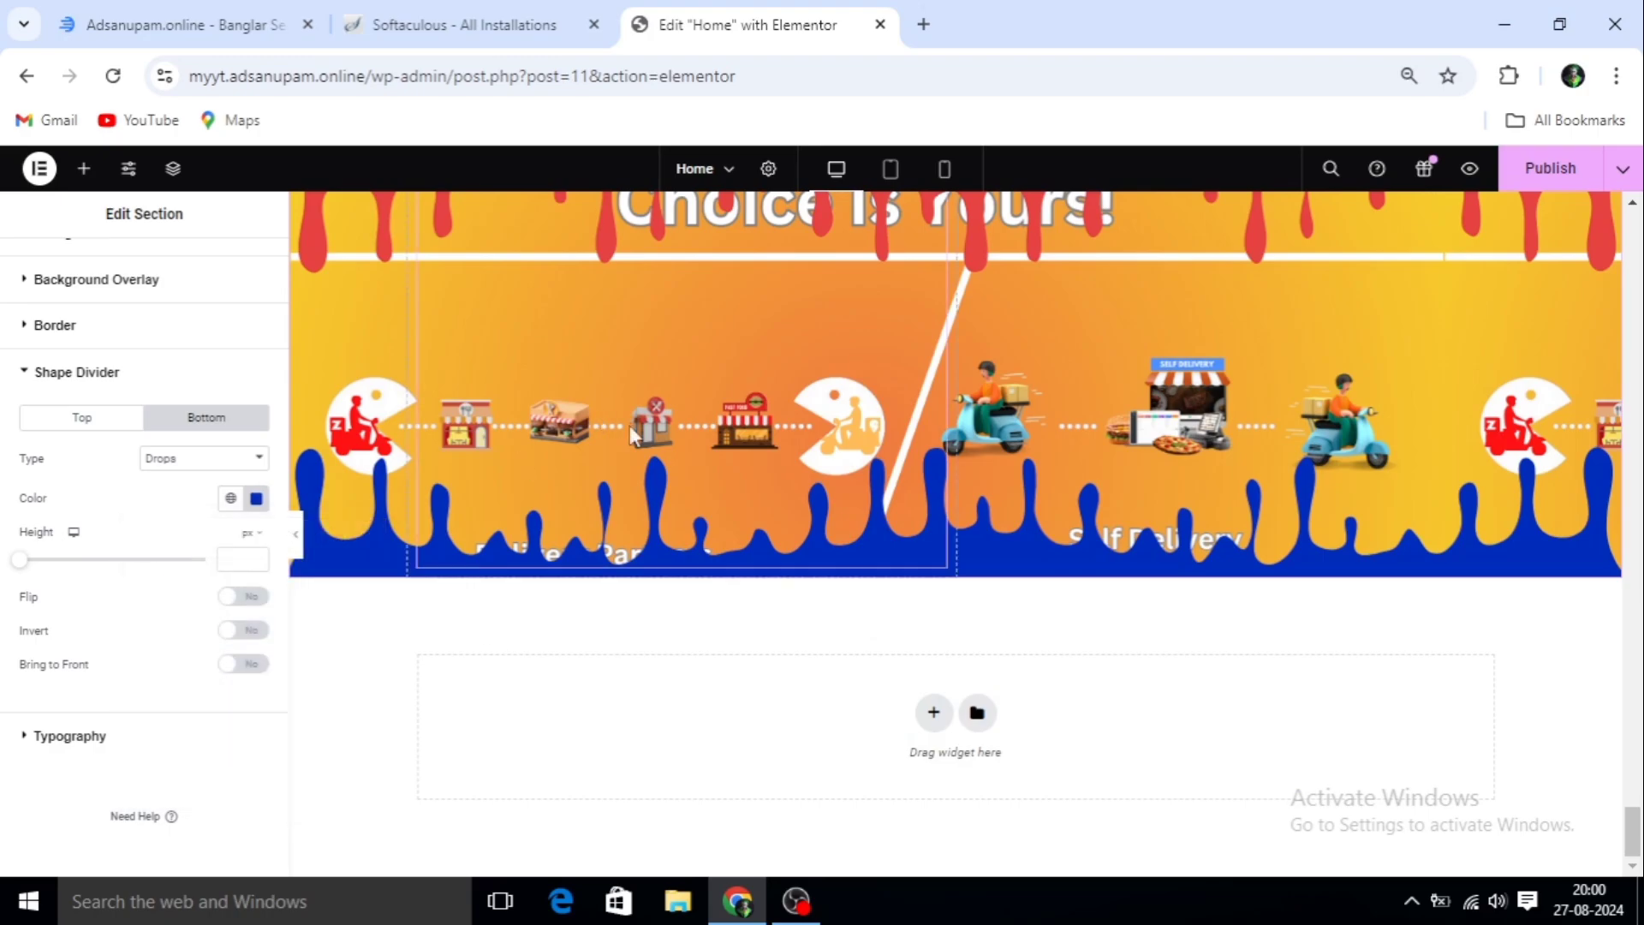
scroll(630, 424, up, 3)
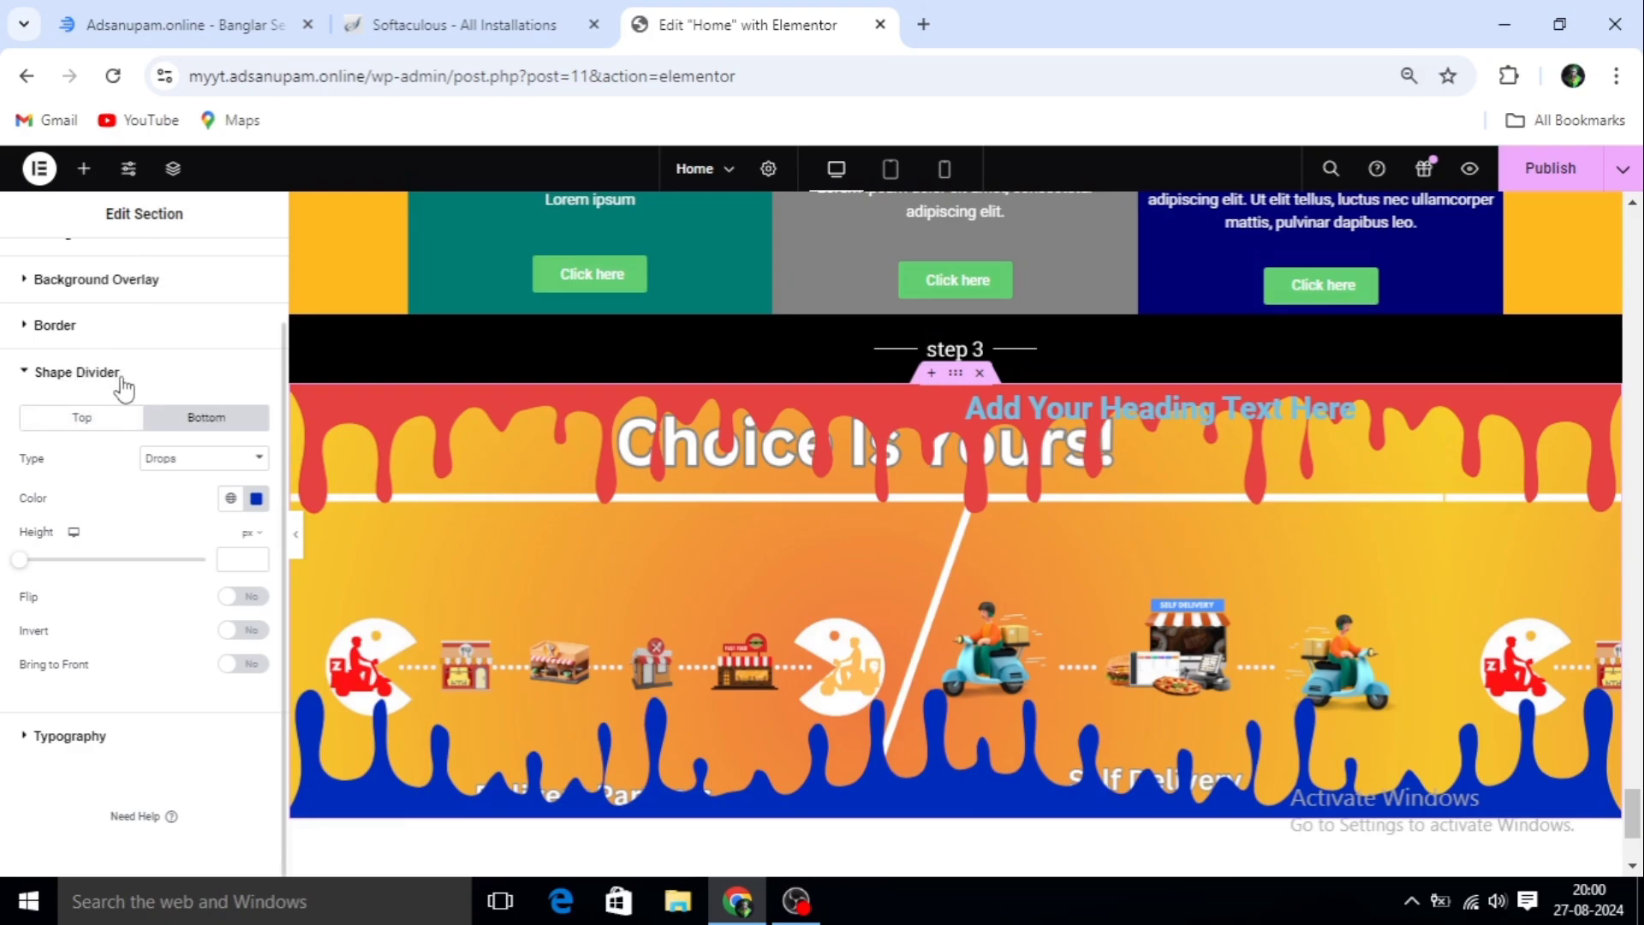
scroll(906, 494, down, 3)
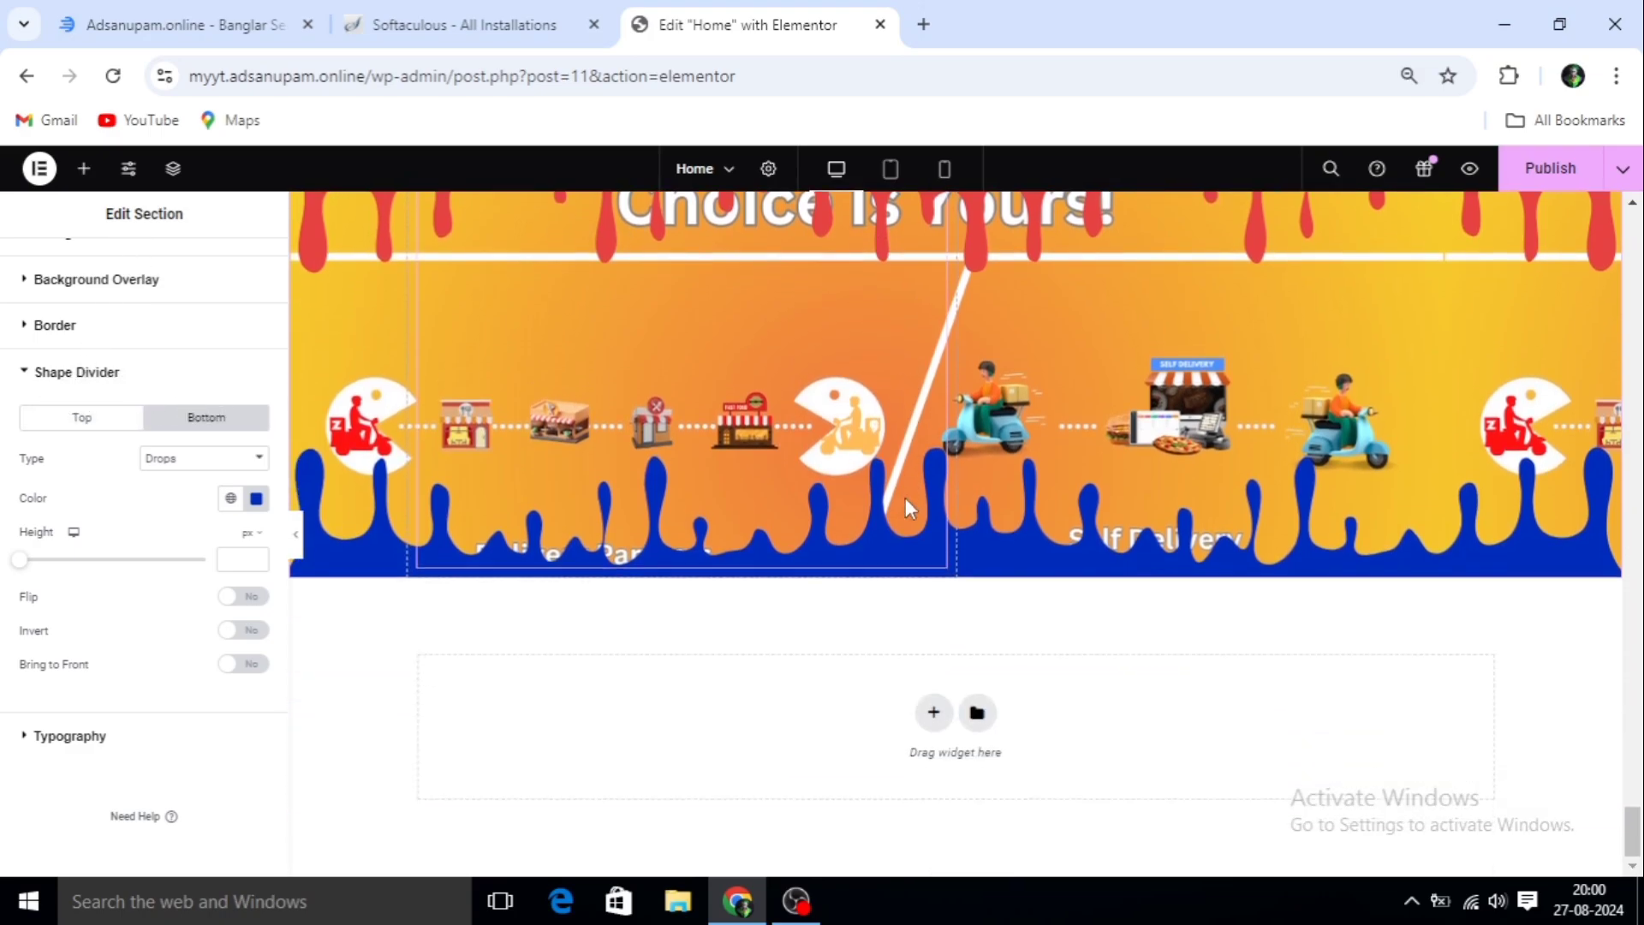
scroll(906, 497, up, 2)
scroll(897, 508, up, 1)
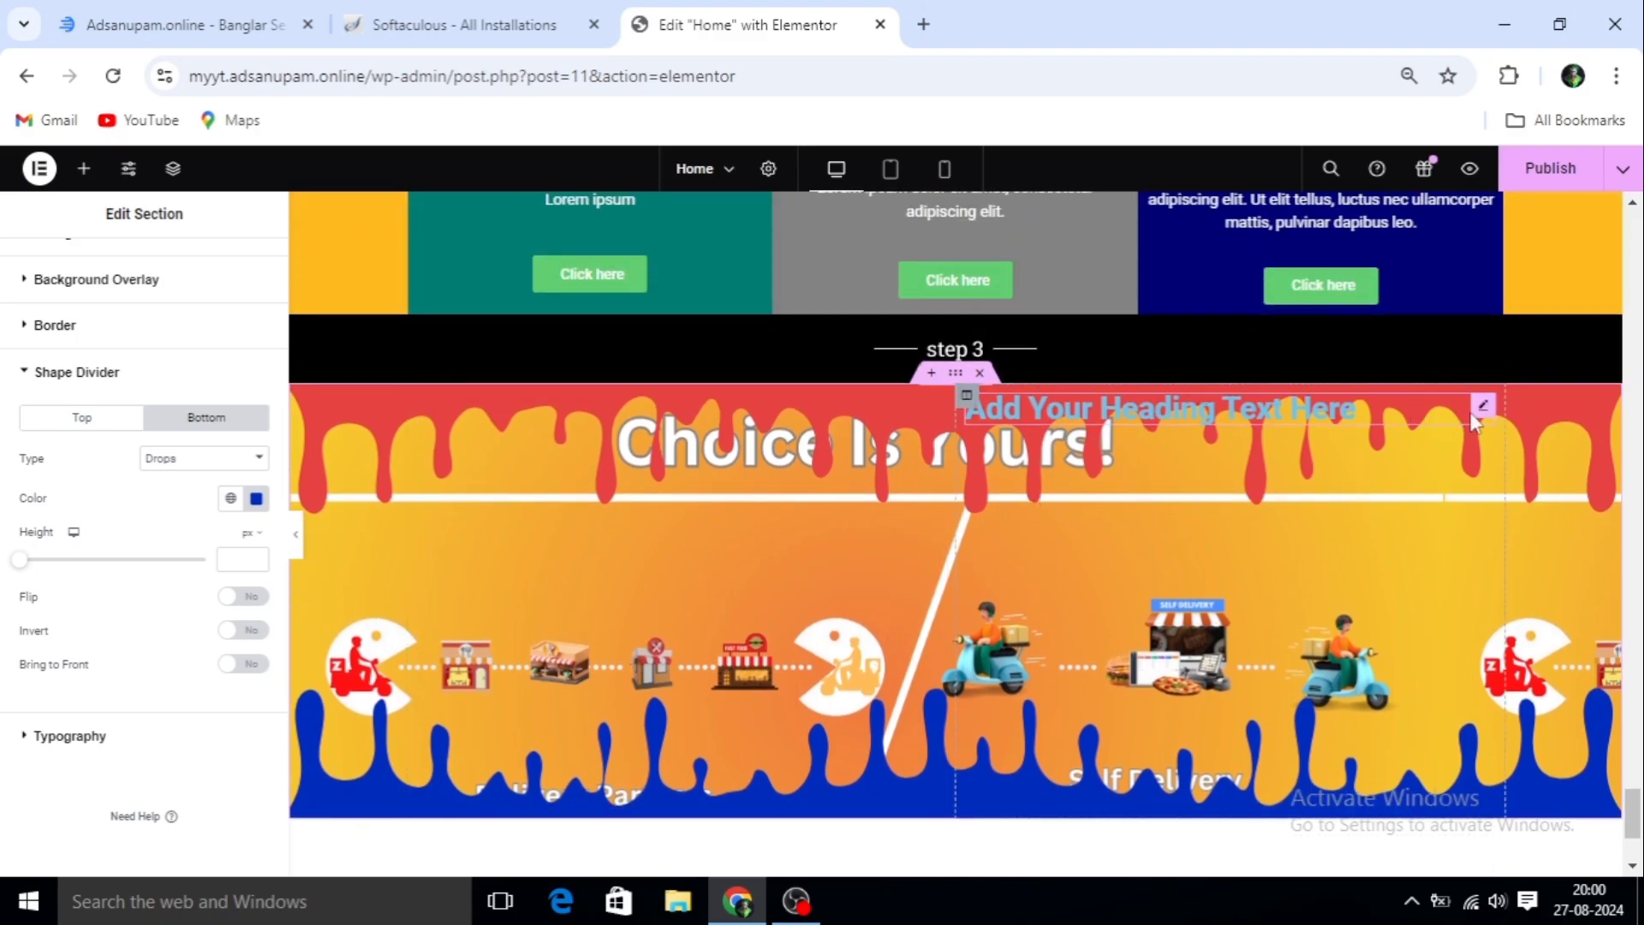
Center the heading in the section's second column and set that column's vertical alignment to Middle
click(1485, 412)
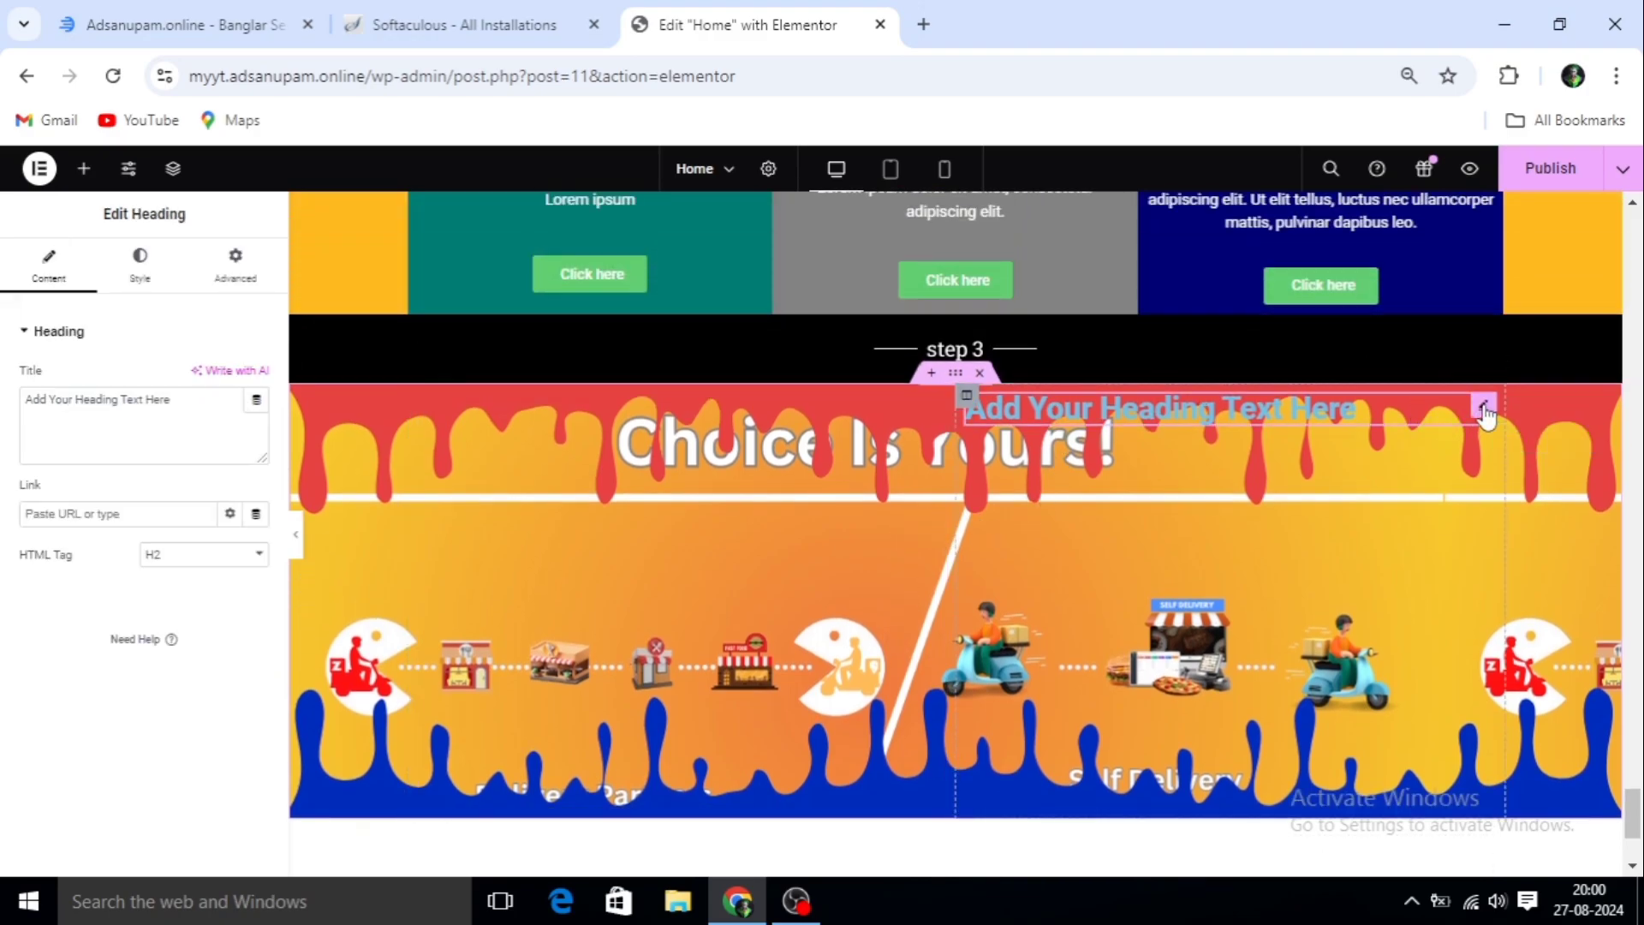
click(142, 285)
click(205, 377)
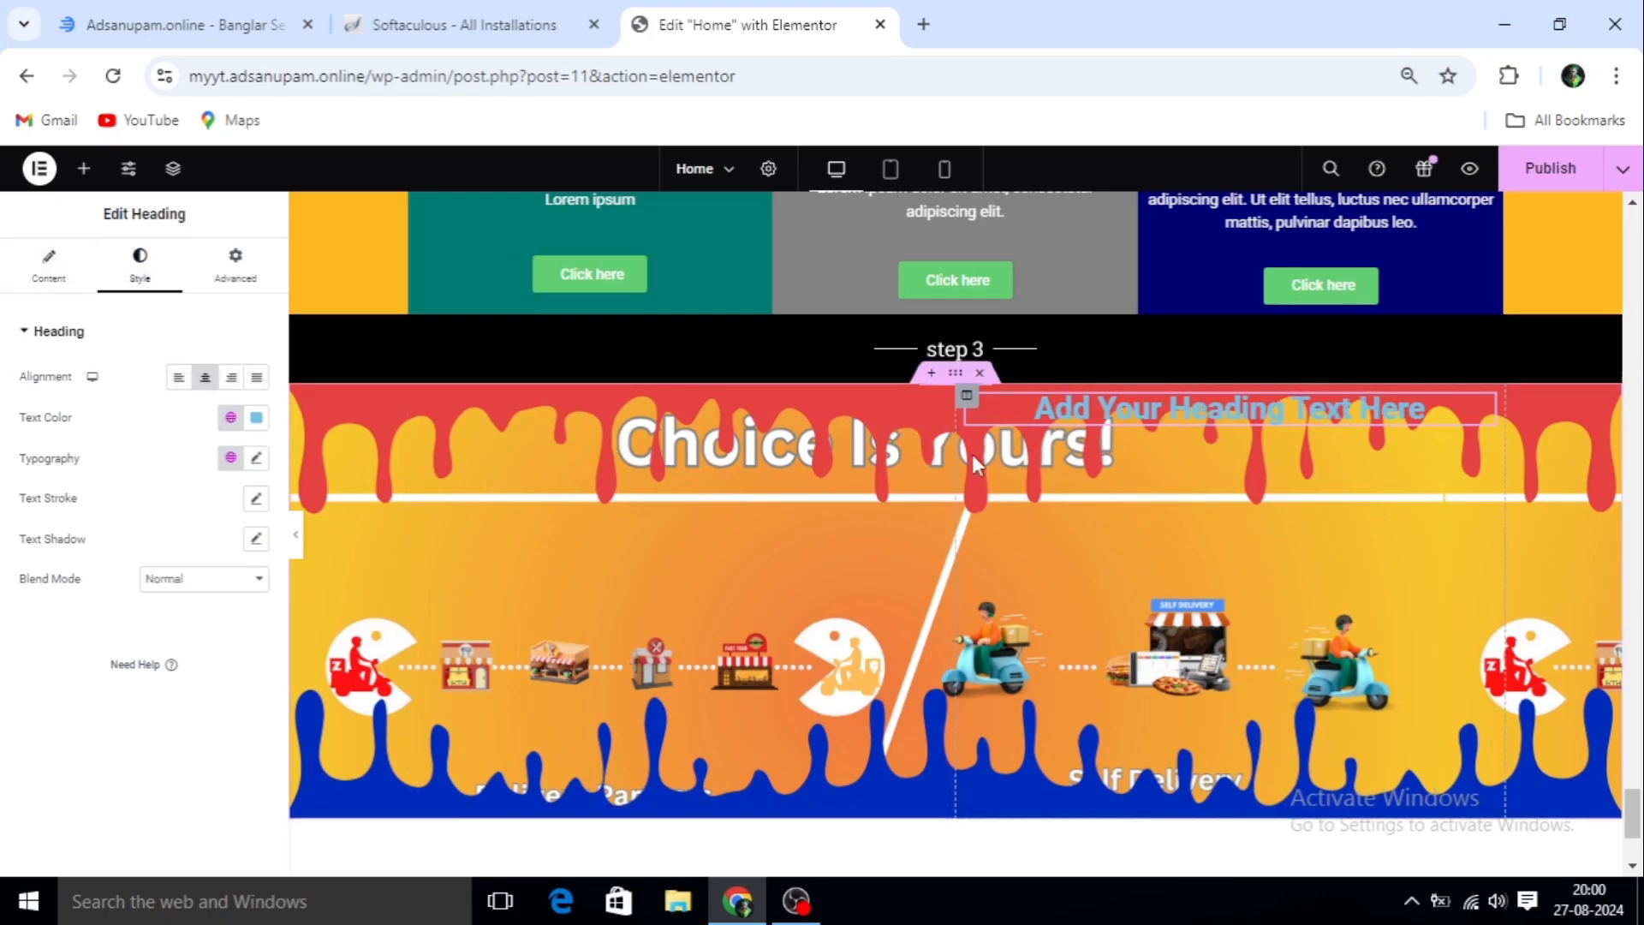
click(967, 396)
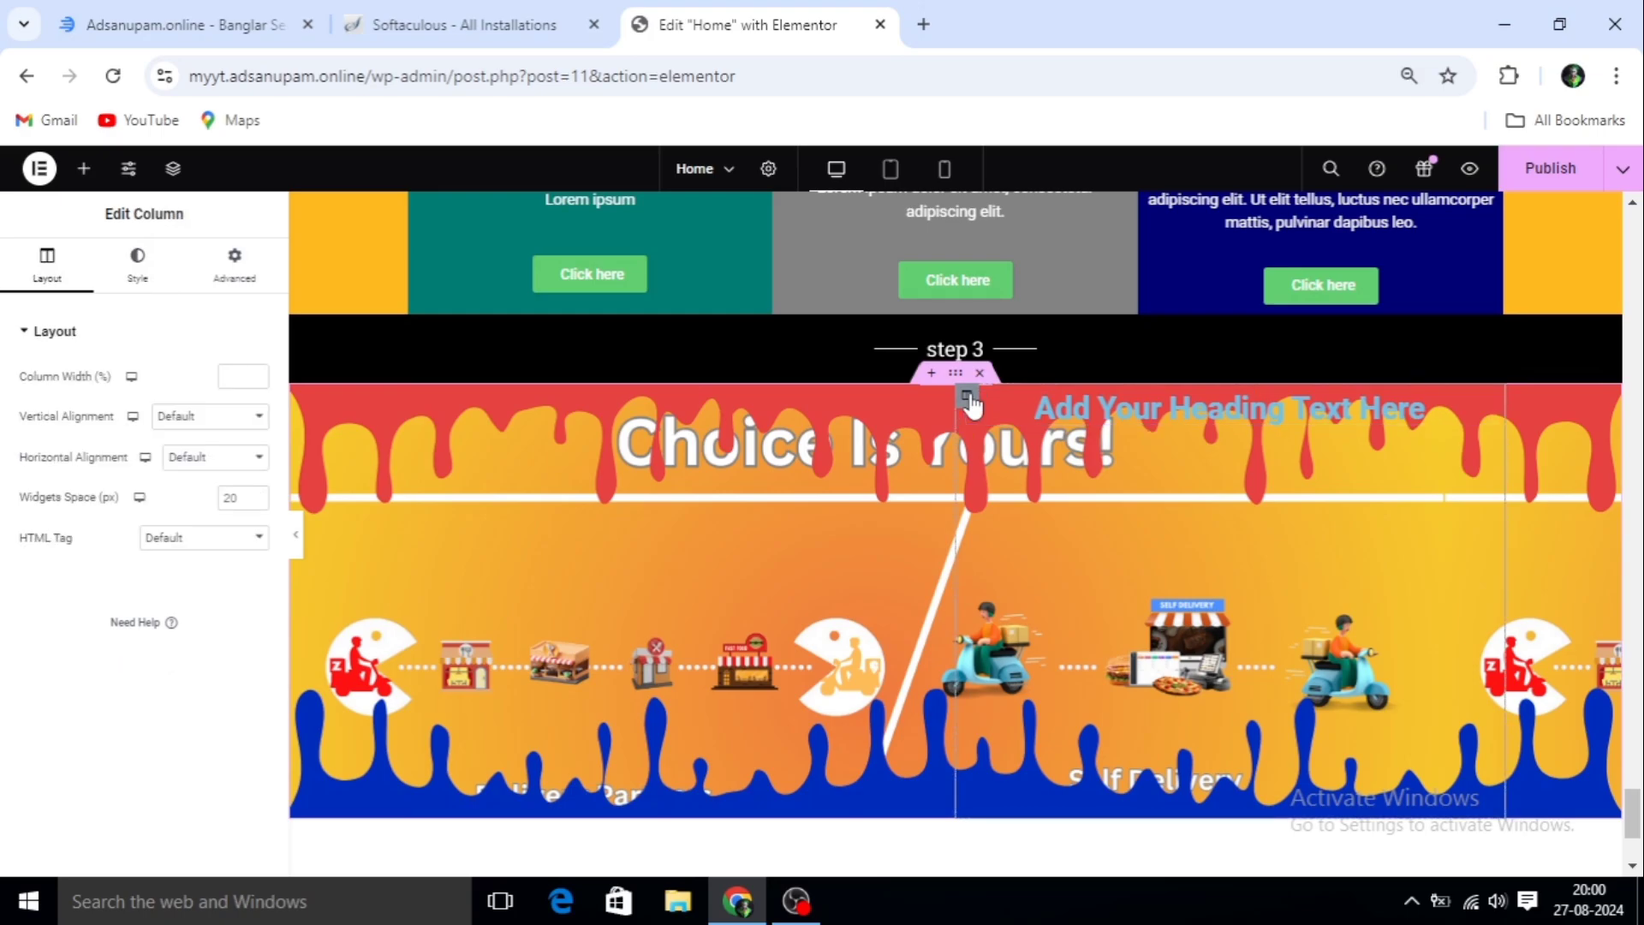
click(253, 417)
click(195, 512)
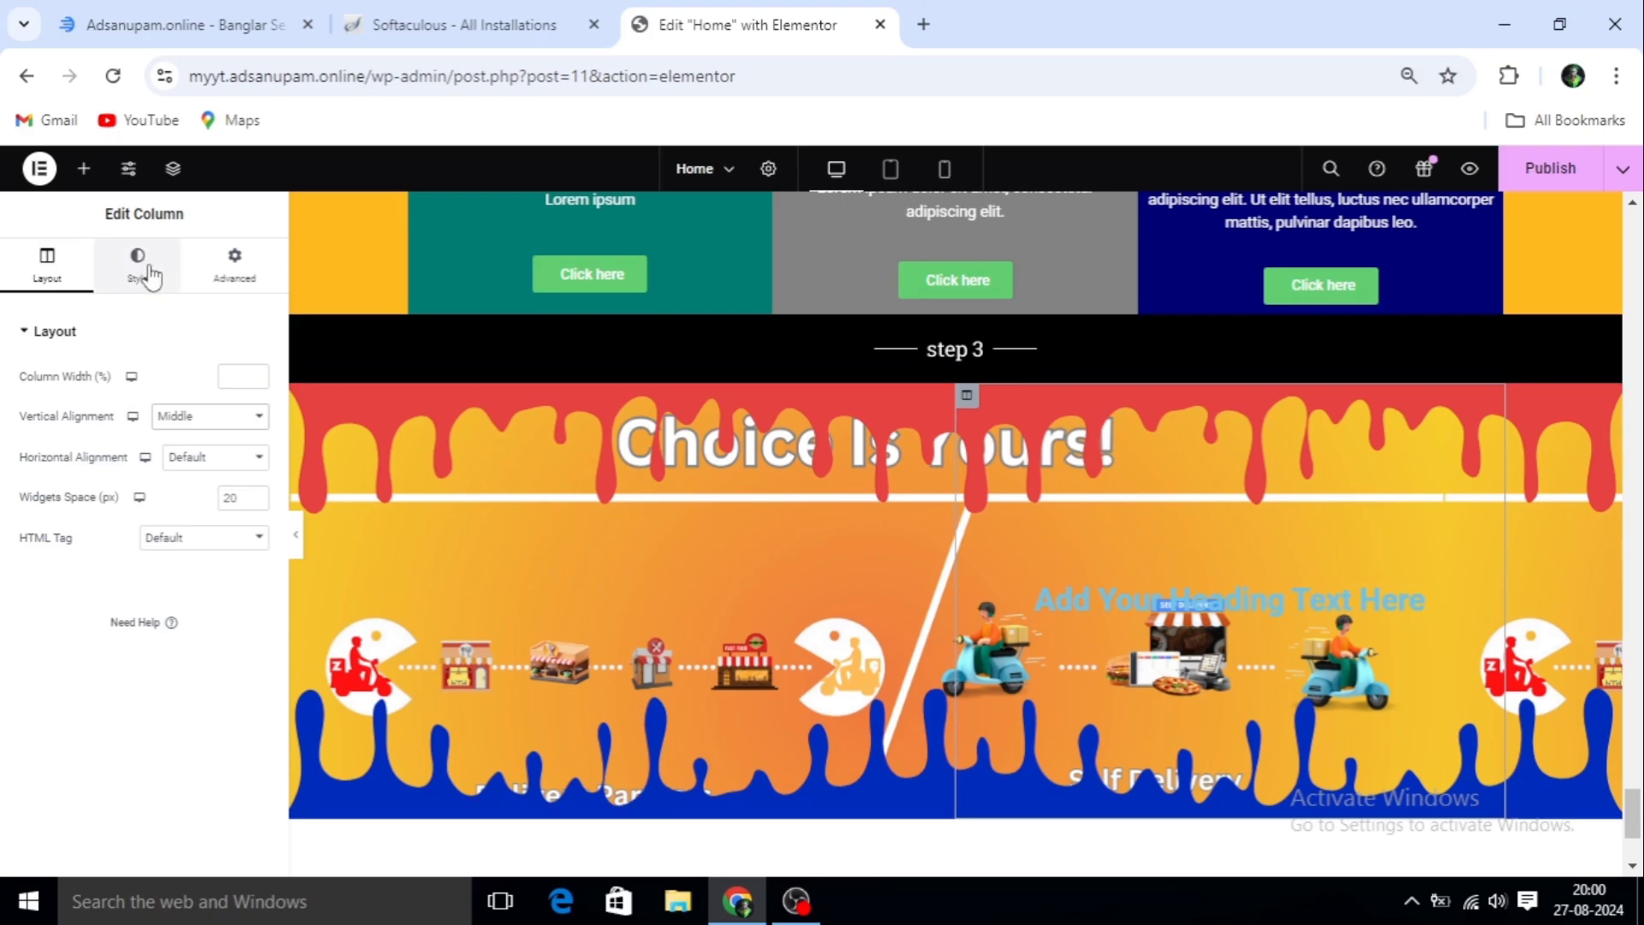
Change the heading's text color to white (#FFFFFF)
click(1256, 603)
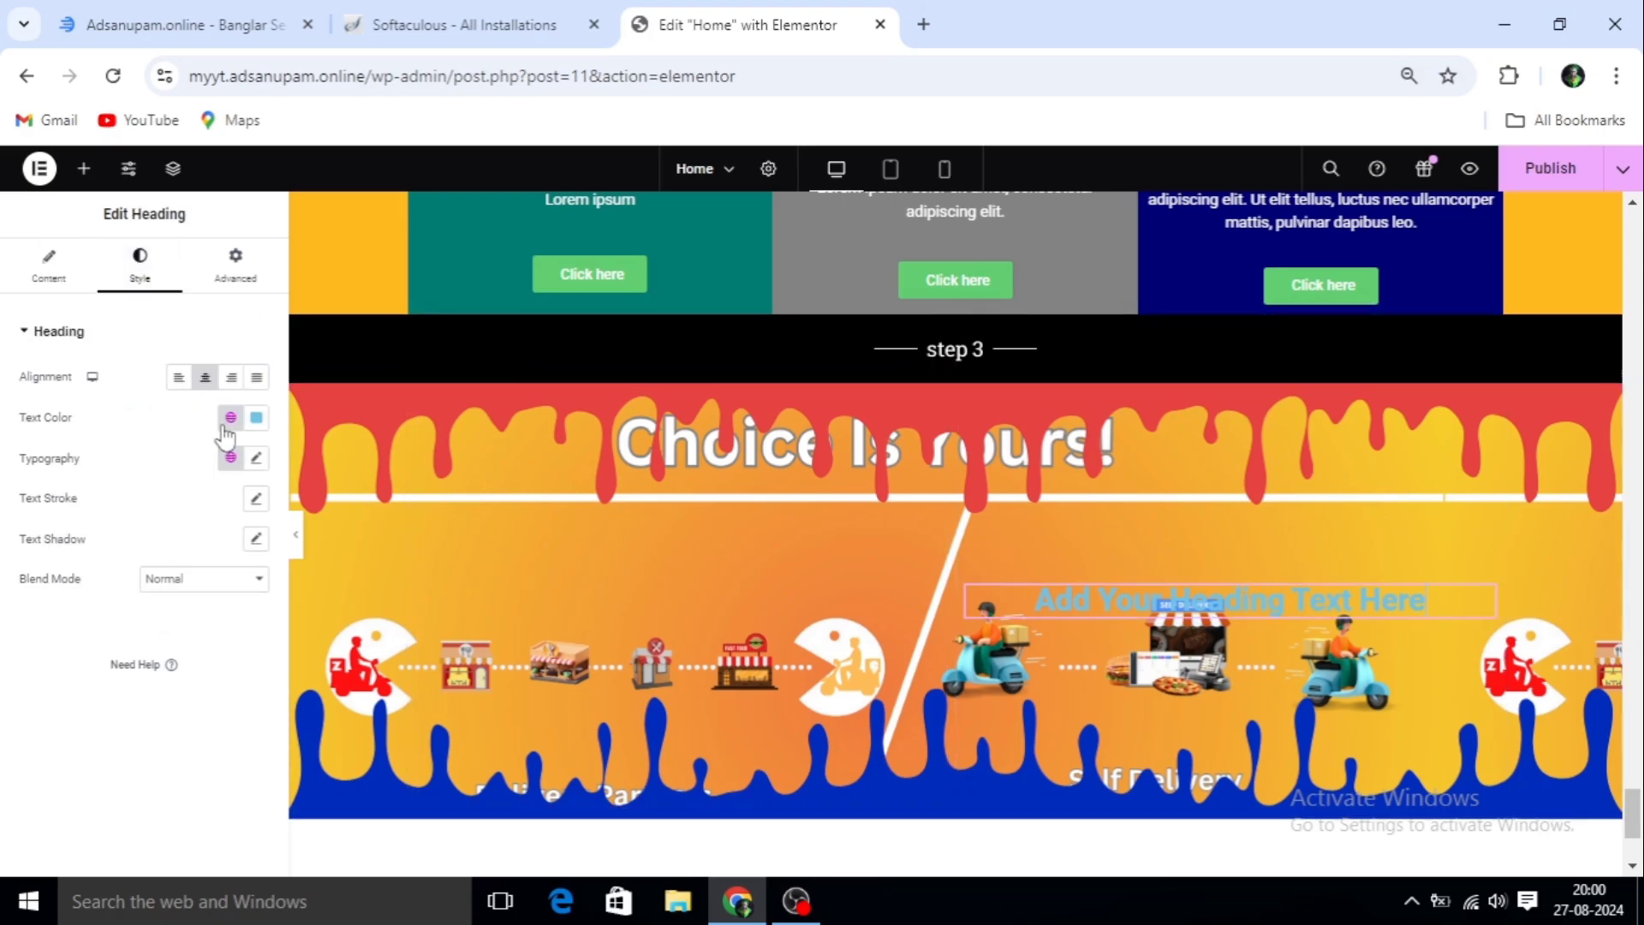
click(257, 418)
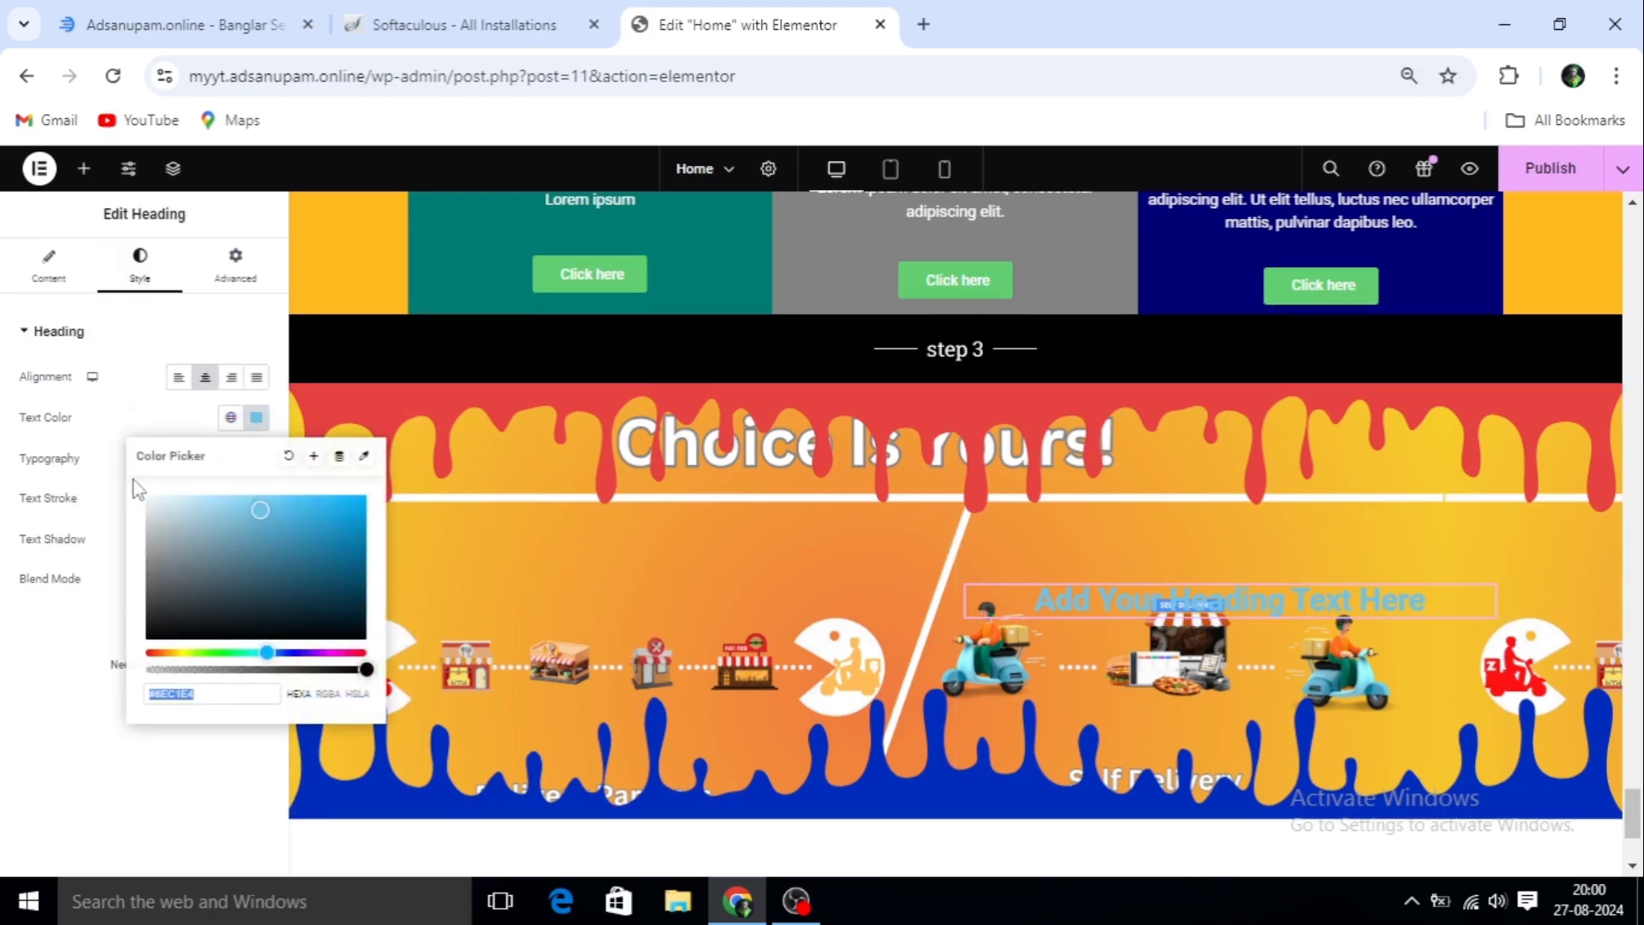
click(143, 495)
scroll(899, 651, down, 2)
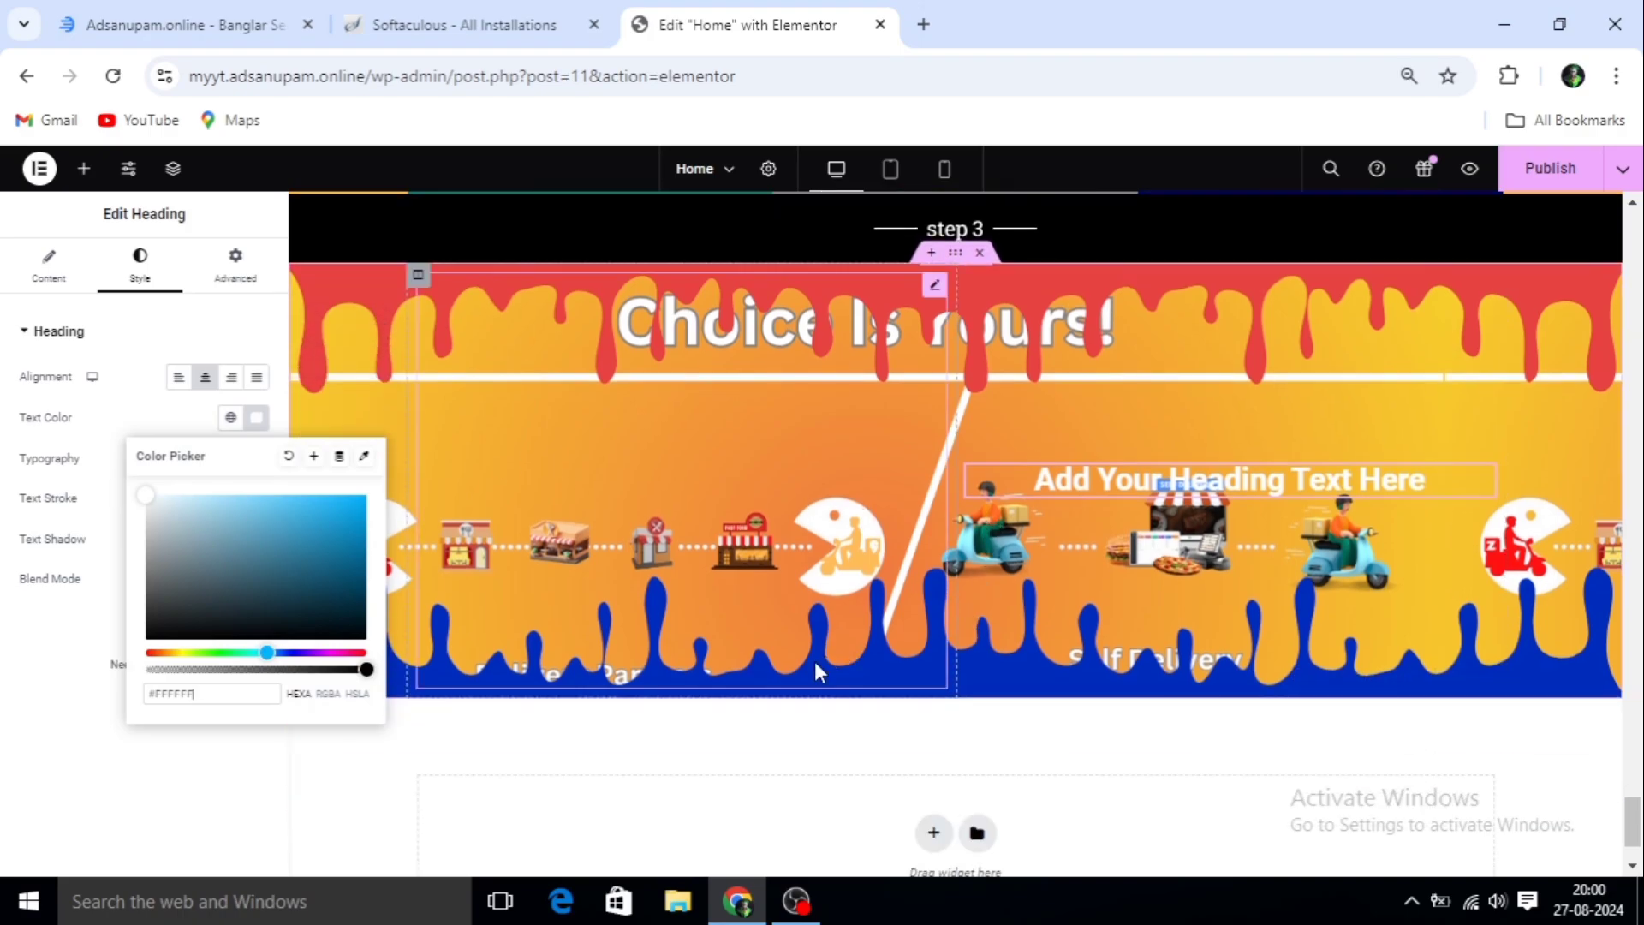
scroll(818, 631, up, 2)
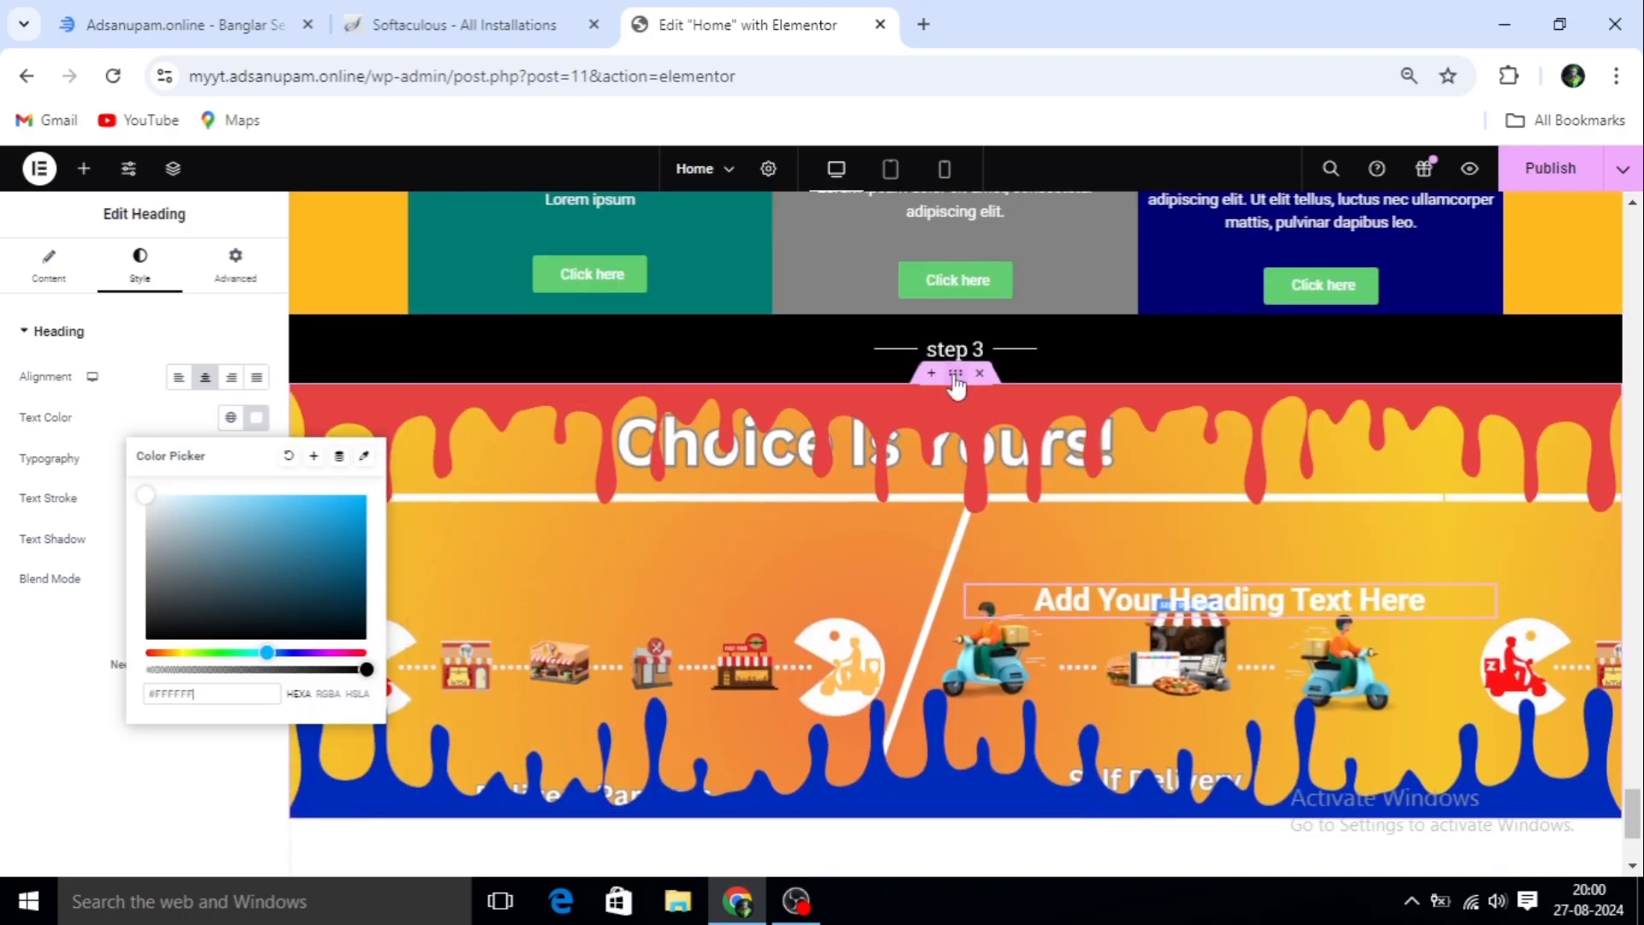
Duplicate the image-background section with the red and blue Drops dividers
right_click(956, 381)
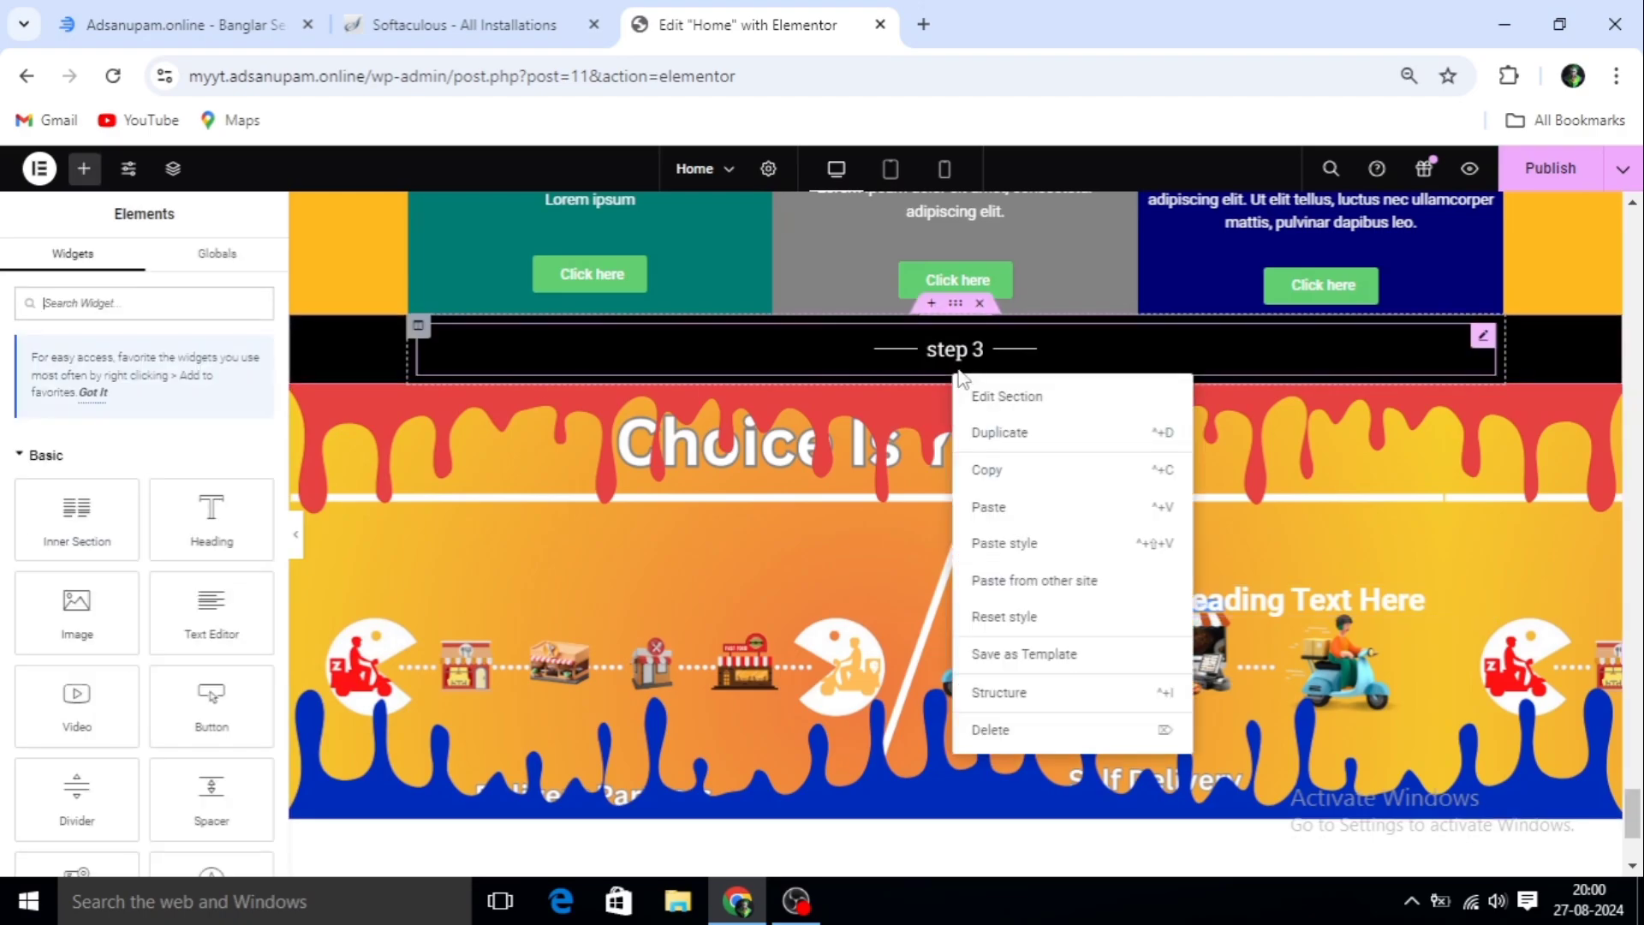
click(1000, 435)
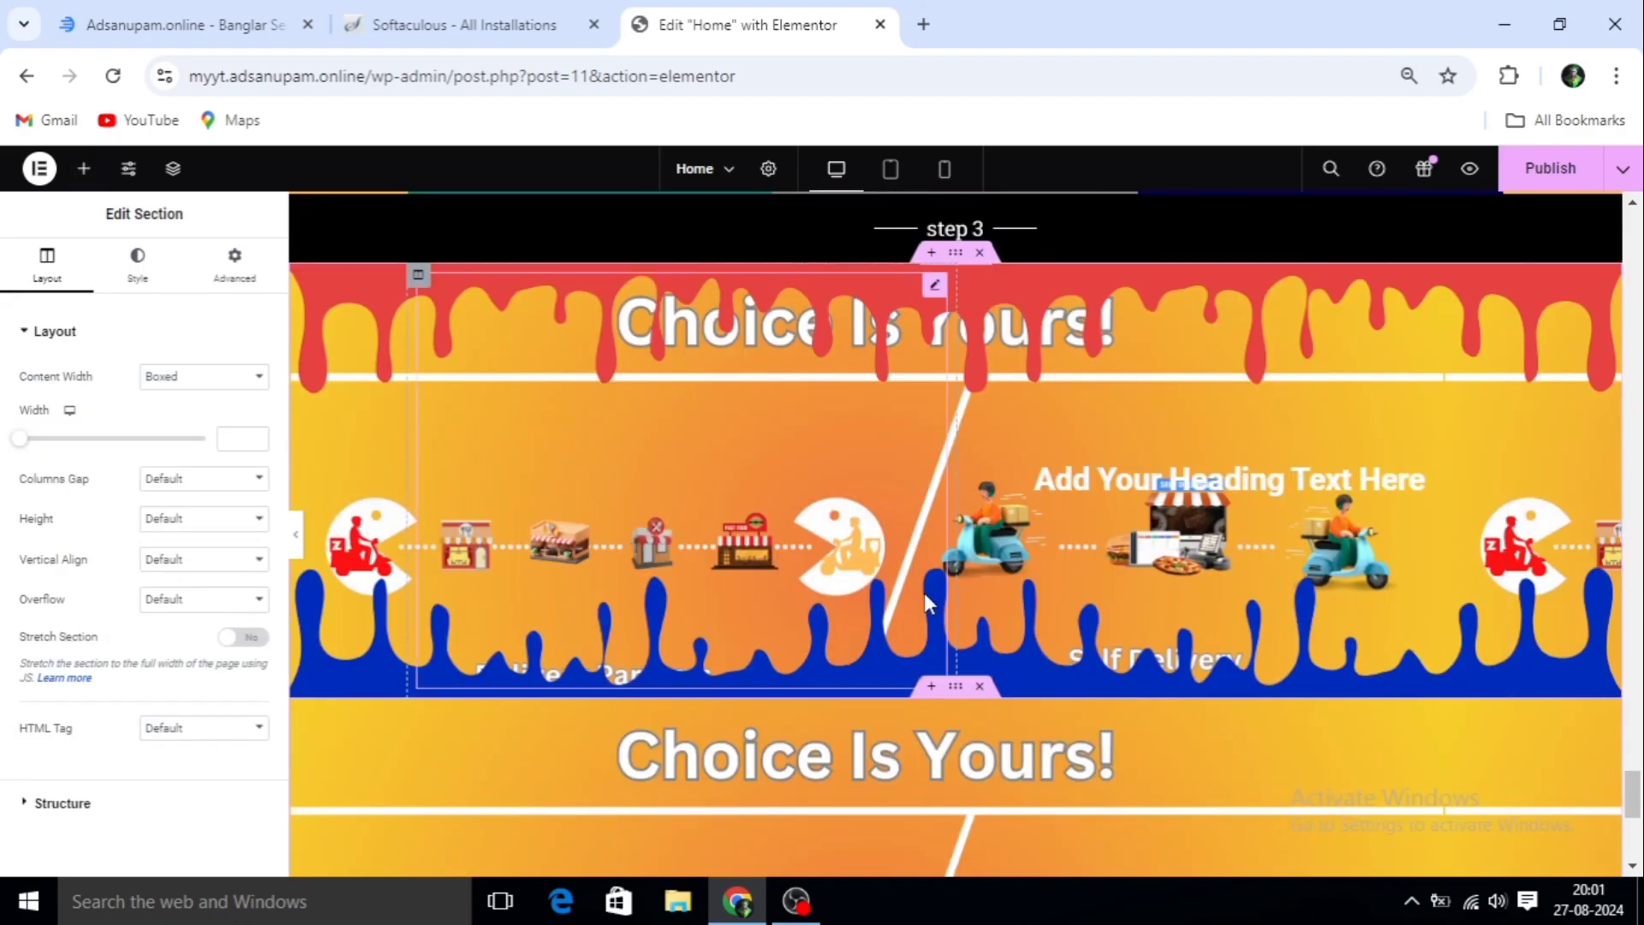
scroll(924, 593, down, 5)
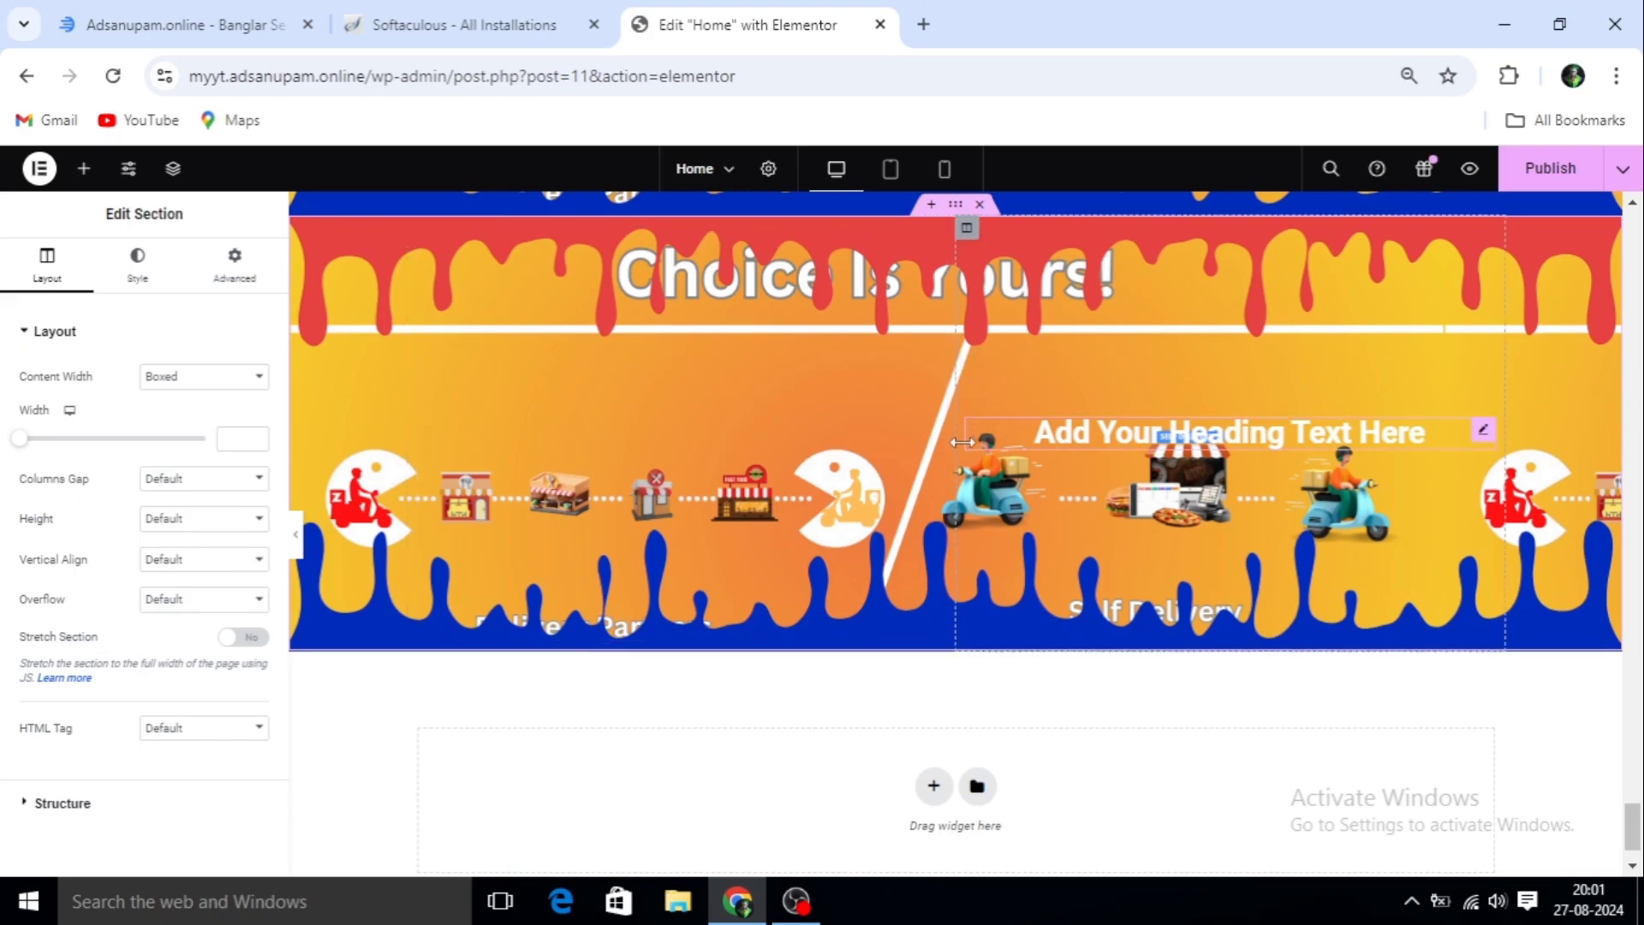
scroll(939, 477, up, 2)
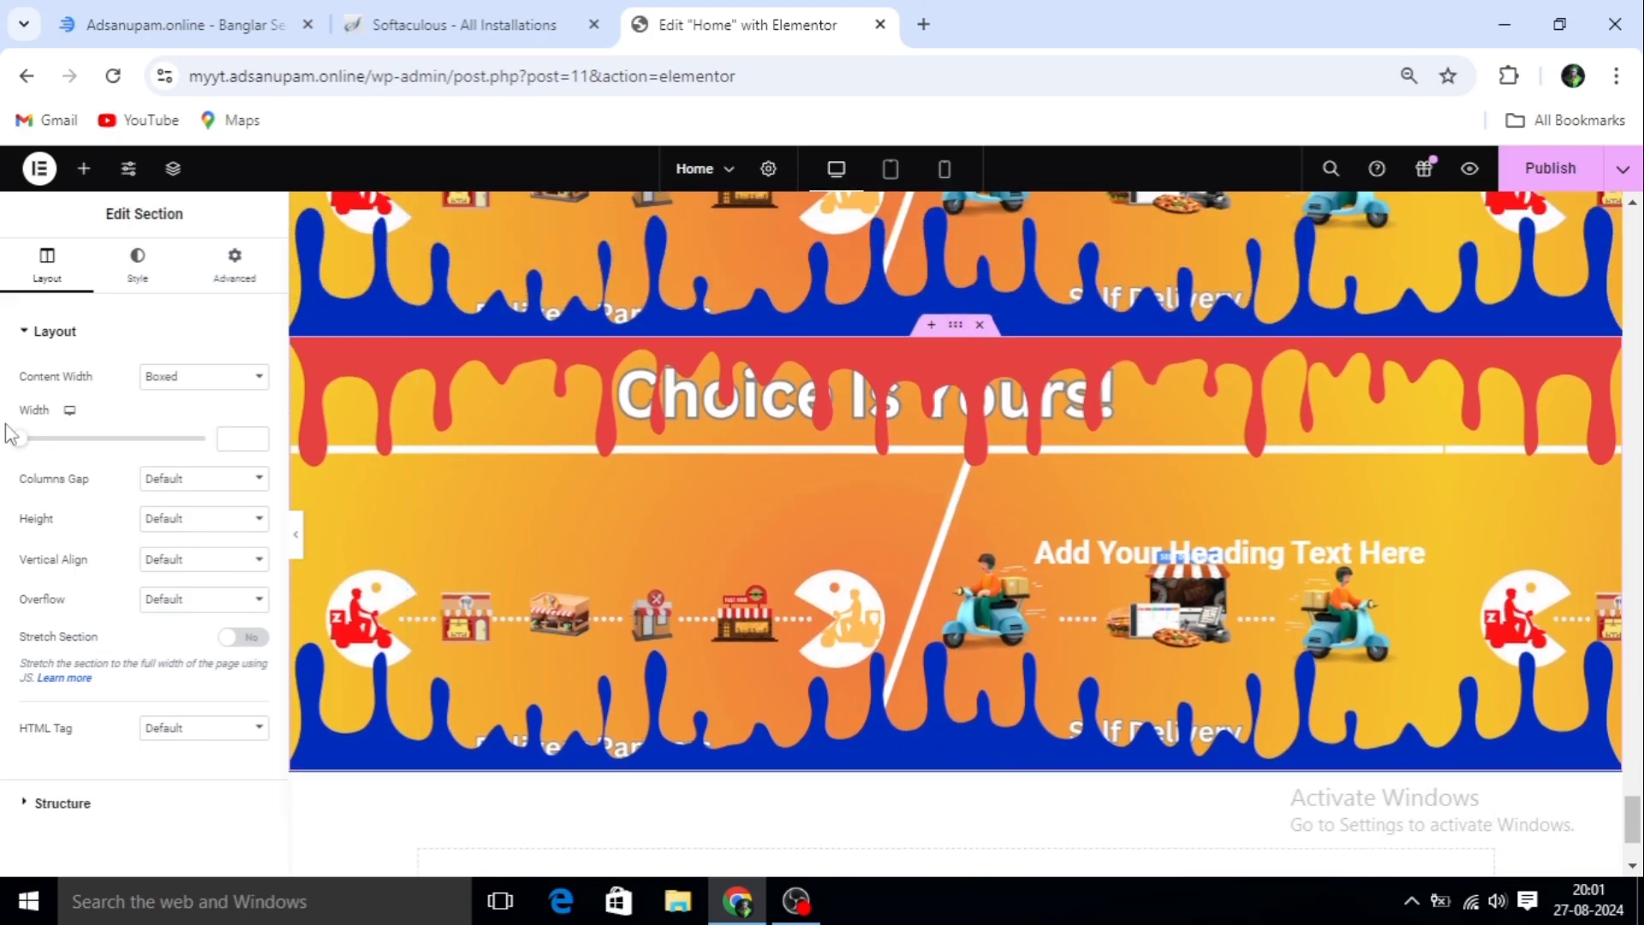
Set the duplicated section's background image attachment to Fixed and check the effect while scrolling the page
click(147, 282)
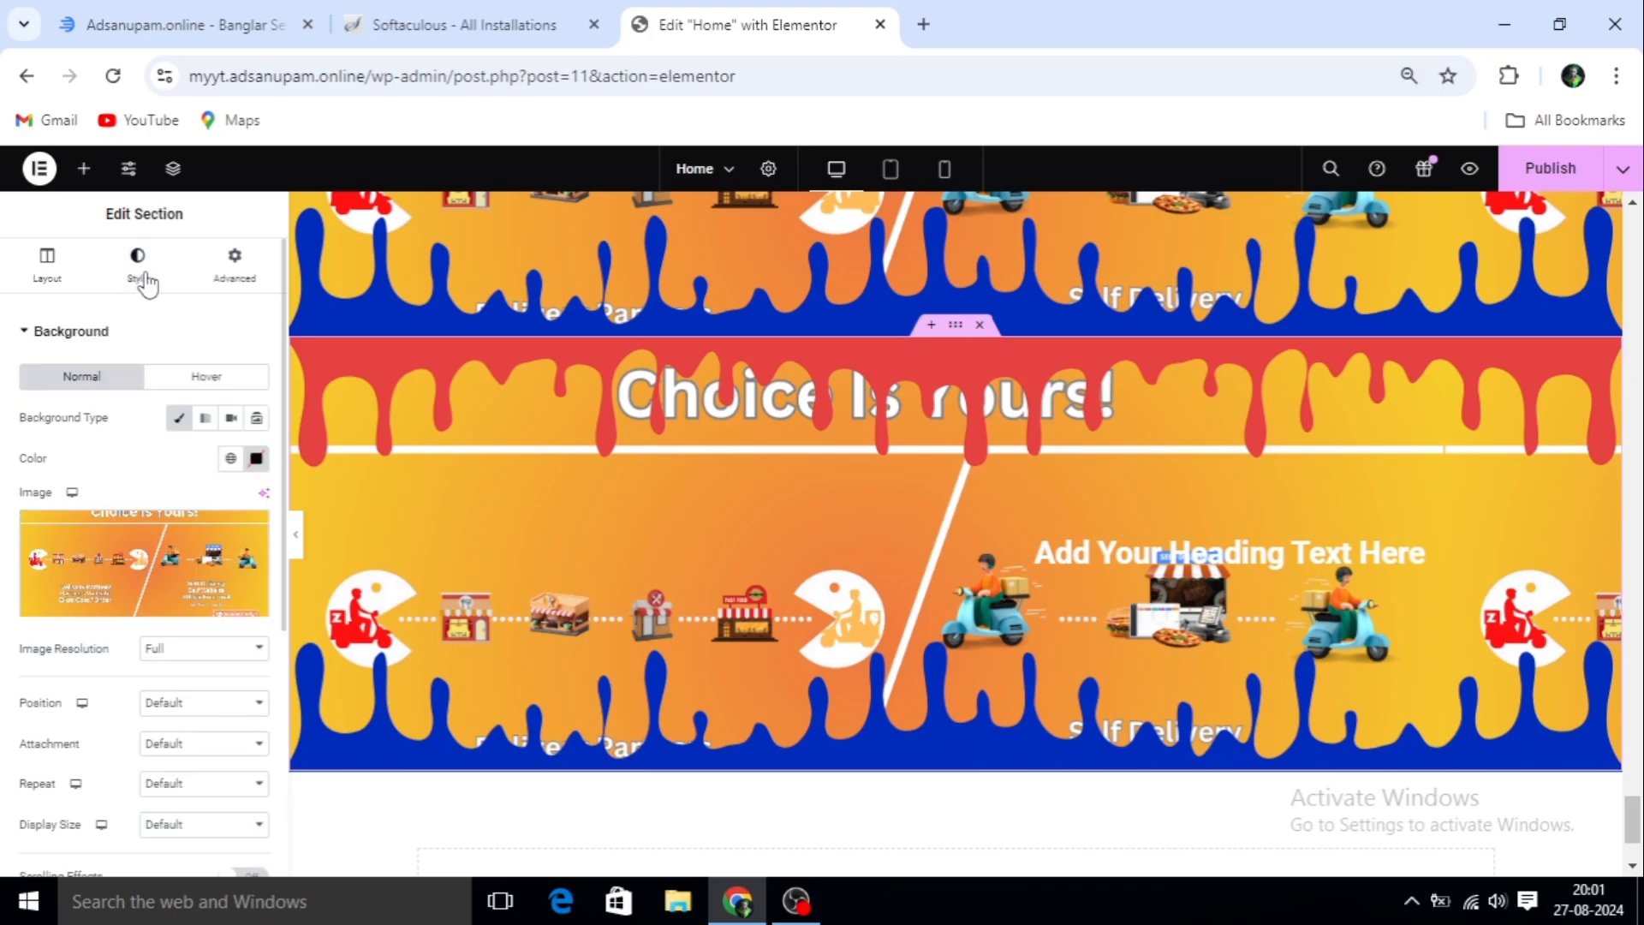
scroll(214, 512, down, 4)
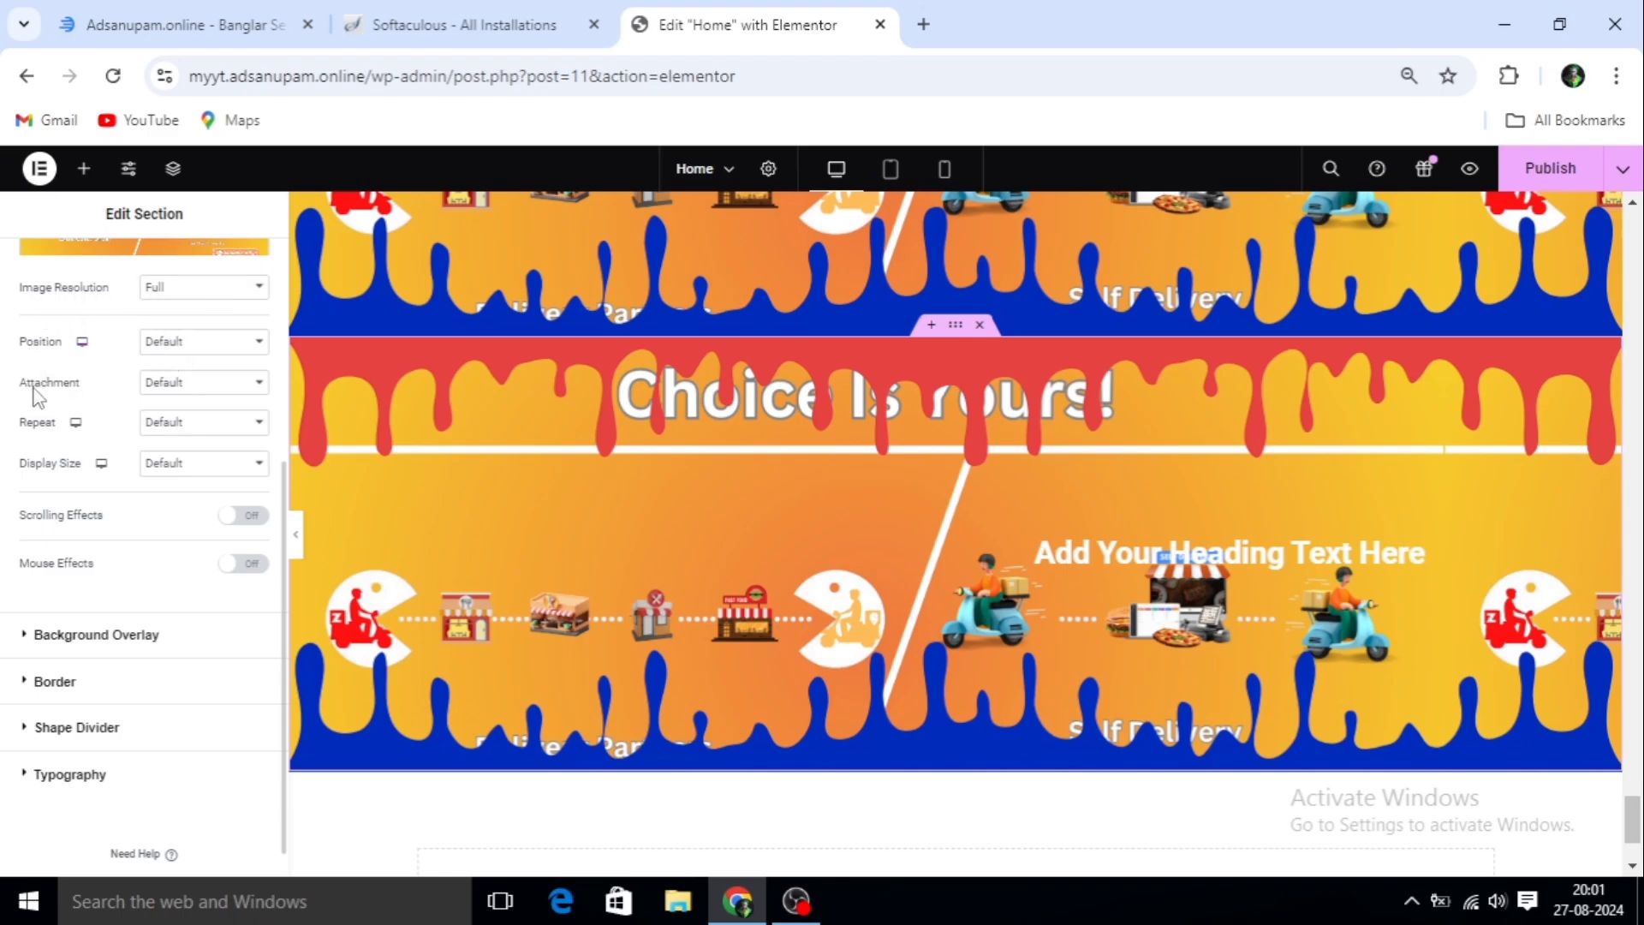
click(259, 383)
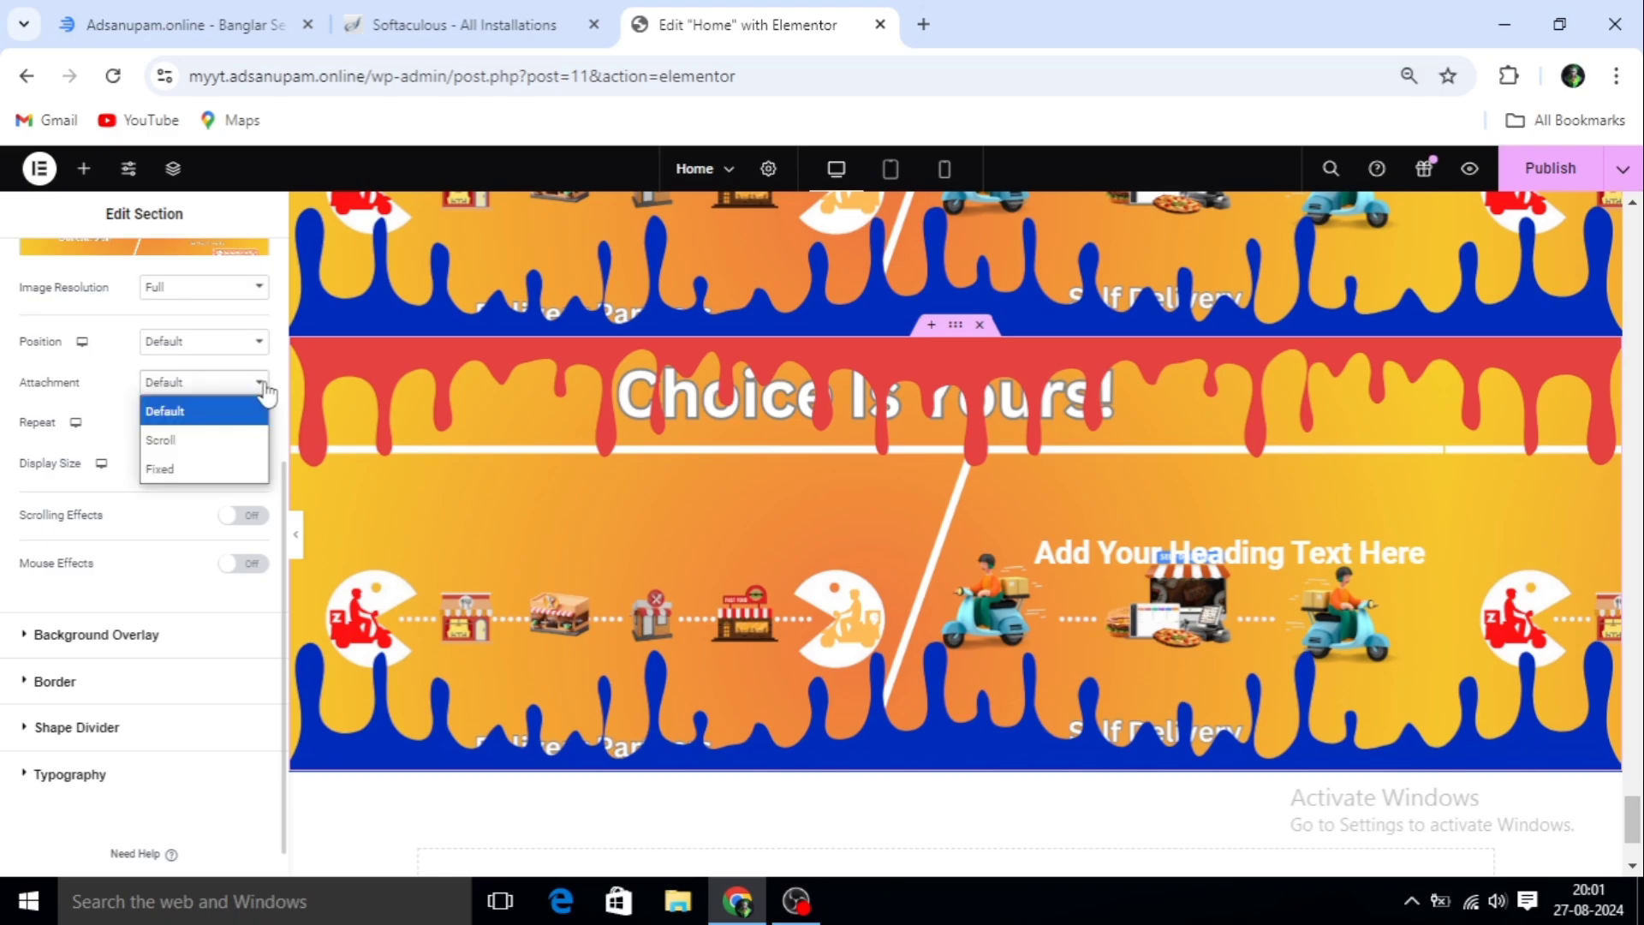
click(175, 470)
scroll(864, 542, down, 1)
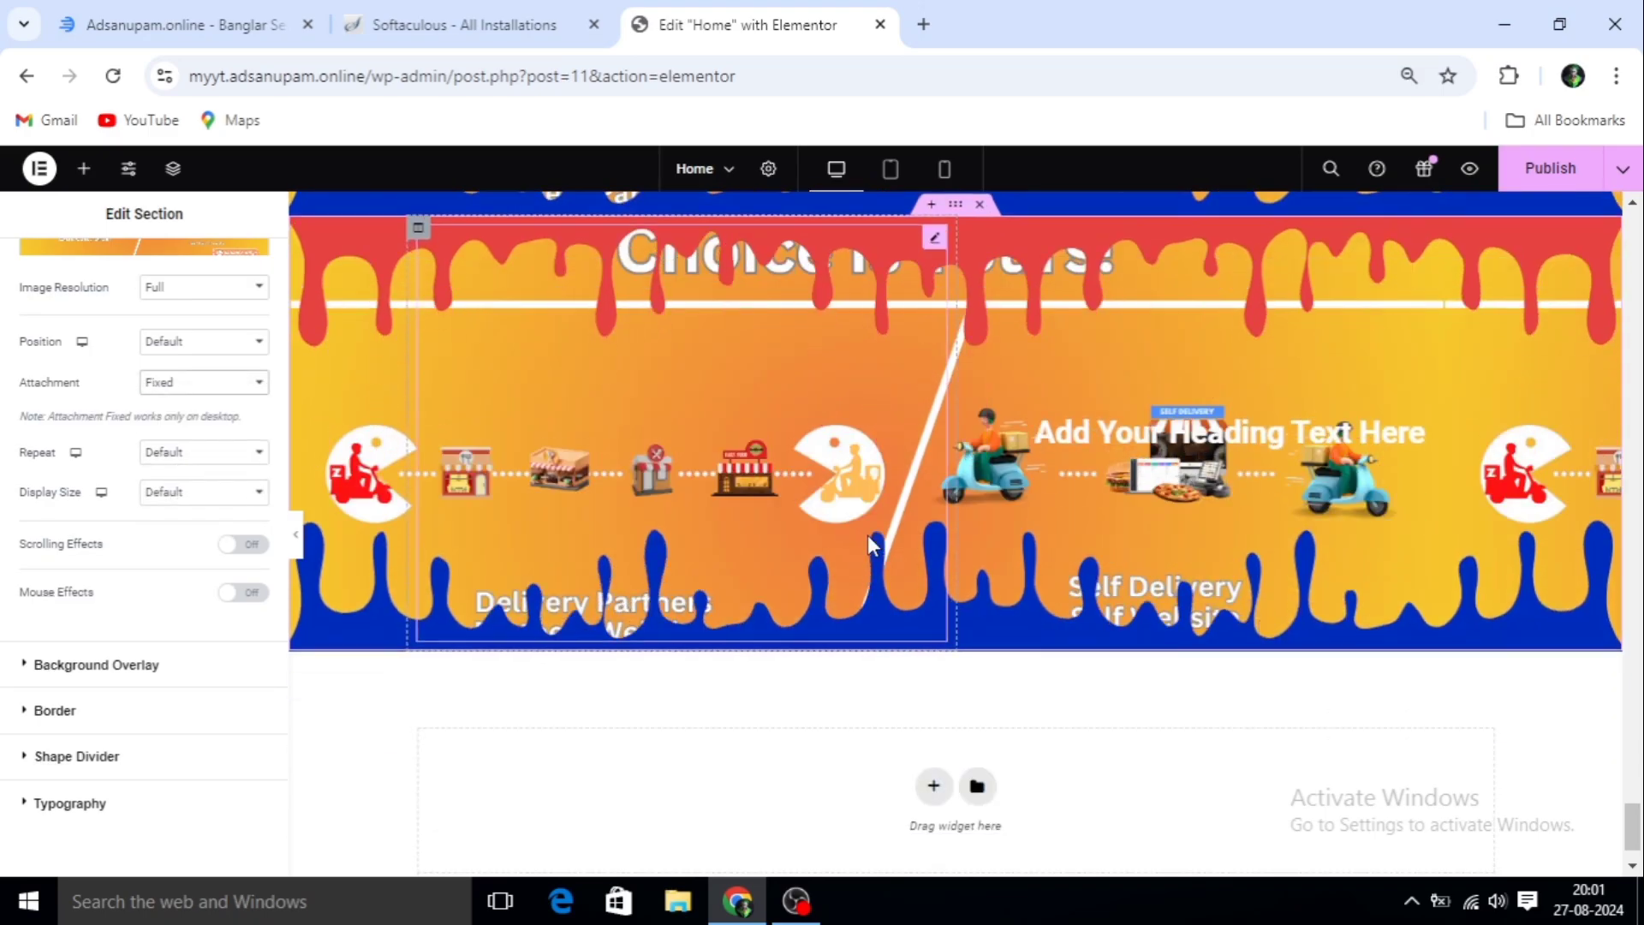
scroll(867, 534, up, 2)
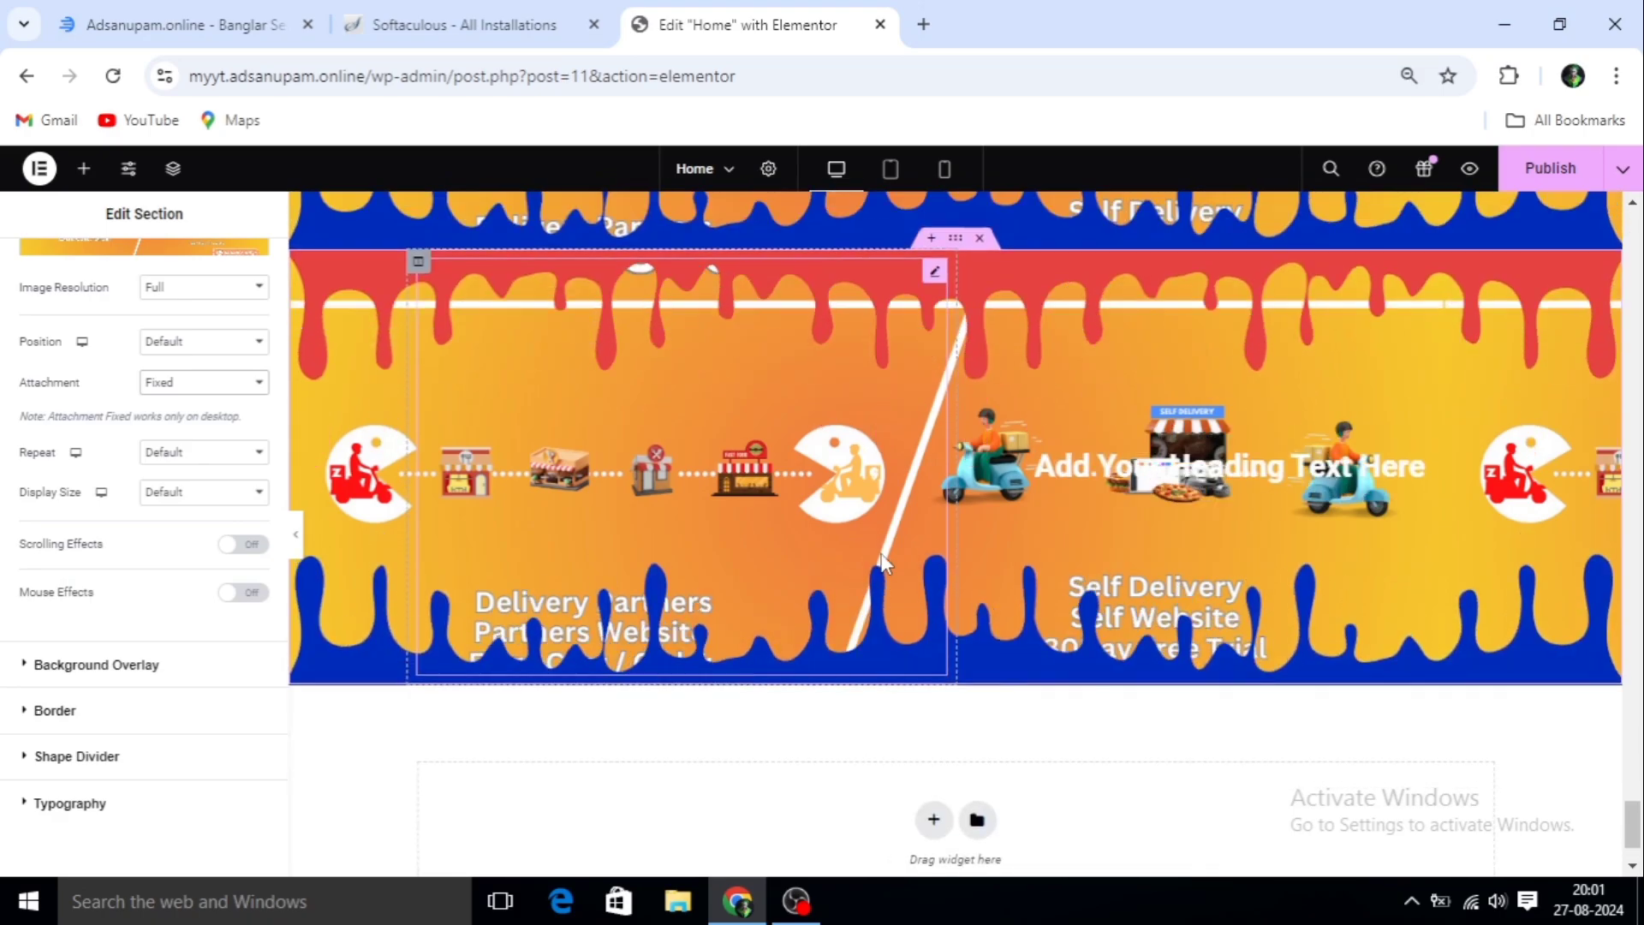
scroll(883, 561, up, 2)
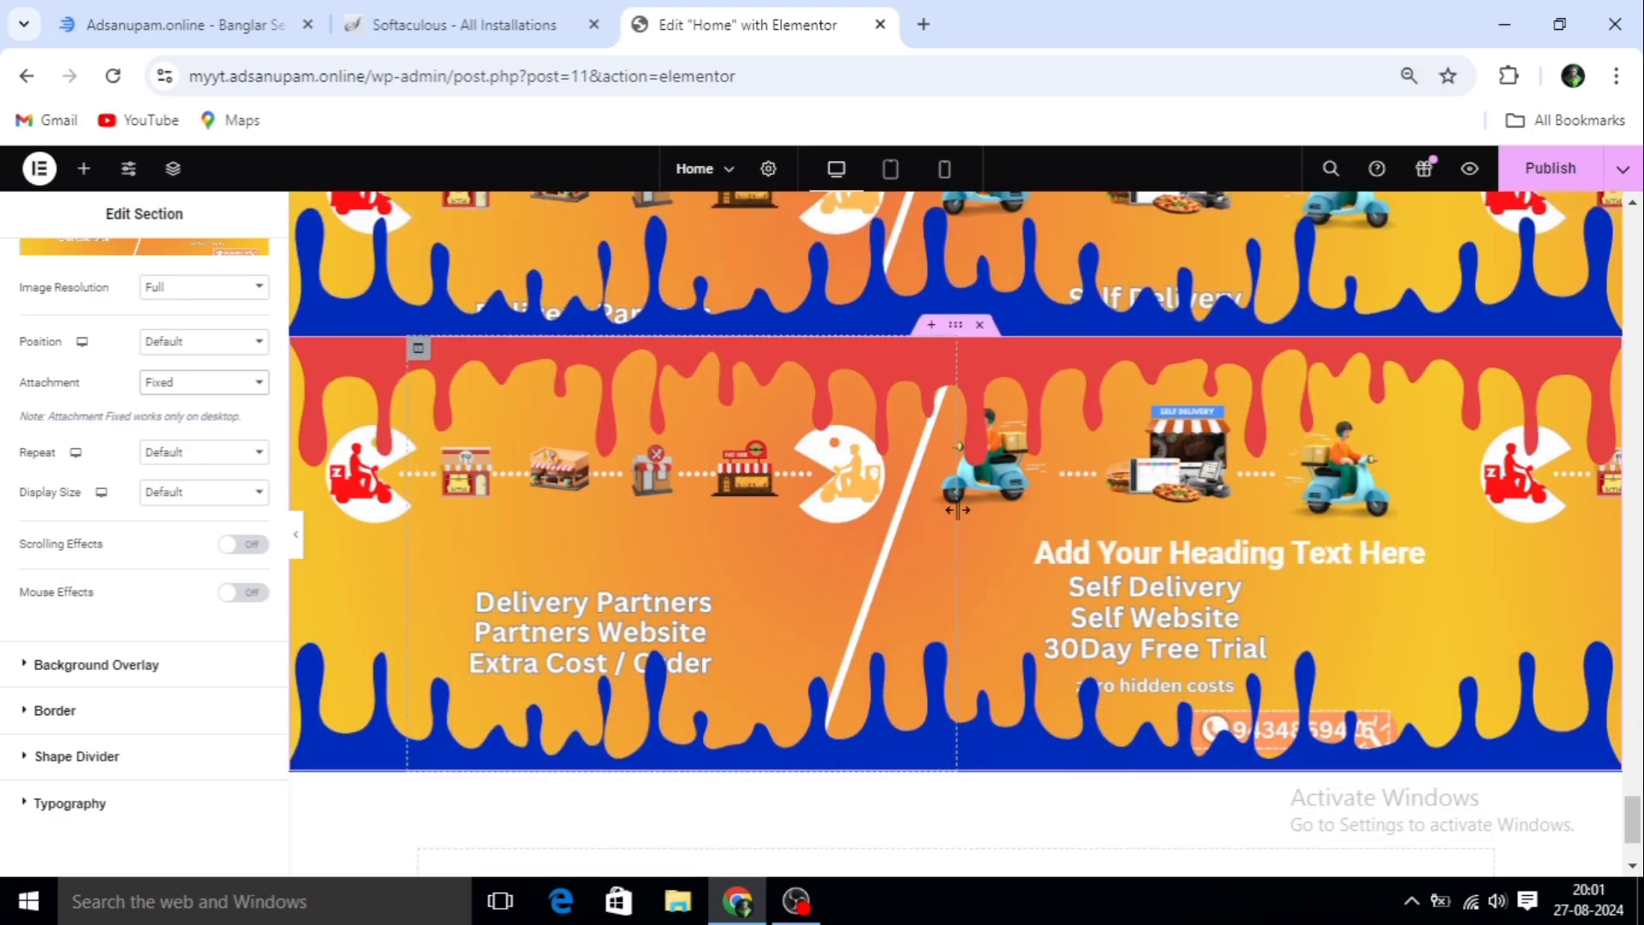
Examine how the fixed background image of the lower "Choice Is Yours!" section behaves while moving through the page
scroll(957, 510, down, 2)
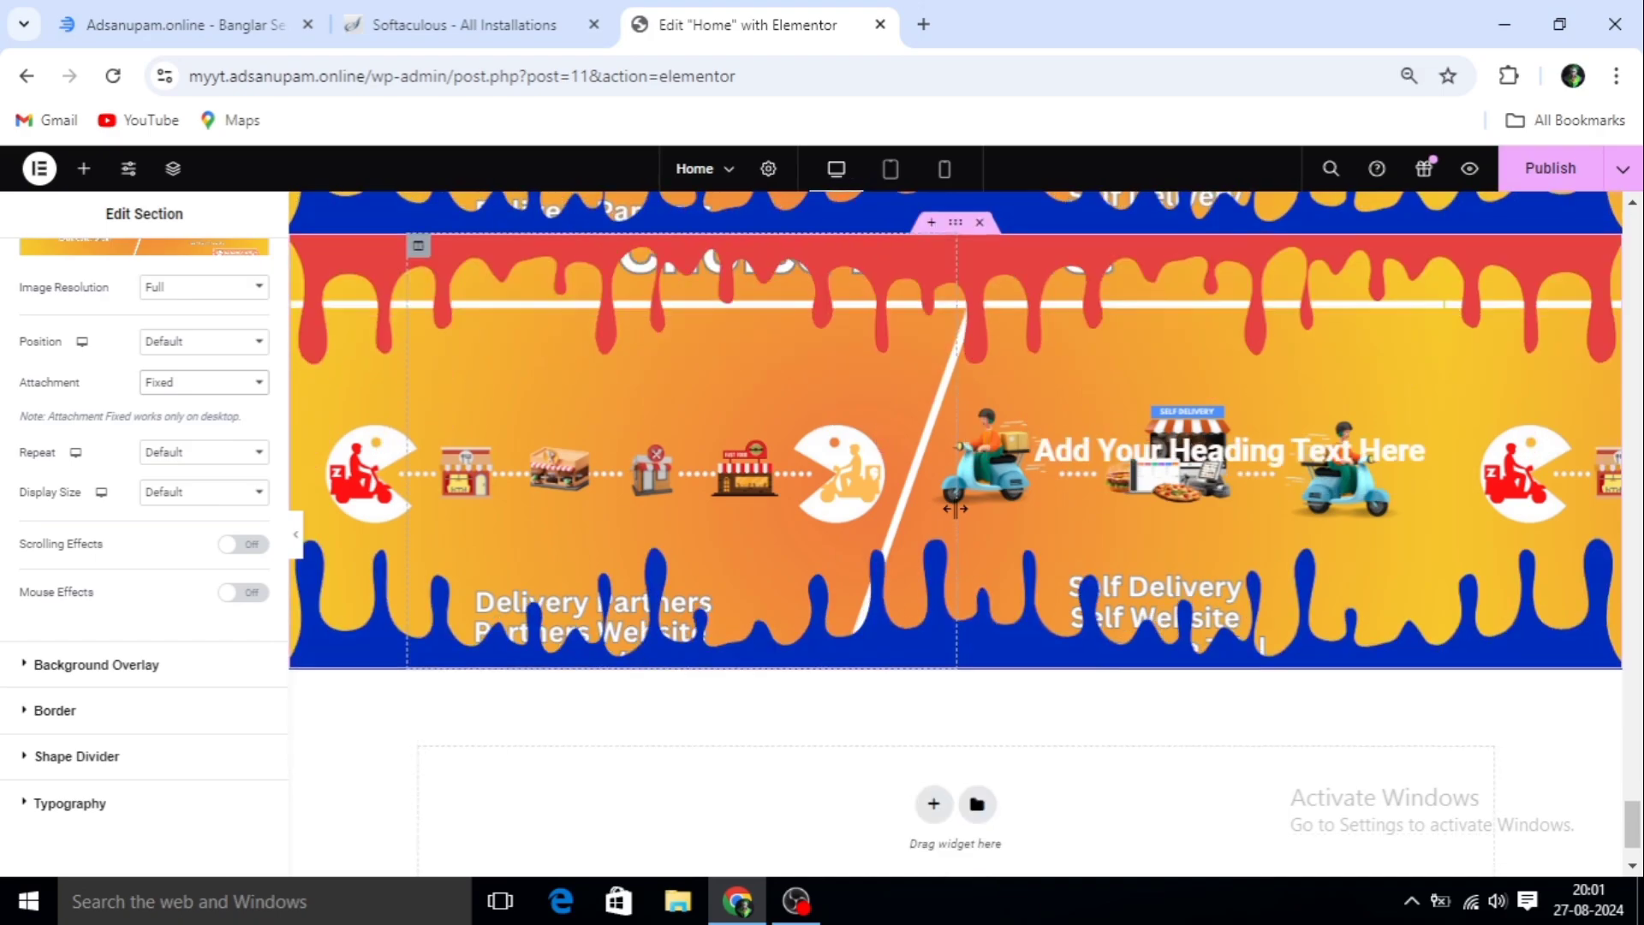
scroll(956, 509, up, 1)
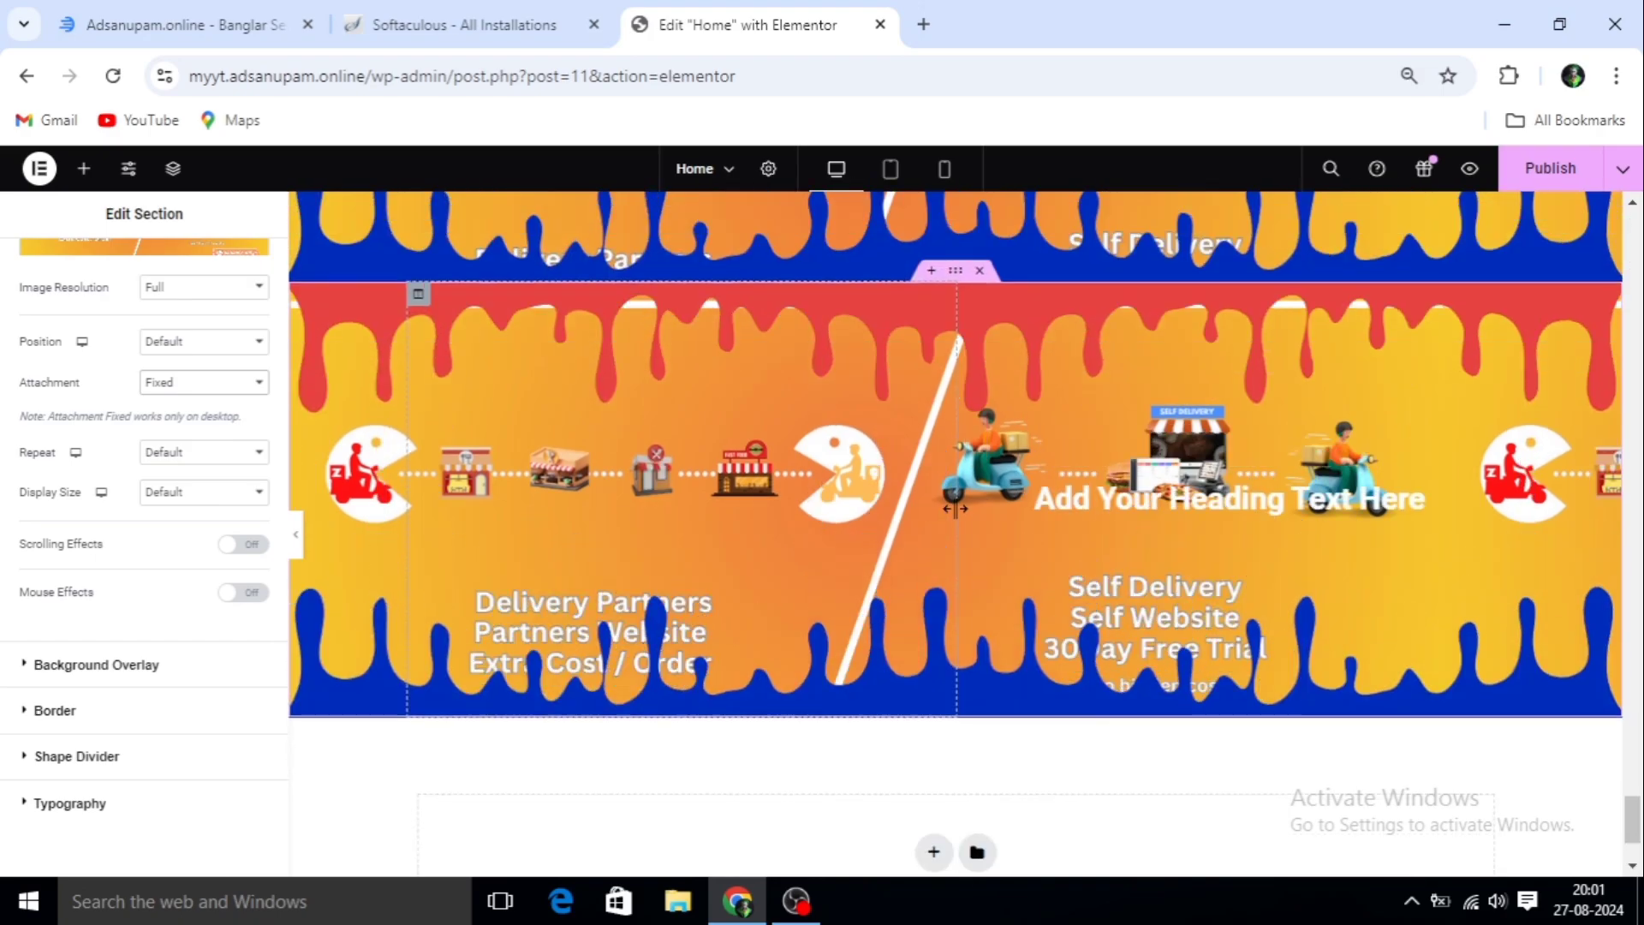
scroll(956, 509, up, 3)
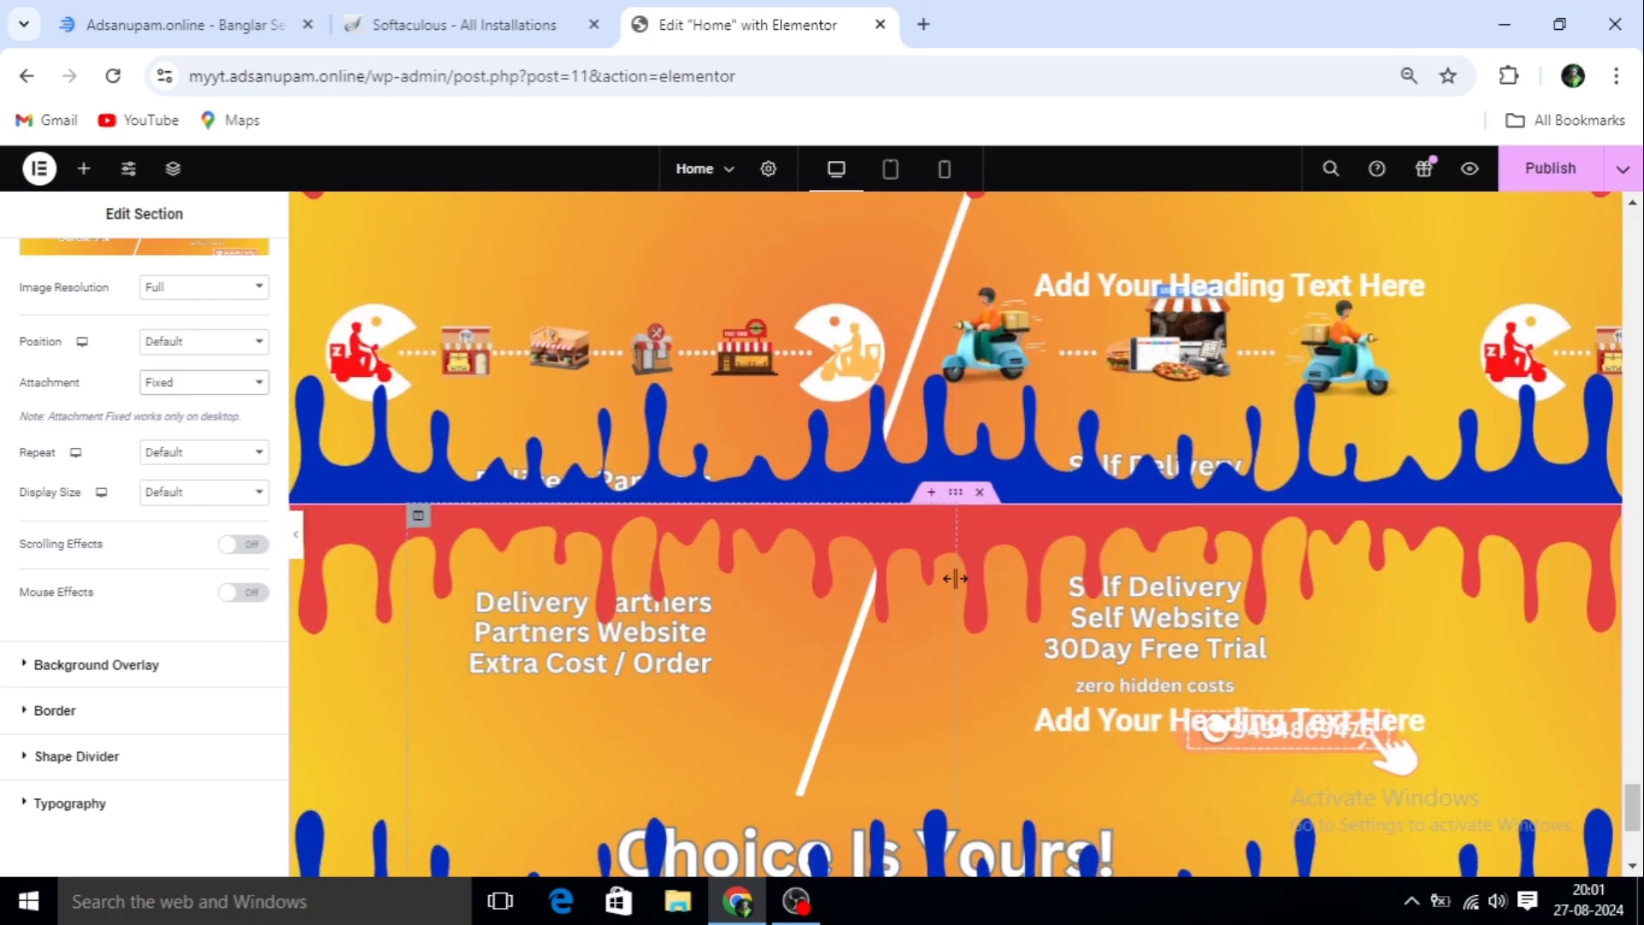
scroll(974, 589, down, 2)
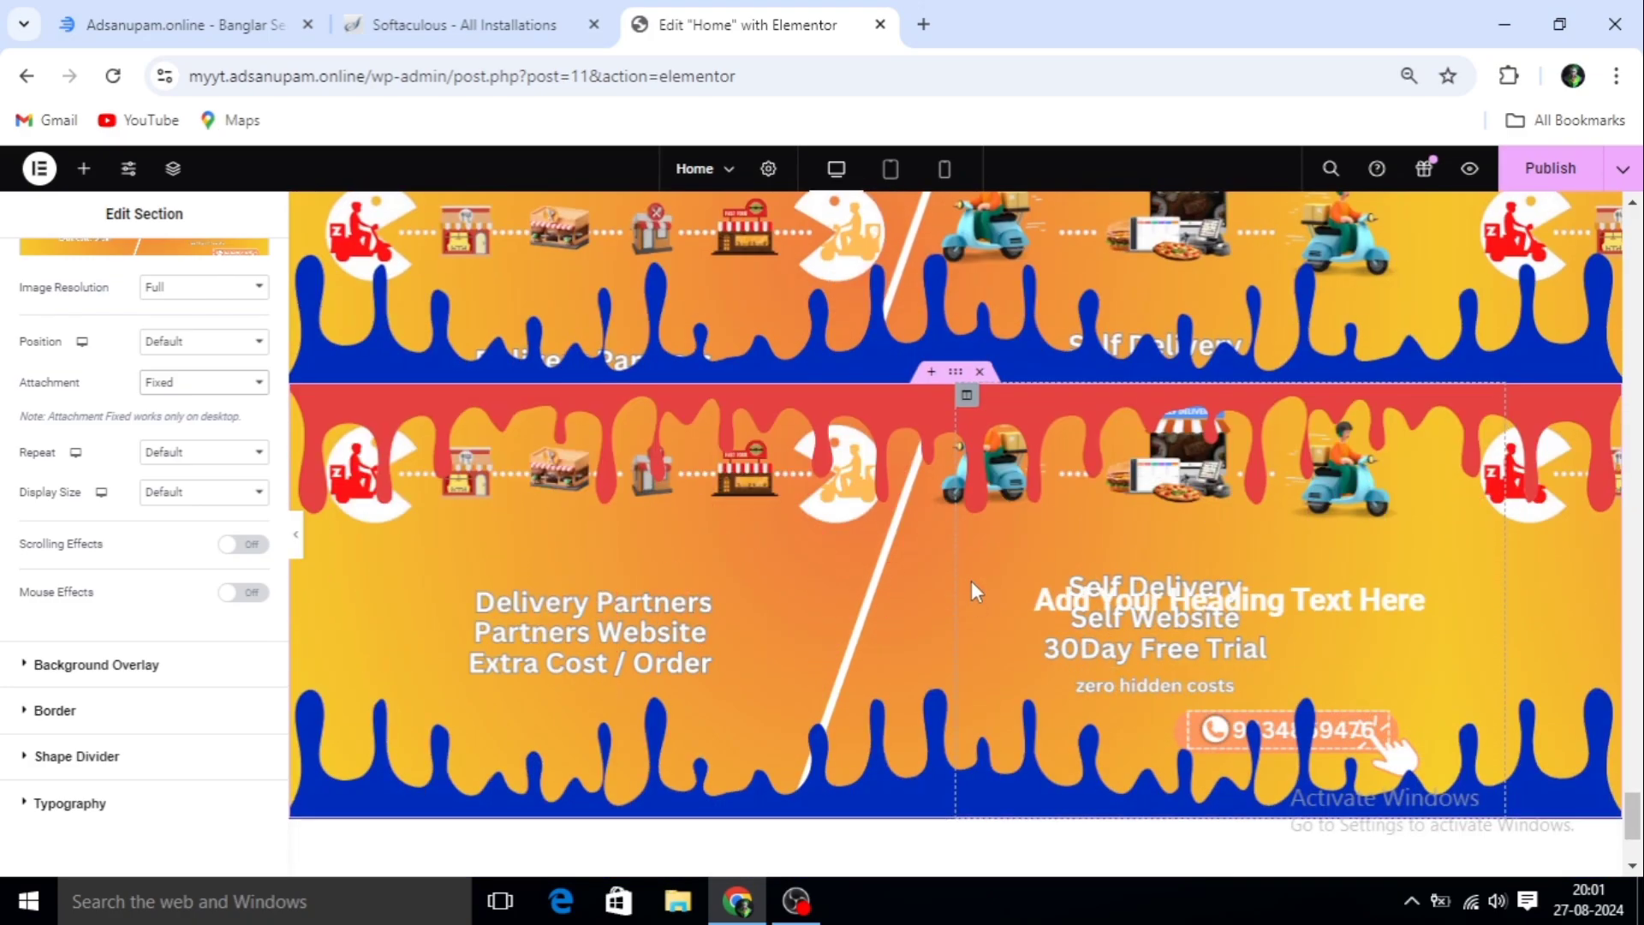
scroll(971, 587, down, 1)
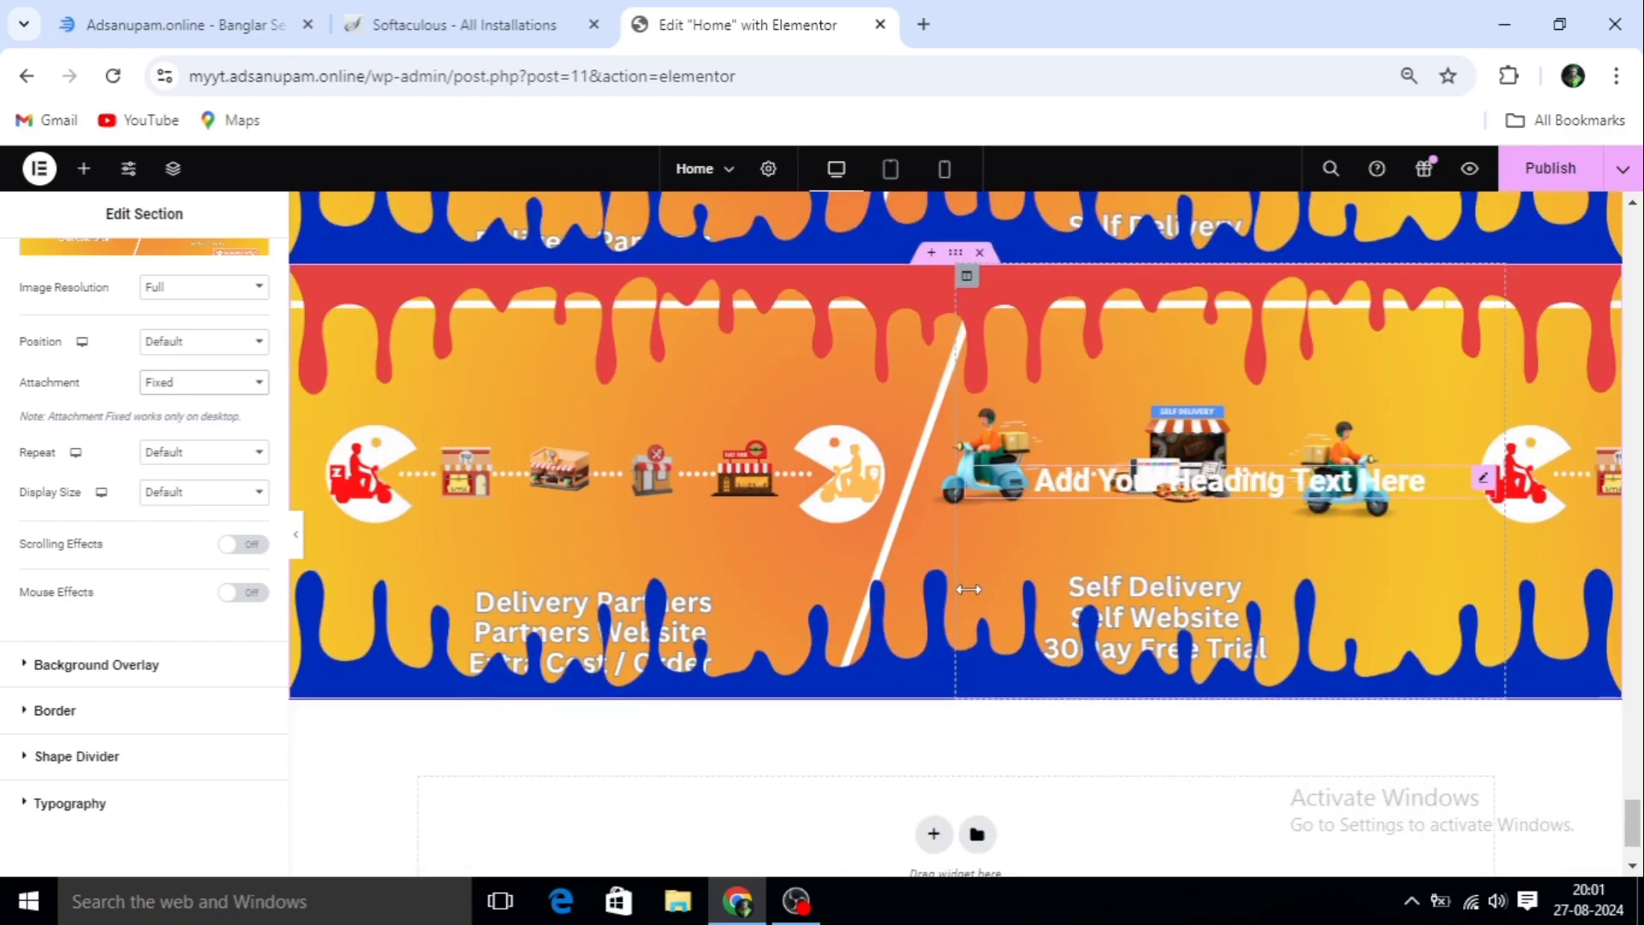
scroll(969, 589, up, 1)
scroll(938, 588, down, 1)
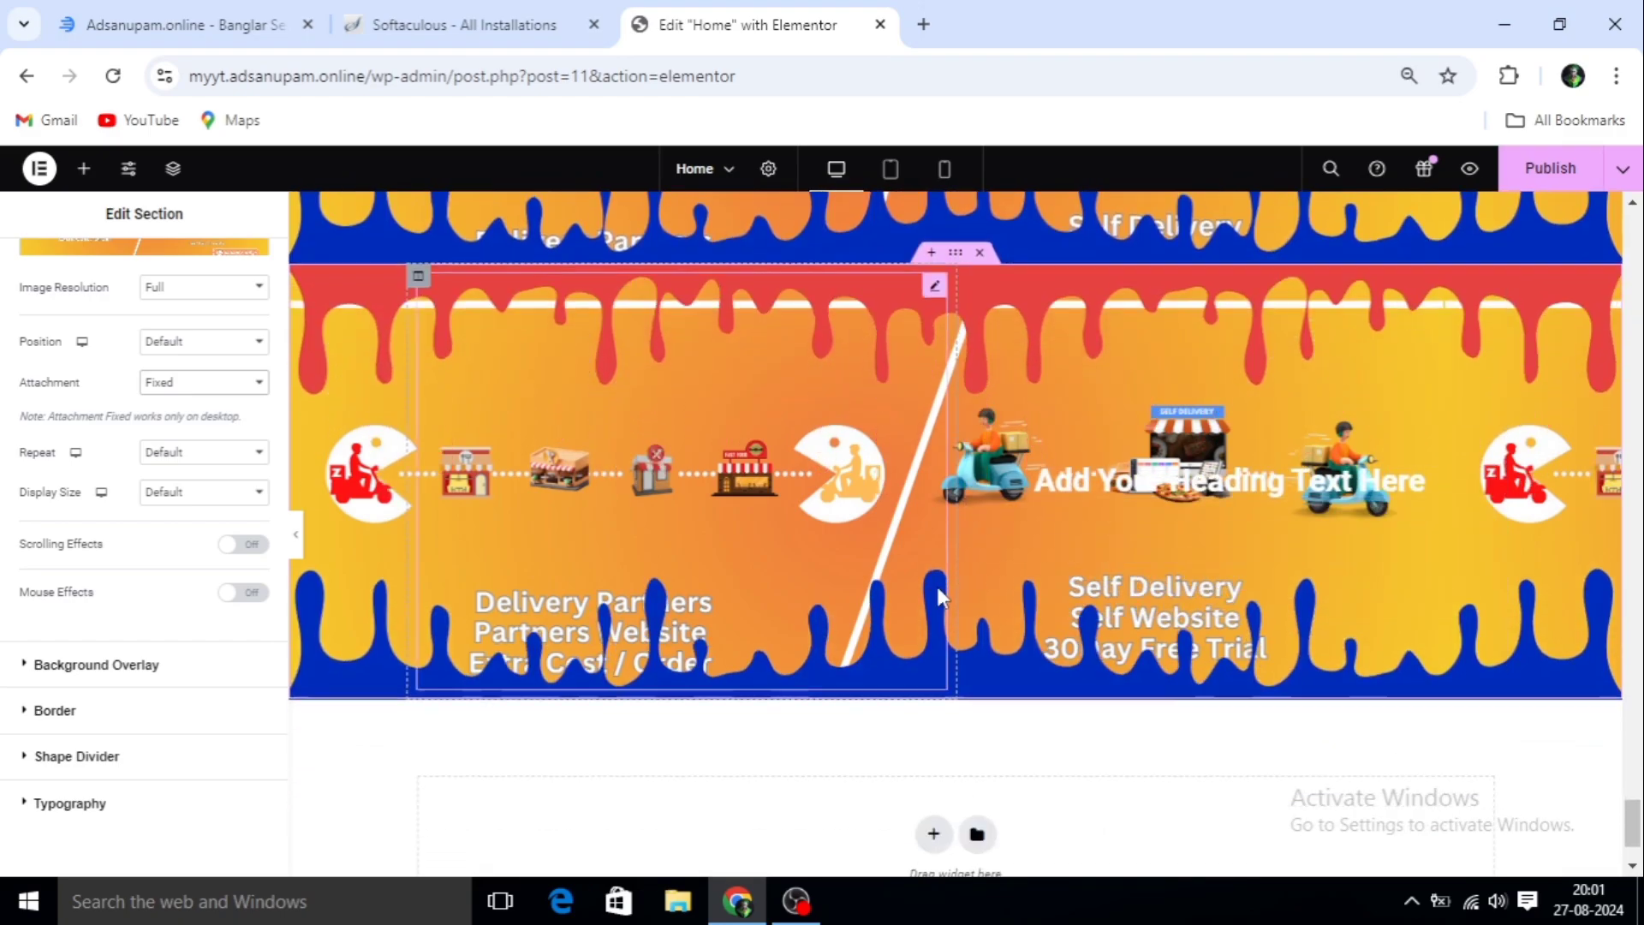
scroll(938, 587, up, 1)
scroll(1062, 556, down, 1)
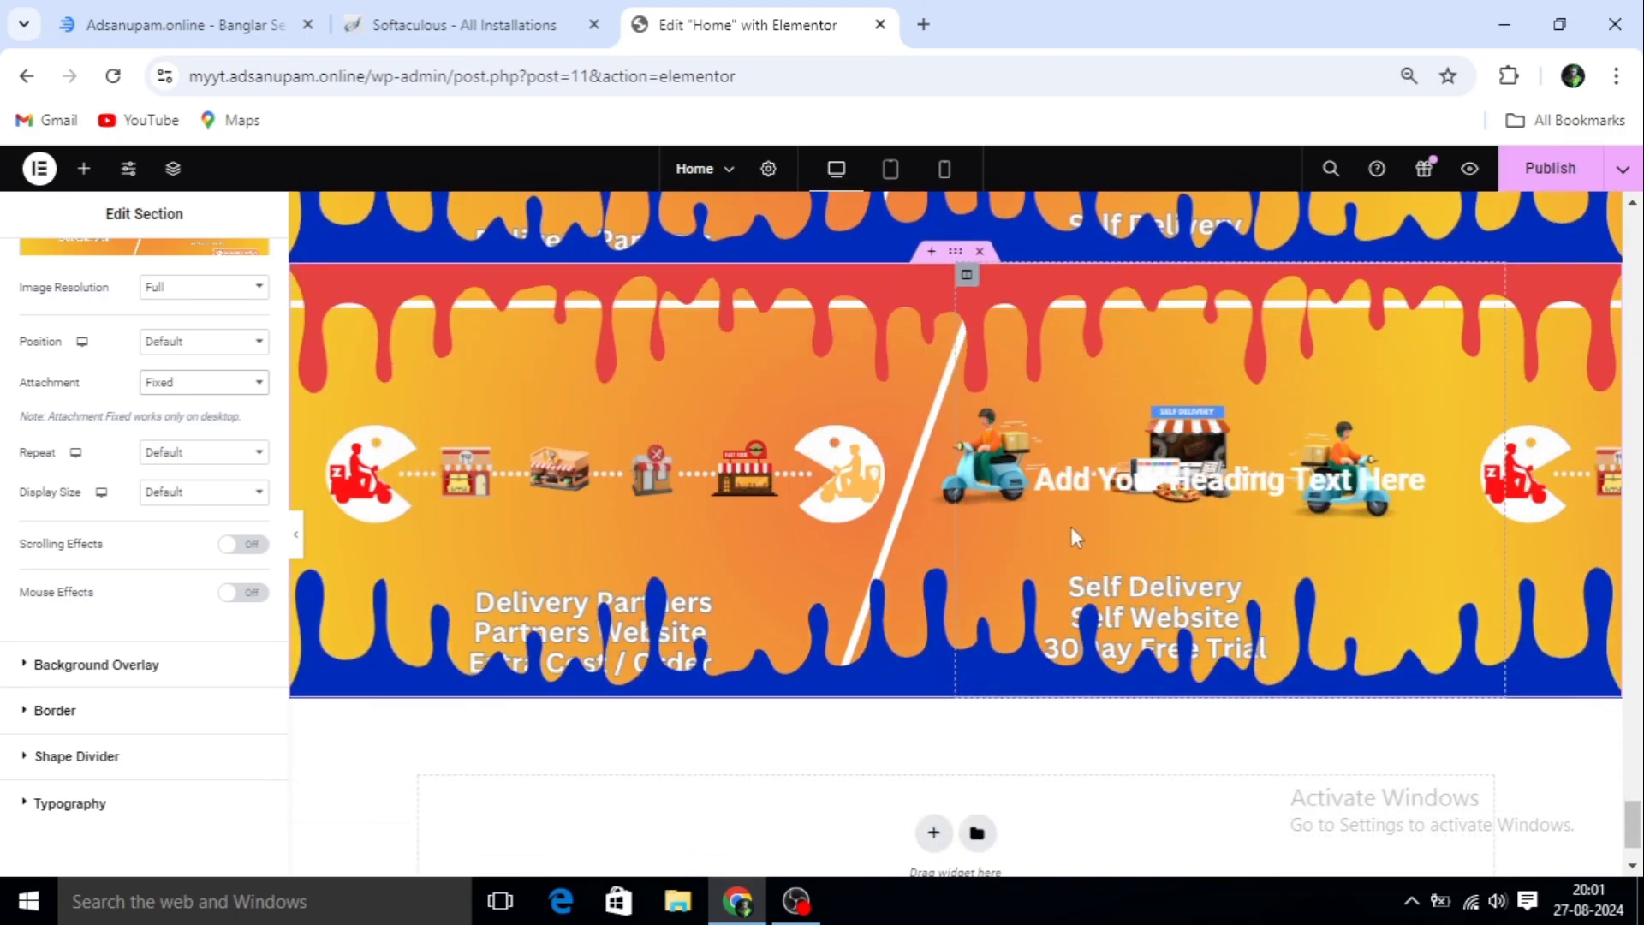
scroll(856, 516, up, 1)
scroll(858, 519, down, 2)
scroll(858, 526, up, 1)
scroll(858, 527, down, 1)
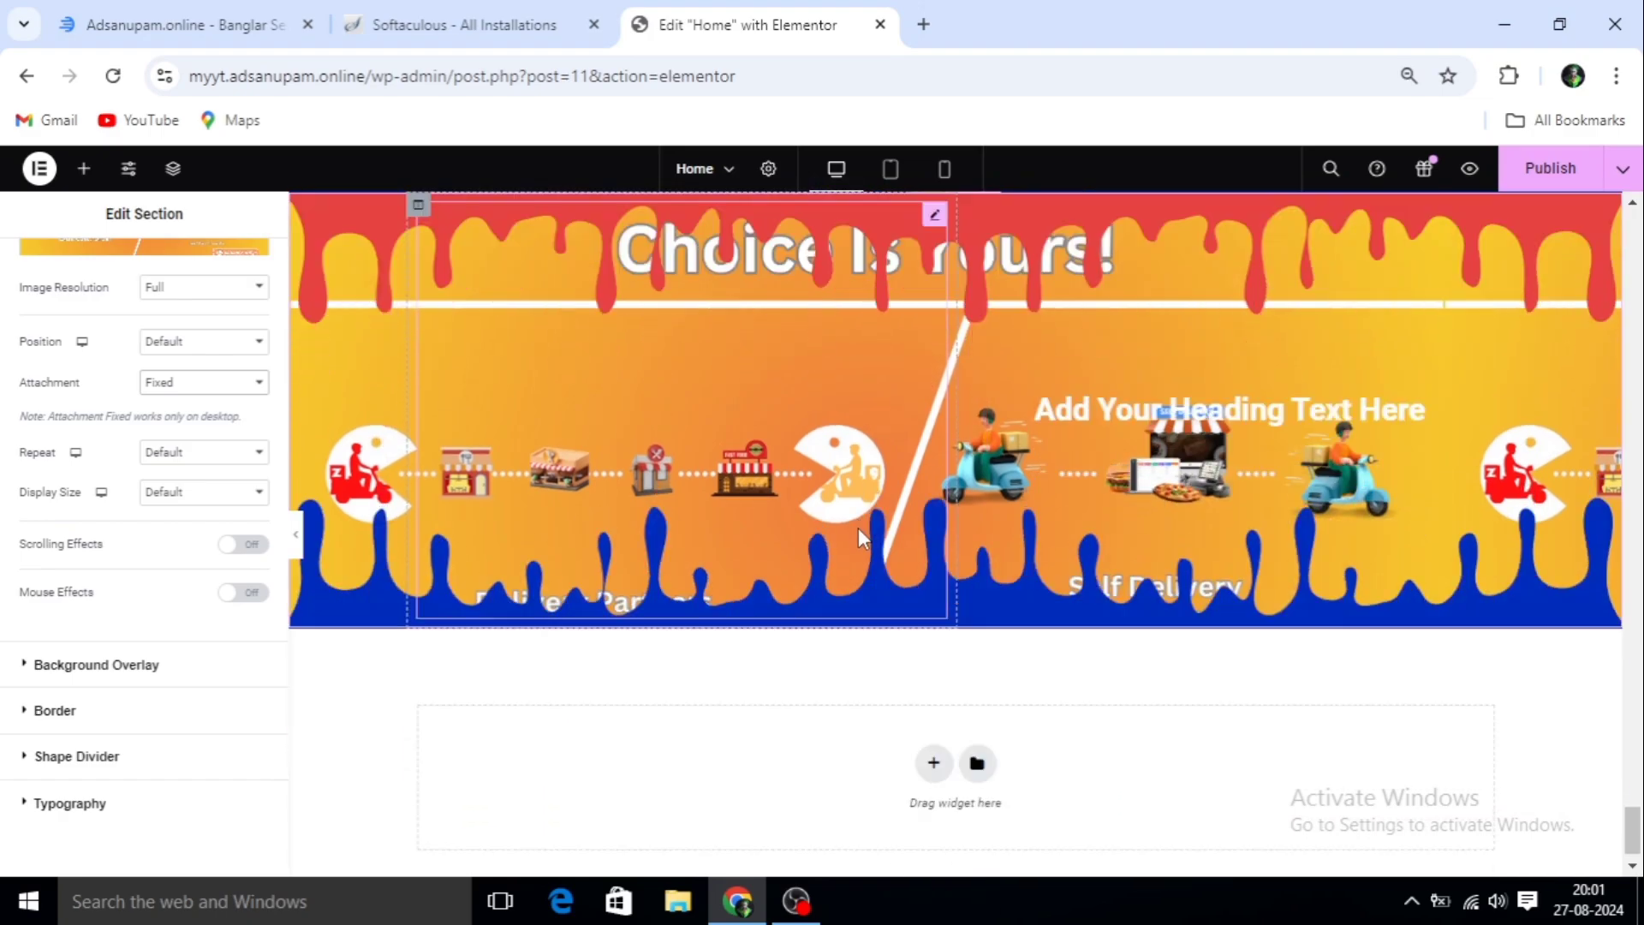
scroll(858, 528, up, 2)
scroll(867, 533, up, 2)
scroll(937, 642, down, 1)
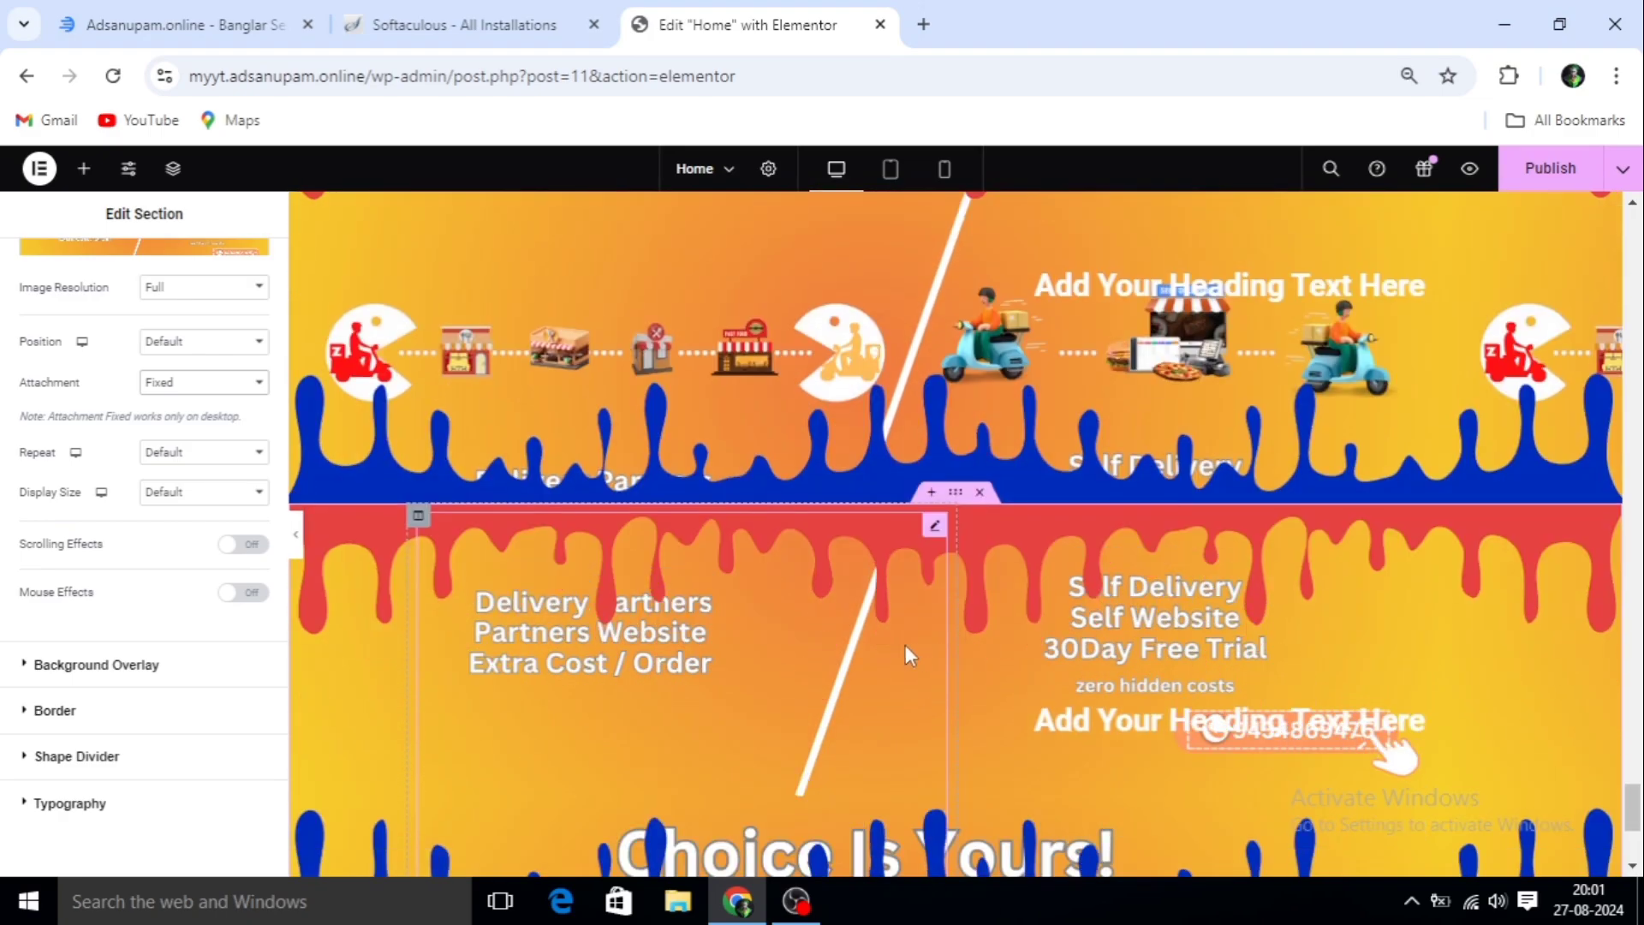
Delete the lower duplicate of the "Choice Is Yours!" section
scroll(937, 655, down, 1)
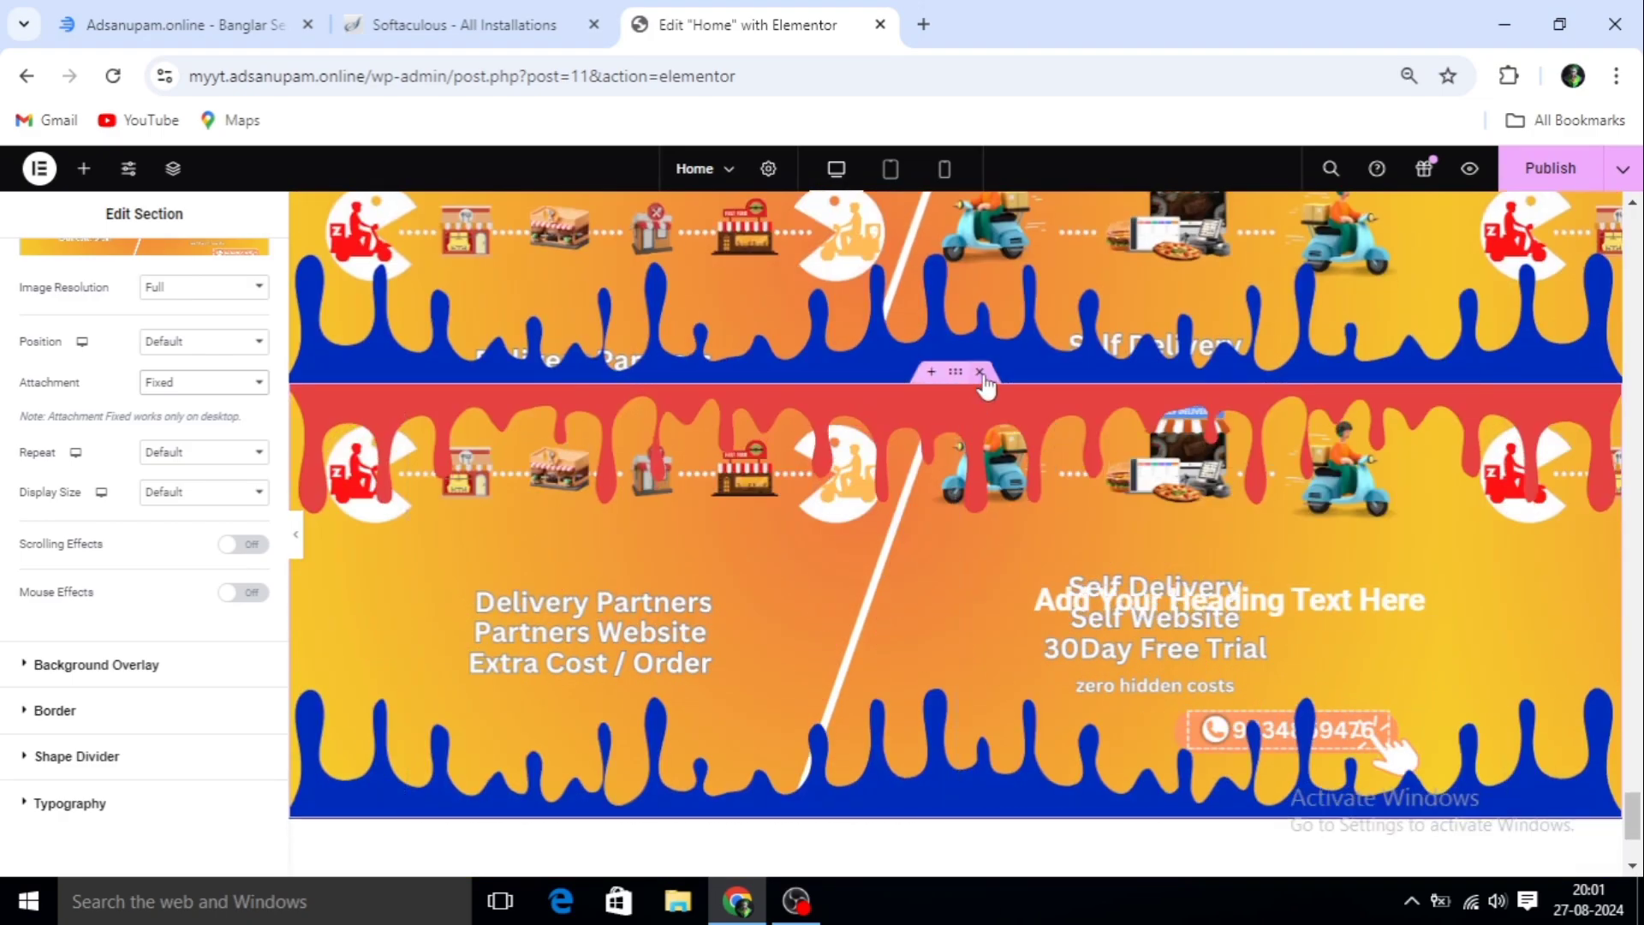
scroll(945, 549, up, 2)
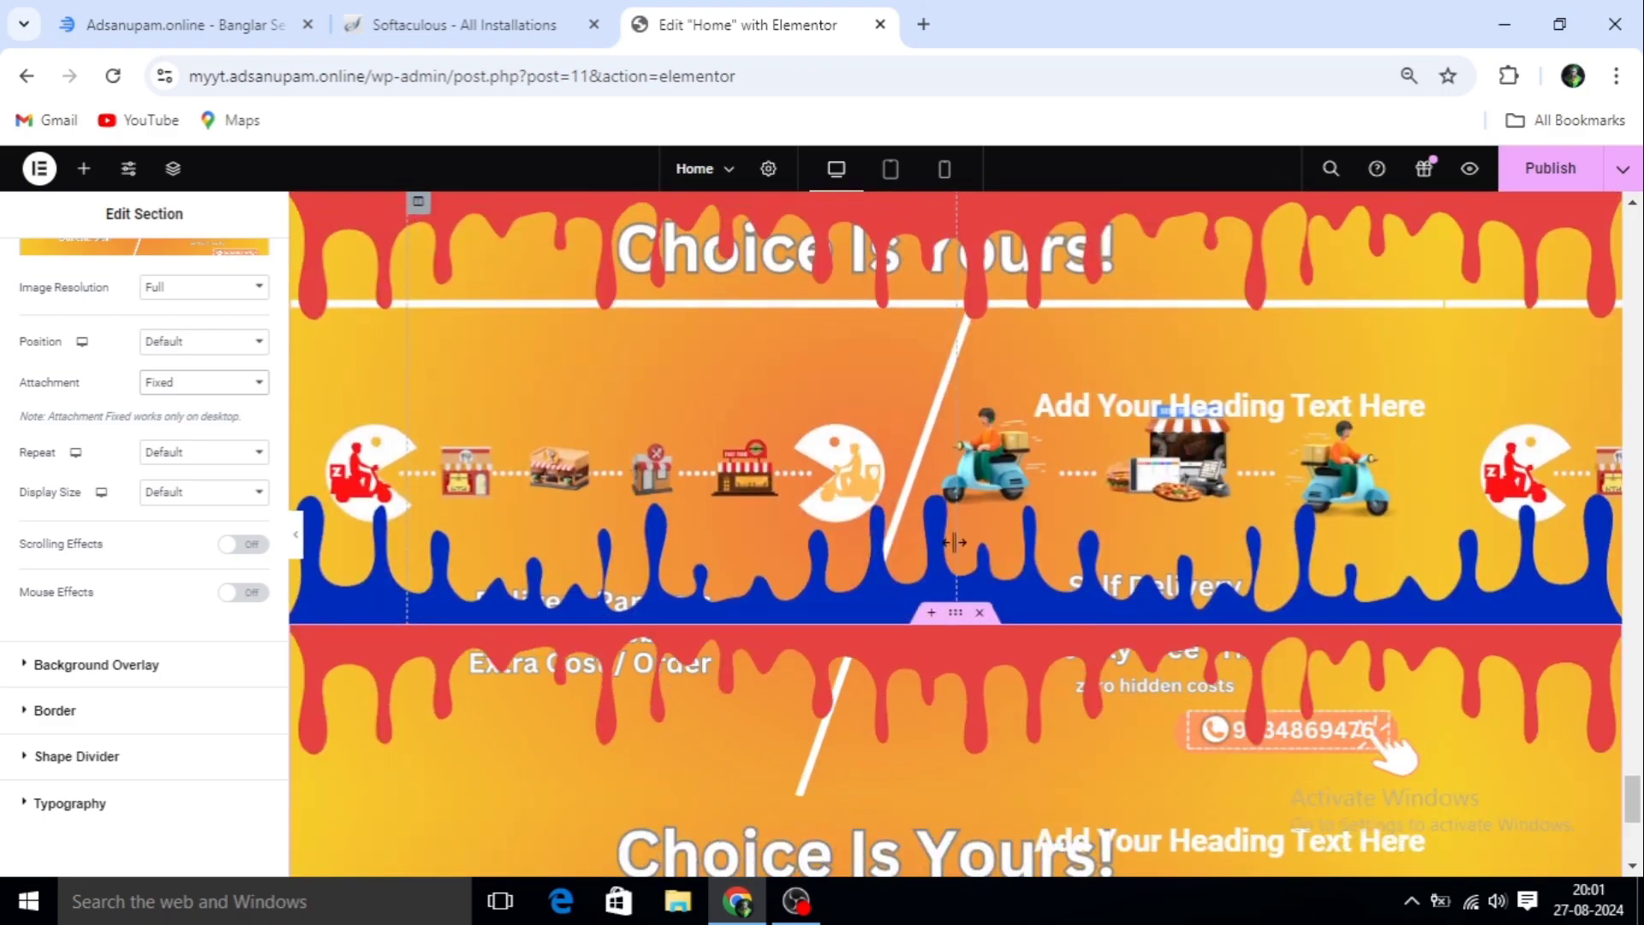
click(981, 613)
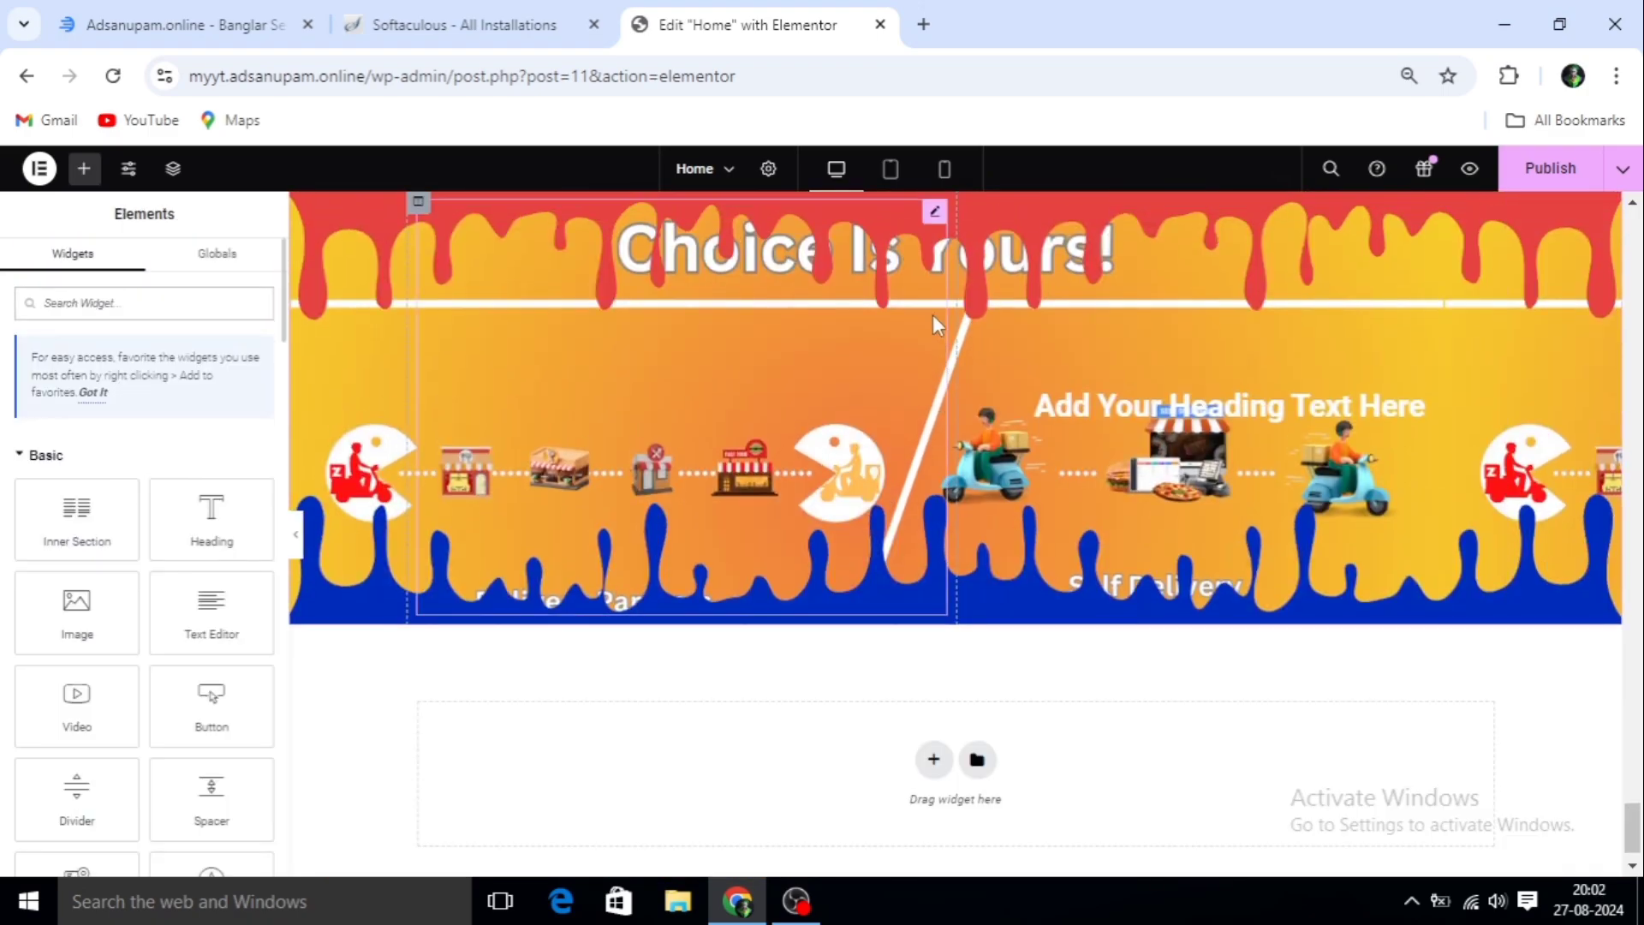
Duplicate the "Choice Is Yours!" section below the step 3 divider and set the copy's background image attachment to Fixed
scroll(951, 373, up, 2)
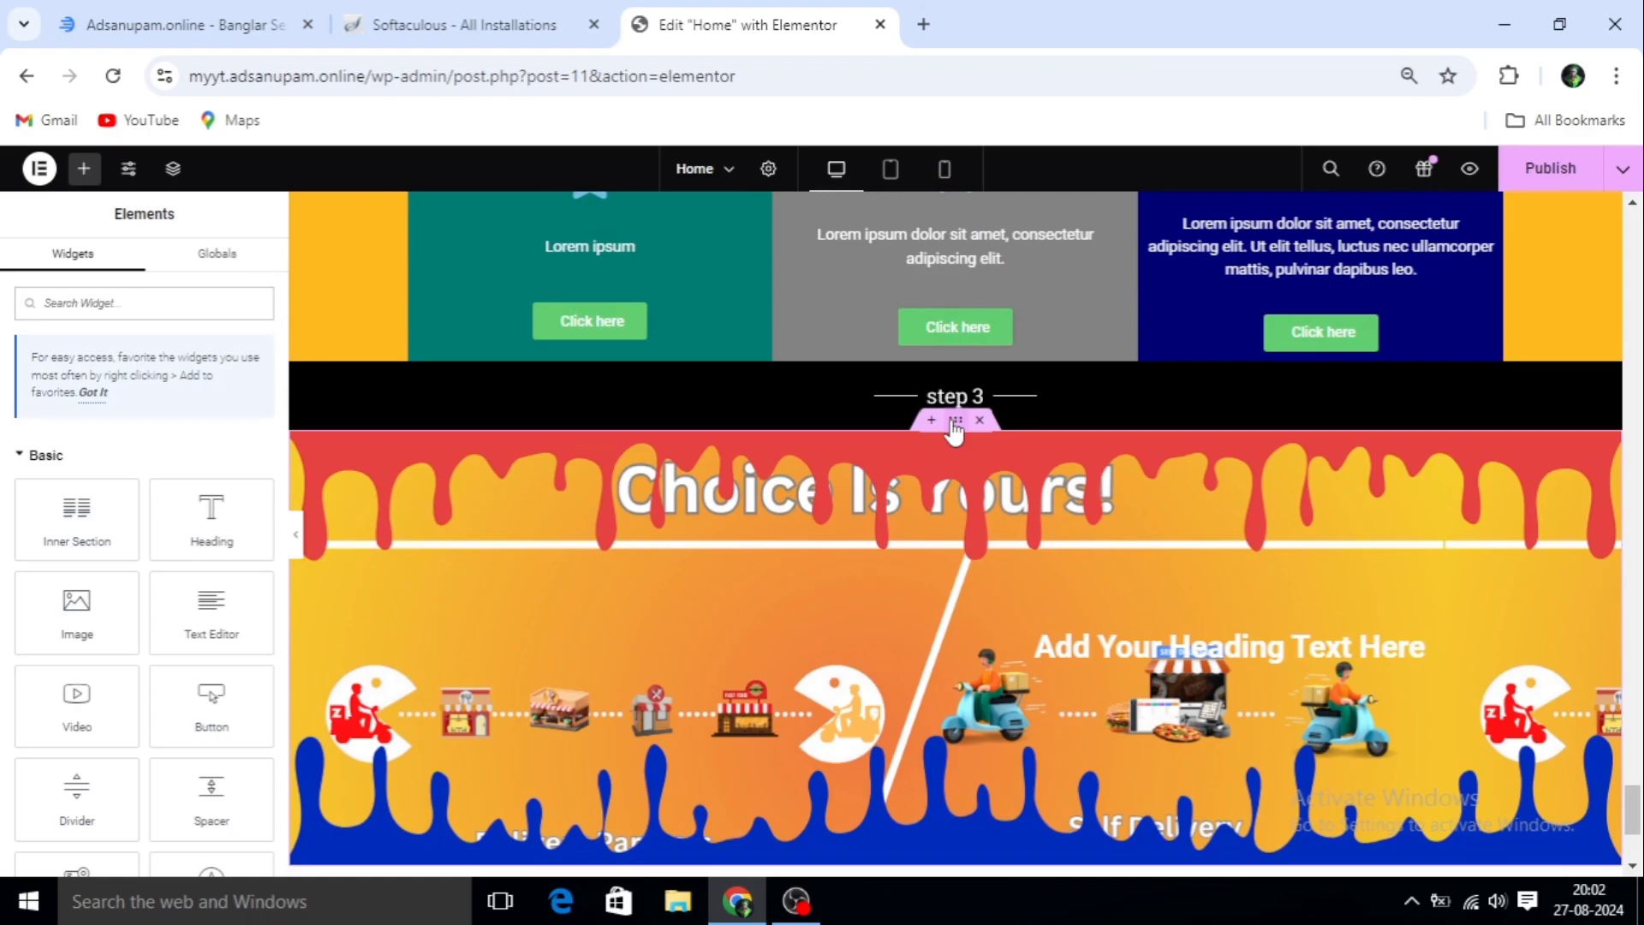
click(956, 420)
scroll(958, 445, down, 4)
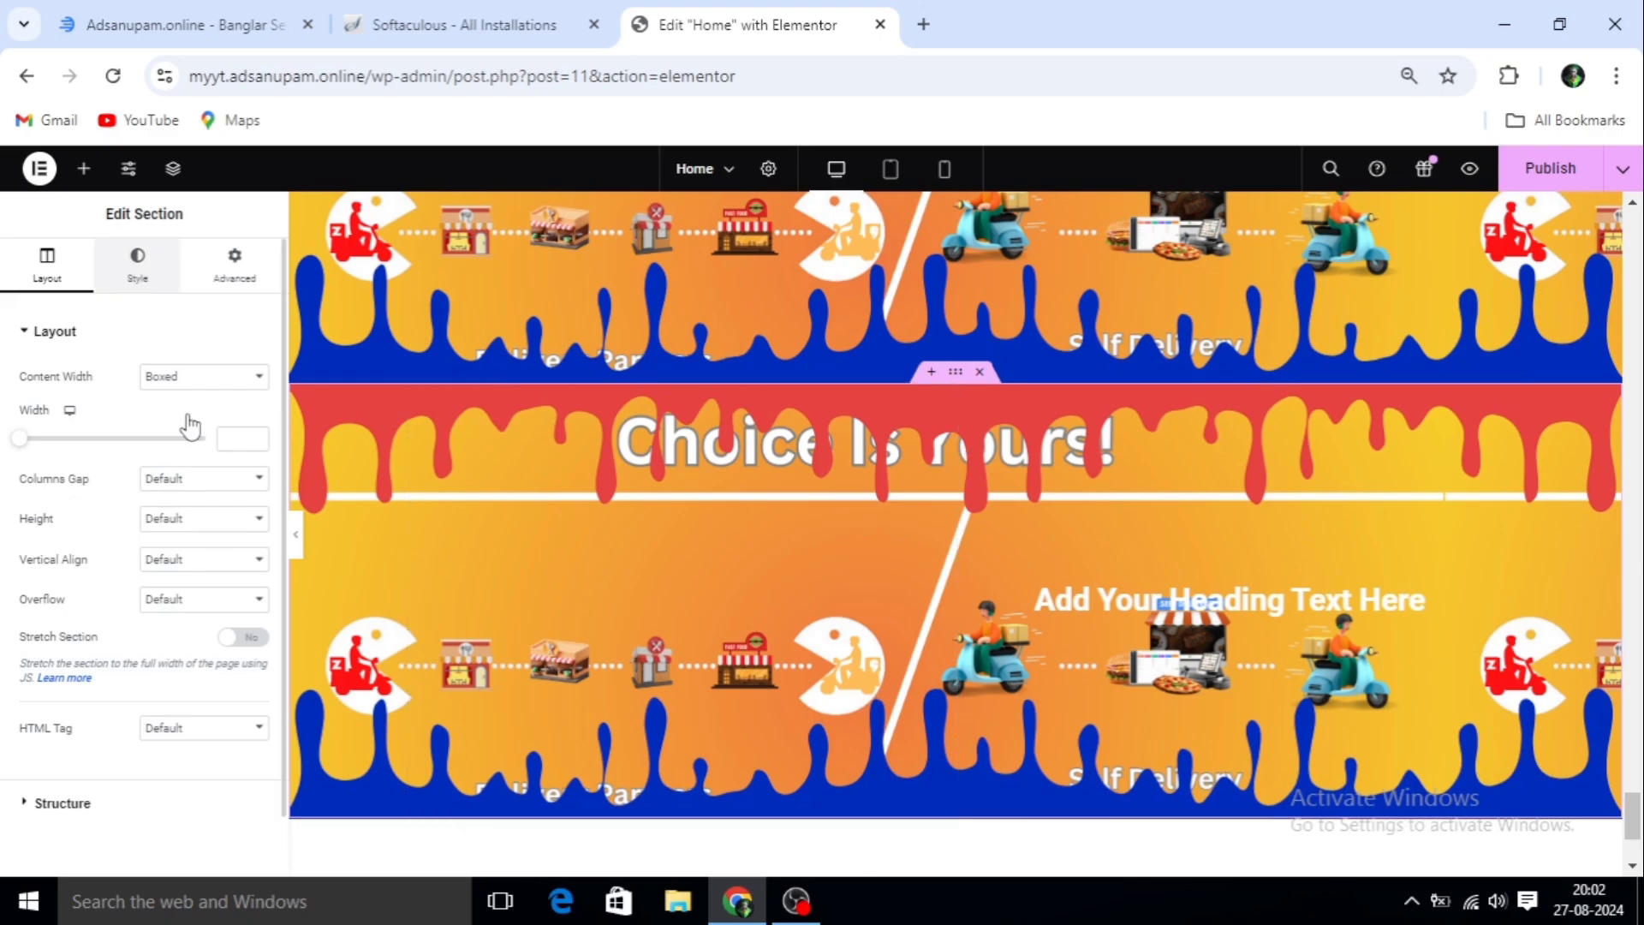
click(137, 266)
scroll(133, 531, down, 3)
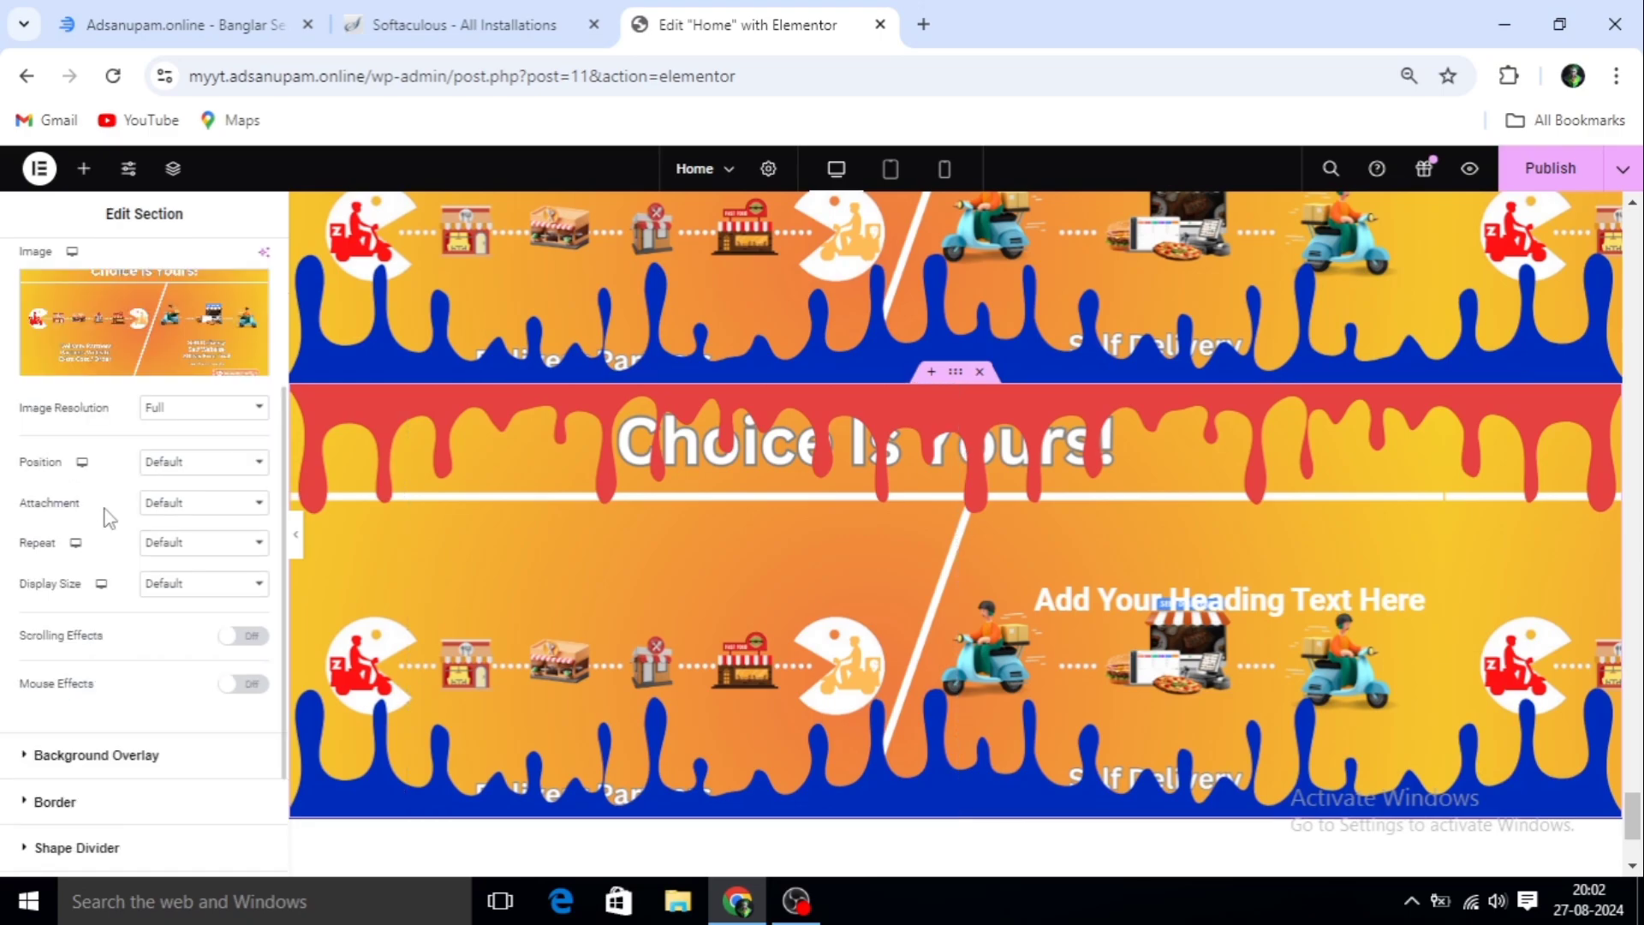
click(261, 504)
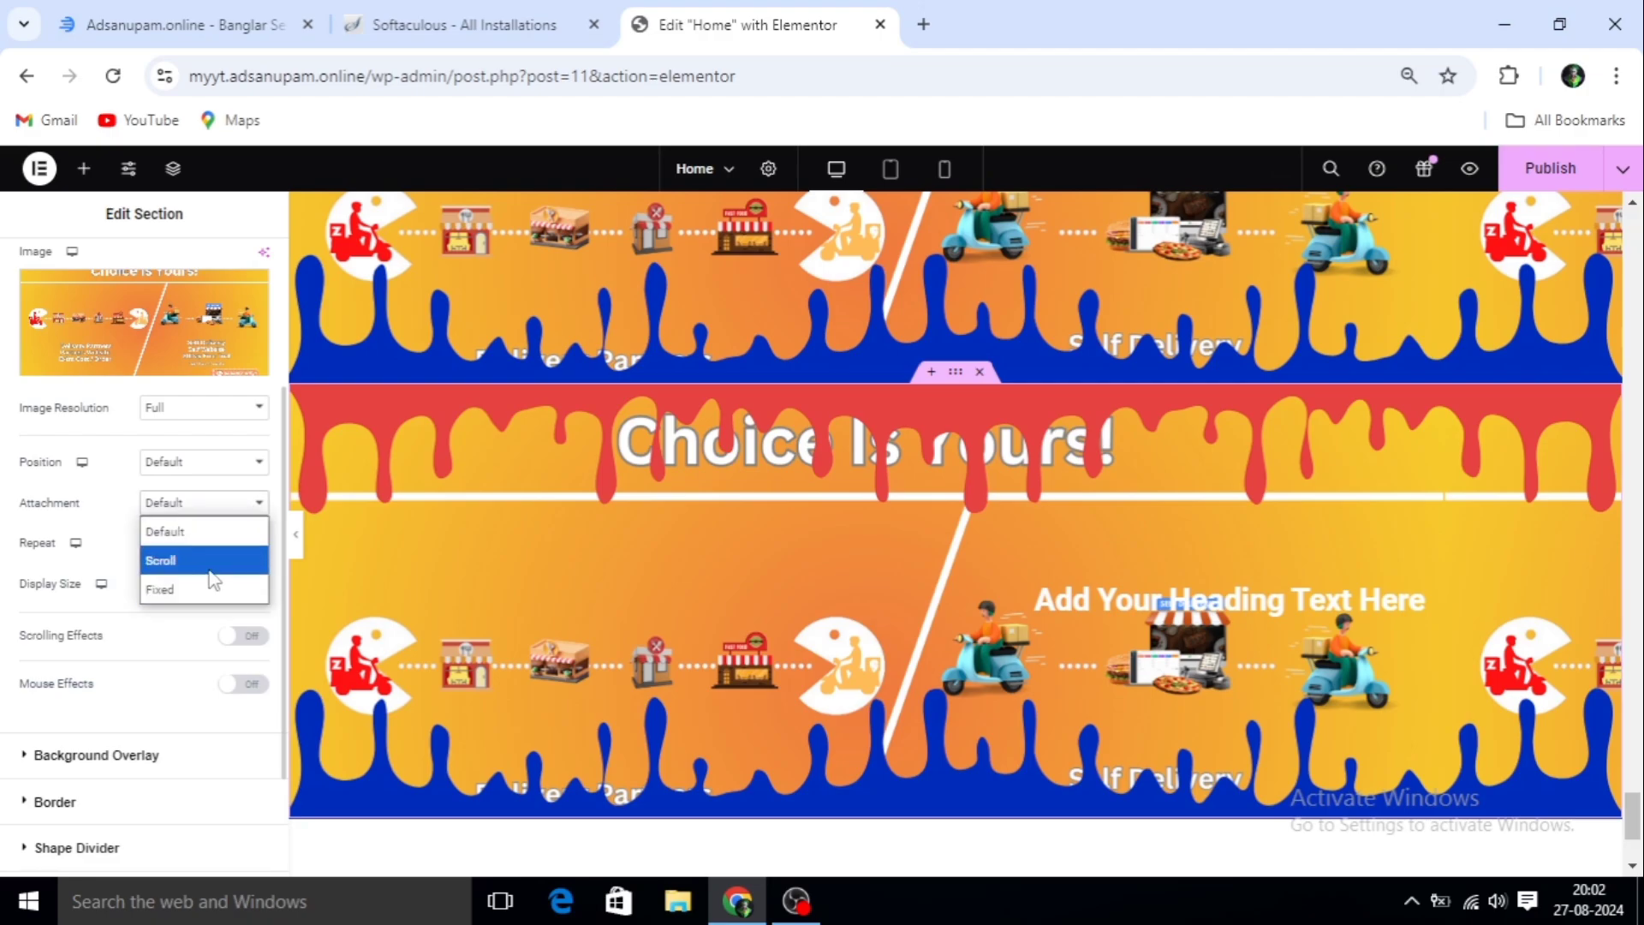
click(160, 590)
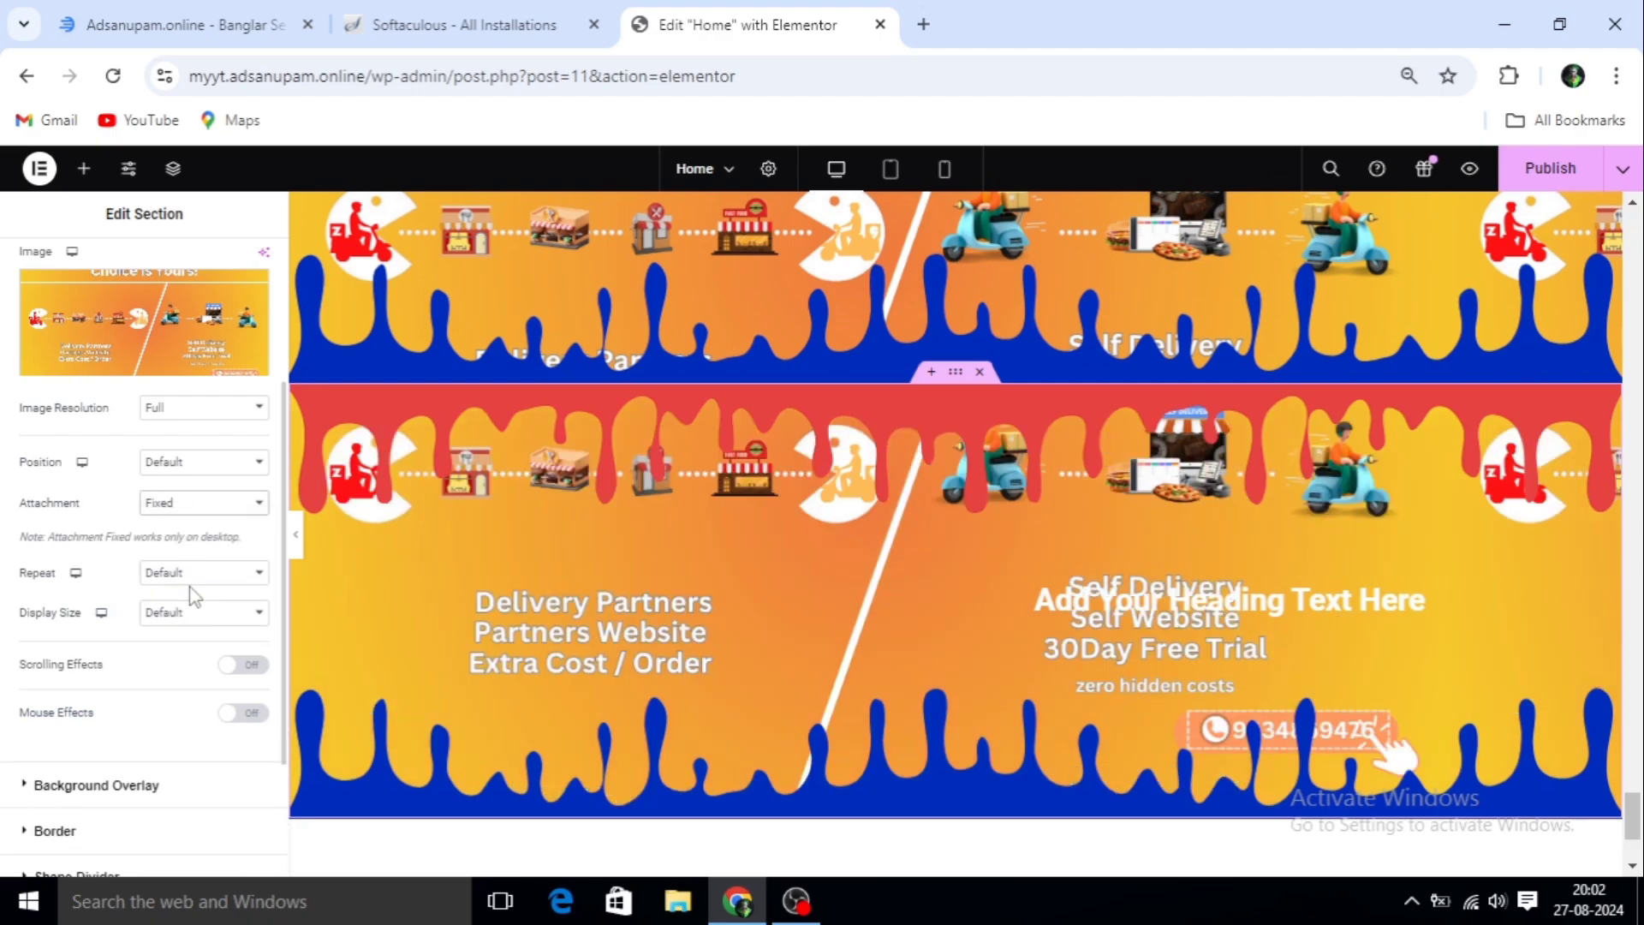
Compare the scrolling behaviour of the default and fixed background sections beneath the step 4 divider
scroll(839, 567, down, 2)
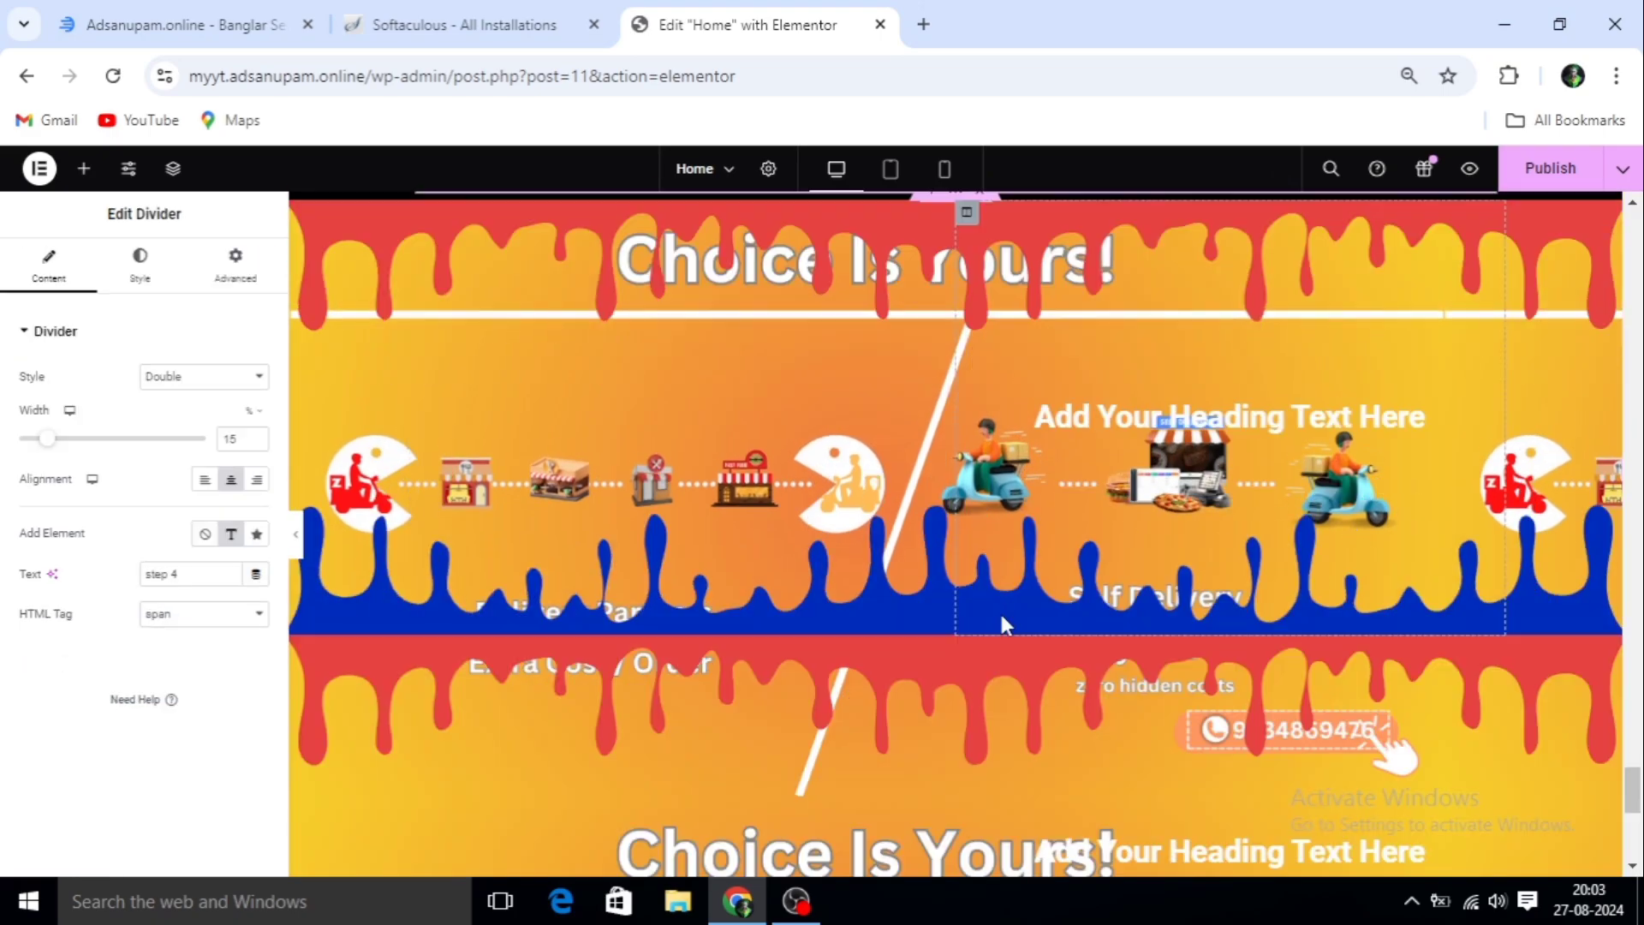
scroll(994, 591, up, 1)
scroll(966, 548, down, 2)
scroll(959, 514, up, 2)
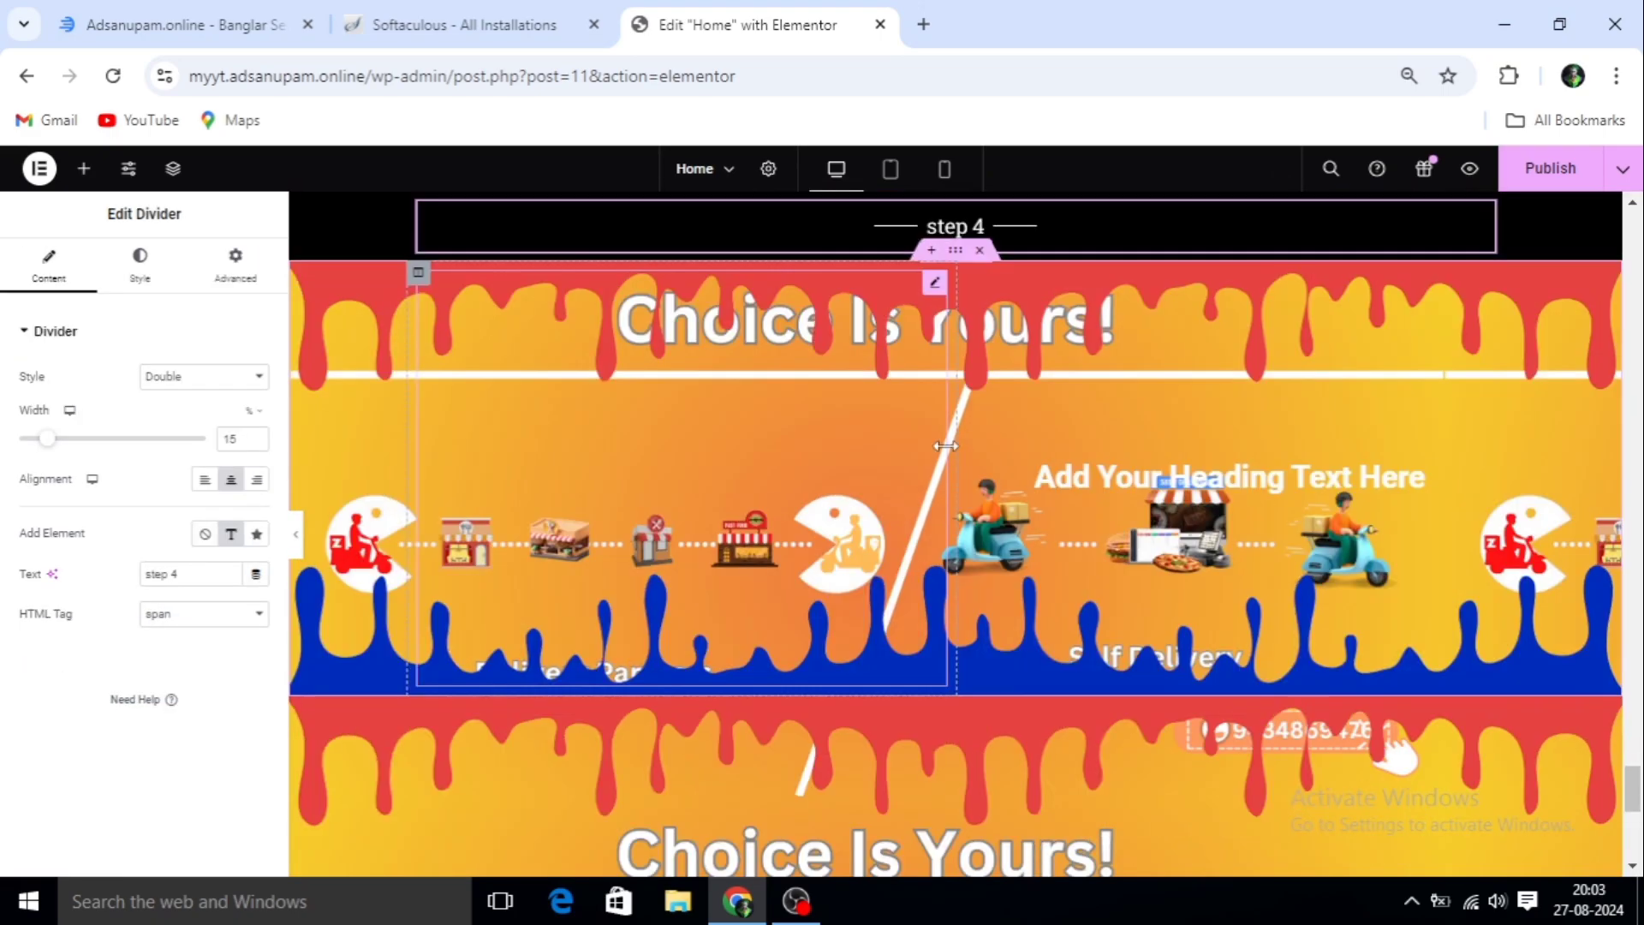
scroll(1035, 644, down, 4)
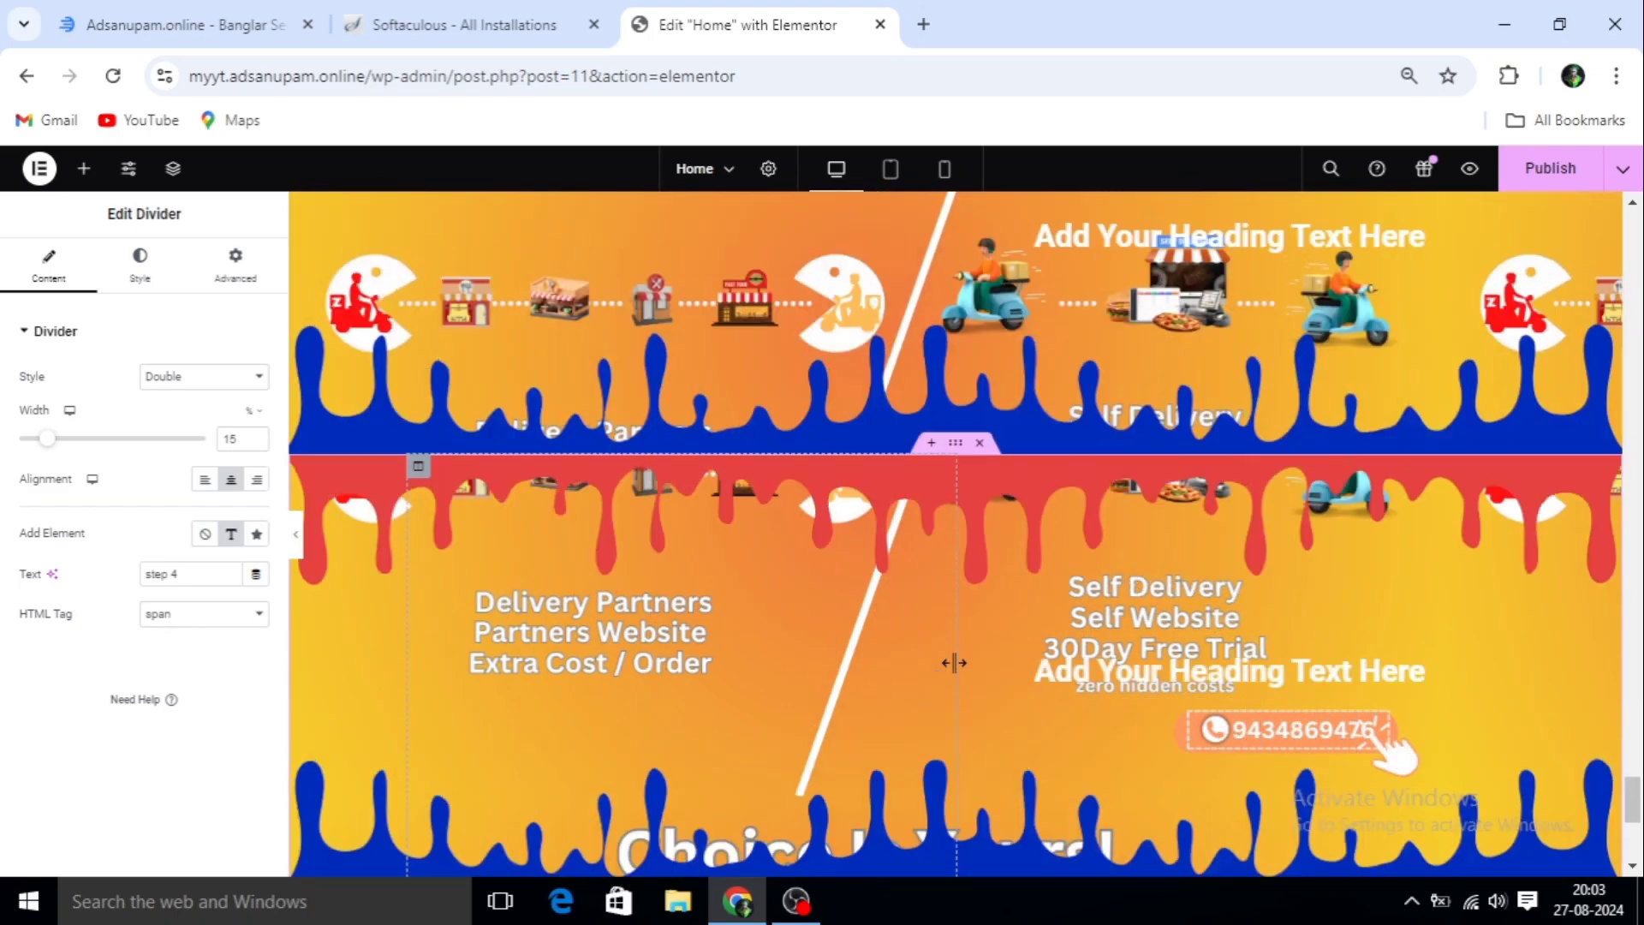
scroll(962, 654, up, 5)
scroll(989, 488, up, 2)
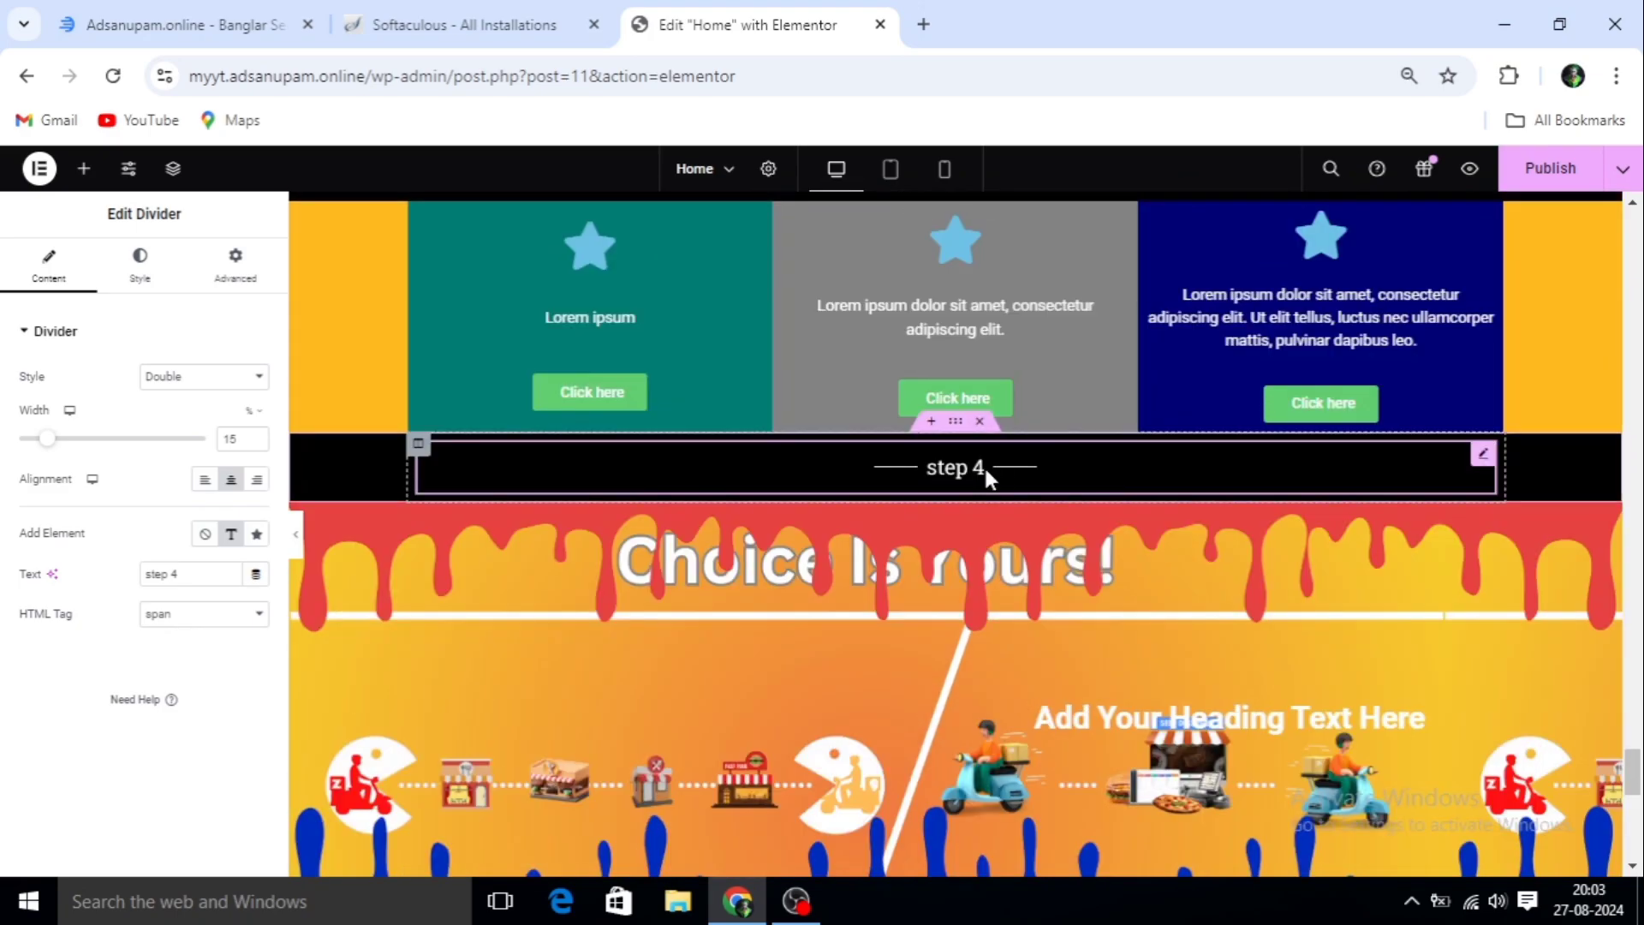
scroll(980, 558, down, 8)
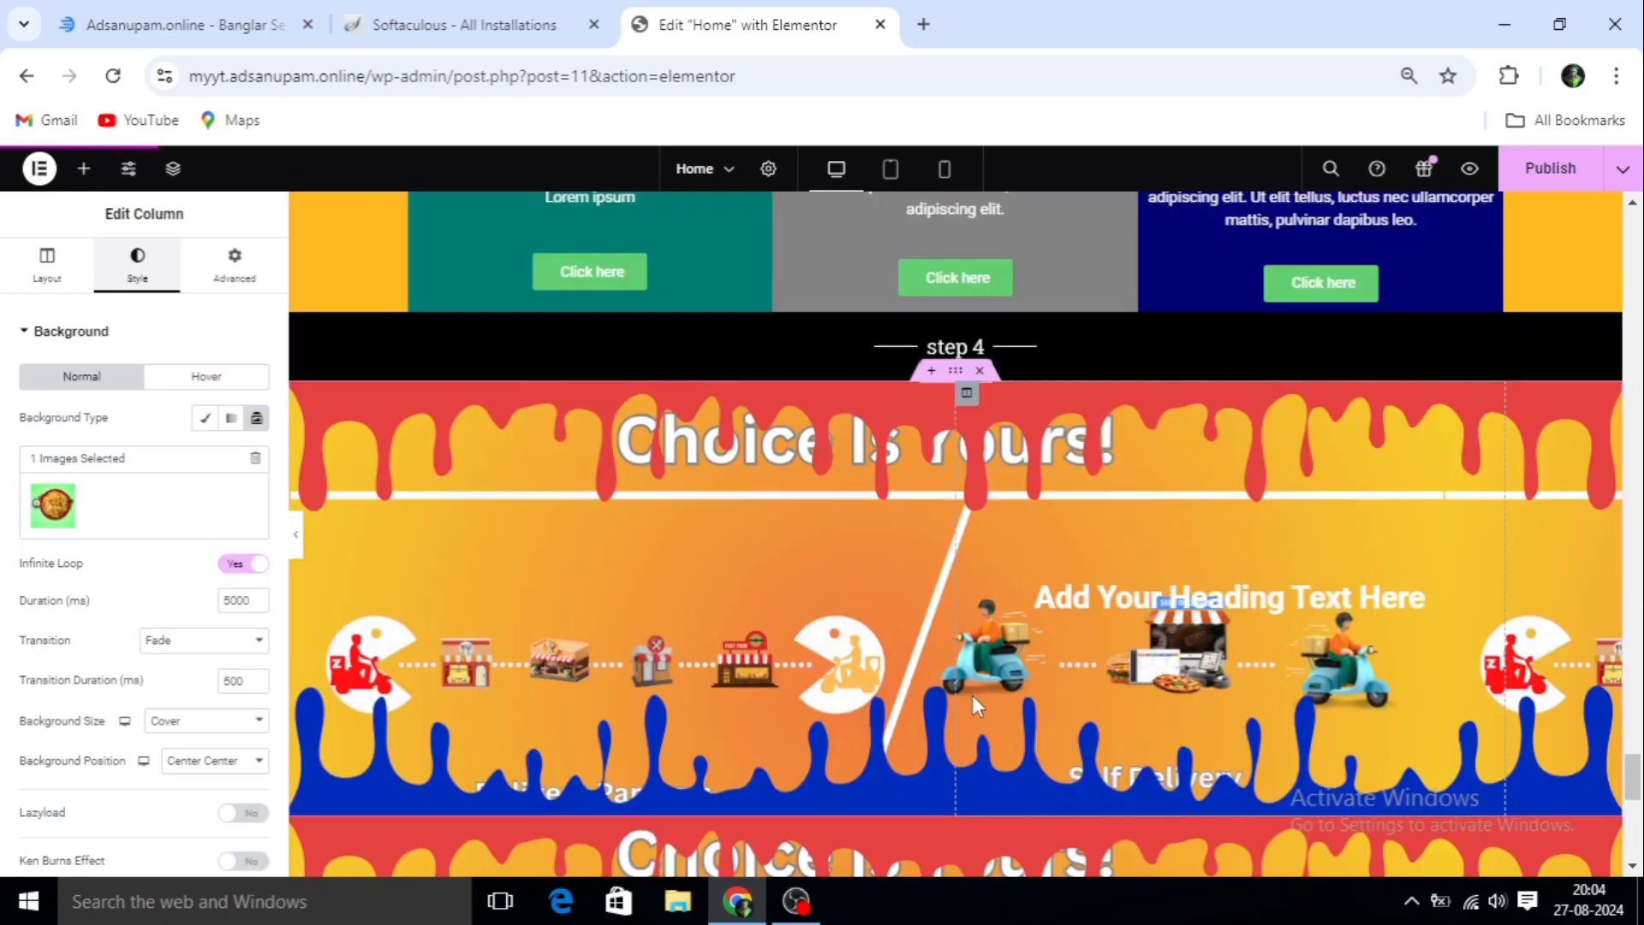
Add an equal two-column section below the step 5 divider and give it a classic background in blue #2029DD
scroll(977, 698, down, 7)
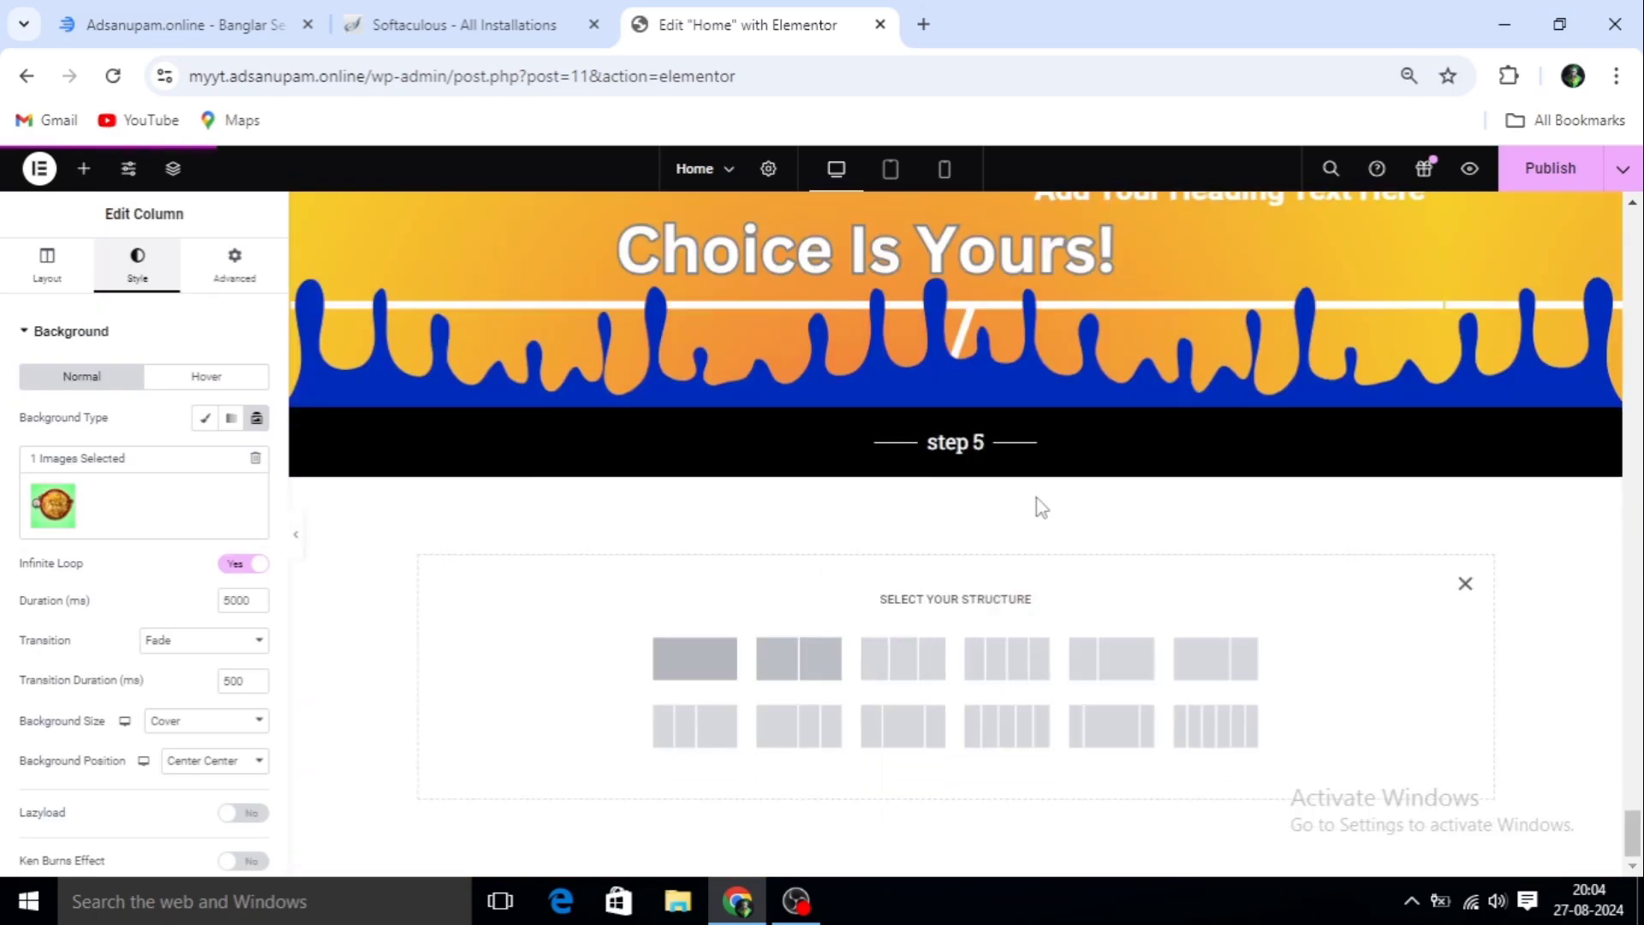
click(827, 667)
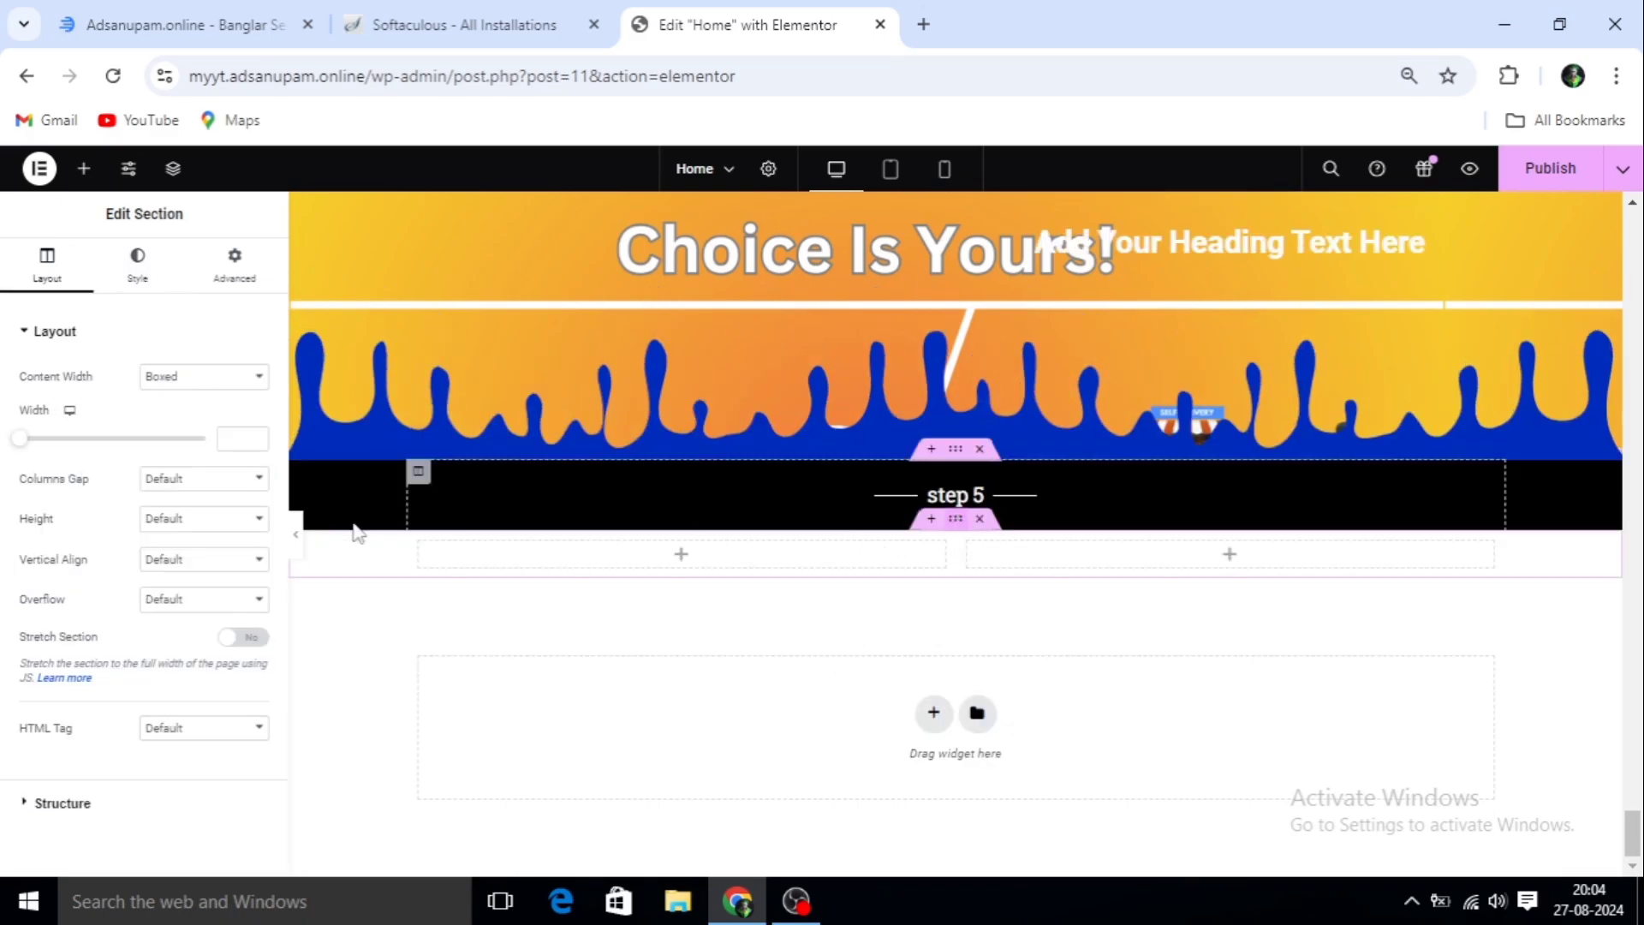
click(168, 283)
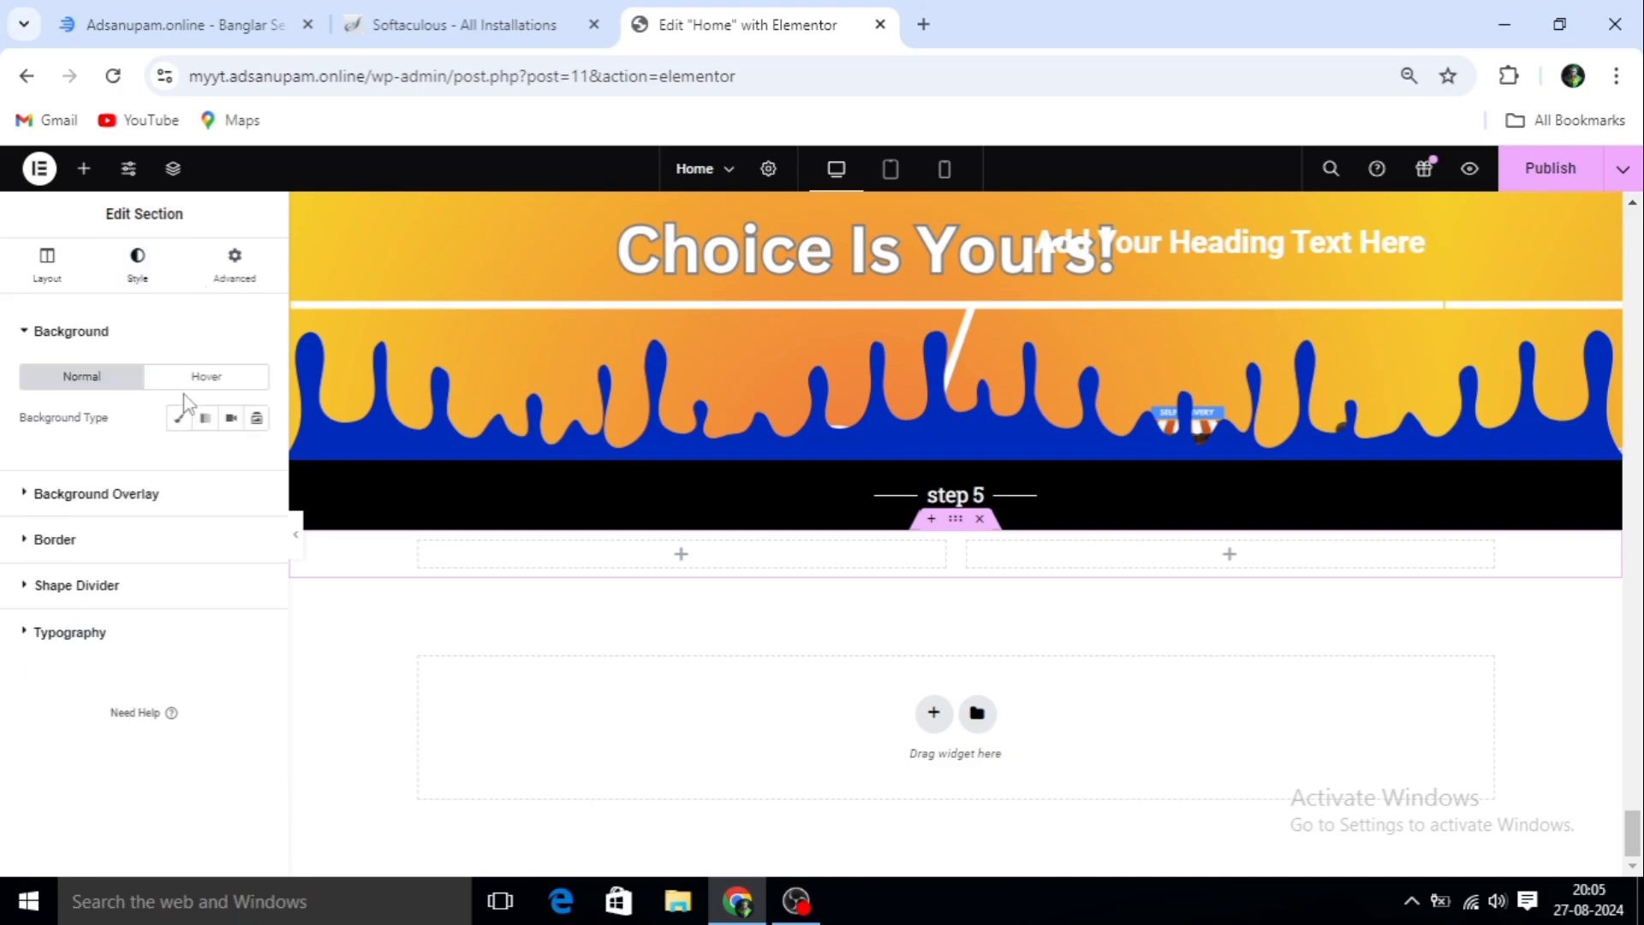
click(179, 418)
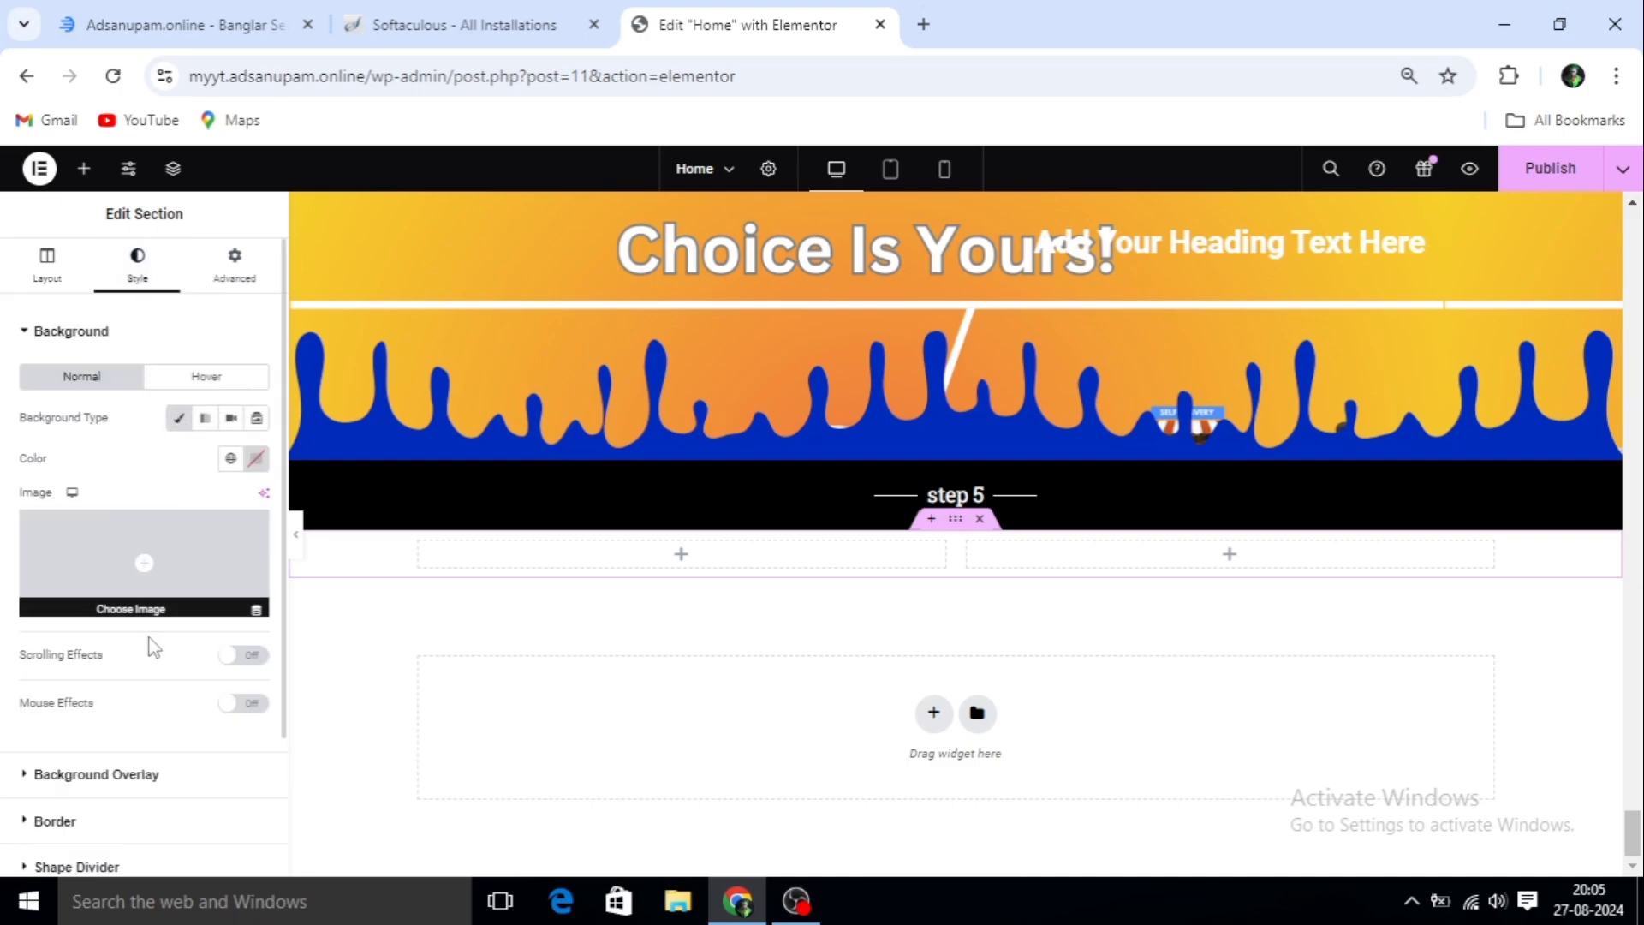
click(179, 419)
click(179, 419)
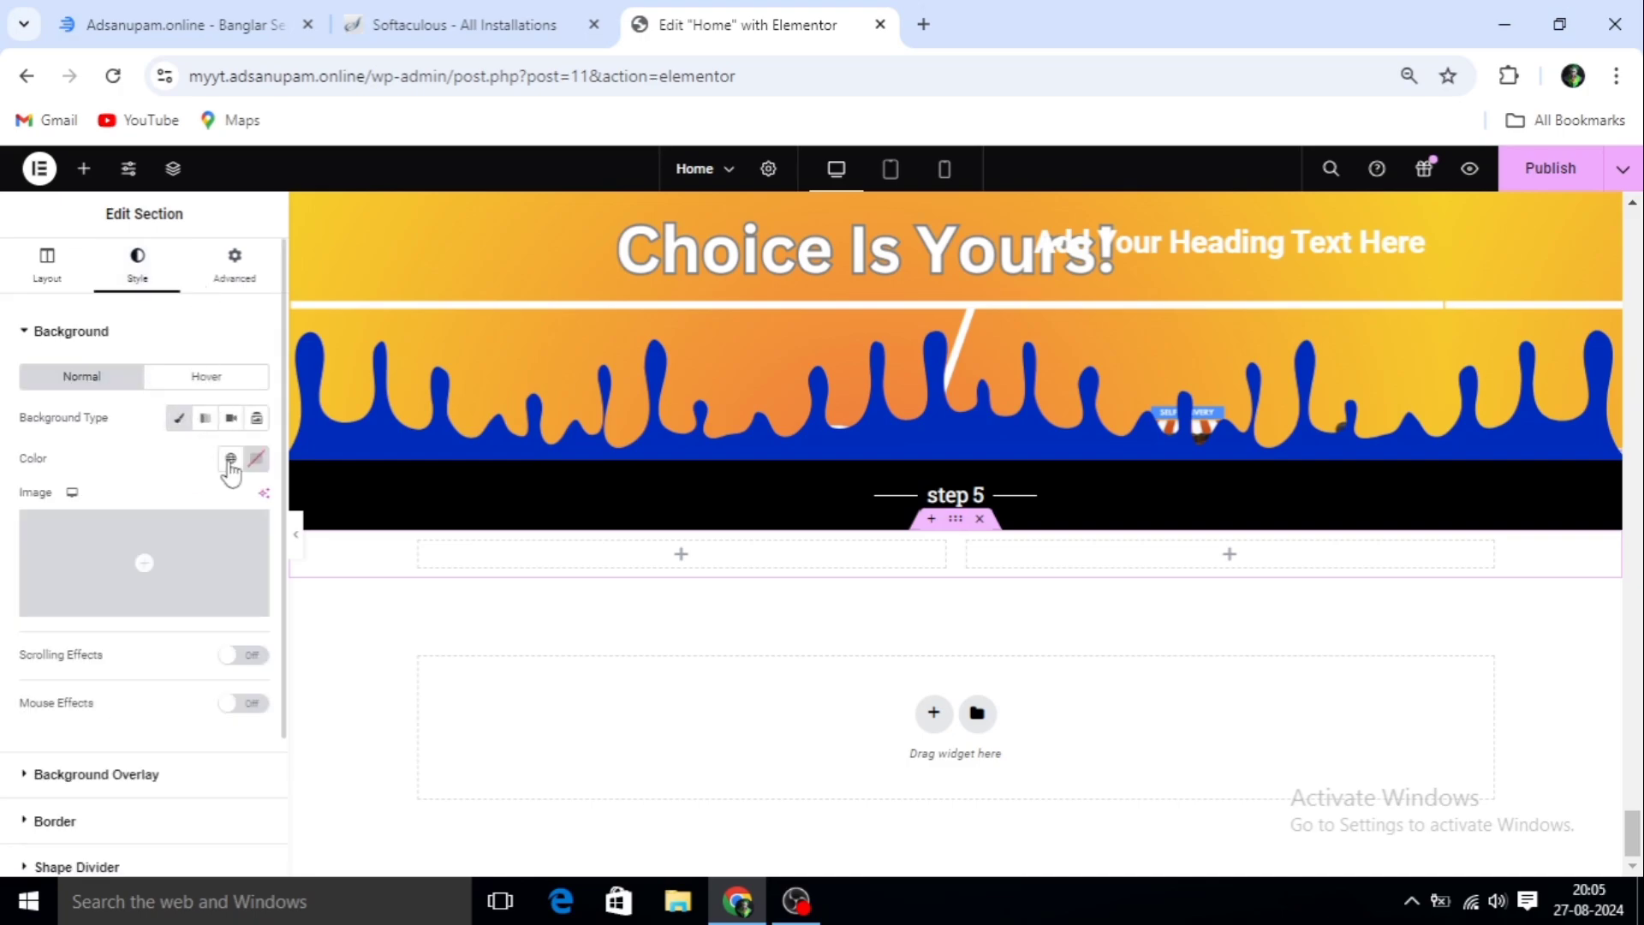
click(255, 459)
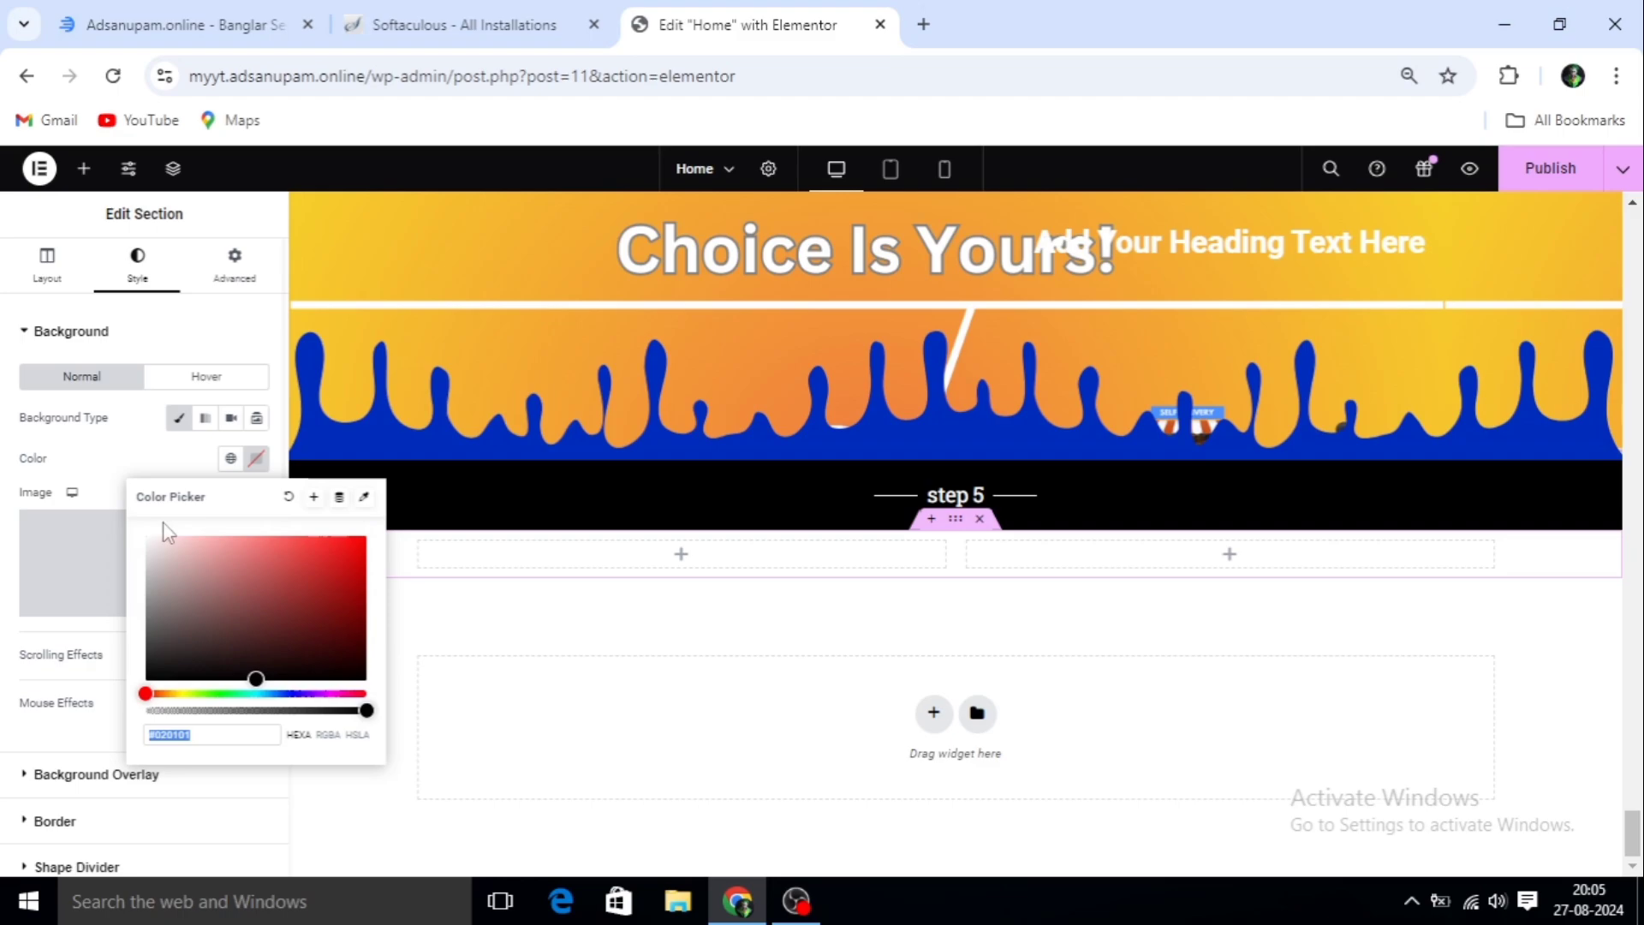
click(292, 693)
drag(295, 575, 335, 555)
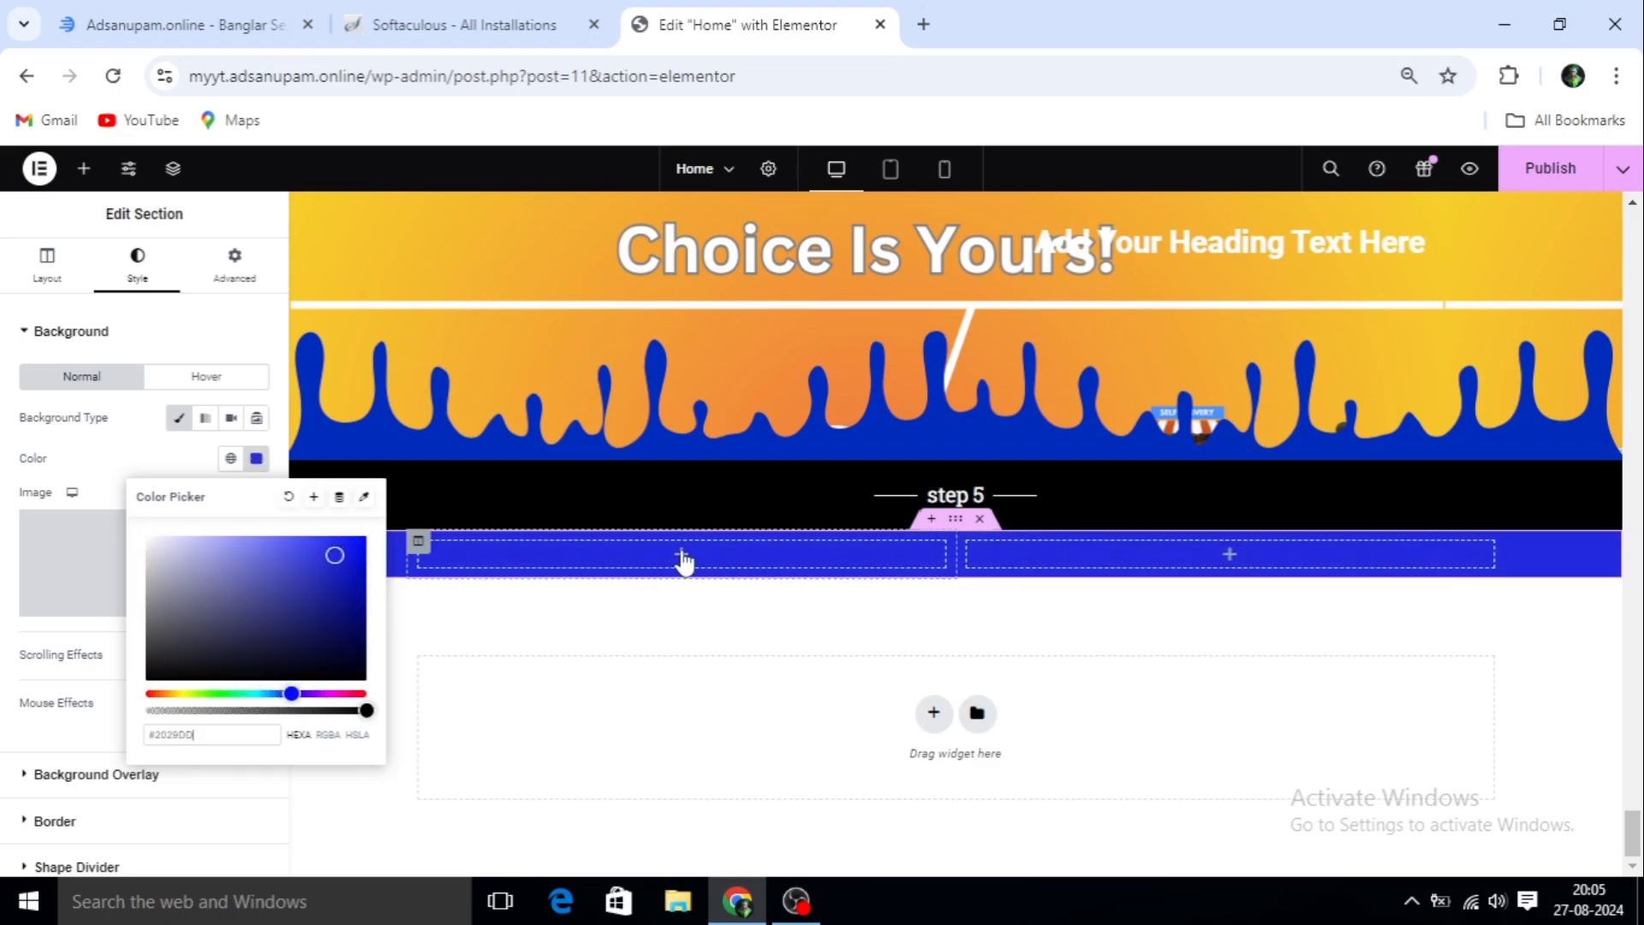
Place an Image widget in the right column of the new blue section
click(682, 557)
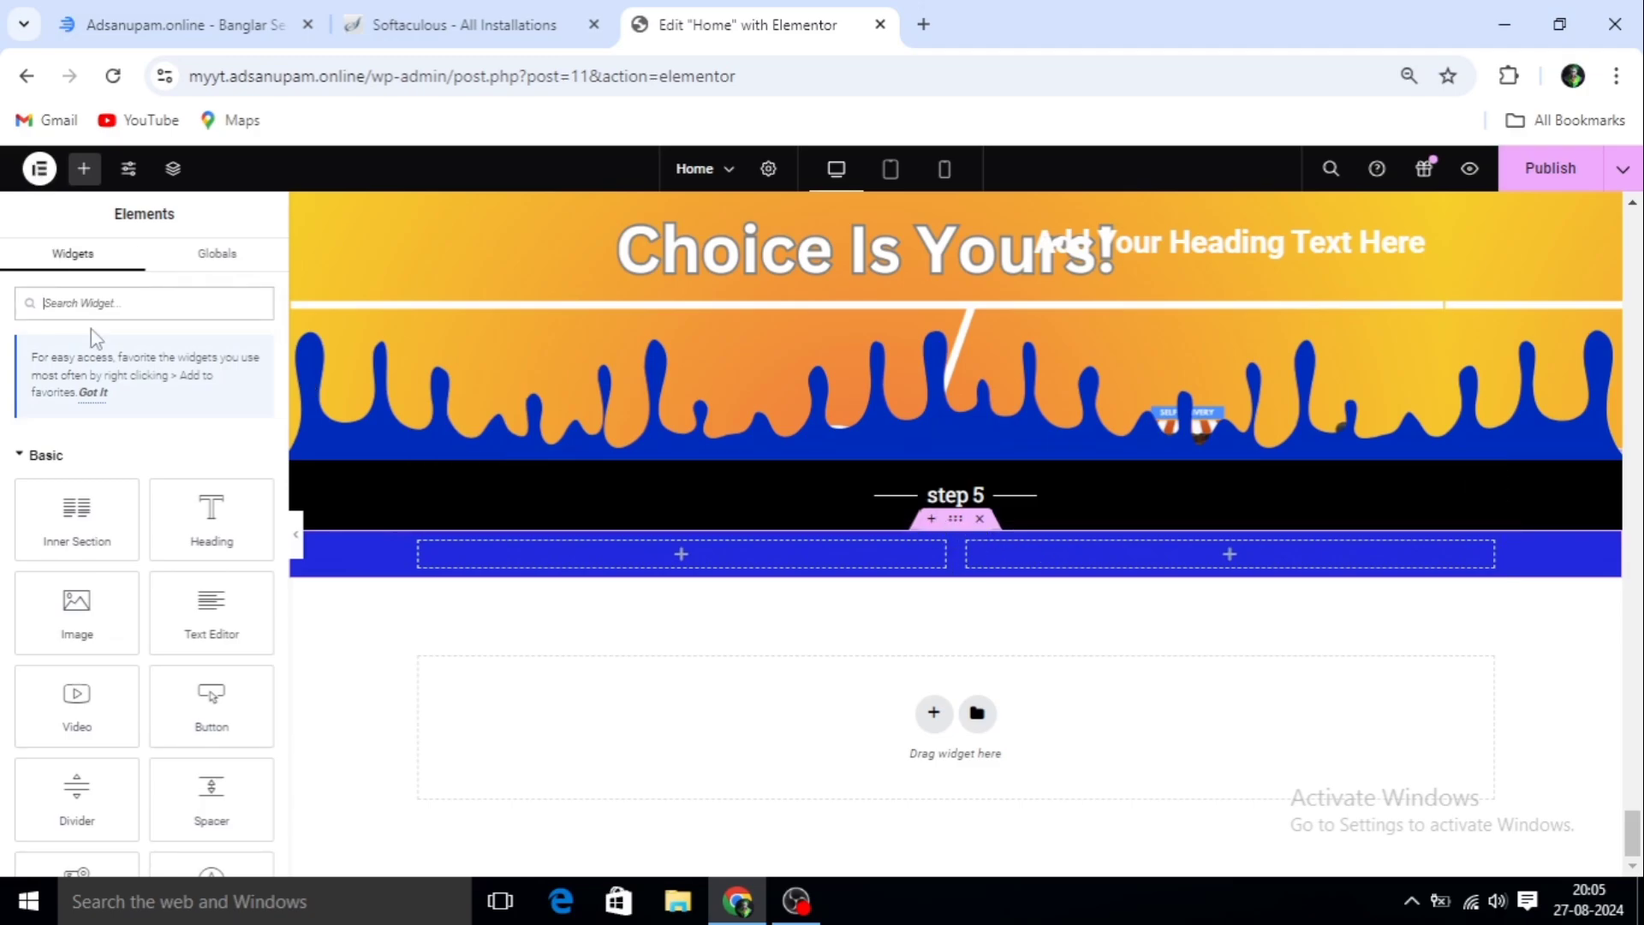
drag(38, 593, 1225, 561)
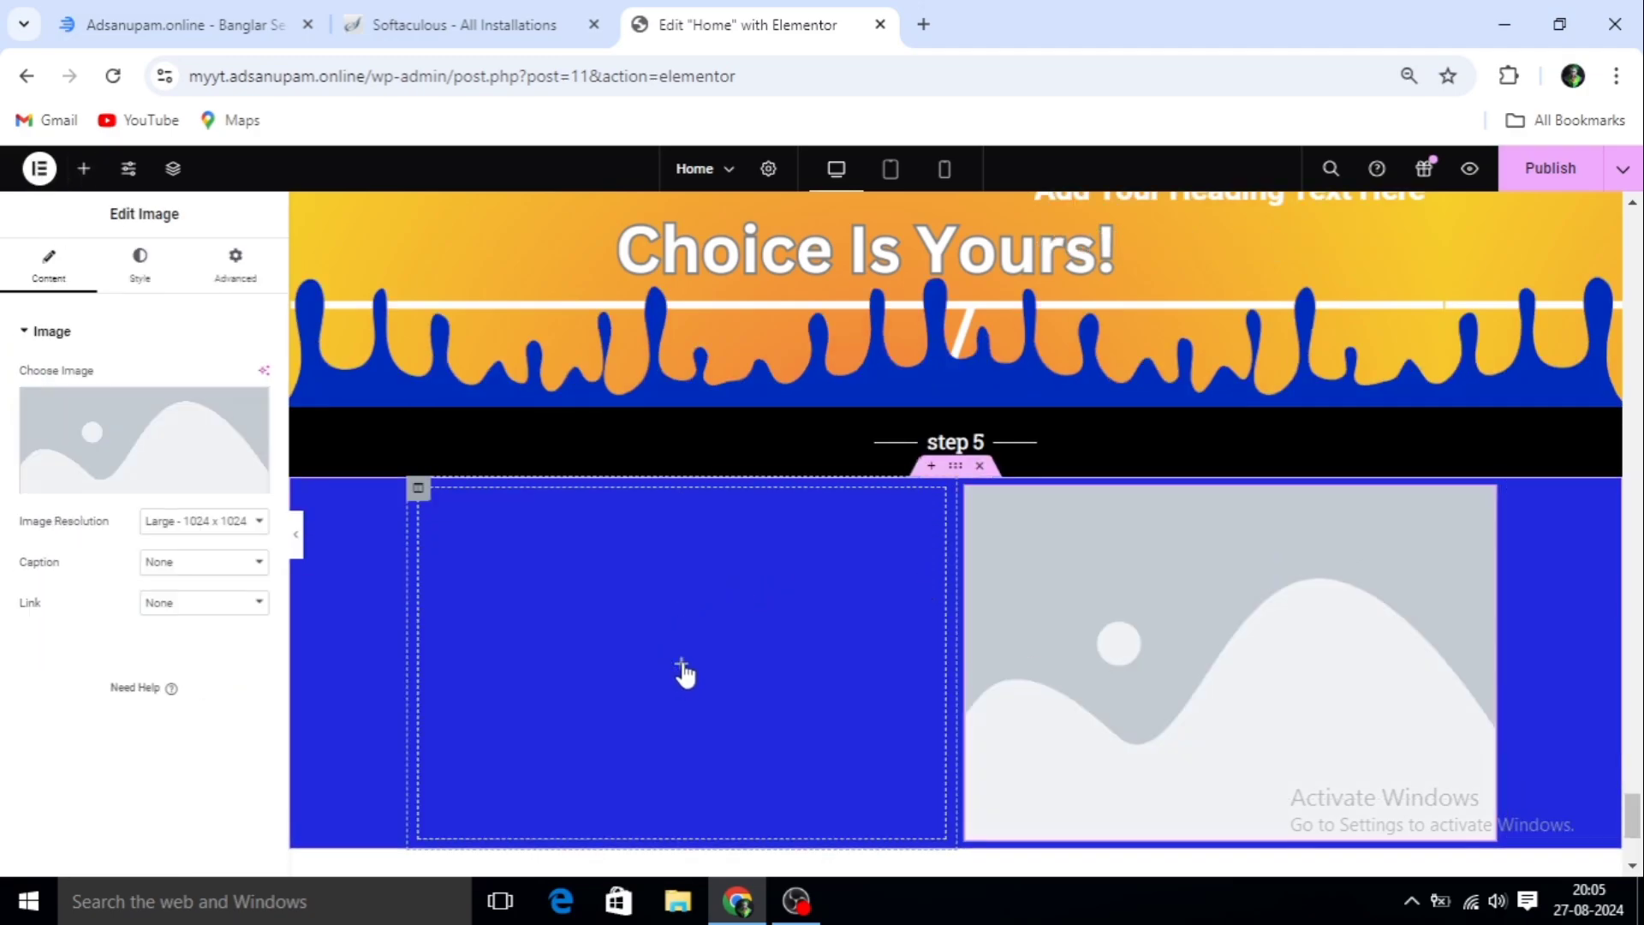
Place a Heading widget in the blue section's left column and a Divider widget directly beneath the heading
click(683, 666)
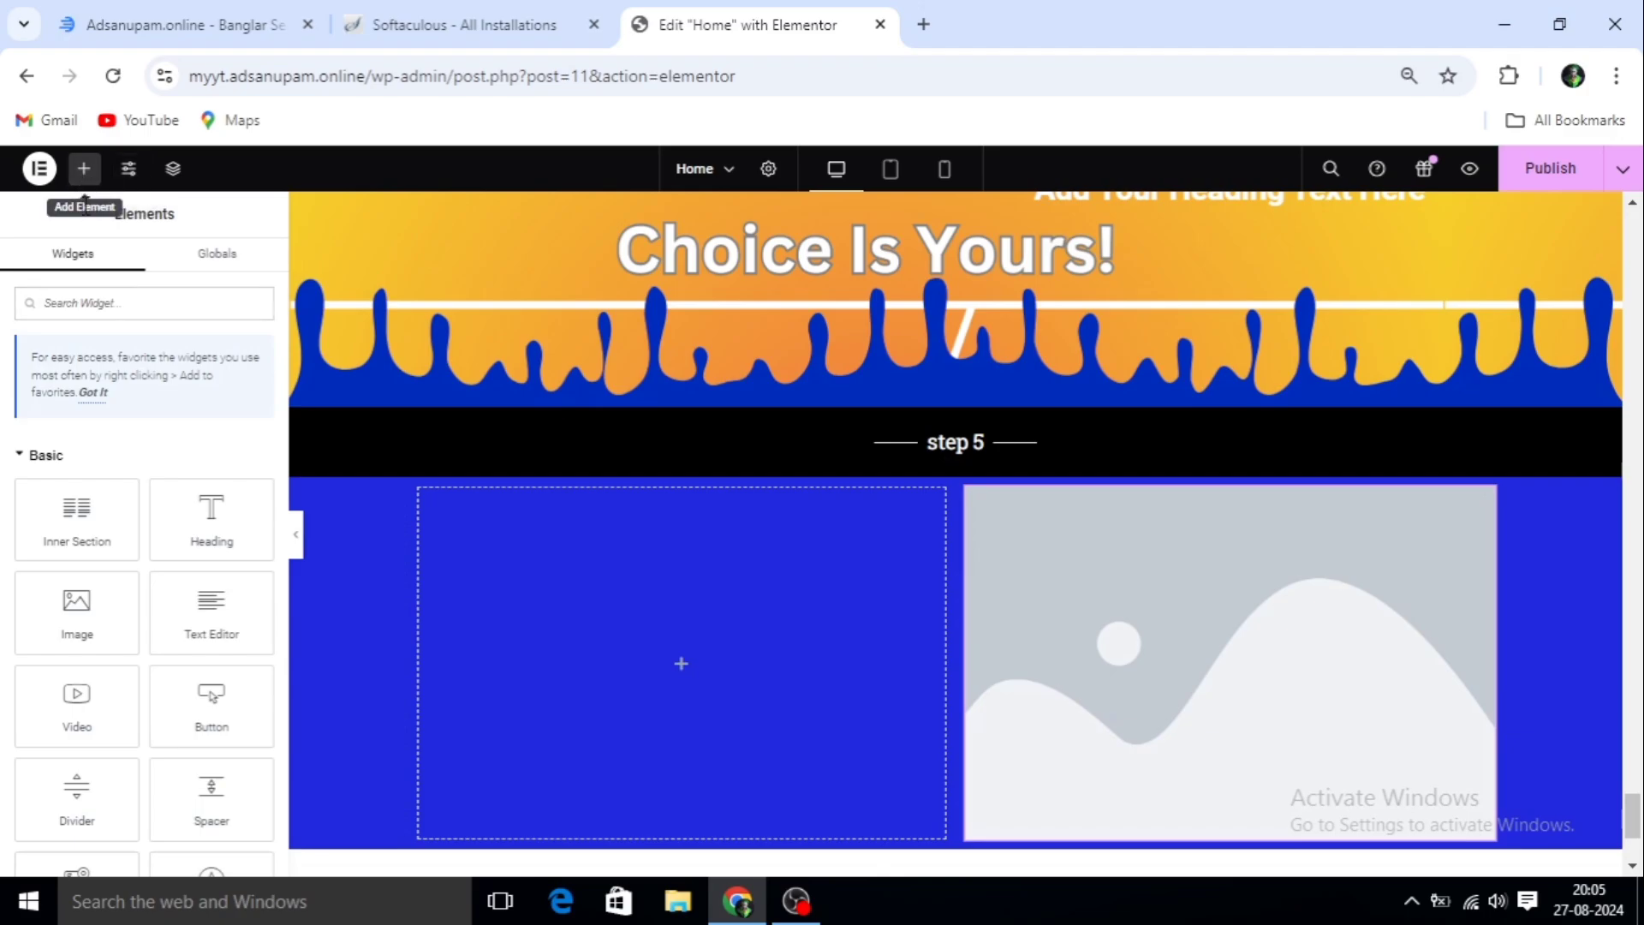
drag(208, 514, 668, 639)
drag(344, 565, 343, 567)
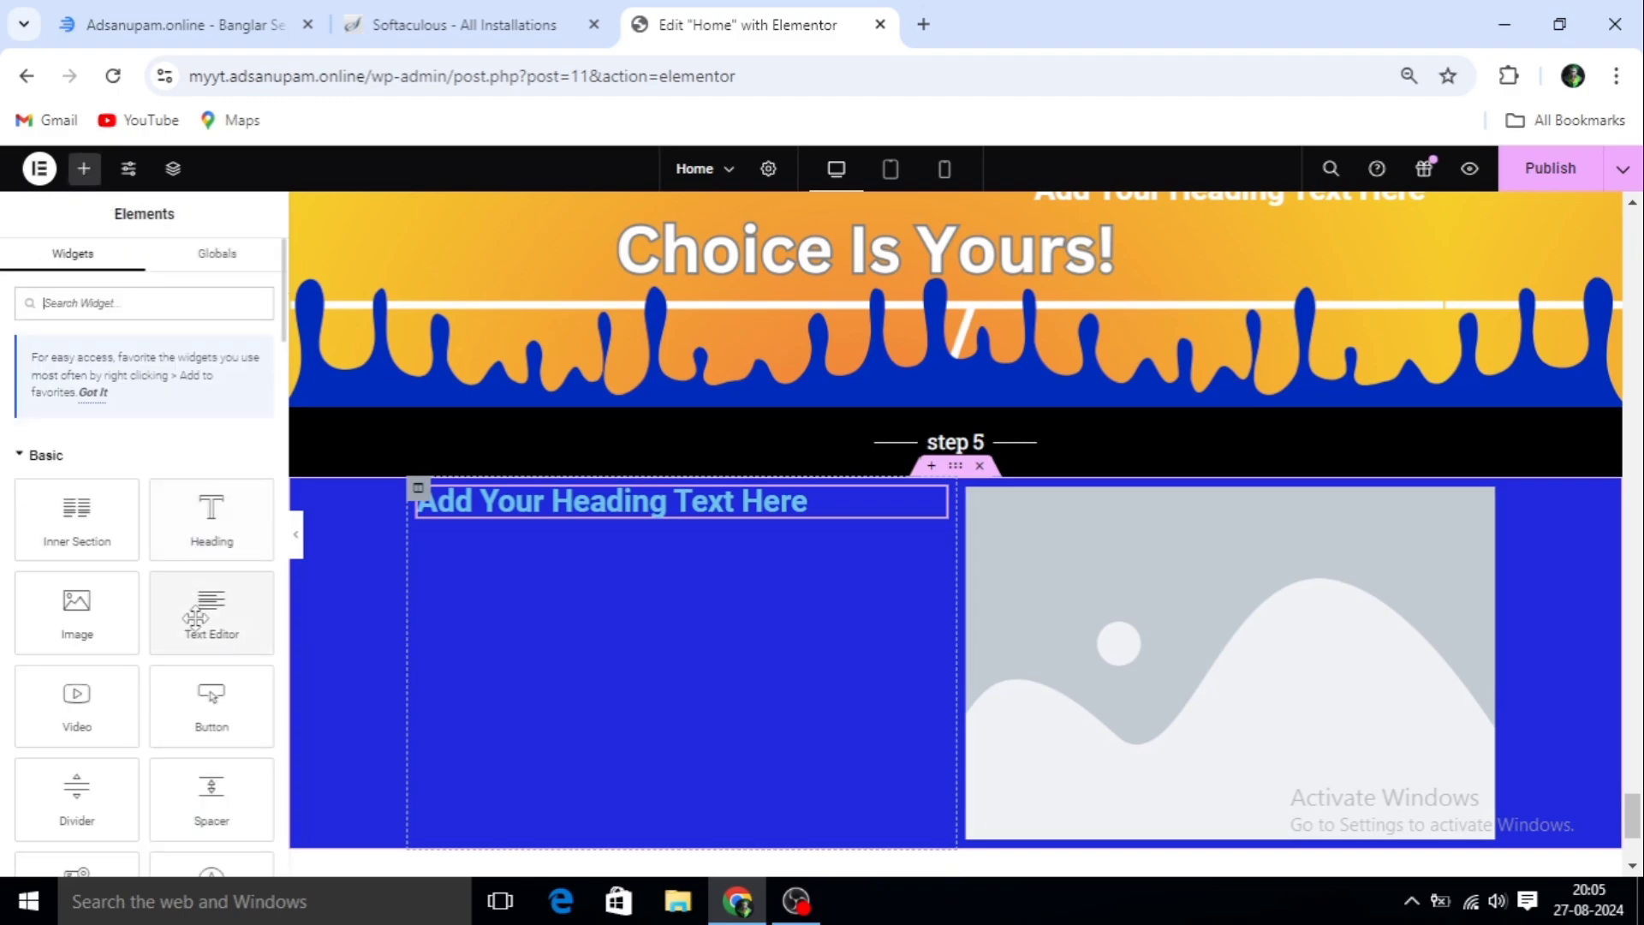
scroll(206, 617, down, 3)
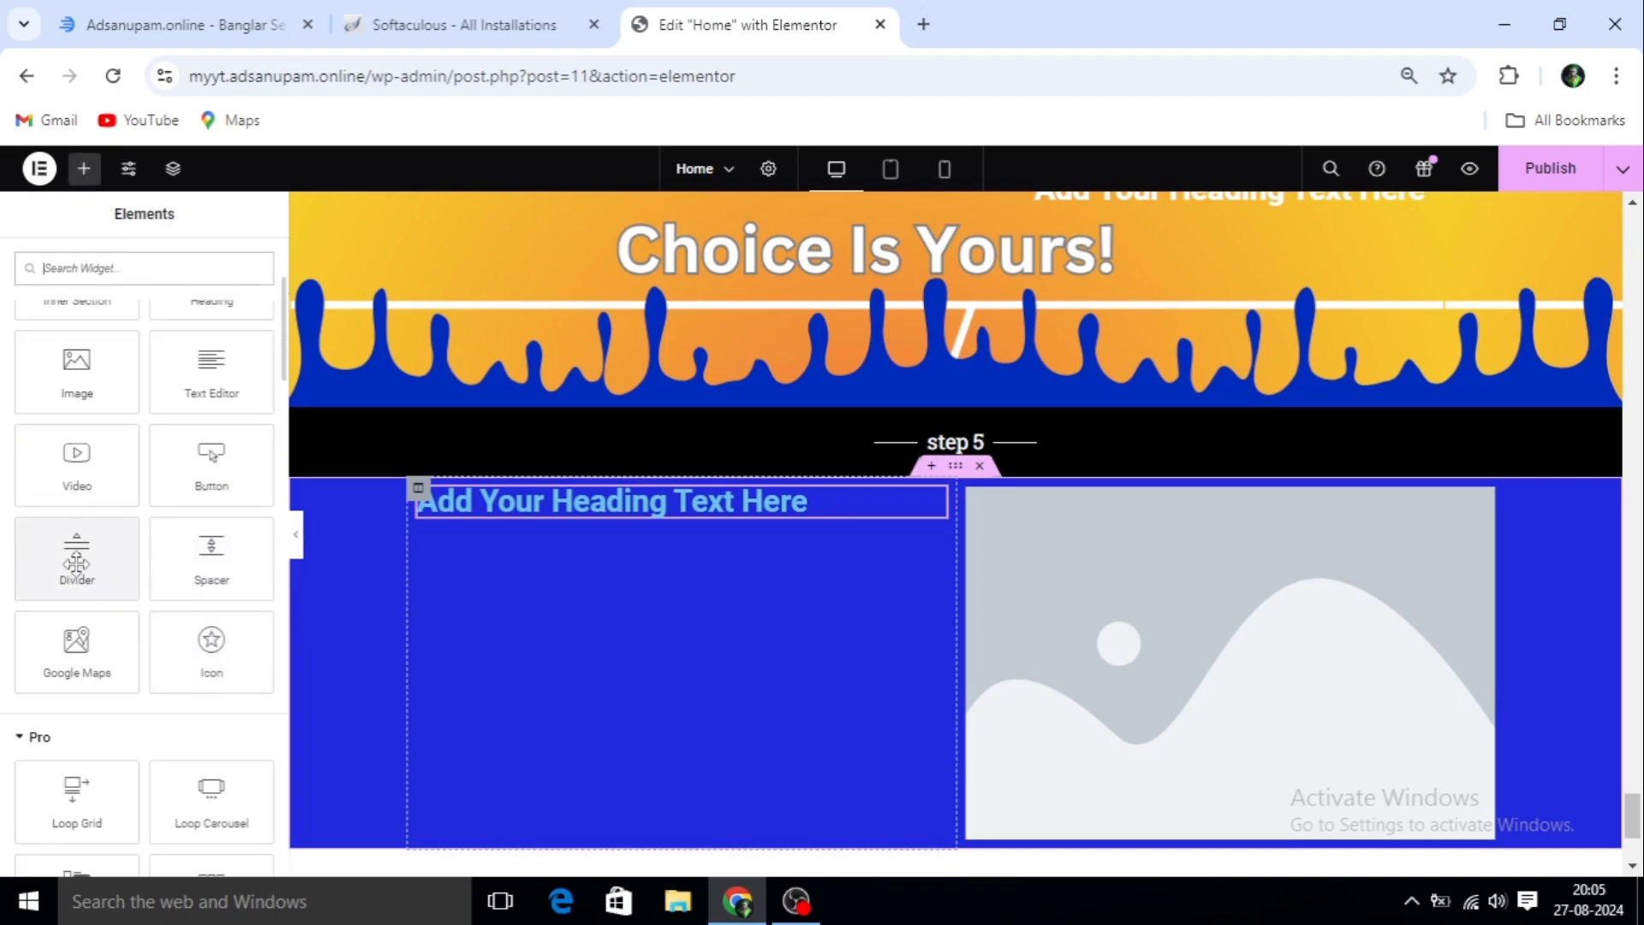
drag(76, 555, 630, 518)
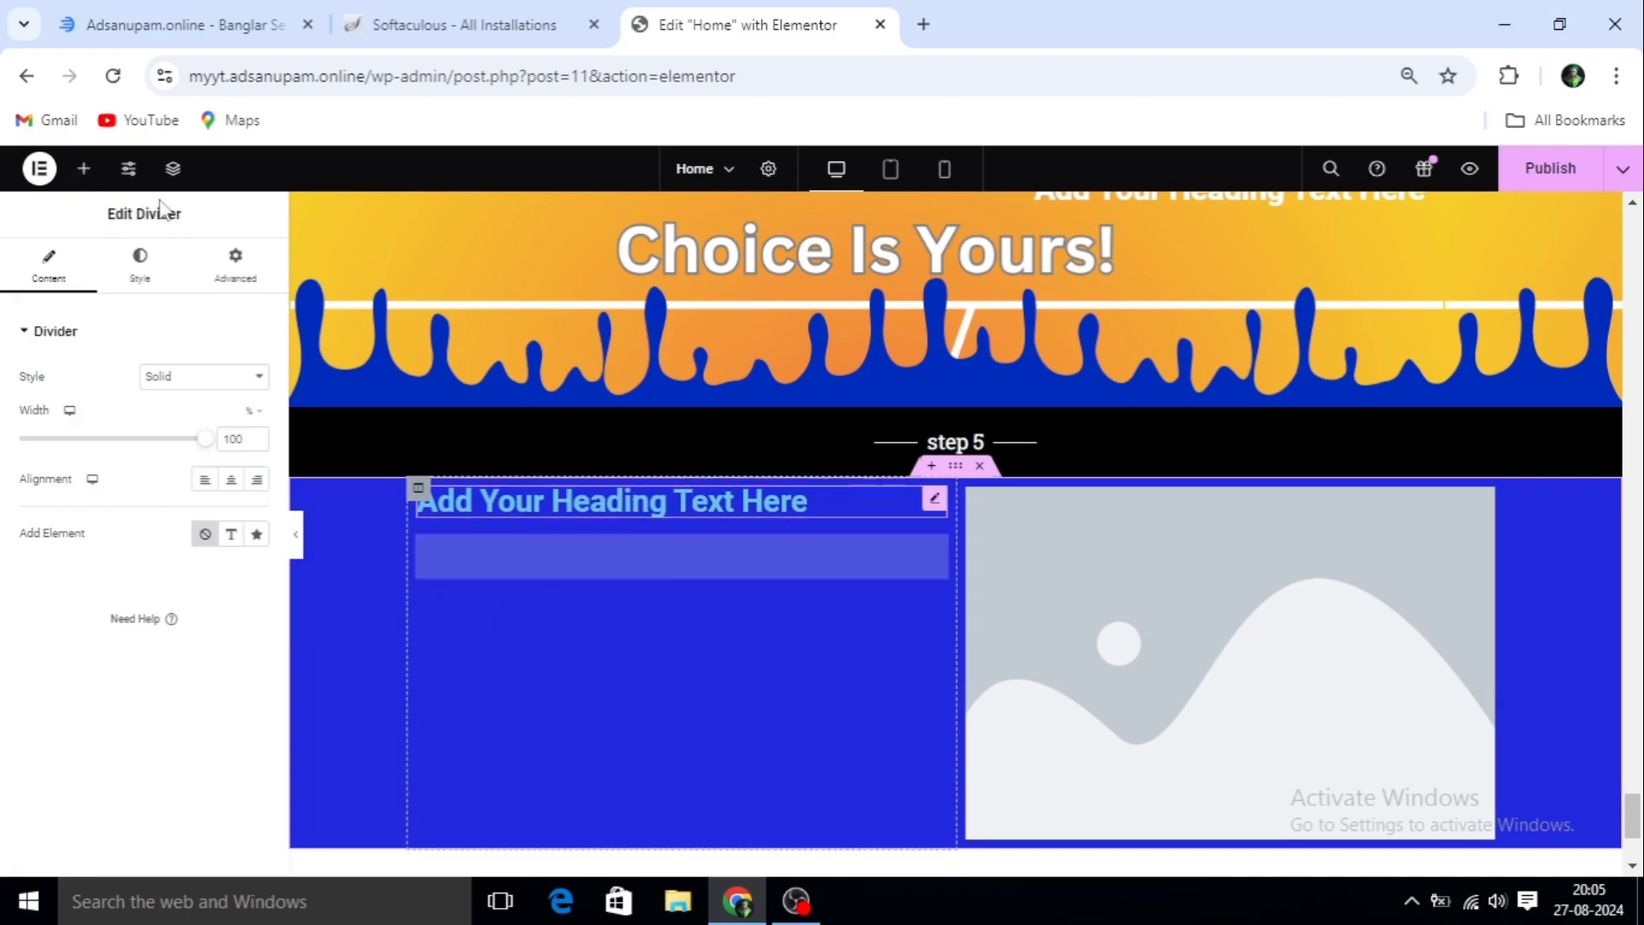
Place a Text Editor widget beneath the divider in the blue section's left column and a Button widget beneath that text
click(84, 168)
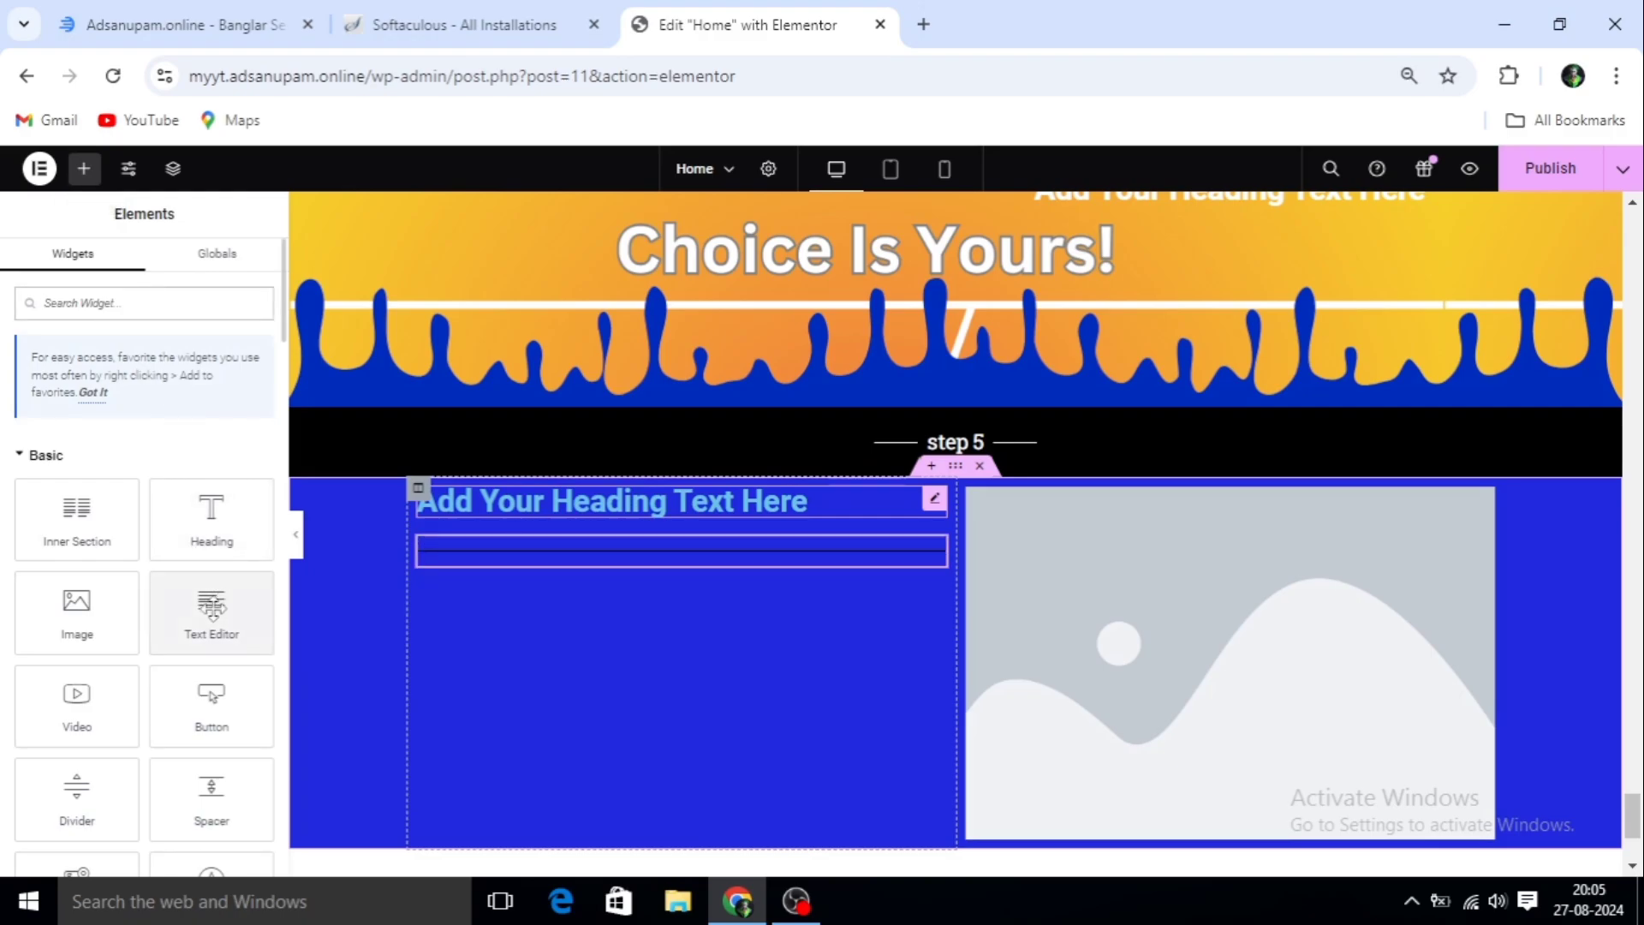
drag(210, 613, 623, 565)
click(84, 168)
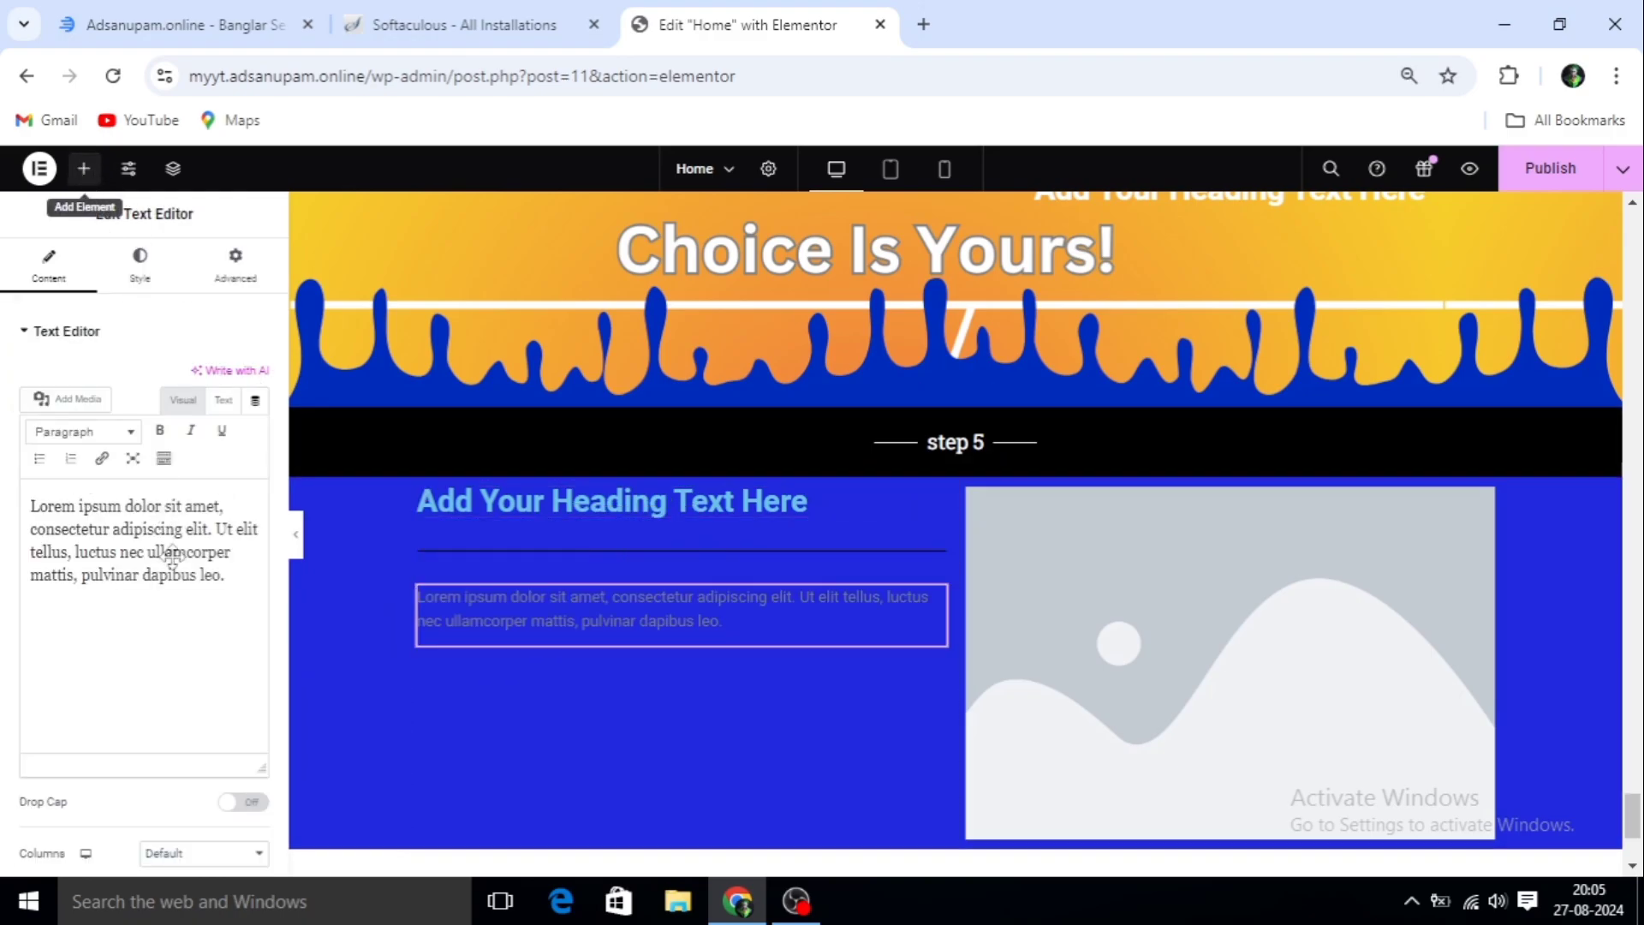
drag(211, 707, 603, 641)
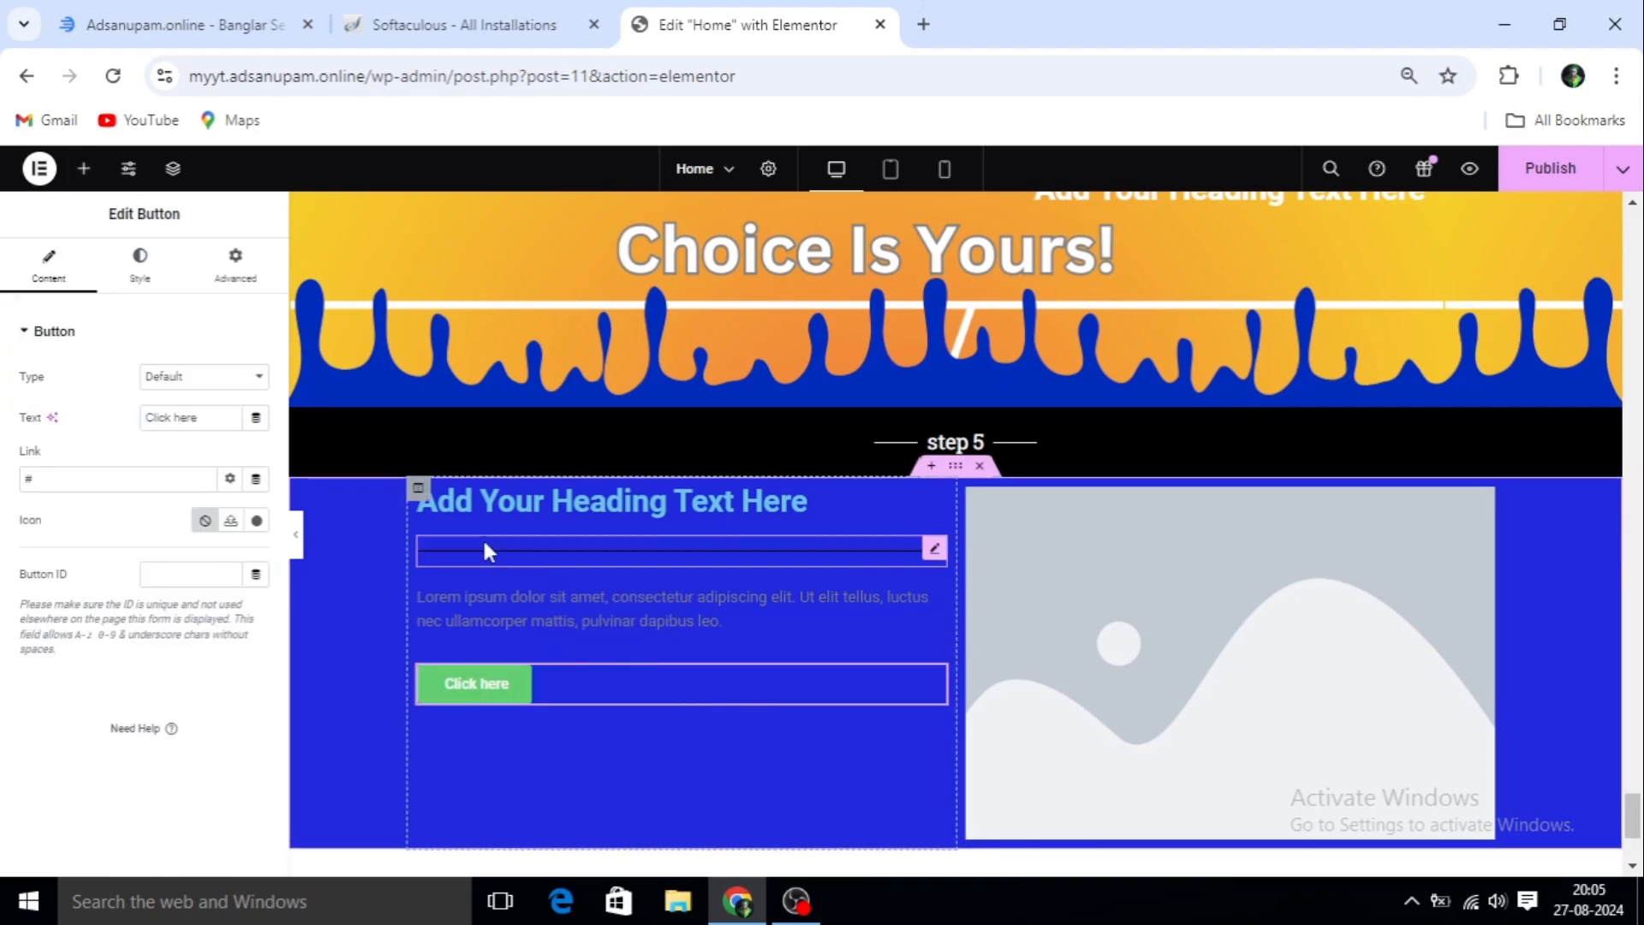
Give the blue section's left column a classic background in white #FFFFFF
scroll(675, 585, down, 3)
scroll(486, 353, up, 3)
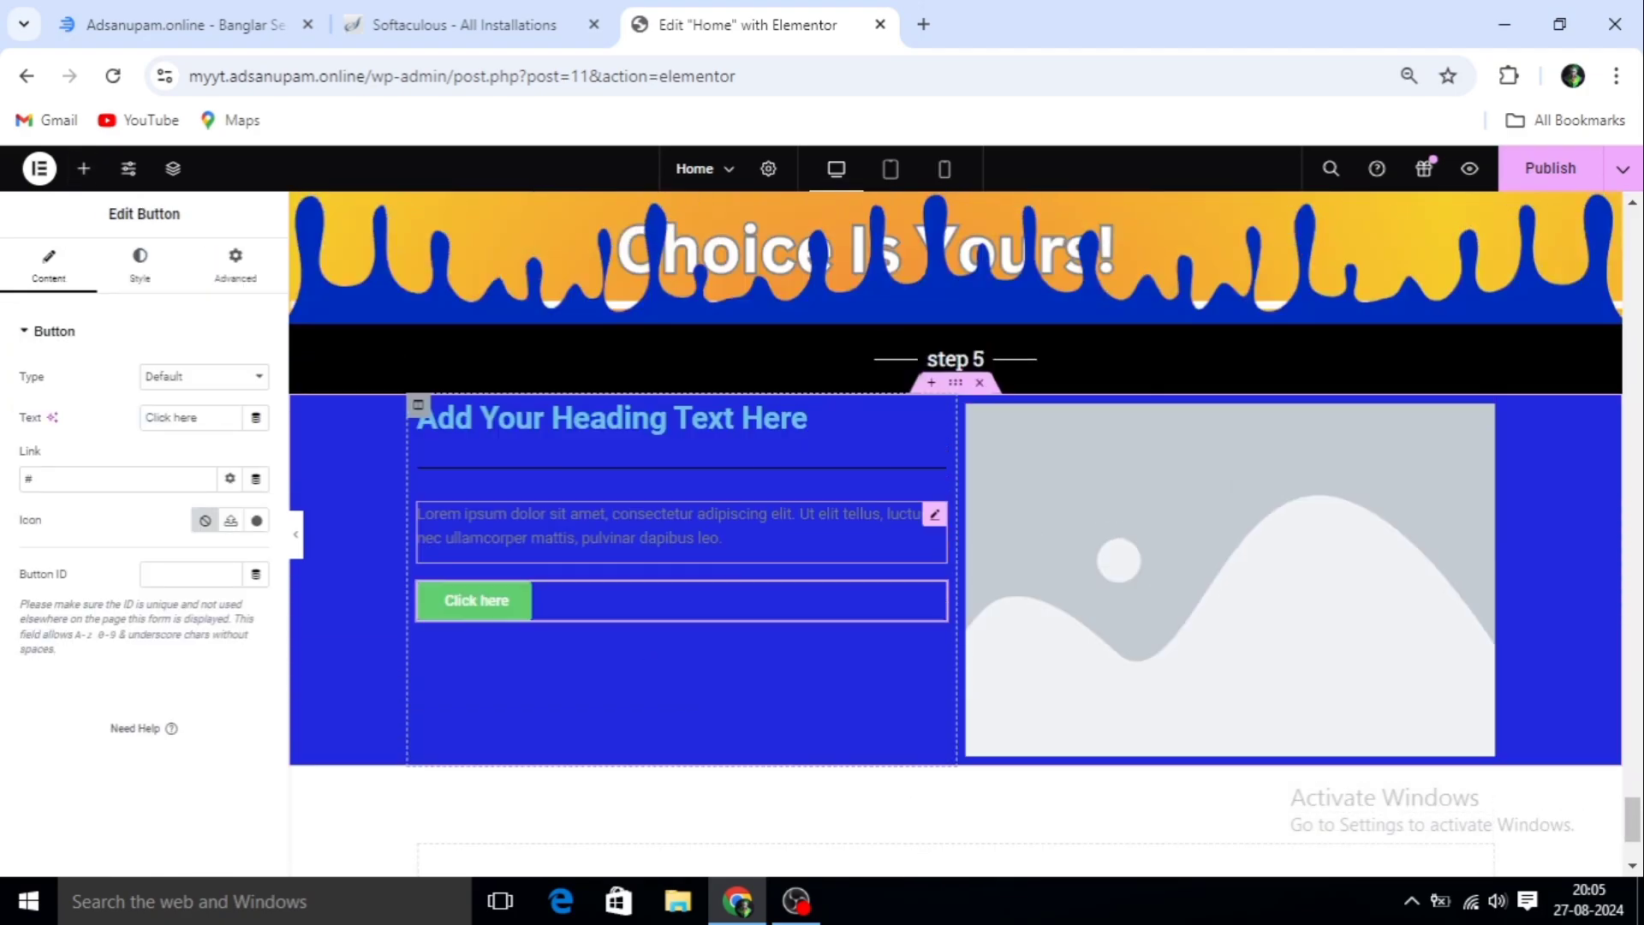
scroll(440, 517, down, 1)
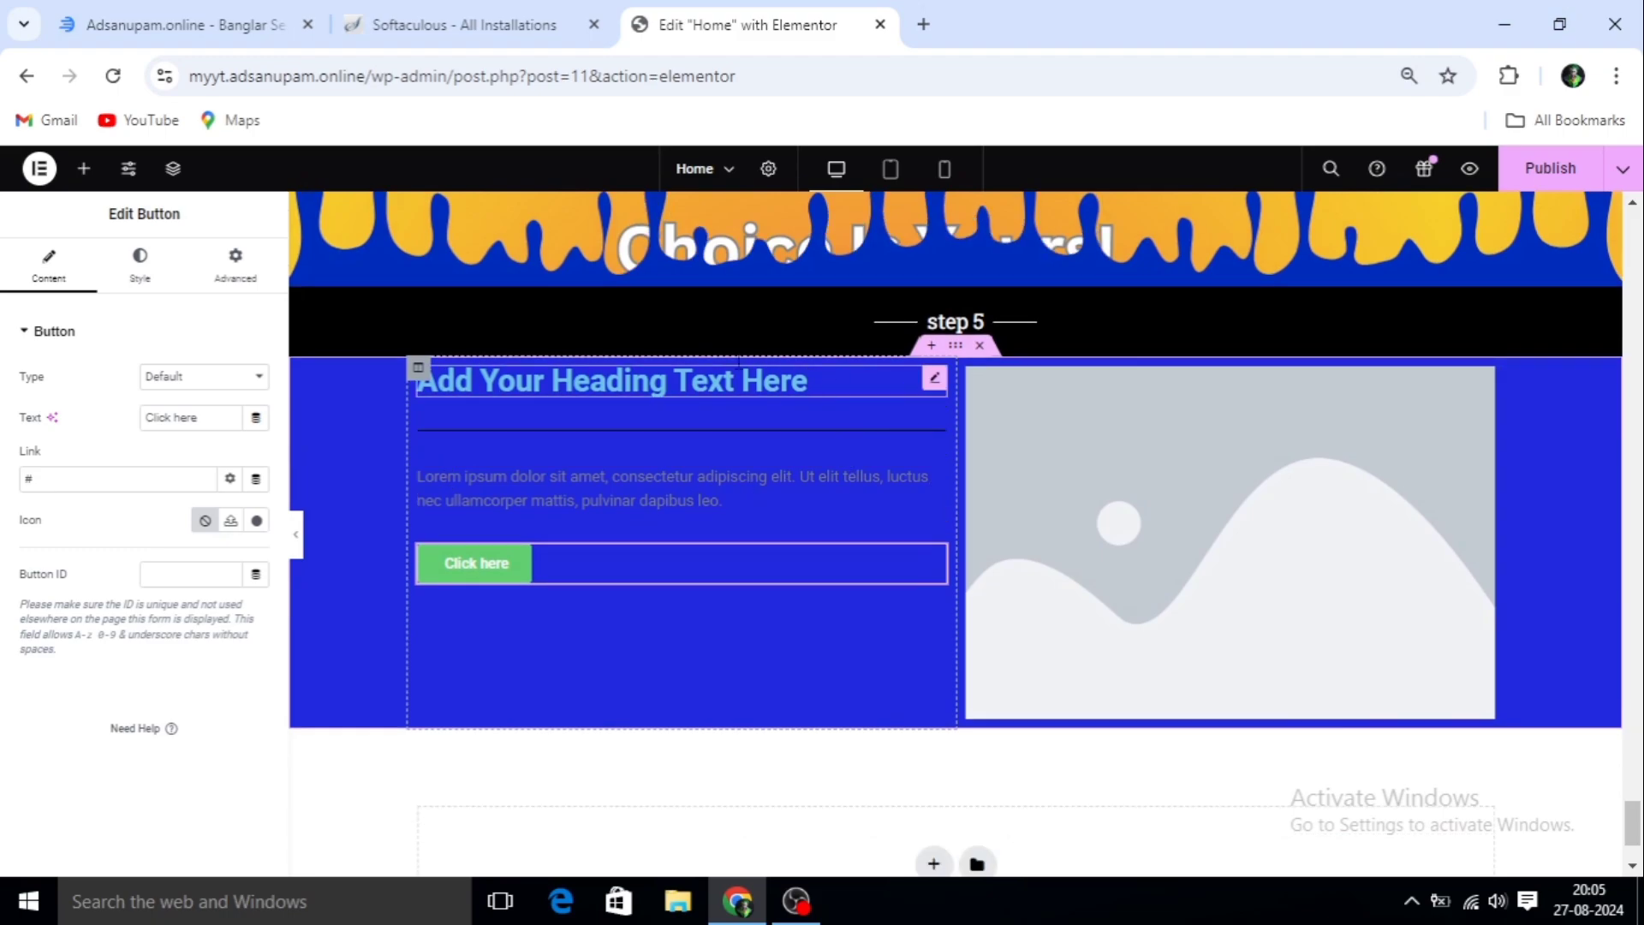
click(418, 370)
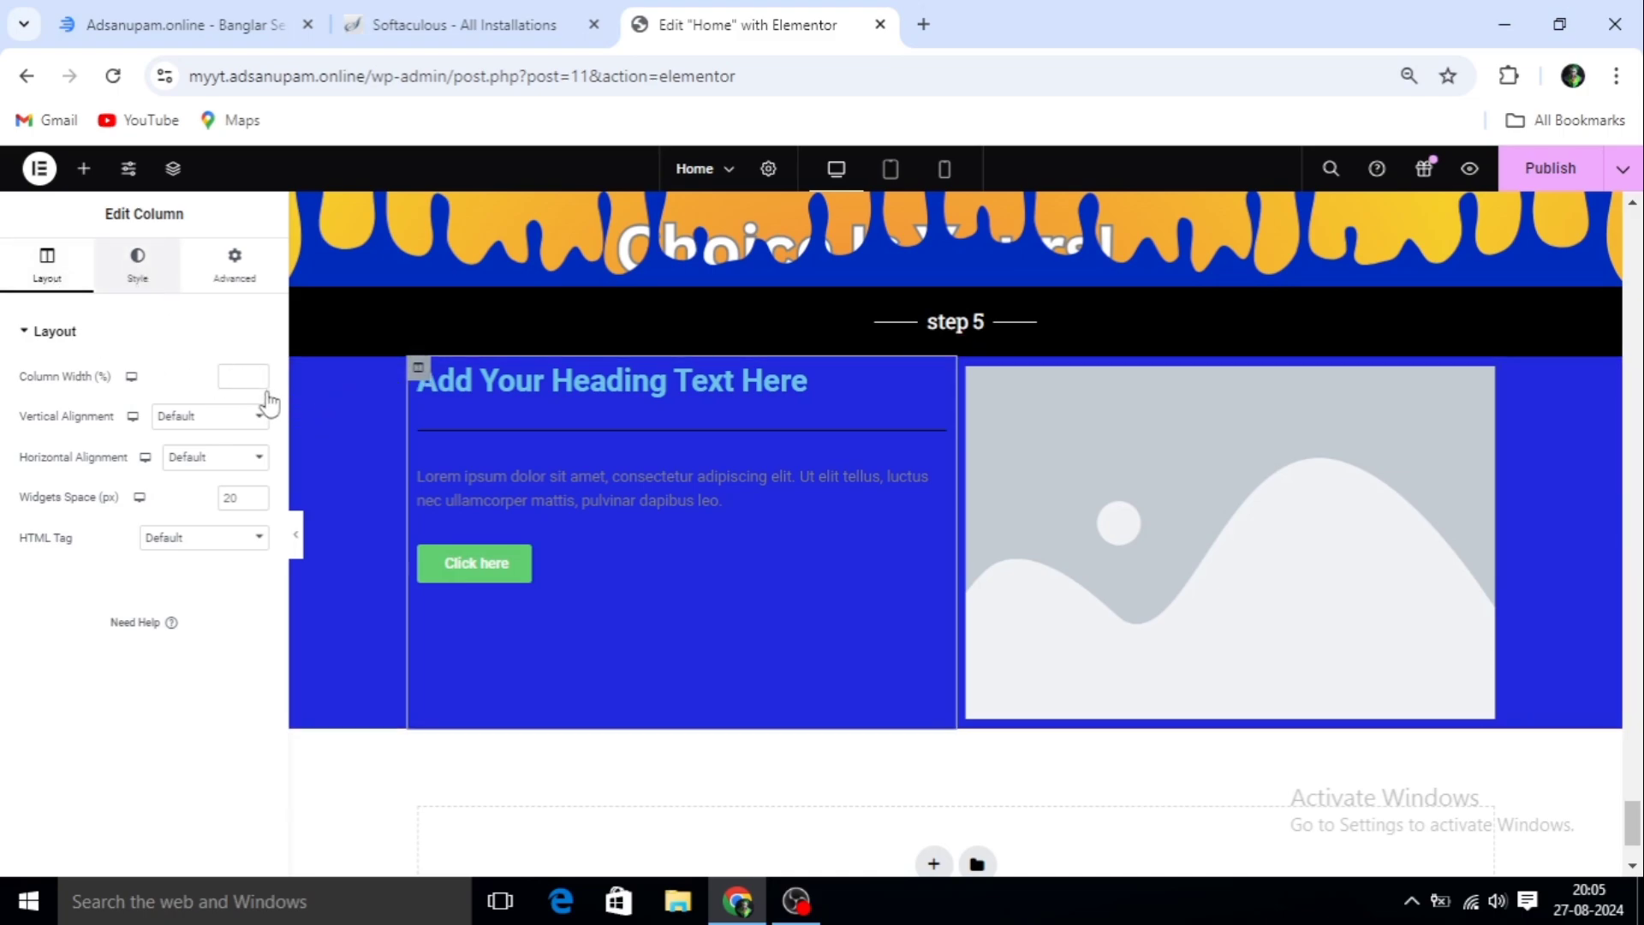
click(205, 418)
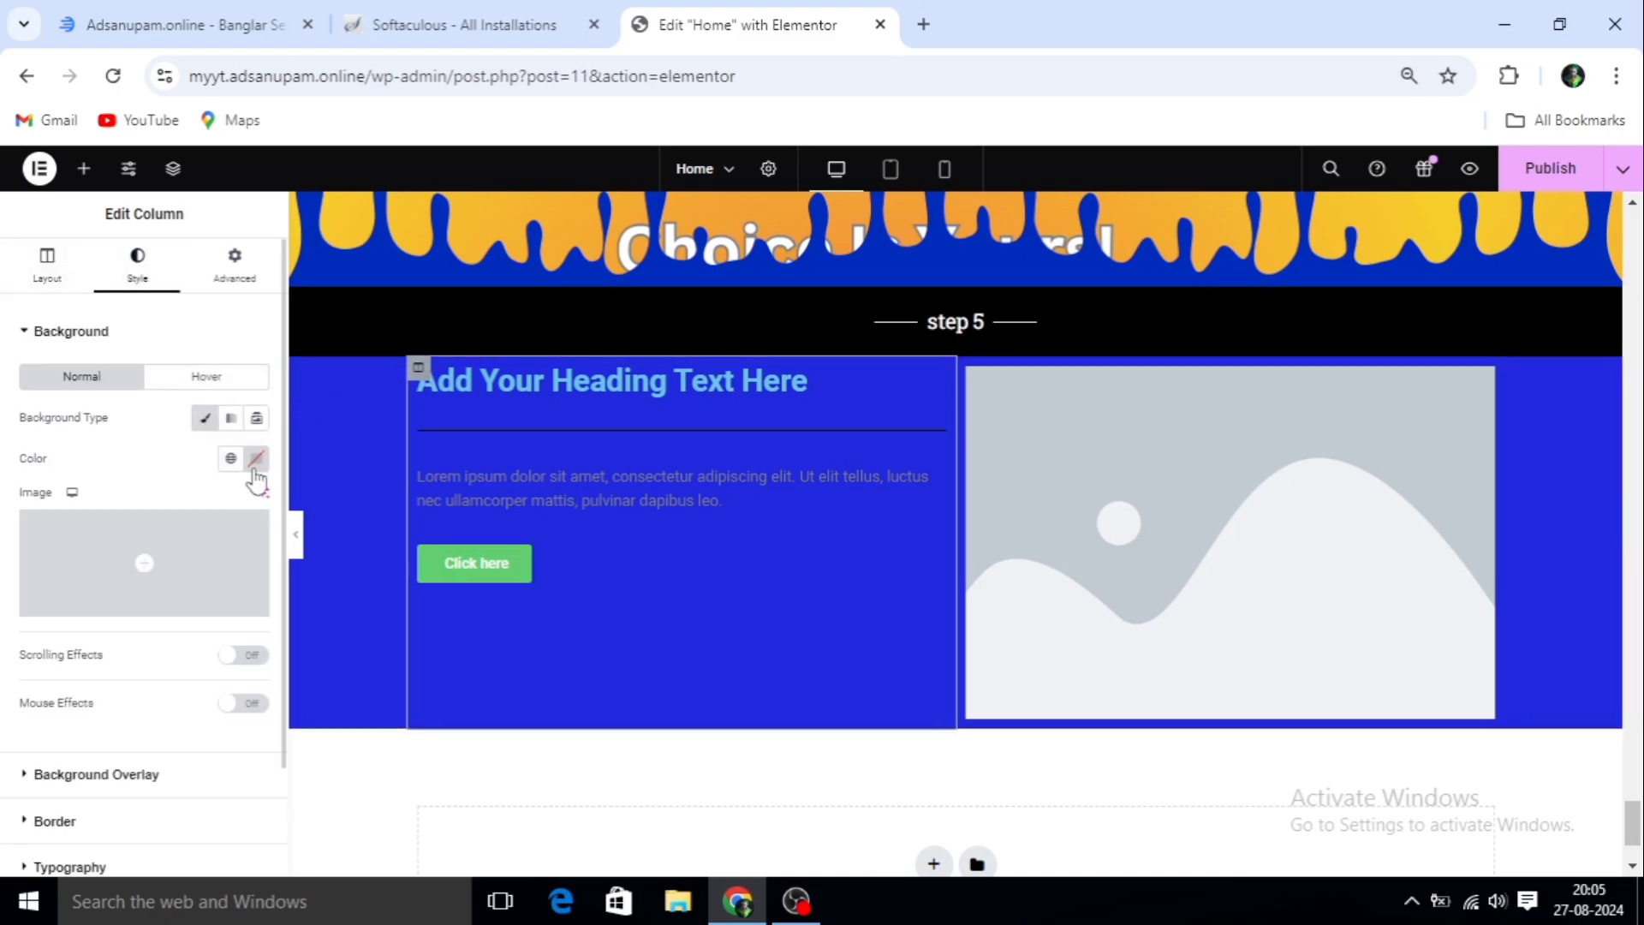
click(256, 460)
click(147, 537)
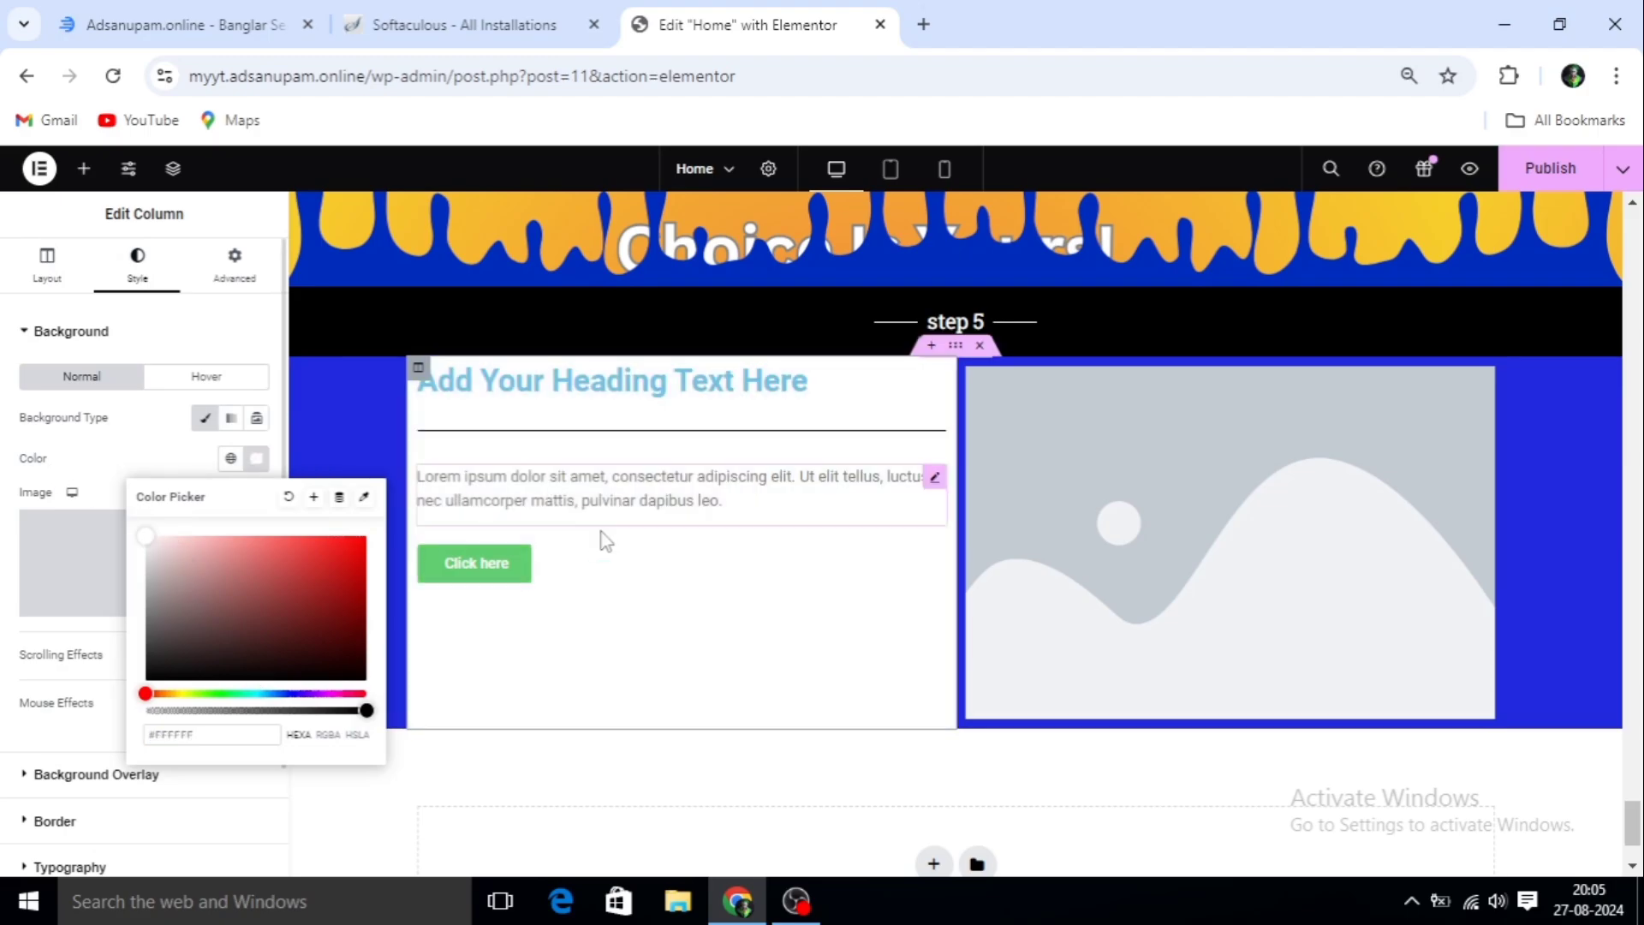
Set the text color of the left column's heading to black #000000
scroll(698, 519, up, 1)
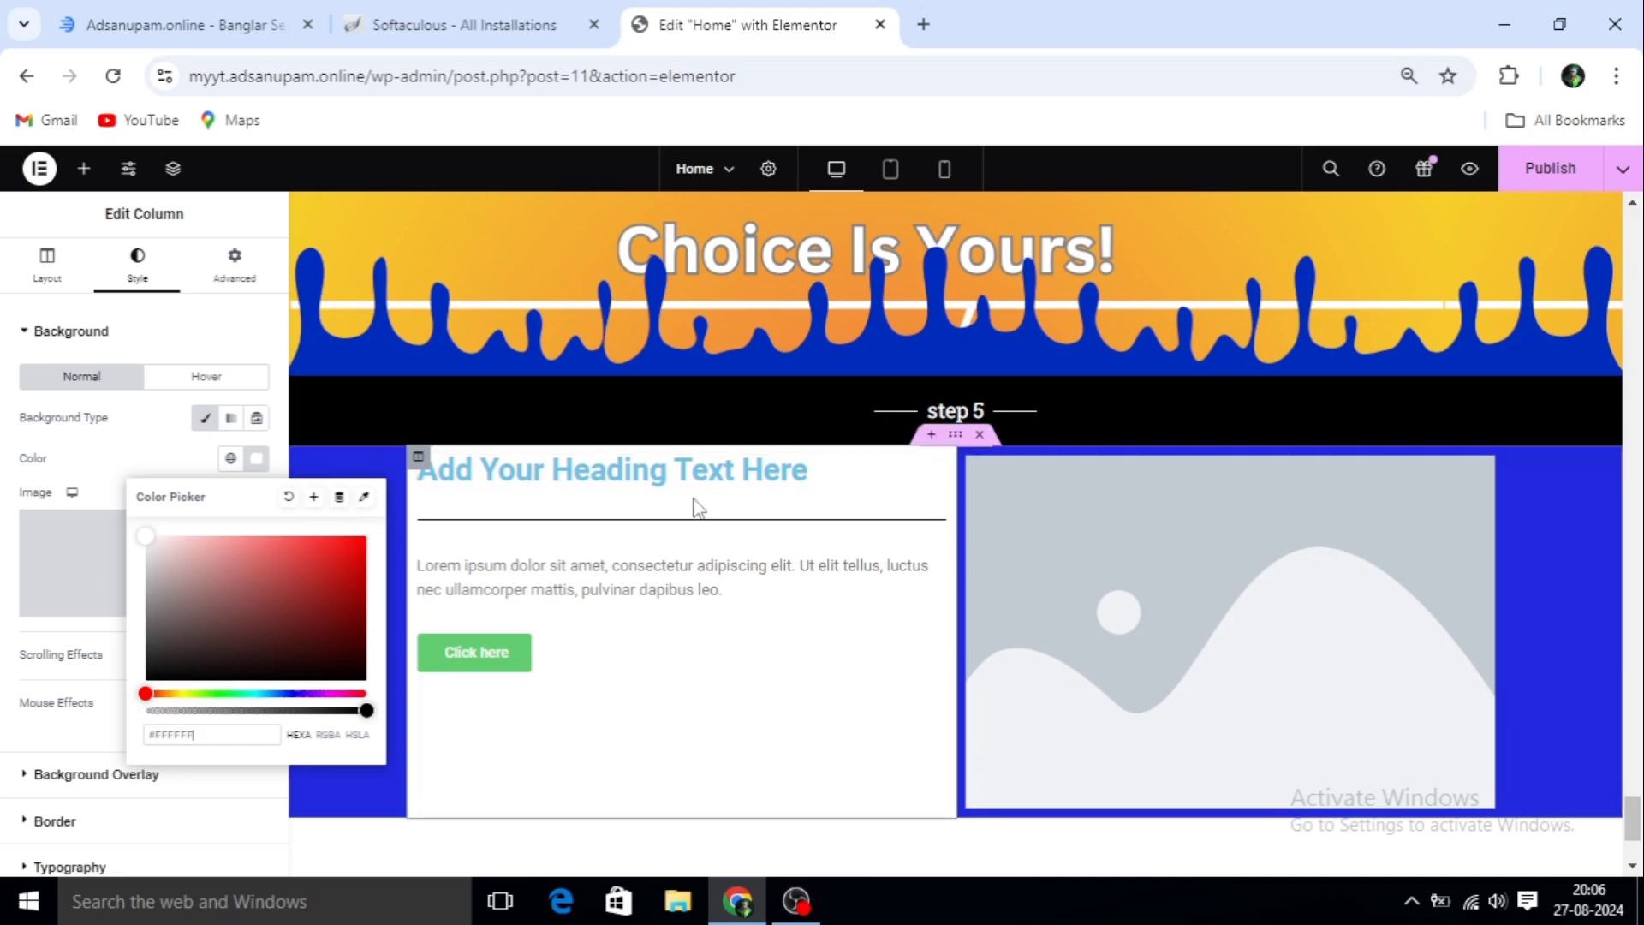
click(935, 472)
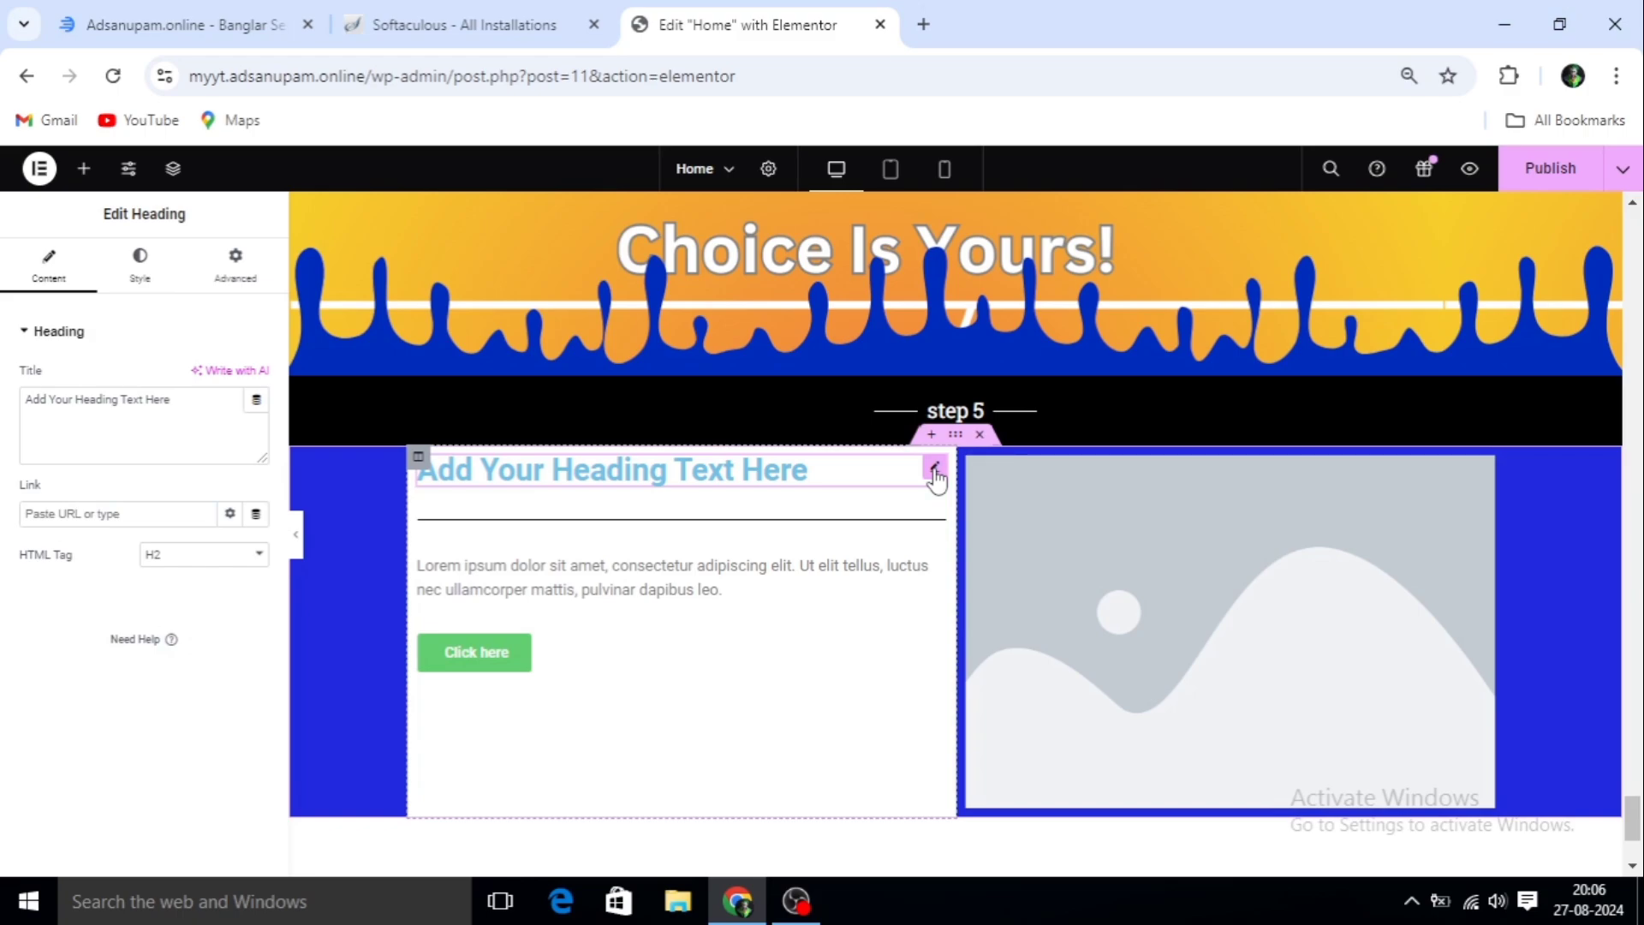
click(142, 262)
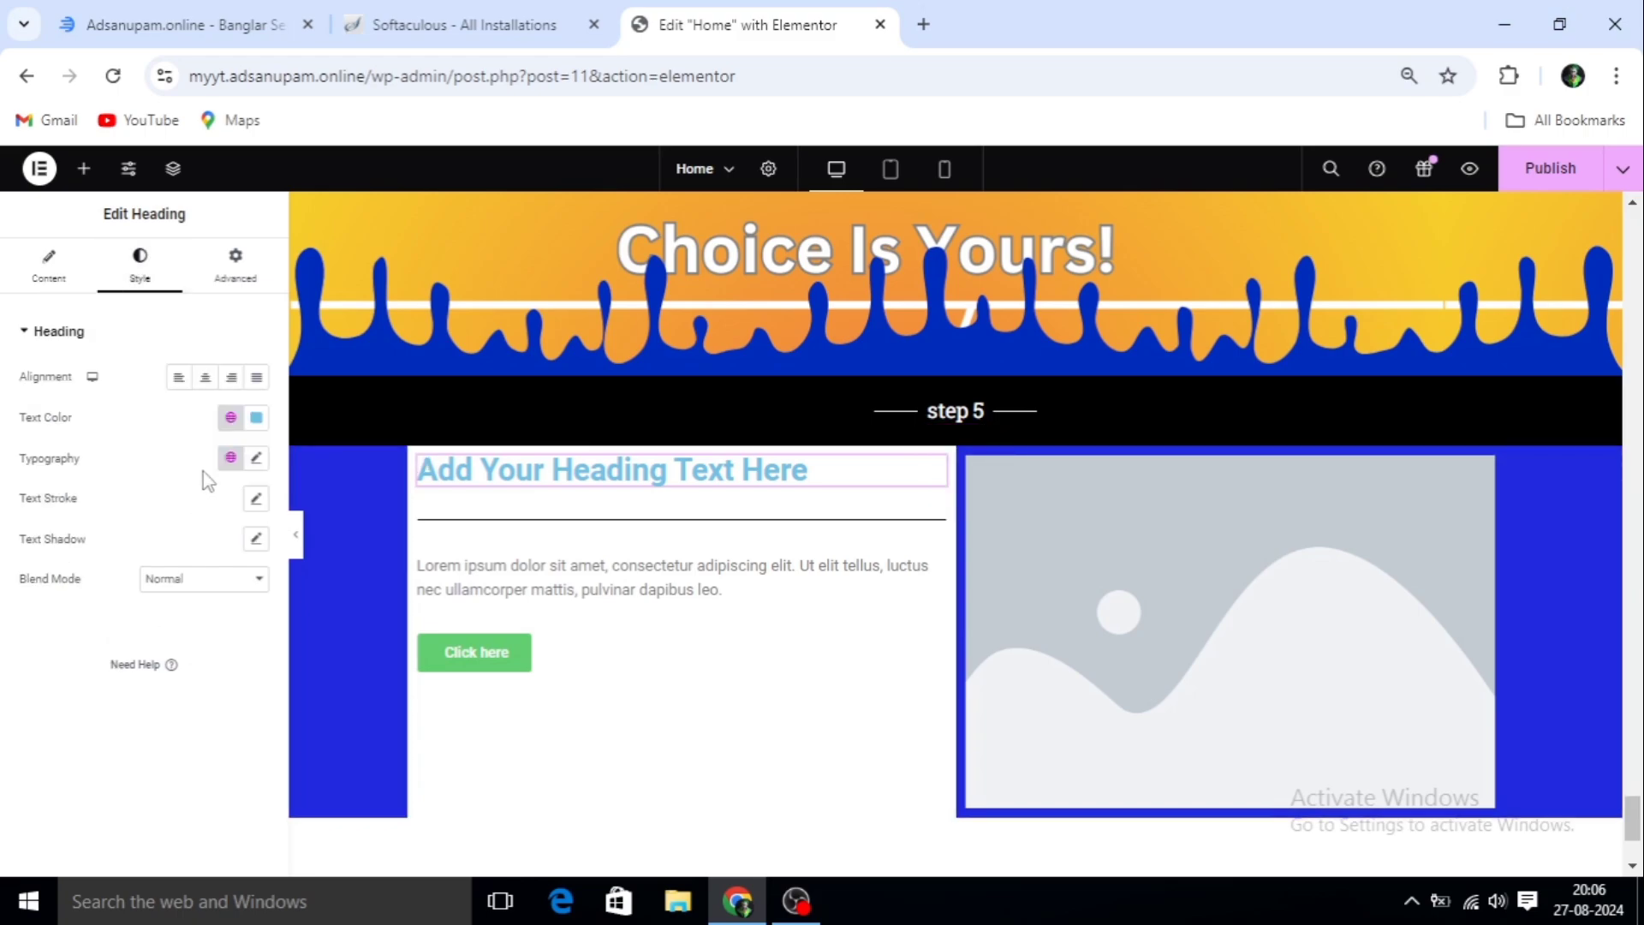
click(256, 417)
text(#000000)
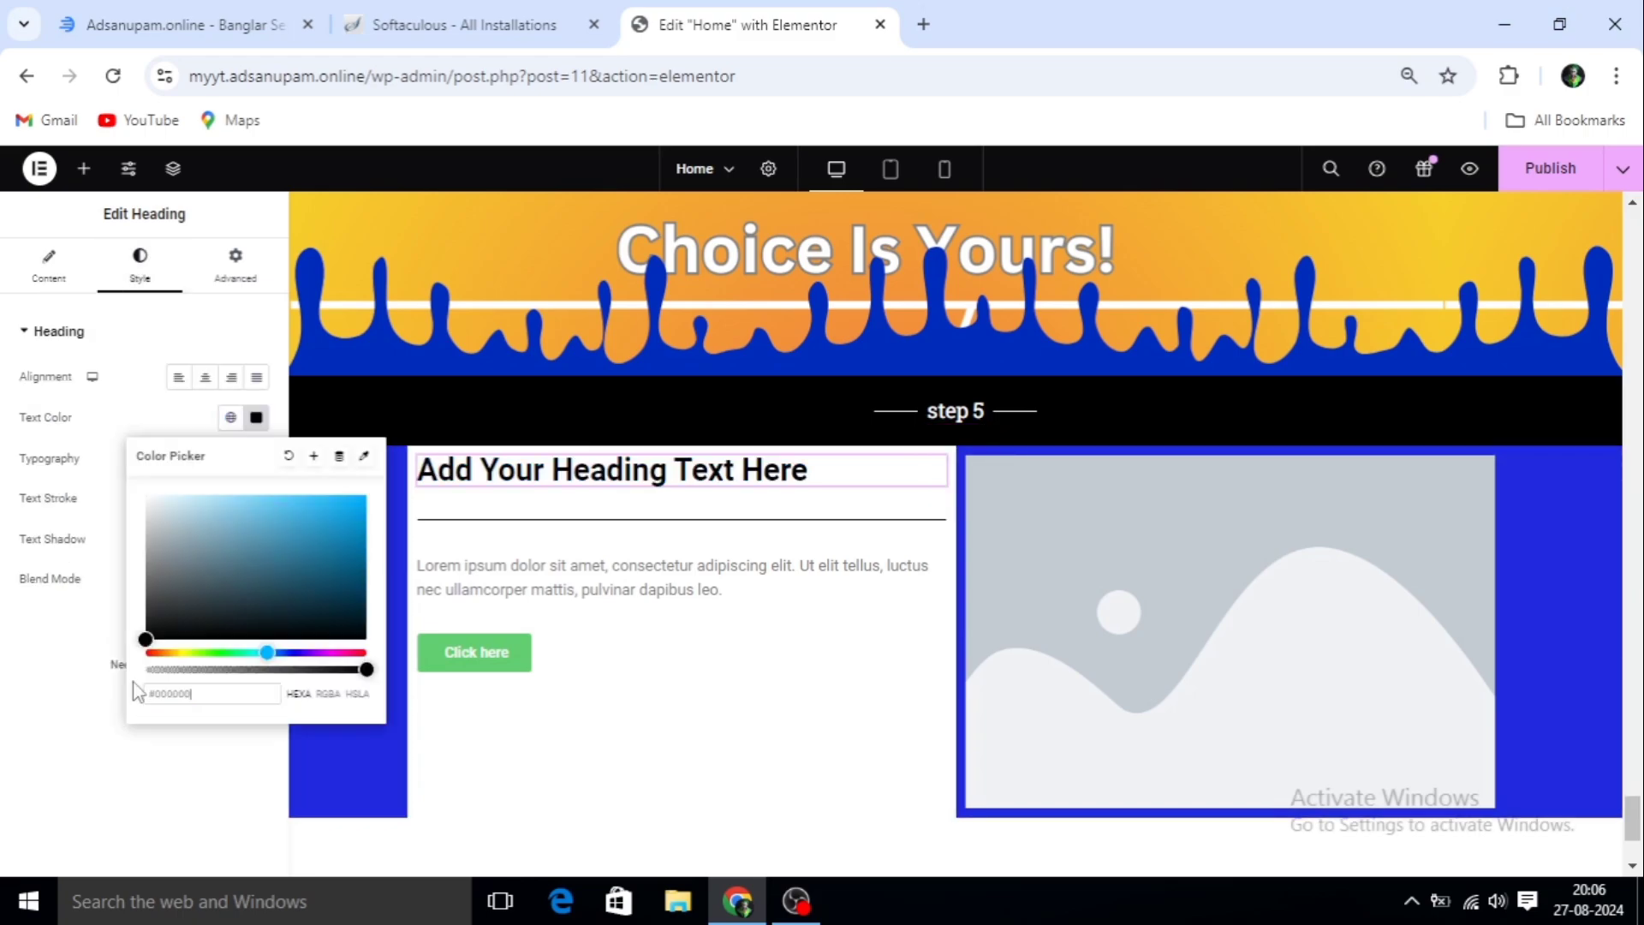
Change the text color of the lorem ipsum paragraph in the left column to black
click(940, 571)
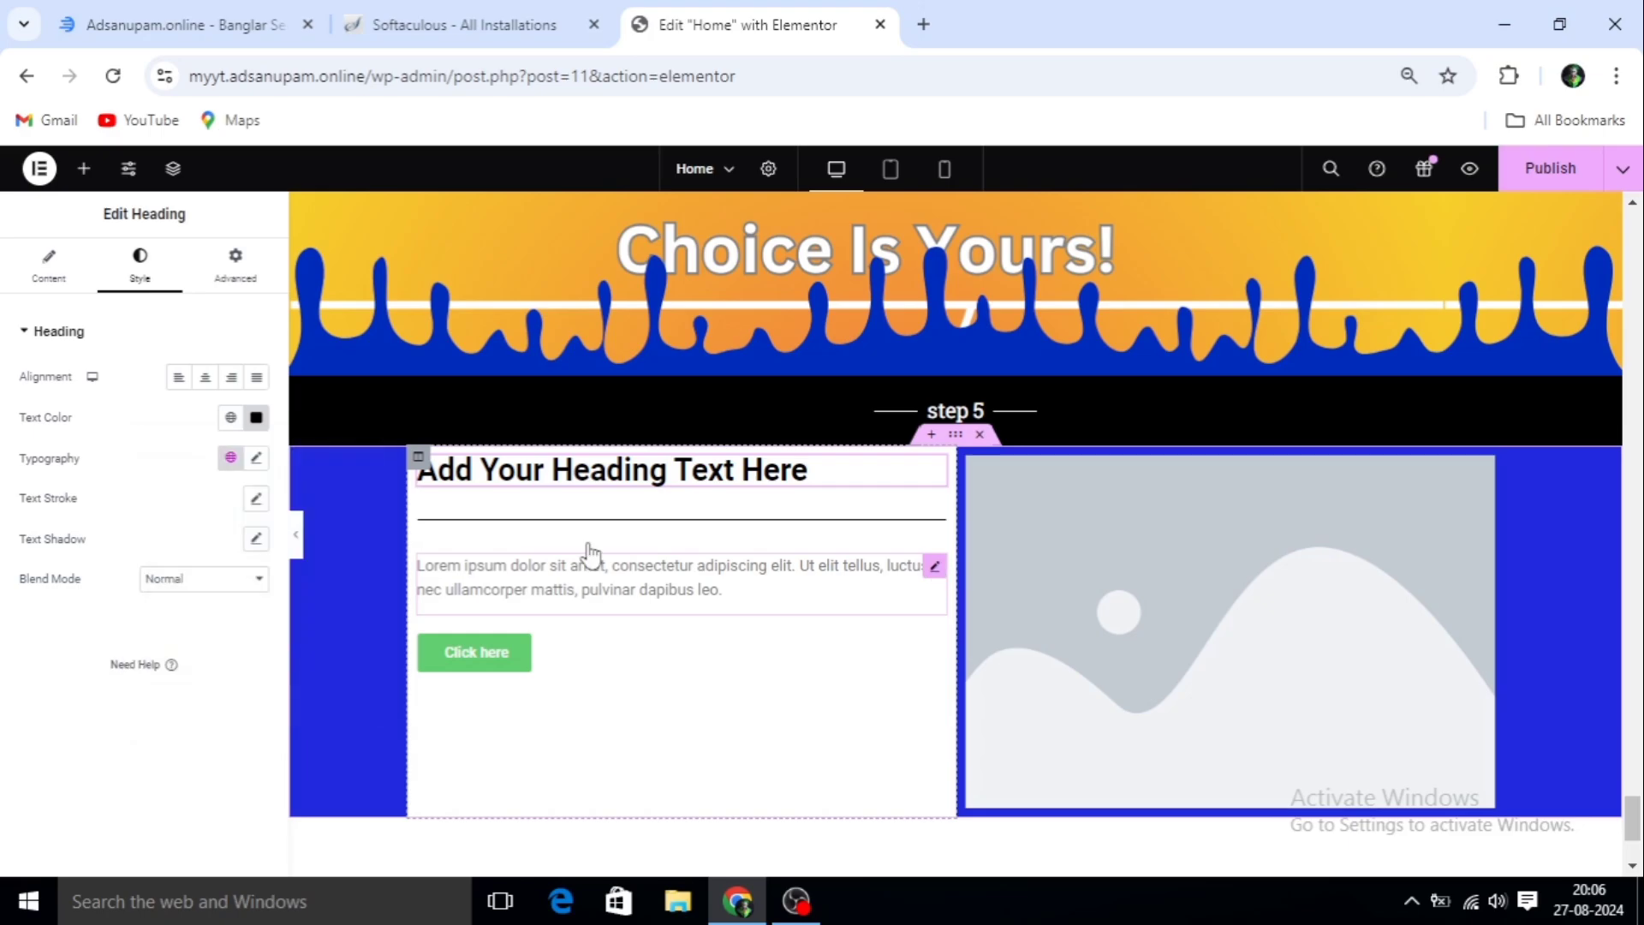
click(257, 419)
drag(265, 592, 142, 646)
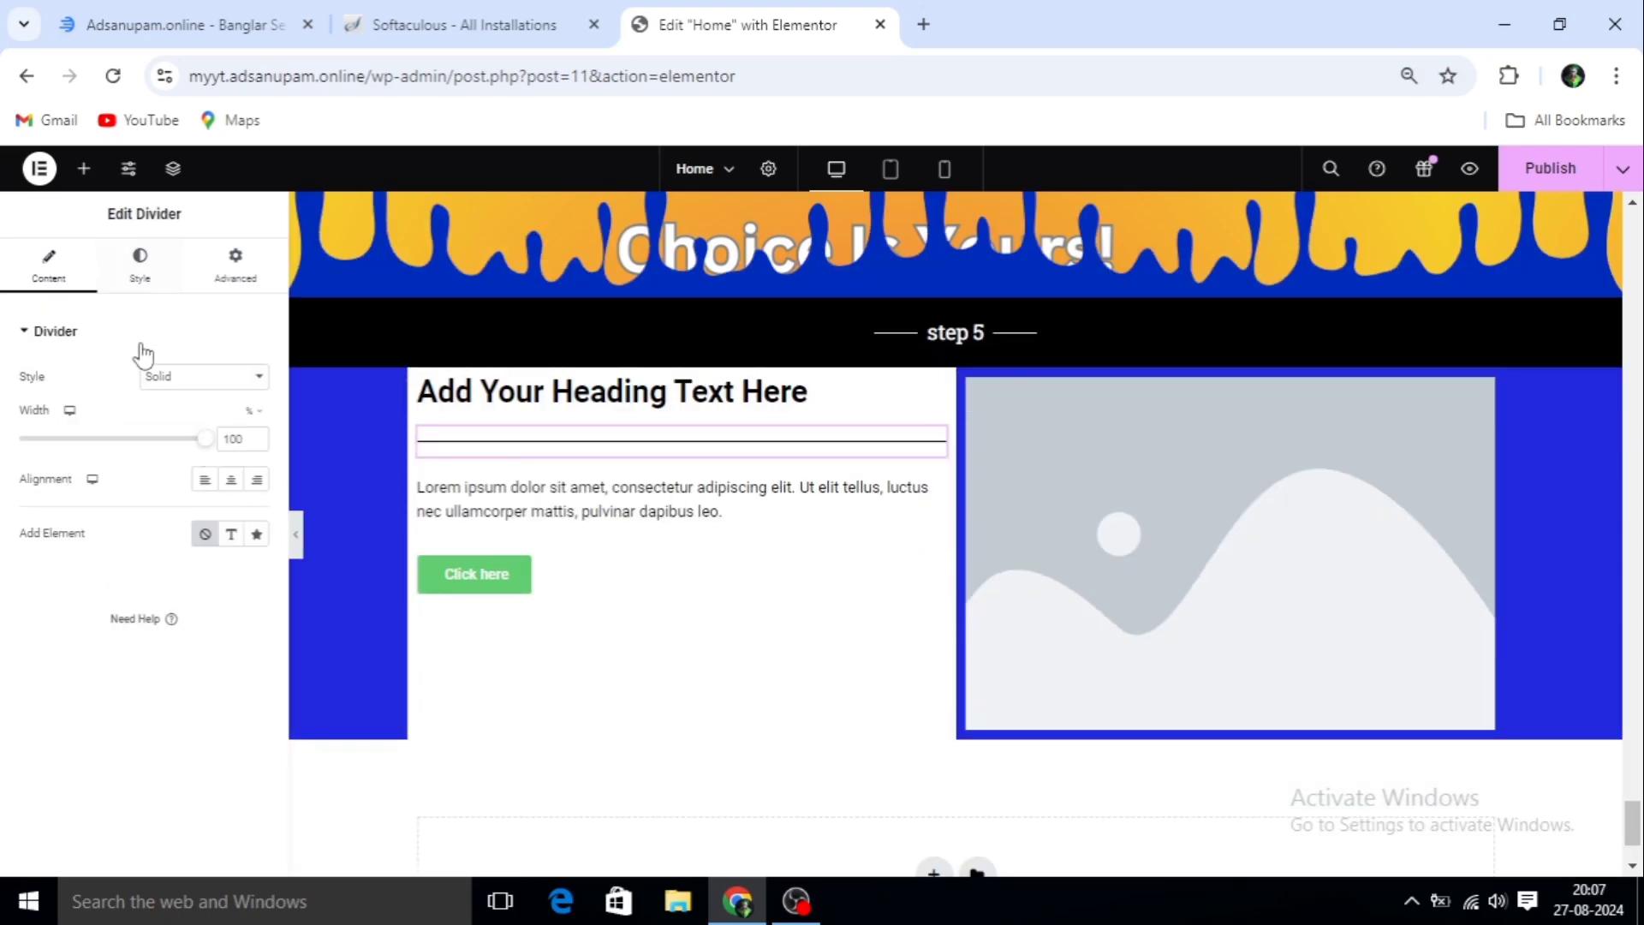
Shorten the divider beneath the heading to a width of 17% and align it to the center
drag(212, 437, 60, 468)
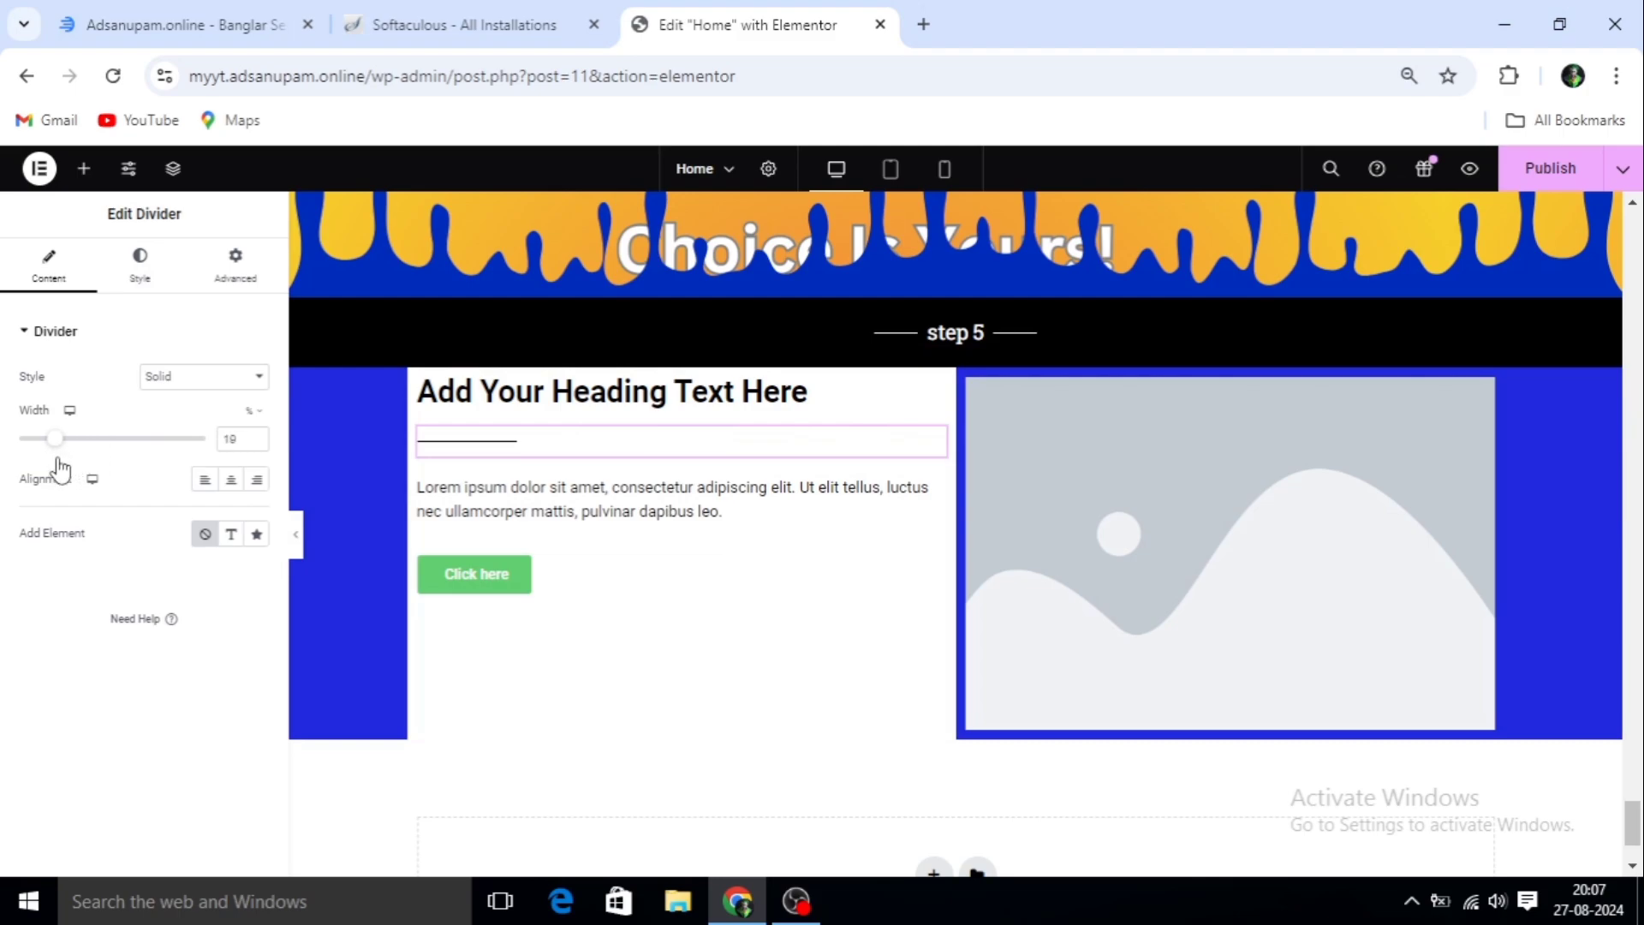
click(140, 266)
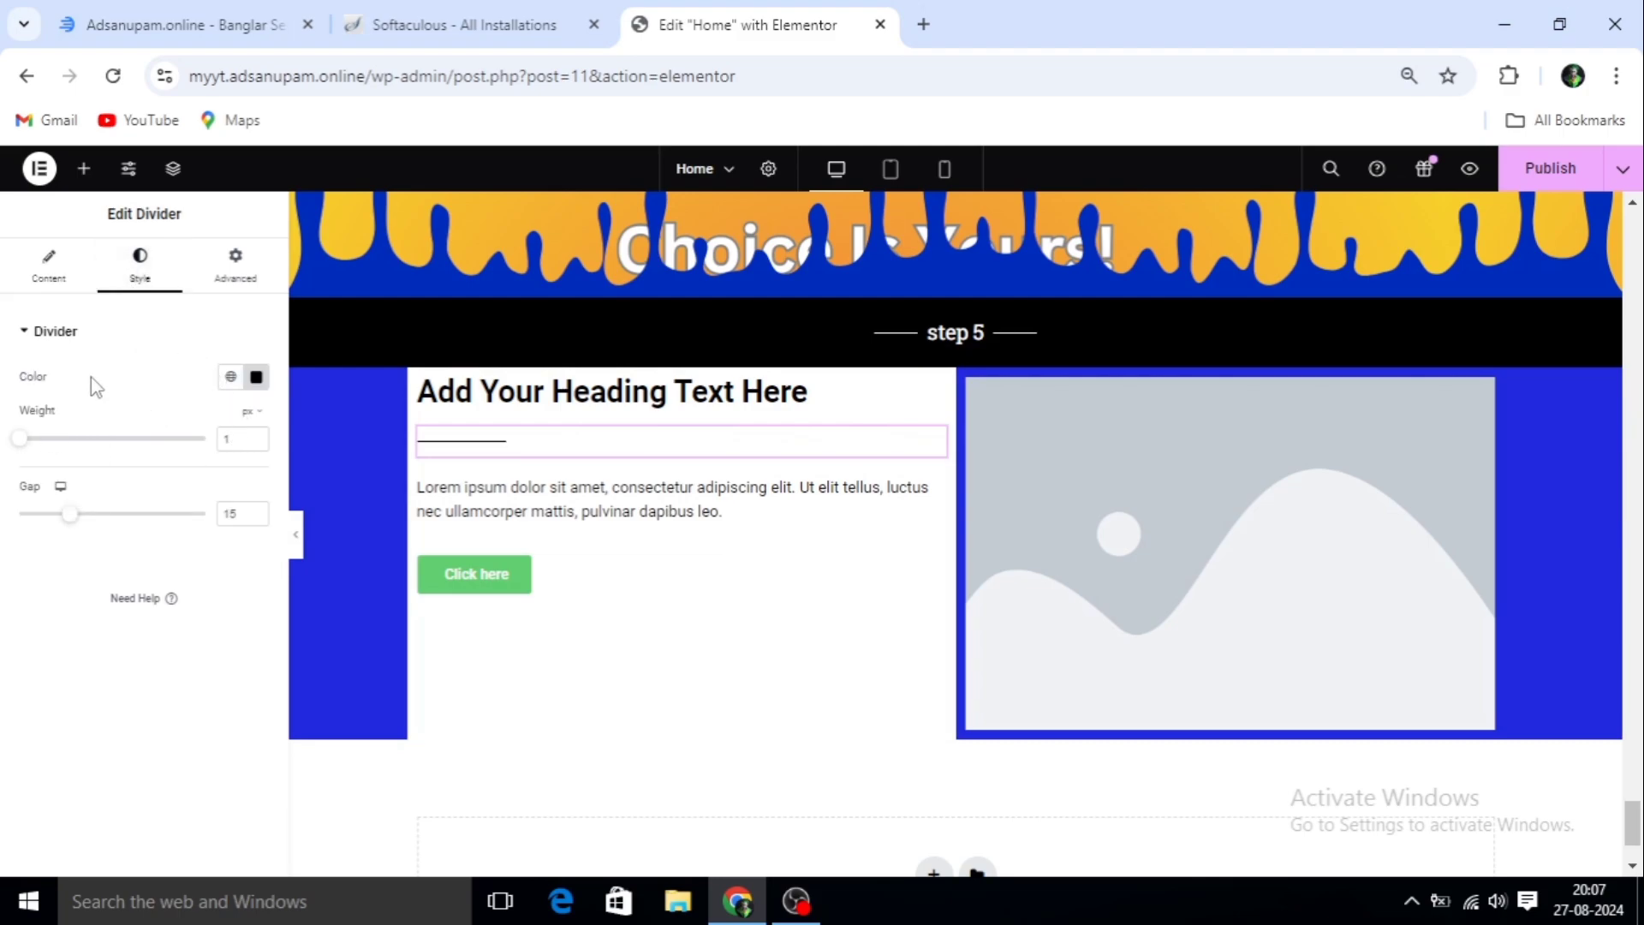
click(47, 273)
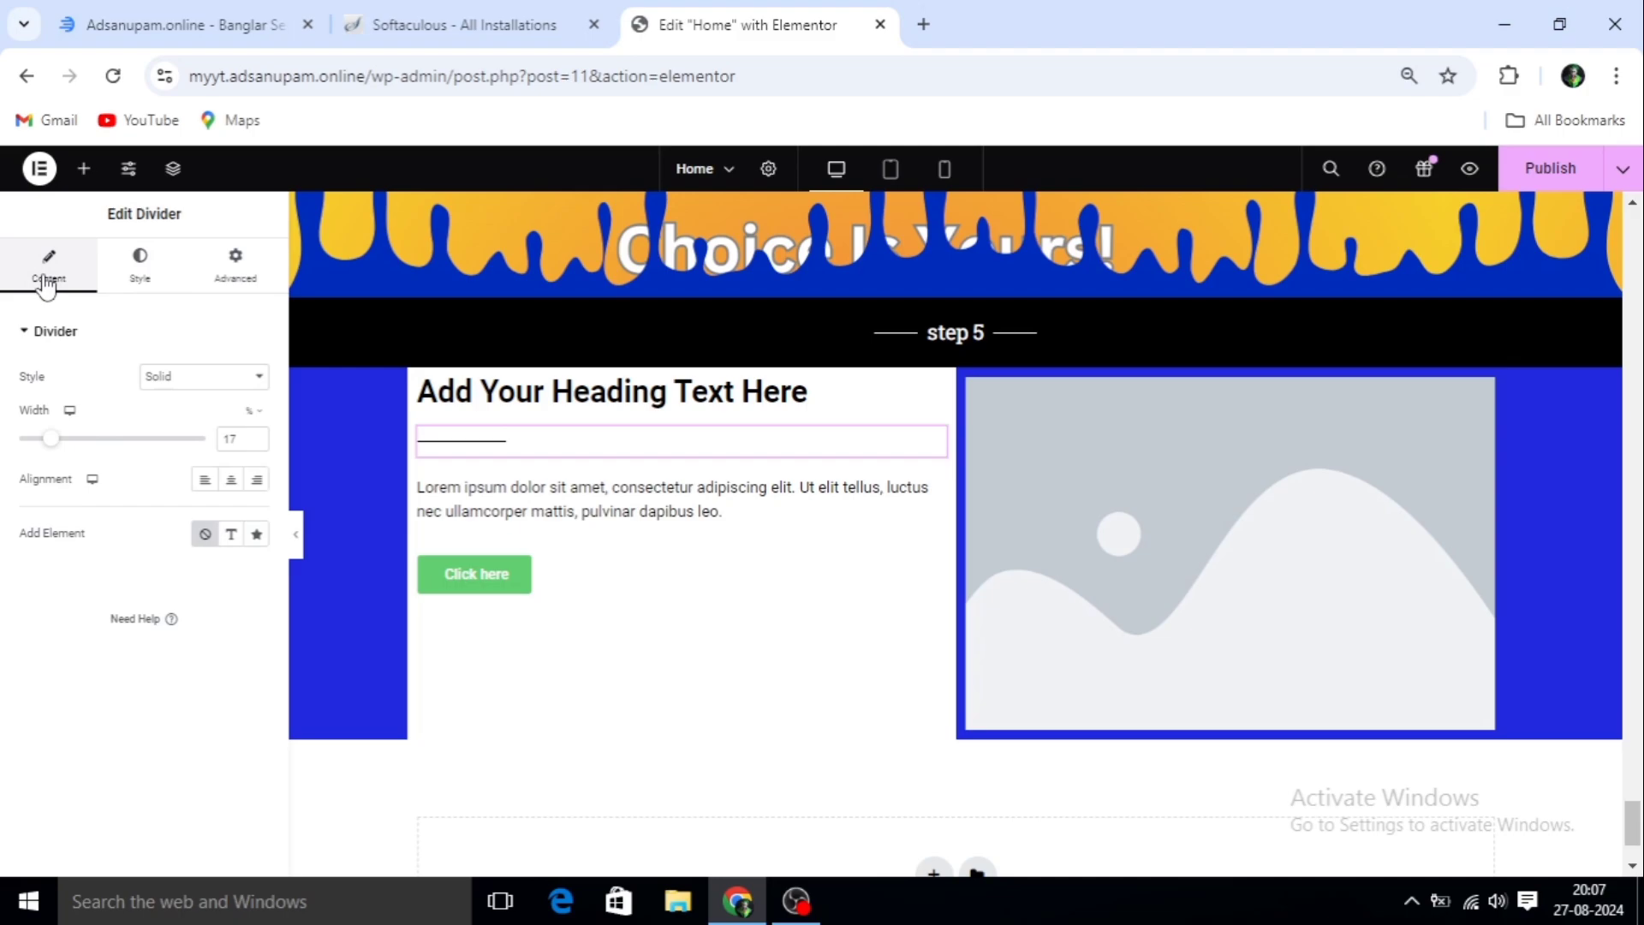
click(230, 486)
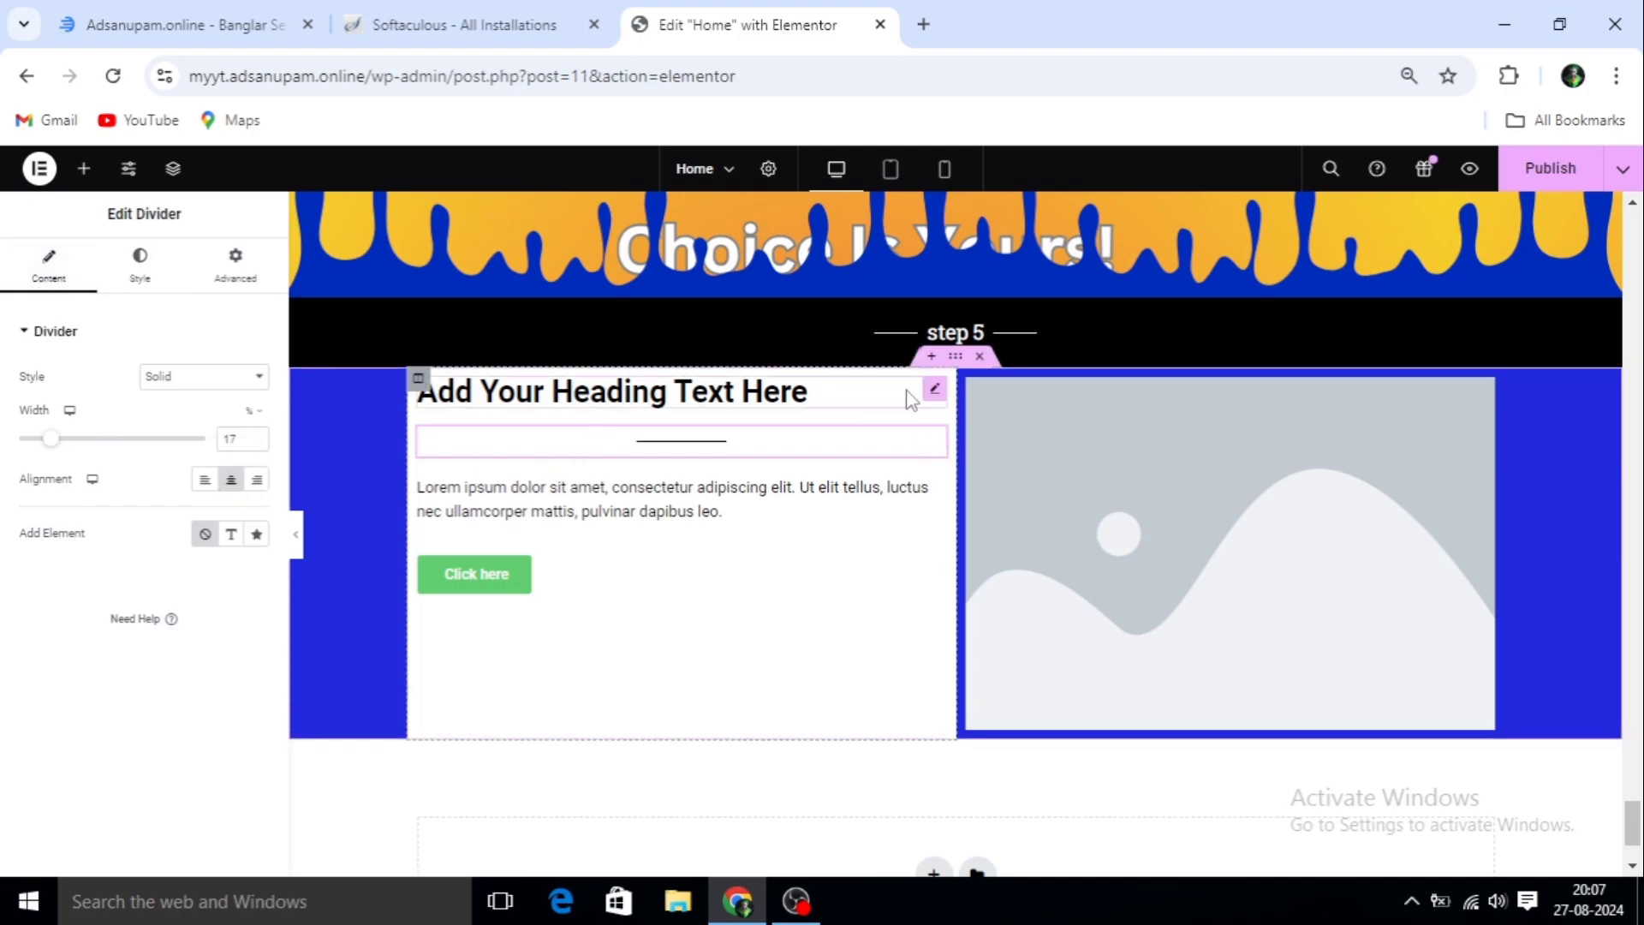
Center the heading, the lorem ipsum paragraph and the button horizontally in the left column
click(936, 389)
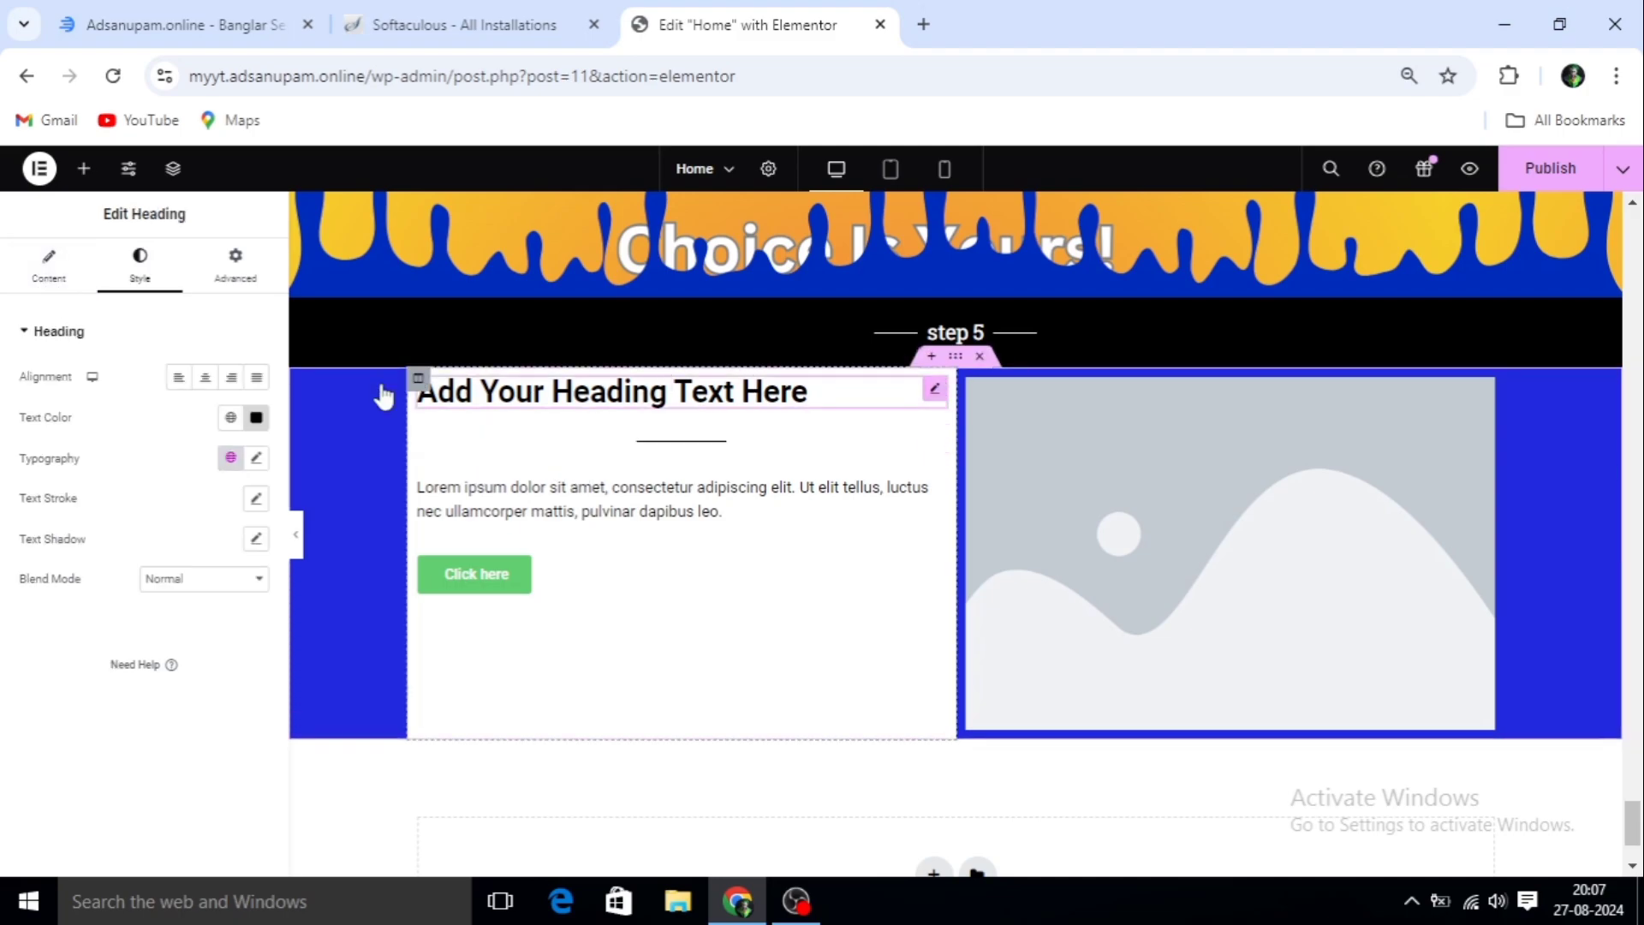
click(205, 379)
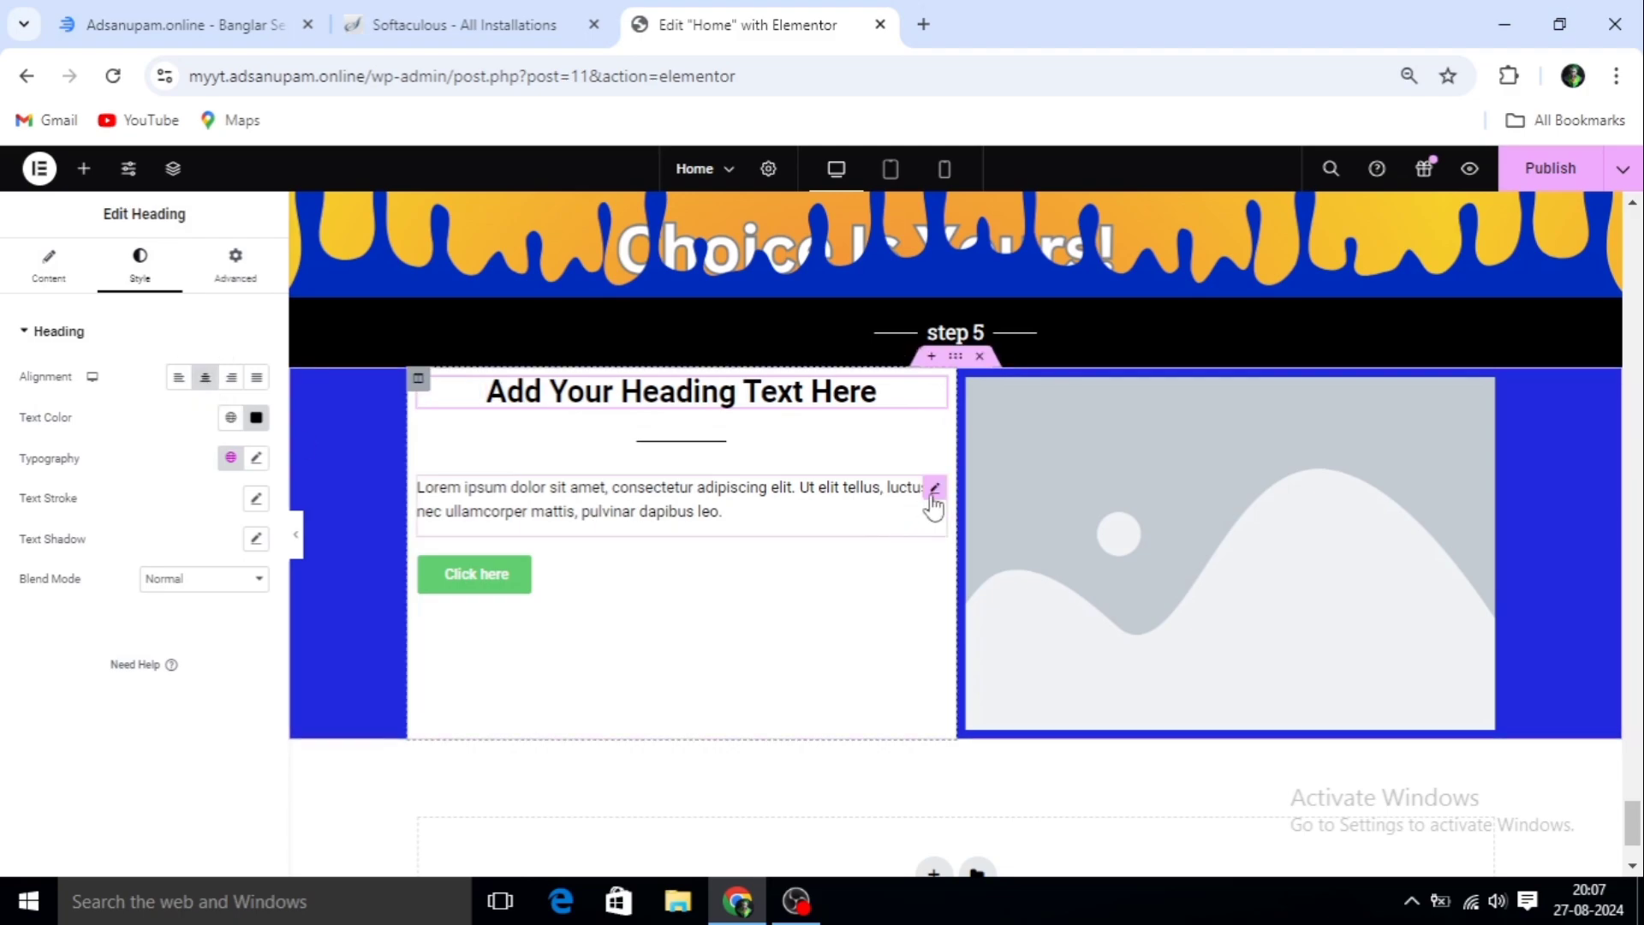
click(206, 378)
click(935, 568)
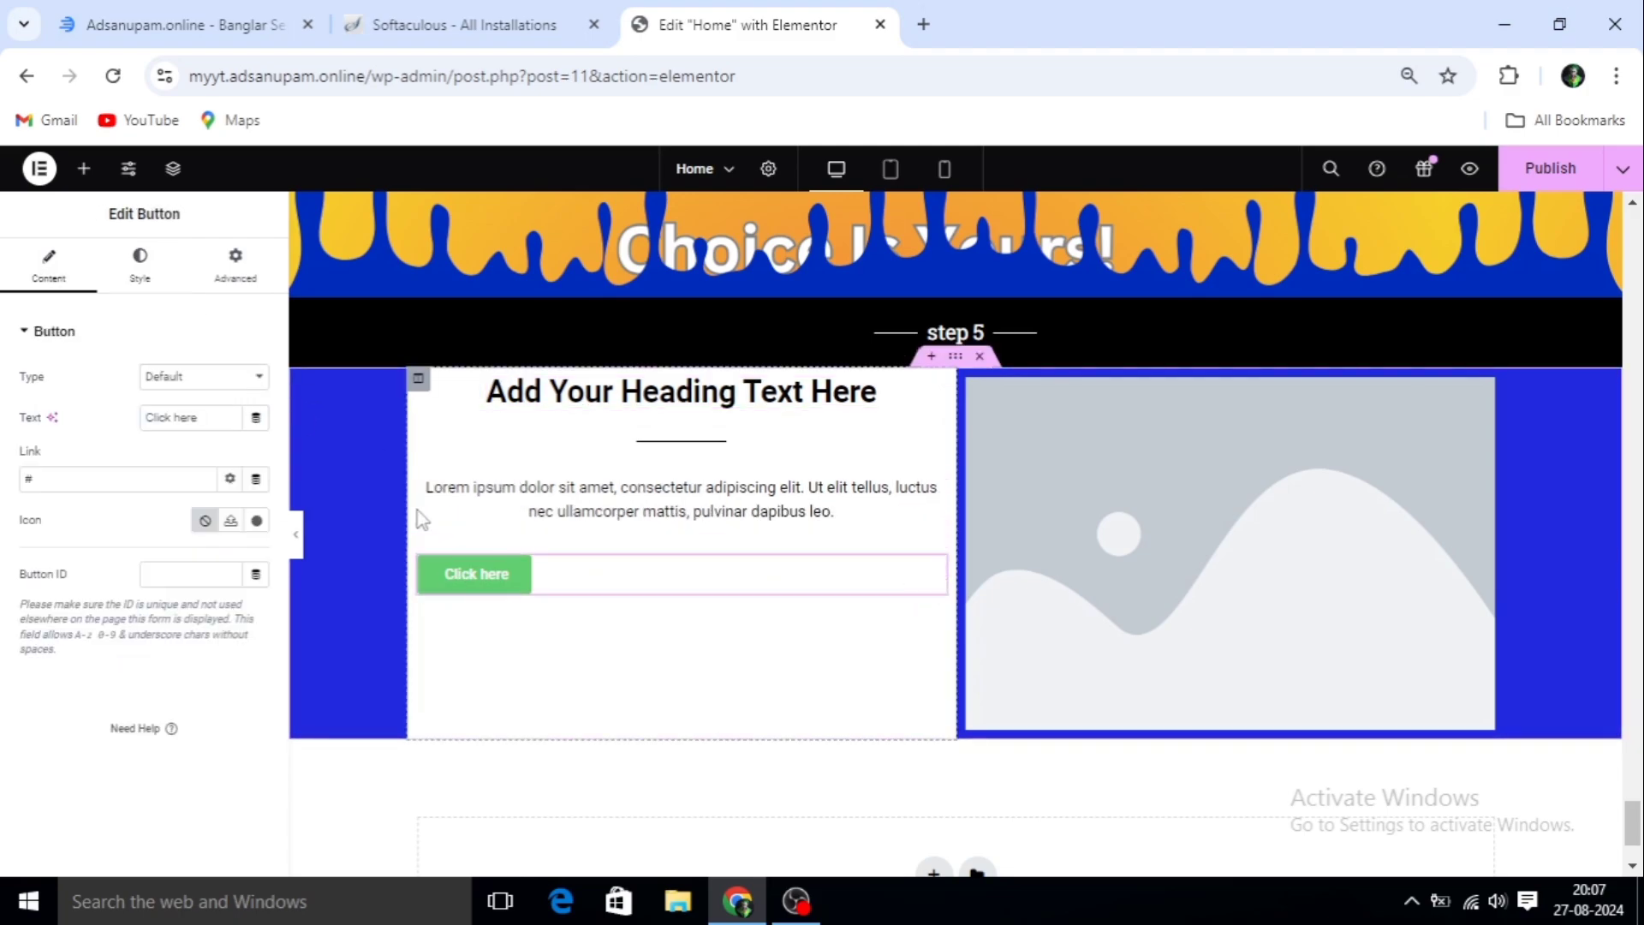
click(139, 265)
click(206, 377)
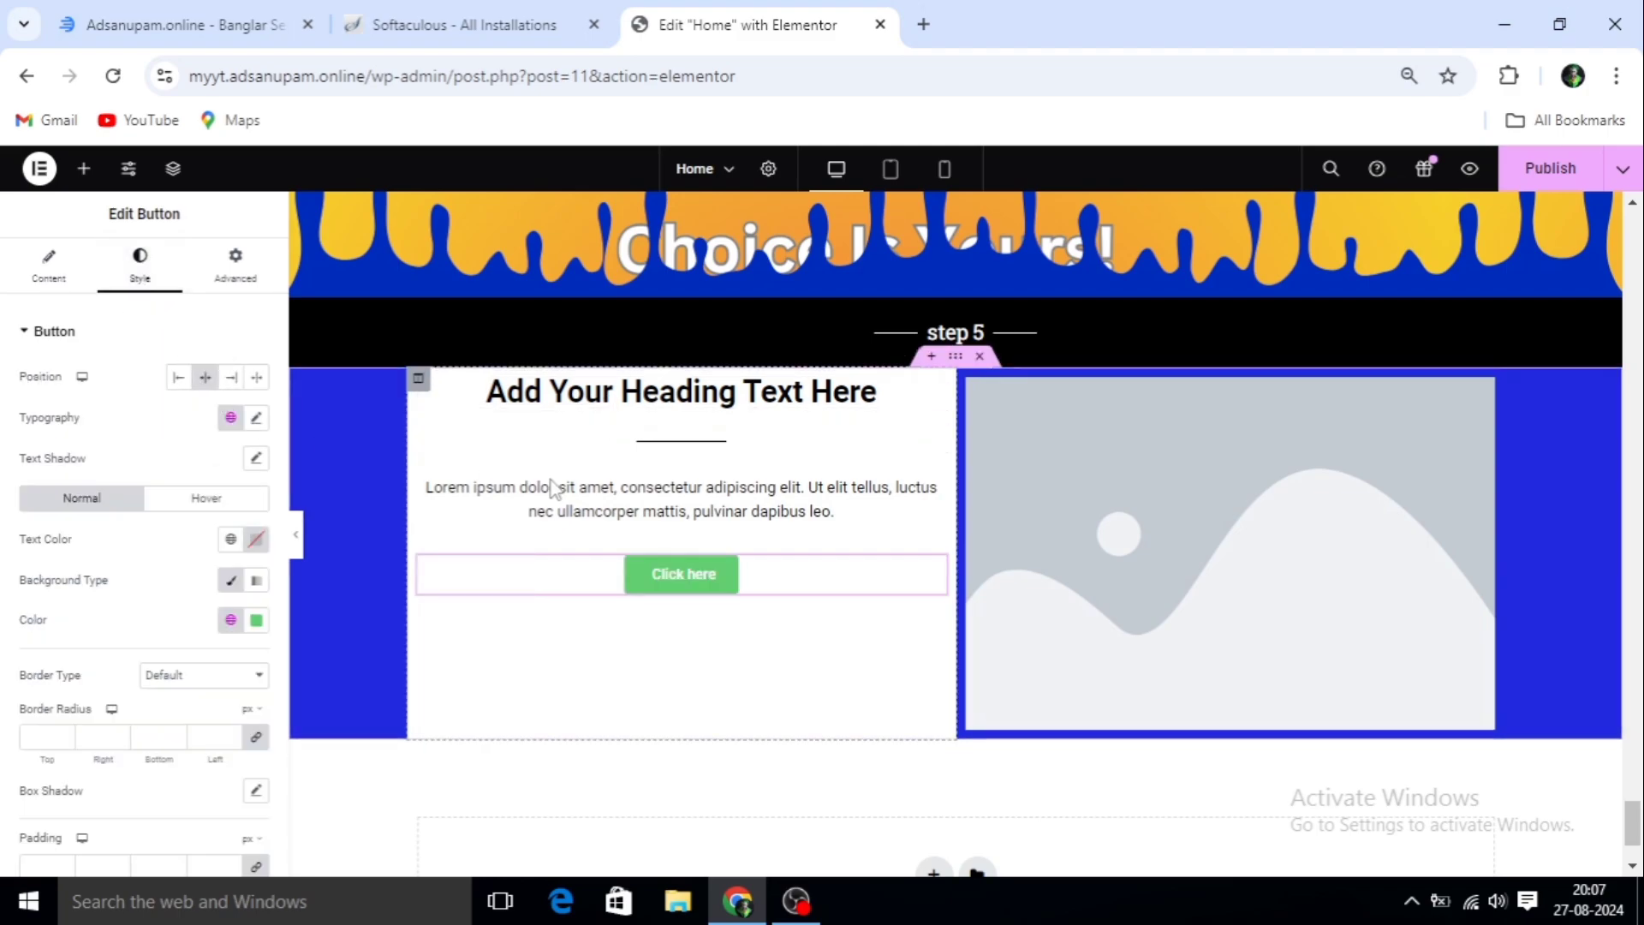
Set the left column's vertical alignment to Middle
click(418, 380)
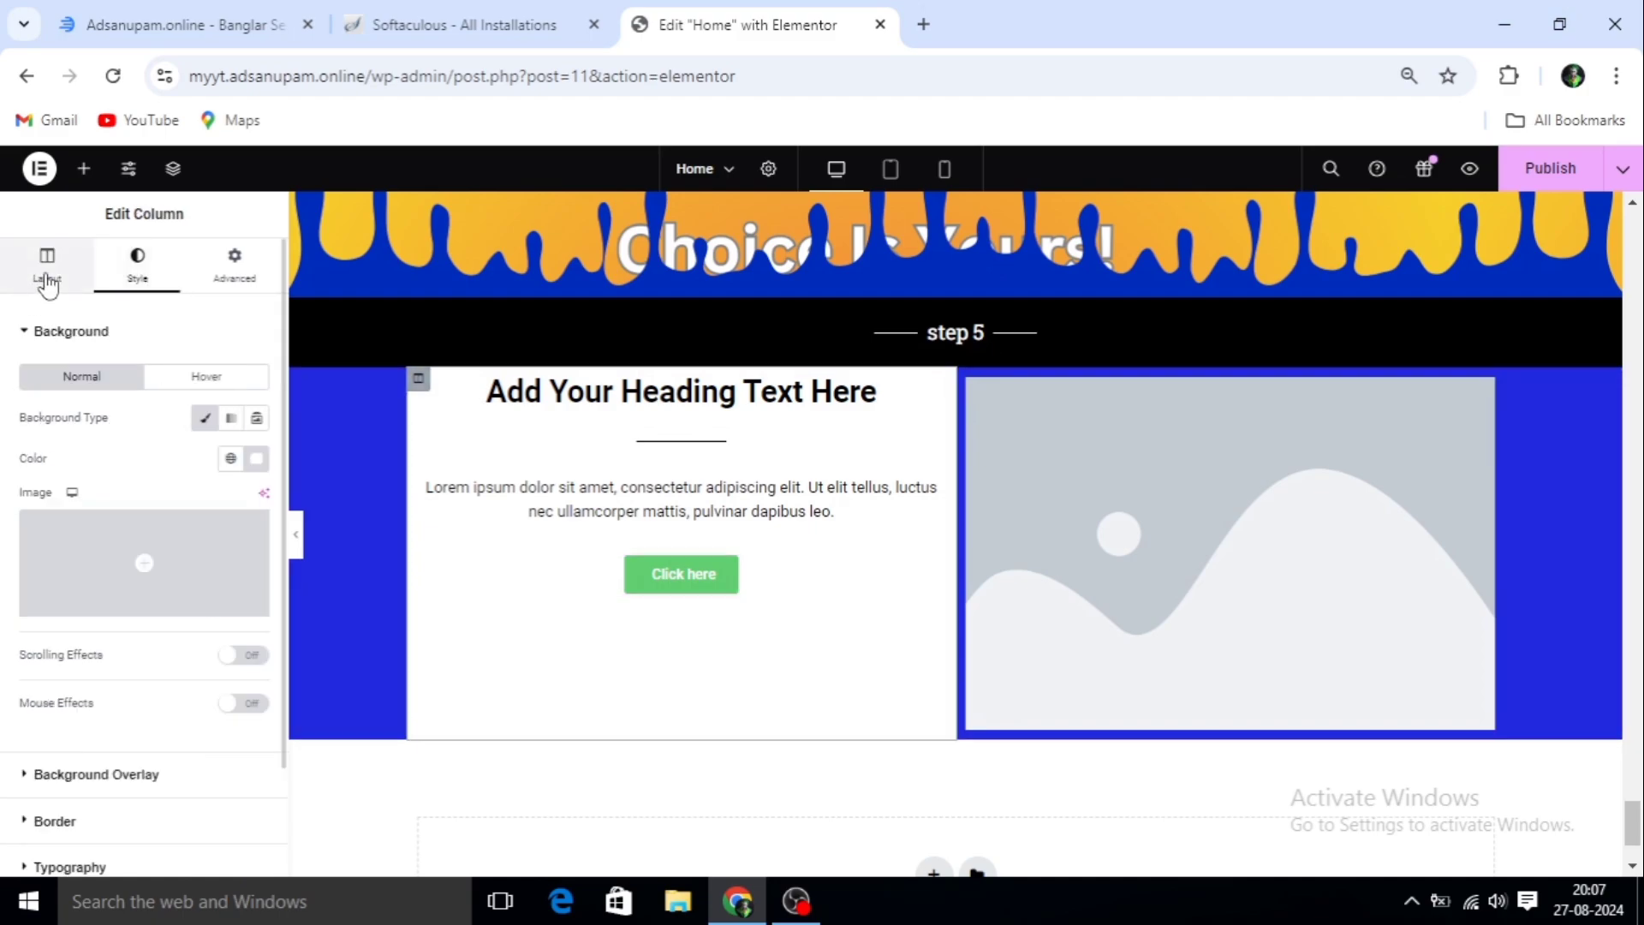
click(49, 281)
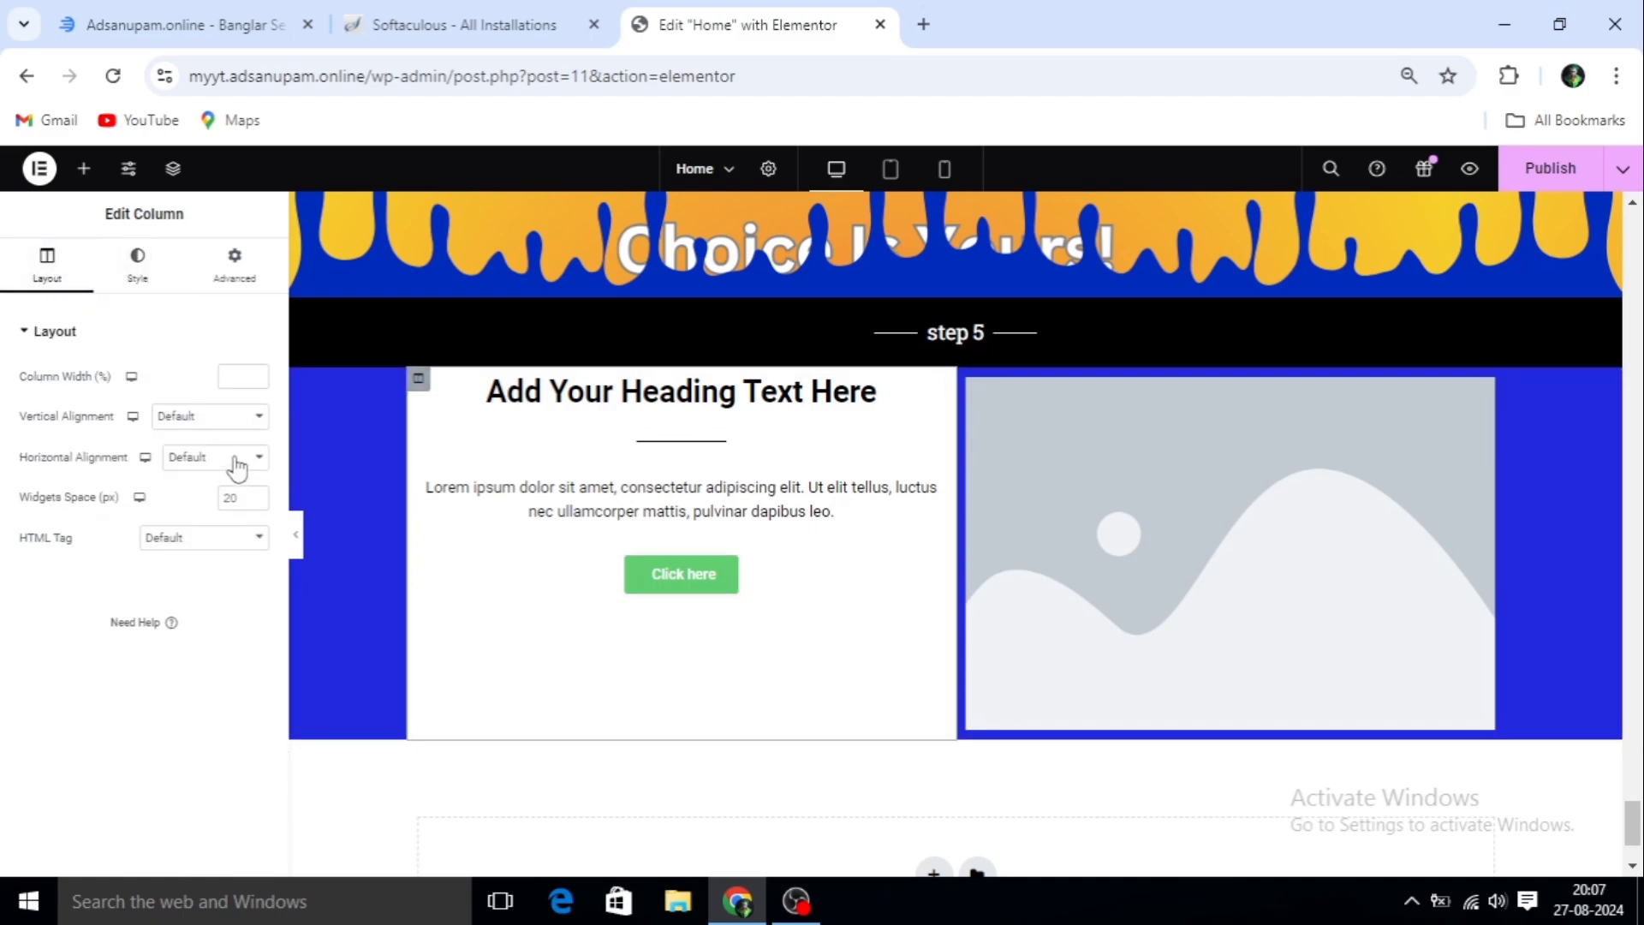
click(256, 419)
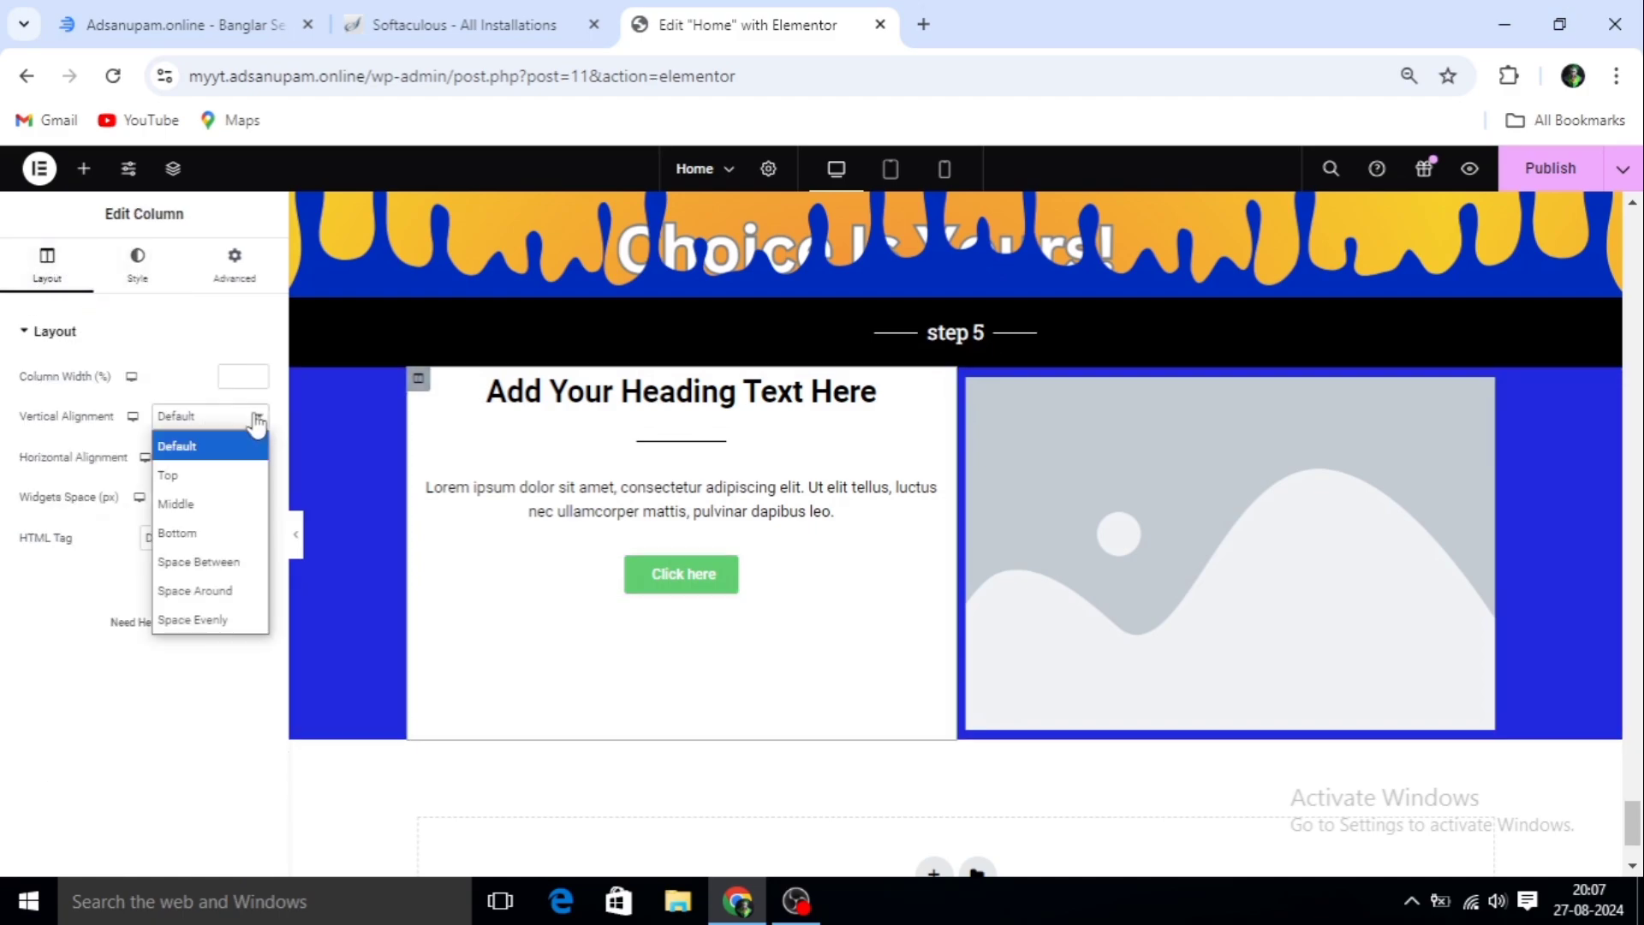
click(197, 509)
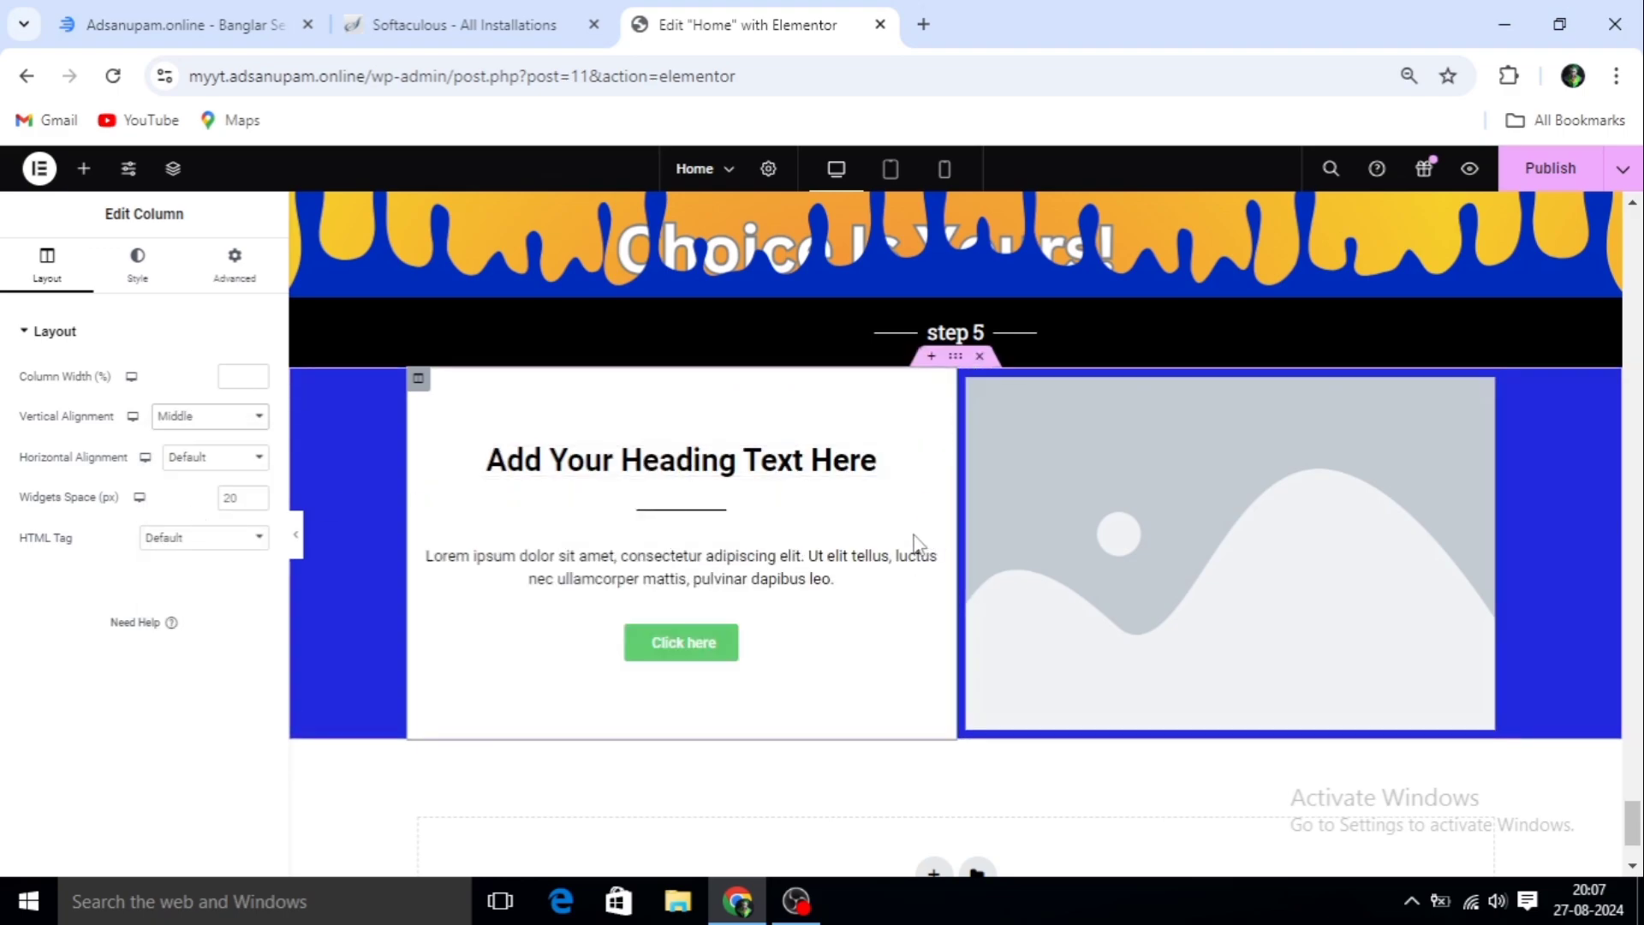
Replace the placeholder image in the right column with the vegetable rice bowl photo on green from the media library
click(1164, 531)
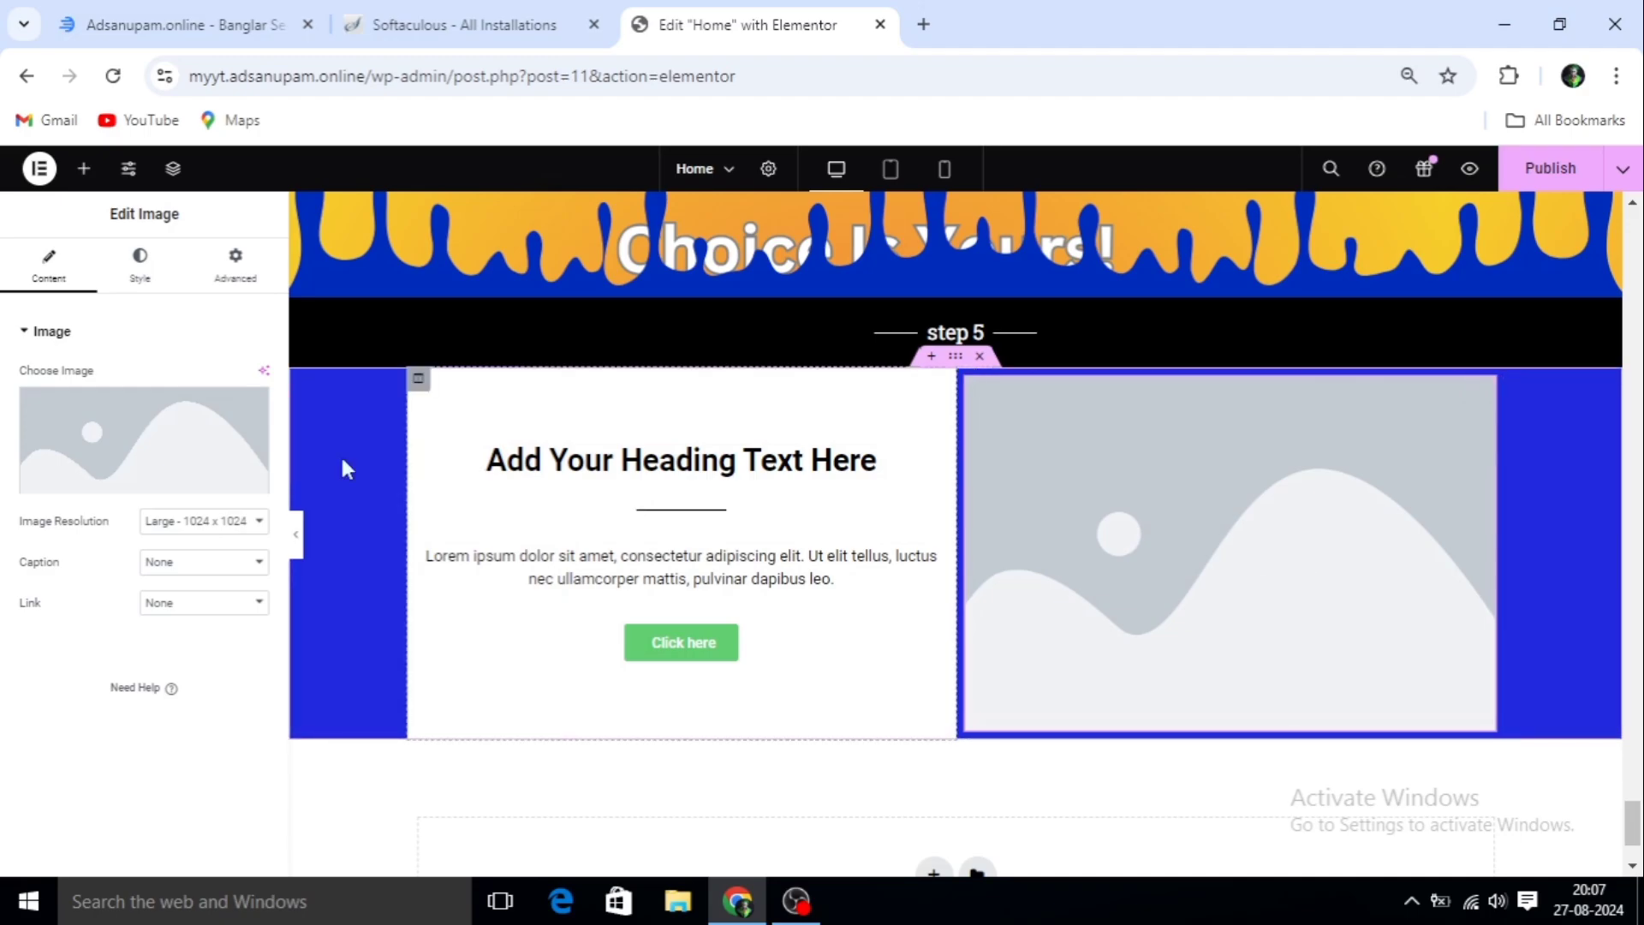
click(114, 482)
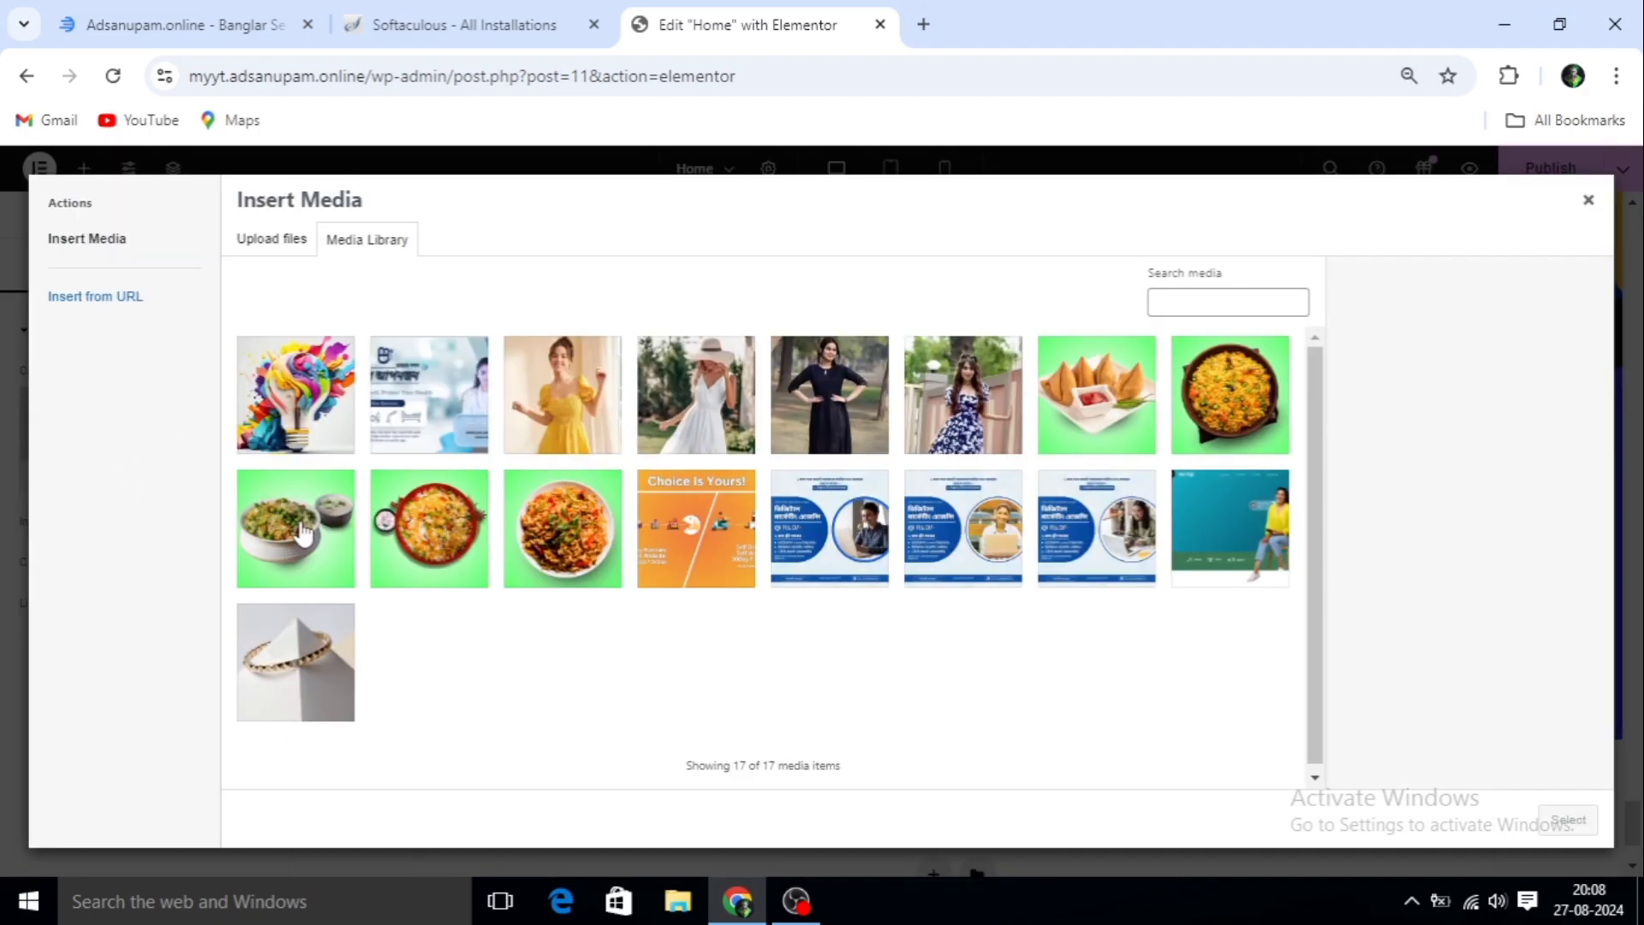
click(1214, 441)
click(1585, 816)
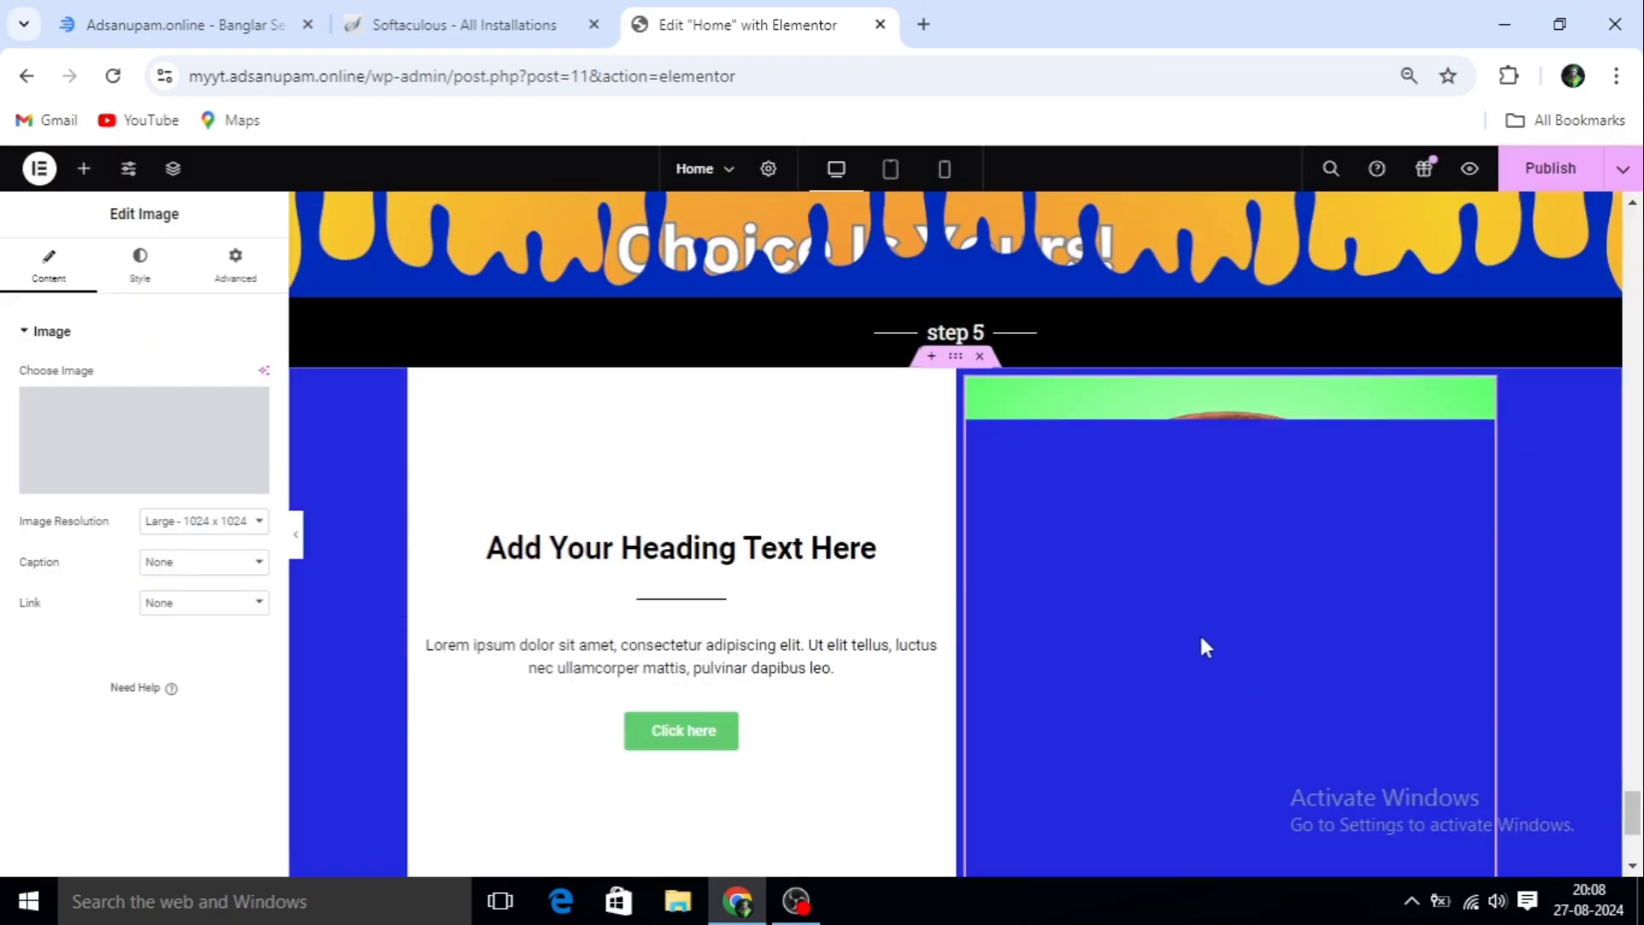
Set the step 5 section's Columns Gap to No Gap so the image fills its column
scroll(1134, 578, down, 3)
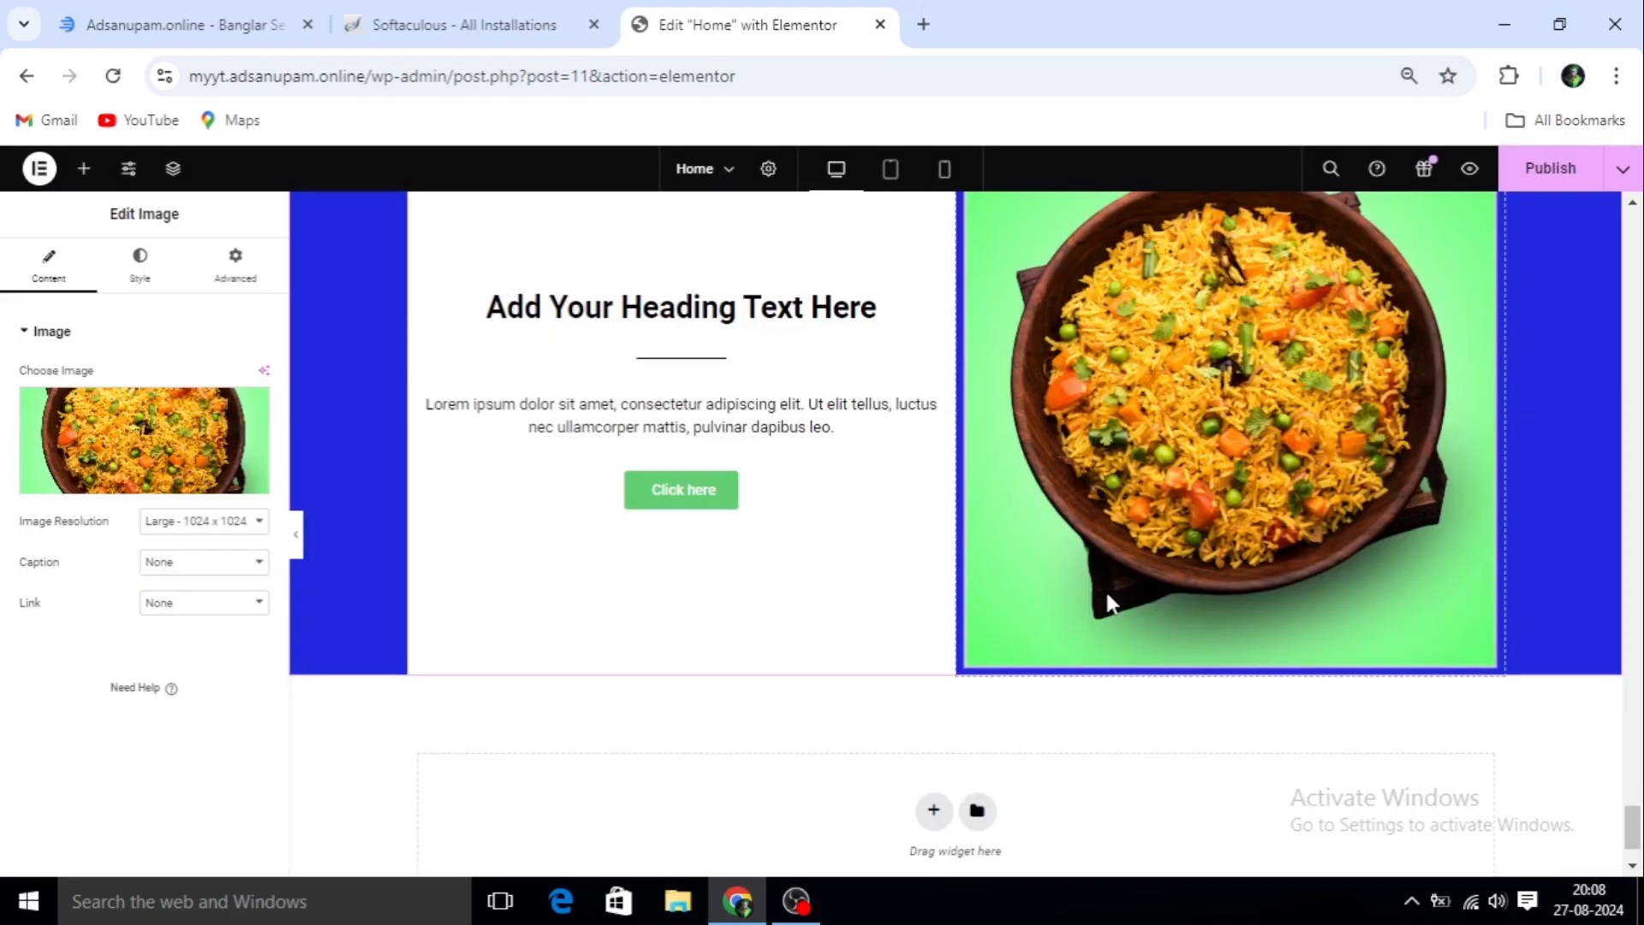
scroll(1105, 588, up, 2)
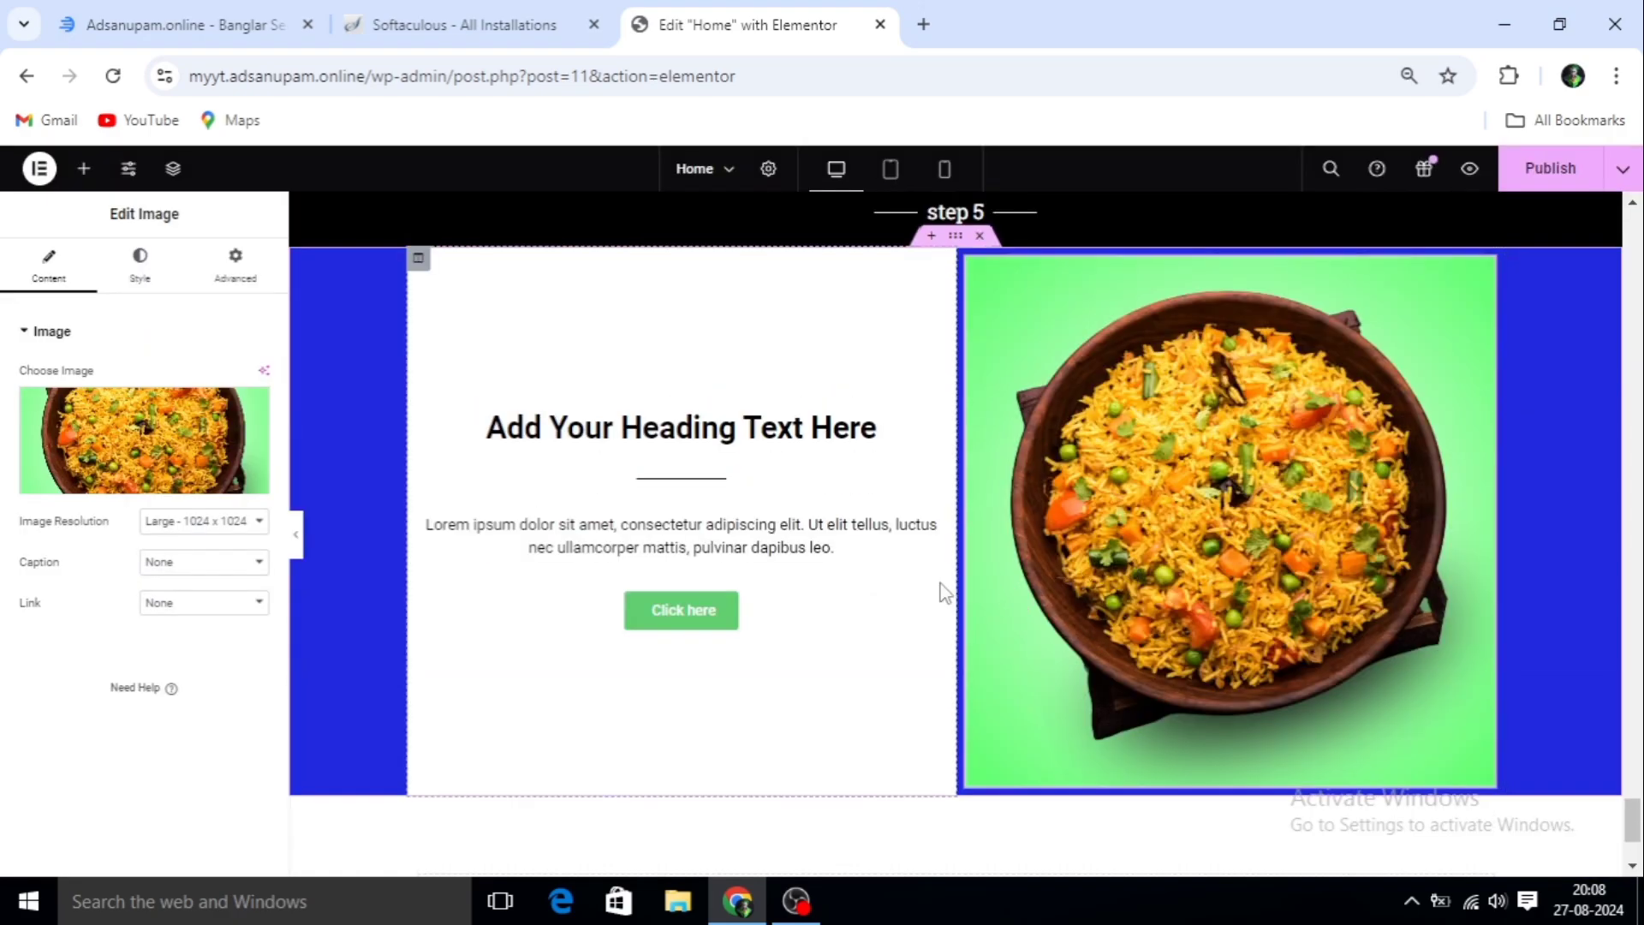
scroll(964, 274, up, 2)
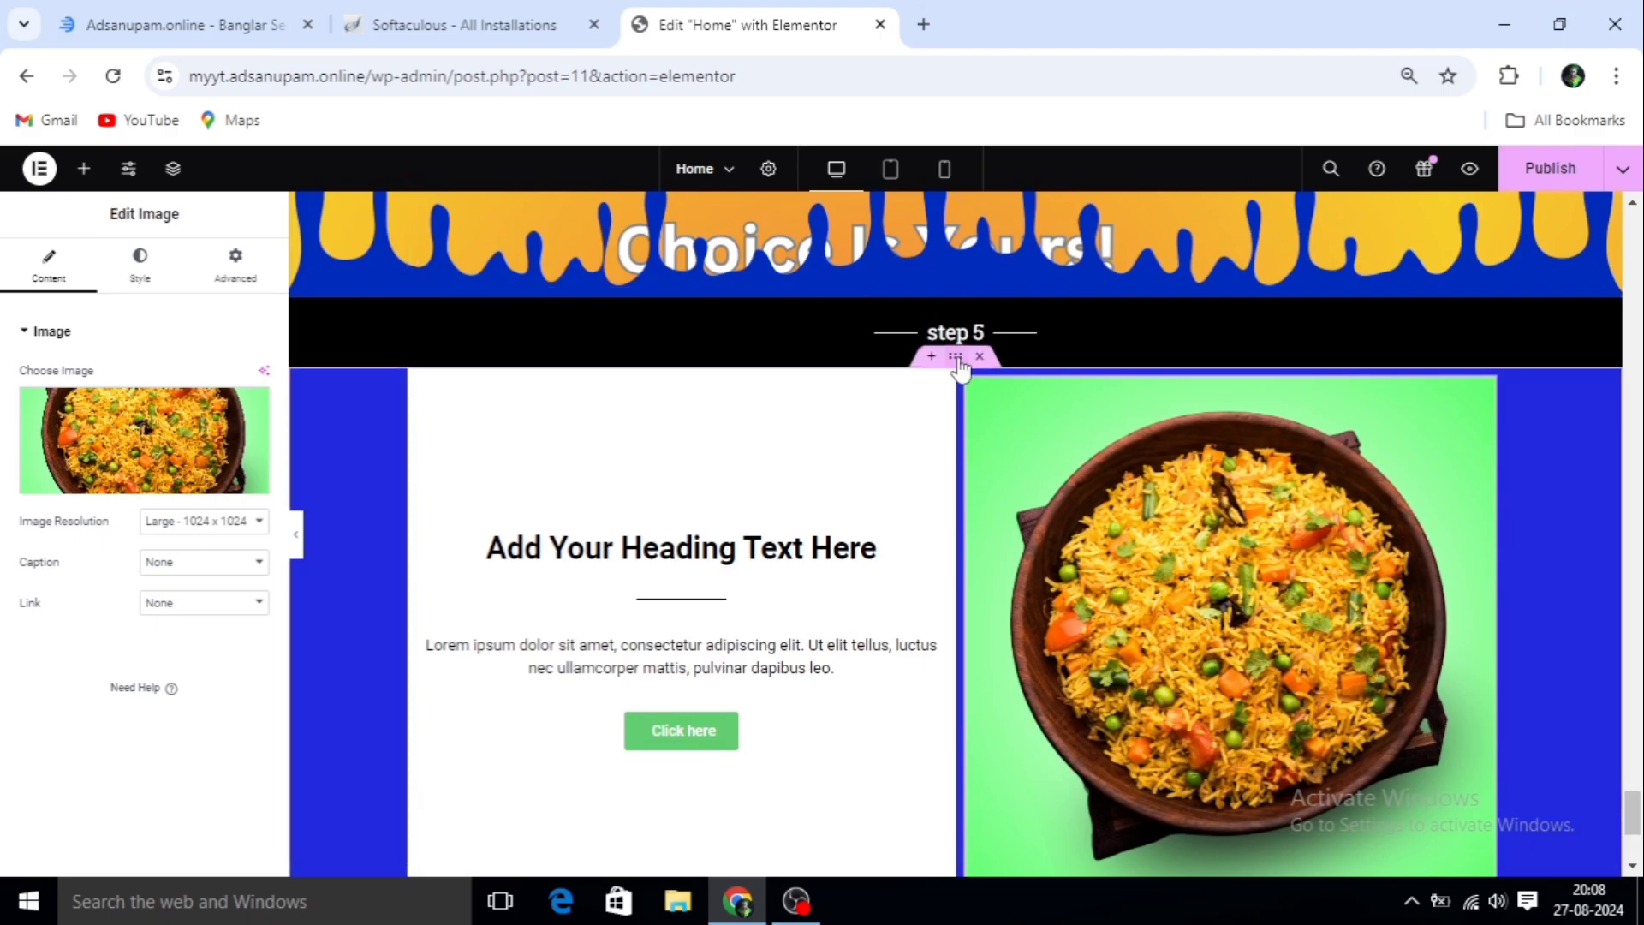
click(956, 356)
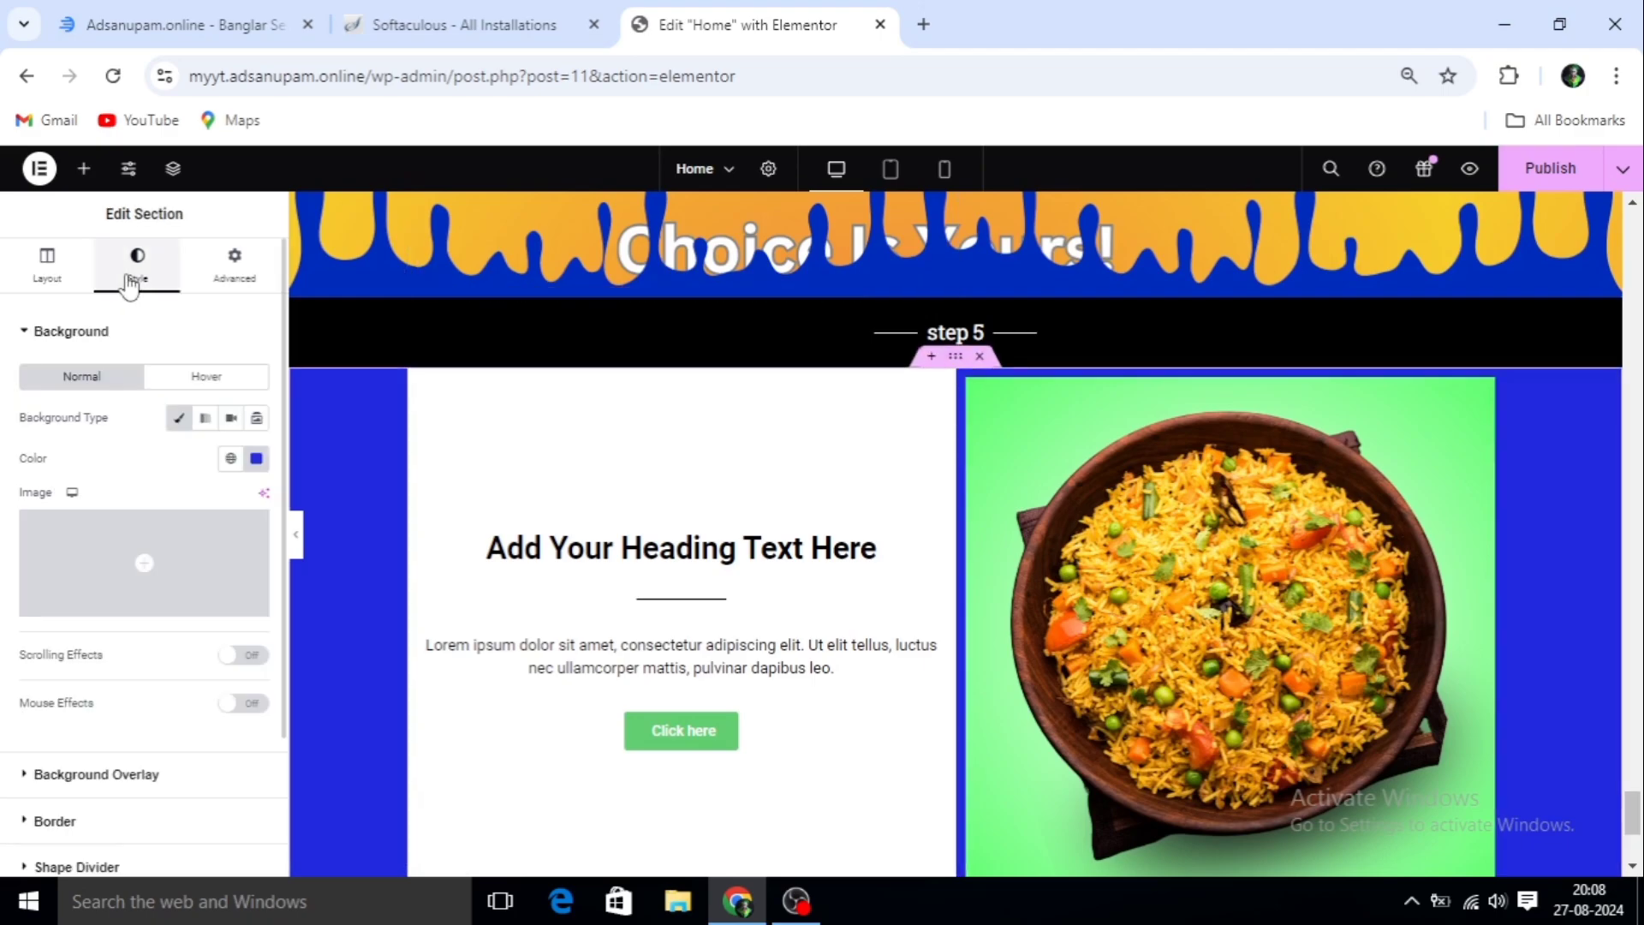
click(47, 266)
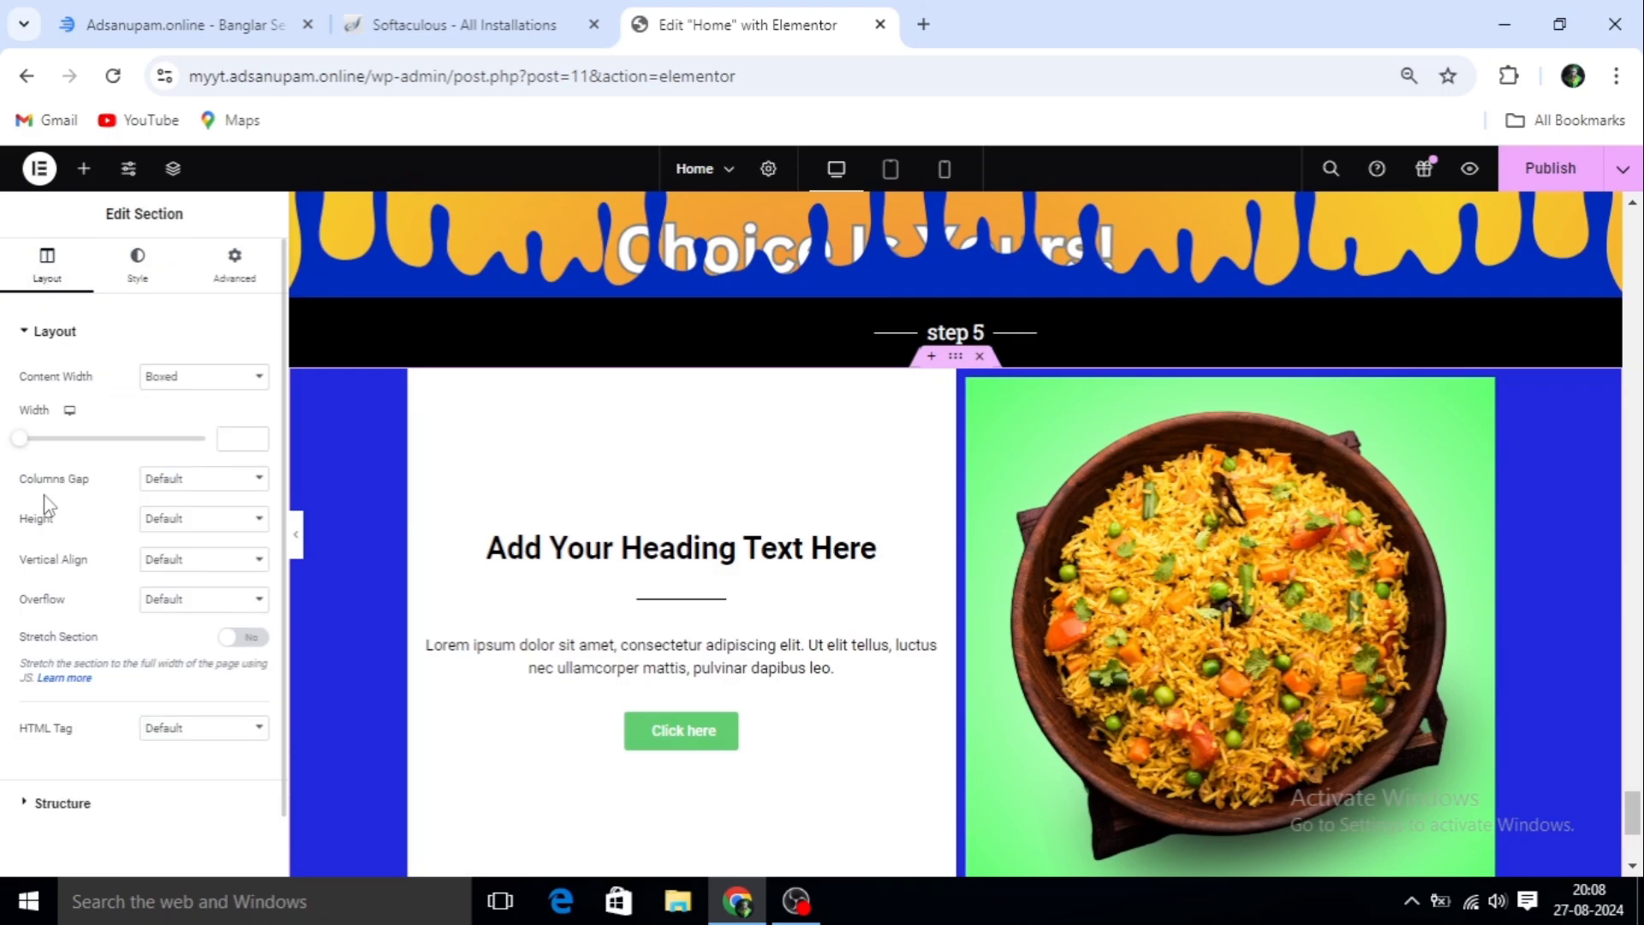
click(256, 482)
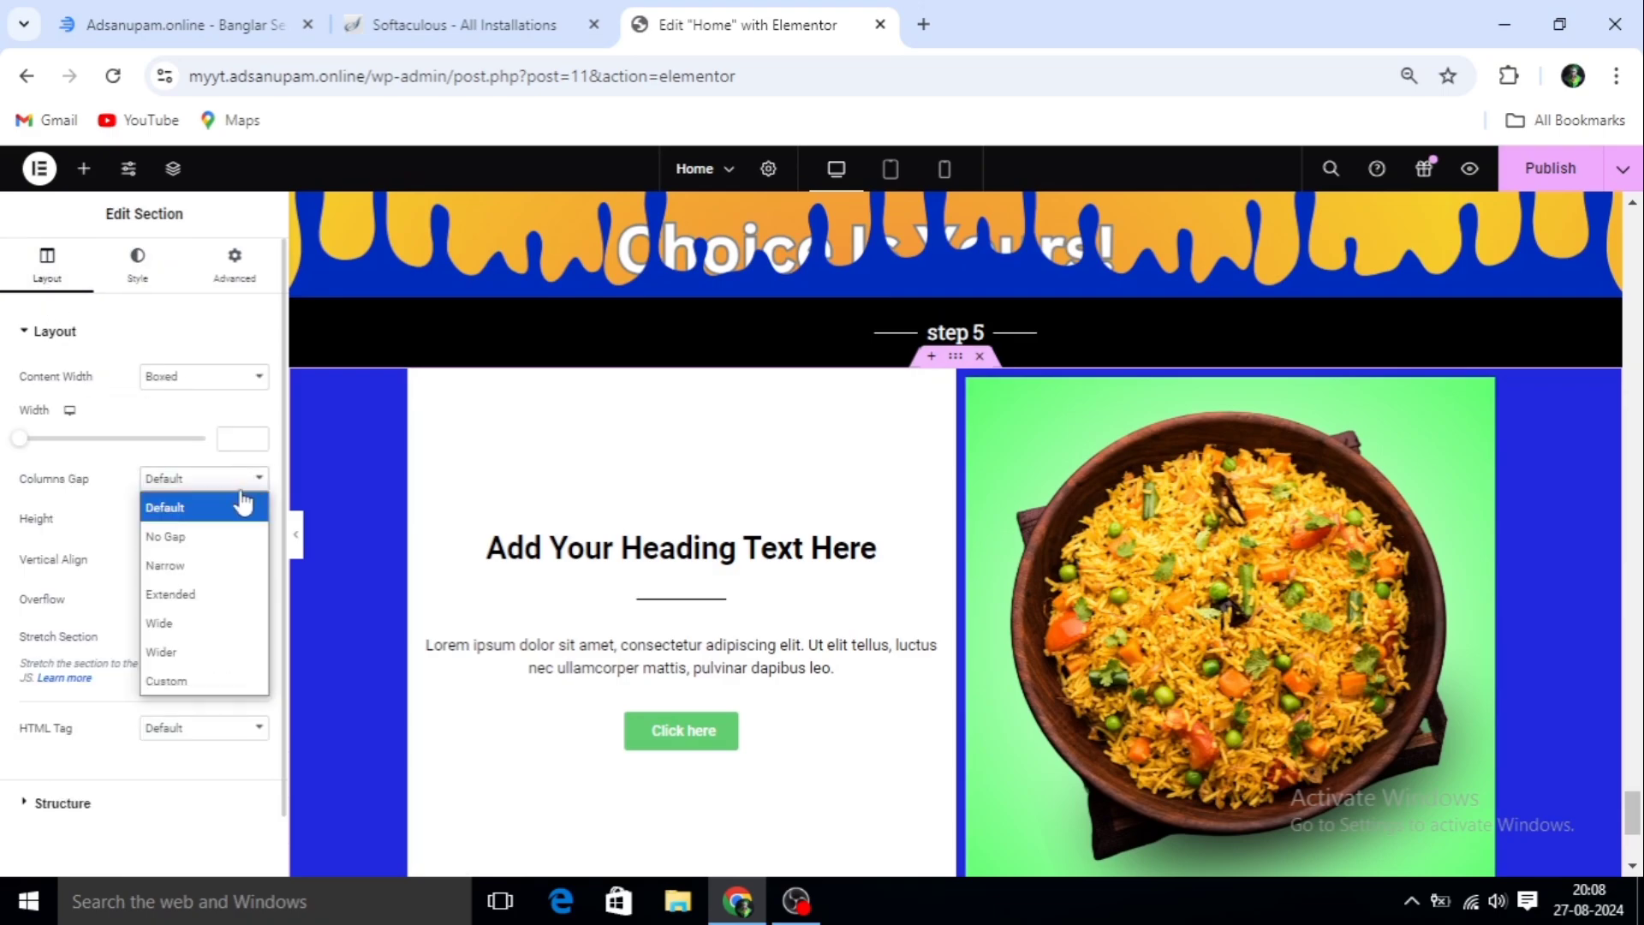
click(187, 538)
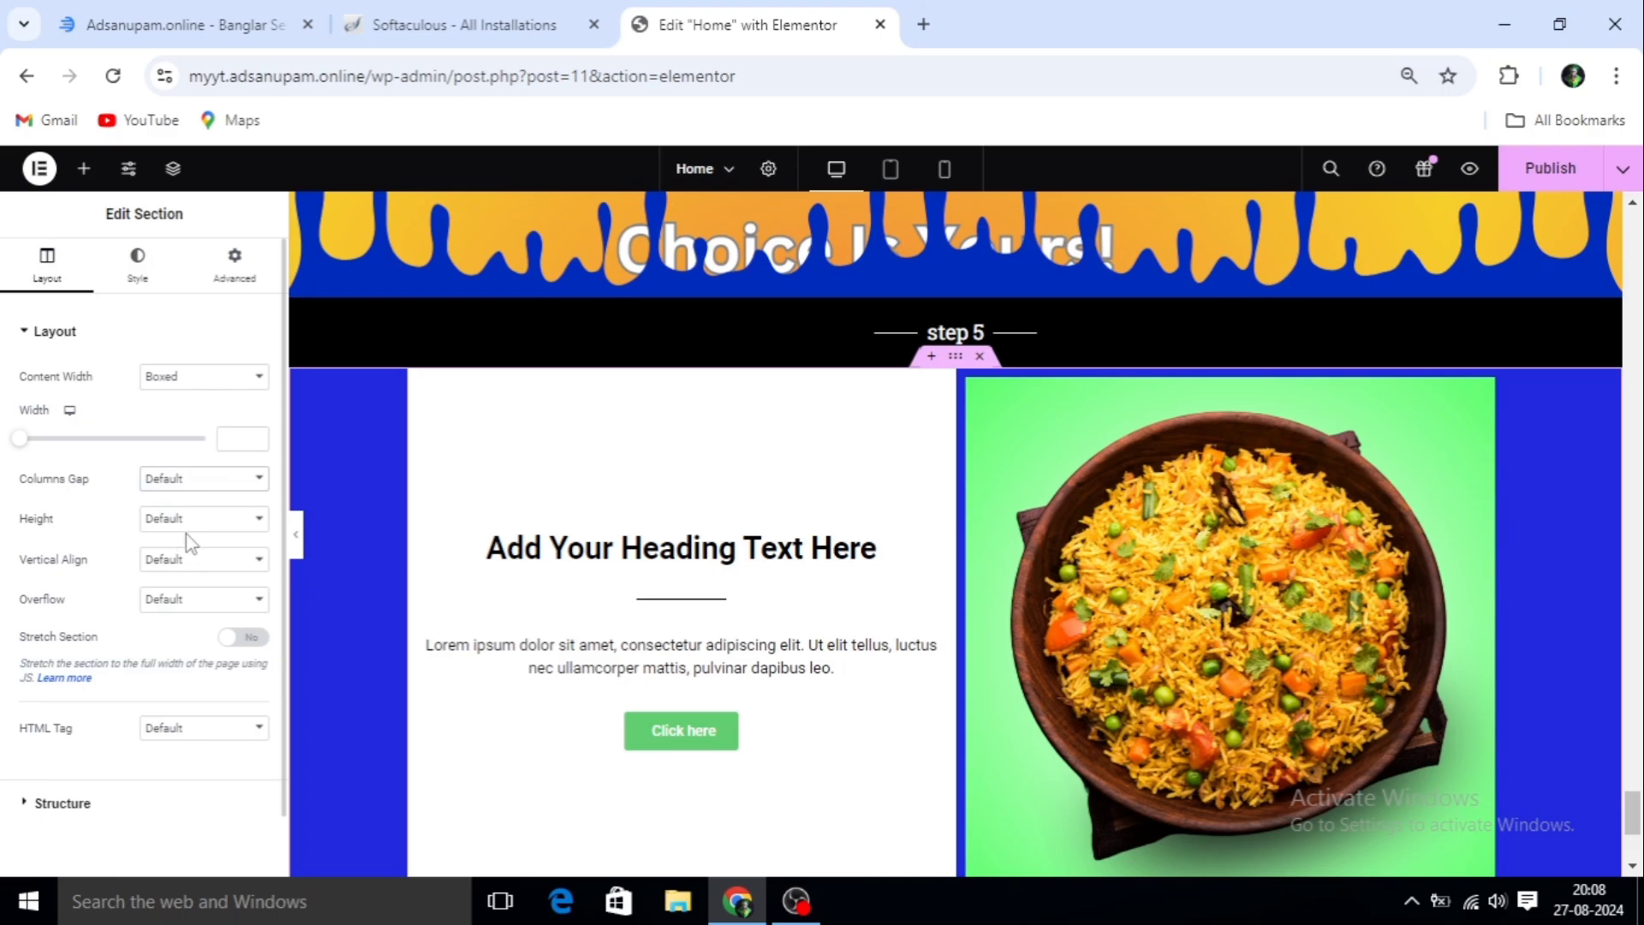
scroll(888, 613, down, 4)
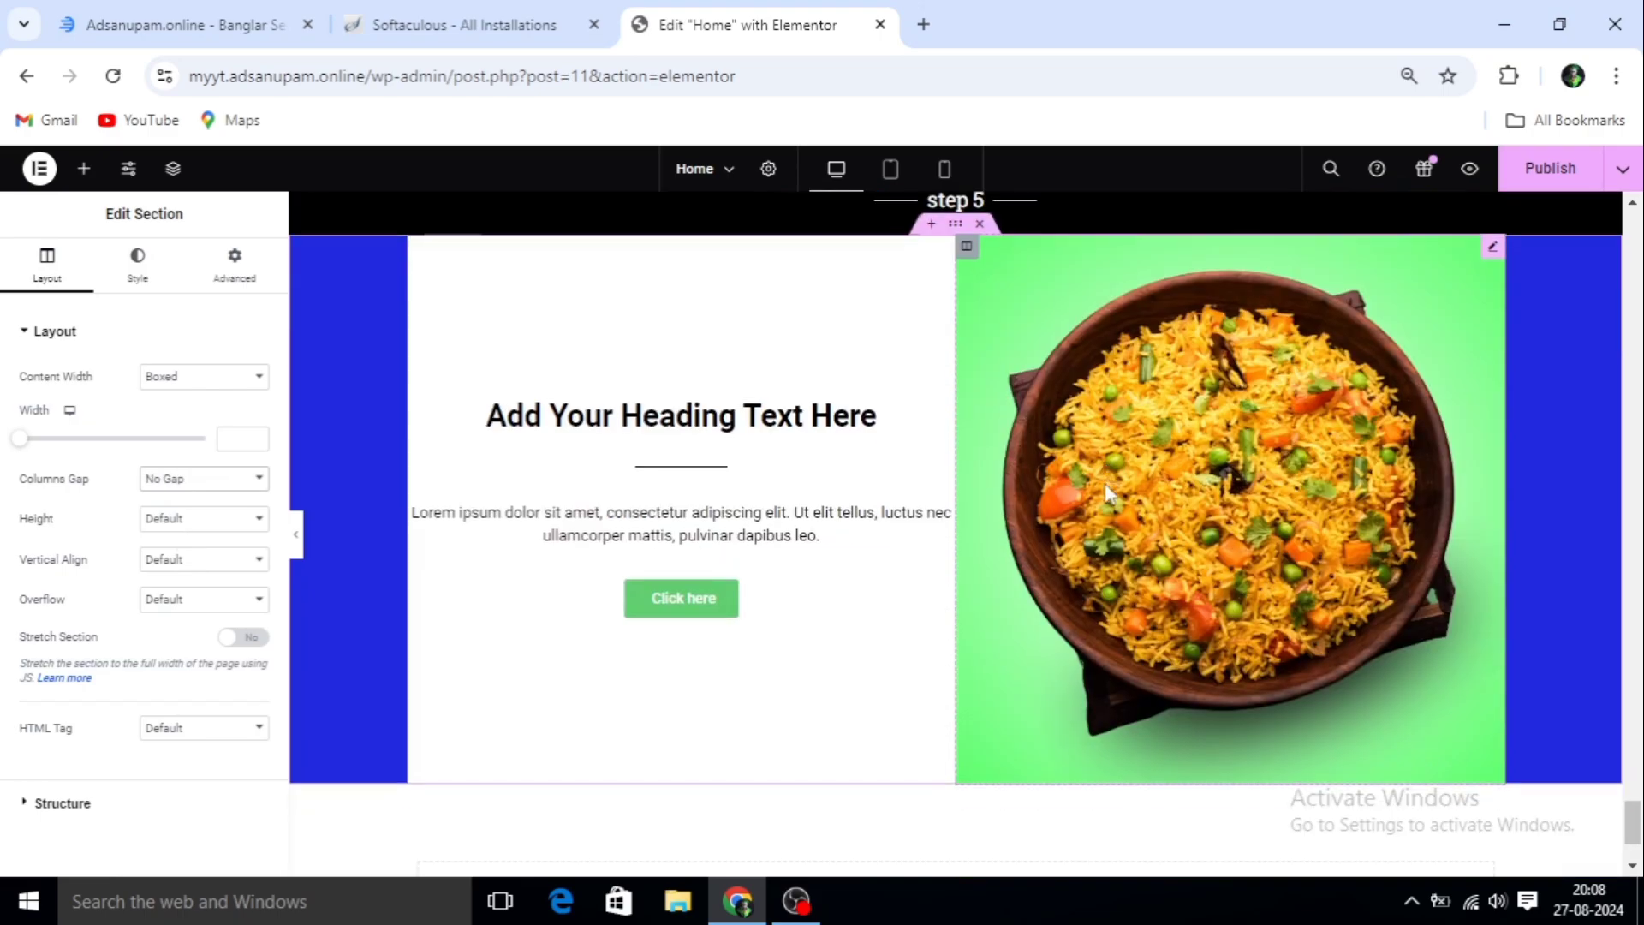
scroll(943, 518, up, 1)
scroll(943, 517, up, 3)
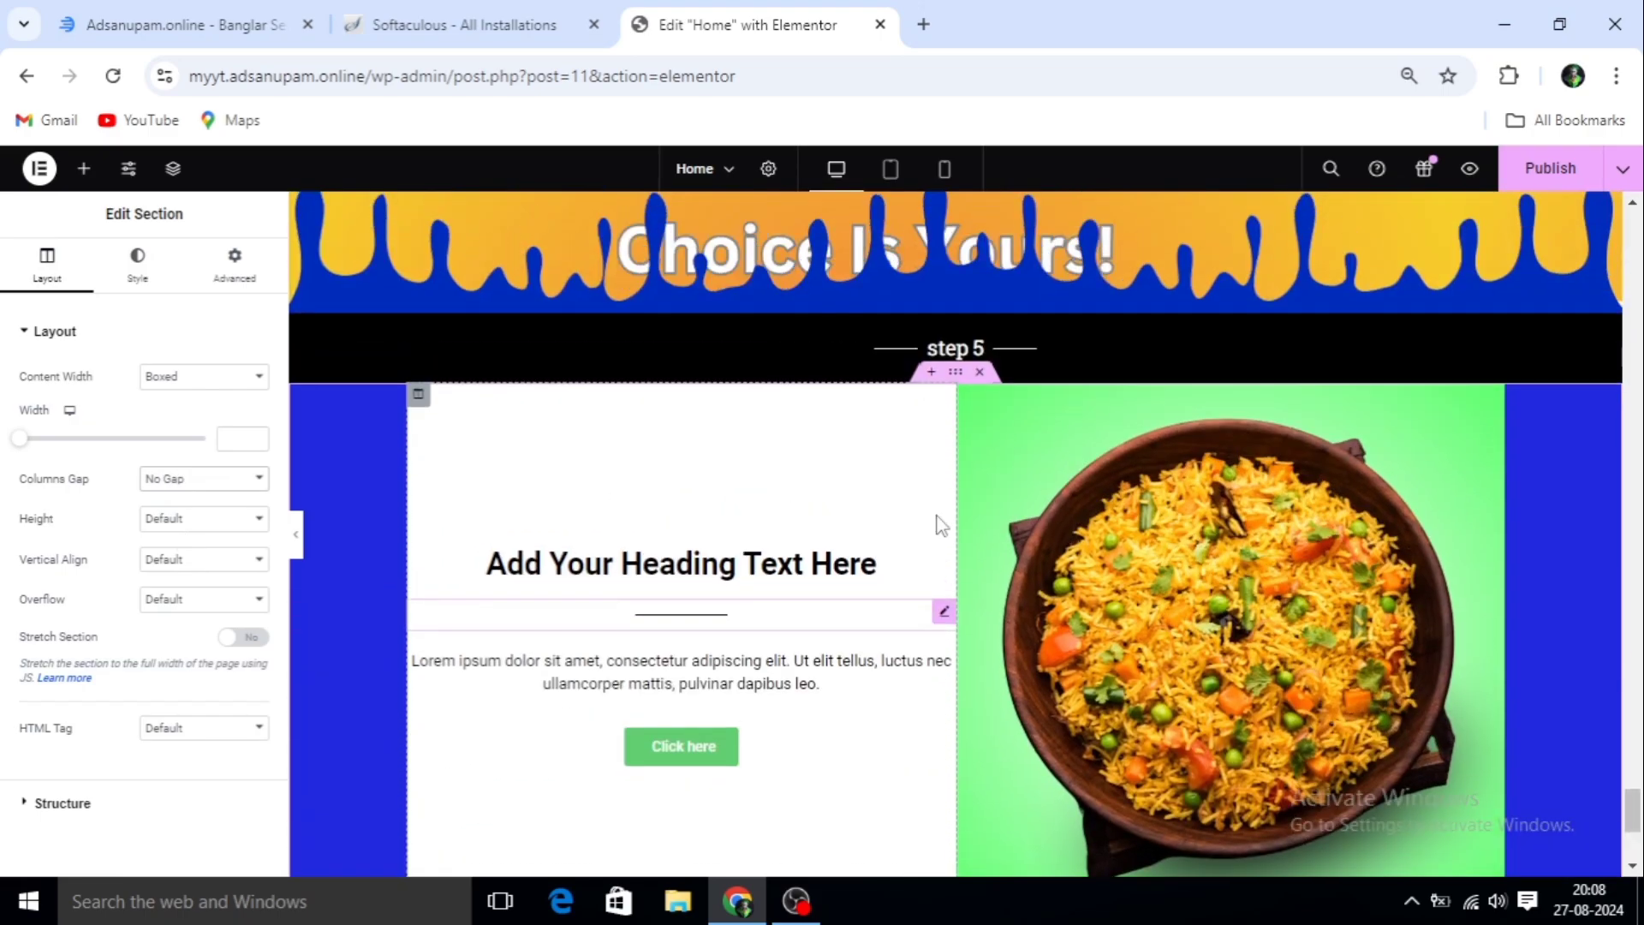
scroll(936, 531, down, 1)
scroll(962, 558, down, 1)
scroll(957, 566, up, 1)
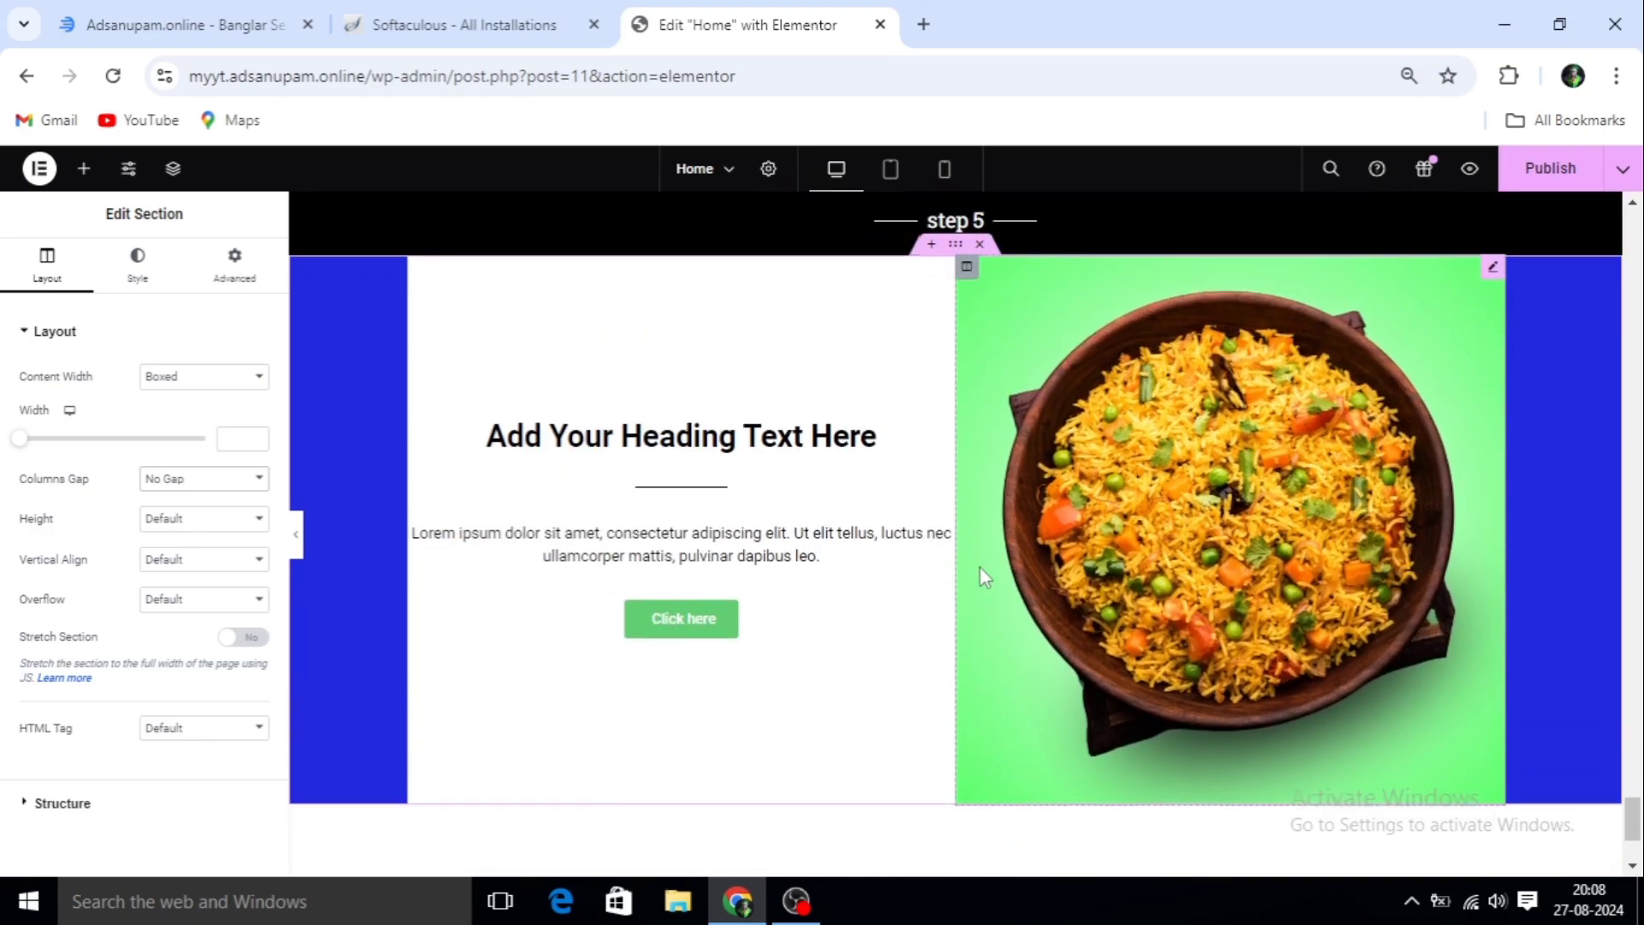
Duplicate the two-column food section twice, stacking both copies beneath the original
scroll(973, 576, up, 2)
right_click(973, 575)
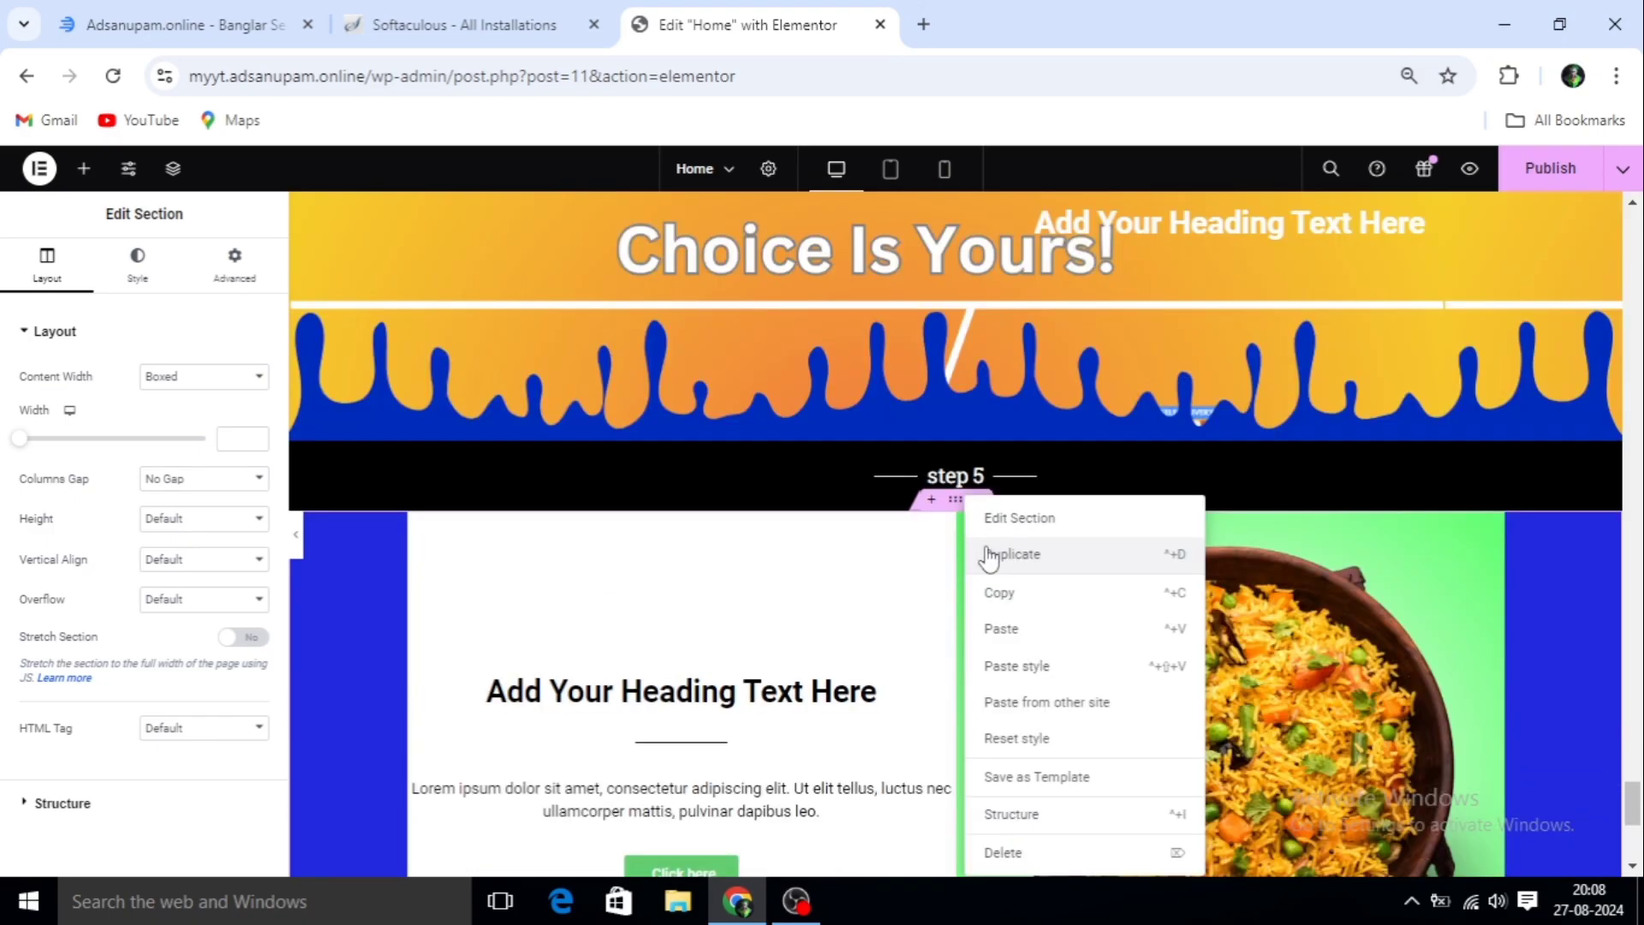
click(990, 555)
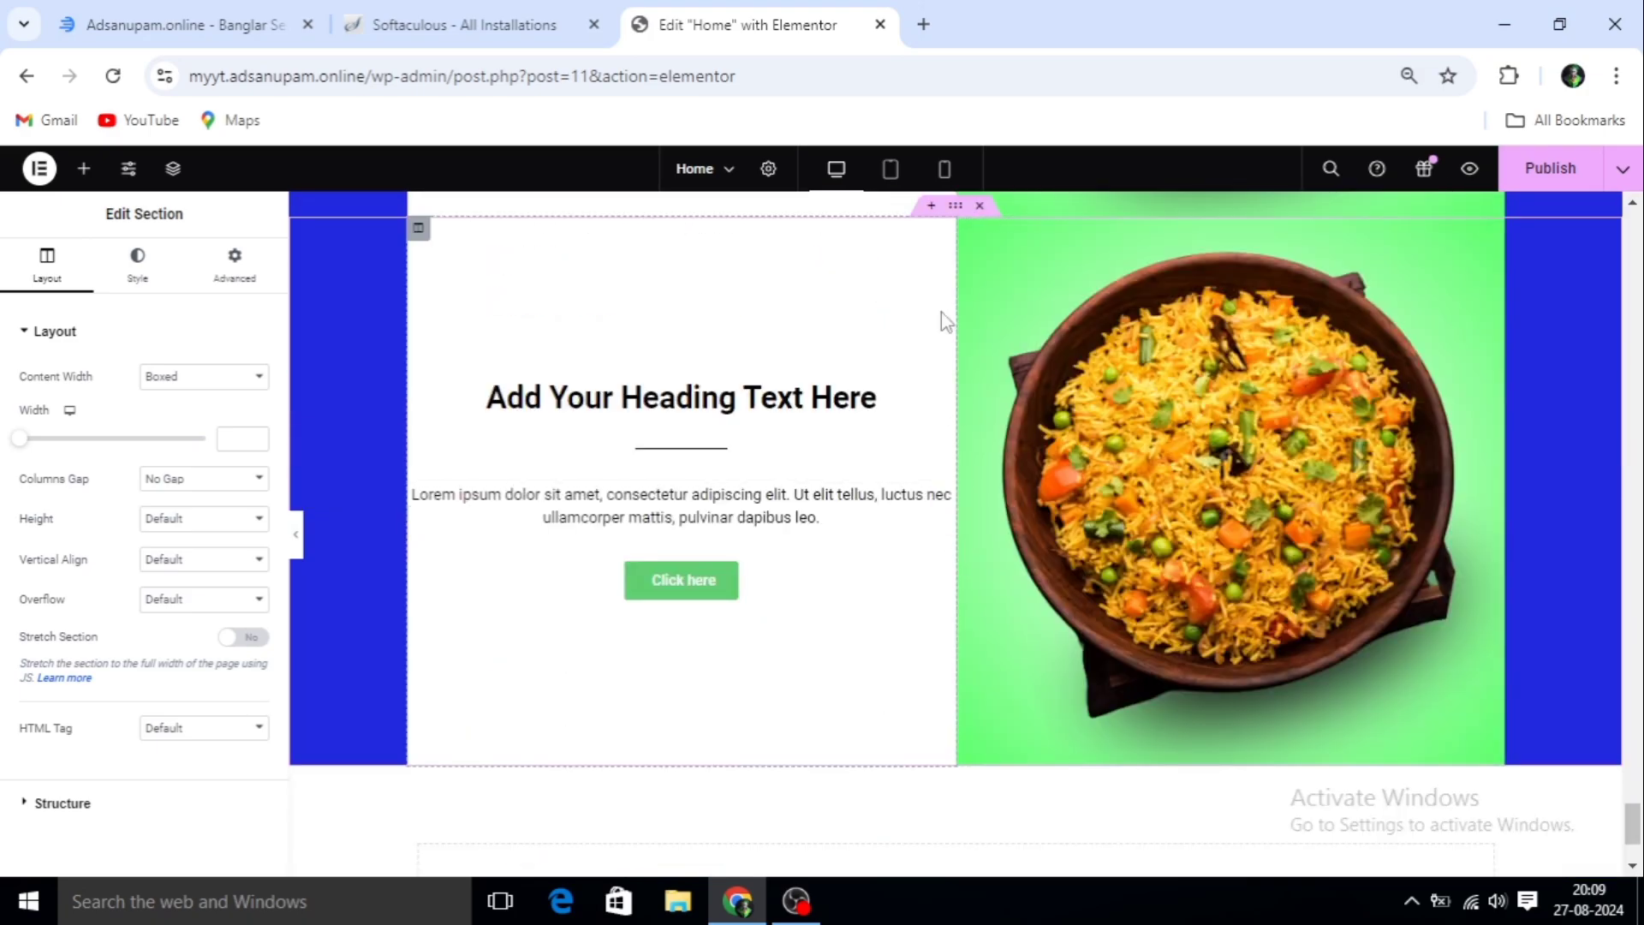
scroll(943, 358, up, 1)
right_click(956, 330)
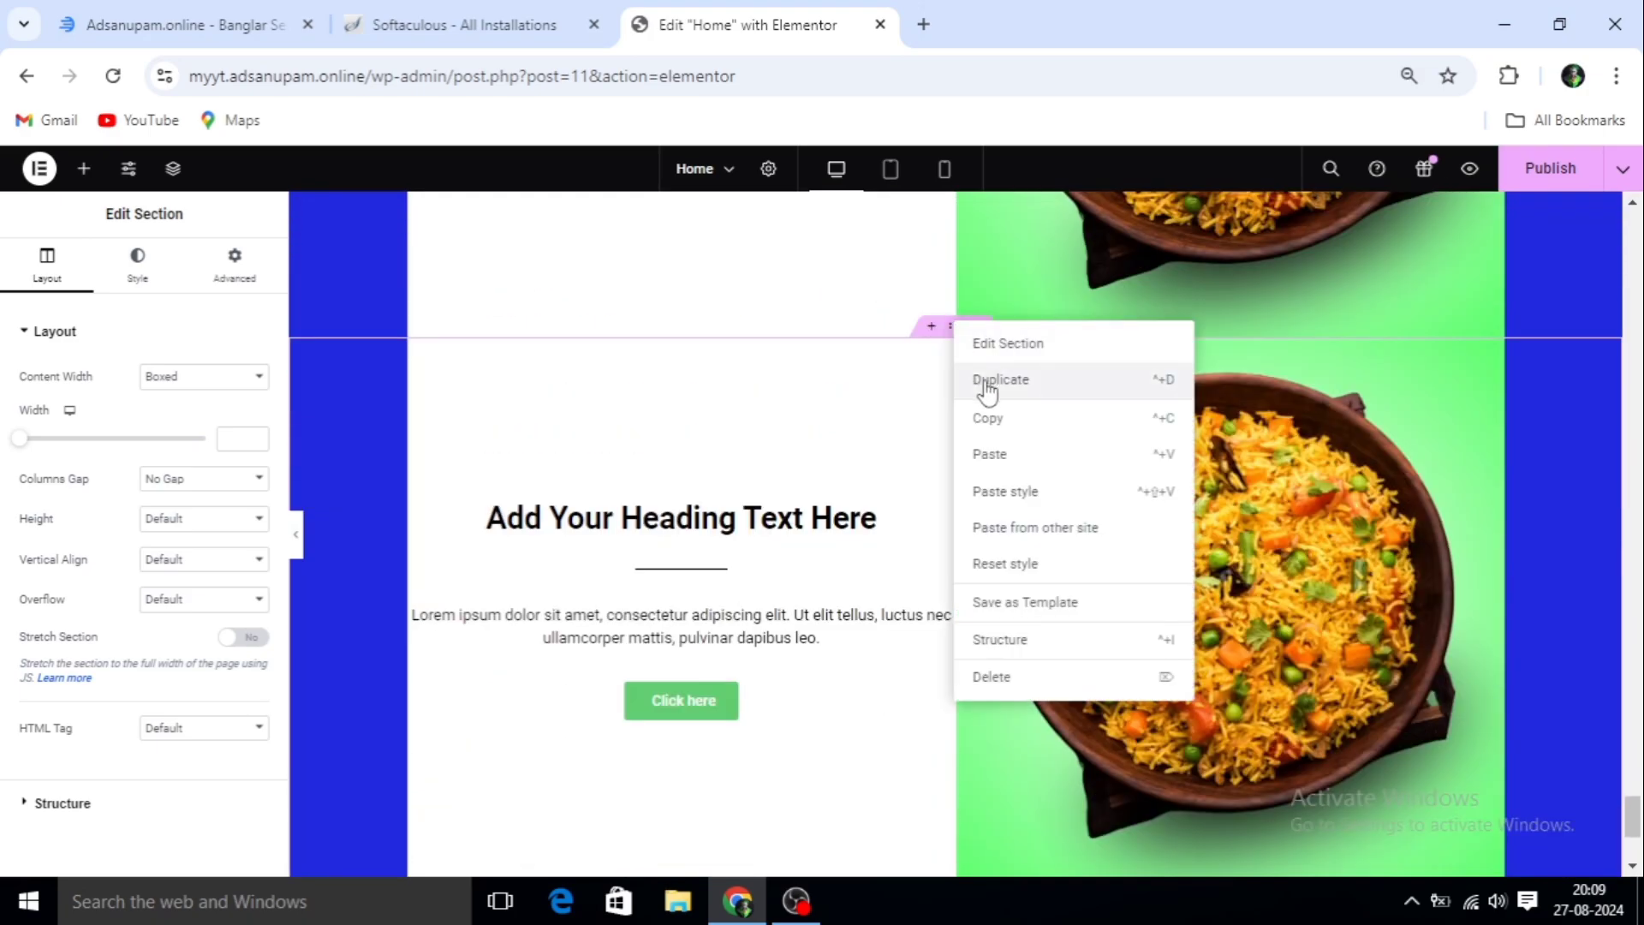
click(989, 387)
scroll(1020, 427, up, 7)
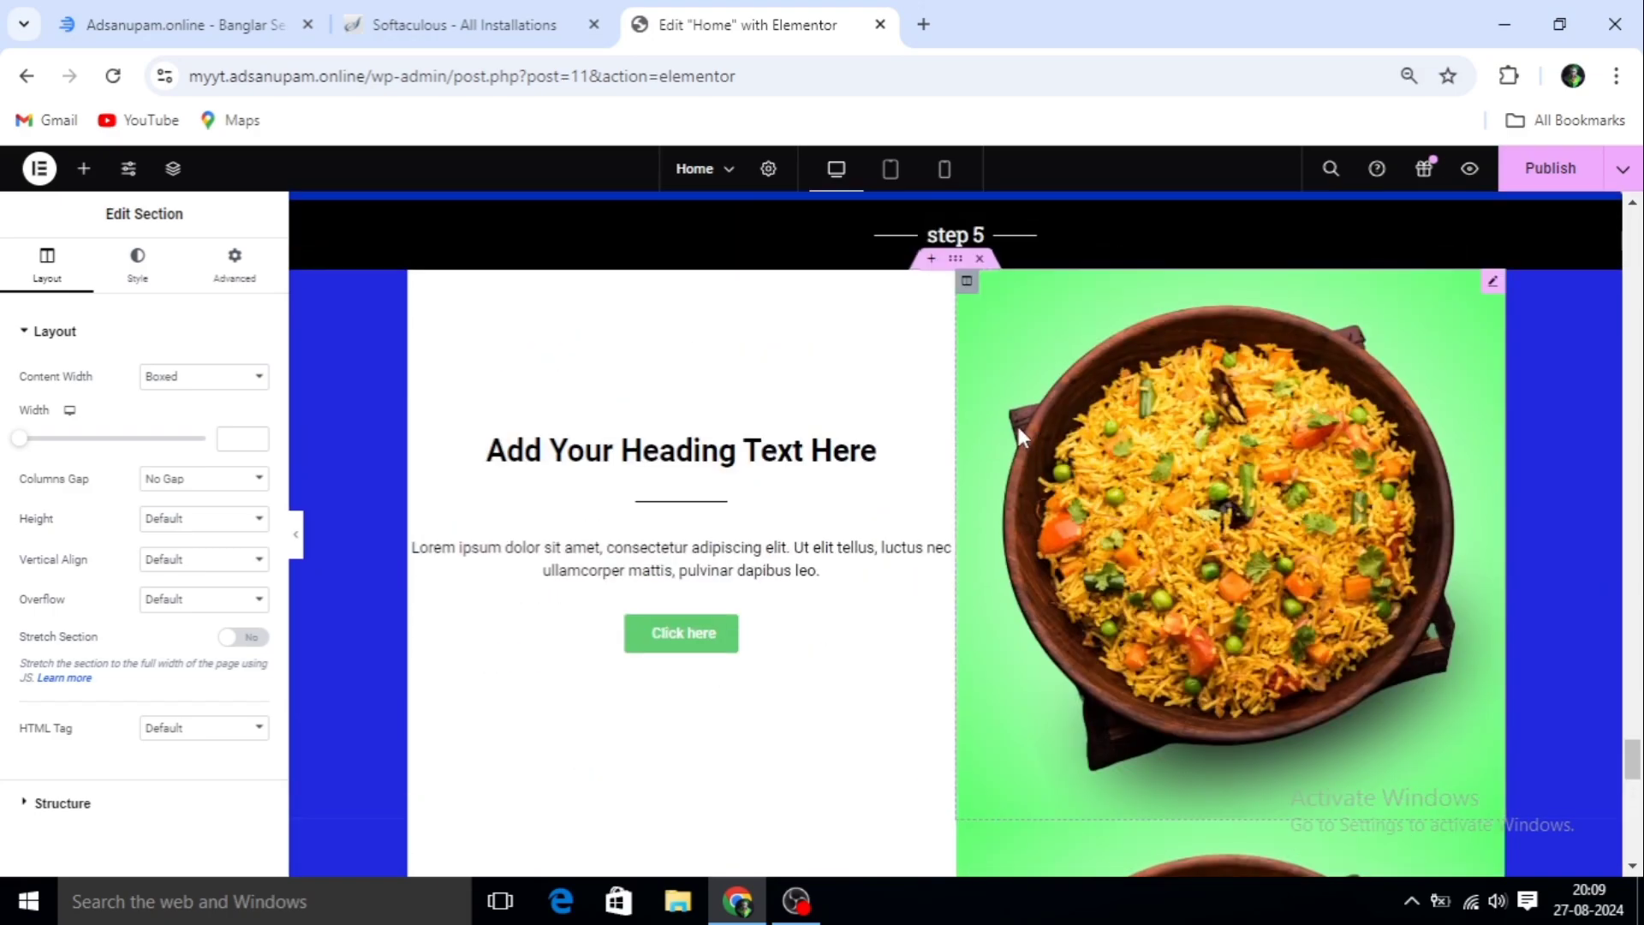
Swap the columns of the middle food section so the image sits to the left of the text
scroll(1022, 443, down, 7)
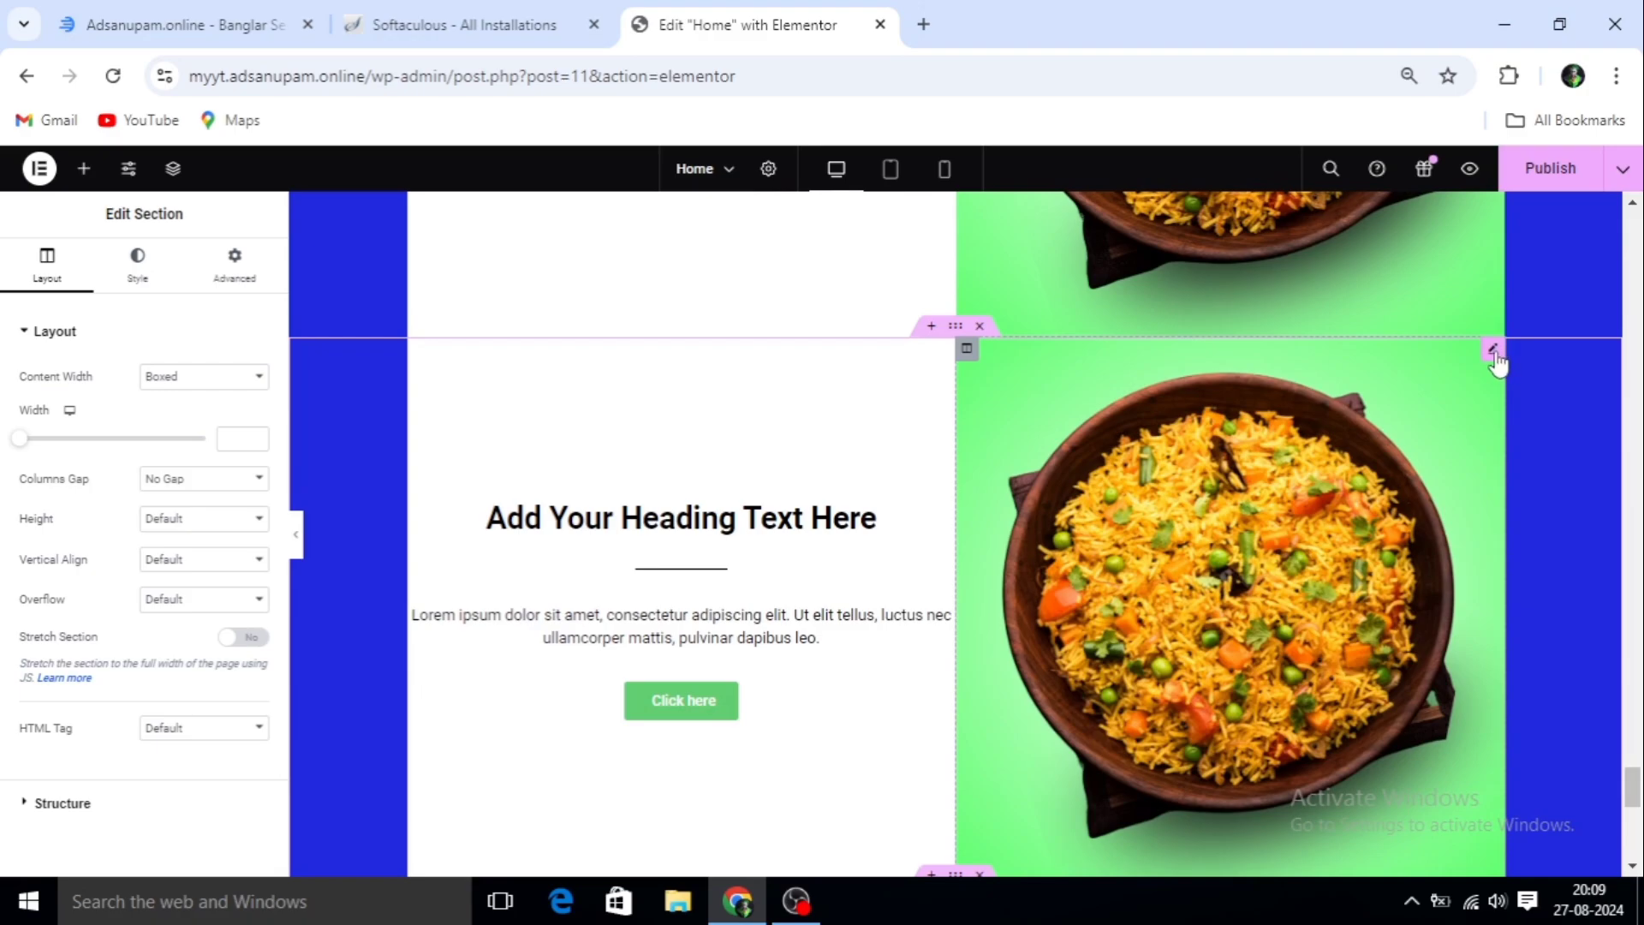
drag(1495, 360, 1282, 419)
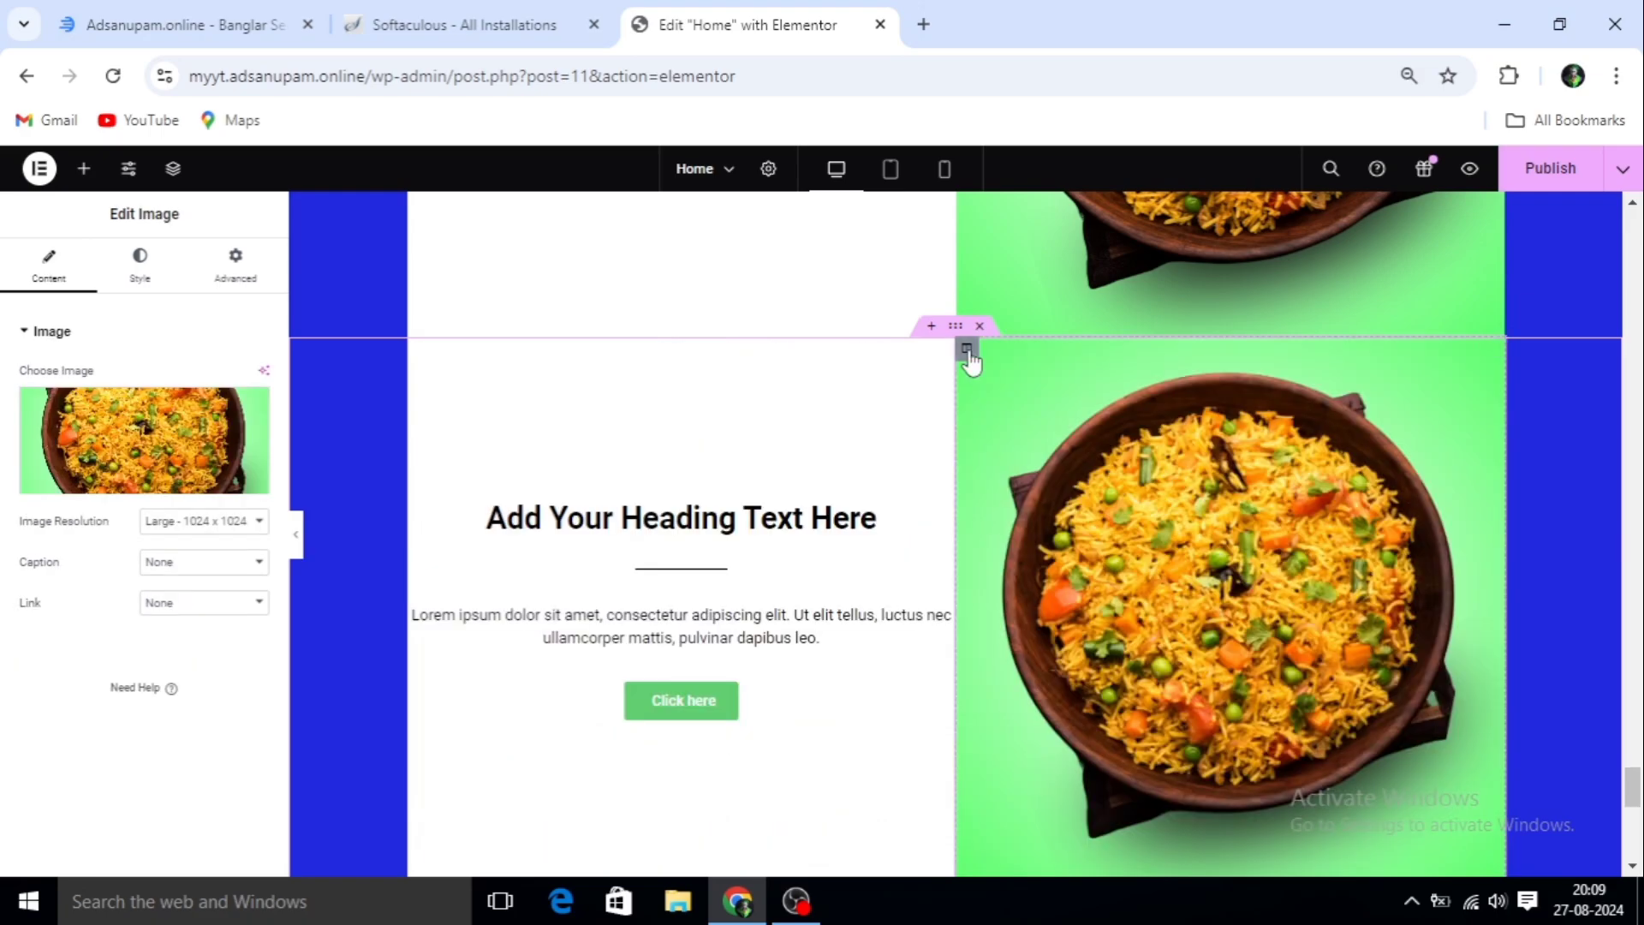
drag(969, 351, 538, 385)
scroll(883, 394, down, 7)
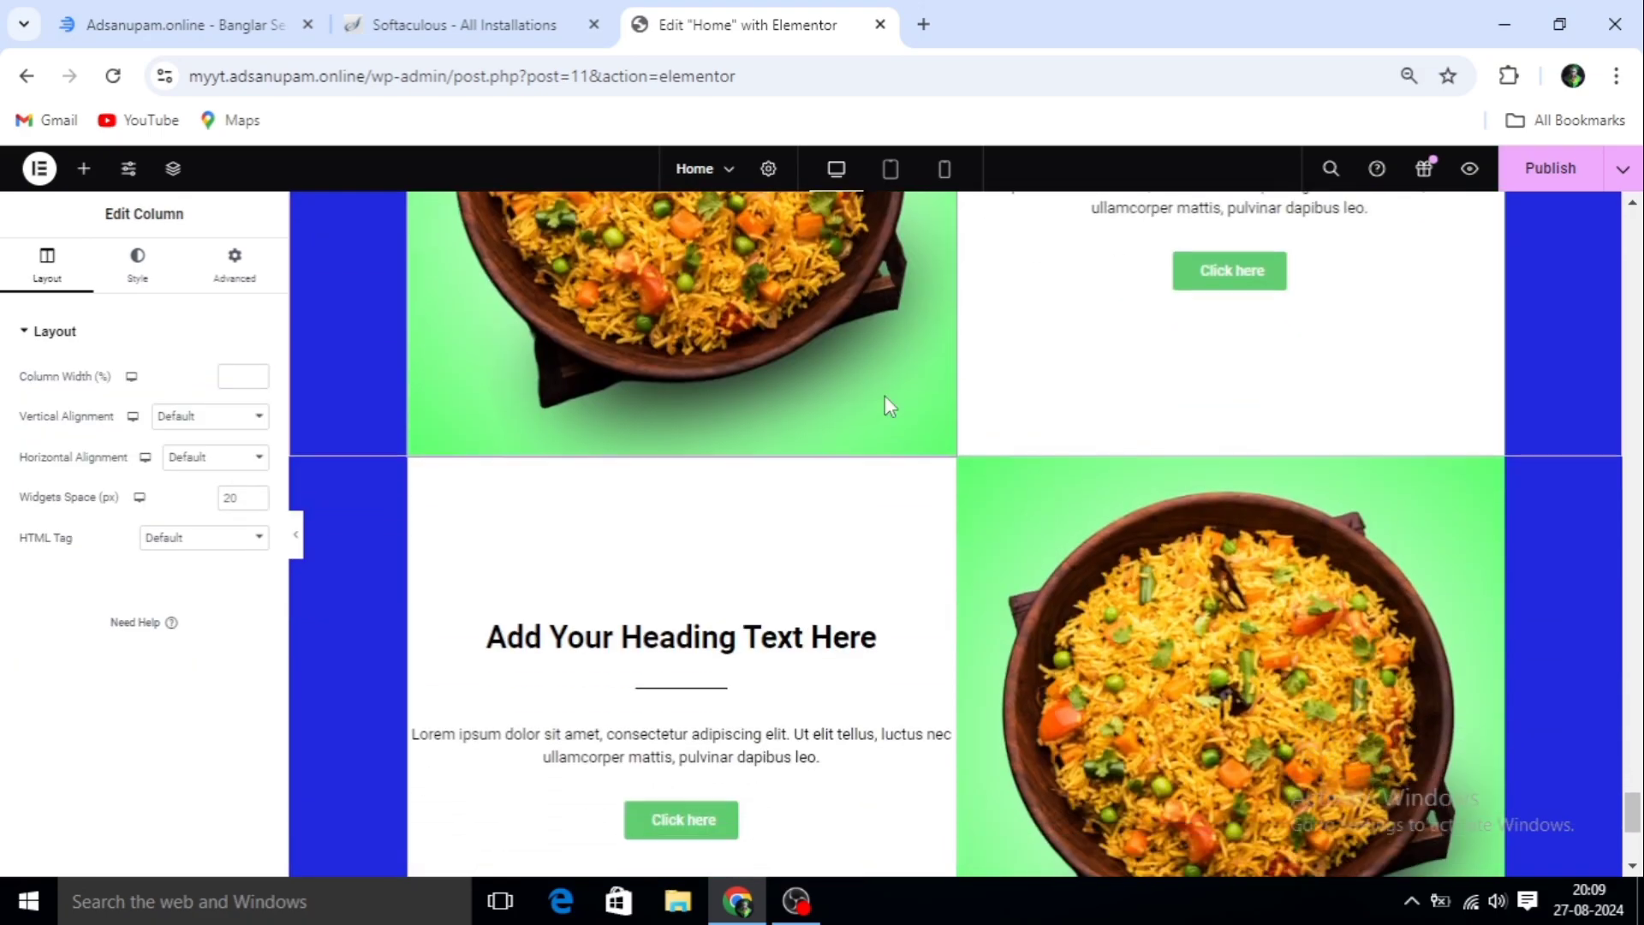
scroll(885, 395, up, 5)
scroll(886, 394, down, 4)
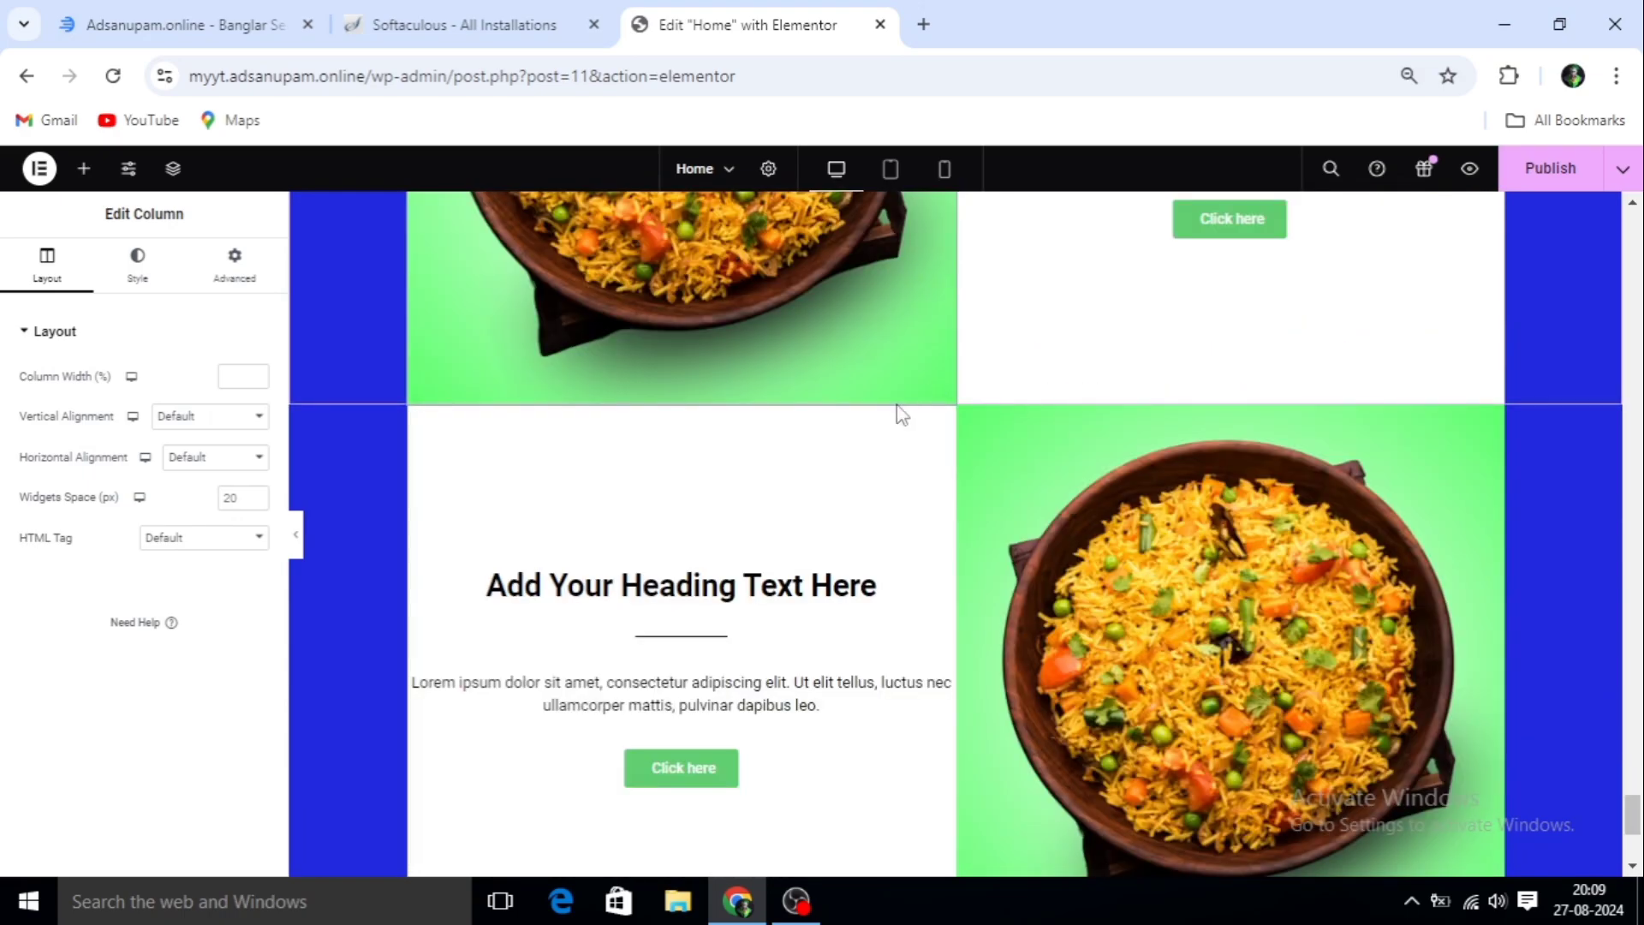
scroll(899, 411, up, 3)
scroll(578, 385, down, 9)
Replace the middle section's rice bowl image with the samosa photo on green from the media library
scroll(481, 403, up, 4)
scroll(1097, 485, down, 3)
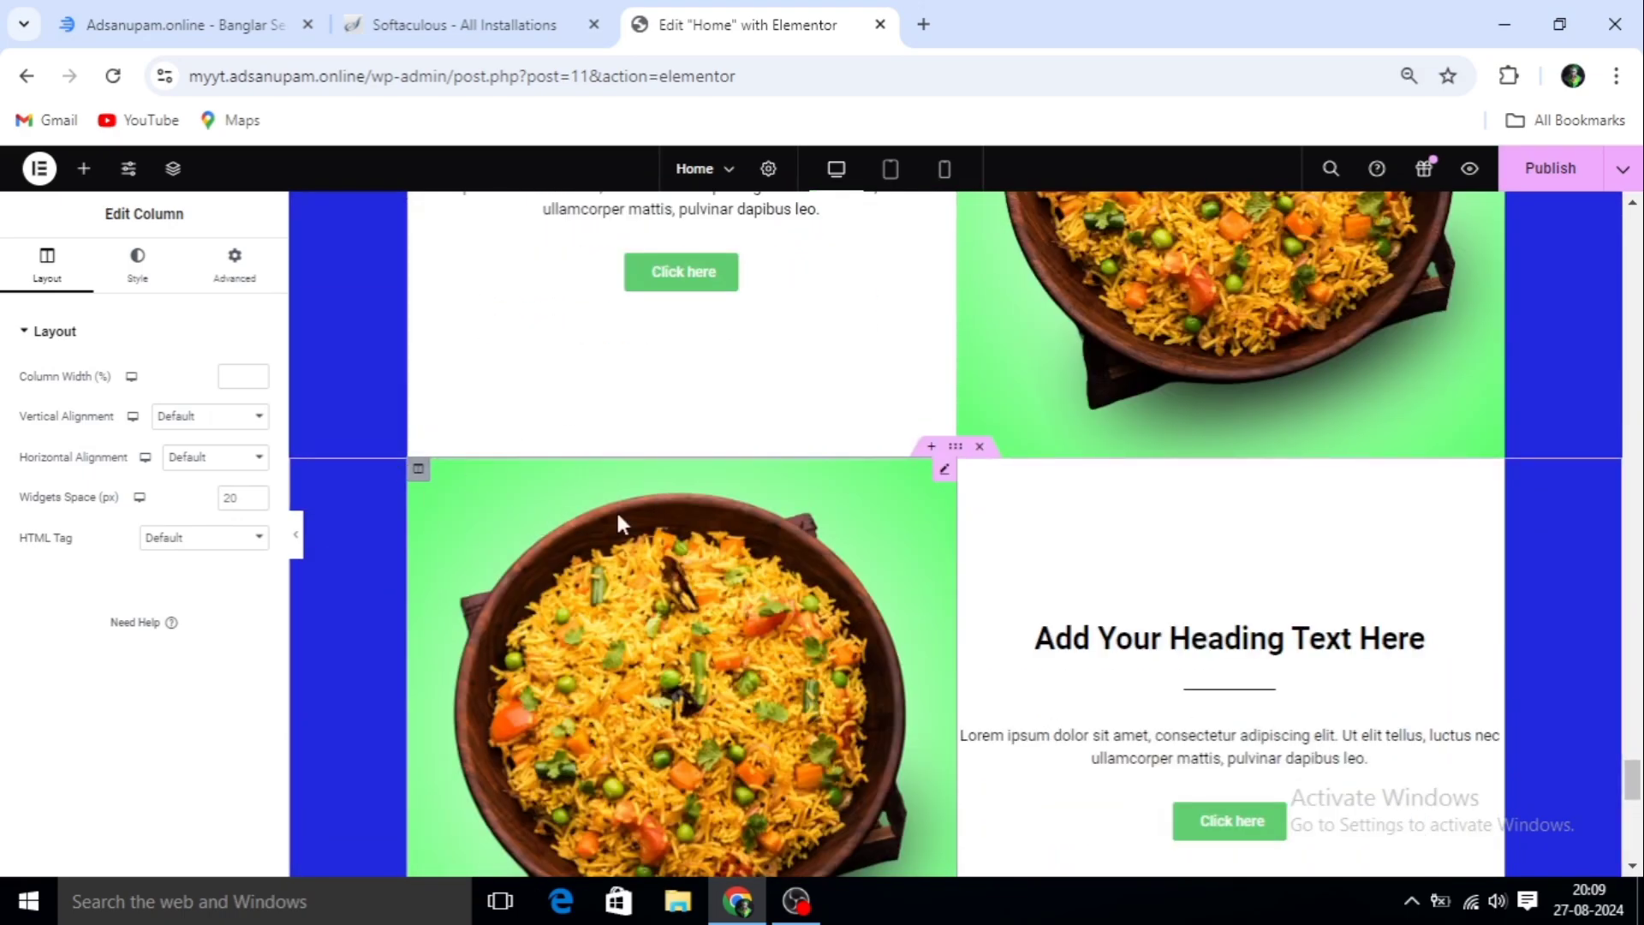
click(944, 469)
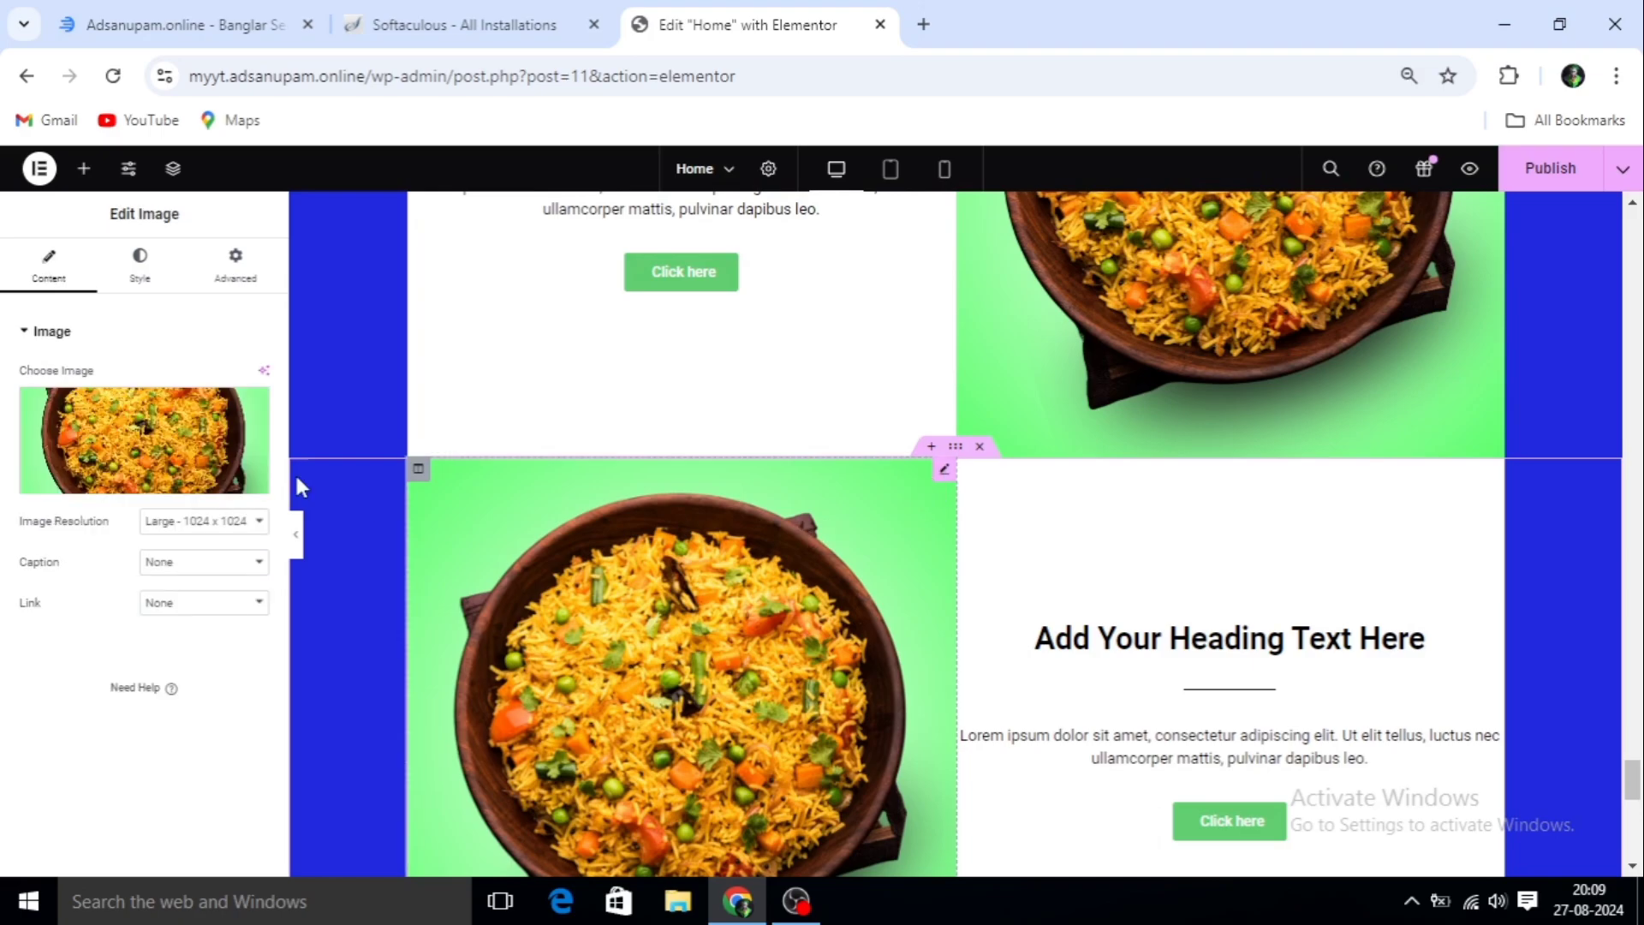
click(134, 482)
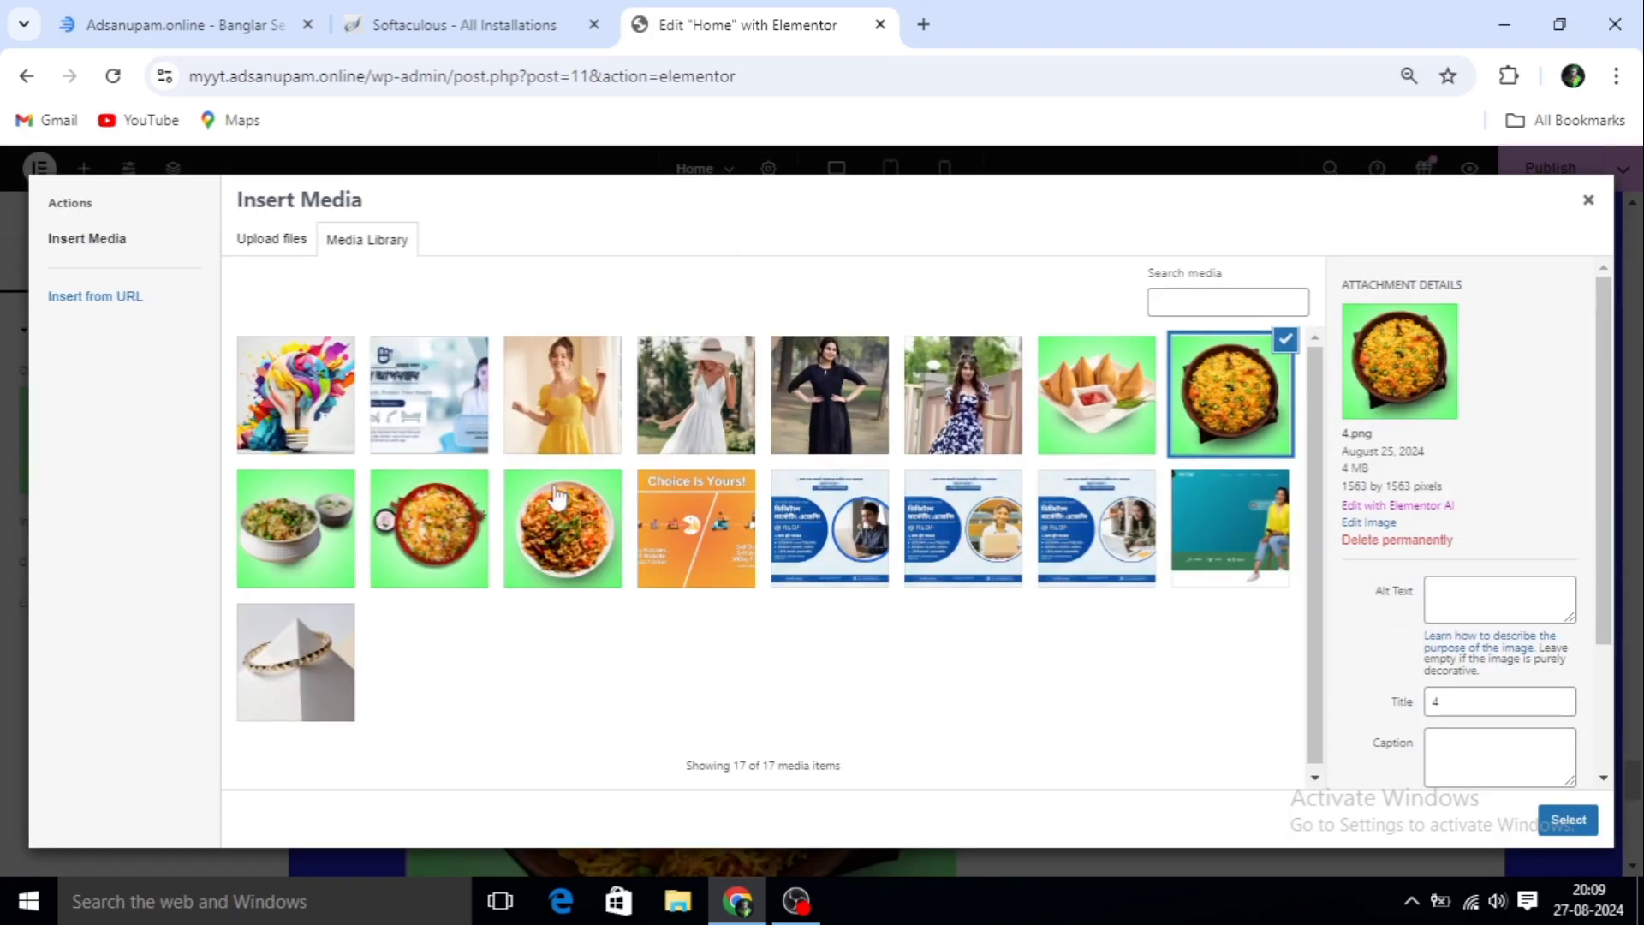
click(1066, 394)
click(1570, 820)
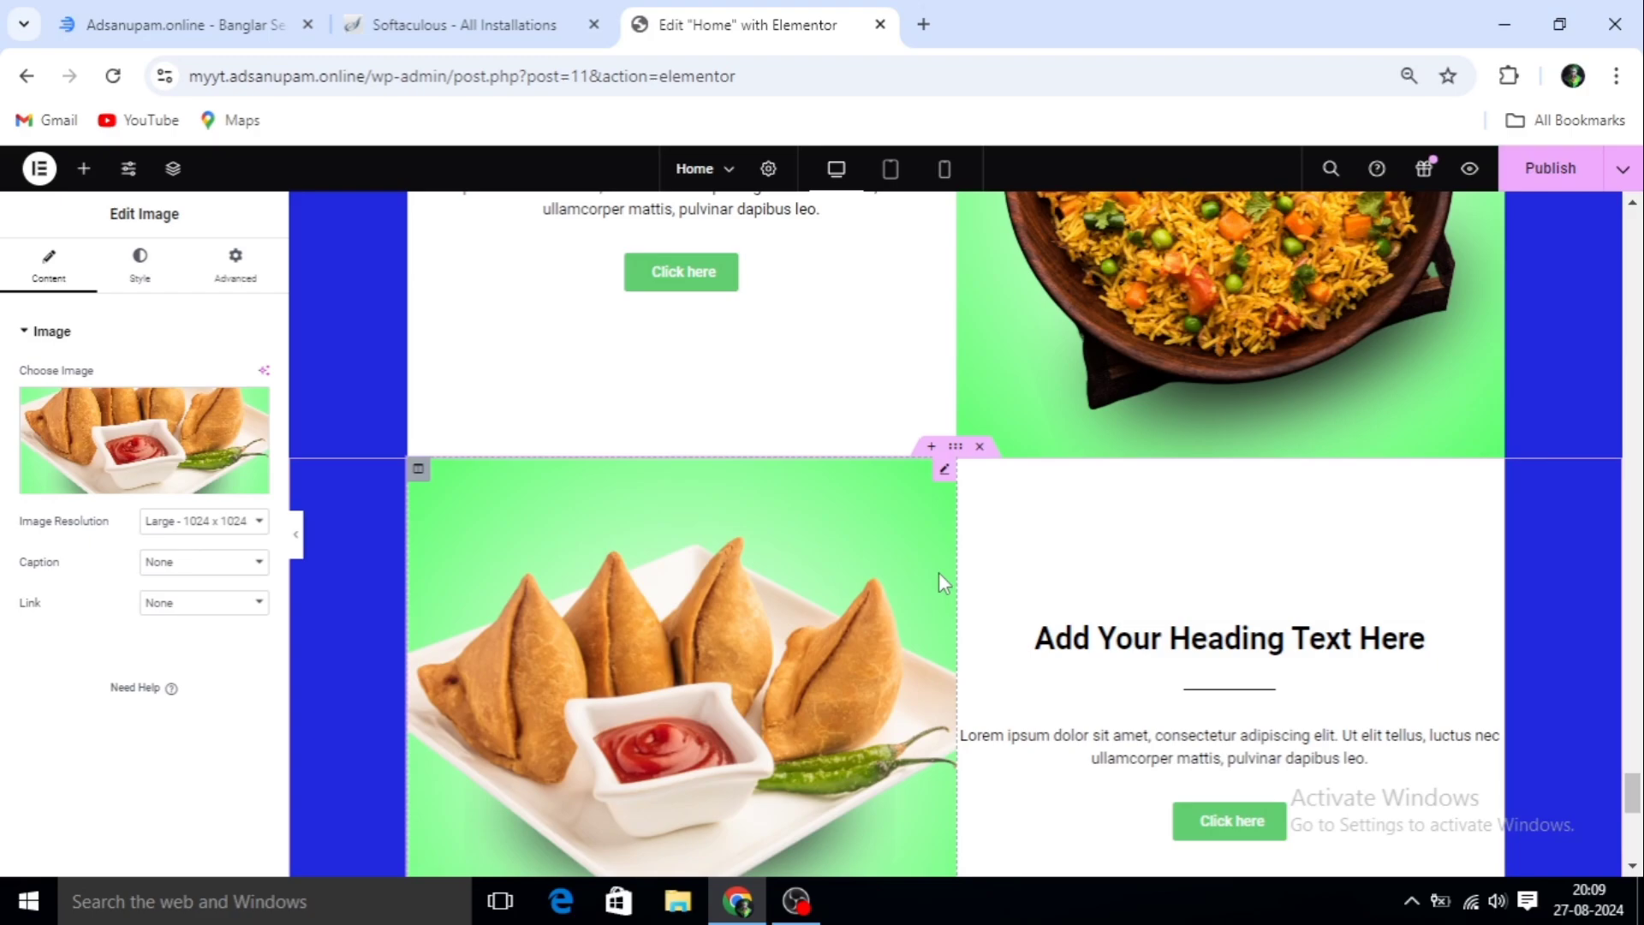
Replace the third section's rice bowl image with the noodle plate photo on green from the media library
scroll(939, 572, down, 8)
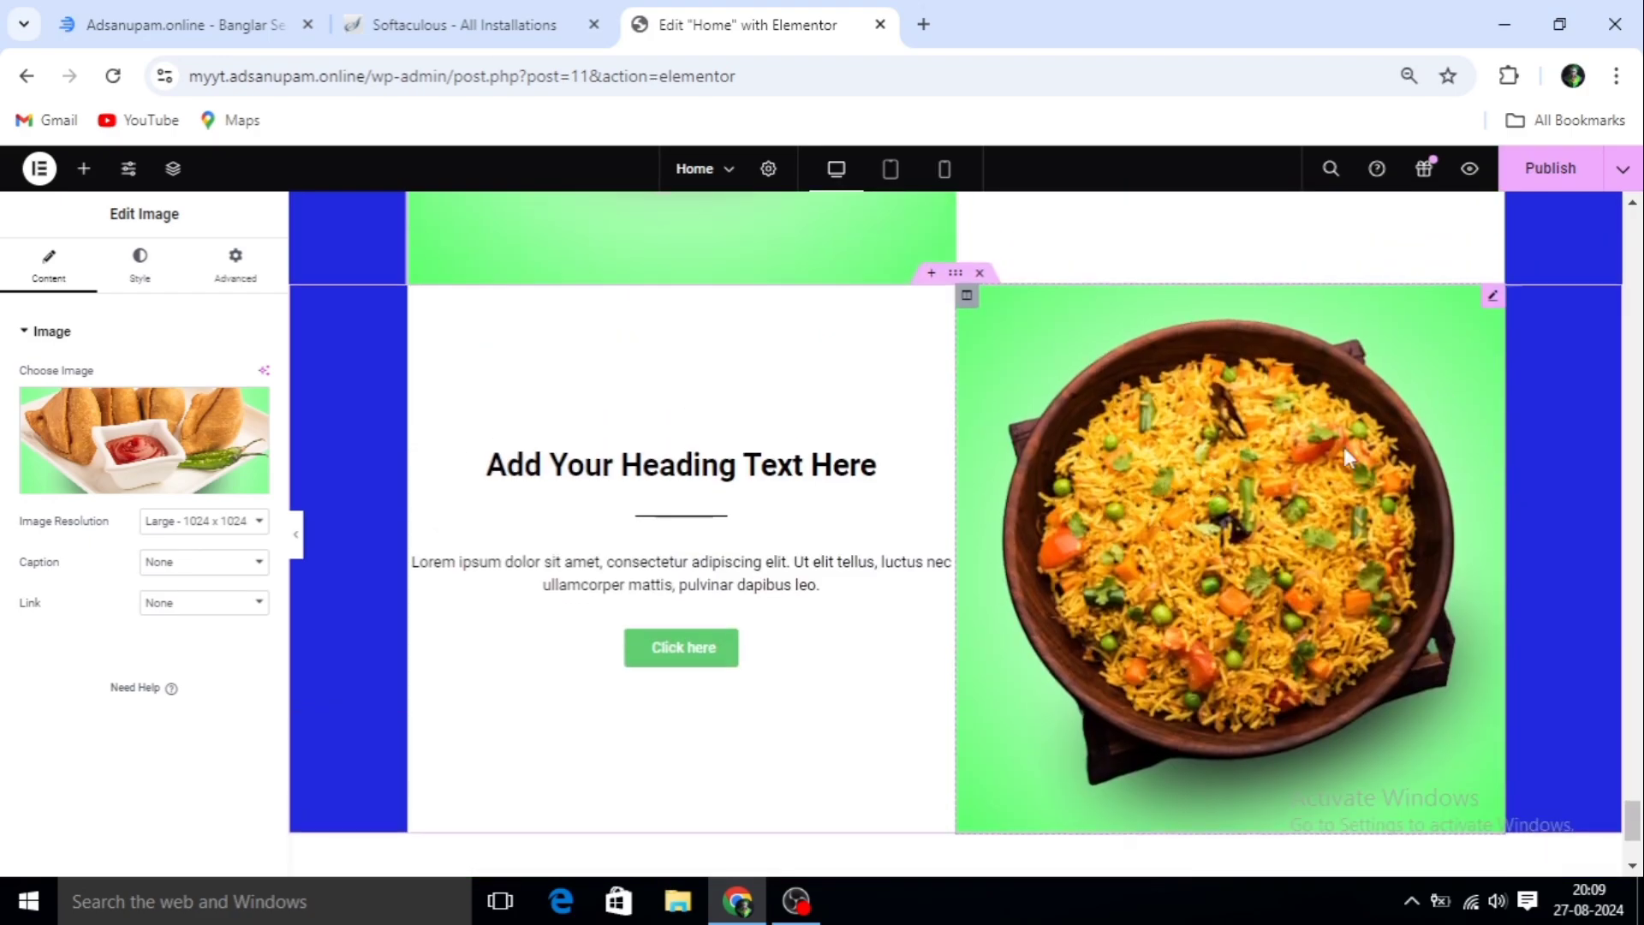
click(1201, 480)
click(139, 477)
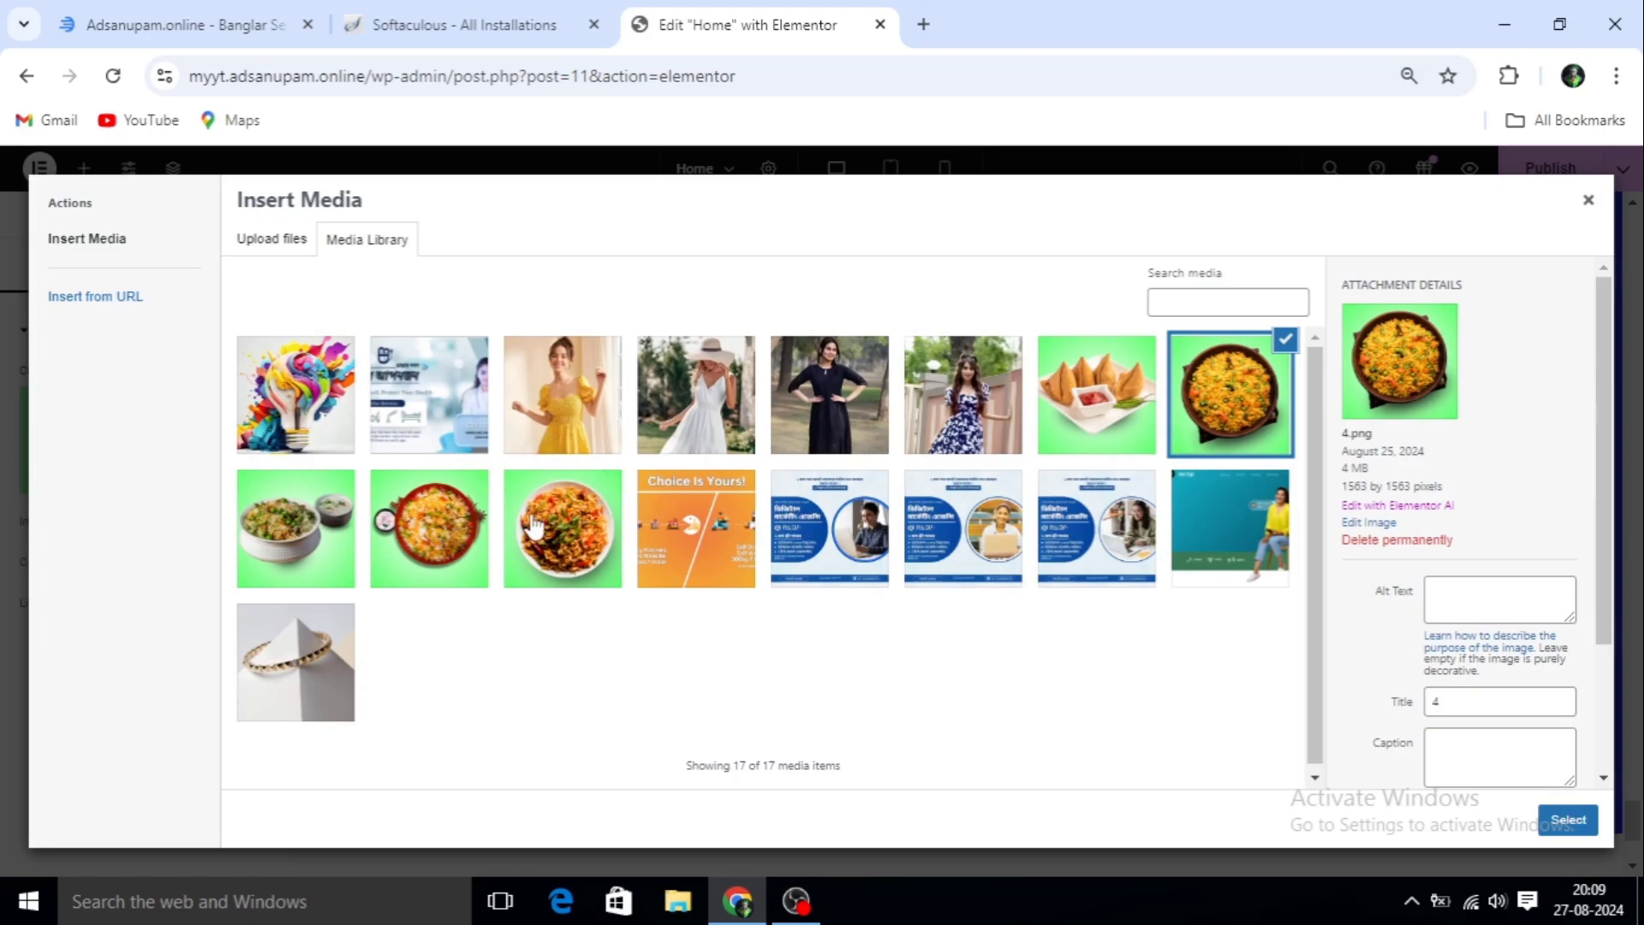
click(565, 539)
click(1568, 820)
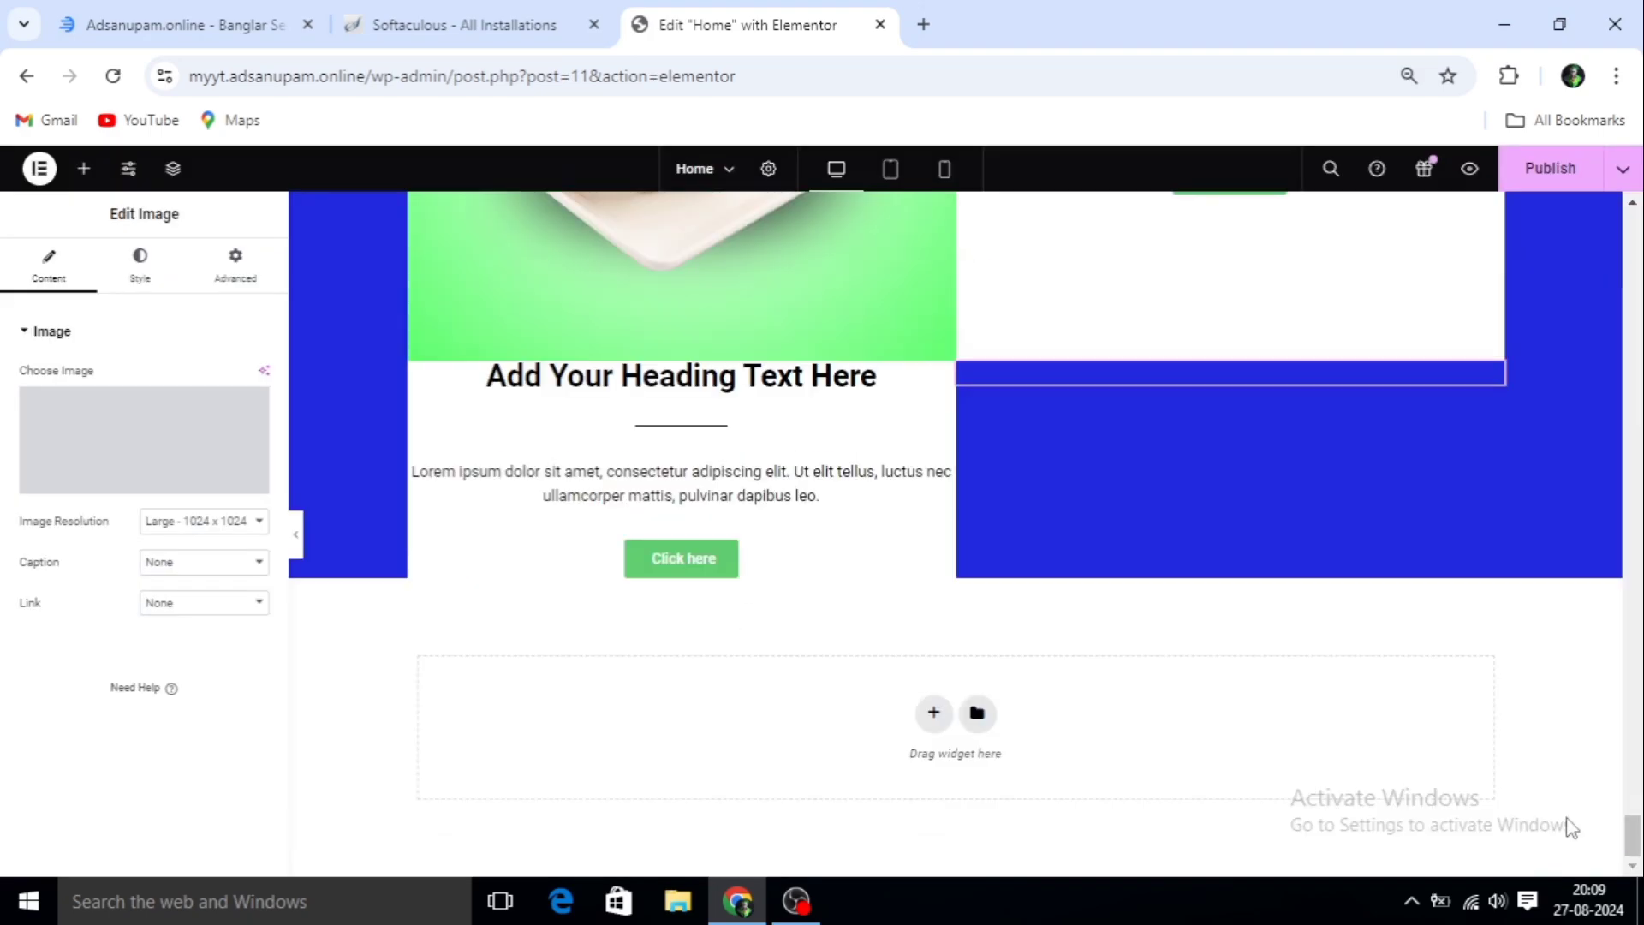
scroll(1322, 661, down, 3)
scroll(947, 650, up, 4)
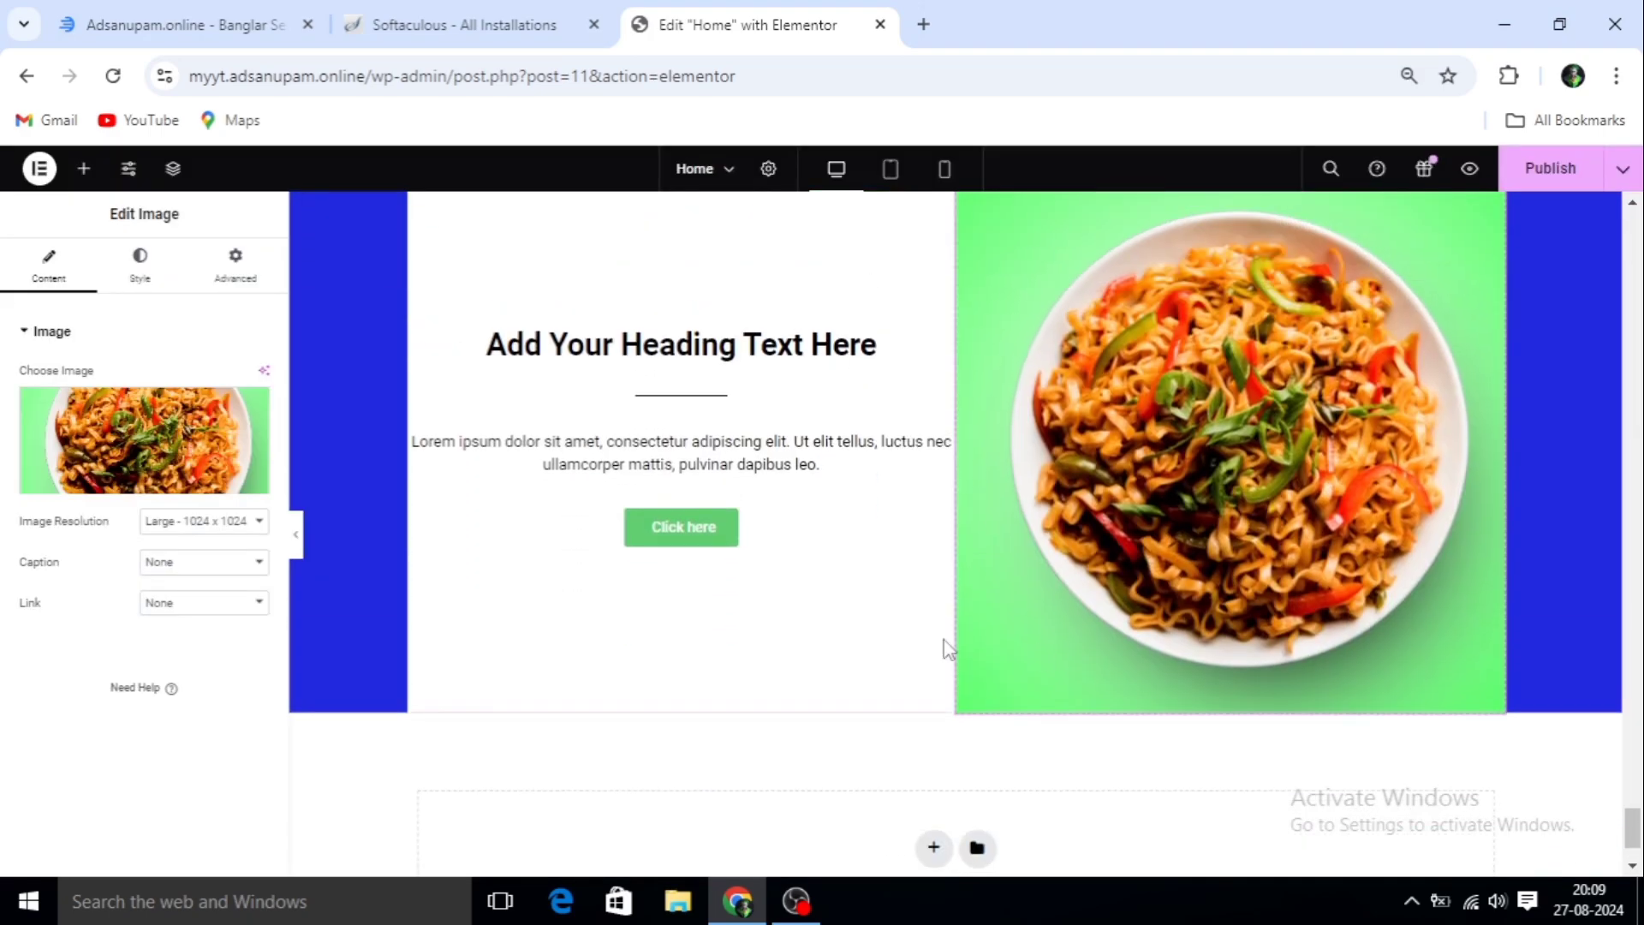
Review the layout of the three alternating food sections, including with the editing panel hidden, and return to editing
scroll(864, 591, up, 10)
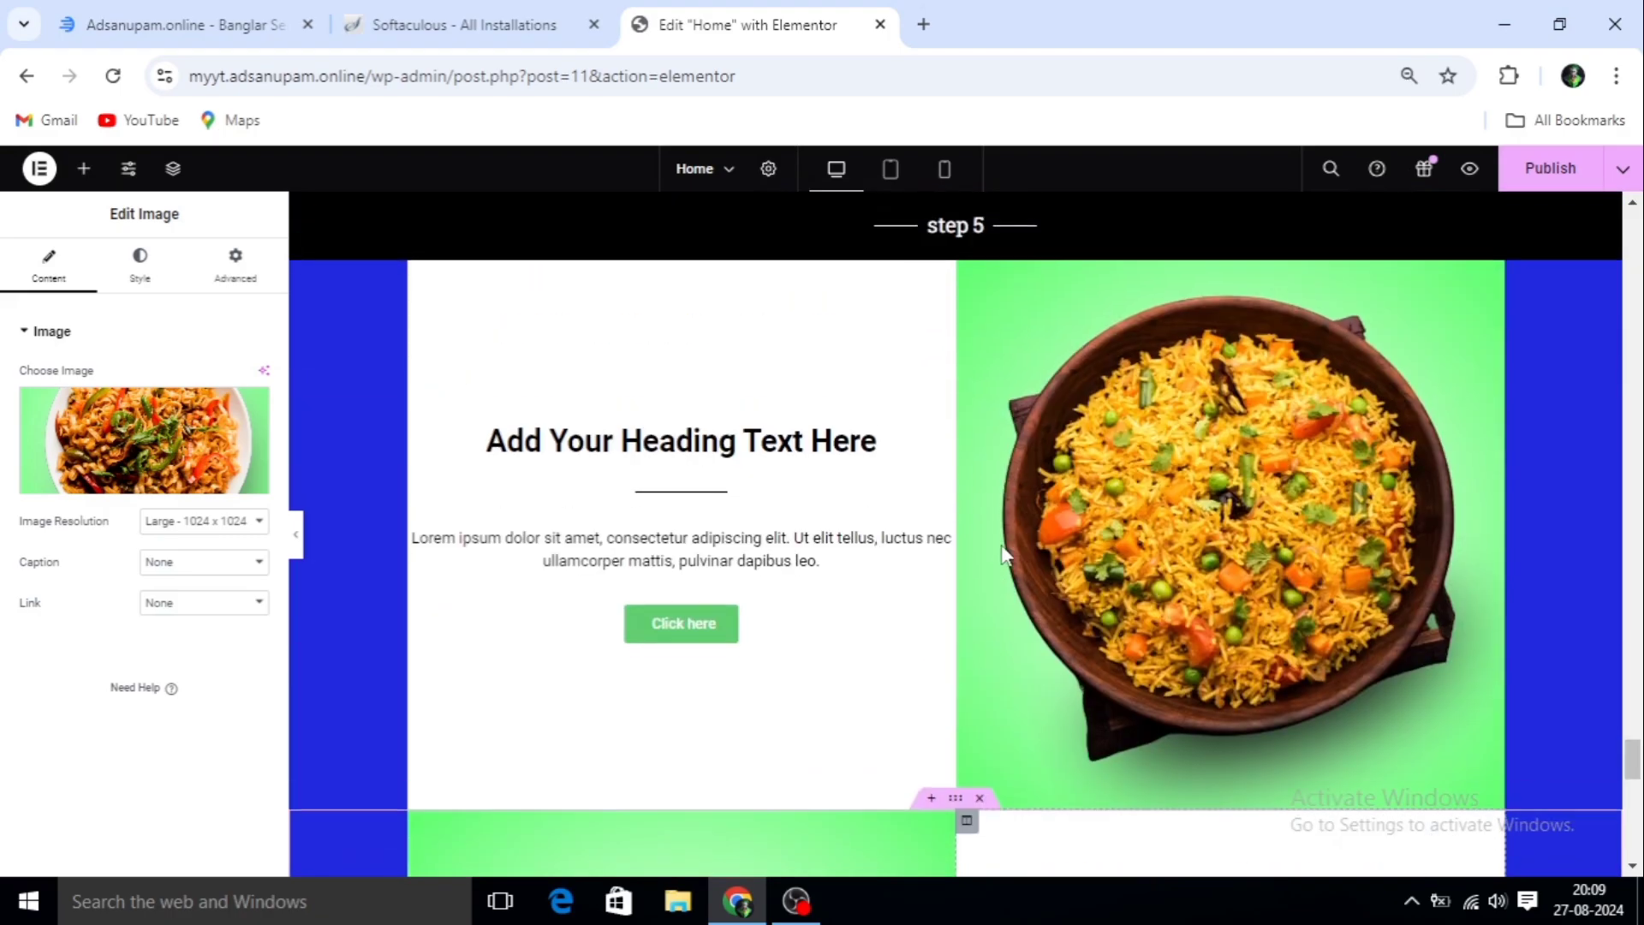
scroll(994, 579, down, 5)
scroll(994, 579, down, 3)
scroll(980, 580, up, 7)
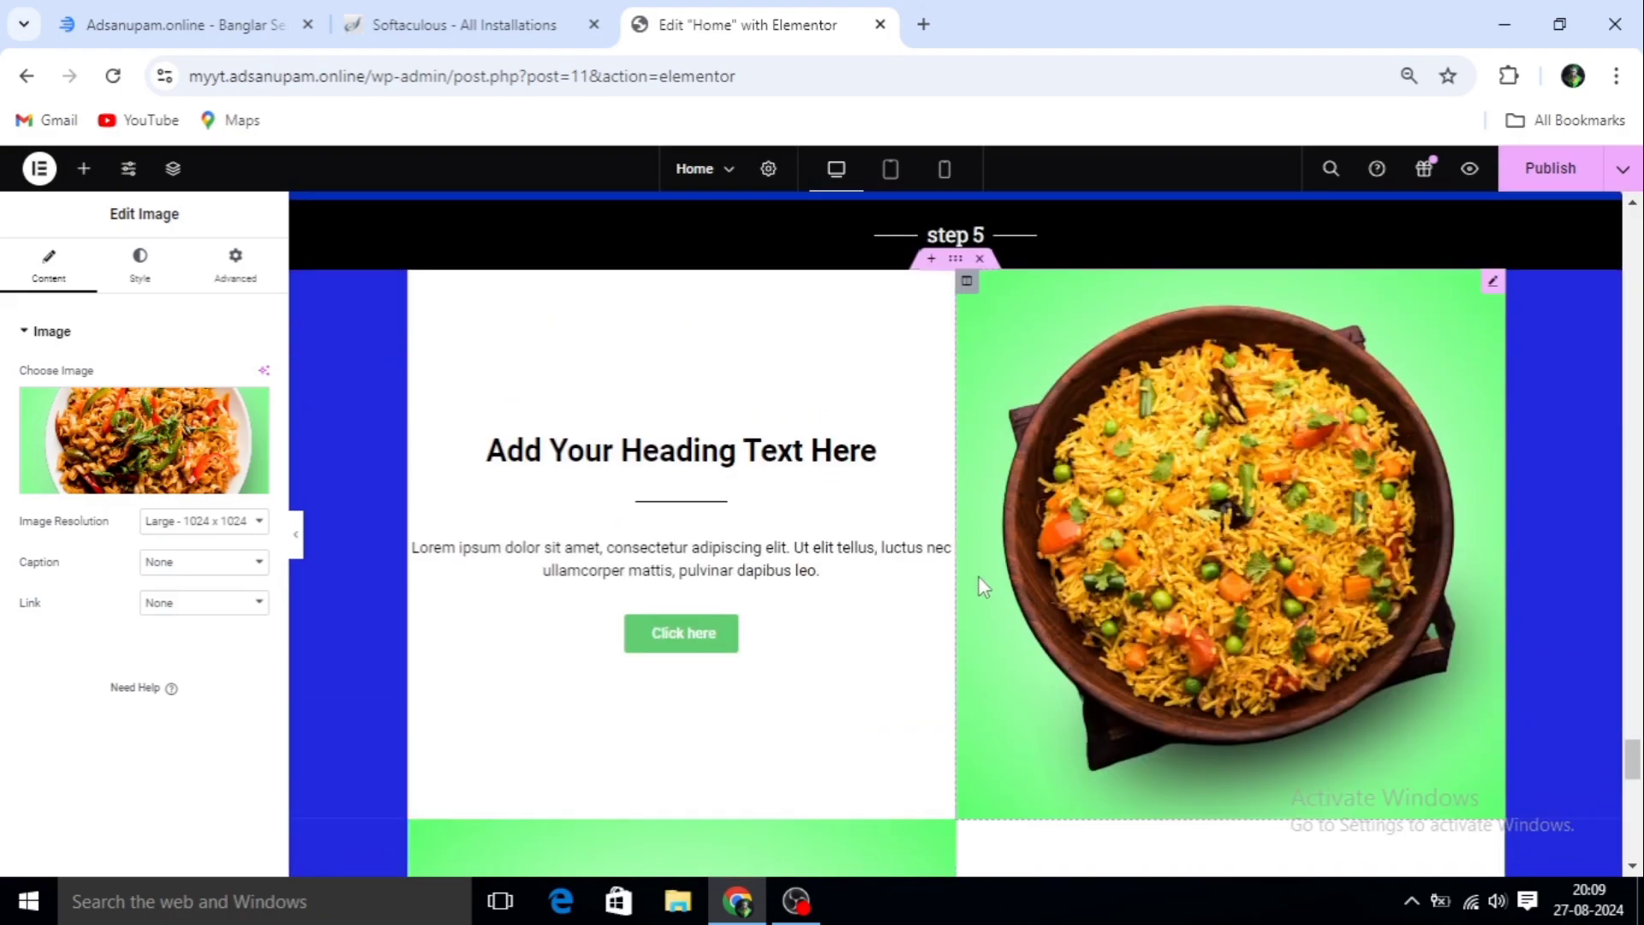
scroll(936, 426, down, 7)
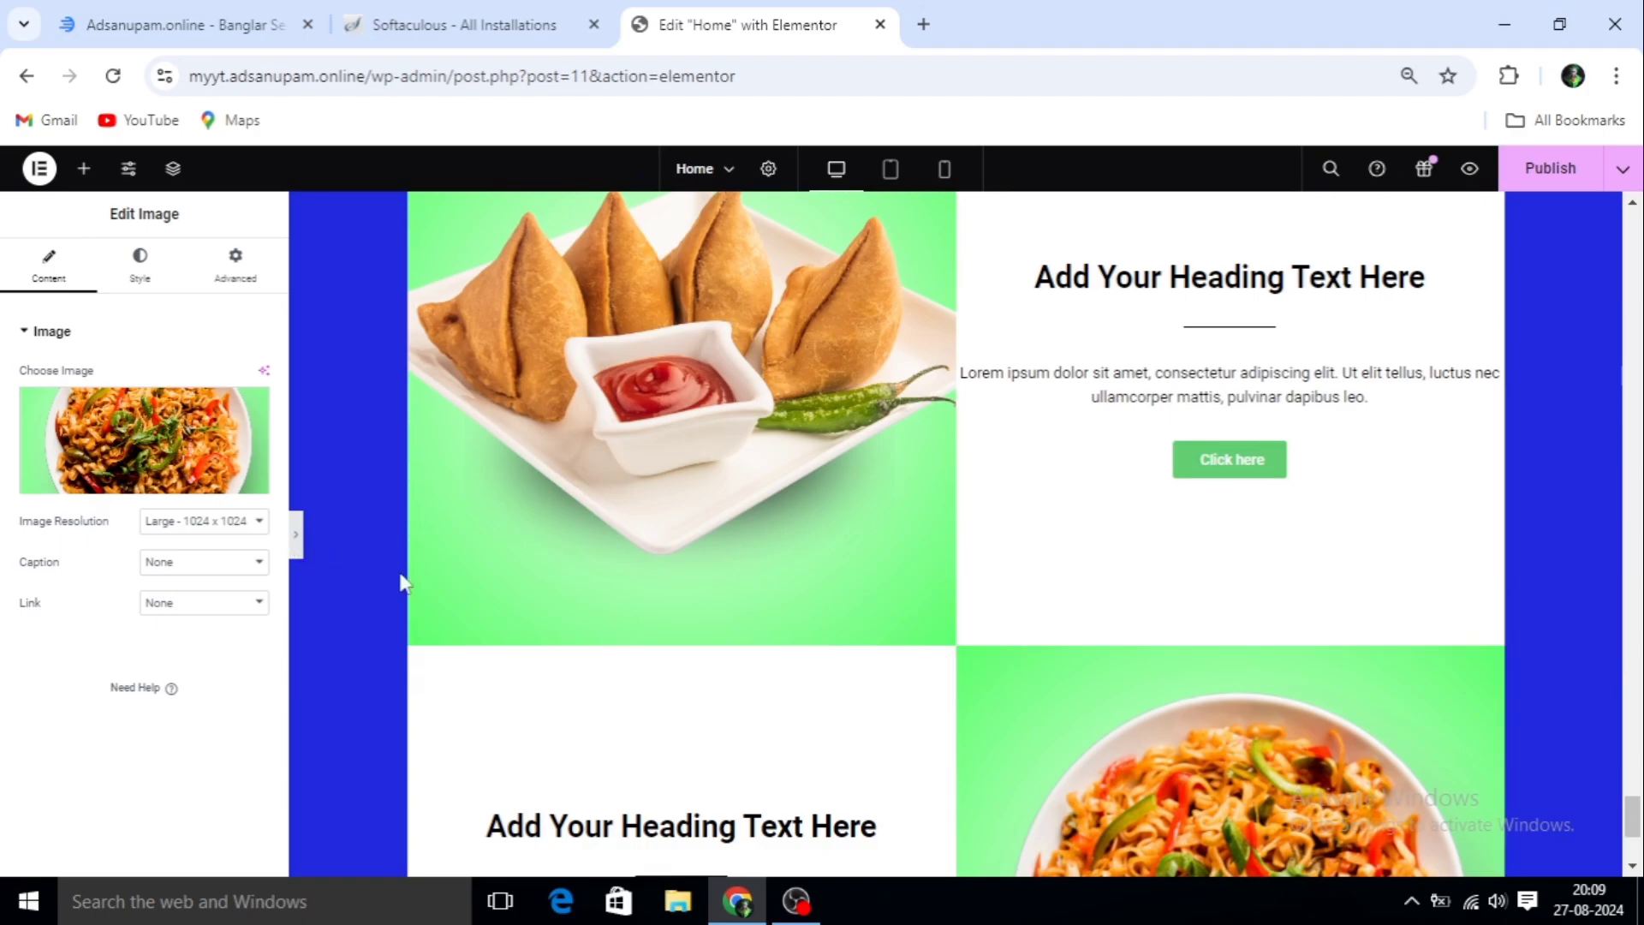
key(ctrl+p)
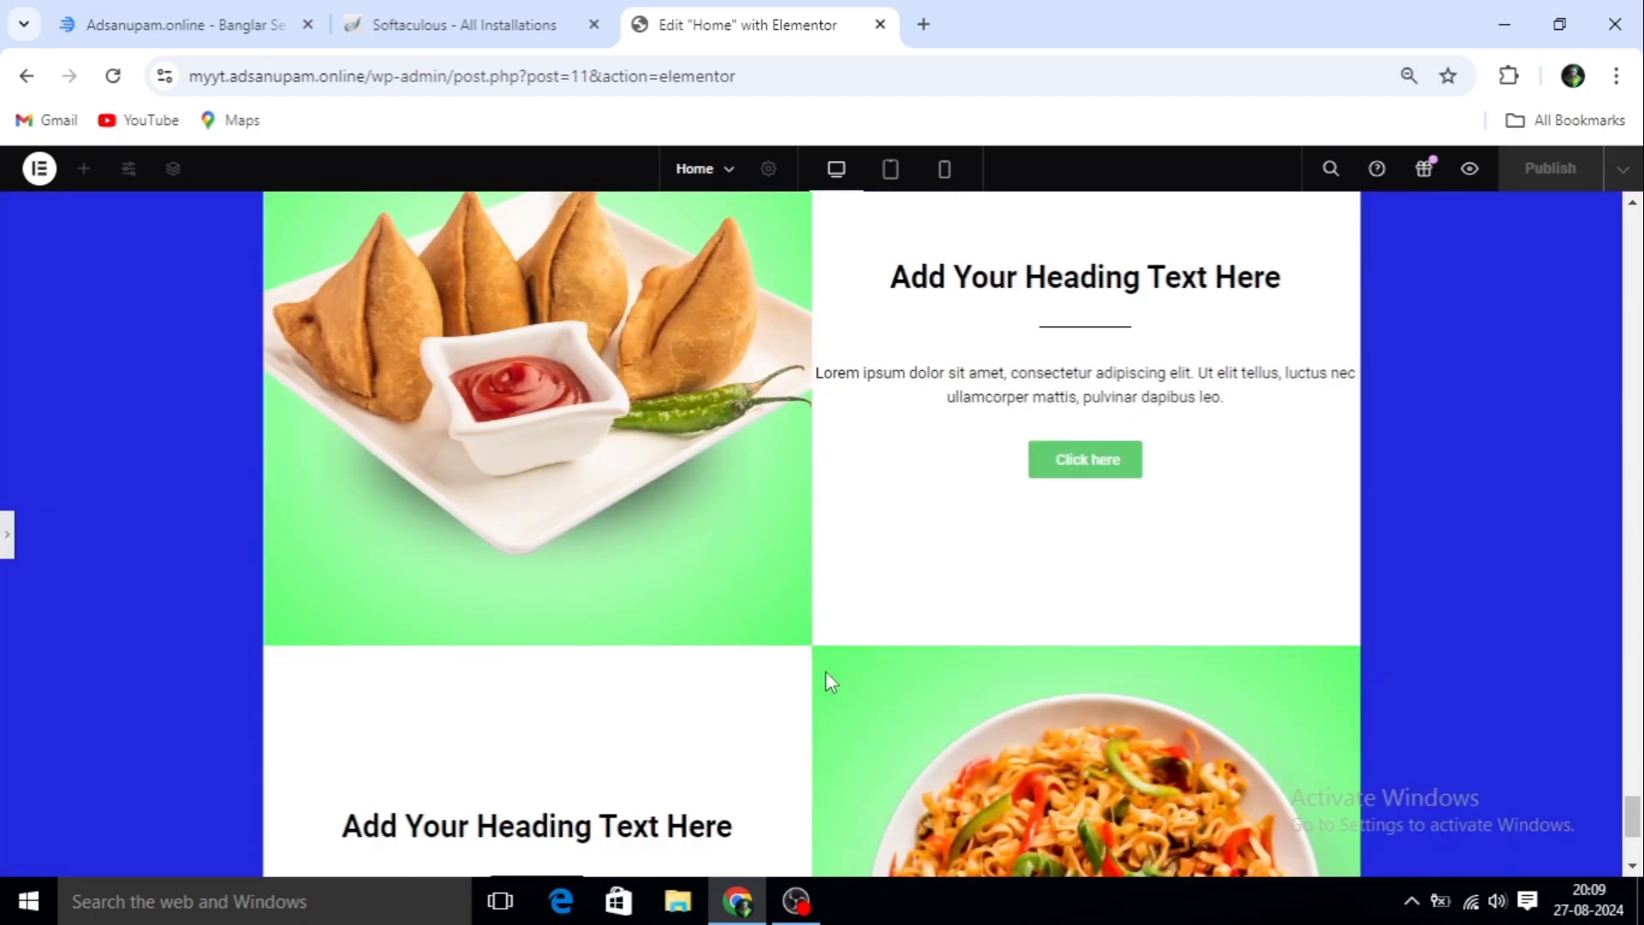
scroll(820, 638, up, 4)
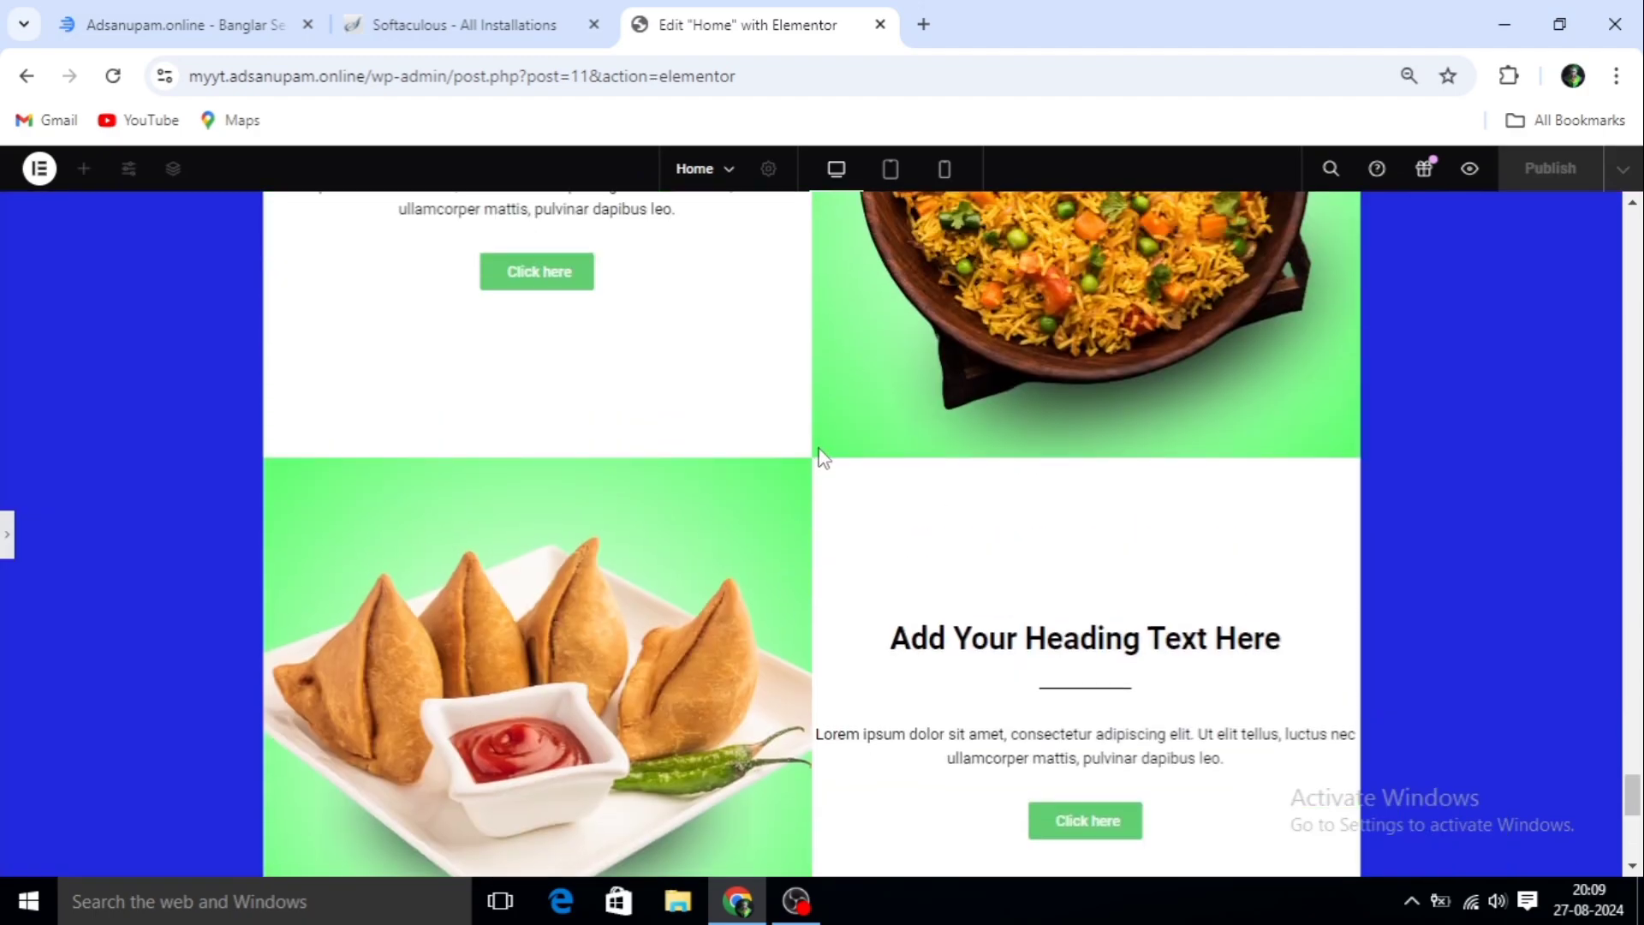
scroll(844, 450, down, 8)
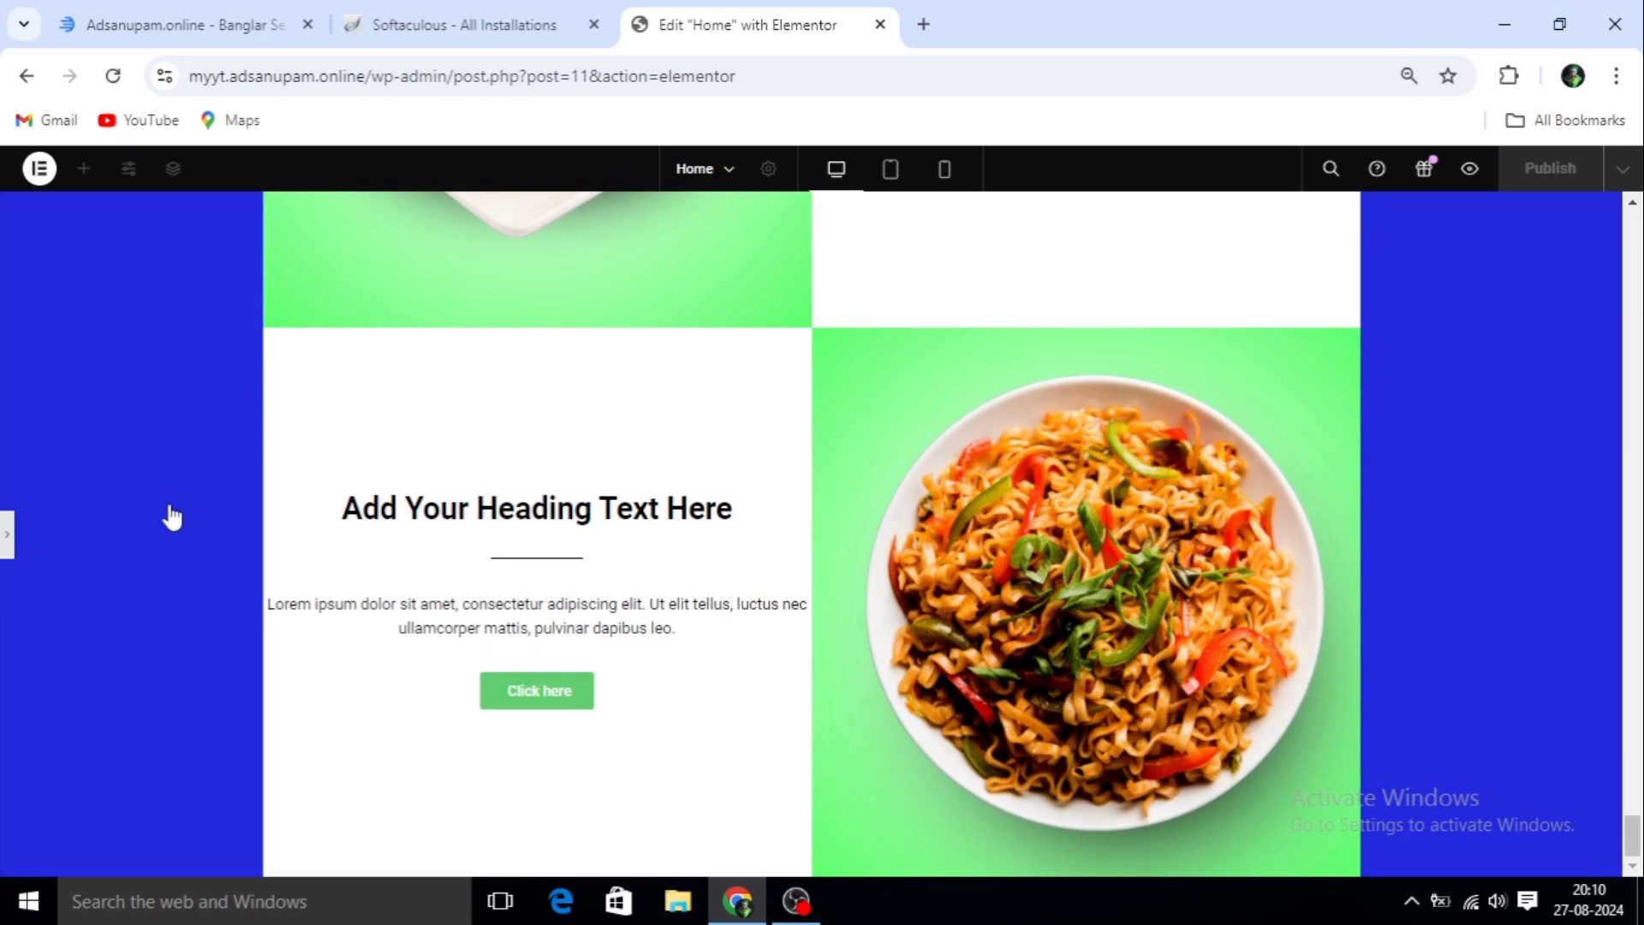
click(991, 592)
scroll(942, 600, up, 4)
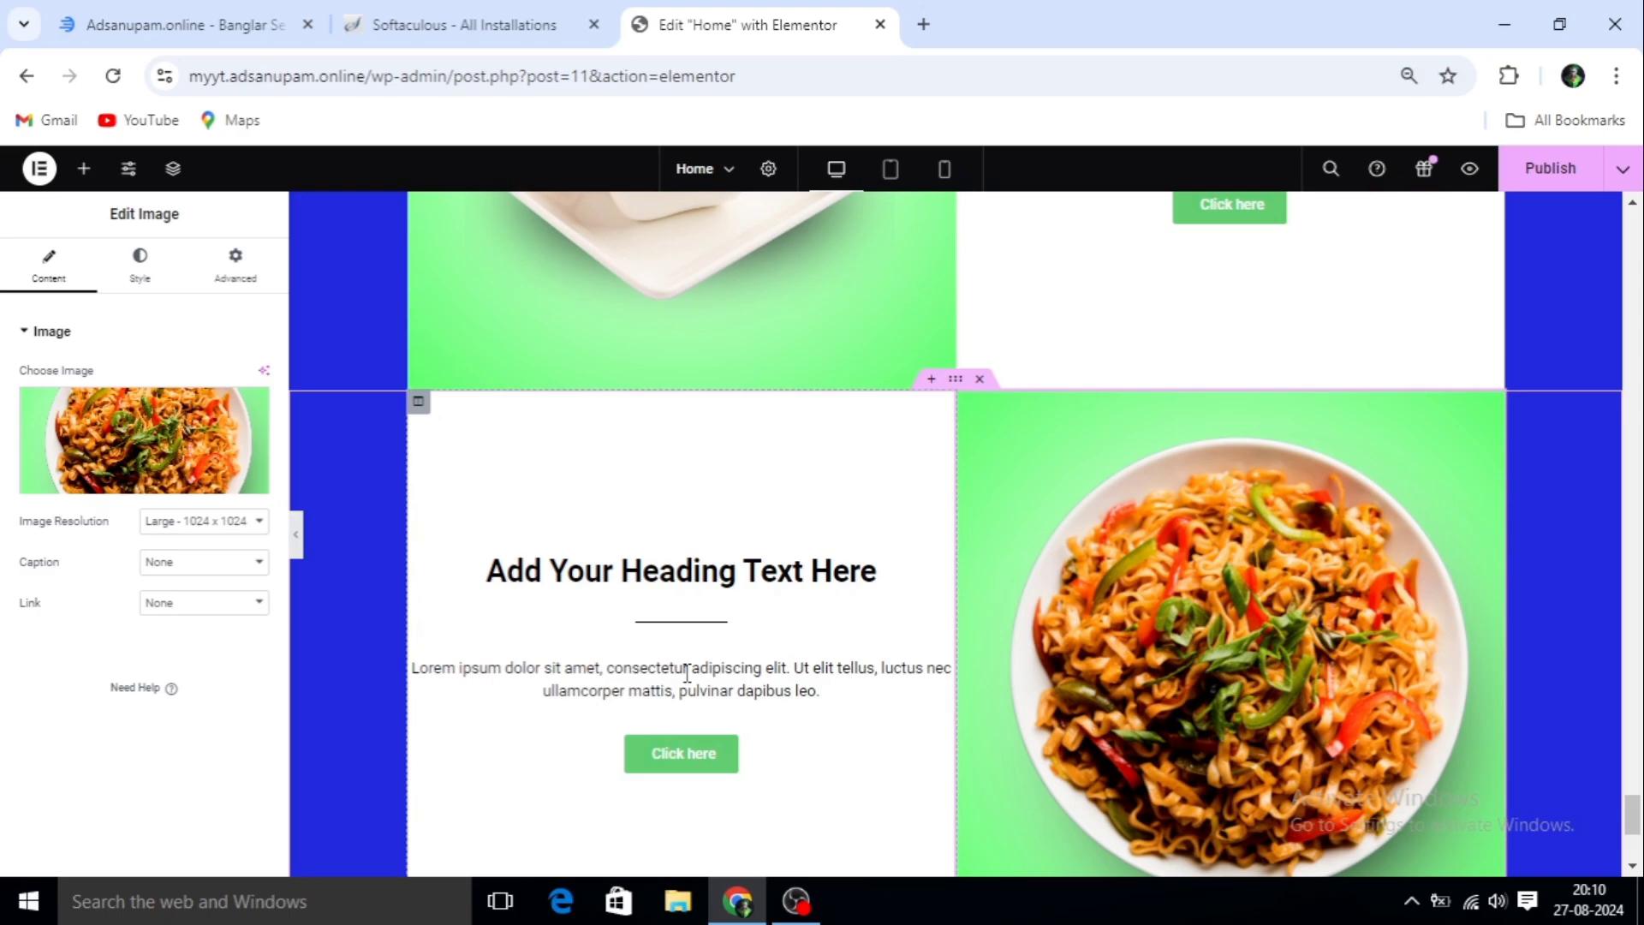
Try moving the third section's lorem ipsum paragraph beneath the noodle image, and undo that move
drag(687, 674, 1491, 531)
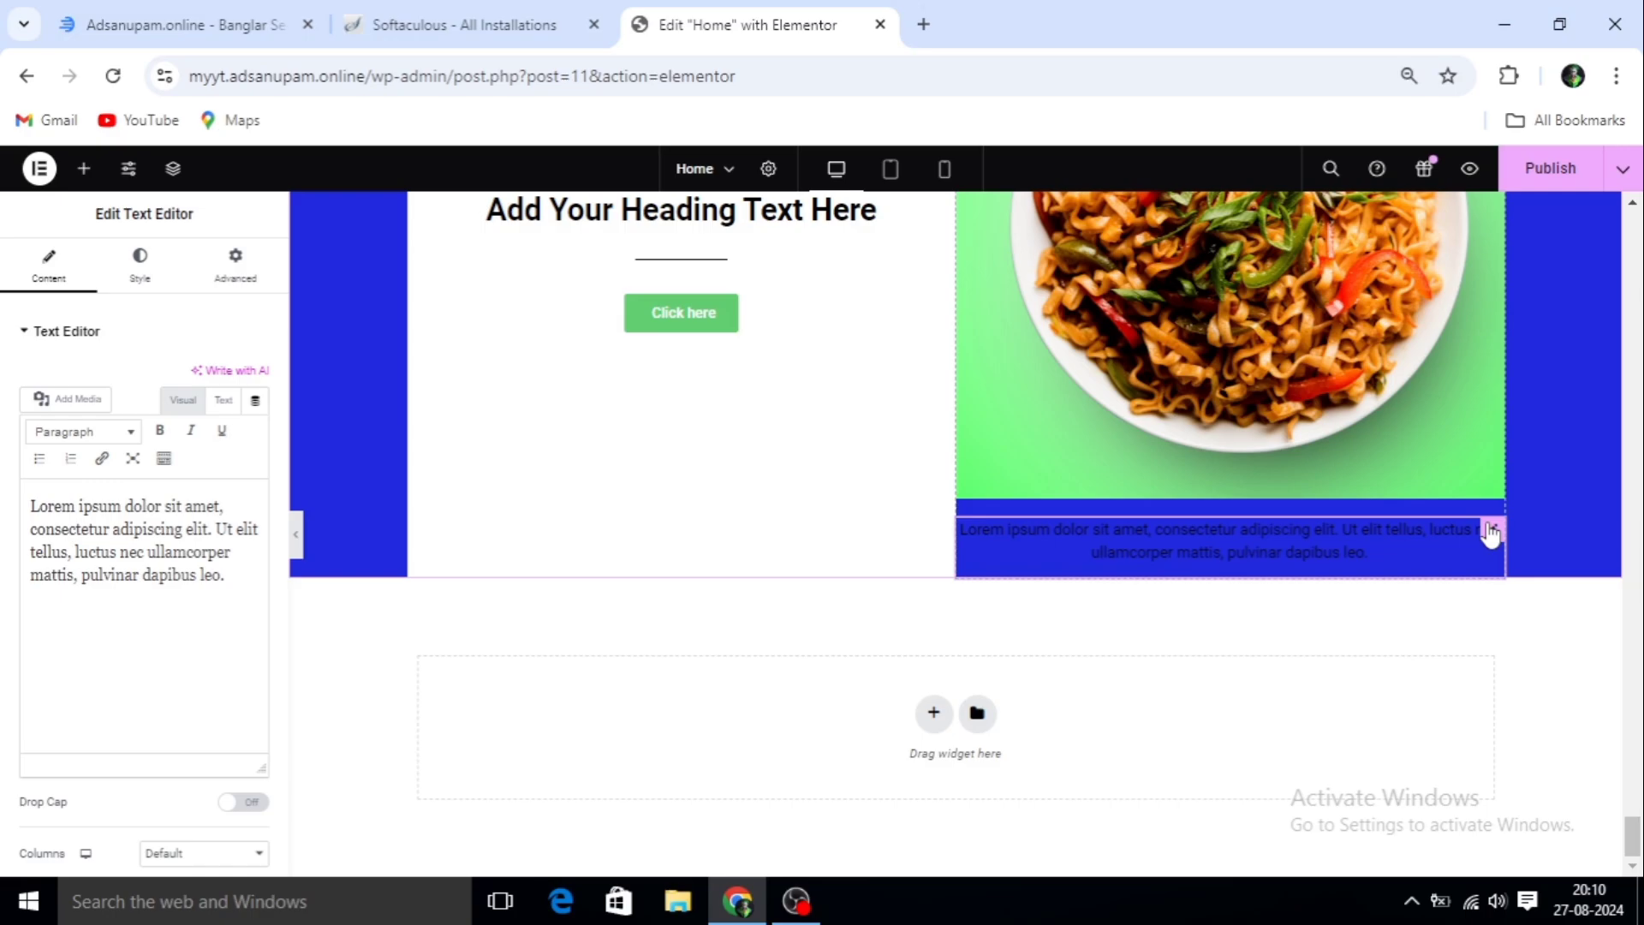
key(ctrl+z)
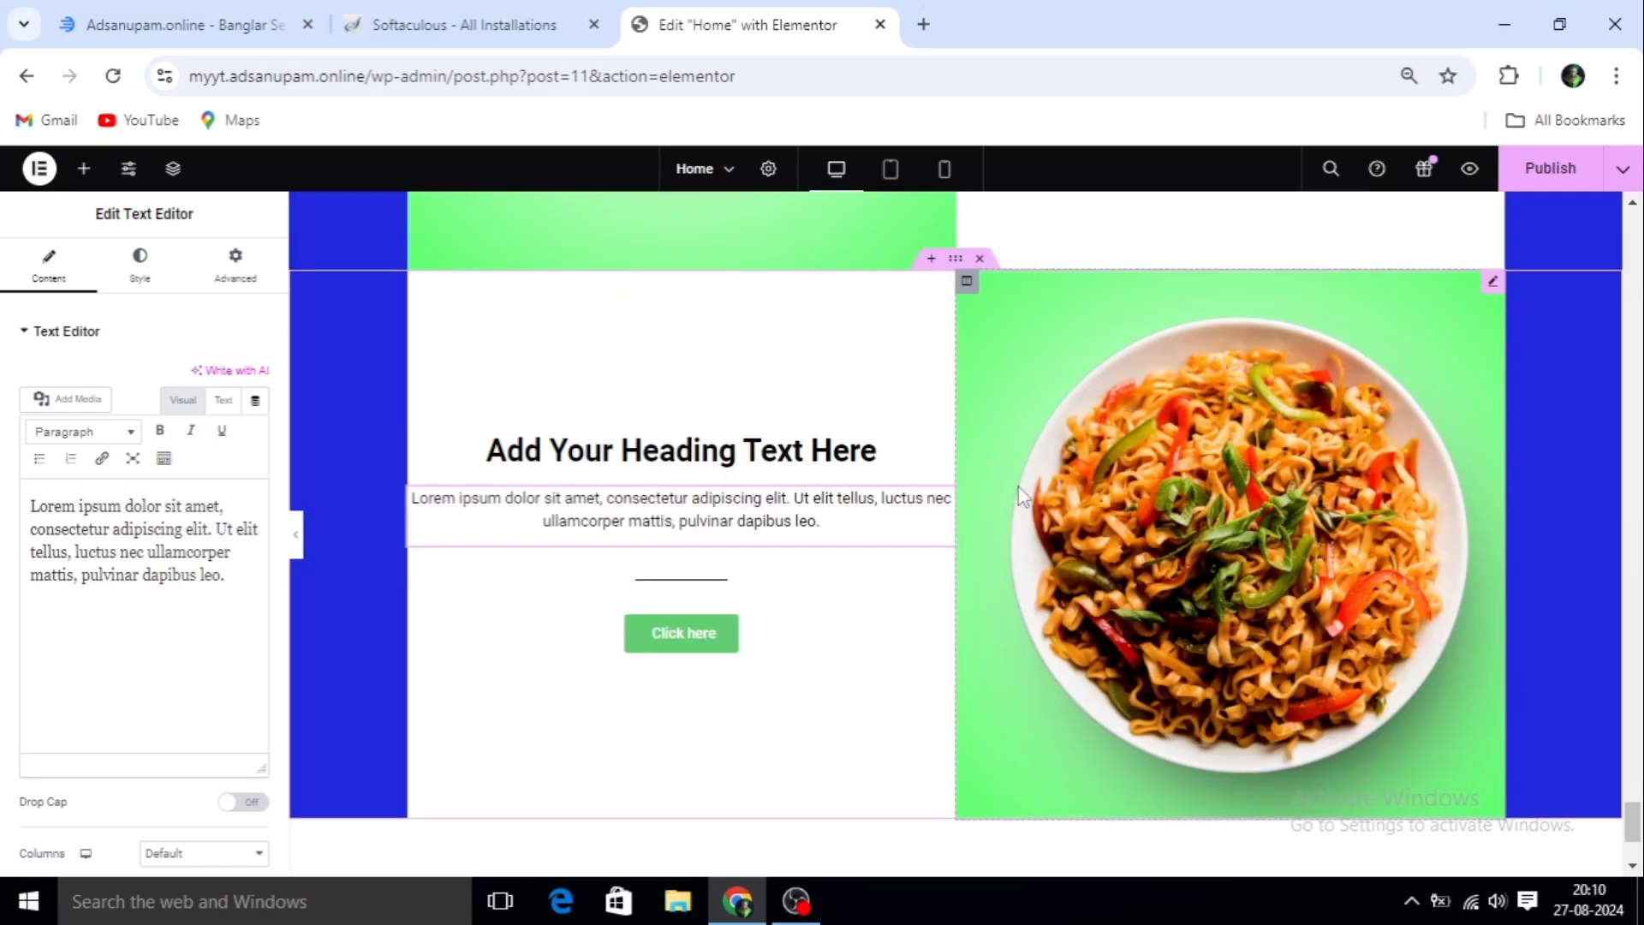
Duplicate the third food section with the noodle plate so a copy sits directly beneath it
right_click(957, 267)
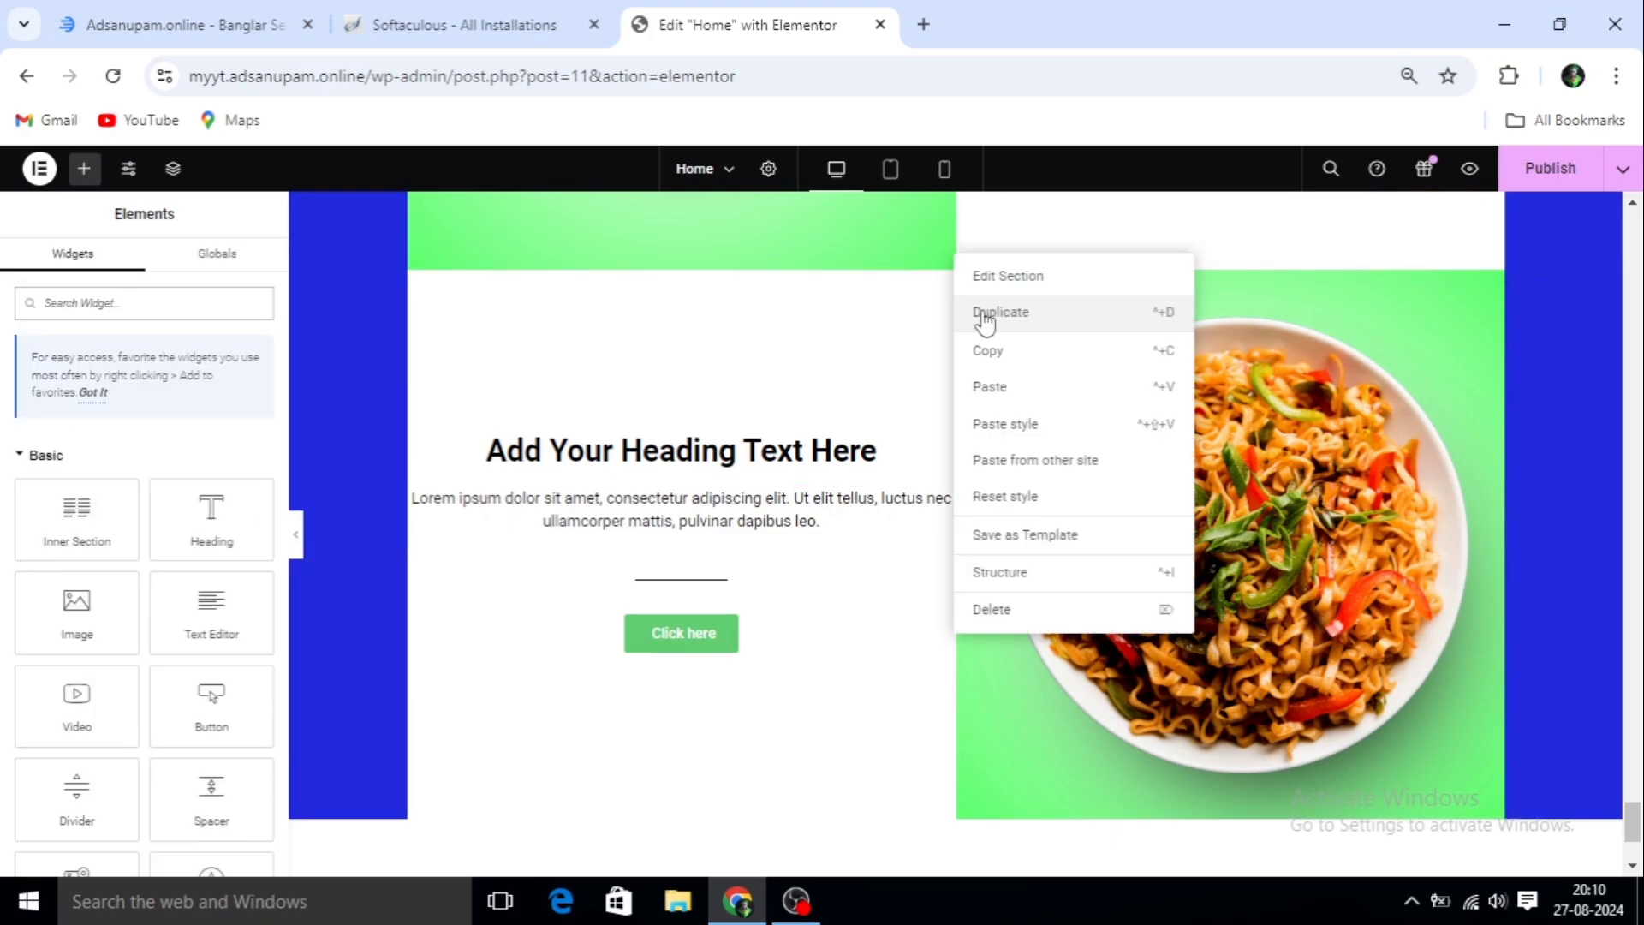
click(985, 313)
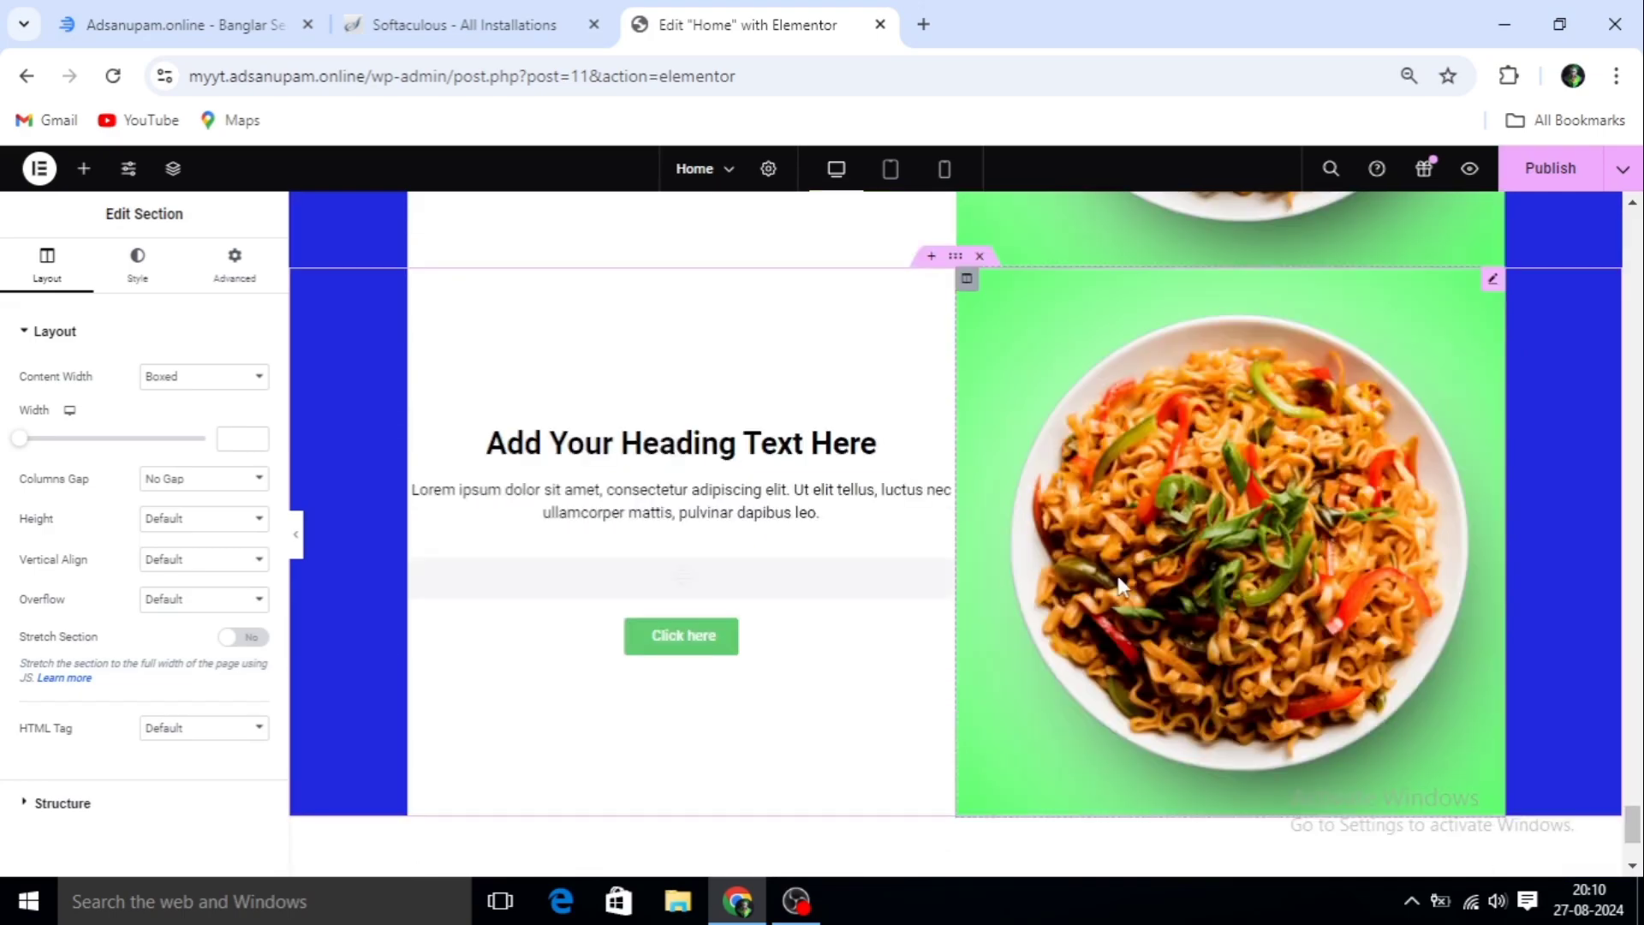
scroll(918, 662, up, 3)
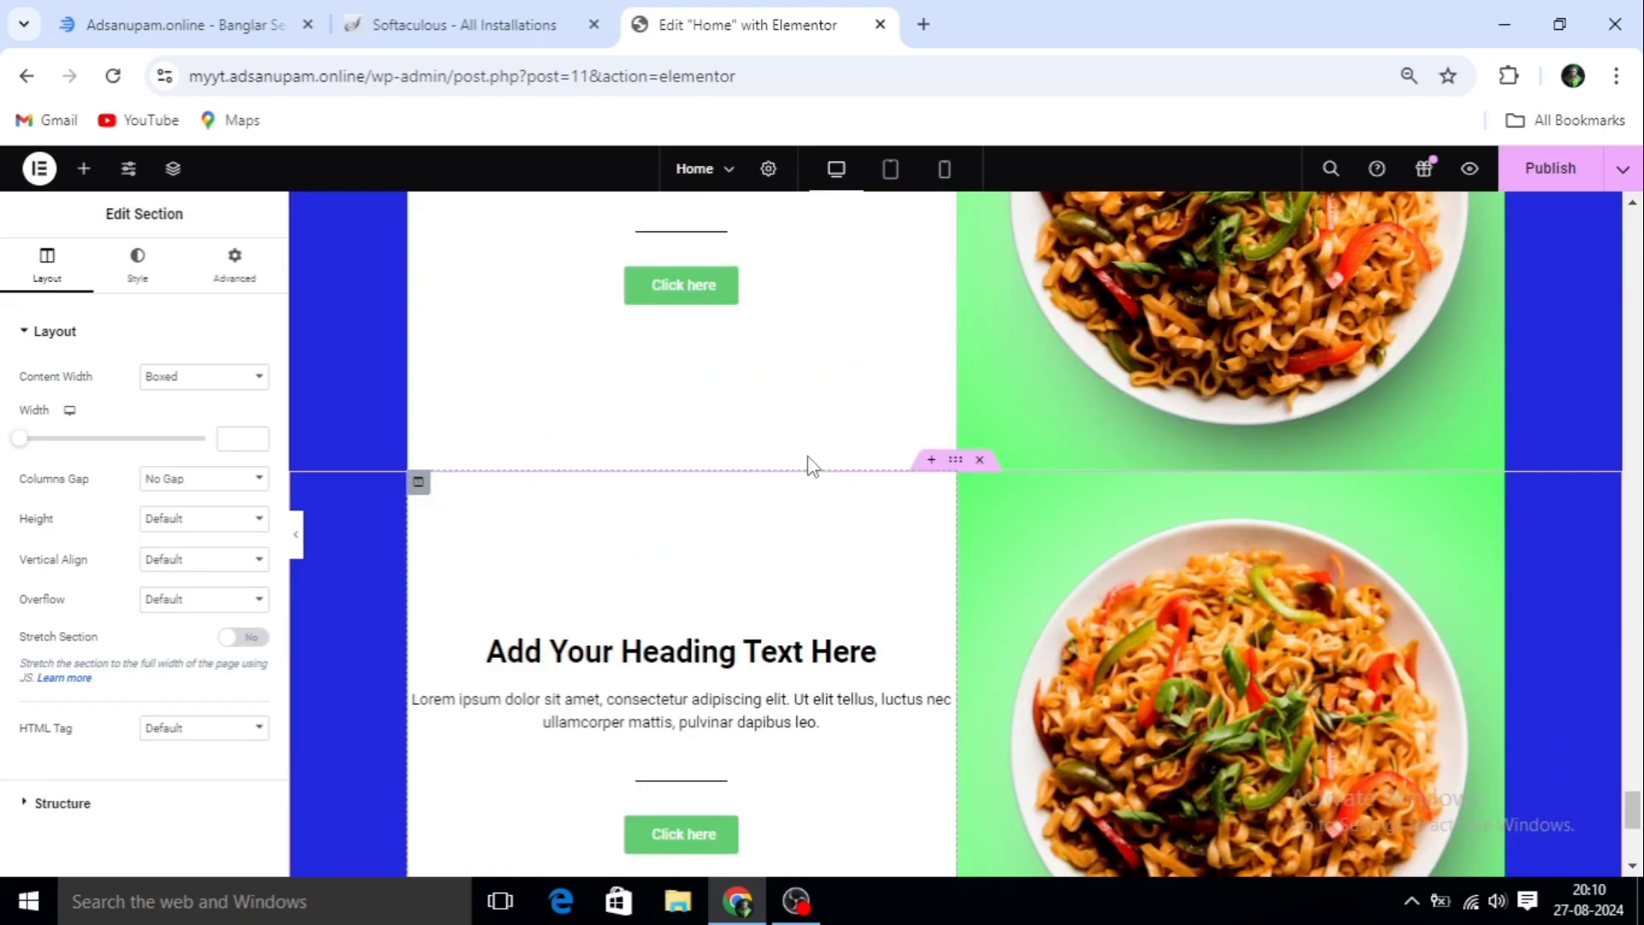
scroll(808, 477, up, 3)
scroll(797, 514, down, 3)
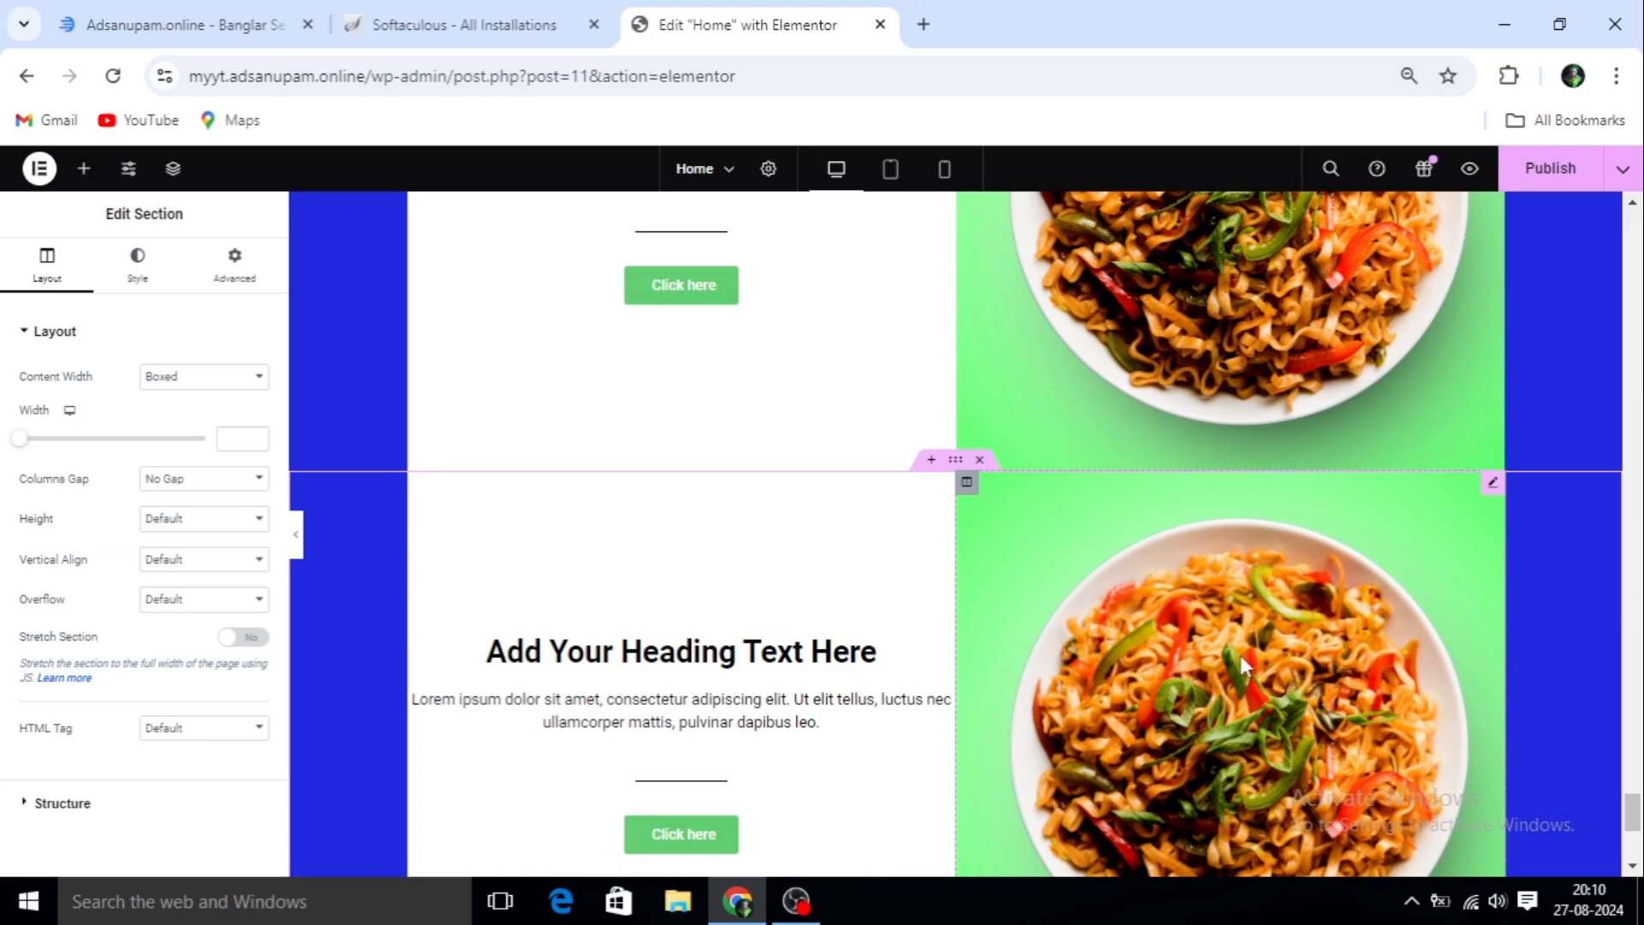
scroll(1173, 625, down, 2)
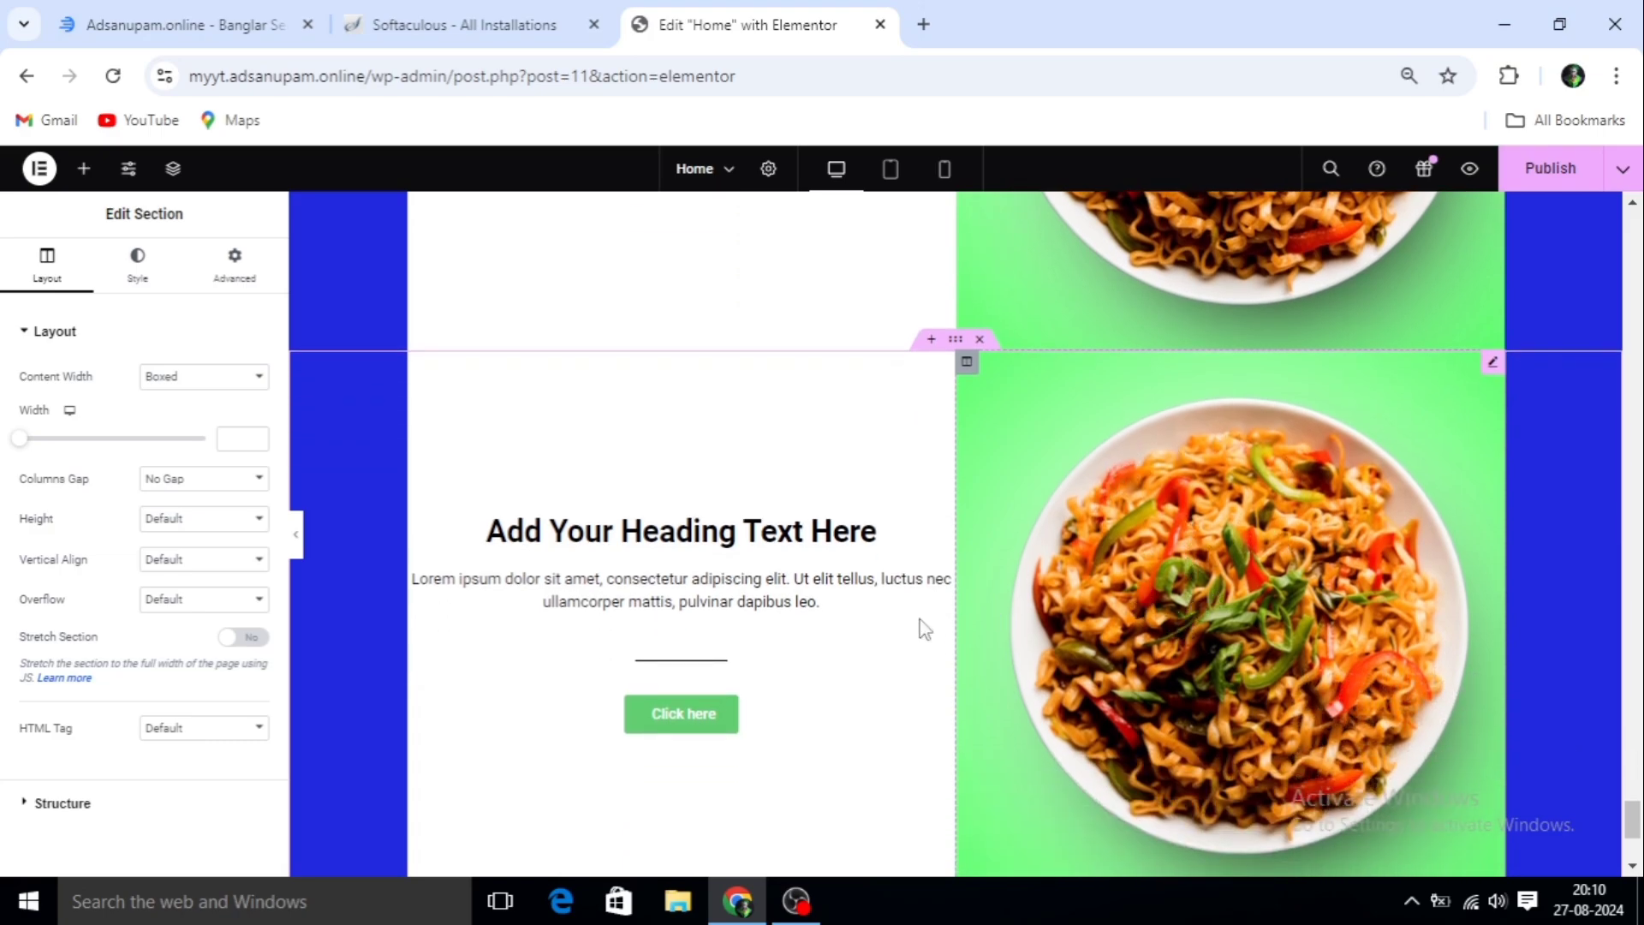
Give the duplicated section's image column a slideshow background using the noodle plate photo on green from the media library
click(967, 363)
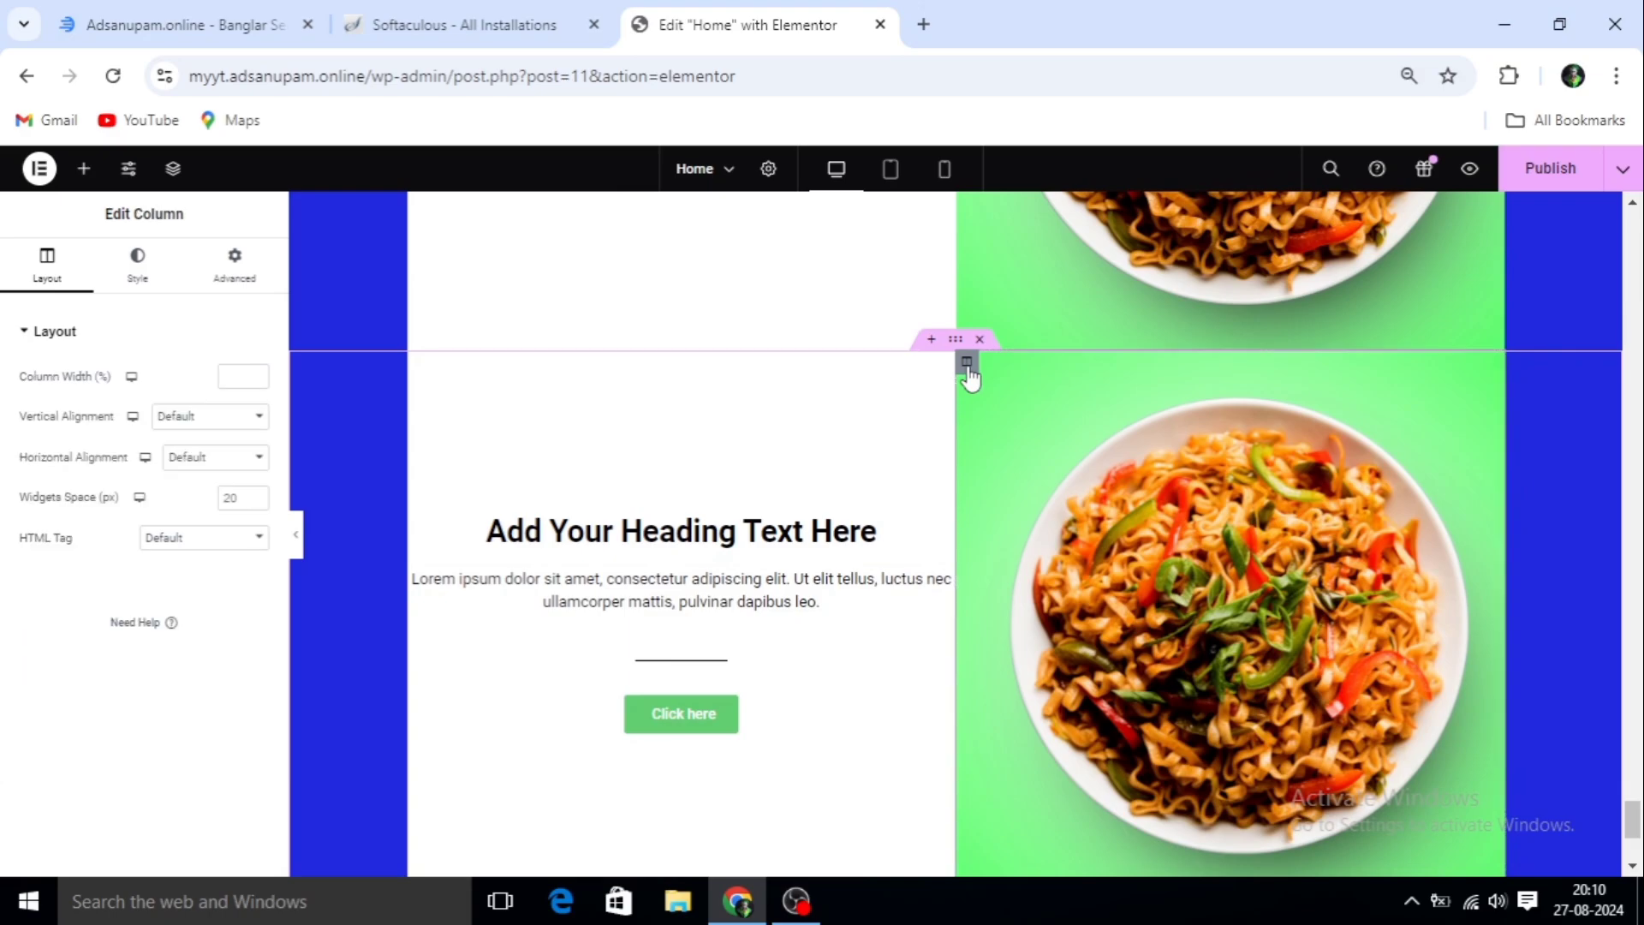
click(150, 281)
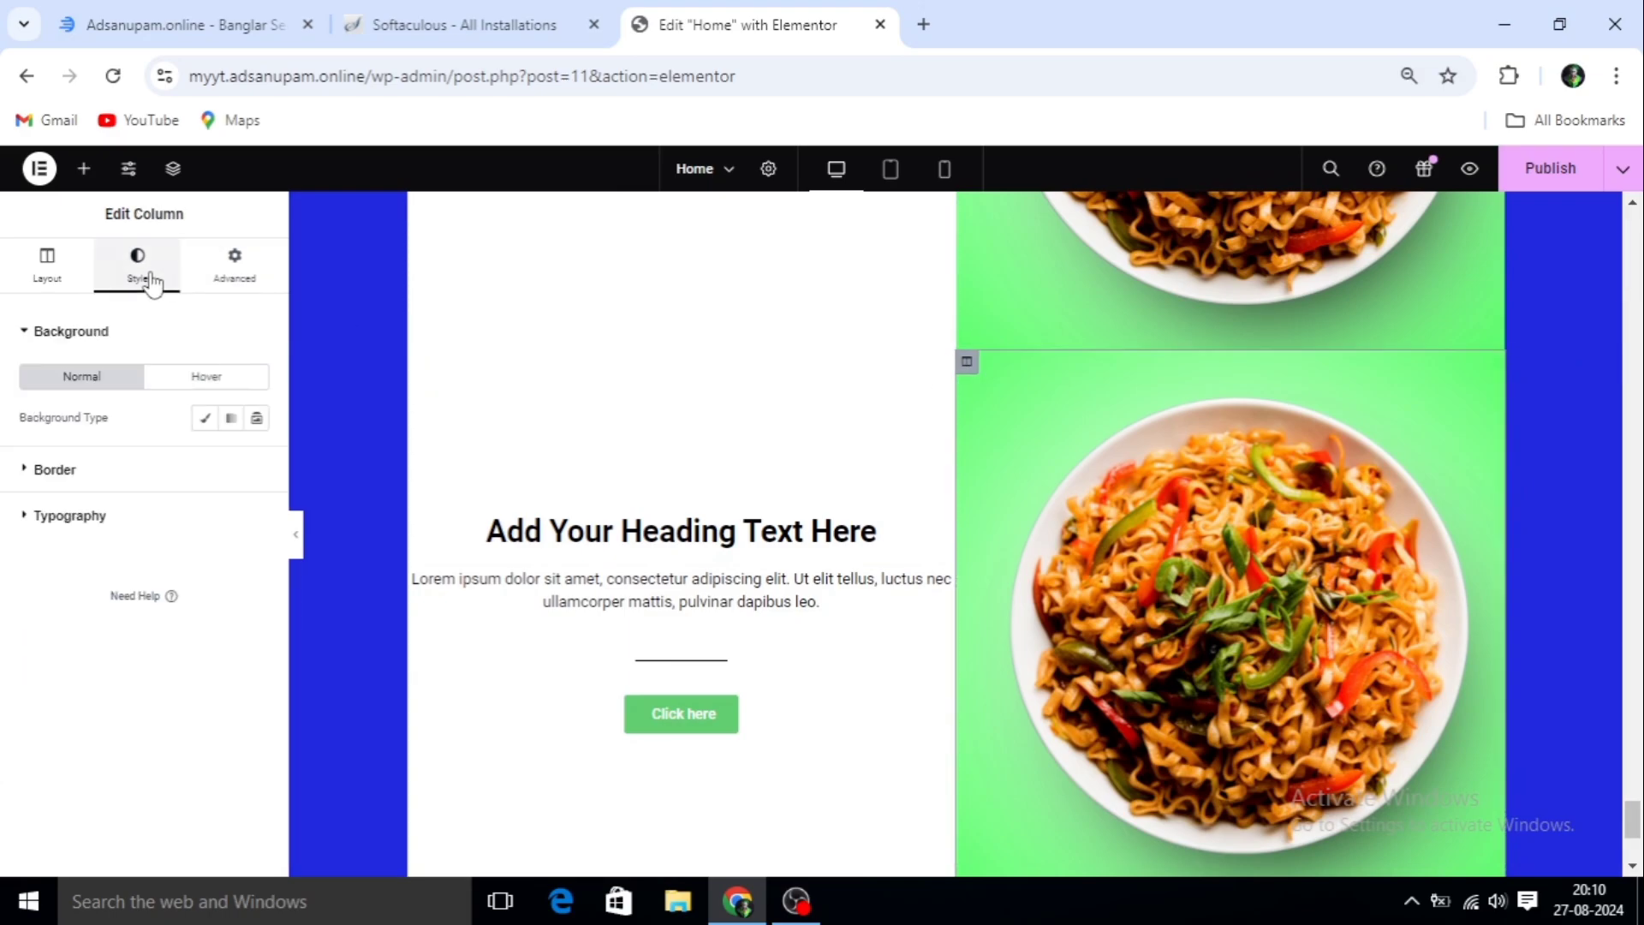
click(257, 418)
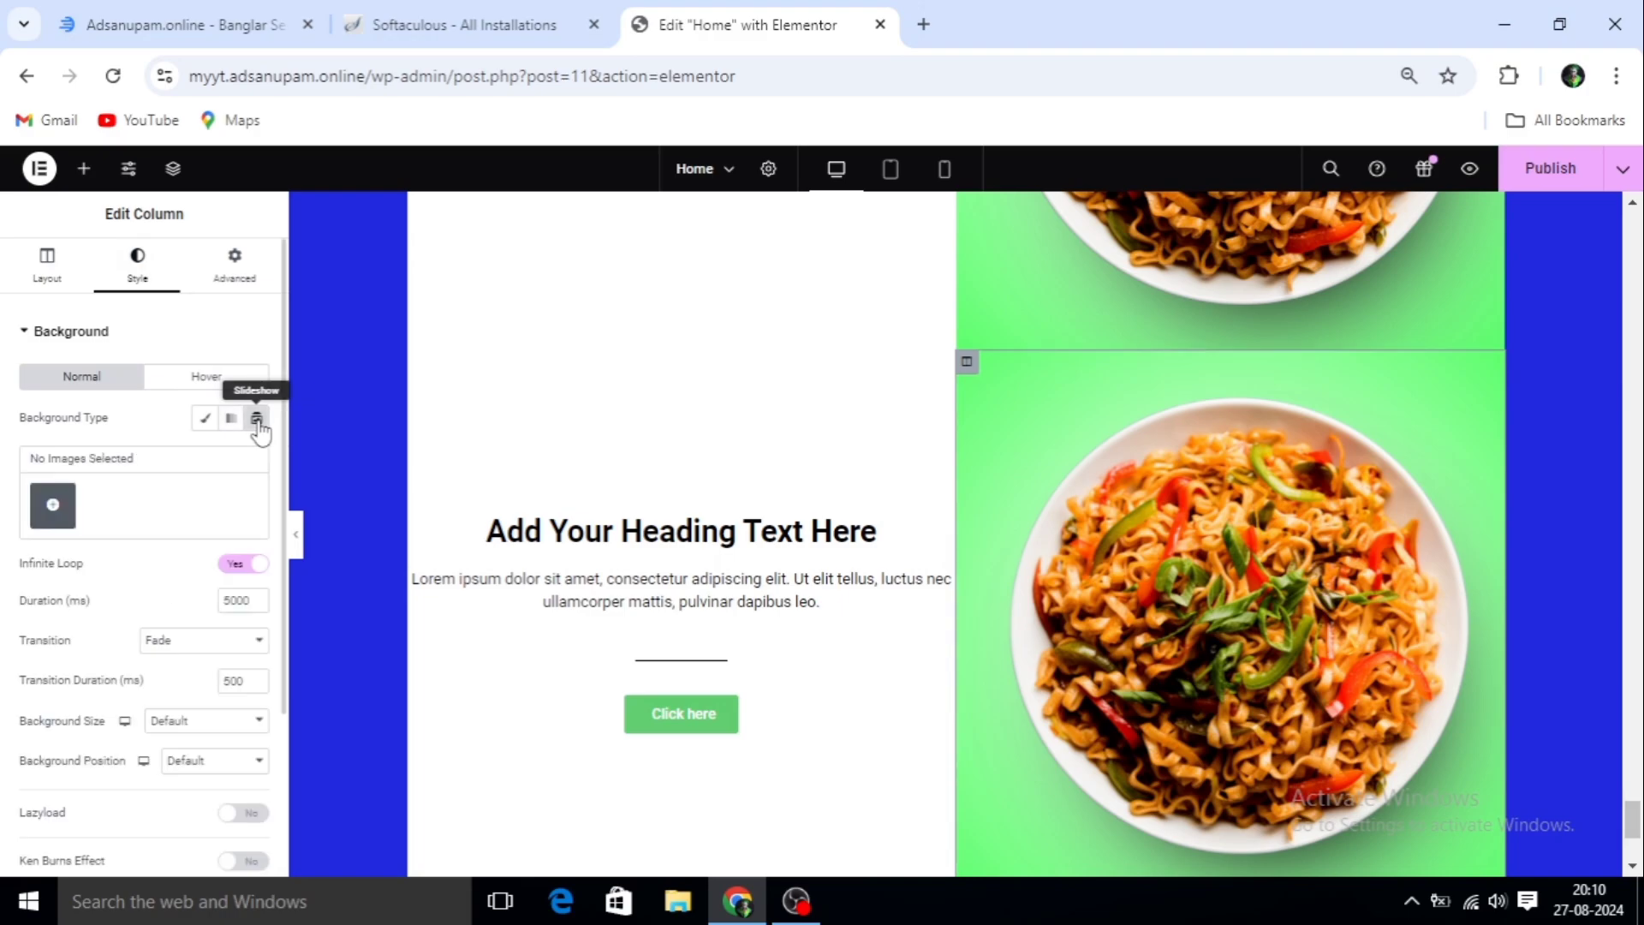
click(51, 512)
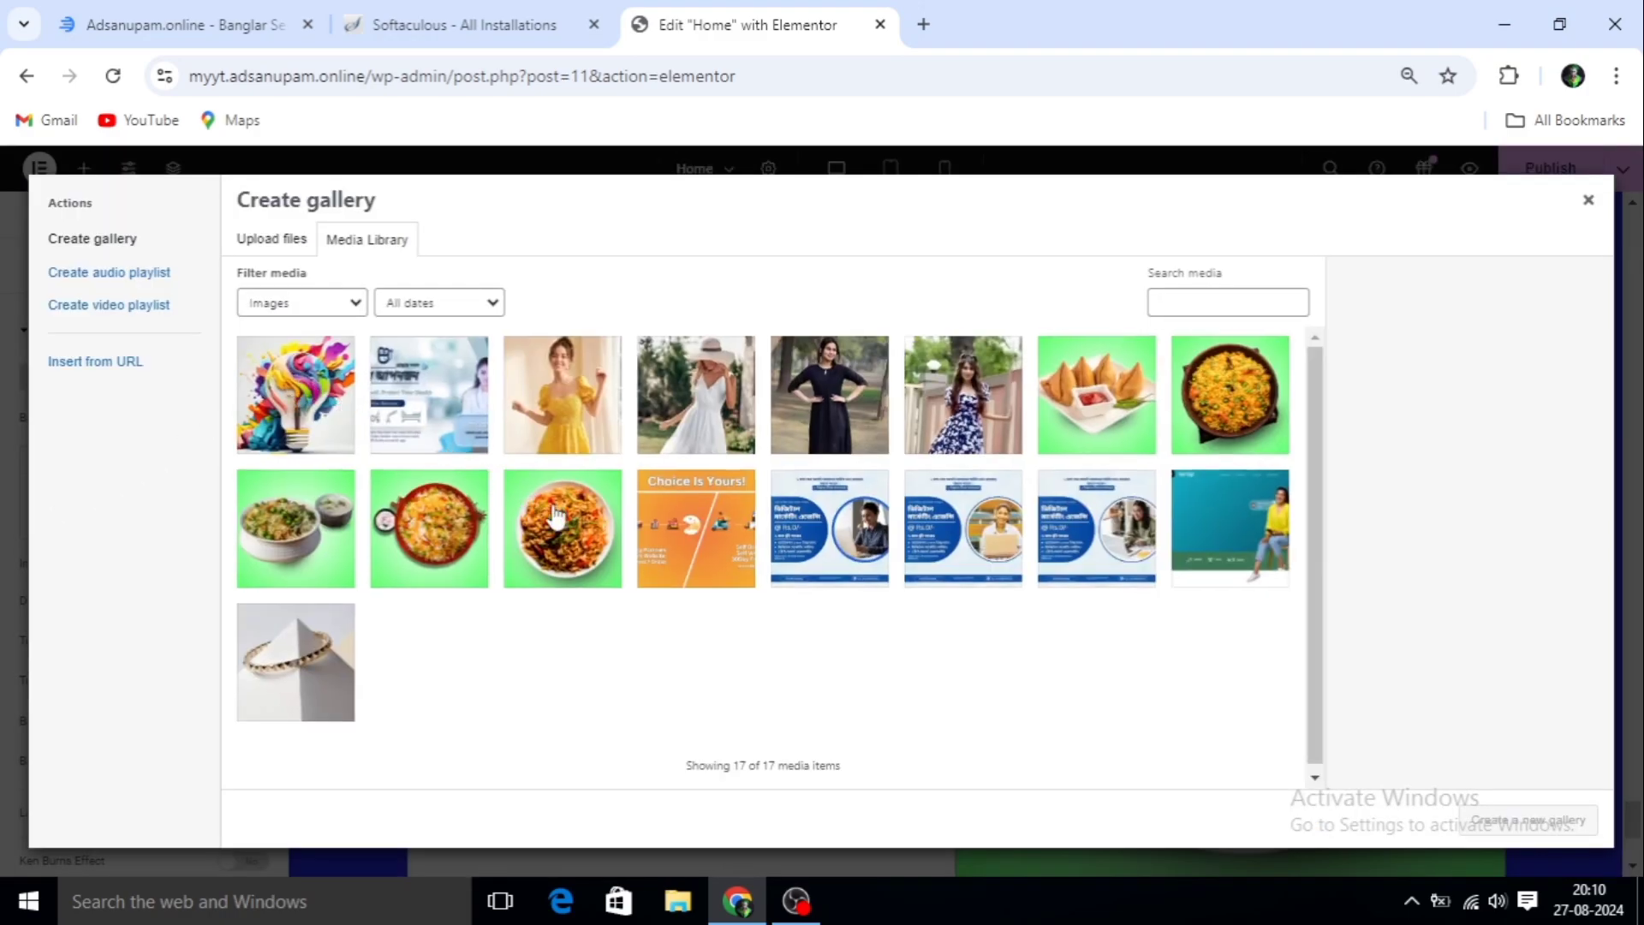
click(557, 522)
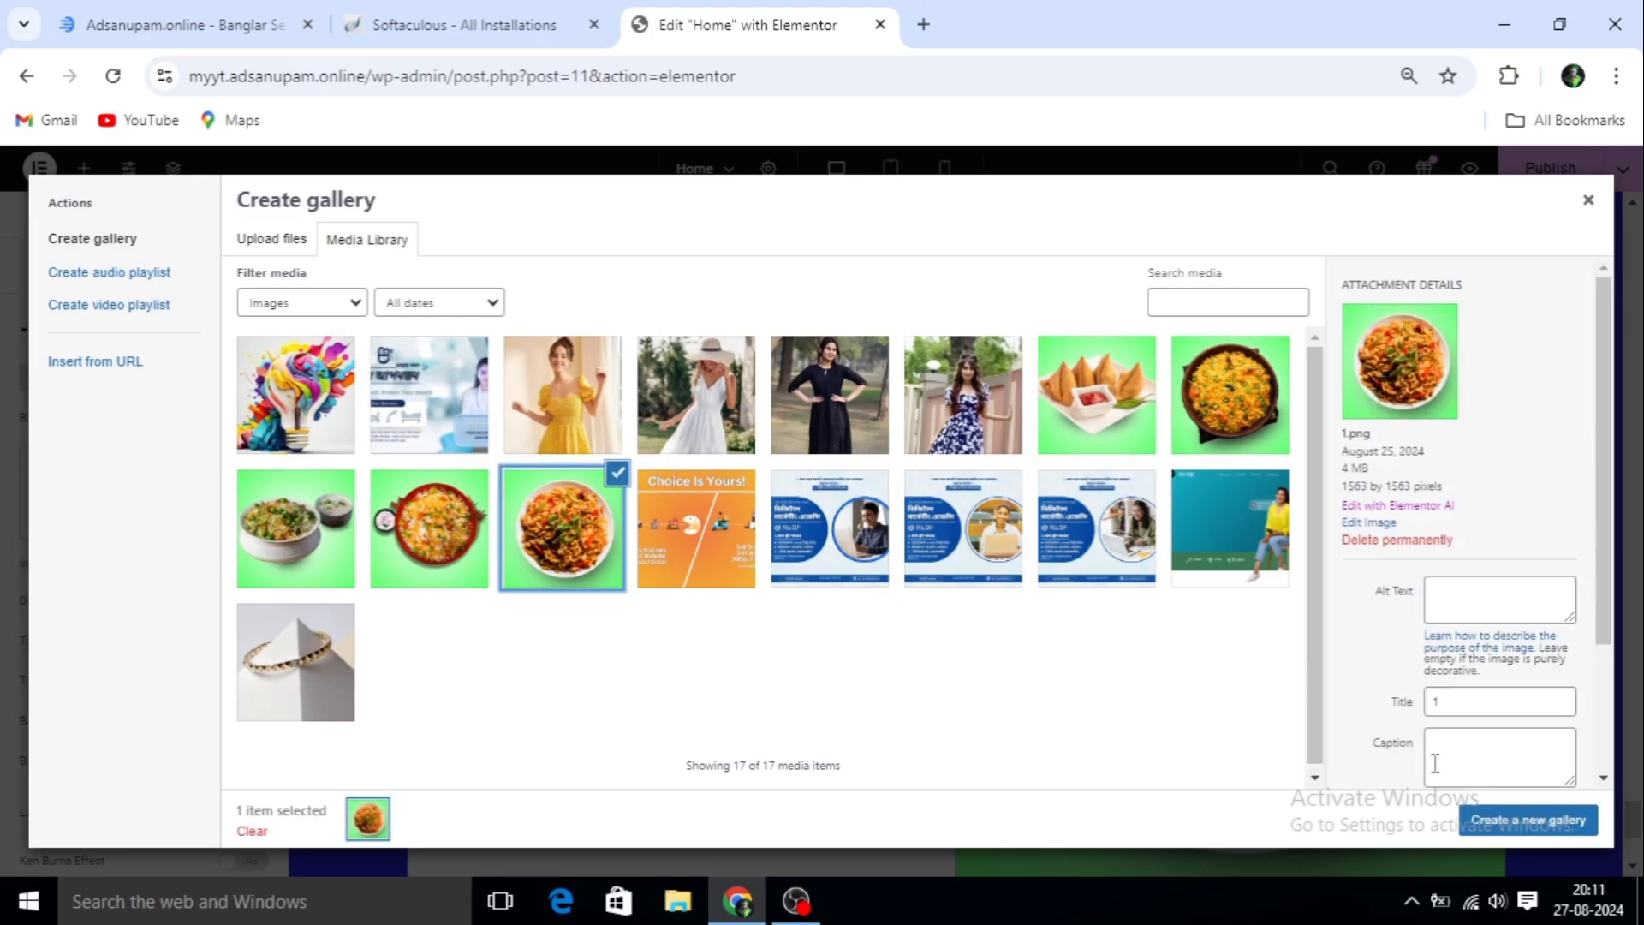
click(1500, 820)
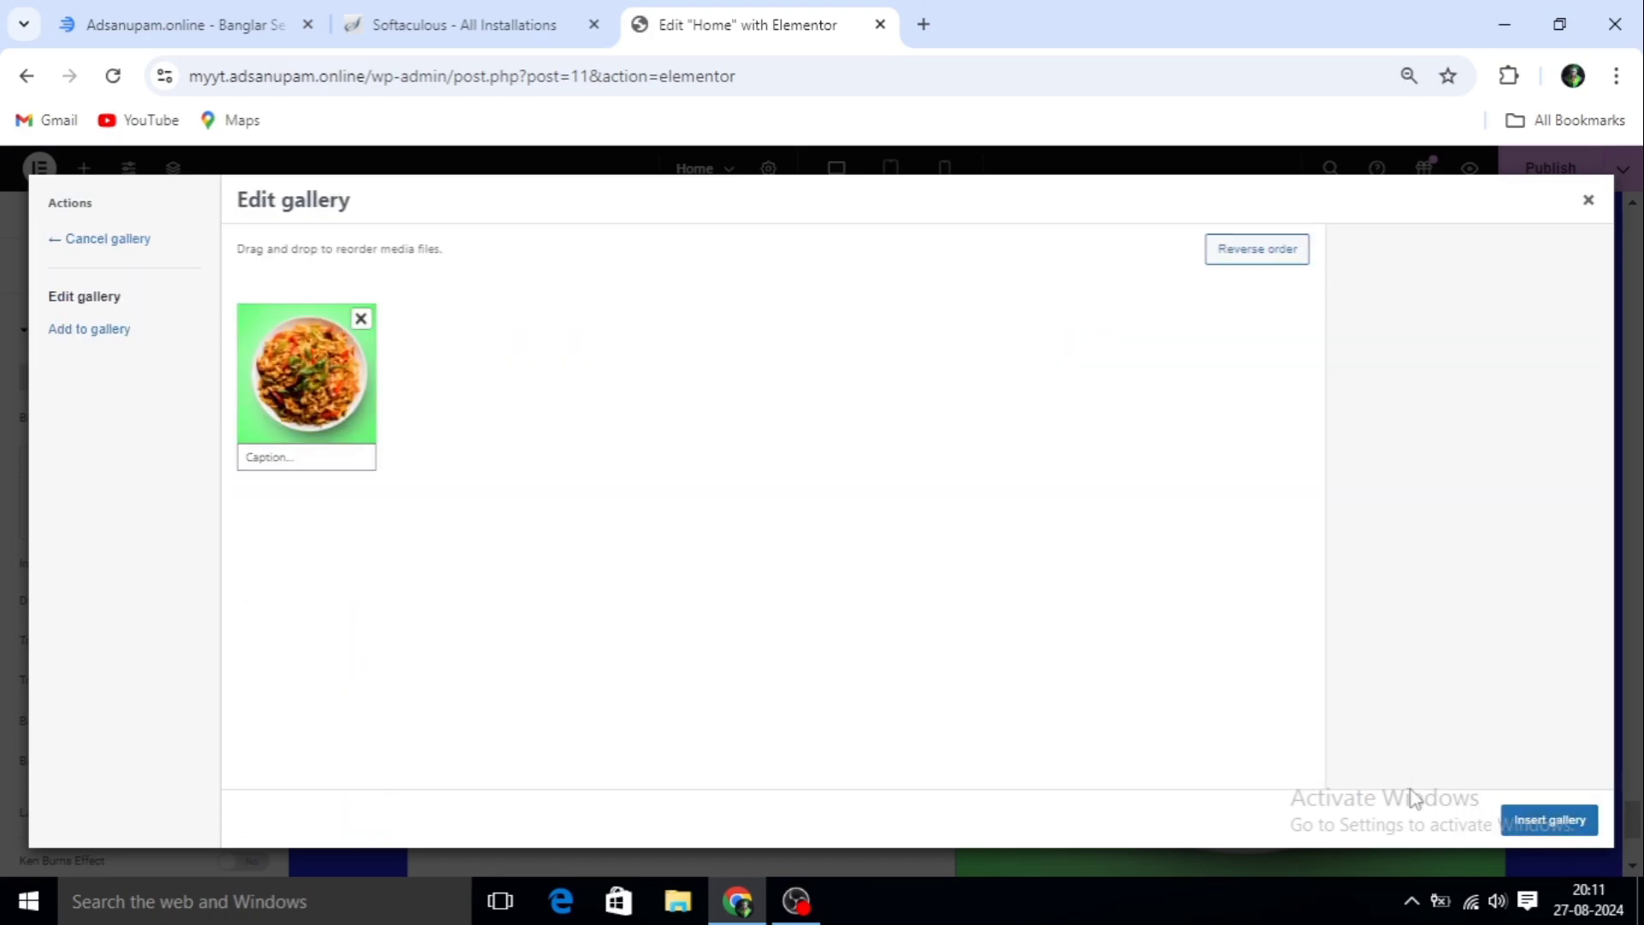
click(1552, 822)
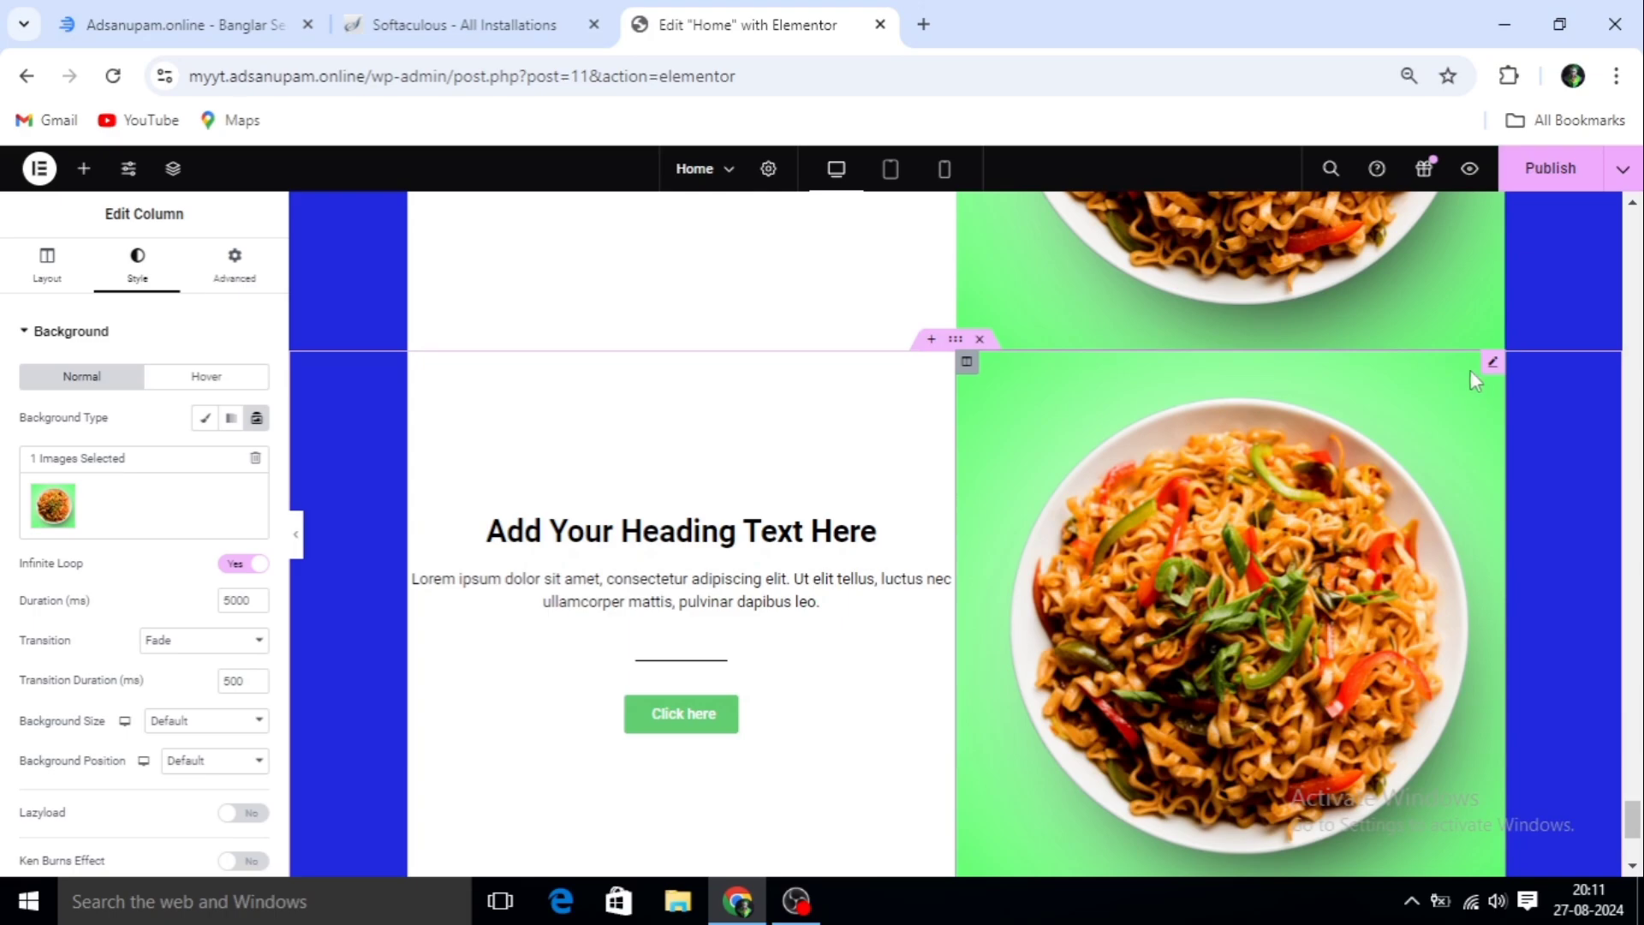
Delete the duplicated section's noodle image widget and move its button and lorem ipsum paragraph into that column, paragraph above the button
right_click(1493, 362)
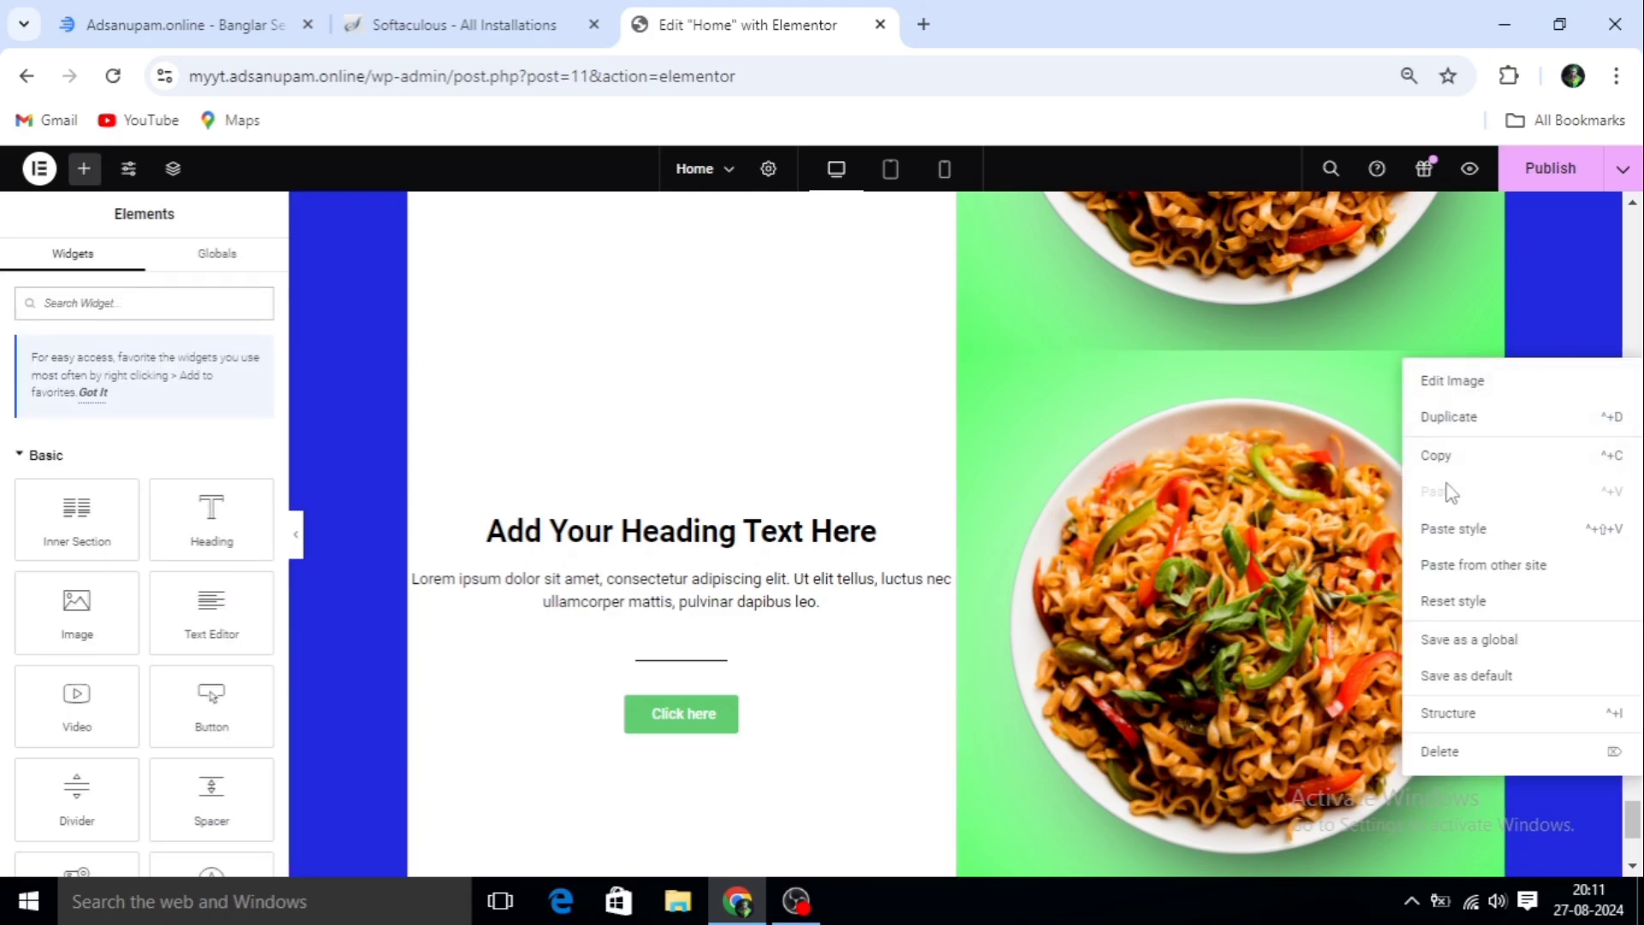
click(1437, 754)
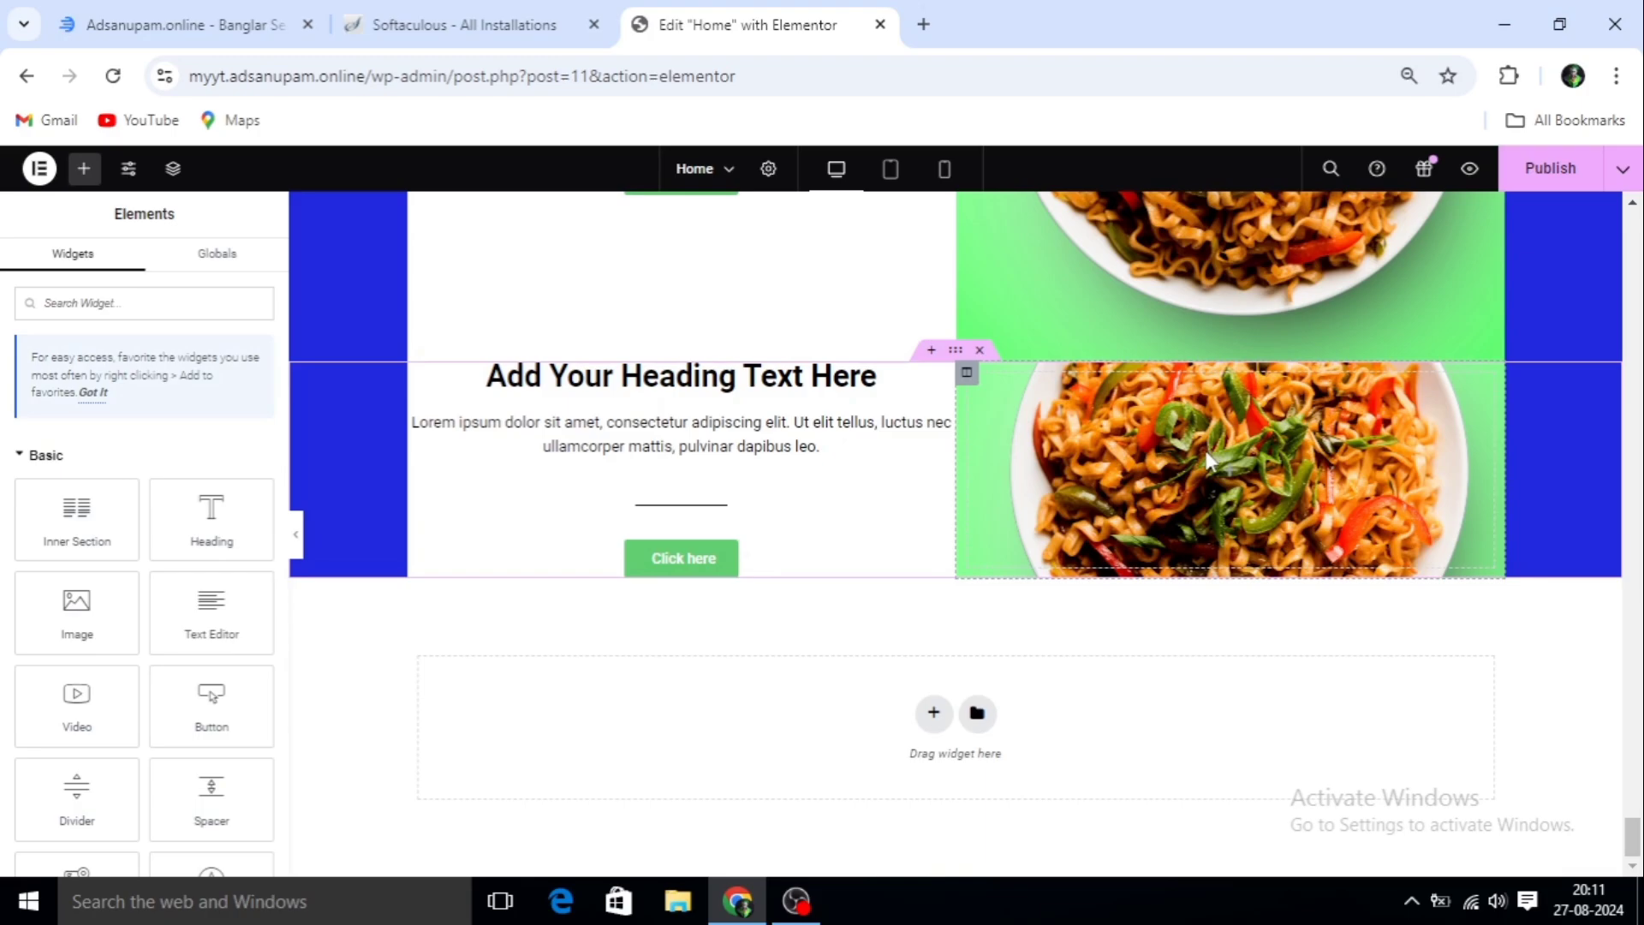
scroll(976, 582, up, 1)
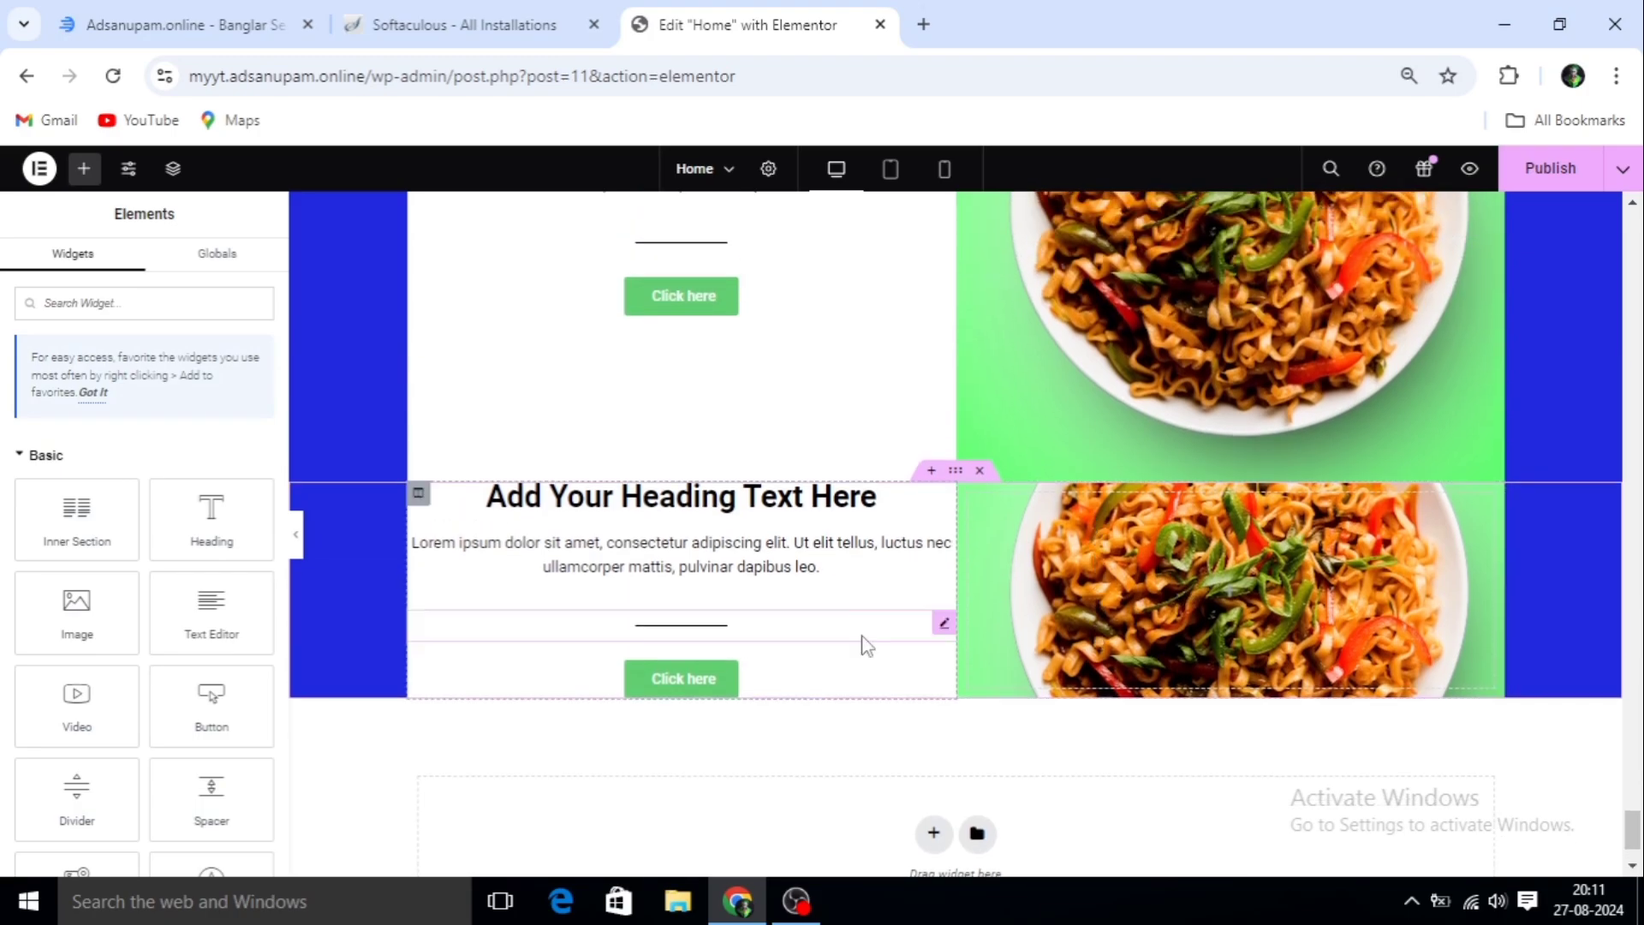
click(681, 683)
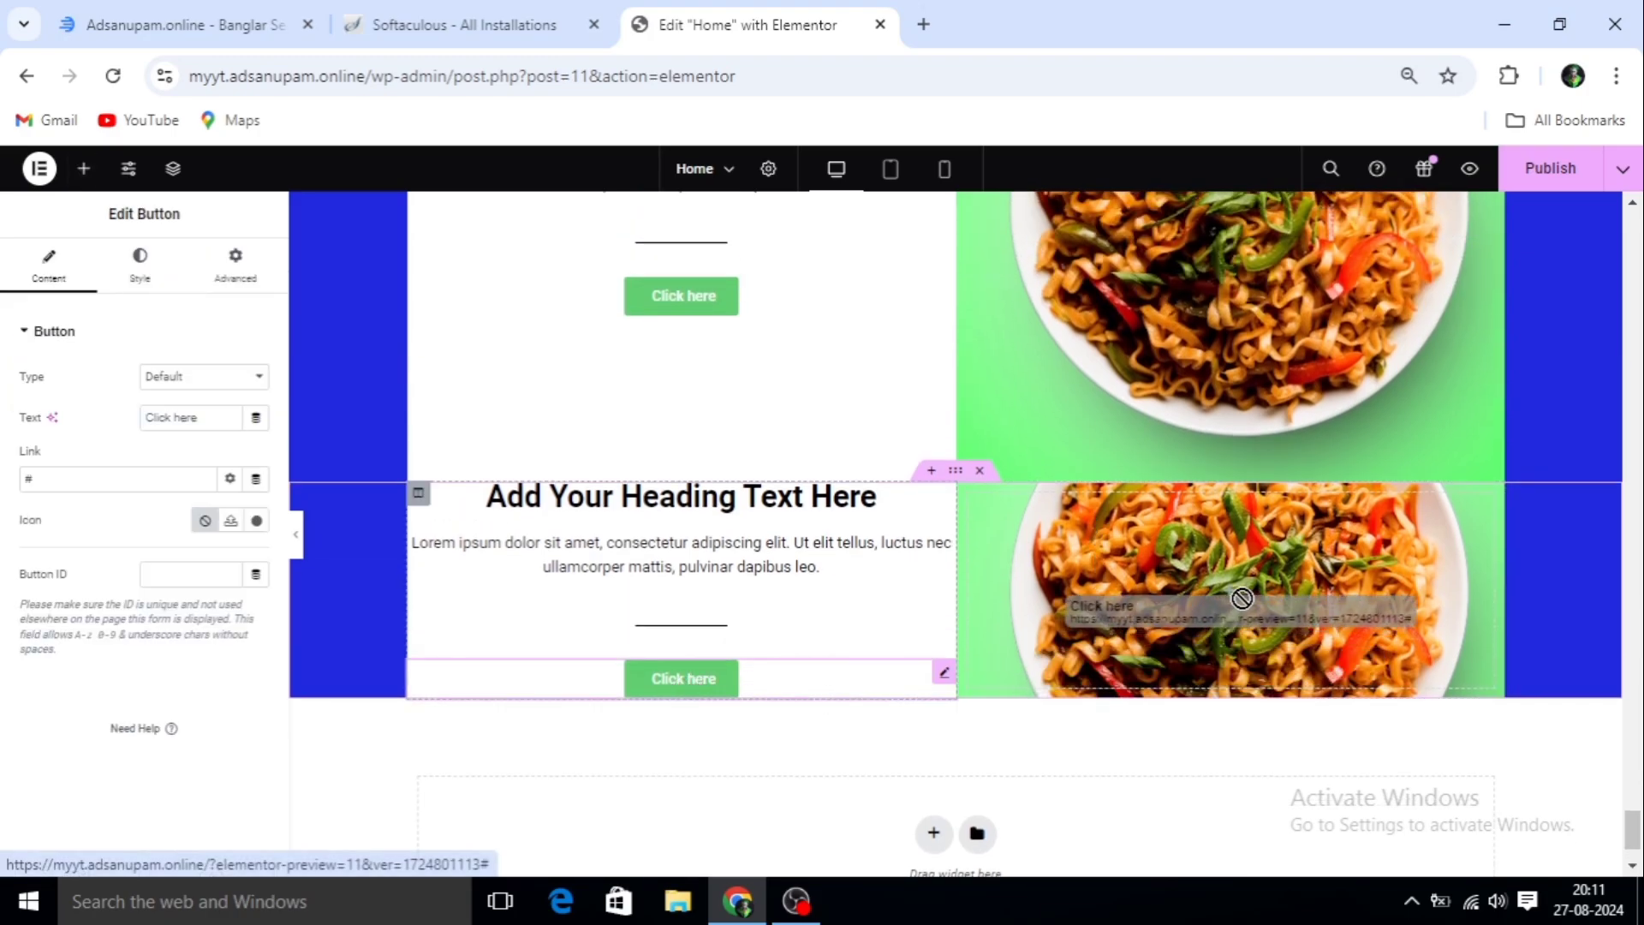
drag(943, 672, 1290, 593)
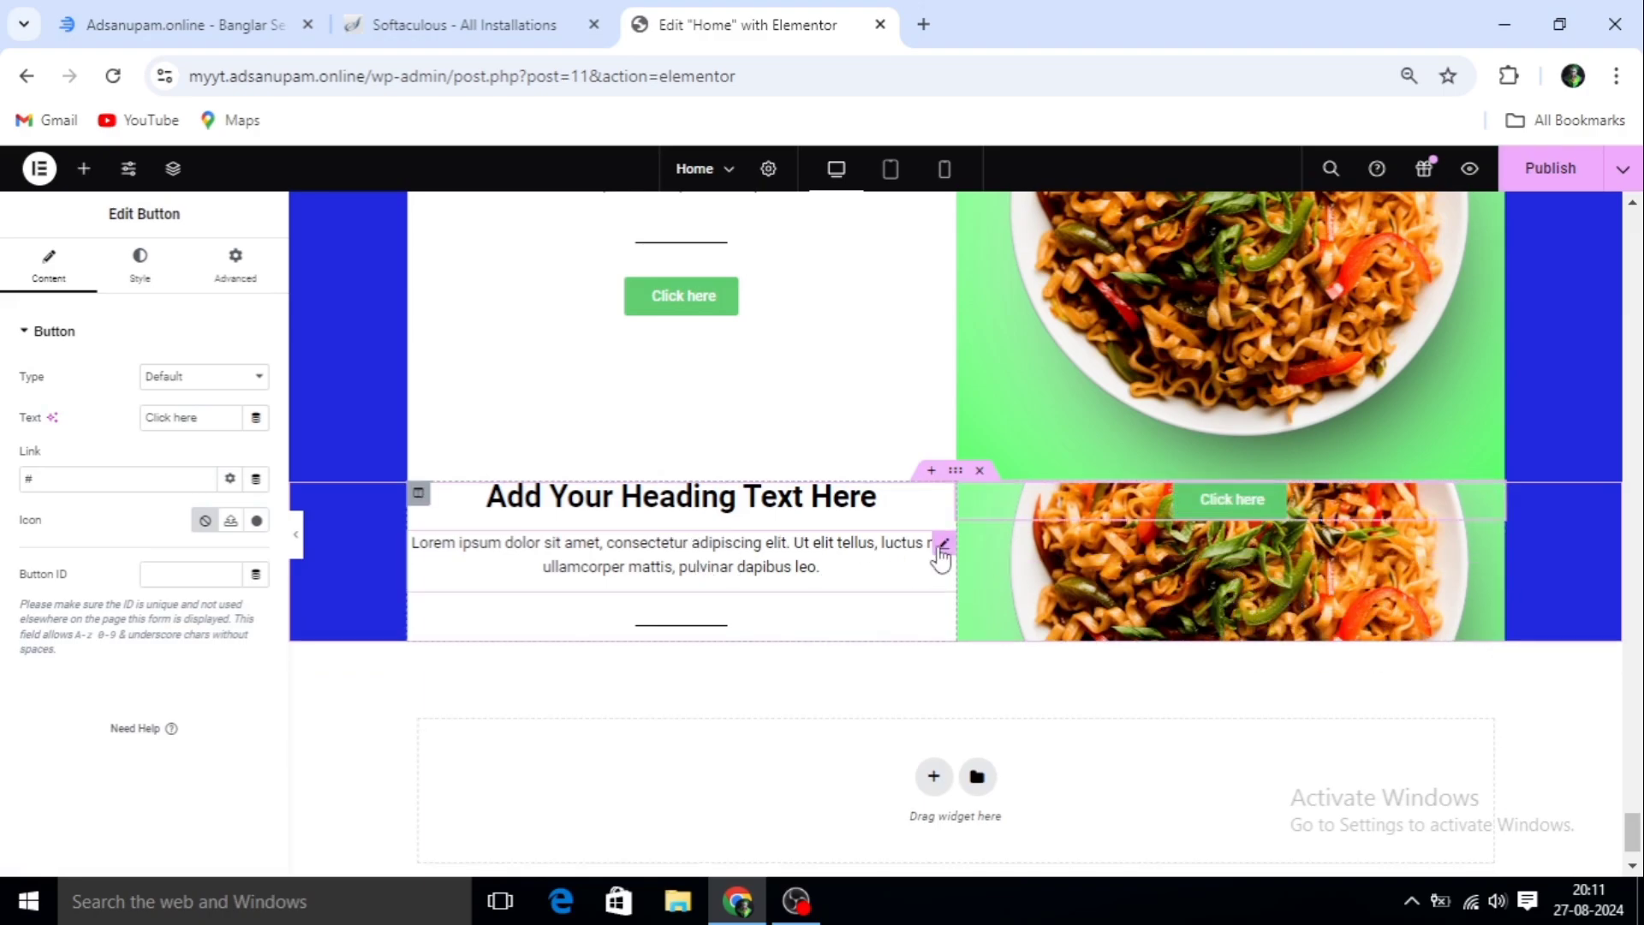
drag(944, 543, 1230, 467)
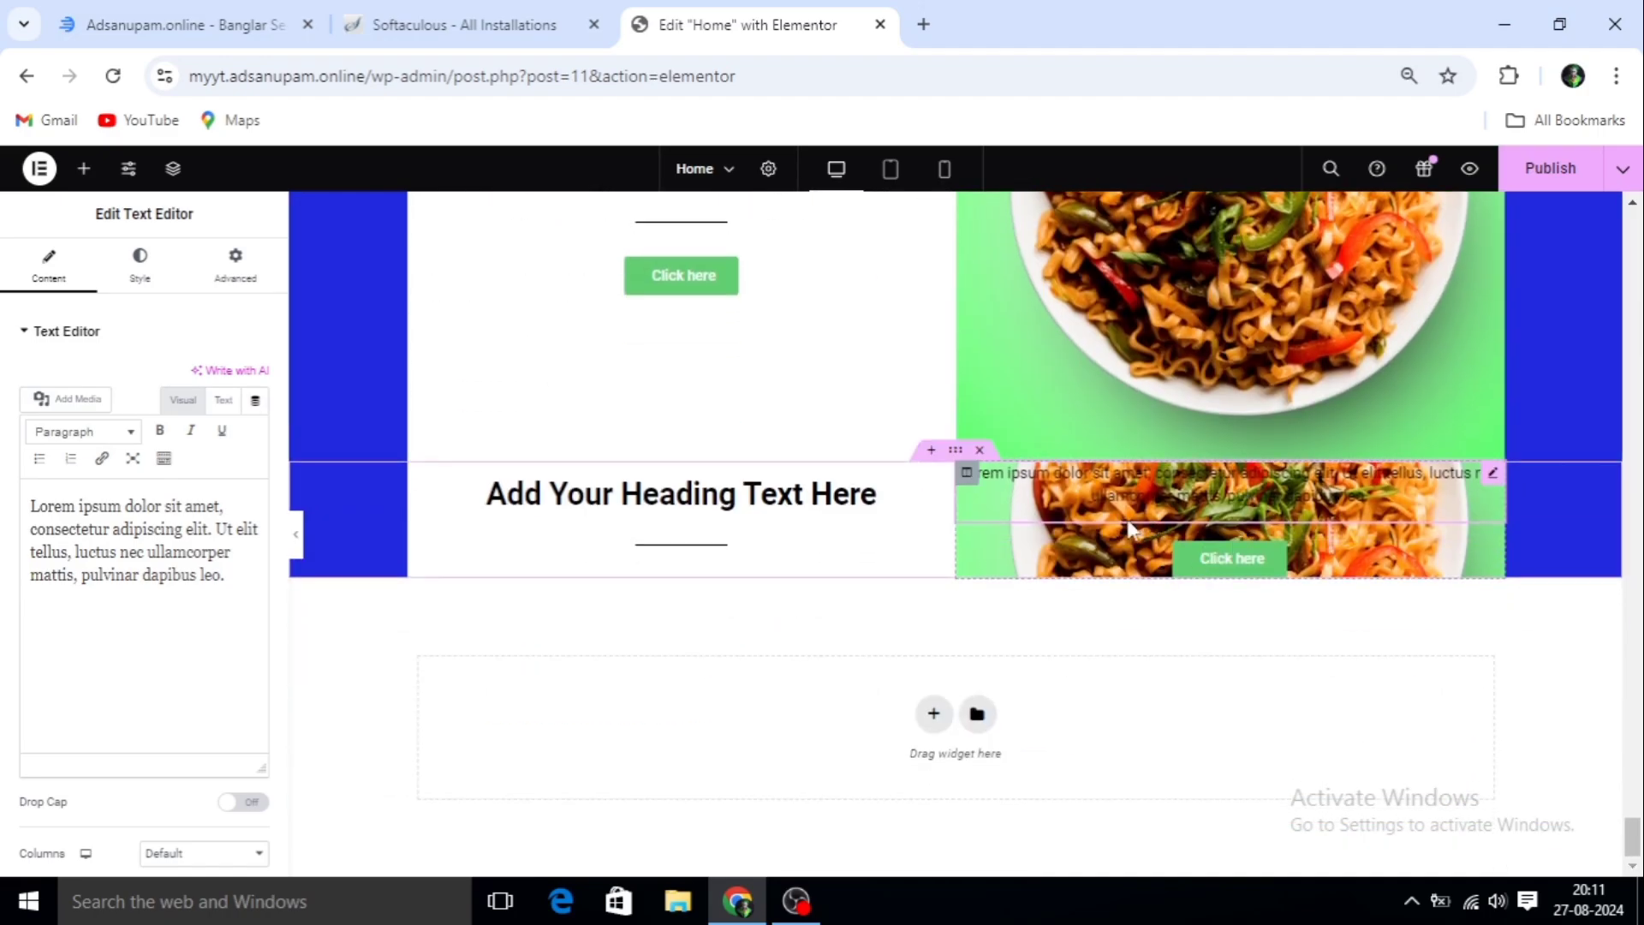
Unlink the noodle background column's padding values and set them to 200 px top and 100 px bottom, with 0 on the sides
click(967, 476)
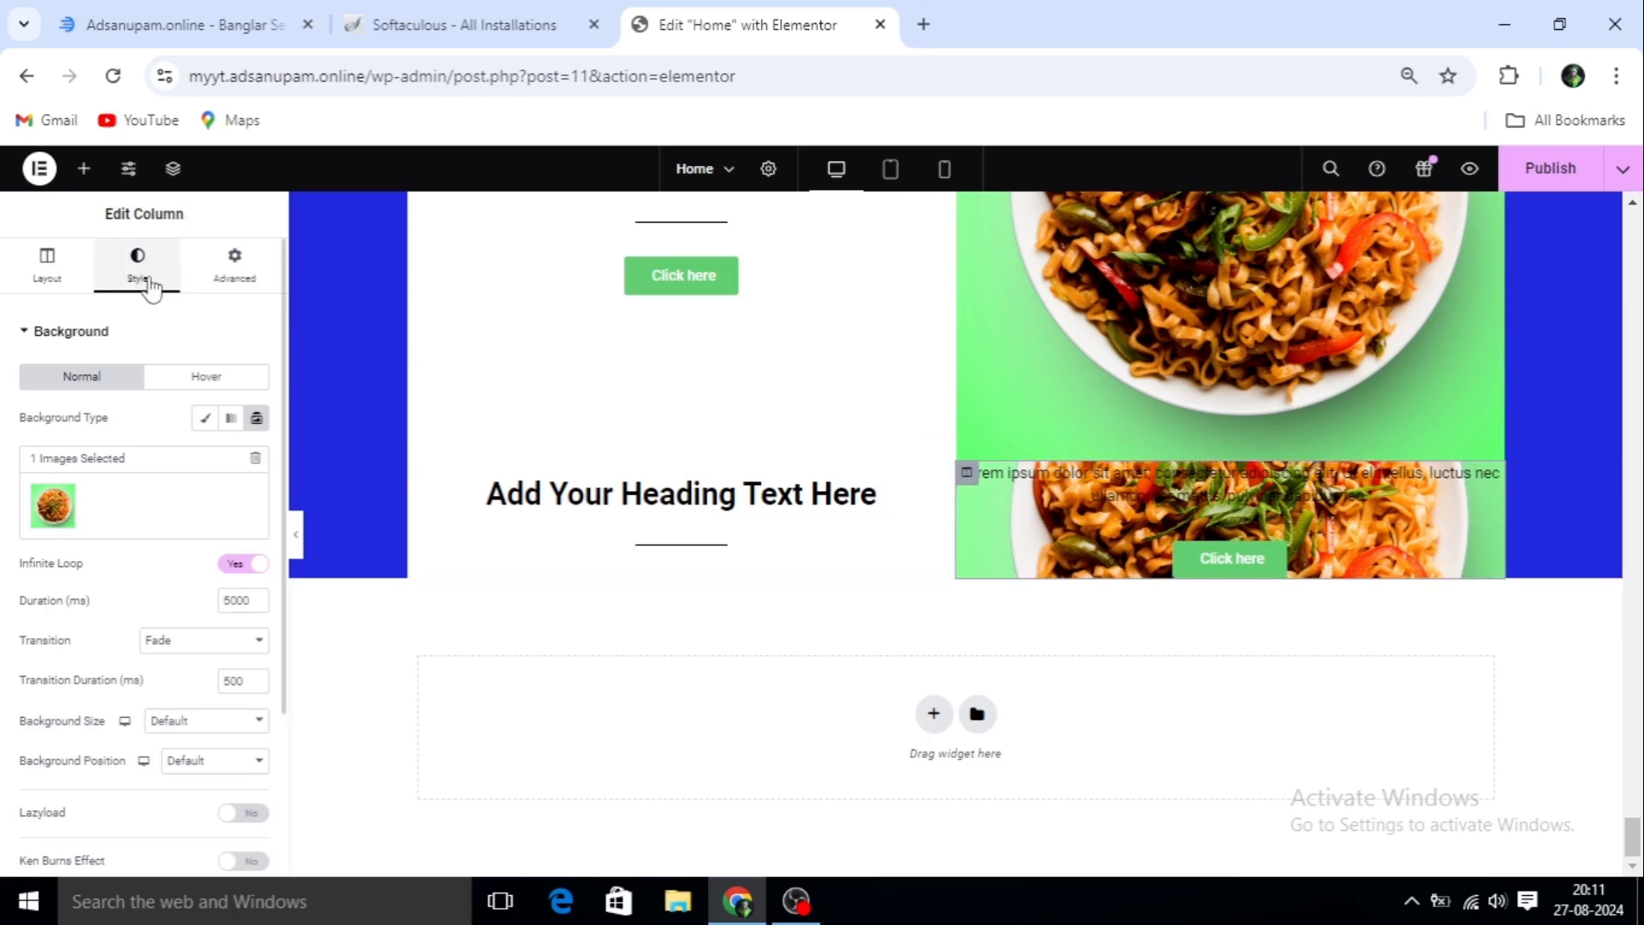
click(249, 286)
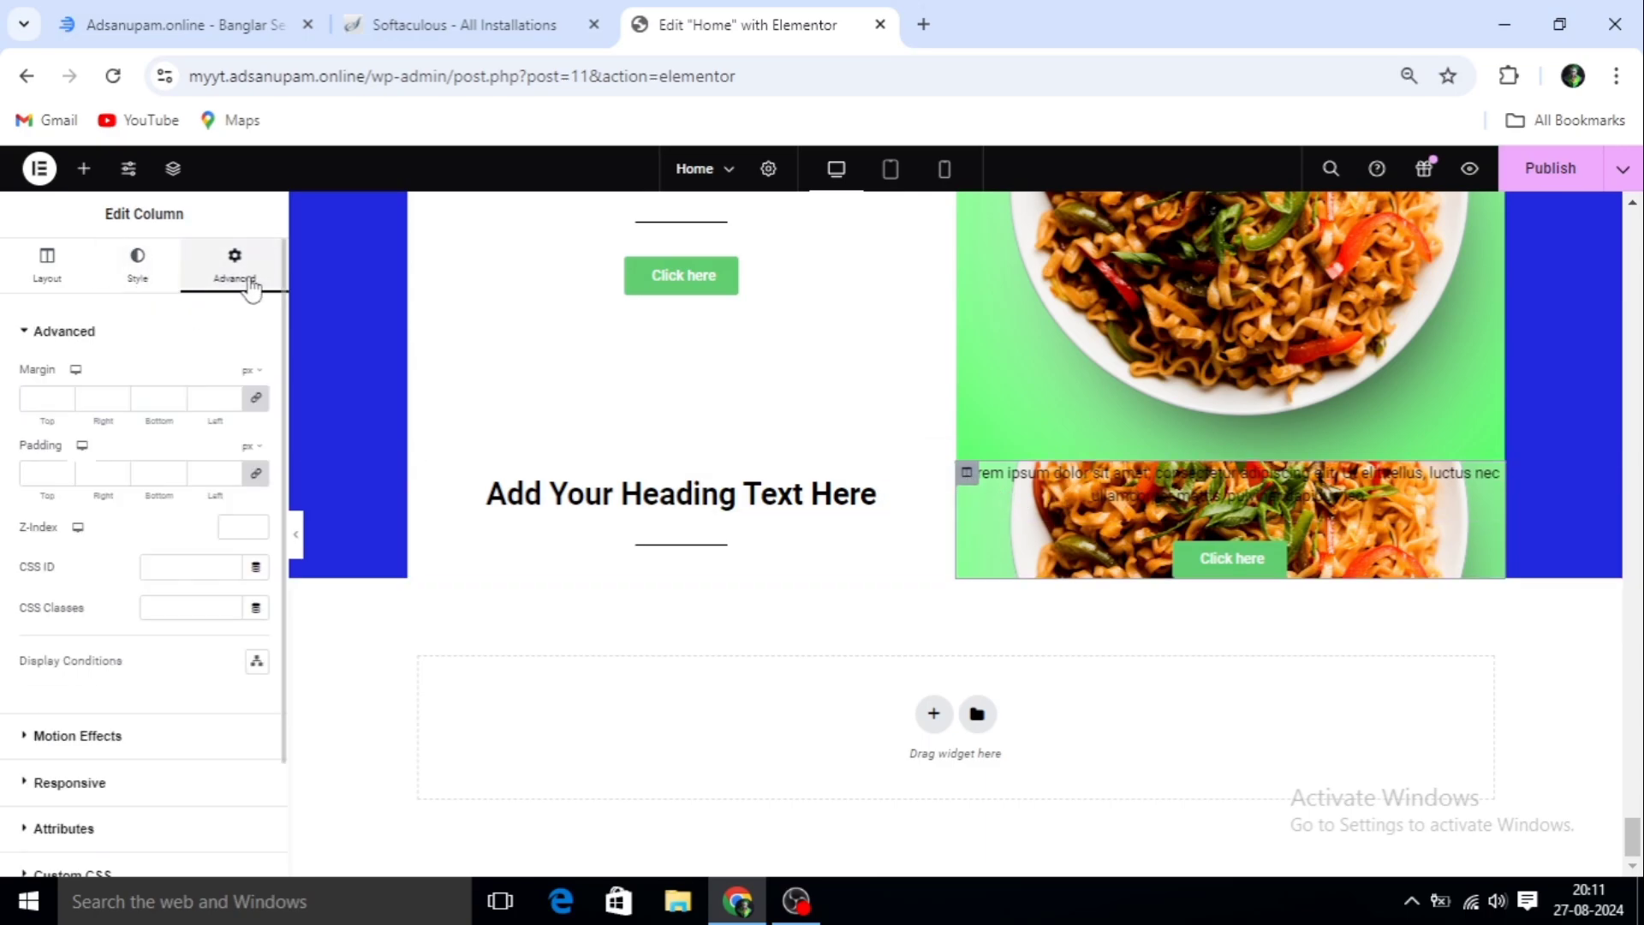
click(43, 470)
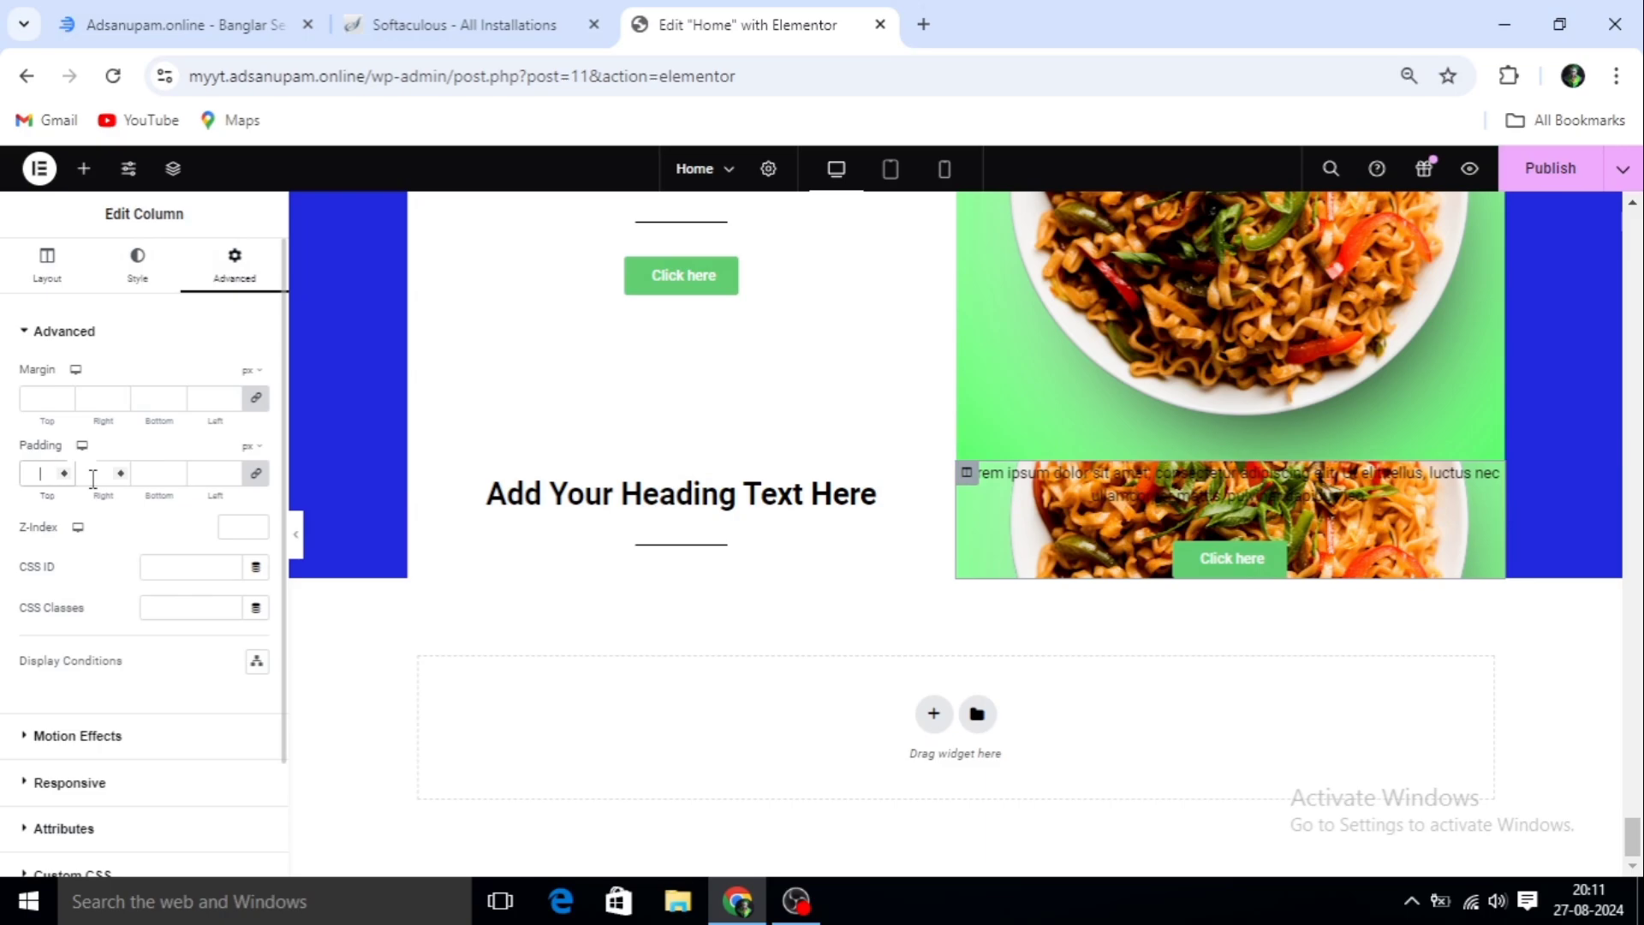
text(2)
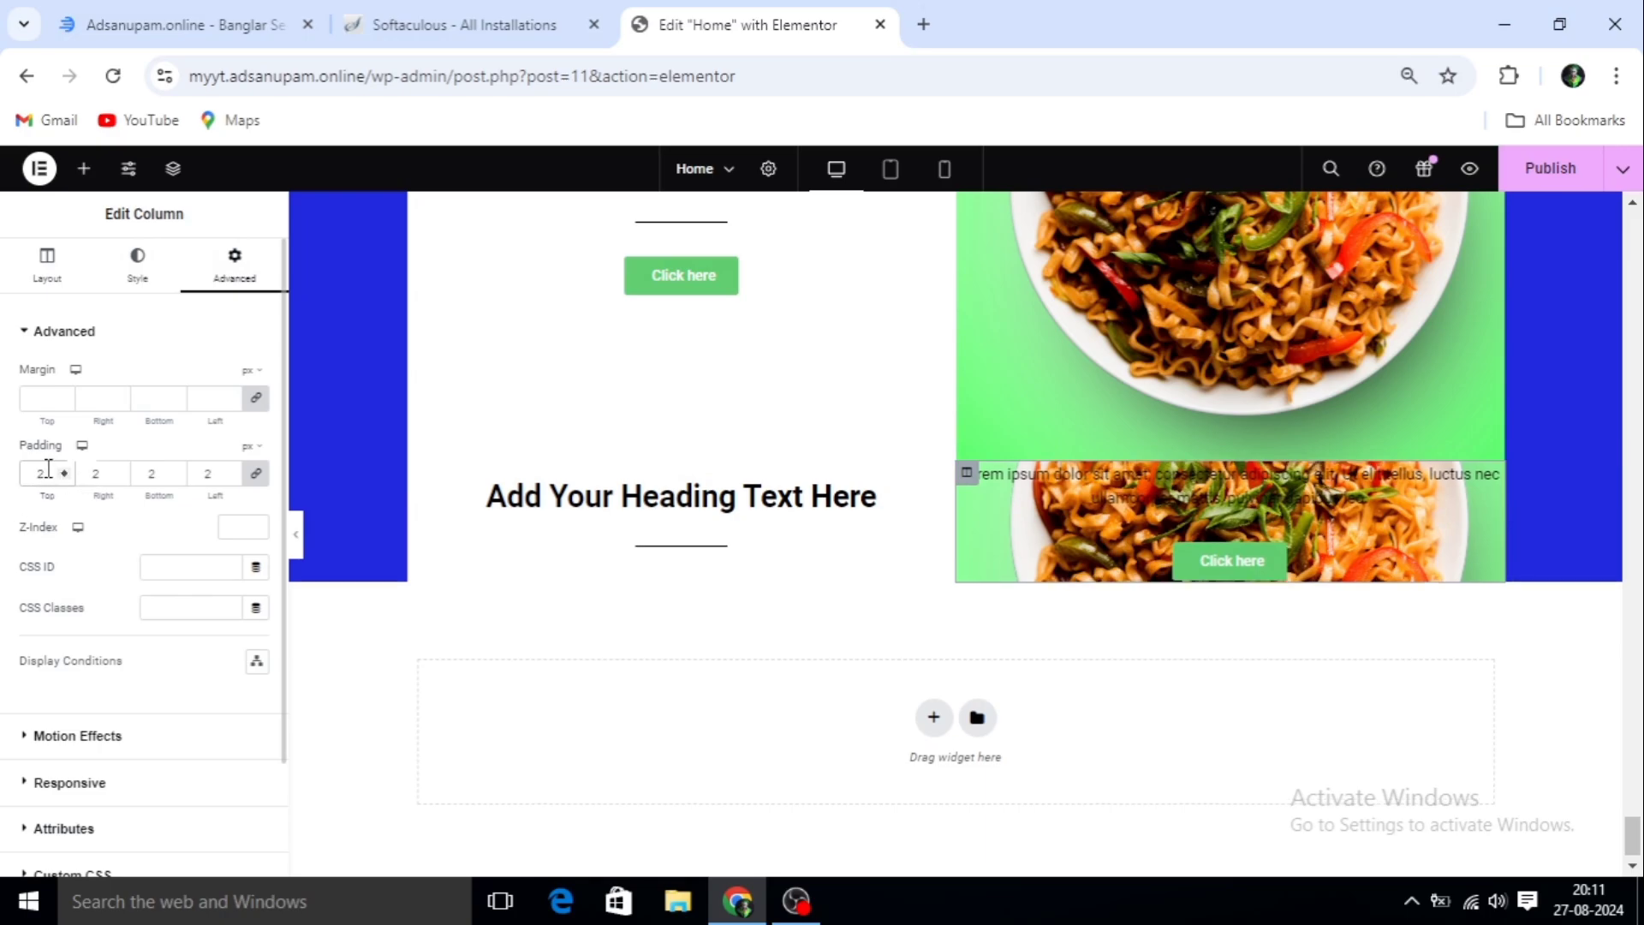
key(BackSpace)
click(257, 479)
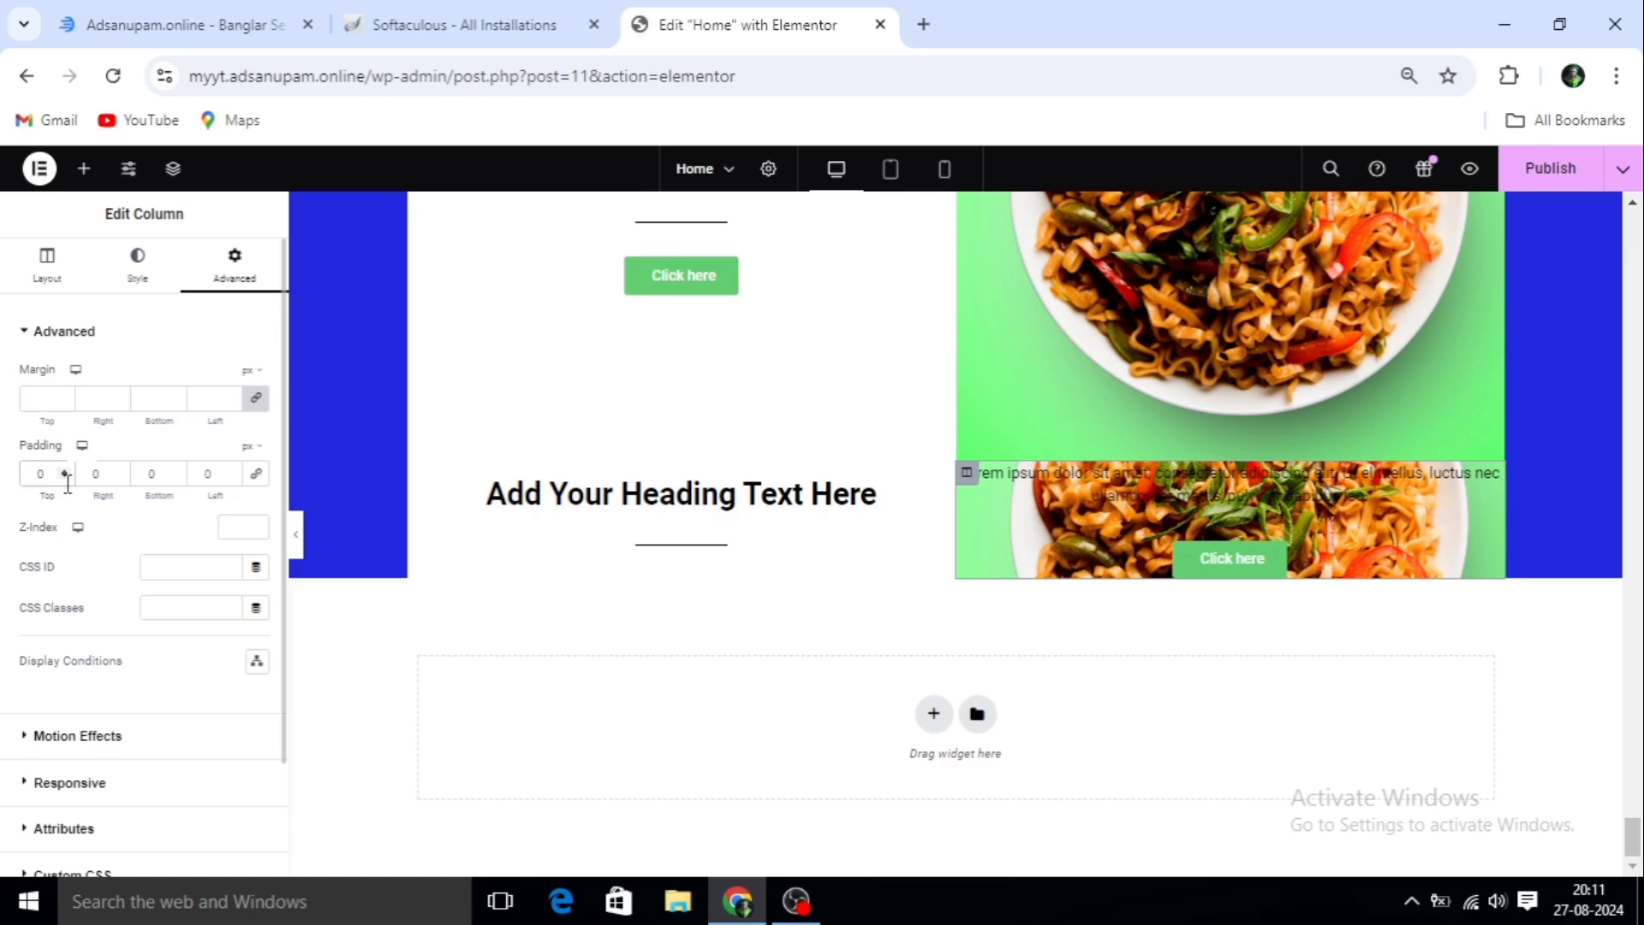
text(200)
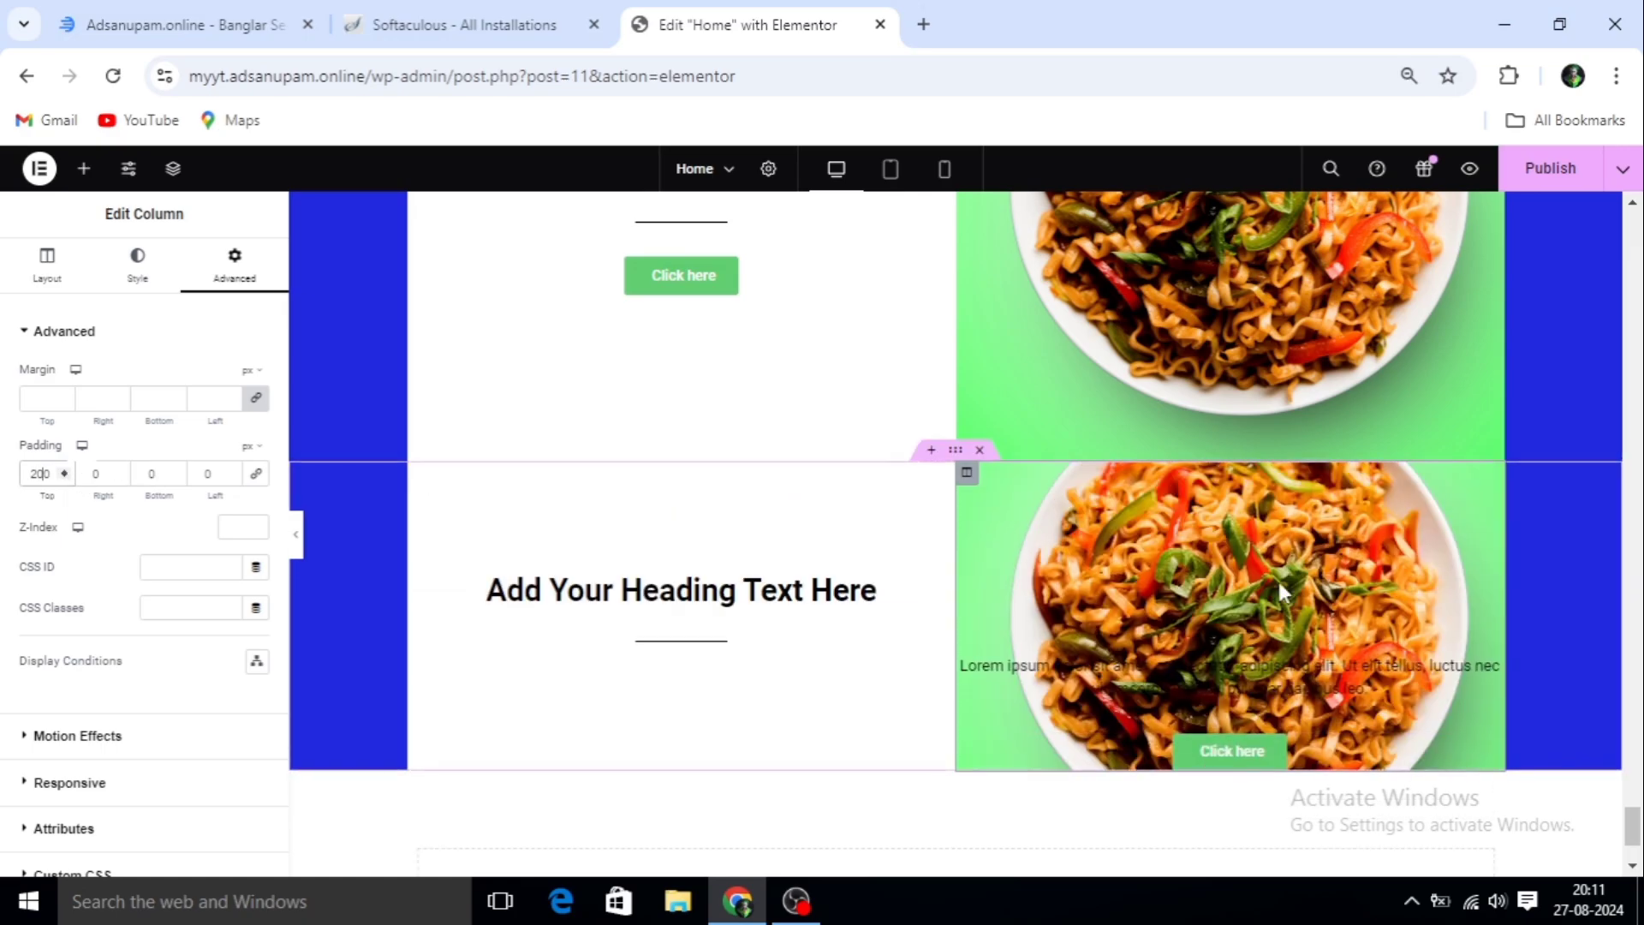
scroll(1282, 589, down, 2)
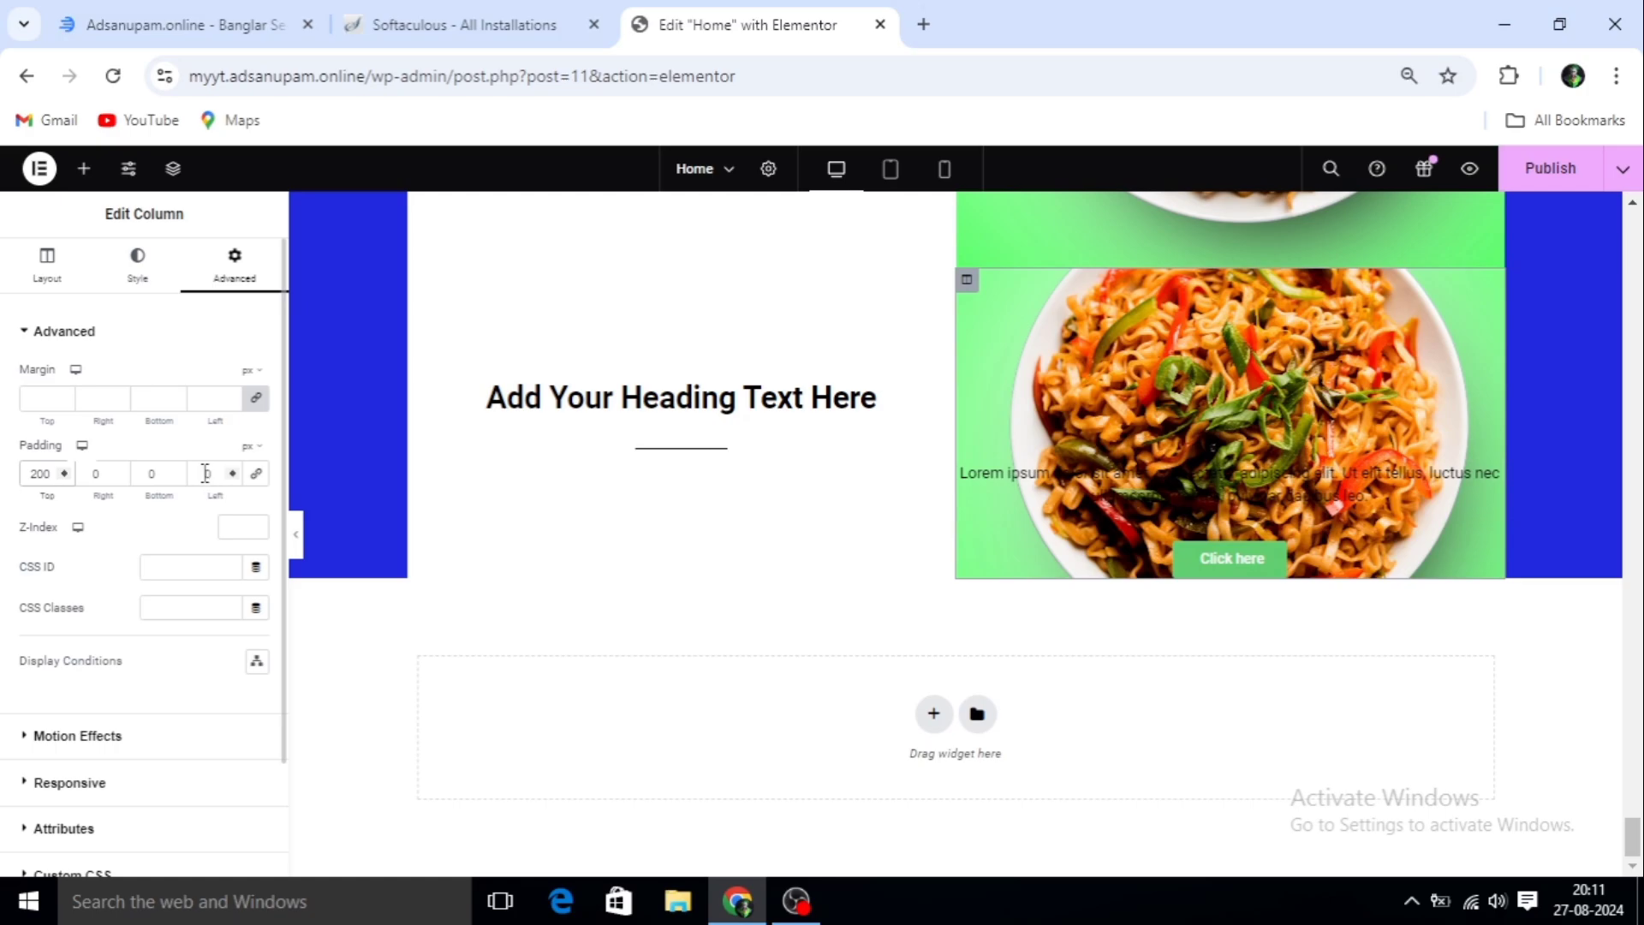
click(143, 474)
text(100)
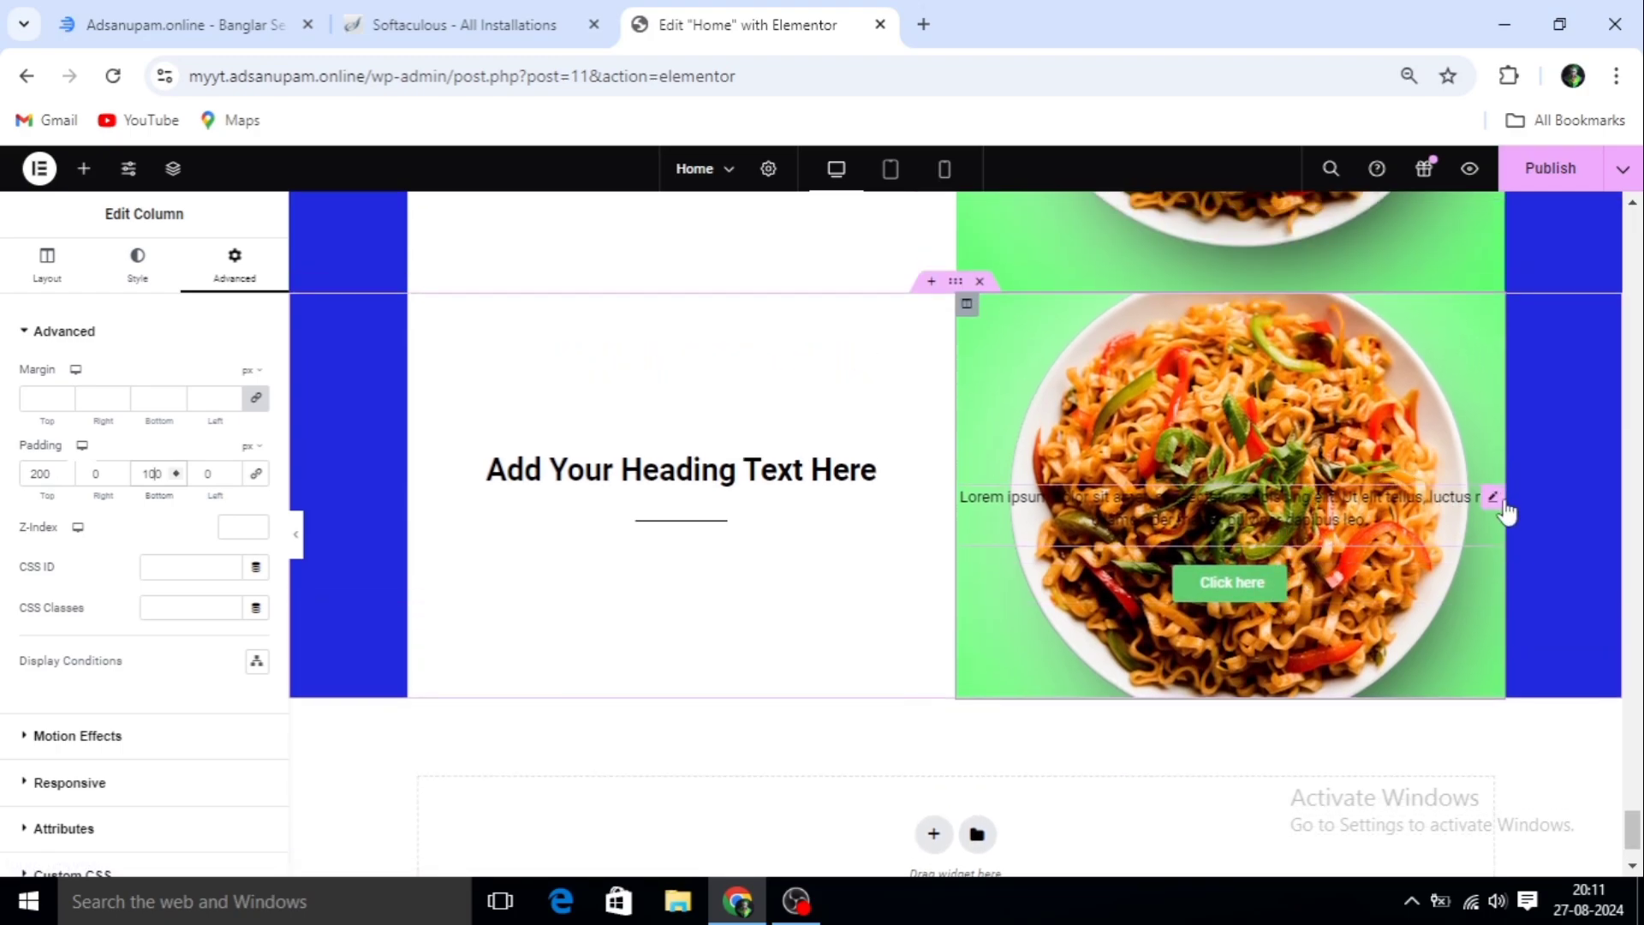
Change the text color of the lorem ipsum paragraph over the noodle background from black to an off-white
click(1496, 499)
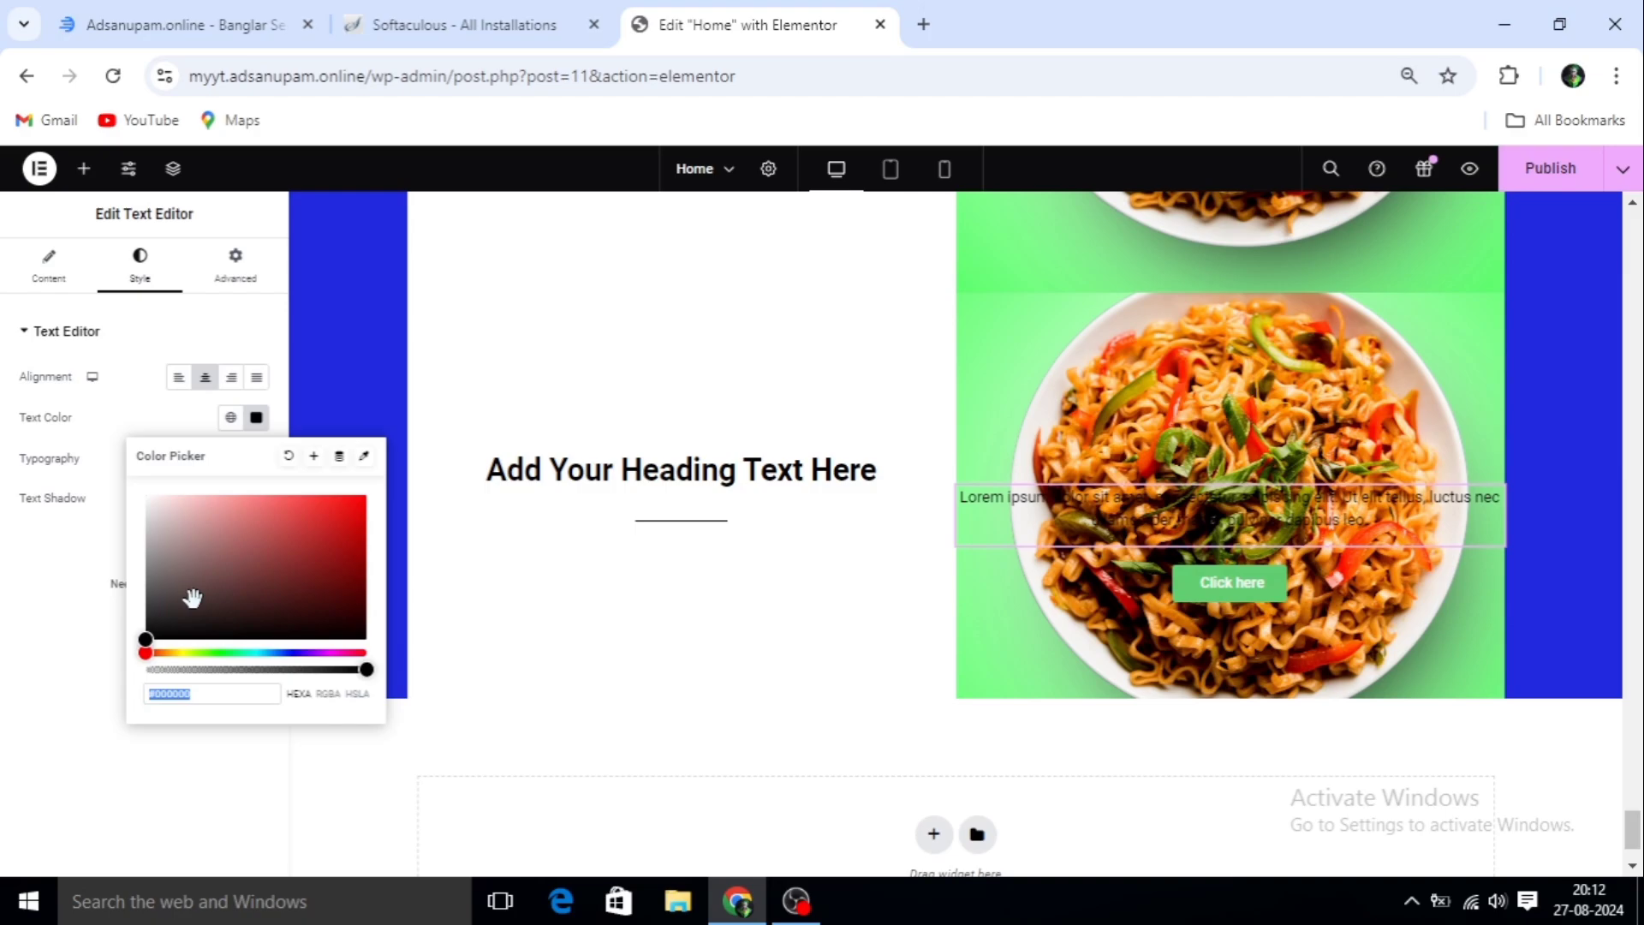
drag(193, 598, 144, 487)
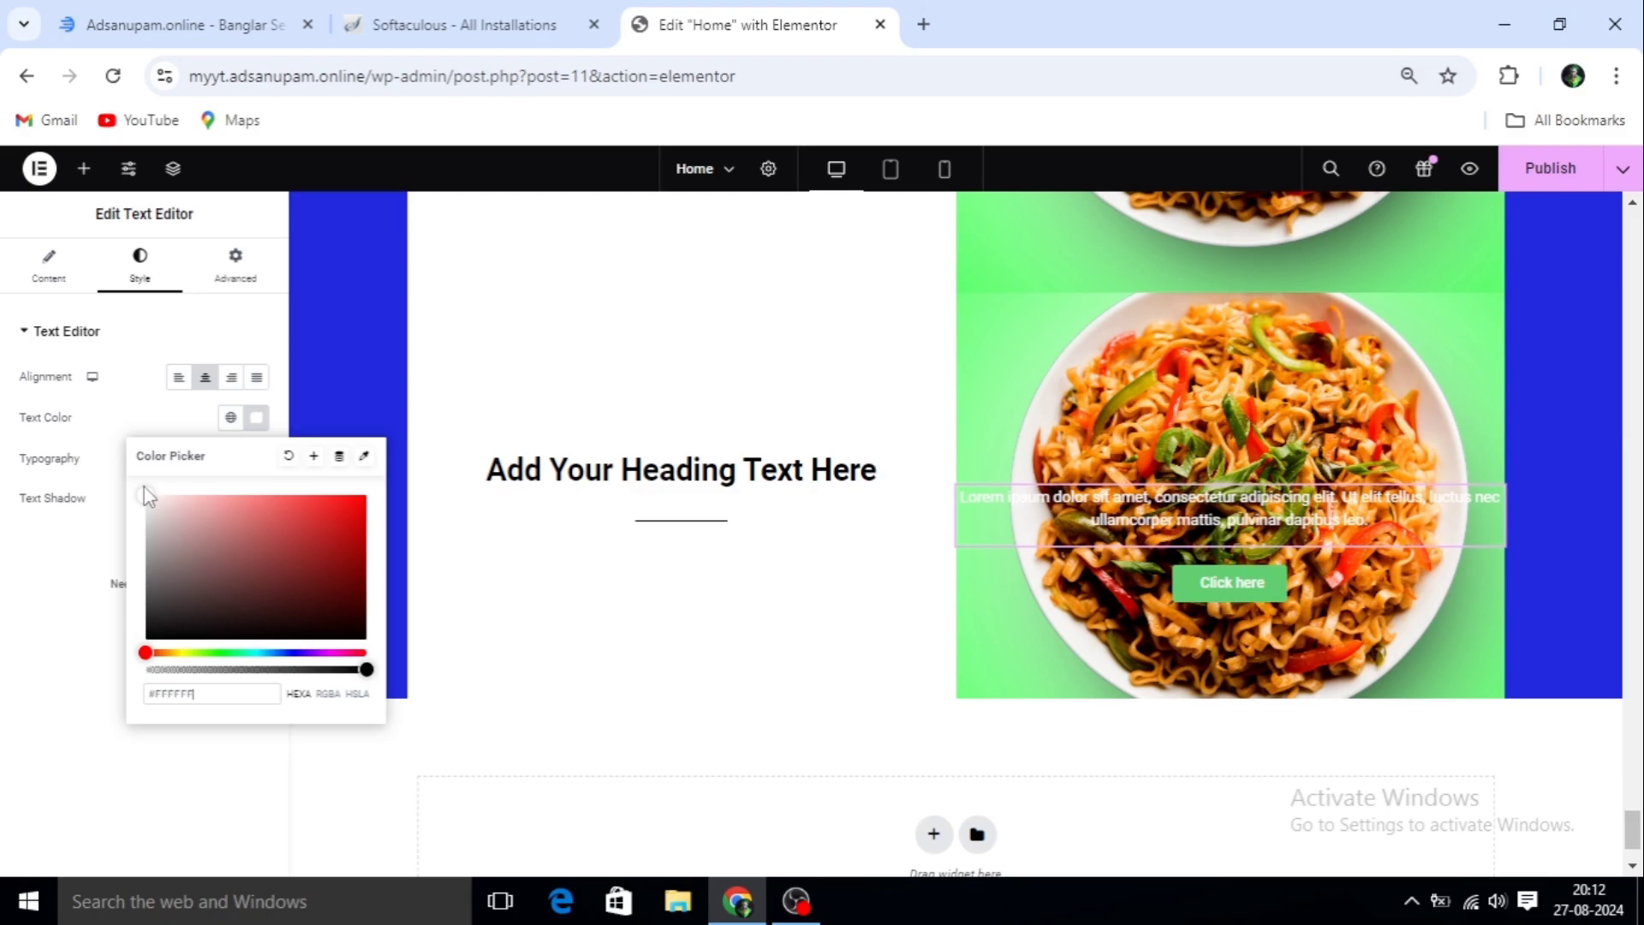
drag(144, 487, 150, 505)
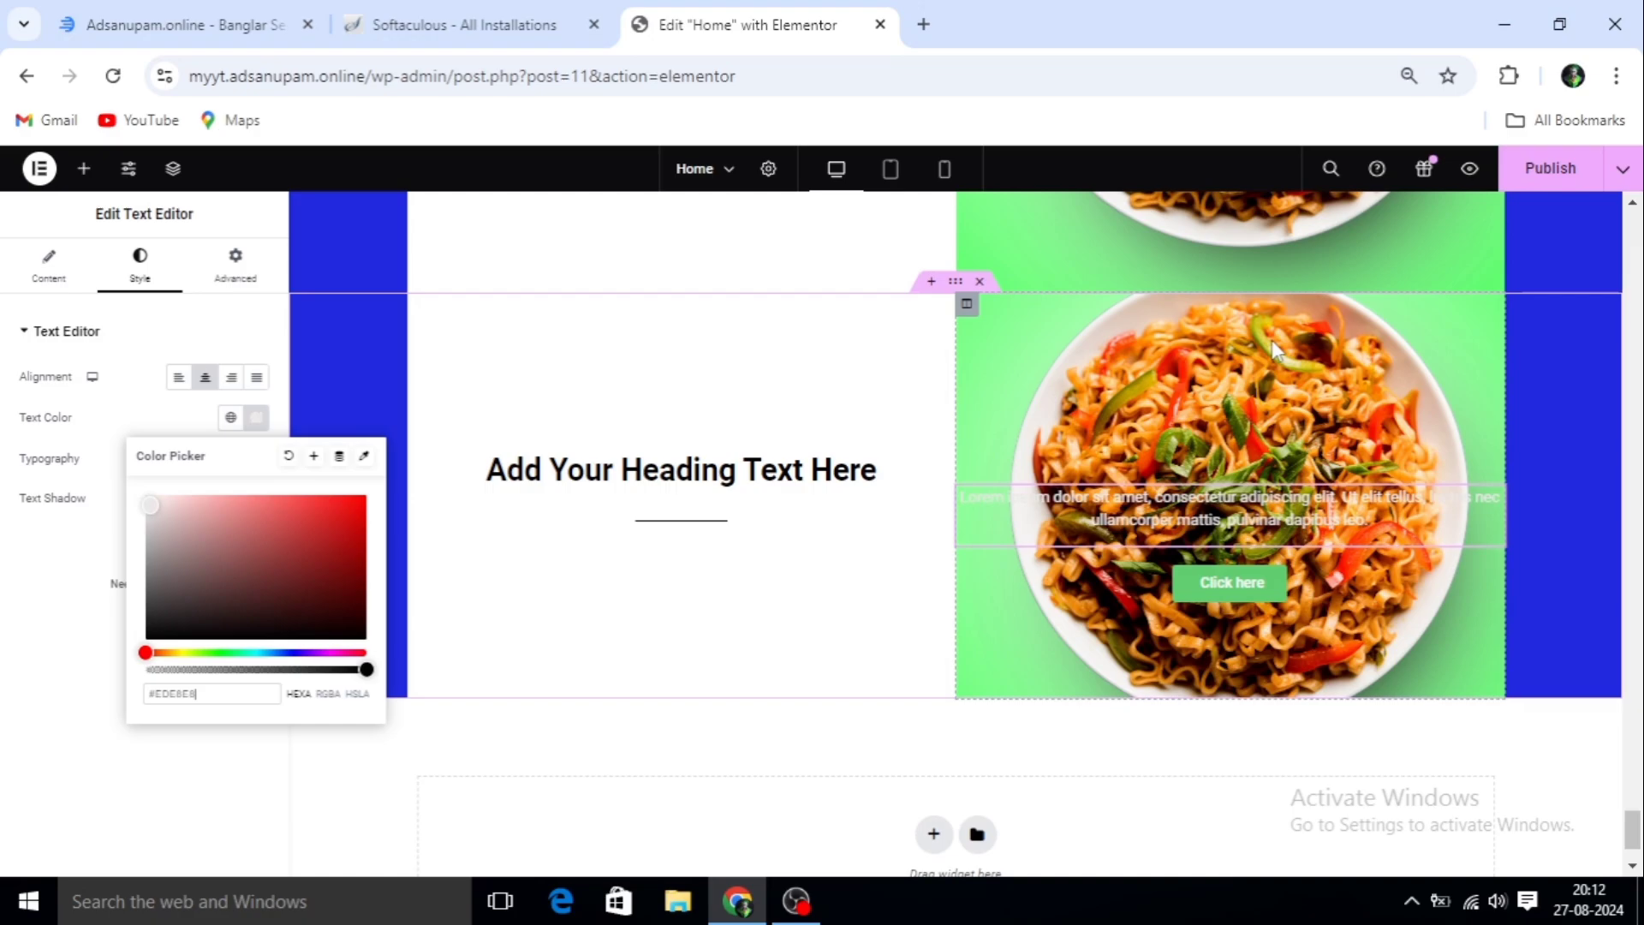
Increase the noodle background column's padding to 250 px top and 150 px bottom, and check the section's layout
click(1272, 340)
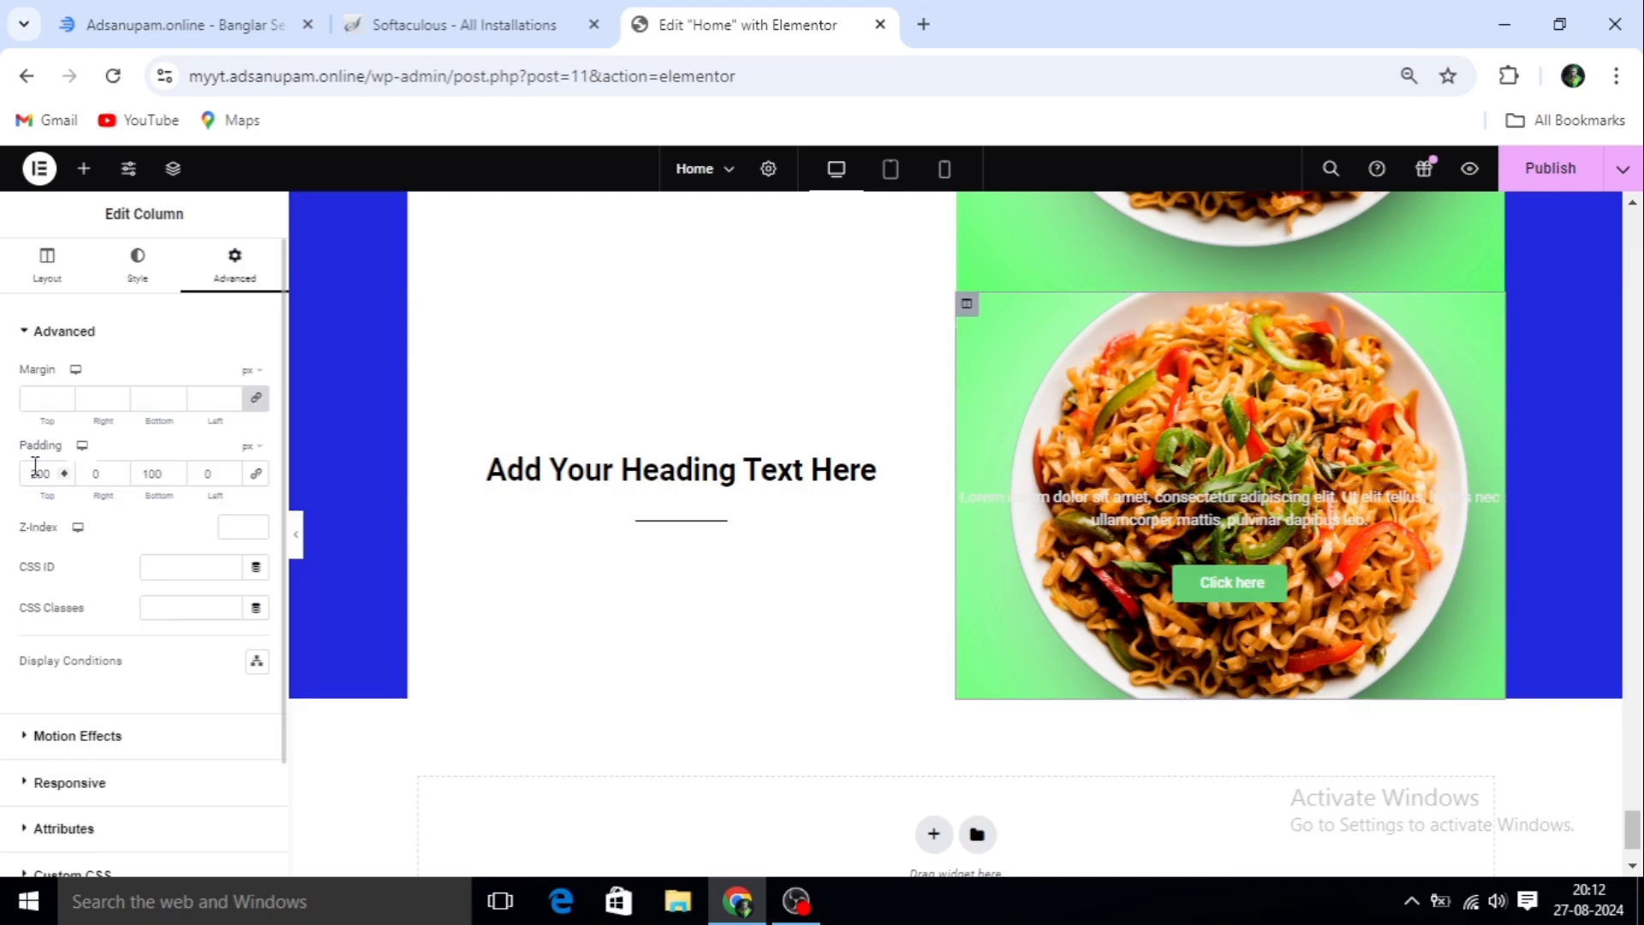
double_click(49, 473)
text(250)
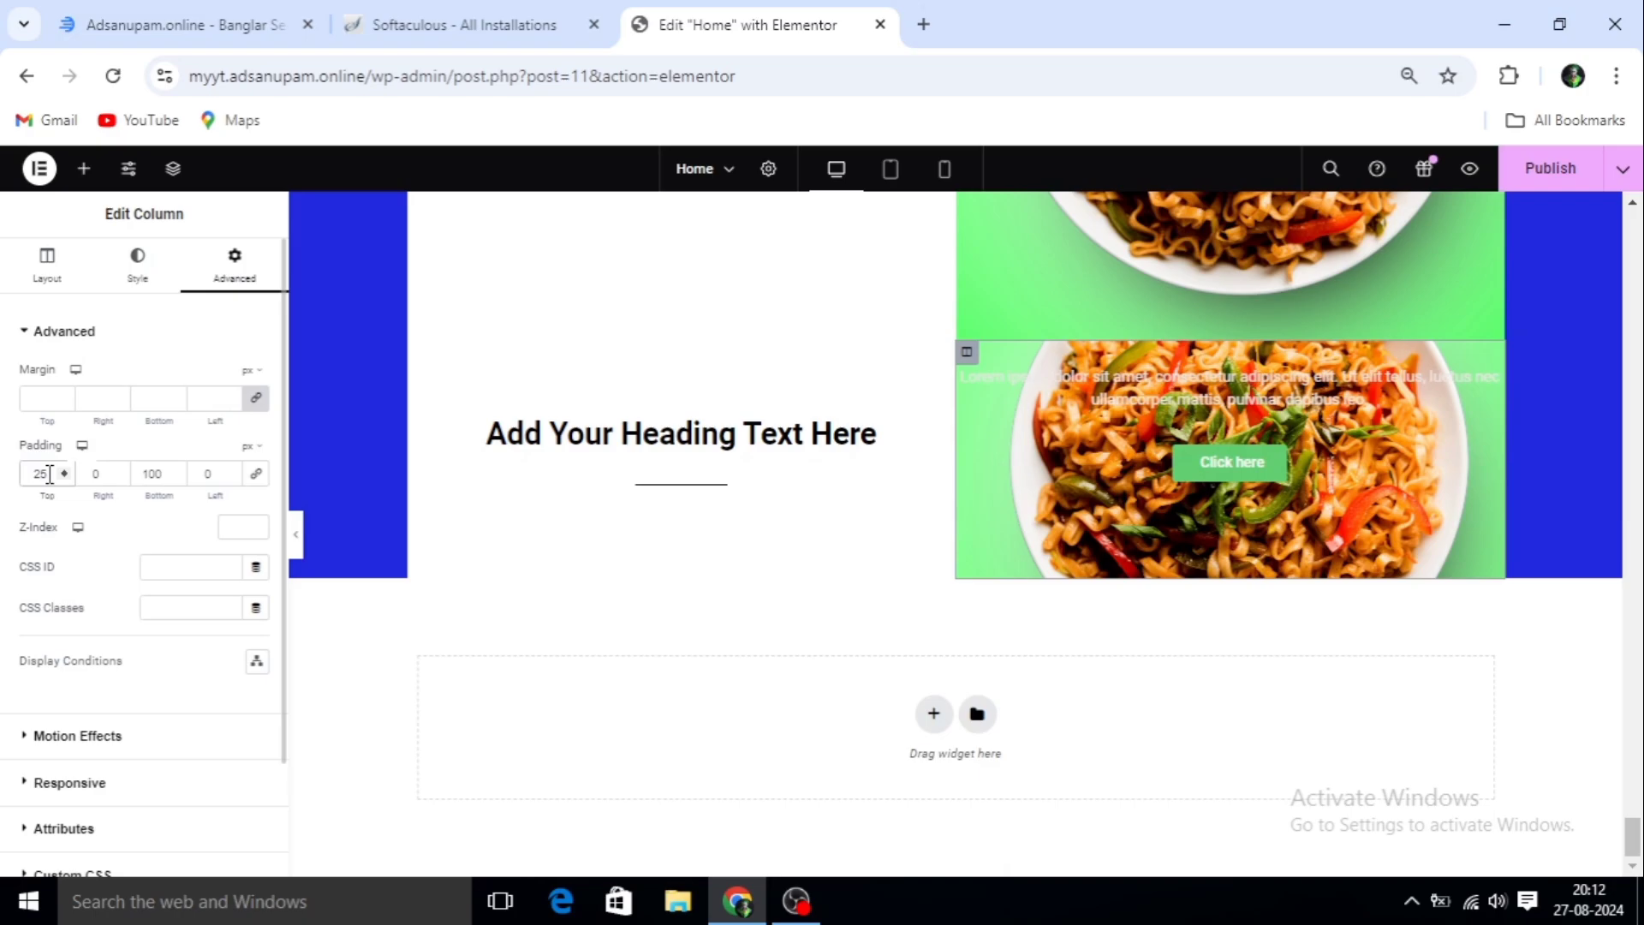
double_click(149, 475)
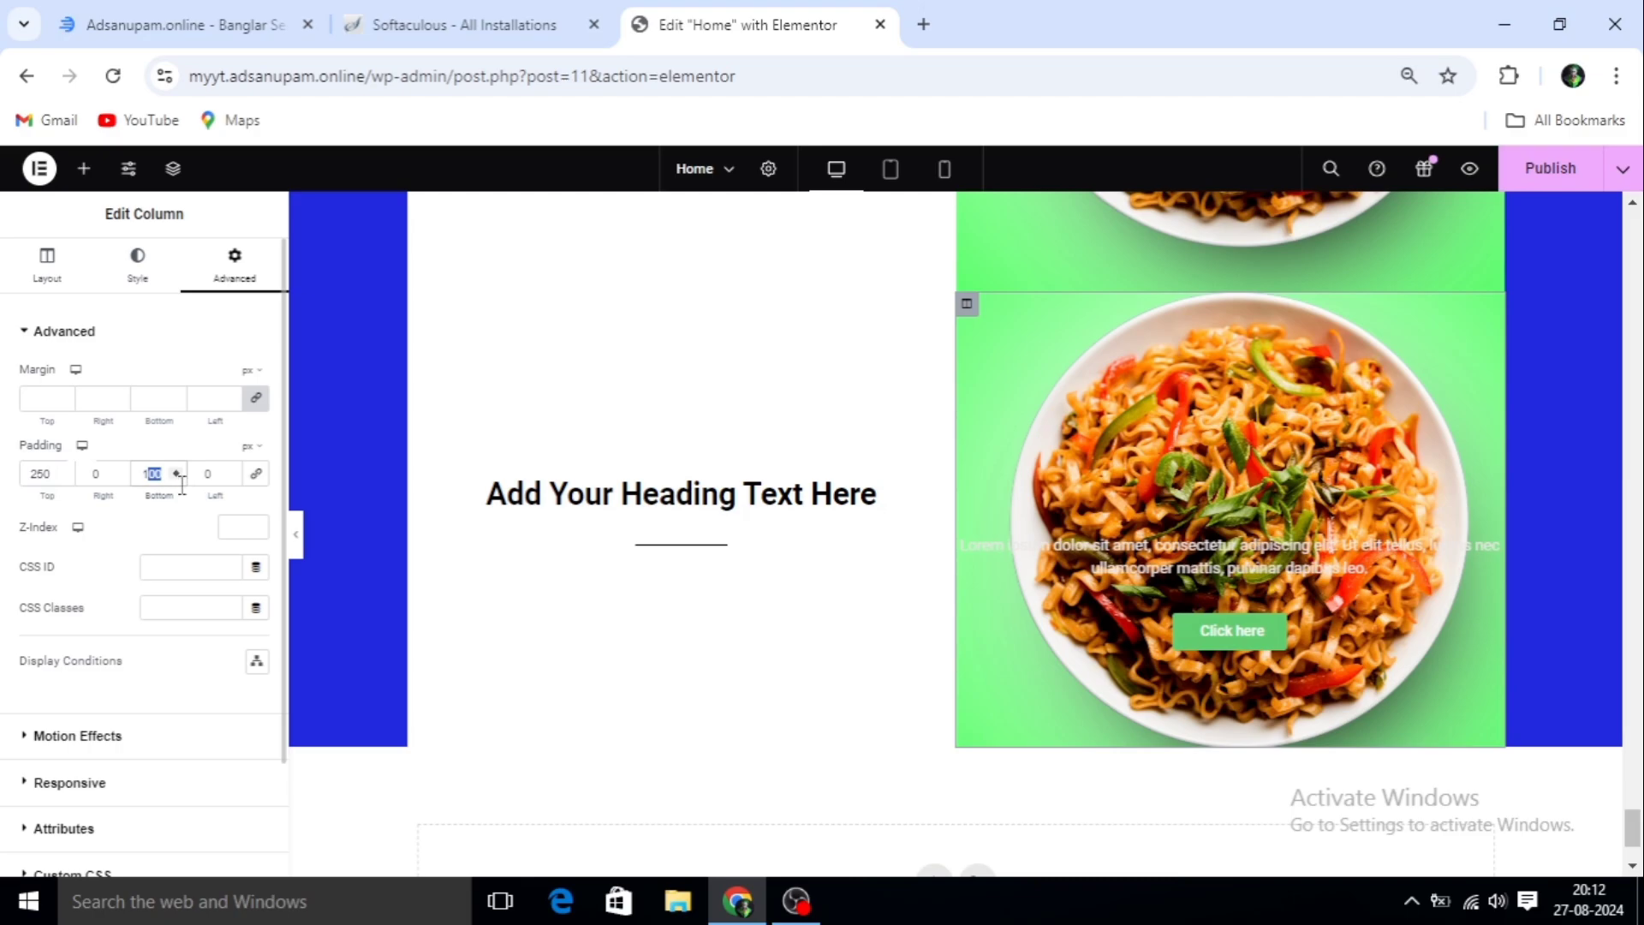
text(150)
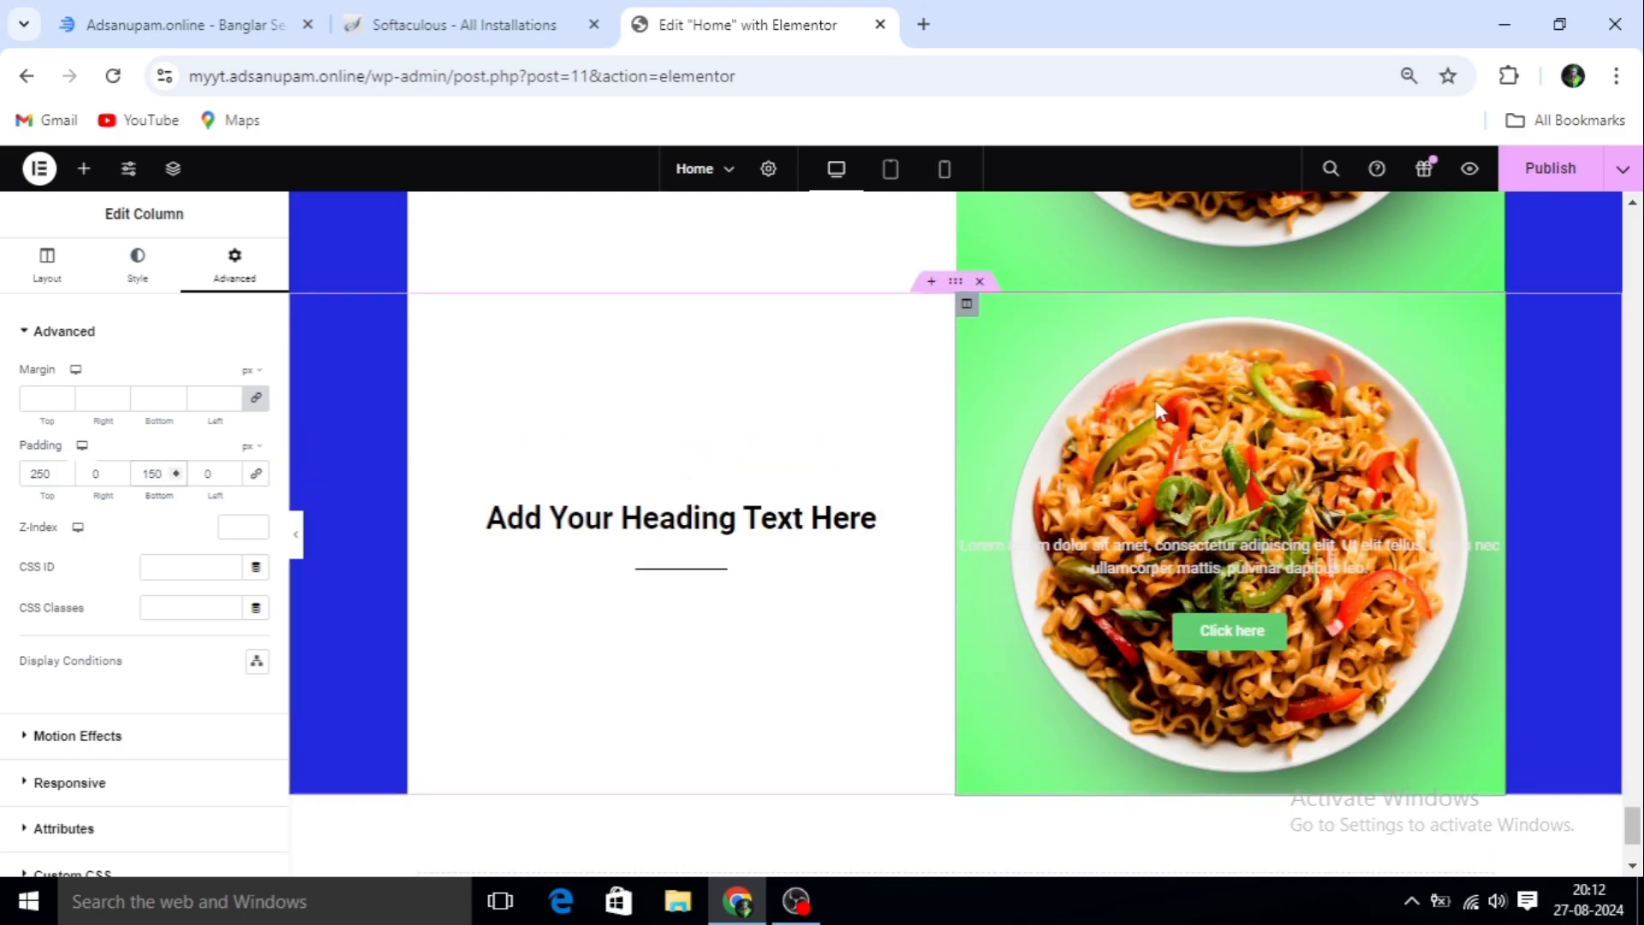
scroll(1230, 446, down, 3)
scroll(1231, 447, up, 3)
scroll(1225, 505, down, 2)
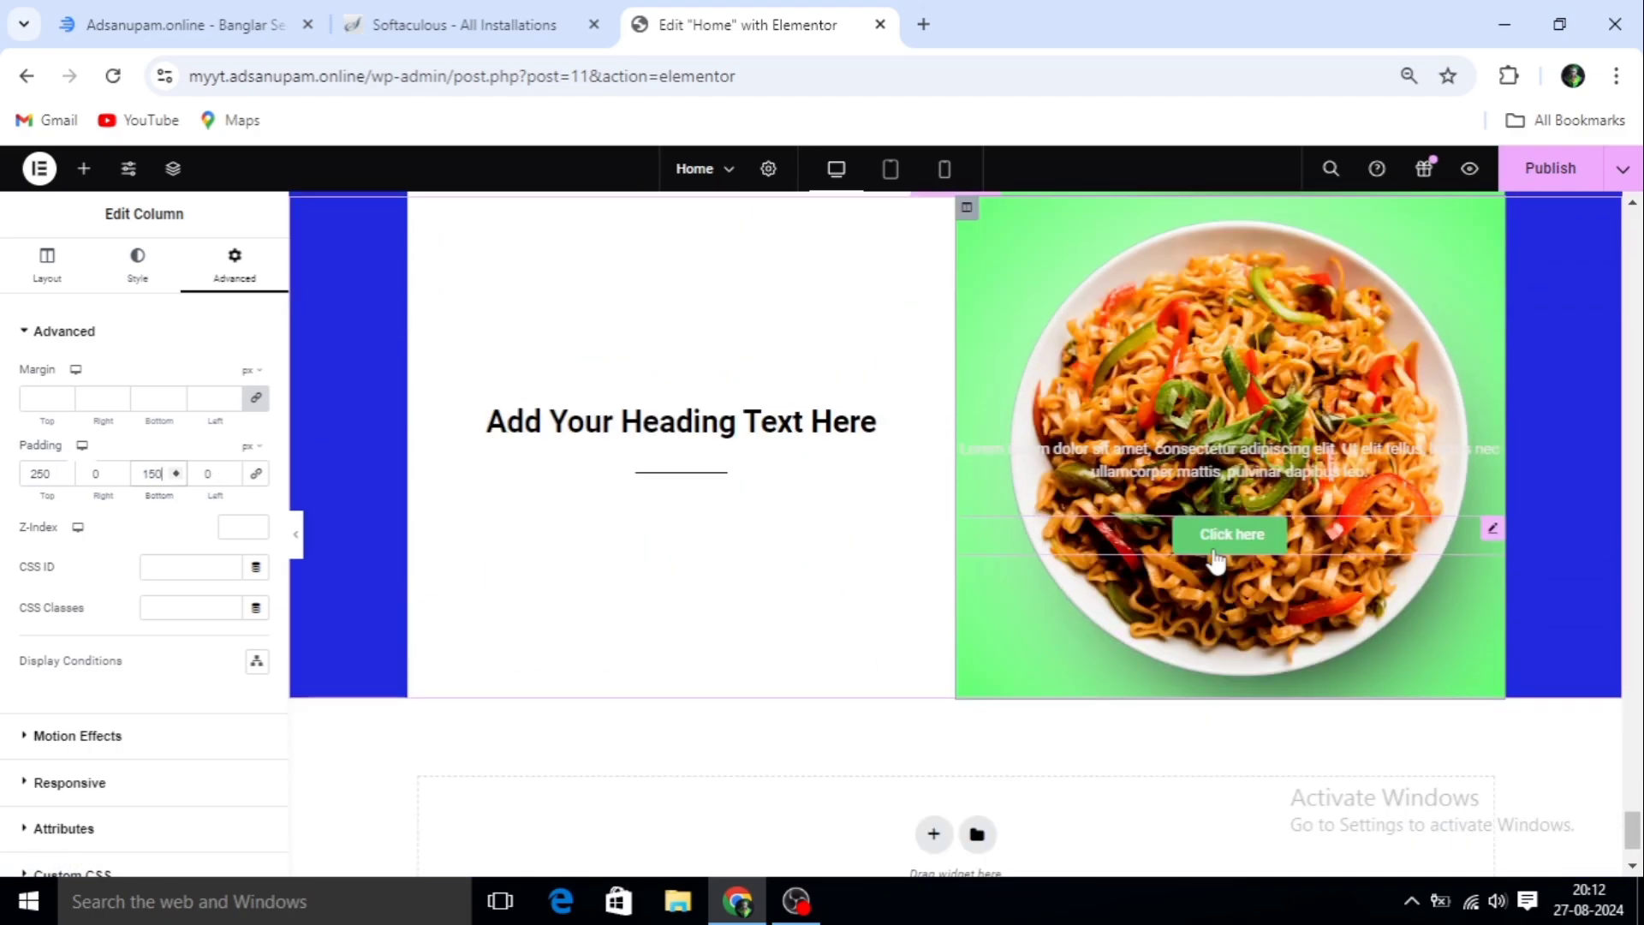
scroll(1198, 441, up, 1)
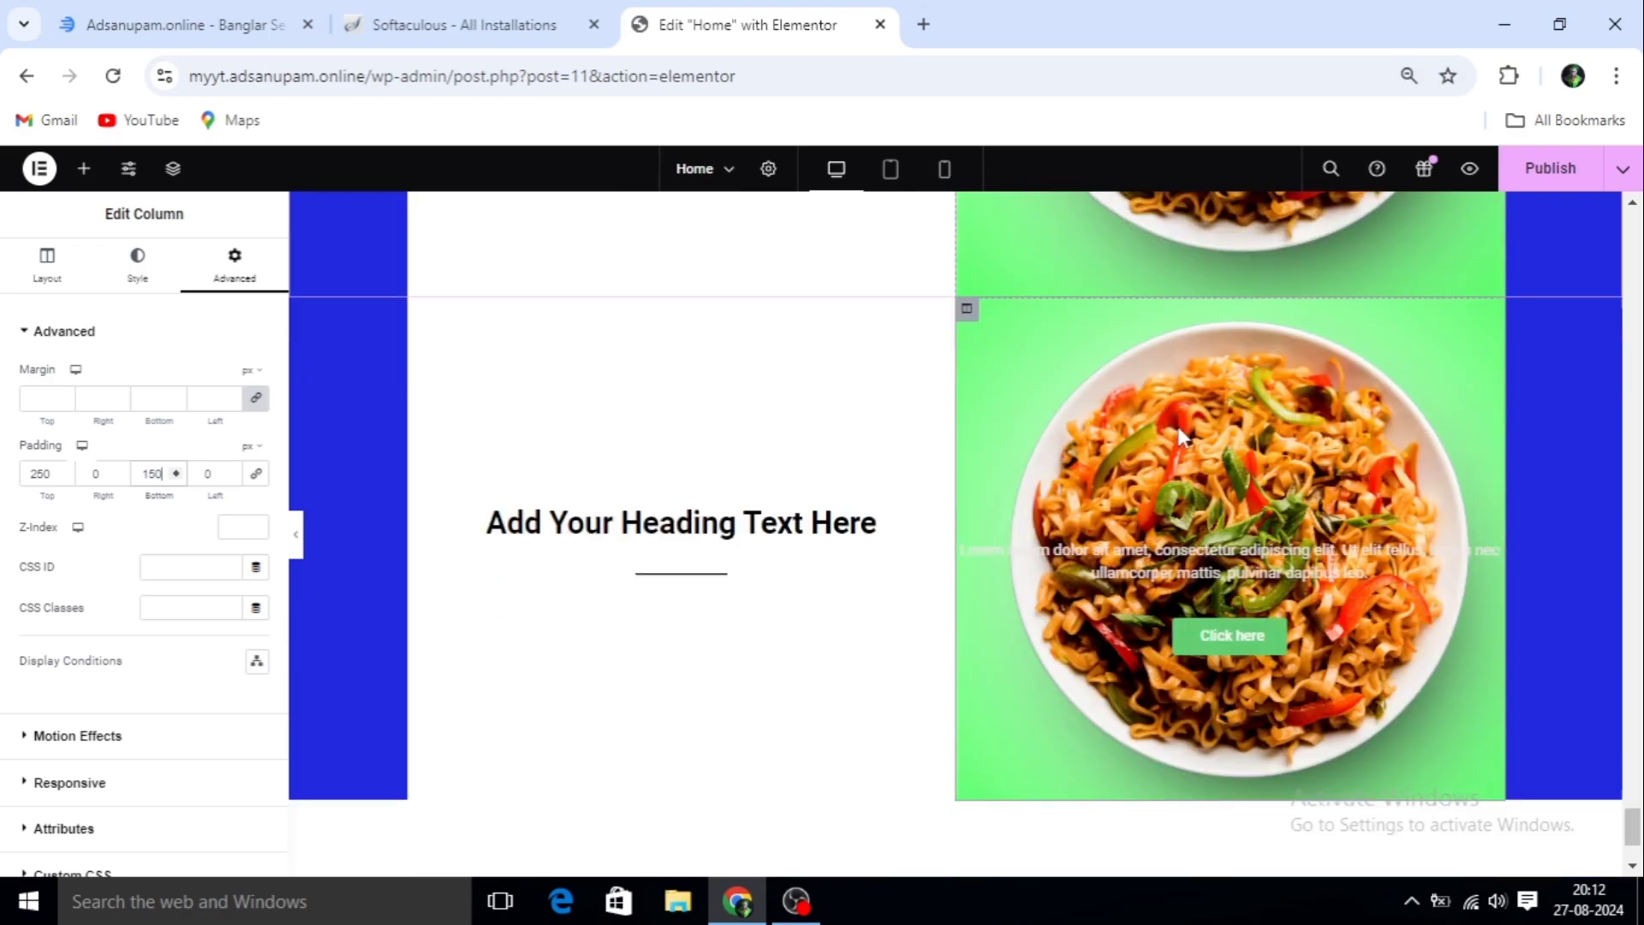
Review the alternating food sections and the existing step 6 fashion columns with overlaid headings, paragraphs and buttons as reference for the new section
scroll(1197, 441, down, 1)
scroll(1197, 441, up, 2)
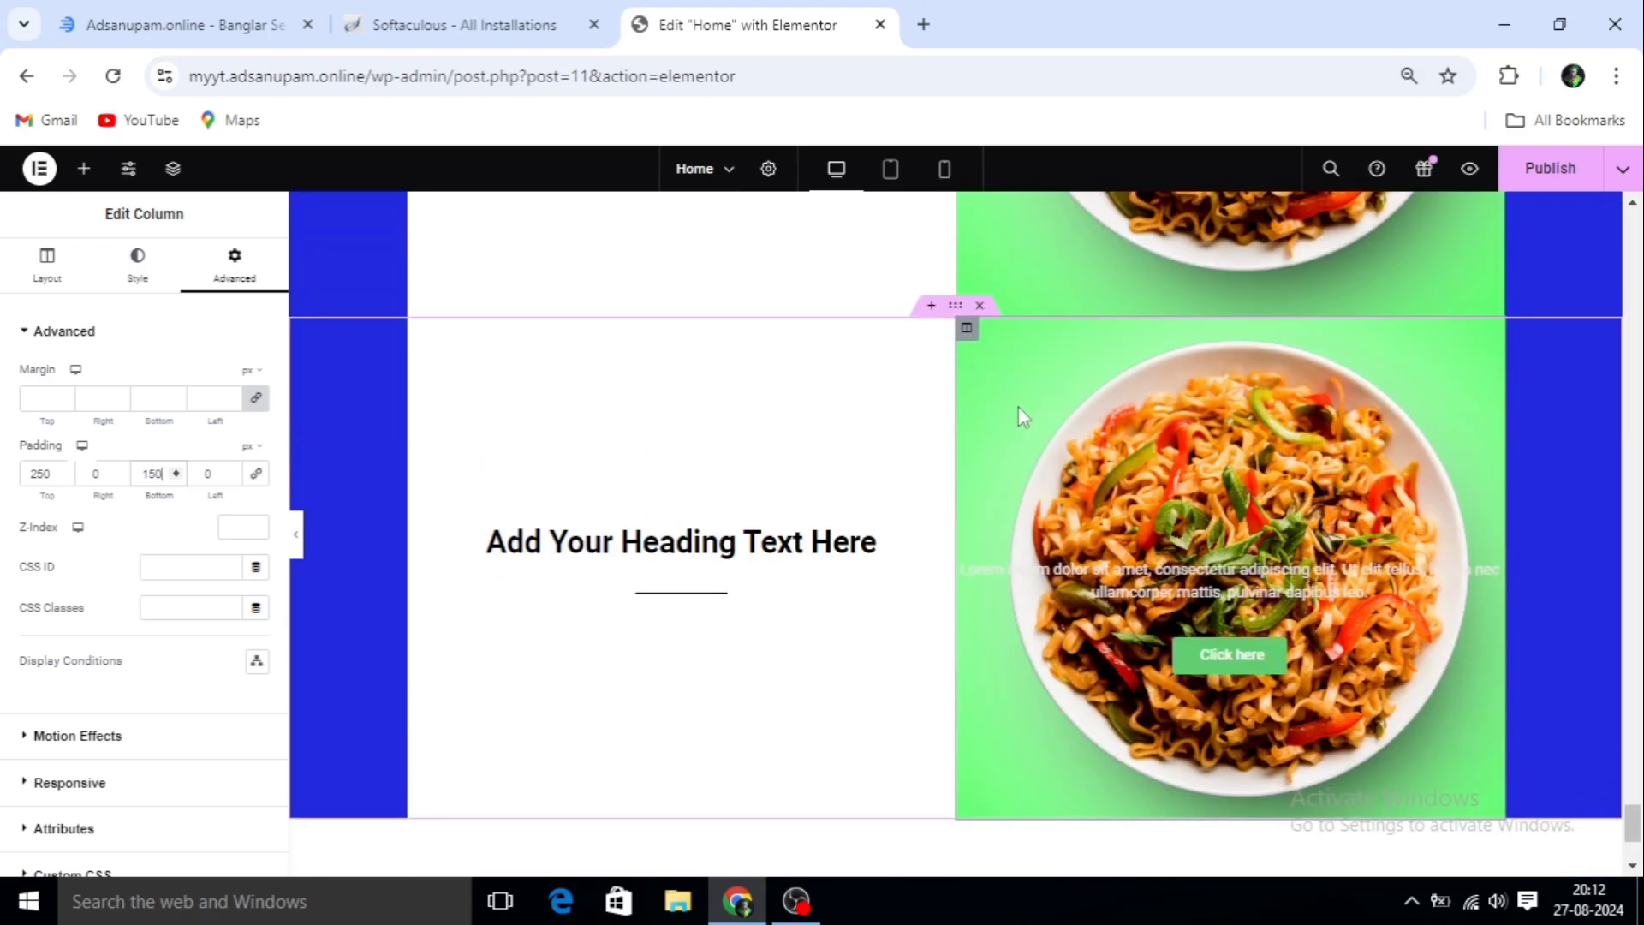
scroll(985, 433, down, 3)
scroll(985, 445, up, 4)
scroll(983, 480, up, 6)
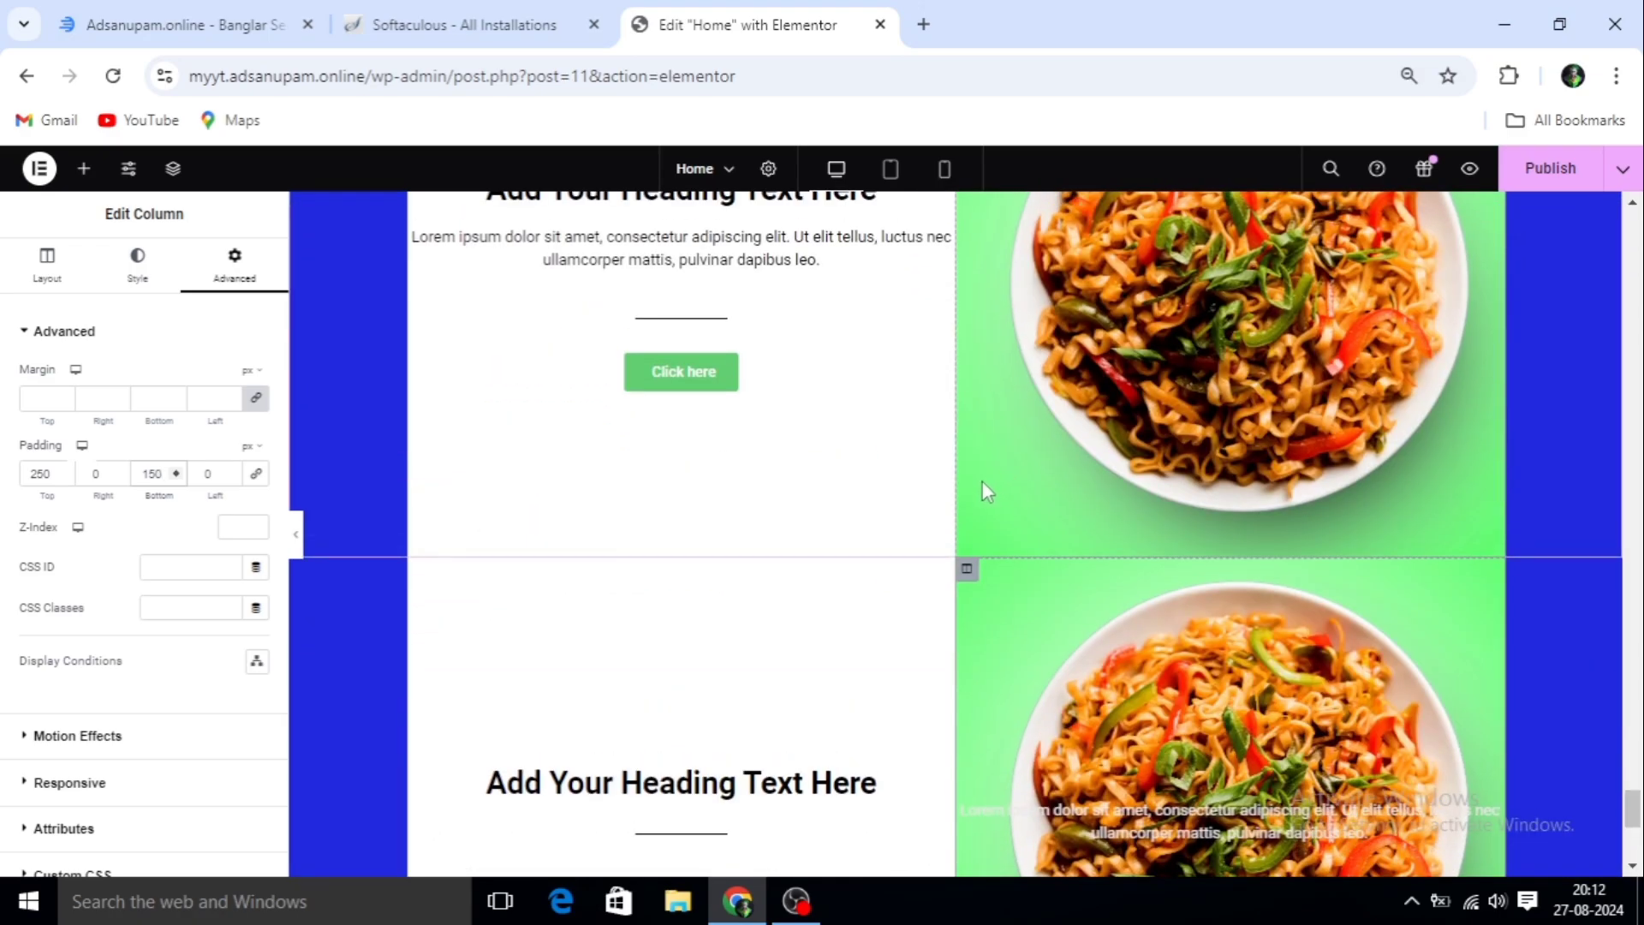
scroll(985, 490, up, 8)
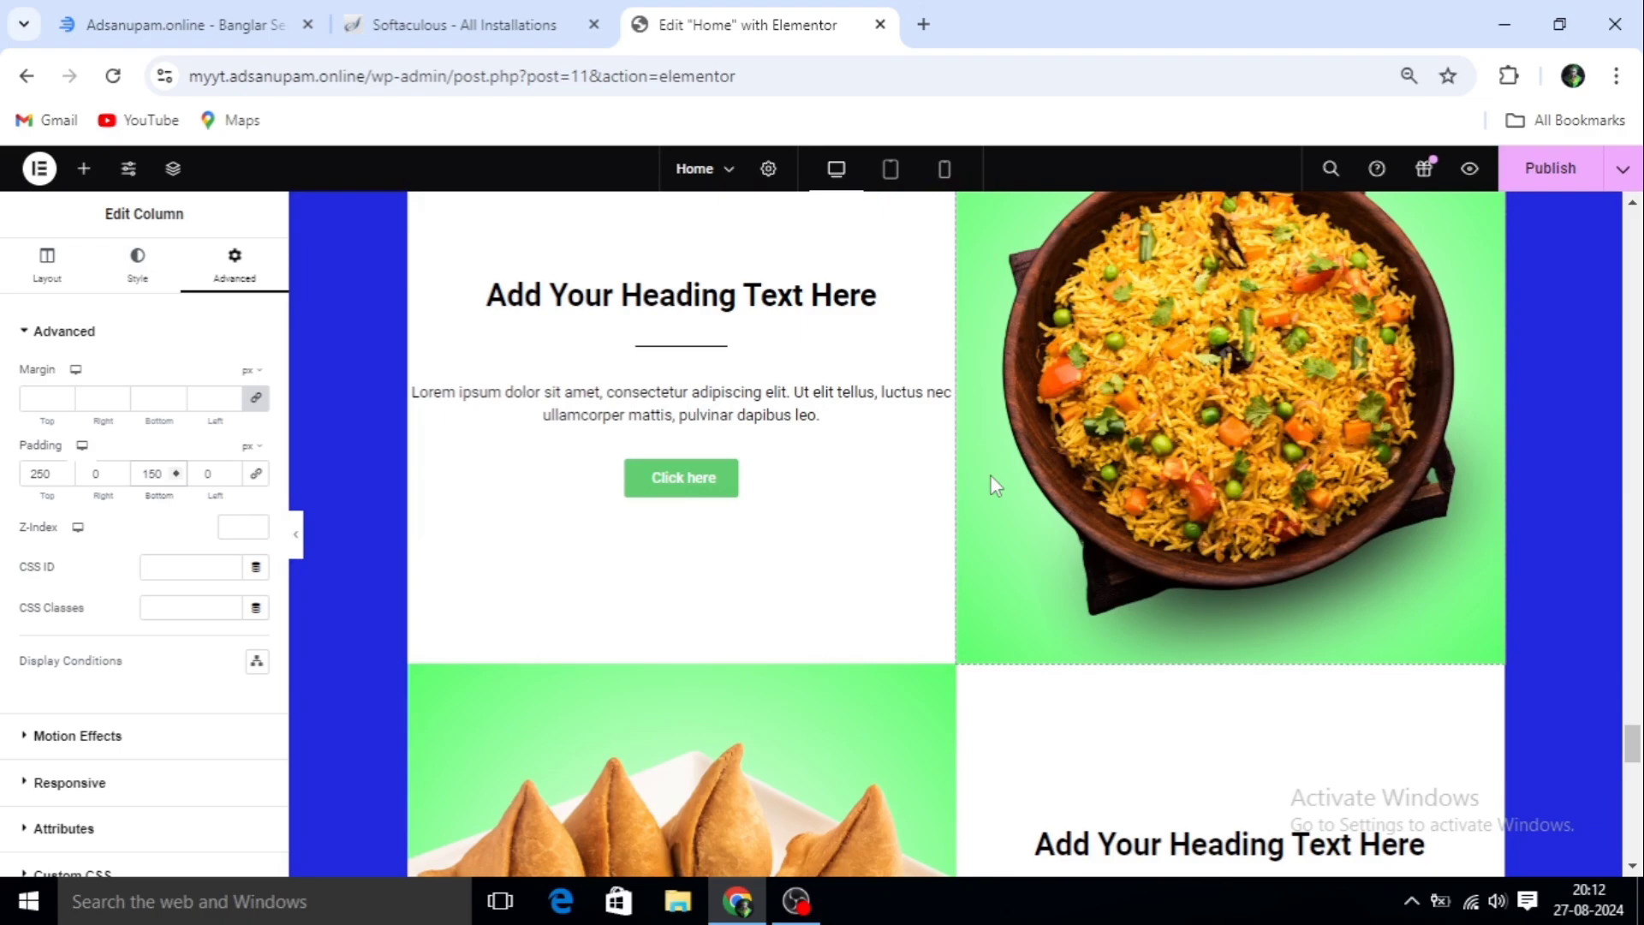
scroll(998, 492, down, 1)
scroll(999, 492, down, 7)
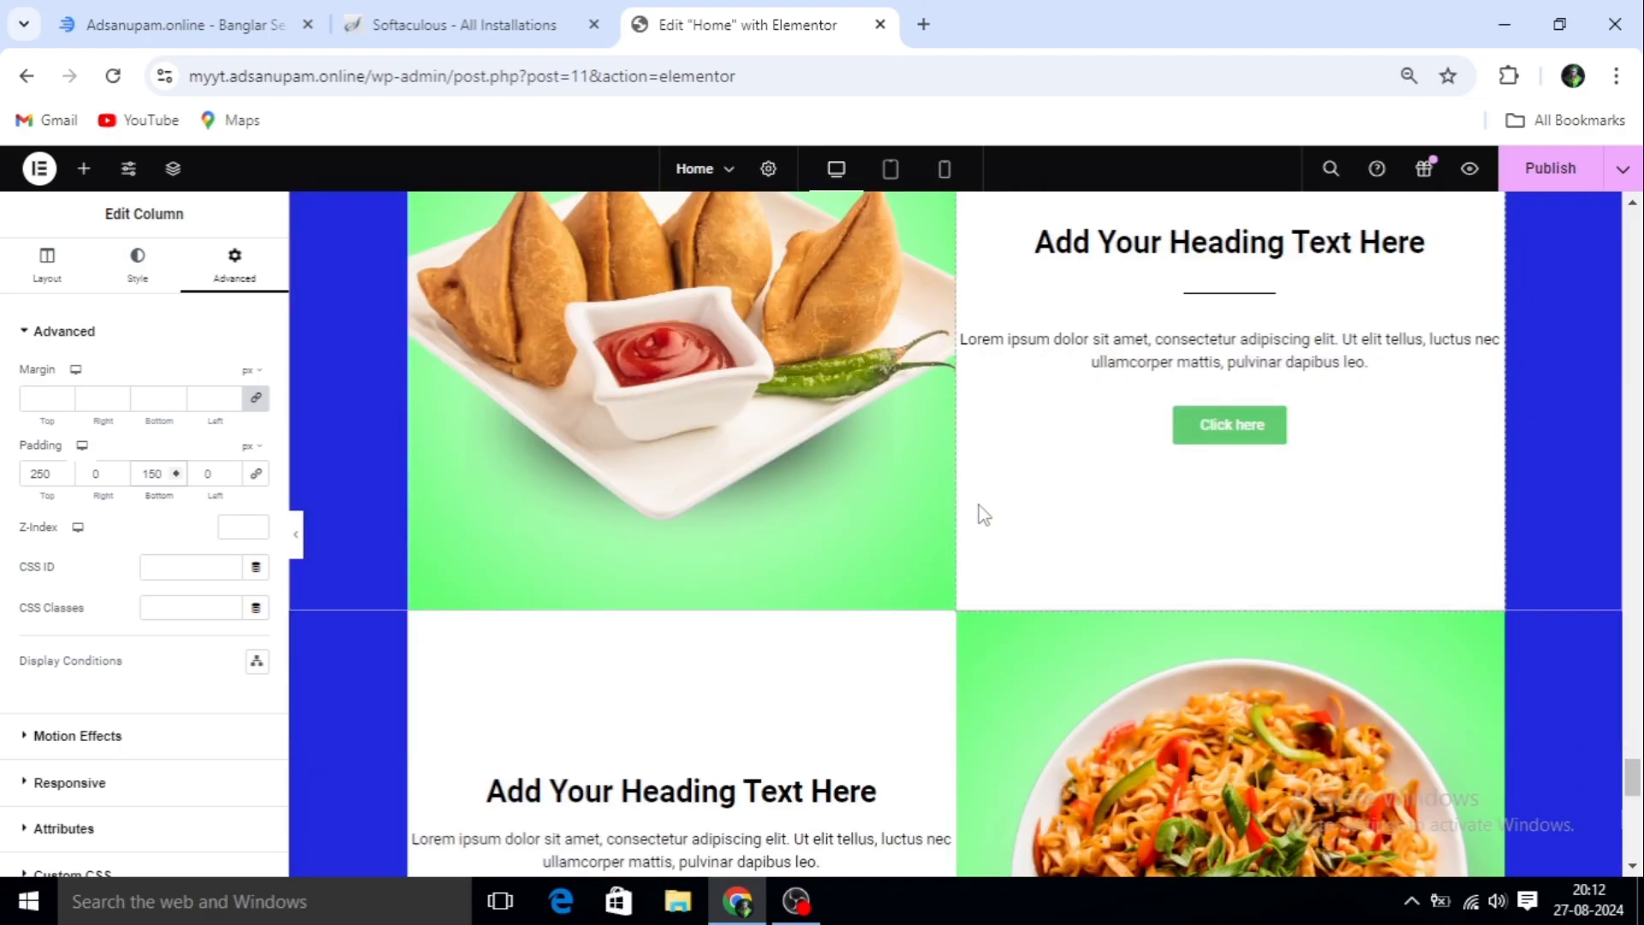
scroll(971, 475, up, 10)
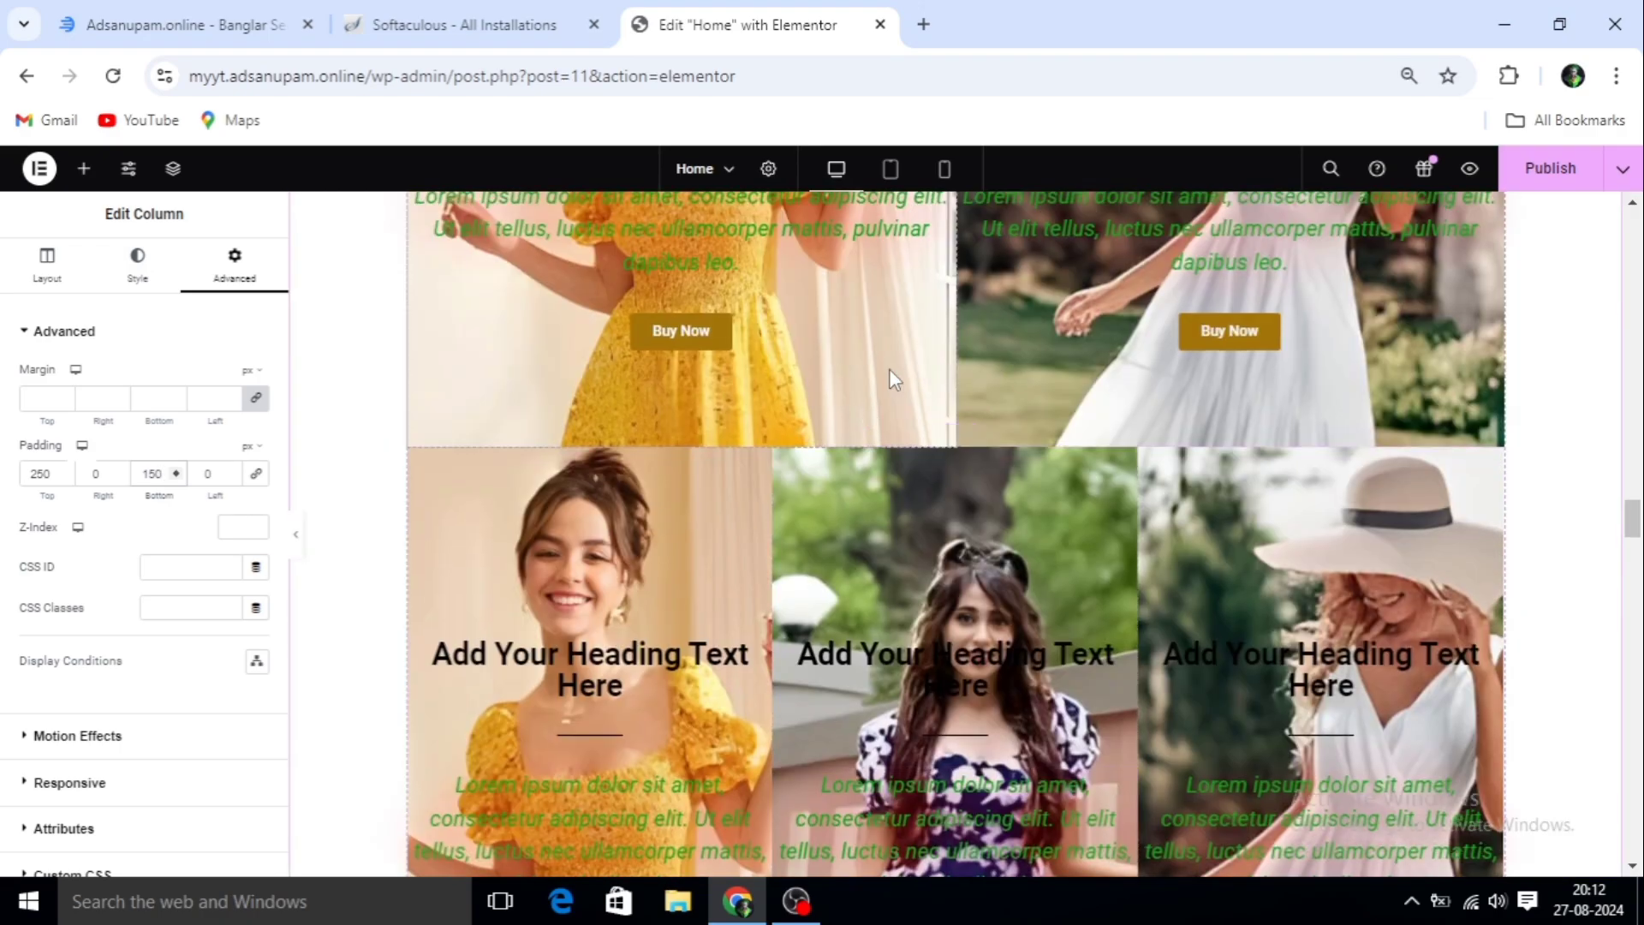
scroll(899, 368, up, 3)
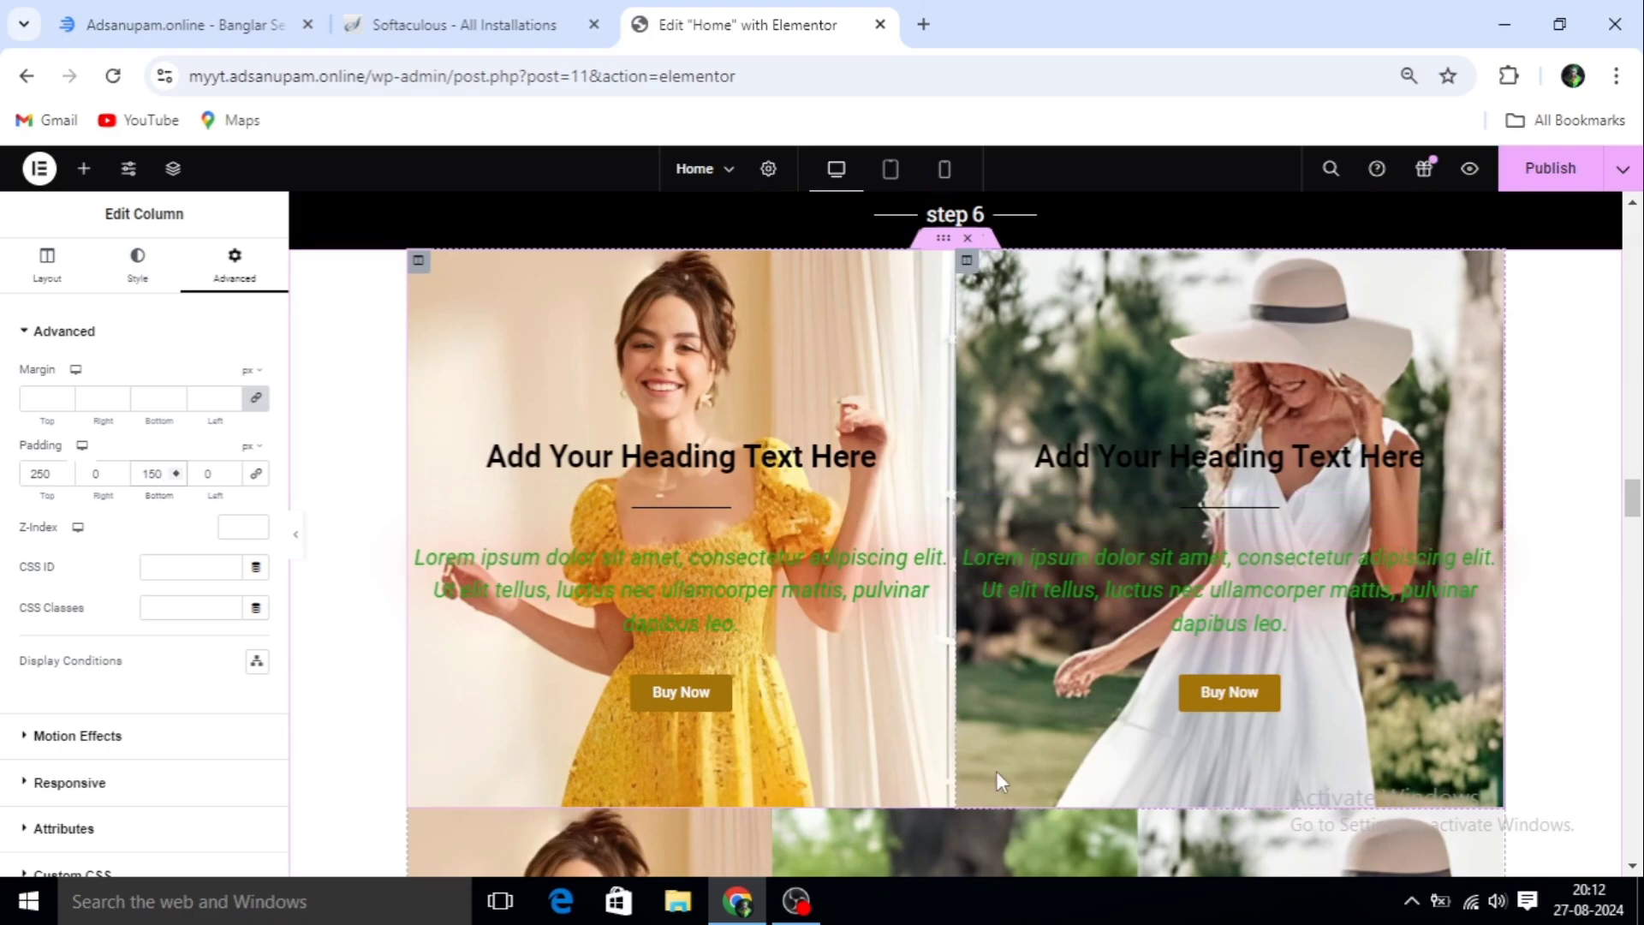
scroll(928, 728, up, 2)
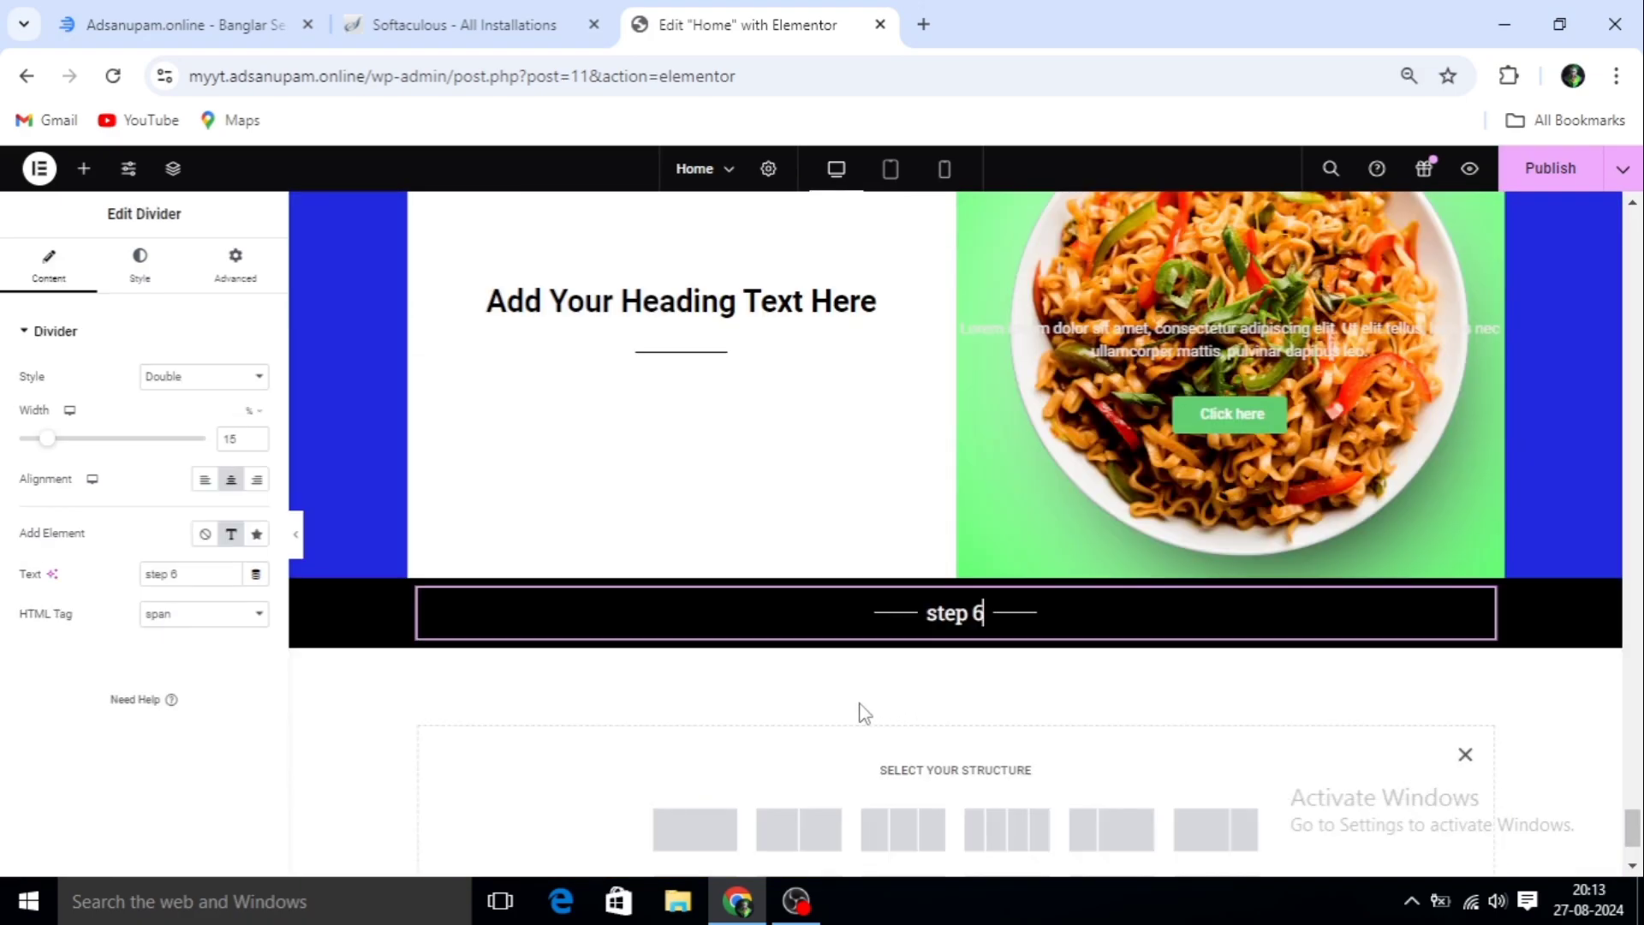
Add a two-column section below the new step 6 divider and give its left column a slideshow background using the yellow-dress image 2-1.png
scroll(861, 708, down, 2)
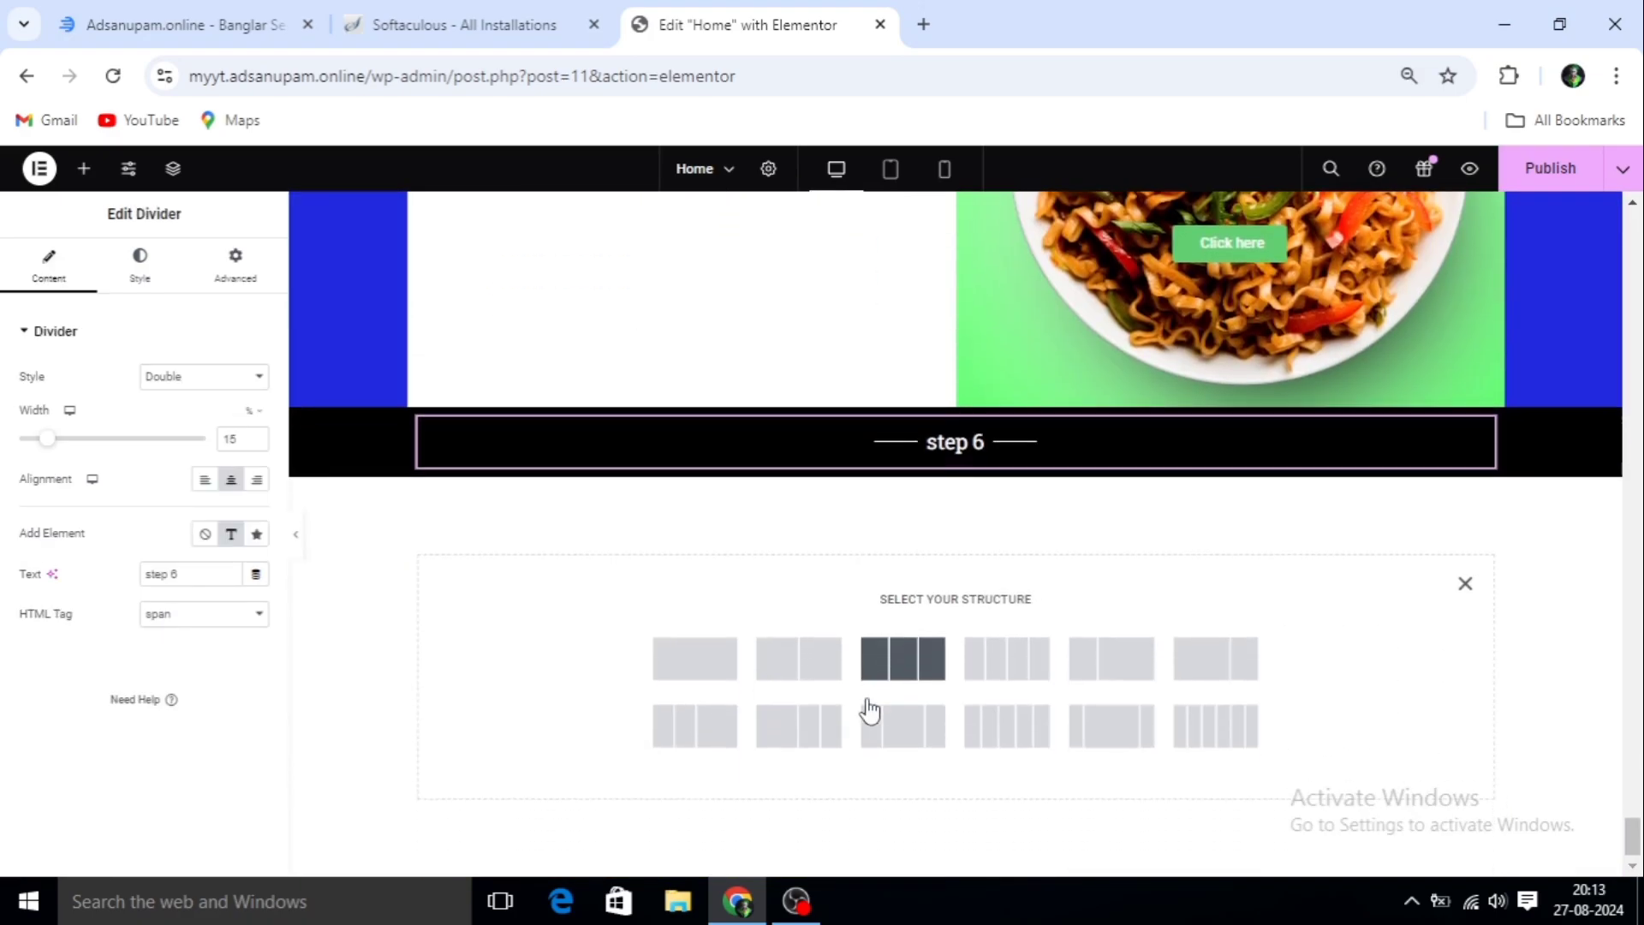
click(807, 667)
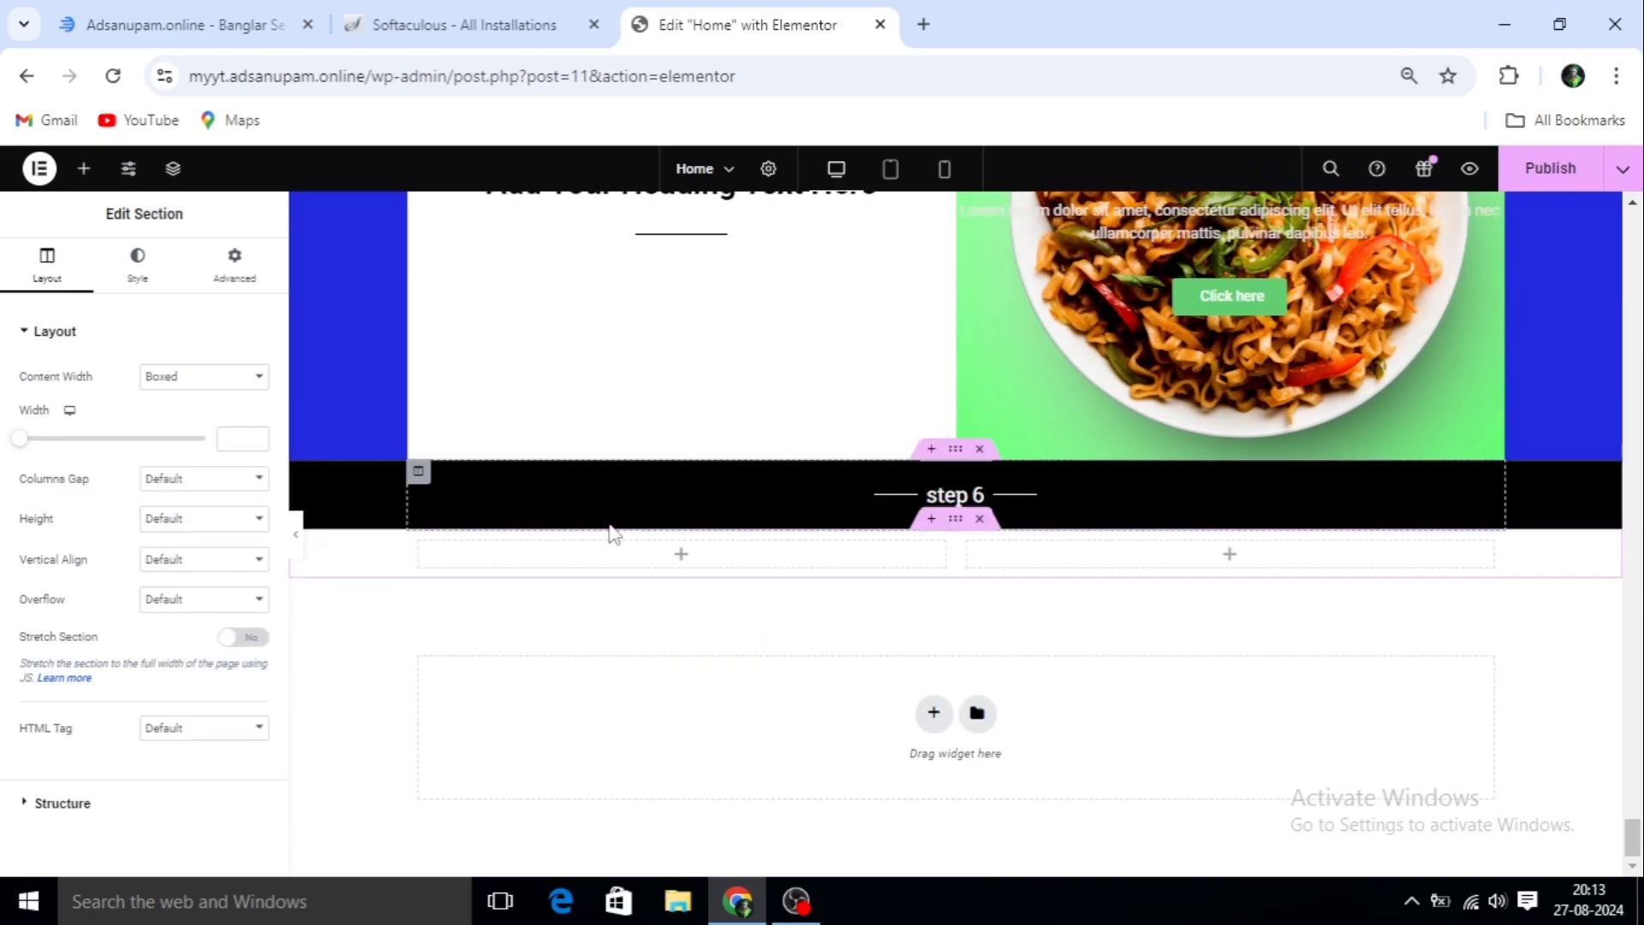
click(418, 541)
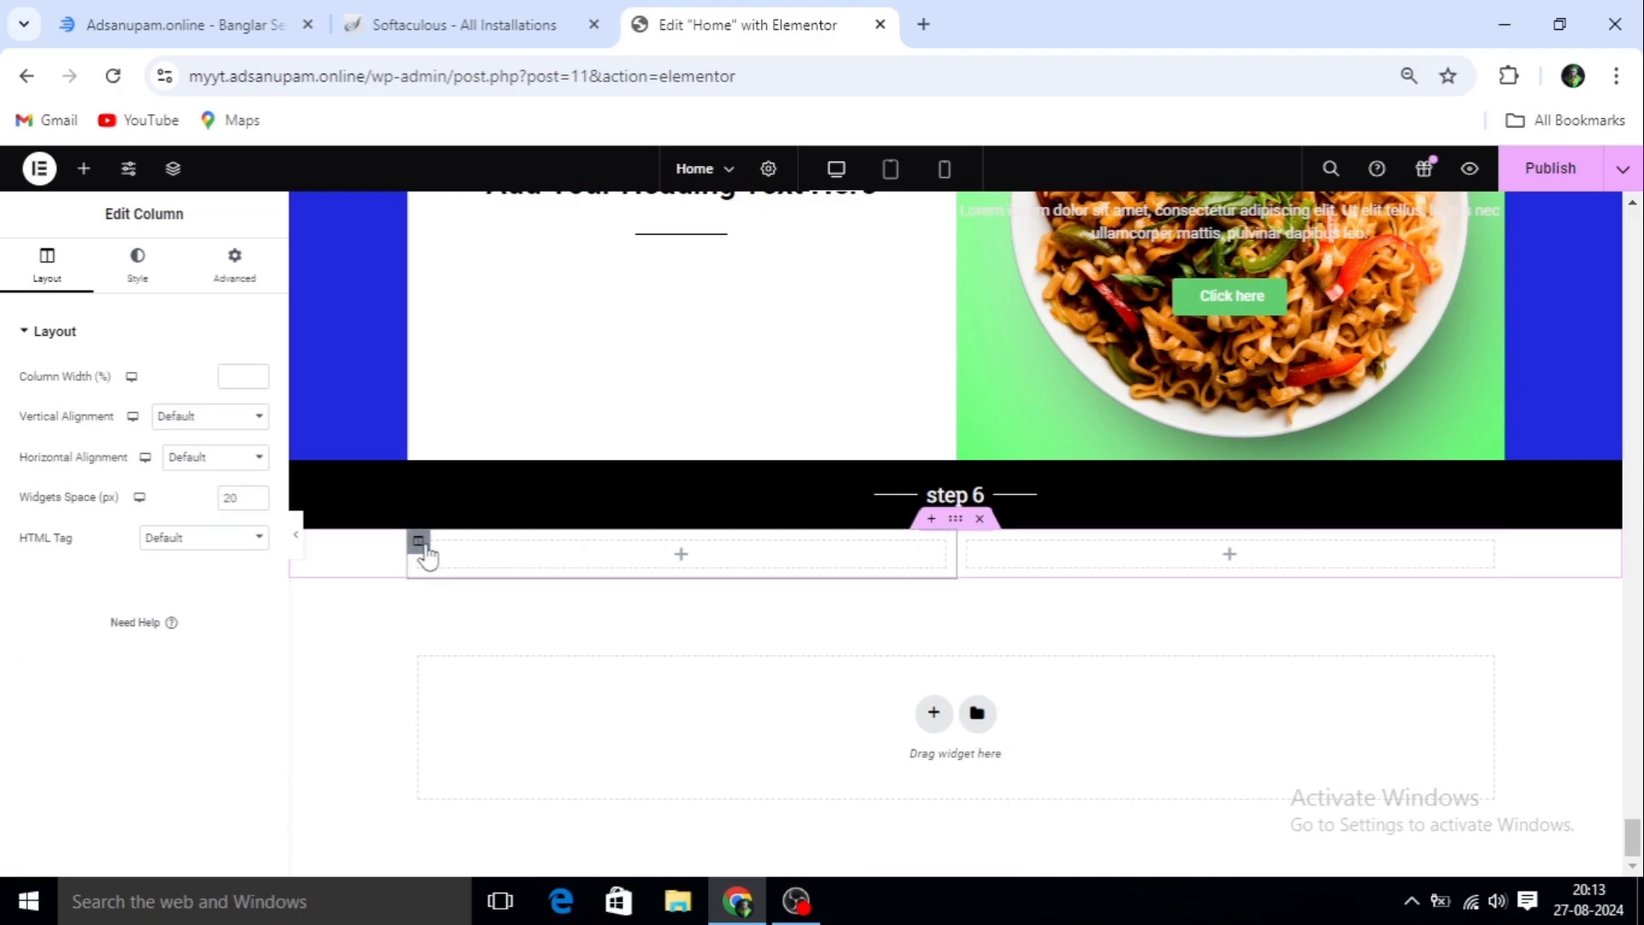
click(137, 286)
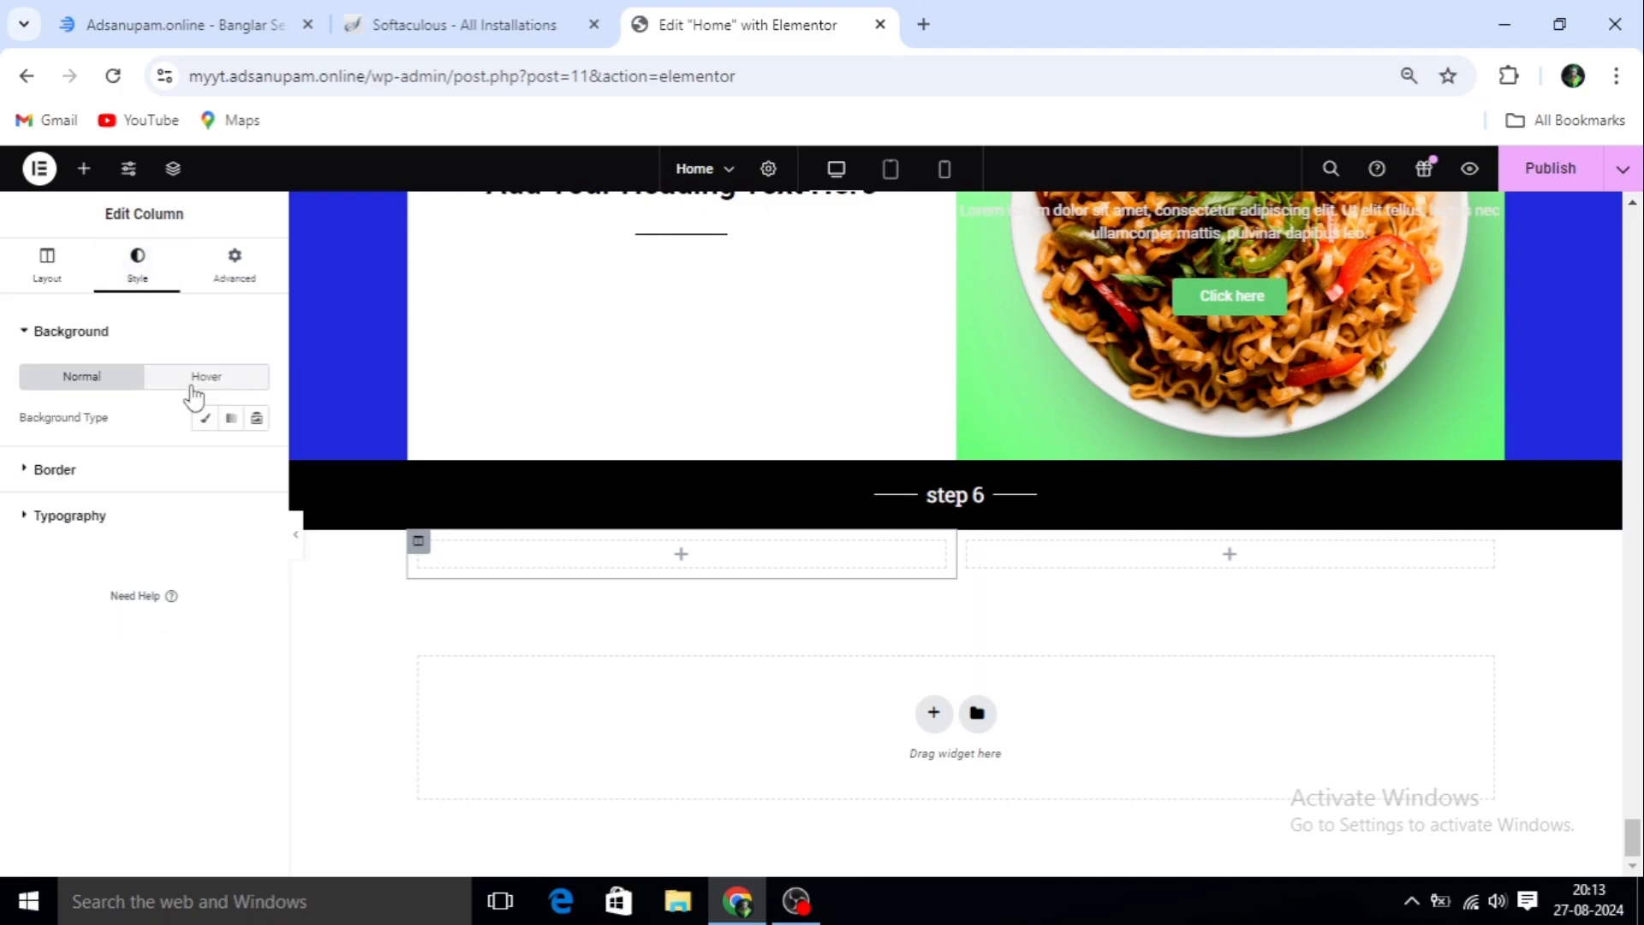
click(257, 420)
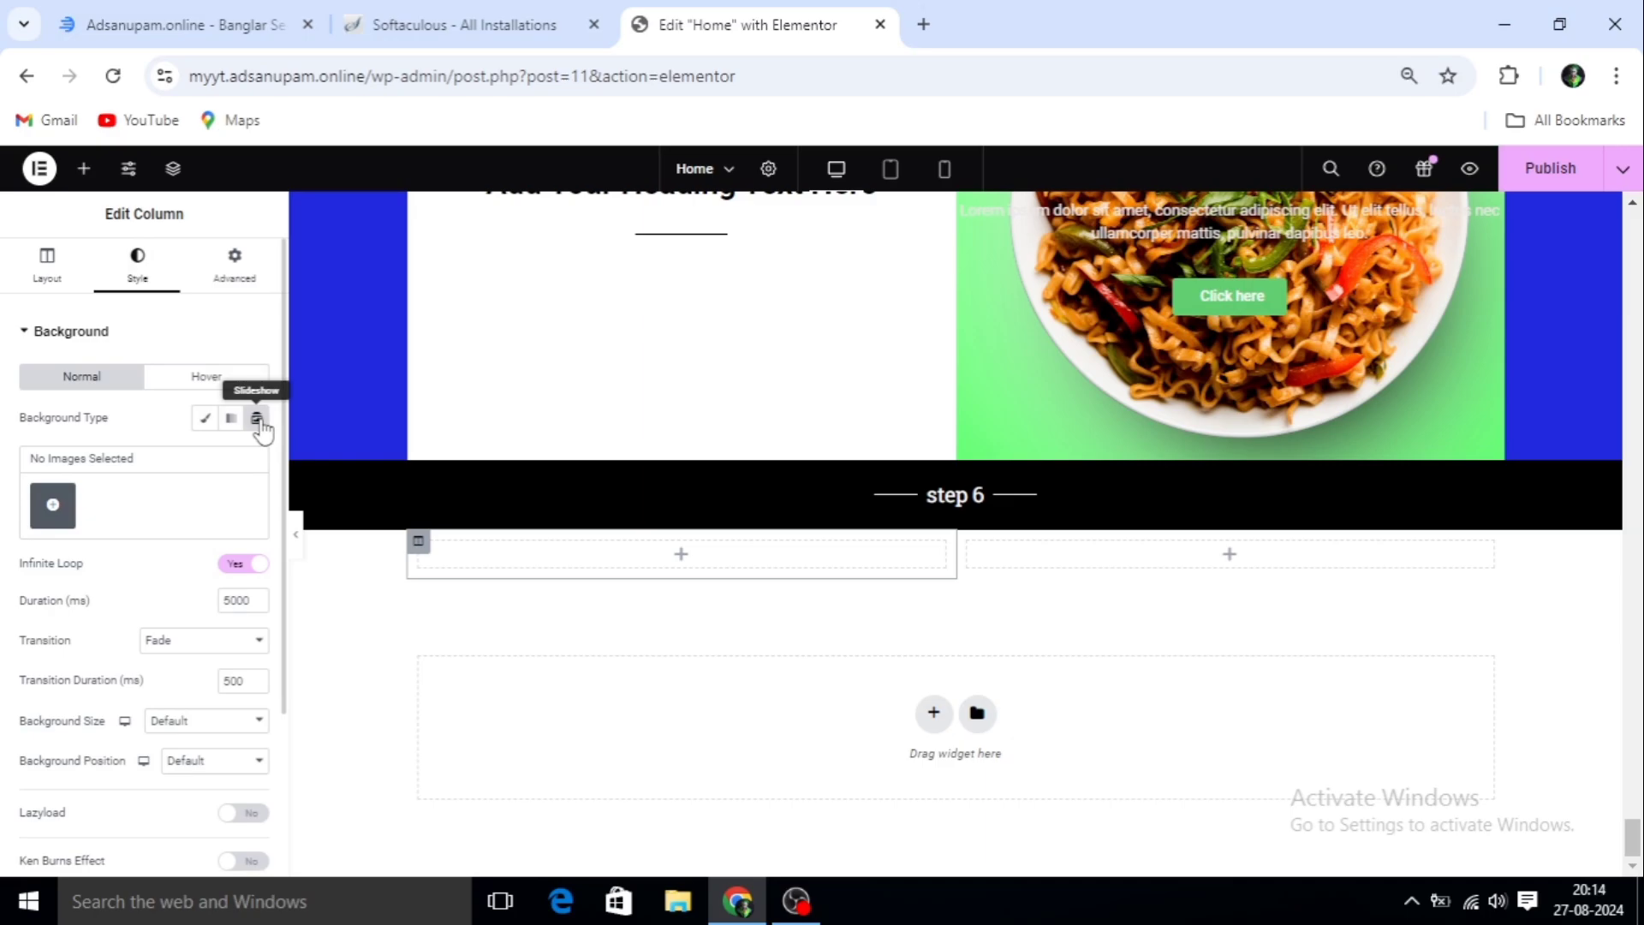
click(55, 508)
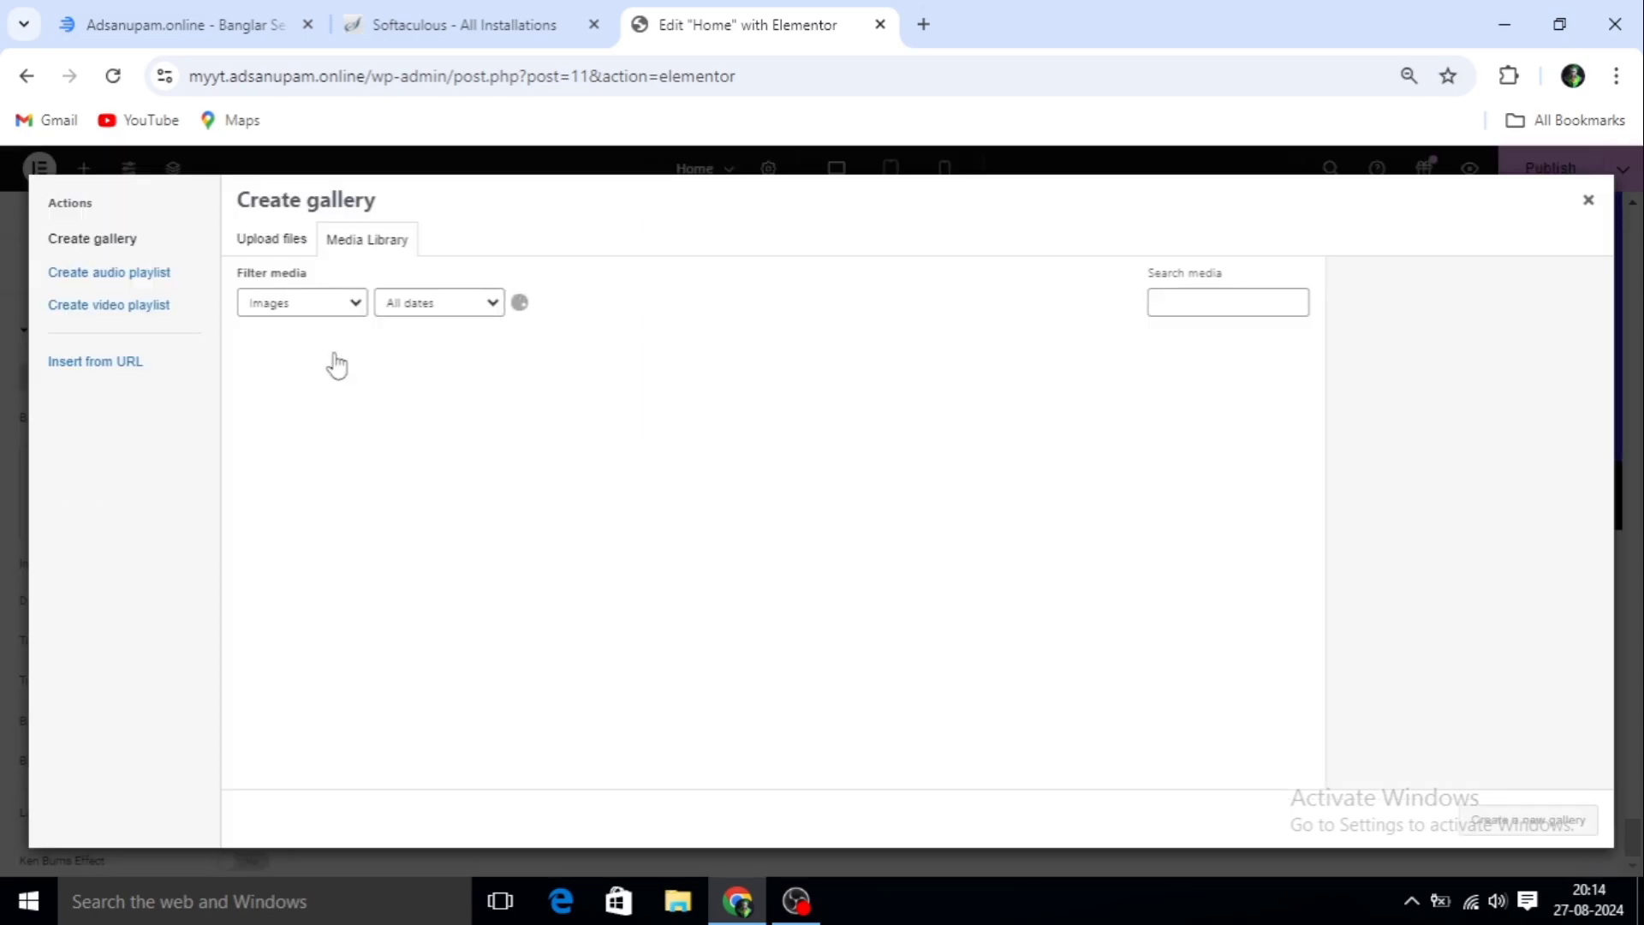
click(535, 432)
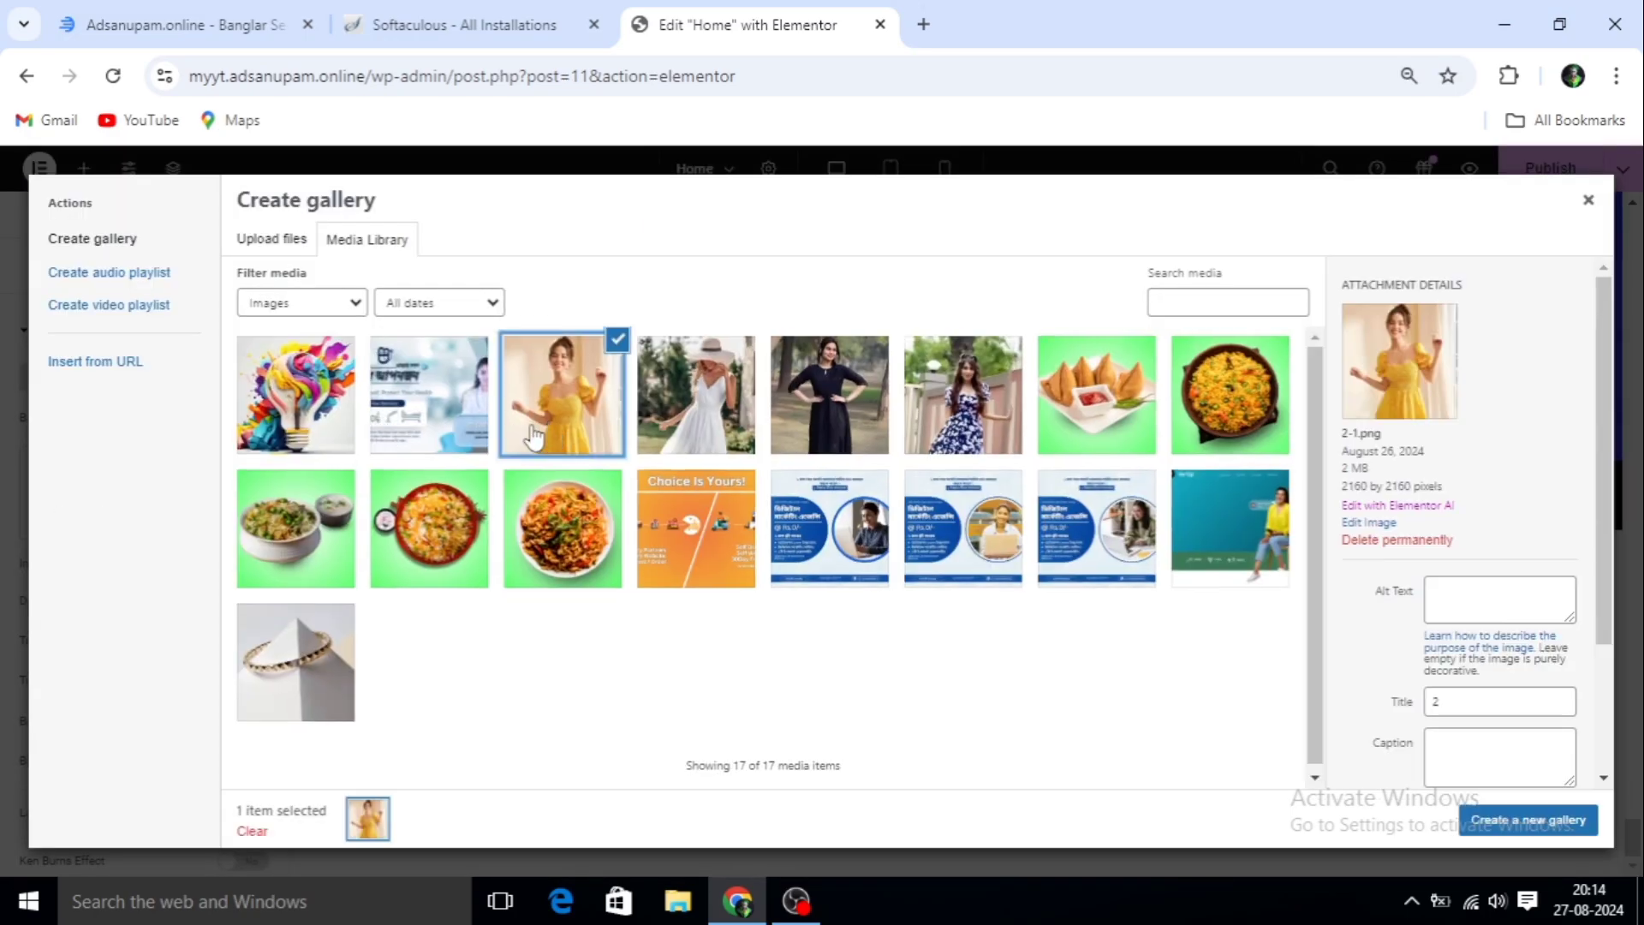
click(1525, 823)
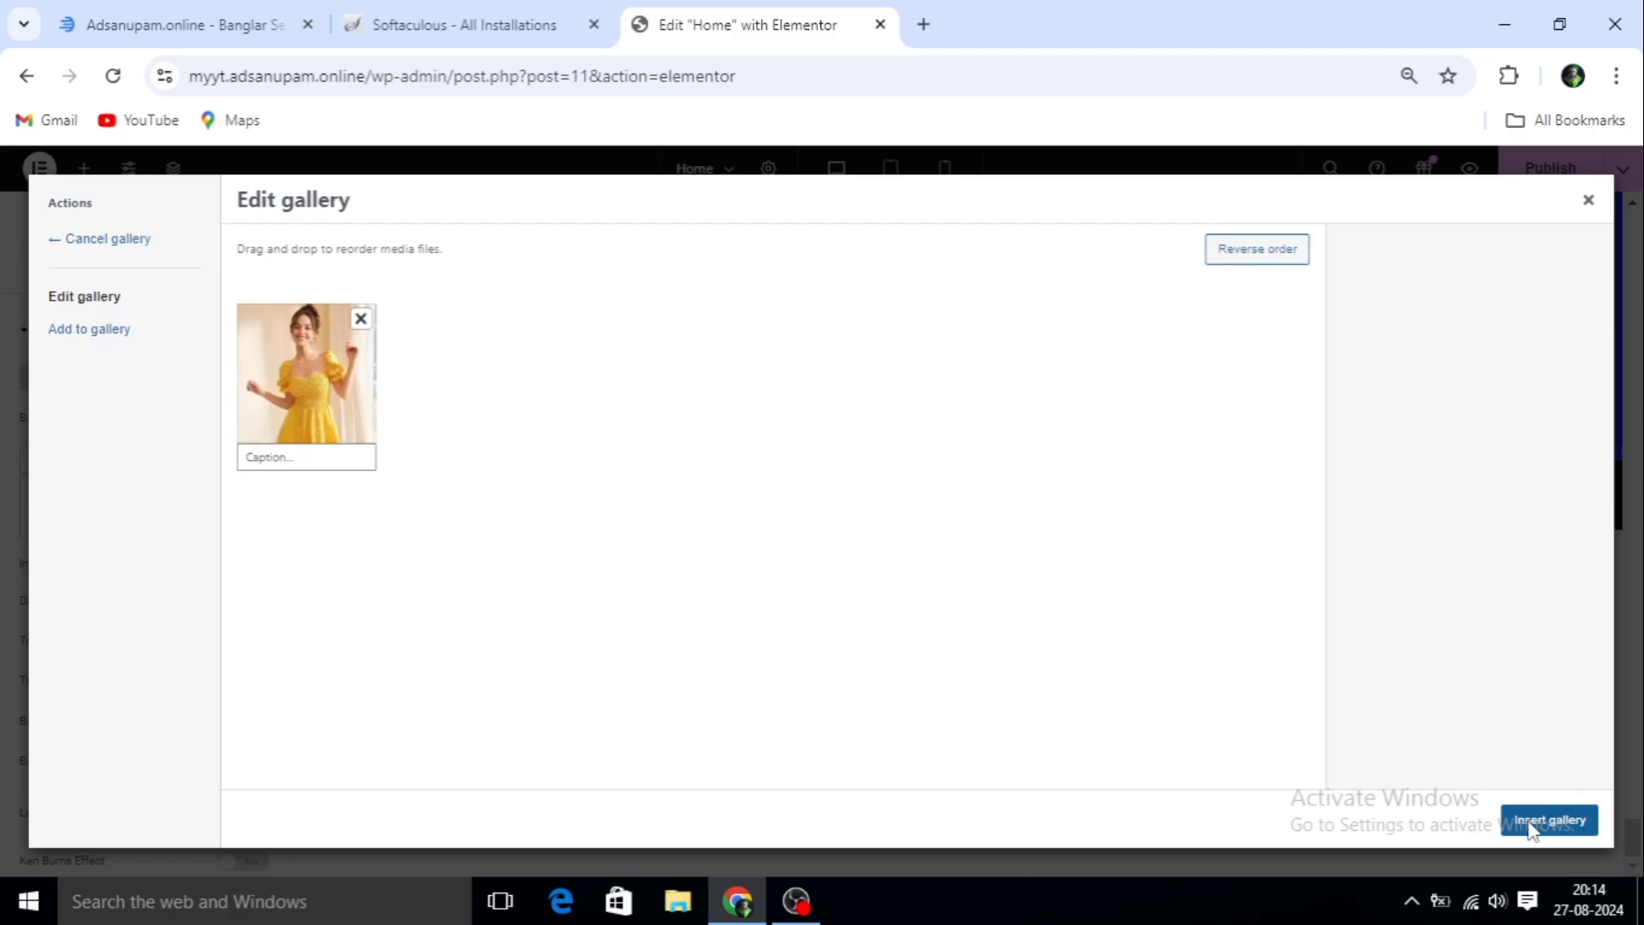
click(1532, 824)
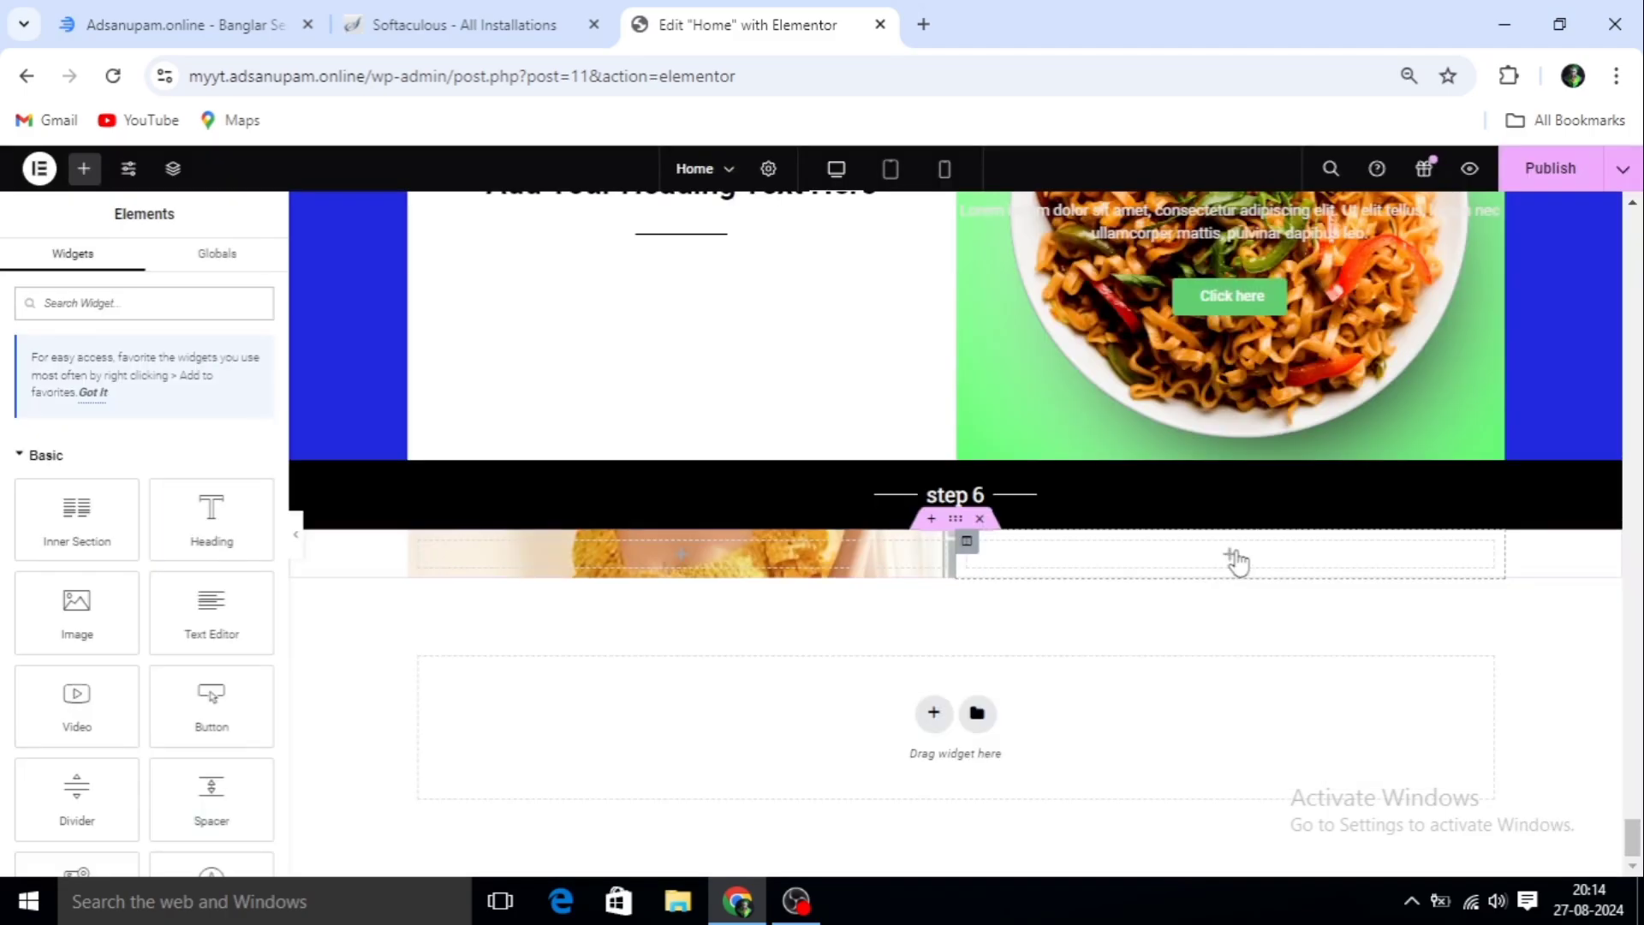
Give the new section's right column a slideshow background using the image of the woman in the white dress and hat
click(968, 542)
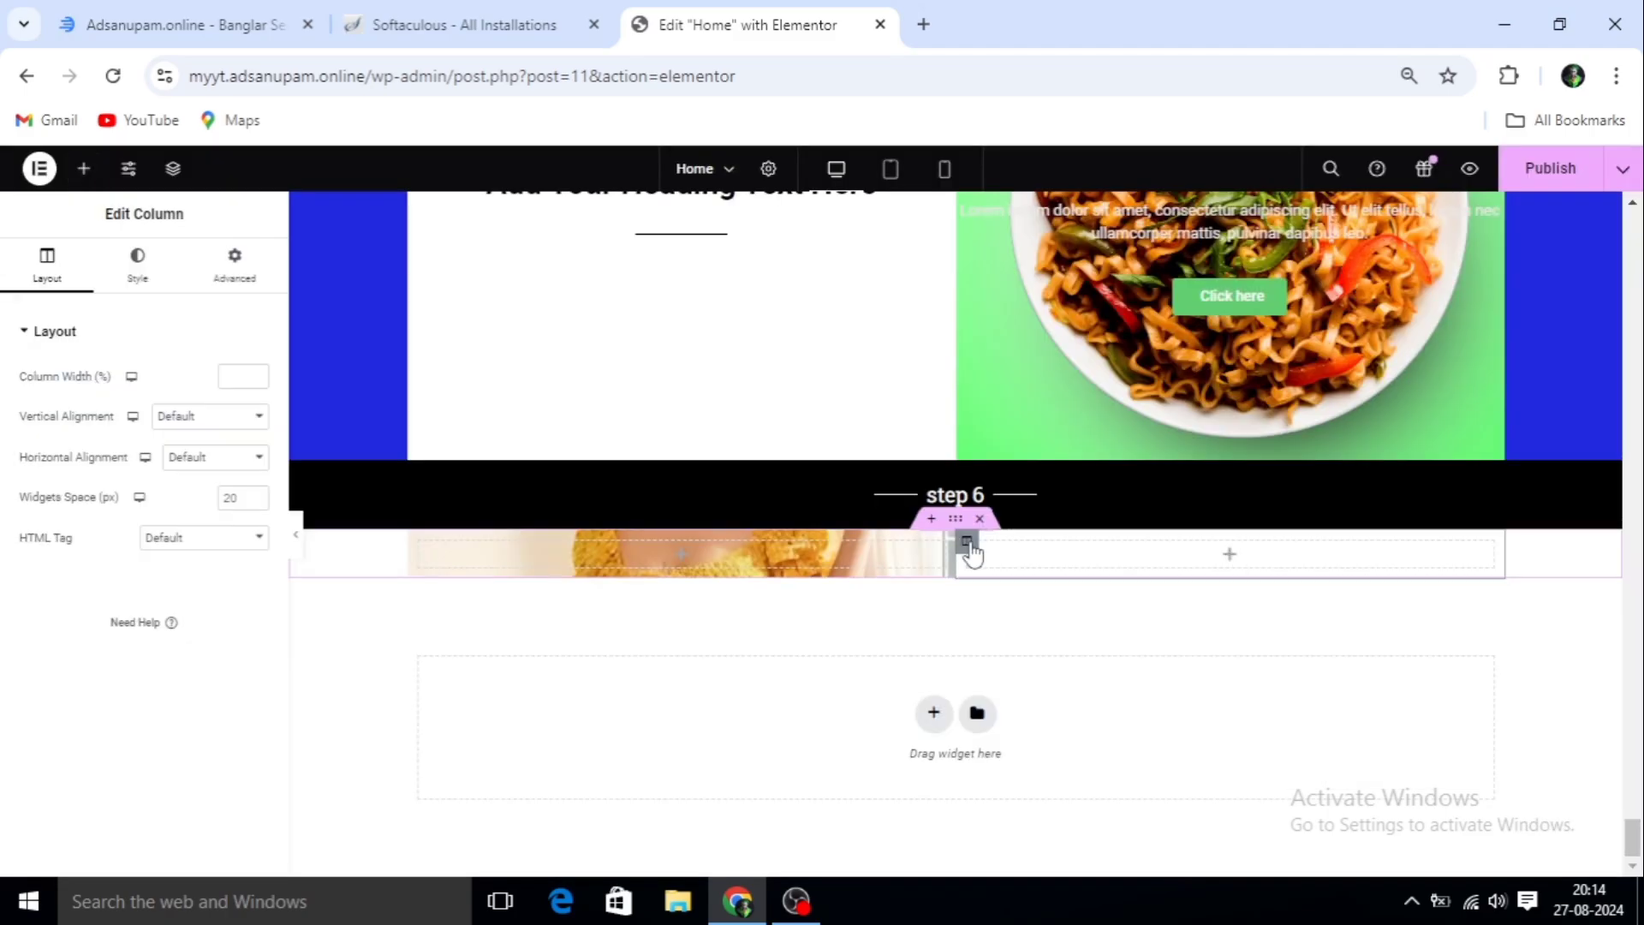
click(137, 267)
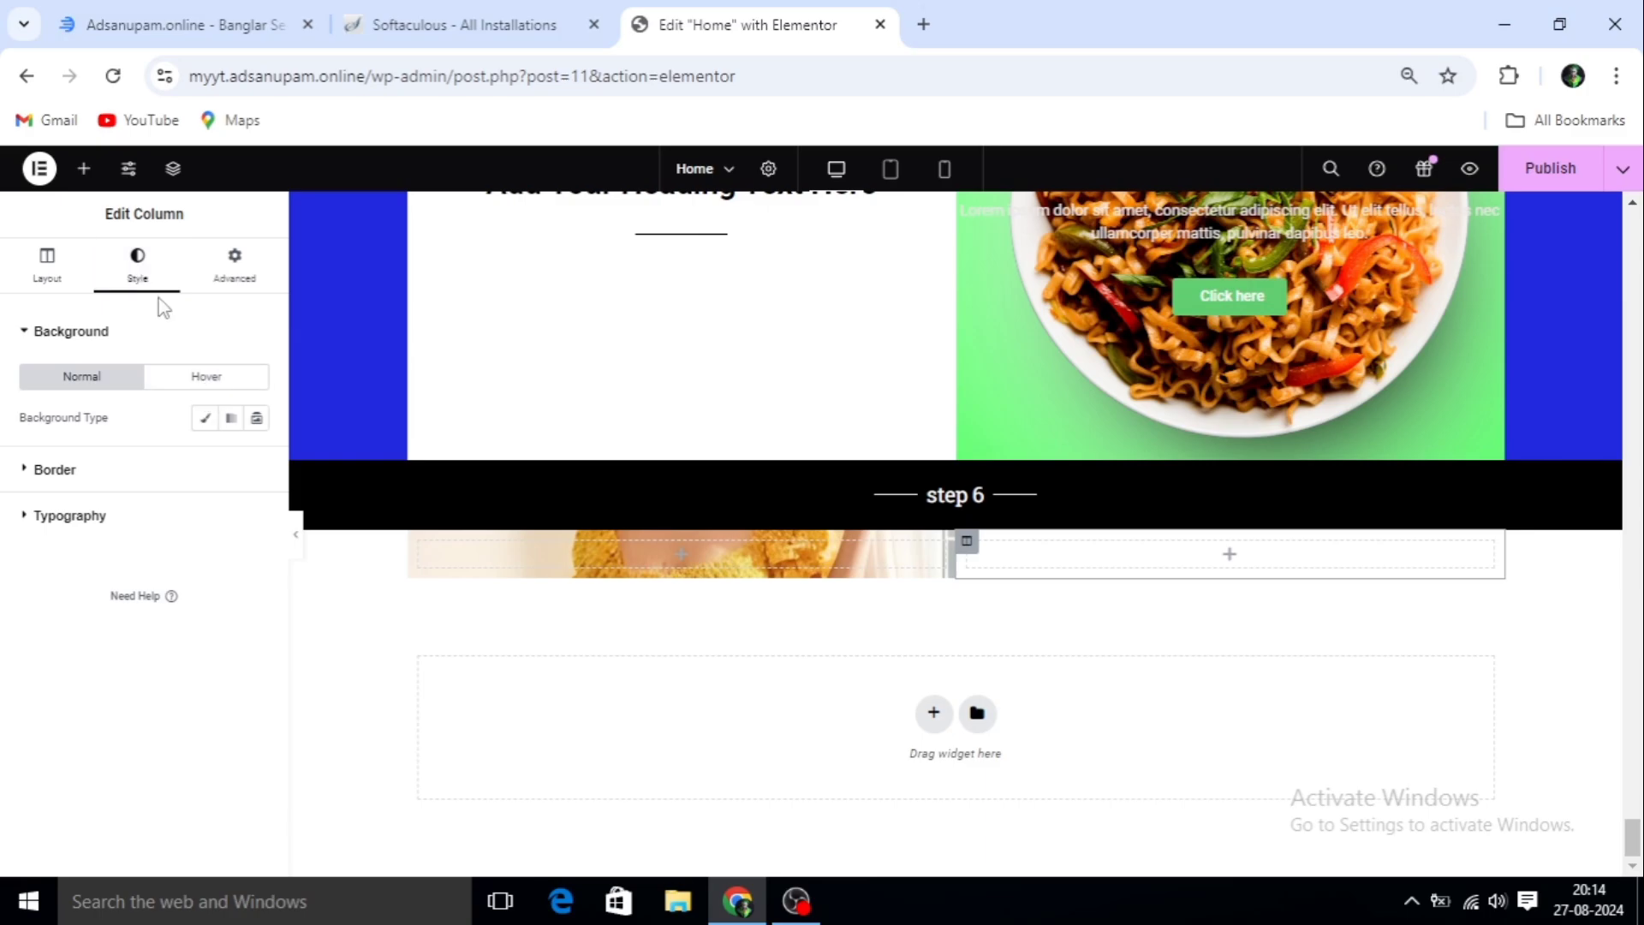
click(256, 418)
click(56, 507)
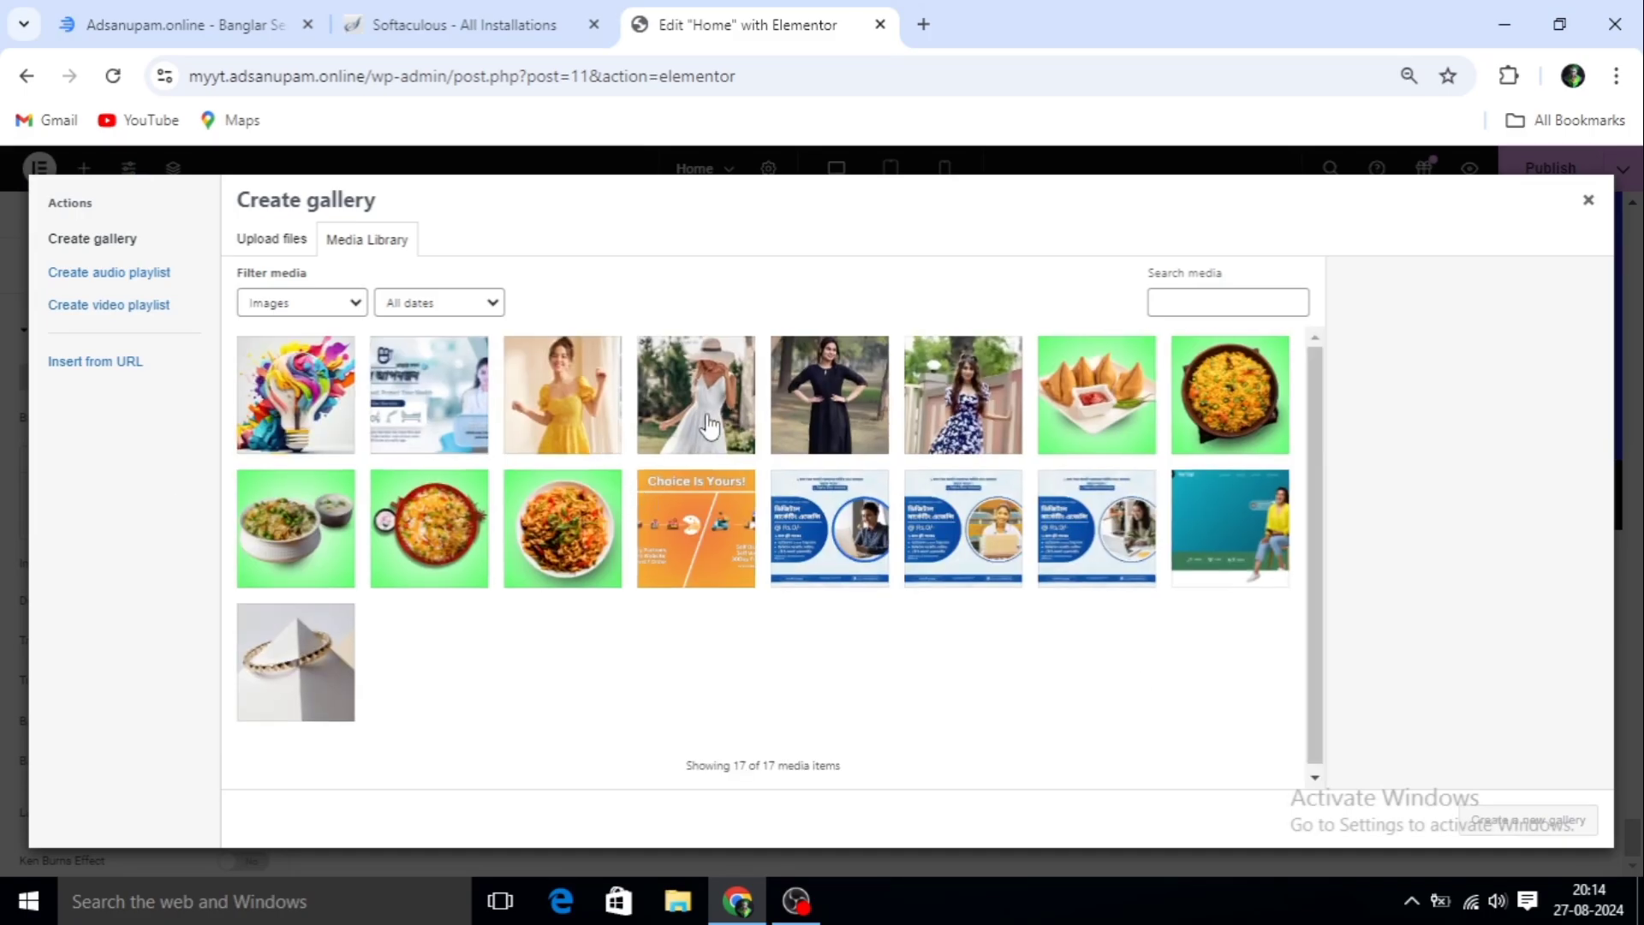
click(704, 428)
click(1560, 844)
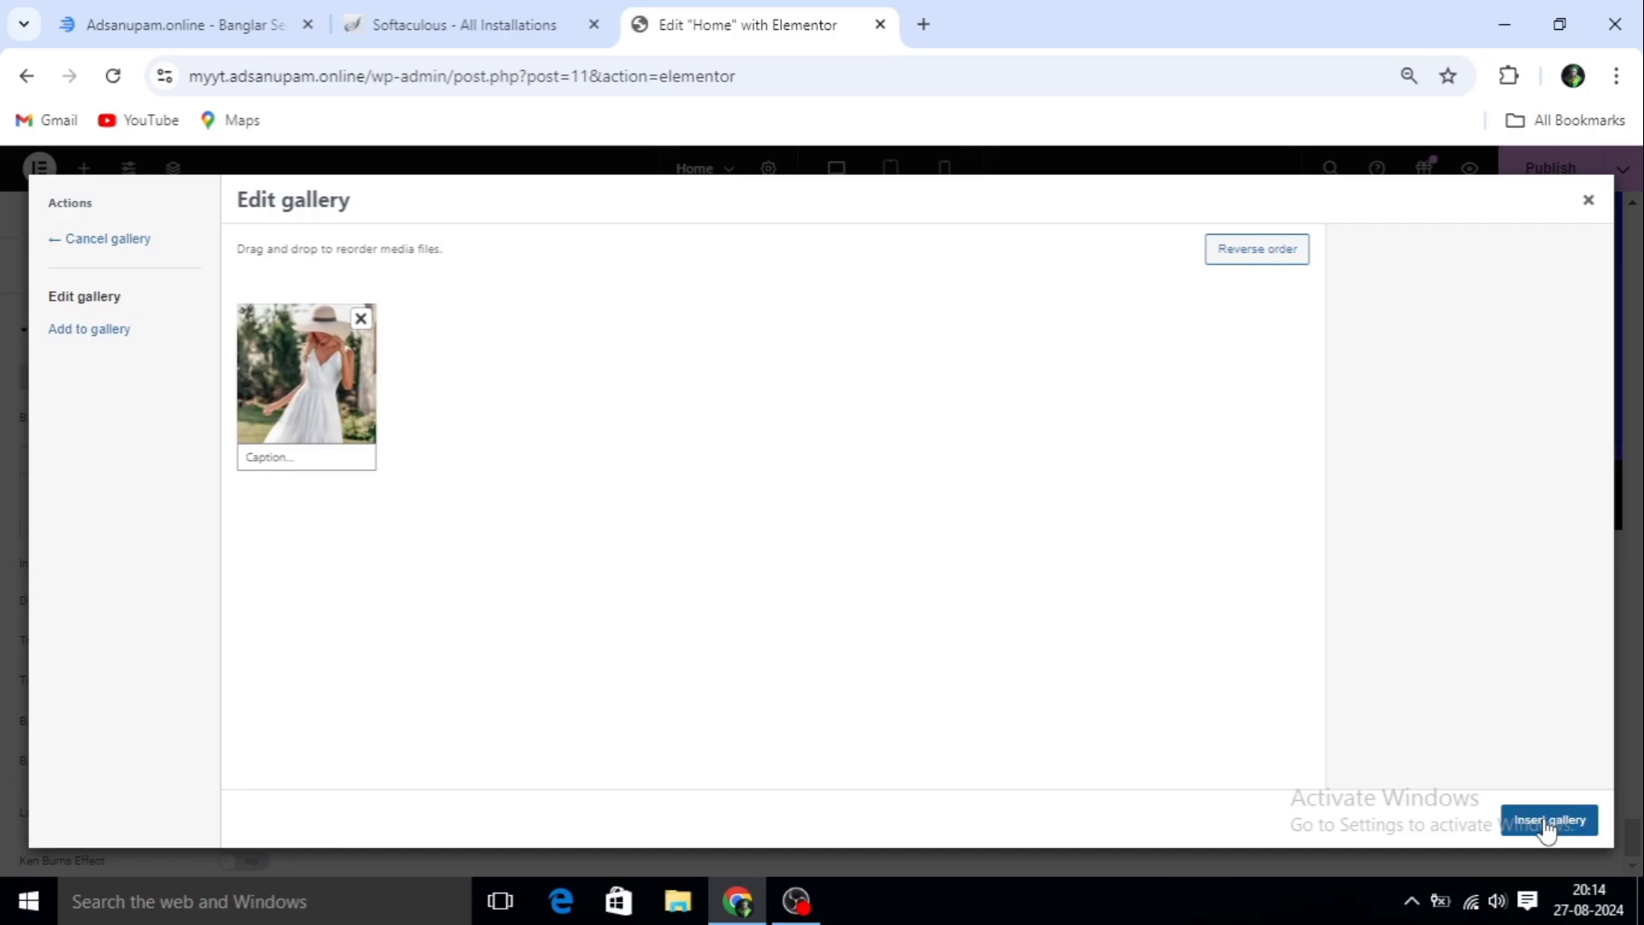
click(1548, 822)
Add a heading to the yellow-dress column and place a divider directly below it
scroll(1035, 621, up, 2)
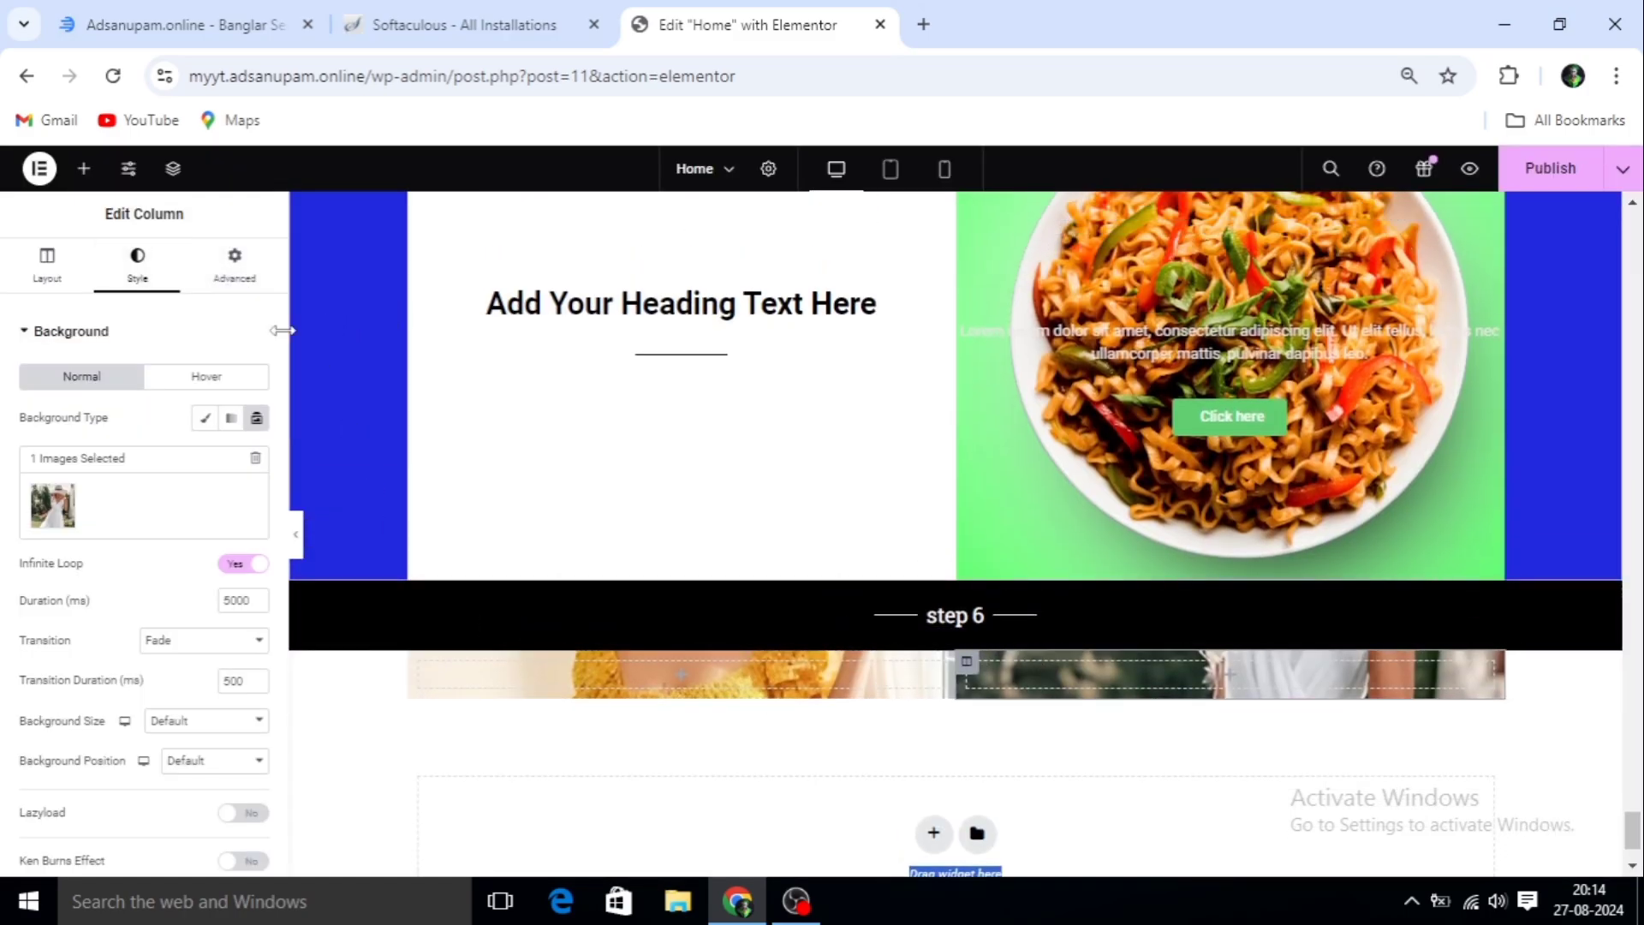
click(86, 176)
drag(191, 533, 697, 696)
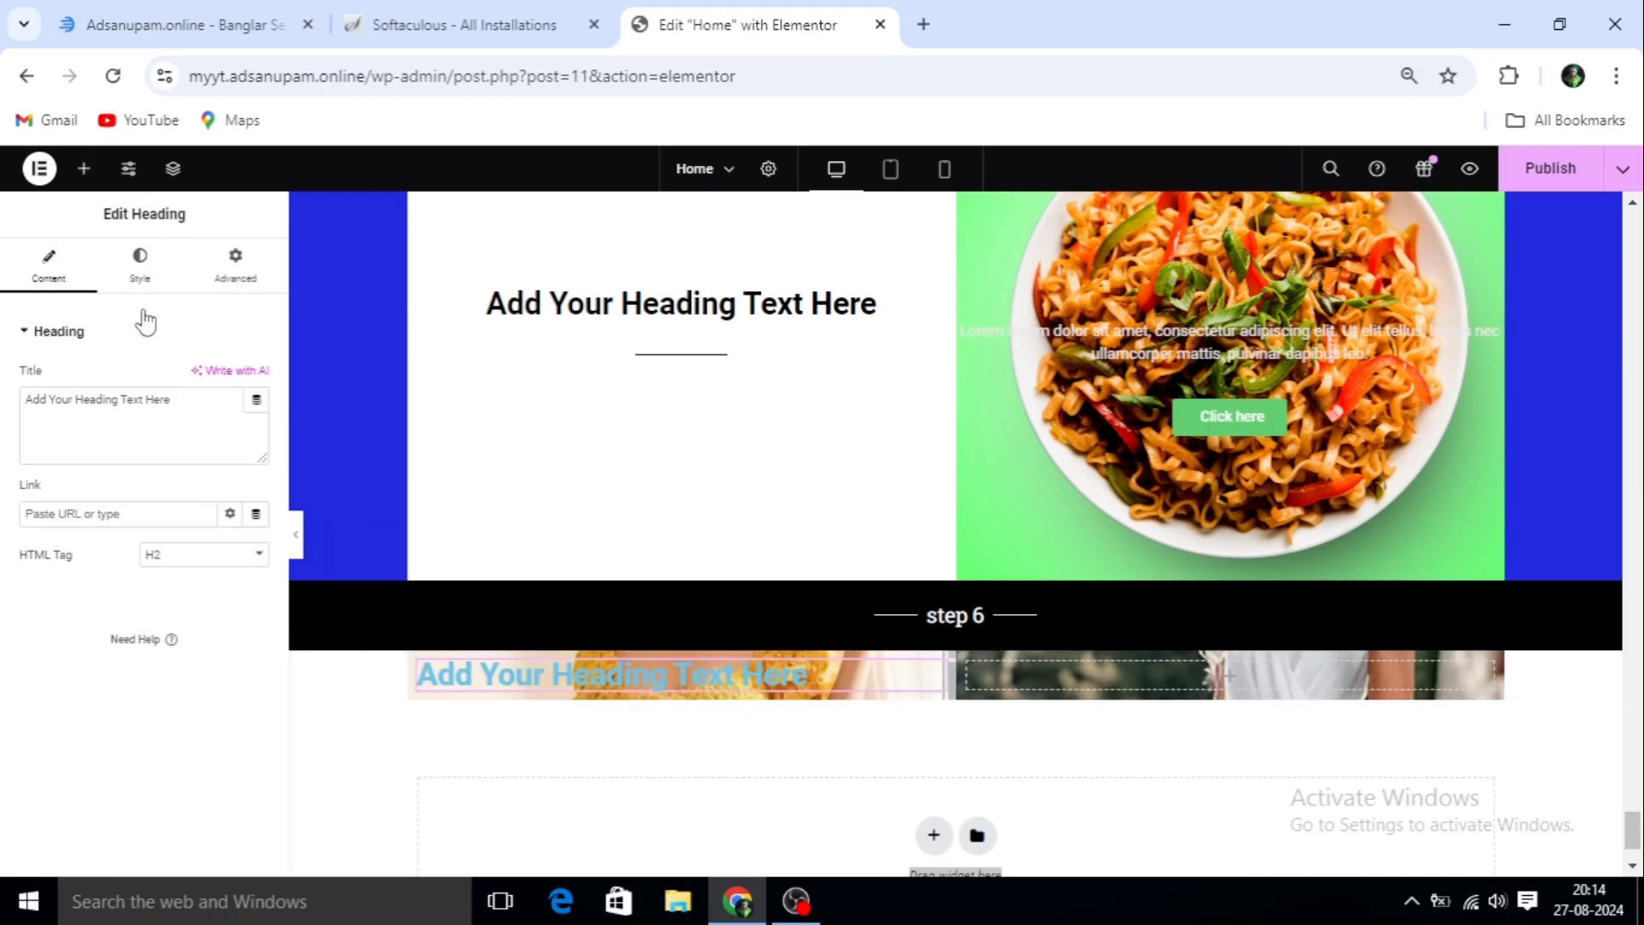
click(84, 169)
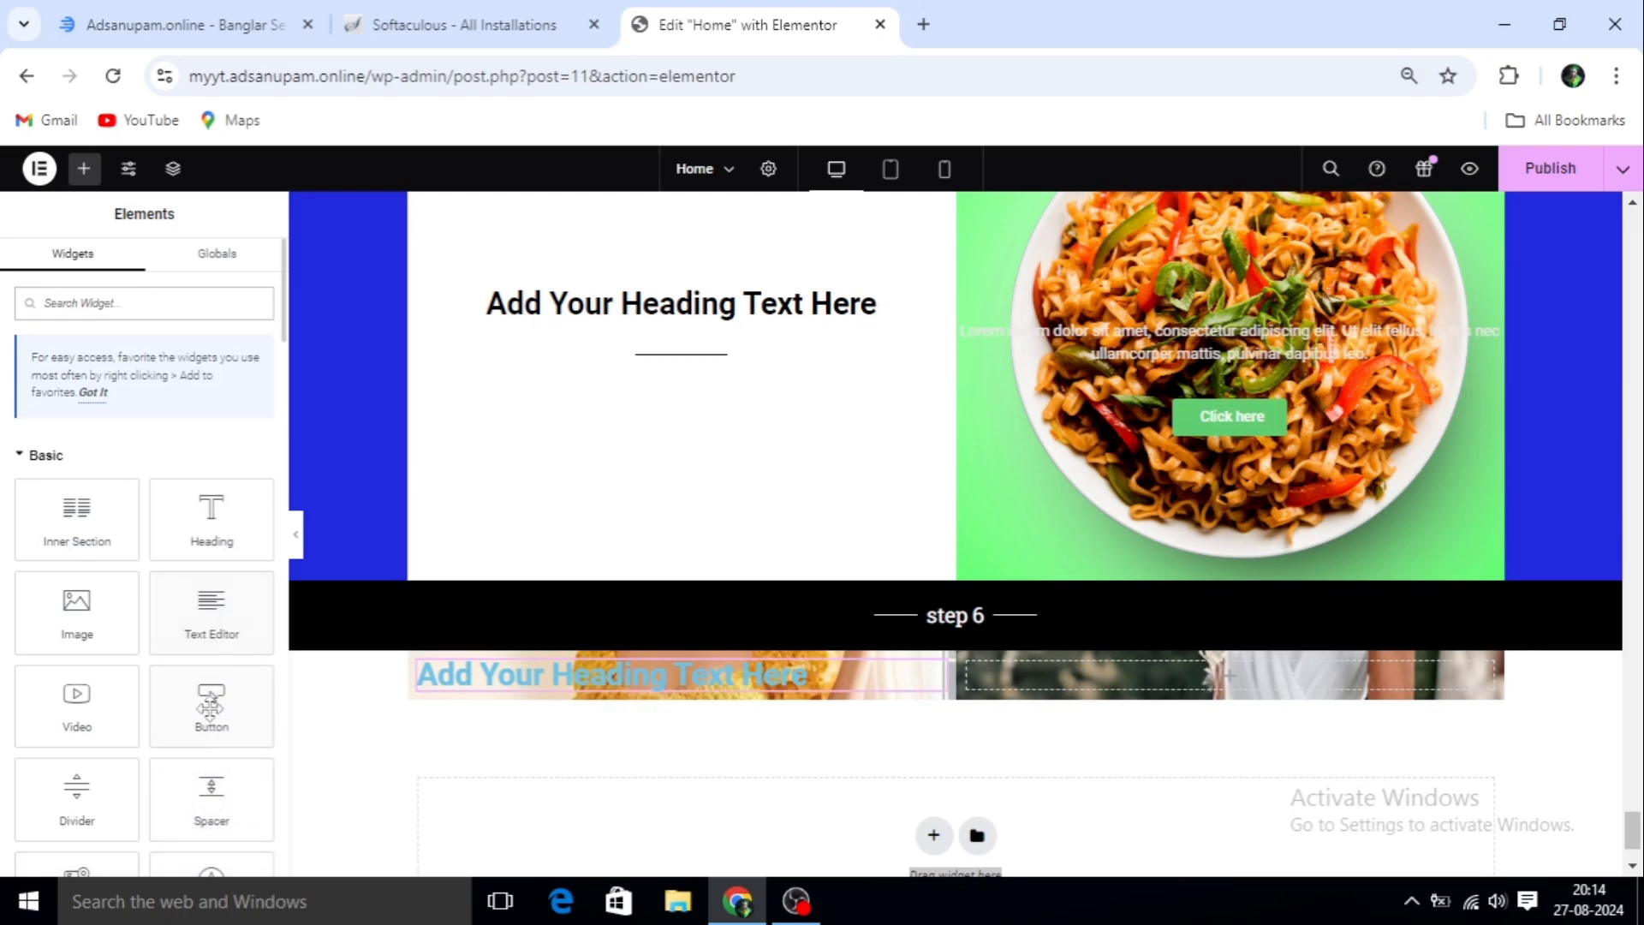
scroll(210, 719, down, 2)
scroll(219, 736, up, 1)
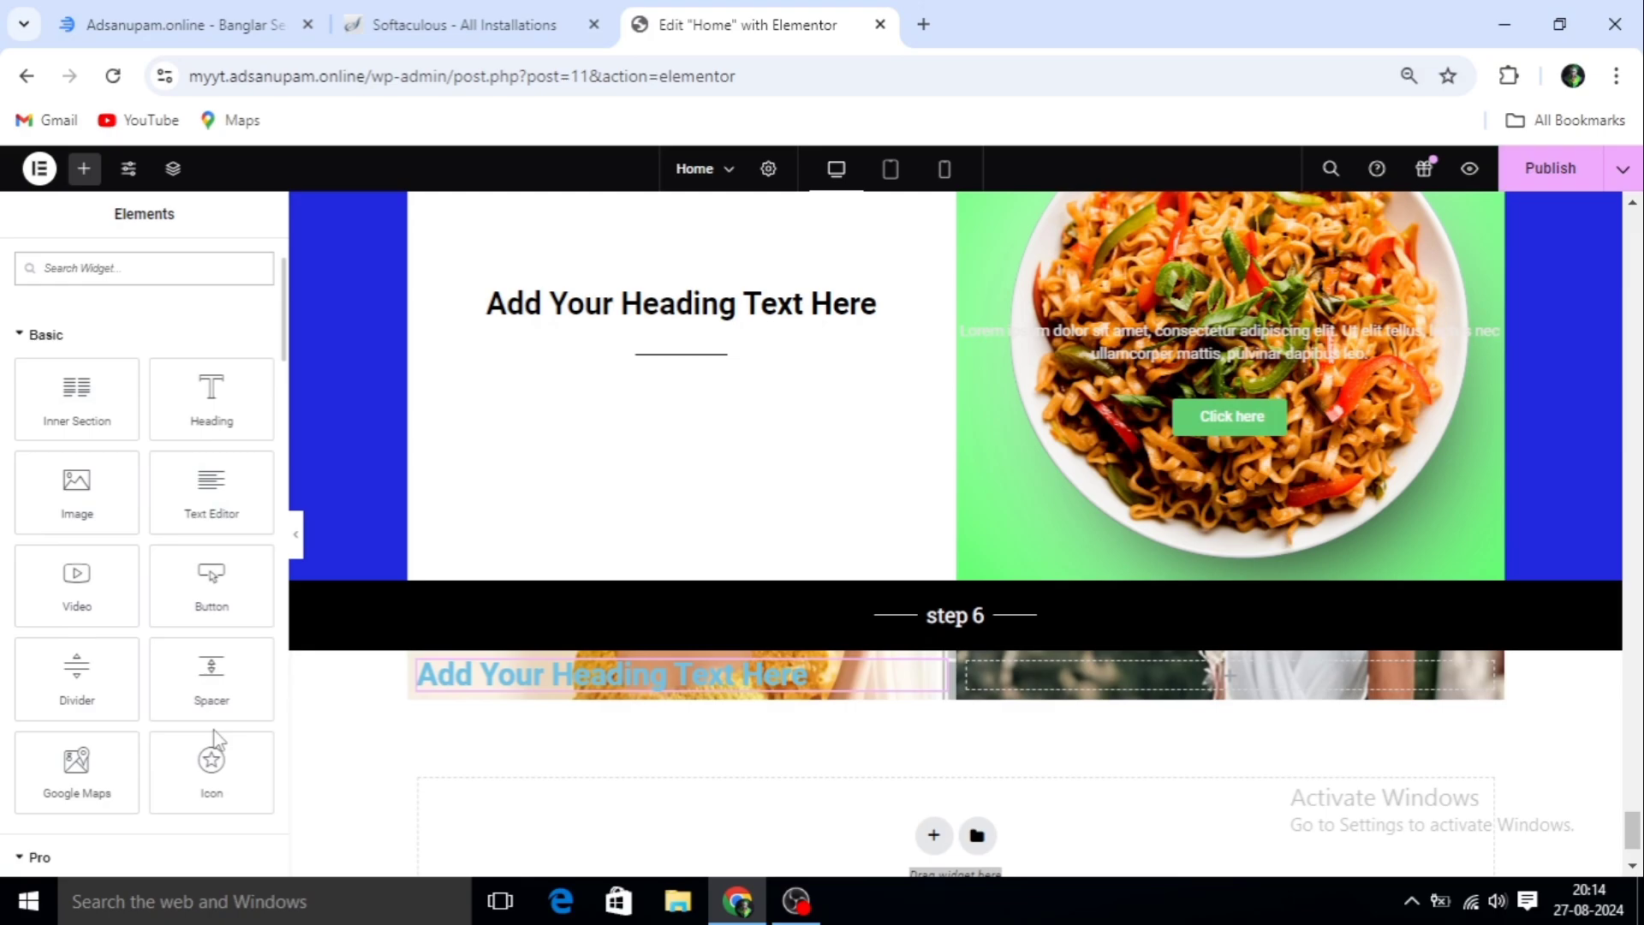
scroll(176, 531, down, 2)
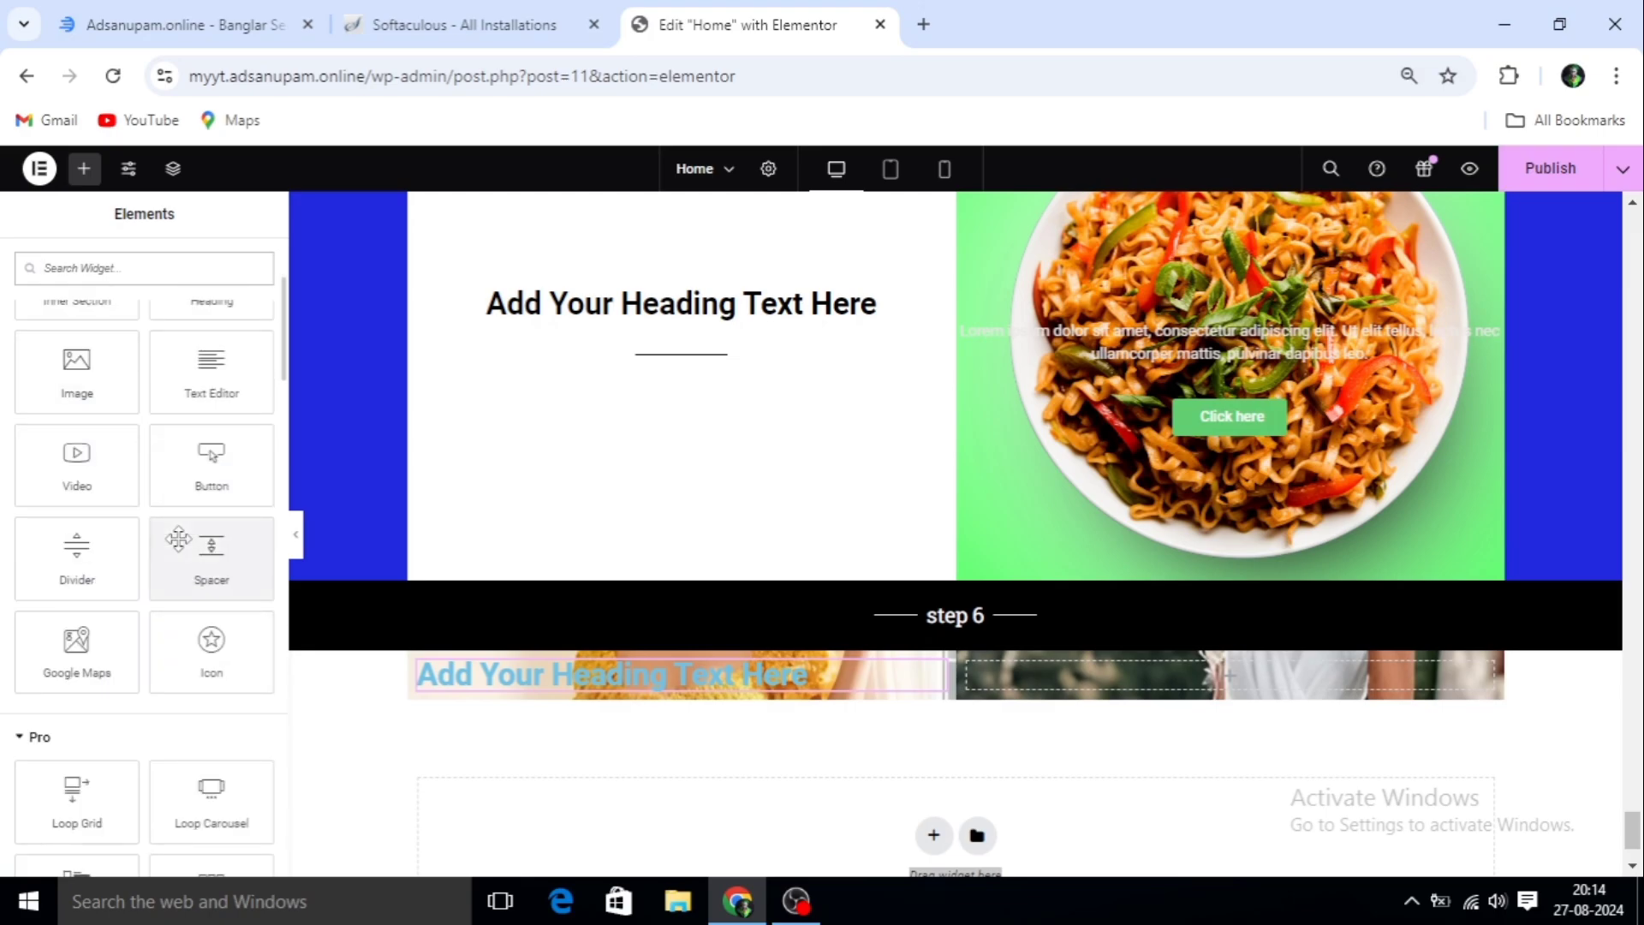
drag(77, 552, 686, 695)
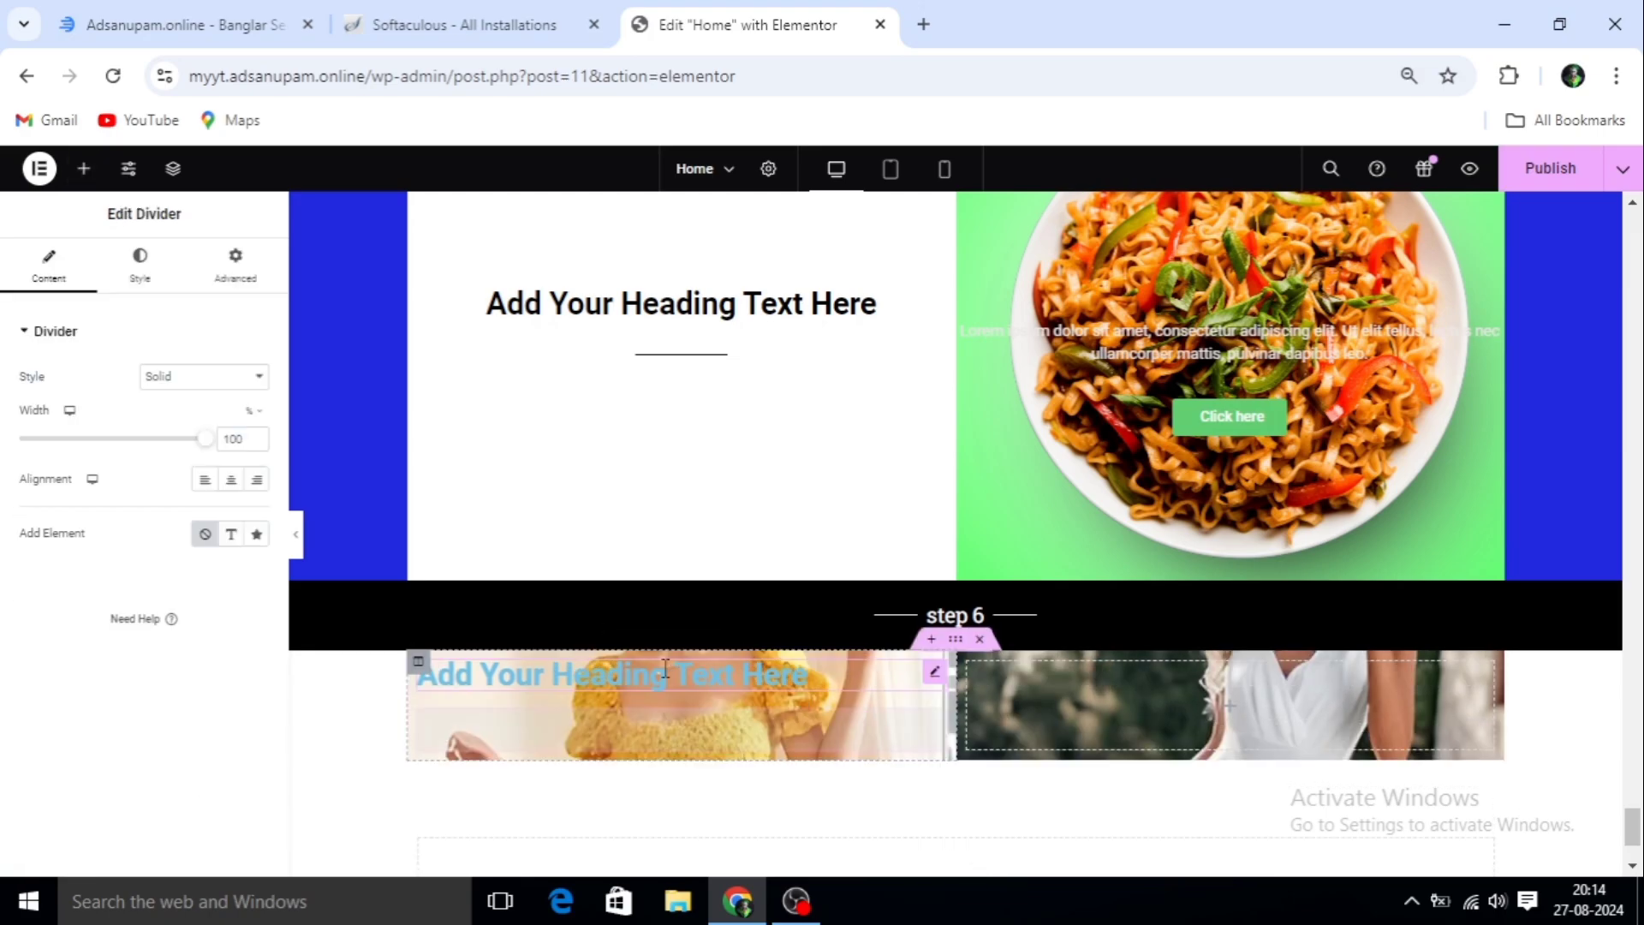
Add a text editor paragraph below the divider in the yellow-dress column, followed by a button
click(83, 168)
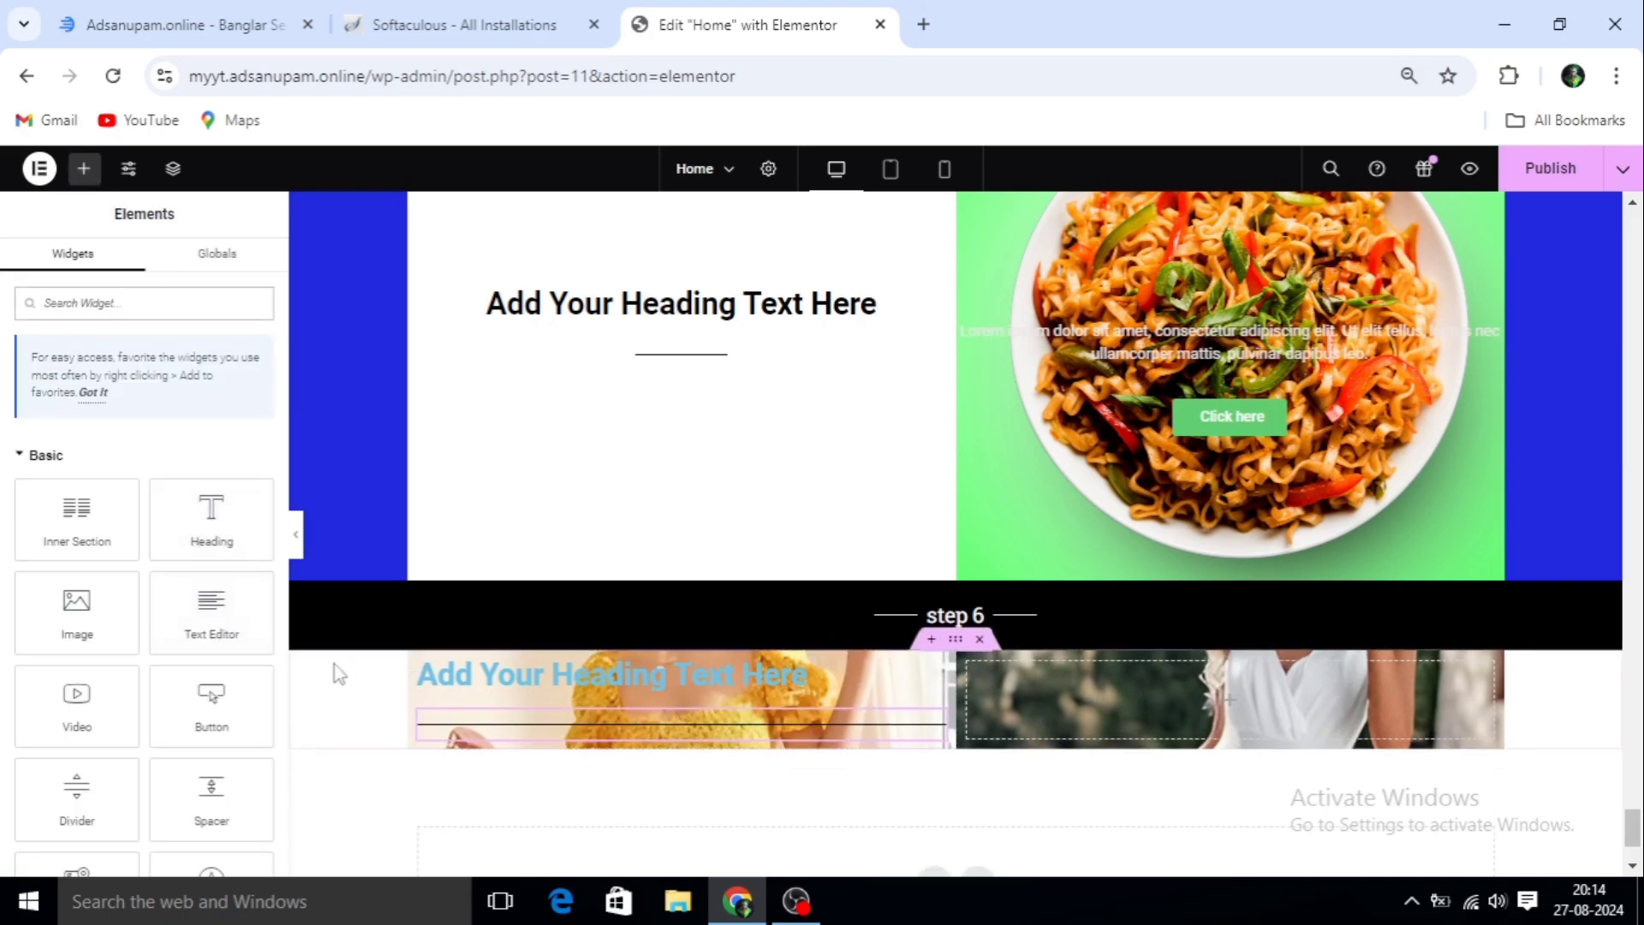
drag(213, 624, 674, 746)
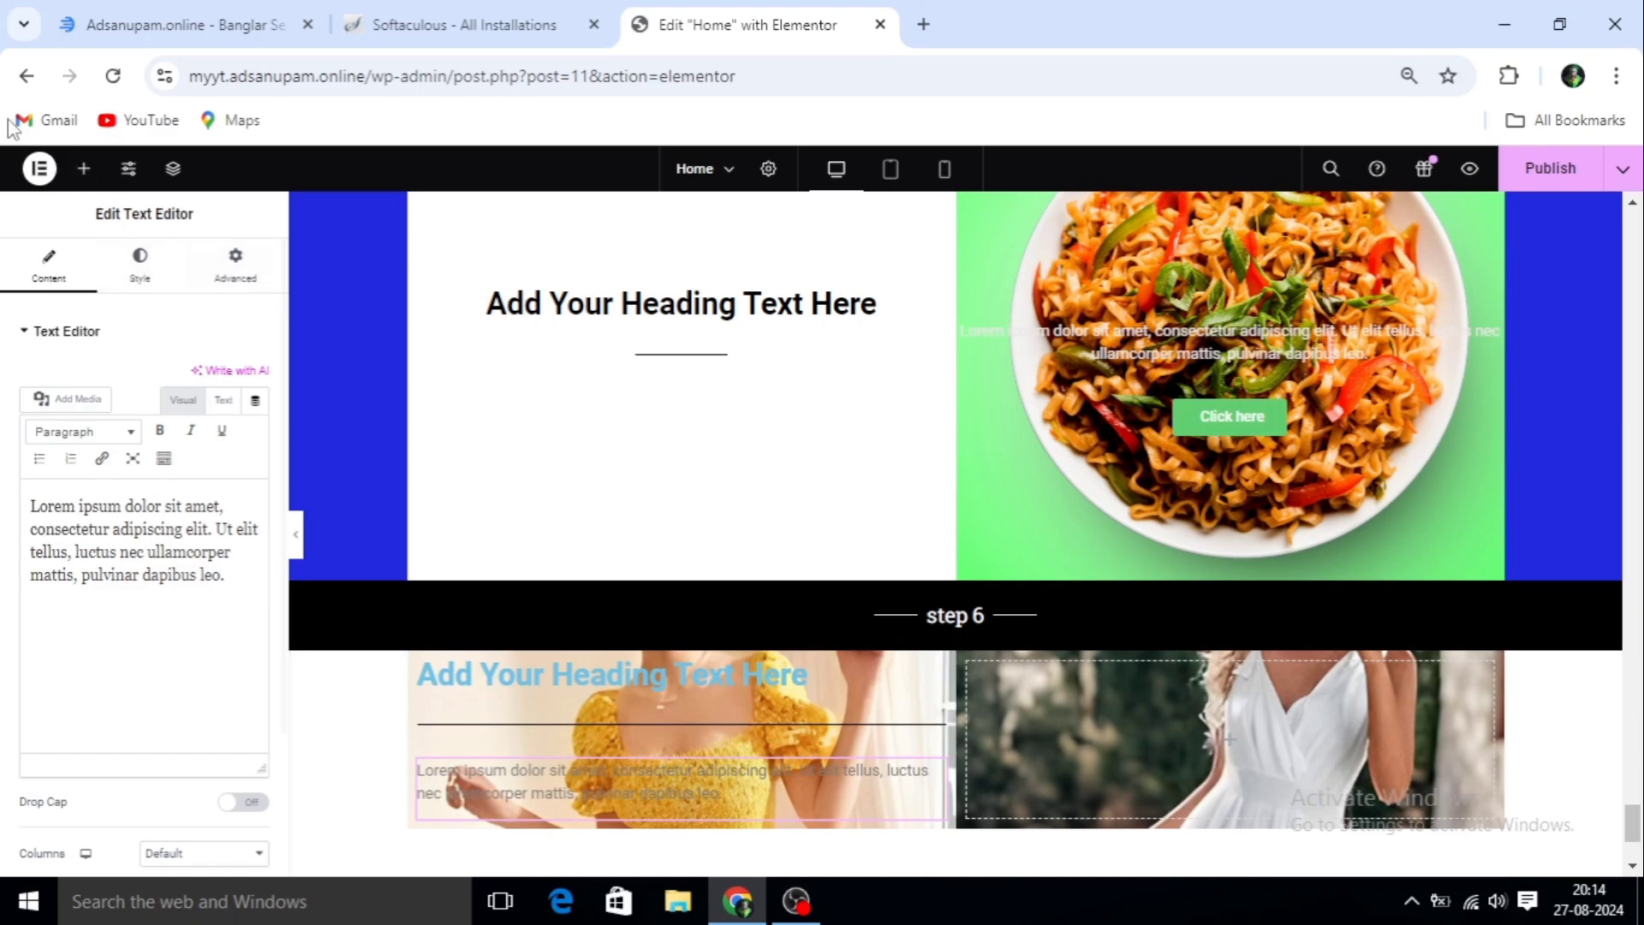
click(83, 169)
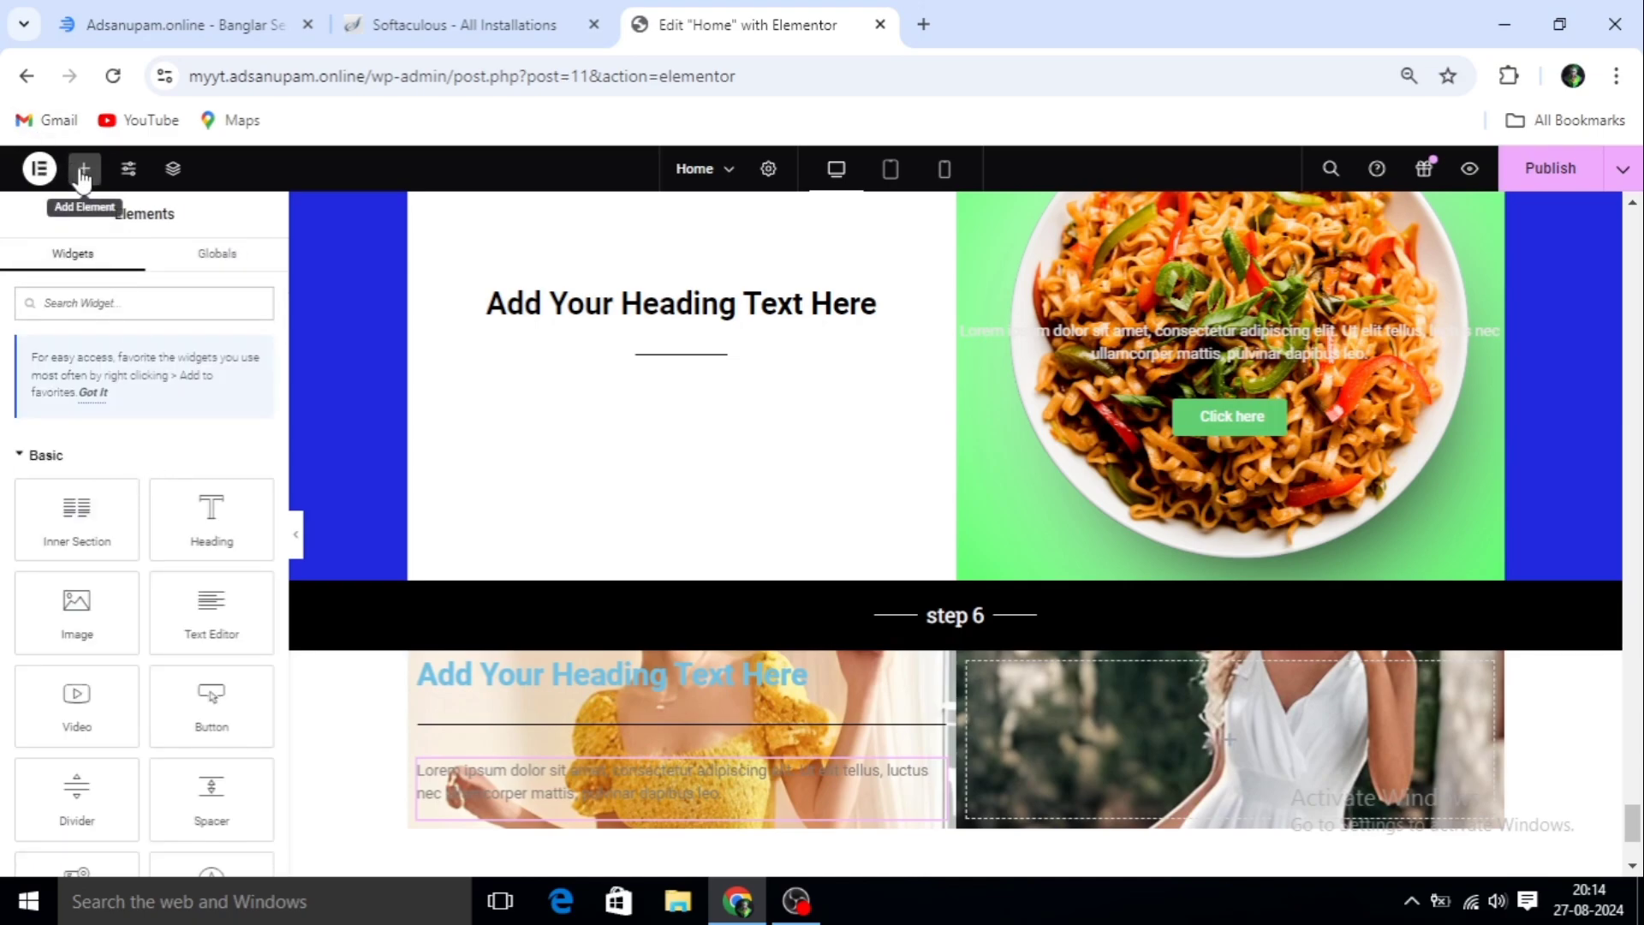
scroll(206, 610, down, 3)
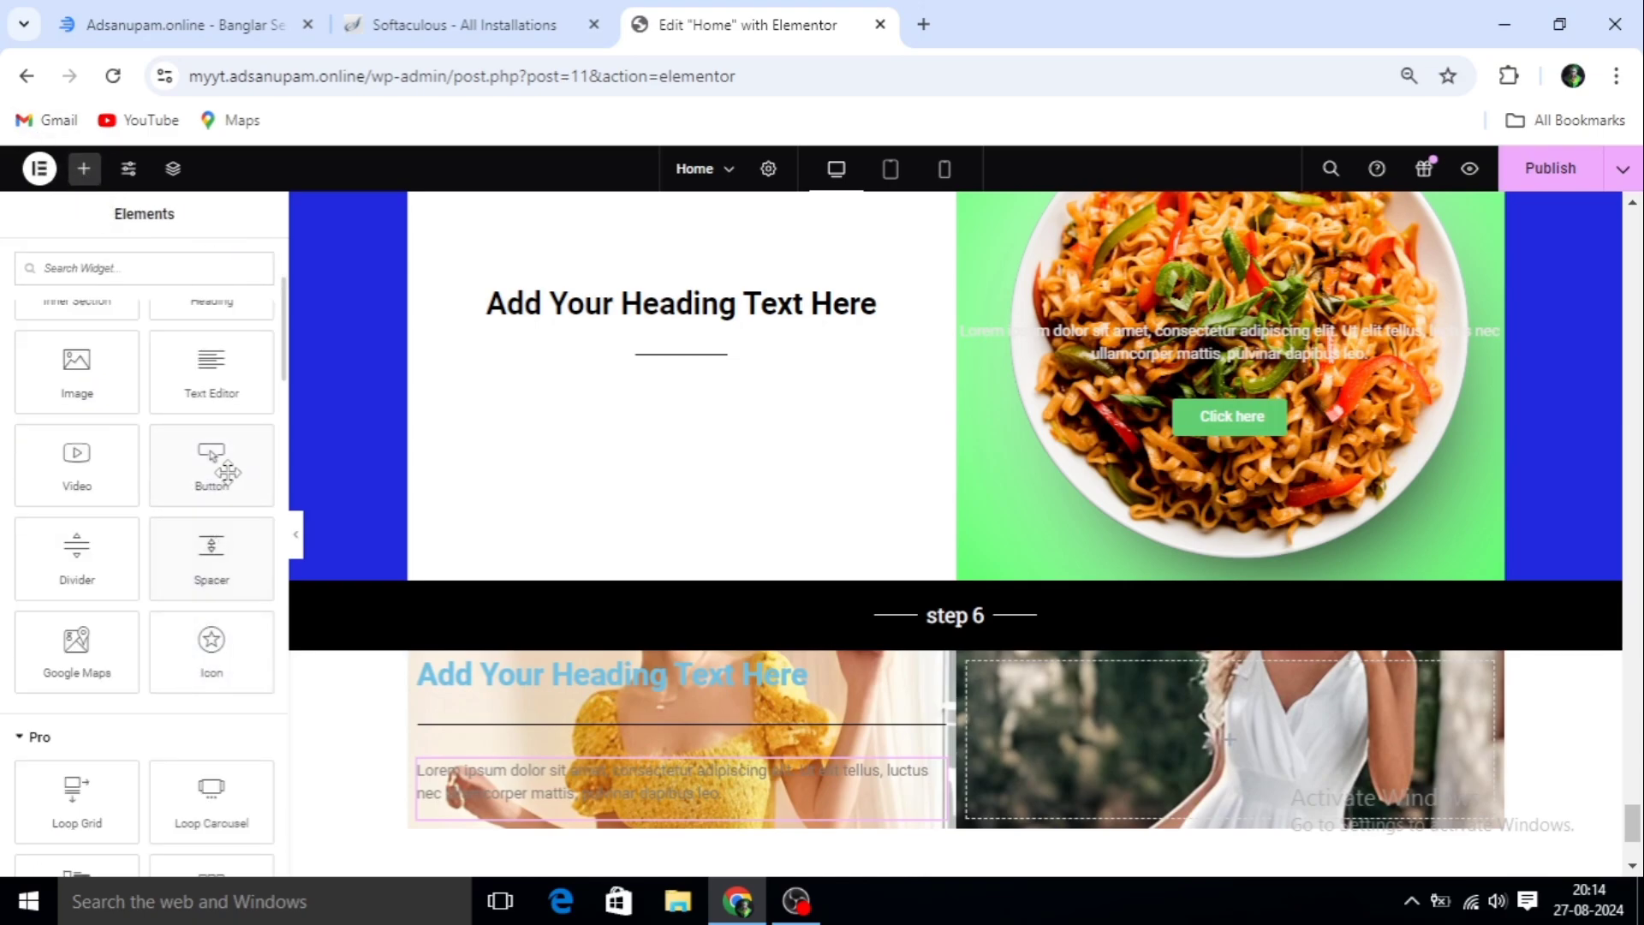
drag(214, 467, 641, 811)
Set the vertical alignment of the yellow-dress column in the step 6 section to Middle
scroll(594, 801, down, 3)
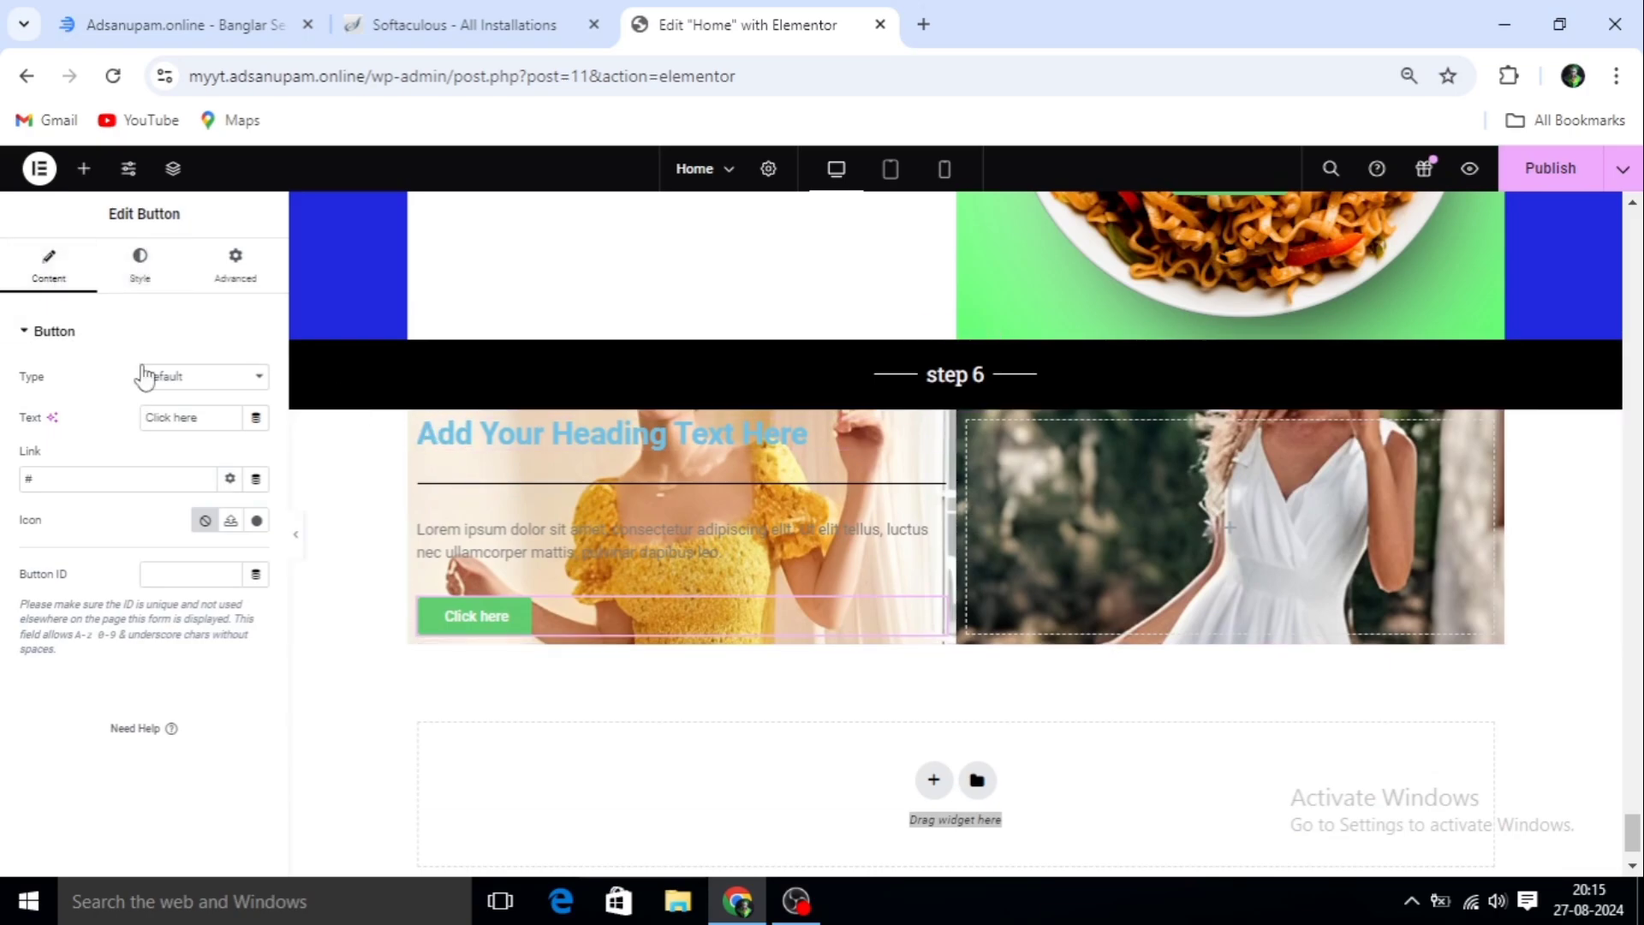
click(419, 422)
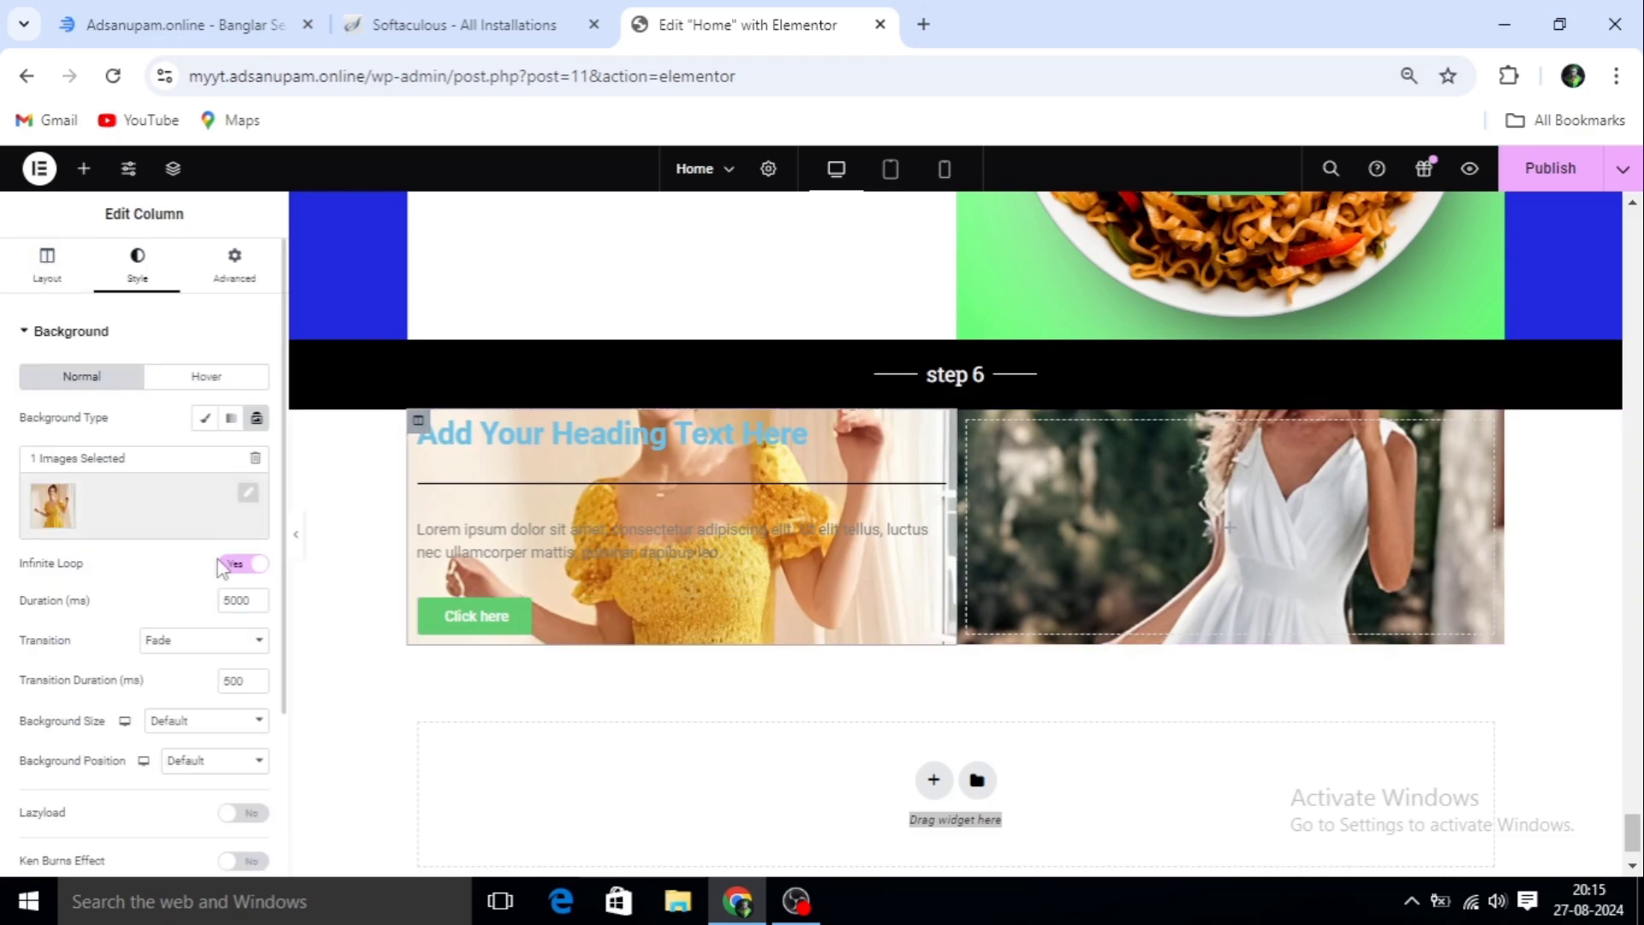
scroll(176, 509, down, 1)
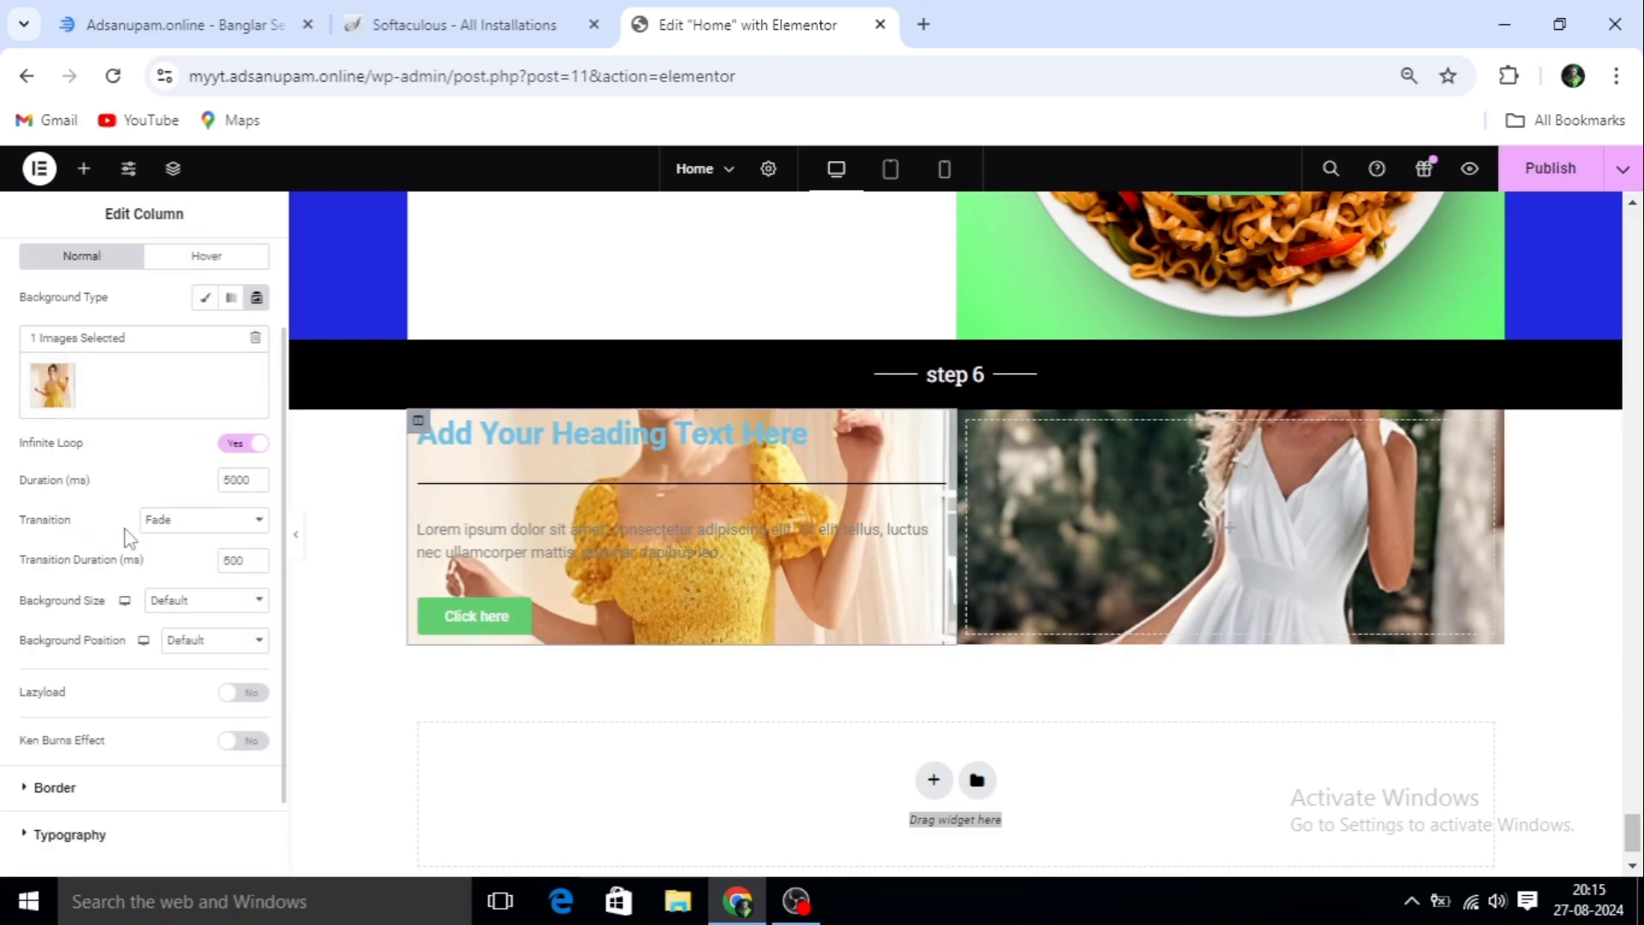
scroll(111, 308, up, 1)
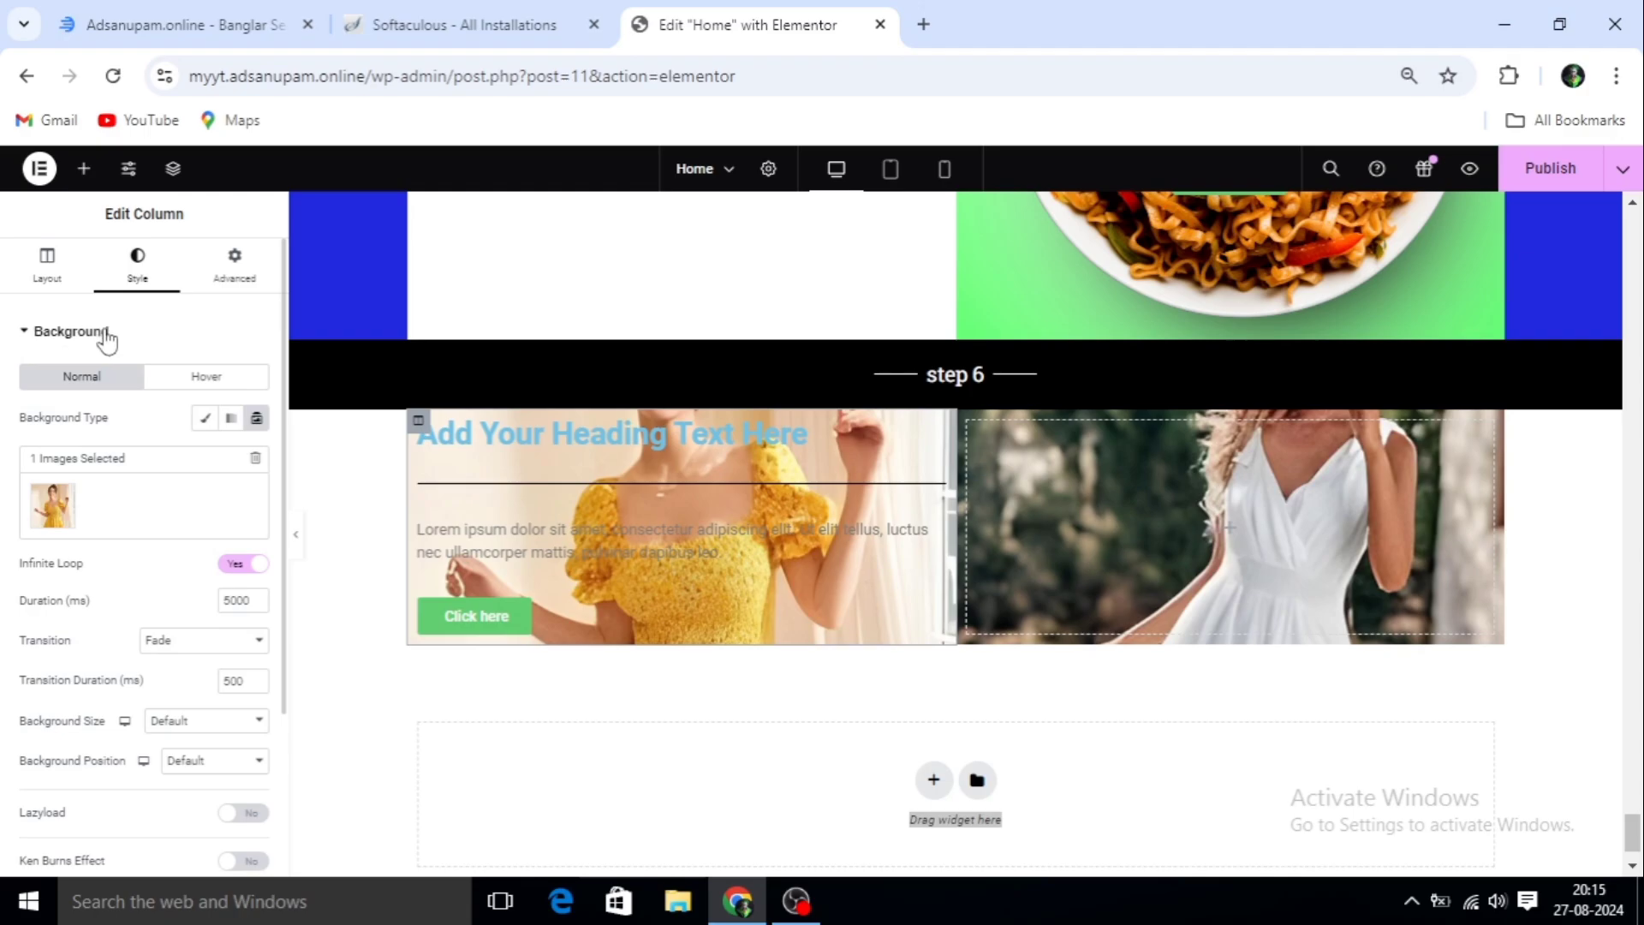
click(38, 265)
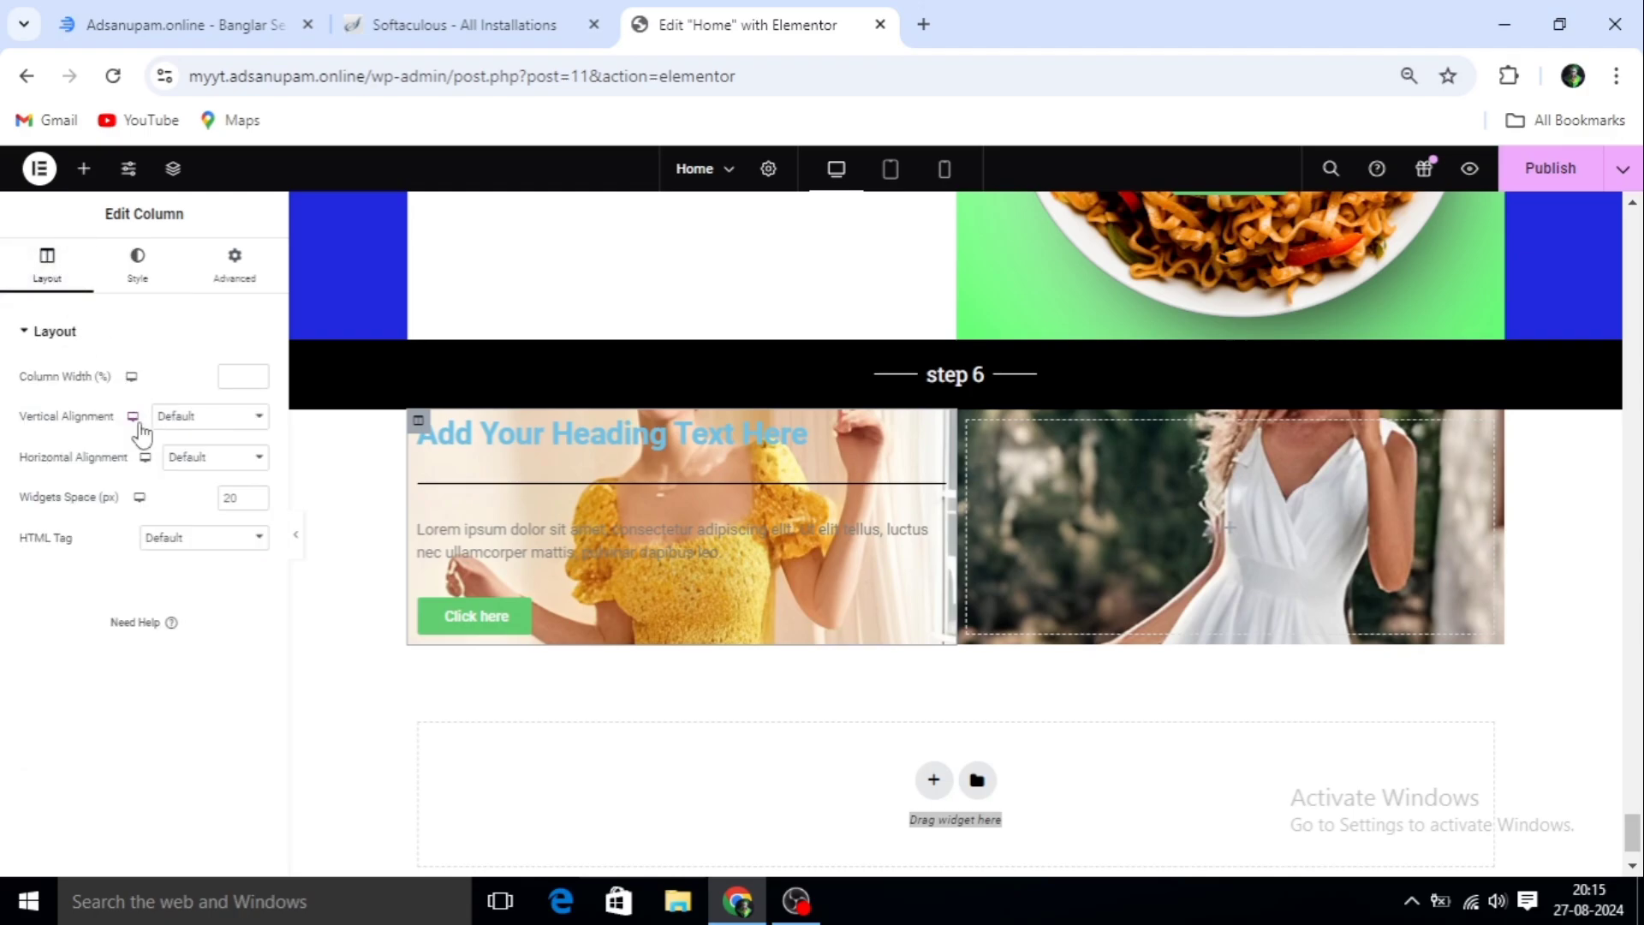
click(256, 420)
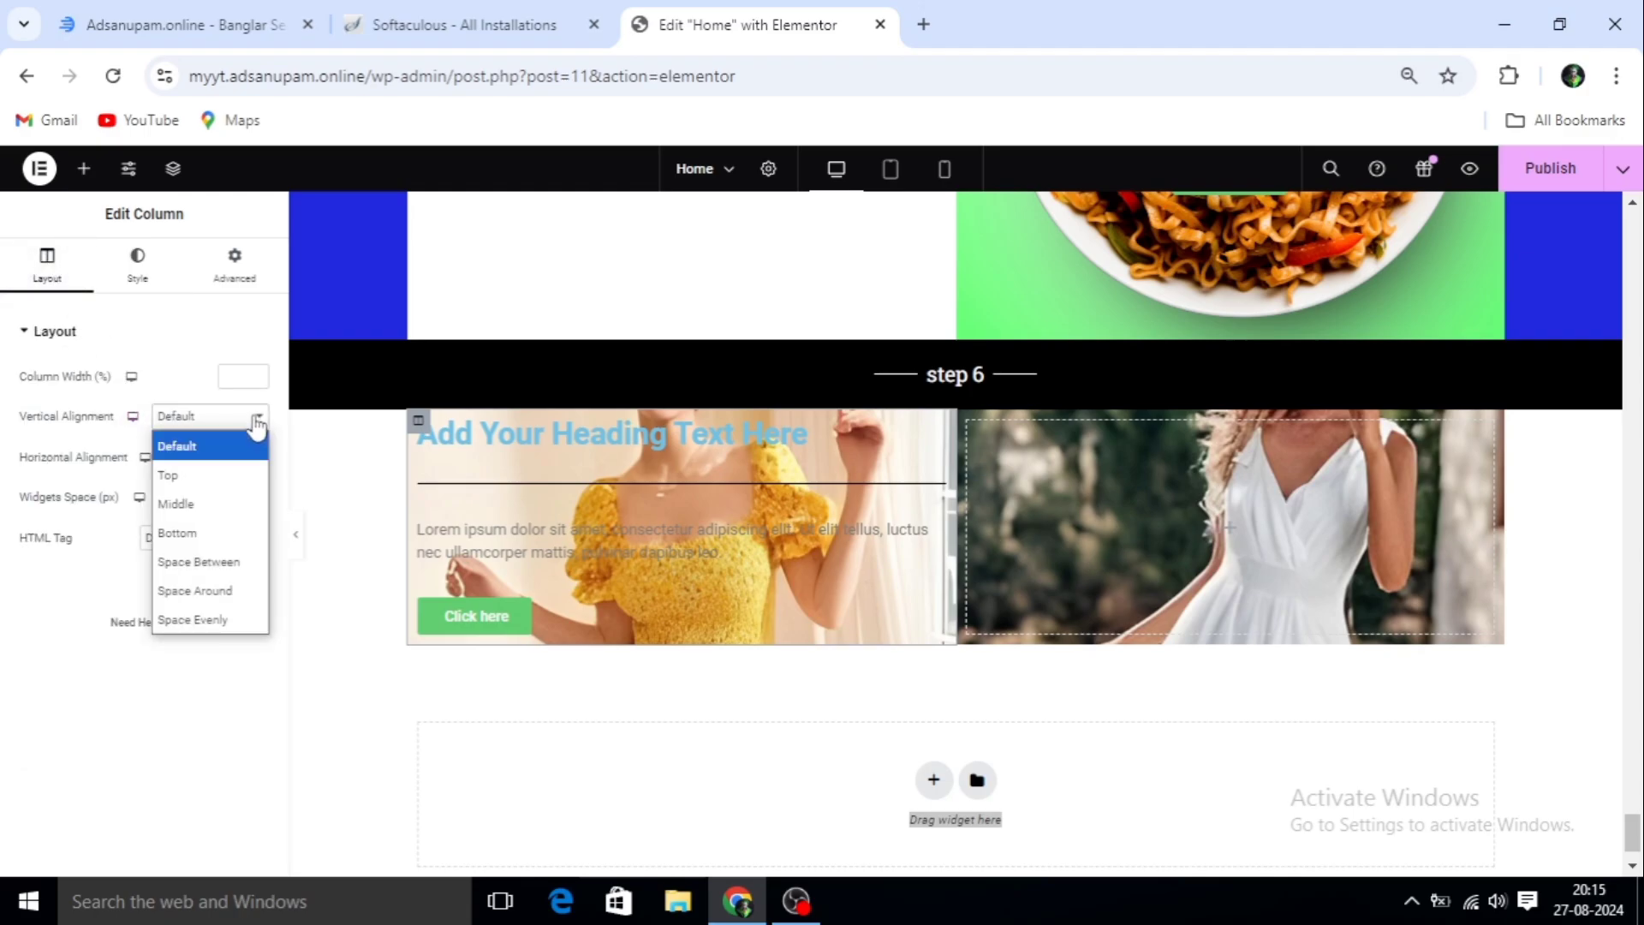
click(204, 512)
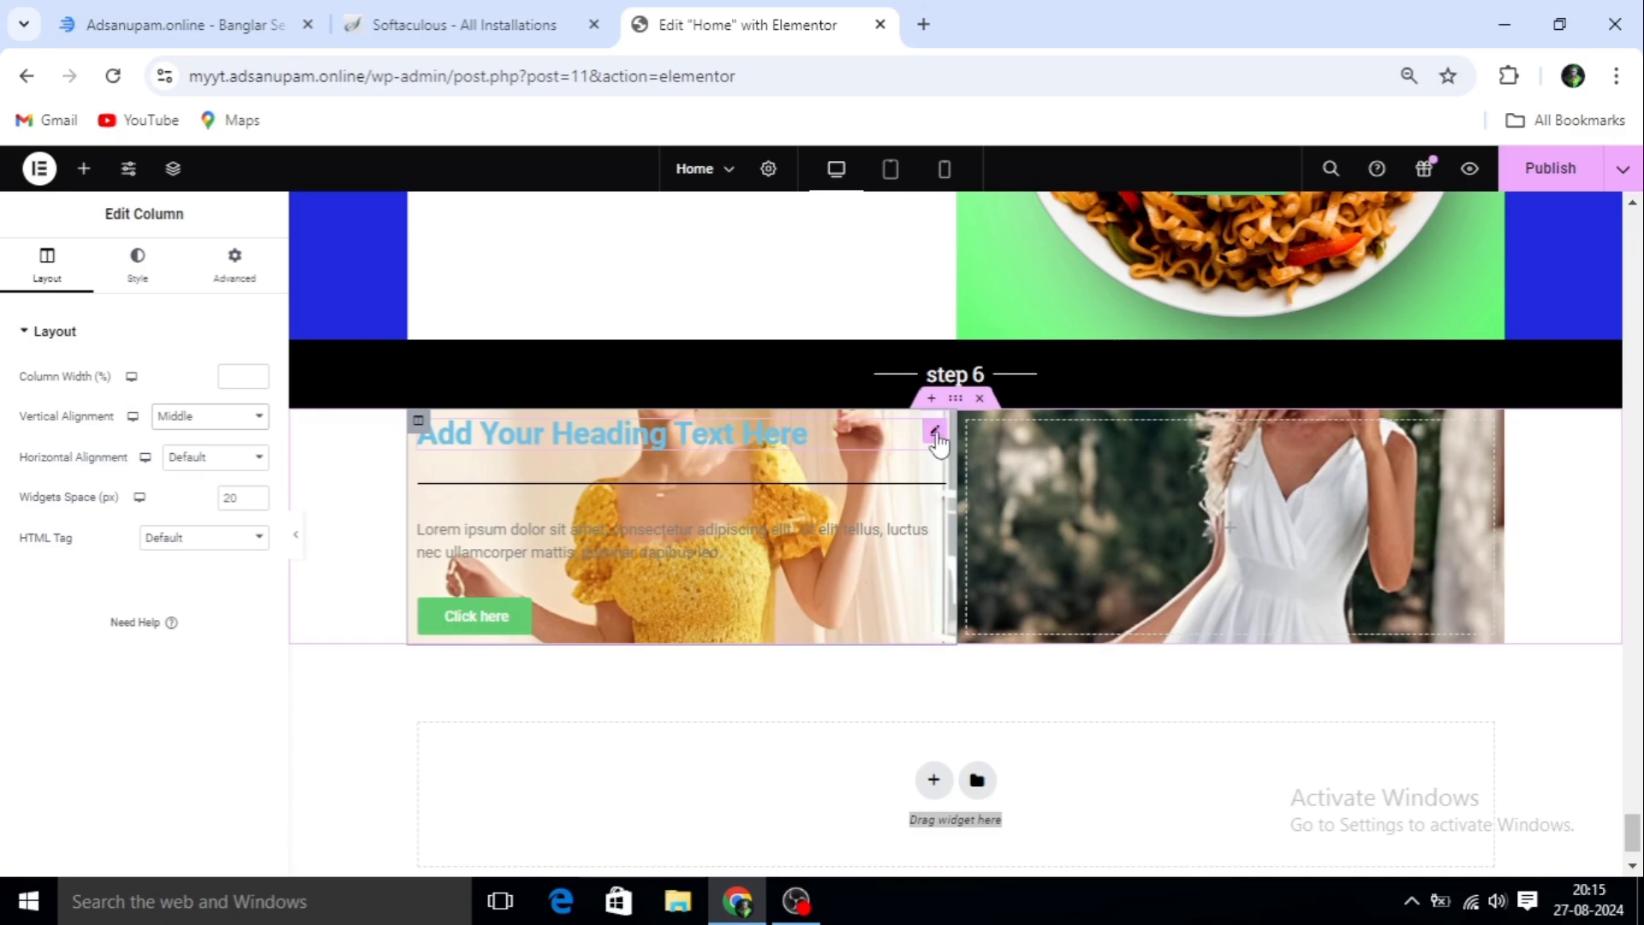
Center the heading in the yellow-dress column and narrow the divider below it to 19% width
click(936, 433)
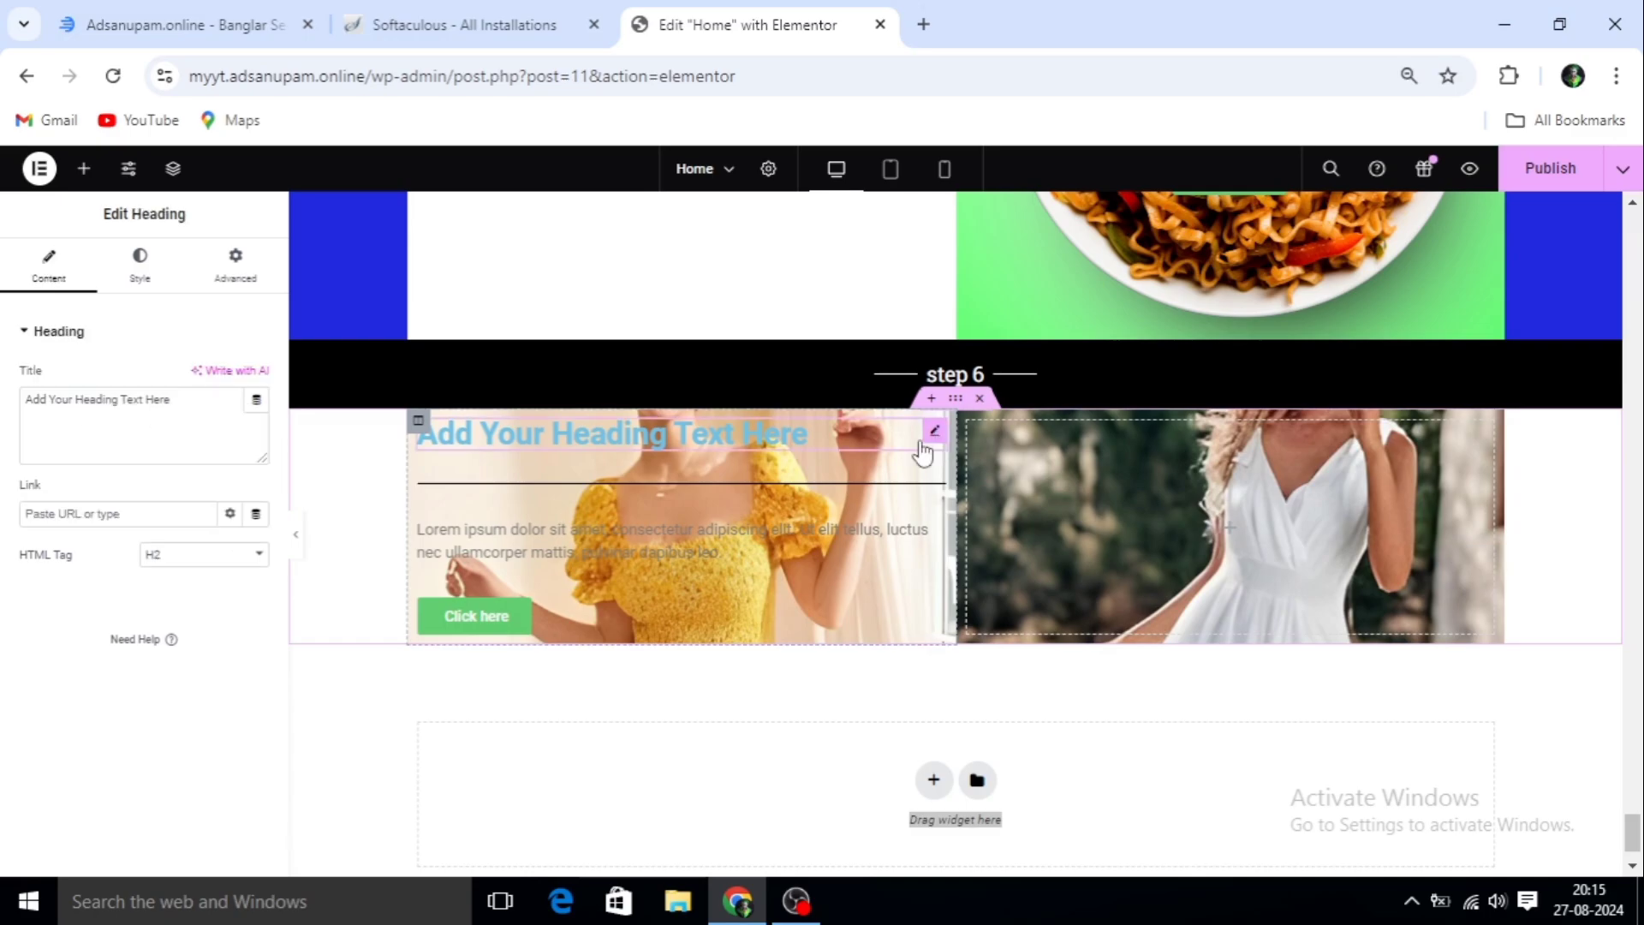
click(139, 289)
click(205, 376)
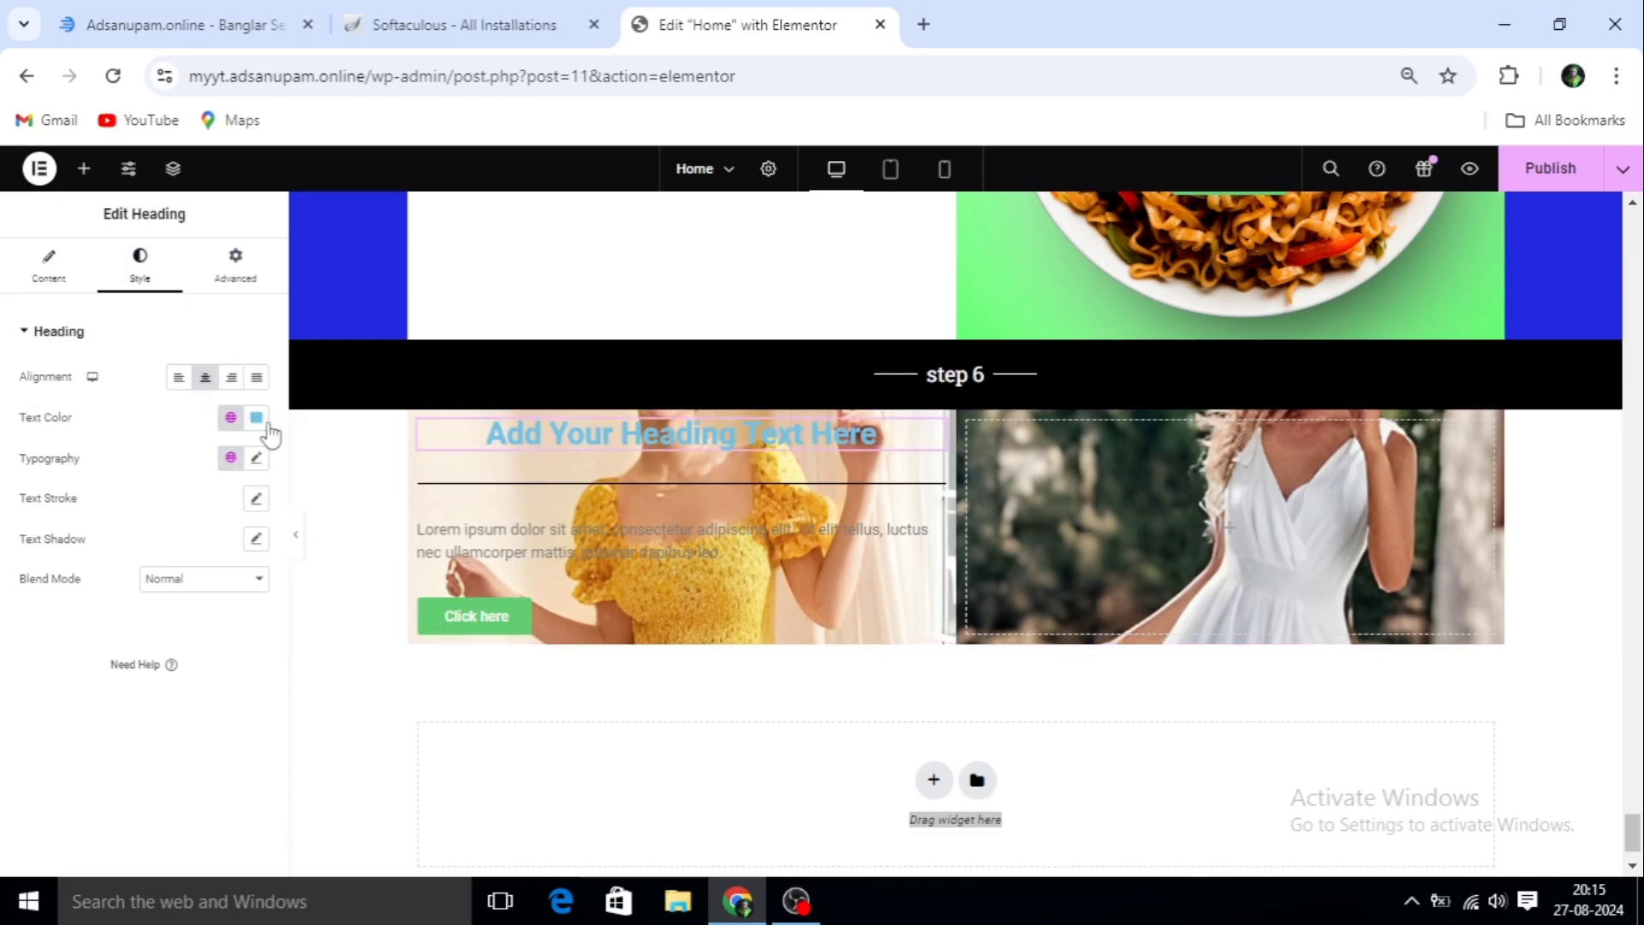
click(705, 481)
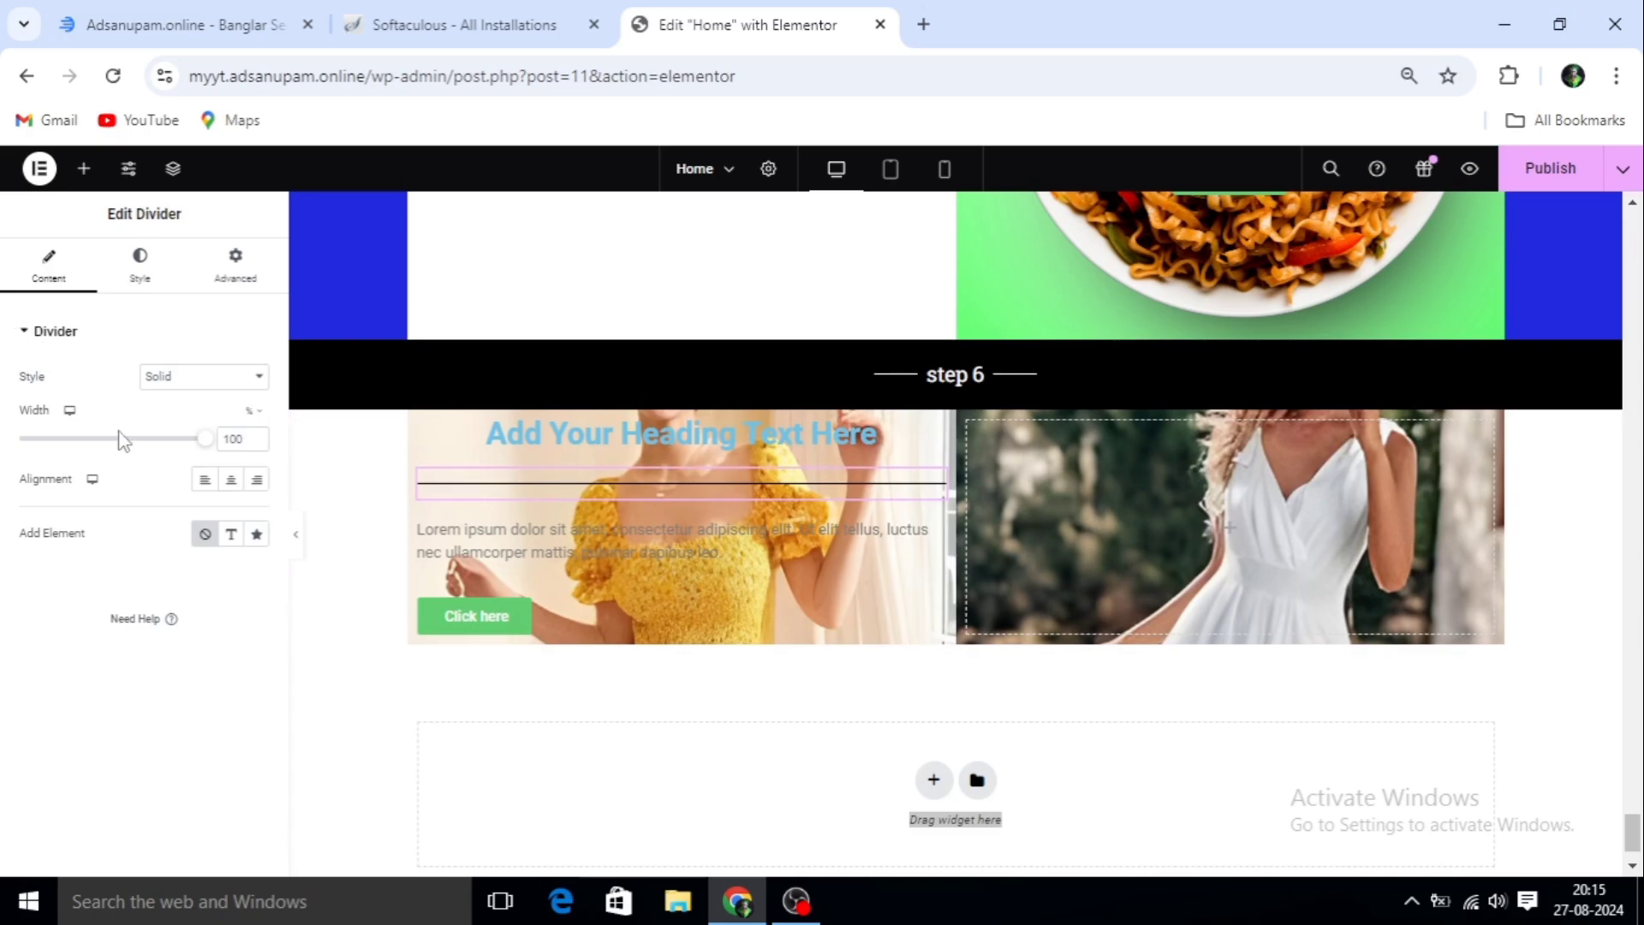
drag(203, 439, 51, 462)
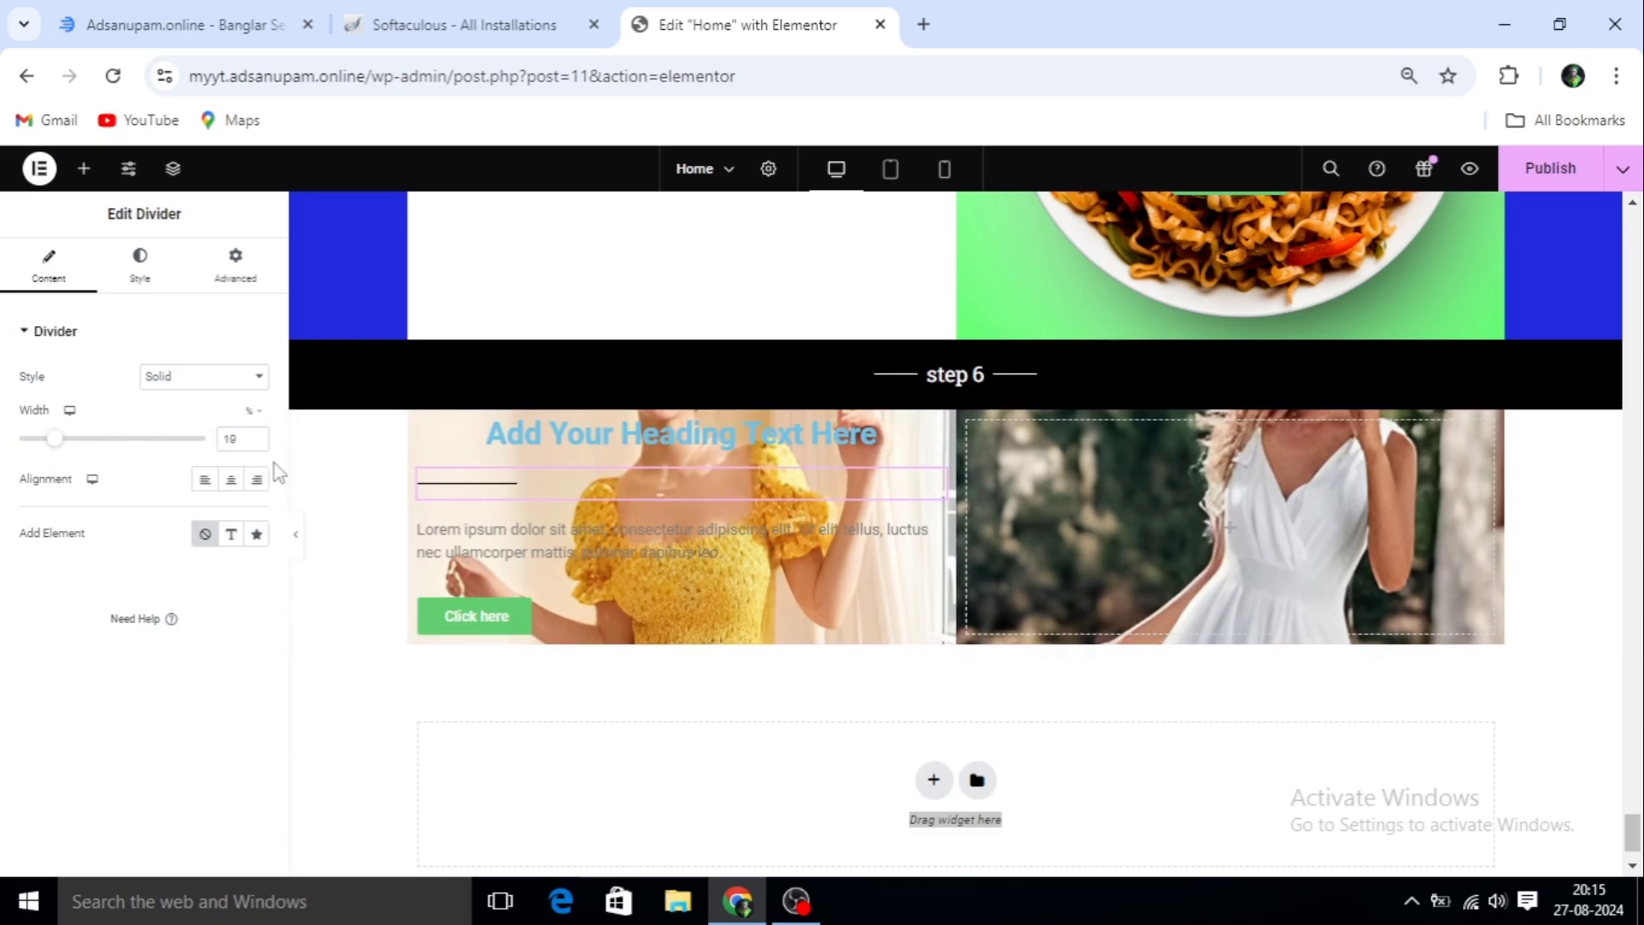
Try the Dotted, Dashed and Double line styles on the divider in the yellow-dress column
click(258, 377)
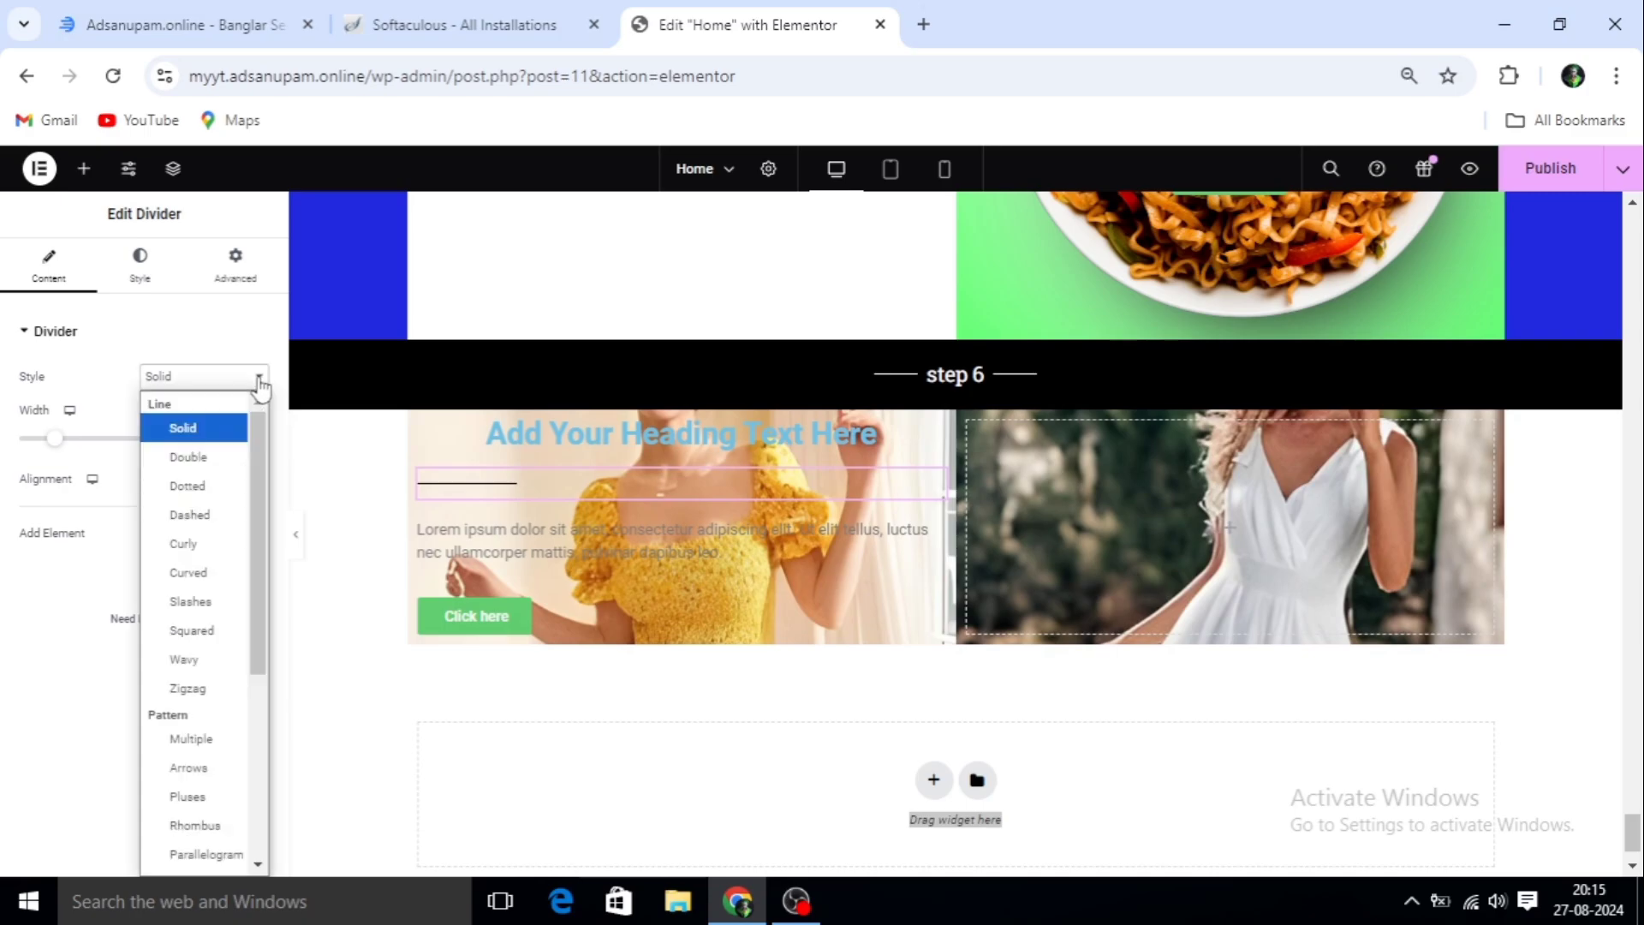
click(189, 485)
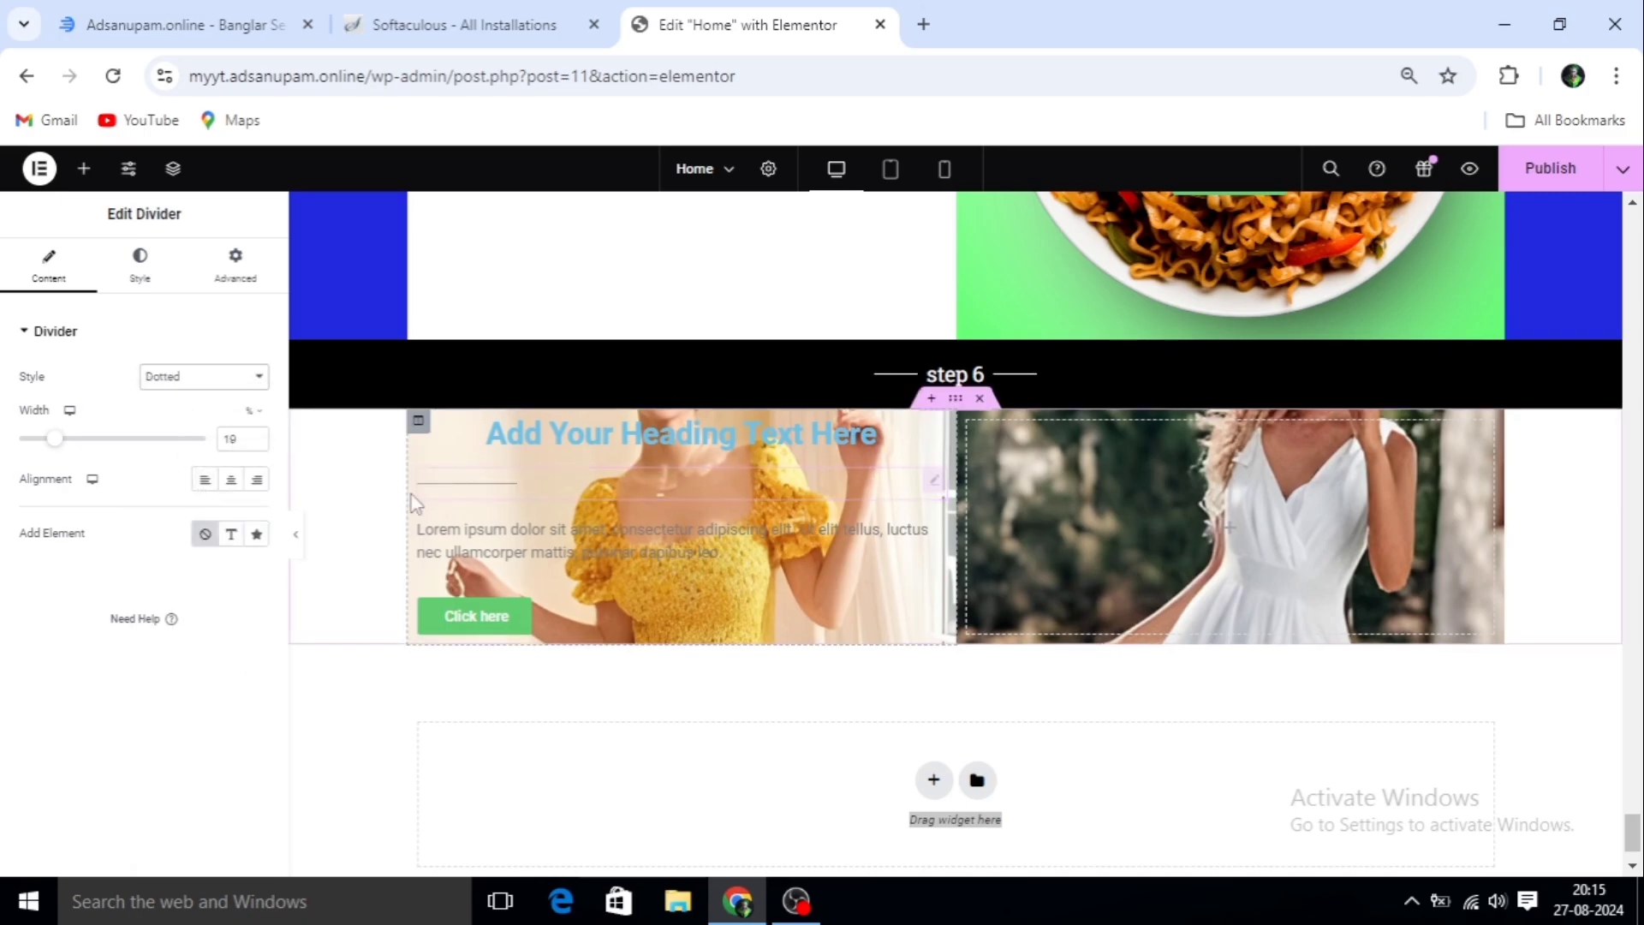
click(261, 386)
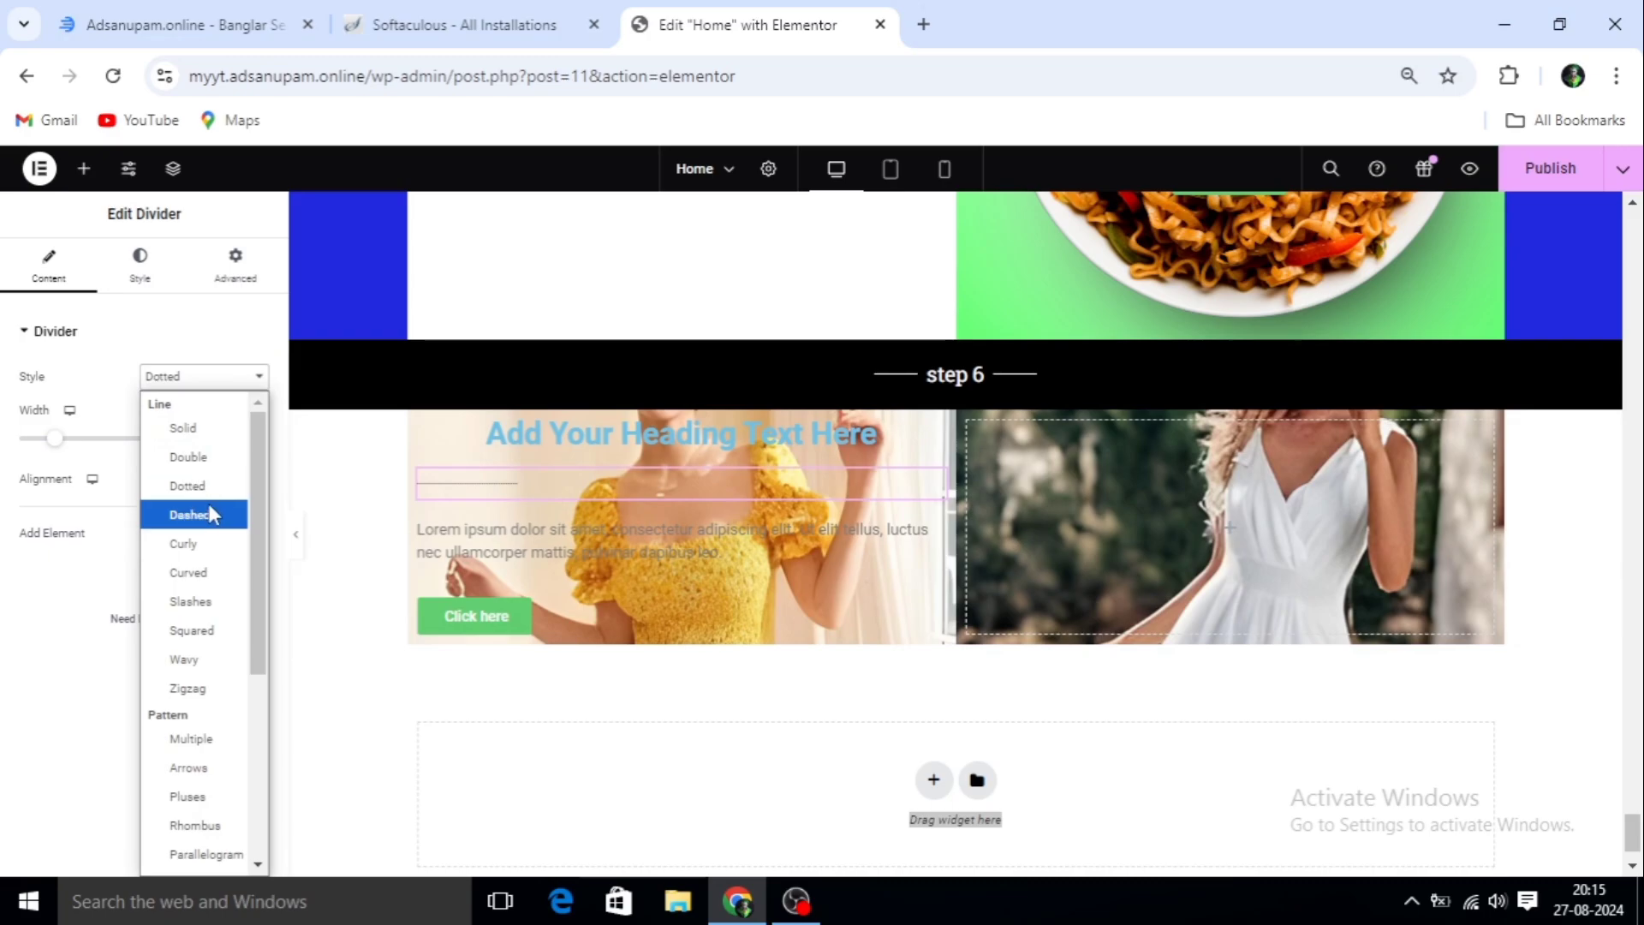
click(215, 514)
click(257, 378)
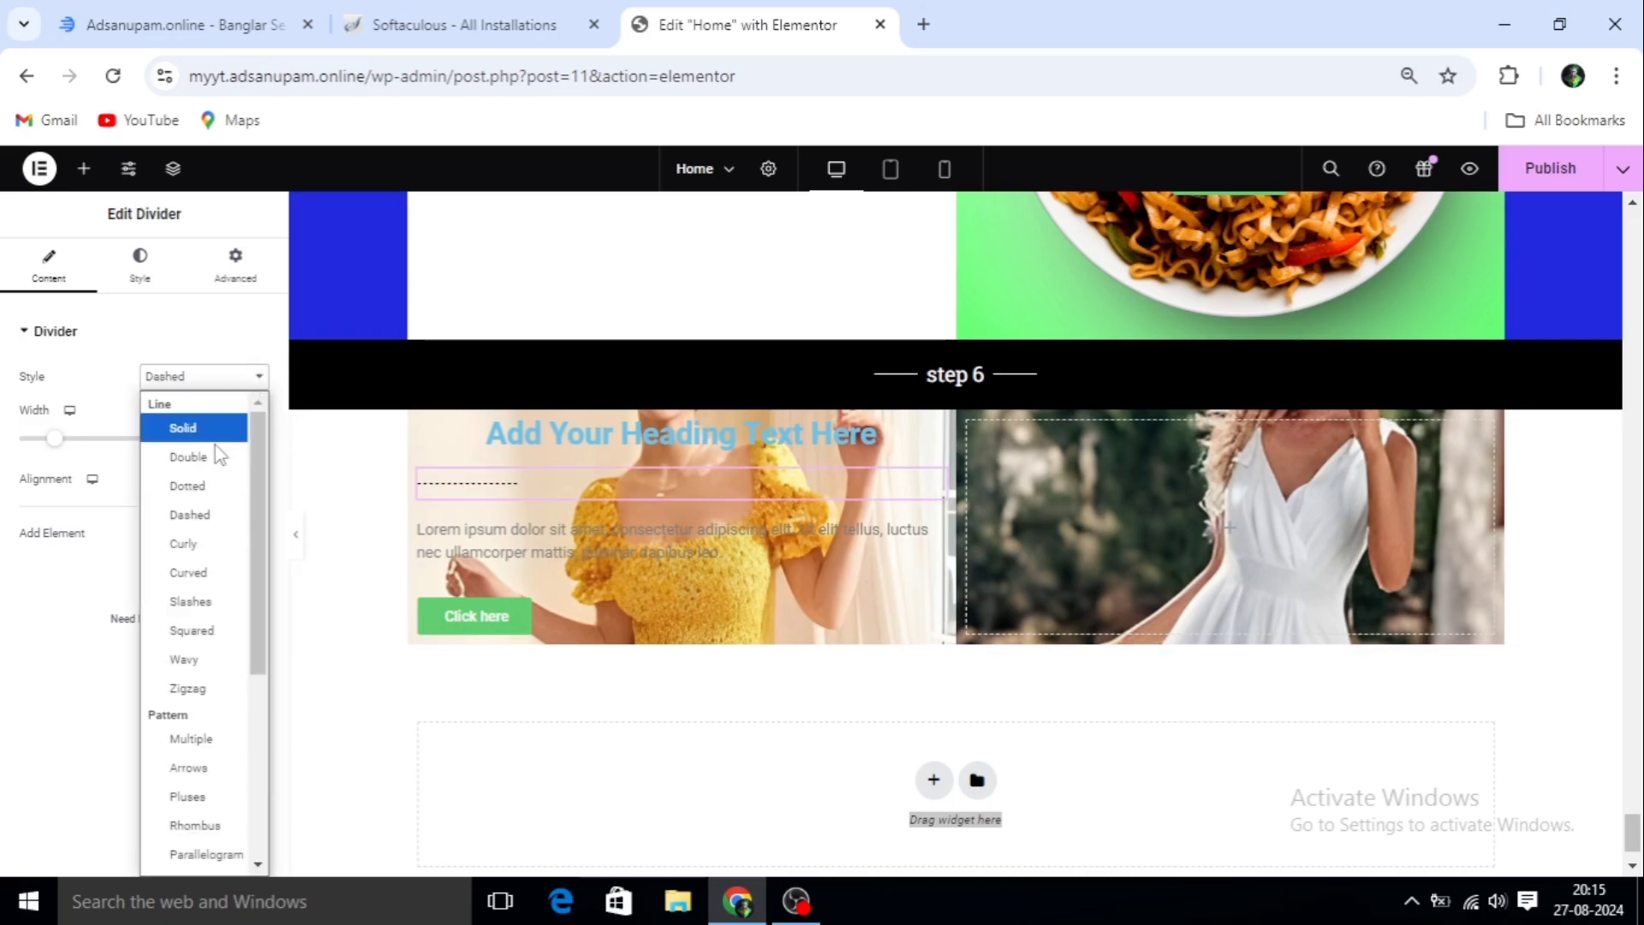
click(188, 456)
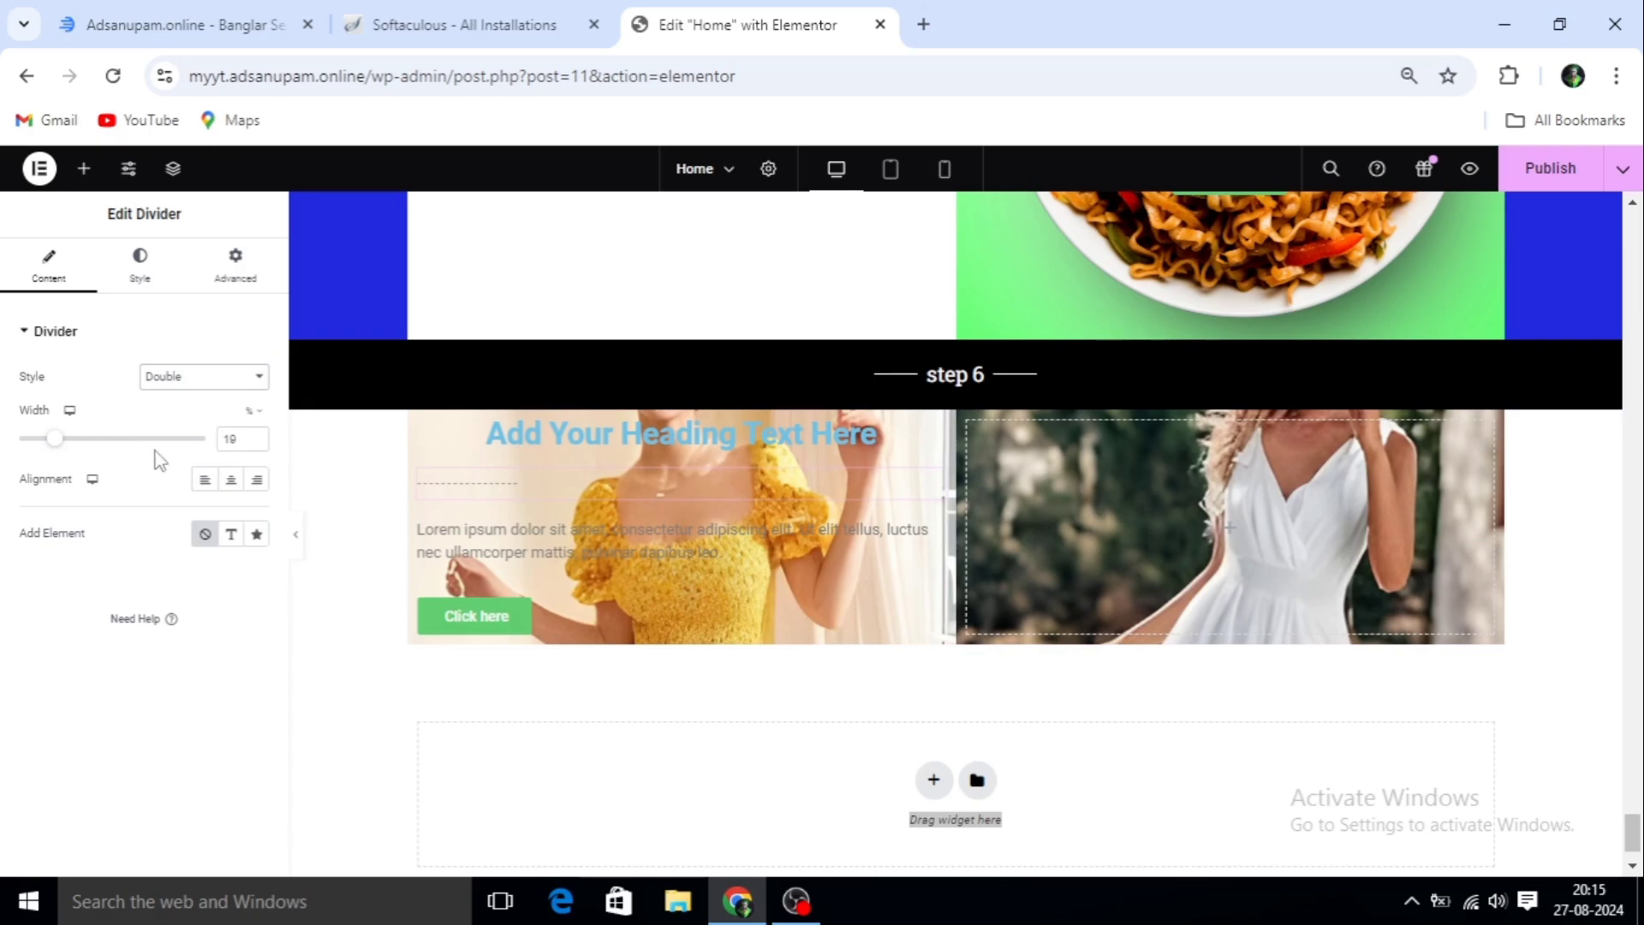
Set the yellow-dress column's divider to 20% width with the Dotted line style
mouse_move(58, 451)
mouse_down()
mouse_move(74, 451)
mouse_move(59, 451)
mouse_up()
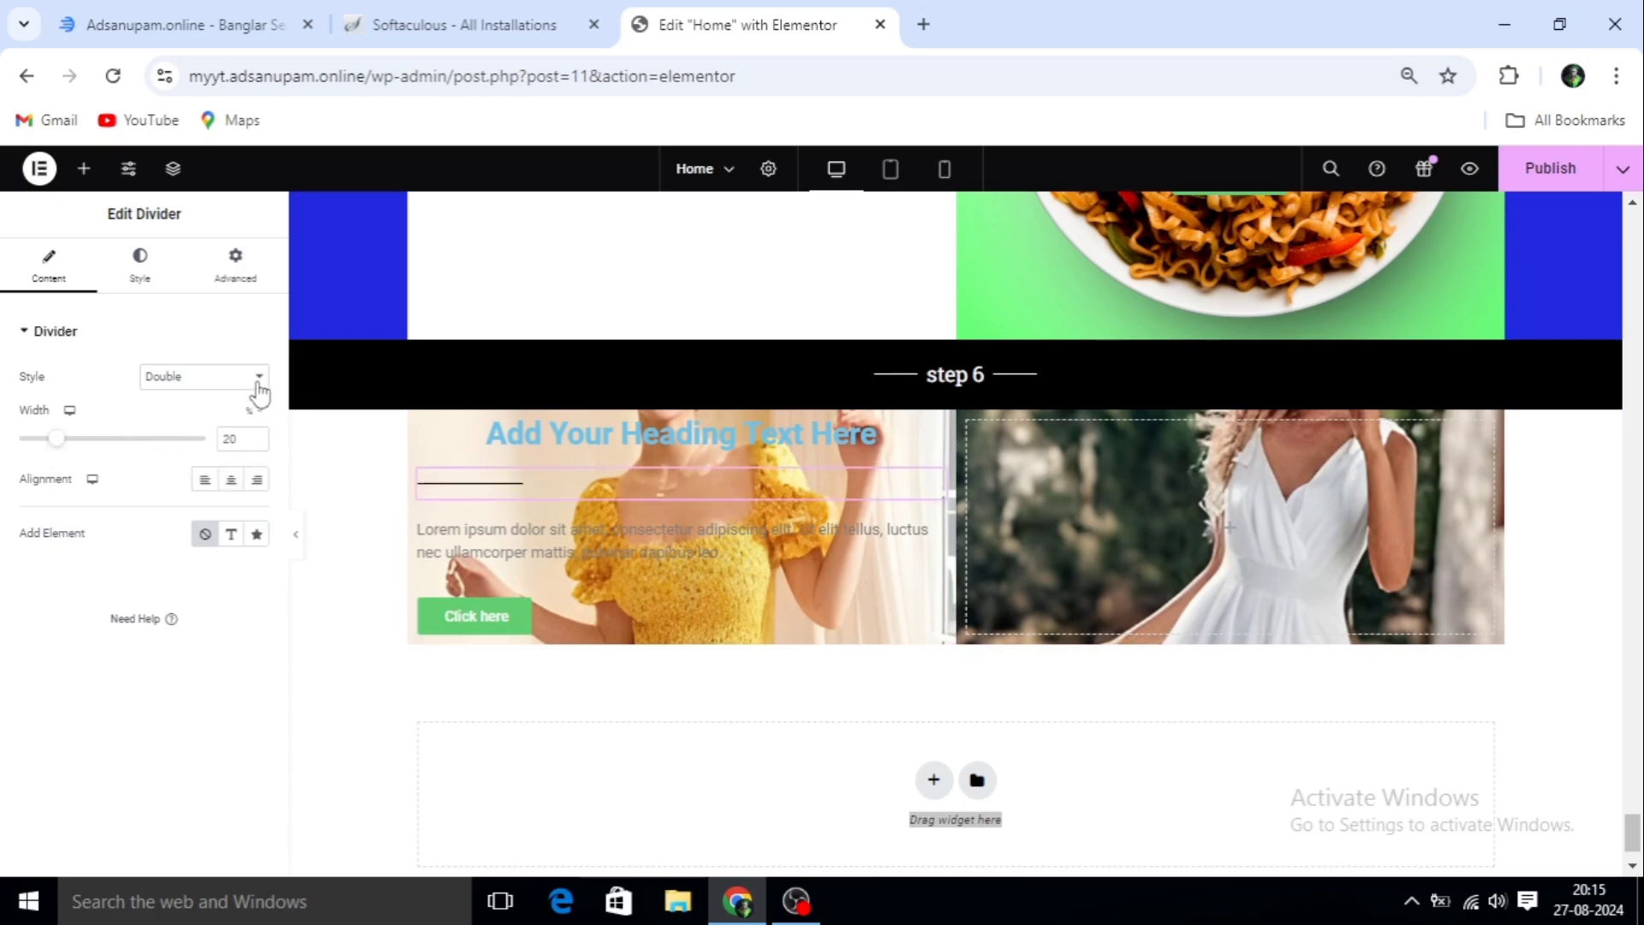
click(259, 378)
click(184, 514)
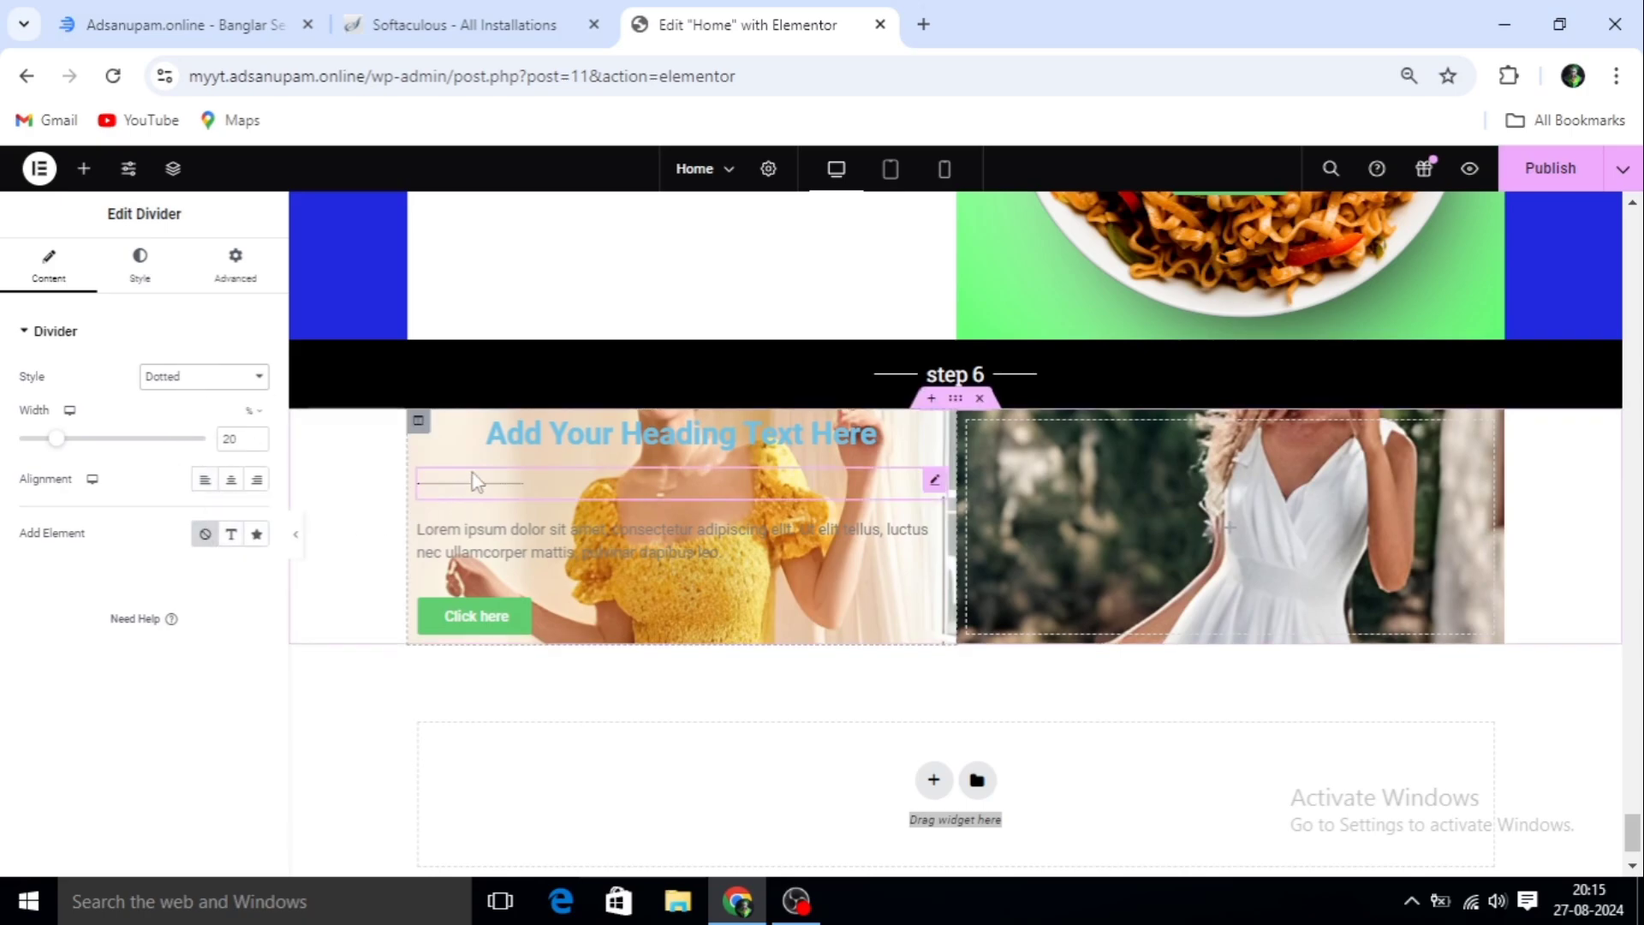
Add a text element reading "Shop" to the divider in the yellow-dress column
click(230, 537)
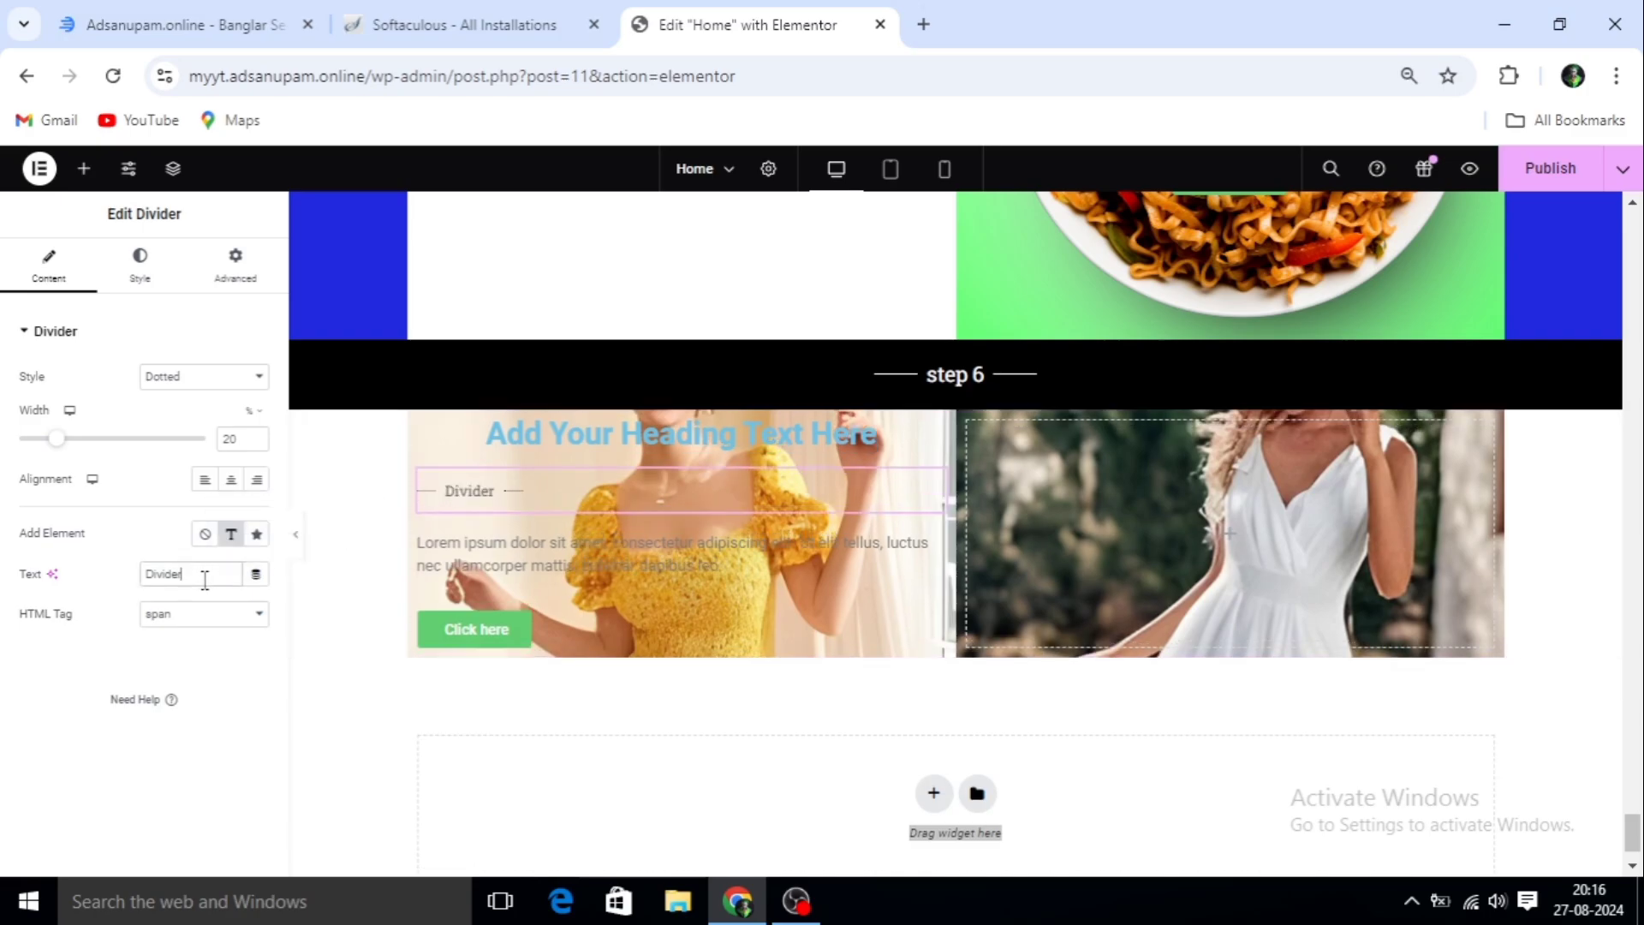
drag(205, 581, 132, 576)
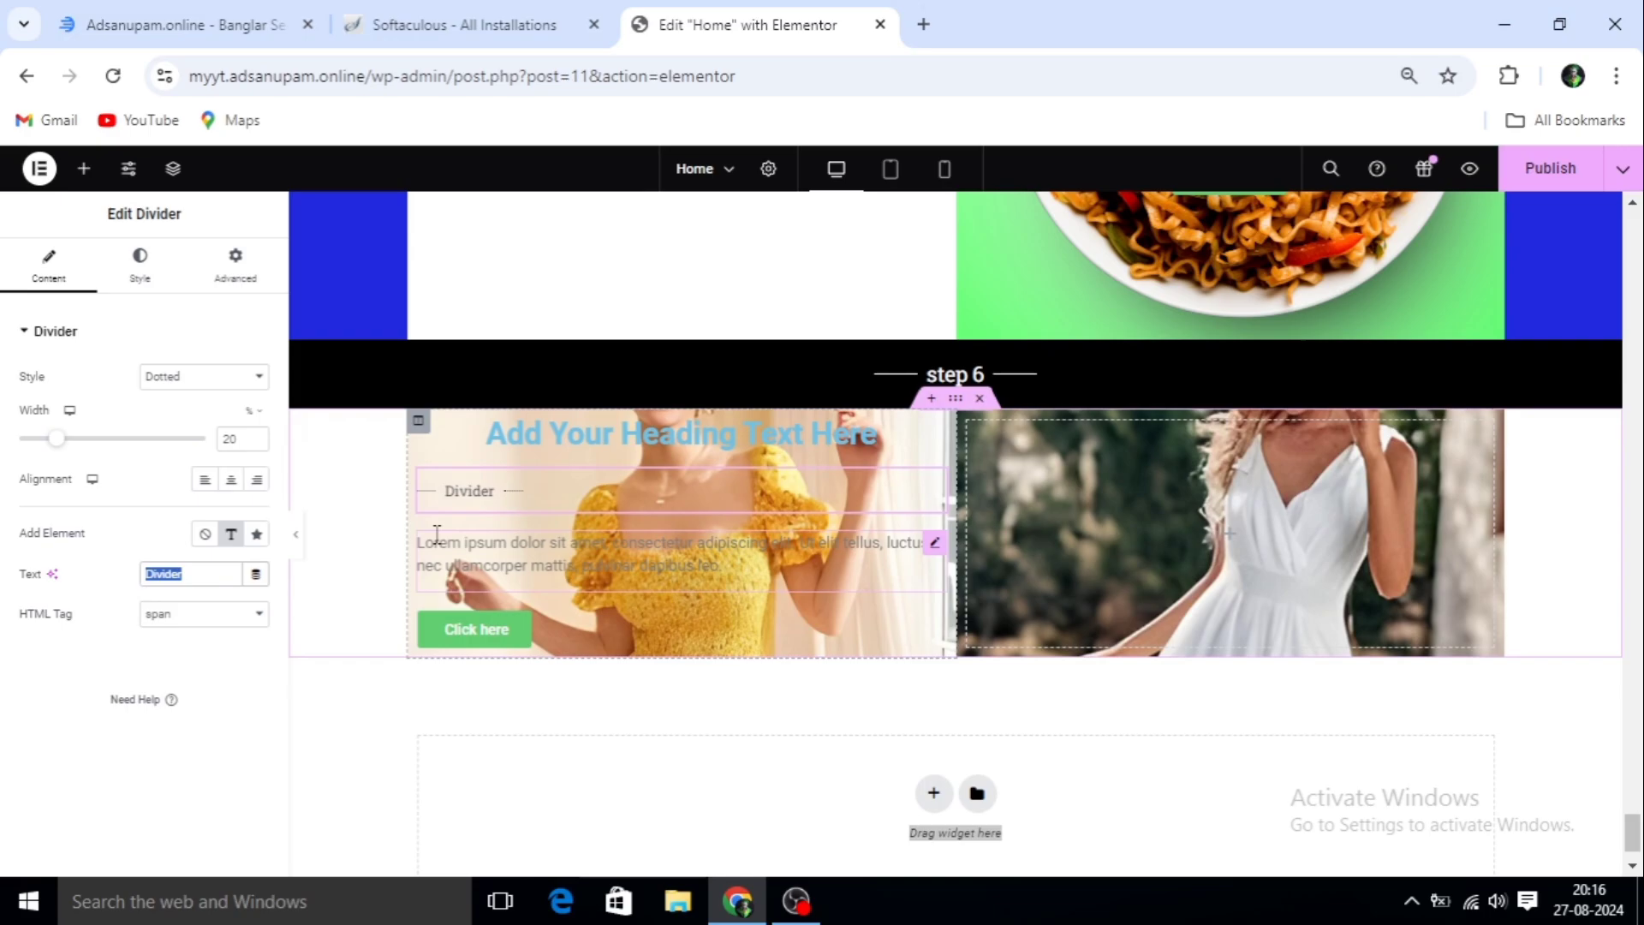
text(b)
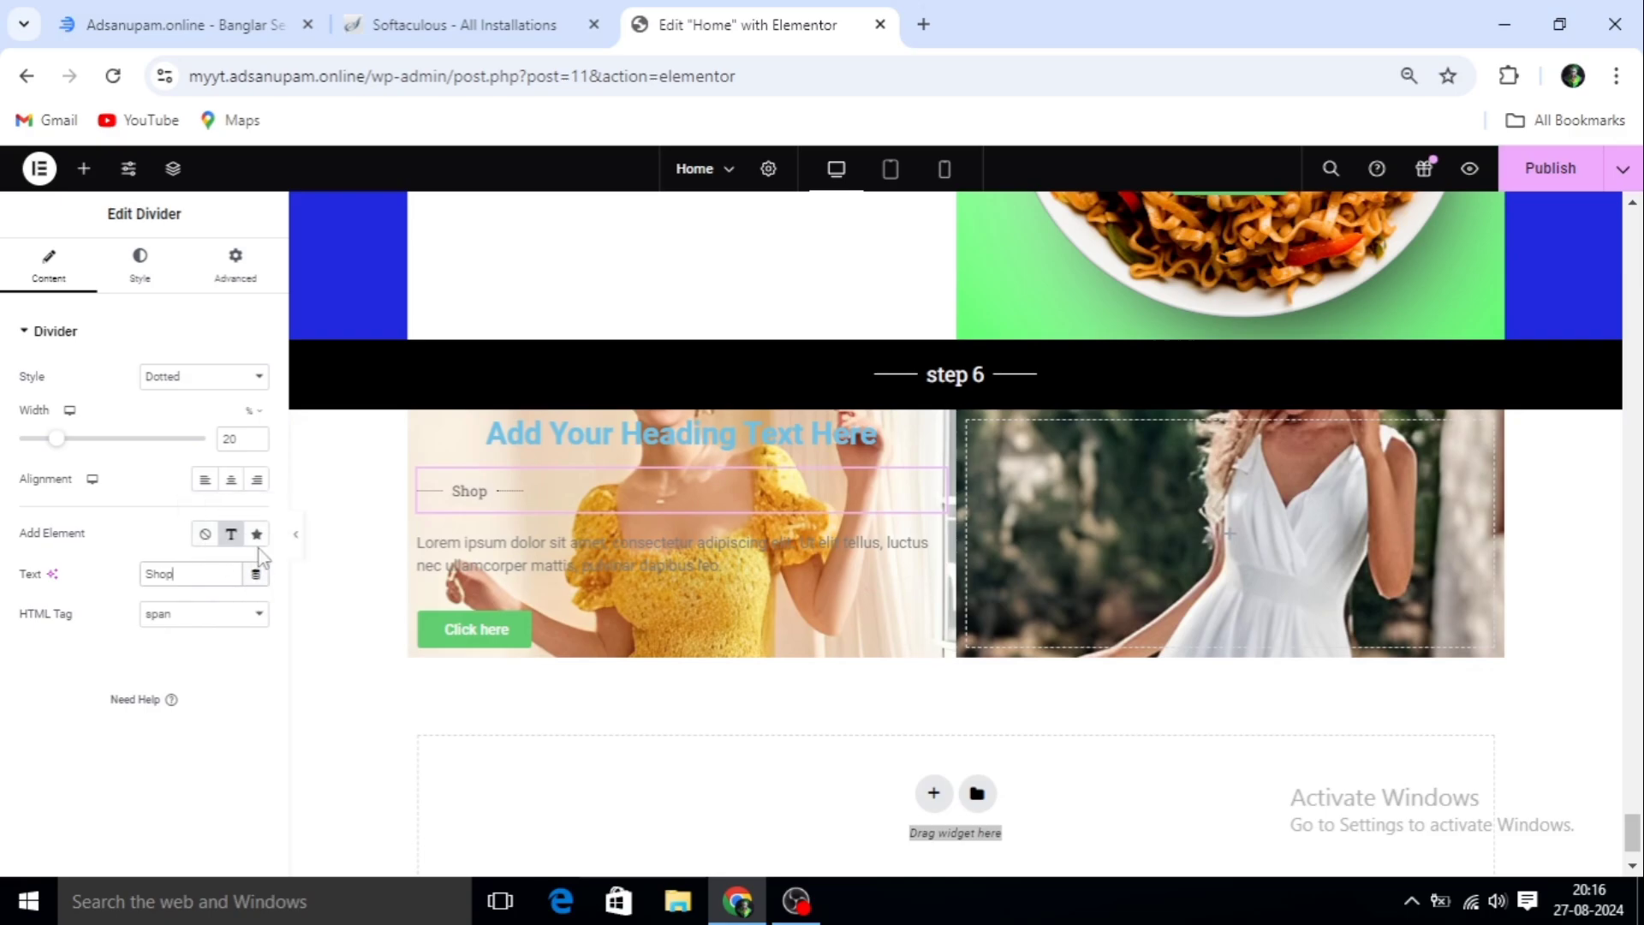
Change the line color of the Shop divider to bright red
click(142, 289)
click(256, 377)
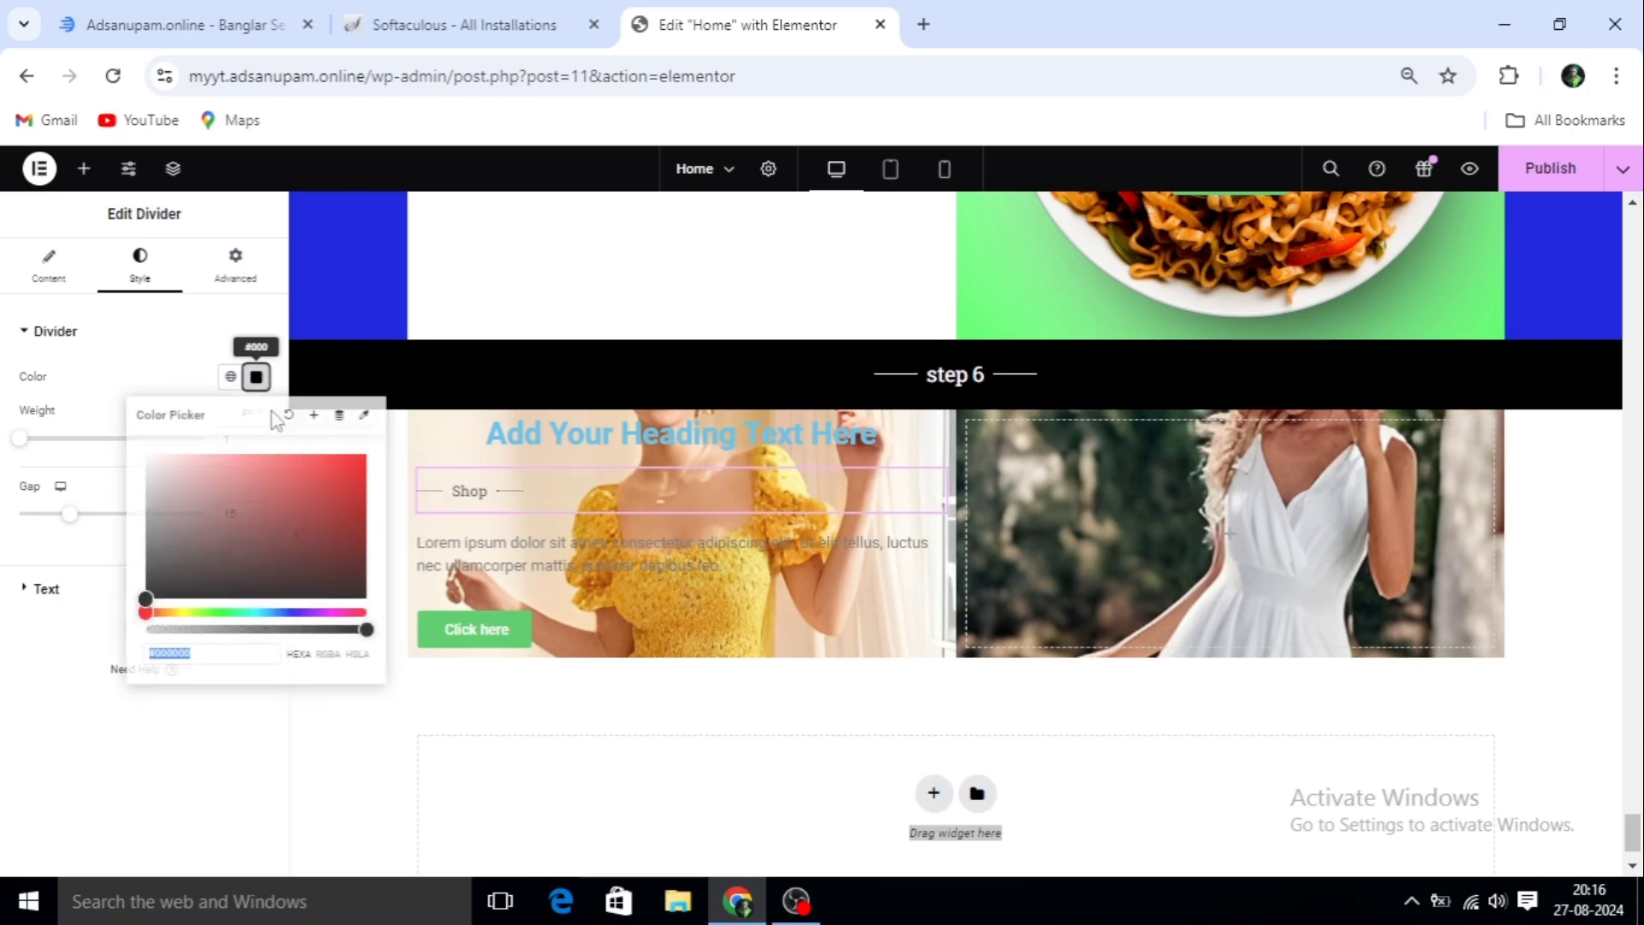
drag(183, 569, 359, 450)
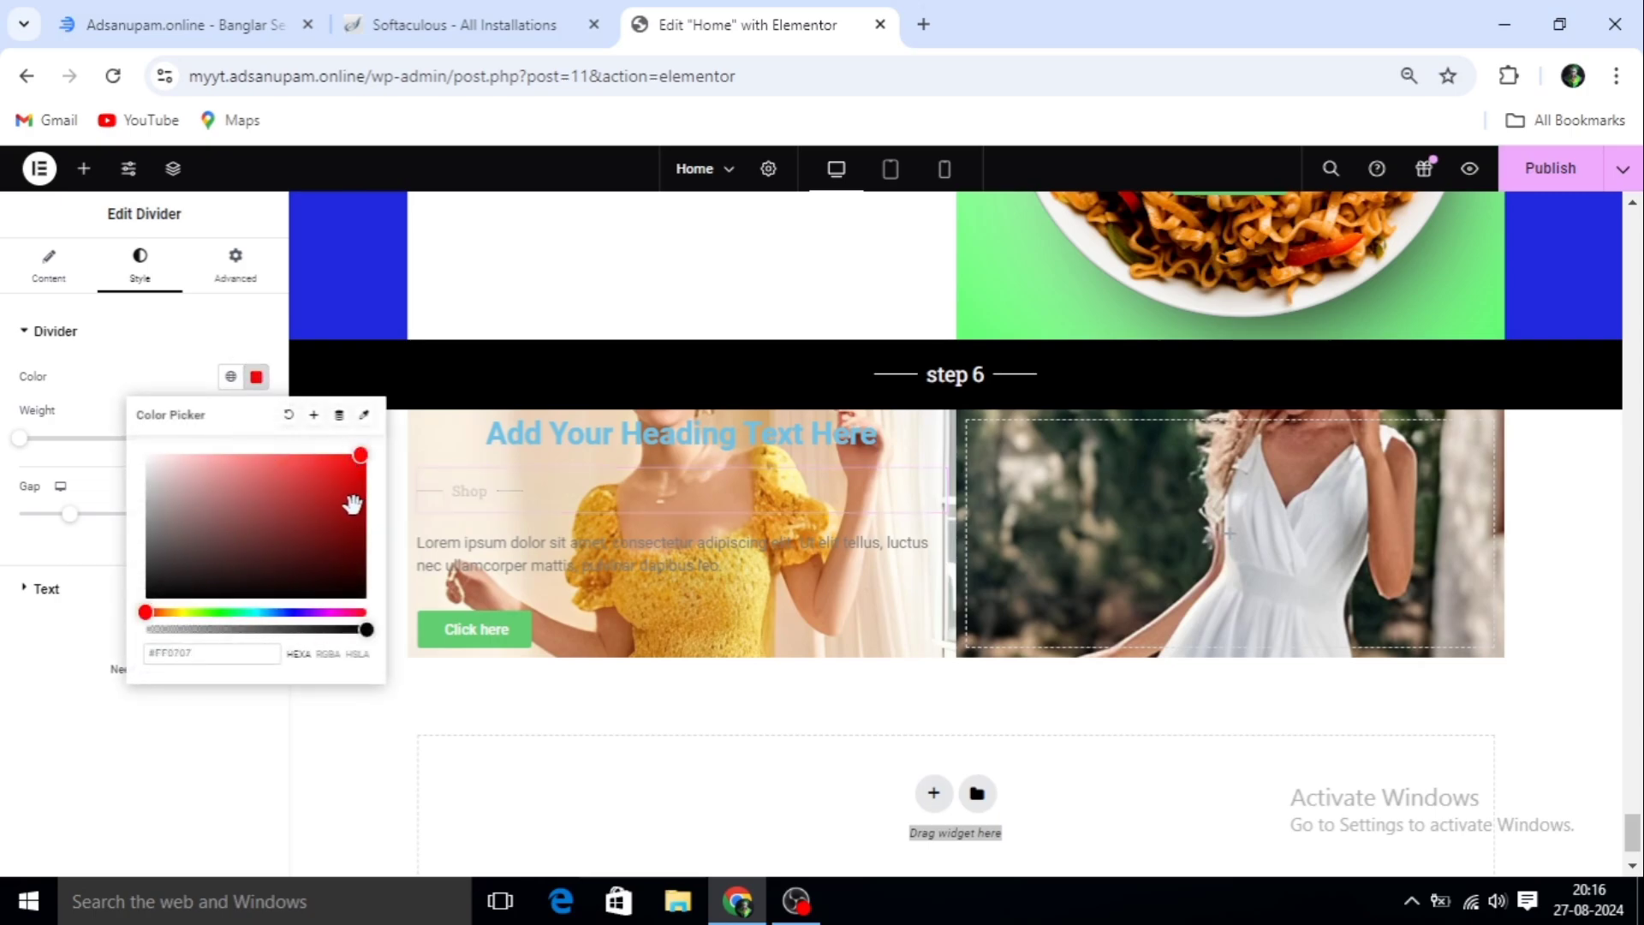
click(121, 338)
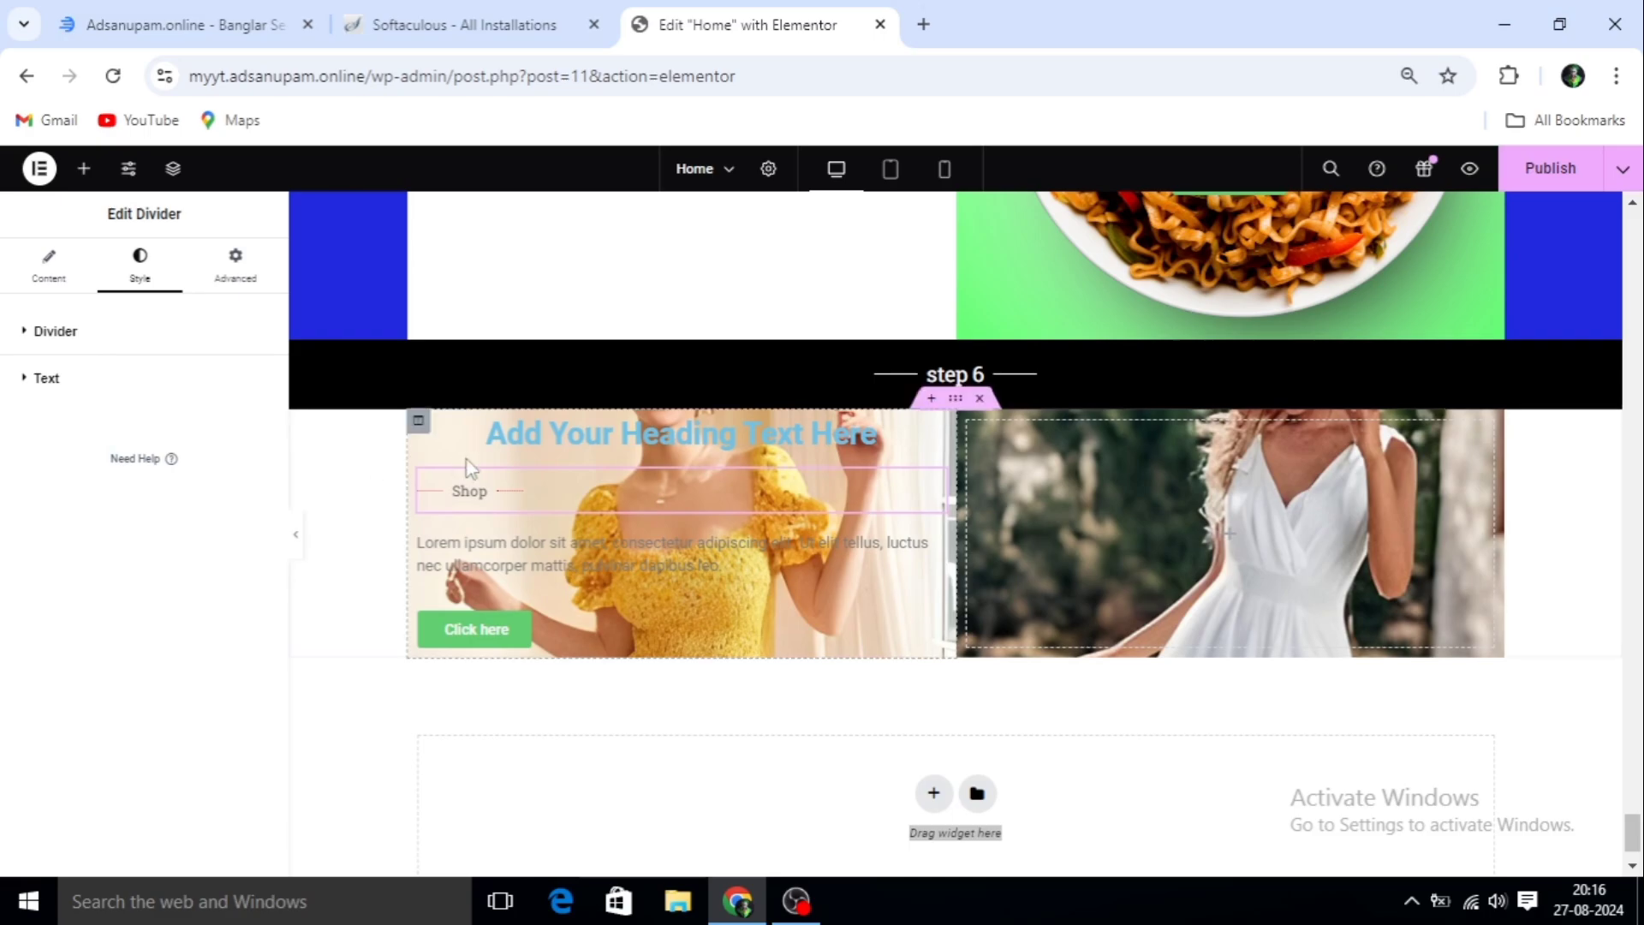
Clear the gap value of the Shop divider and increase its line weight so the dots look bolder
click(74, 347)
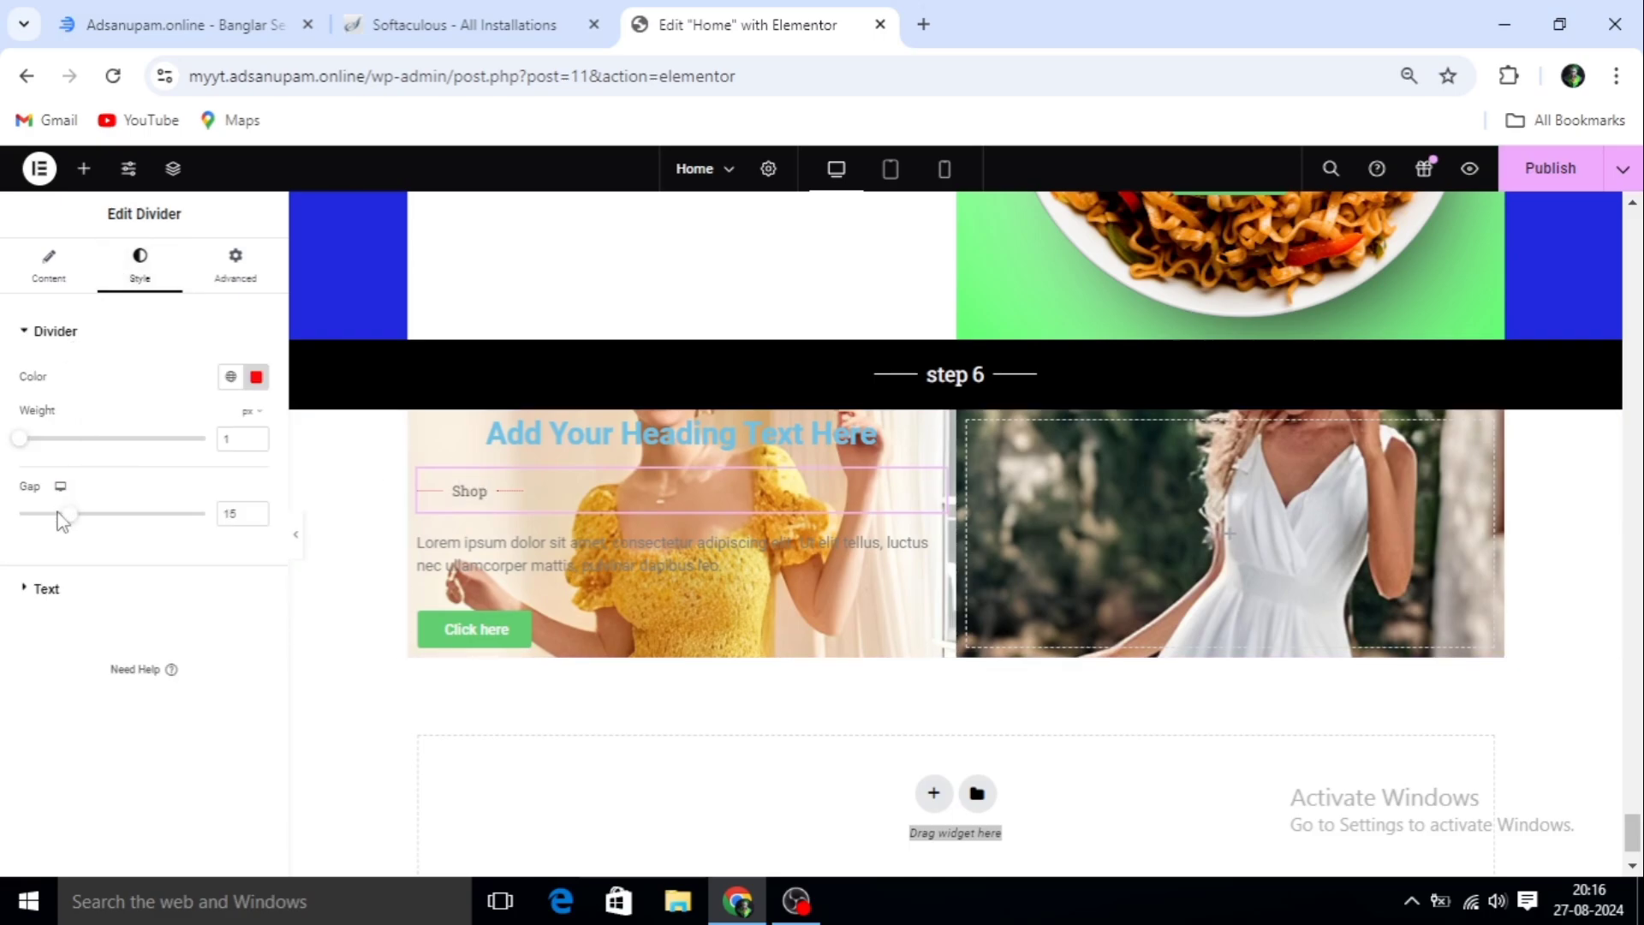
mouse_move(89, 513)
mouse_down()
mouse_move(151, 525)
mouse_move(77, 536)
mouse_up()
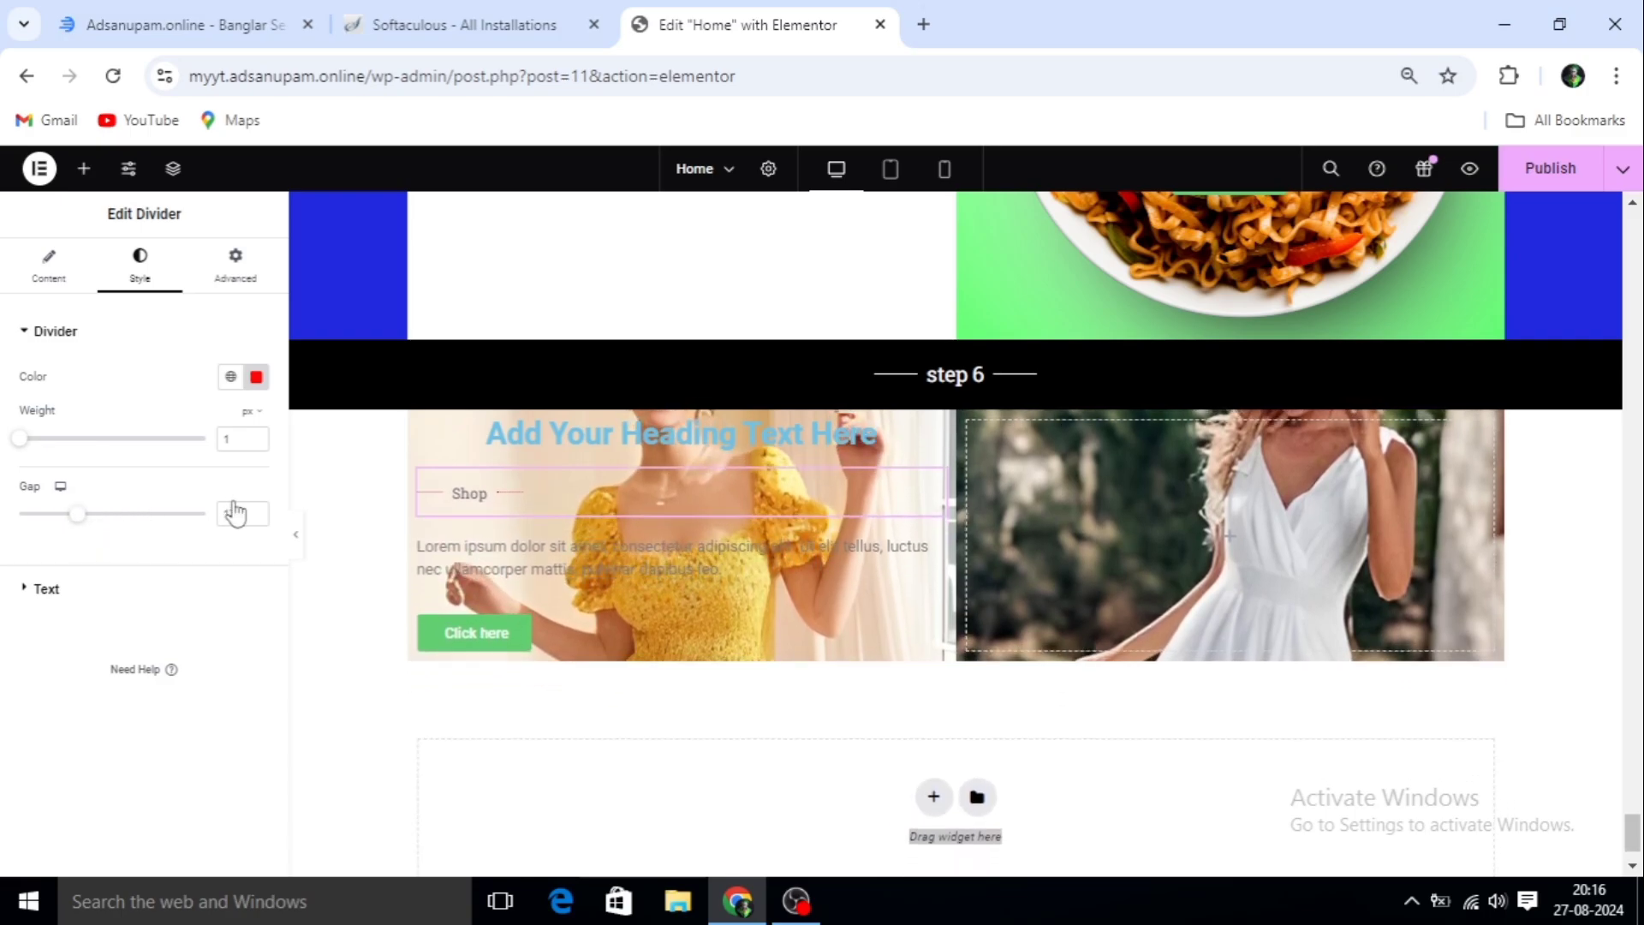
key(BackSpace)
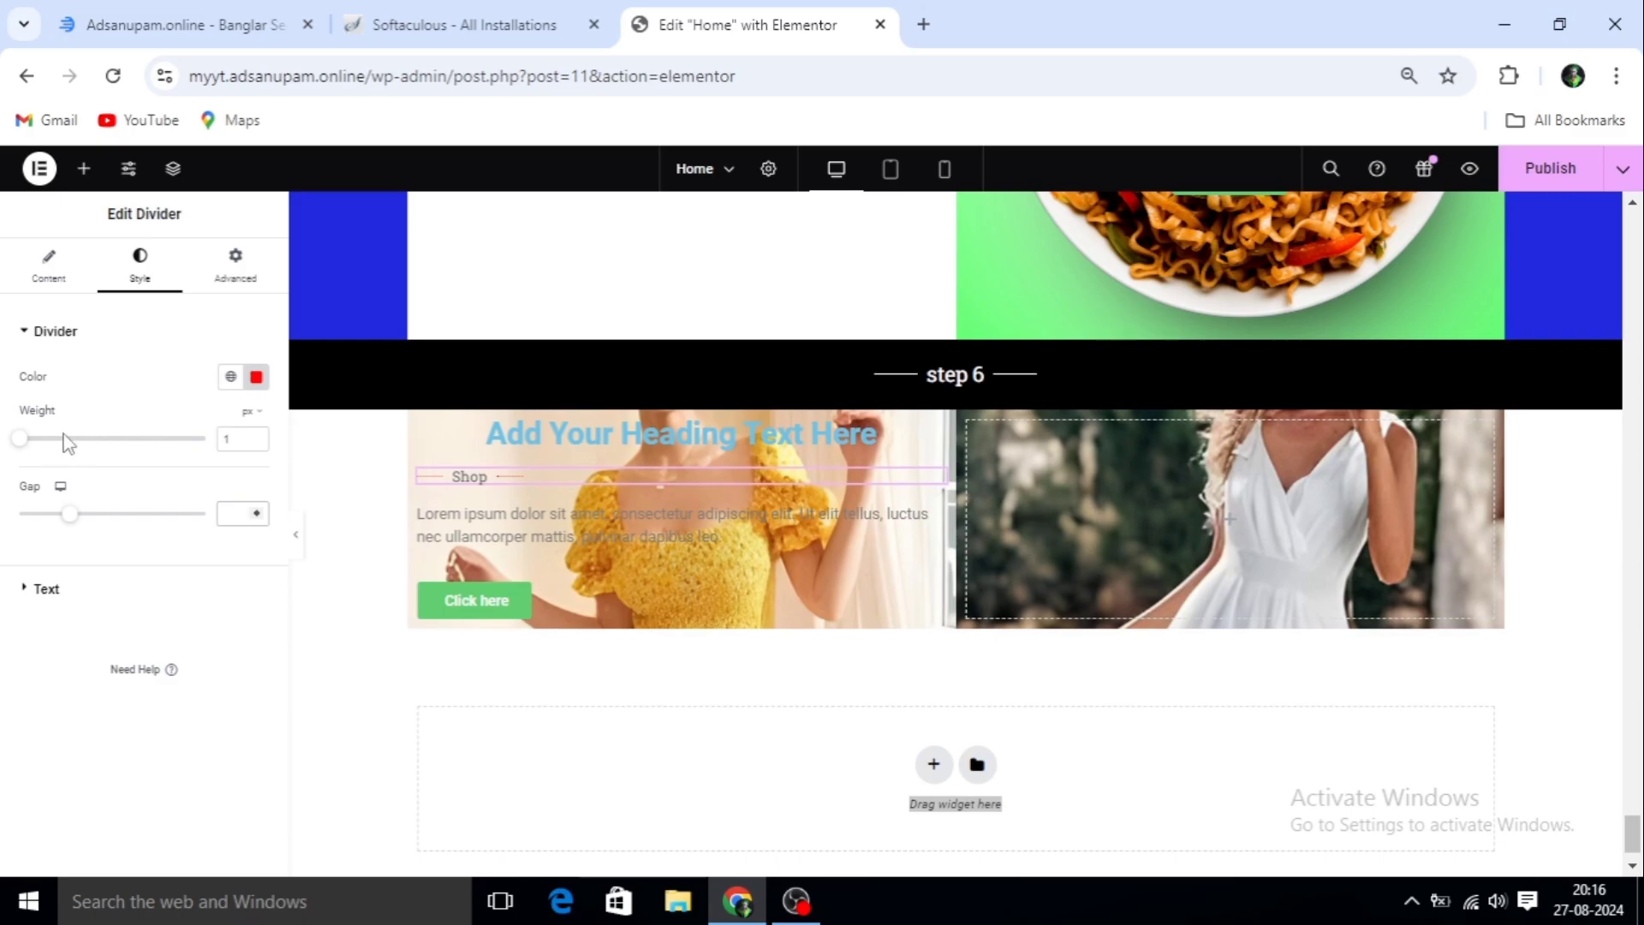
drag(16, 438, 85, 455)
Center the Shop divider within the yellow-dress column
click(48, 265)
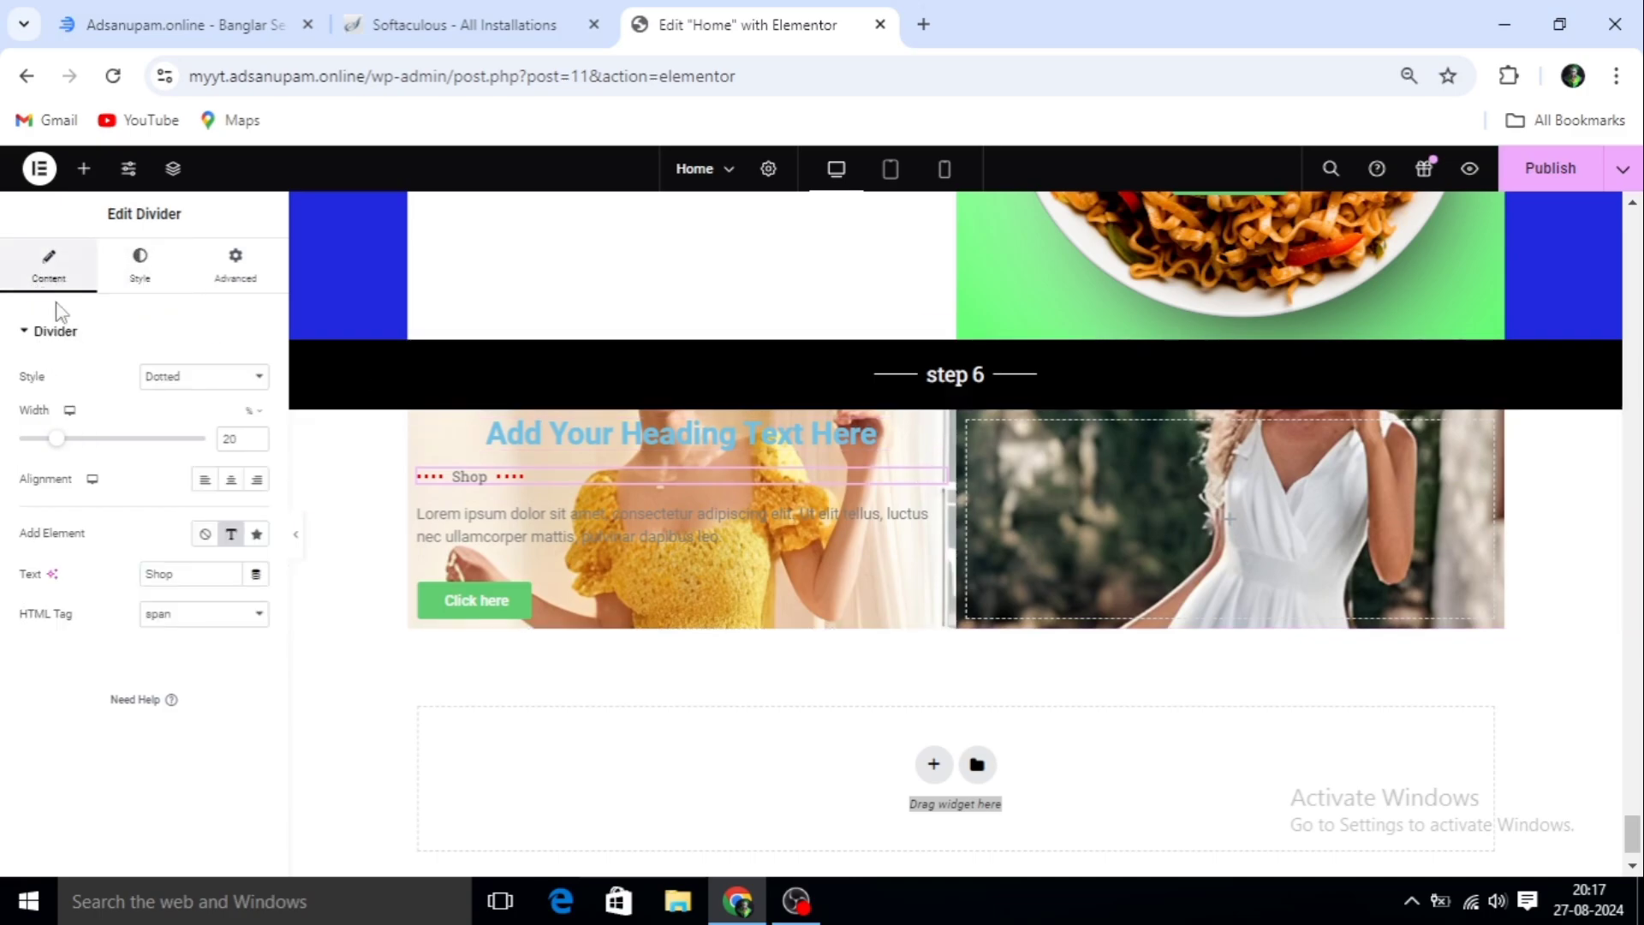
click(233, 481)
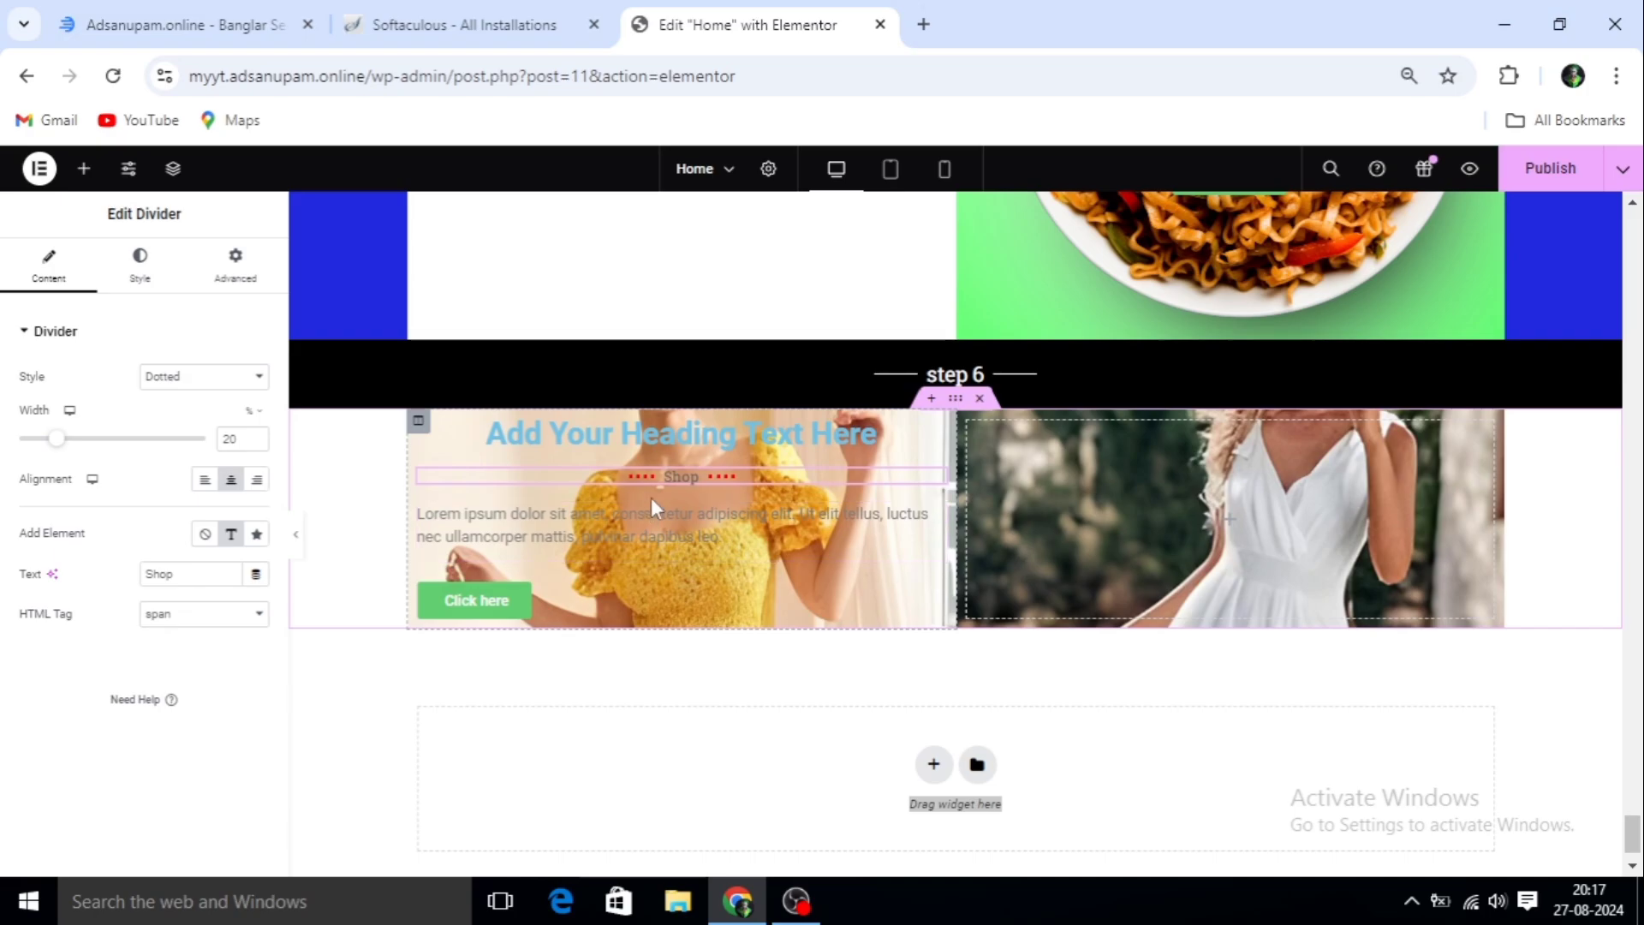
Move the paragraph into the white-dress column and center both it and the yellow-dress column's button
drag(942, 516, 977, 514)
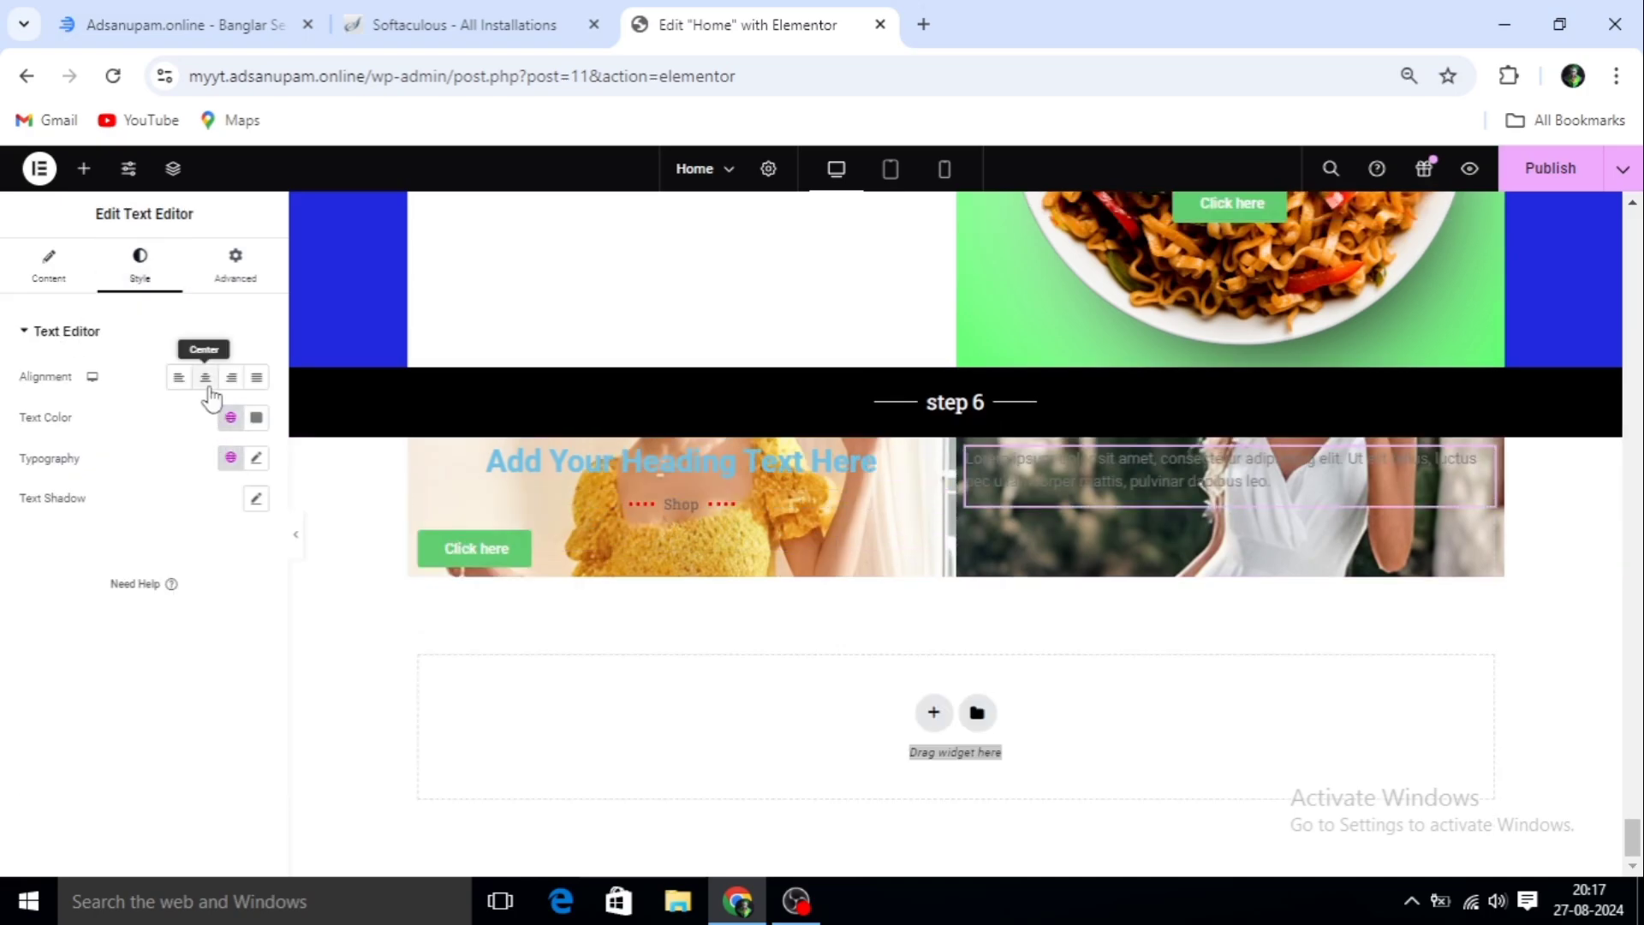
click(206, 377)
click(937, 544)
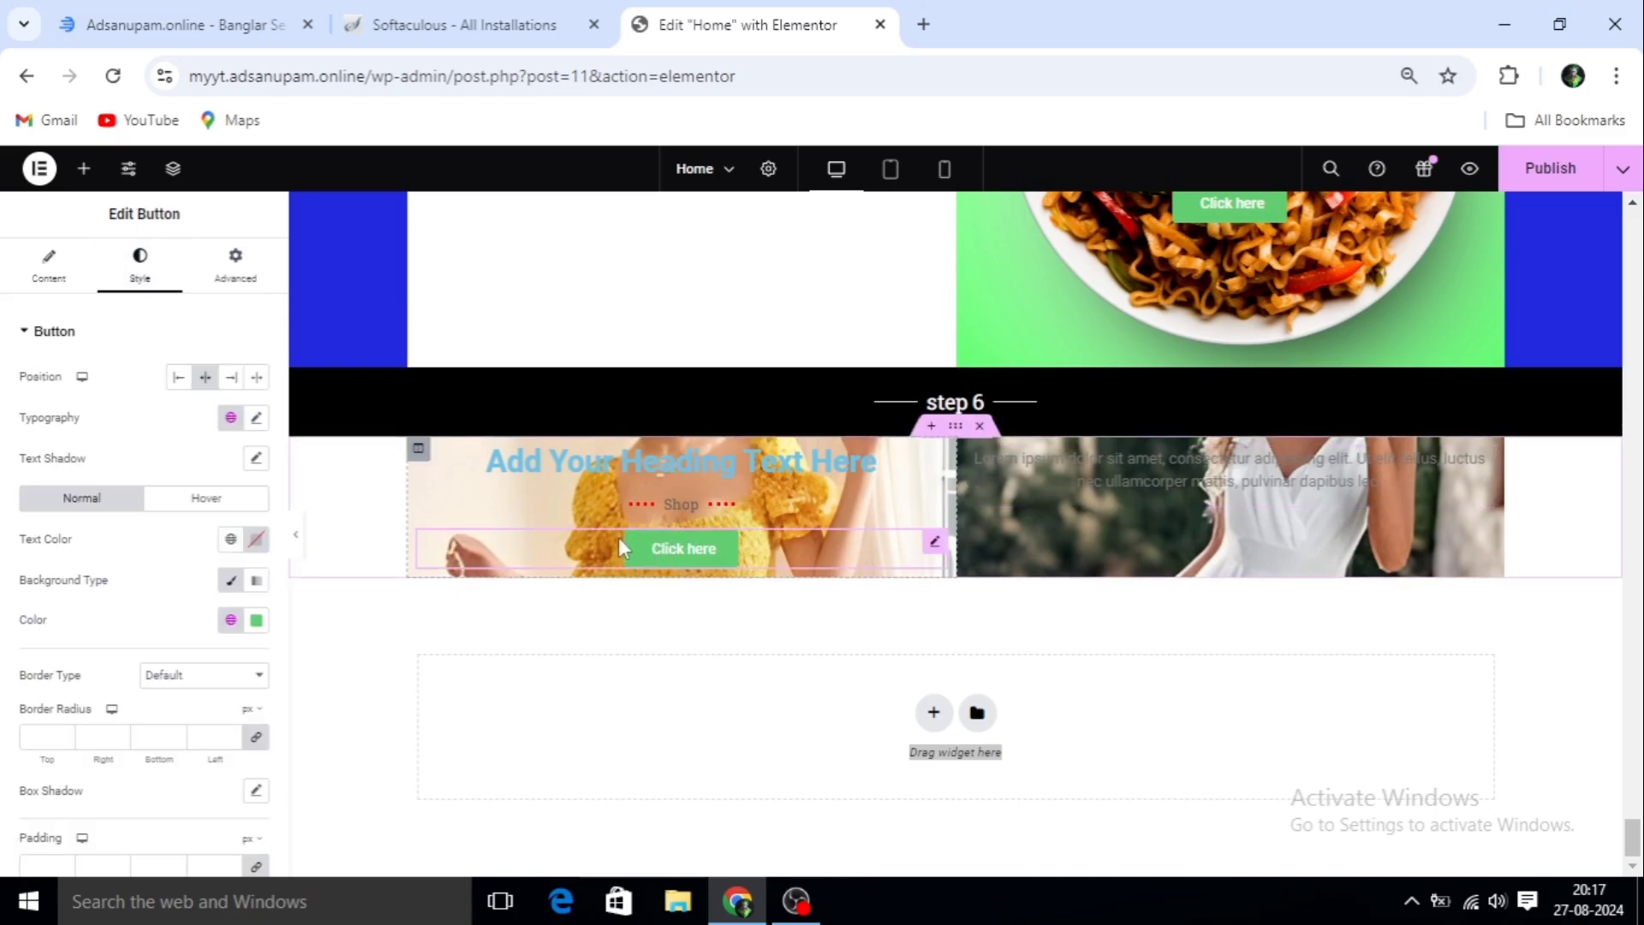
Unlink the yellow-dress column's padding values and set its top padding to 250 px
scroll(619, 537, up, 2)
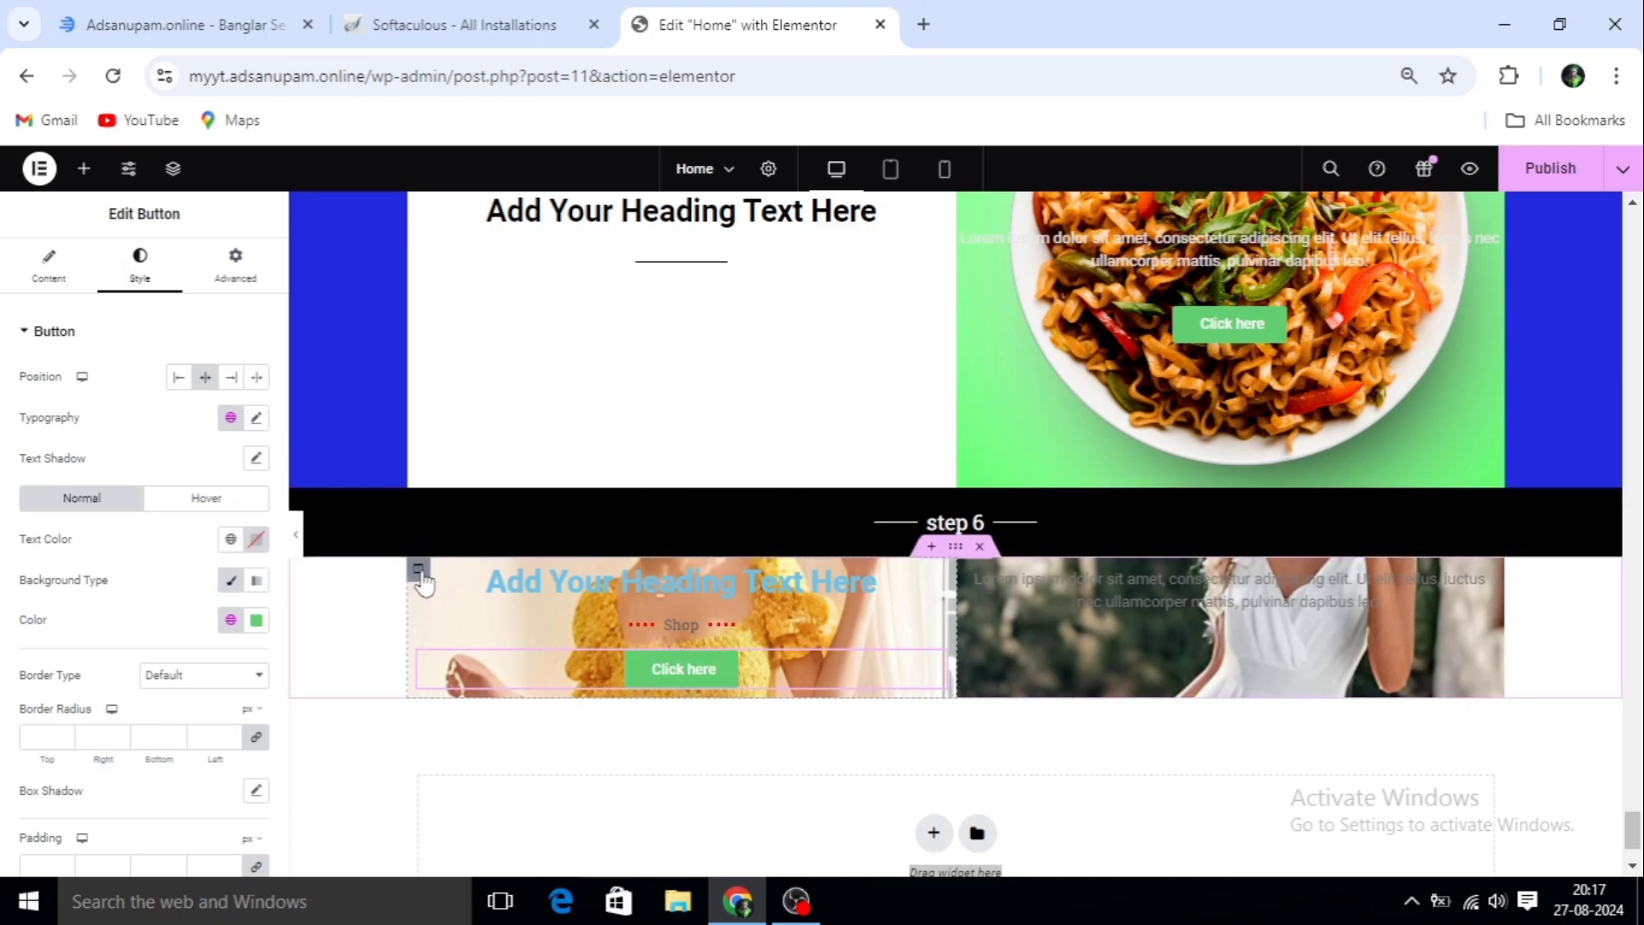
click(419, 569)
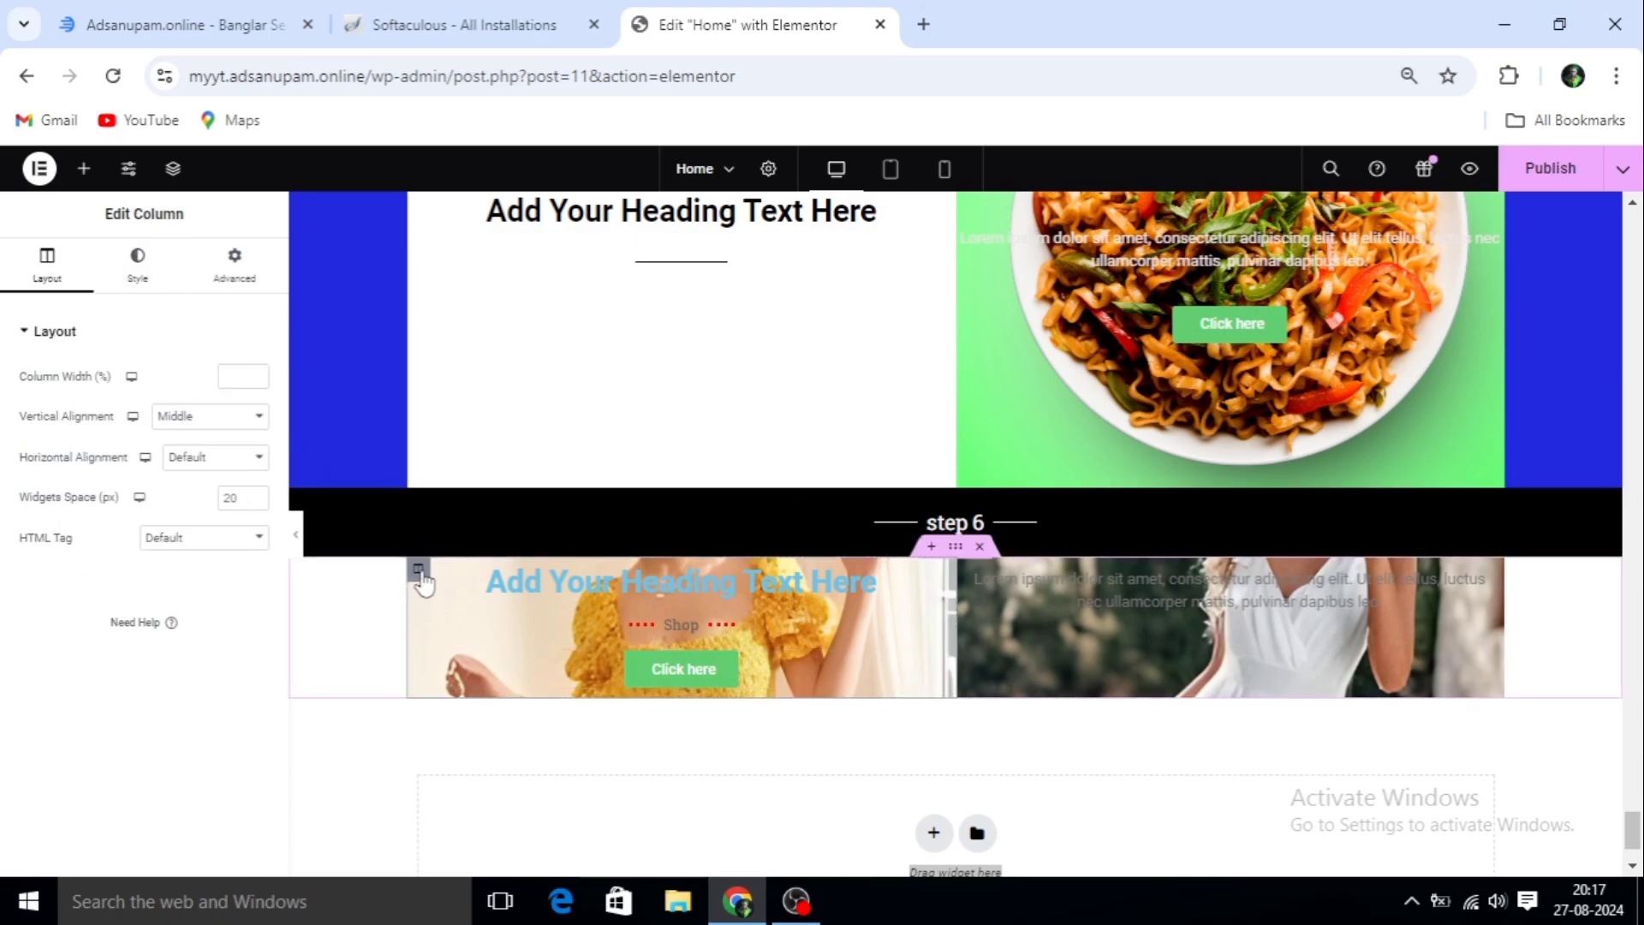
click(235, 263)
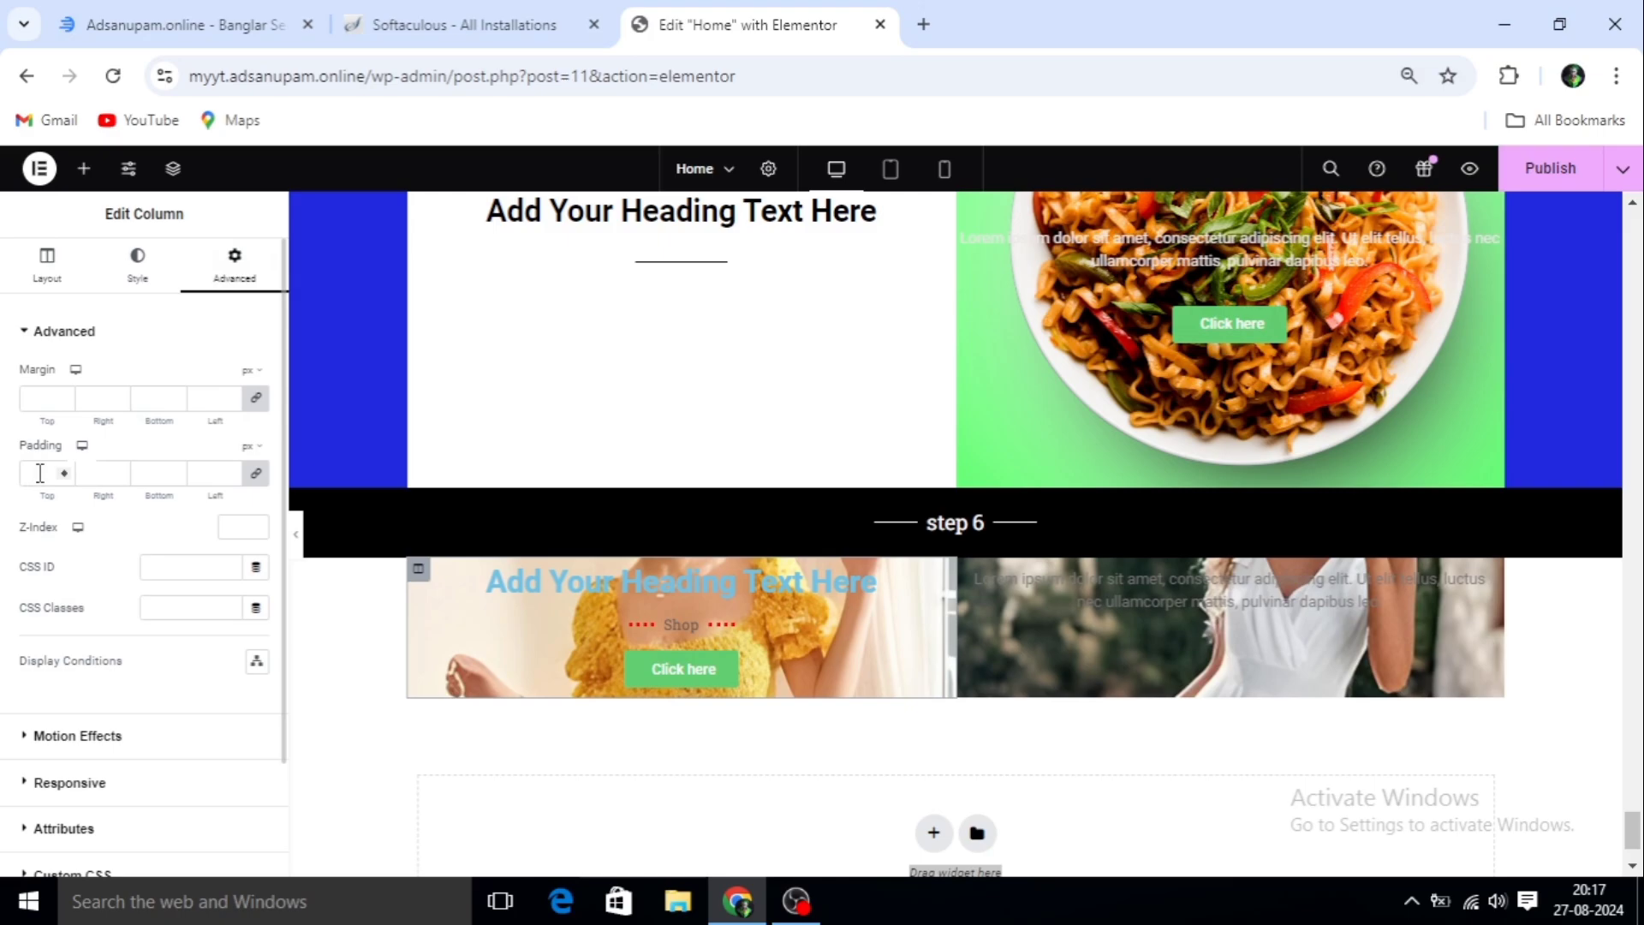
click(256, 472)
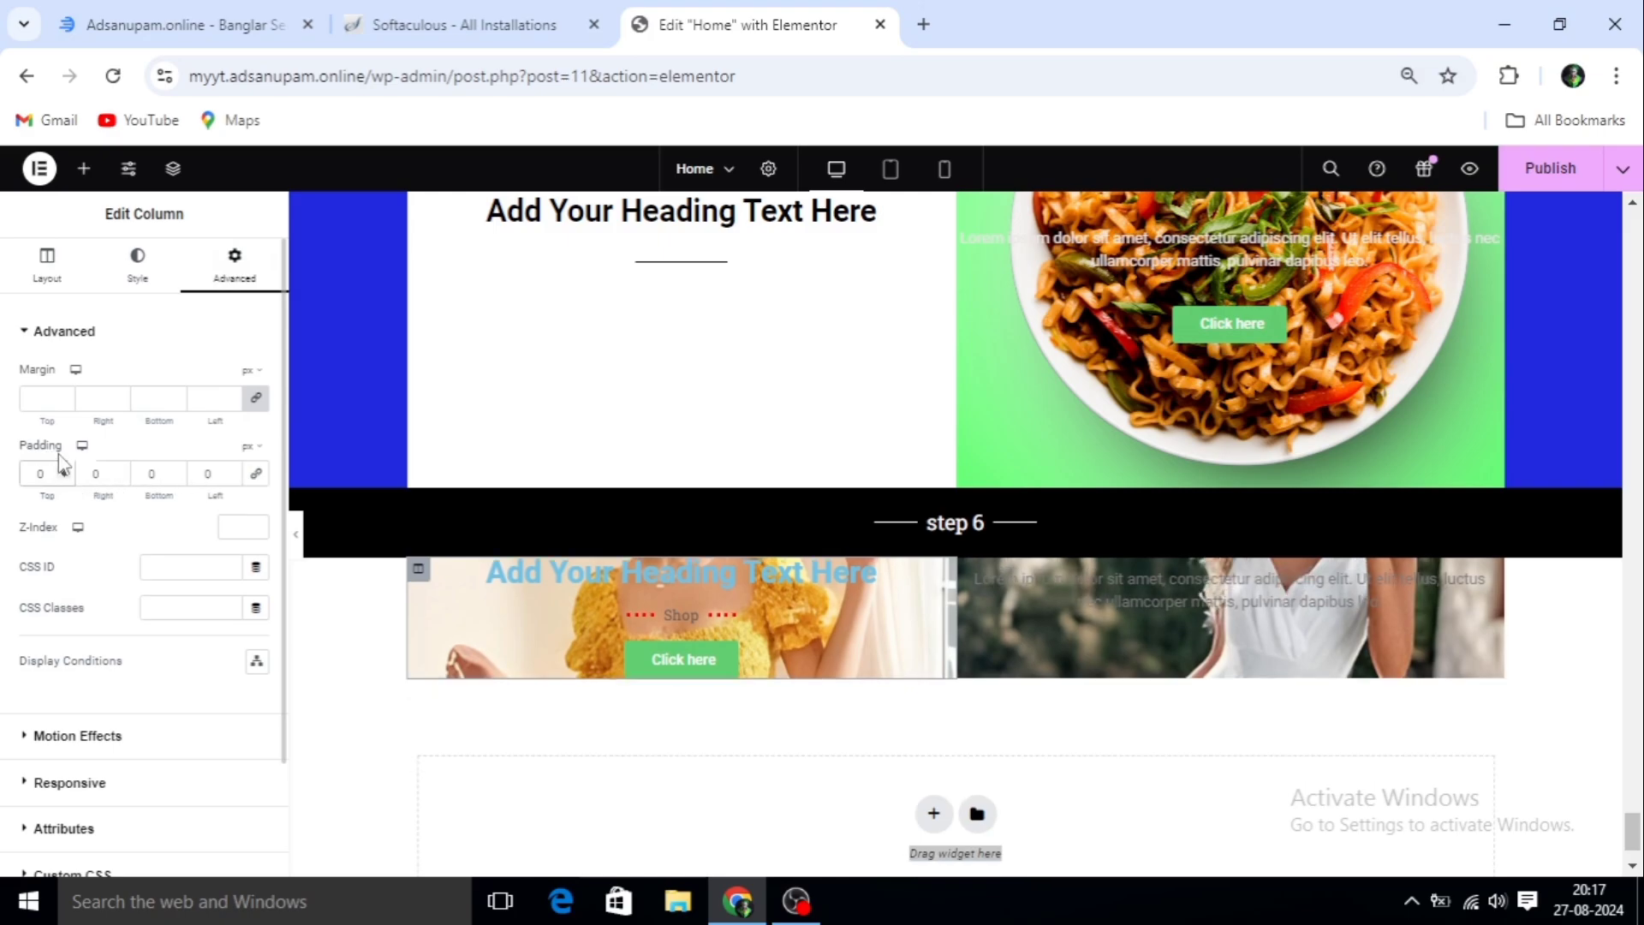
text(250)
scroll(359, 493, down, 4)
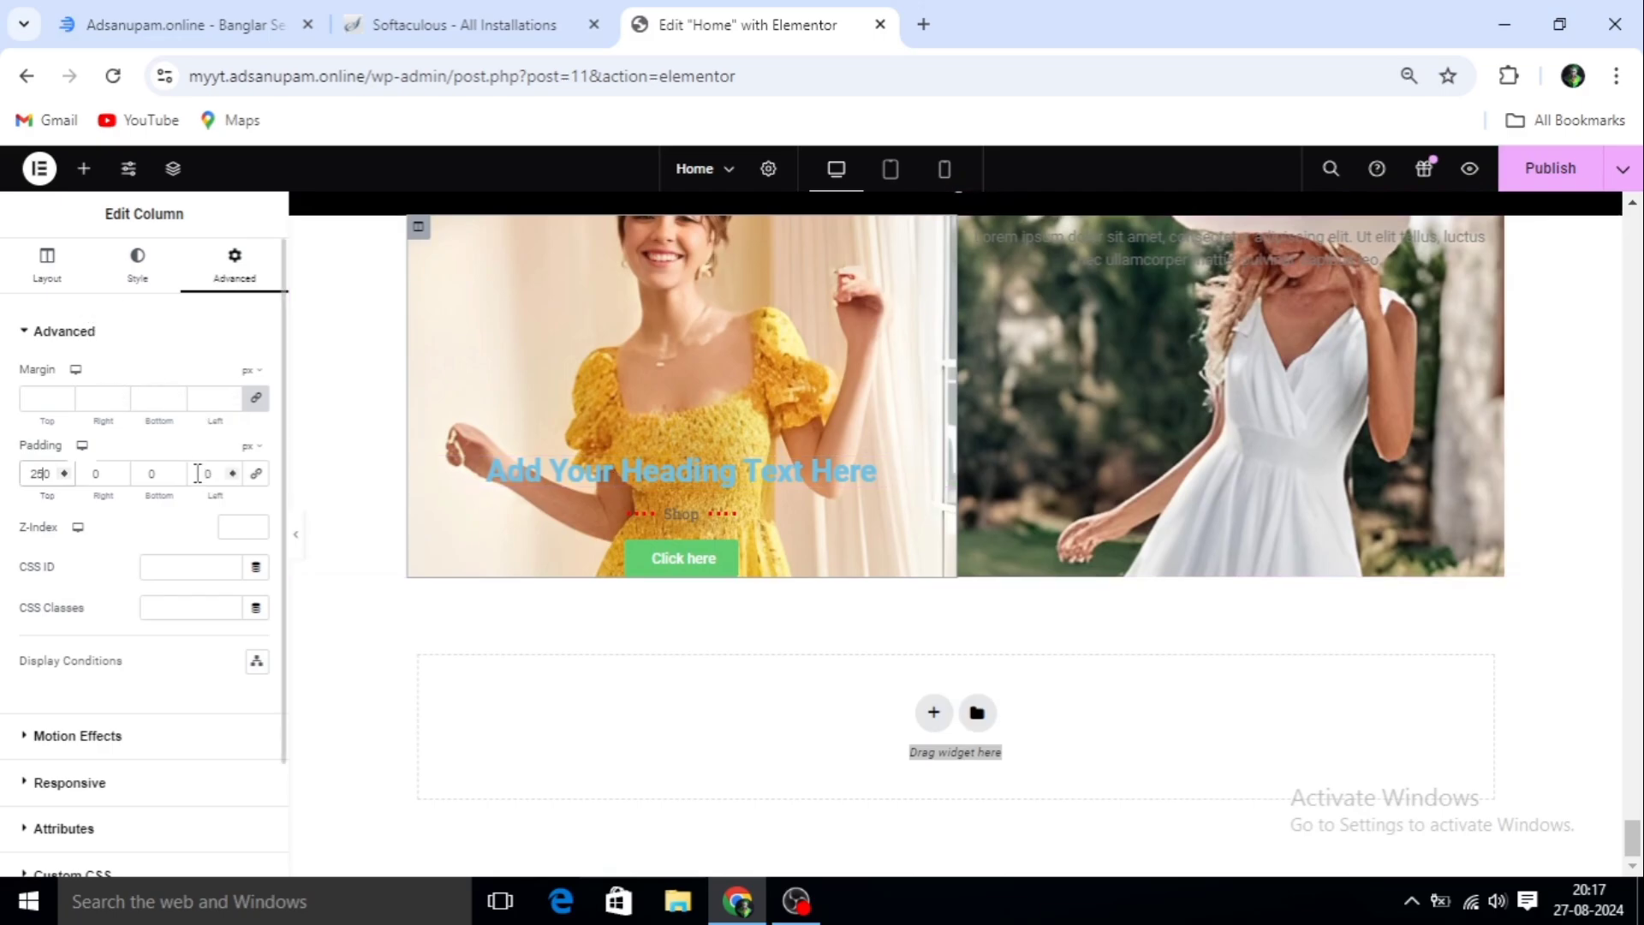
text(1500)
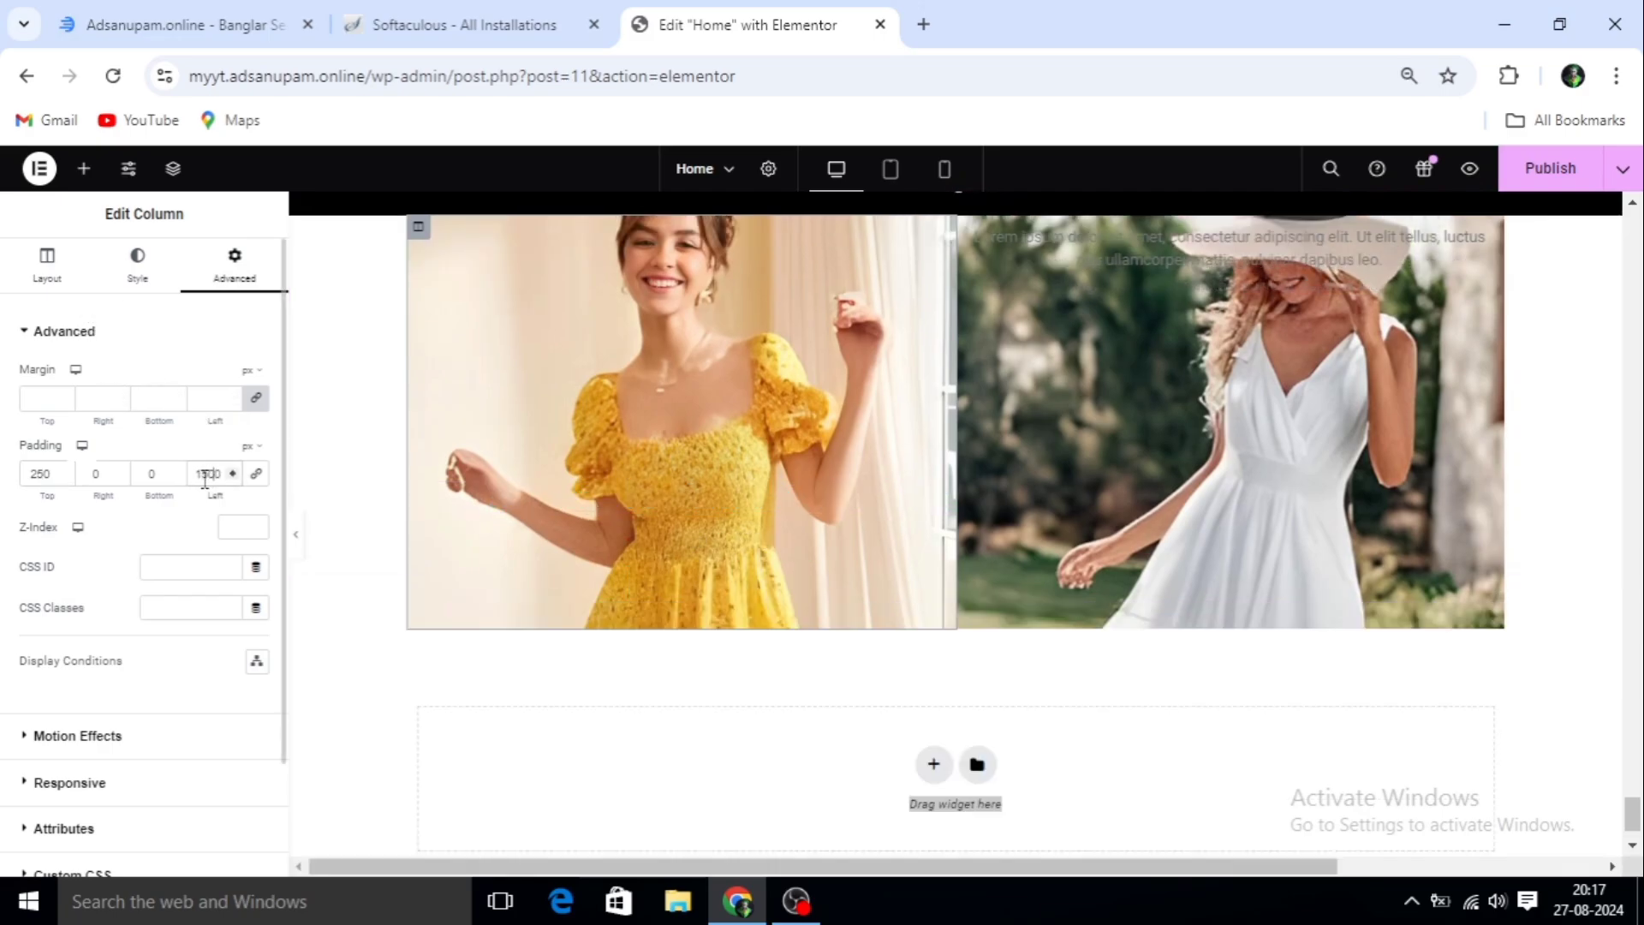
scroll(385, 603, up, 4)
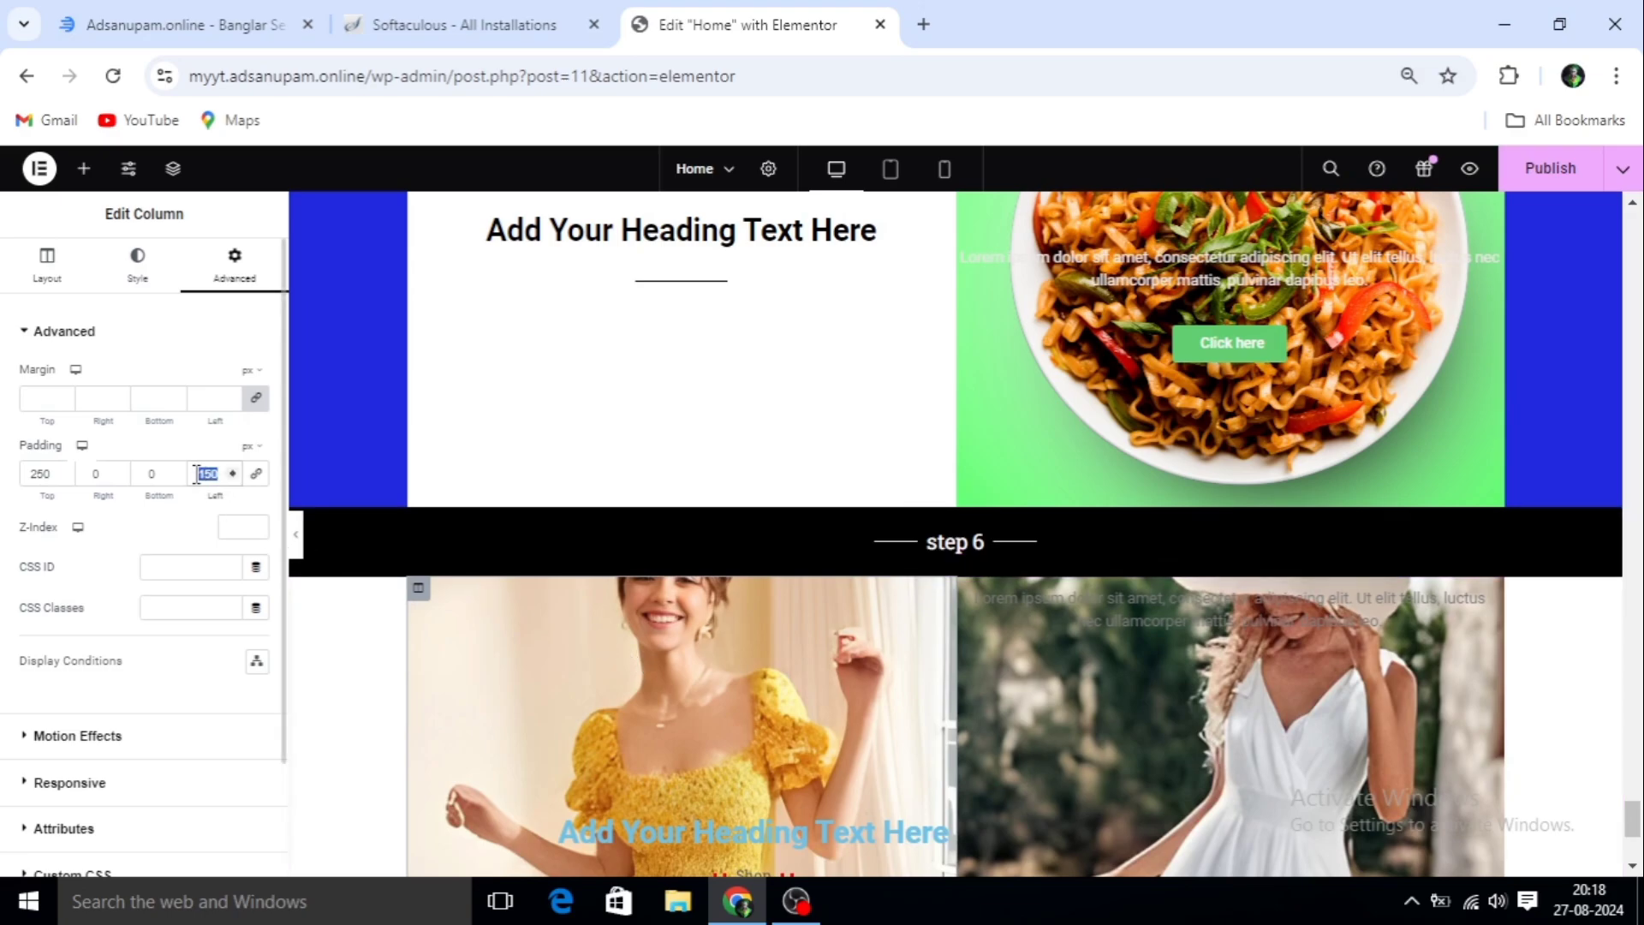
text(0)
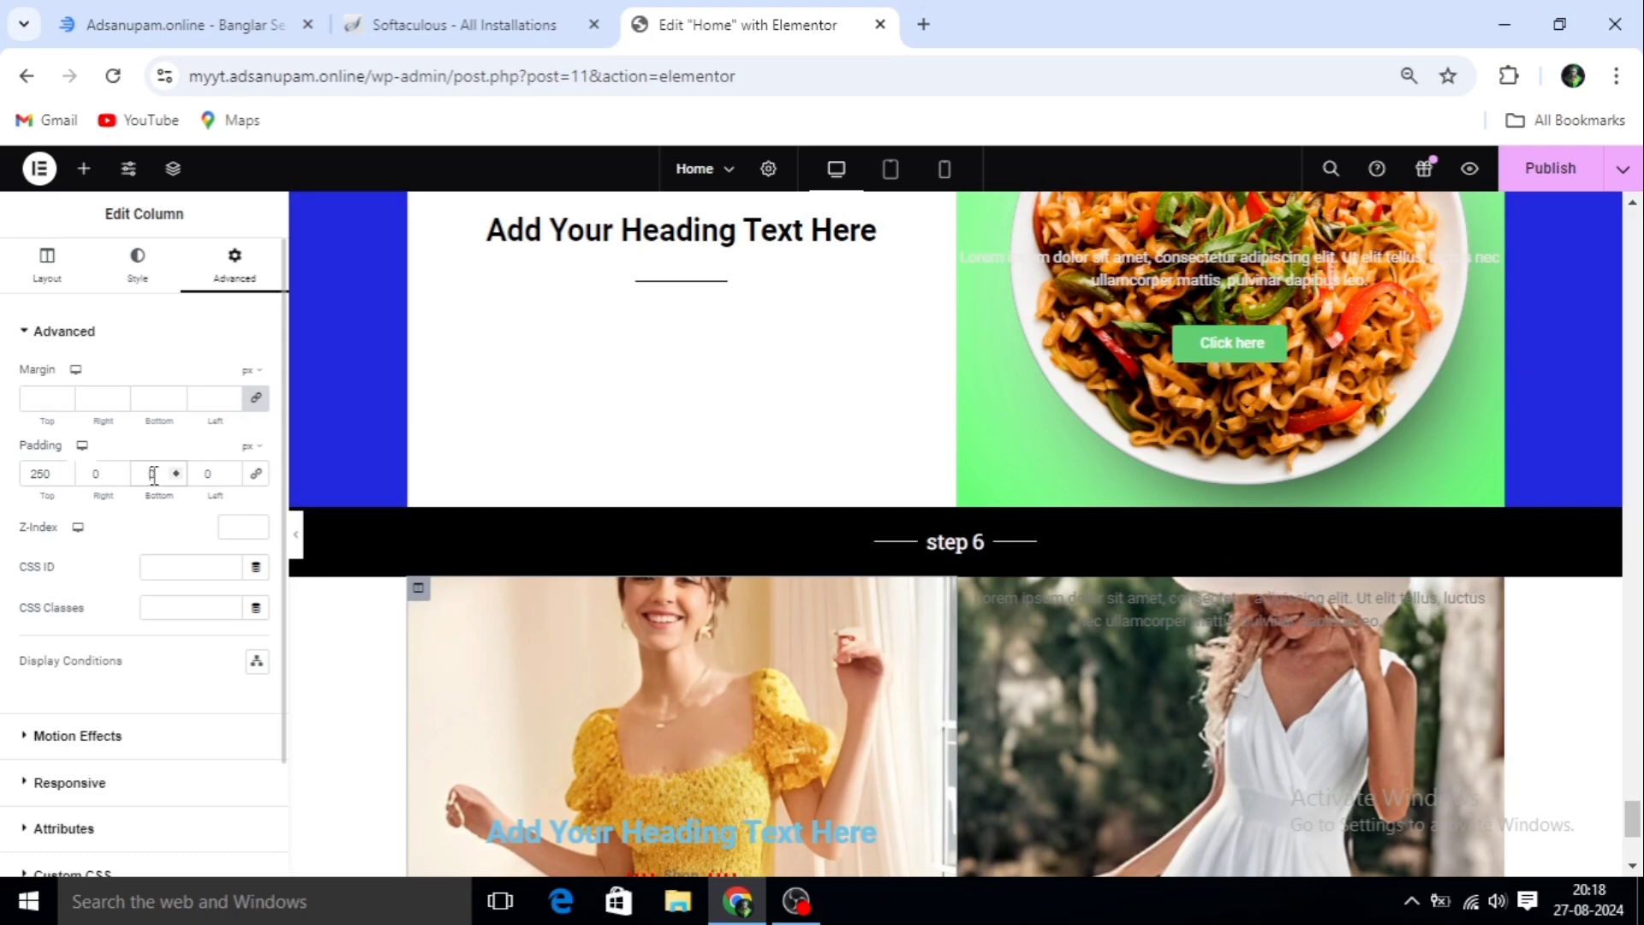
Set the yellow-dress column's bottom padding to 150 px and place the centered paragraph between its Shop divider and button
scroll(633, 664, down, 3)
click(633, 668)
scroll(633, 665, down, 3)
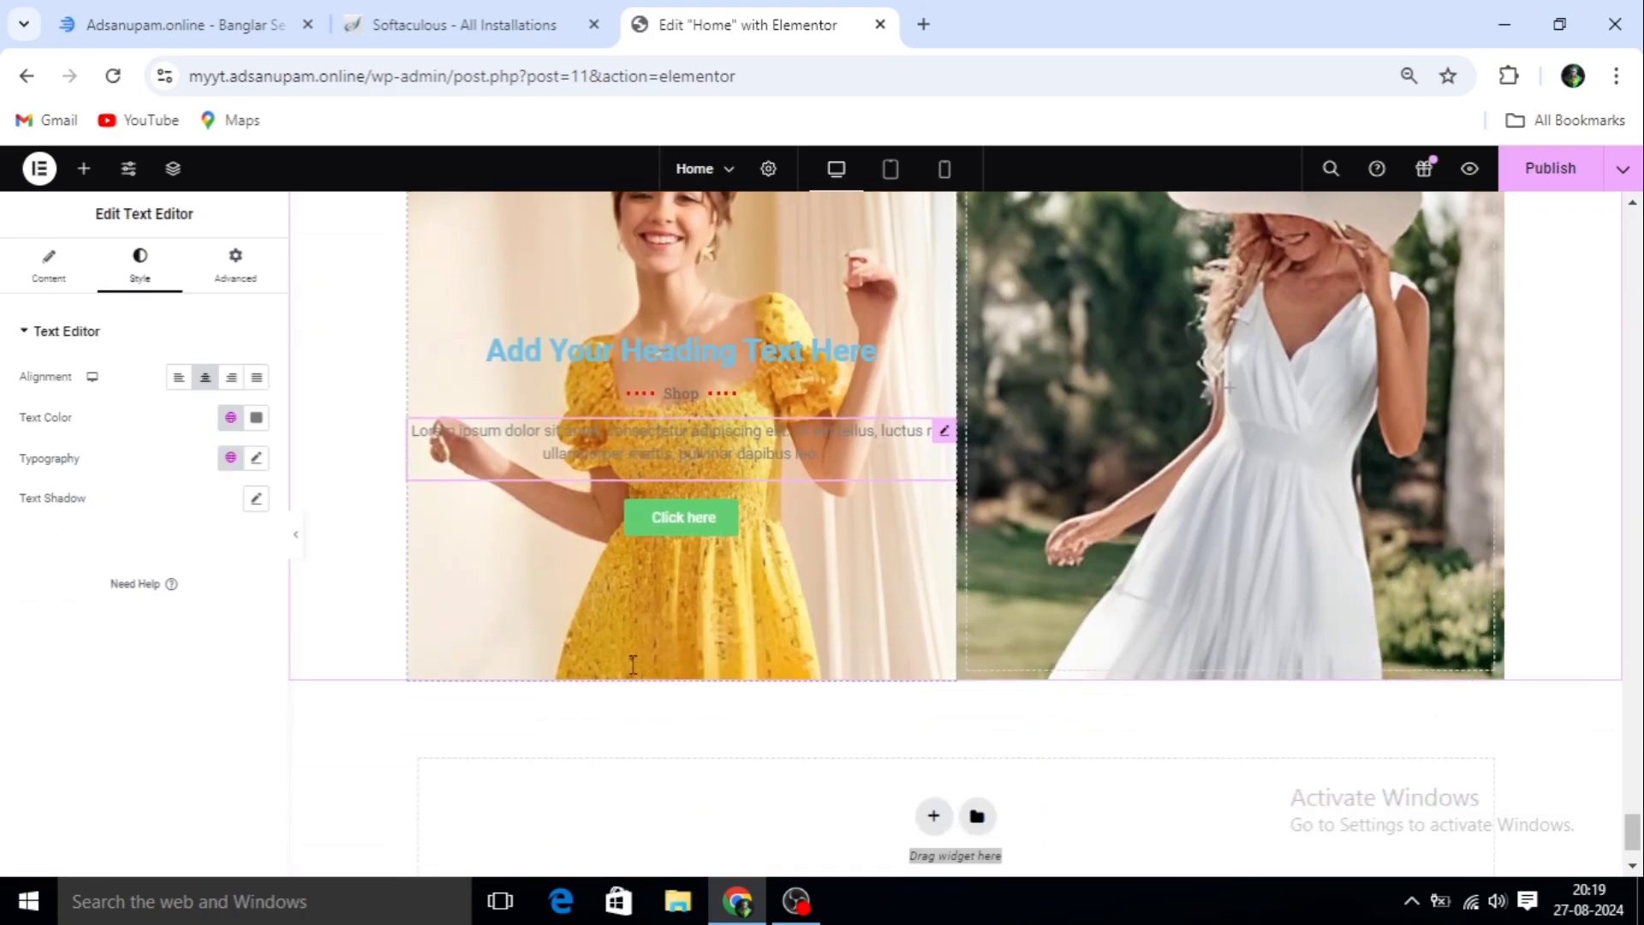
click(623, 629)
scroll(857, 612, up, 2)
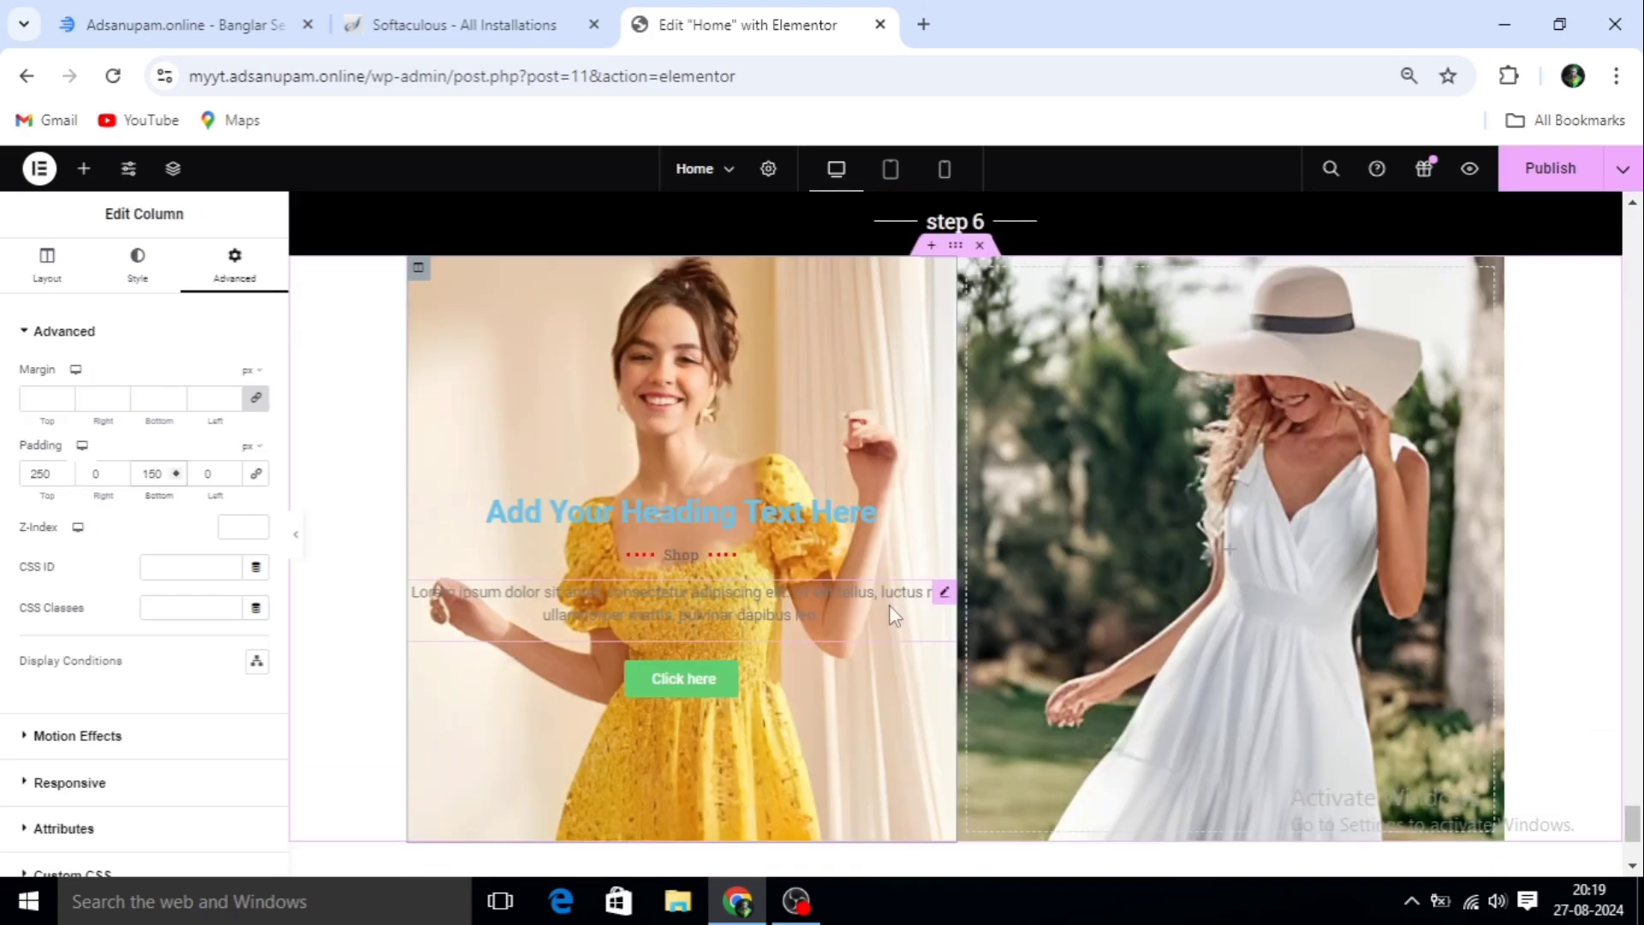
Change the text color of the yellow-dress column's paragraph to near-black #180F0F
click(943, 597)
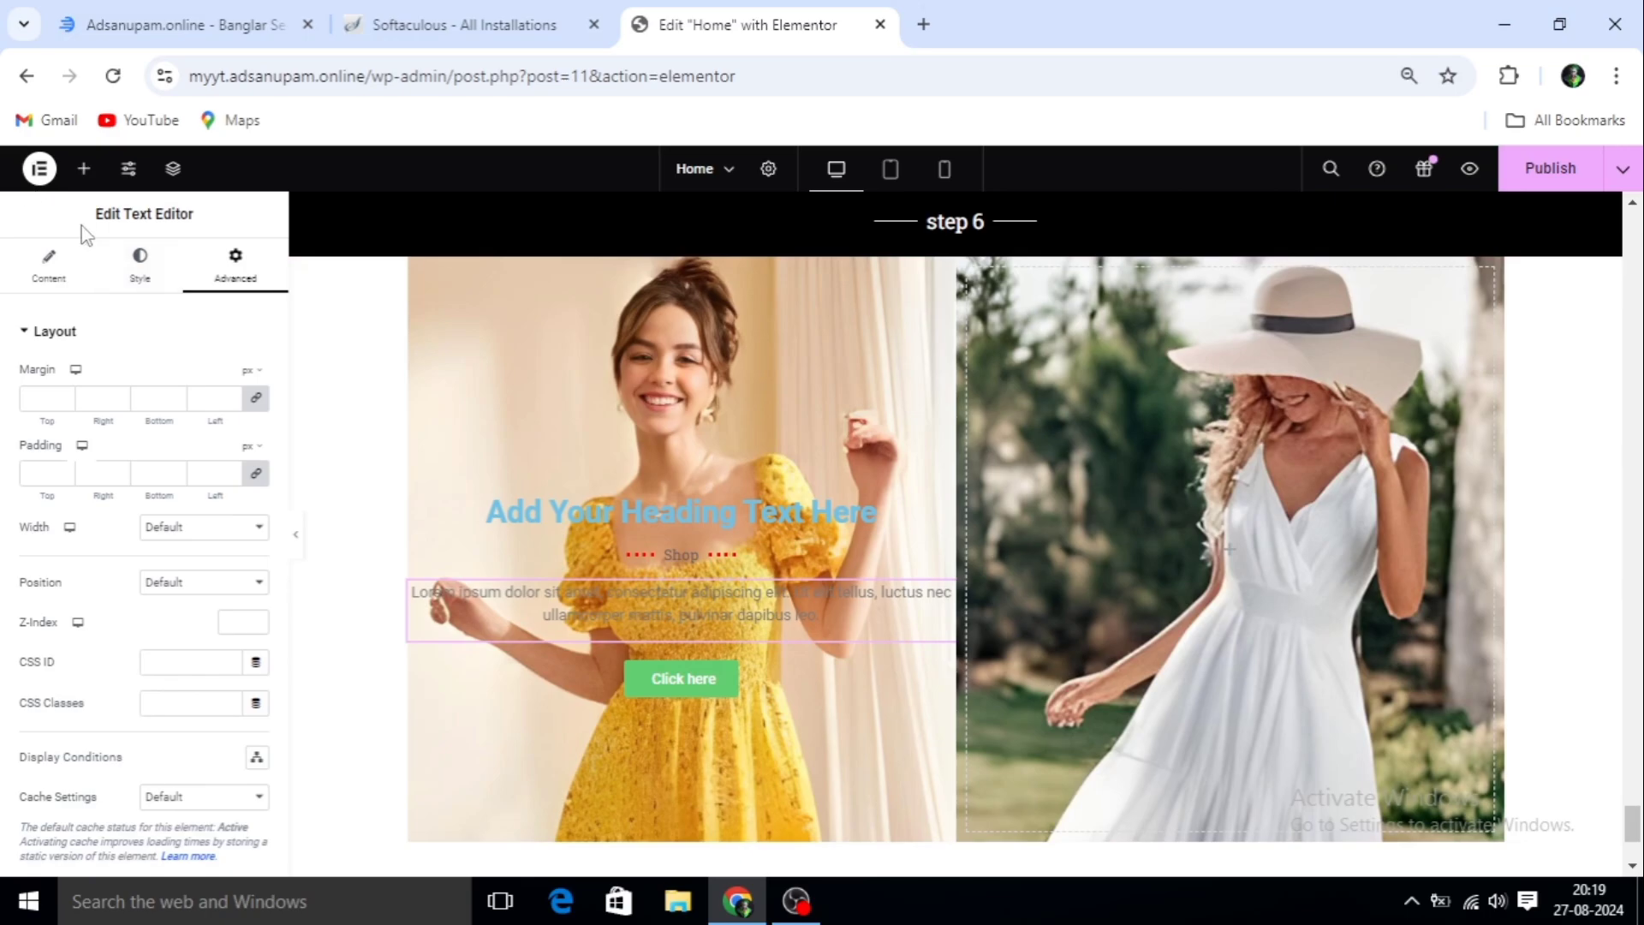
click(140, 265)
click(256, 417)
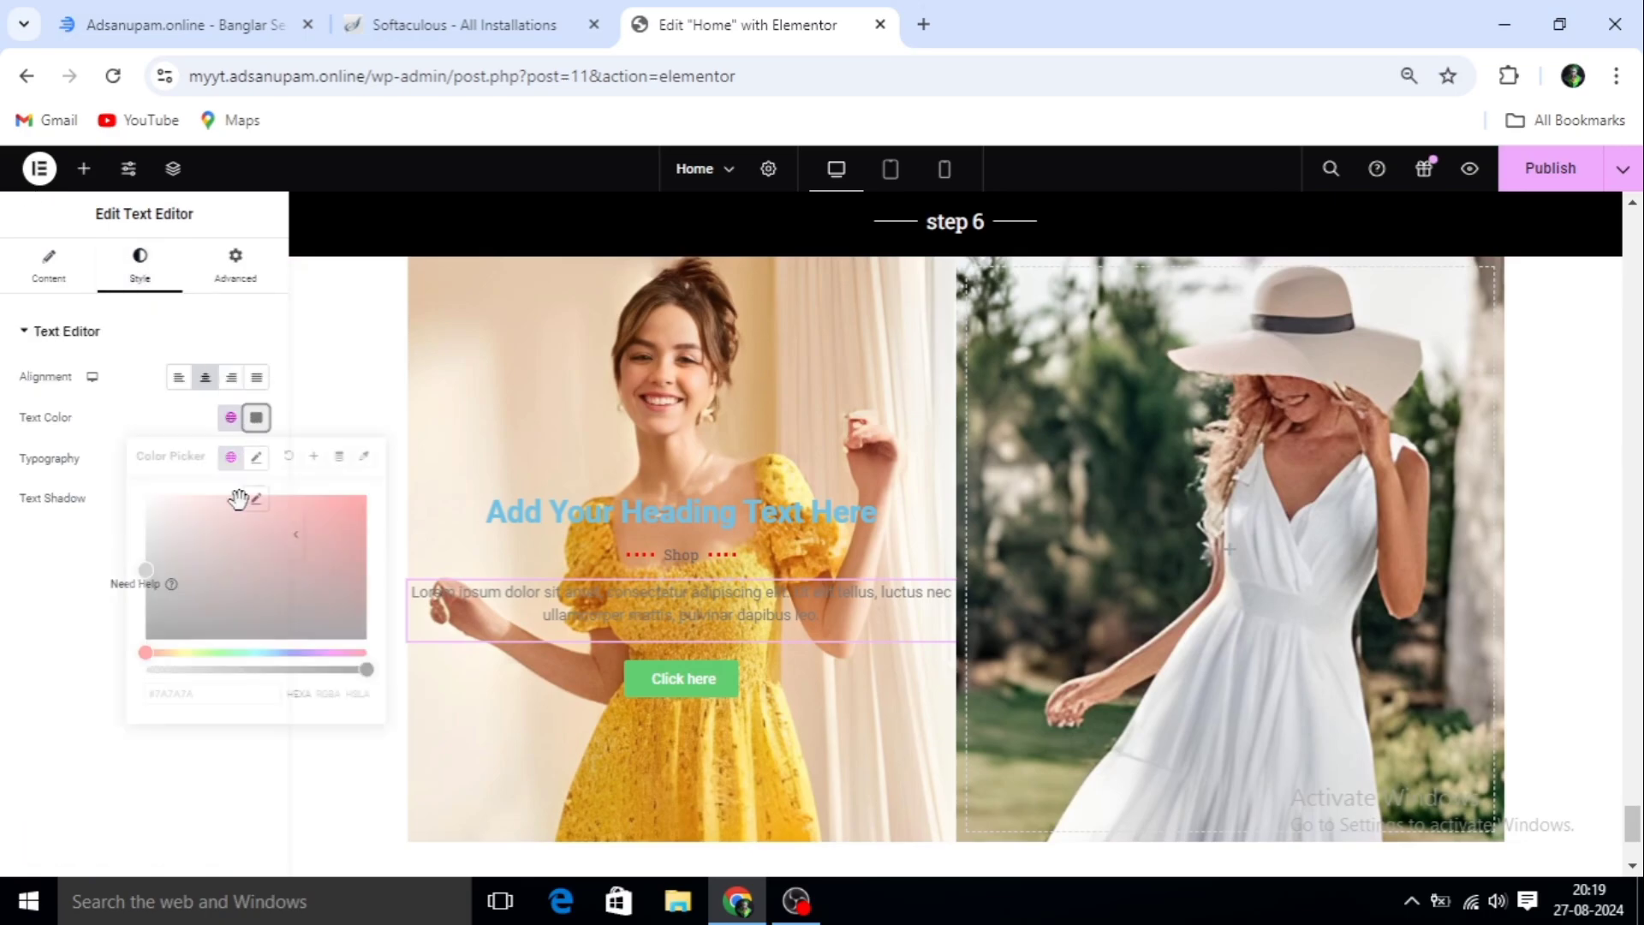
click(368, 498)
drag(368, 497, 230, 626)
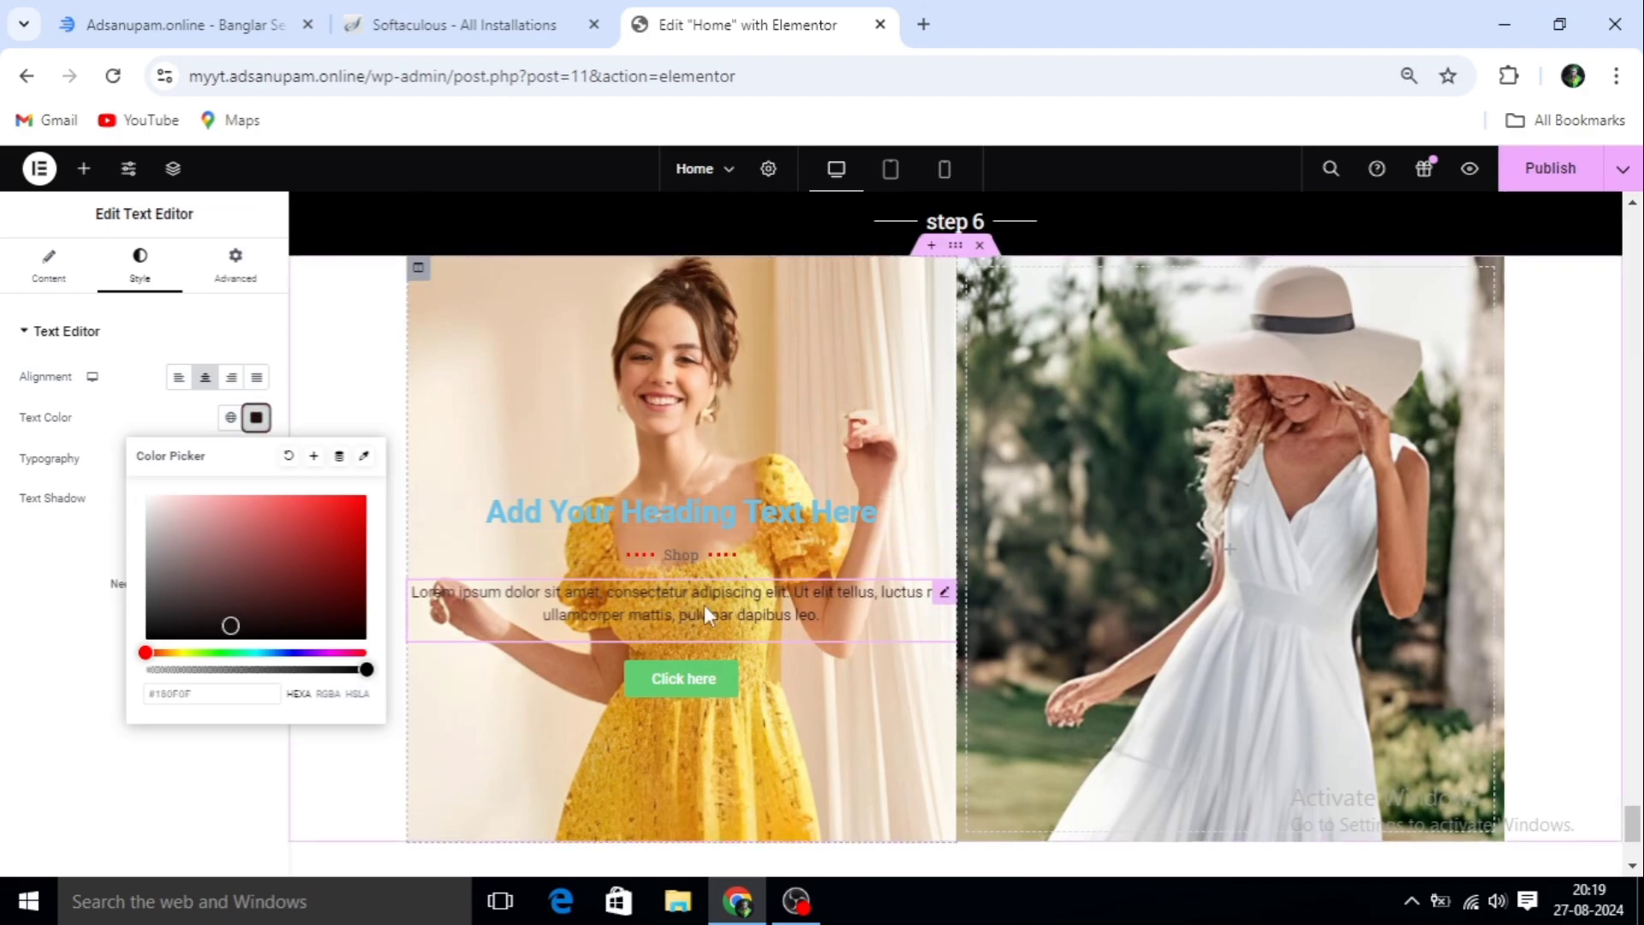
click(765, 425)
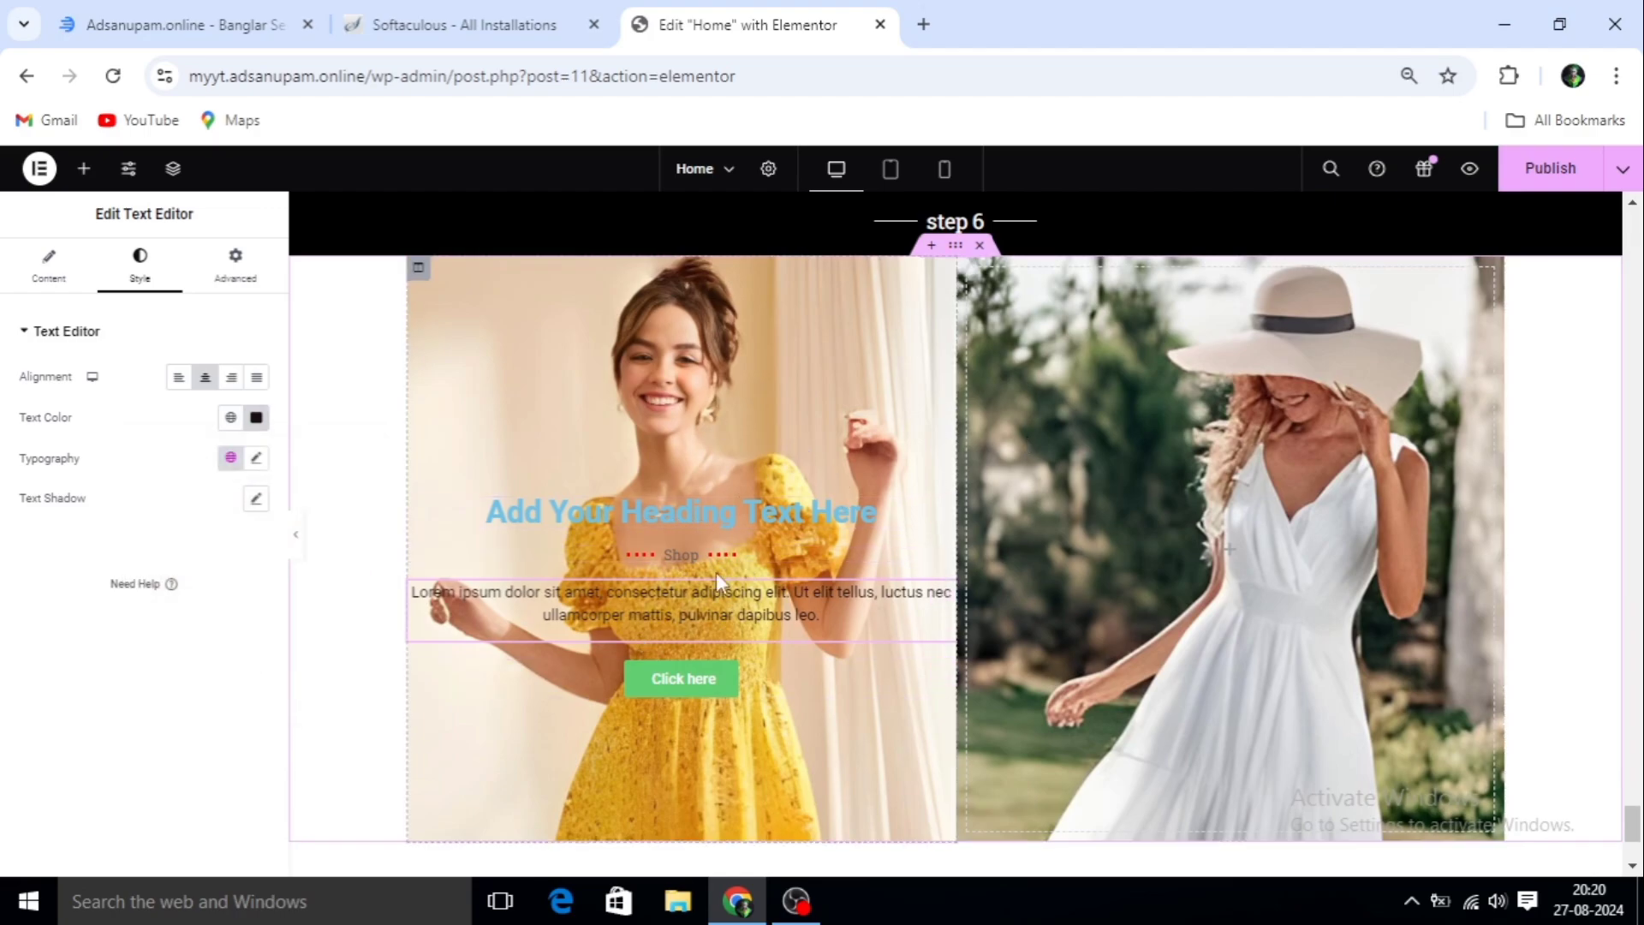
Duplicate the yellow-dress column in the step 6 section
scroll(1103, 442, down, 1)
scroll(1216, 441, up, 2)
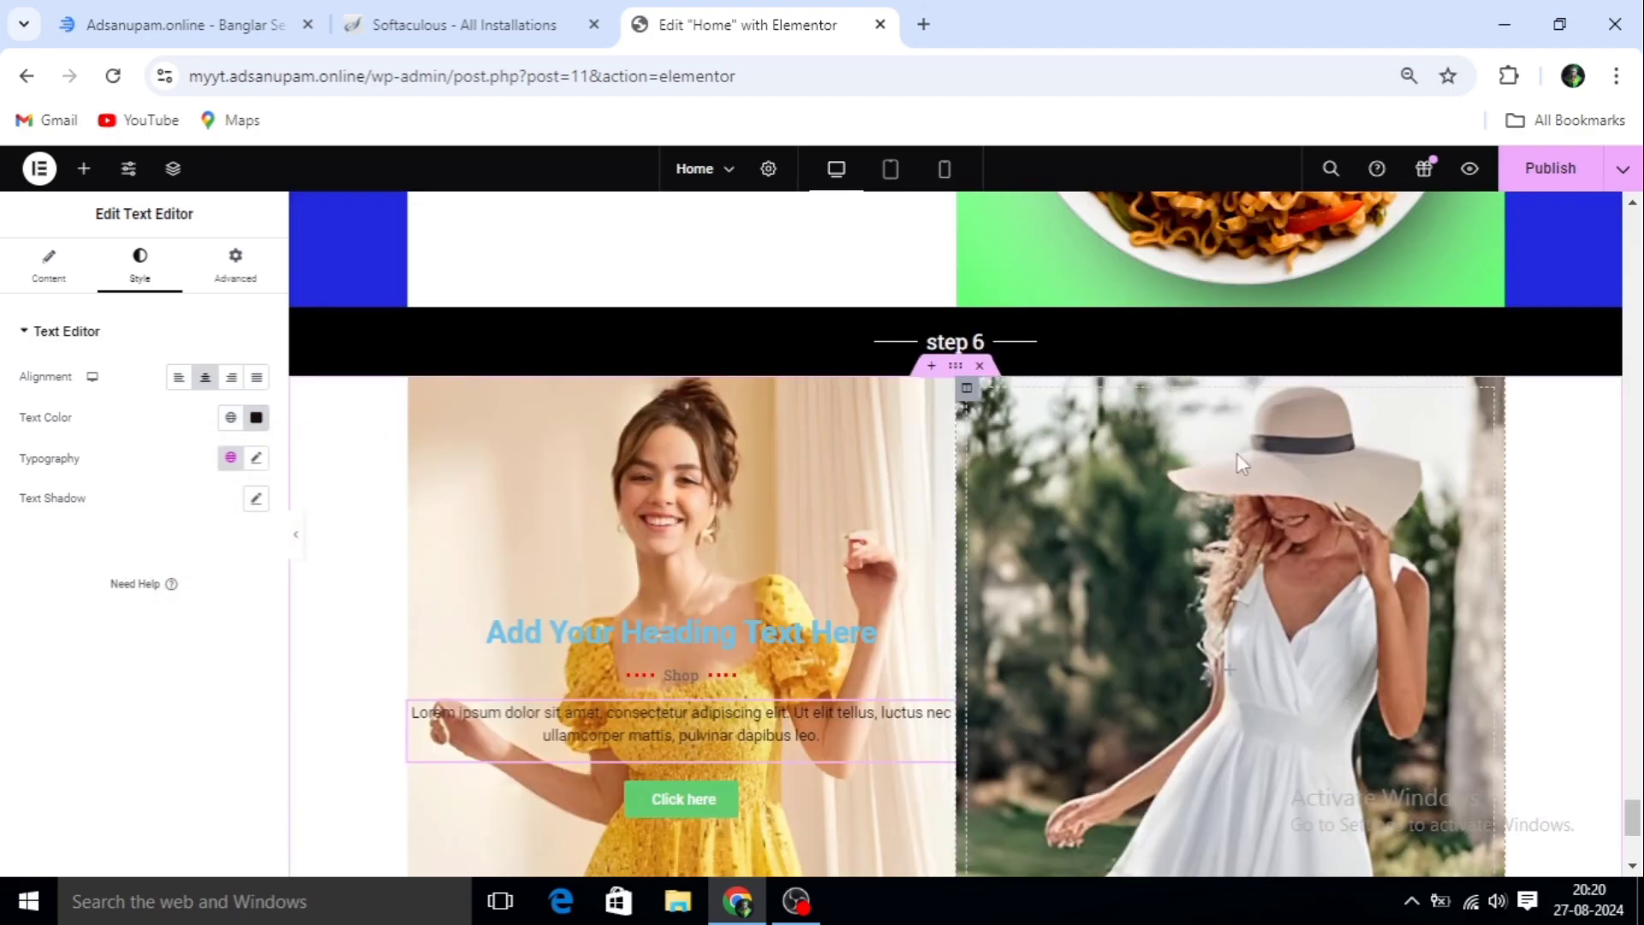
scroll(1199, 512, down, 1)
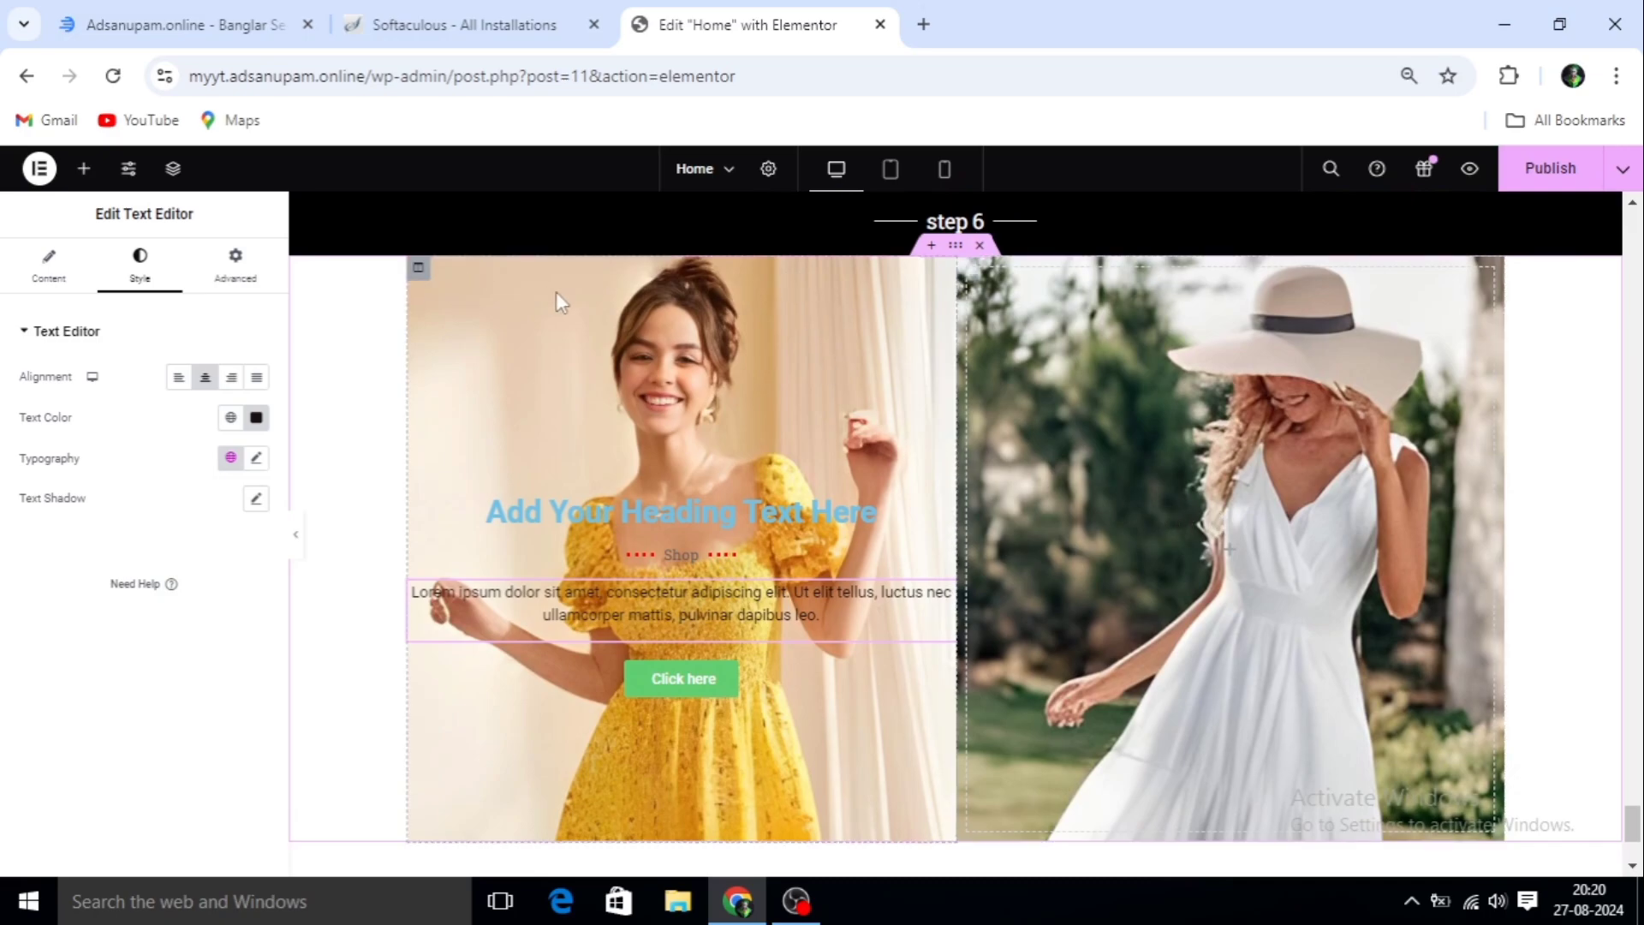
right_click(419, 267)
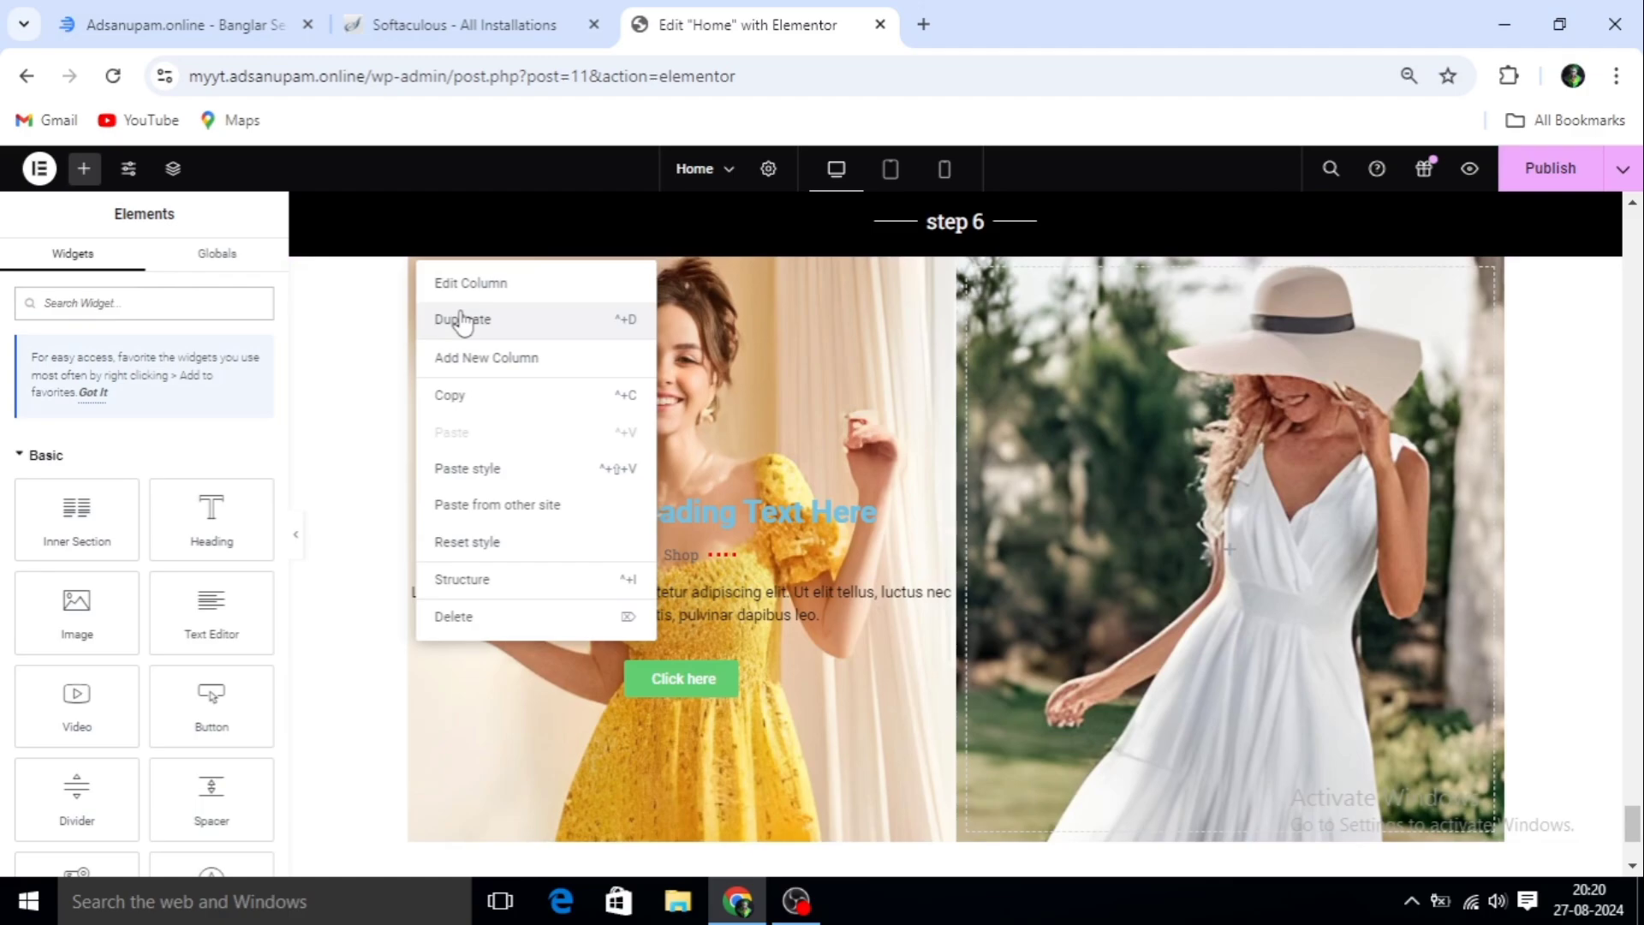
click(462, 320)
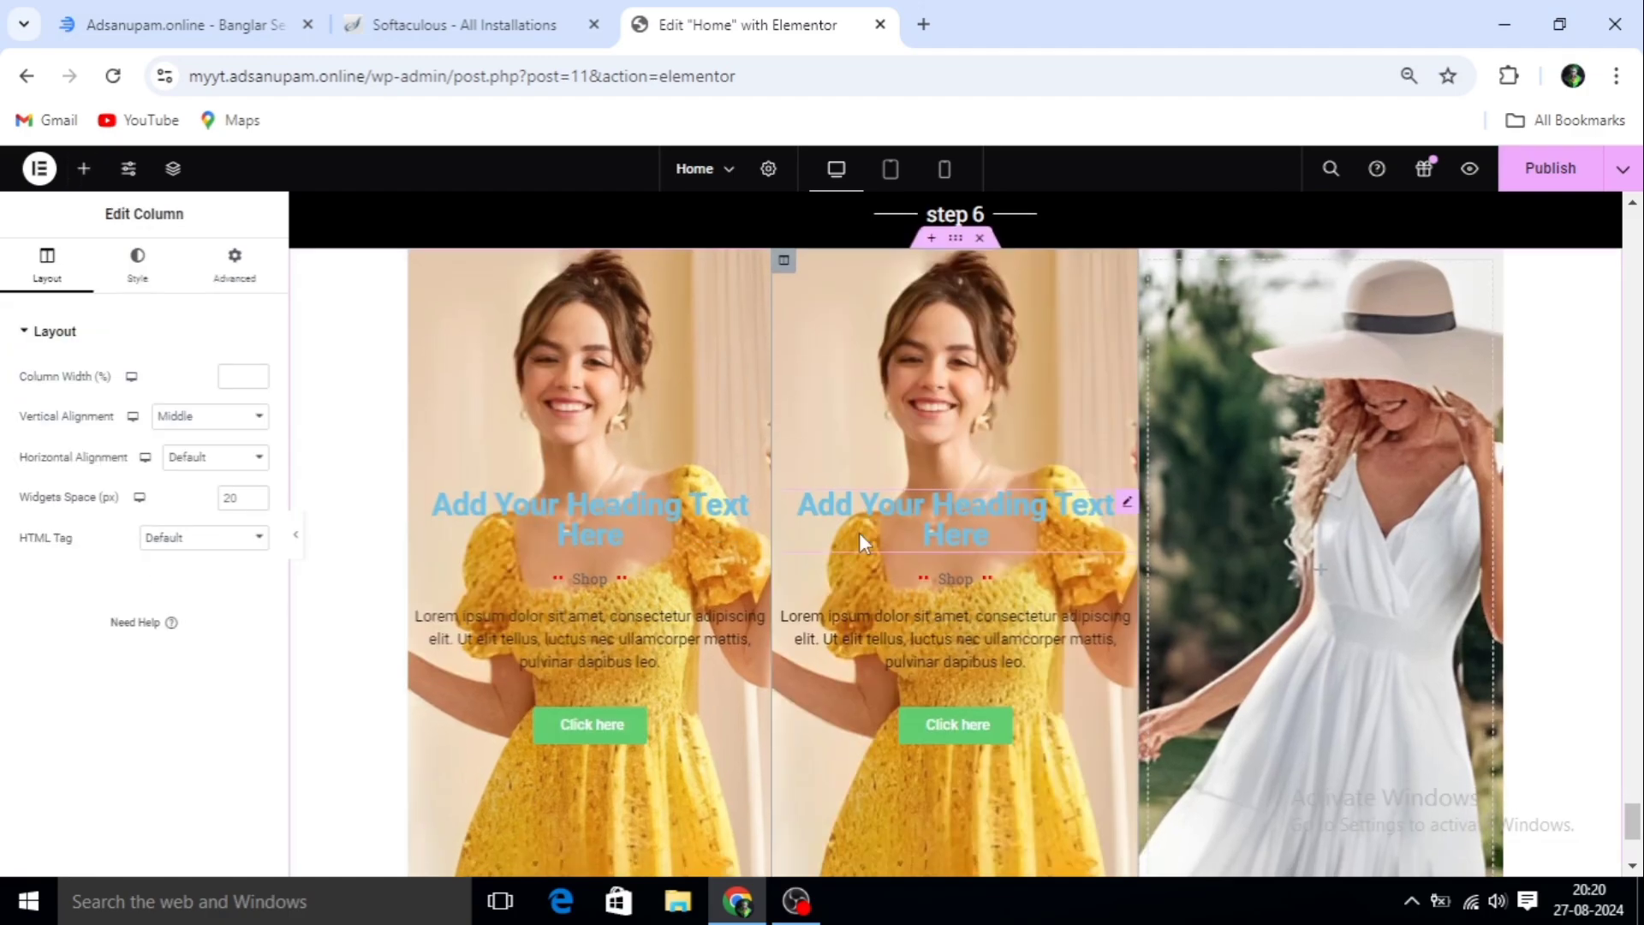
Replace the duplicated column's background slideshow image with the white-dress image 1-1.png from the media library
scroll(860, 532, up, 1)
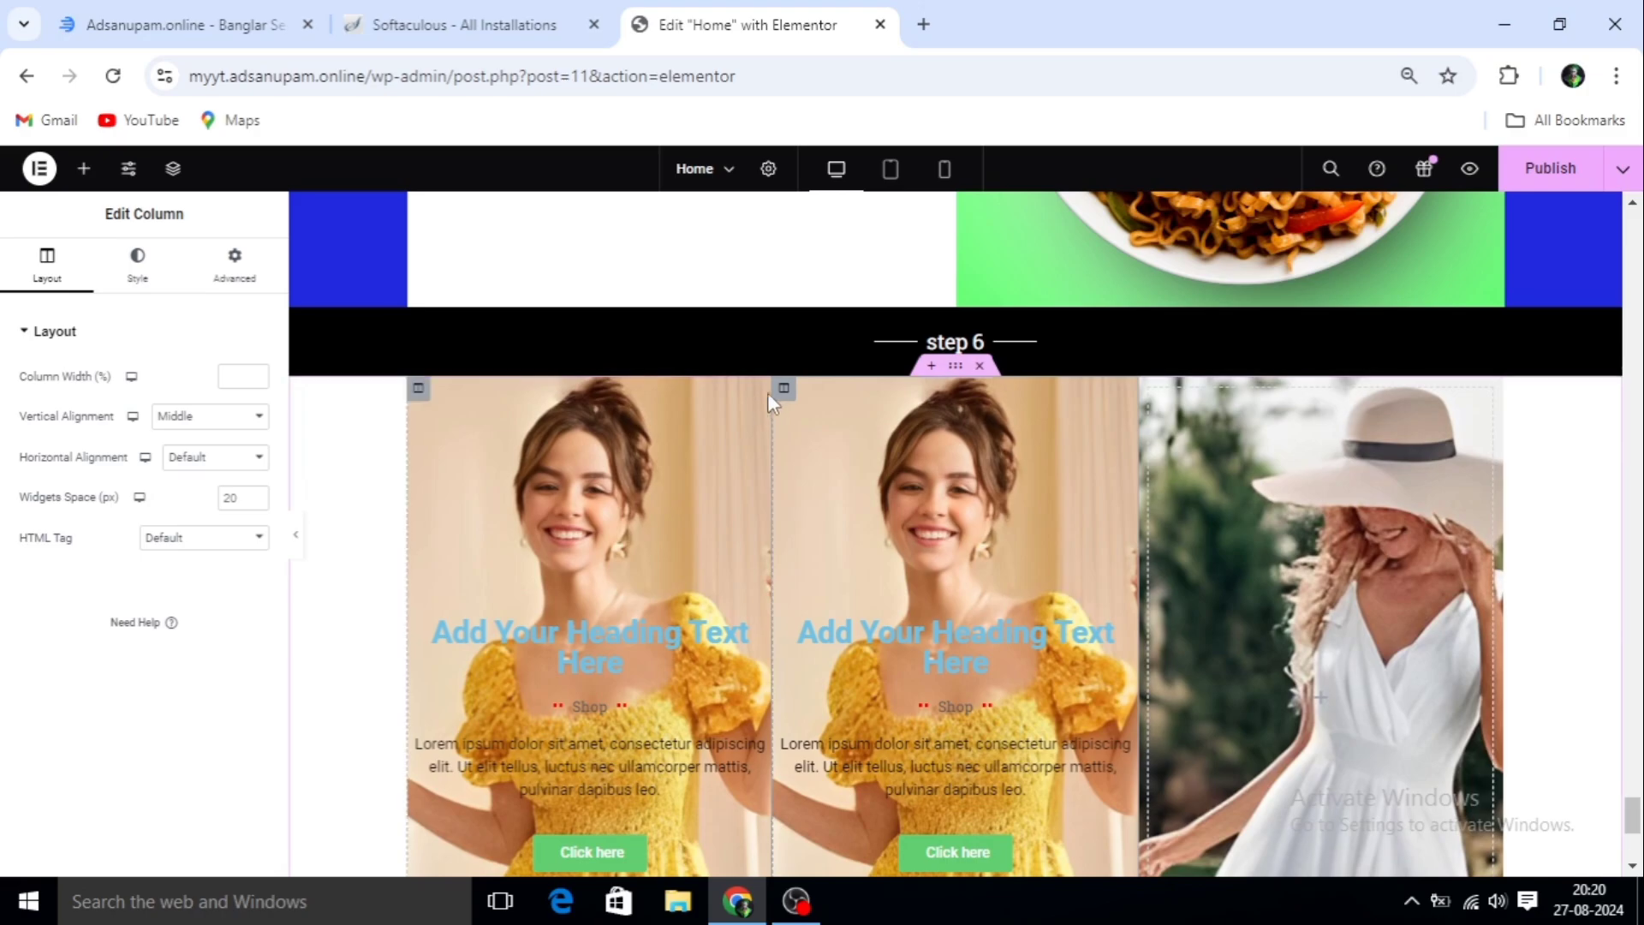
click(129, 272)
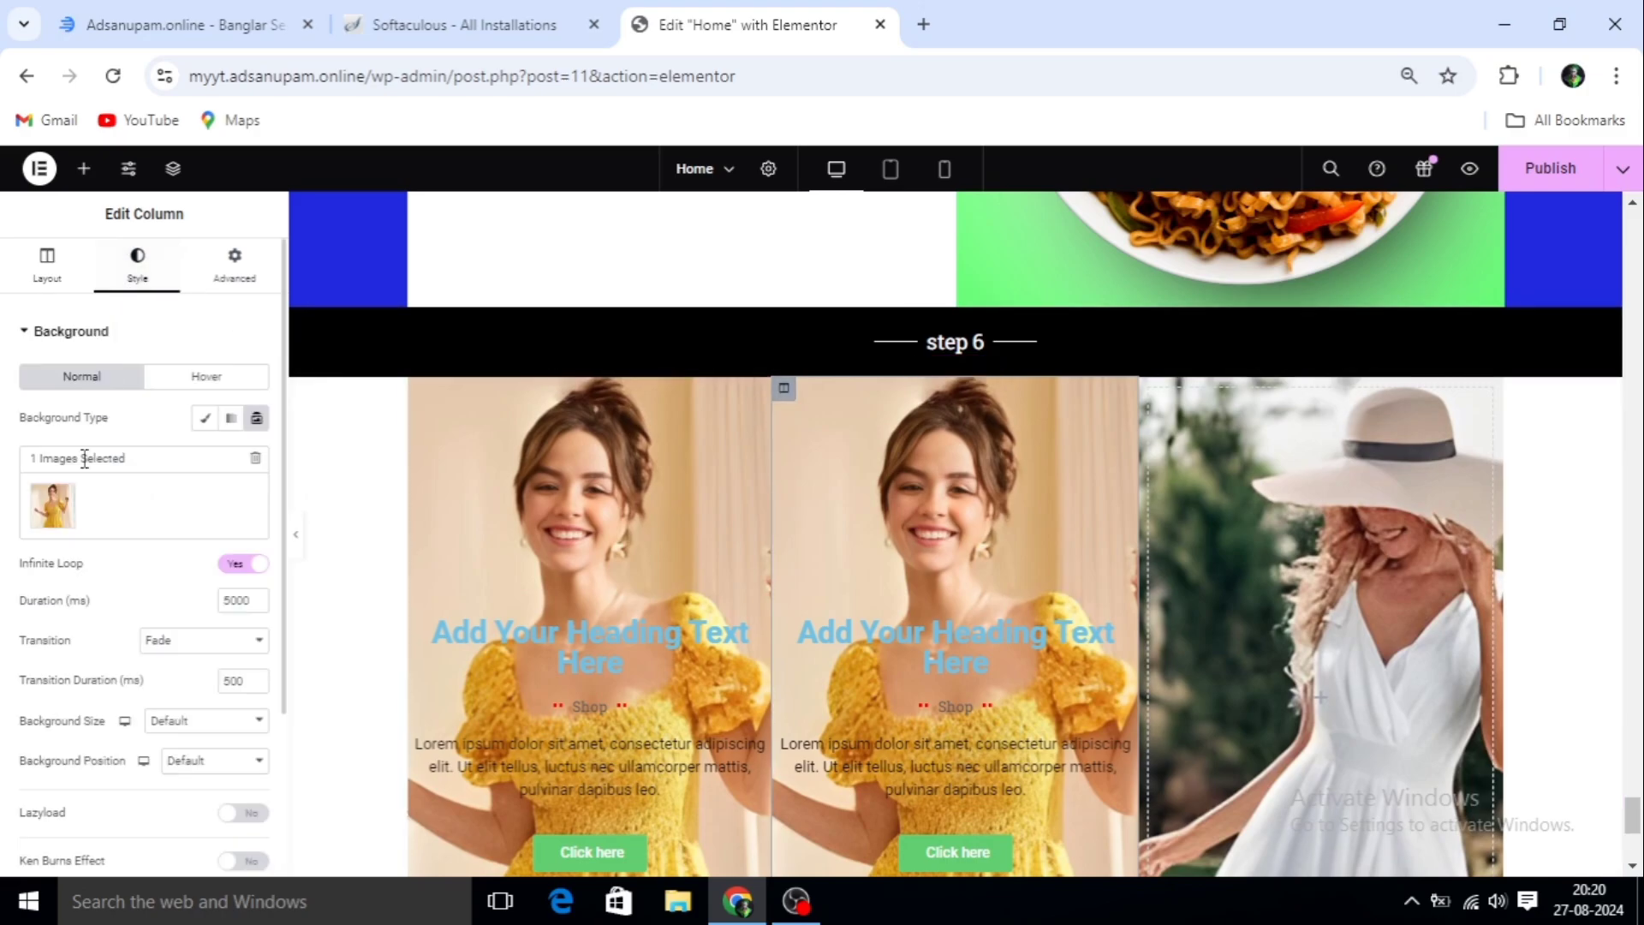
click(59, 511)
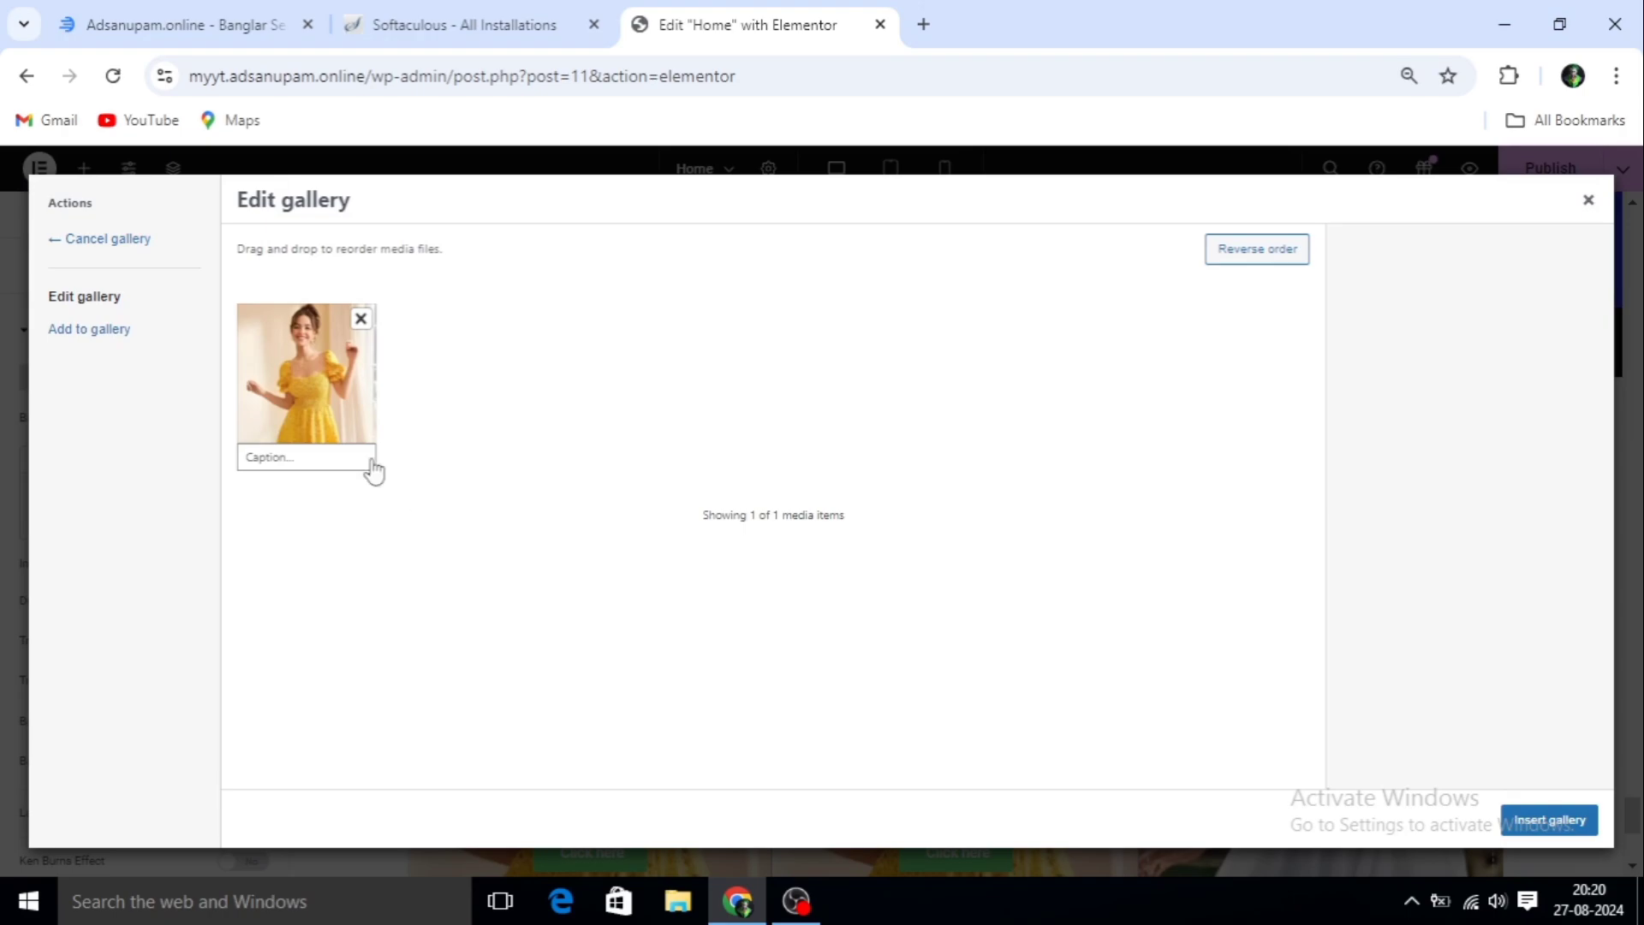
click(363, 324)
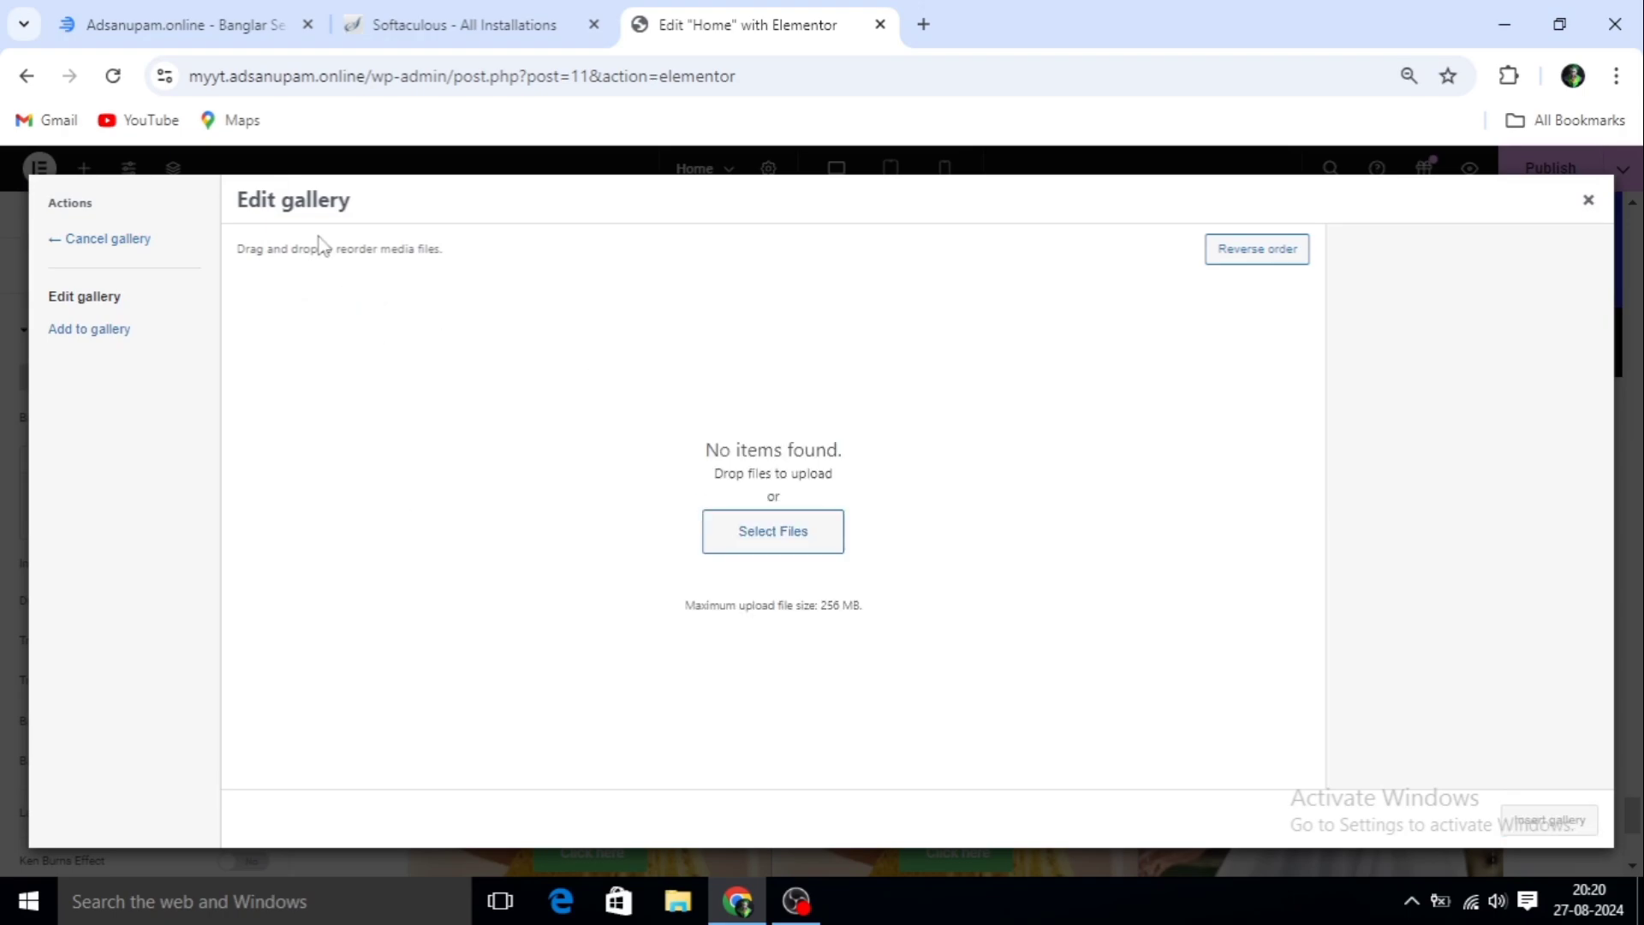
click(132, 336)
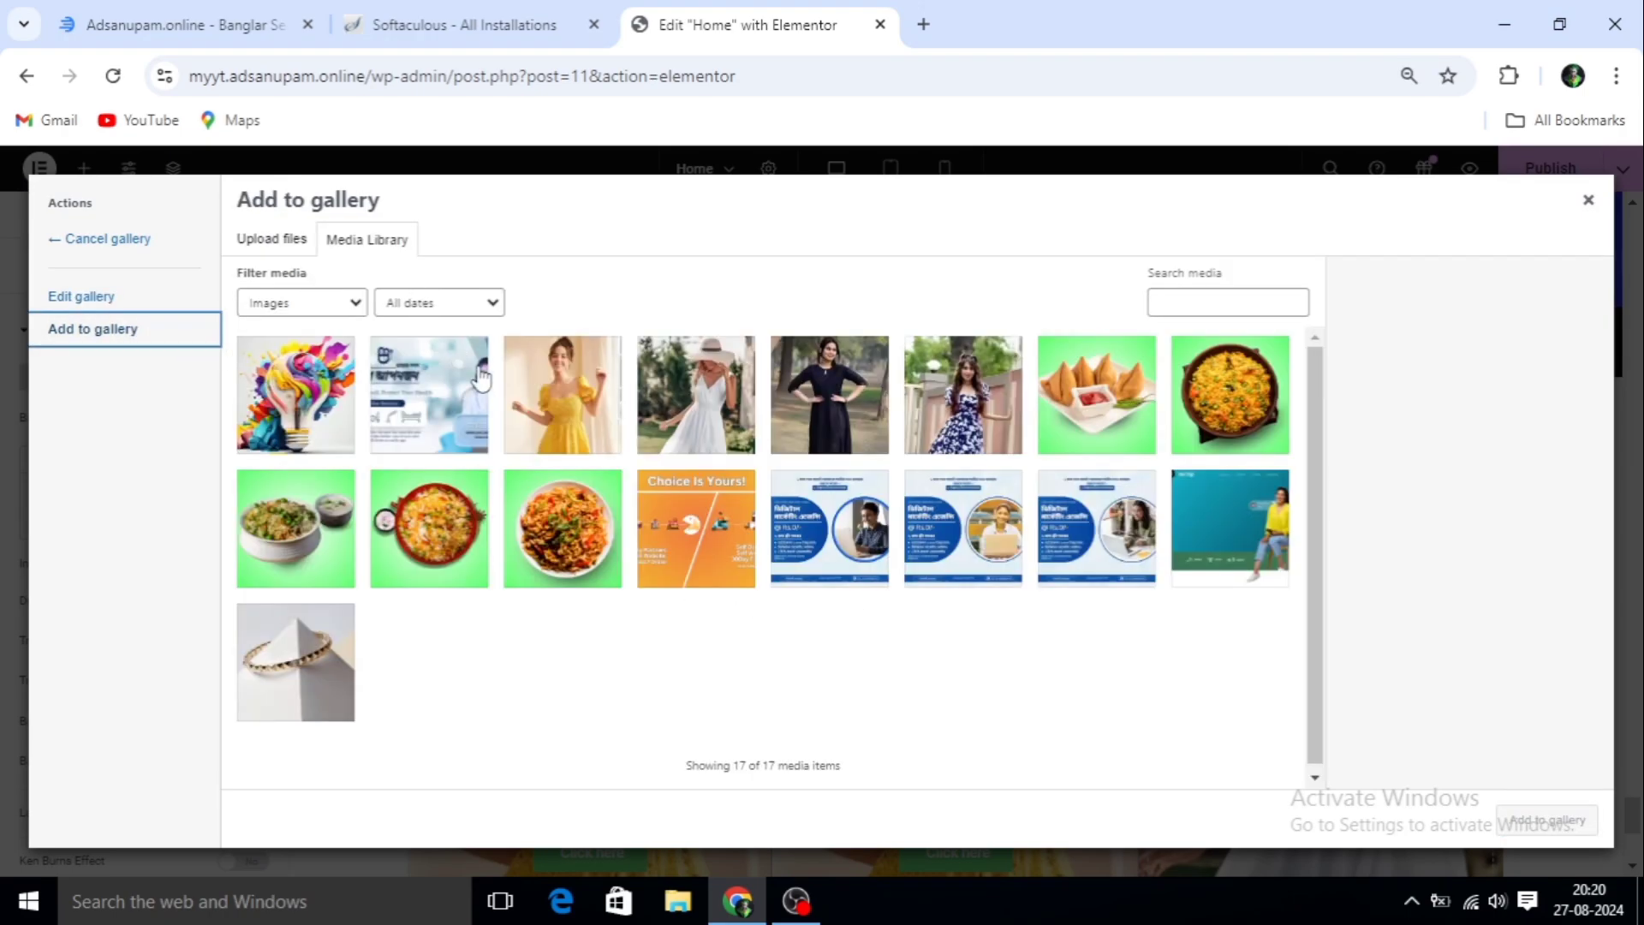
click(707, 441)
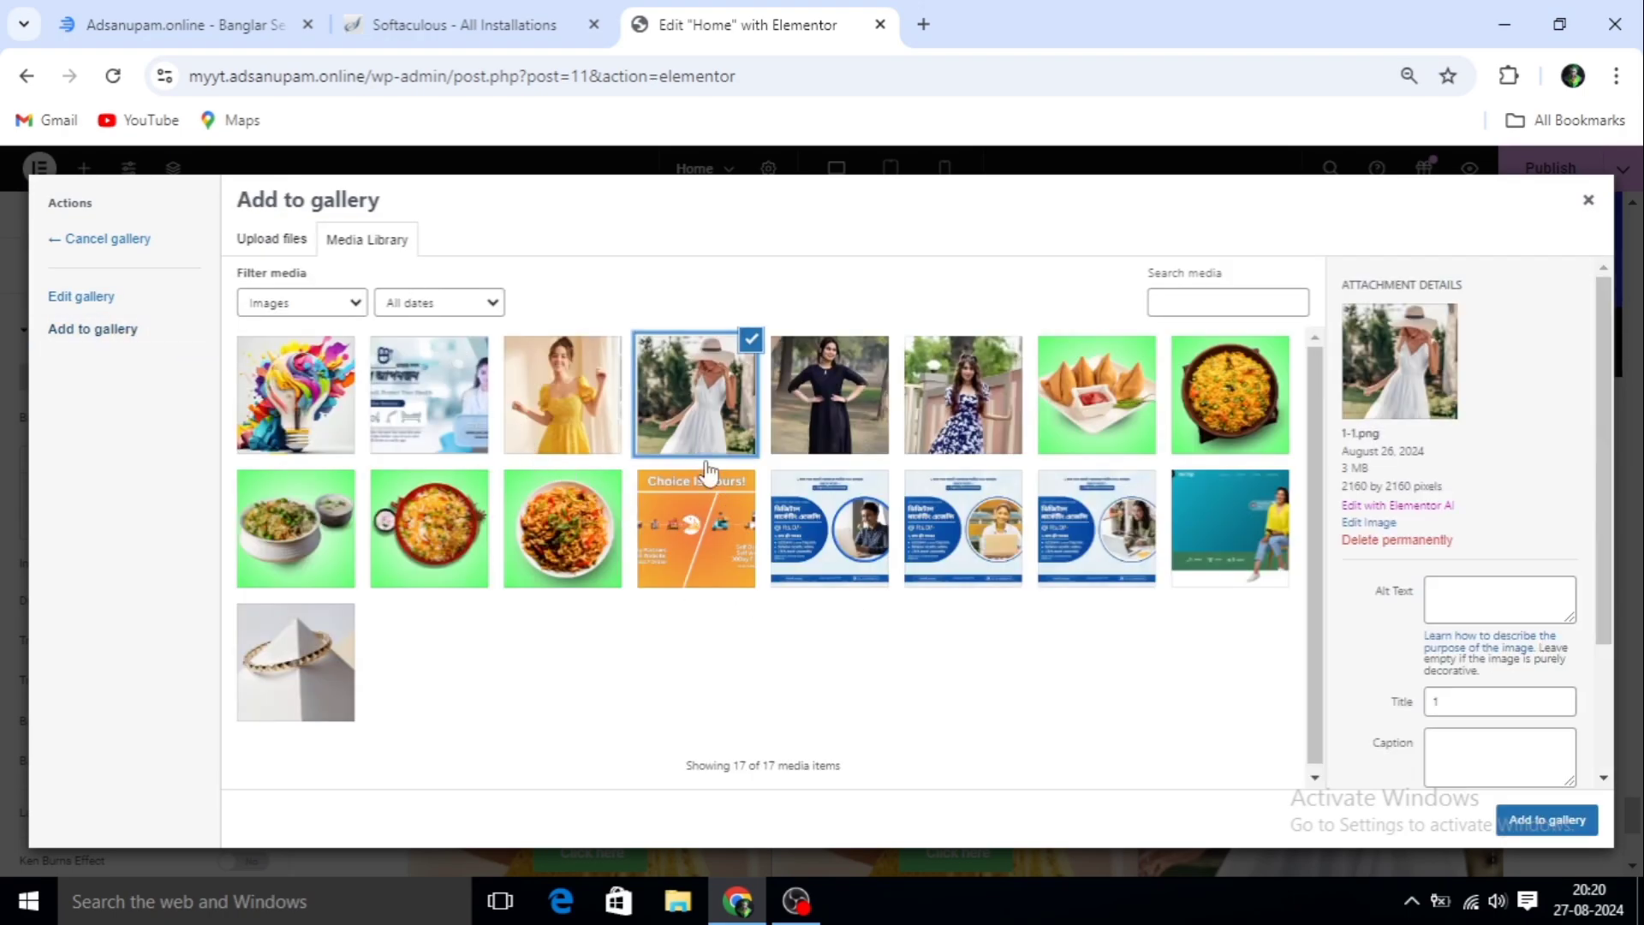
click(1557, 824)
click(1556, 824)
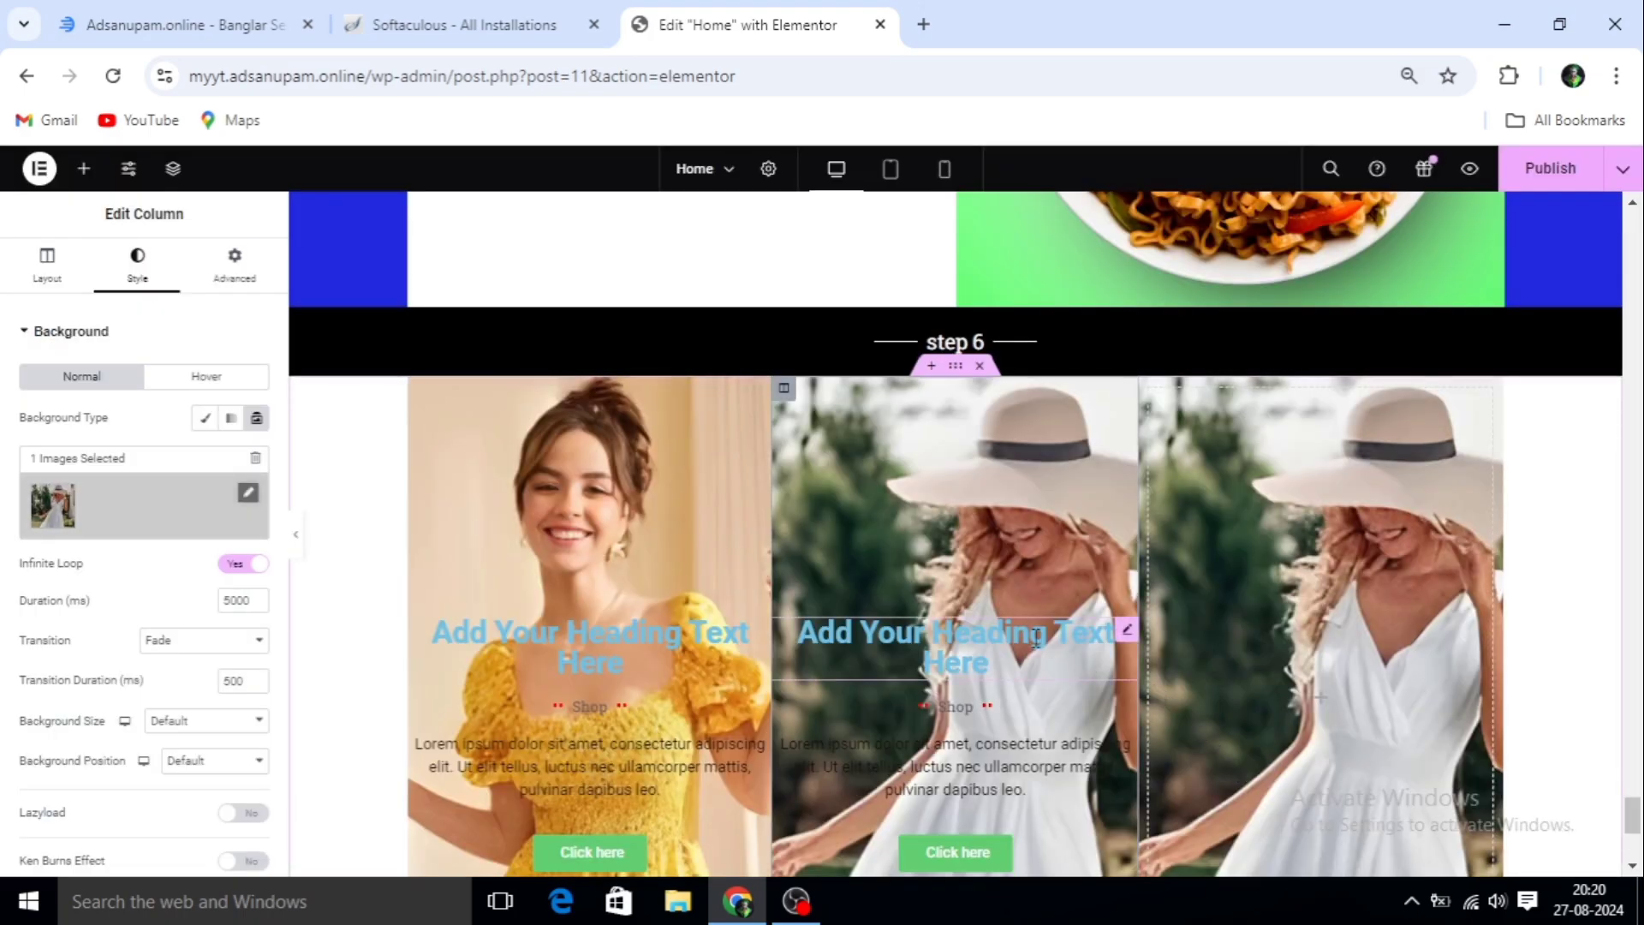
Delete the original white-dress column that has no content from the step 6 section
scroll(1037, 638, down, 2)
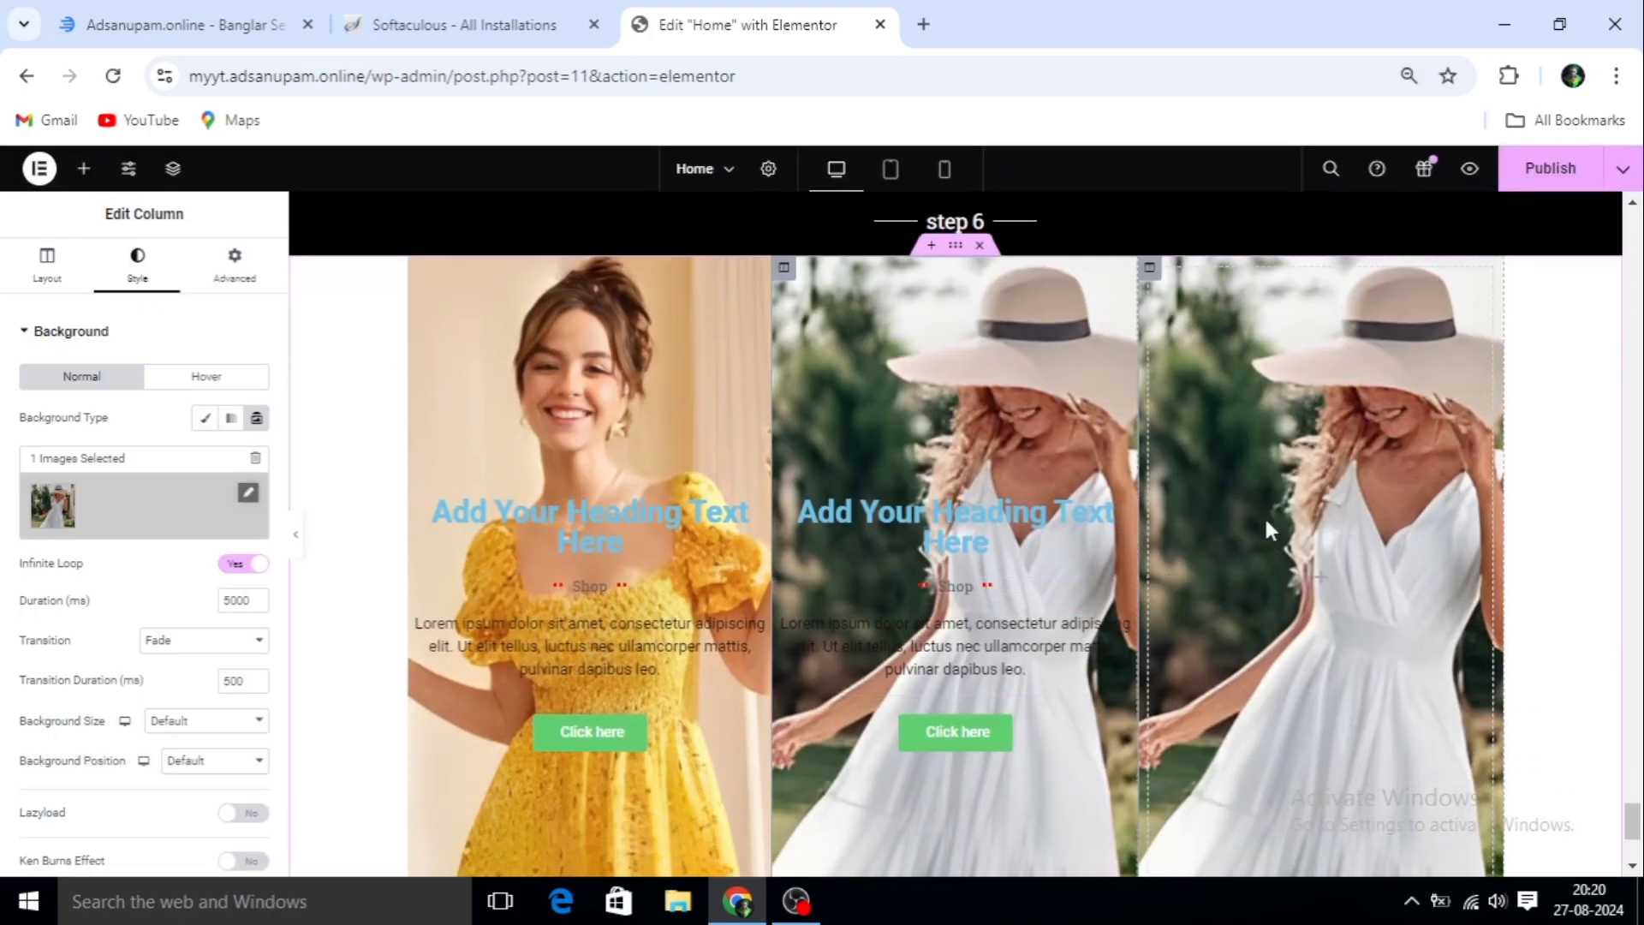
right_click(1150, 269)
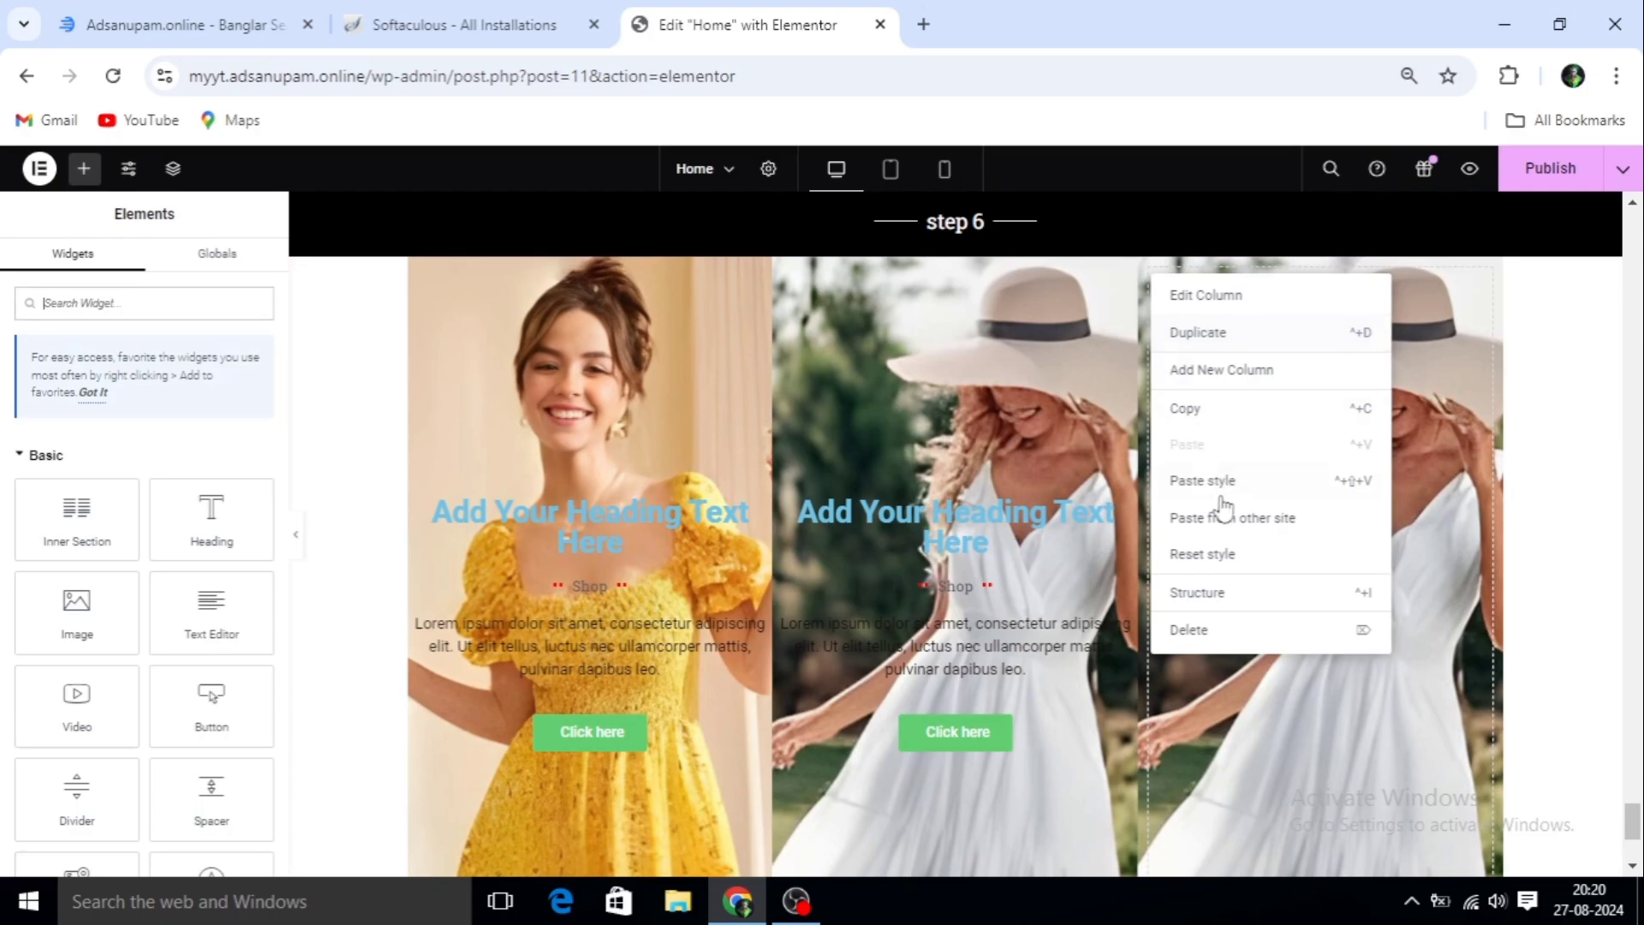
click(1191, 631)
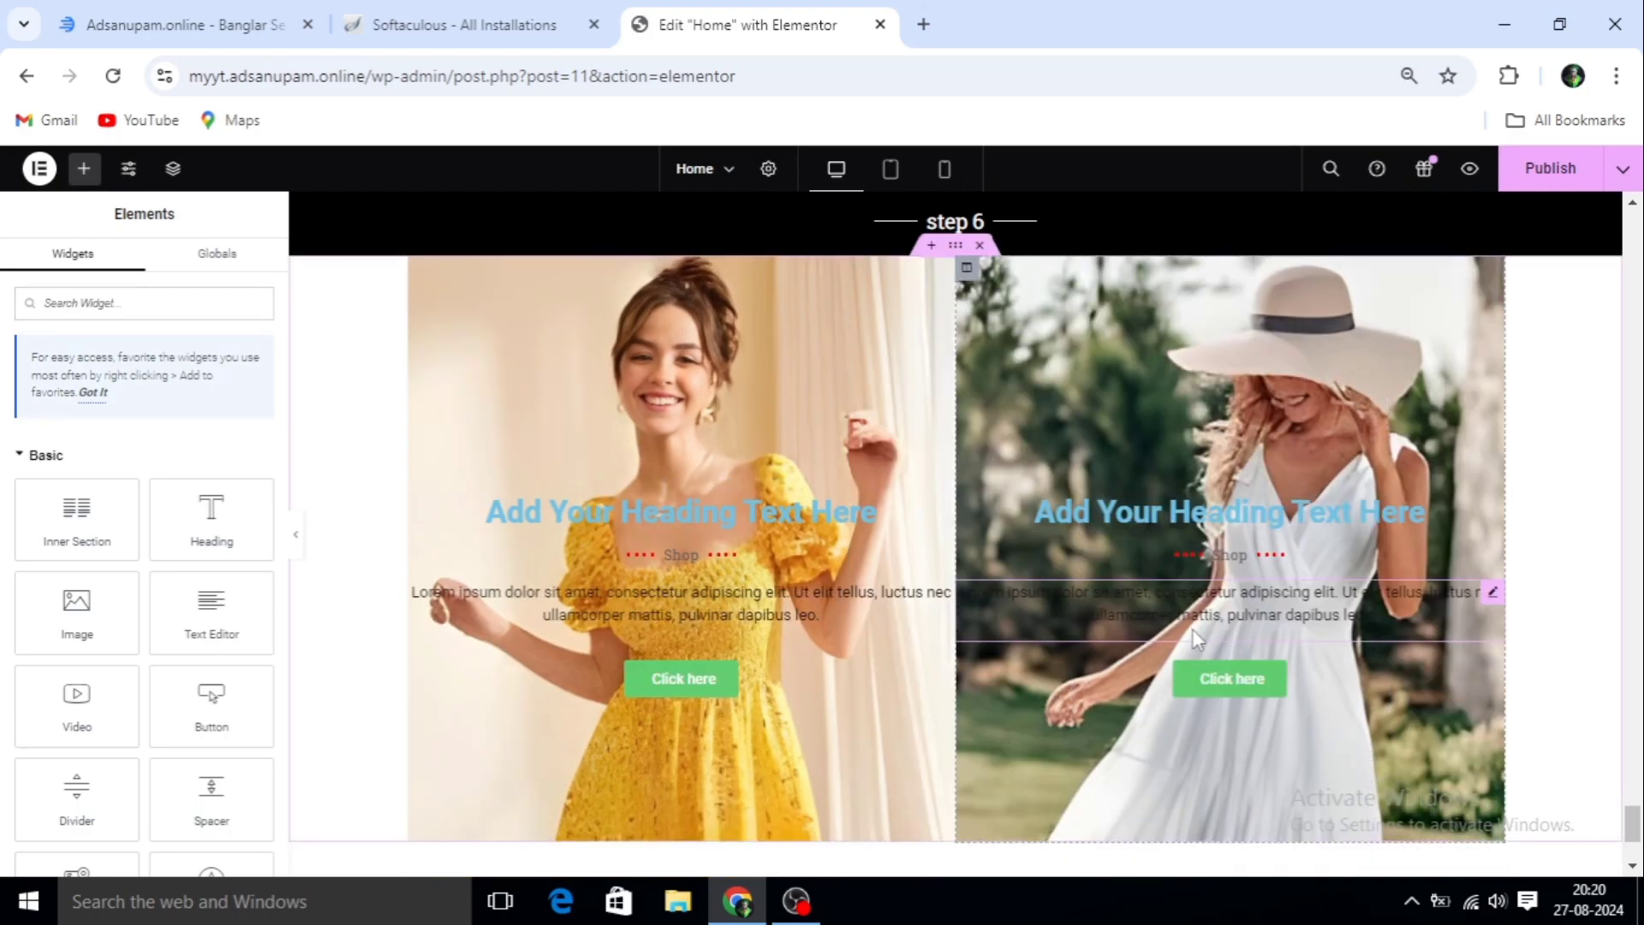
scroll(1043, 557, up, 15)
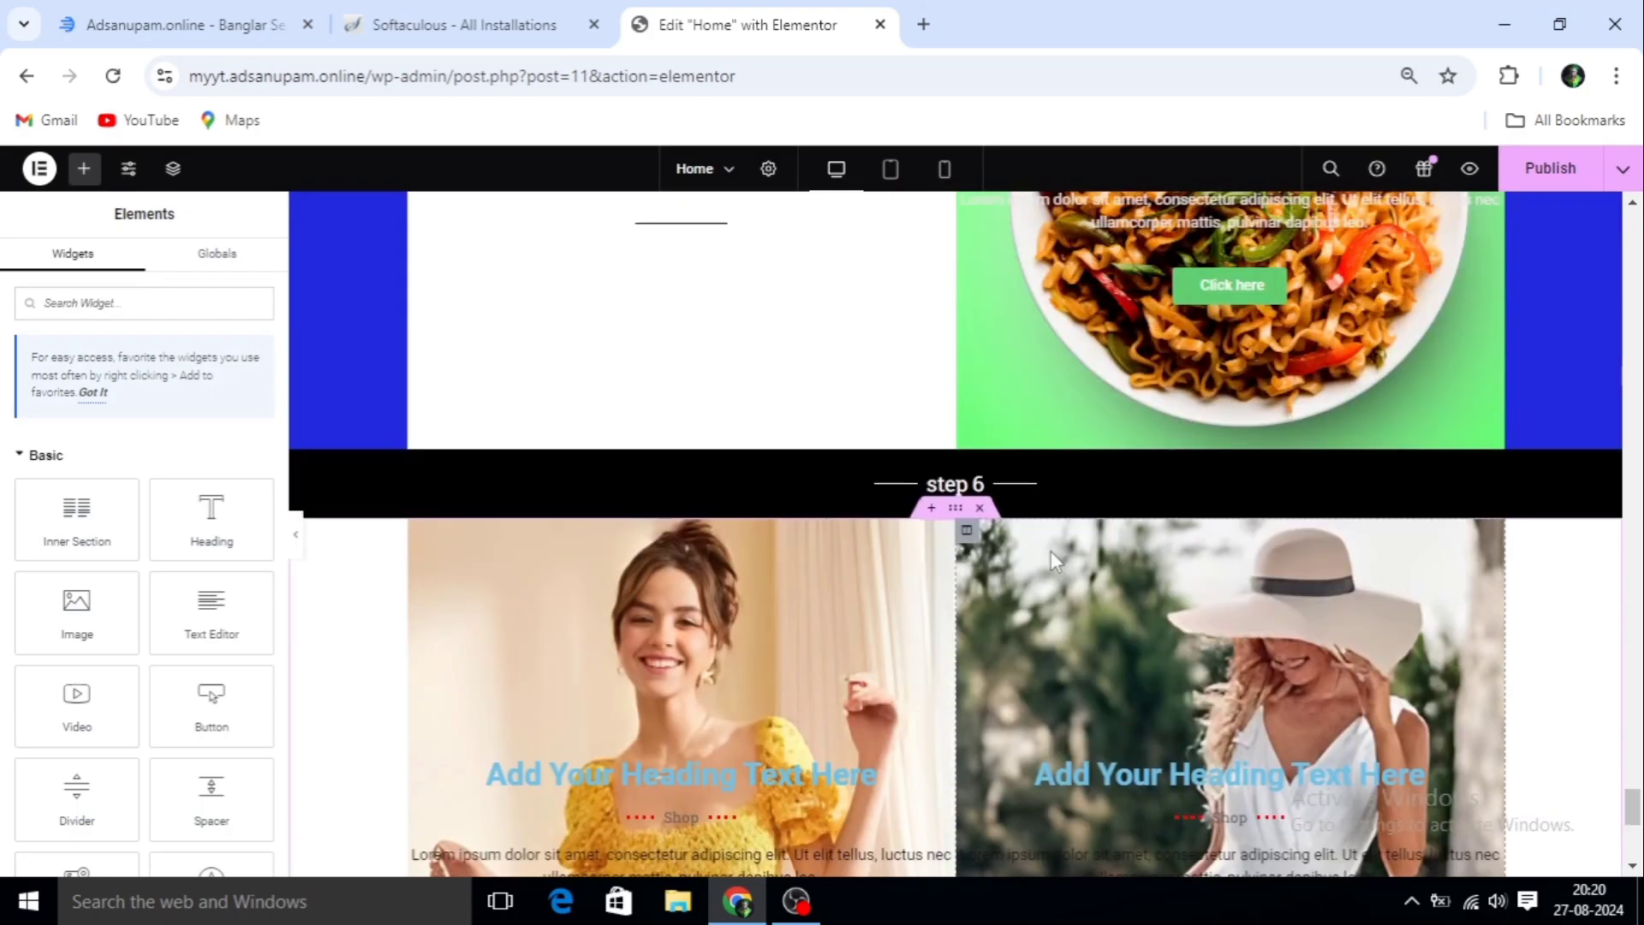
scroll(1076, 591, up, 20)
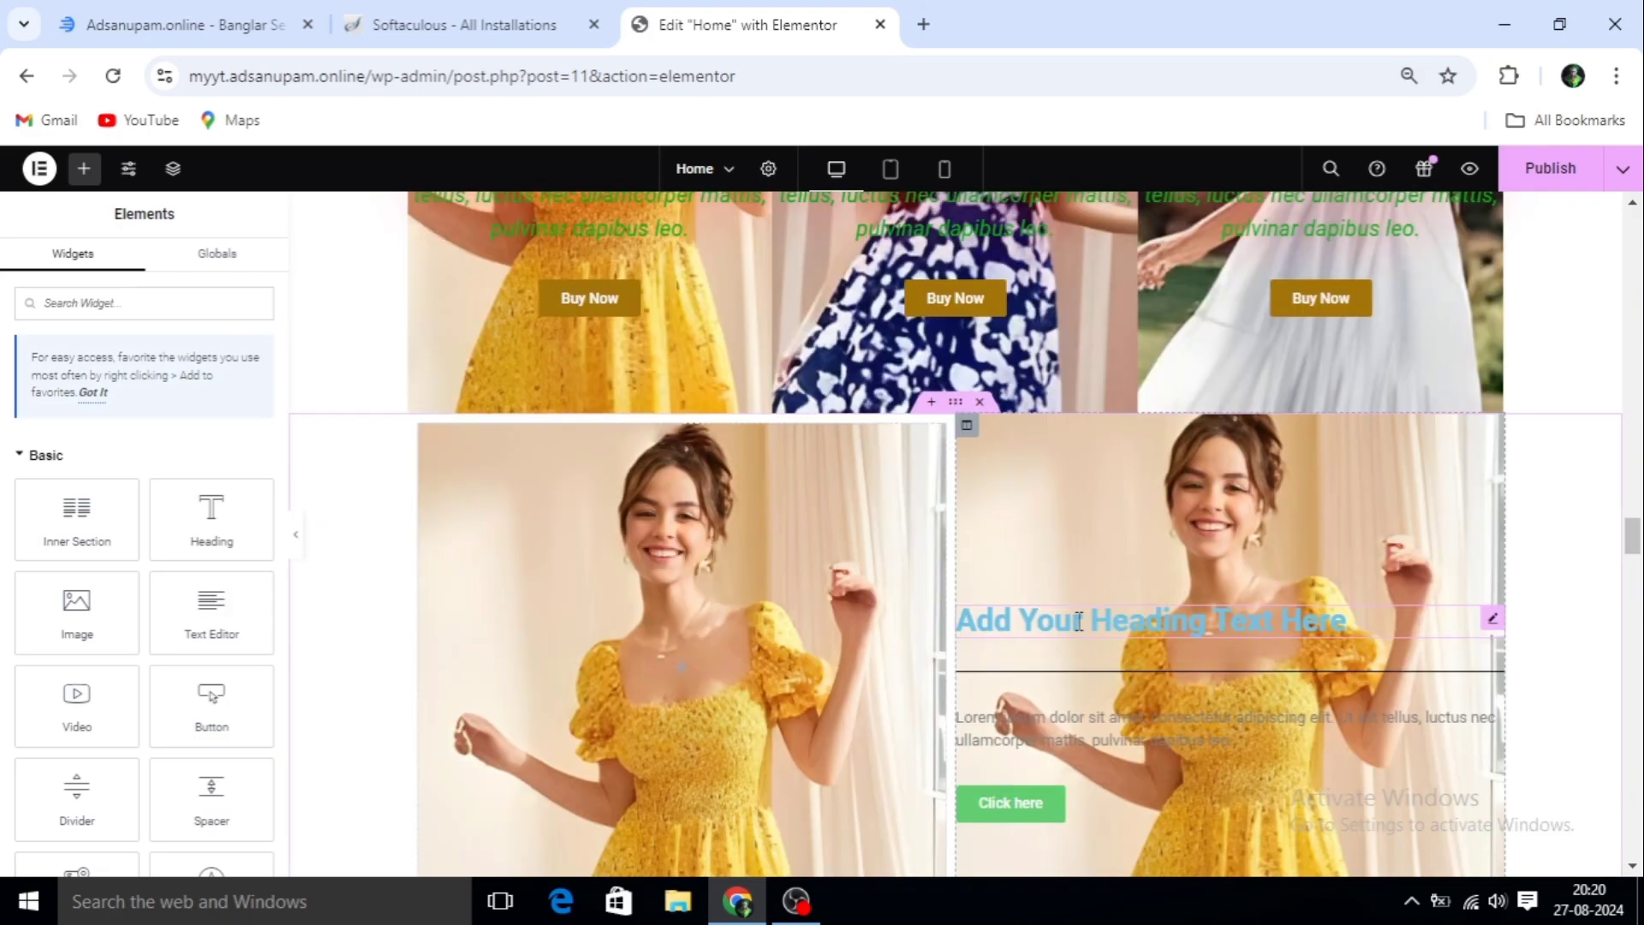
scroll(1120, 440, up, 10)
scroll(1137, 462, down, 3)
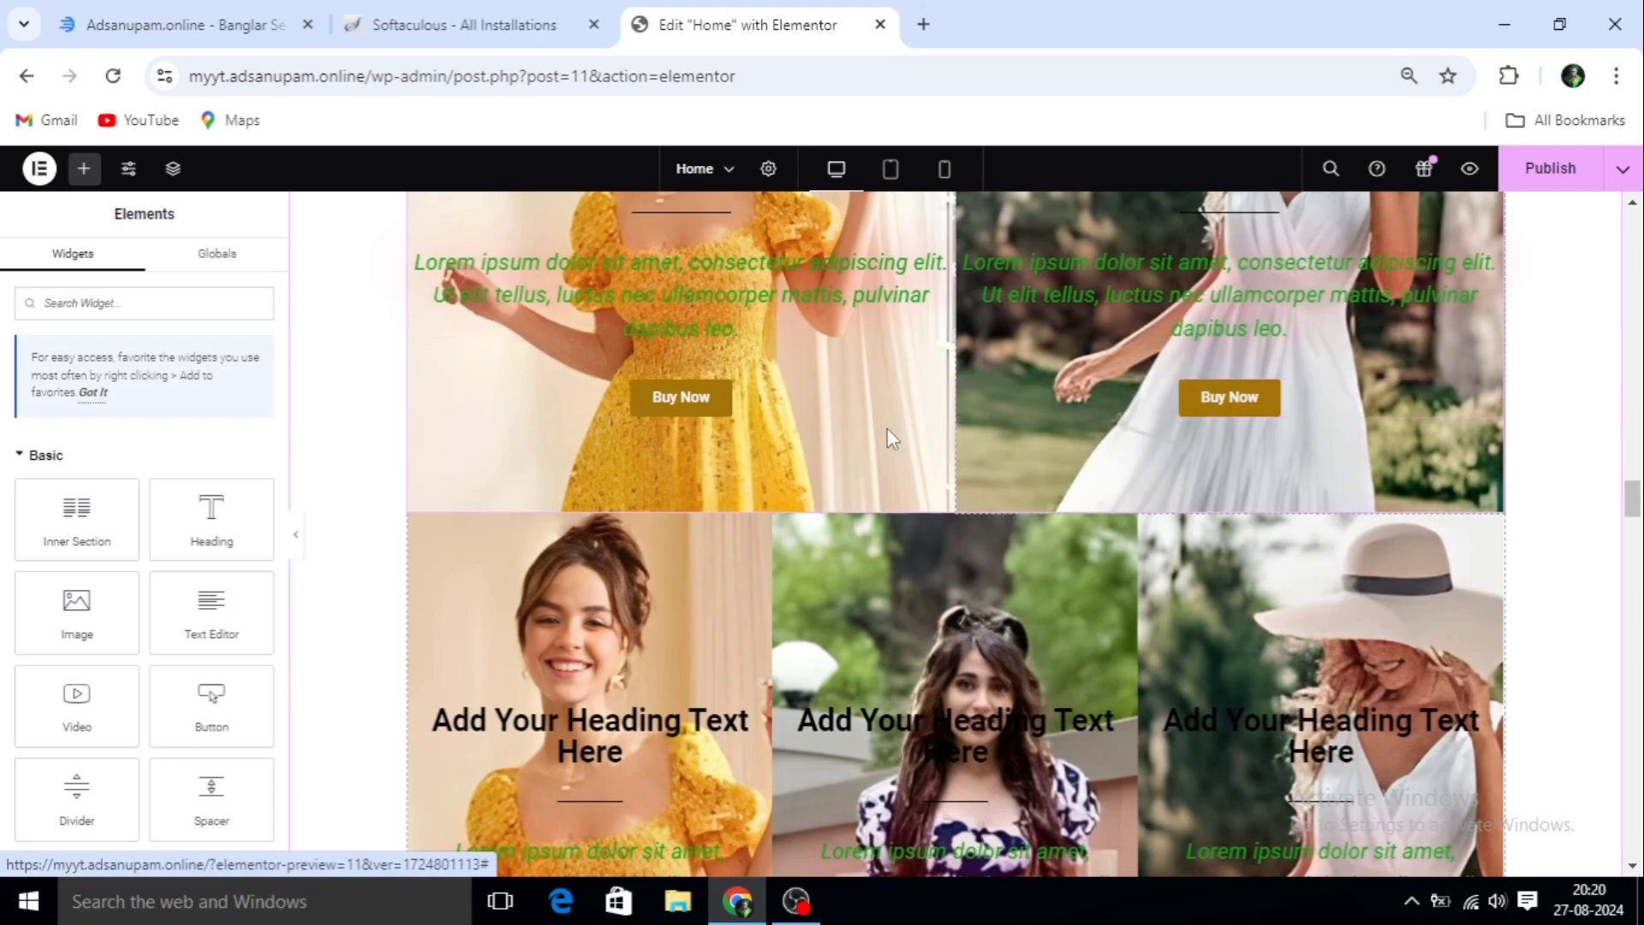
scroll(1127, 404, down, 15)
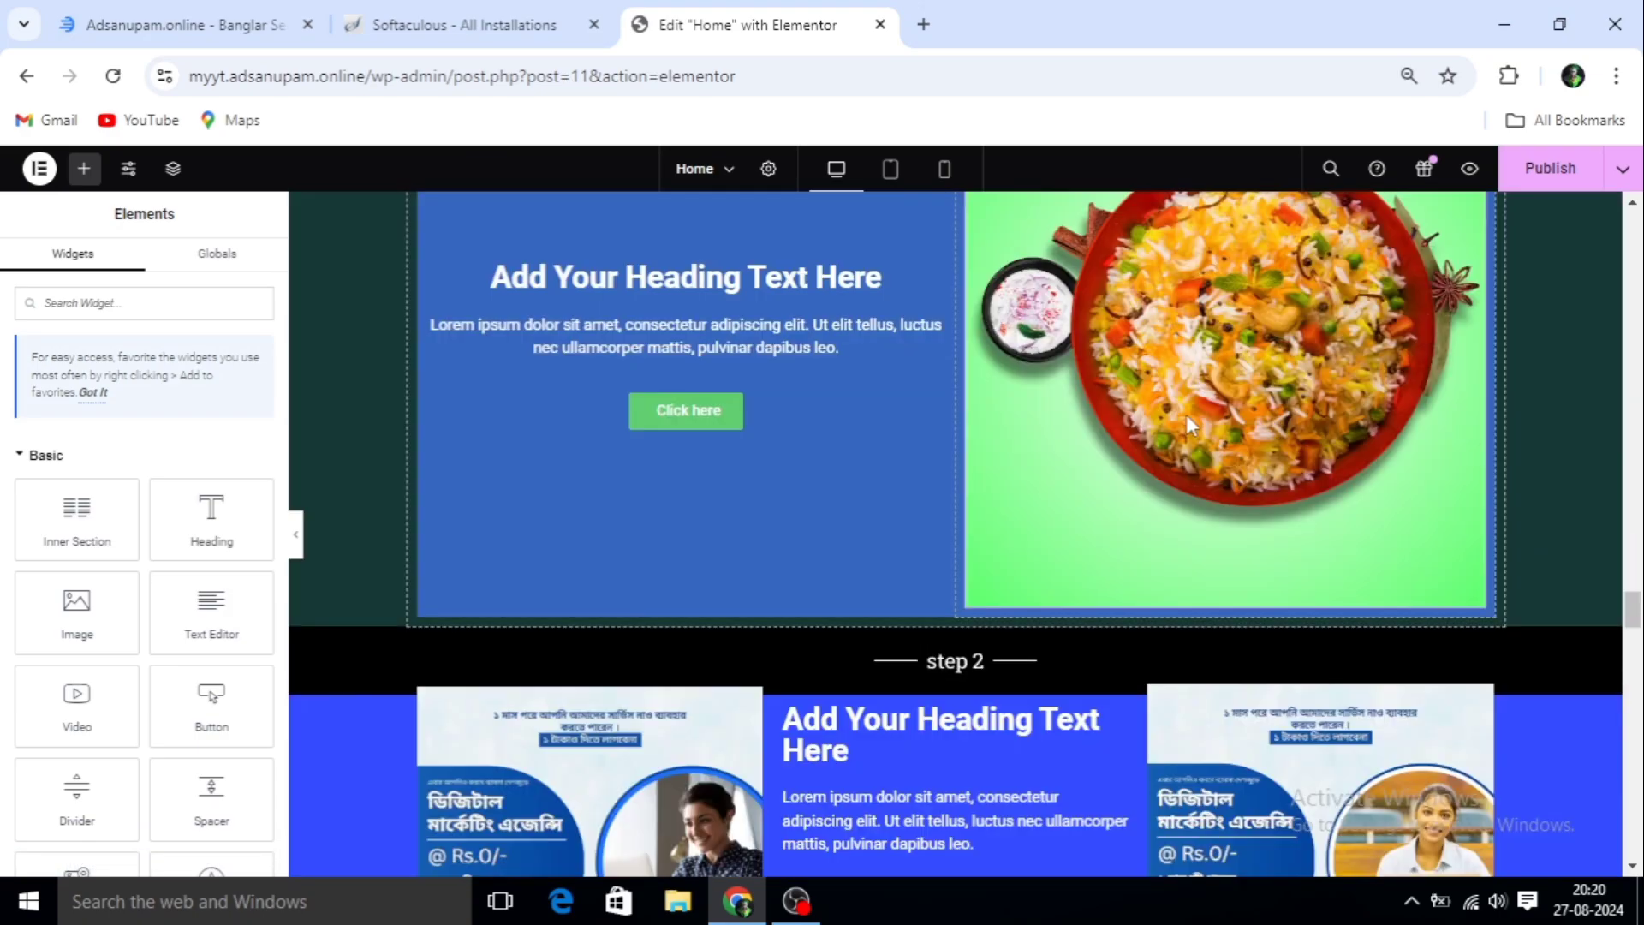
scroll(1214, 501, down, 10)
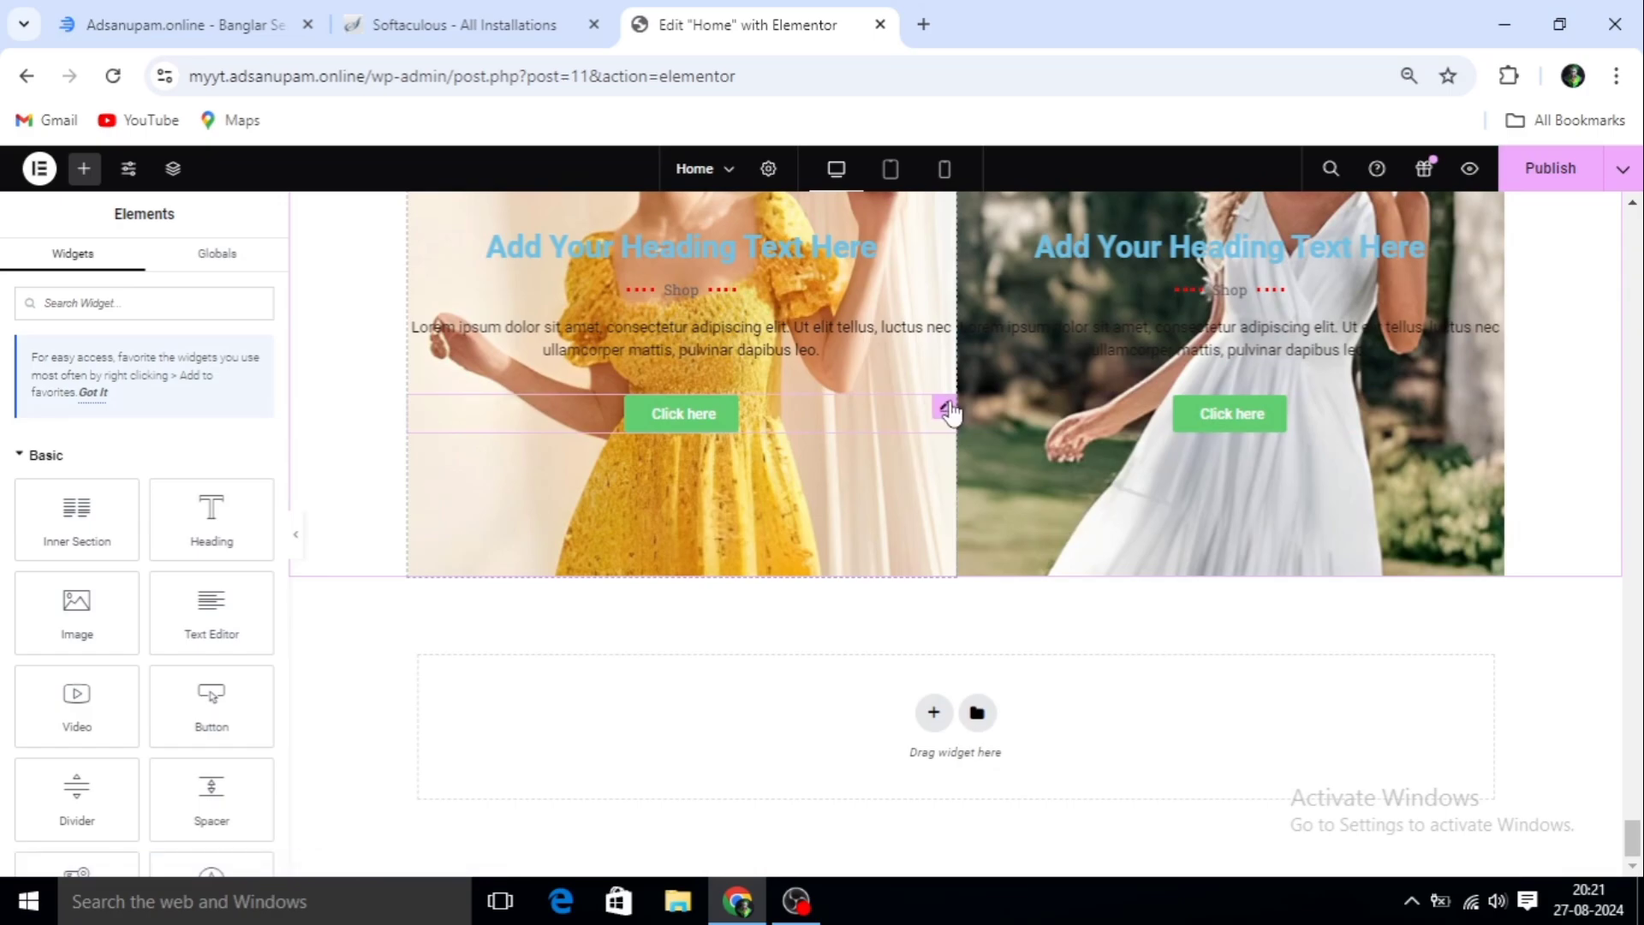
Change the yellow-dress column's button text to Buy Now in the step 6 section
click(945, 410)
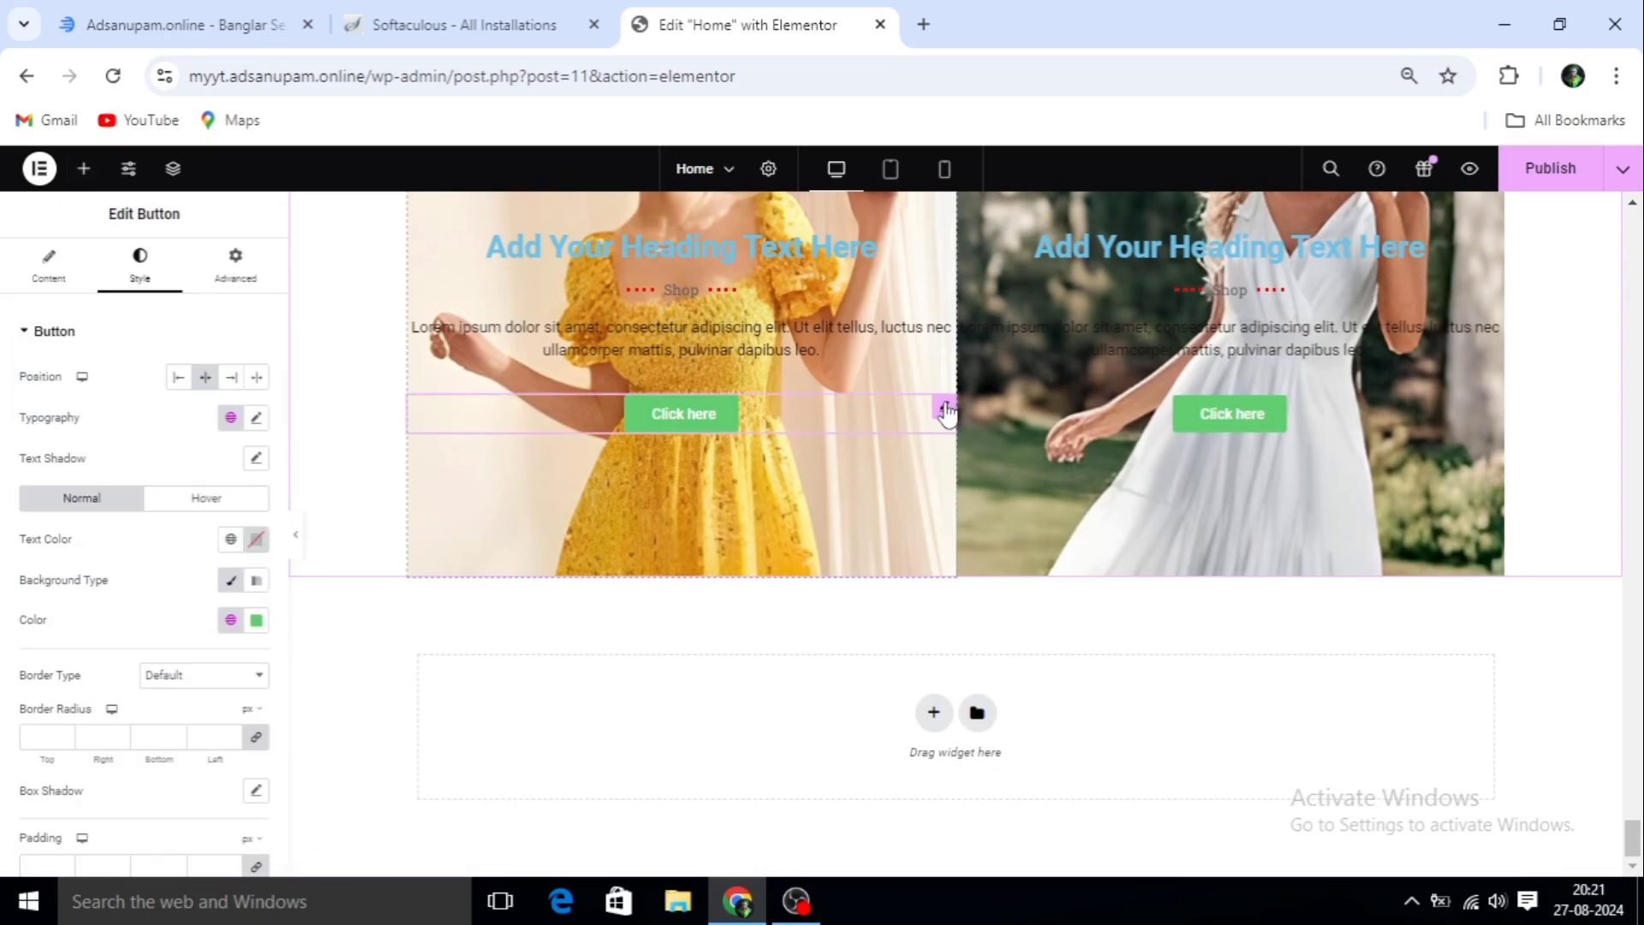
click(55, 265)
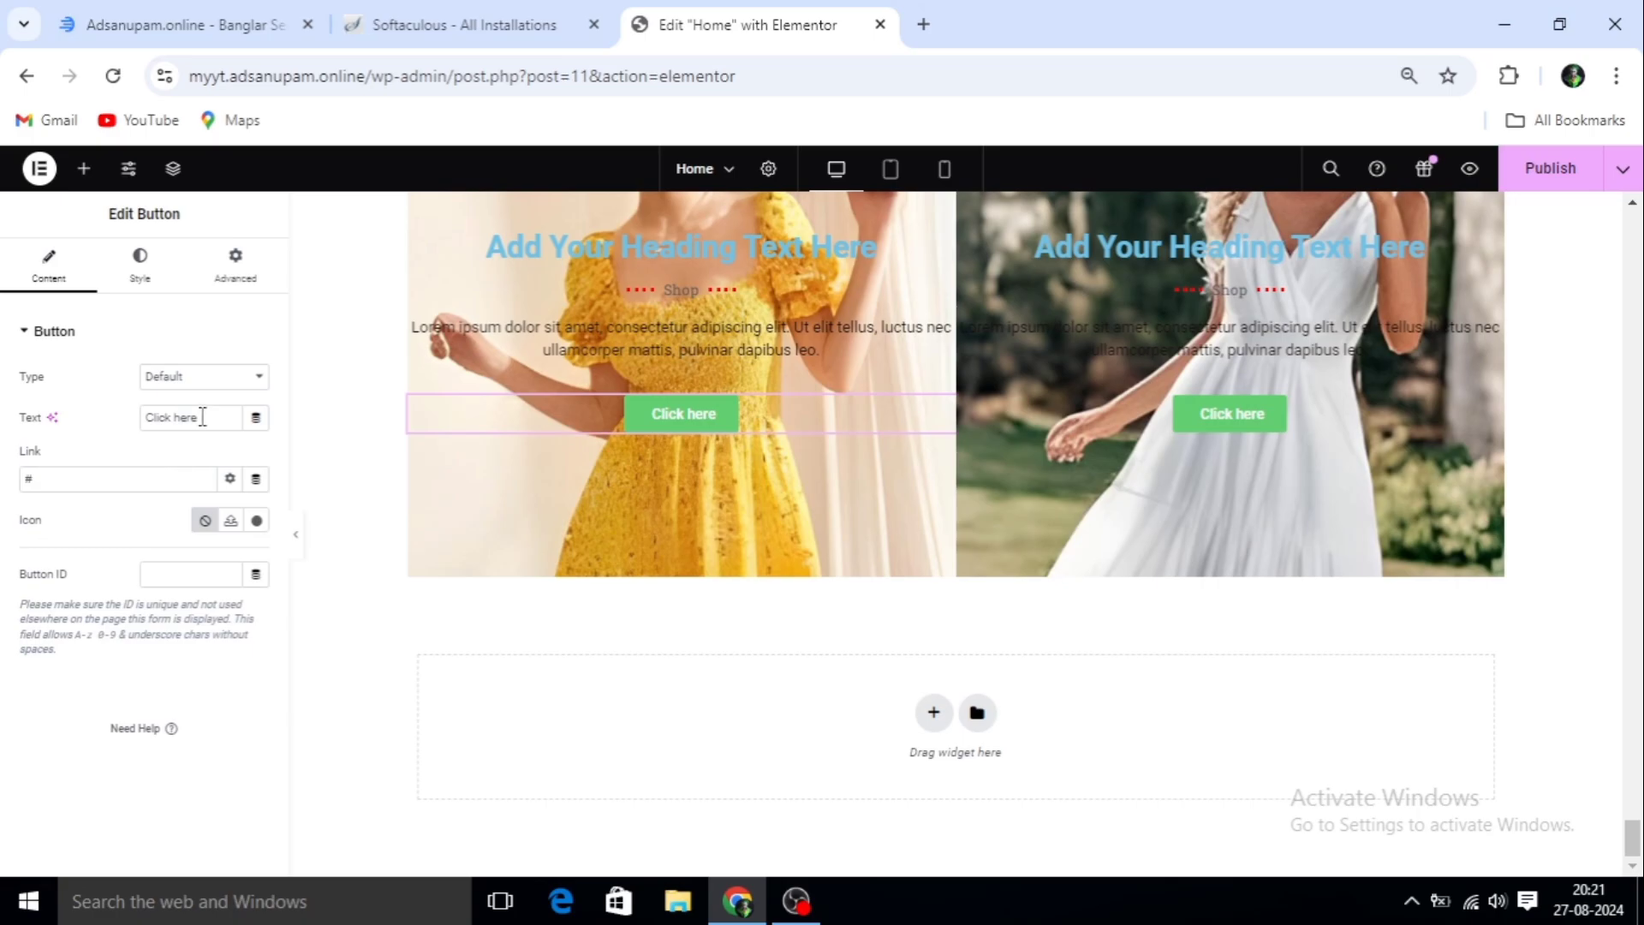
drag(203, 417, 140, 413)
text(Buy Now)
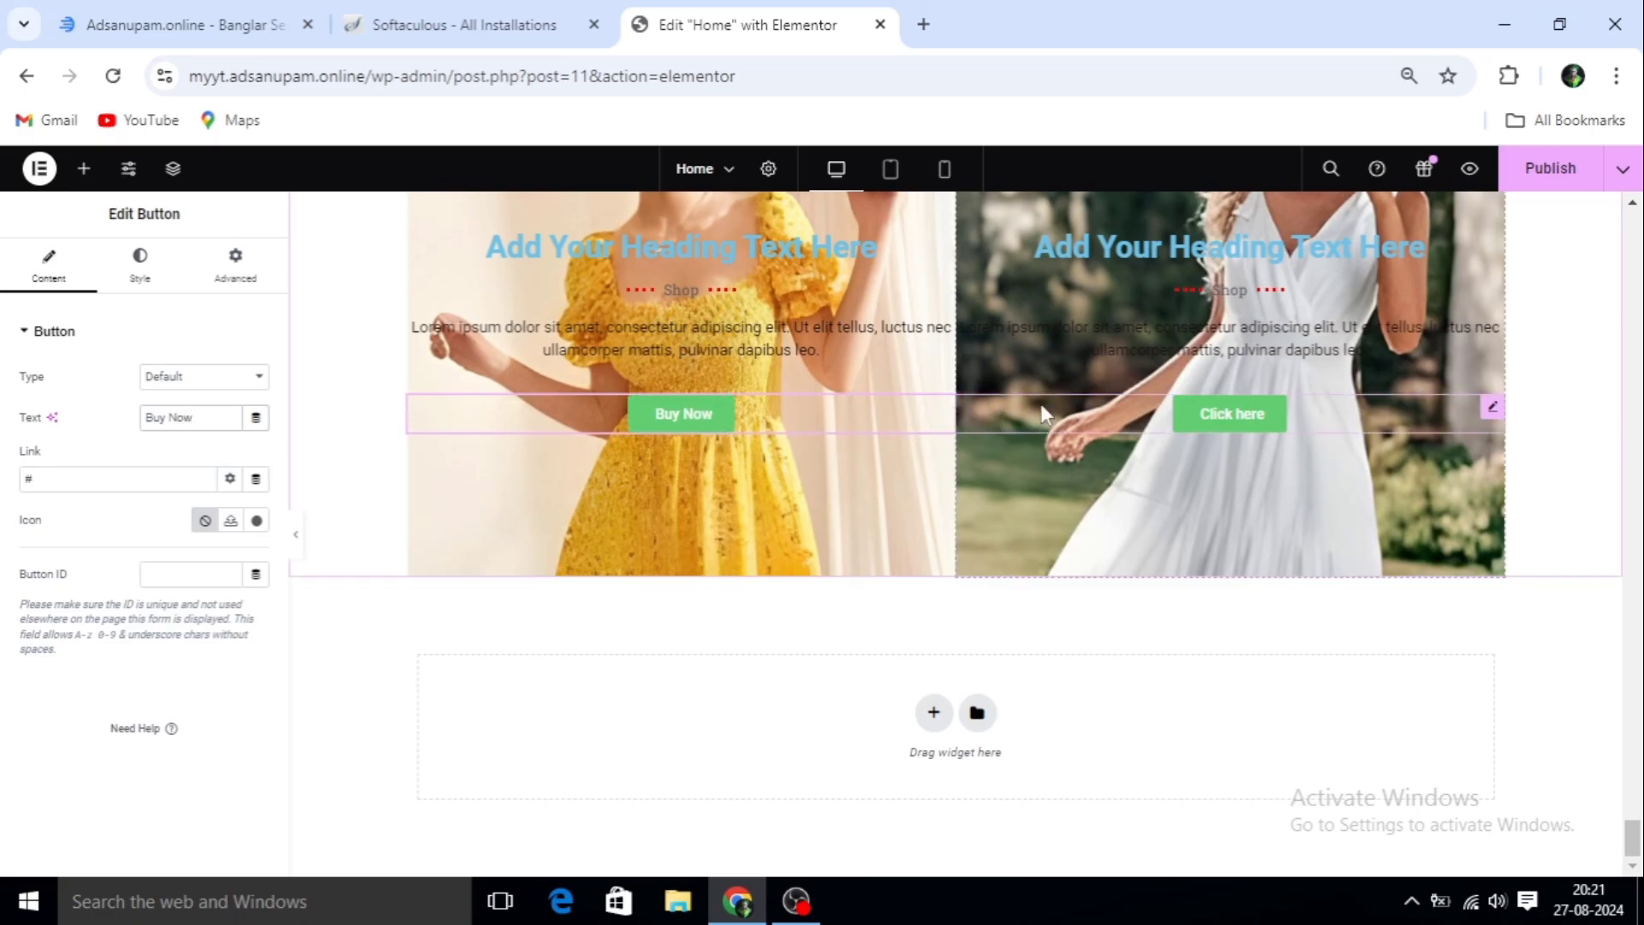
Change the white-dress column's button text to Buy Now
click(1493, 410)
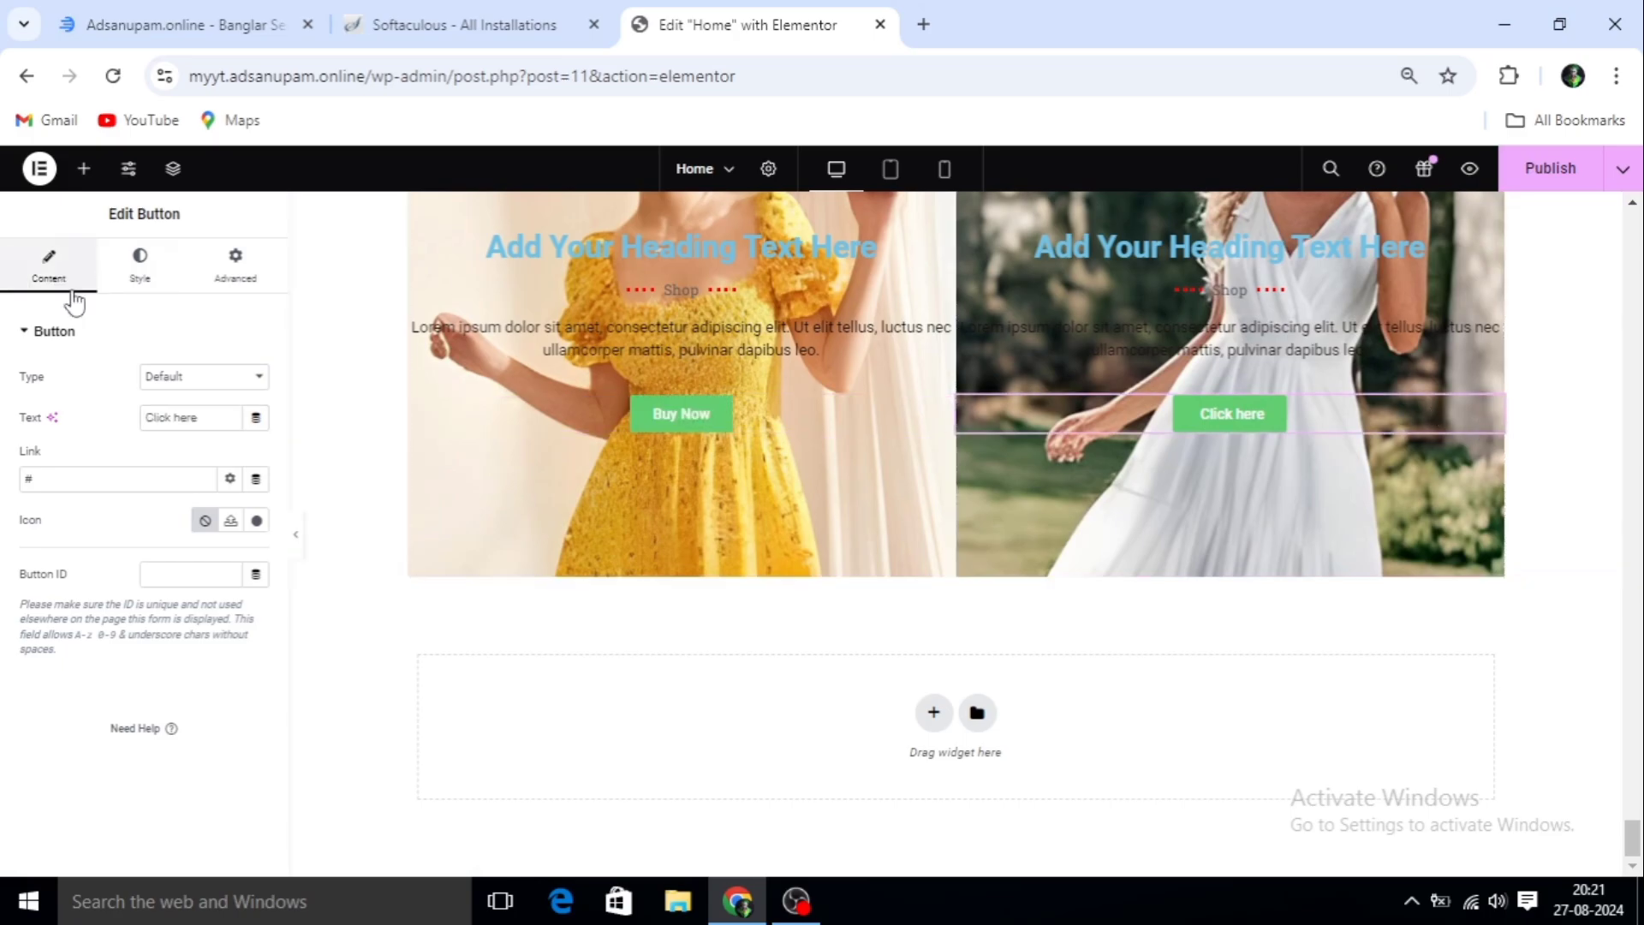
drag(202, 417, 128, 431)
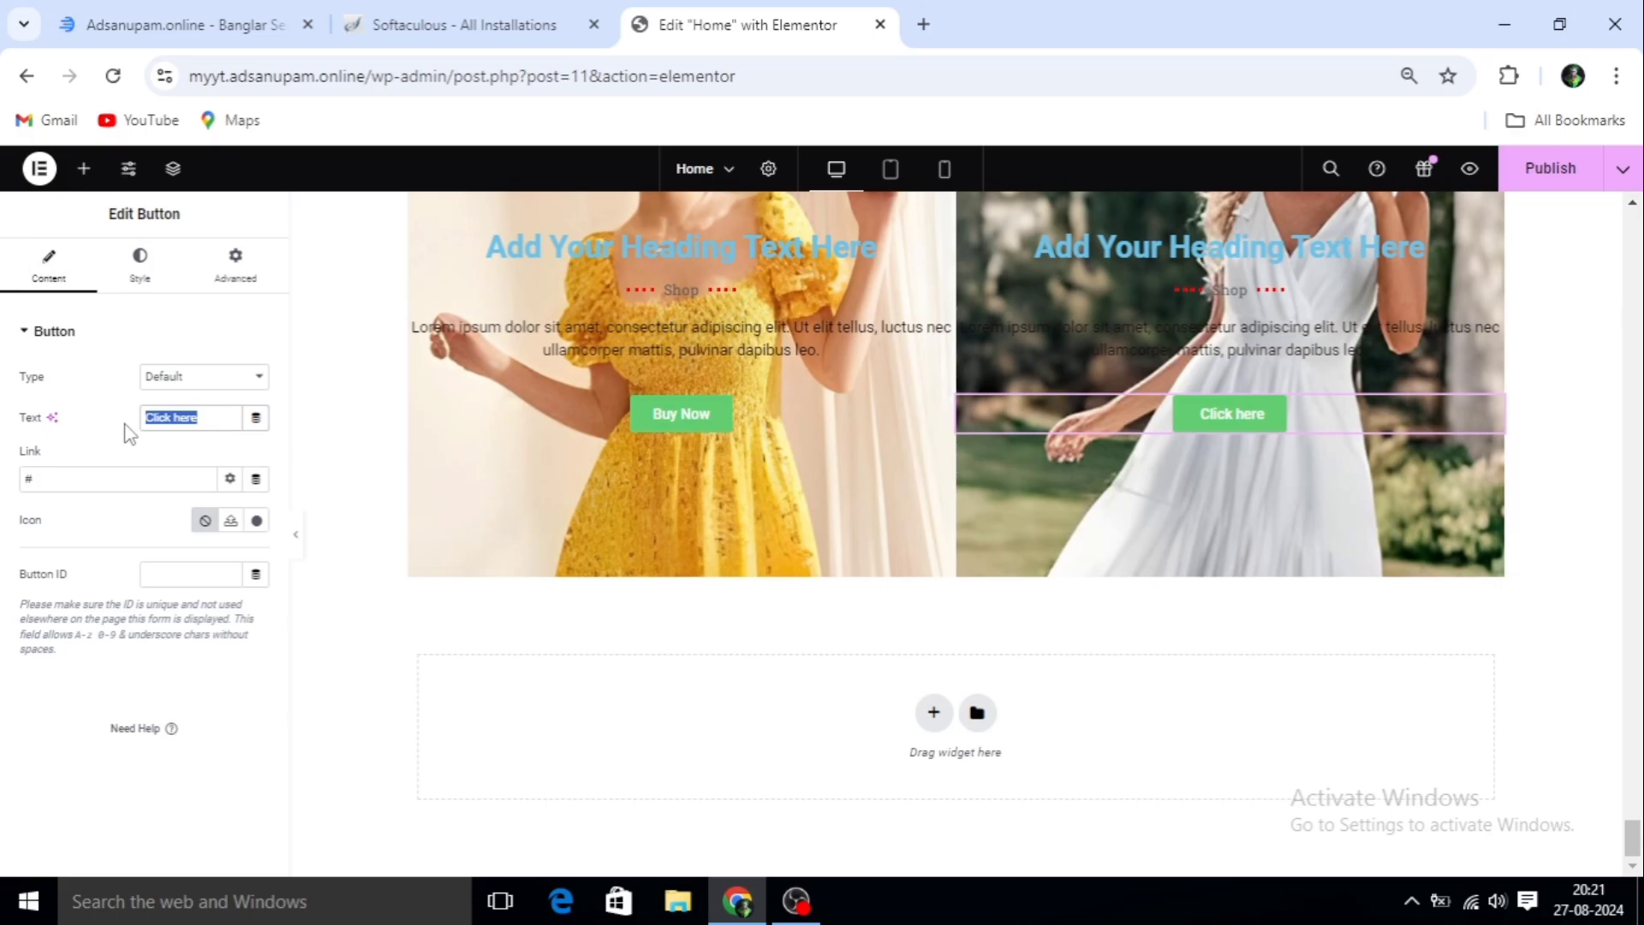
text(Bu)
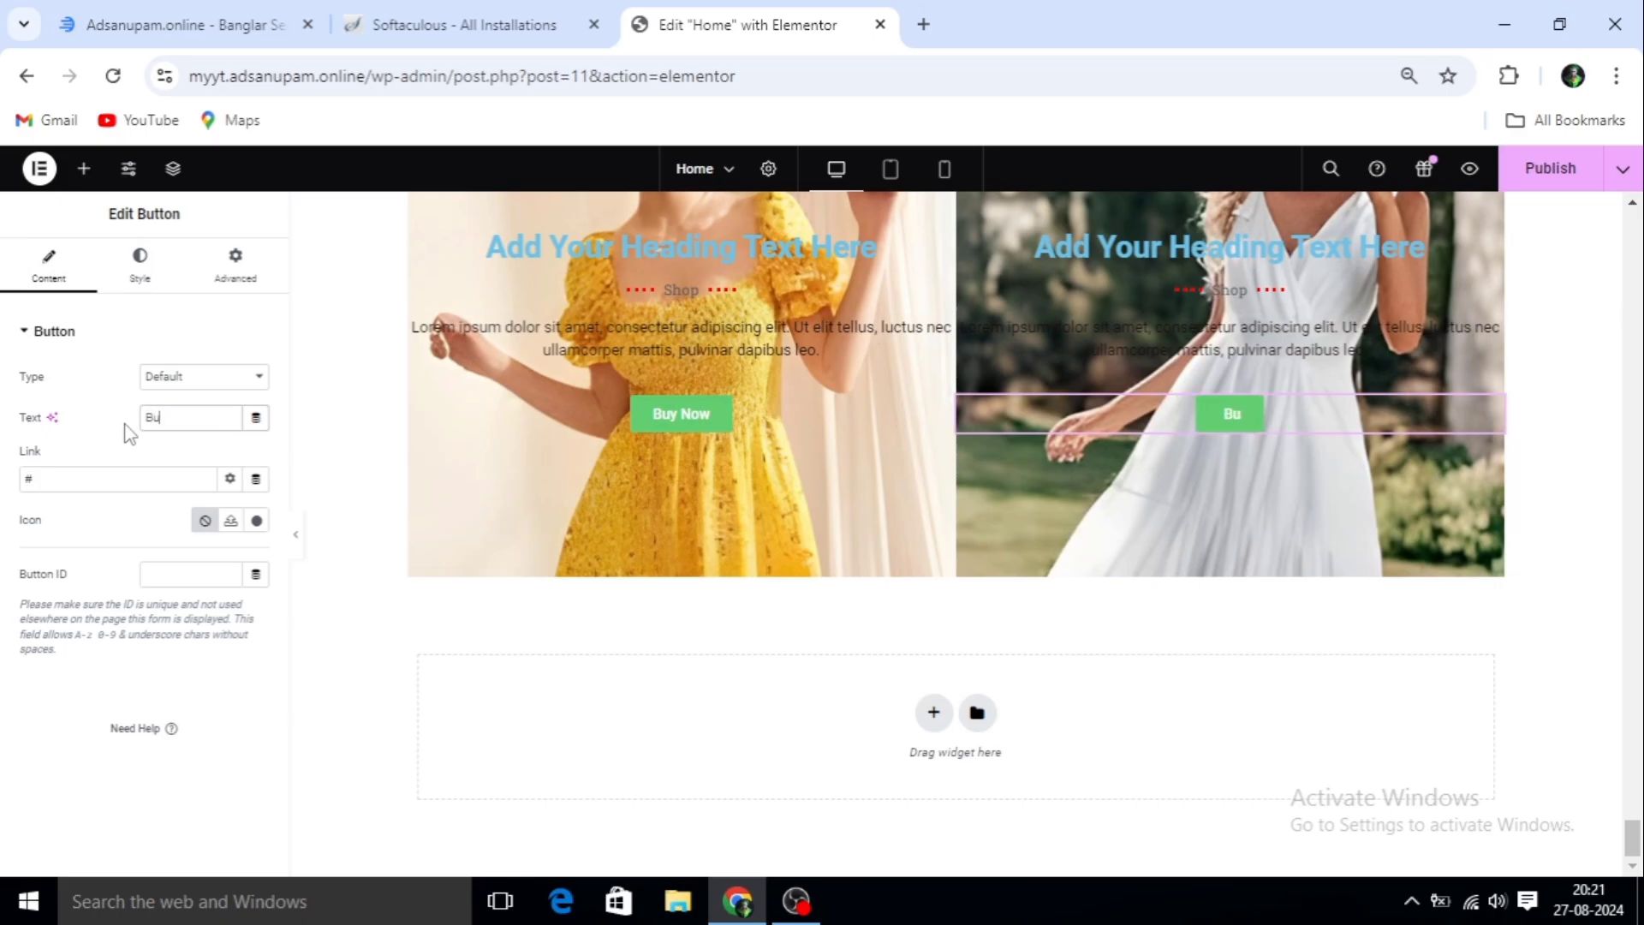
text(y Now)
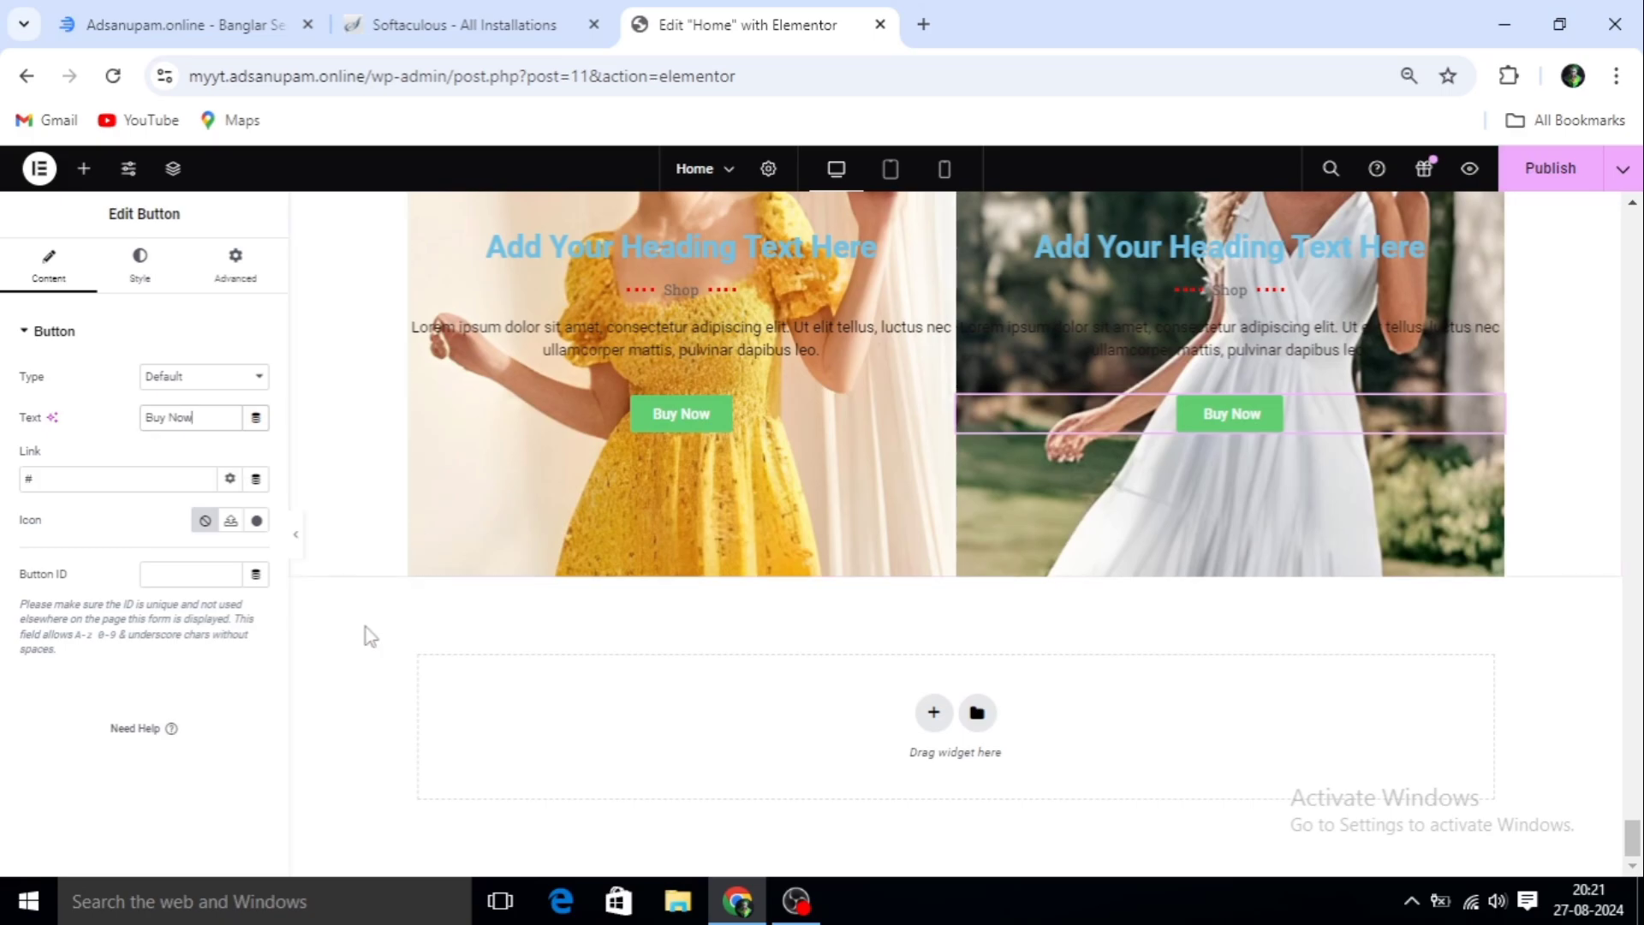
Review the earlier fashion sections with two and three image columns as a reference for the step 6 layout
scroll(1039, 597, up, 10)
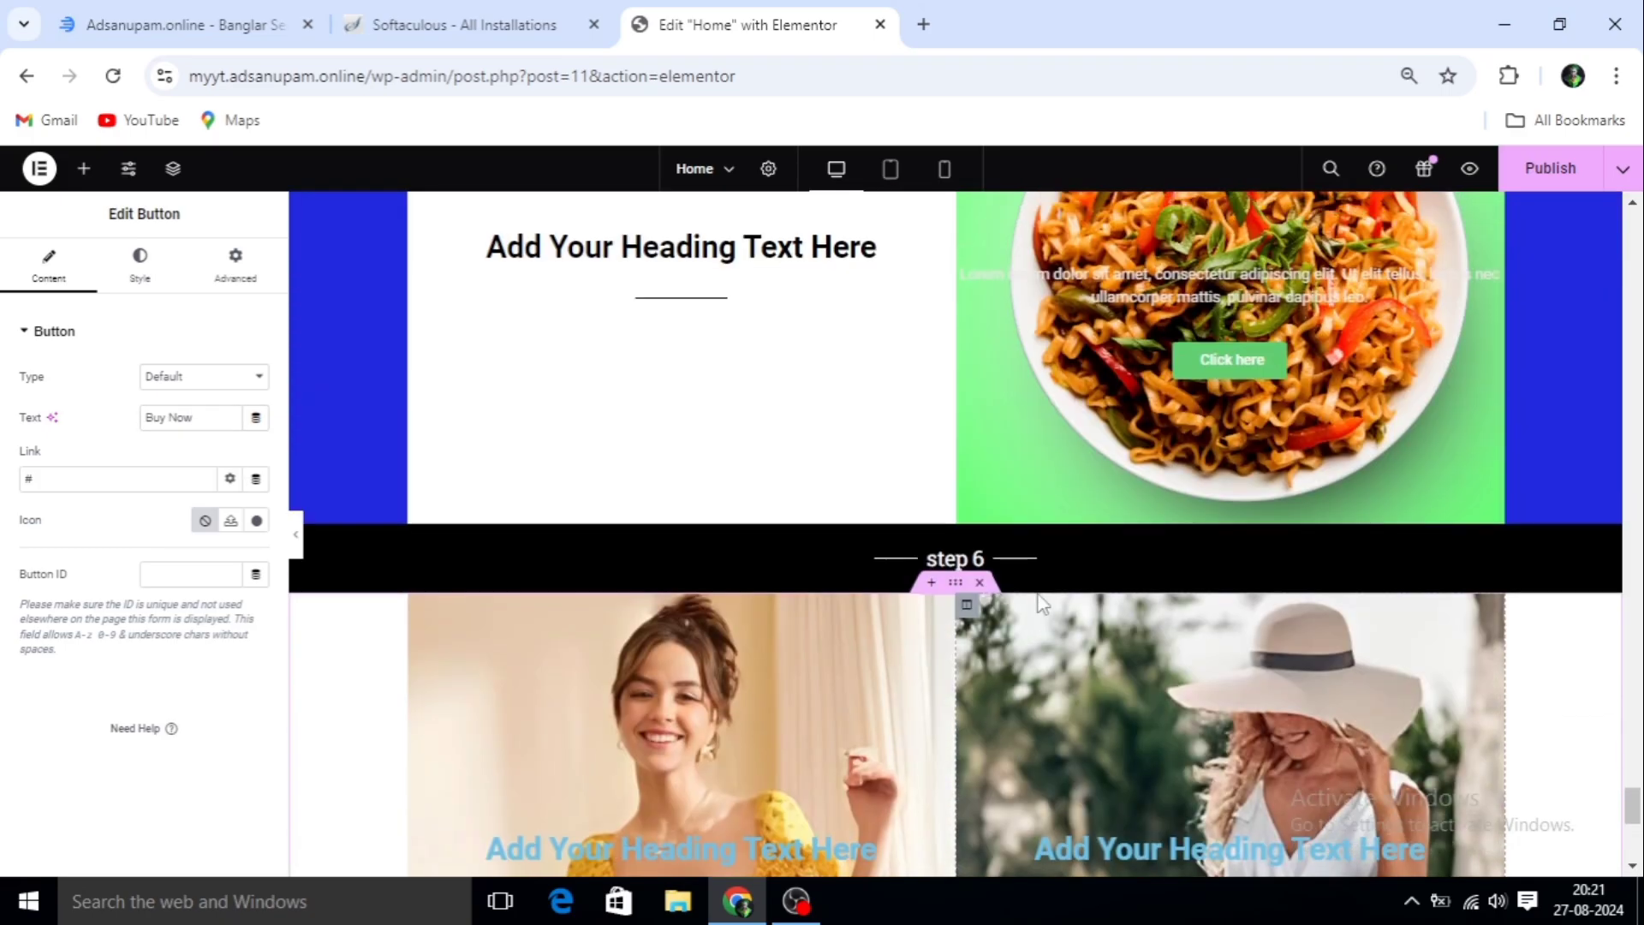
scroll(968, 706, up, 10)
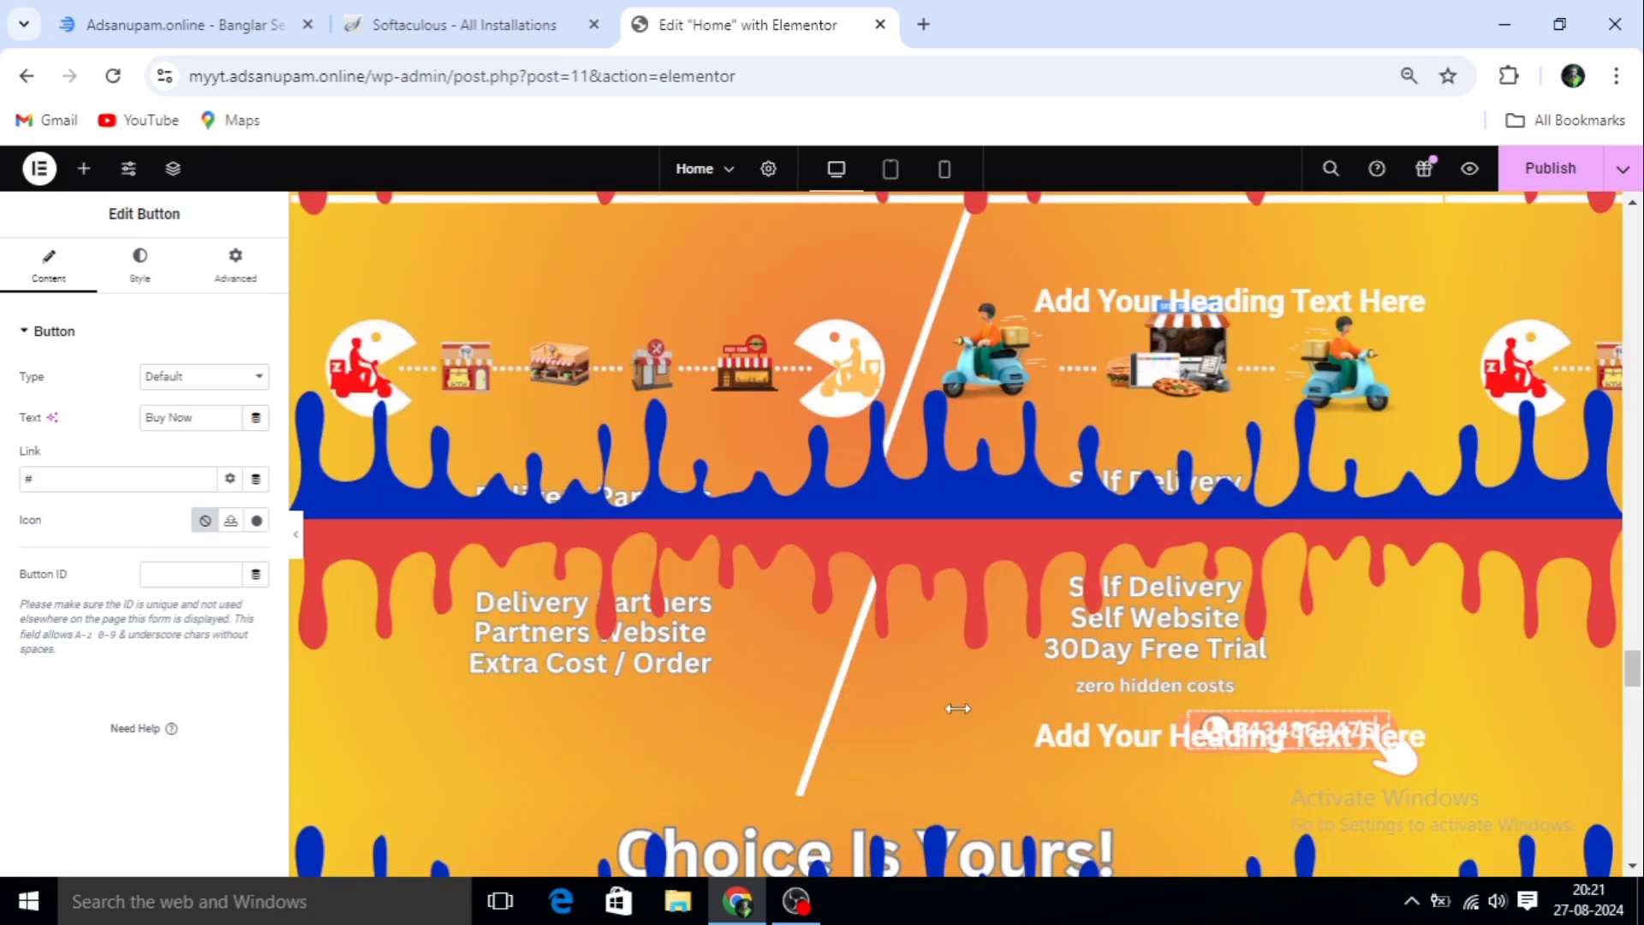
scroll(961, 722, up, 5)
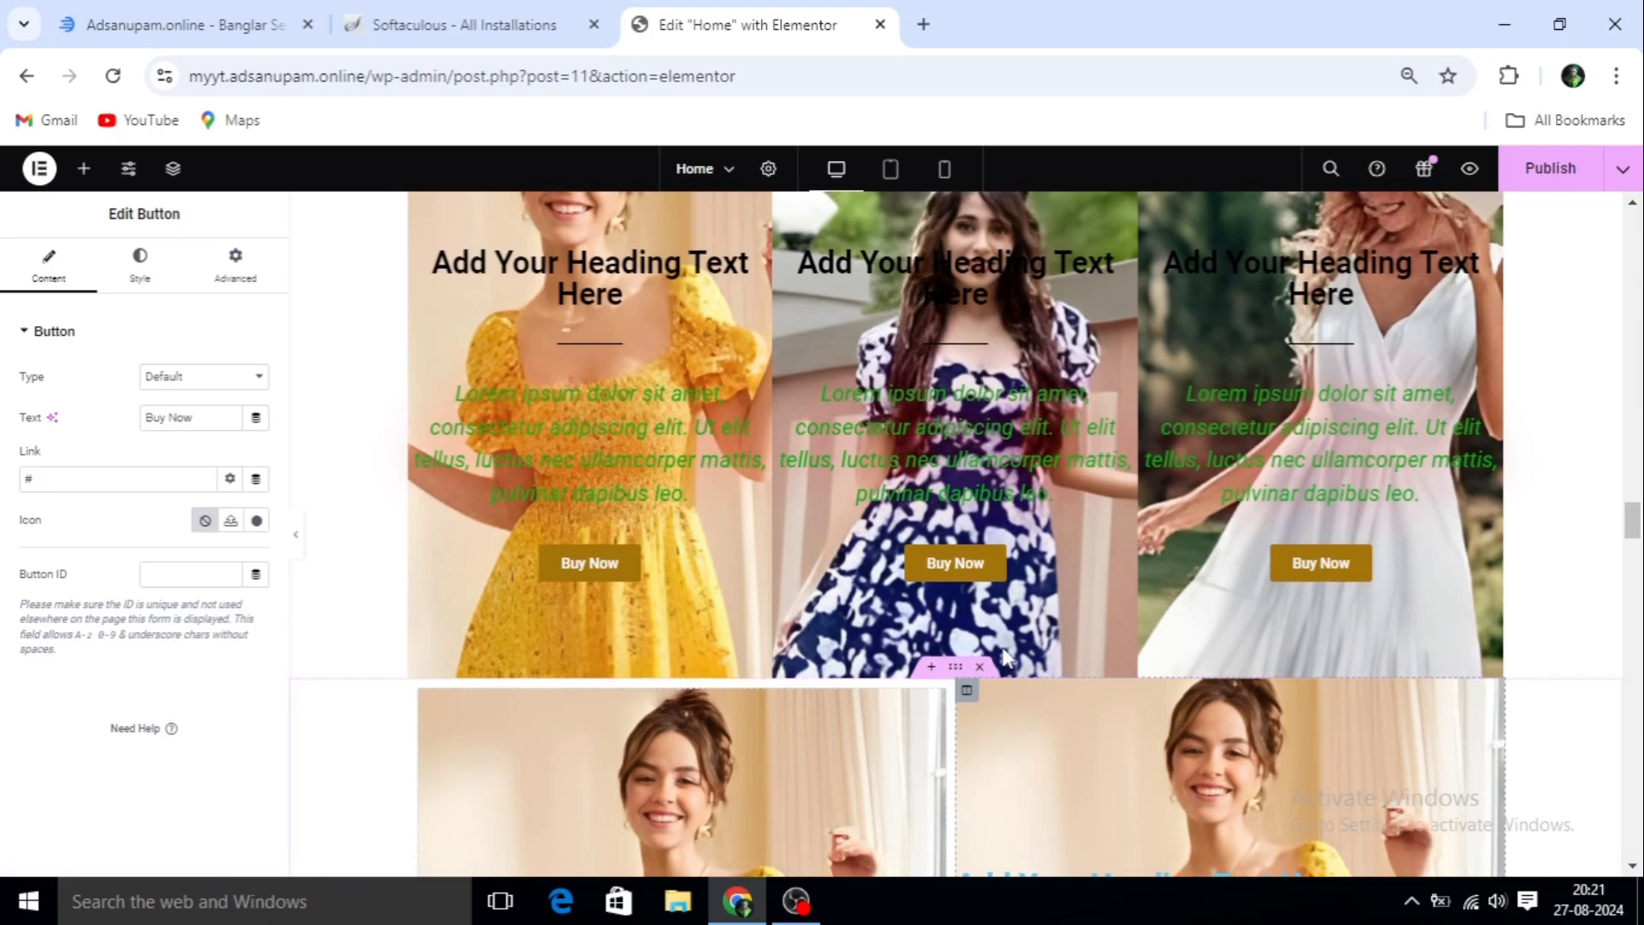
scroll(699, 394, up, 3)
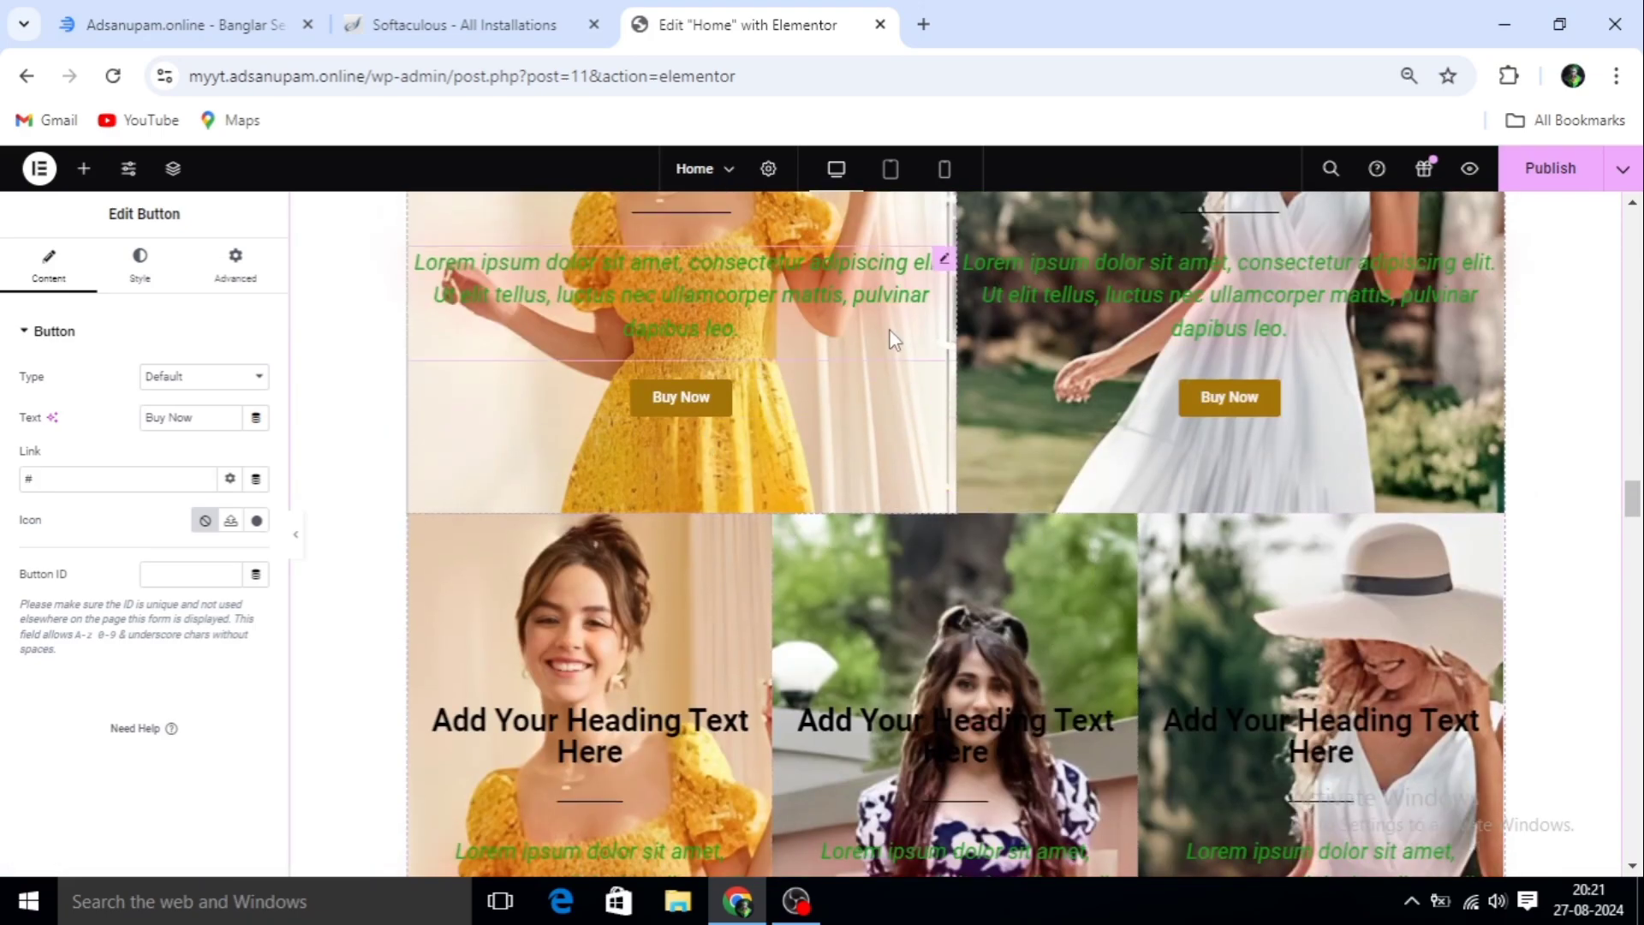
scroll(827, 675, down, 3)
scroll(856, 634, up, 2)
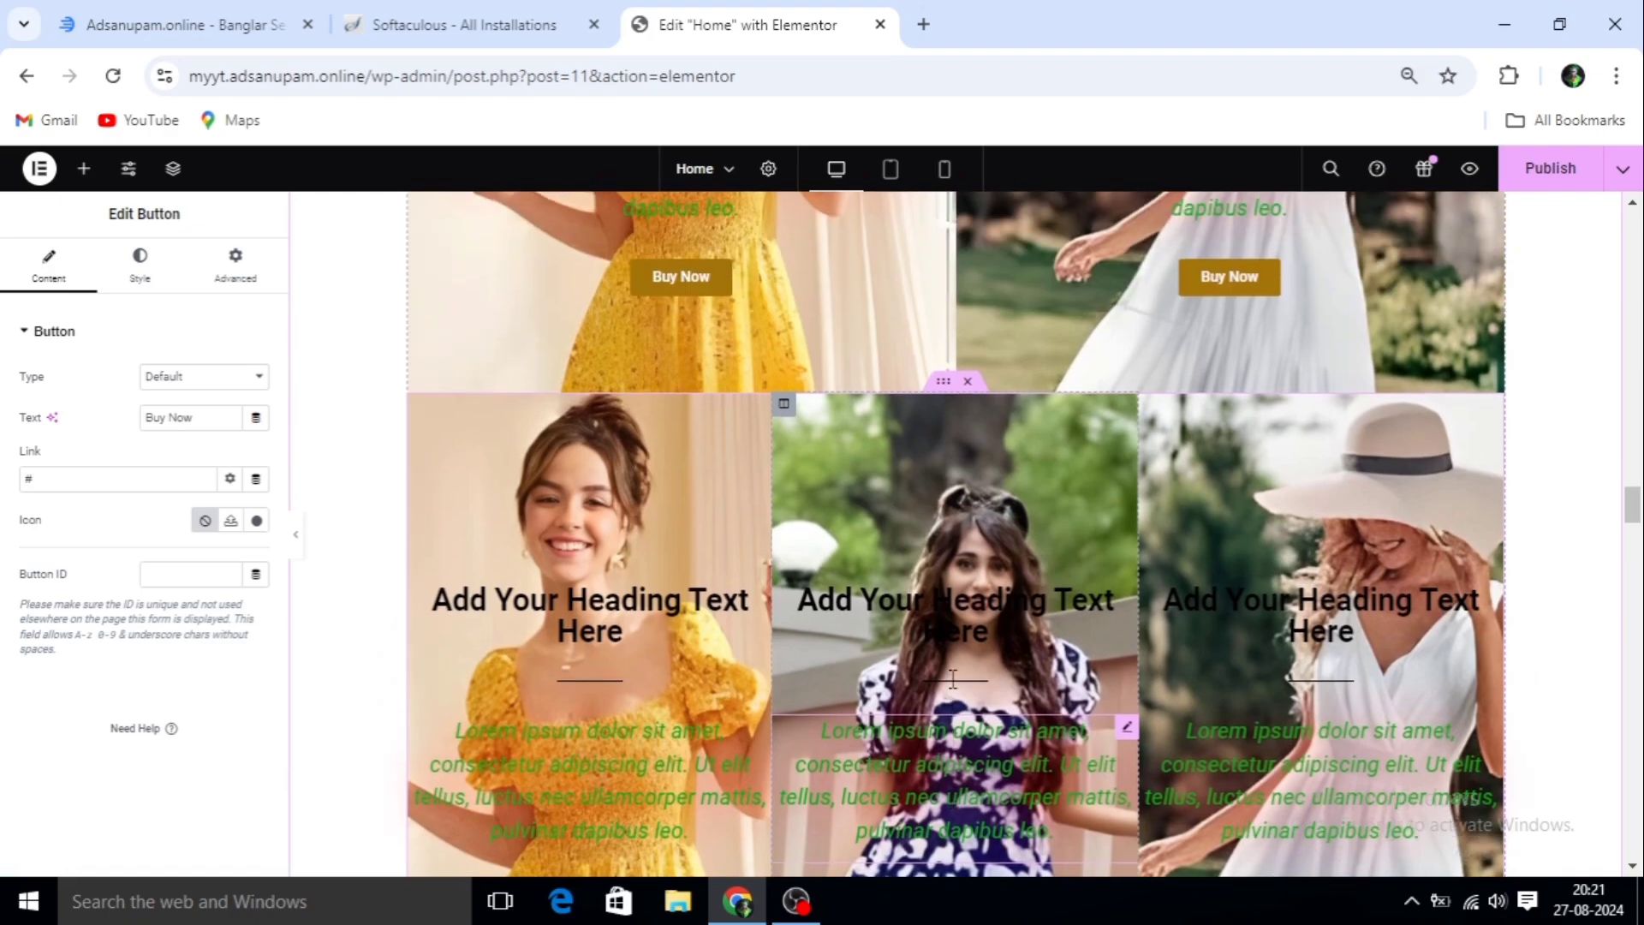
scroll(891, 591, up, 4)
scroll(873, 617, down, 5)
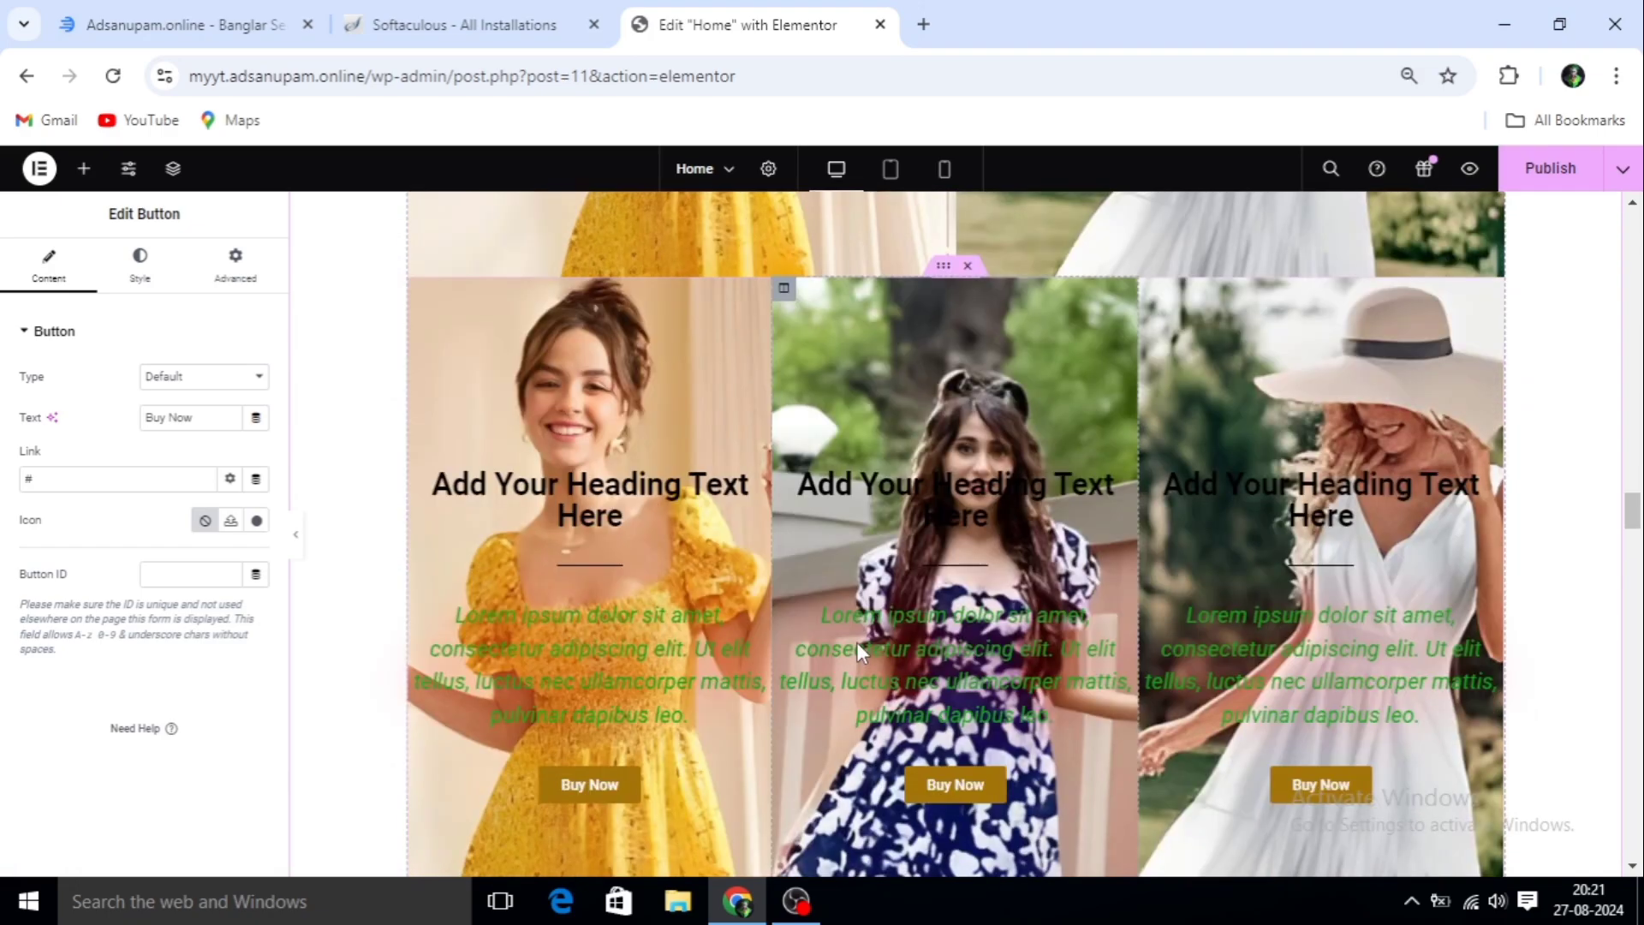
scroll(856, 641, down, 2)
scroll(900, 600, up, 1)
scroll(948, 568, down, 8)
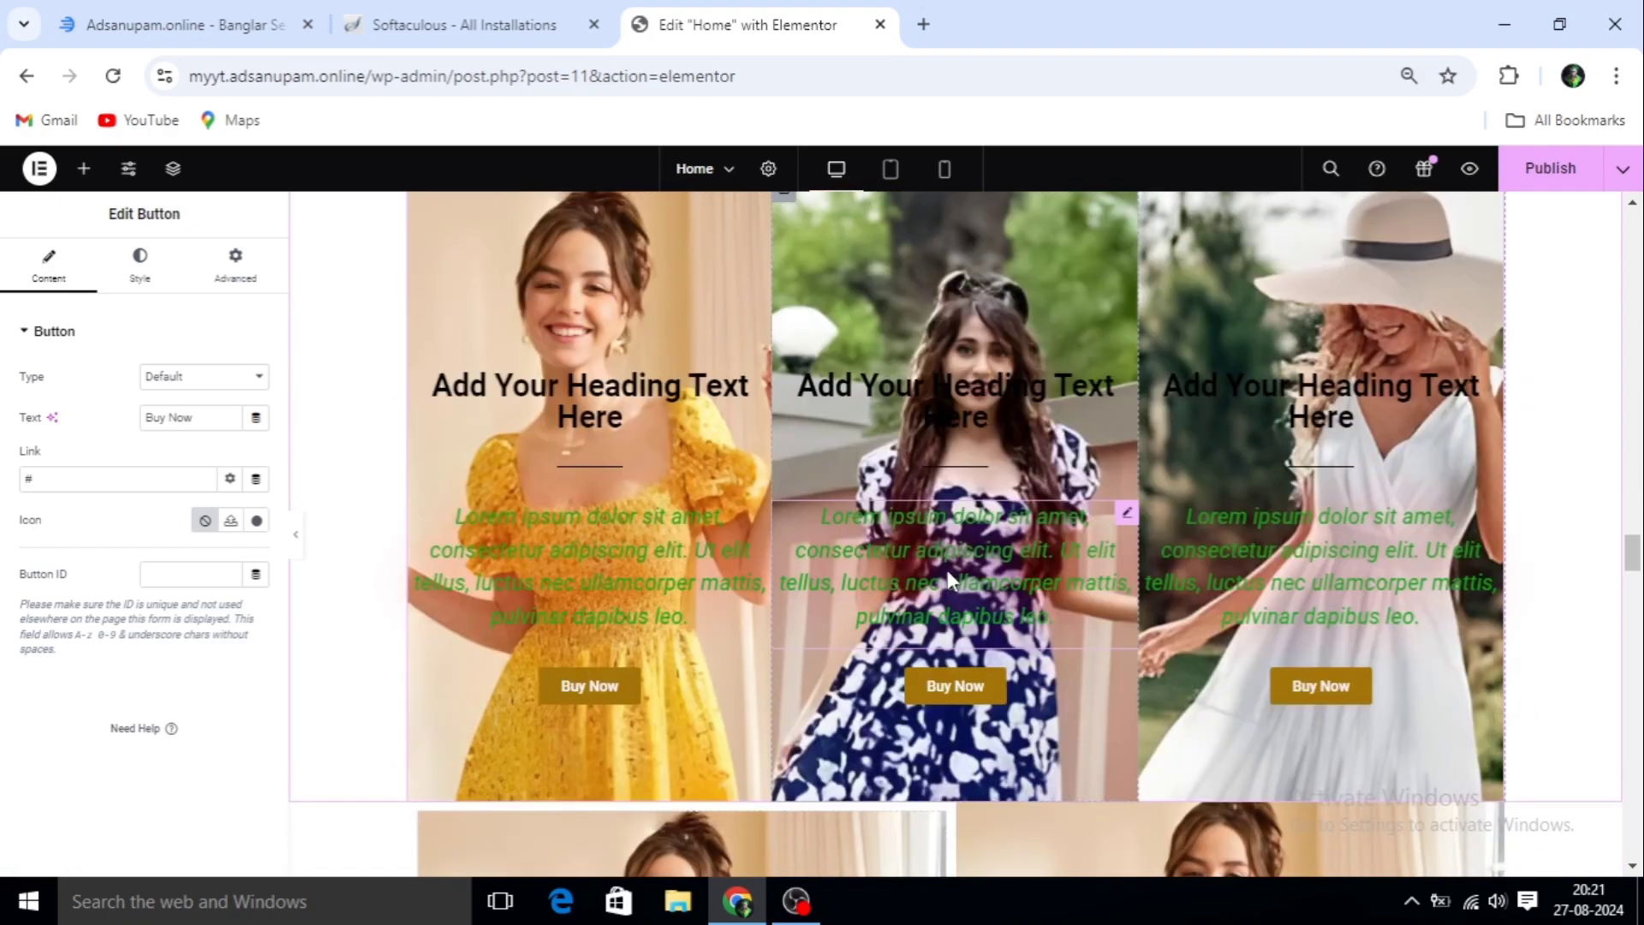
scroll(951, 559, down, 10)
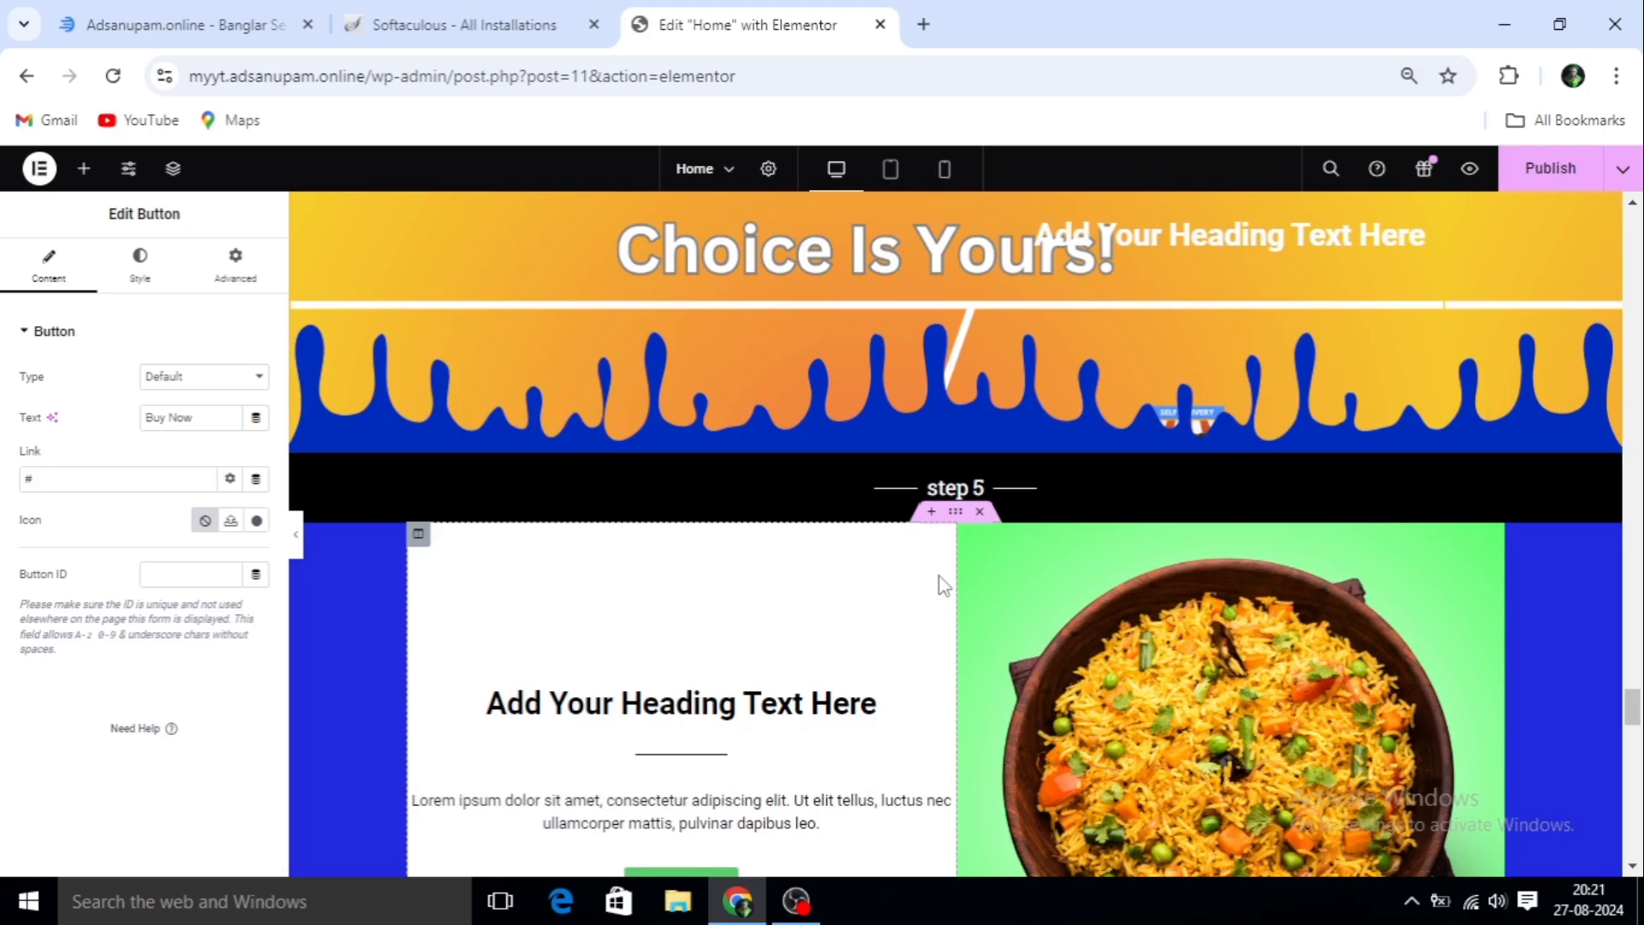
scroll(942, 586, down, 10)
scroll(928, 580, up, 5)
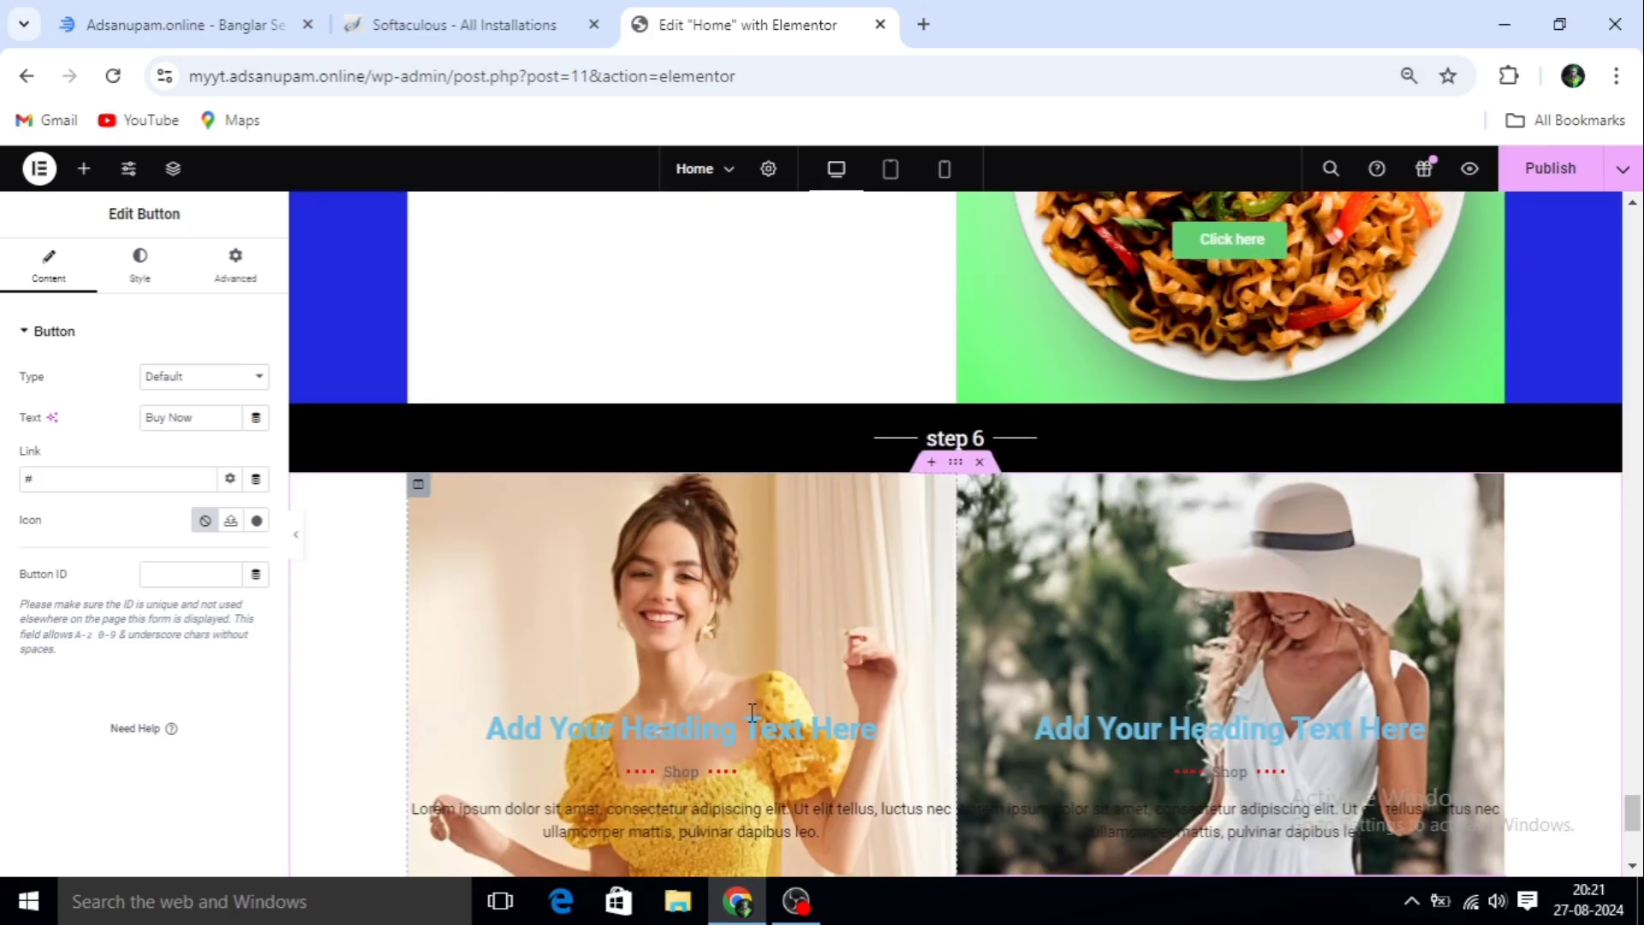
scroll(764, 687, down, 4)
scroll(935, 373, up, 3)
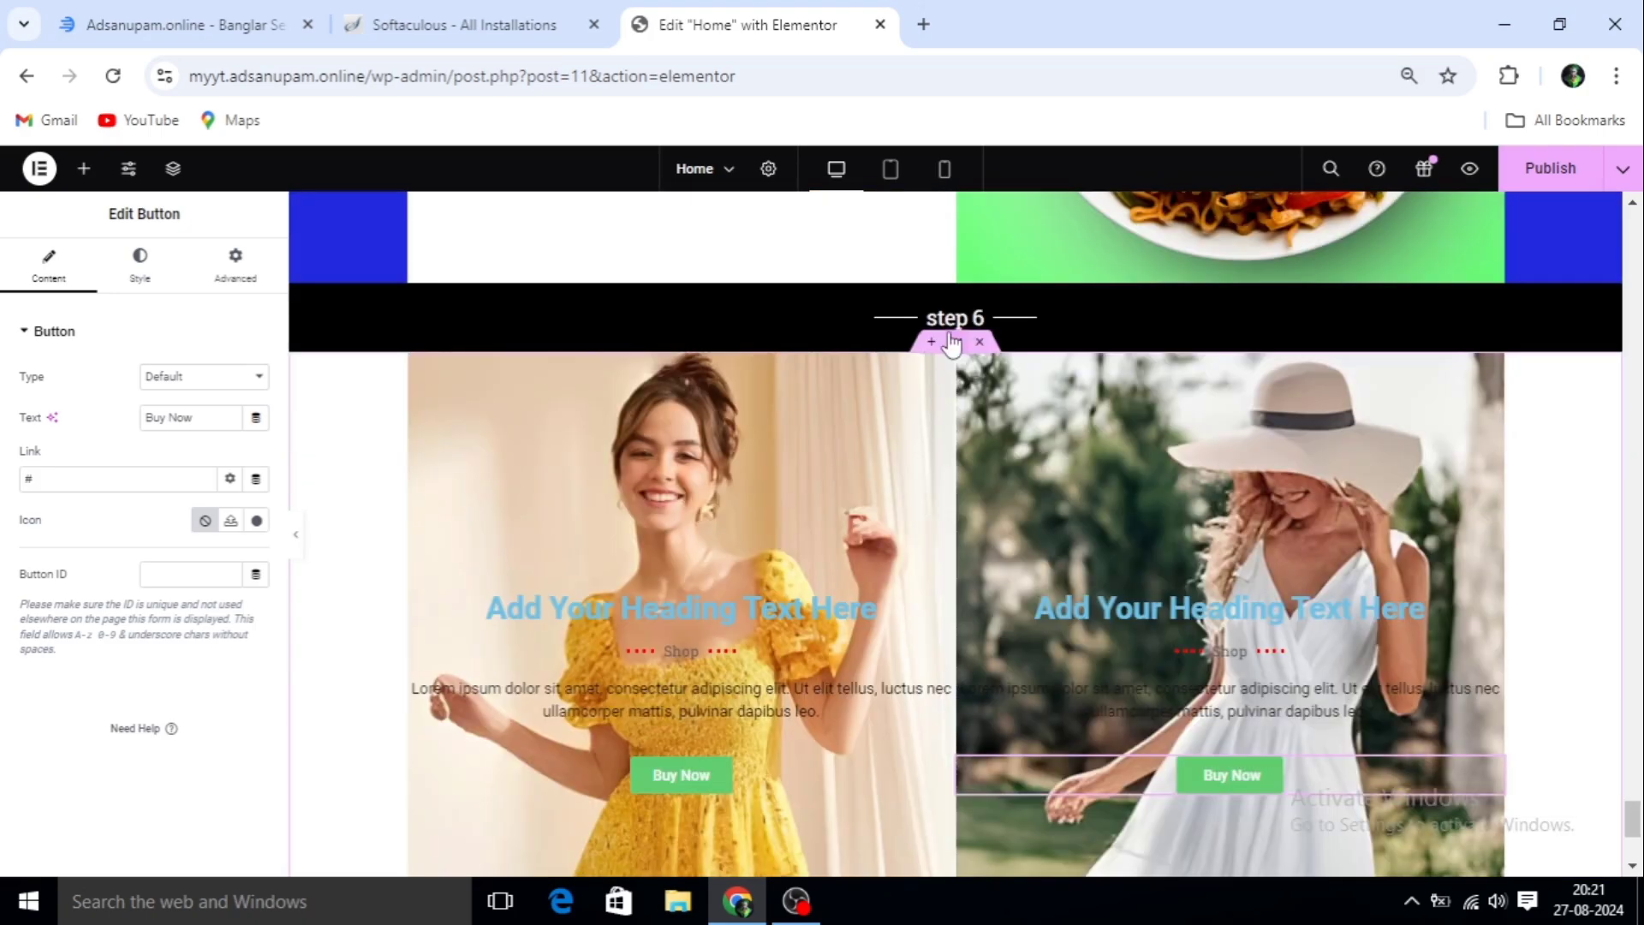
Duplicate the two-column fashion section under the step 6 heading and duplicate the yellow-dress column inside the copy
right_click(952, 343)
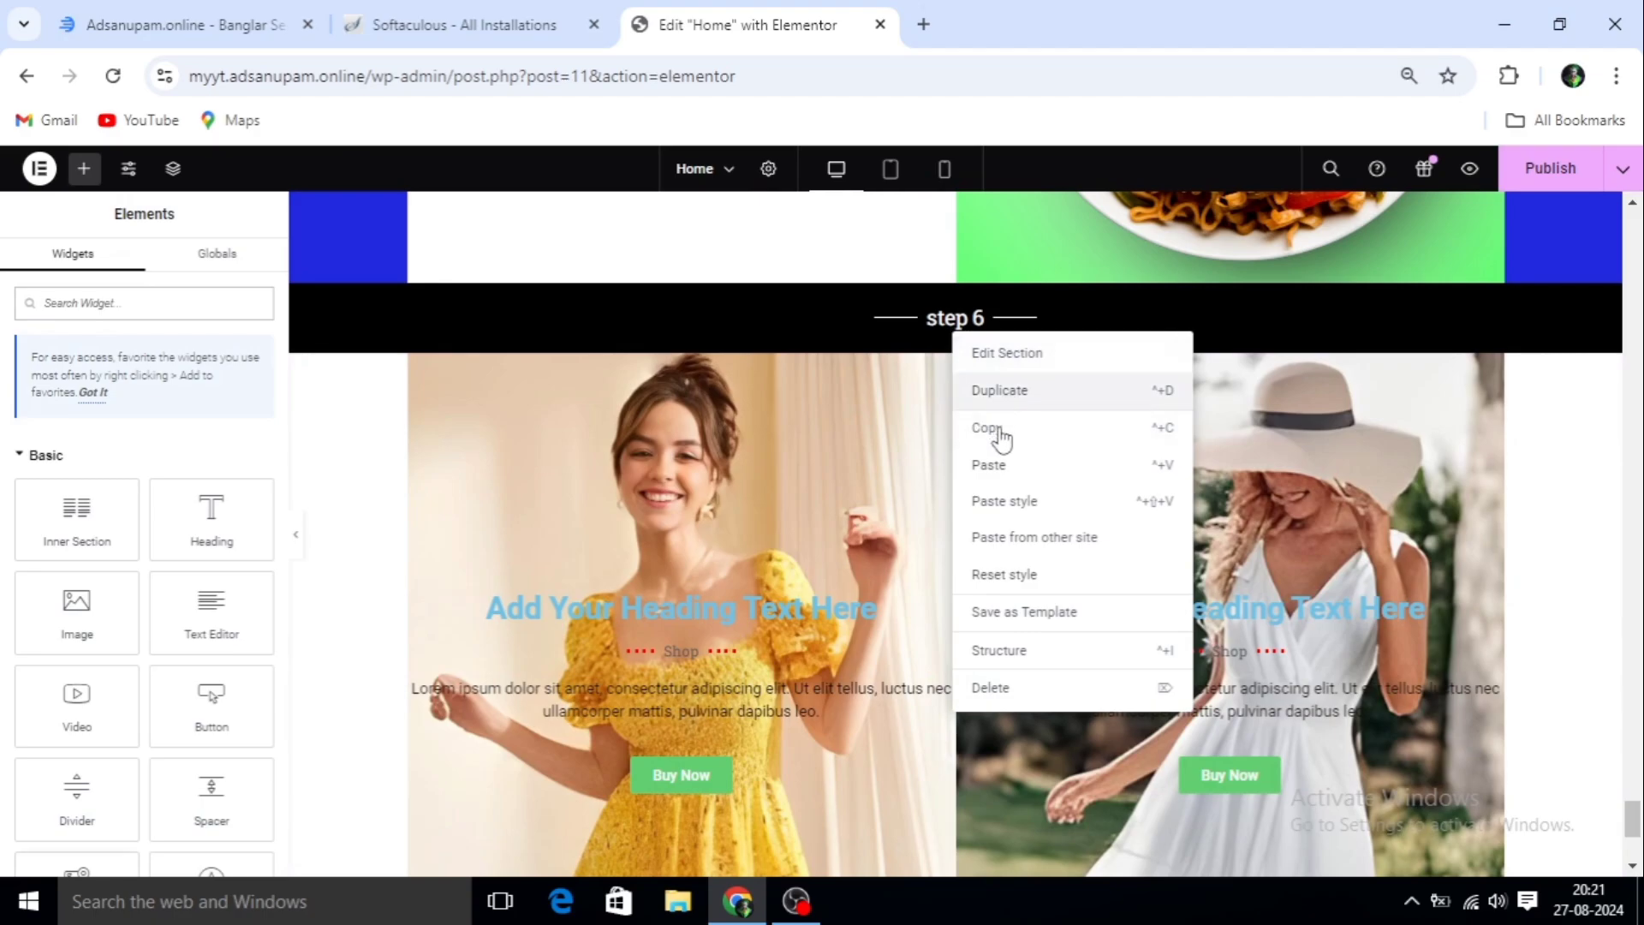
click(1011, 387)
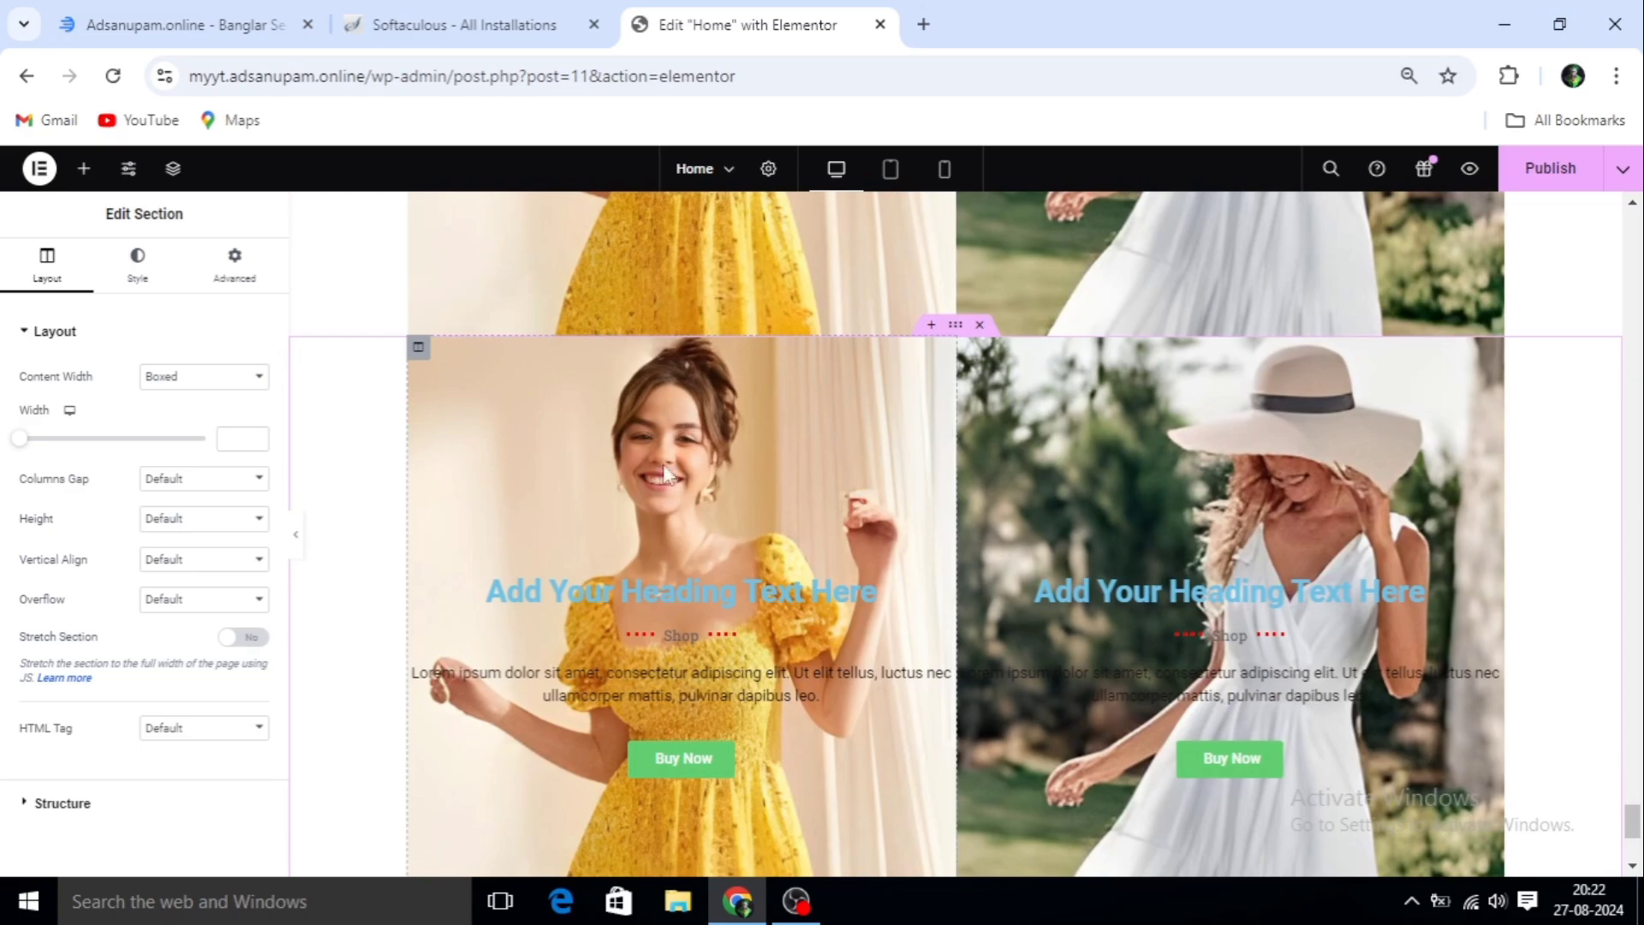
scroll(942, 540, up, 3)
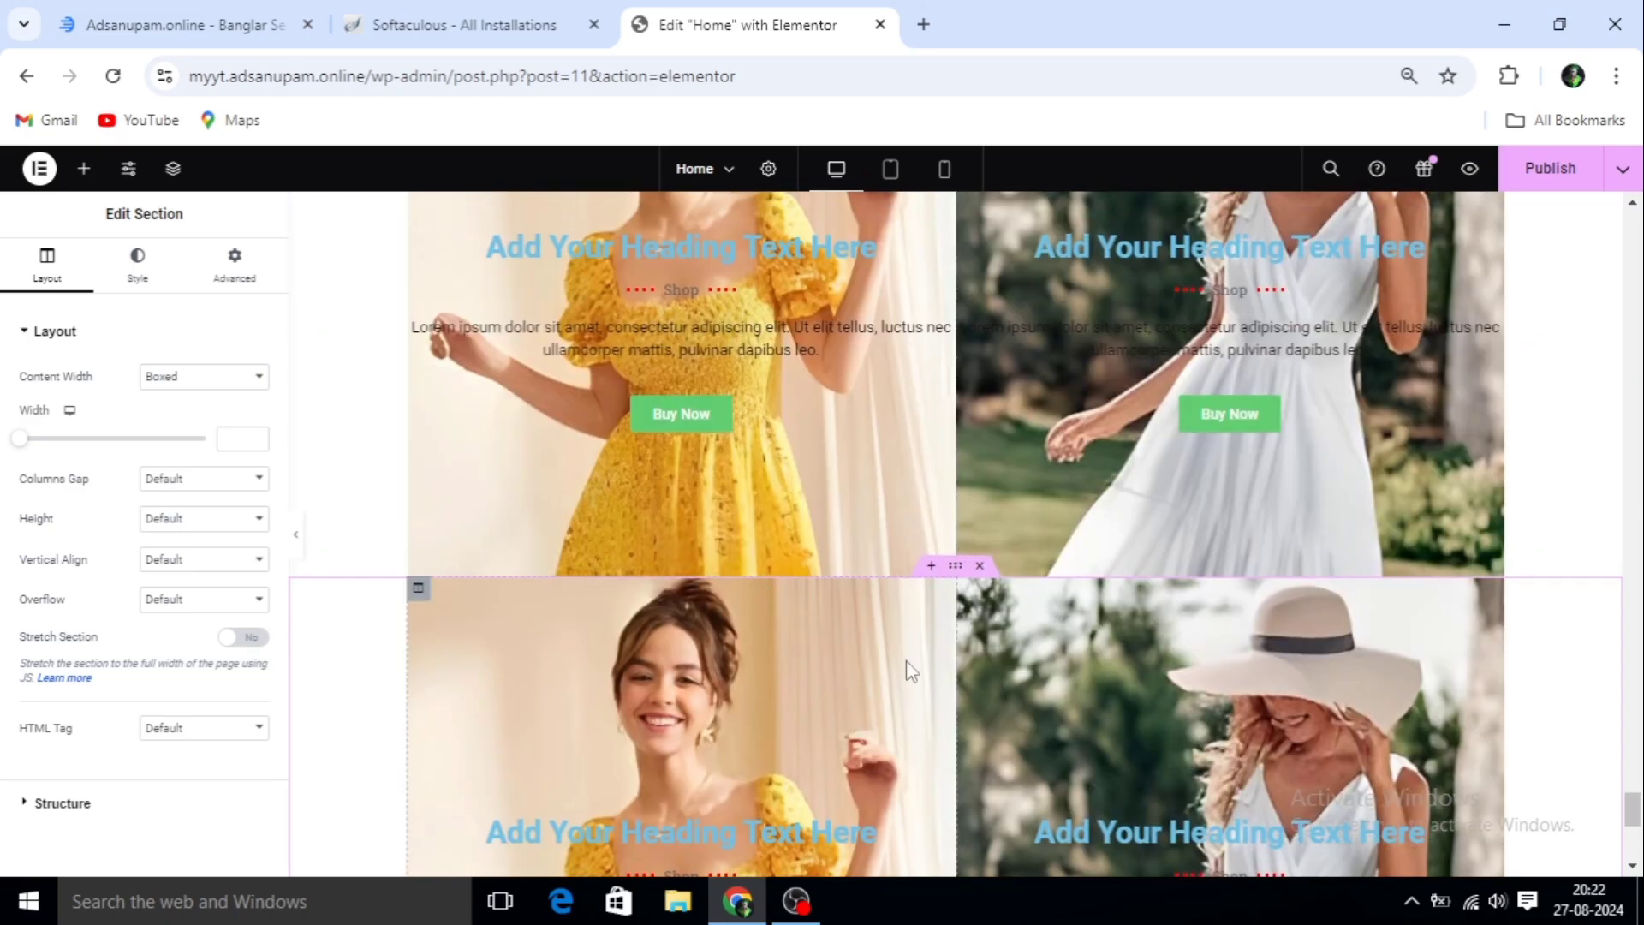
right_click(427, 602)
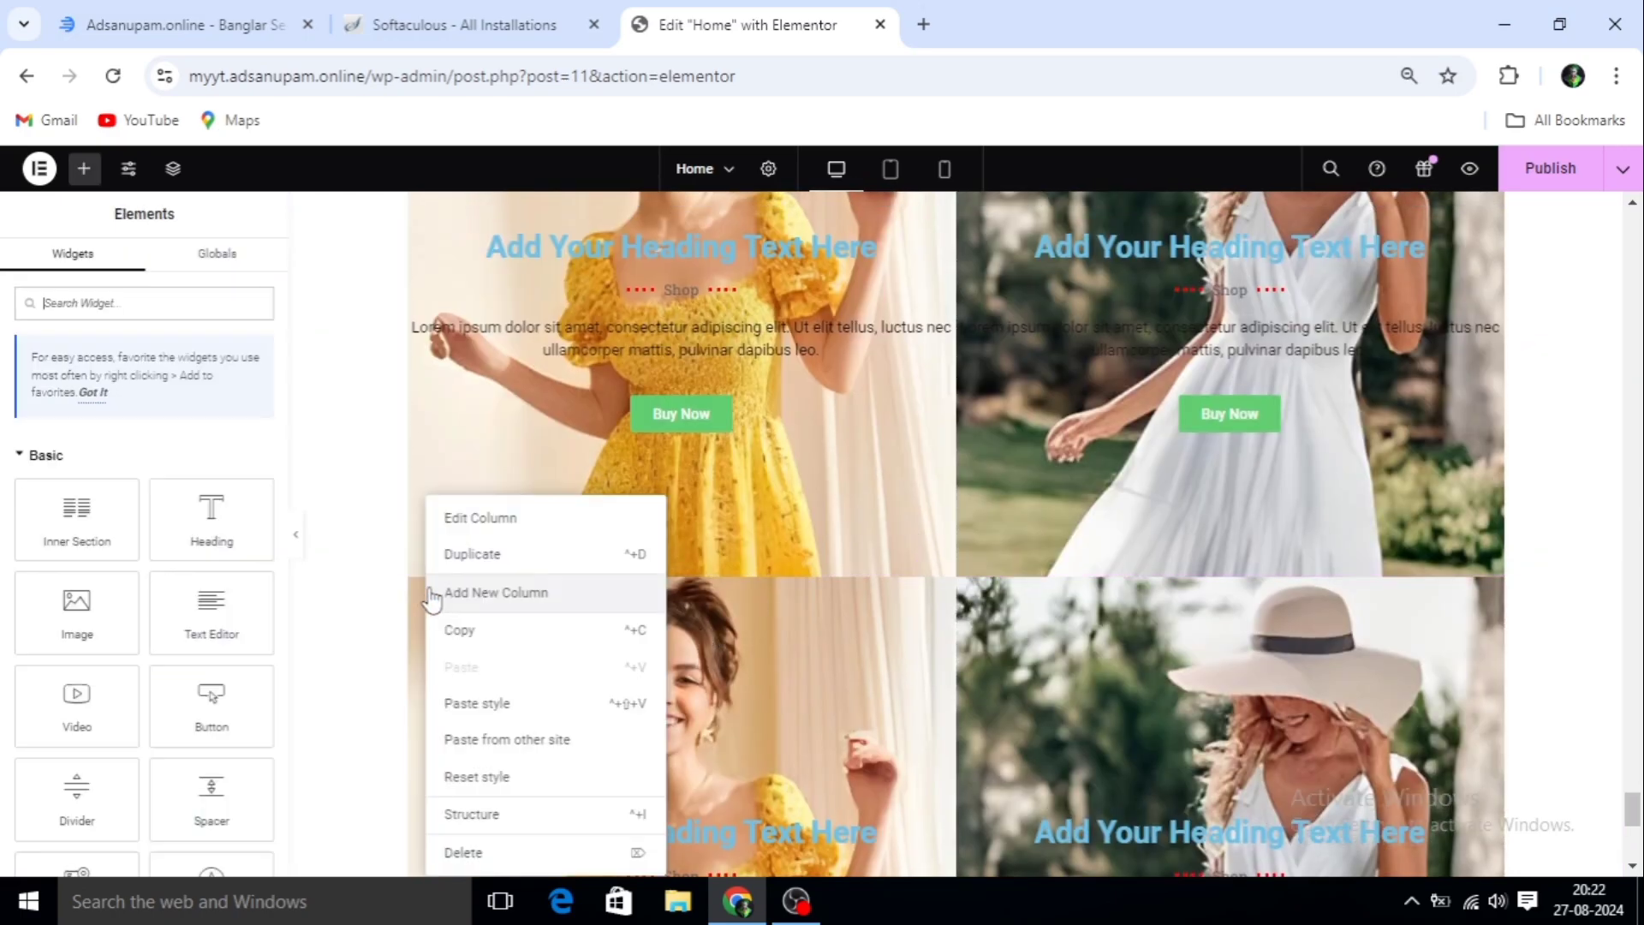
click(481, 556)
Replace the middle column's background slideshow image with the blue floral dress image 3-1.png from the media library
scroll(942, 629, down, 3)
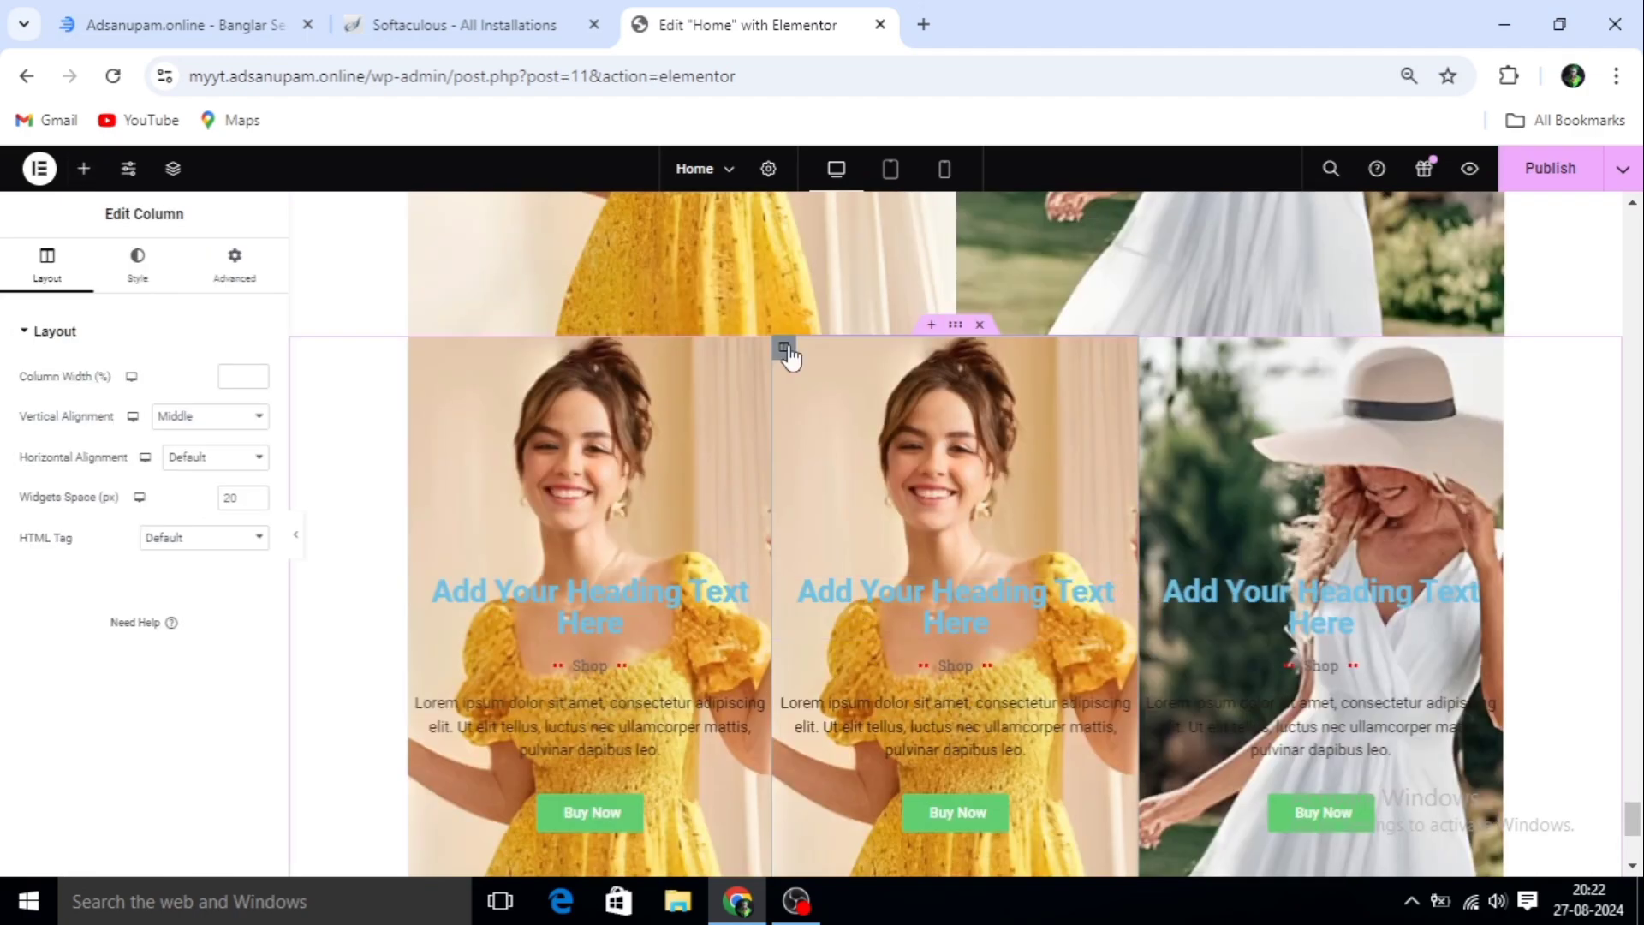
click(134, 276)
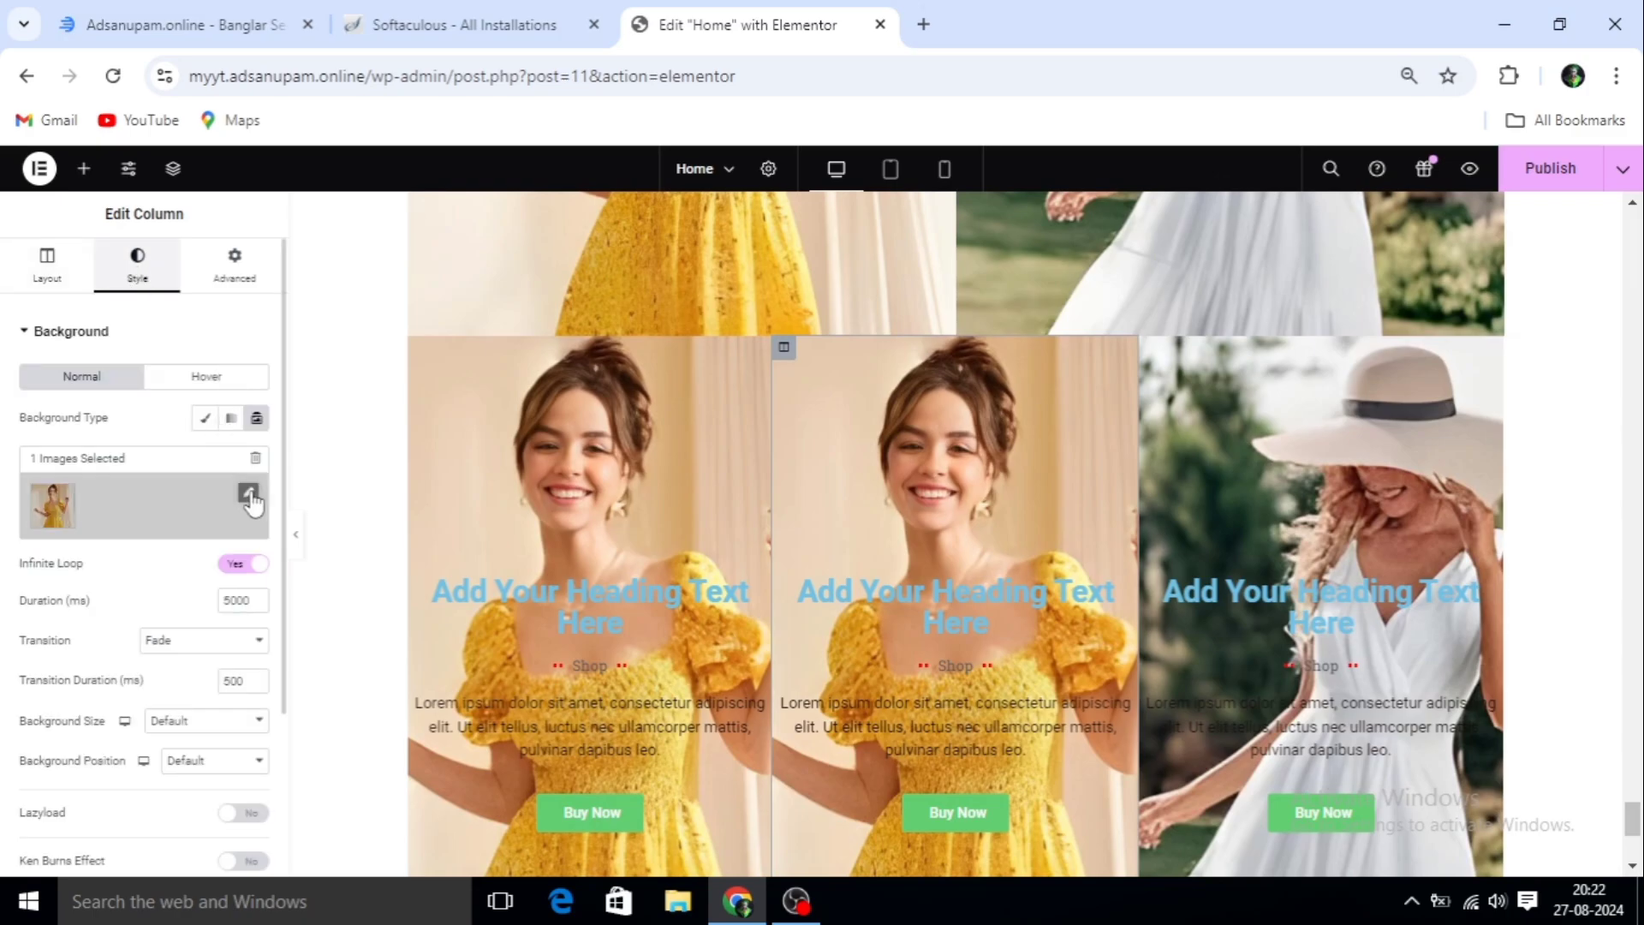
click(249, 495)
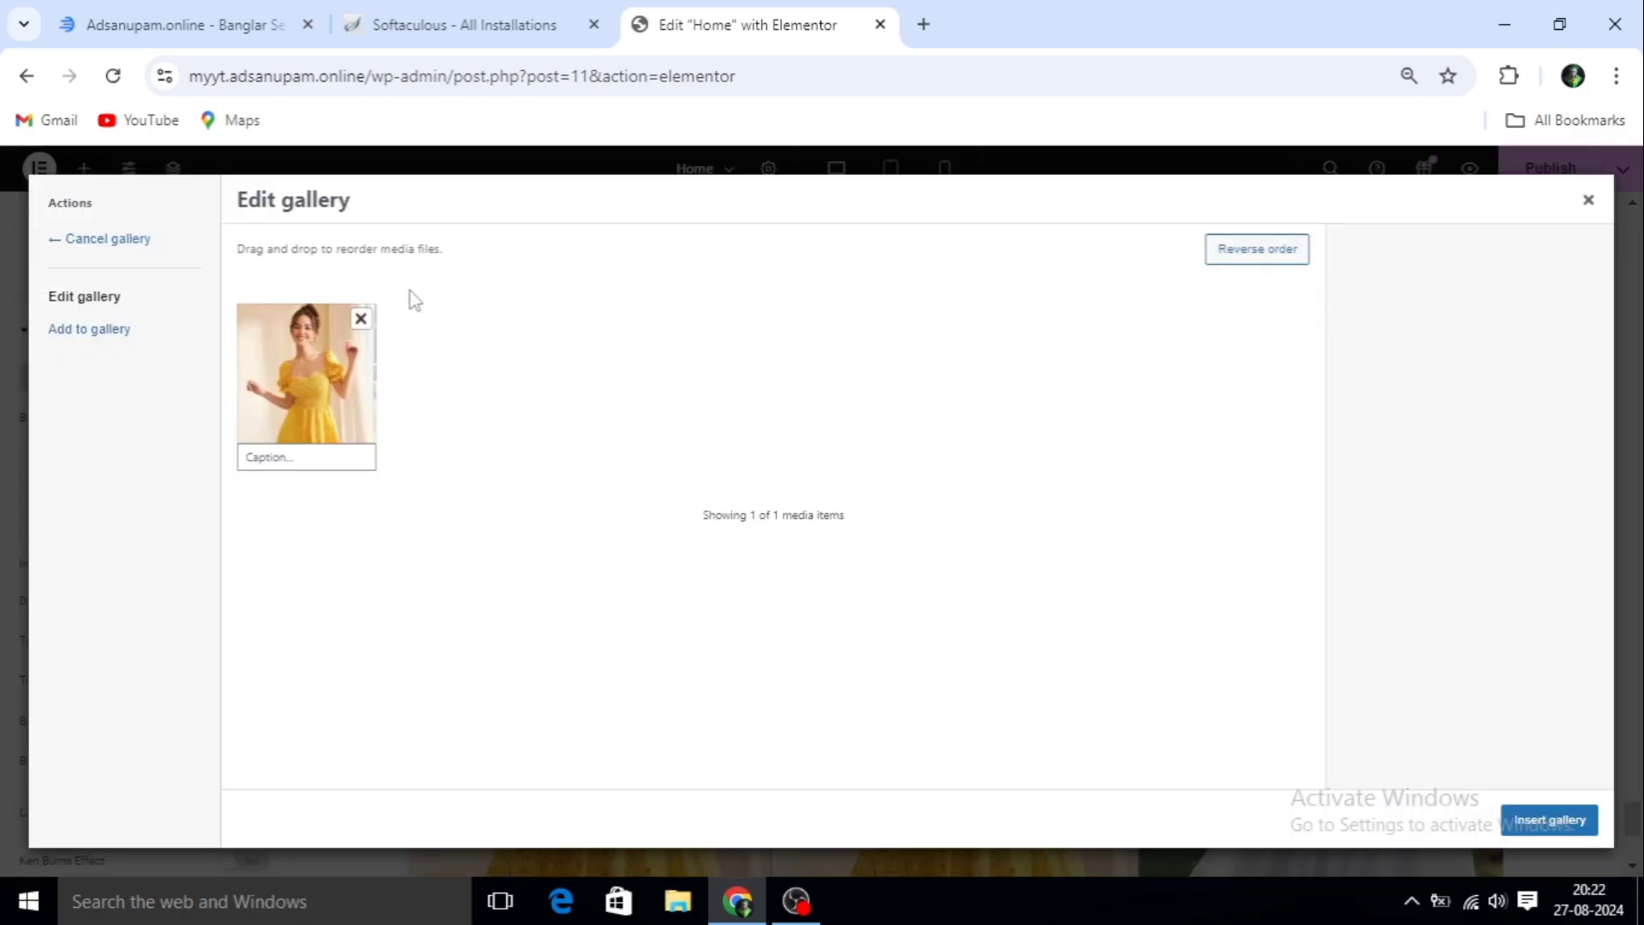
click(360, 318)
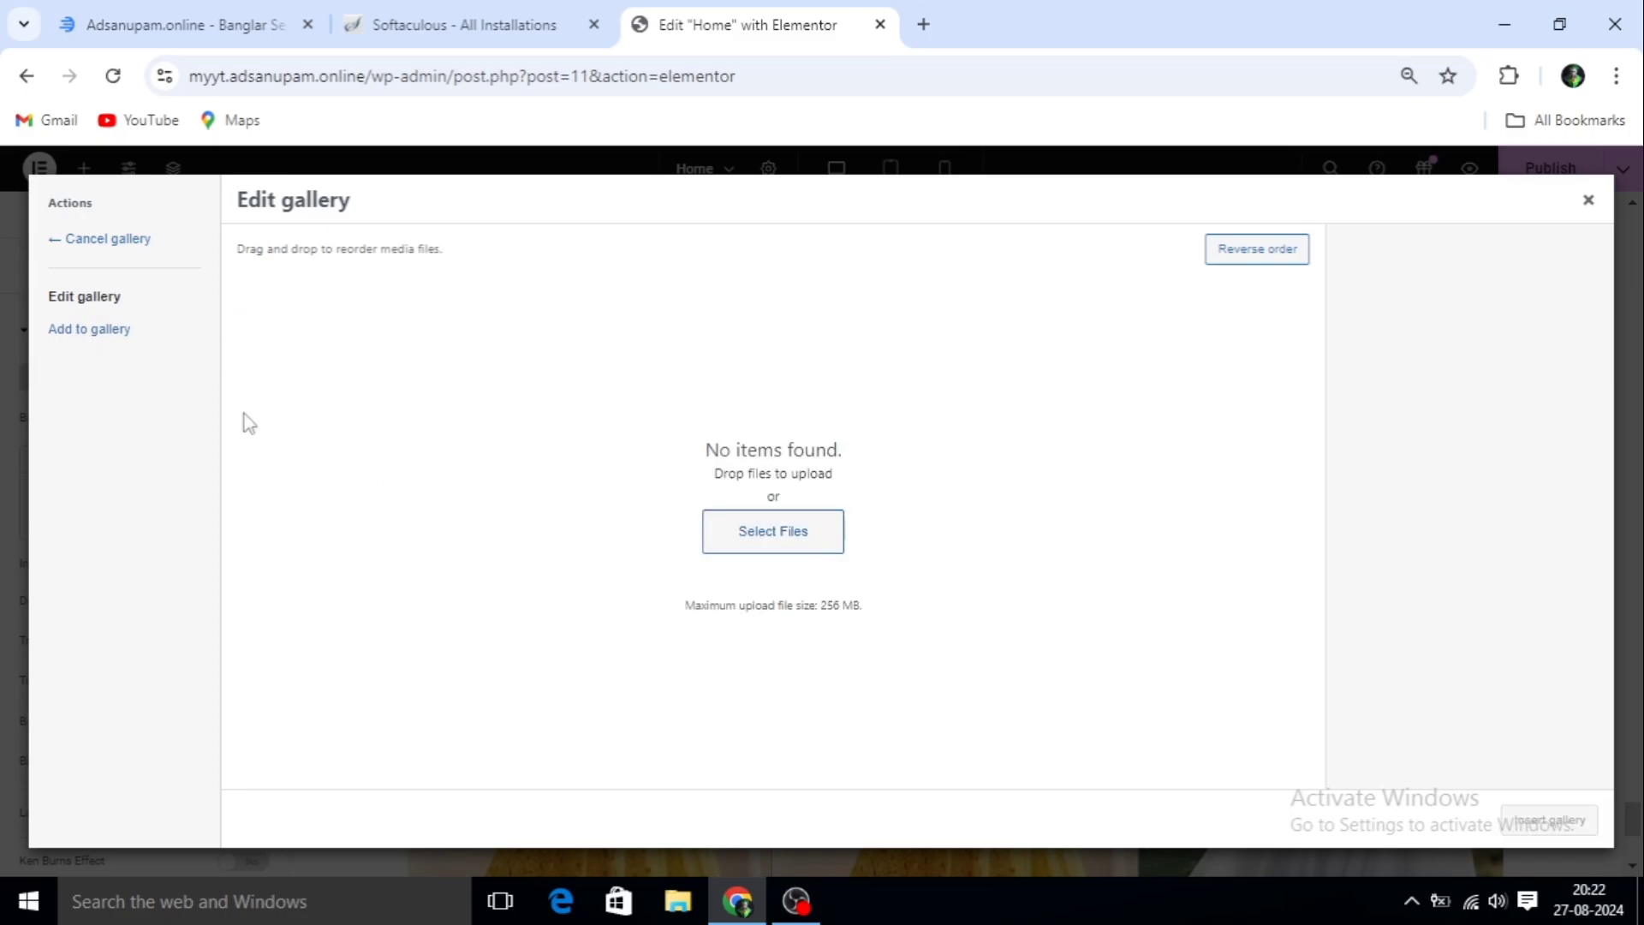
click(127, 334)
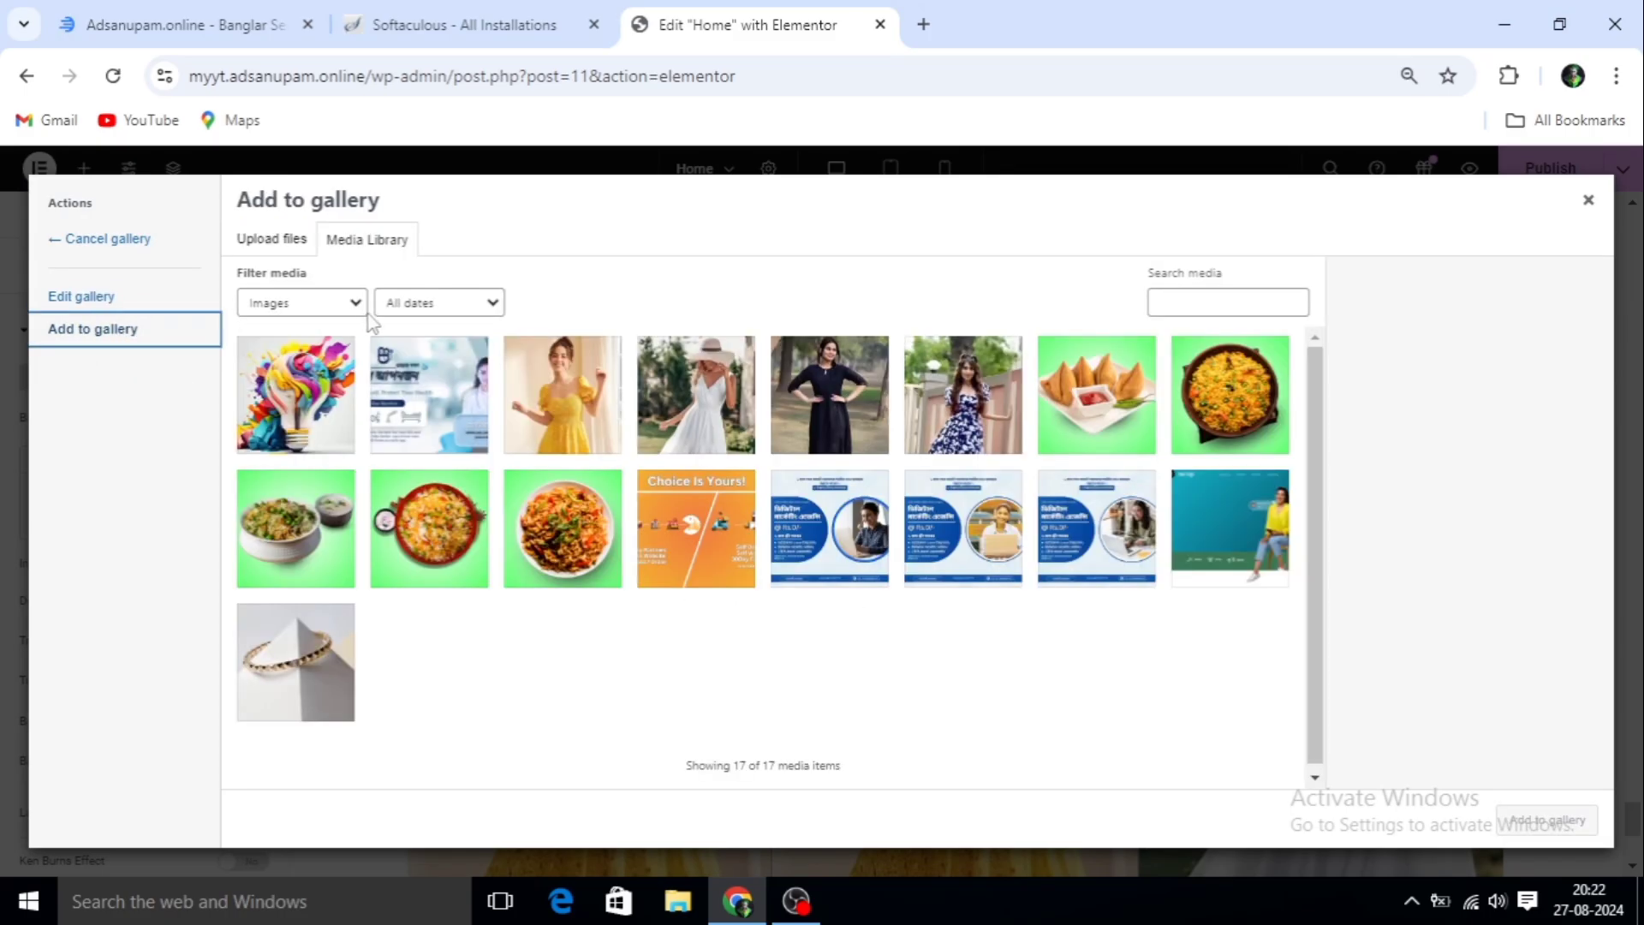
click(981, 415)
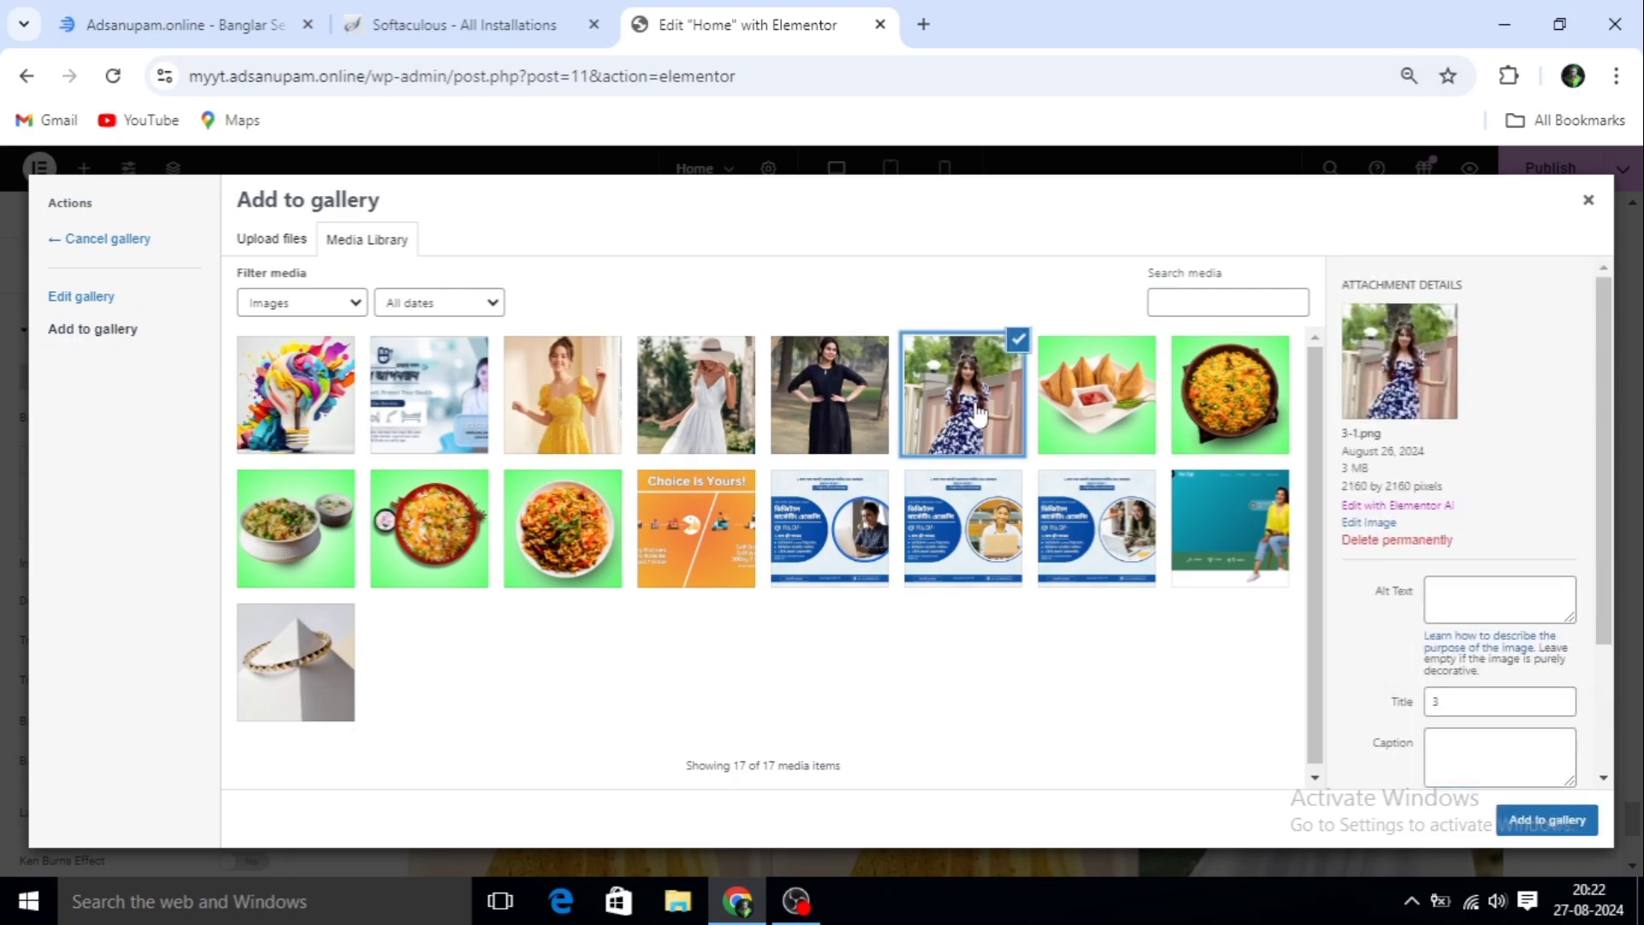
click(1547, 821)
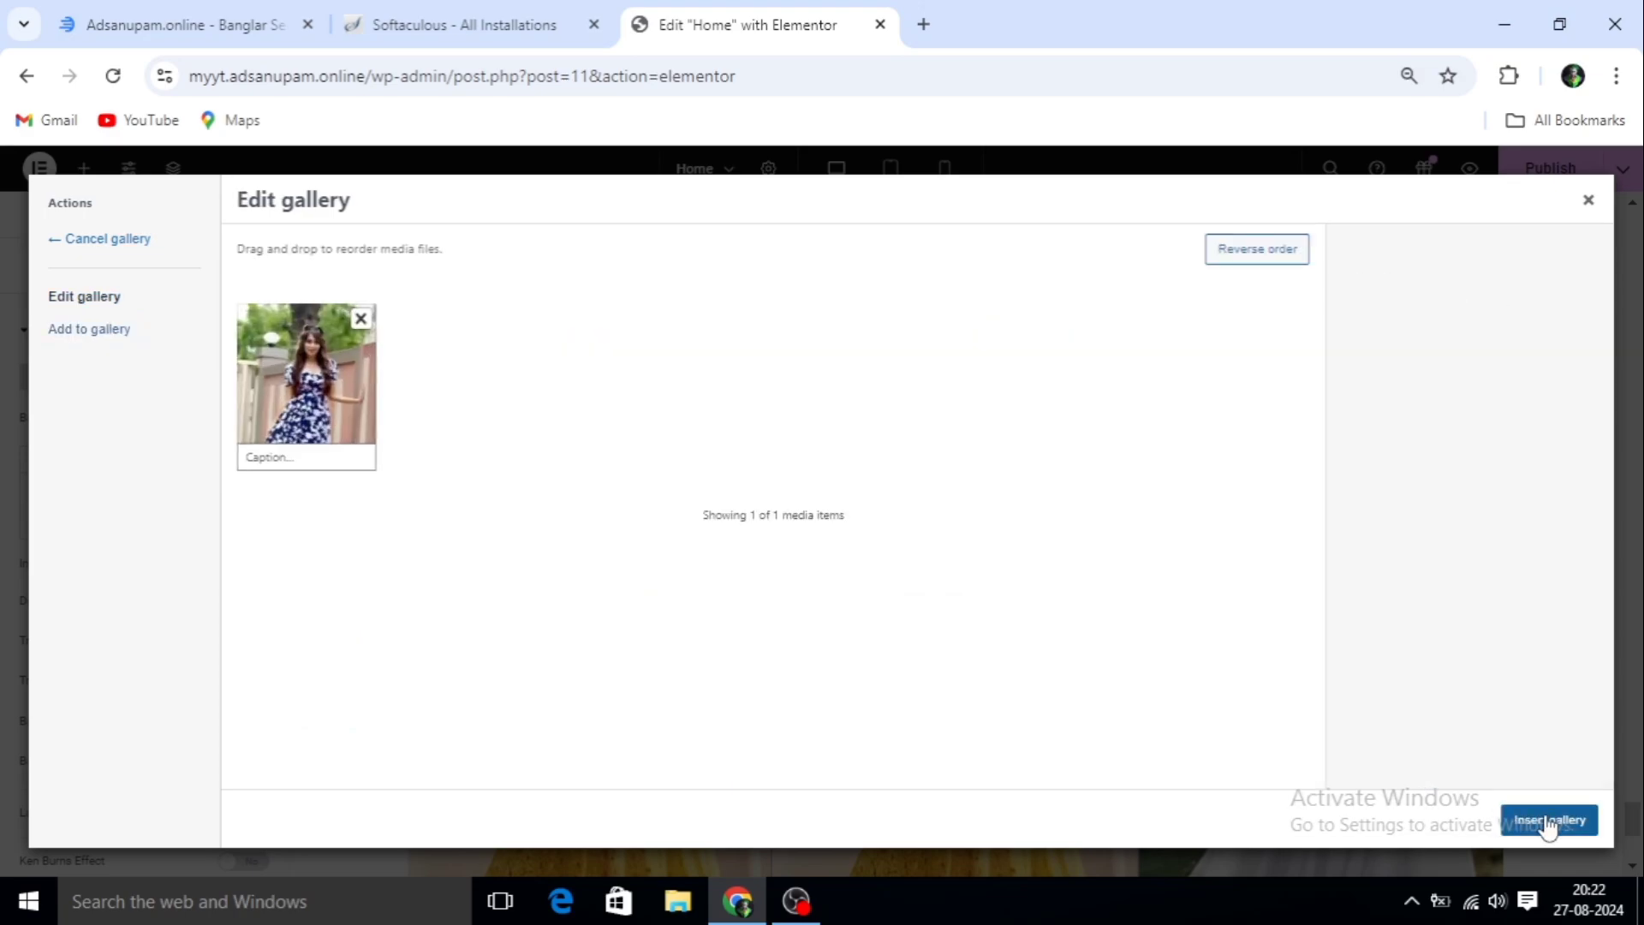
click(1548, 821)
Change the background color of the yellow-dress column's Buy Now button to dark gold in the three-column section
scroll(1117, 664, down, 3)
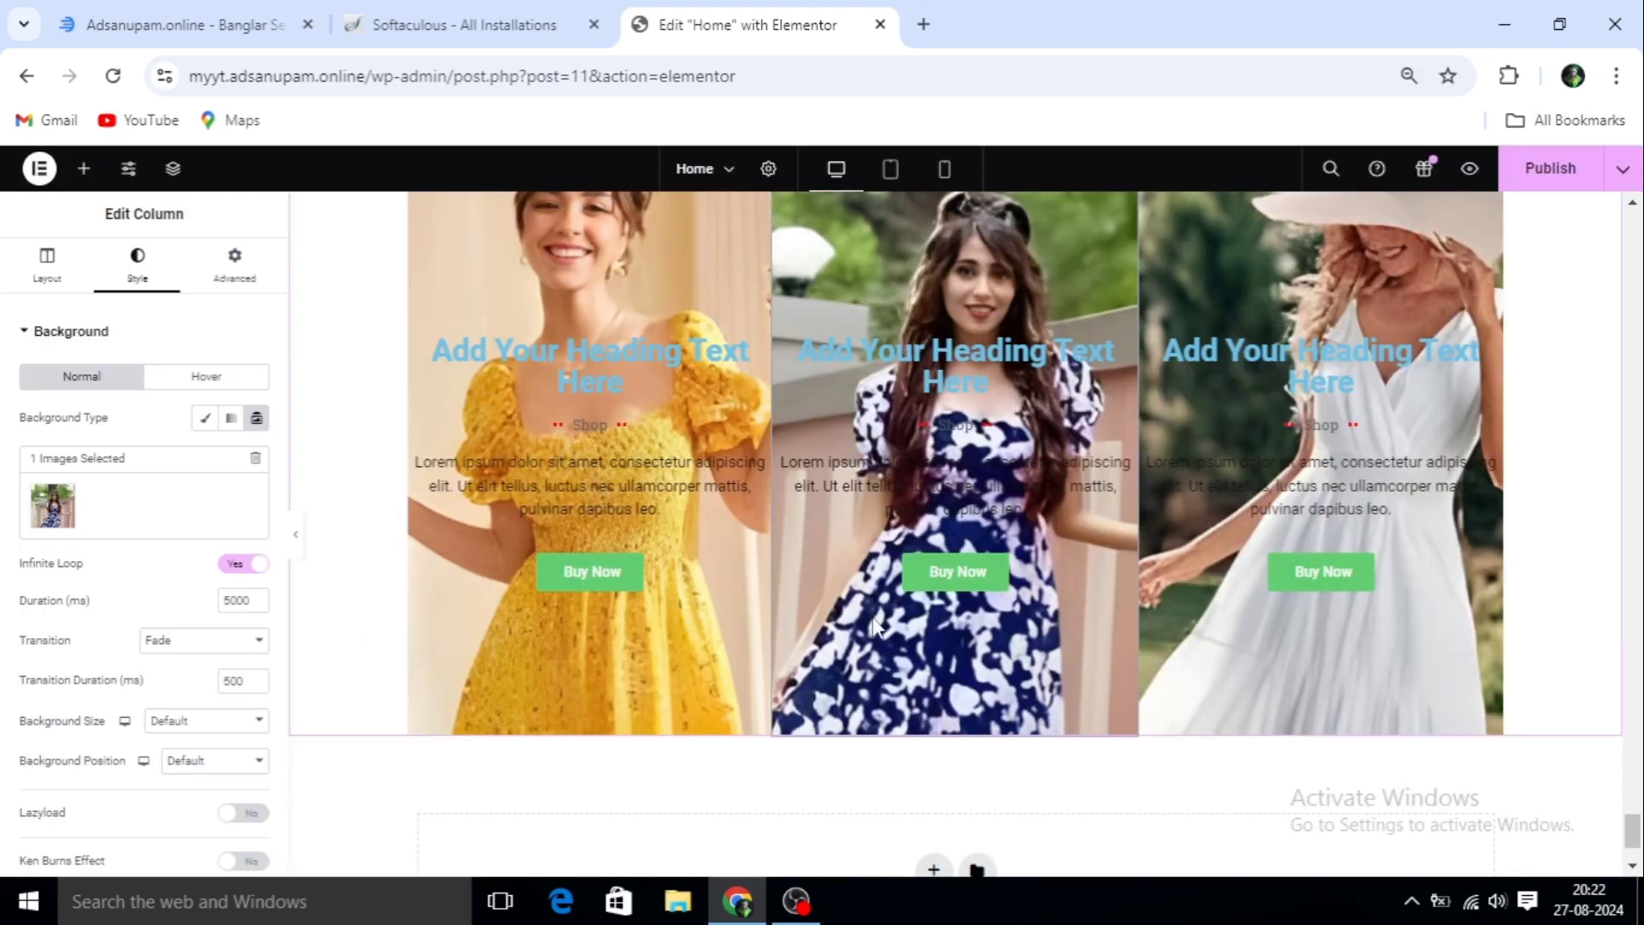
click(762, 567)
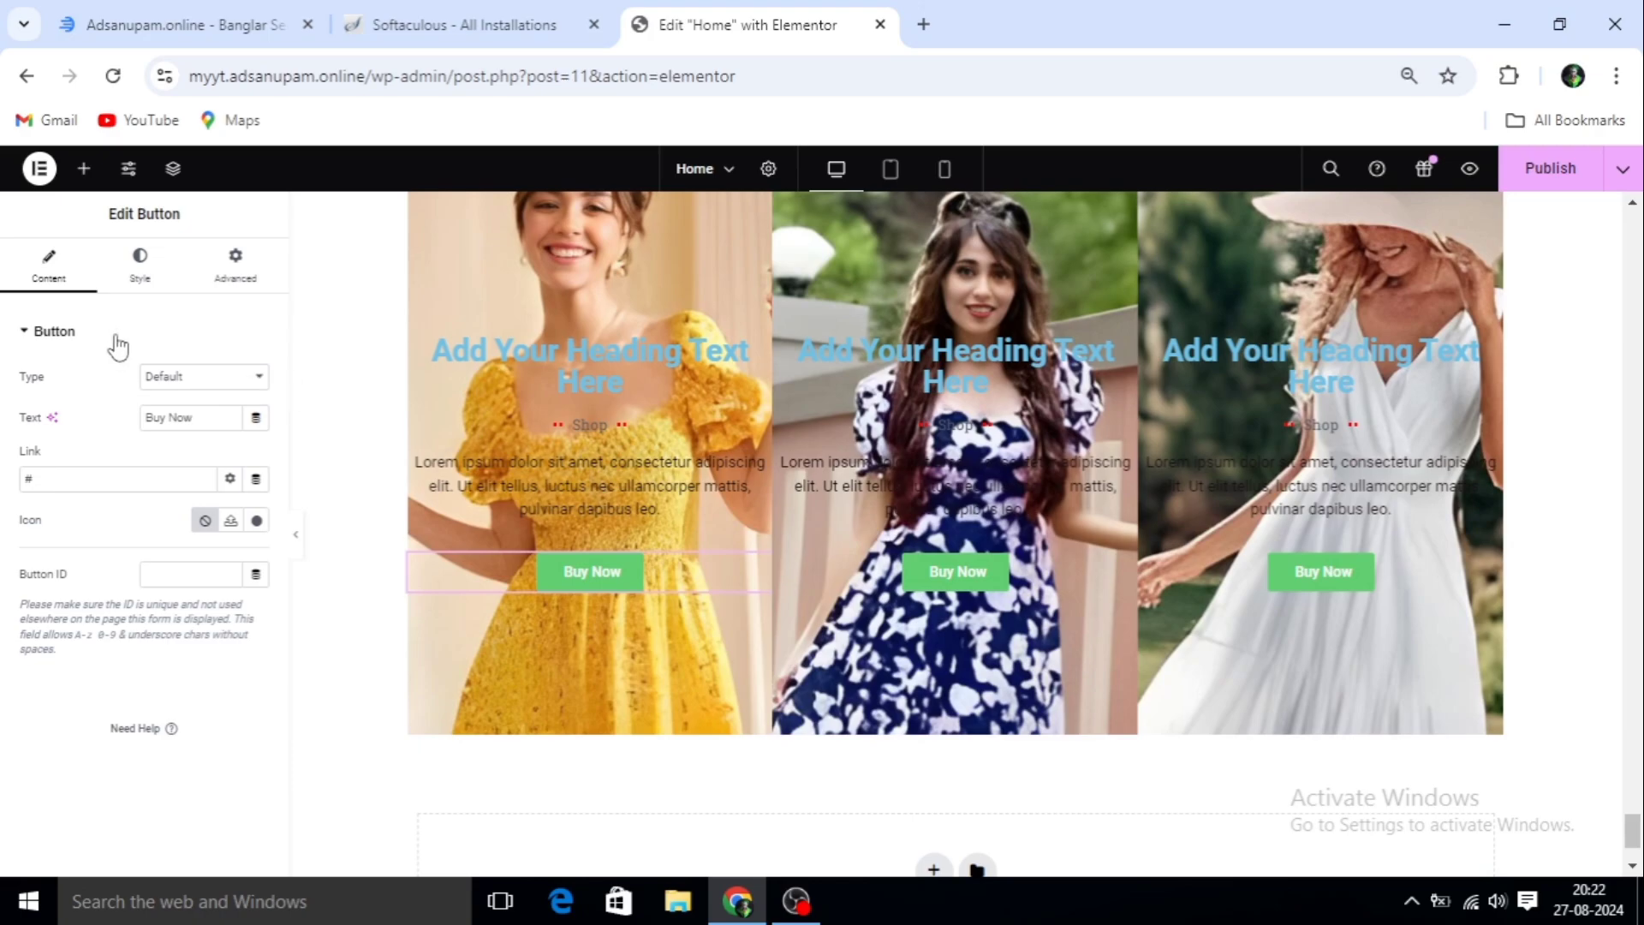
click(143, 272)
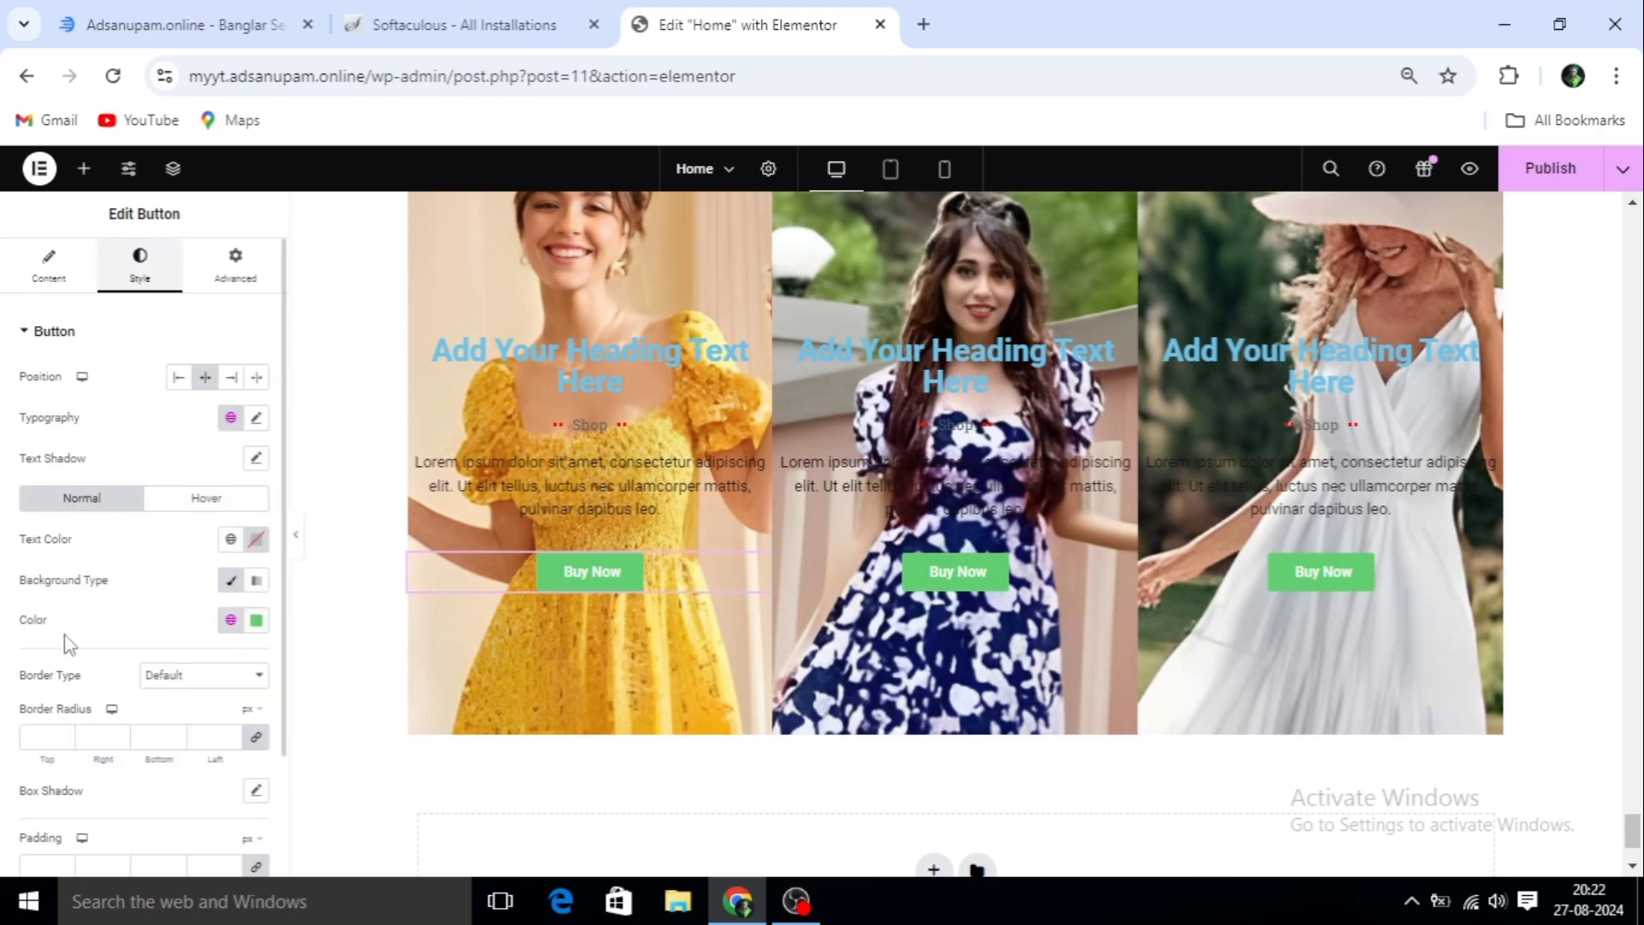
click(257, 621)
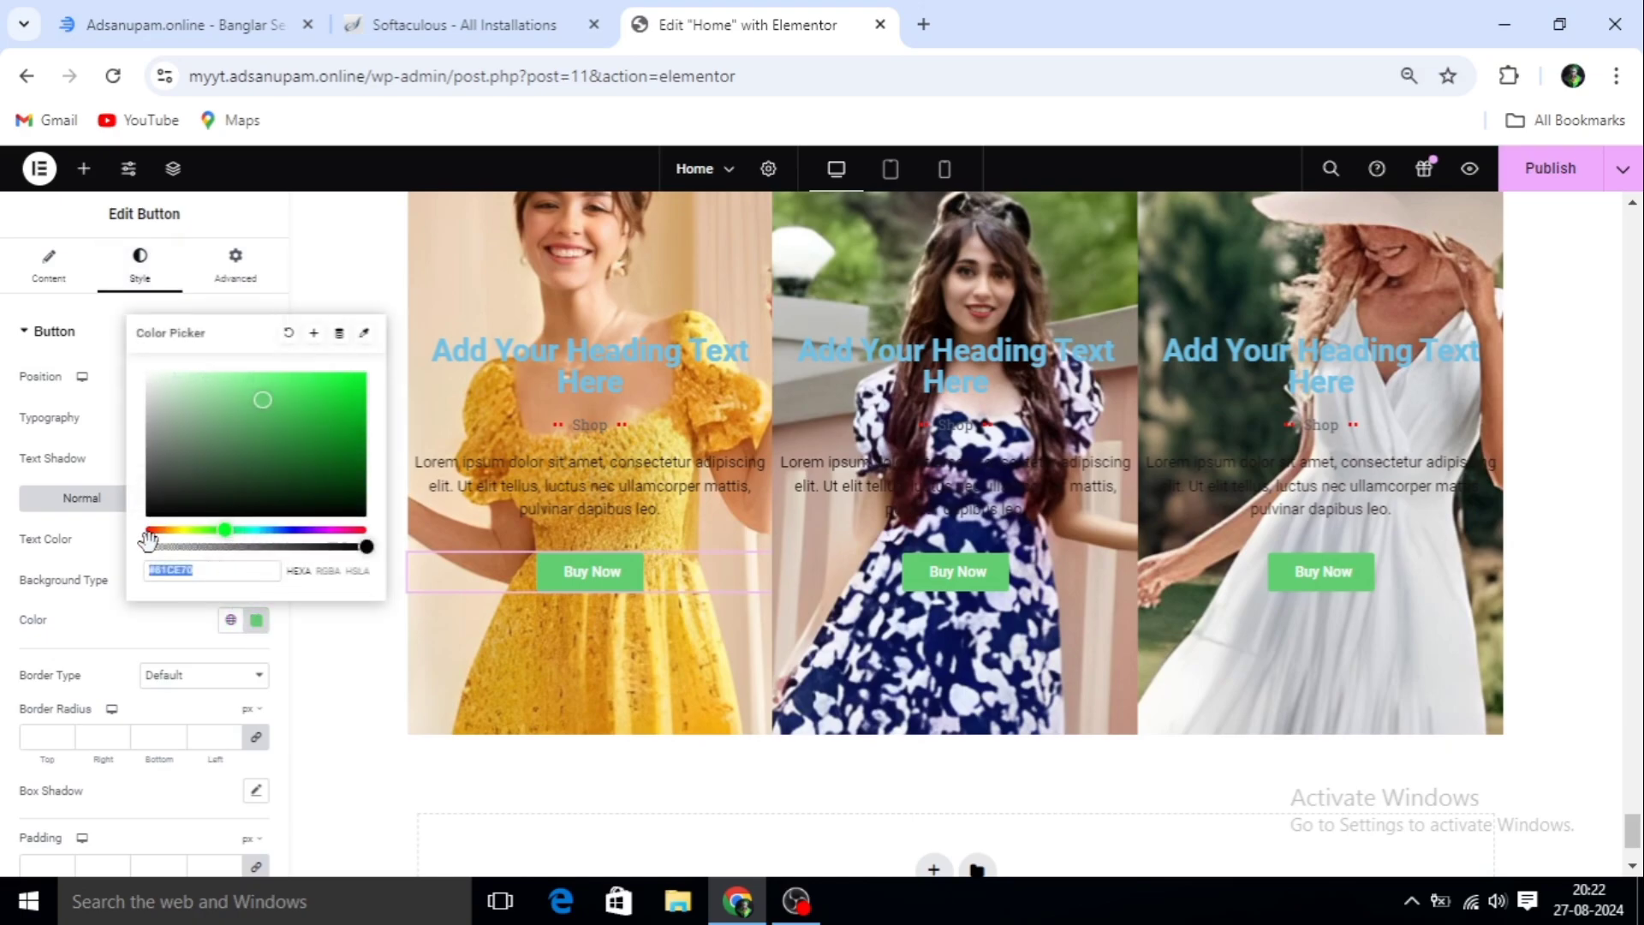
drag(165, 531, 172, 531)
mouse_move(253, 415)
mouse_down()
mouse_move(296, 396)
mouse_move(354, 414)
mouse_up()
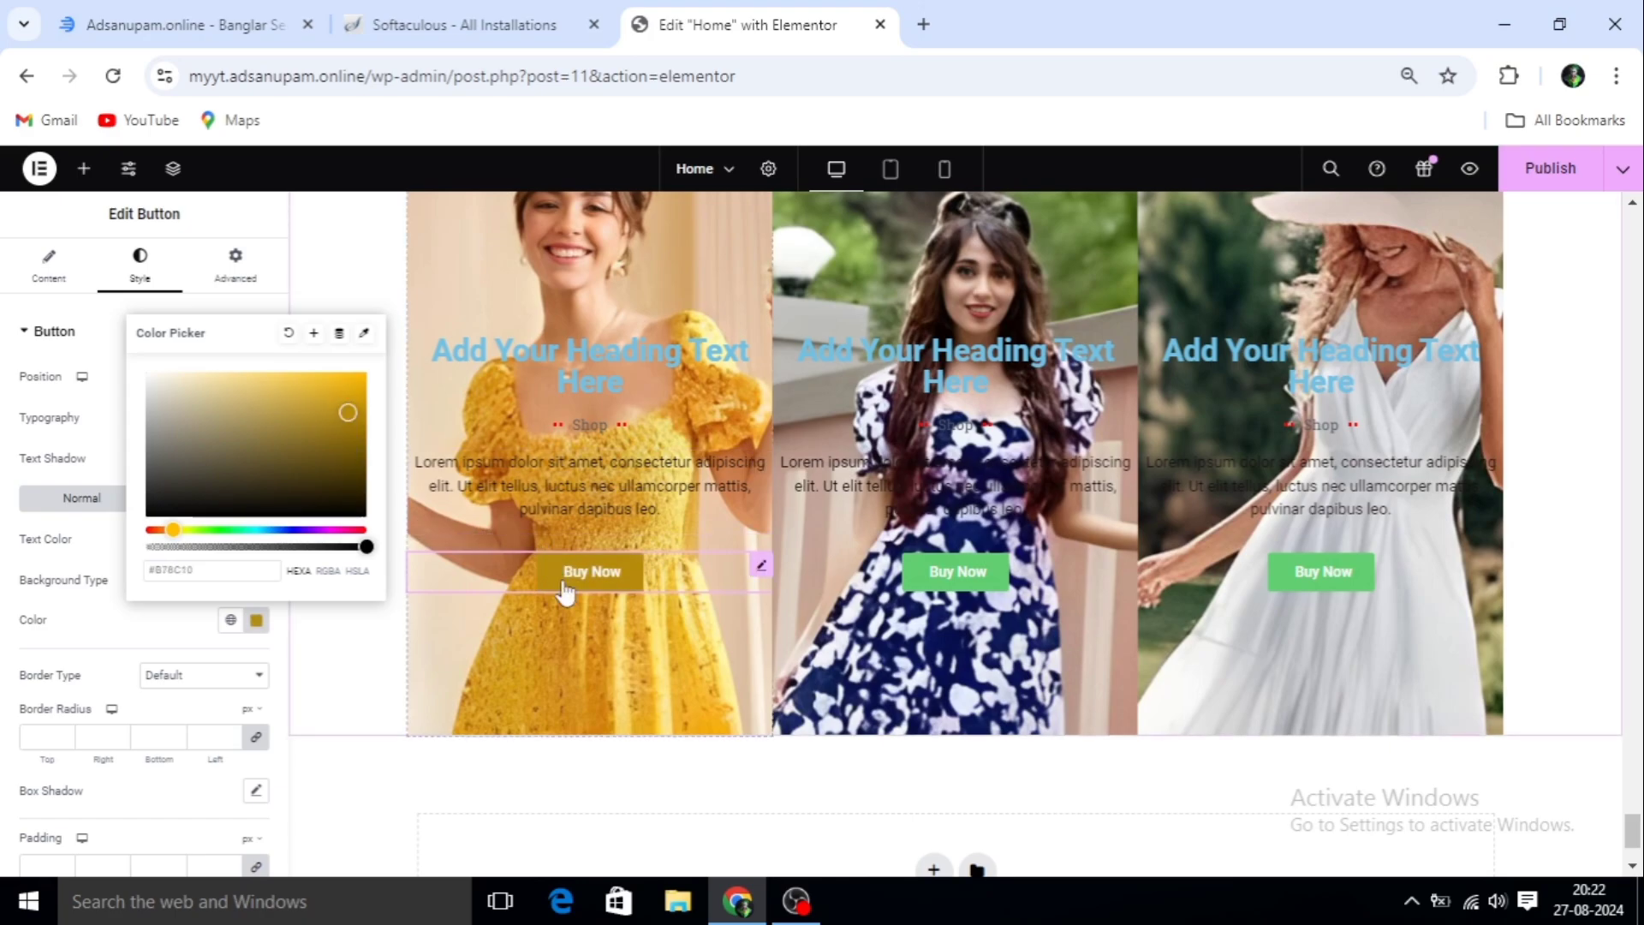
Copy the dark gold Buy Now button and paste its style onto the Buy Now buttons in the middle and white-dress columns
click(761, 574)
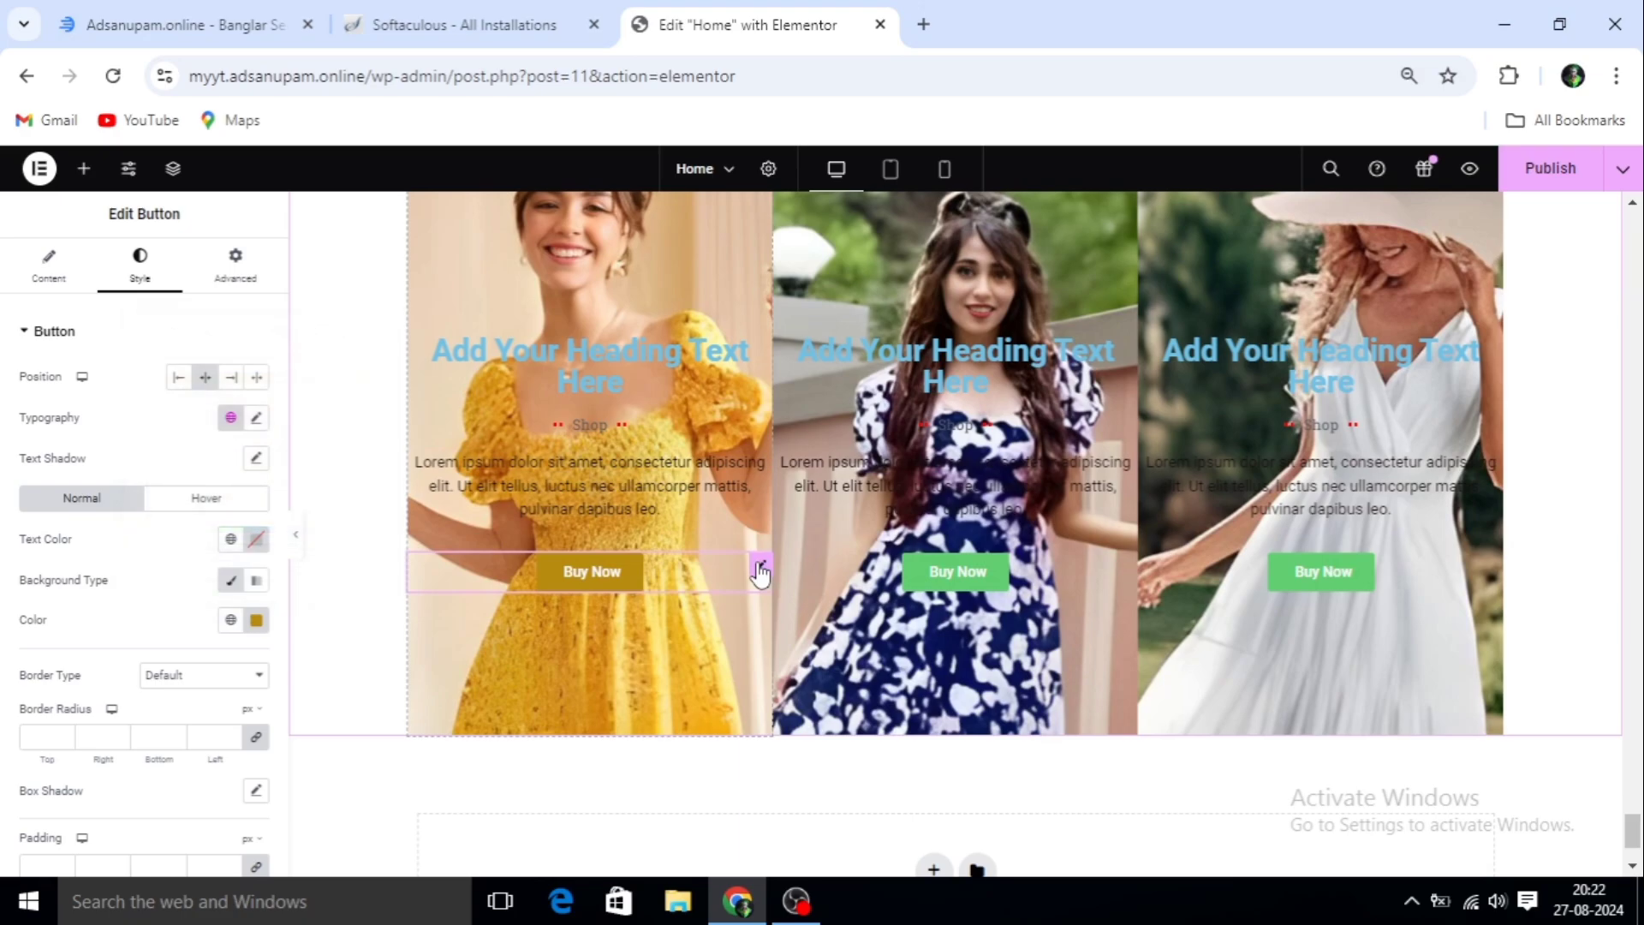
right_click(760, 573)
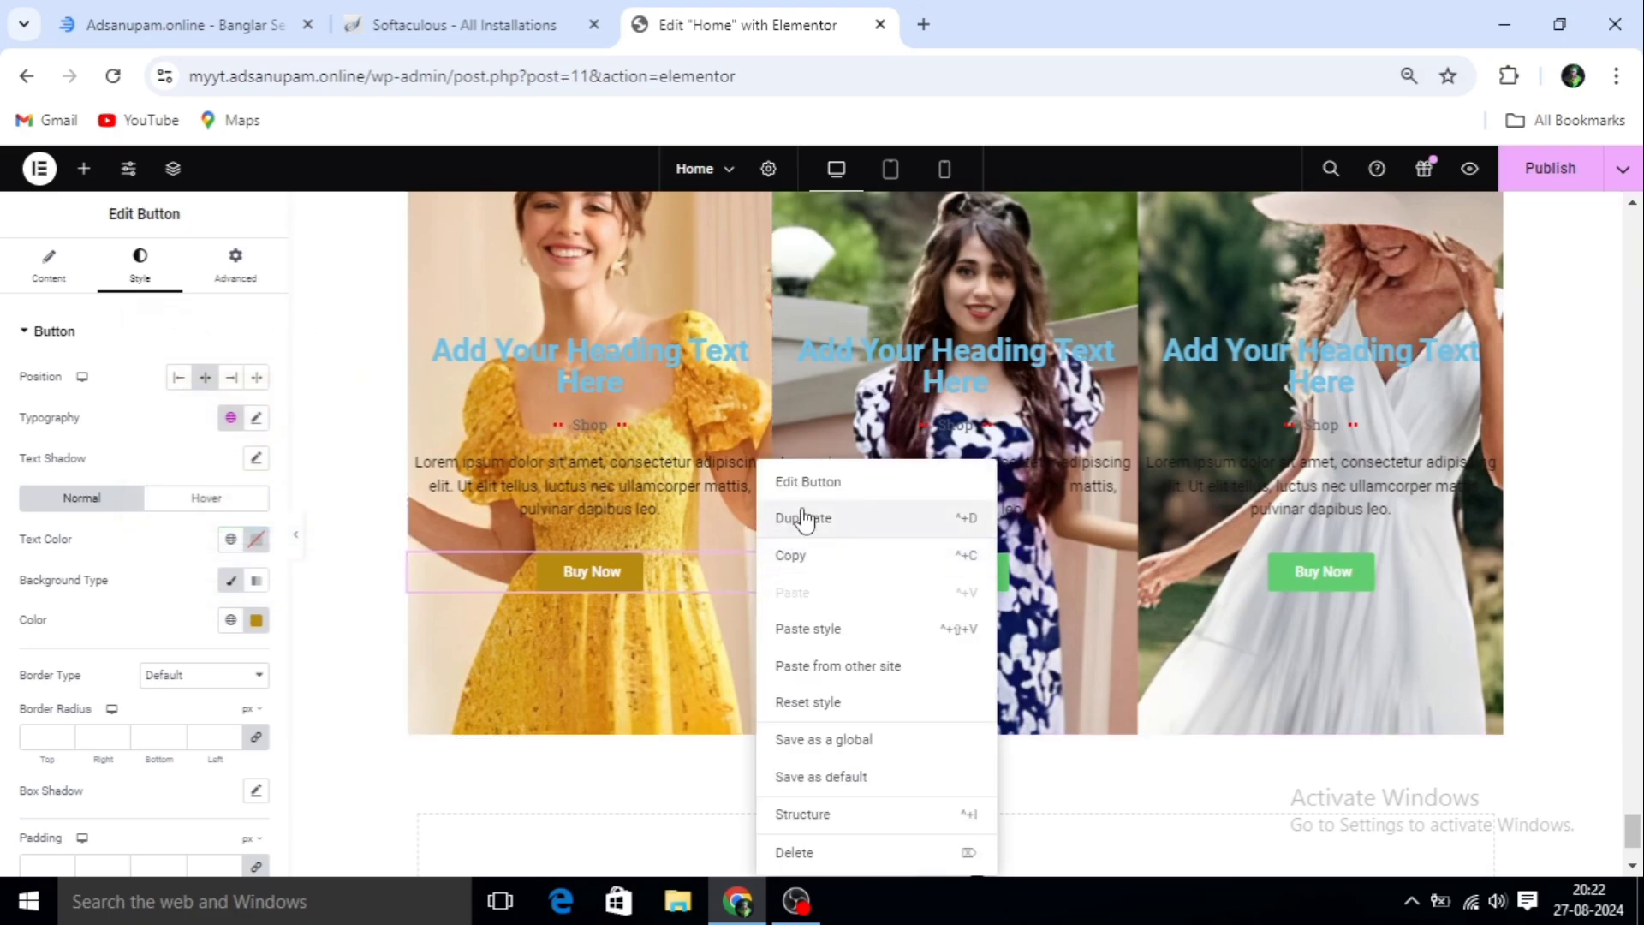
click(811, 571)
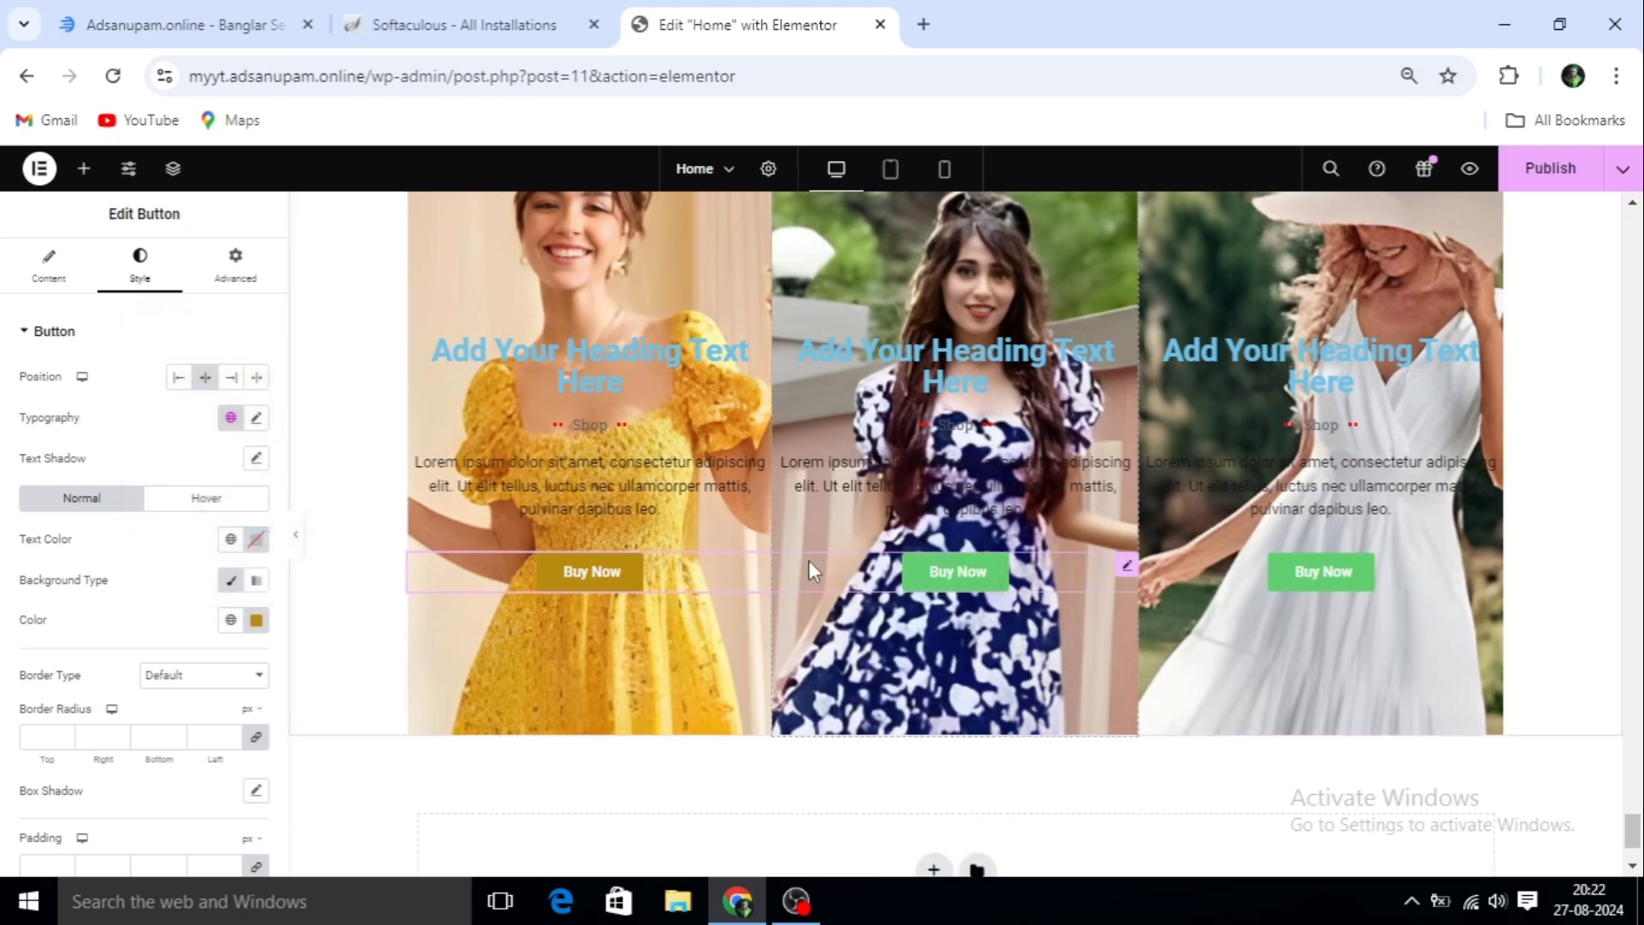
click(1124, 577)
right_click(1125, 574)
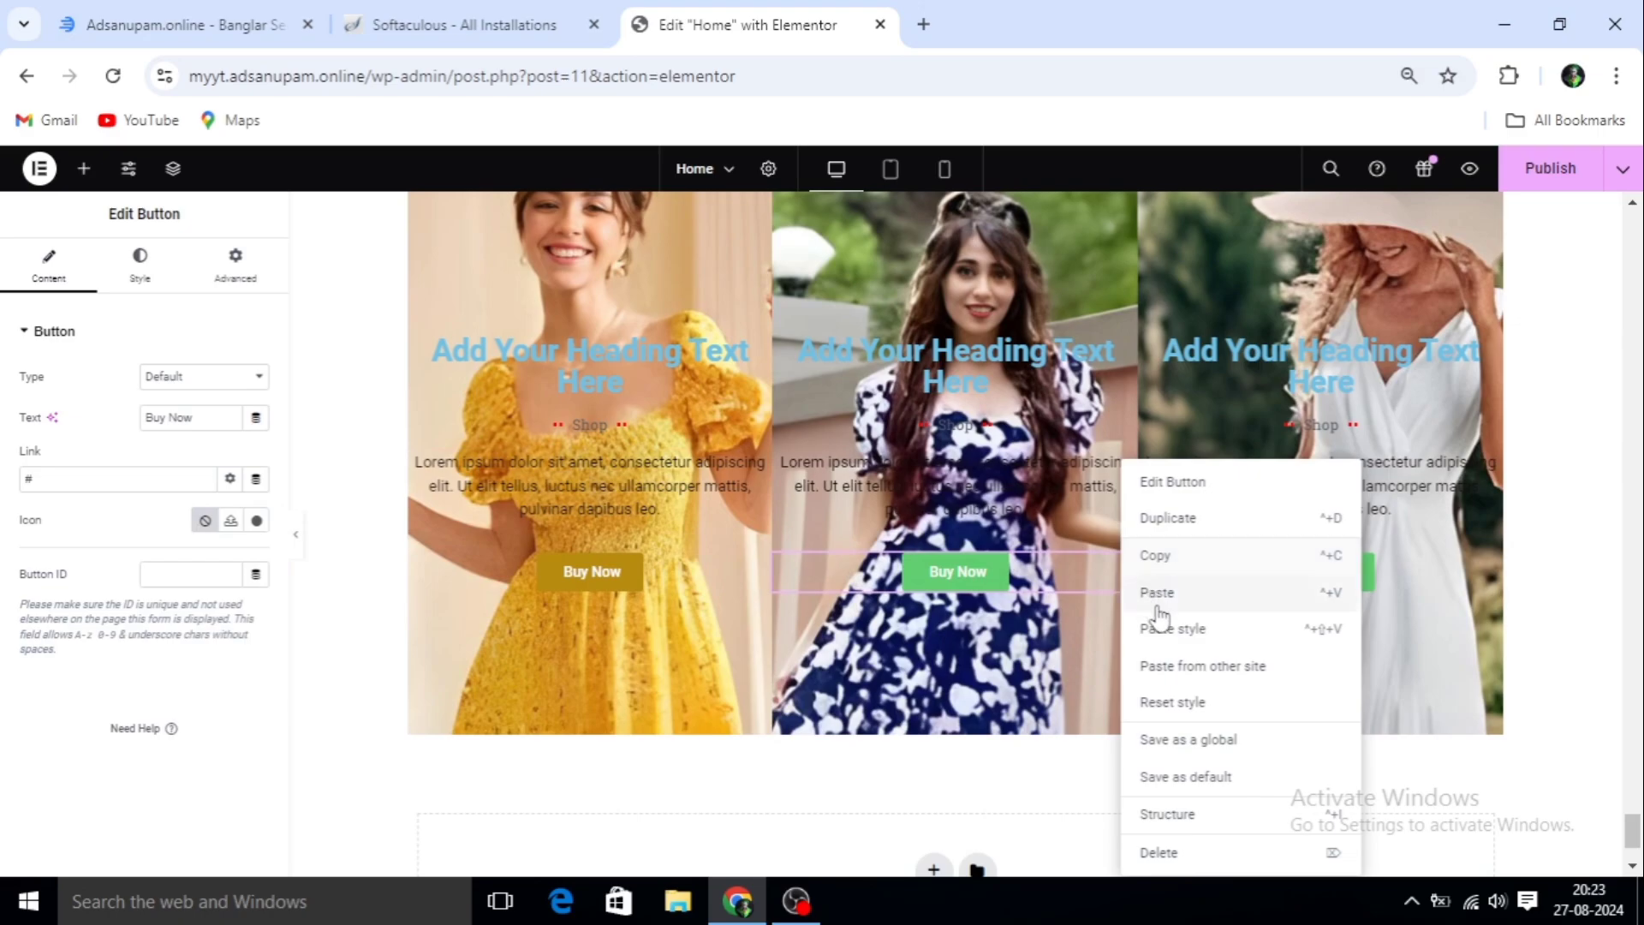
click(1174, 633)
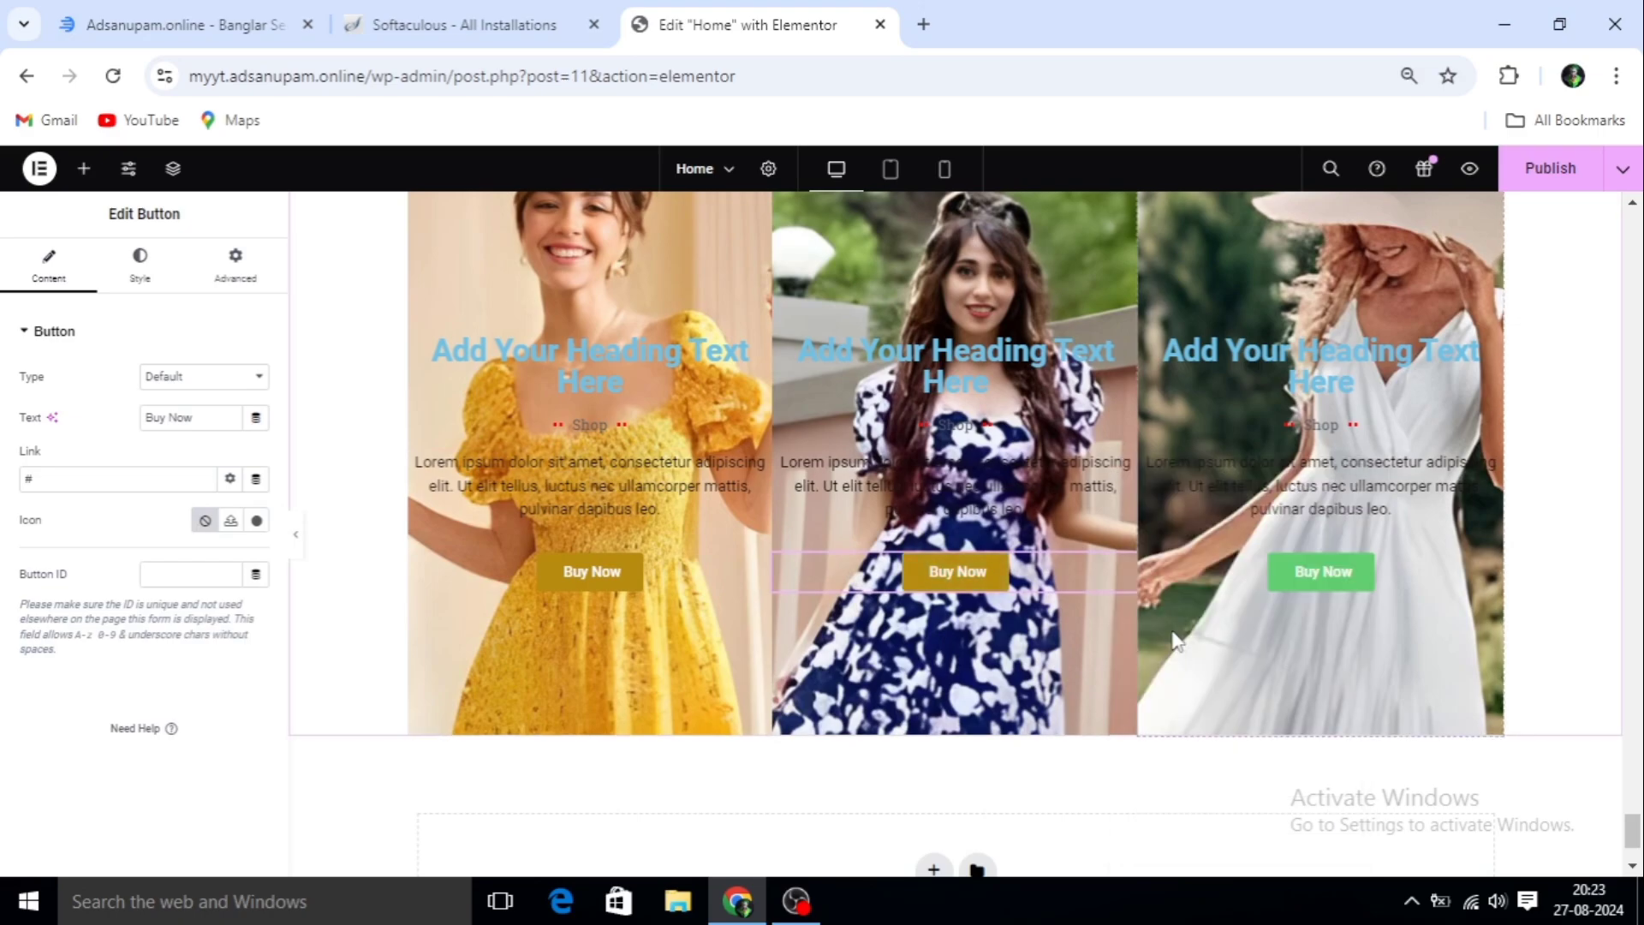
right_click(1492, 574)
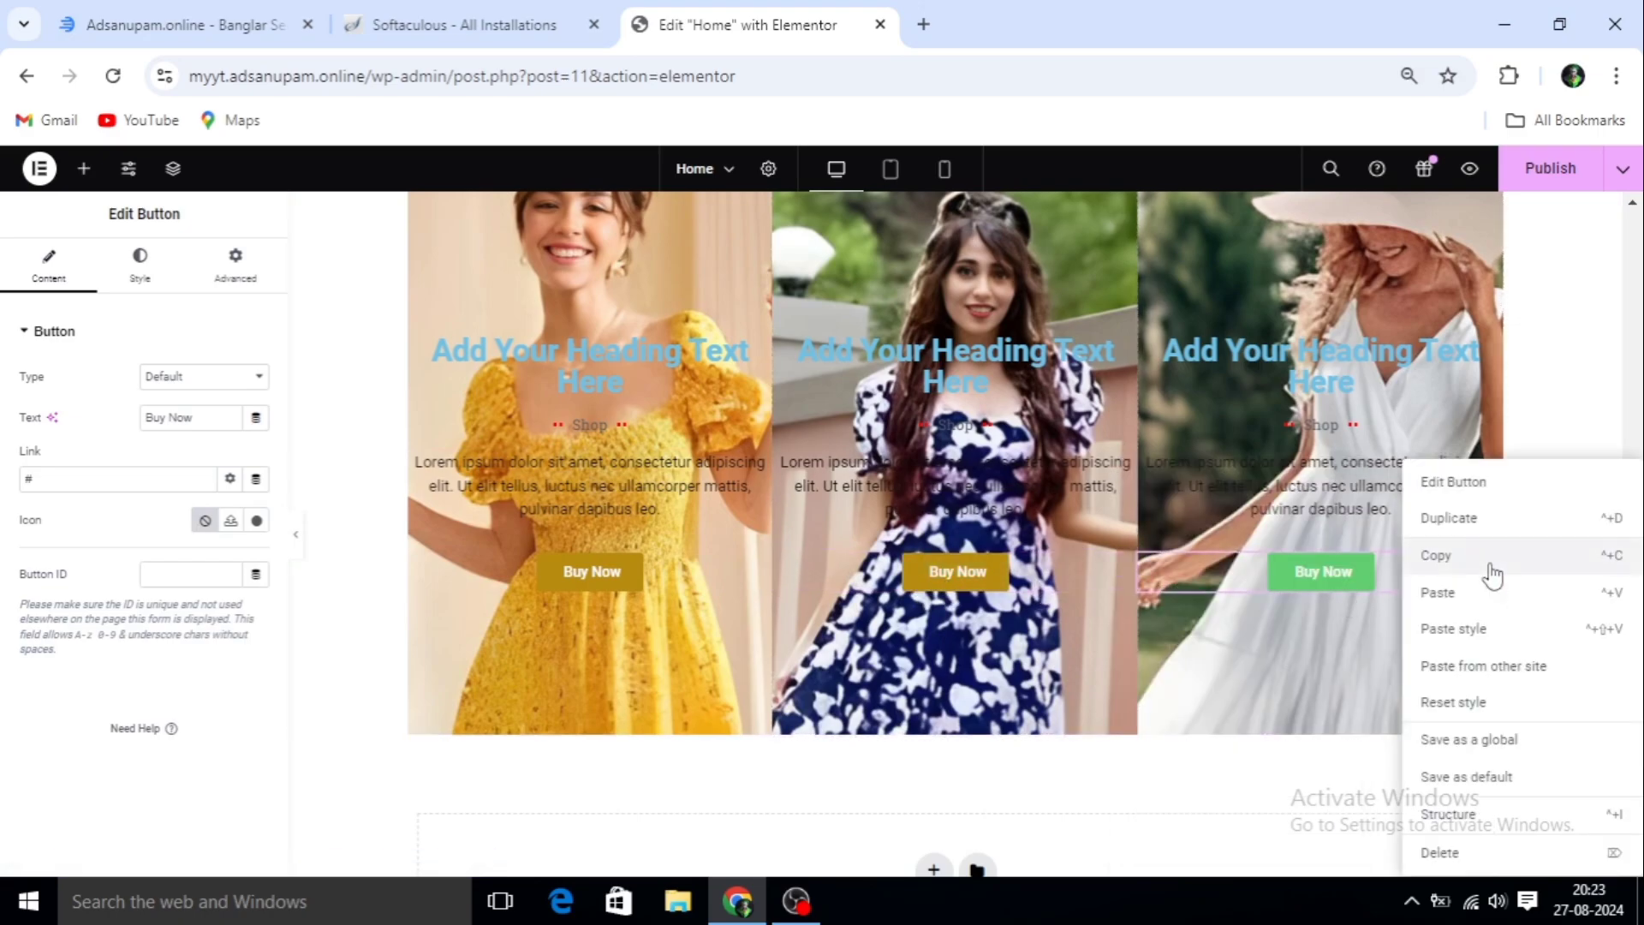
click(1448, 641)
Replace the green Buy Now button in the two-column section's yellow-dress column with a pasted copy of the dark gold button
scroll(899, 575, up, 5)
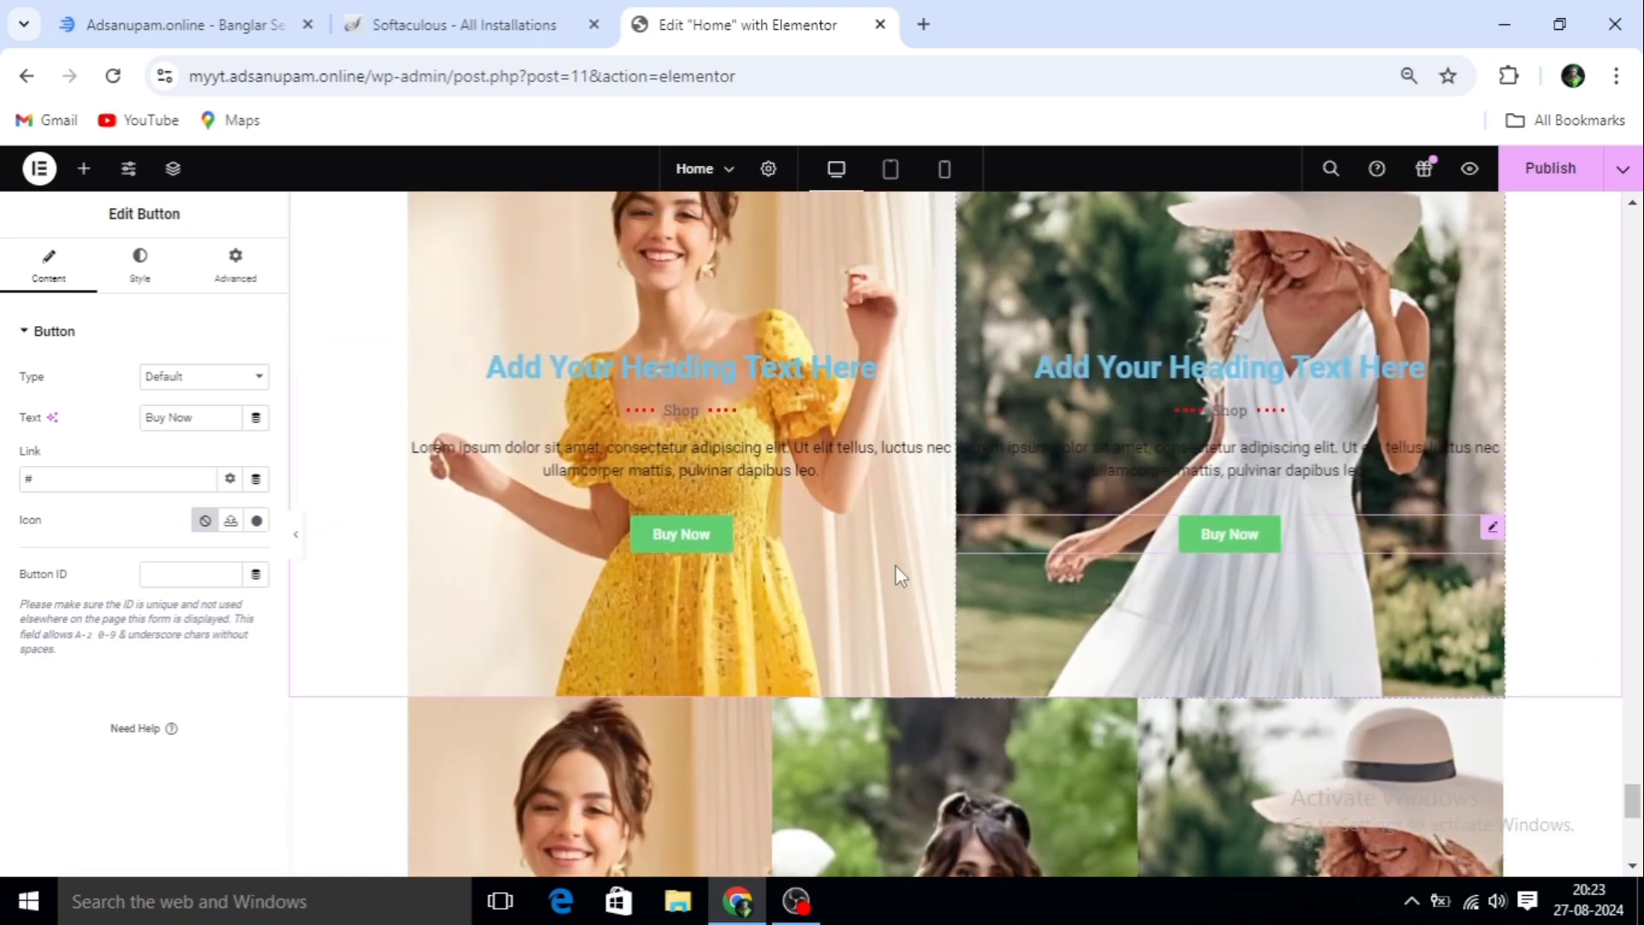
right_click(946, 529)
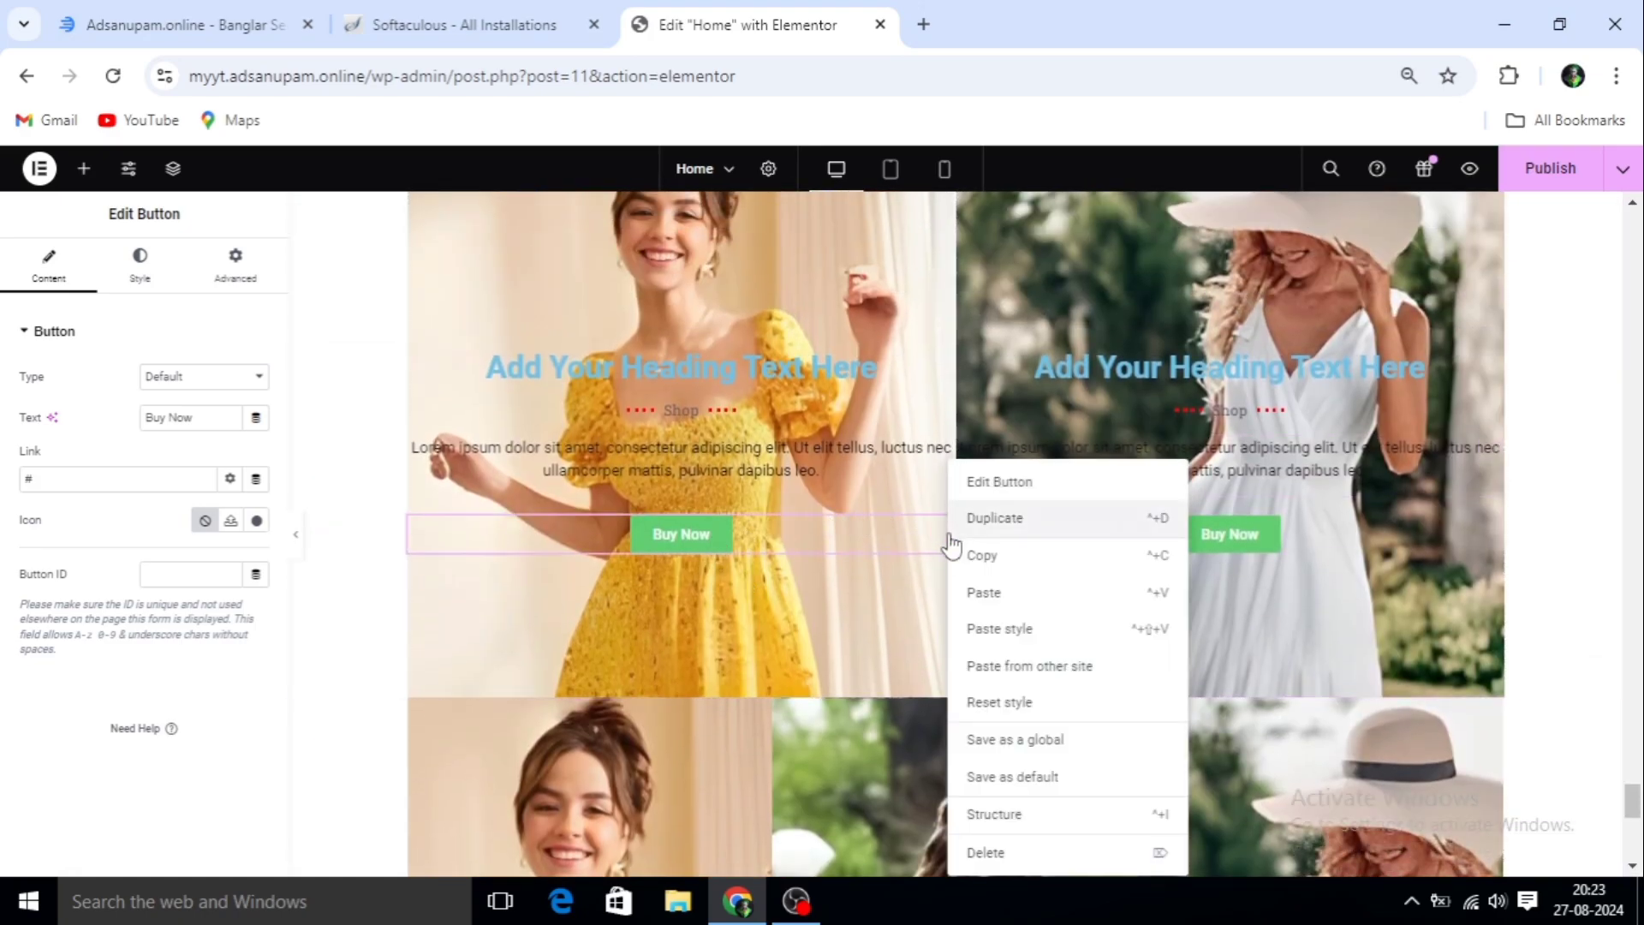
click(989, 598)
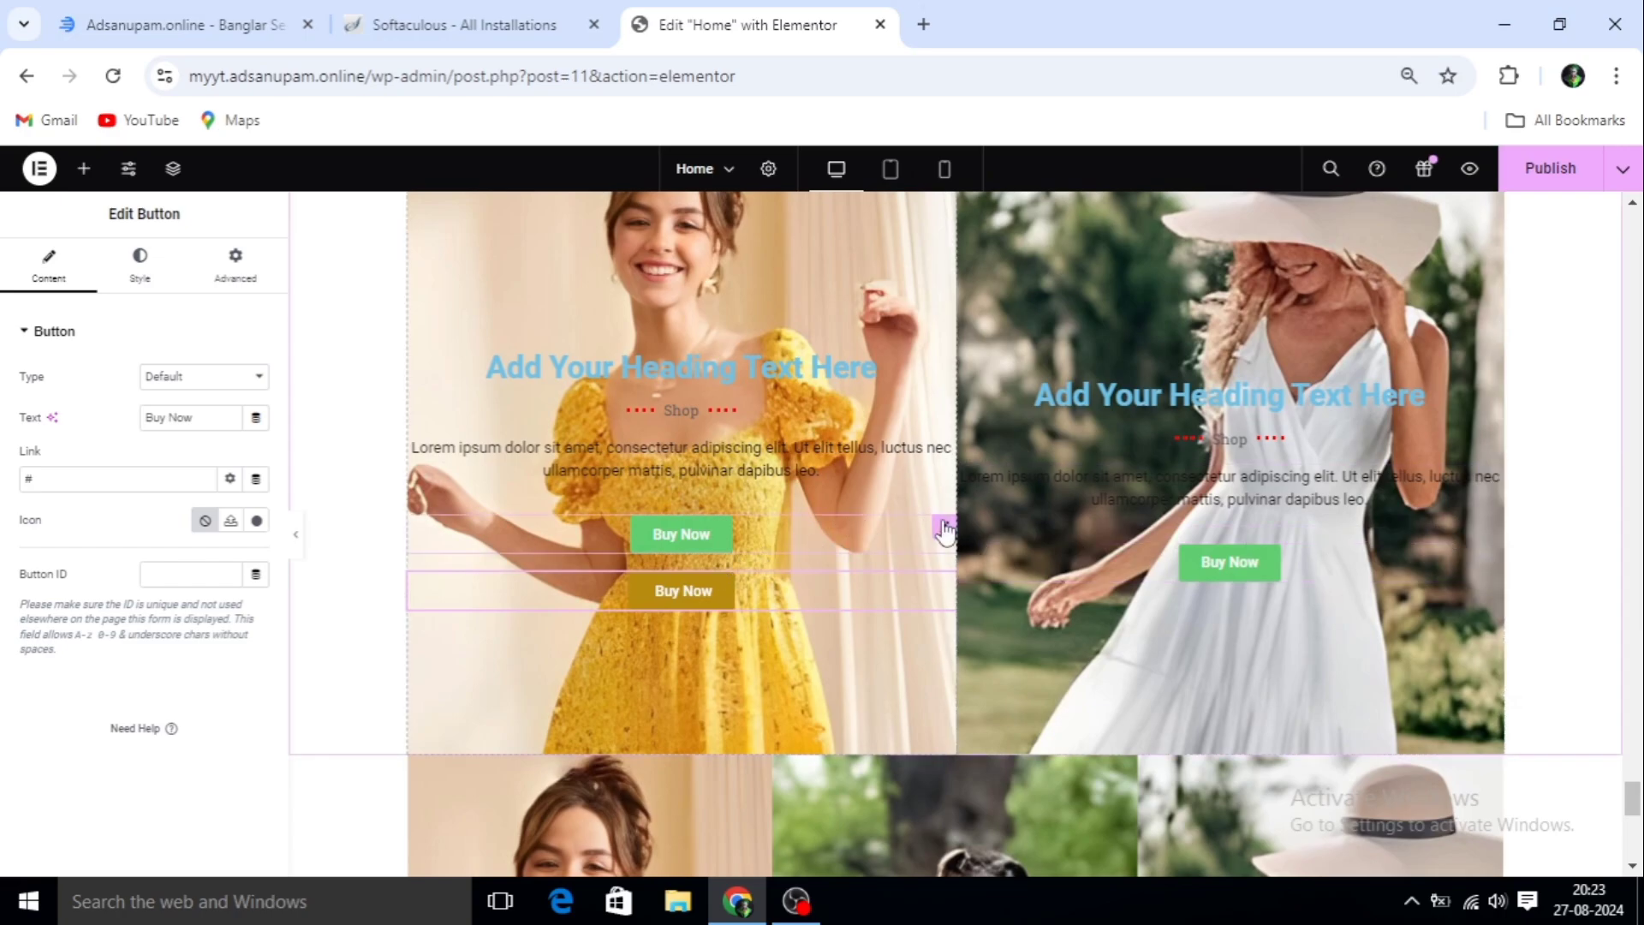
right_click(940, 525)
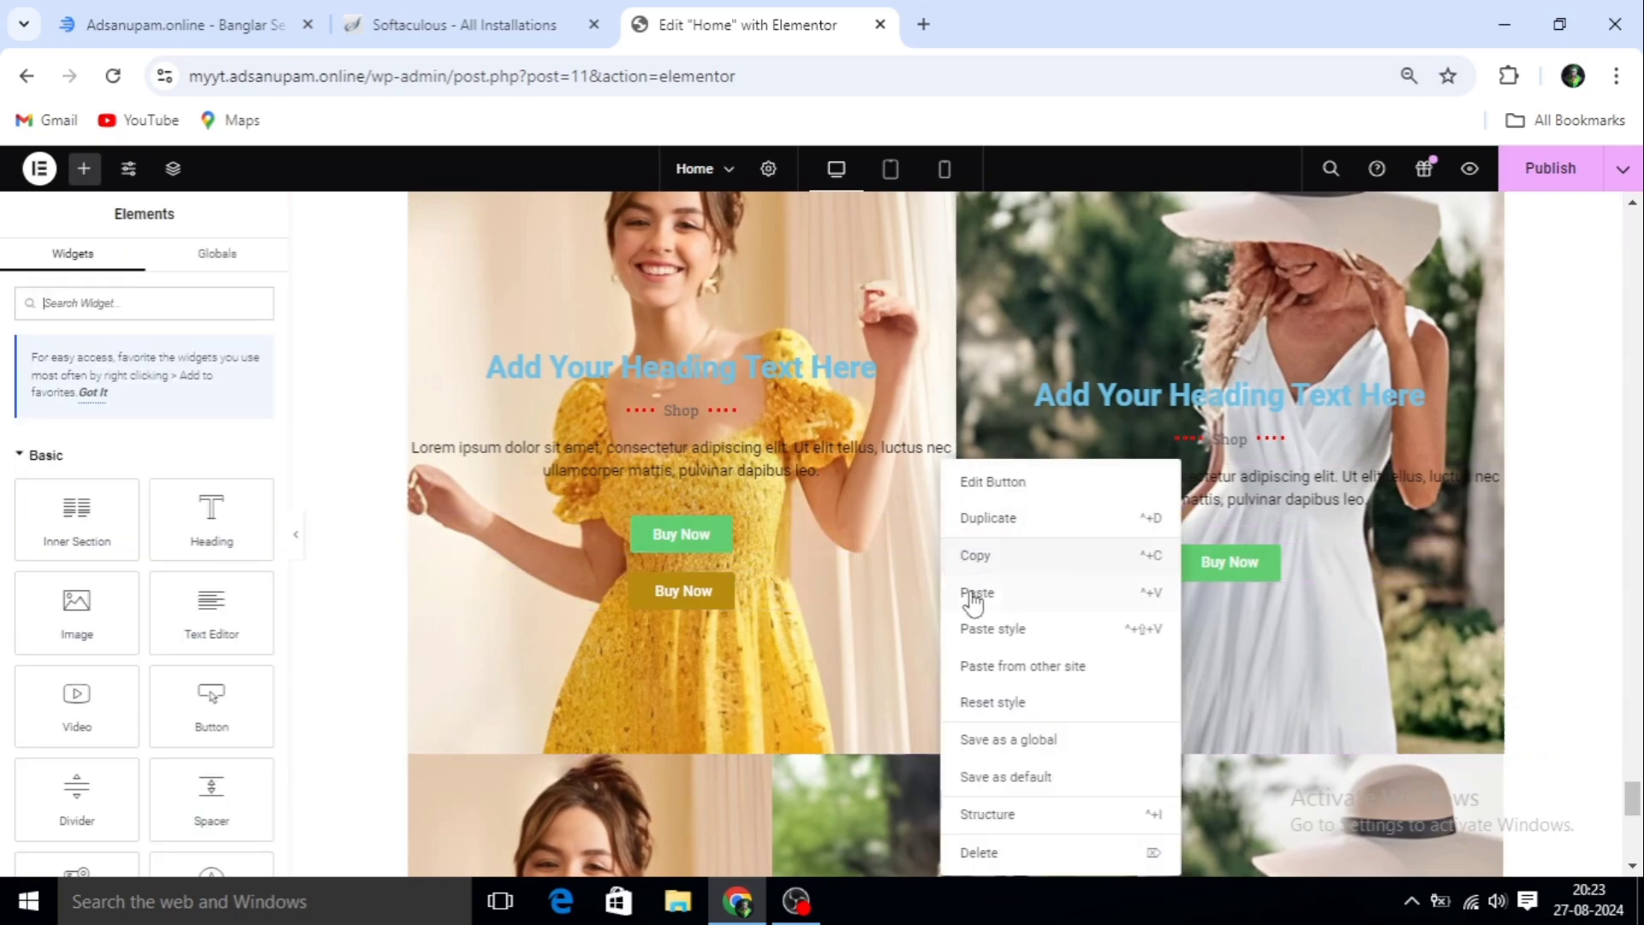
click(981, 852)
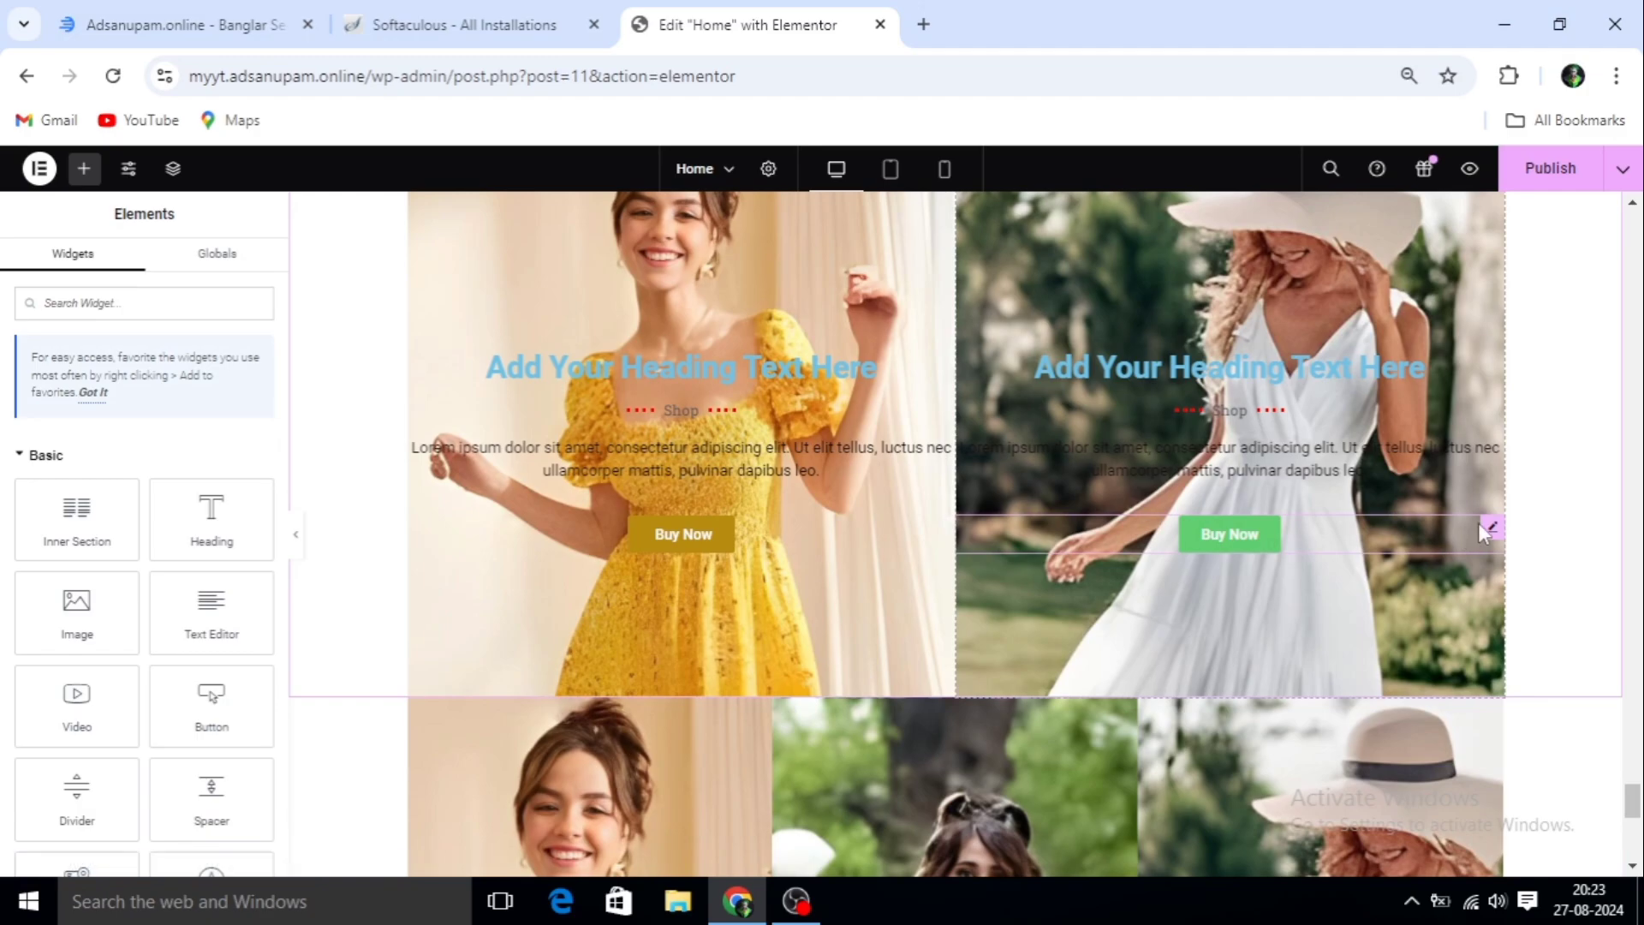
Paste the dark gold Buy Now button into the two-column section's white-dress column and delete the green one there
right_click(1491, 531)
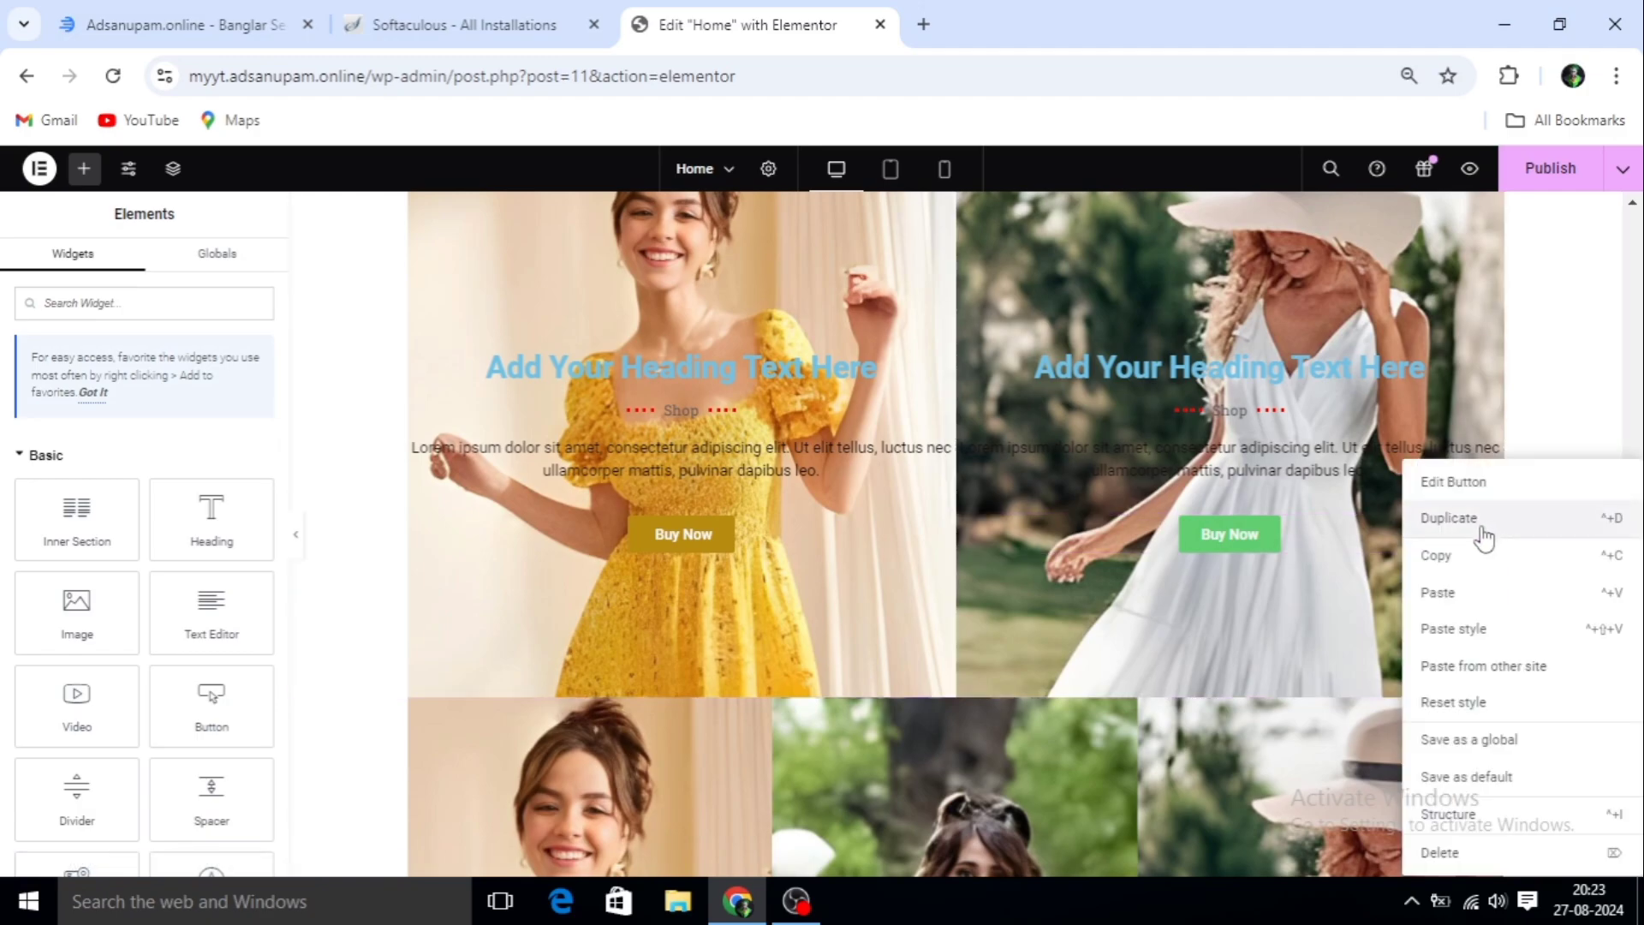
click(1449, 599)
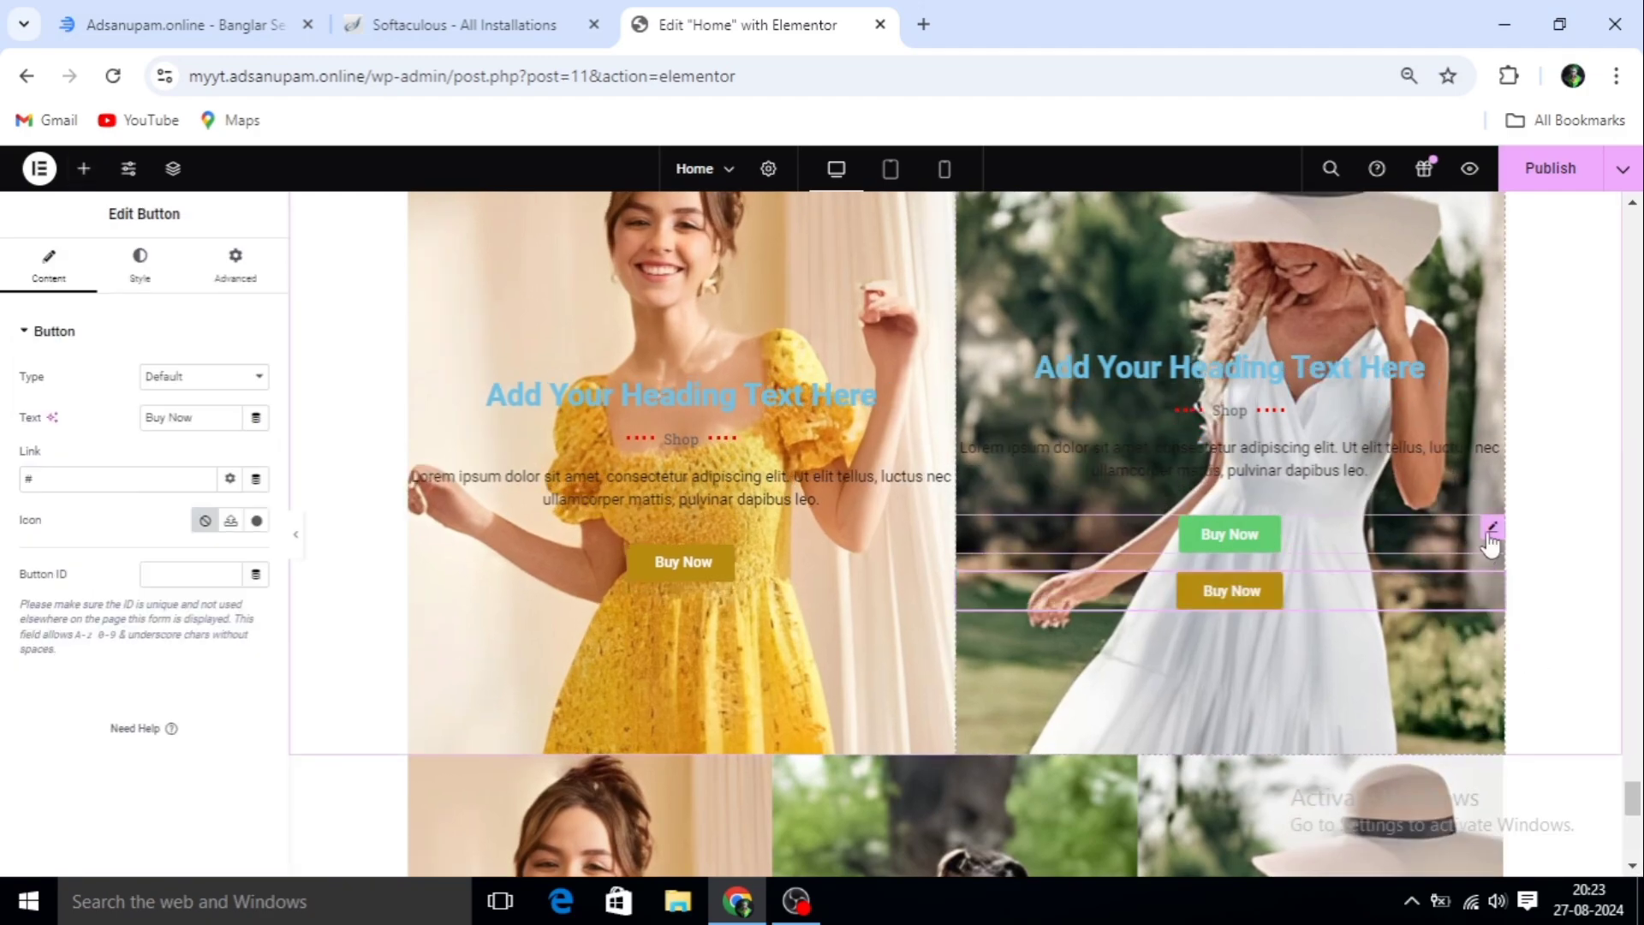
right_click(1483, 542)
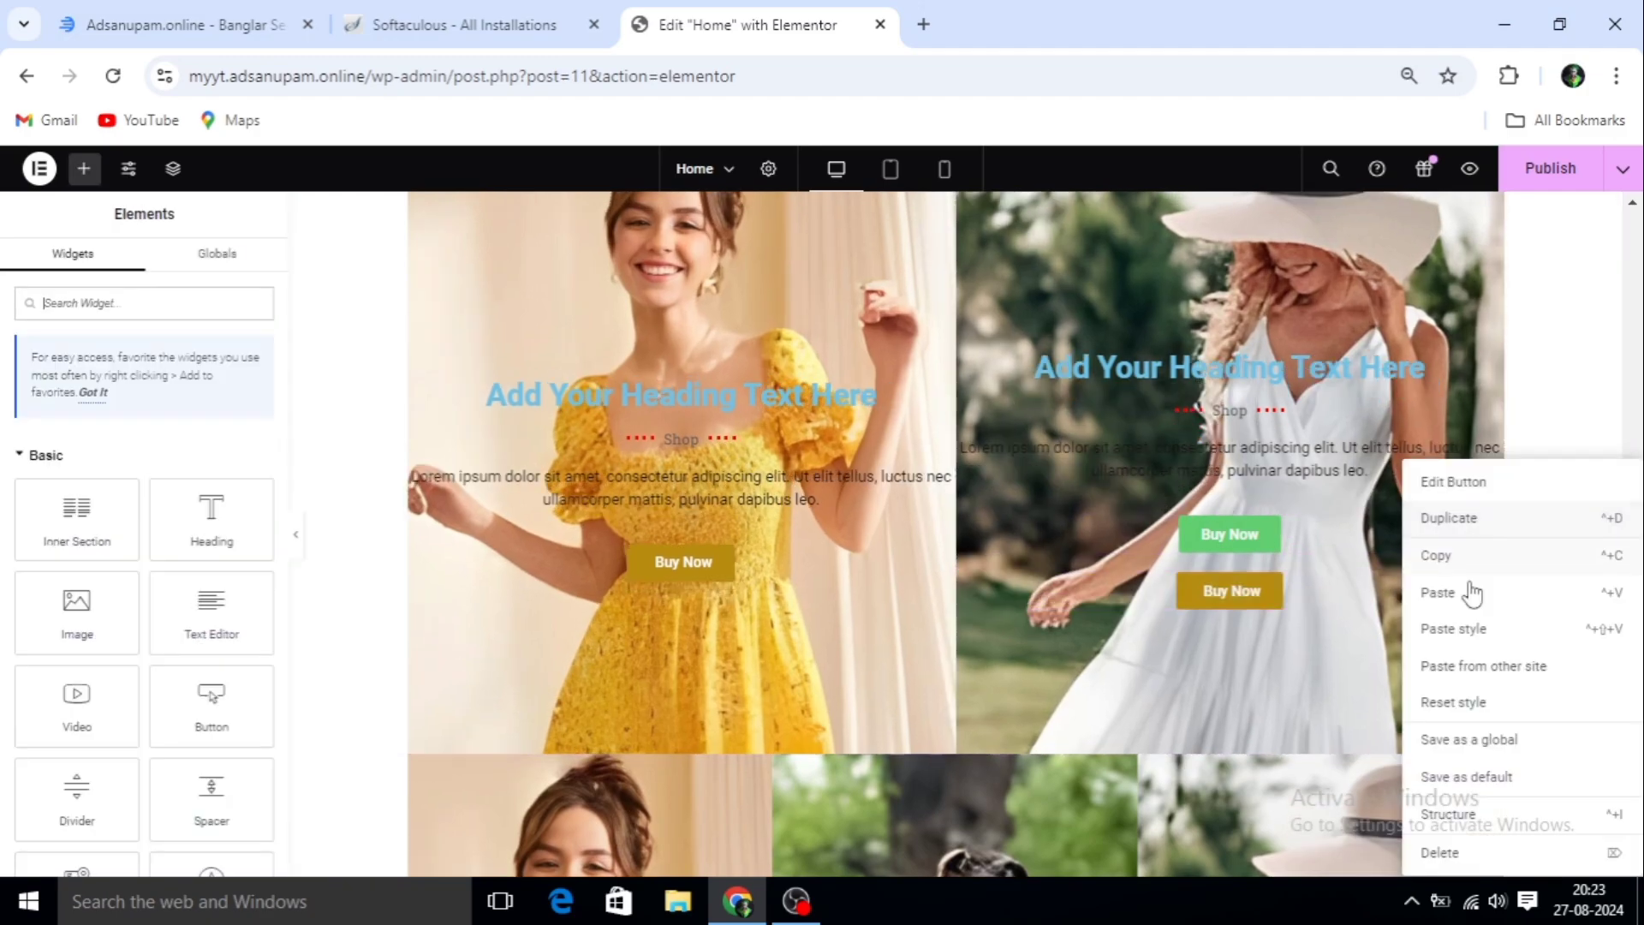
click(1456, 855)
Review the two- and three-column fashion sections under the step 6 heading with their restyled Buy Now buttons
scroll(1158, 540, down, 4)
scroll(1156, 537, down, 2)
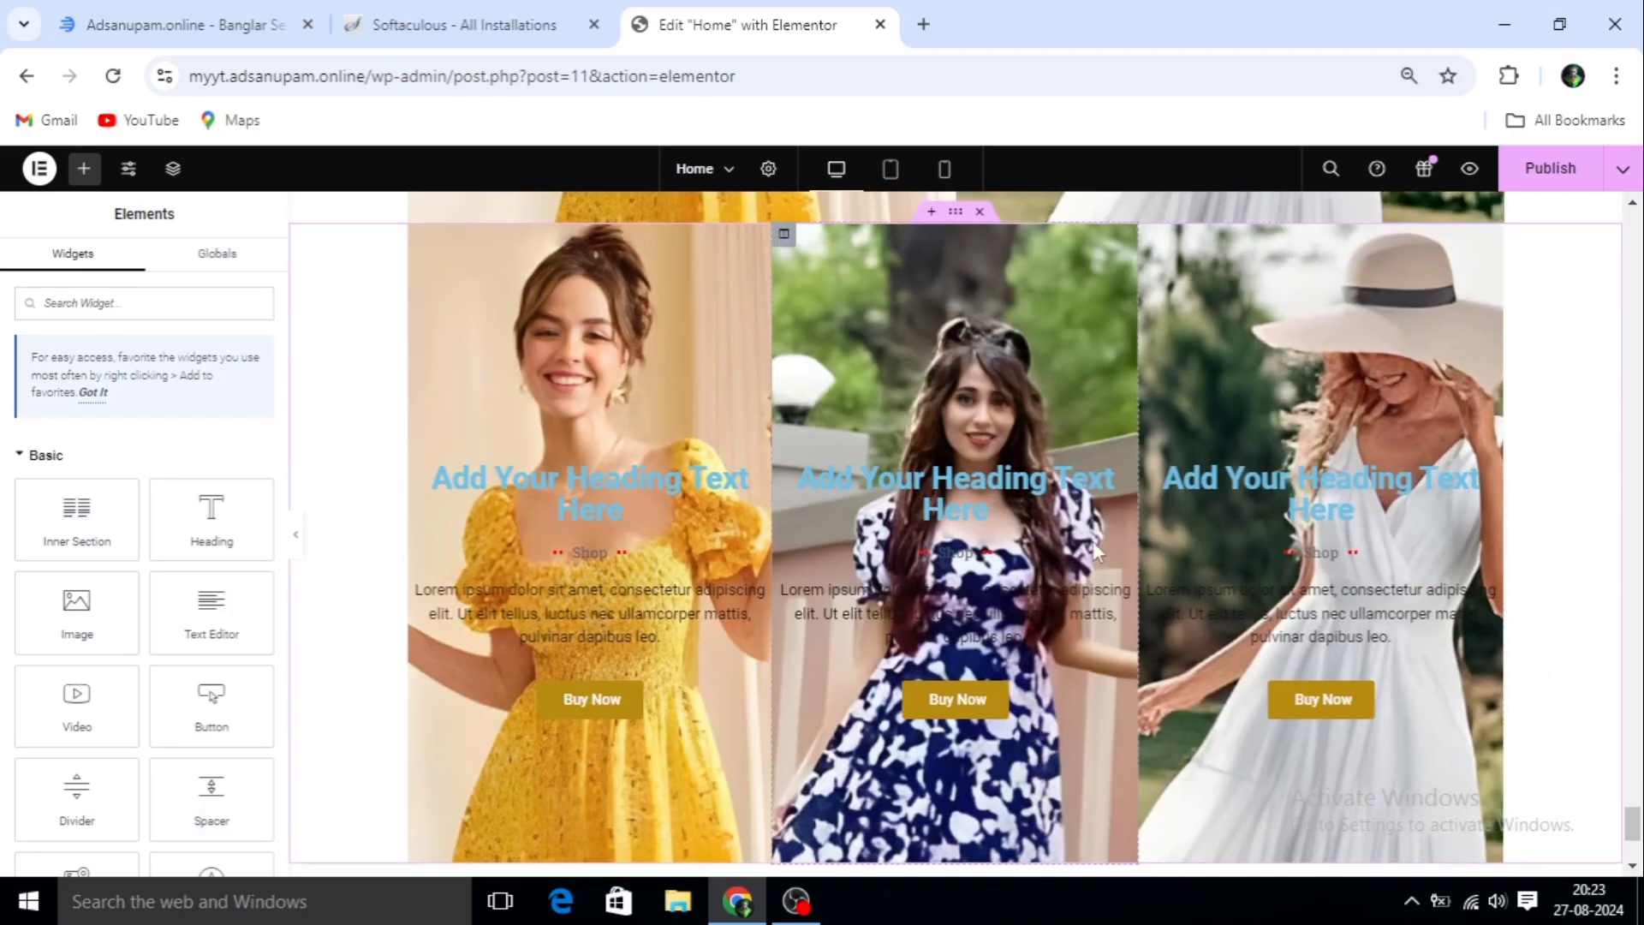
scroll(1079, 546, up, 2)
scroll(1066, 545, down, 4)
scroll(1061, 545, up, 9)
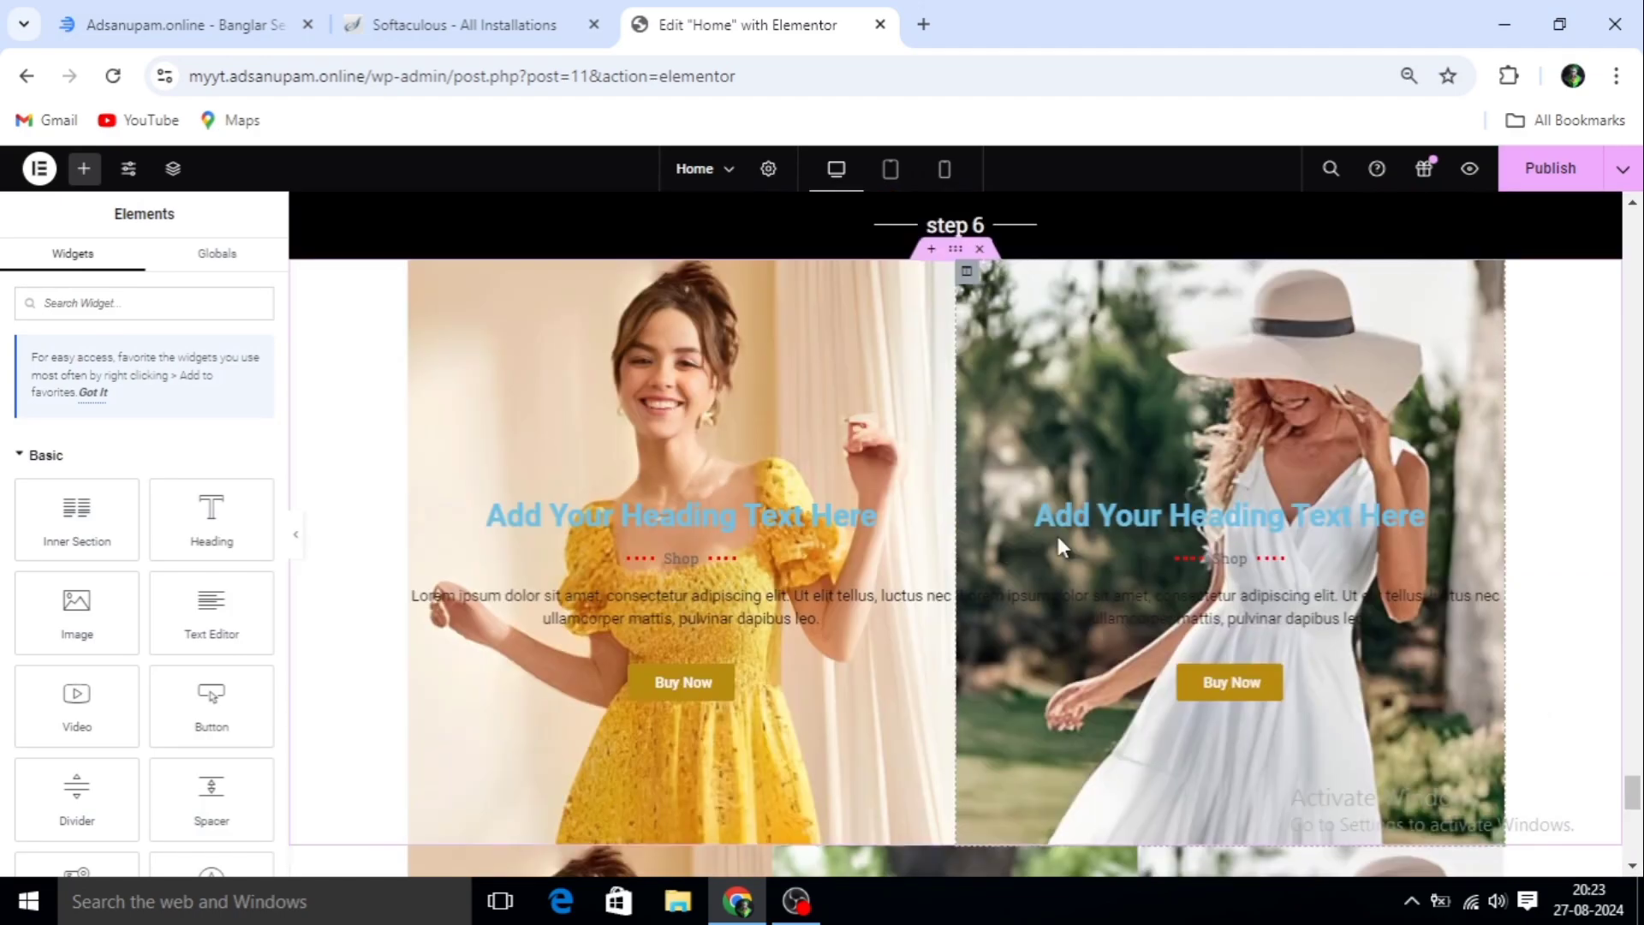
scroll(1056, 532, up, 4)
scroll(1049, 605, down, 5)
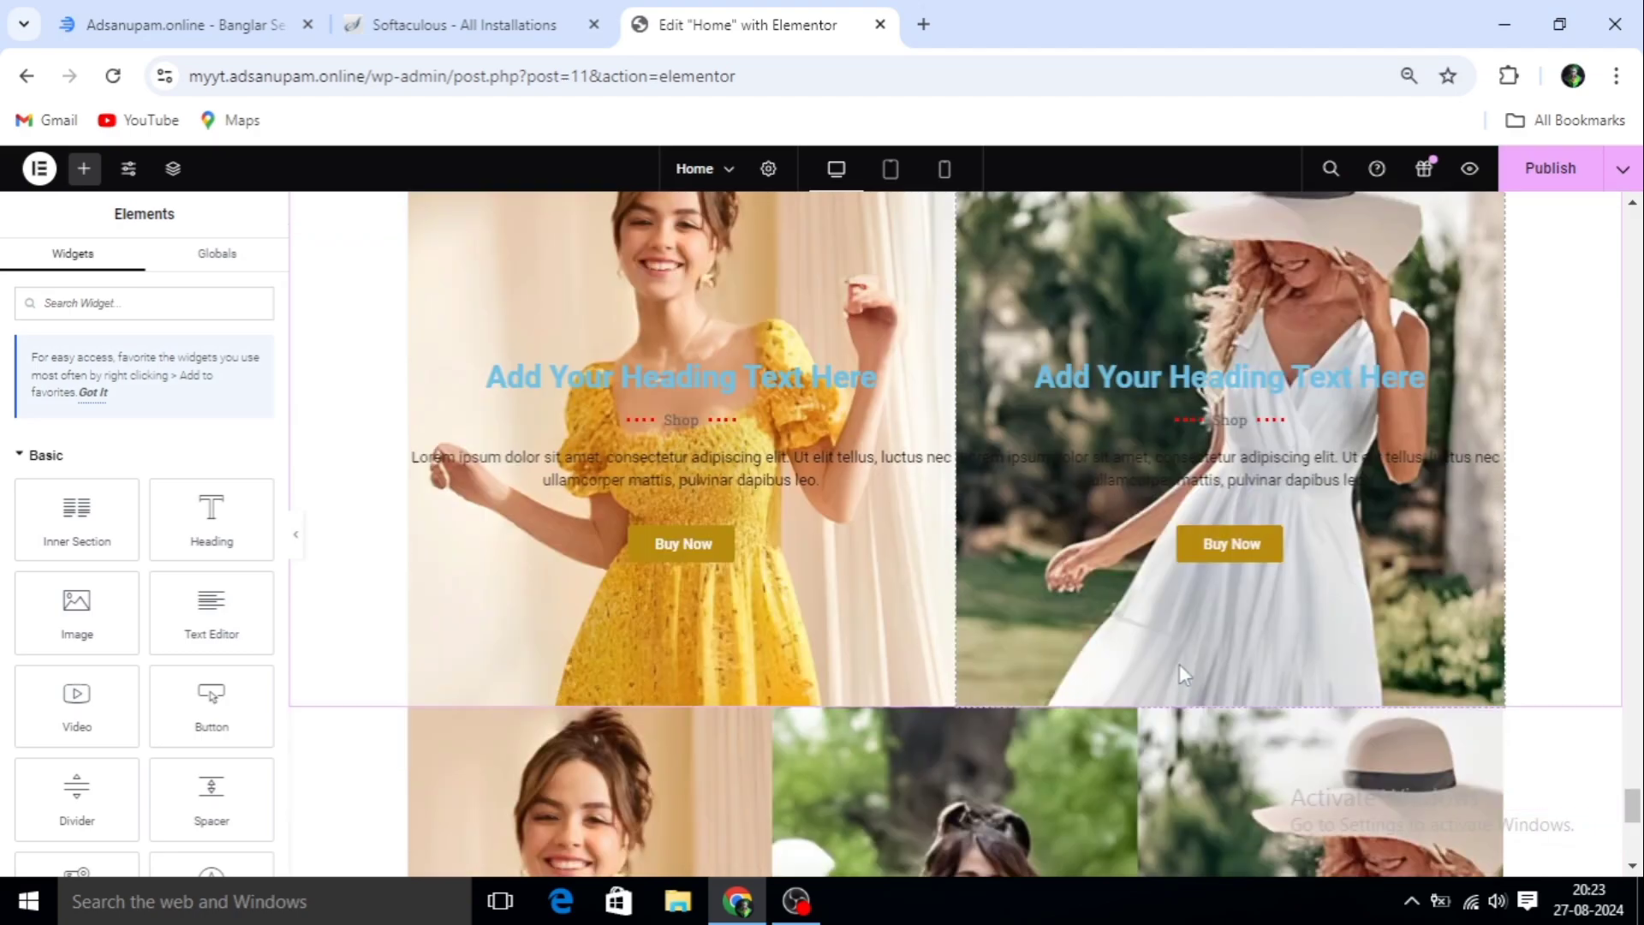
scroll(1180, 665, up, 8)
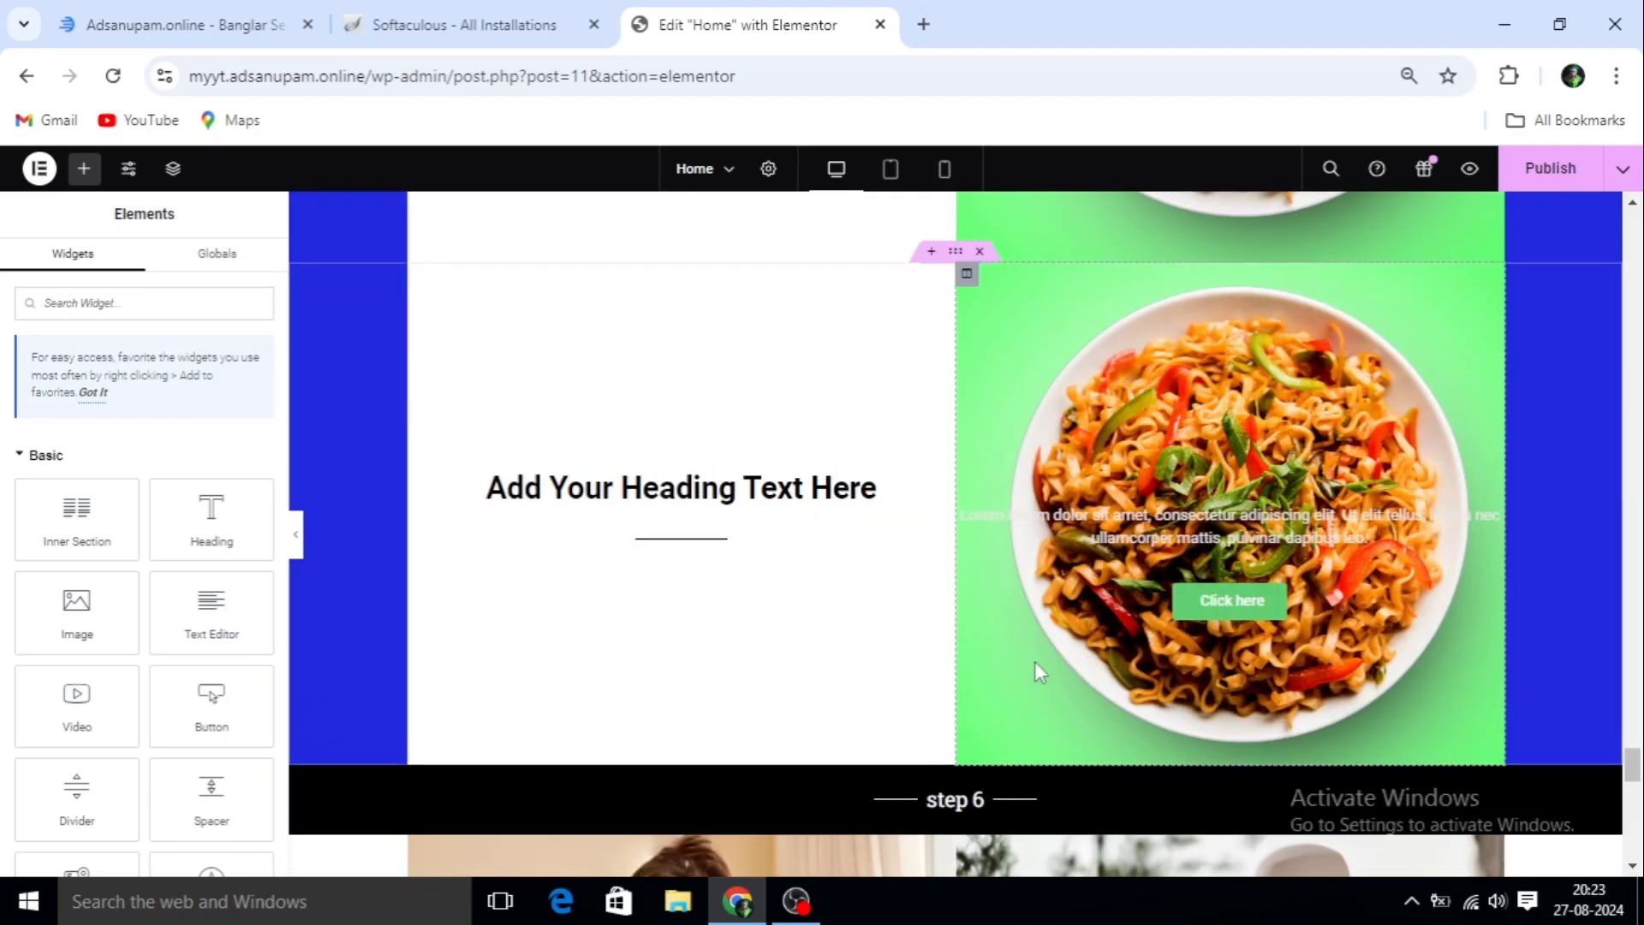
scroll(1035, 664, down, 5)
Review the earlier page sections from the step 5 food layouts back up to step 2
scroll(1036, 671, up, 9)
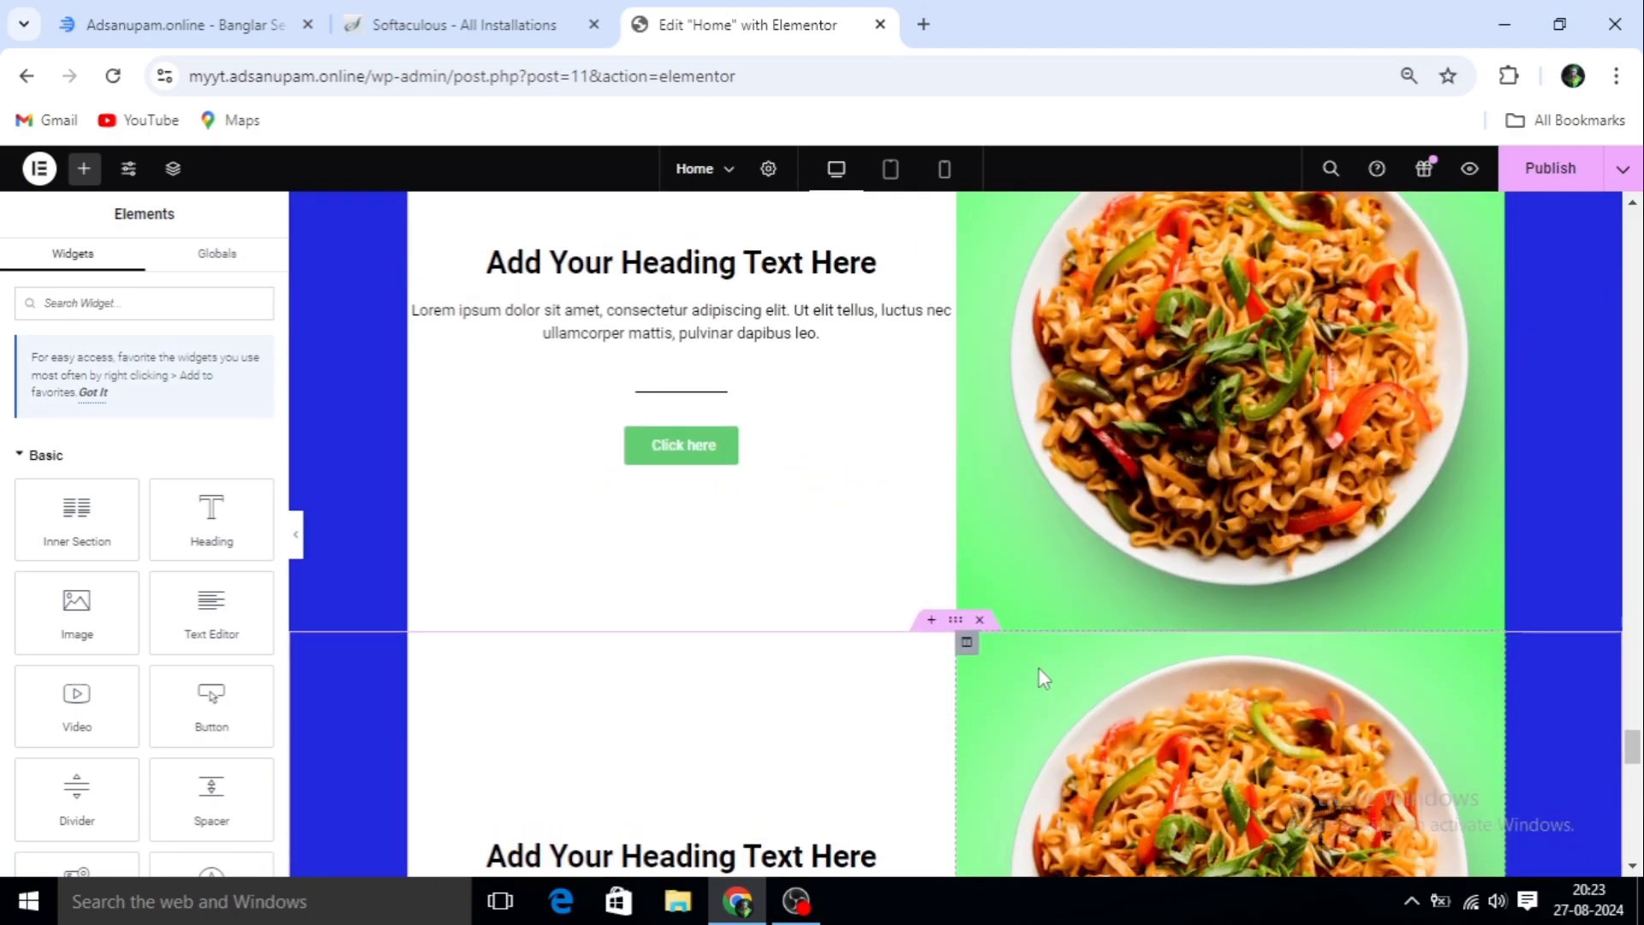
scroll(1040, 677, up, 15)
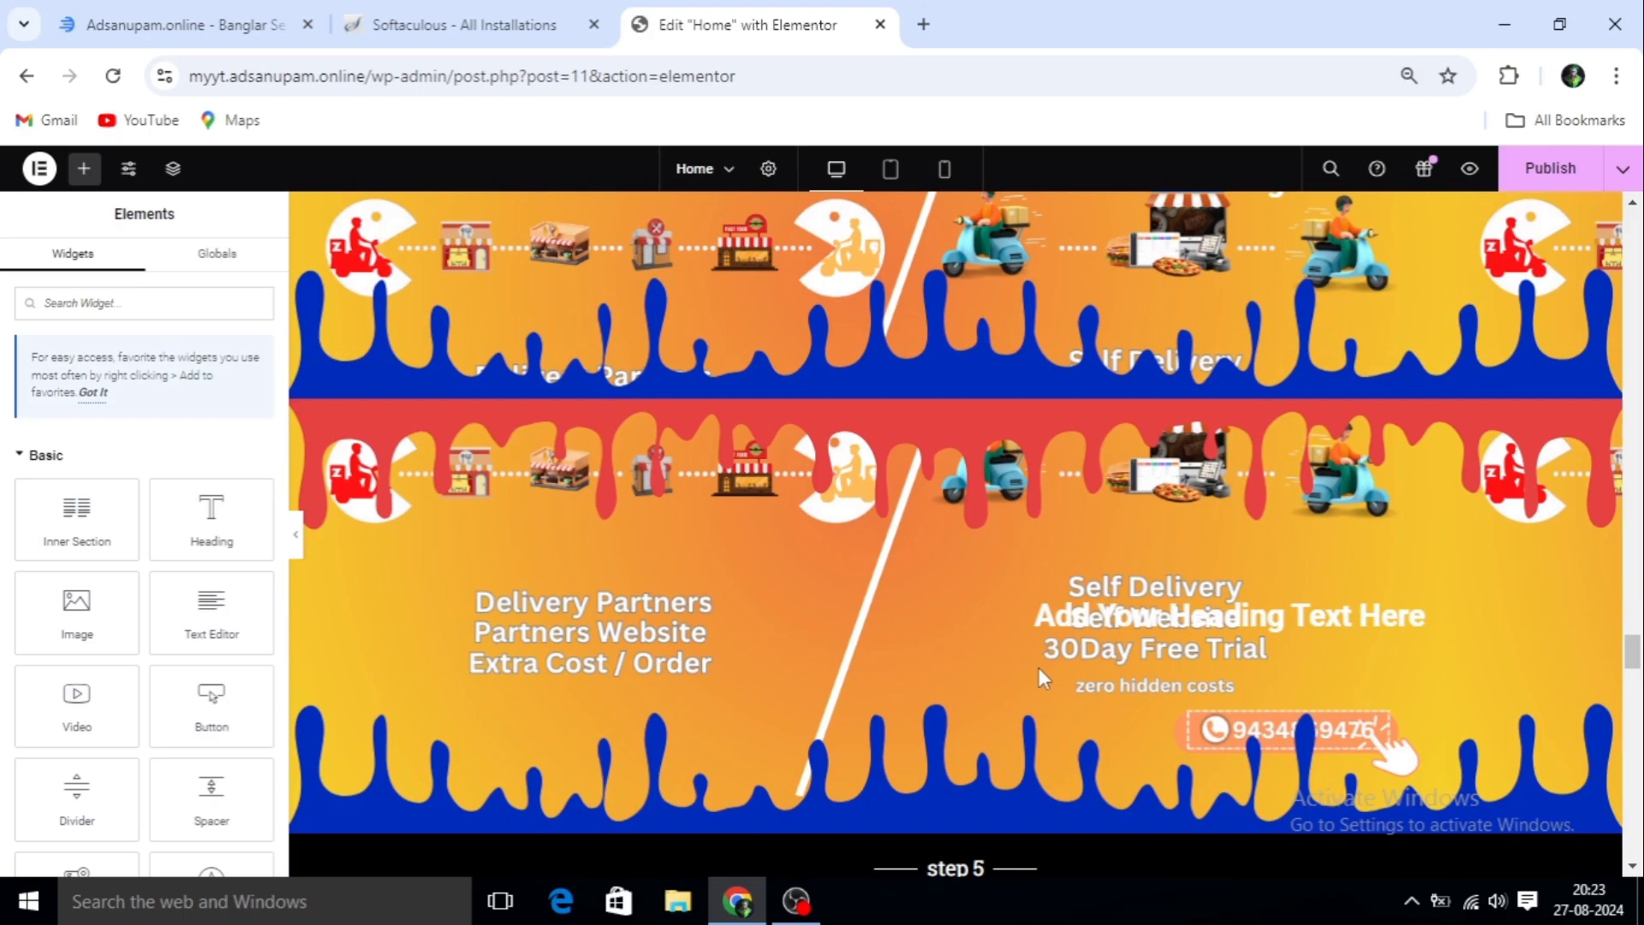
scroll(1039, 666, up, 10)
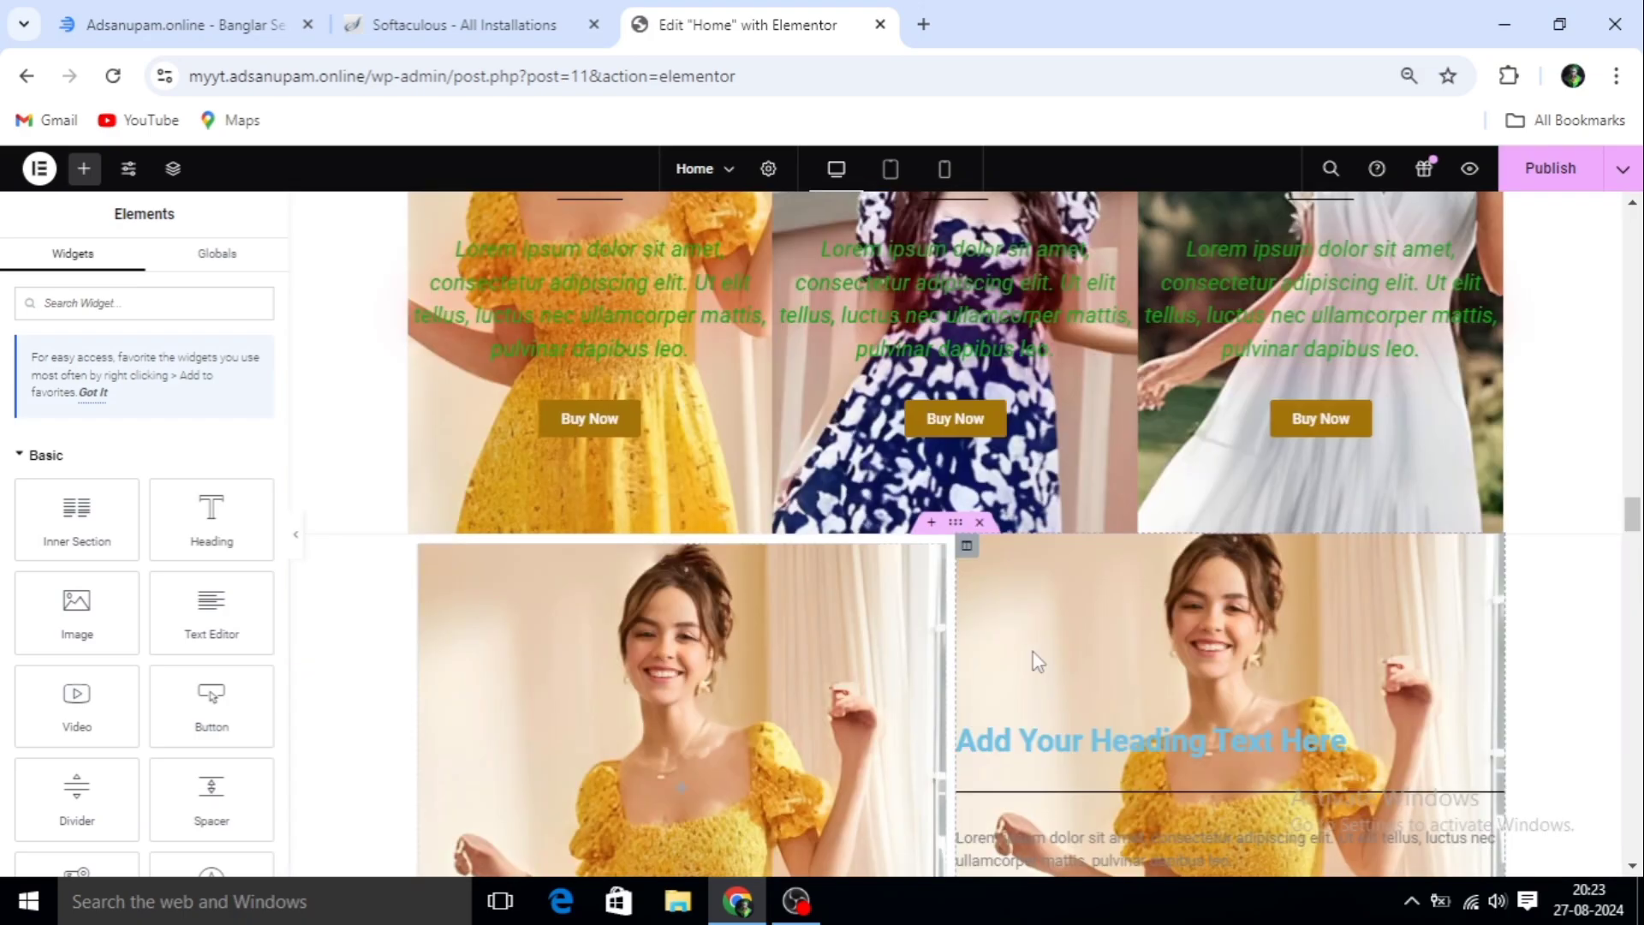
scroll(1034, 660, up, 5)
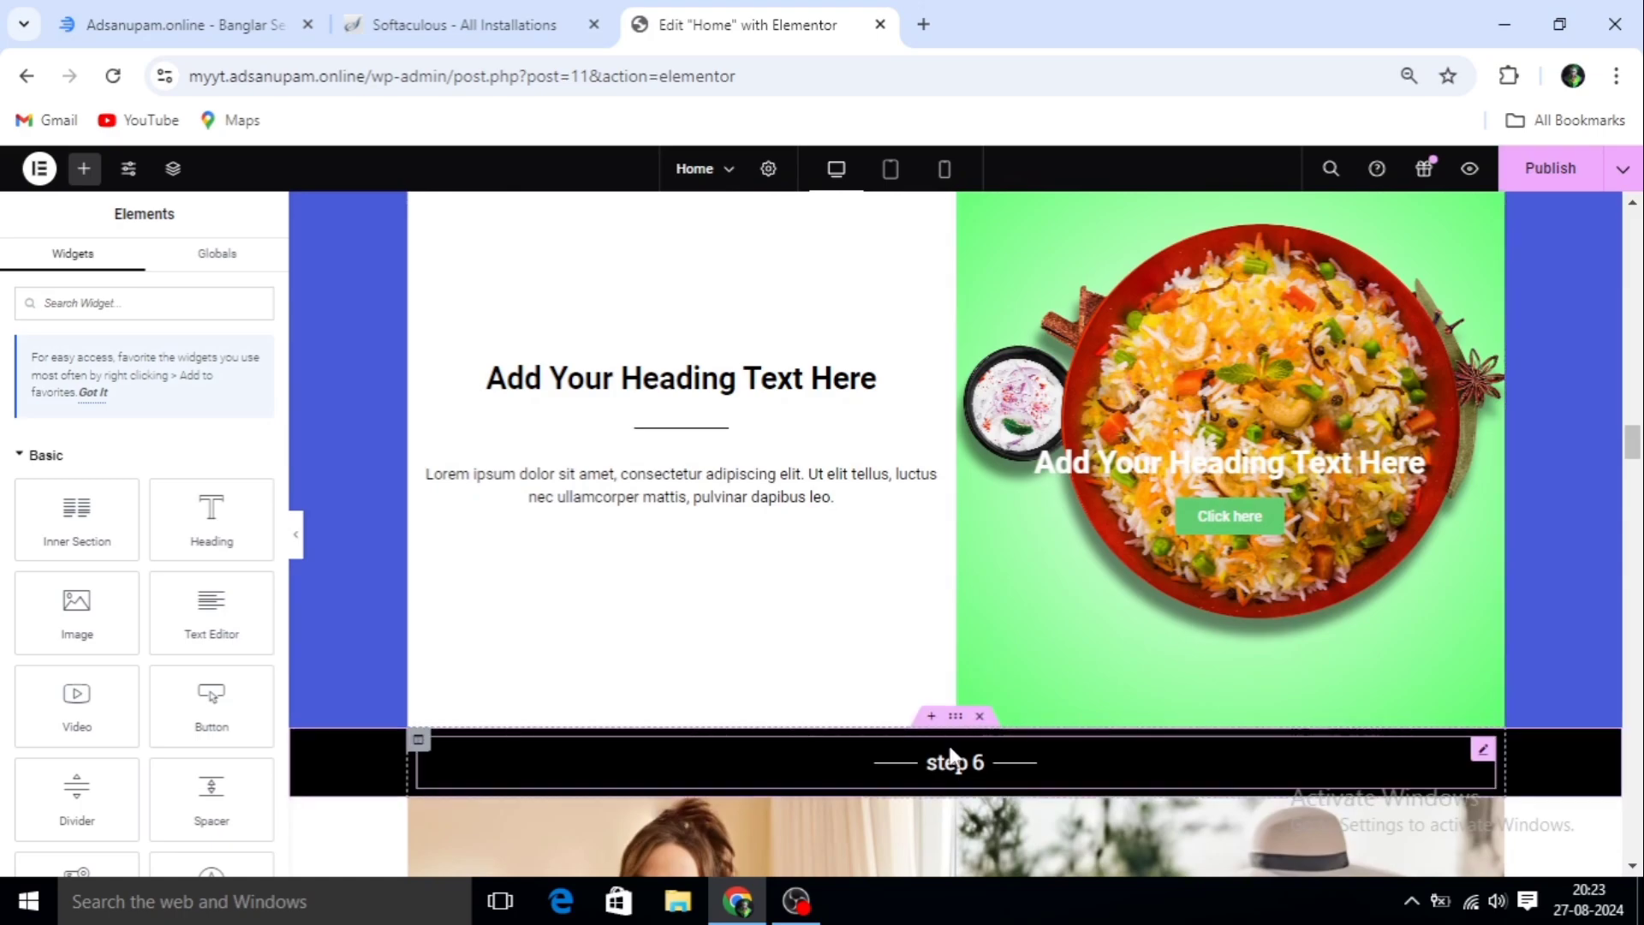
scroll(953, 745, up, 5)
scroll(953, 733, up, 15)
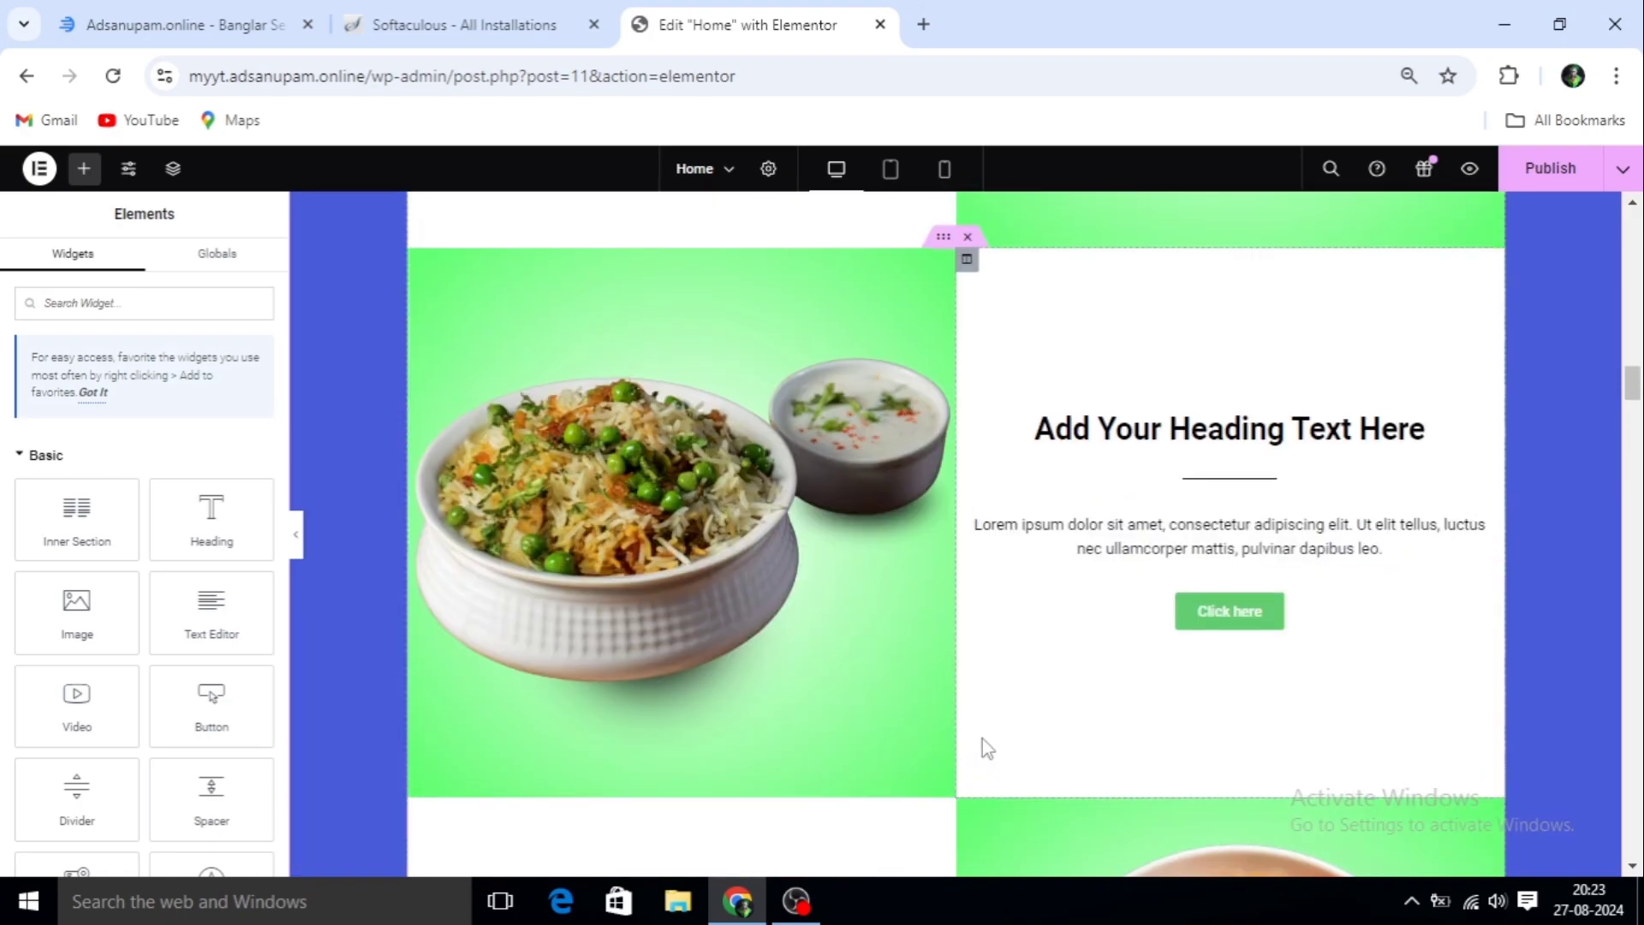
scroll(975, 721, up, 15)
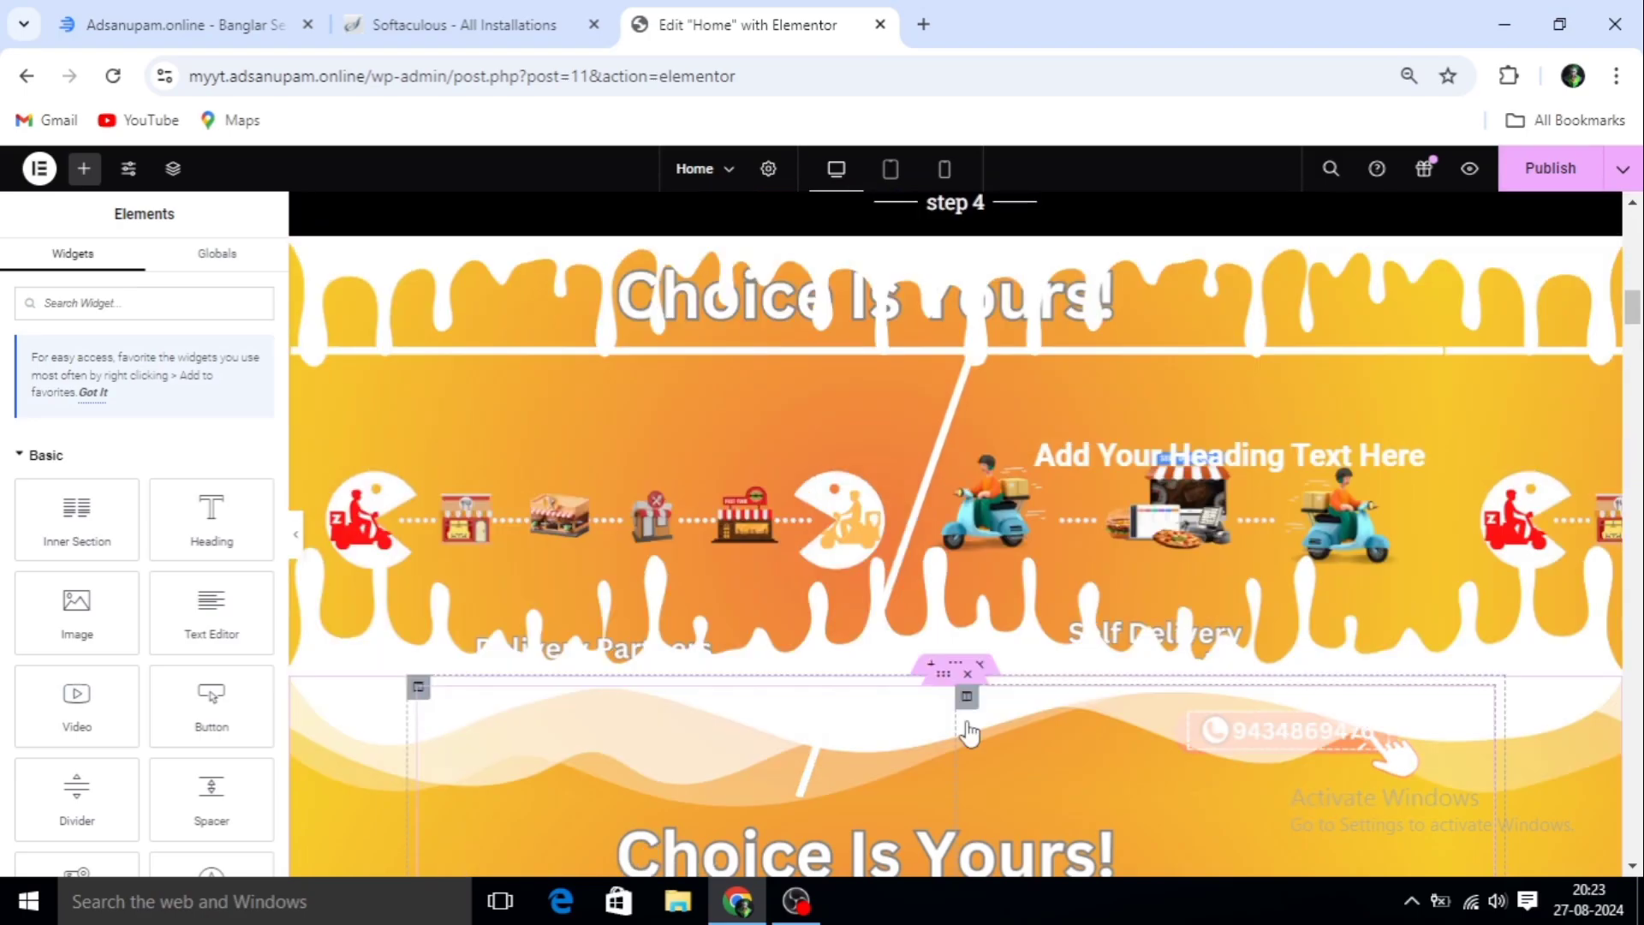
scroll(968, 718, up, 4)
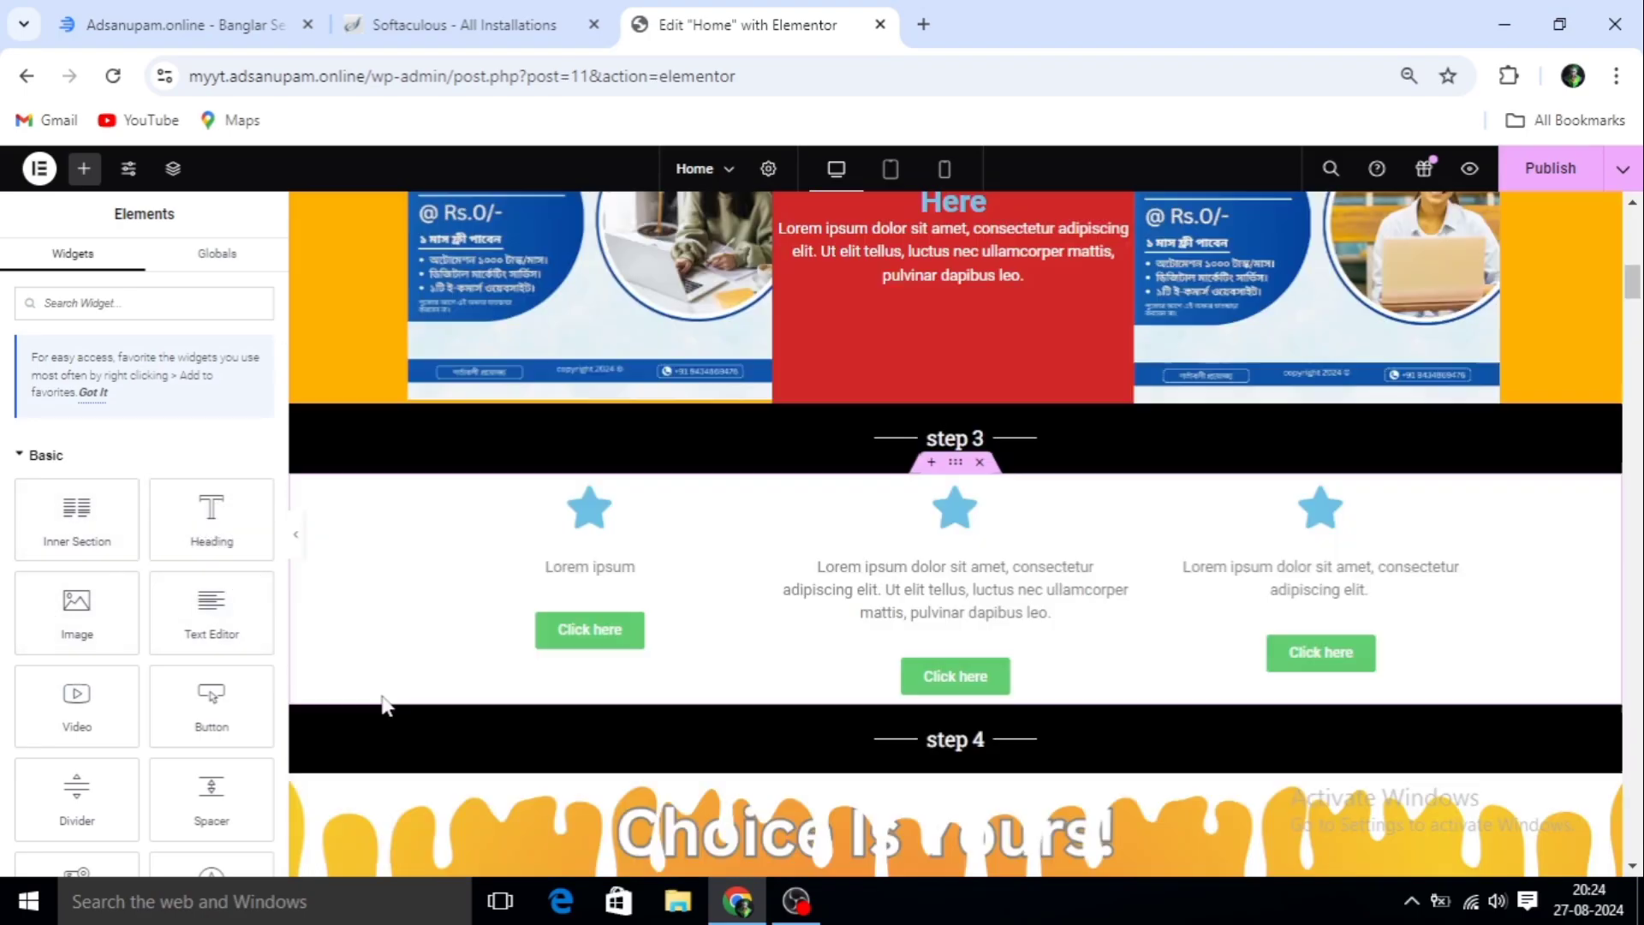
scroll(398, 699, up, 3)
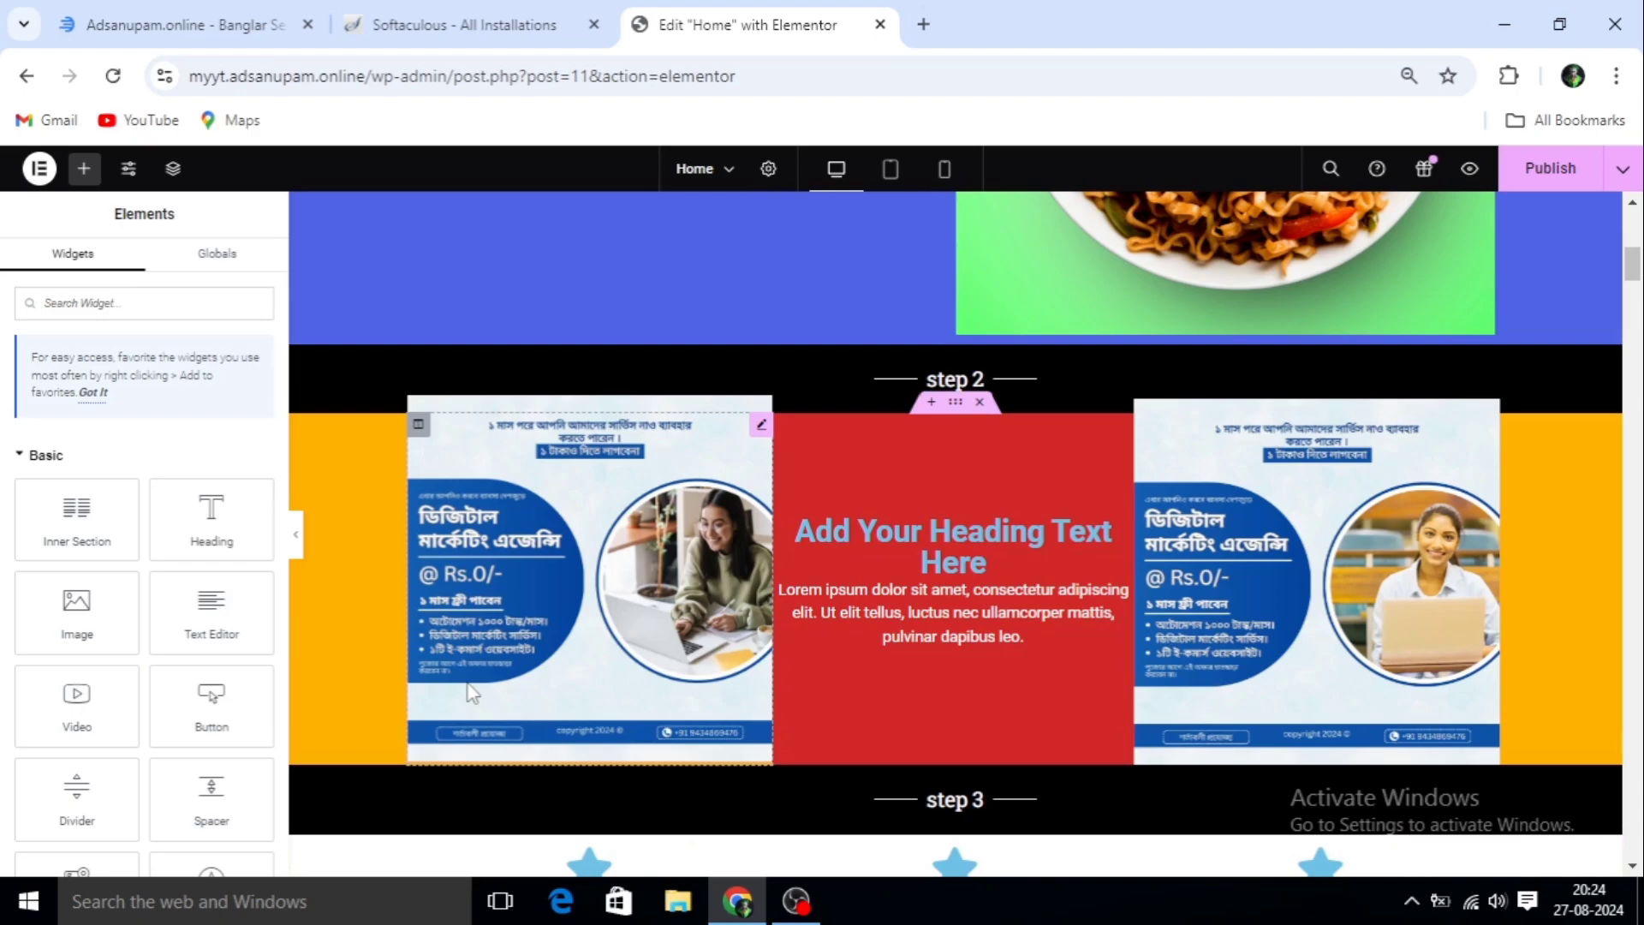